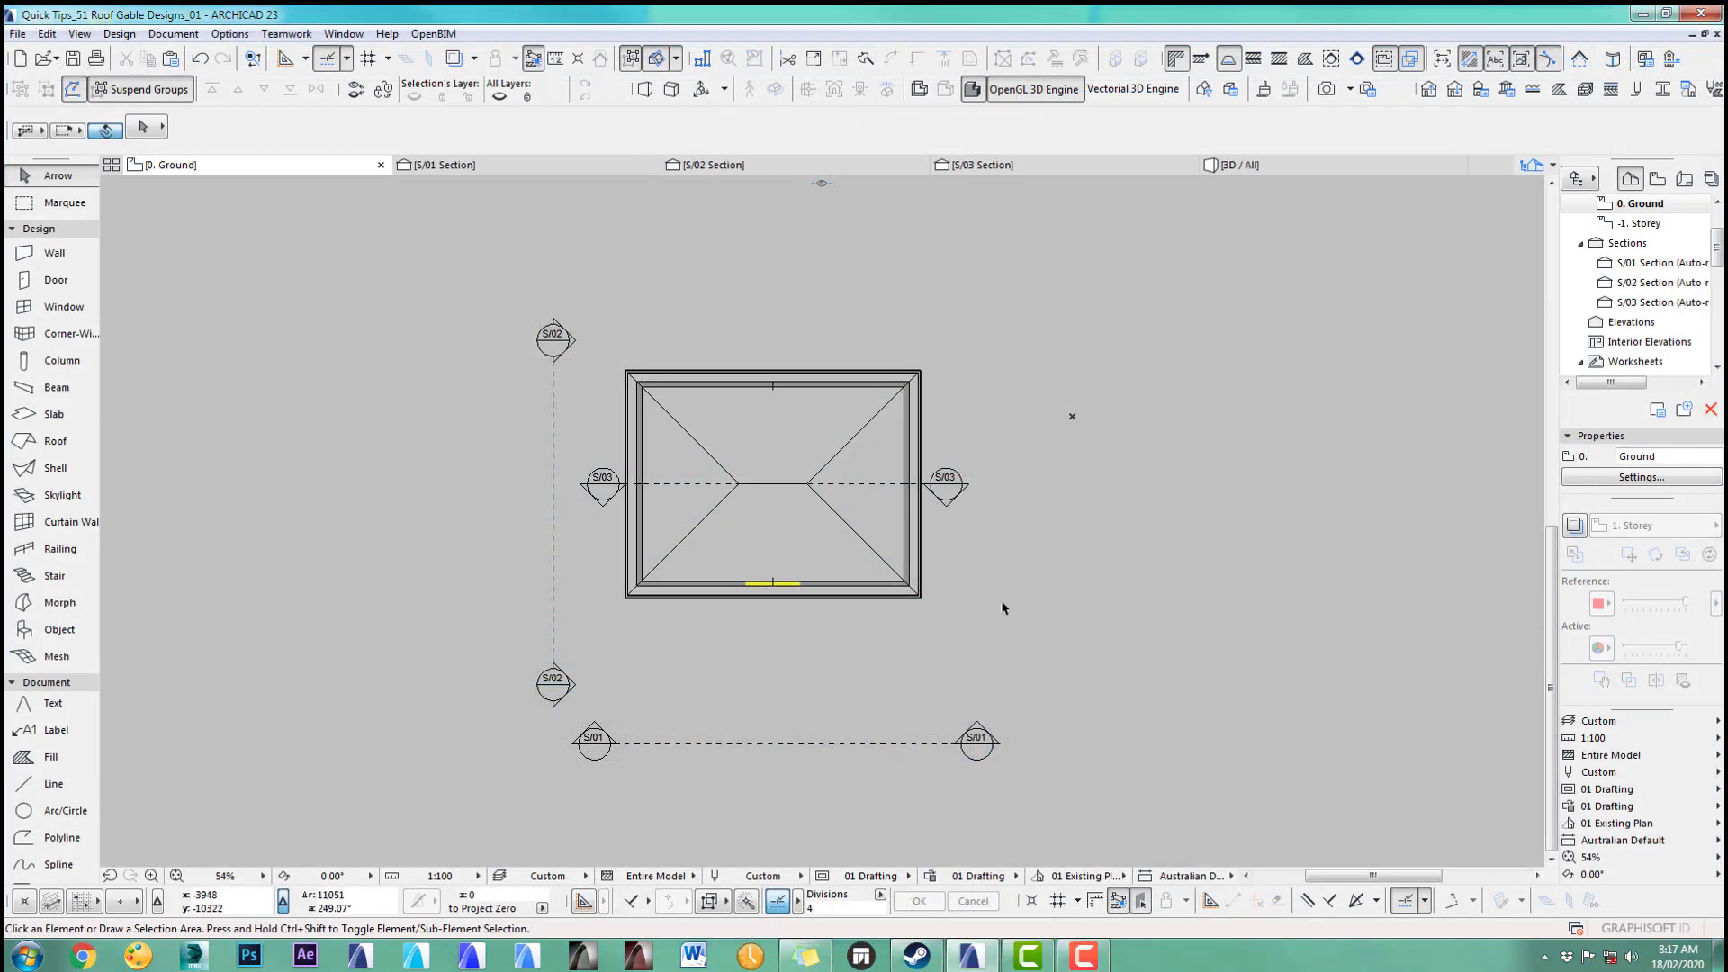
Step: Inspect the hip roof, the brick walls and the raised middle wall segment in the 3D view
middle_click_drag(1003, 606, 1022, 600)
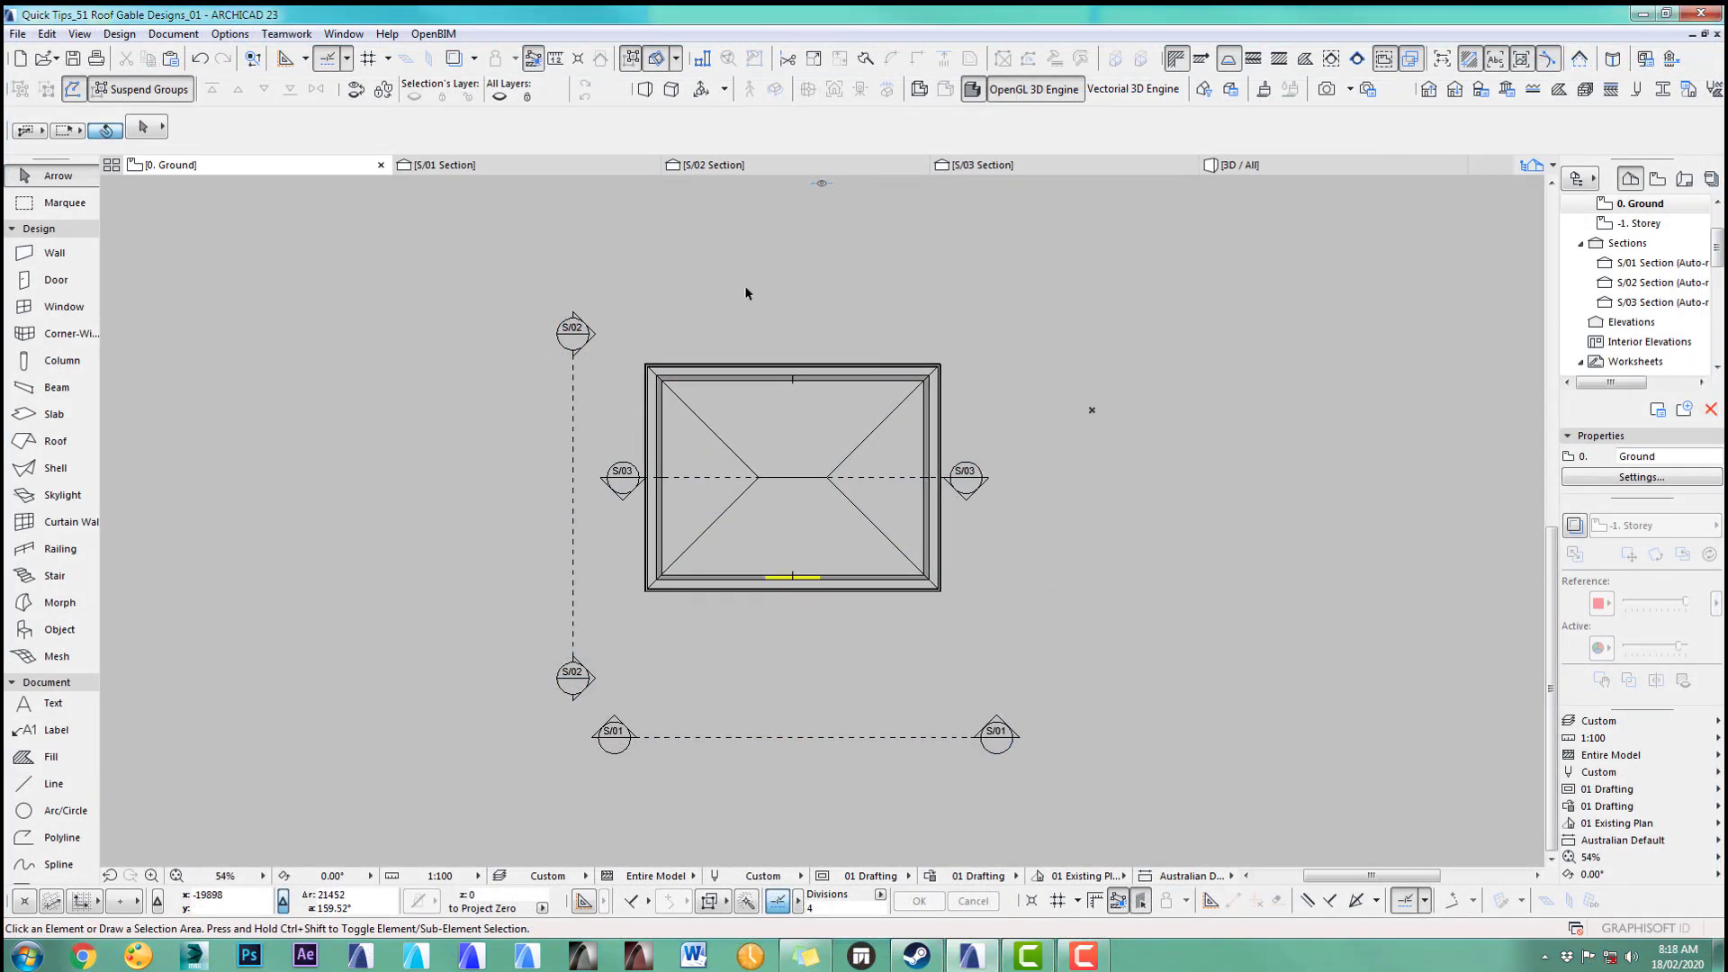
key("F3")
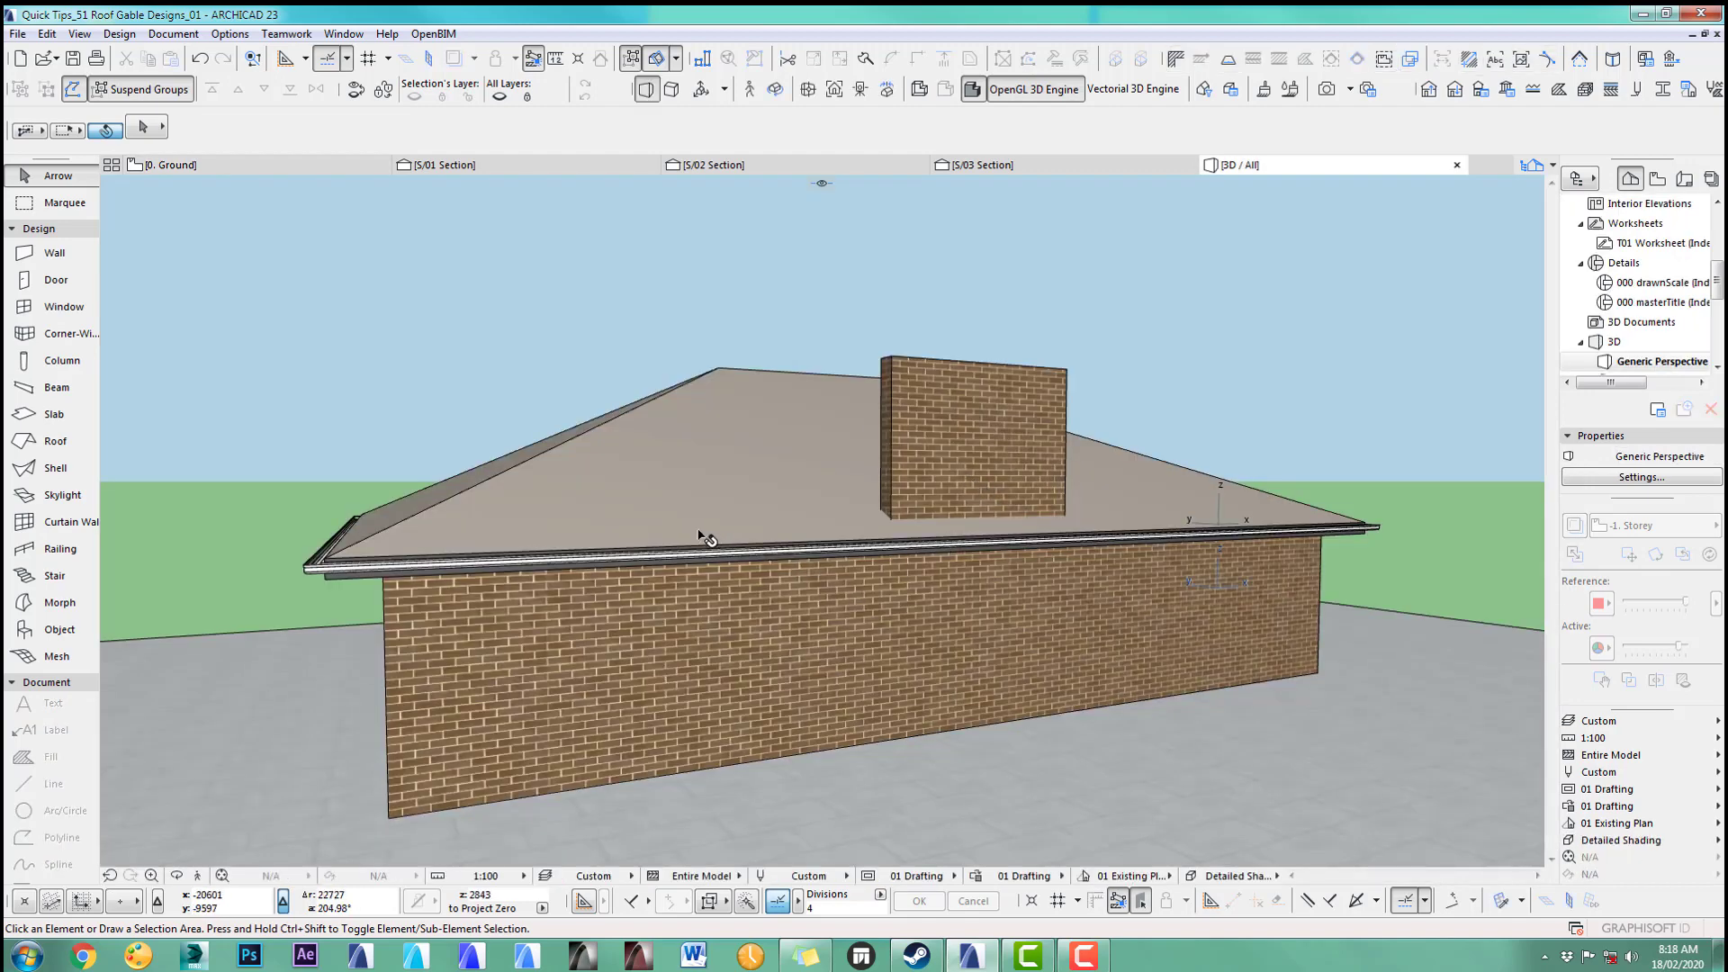
left_click(733, 495)
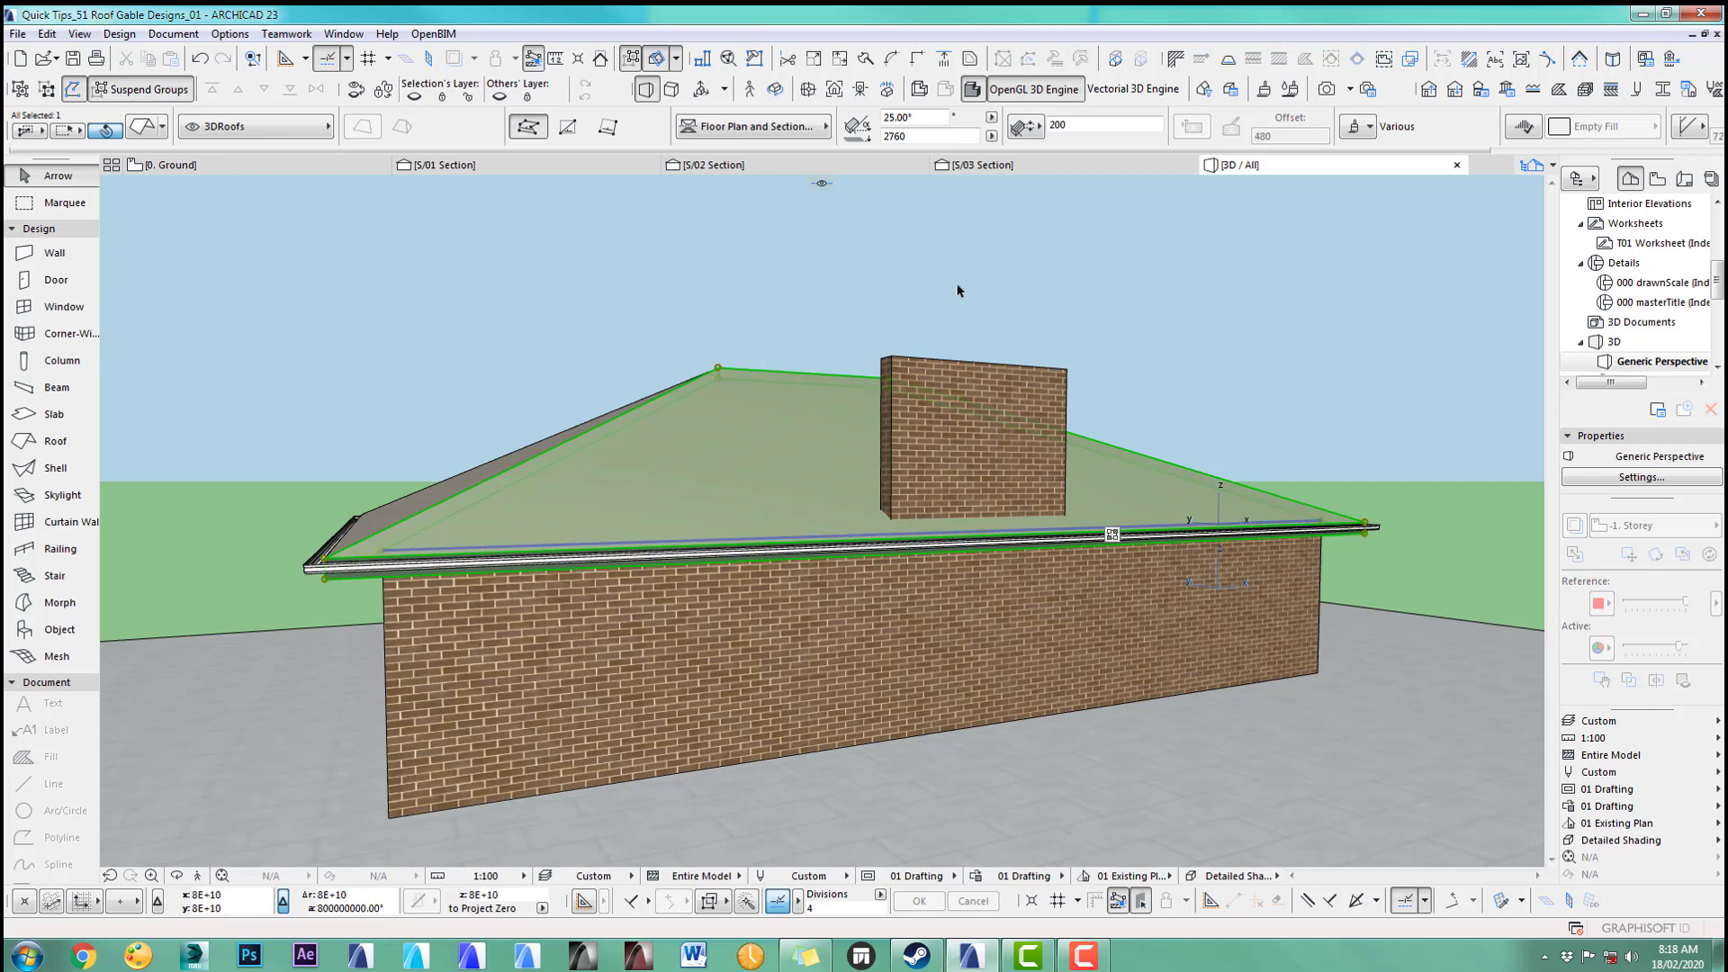
key("Escape")
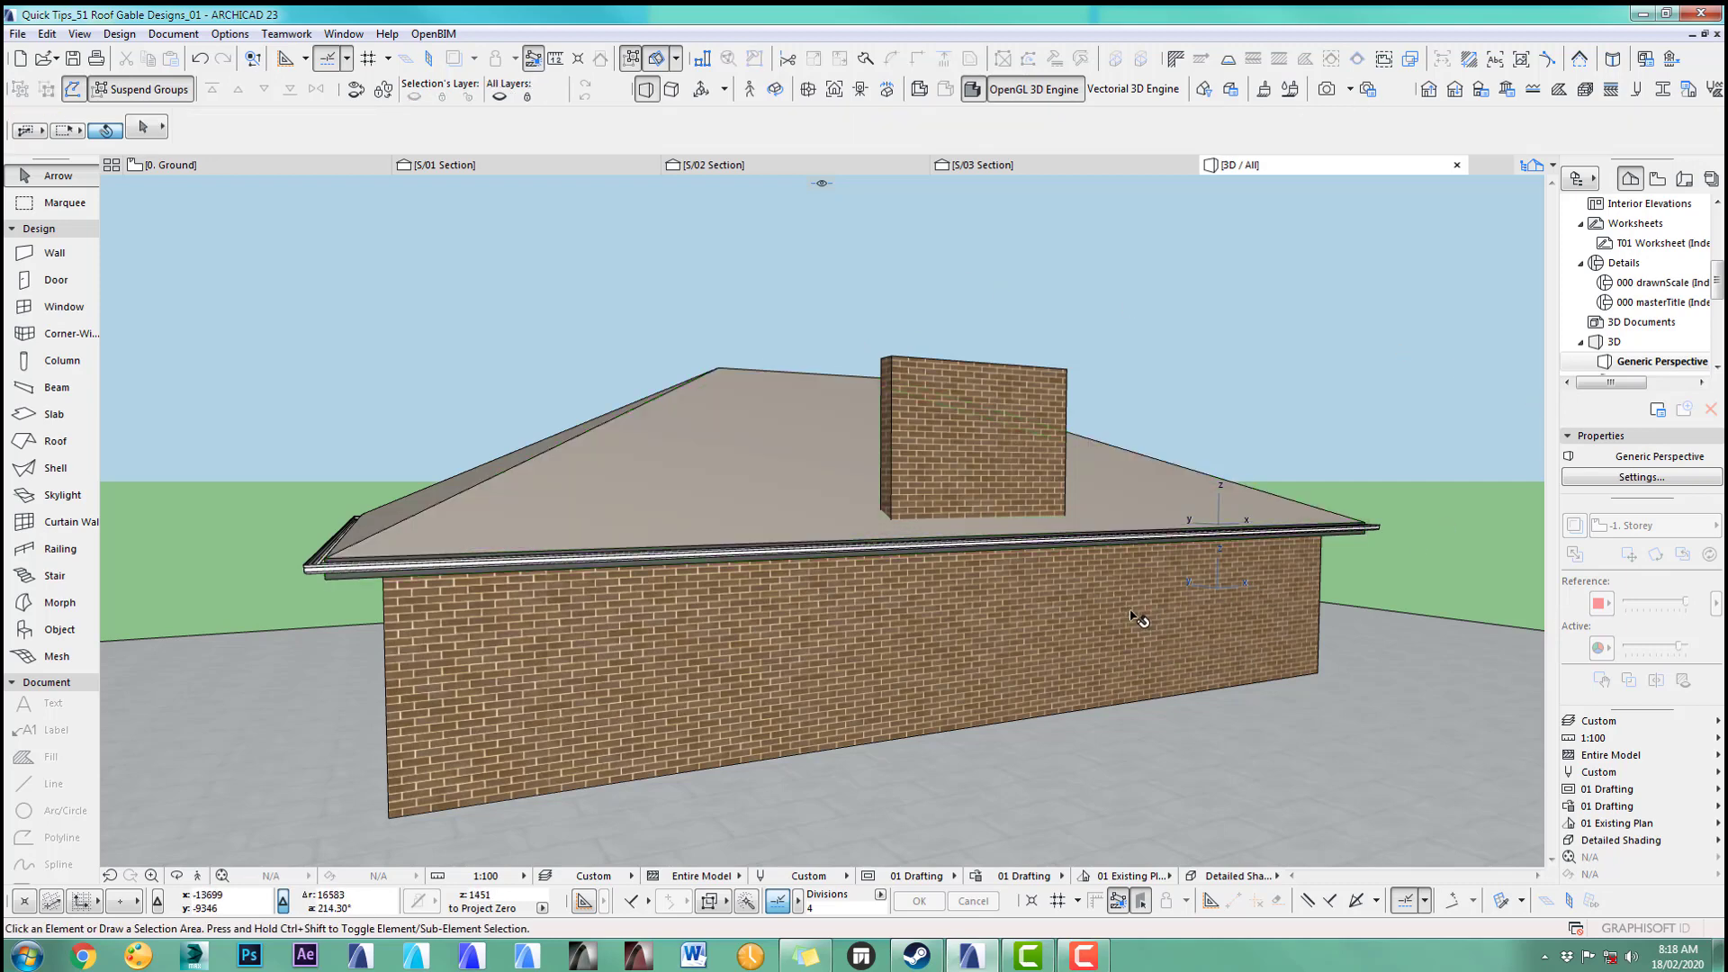
left_click(1215, 614)
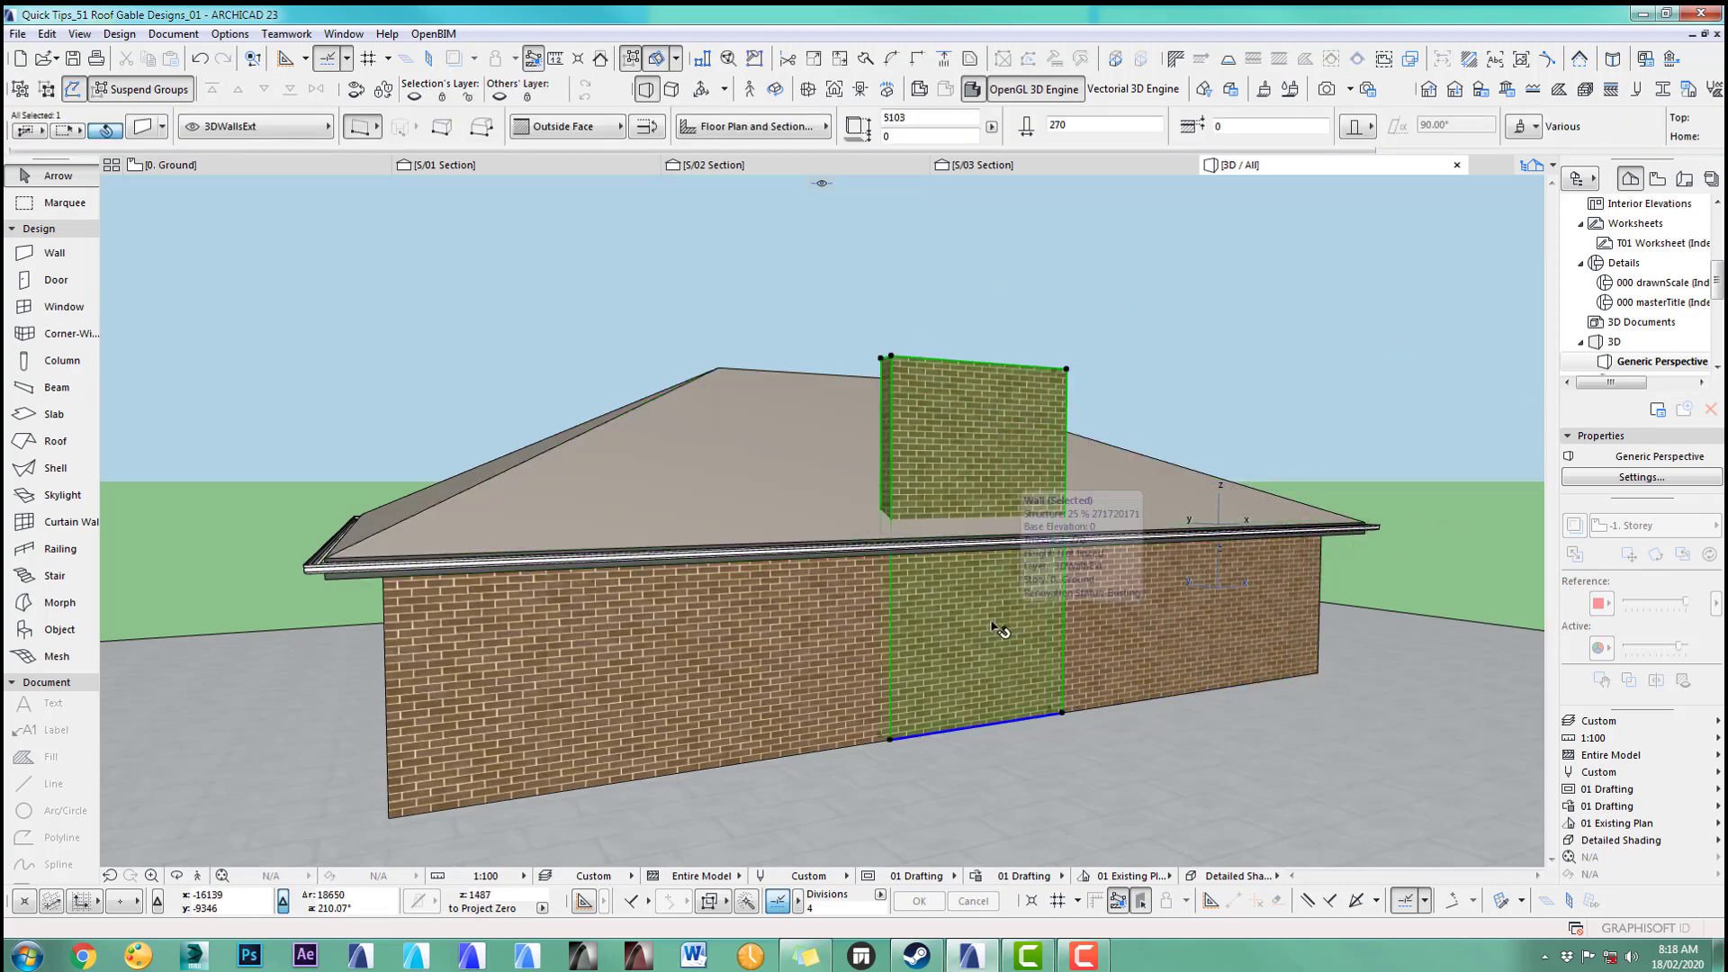
left_click(801, 654)
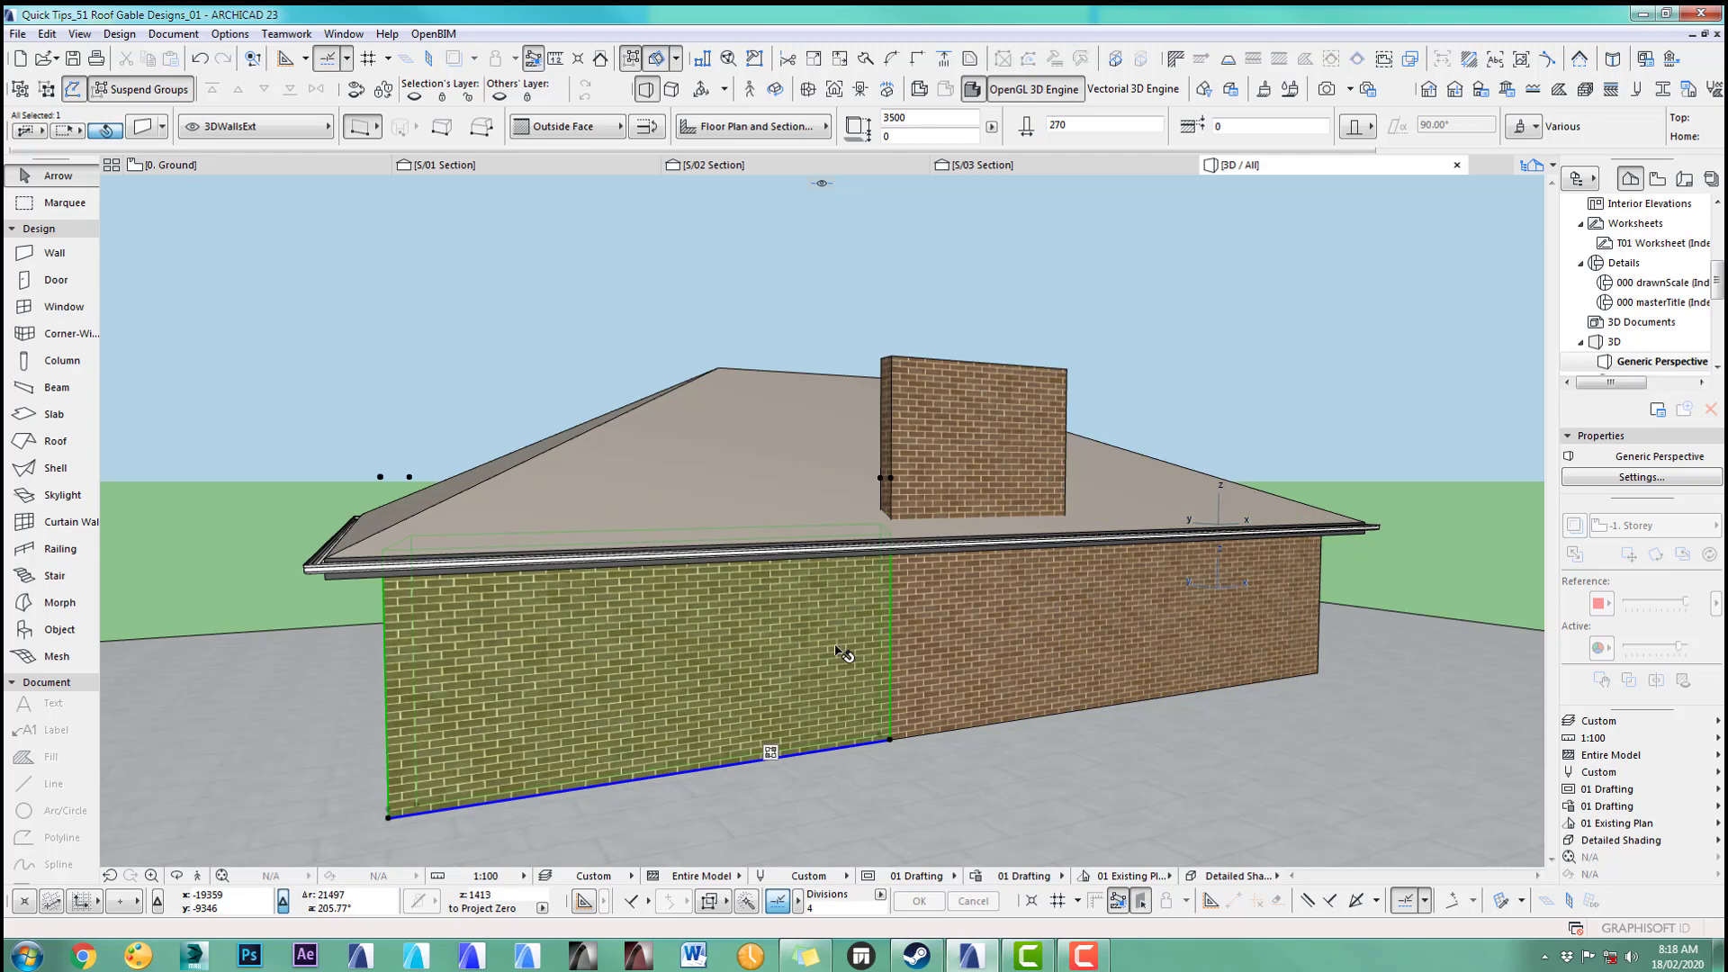
left_click(1022, 639)
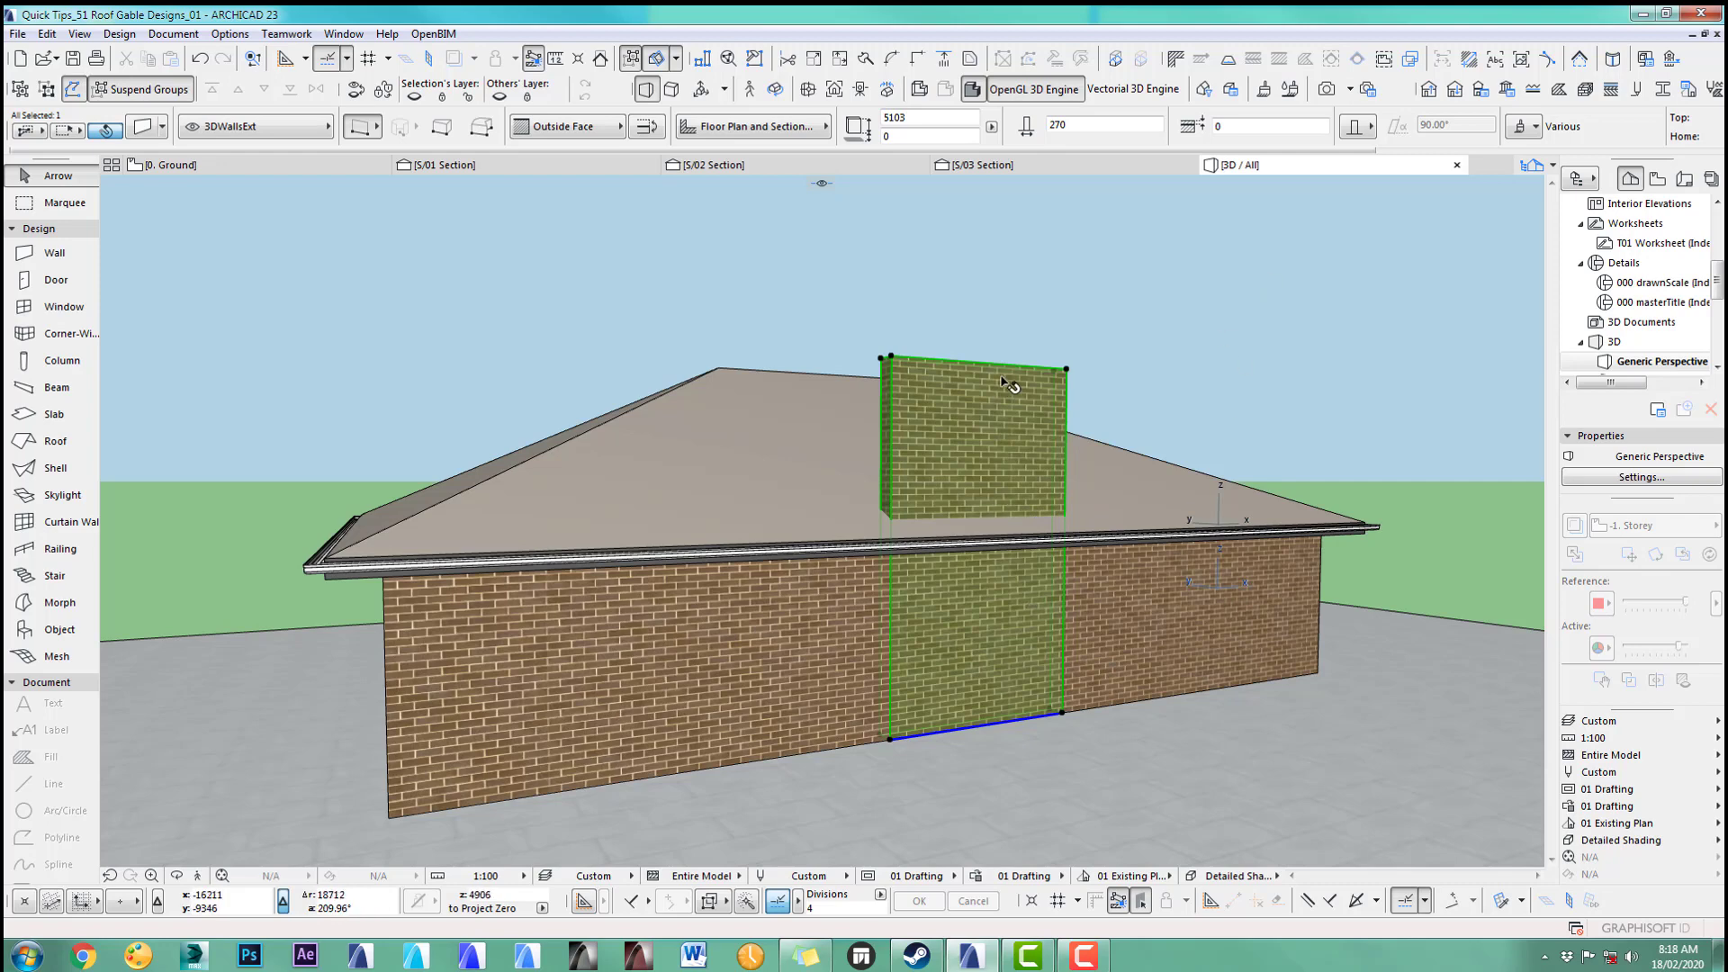
left_click(1137, 330)
Step: Examine the highlighted wall segment and the eastern hip roof plane in the ground floor plan
key("F2")
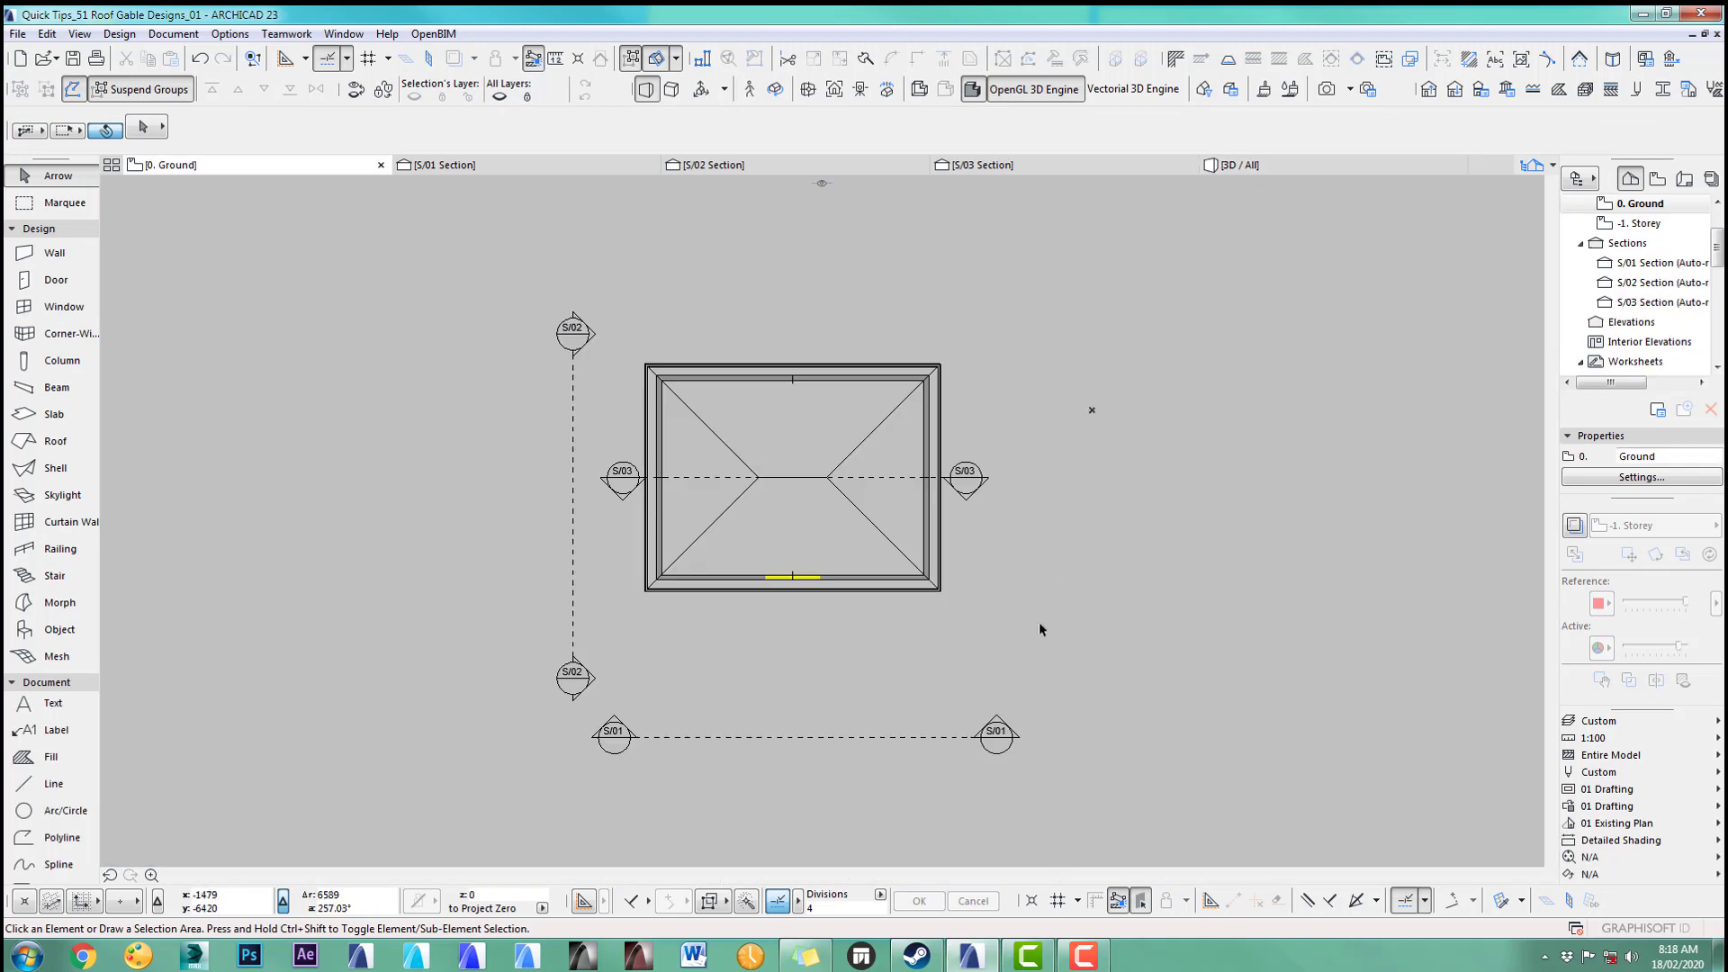
scroll(799, 609, "up", 5)
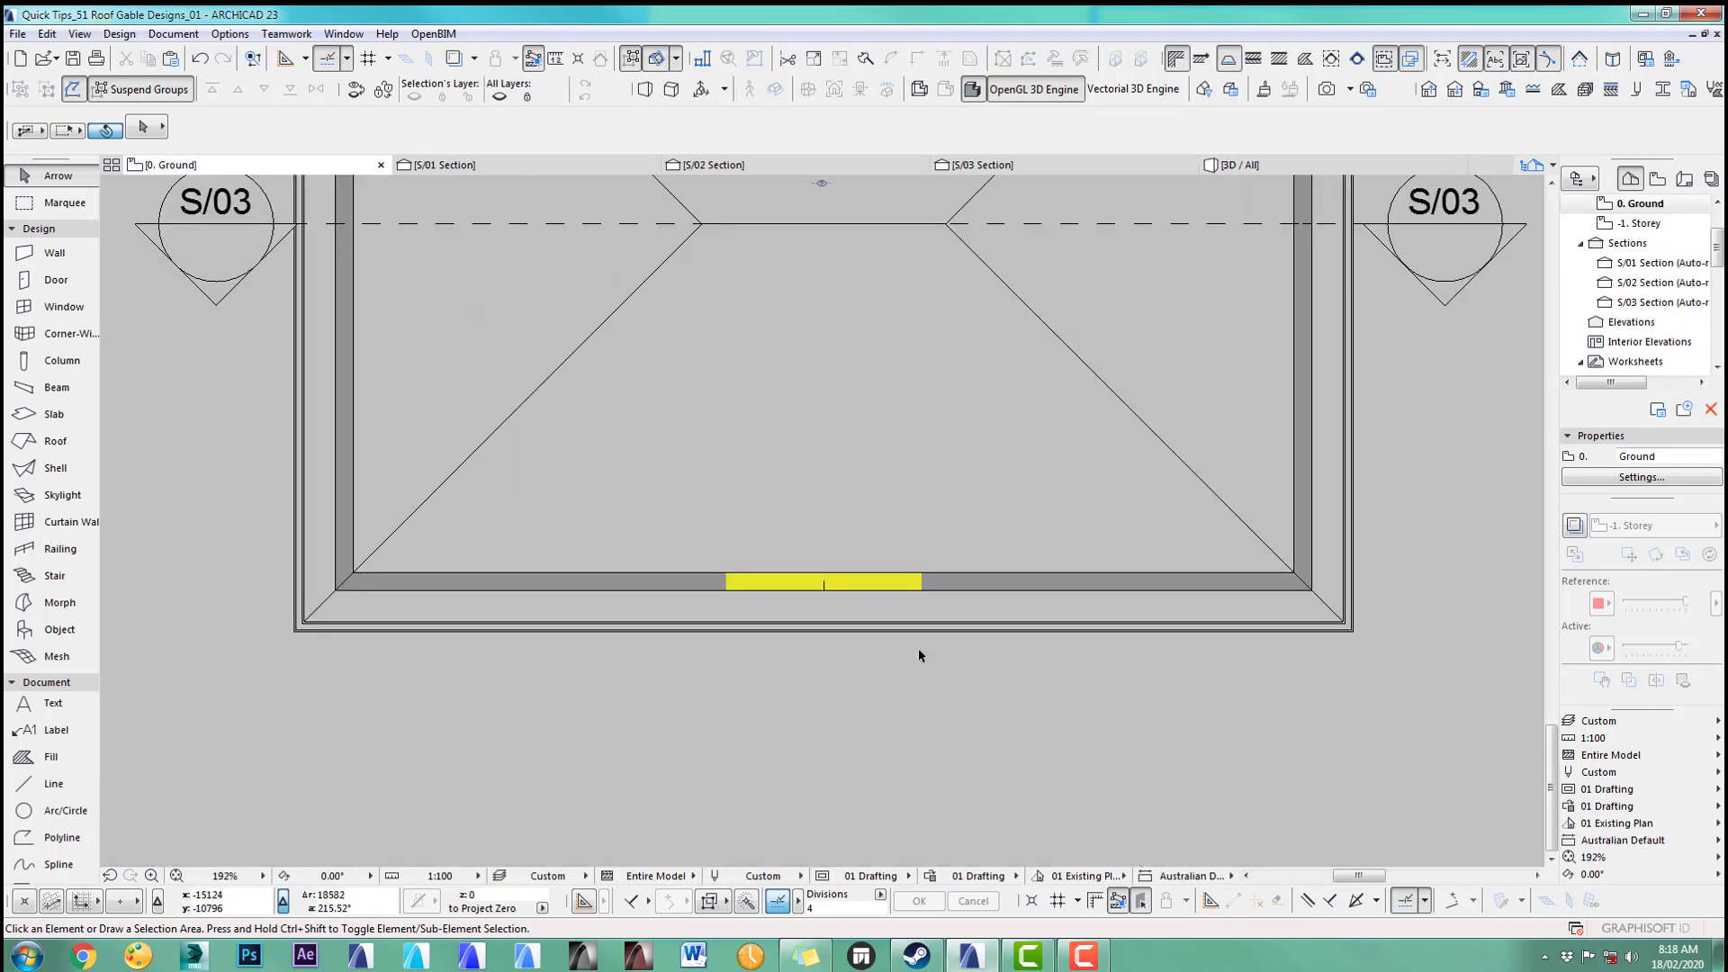
left_click(894, 588)
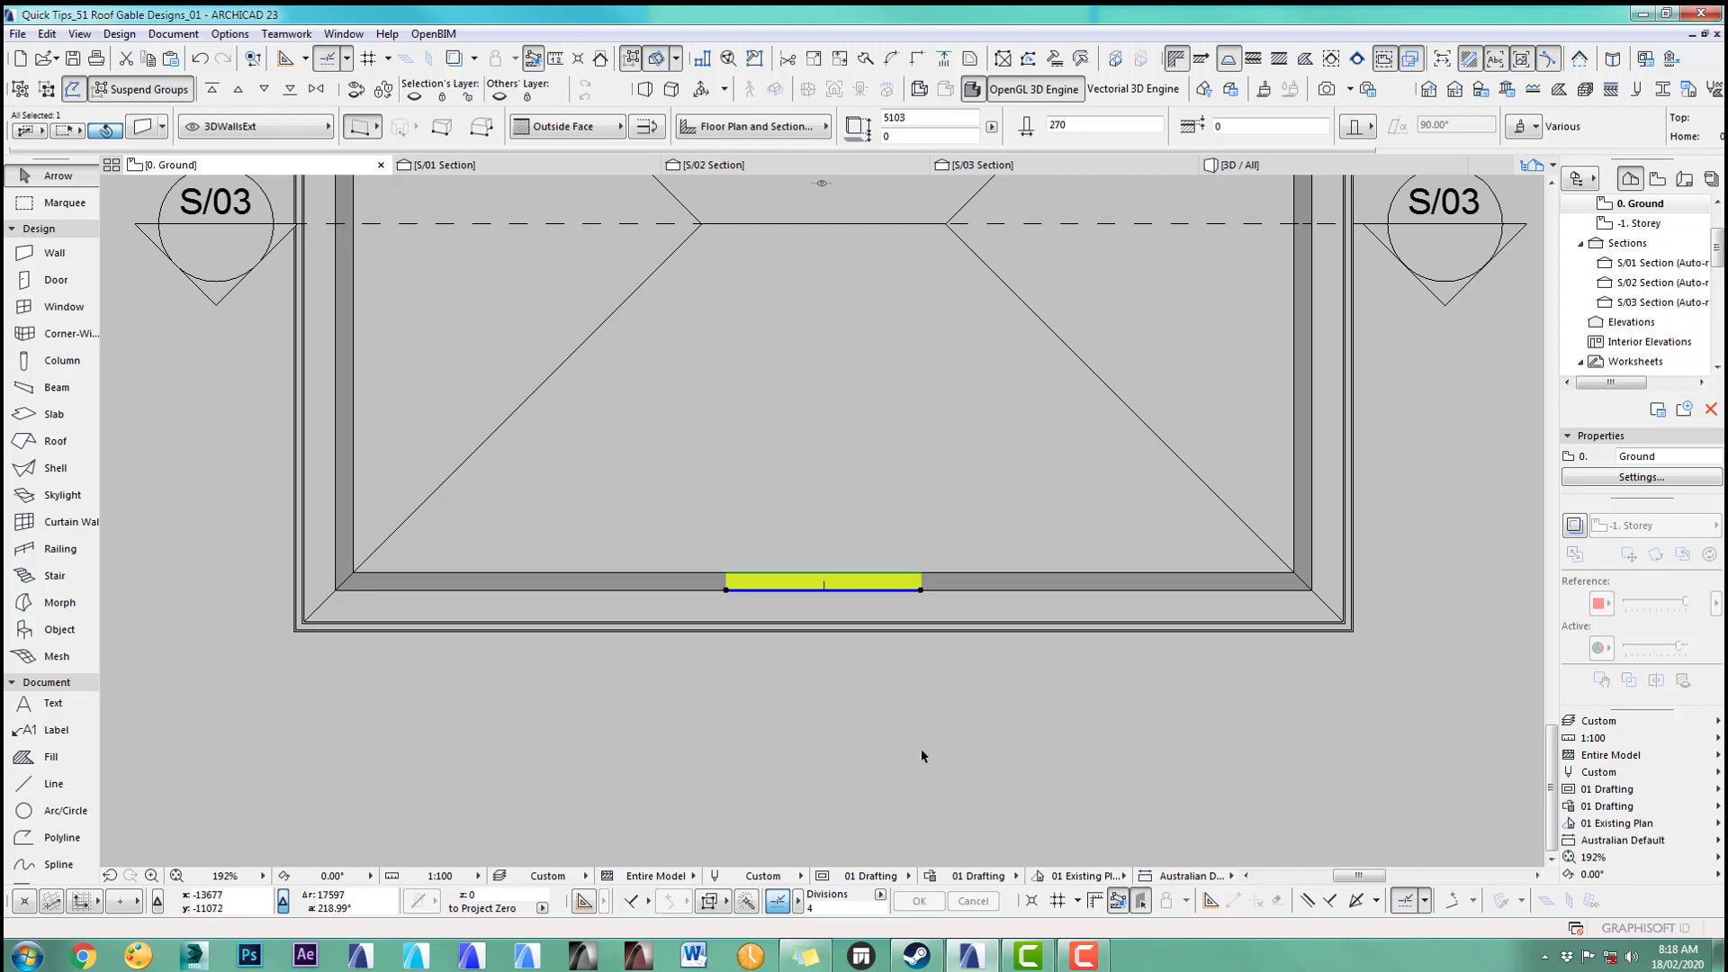
left_click(898, 708)
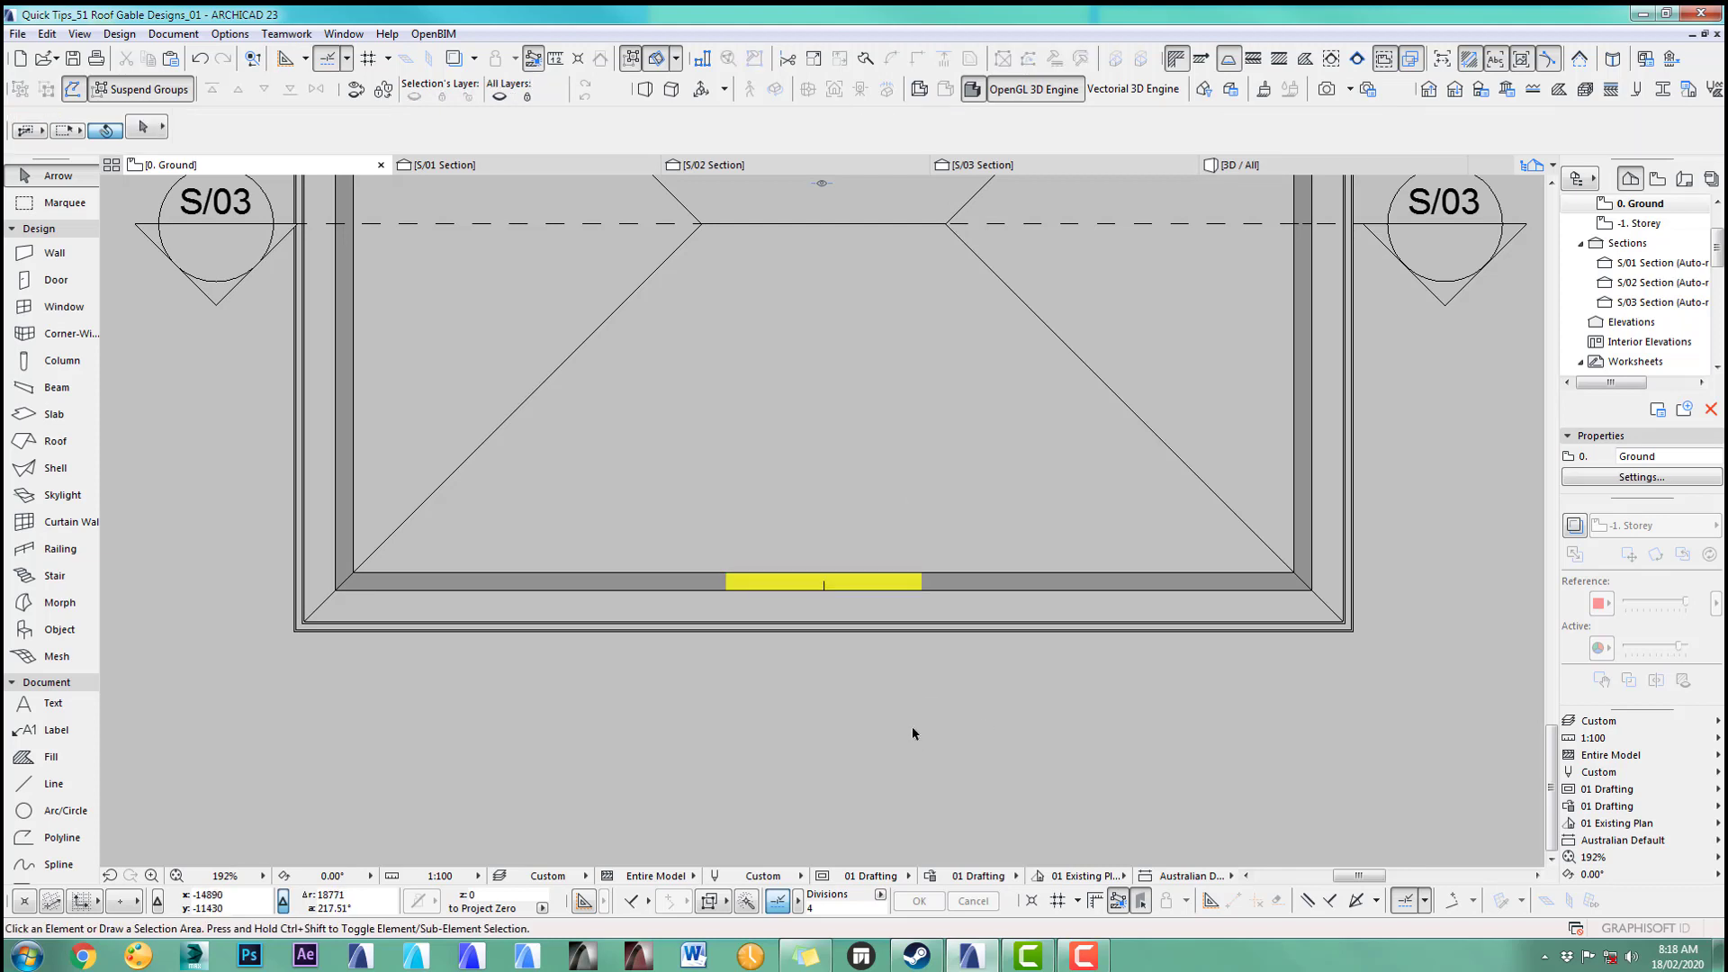
scroll(911, 728, "down", 2)
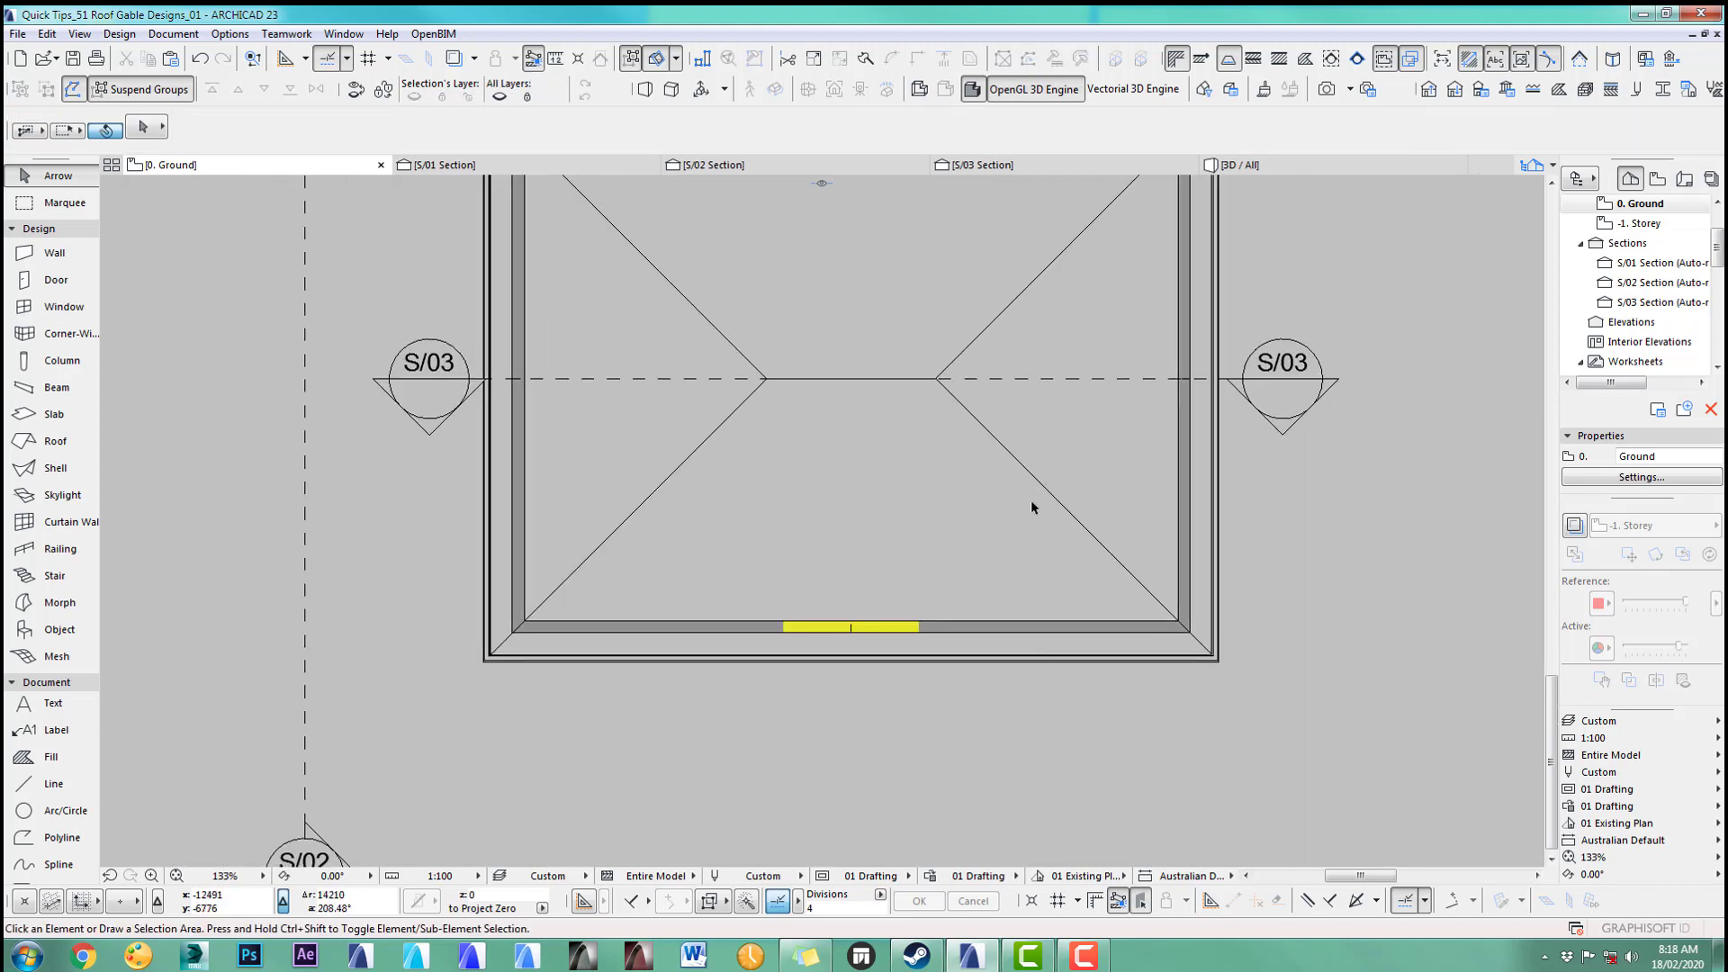
left_click(1039, 484)
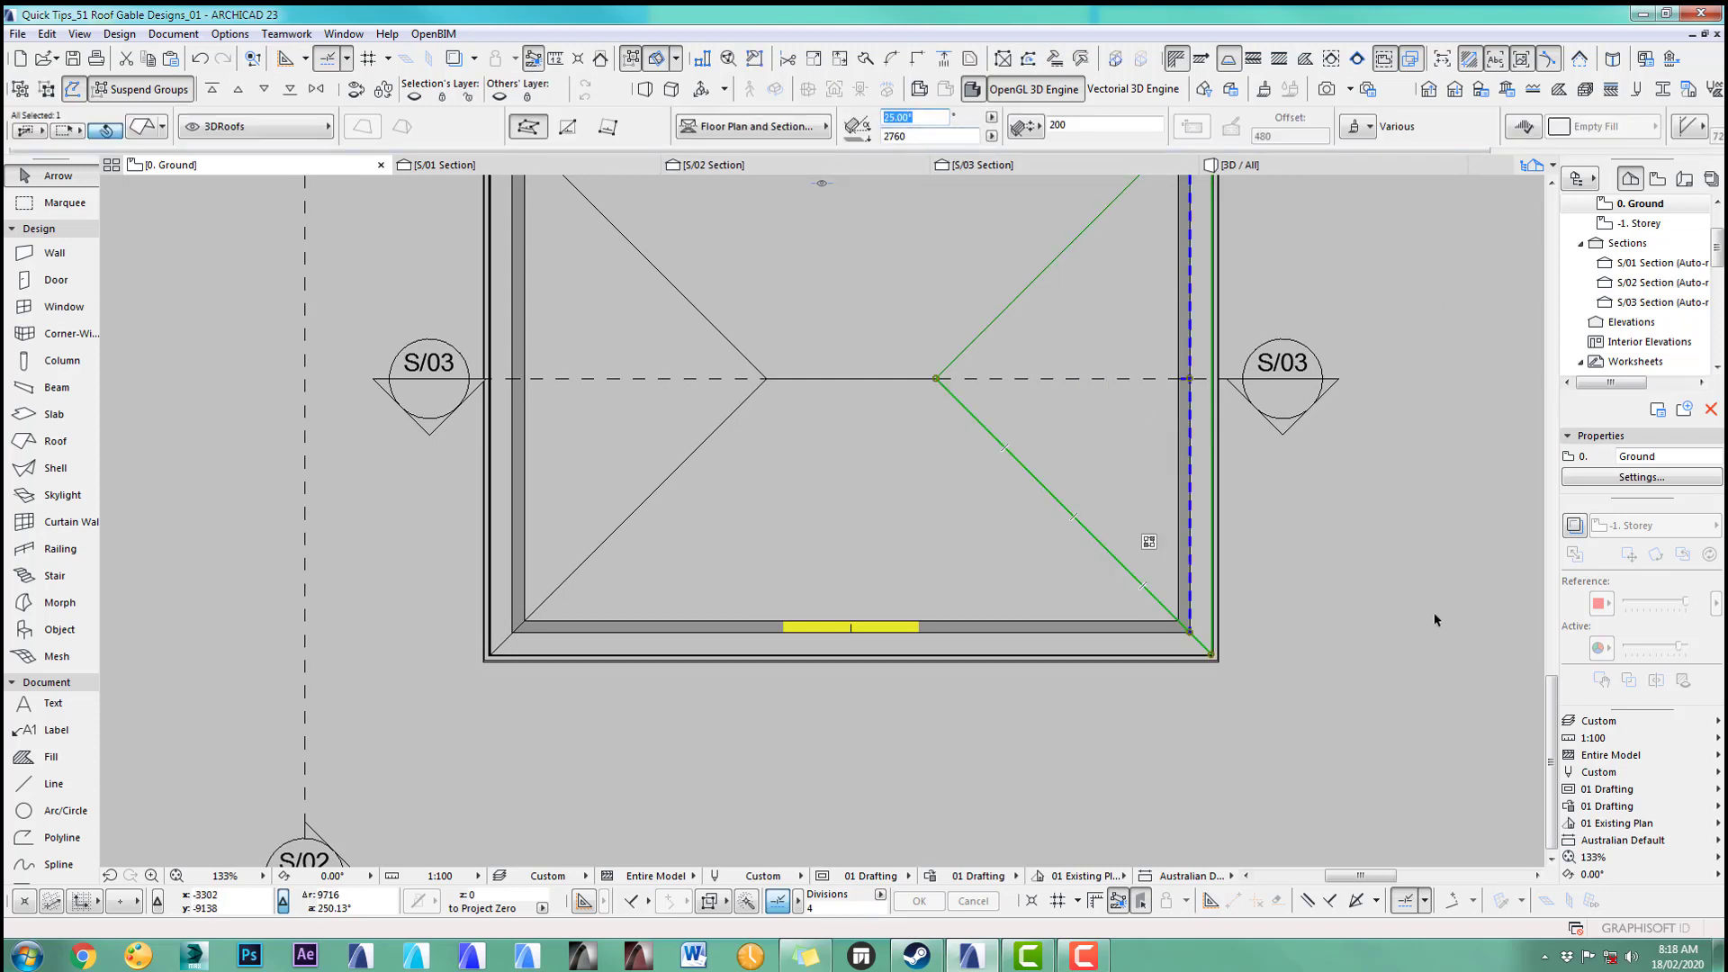
left_click(1078, 726)
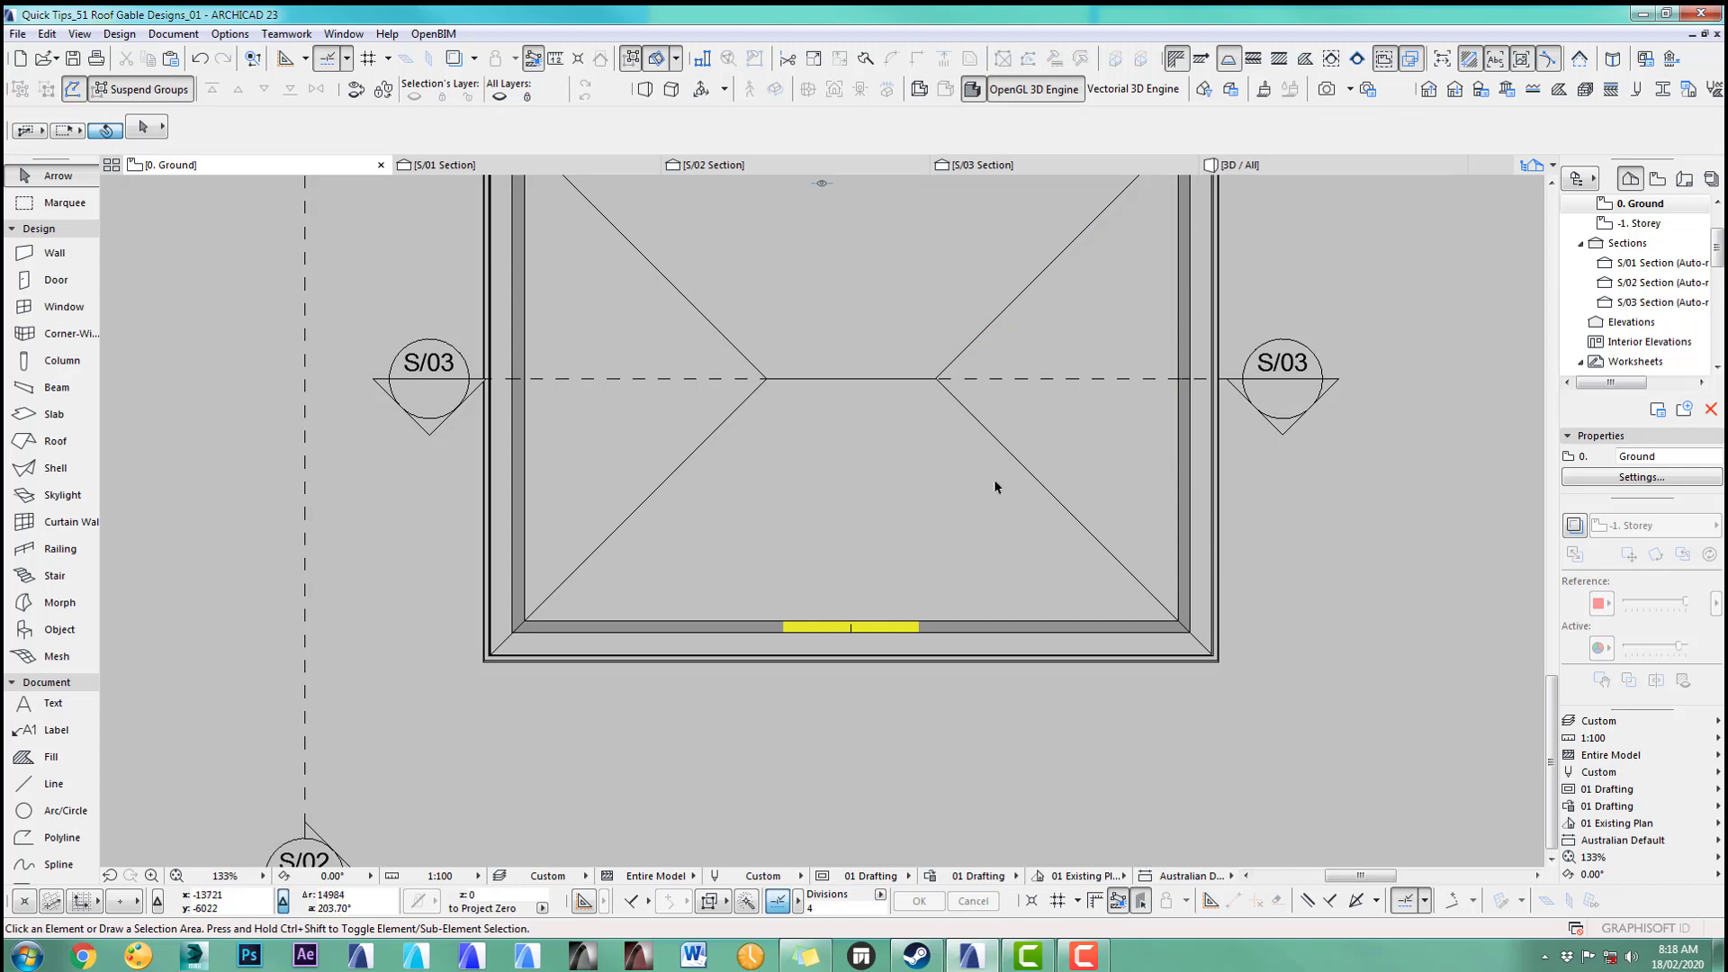
Step: Copy the existing hip roof plane's settings to the Roof tool and review the roof default settings without changing them
left_click(1050, 477, "alt")
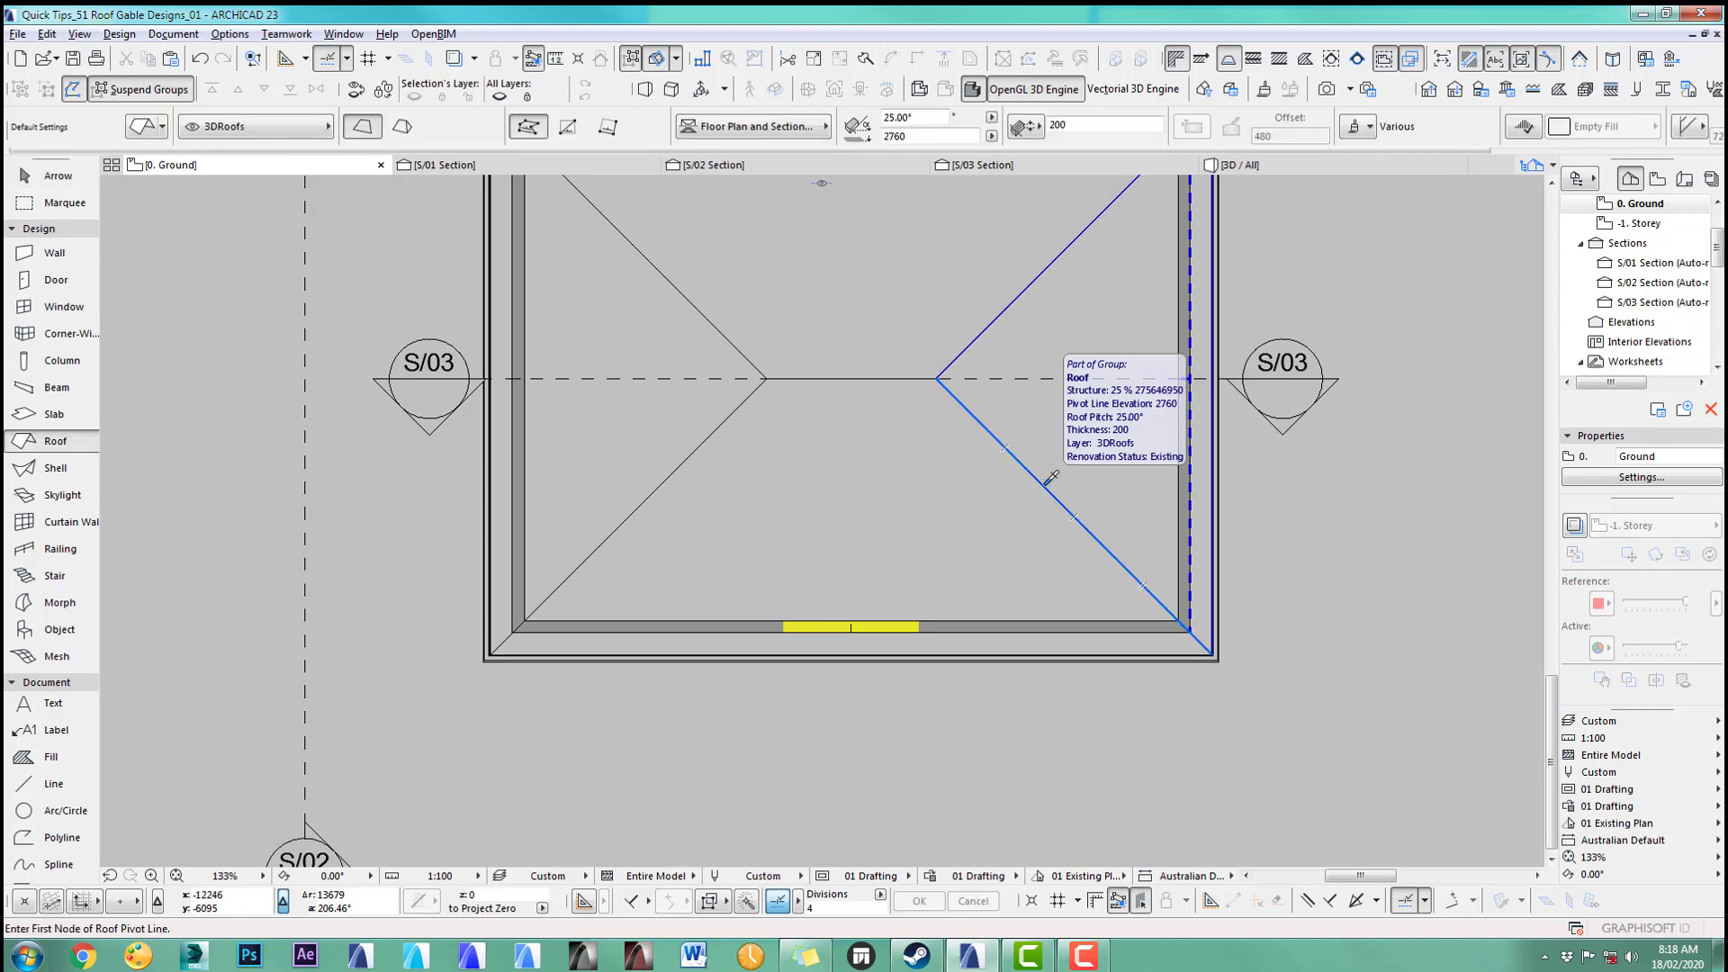
double_click(36, 443)
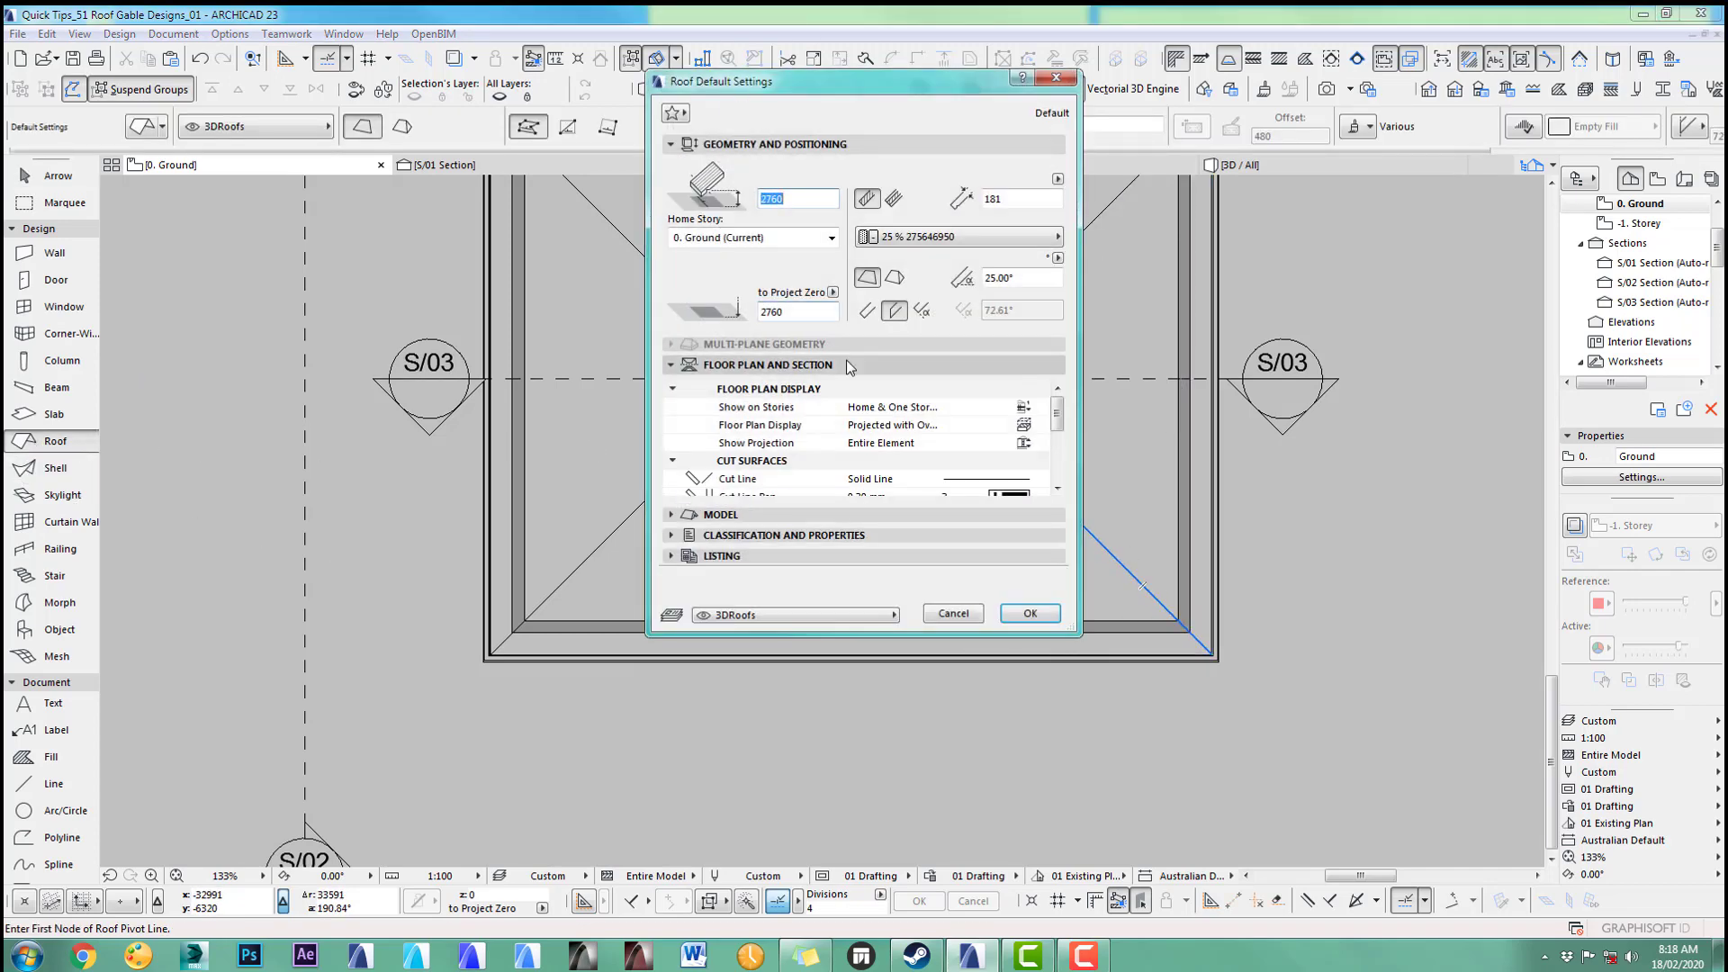
left_click(936, 616)
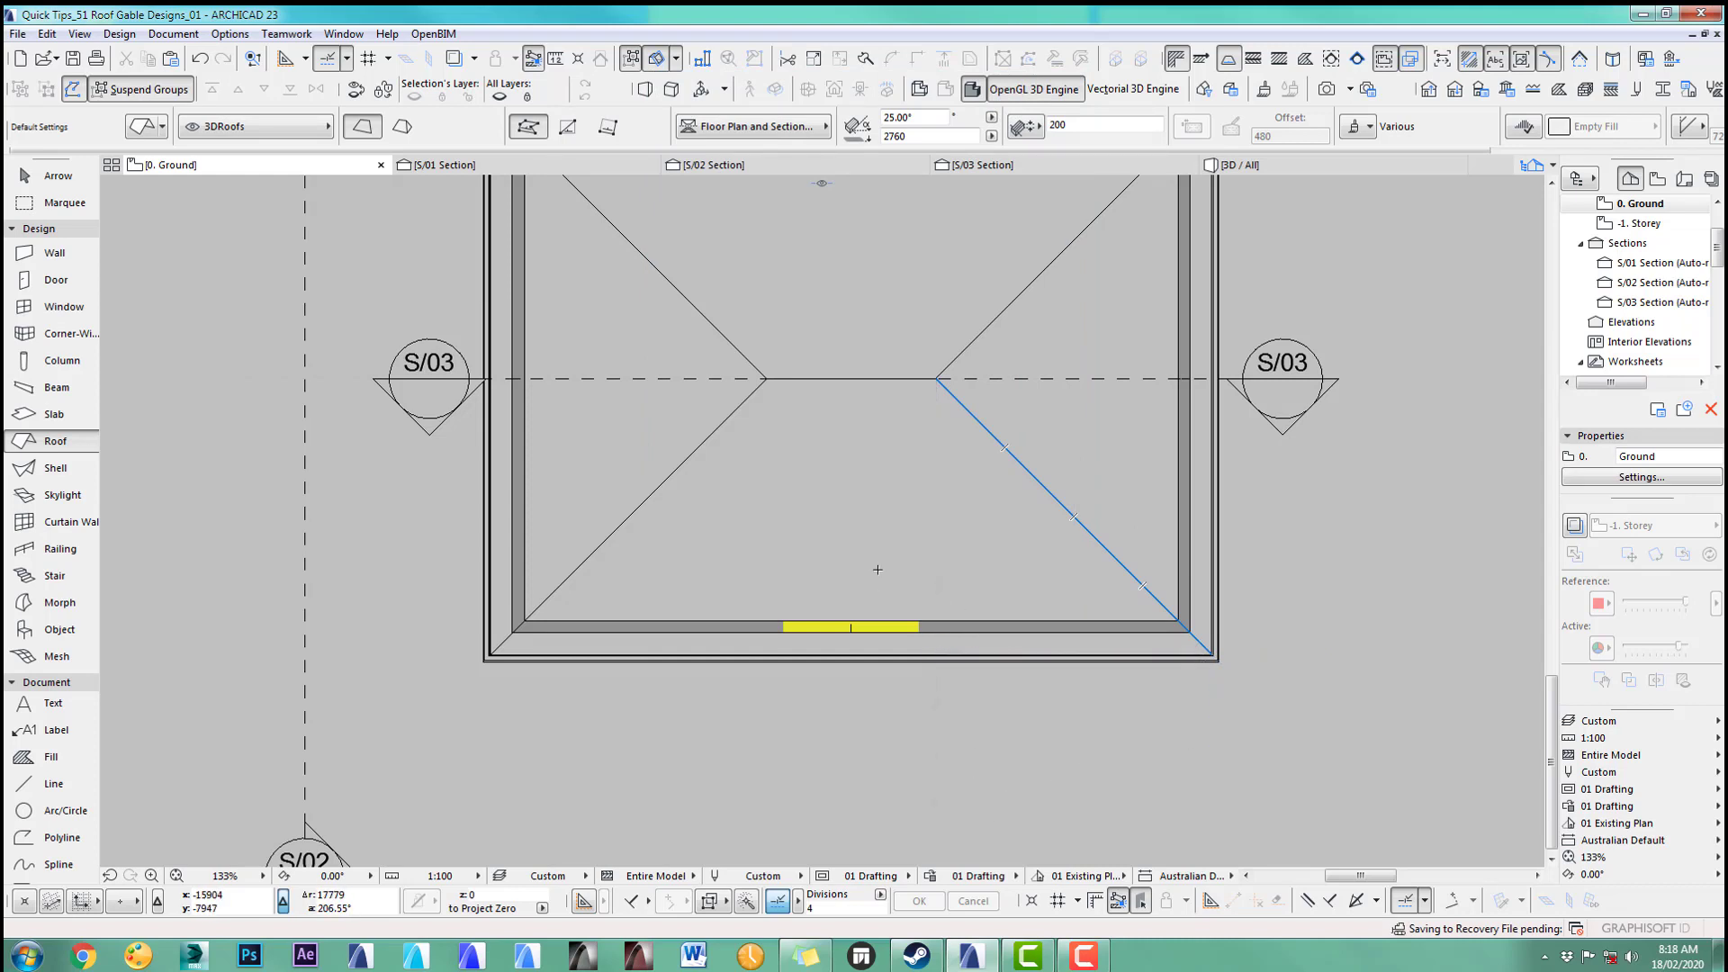
scroll(878, 570, "up", 3)
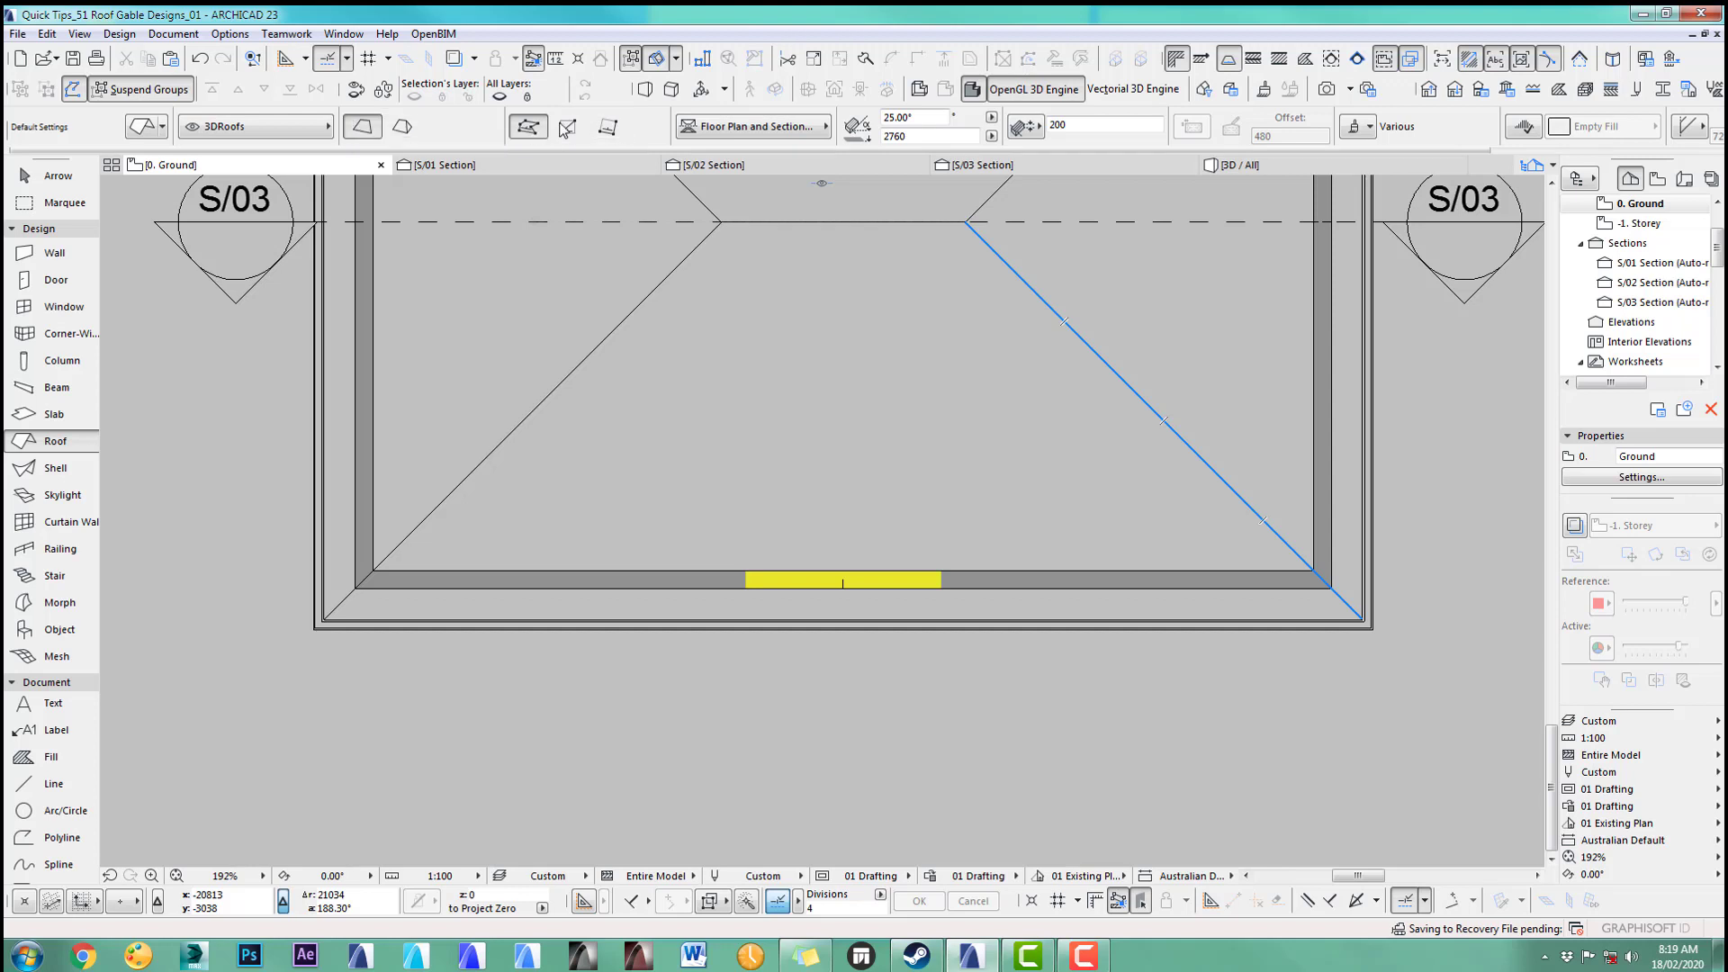
left_click(844, 582)
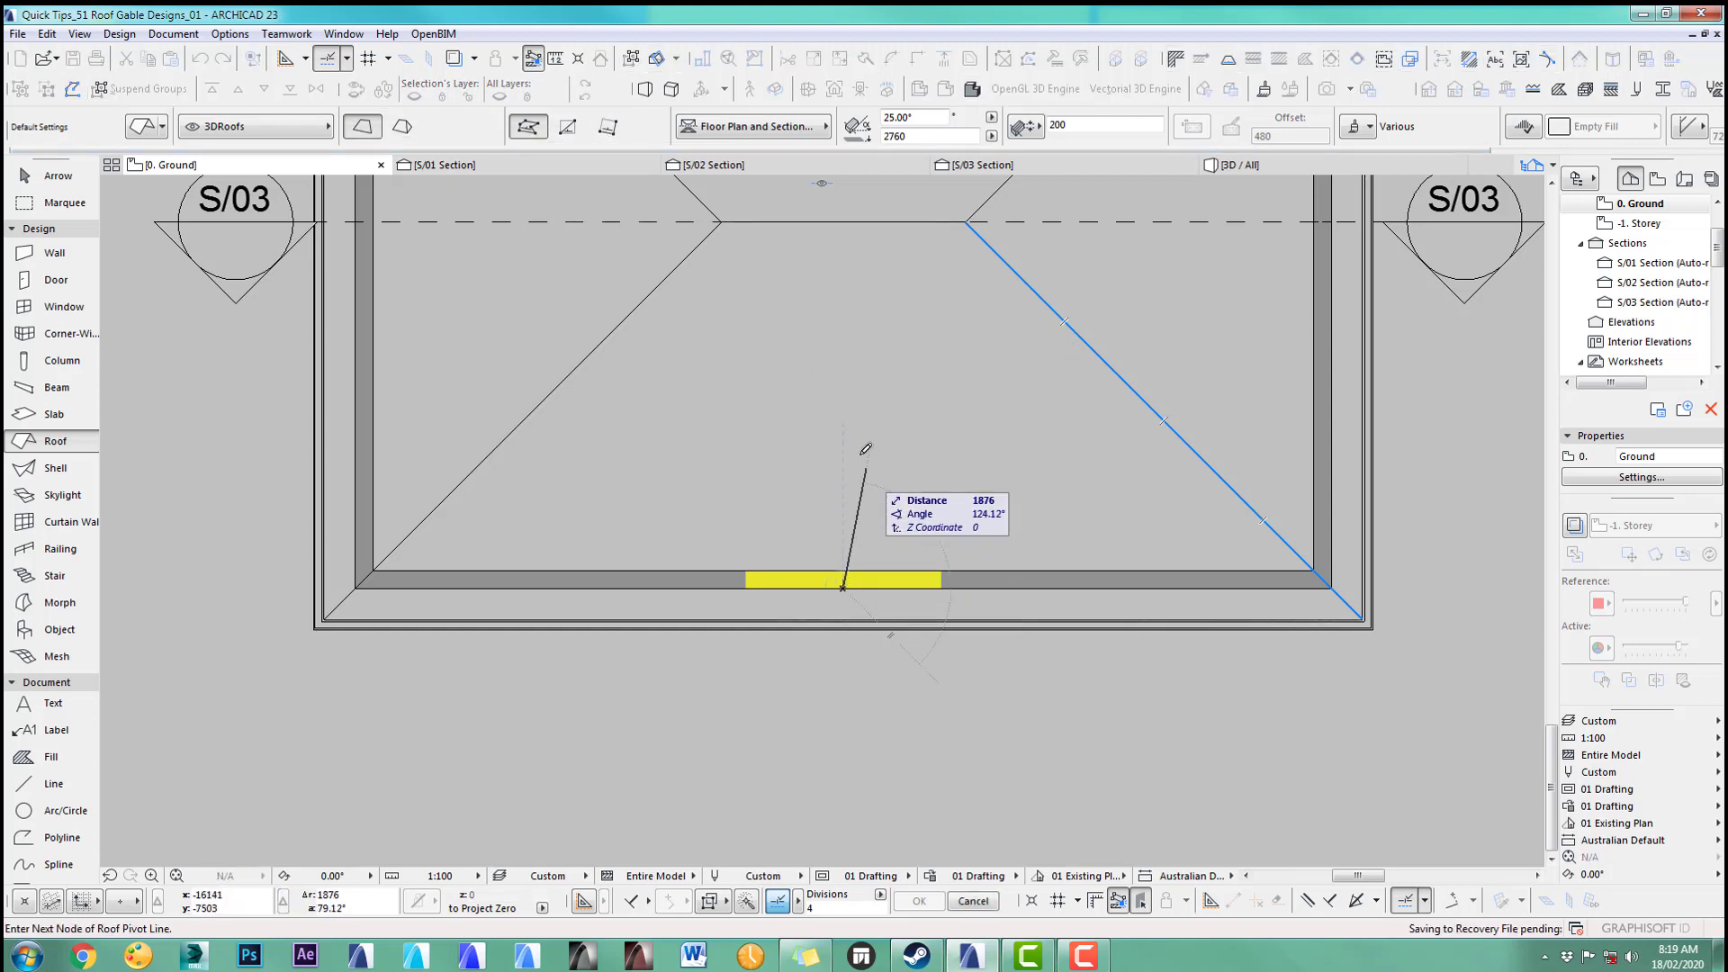
left_click(842, 407)
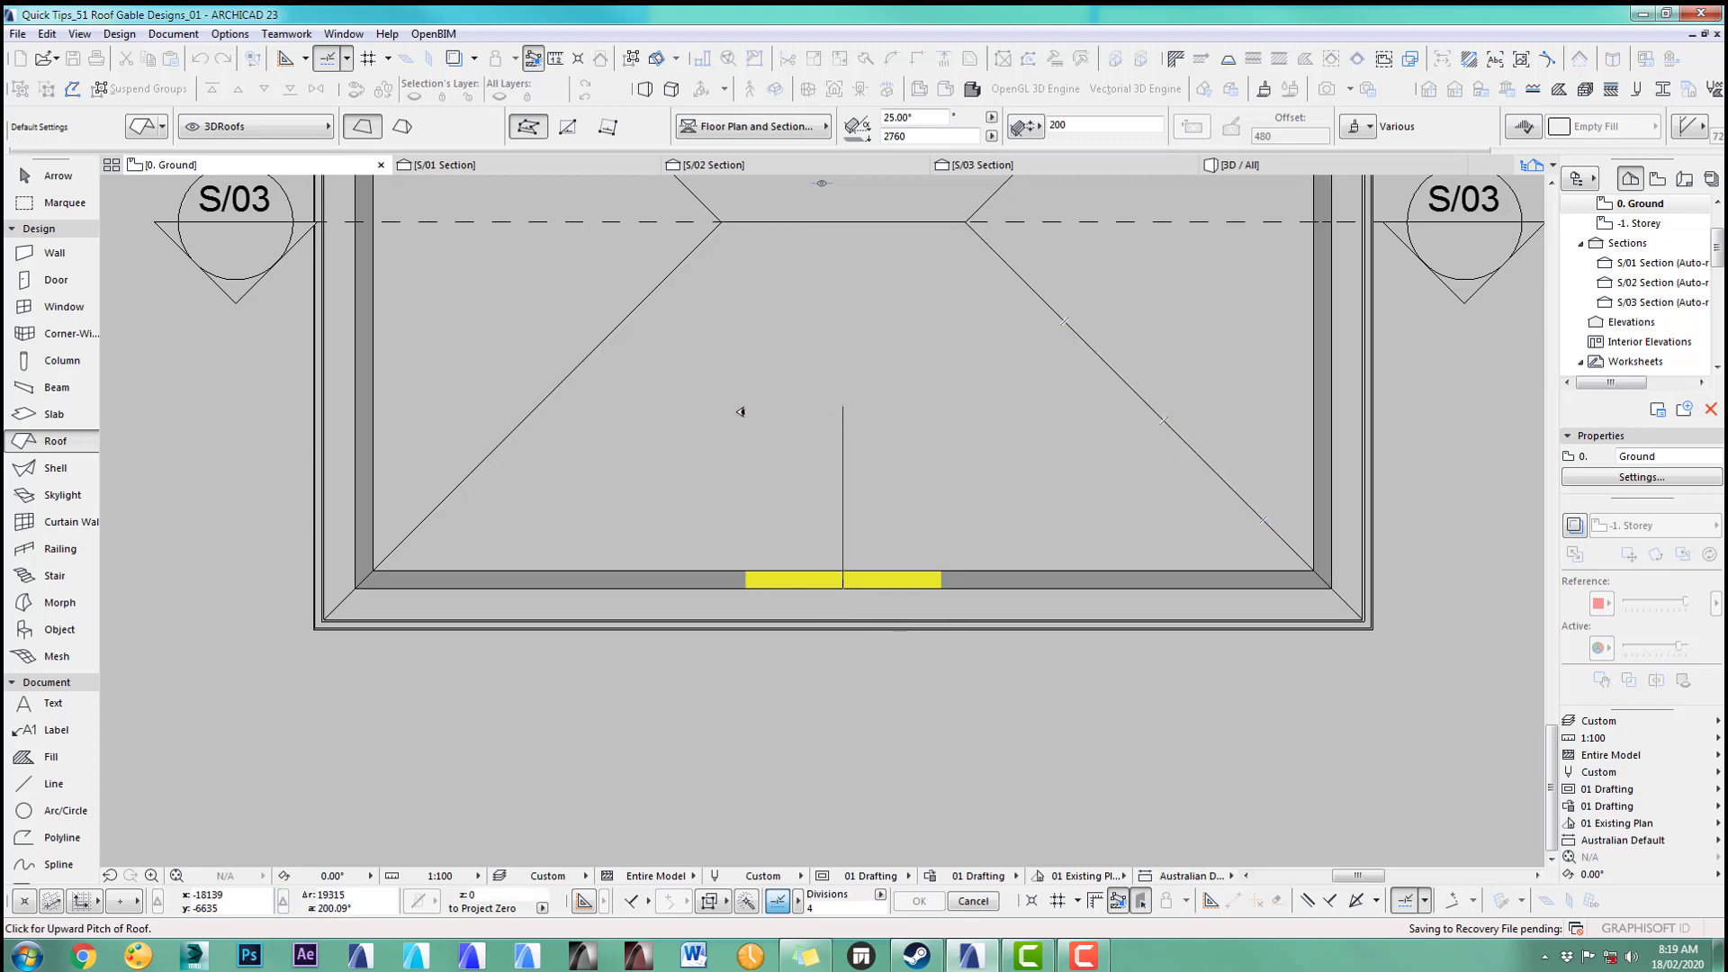
key("Escape")
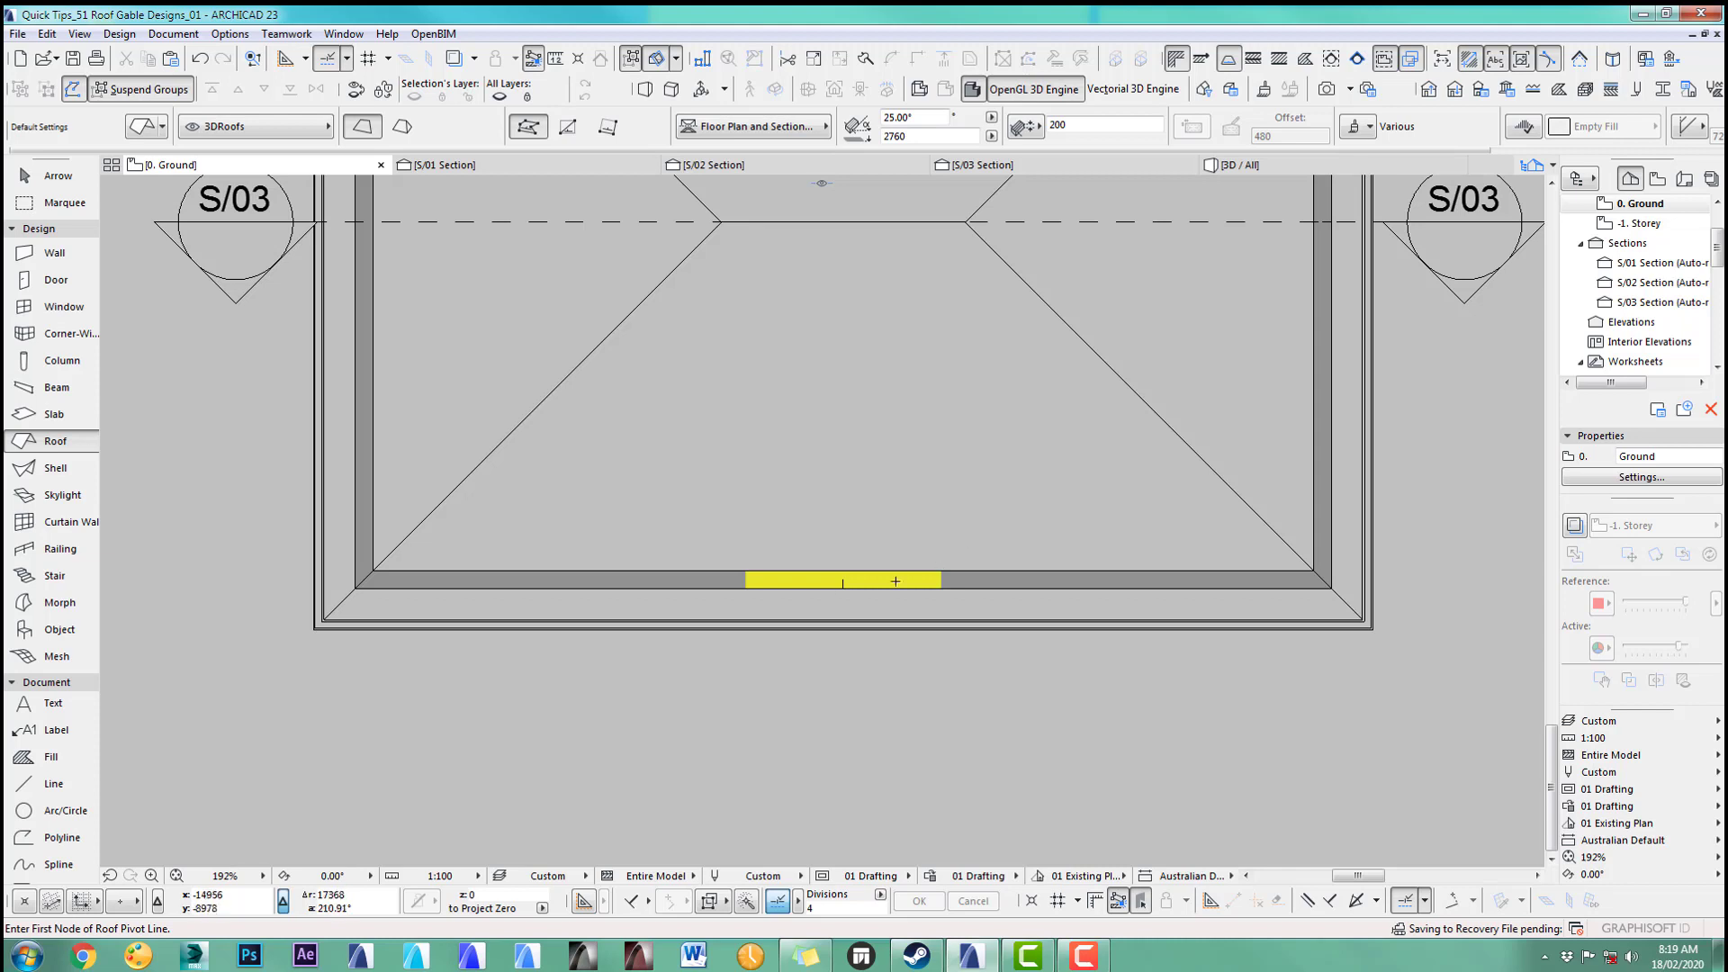
Step: Draw a single-plane roof about 1500 by 2460 mm over the highlighted wall's western half, pivoting on its west side and pitching up eastward
left_click(747, 583)
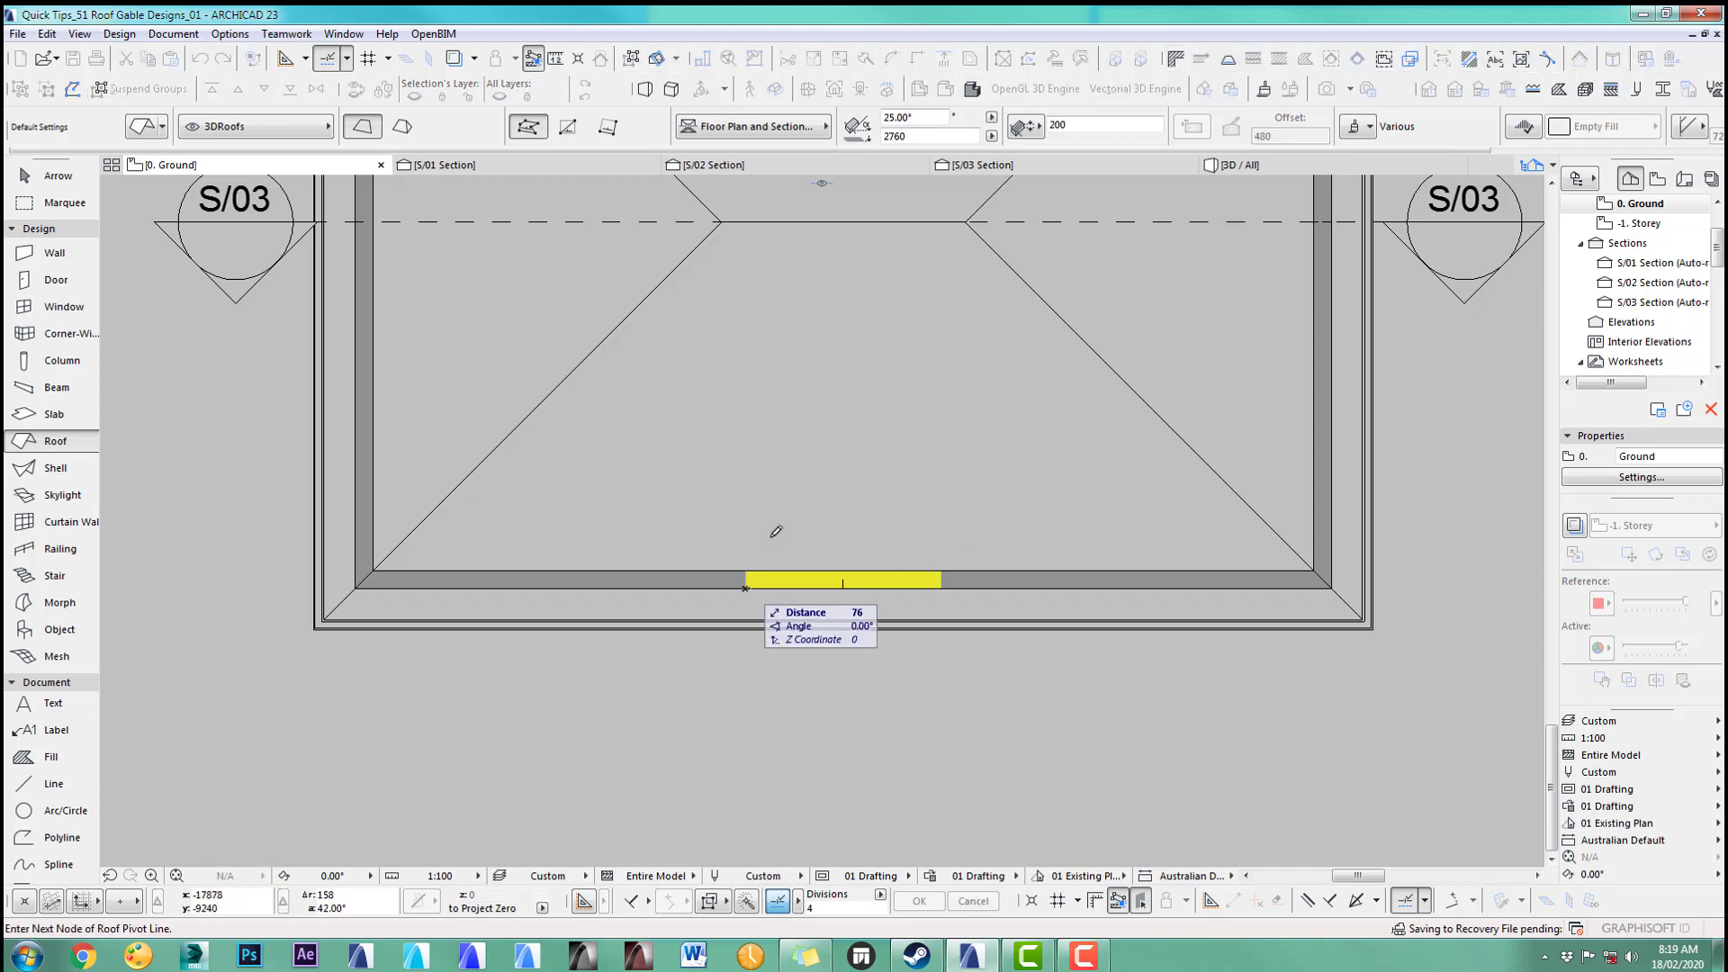
left_click(745, 456)
left_click(880, 463)
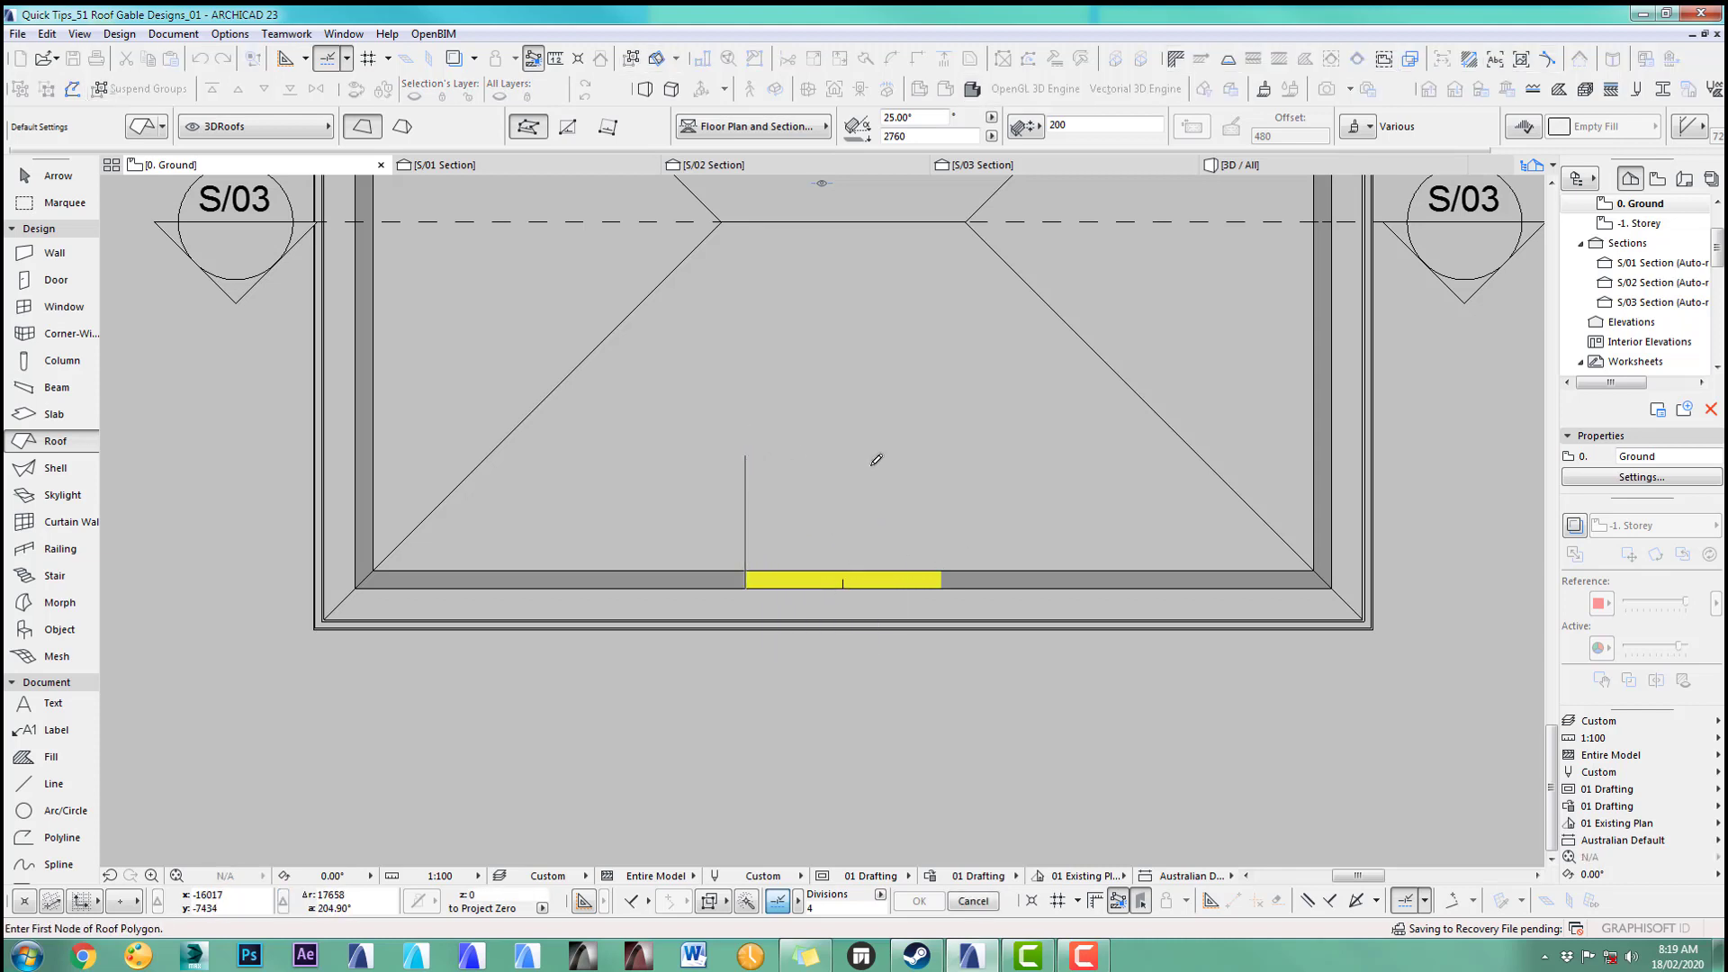
left_click(747, 583)
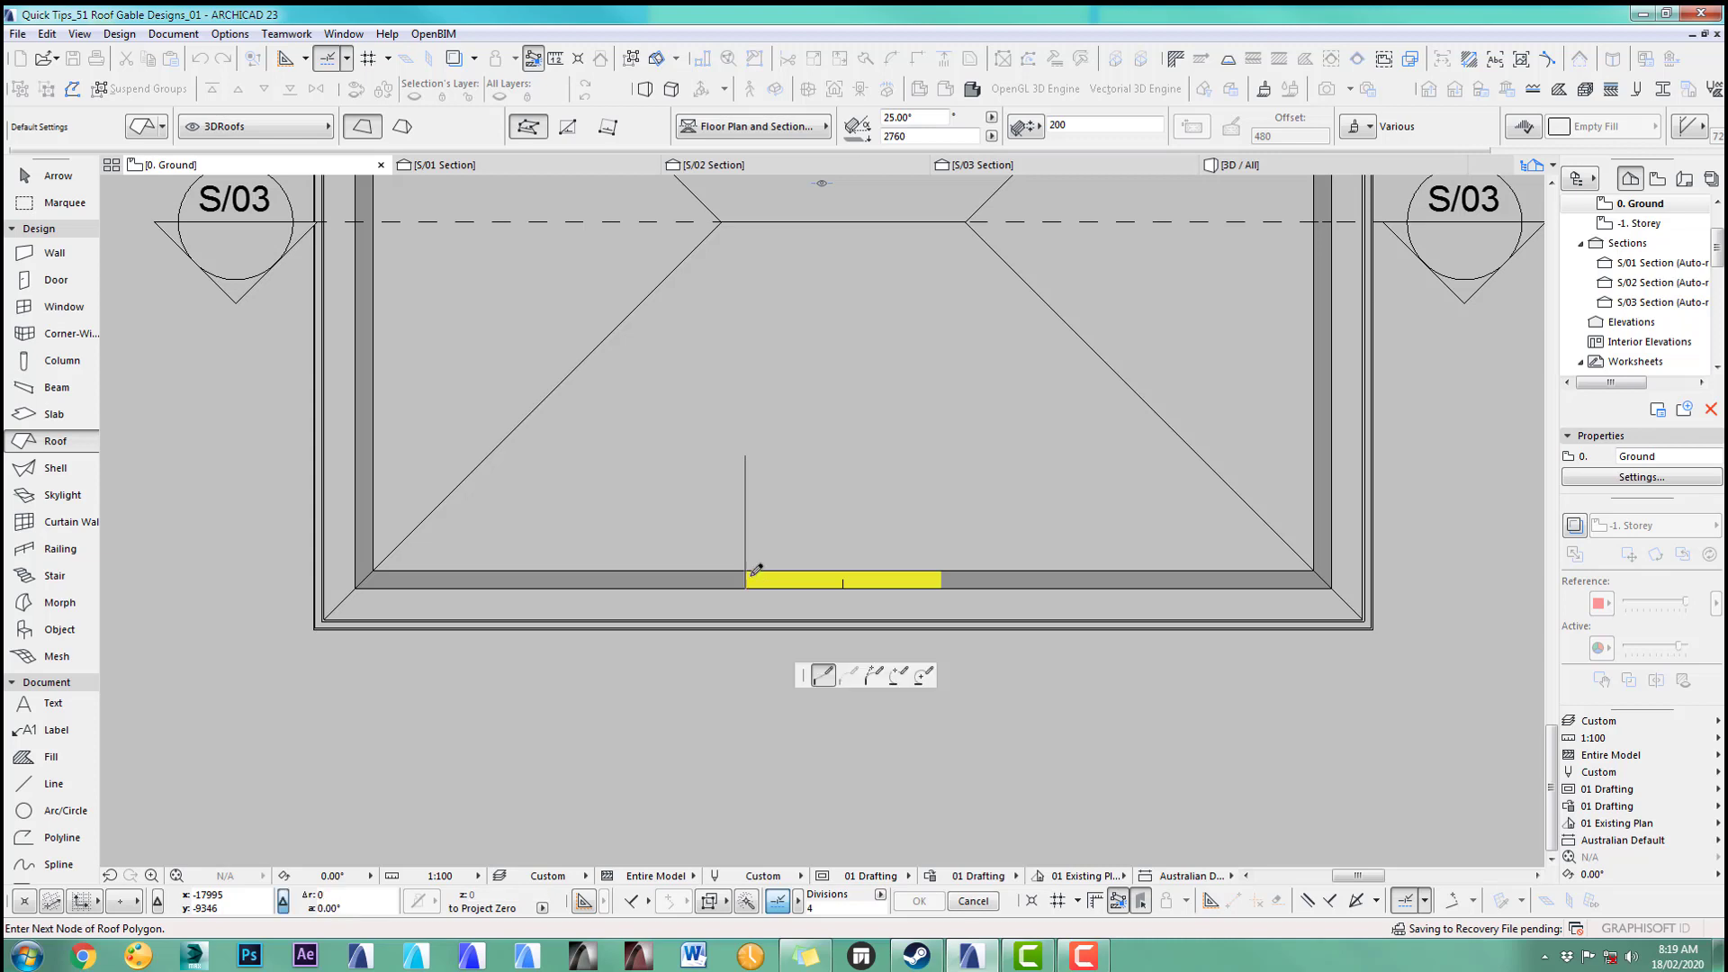
left_click(745, 429)
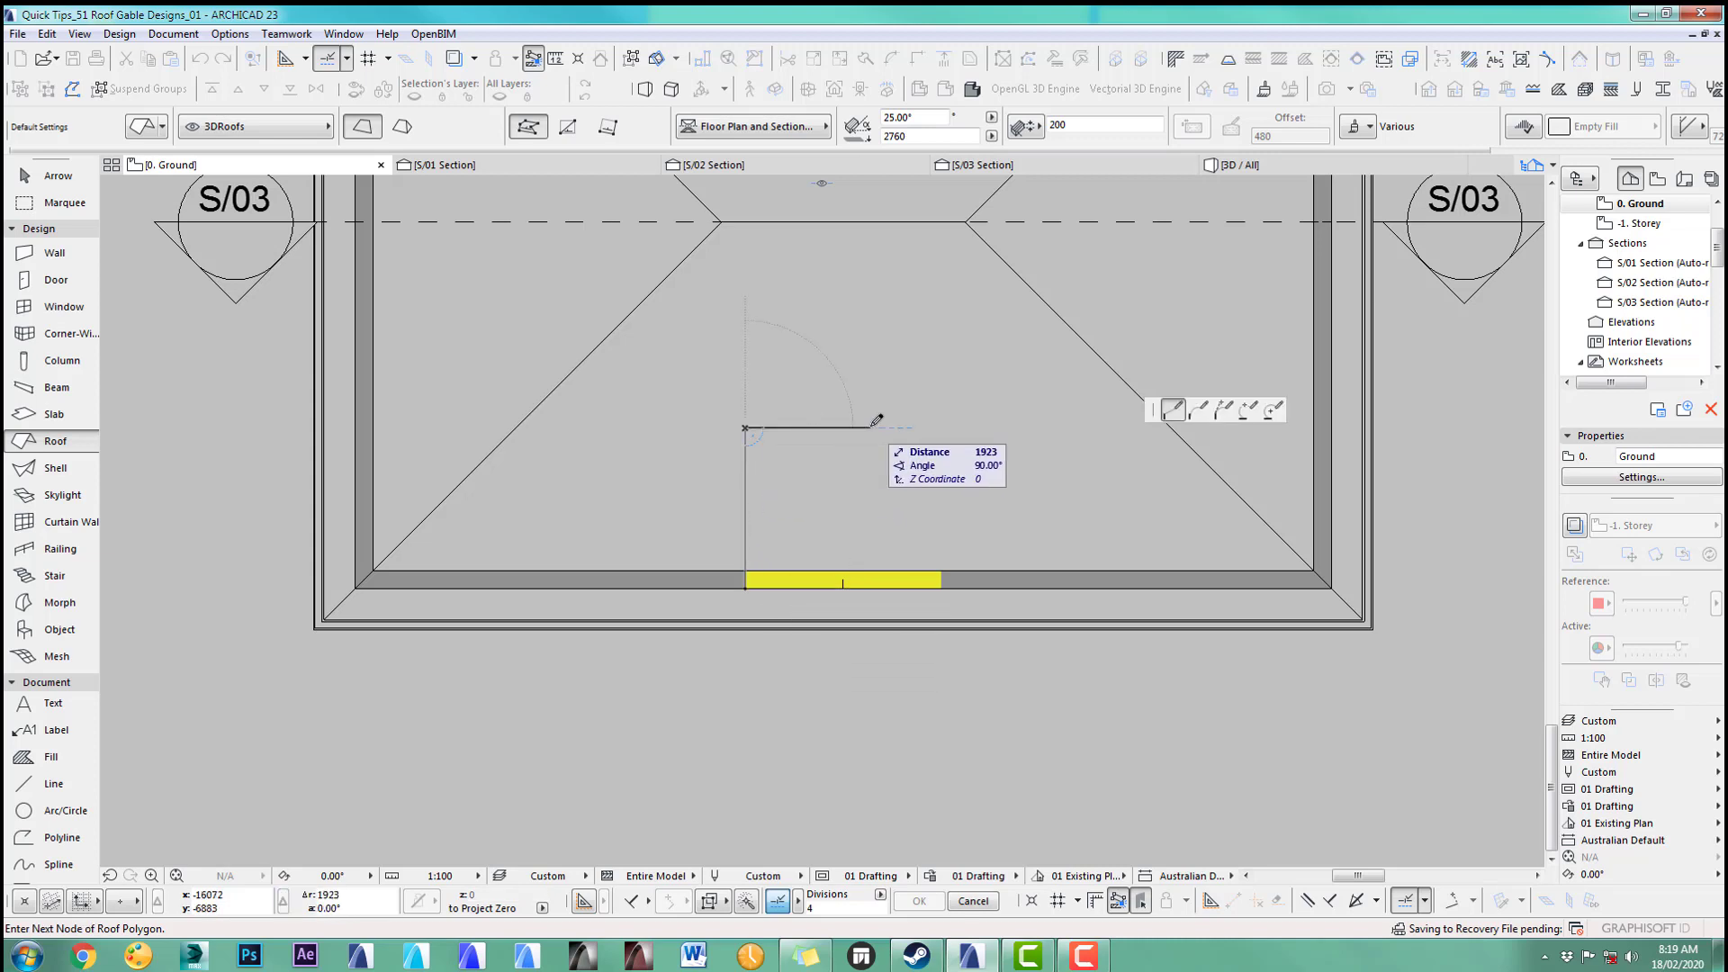
left_click(844, 428)
left_click(843, 589)
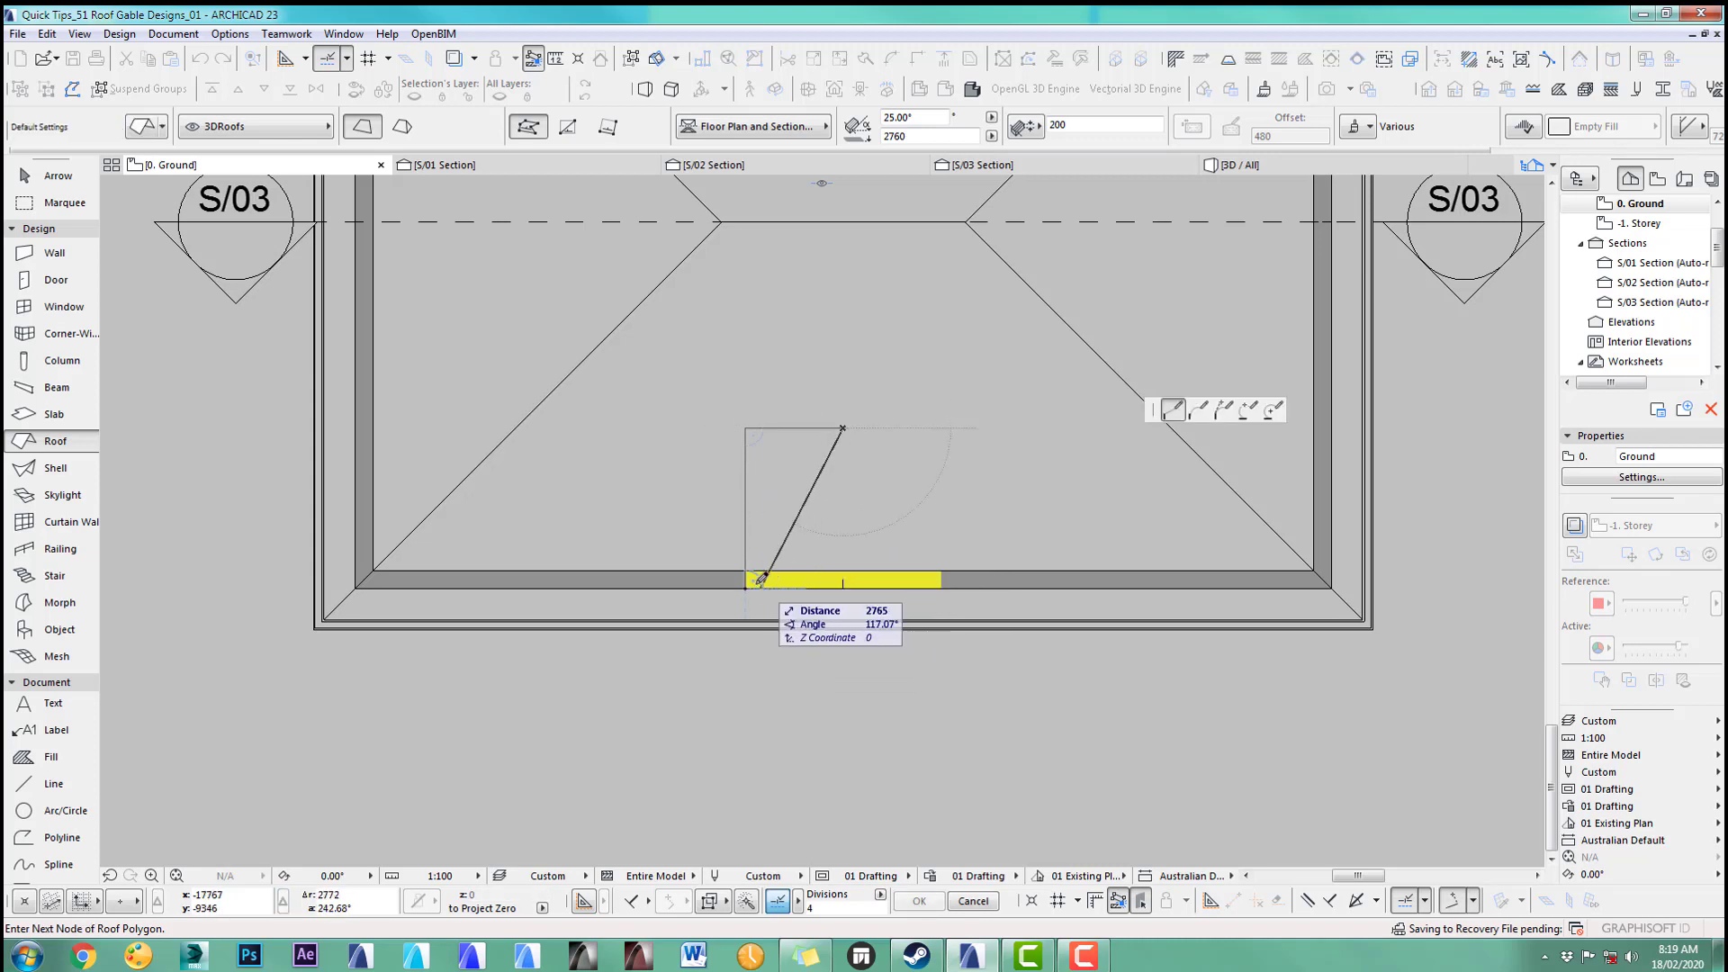
left_click(844, 583)
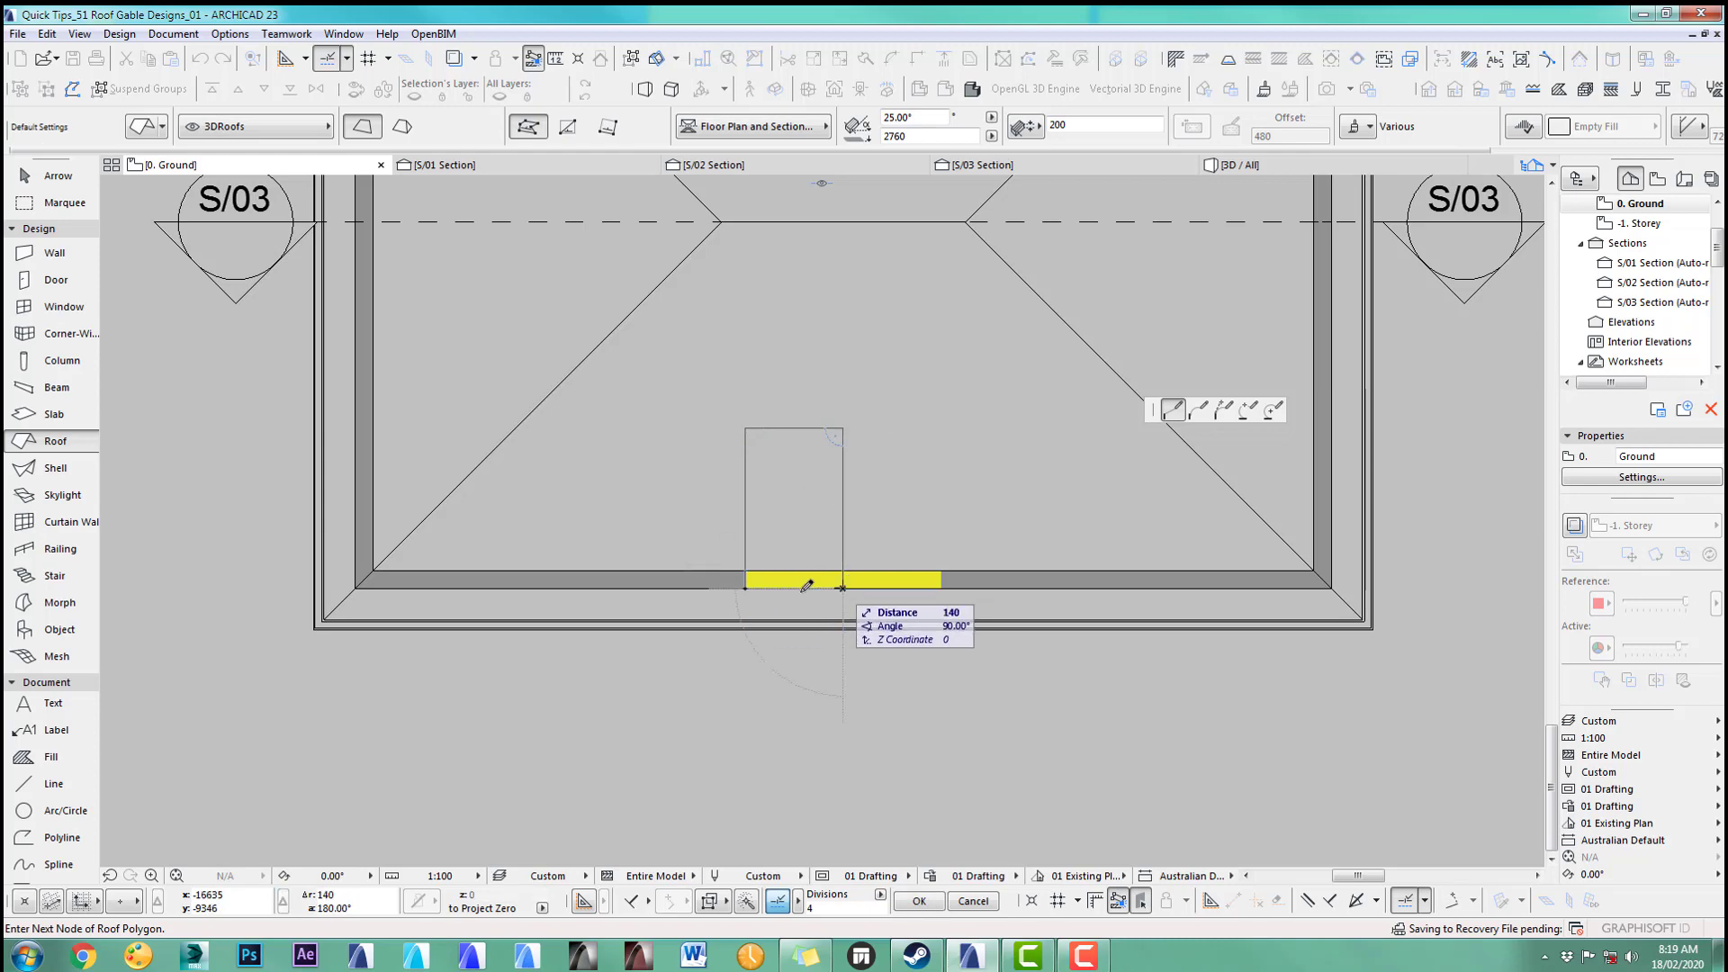
left_click(748, 584)
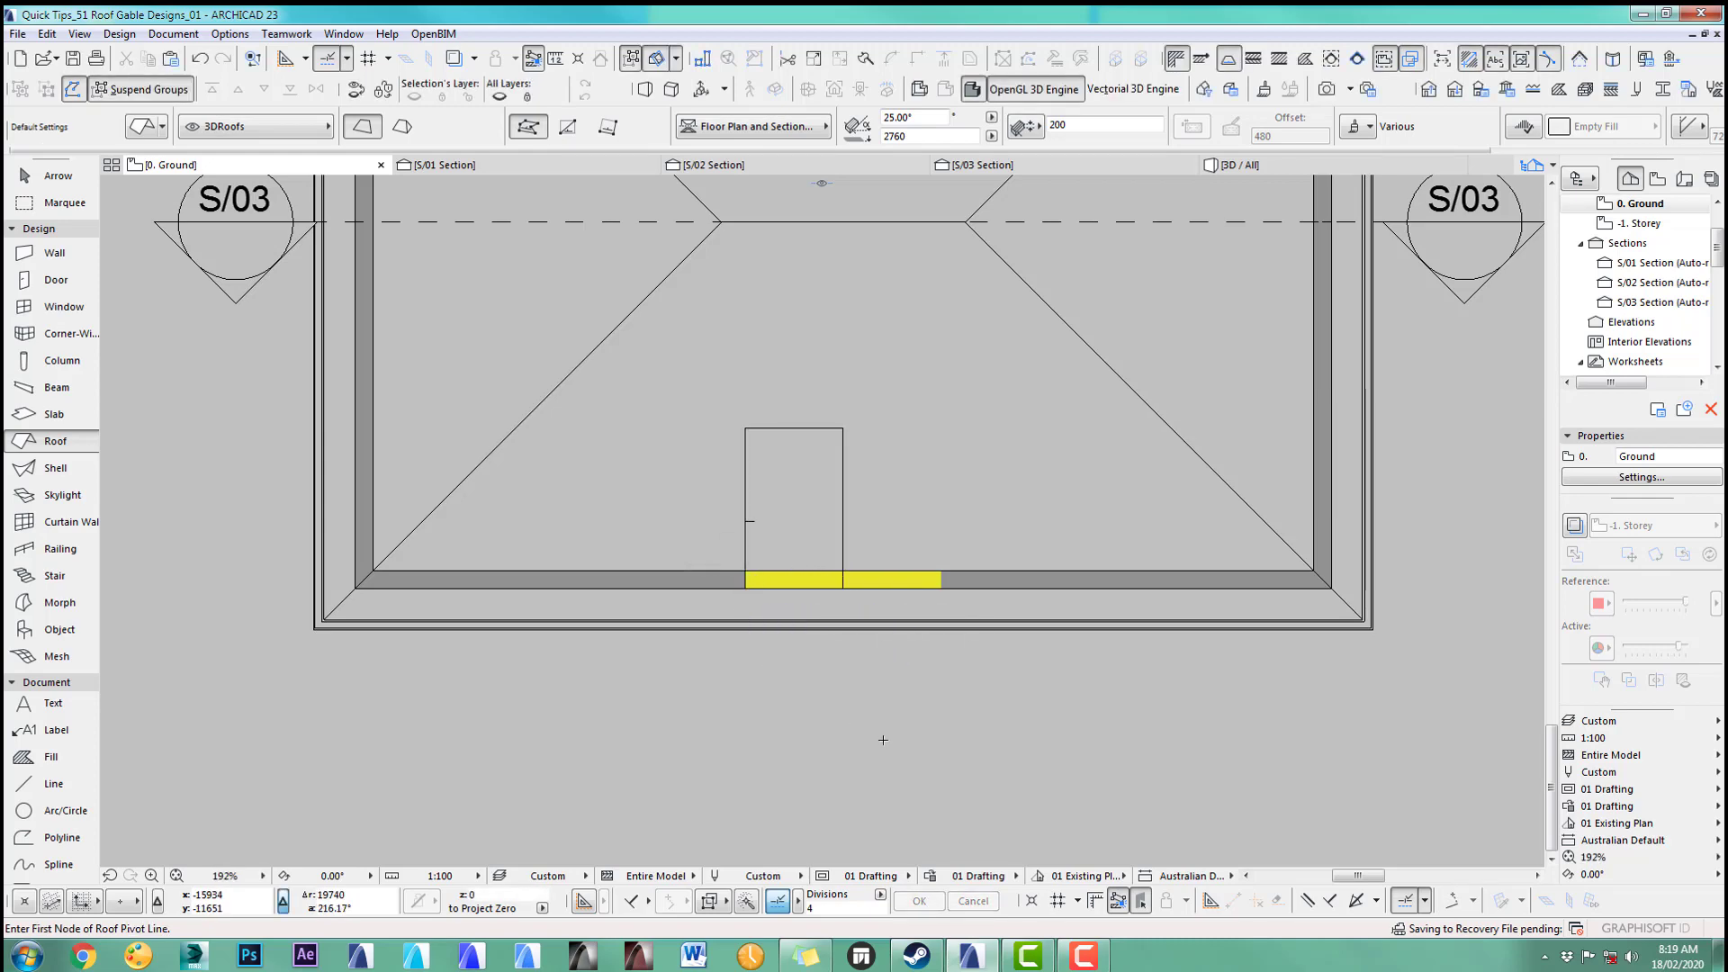
Step: Raise the new small roof plane vertically by about 890 mm against the raised brick wall in 3D
key("F3")
scroll(984, 480, "up", 5)
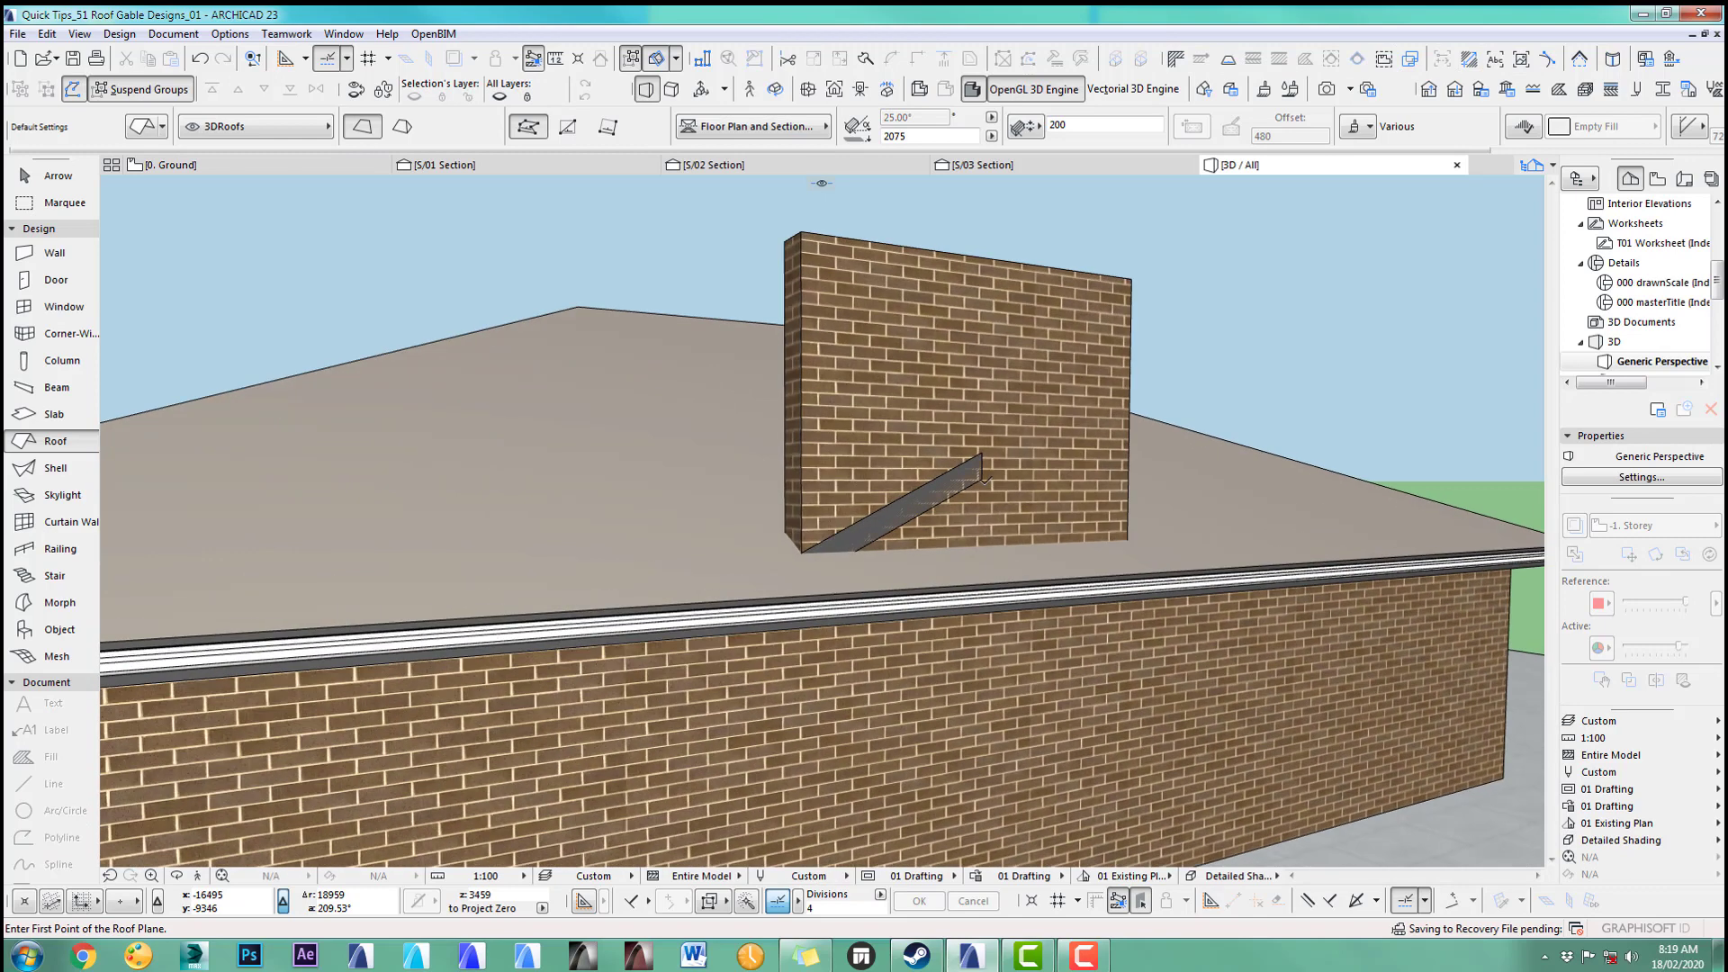
left_click(38, 175)
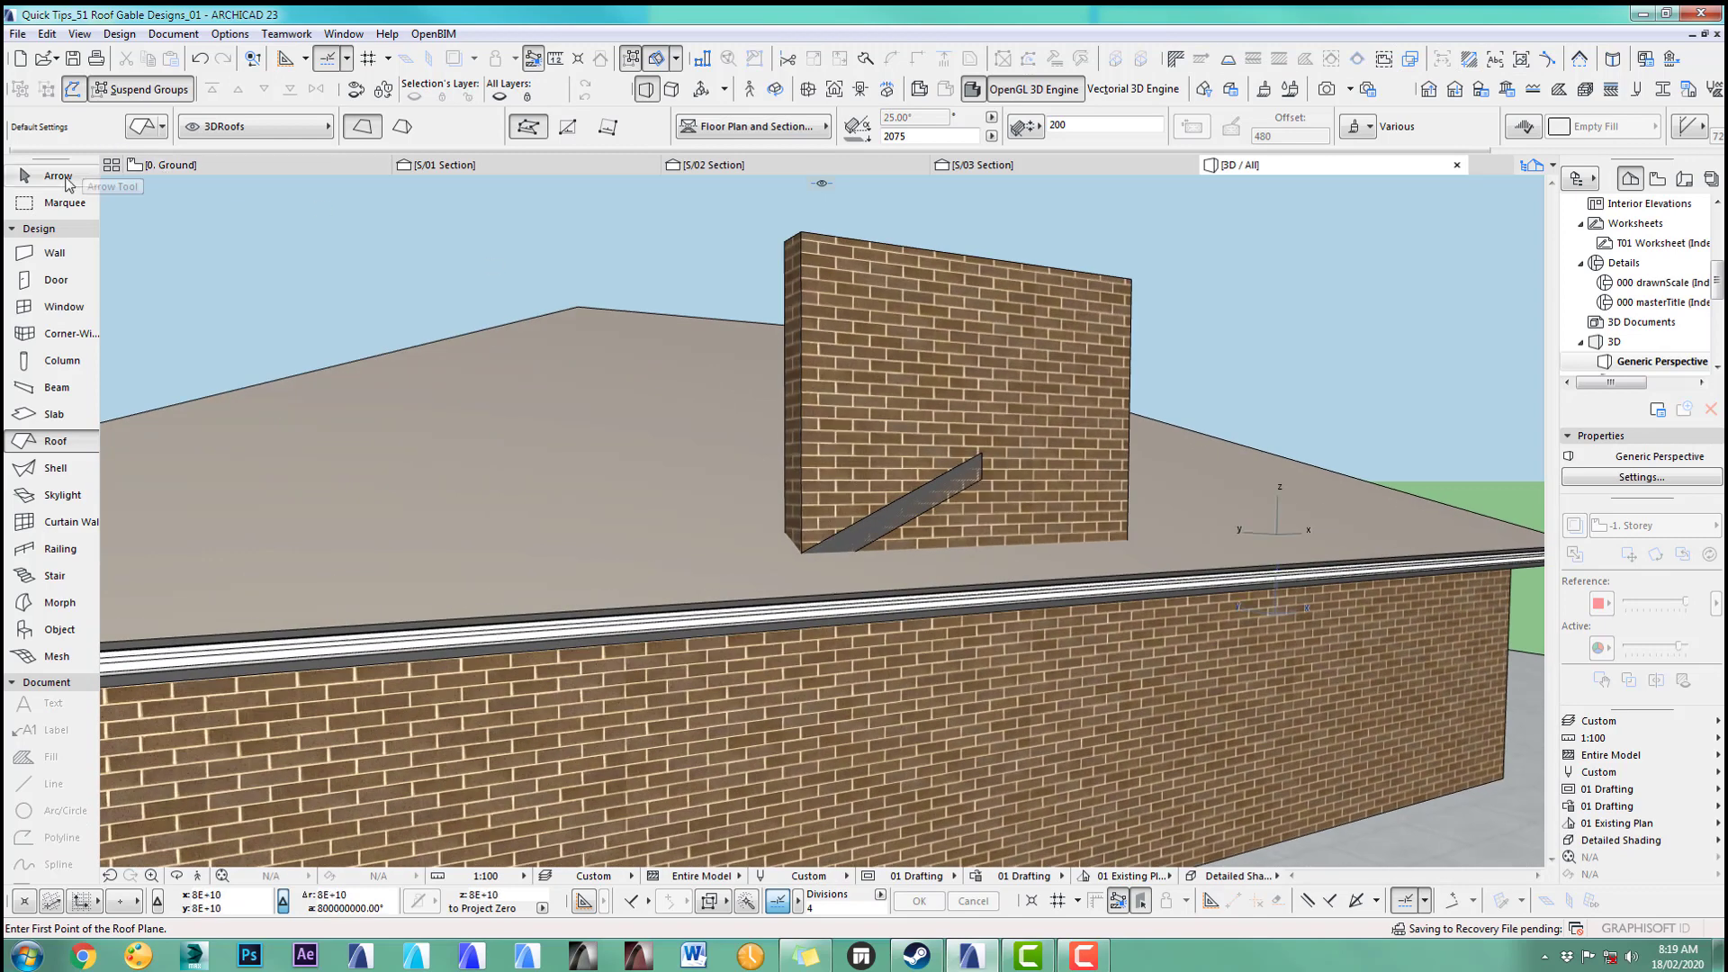
left_click(981, 458)
key("ctrl+d")
left_click(981, 455)
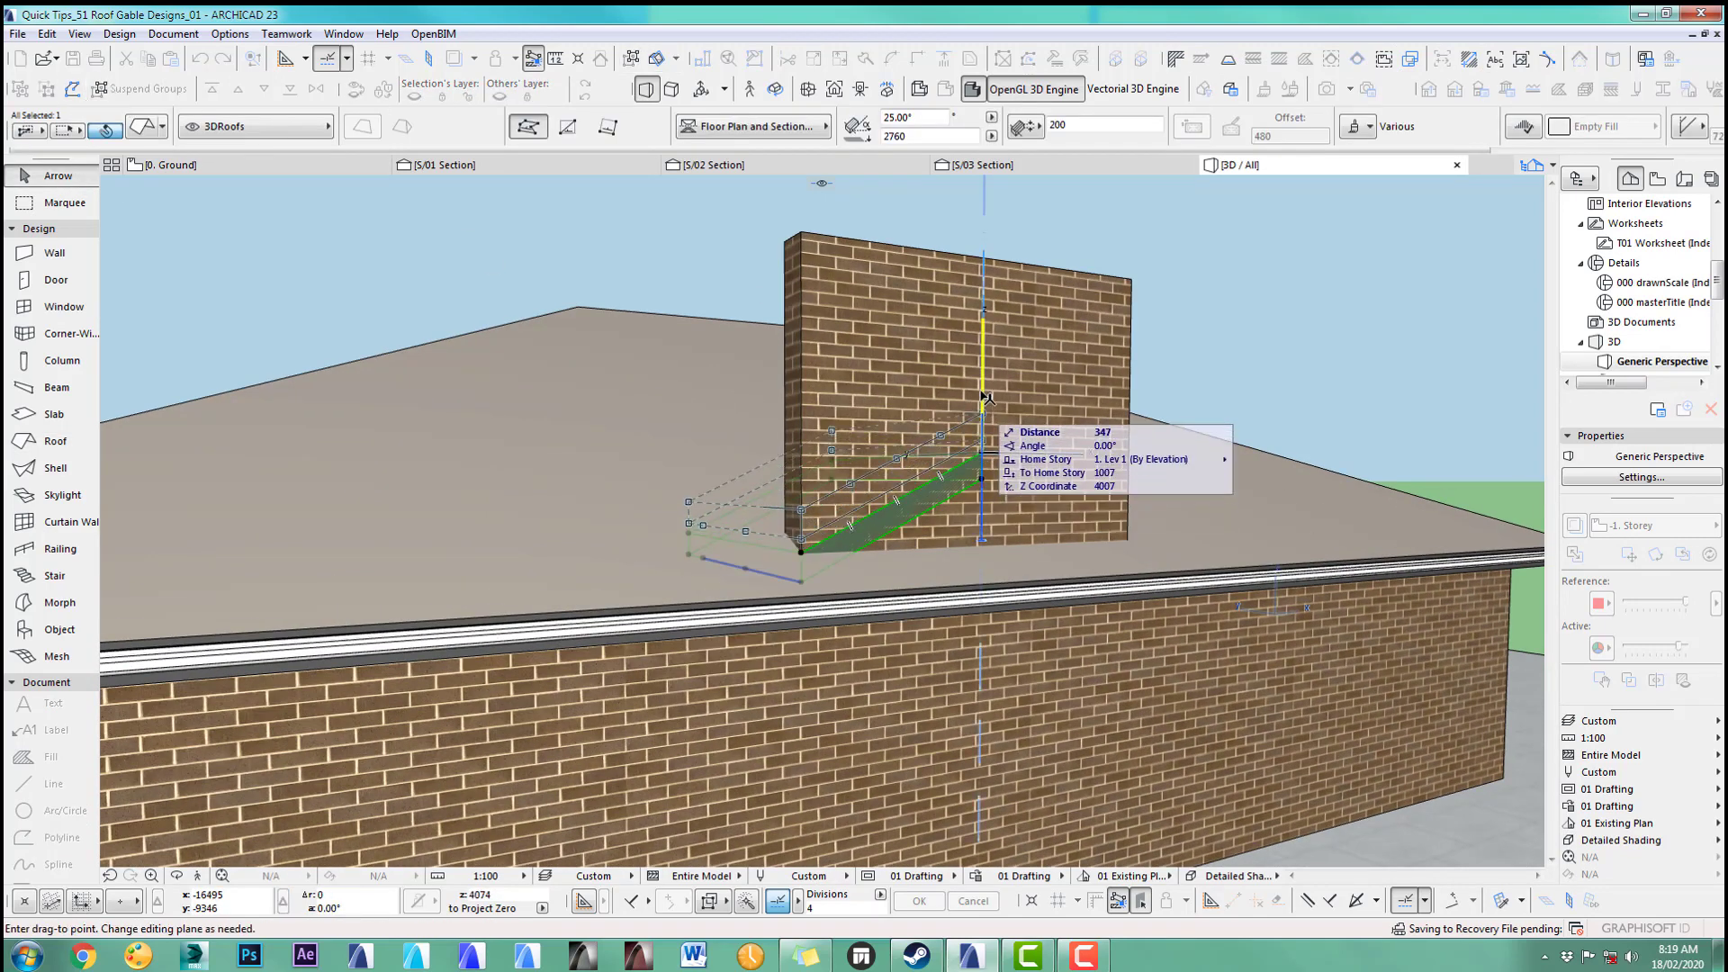
left_click(984, 335)
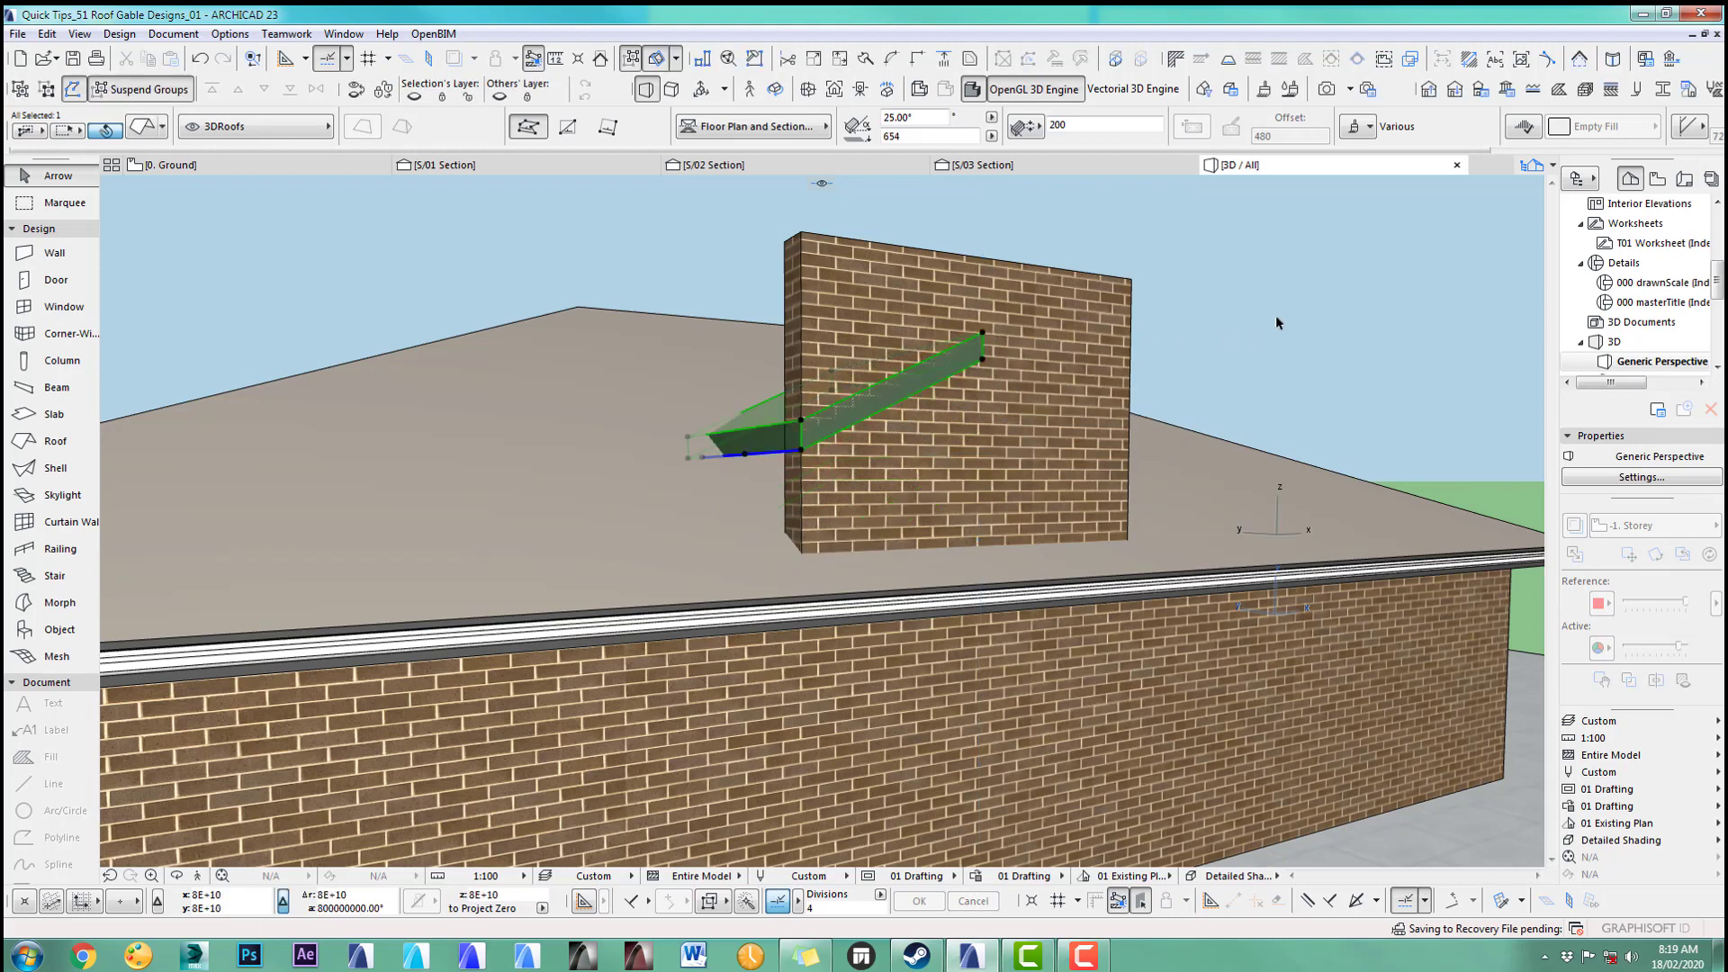
Step: Offset the small roof plane's south edge in the ground floor plan out to the hip roof's outer eaves line
key("F2")
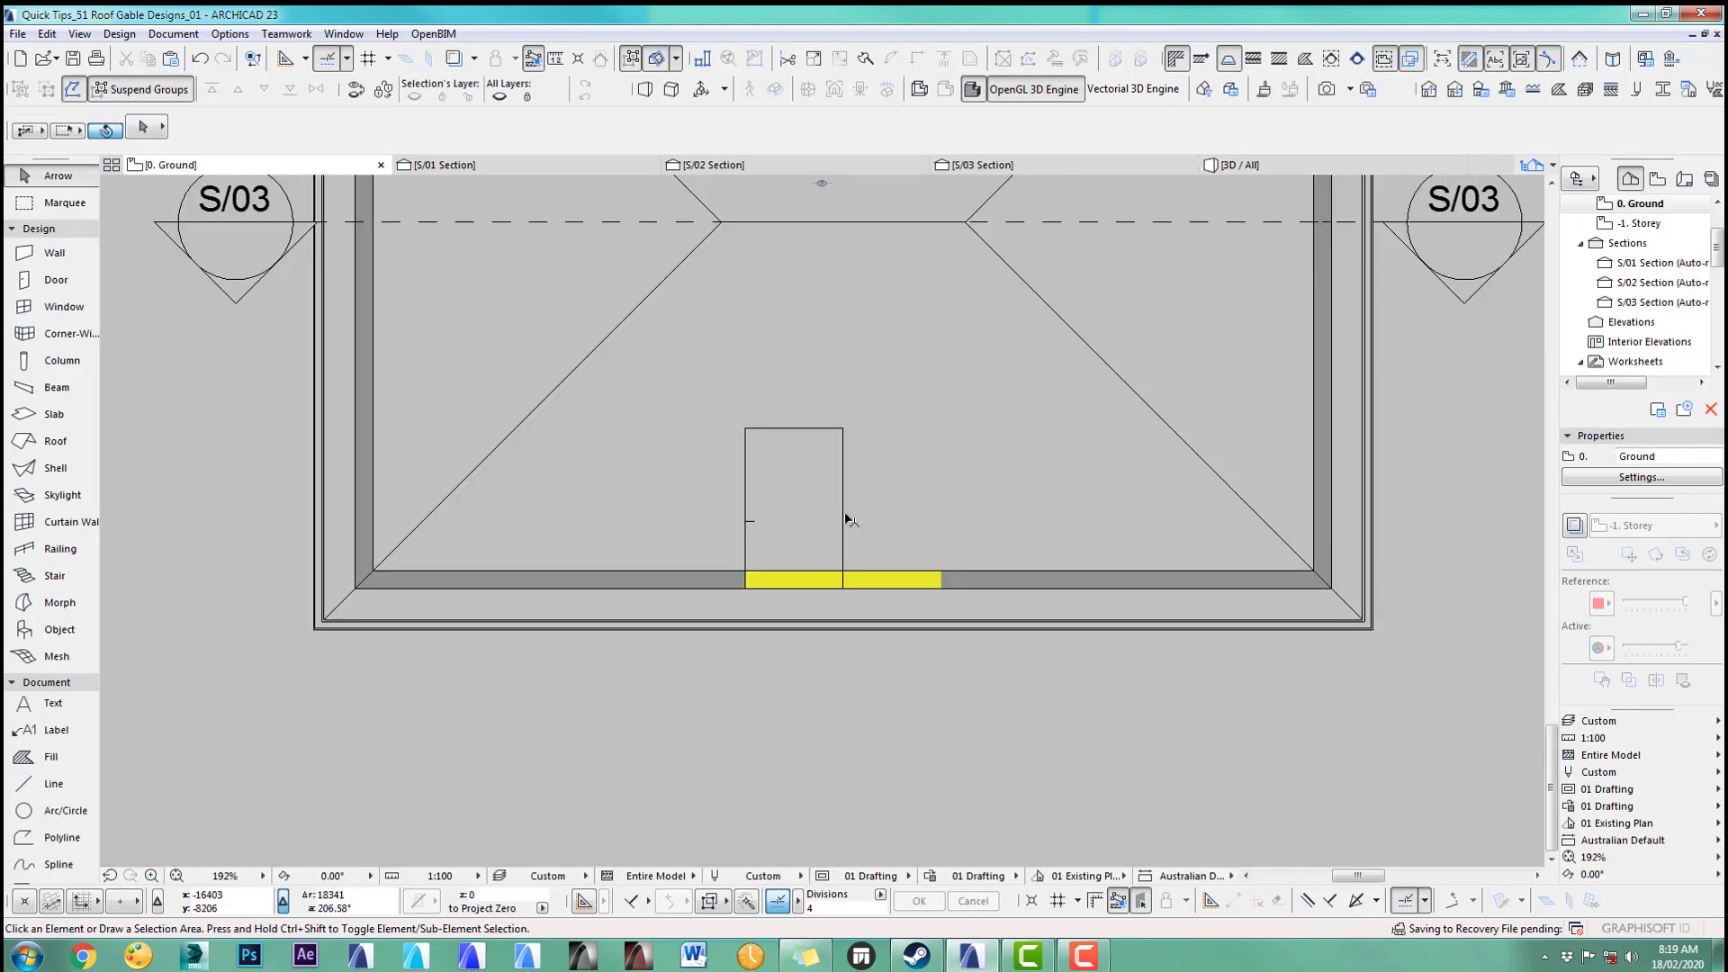
left_click(822, 590)
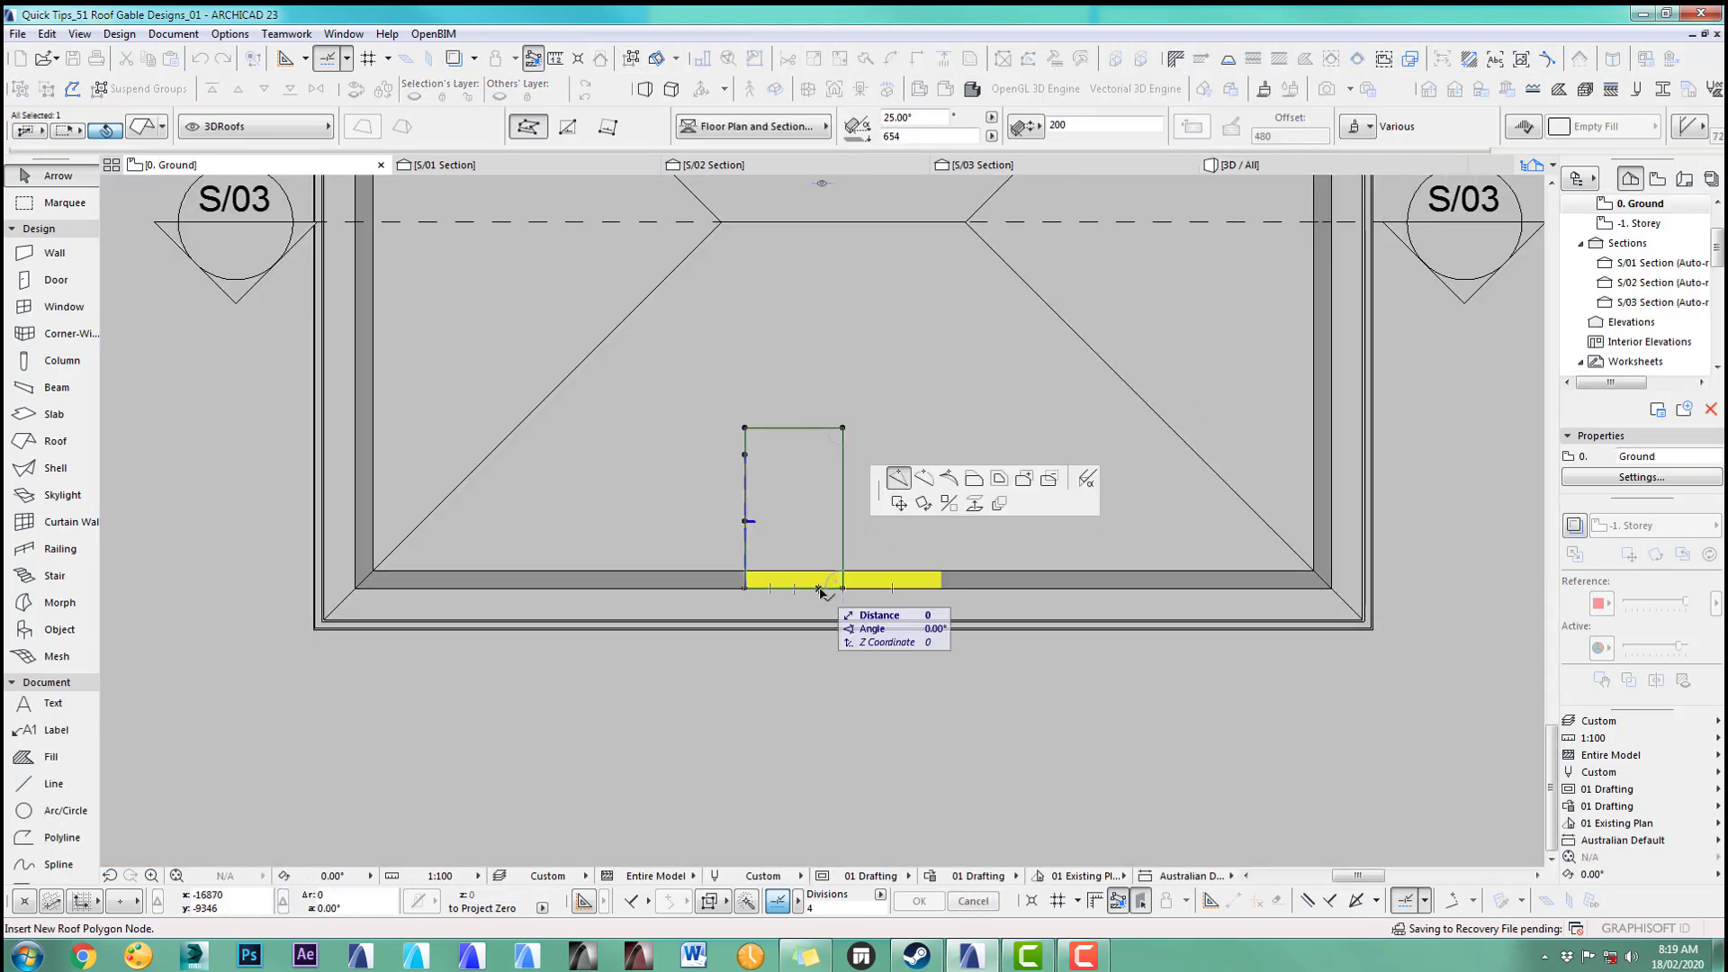
left_click(975, 484)
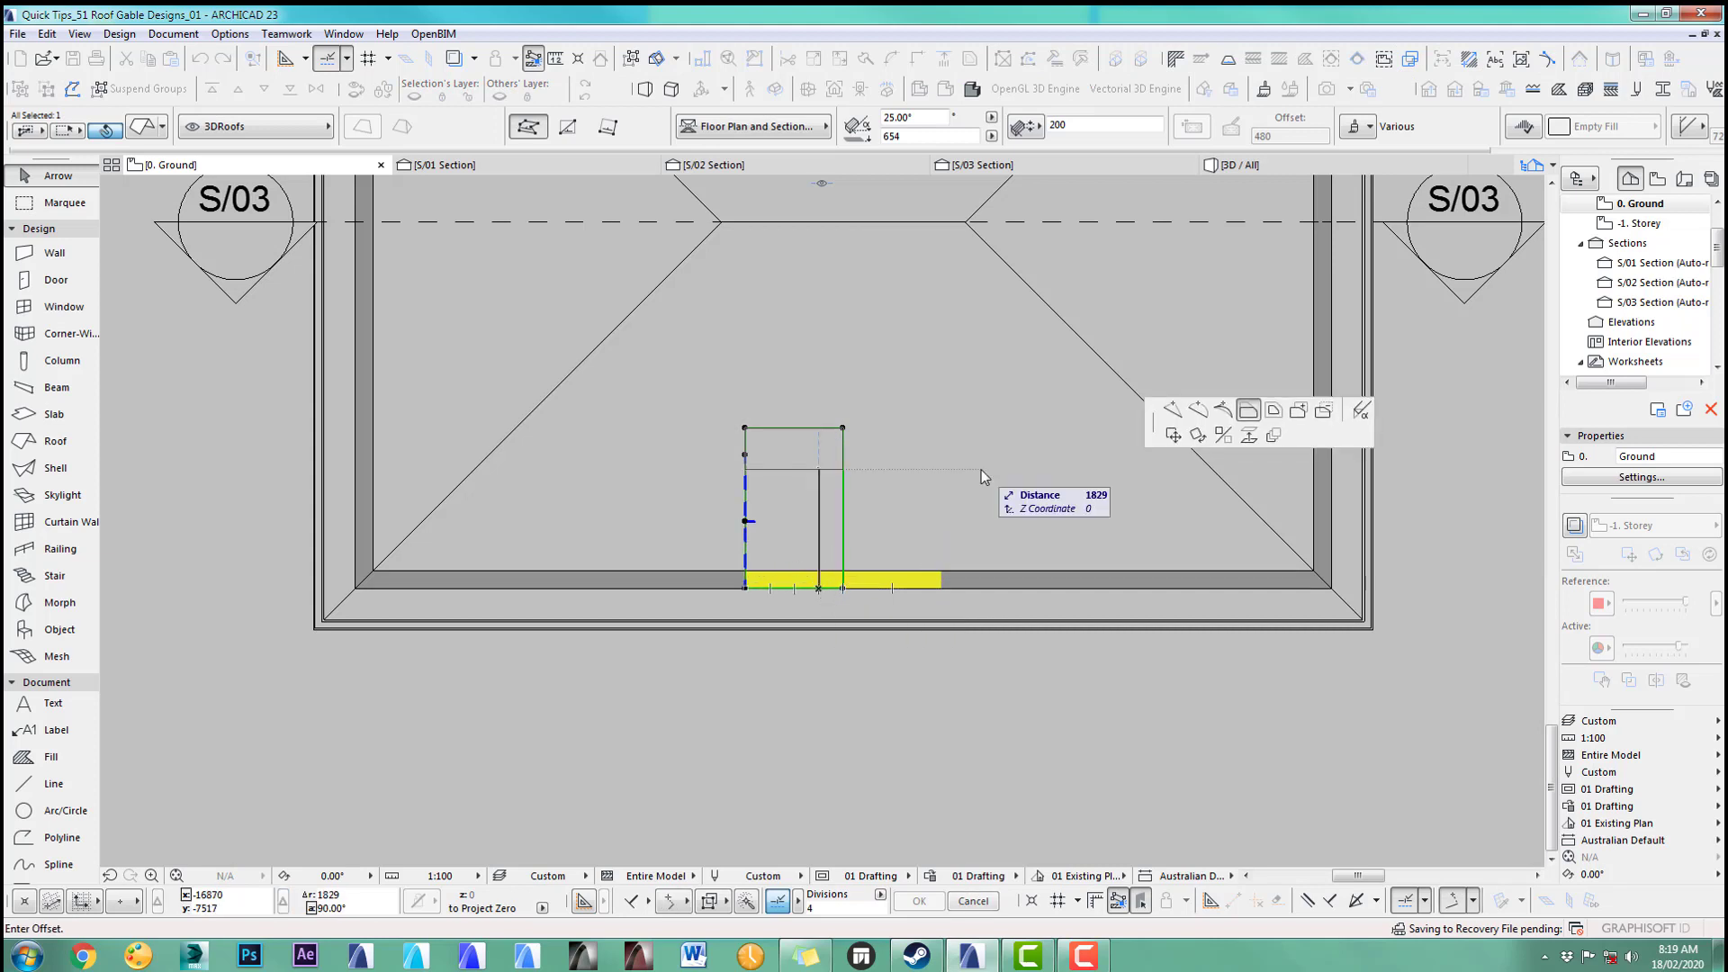
left_click(1359, 619)
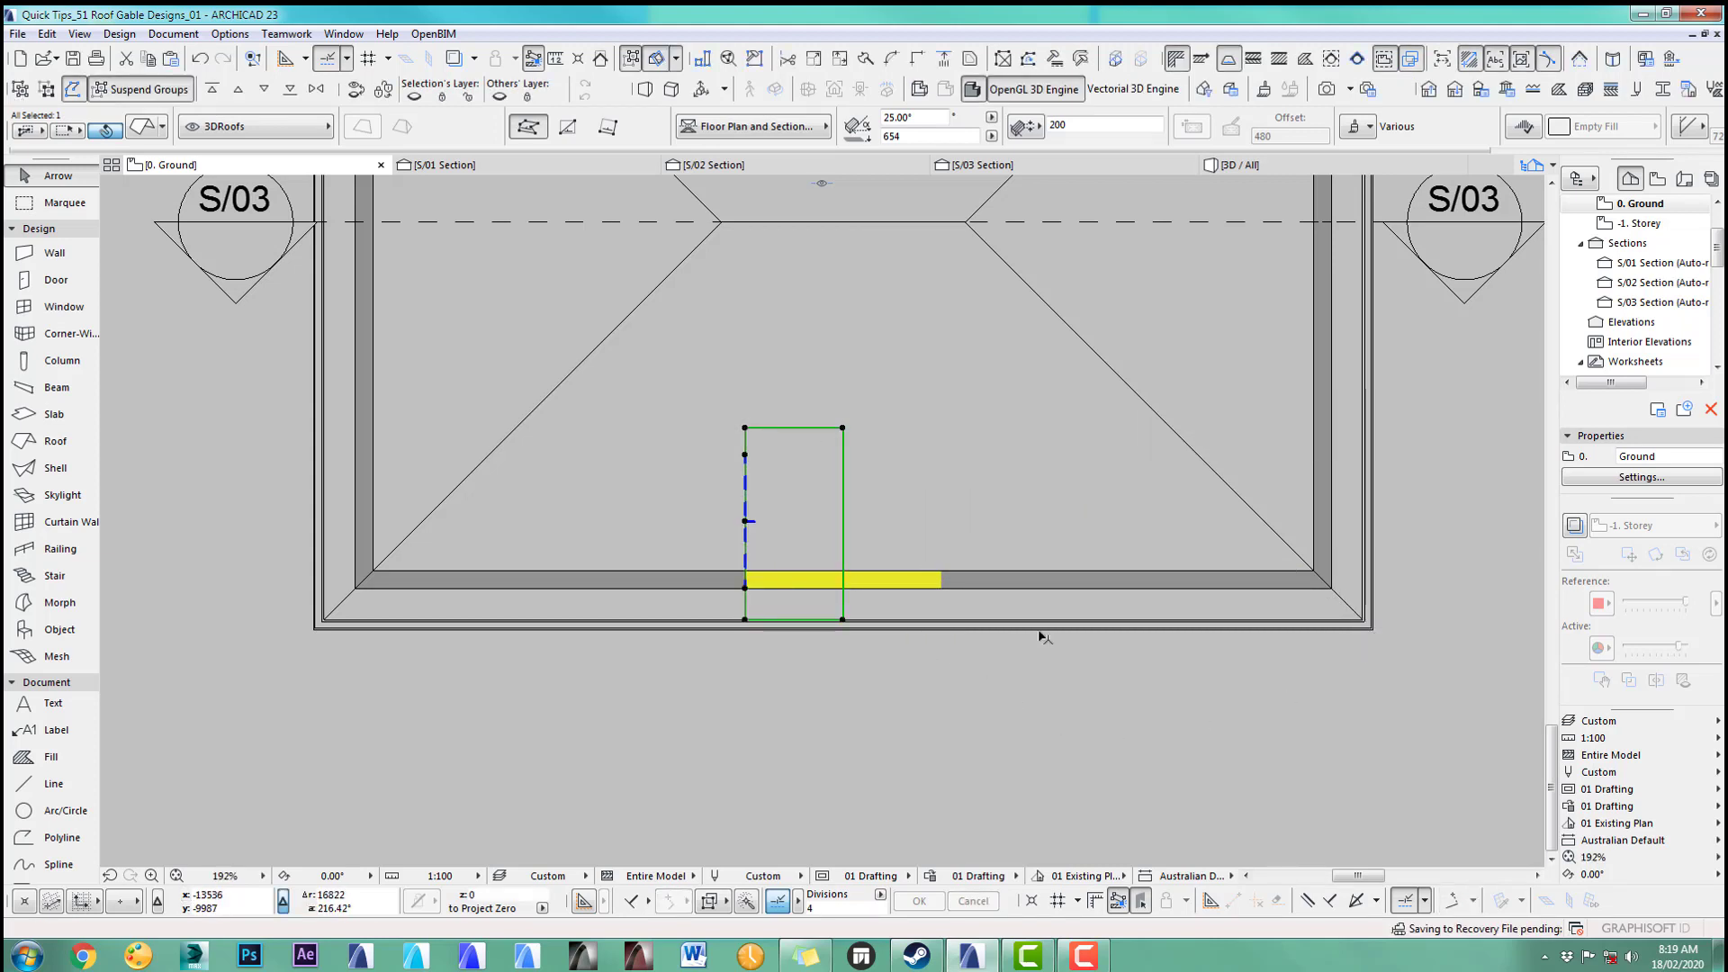
Step: Select the hip roof plane behind the raised wall in 3D and examine where the small roof meets it
key("F3")
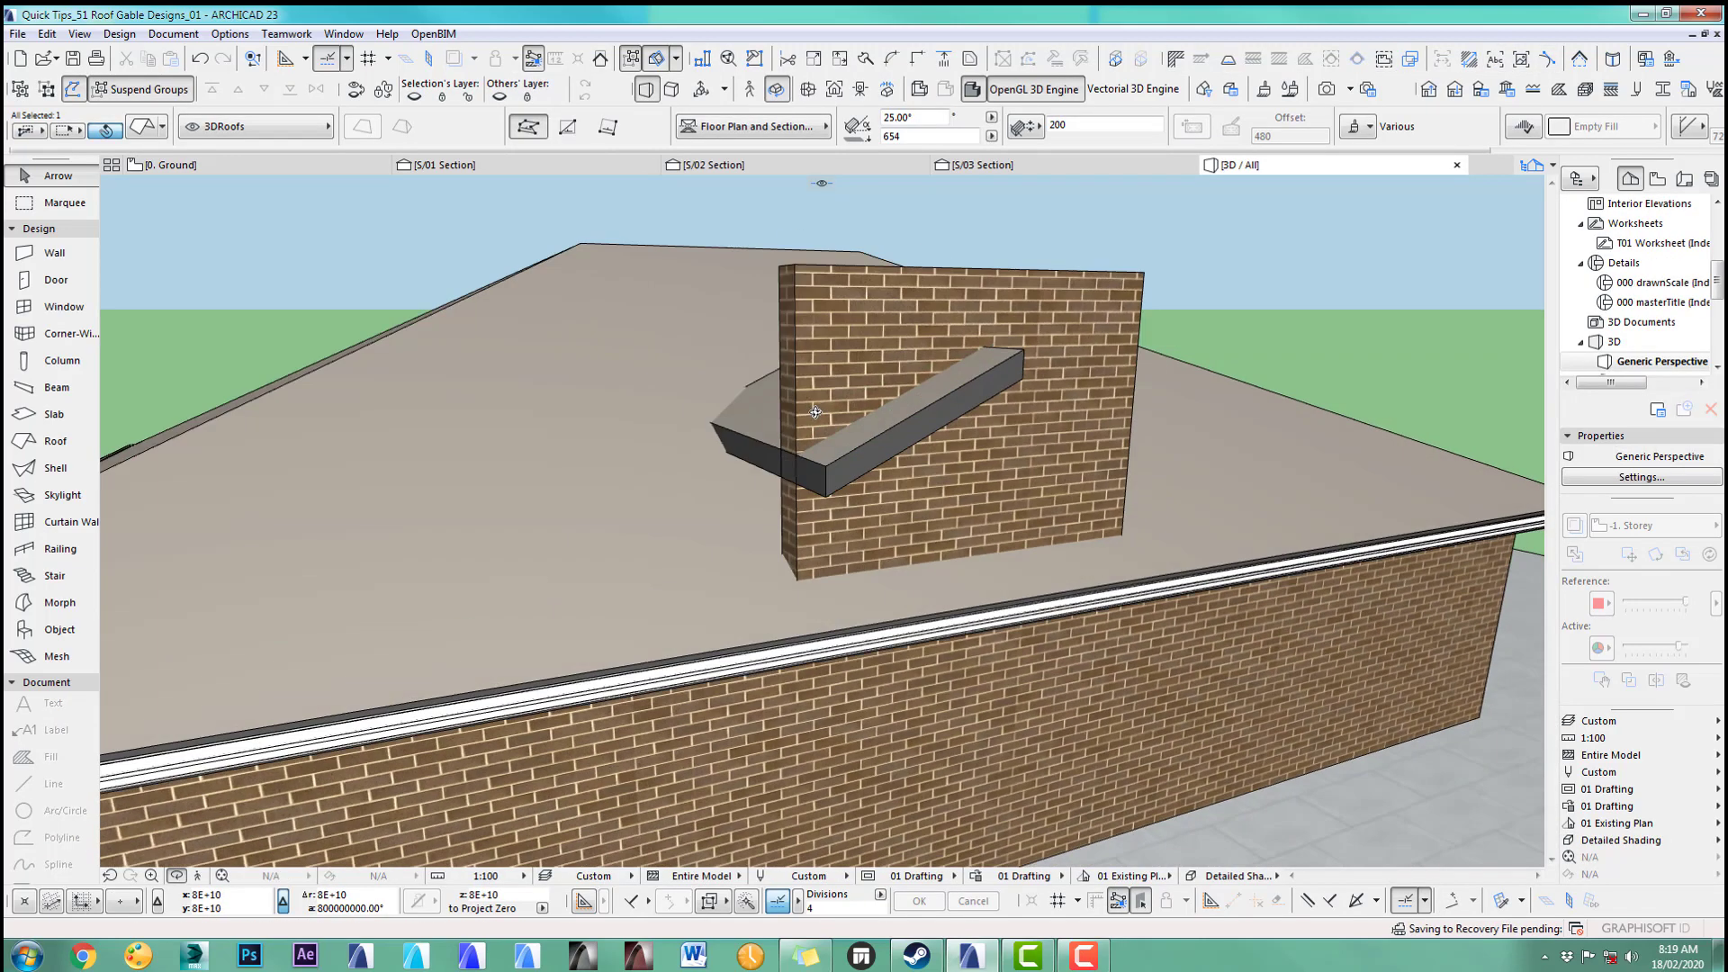
middle_click_drag(816, 412, 594, 385, "shift")
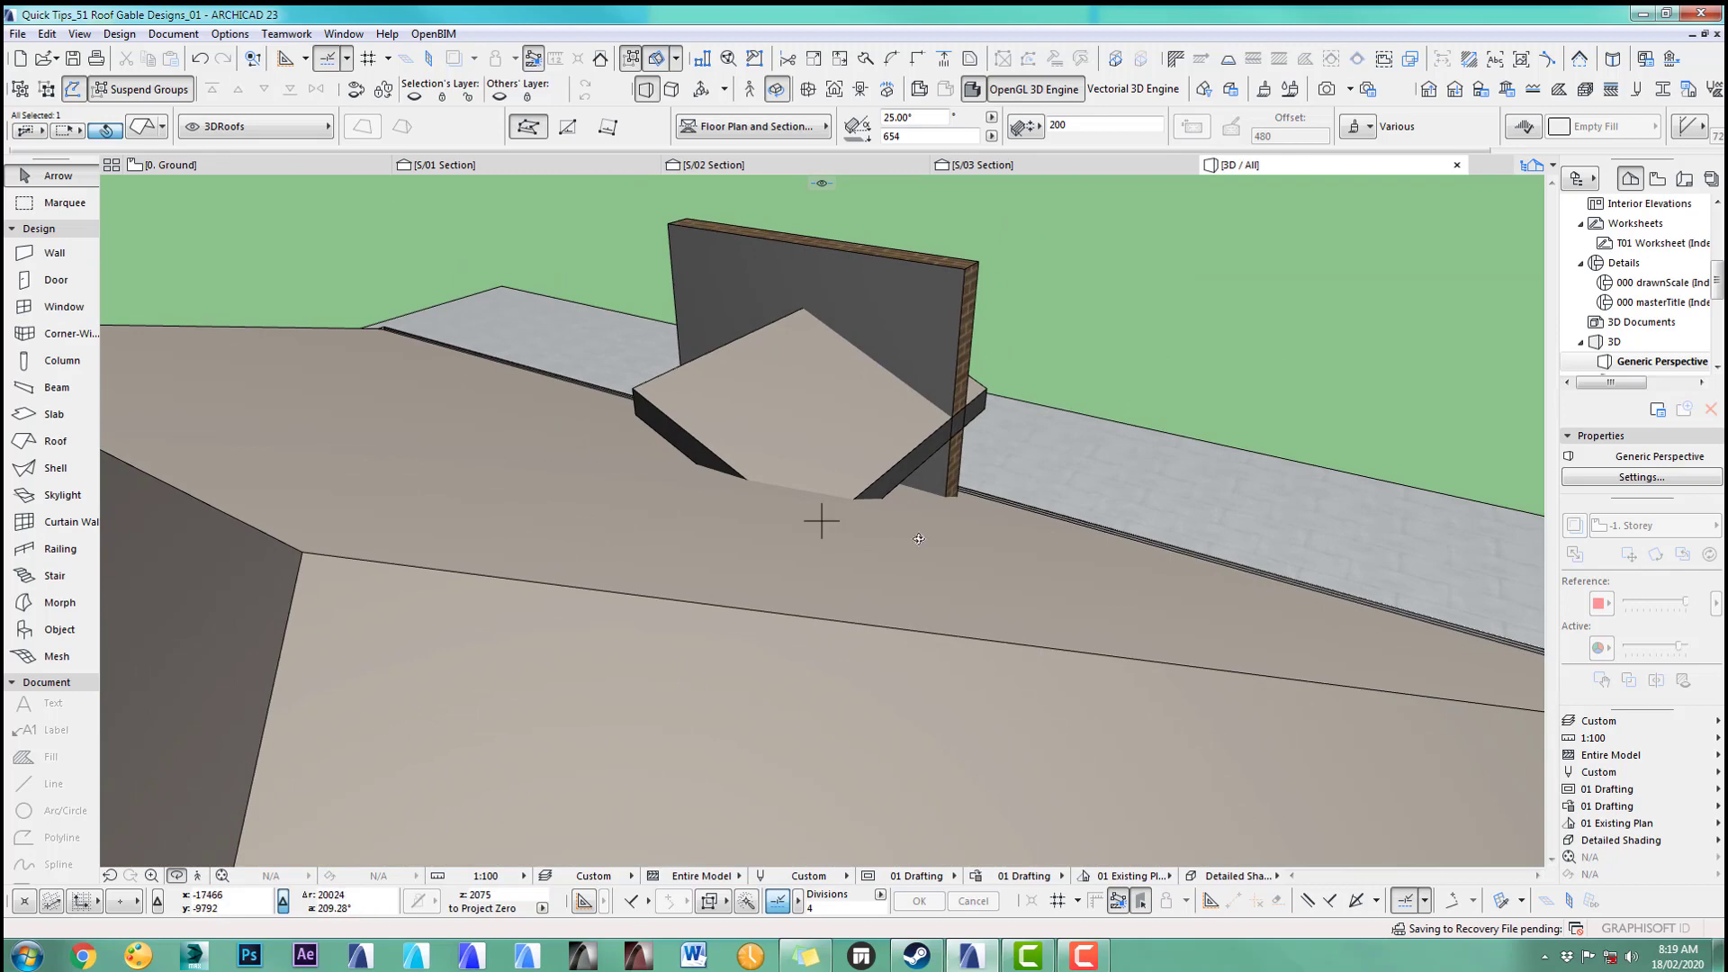
middle_click_drag(918, 538, 651, 411, "shift")
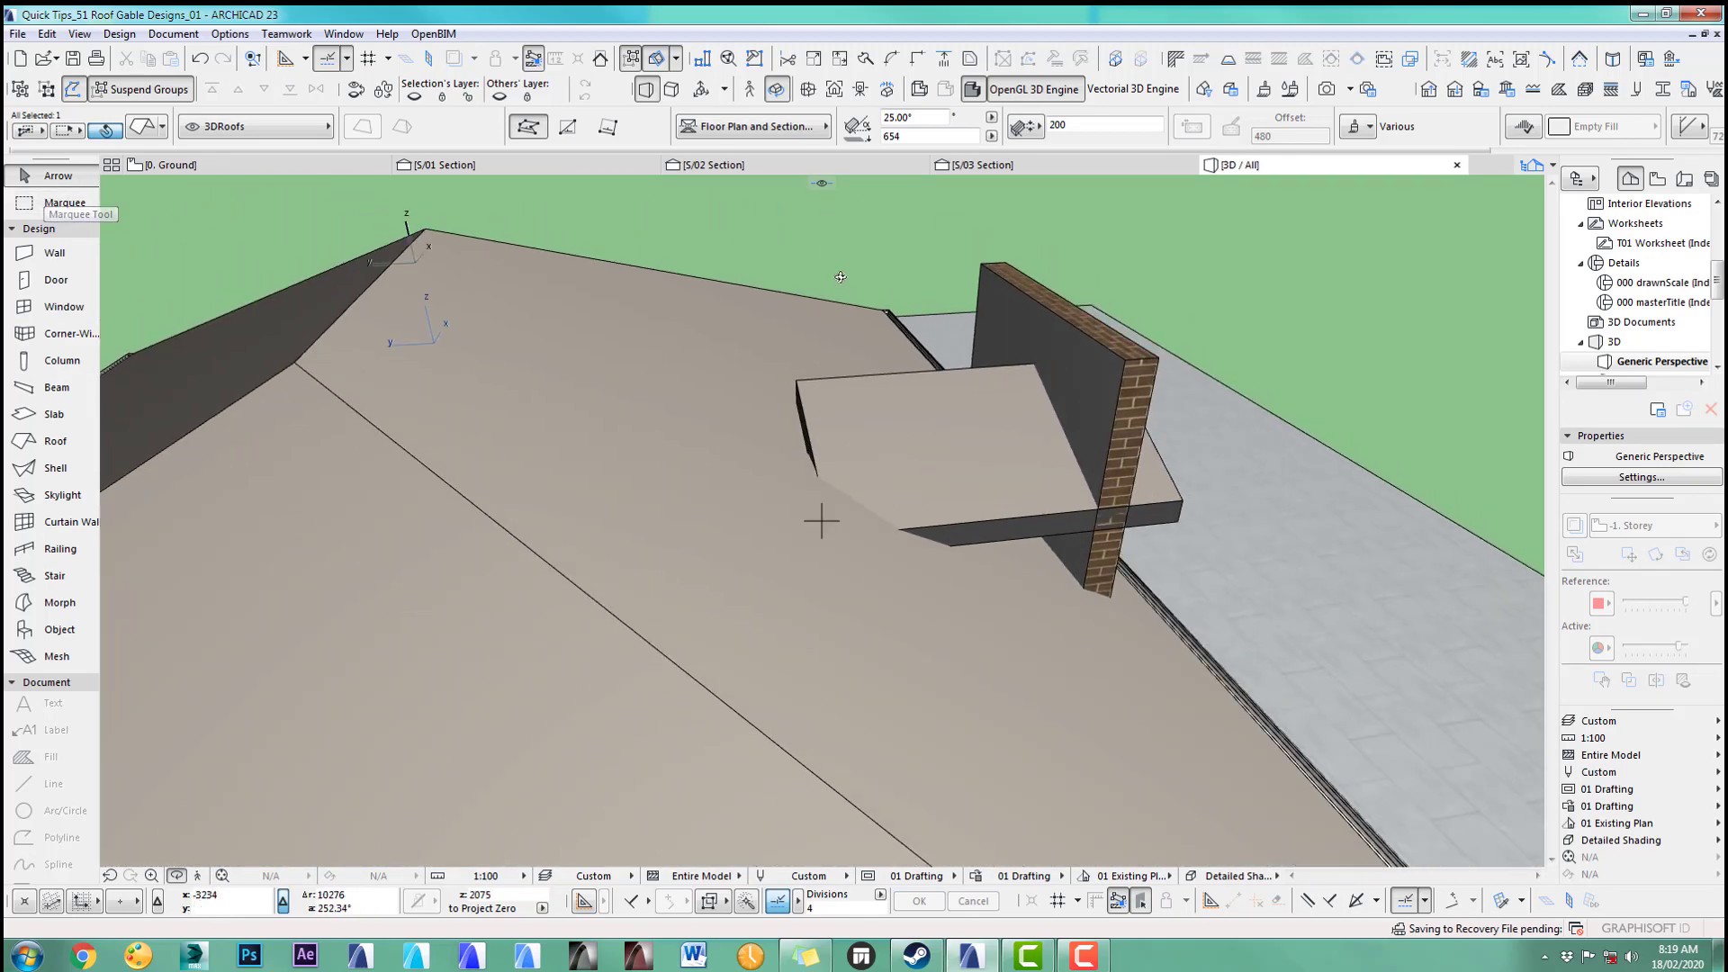
key("Escape")
left_click(639, 313)
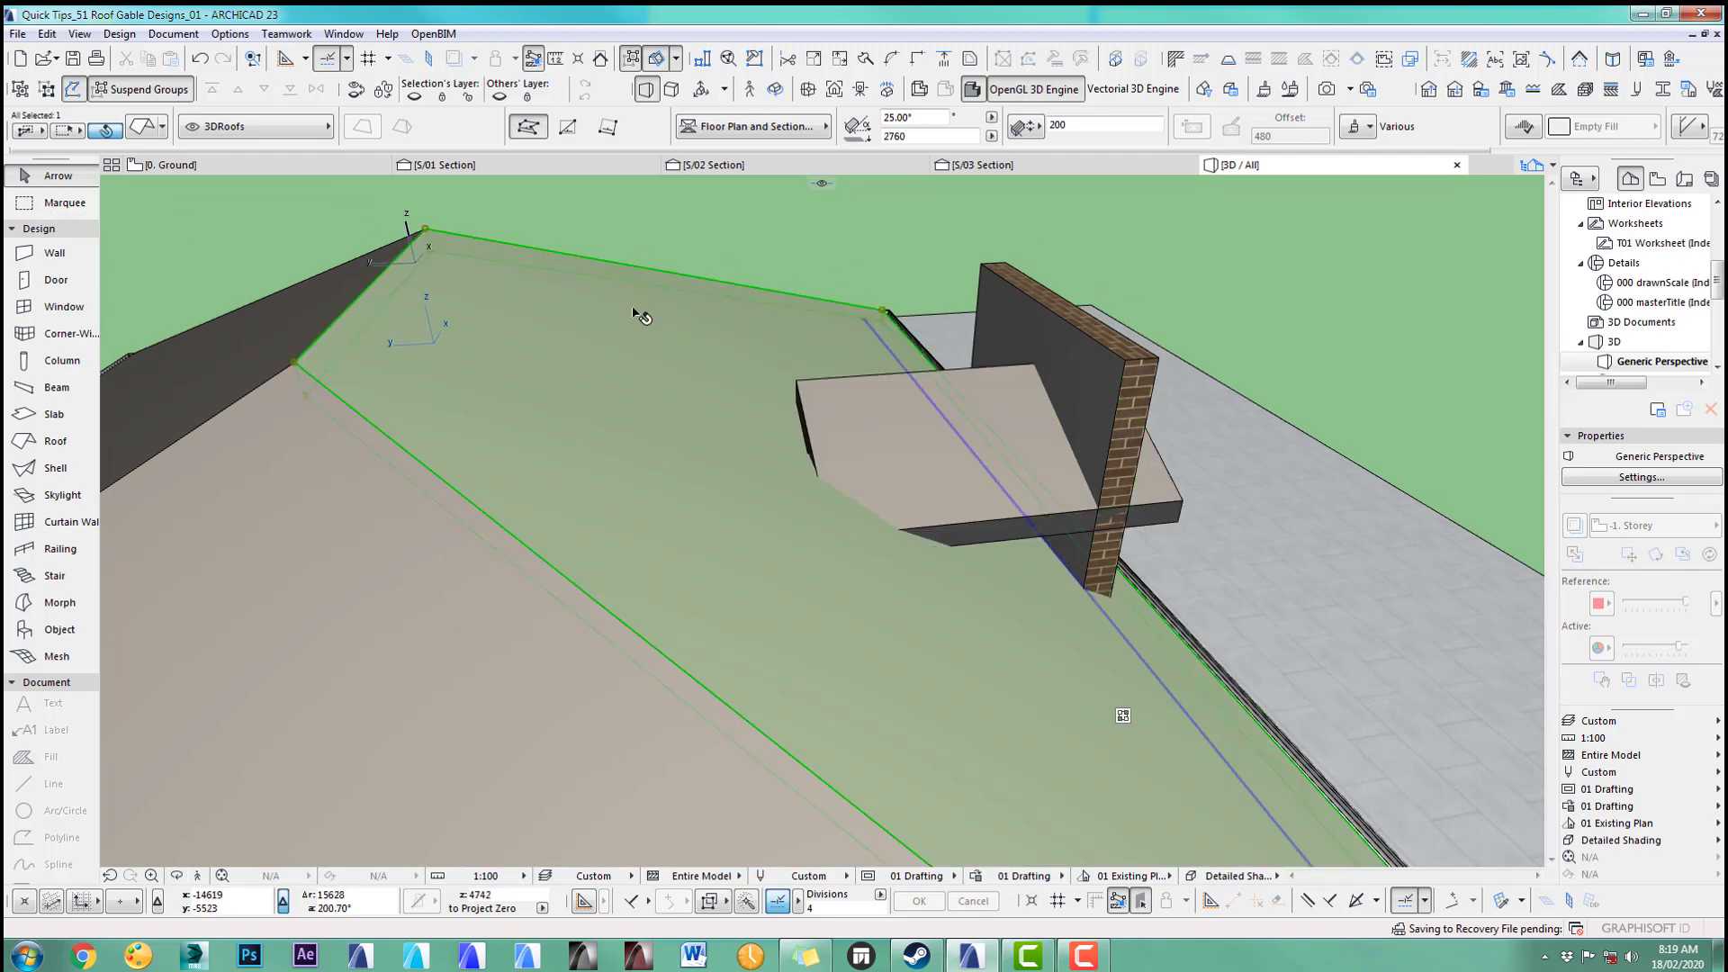
middle_click_drag(894, 447, 867, 421)
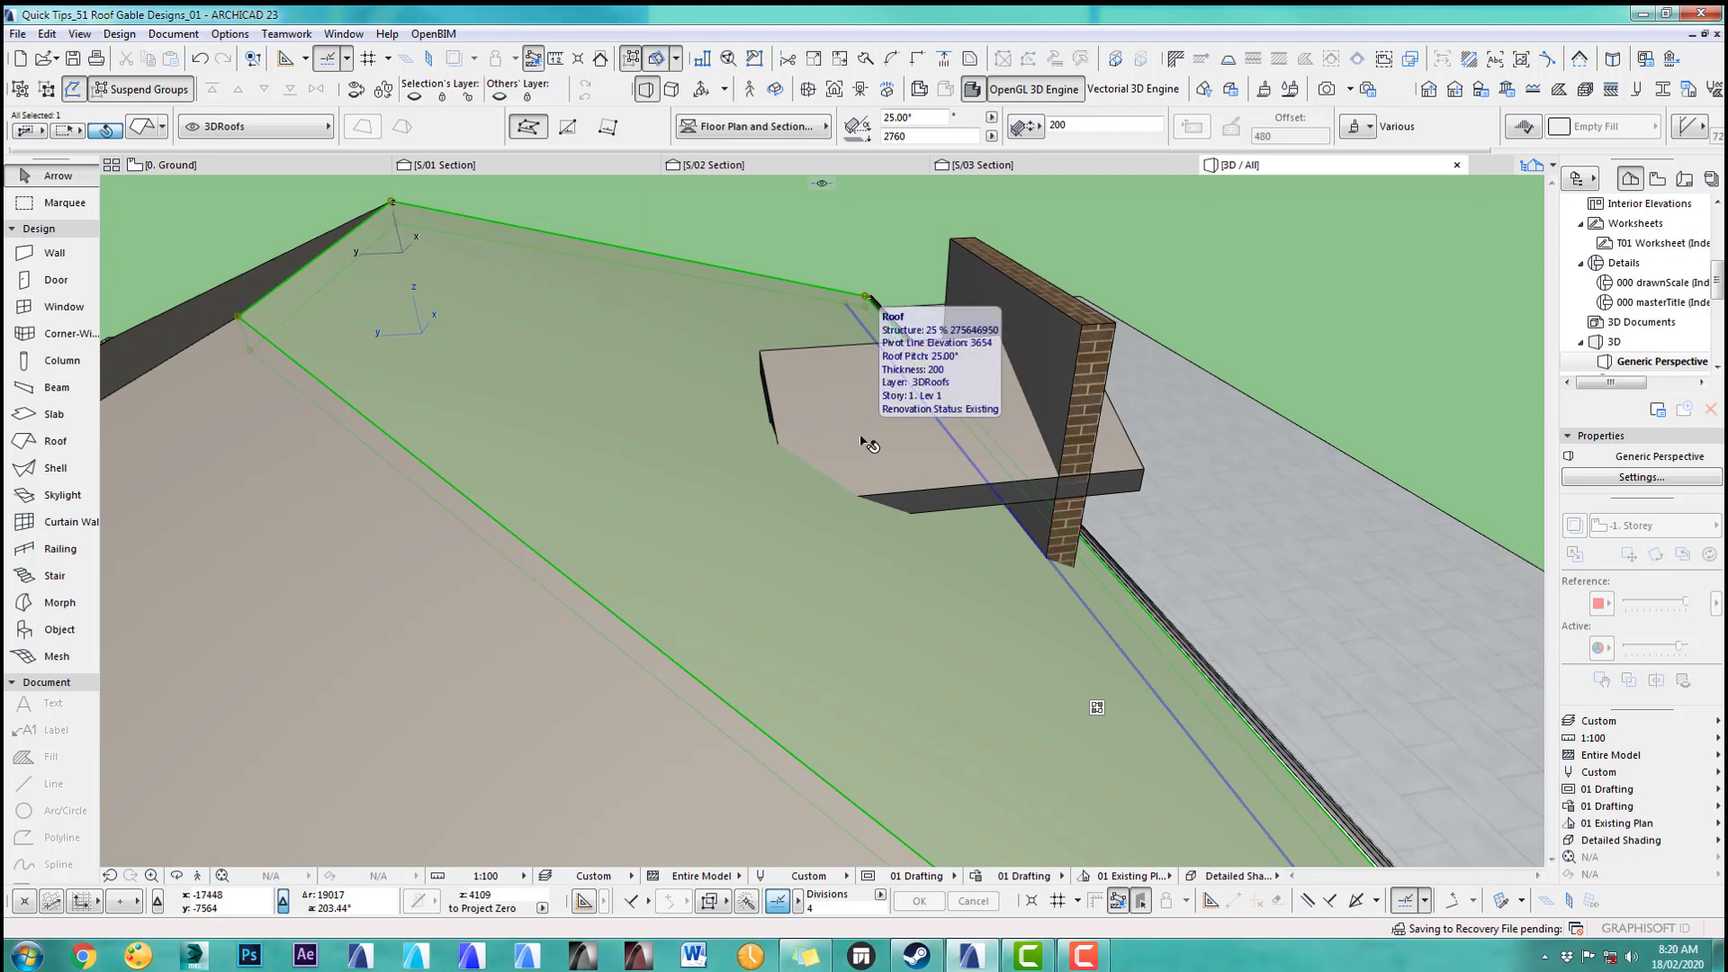
left_click(855, 437)
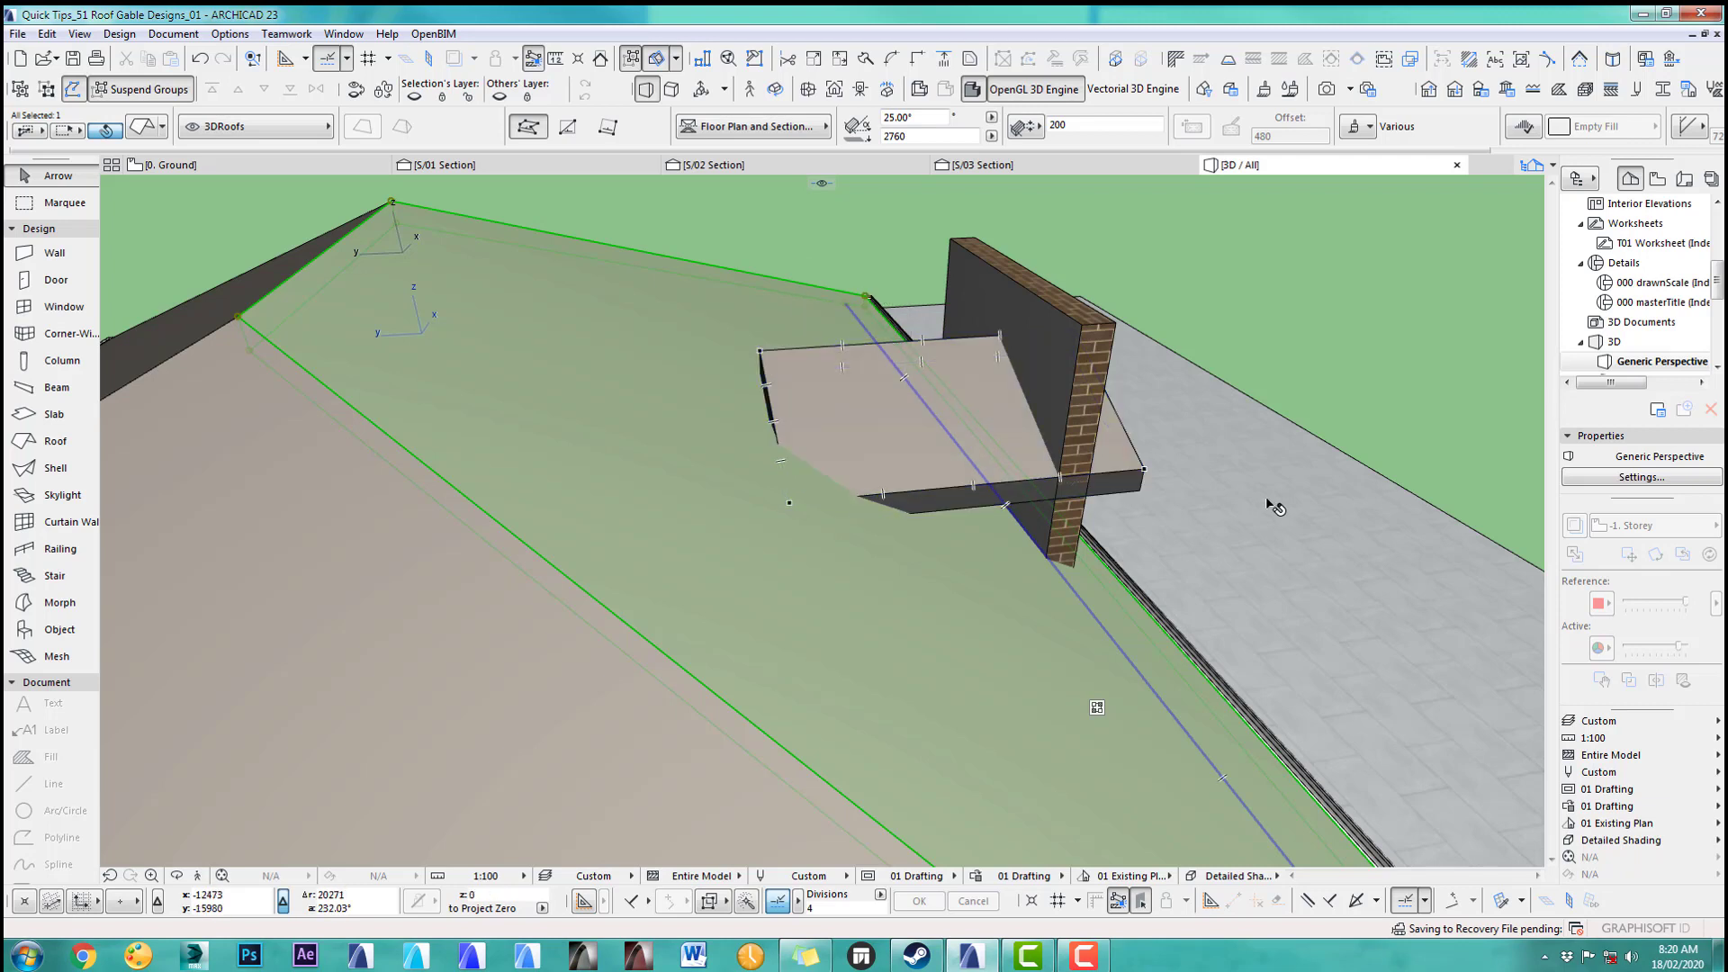
Step: Extend the small roof plane's north edge to meet the southern hip roof plane in the ground floor plan
key("F2")
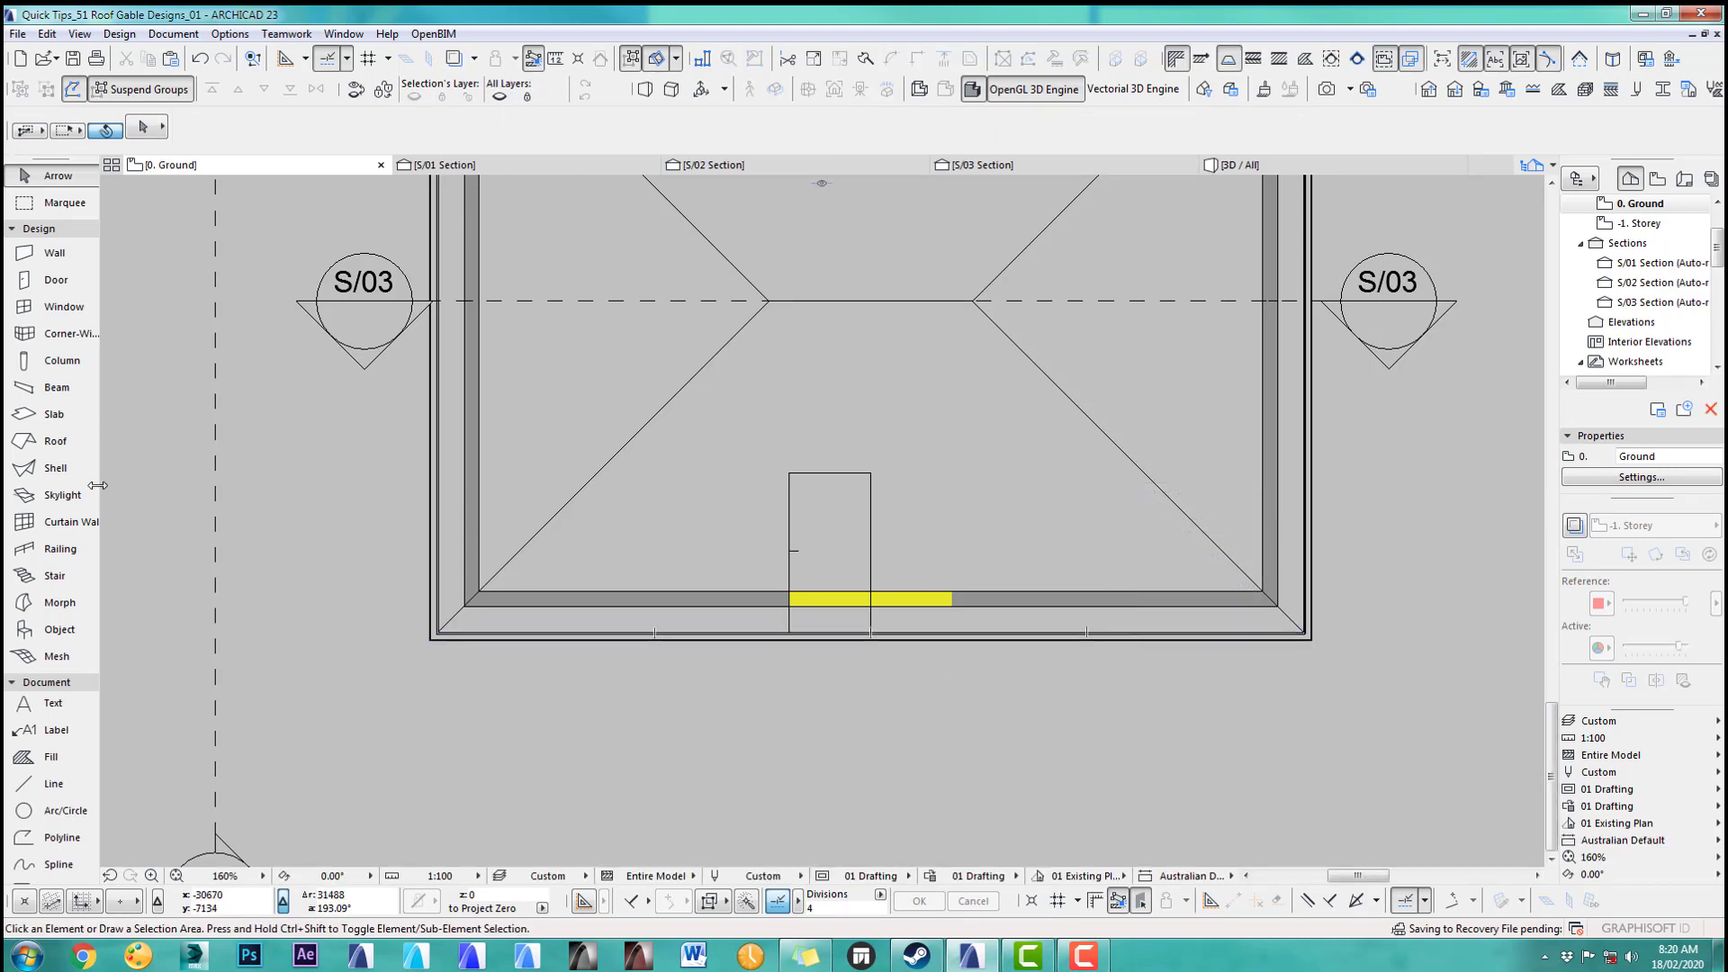
left_click(56, 441)
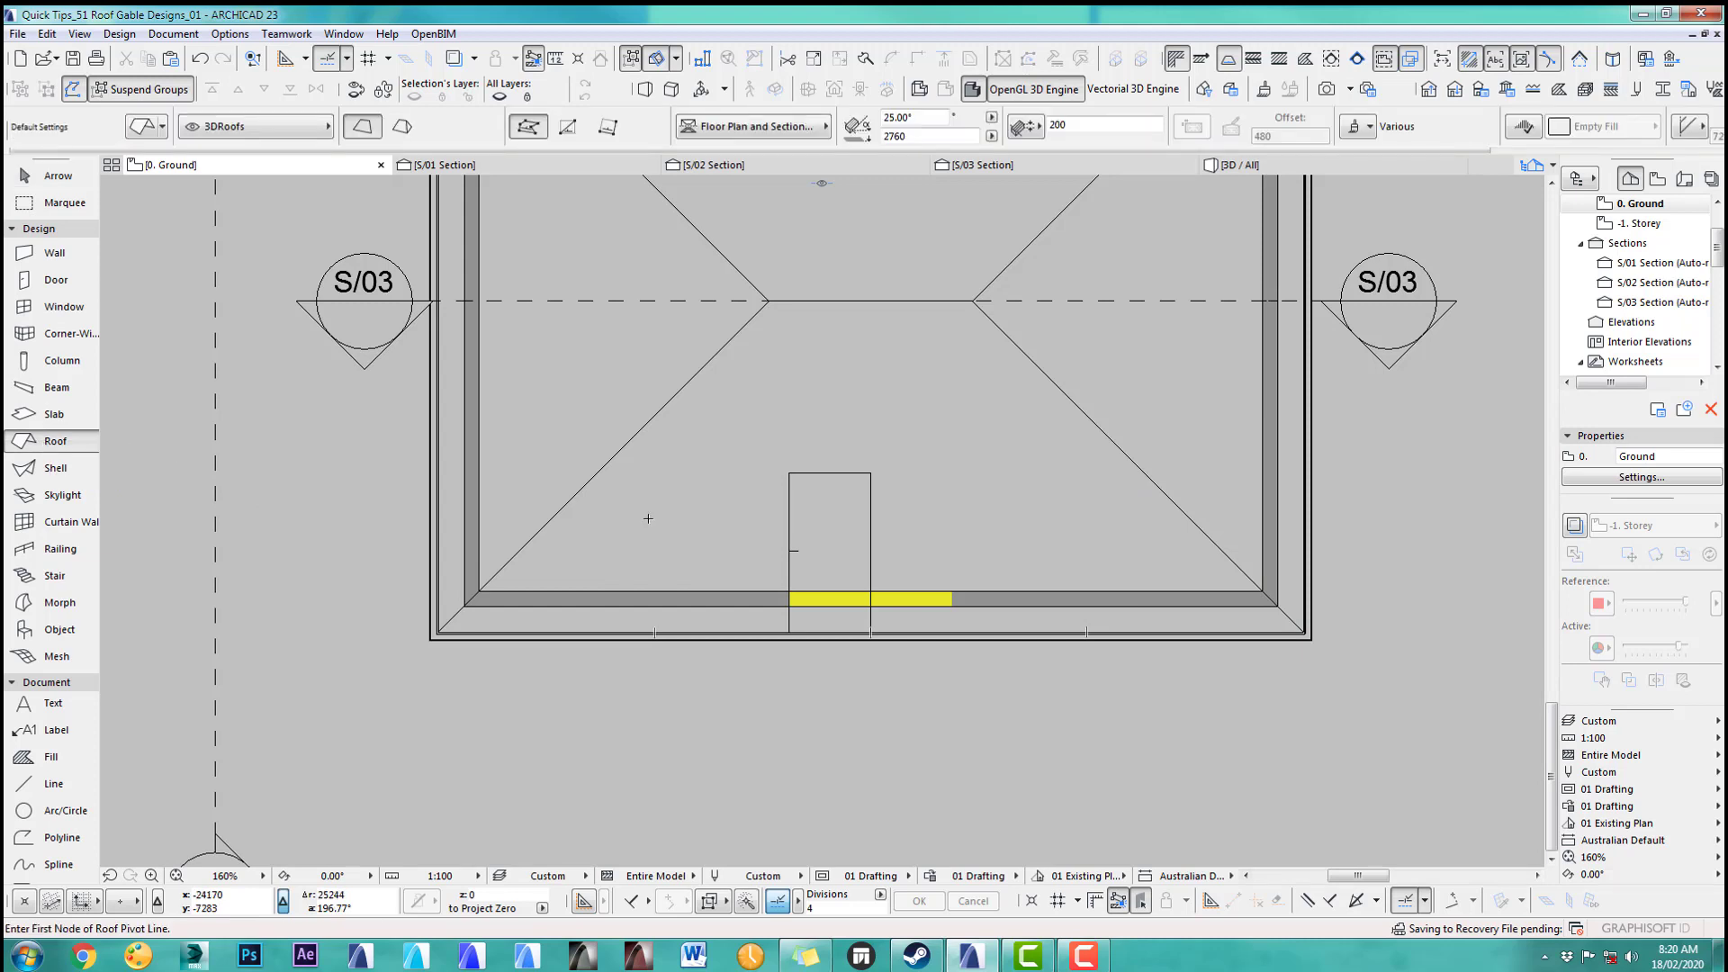
left_click(671, 637, "shift")
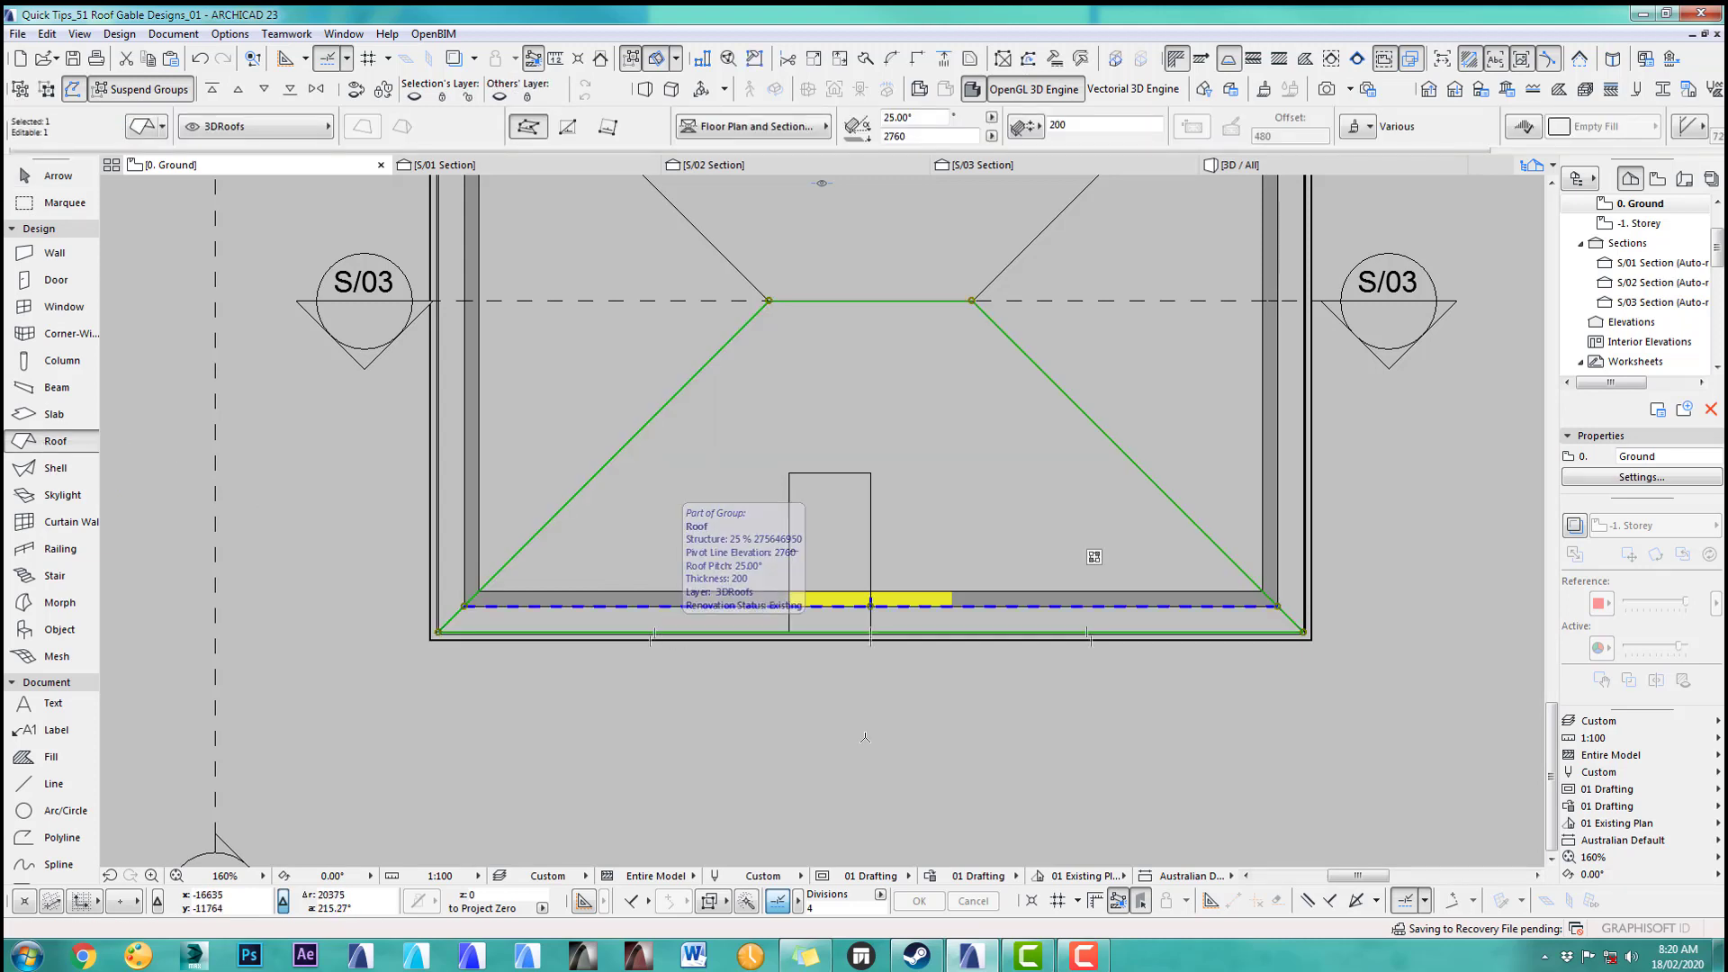
left_click(828, 471, "ctrl")
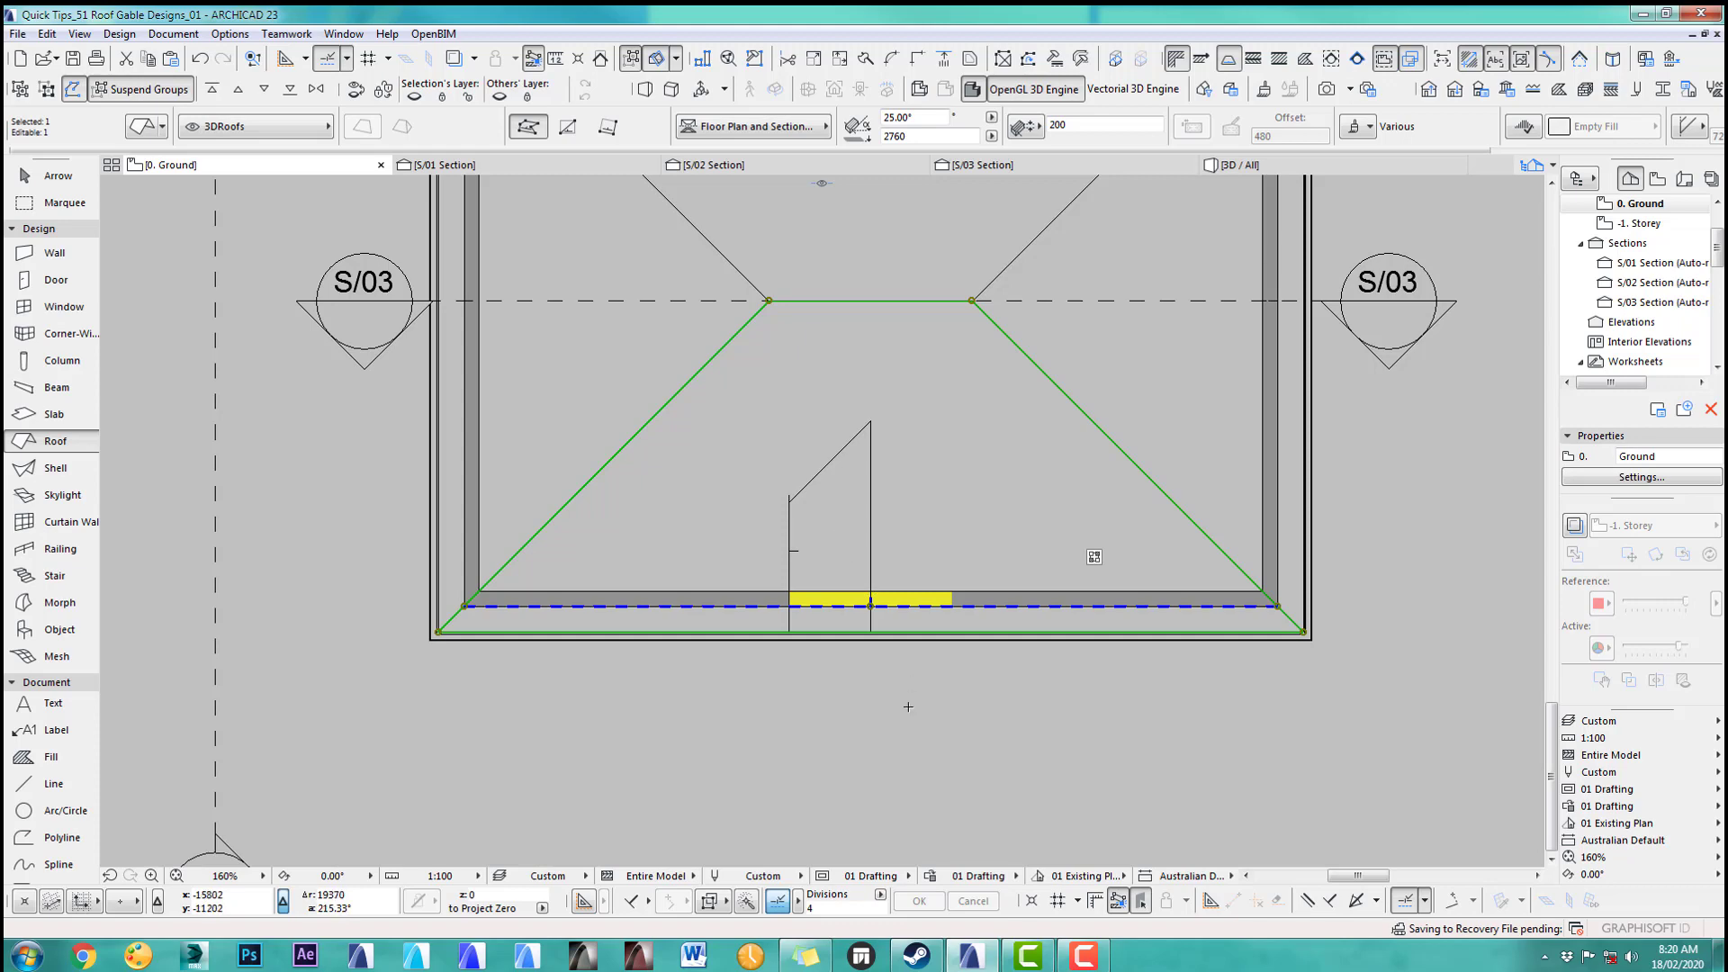
key("Escape")
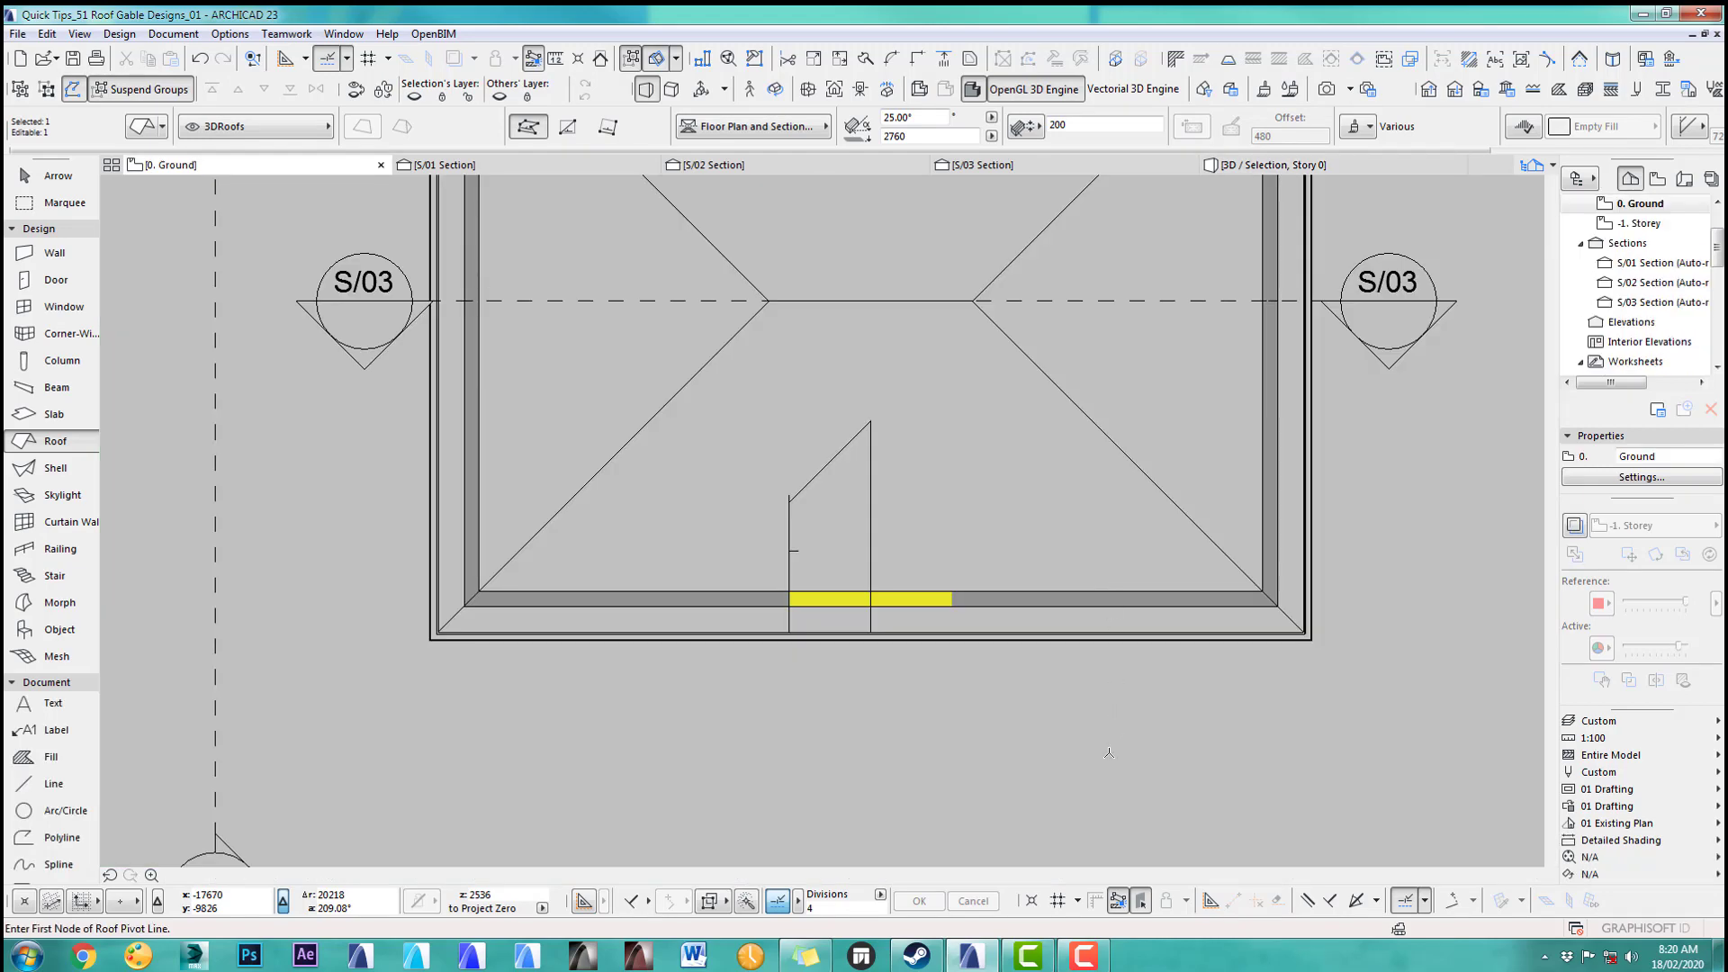
left_click(1116, 751)
key("Escape")
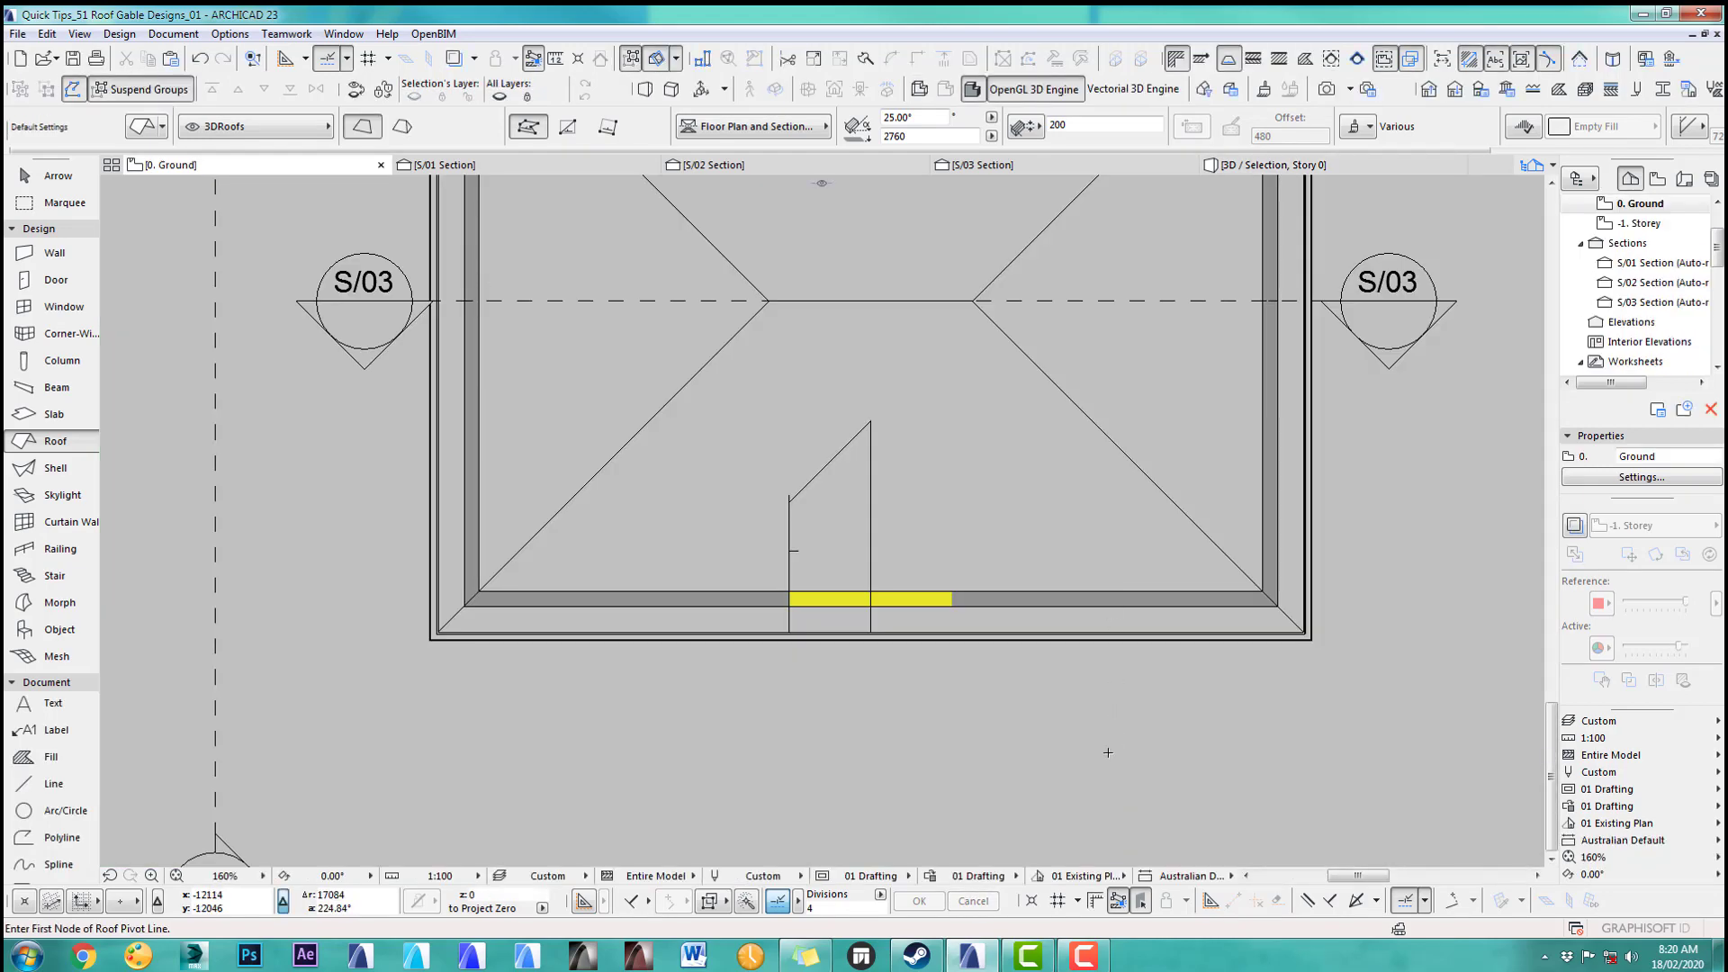
Step: Examine the extended small roof plane's junction with the hip roof in 3D and in section S/03
key("F5")
scroll(970, 475, "up", 5)
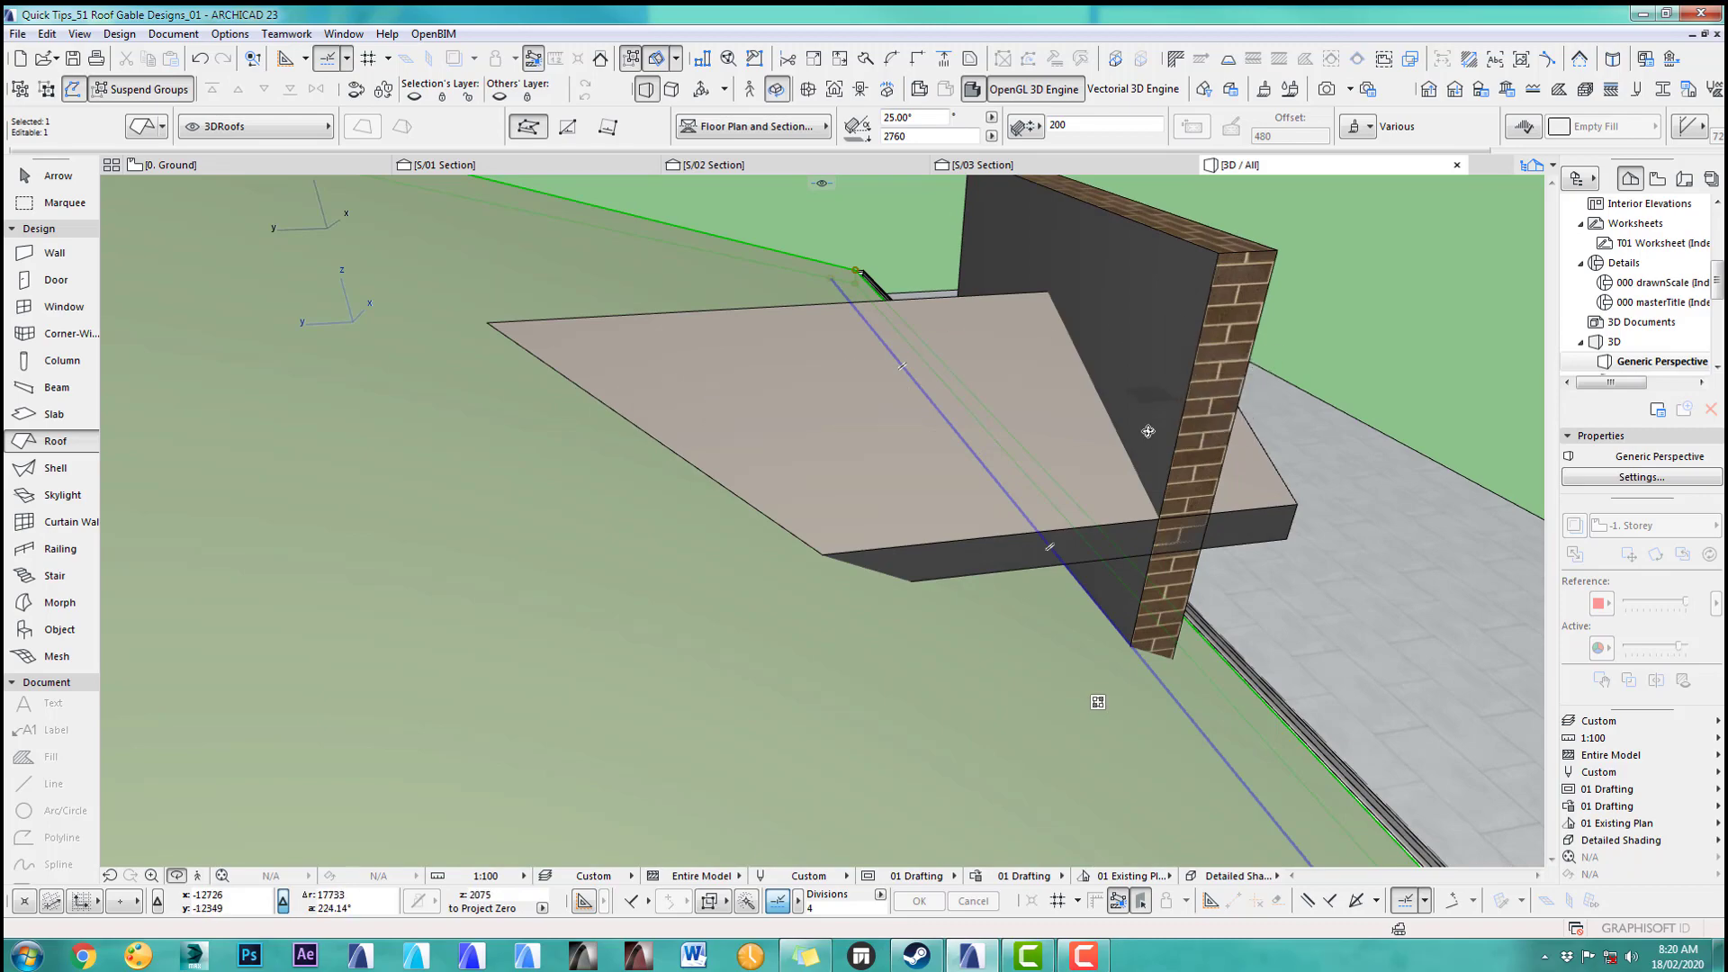
middle_click_drag(1147, 431, 871, 635, "shift")
key("F2")
scroll(1014, 355, "down", 3)
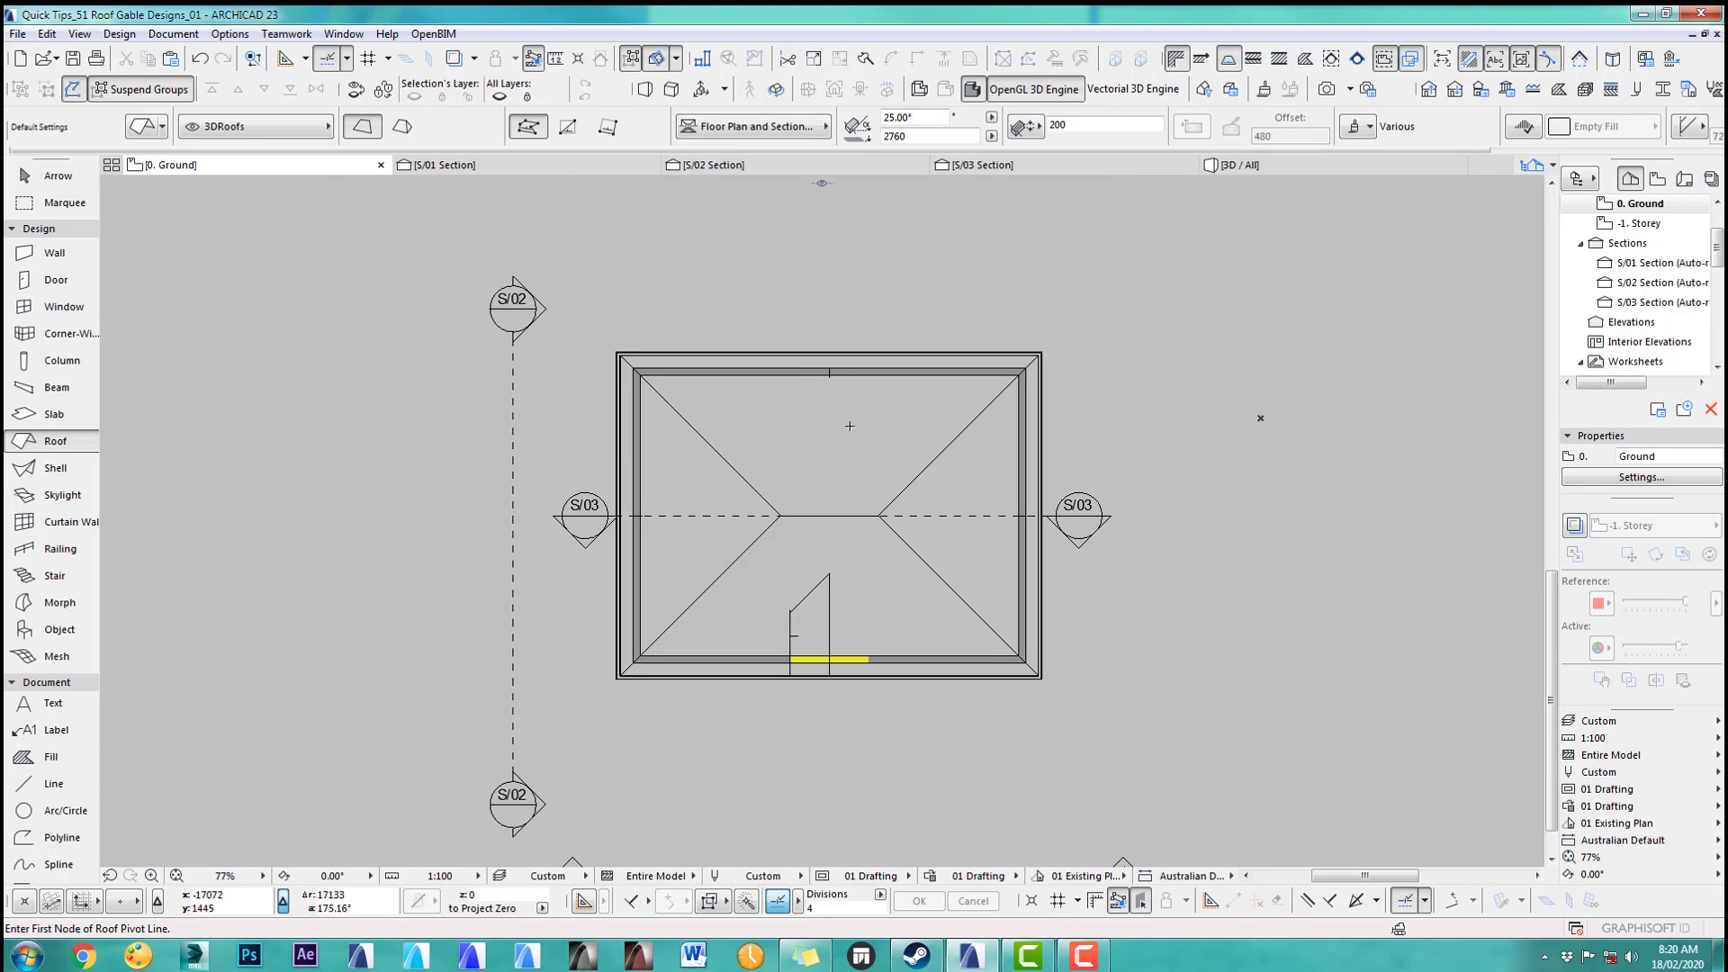
left_click(1022, 169)
scroll(822, 504, "up", 5)
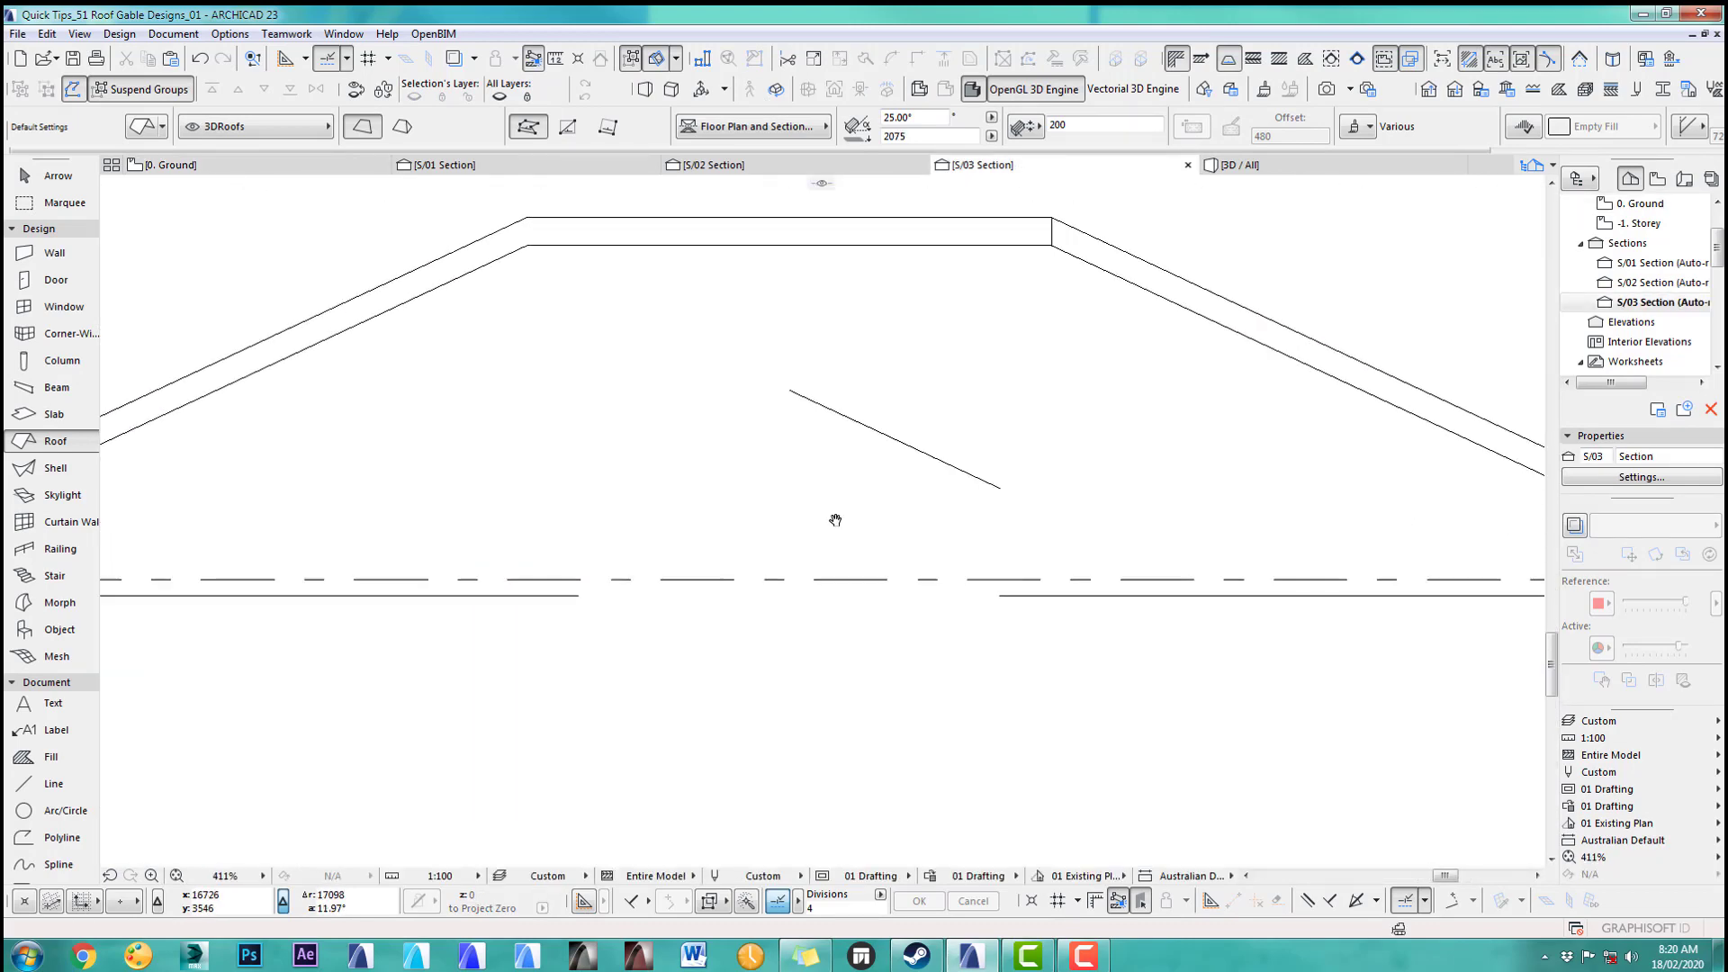
scroll(982, 522, "down", 3)
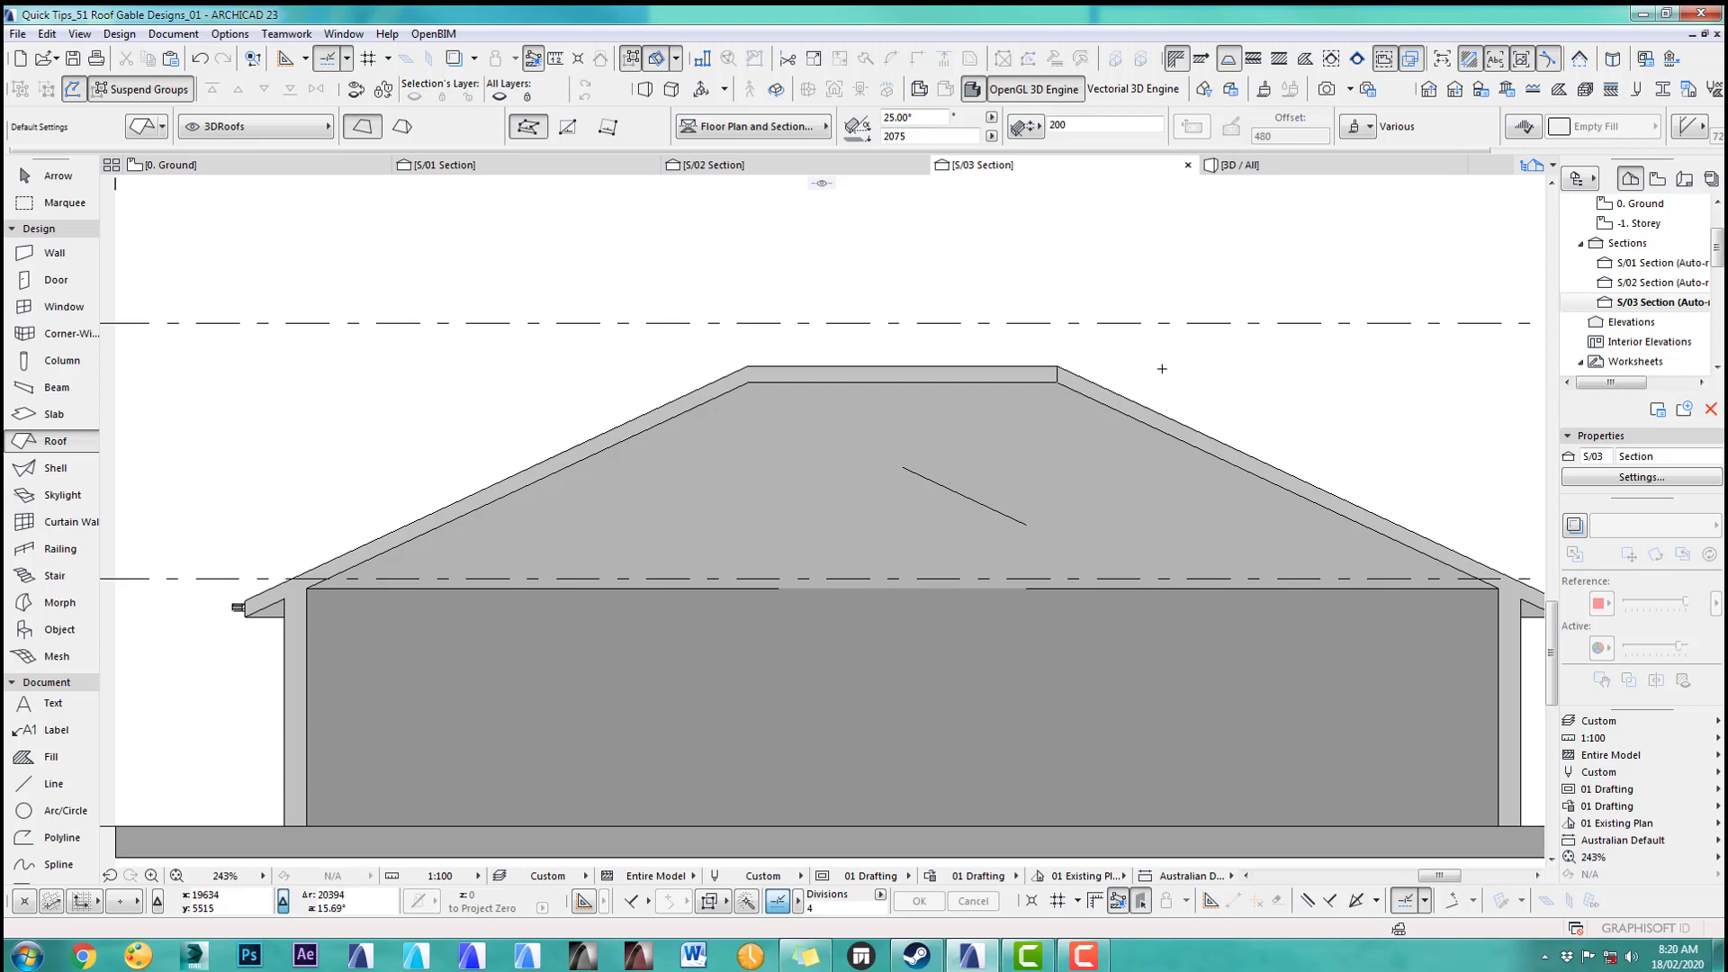
Step: Mirror a copy of the small roof plane about its east edge to form the gable's other half
key("F2")
scroll(914, 594, "up", 2)
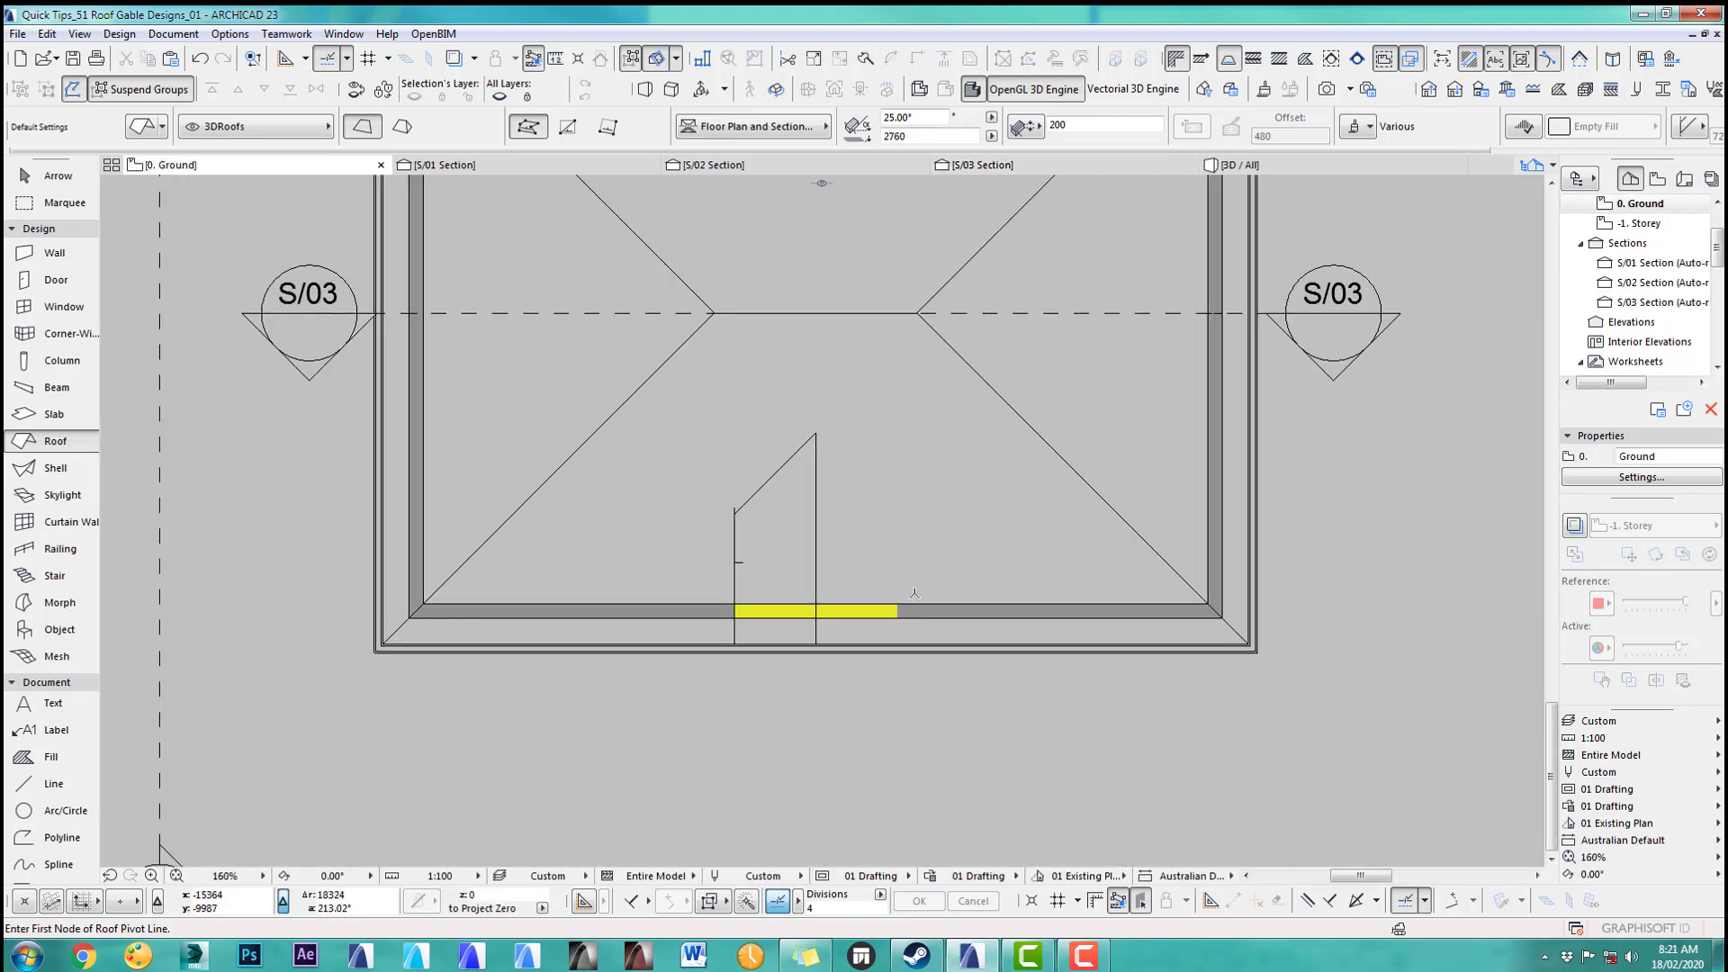
left_click(816, 532, "shift")
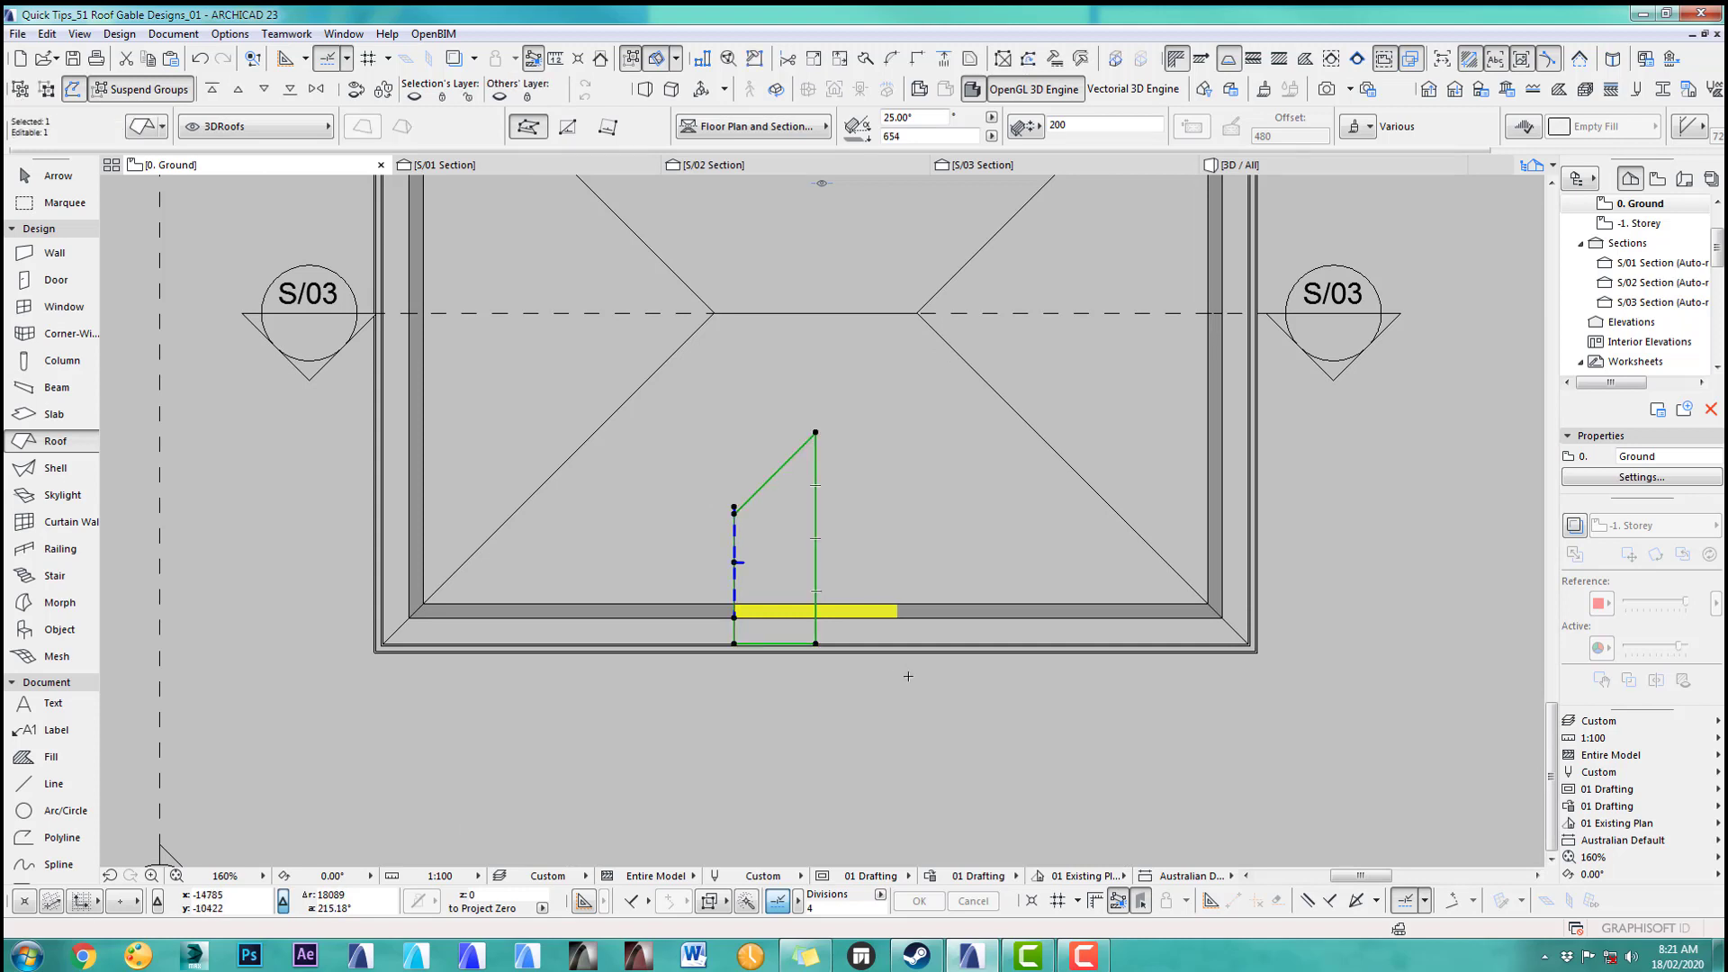
scroll(867, 534, "up", 2)
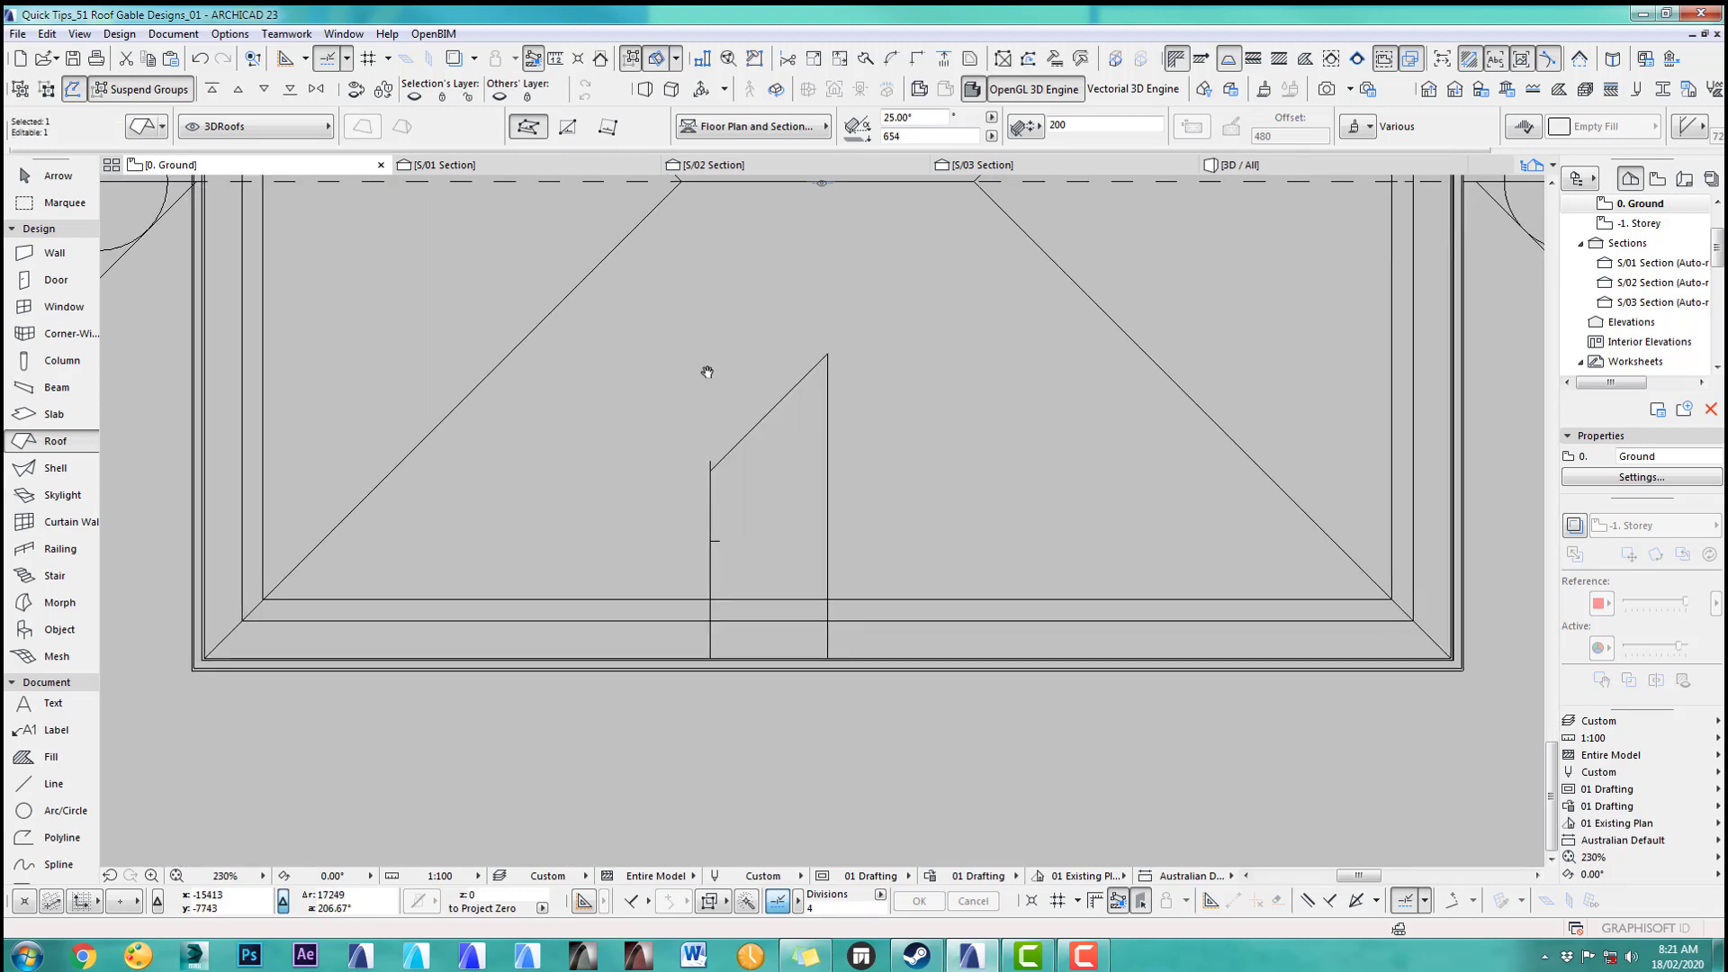
left_click(47, 36)
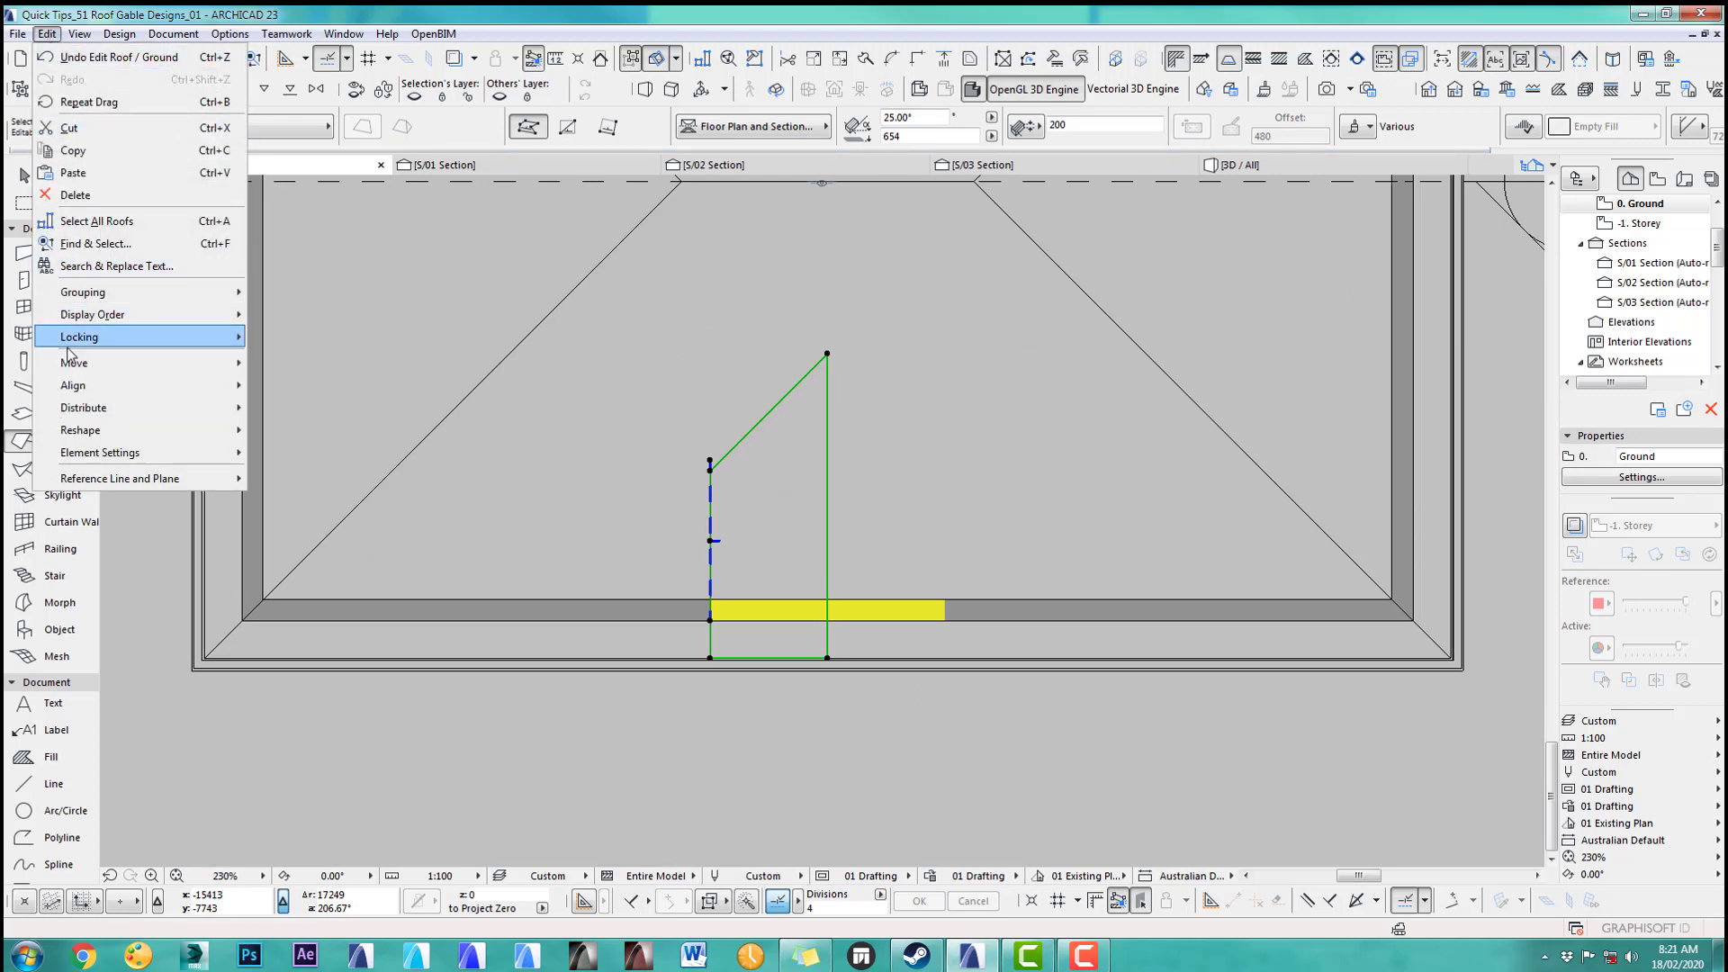
mouse_move(135, 363)
left_click(303, 502)
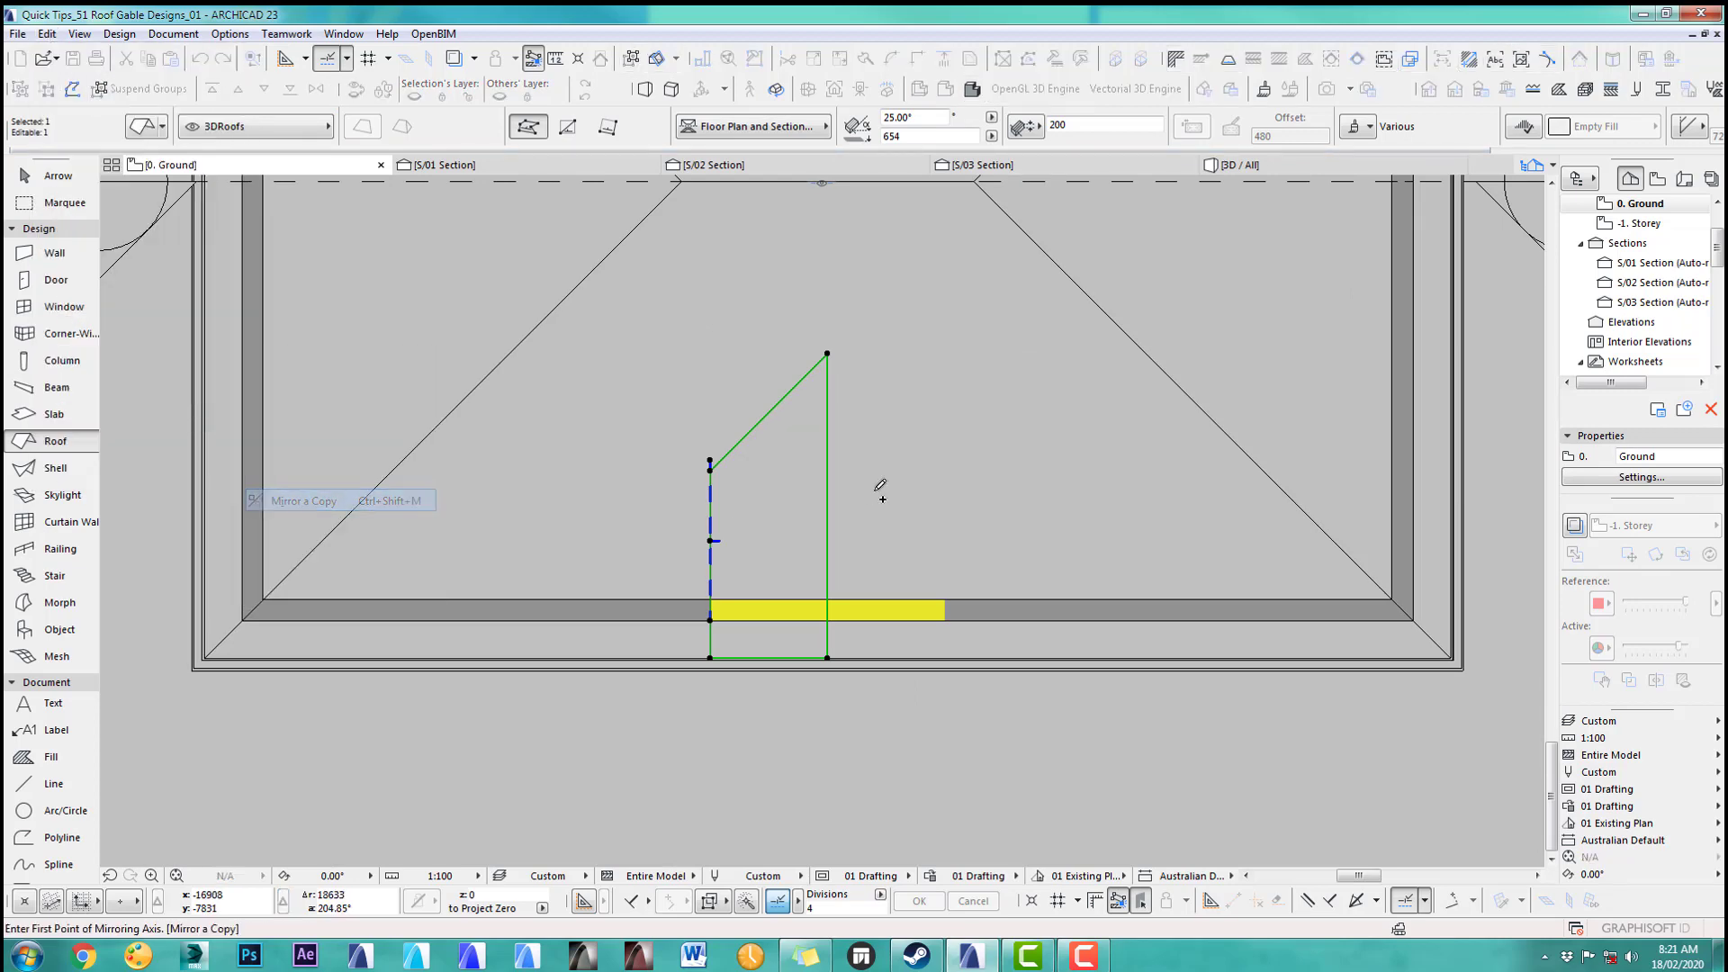
left_click(828, 520)
left_click(827, 477)
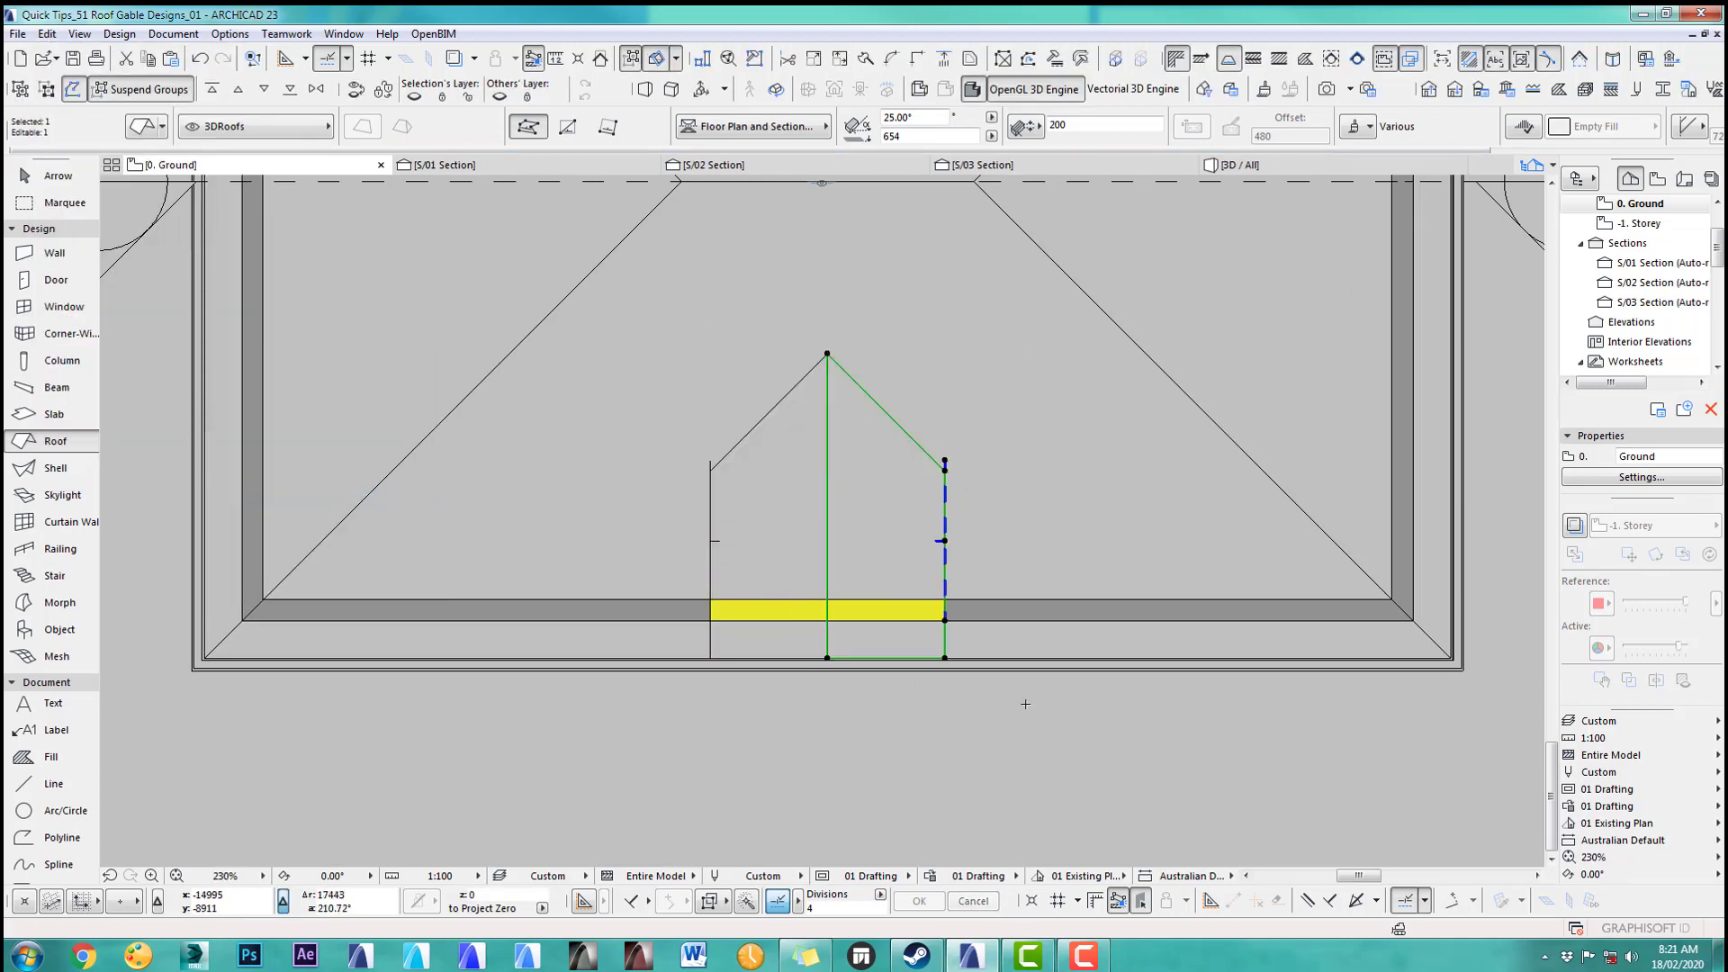
Step: Offset the western gable roof plane's outer edge about 220 mm west to overhang the raised brick wall
key("F3")
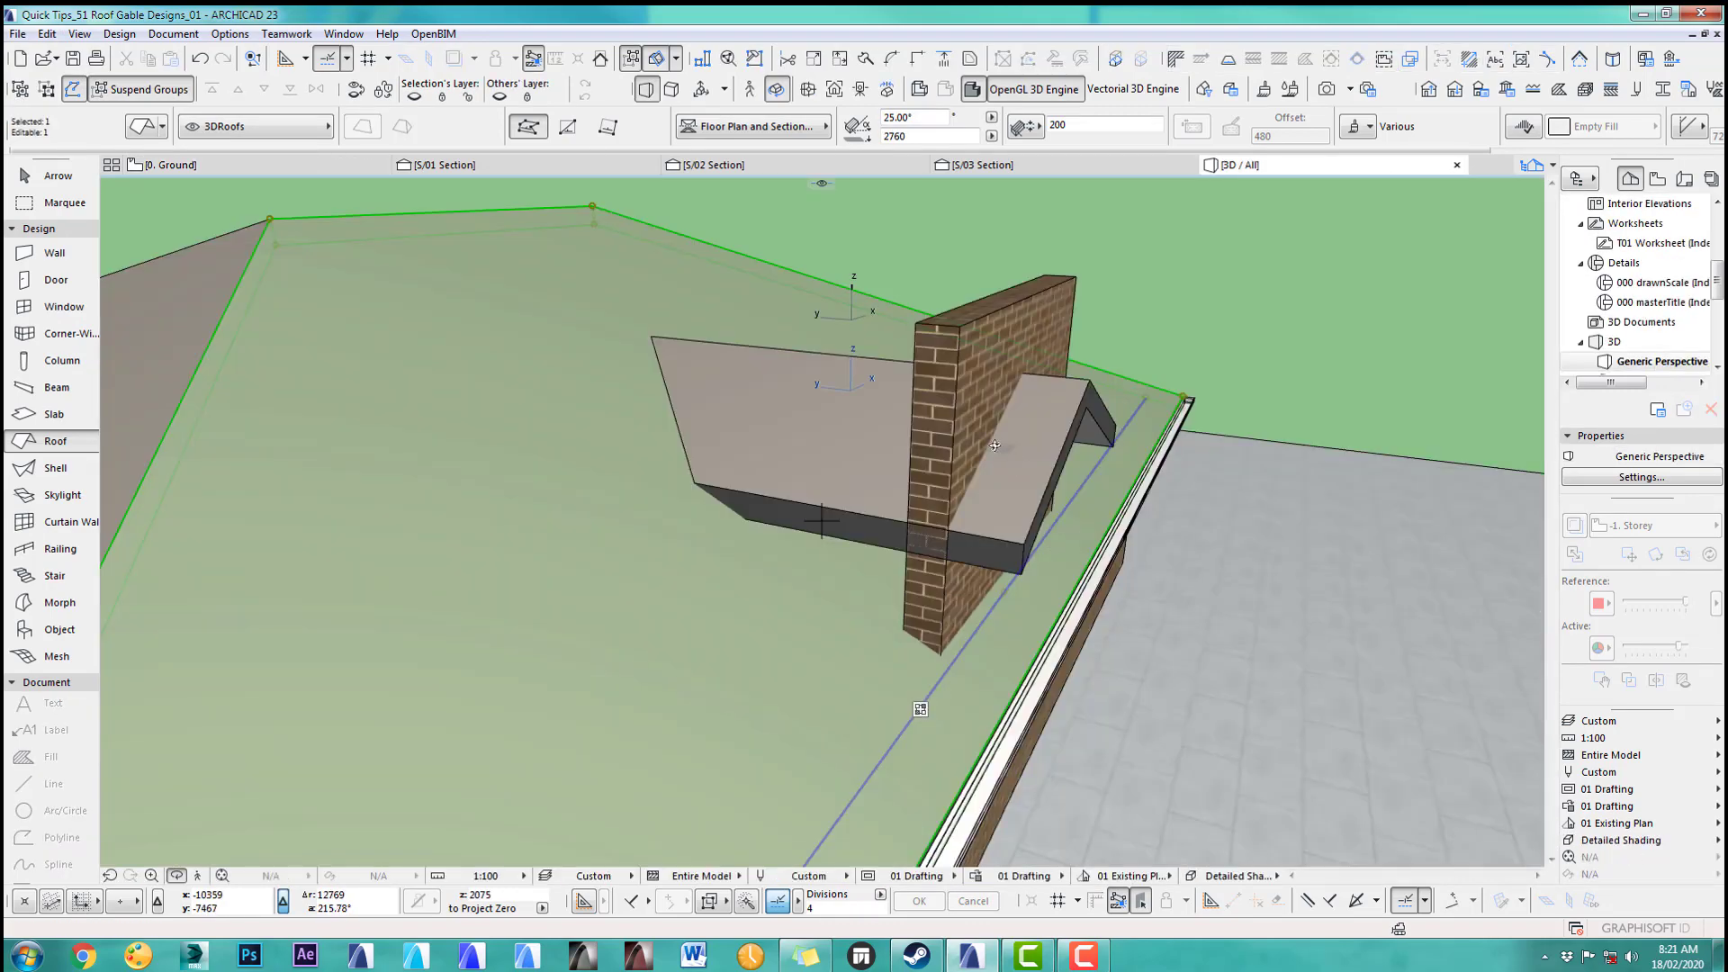
middle_click_drag(1053, 545, 755, 403, "shift")
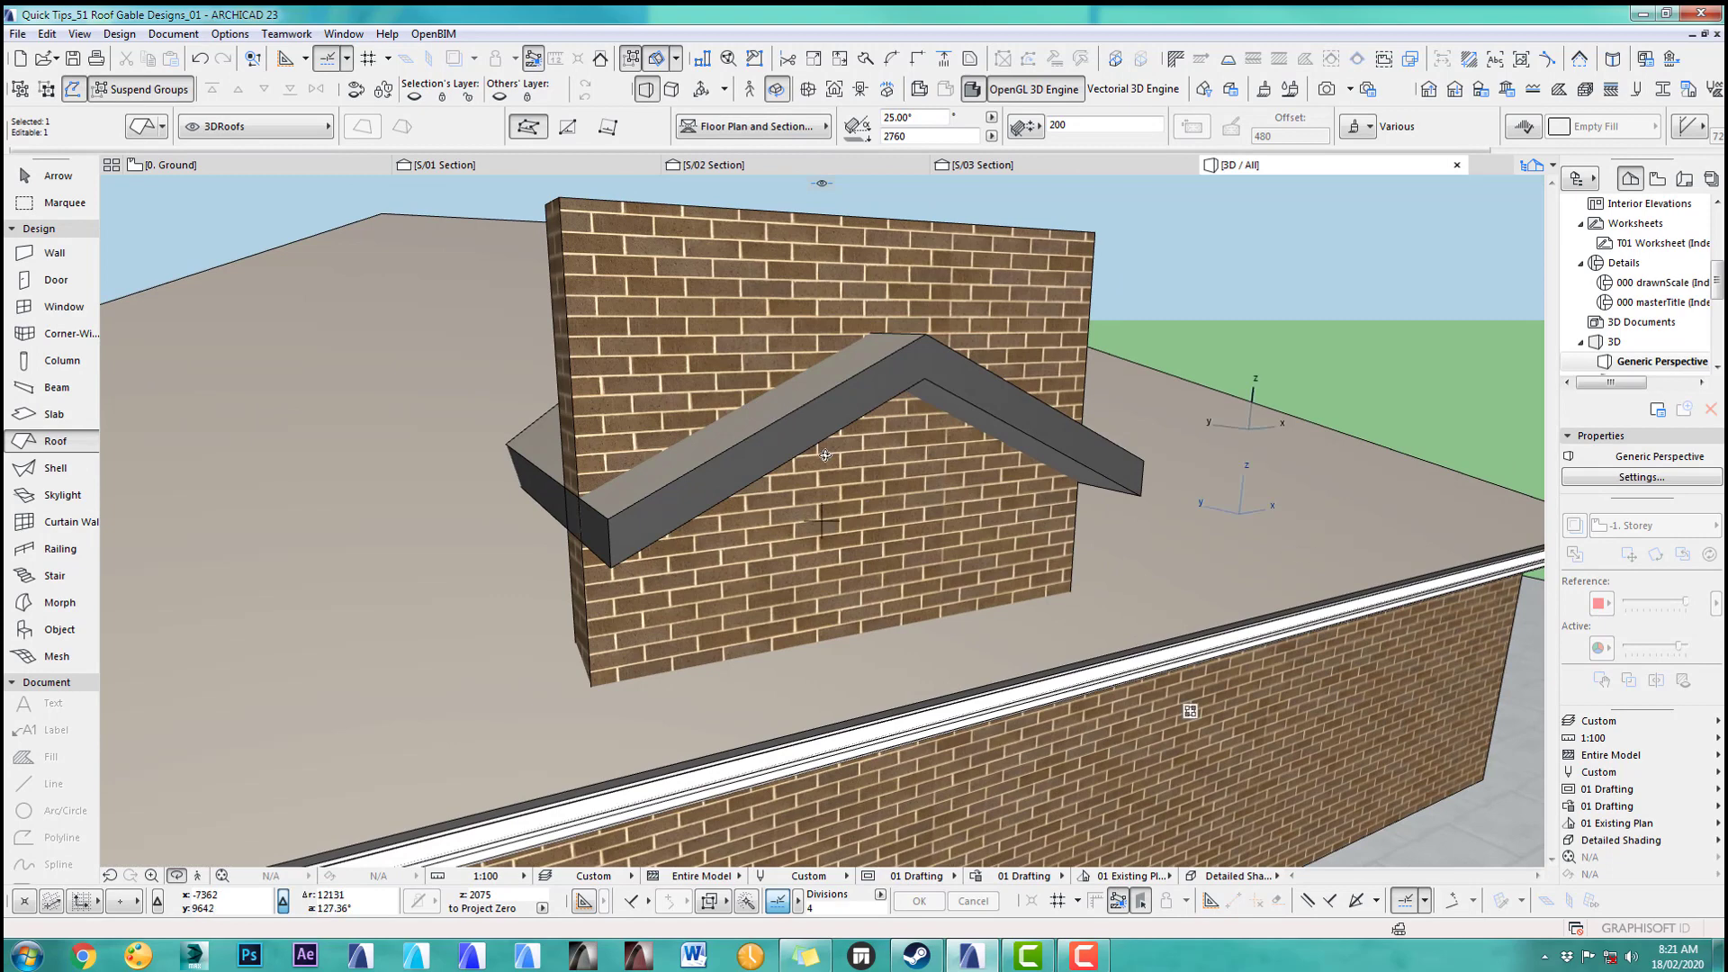
key("F2")
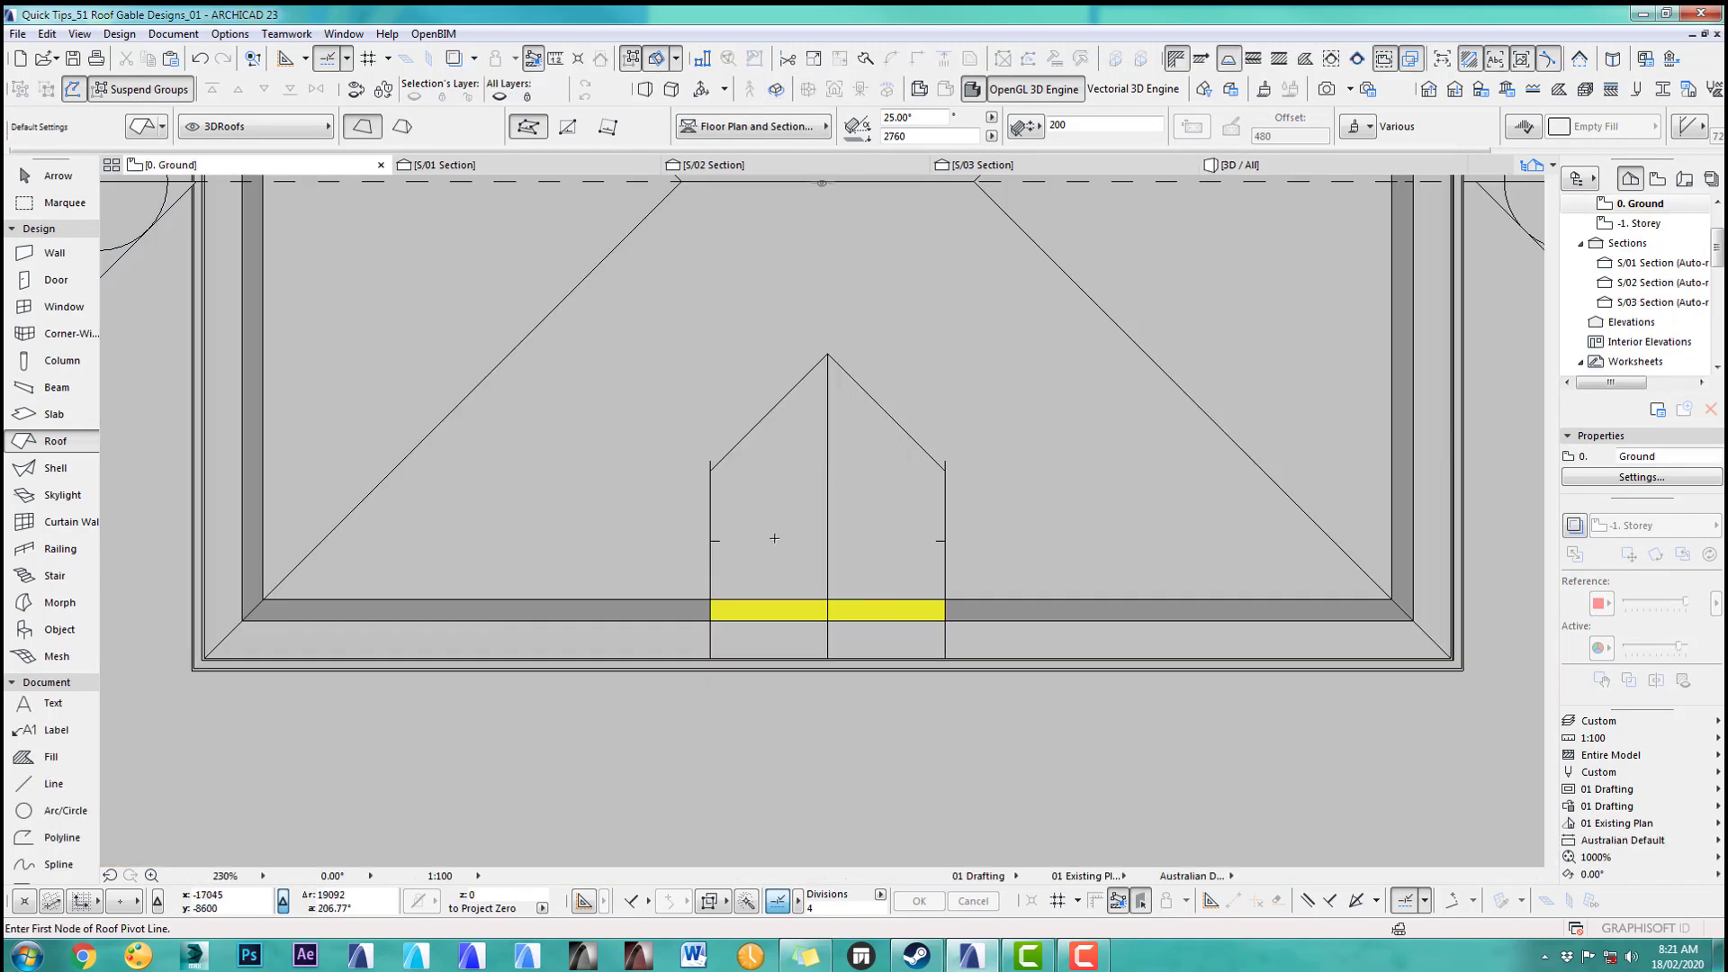
left_click(710, 517)
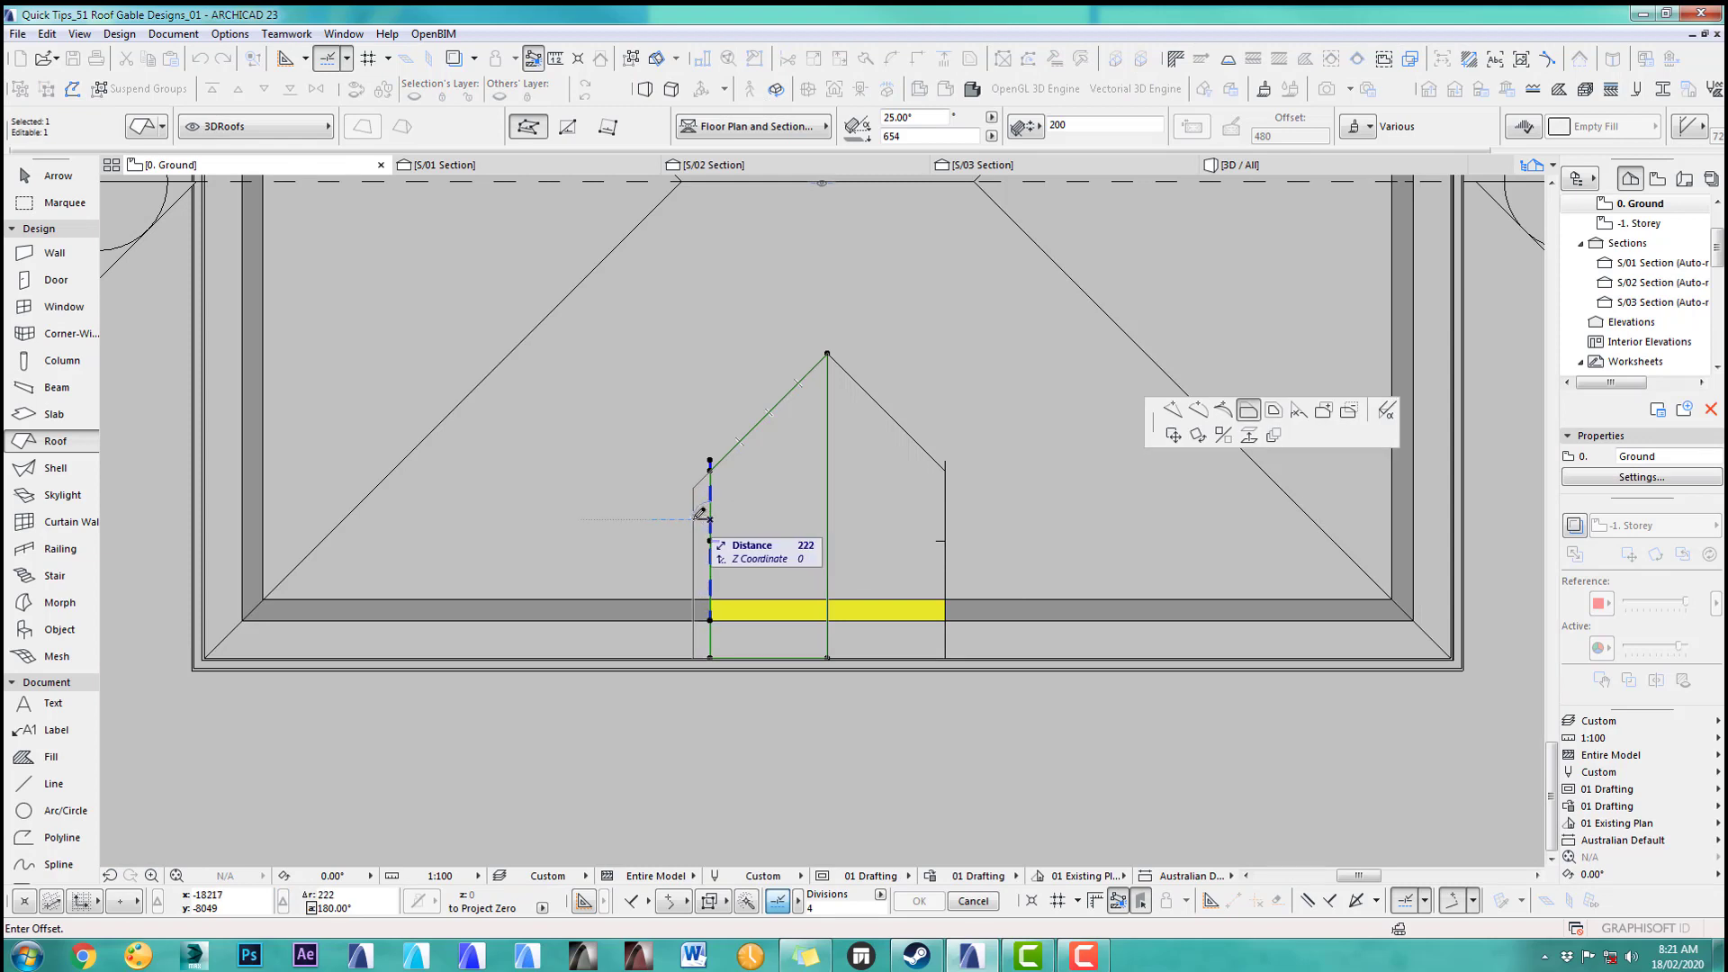
left_click(700, 514)
key("Escape")
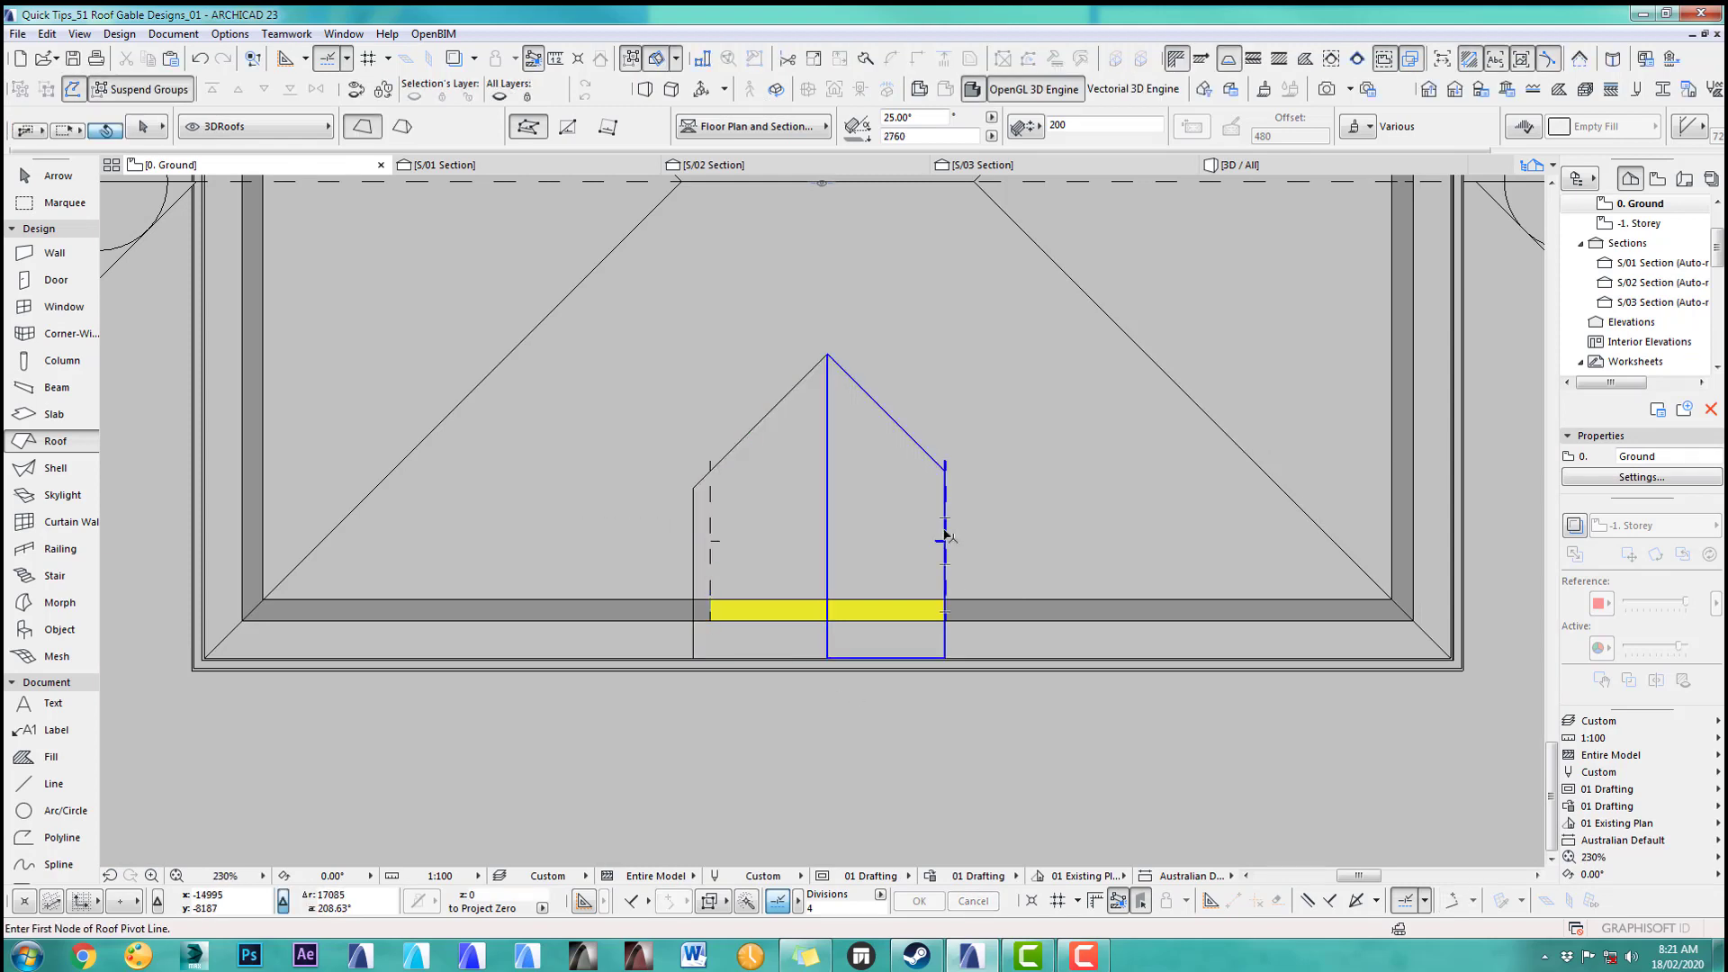
Step: Replace the eastern gable roof half with a mirrored copy of the widened western half about the ridge line, and check it in 3D
left_click(945, 535, "shift")
key("Delete")
left_click(758, 415, "shift")
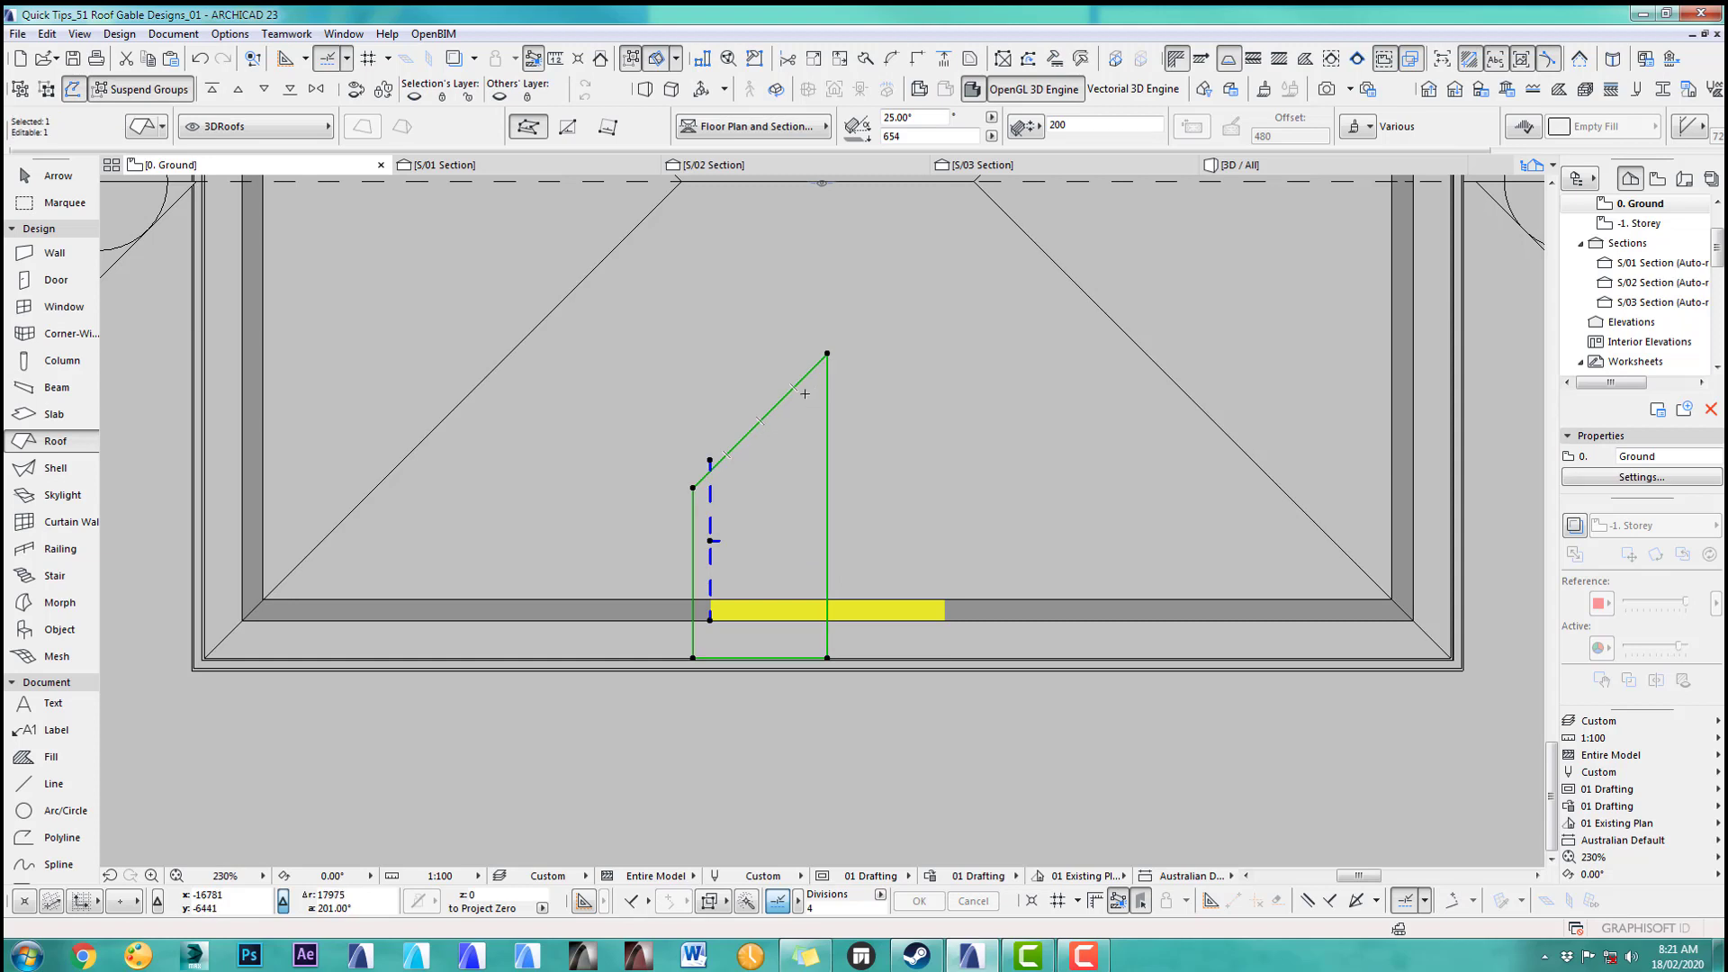
left_click(47, 34)
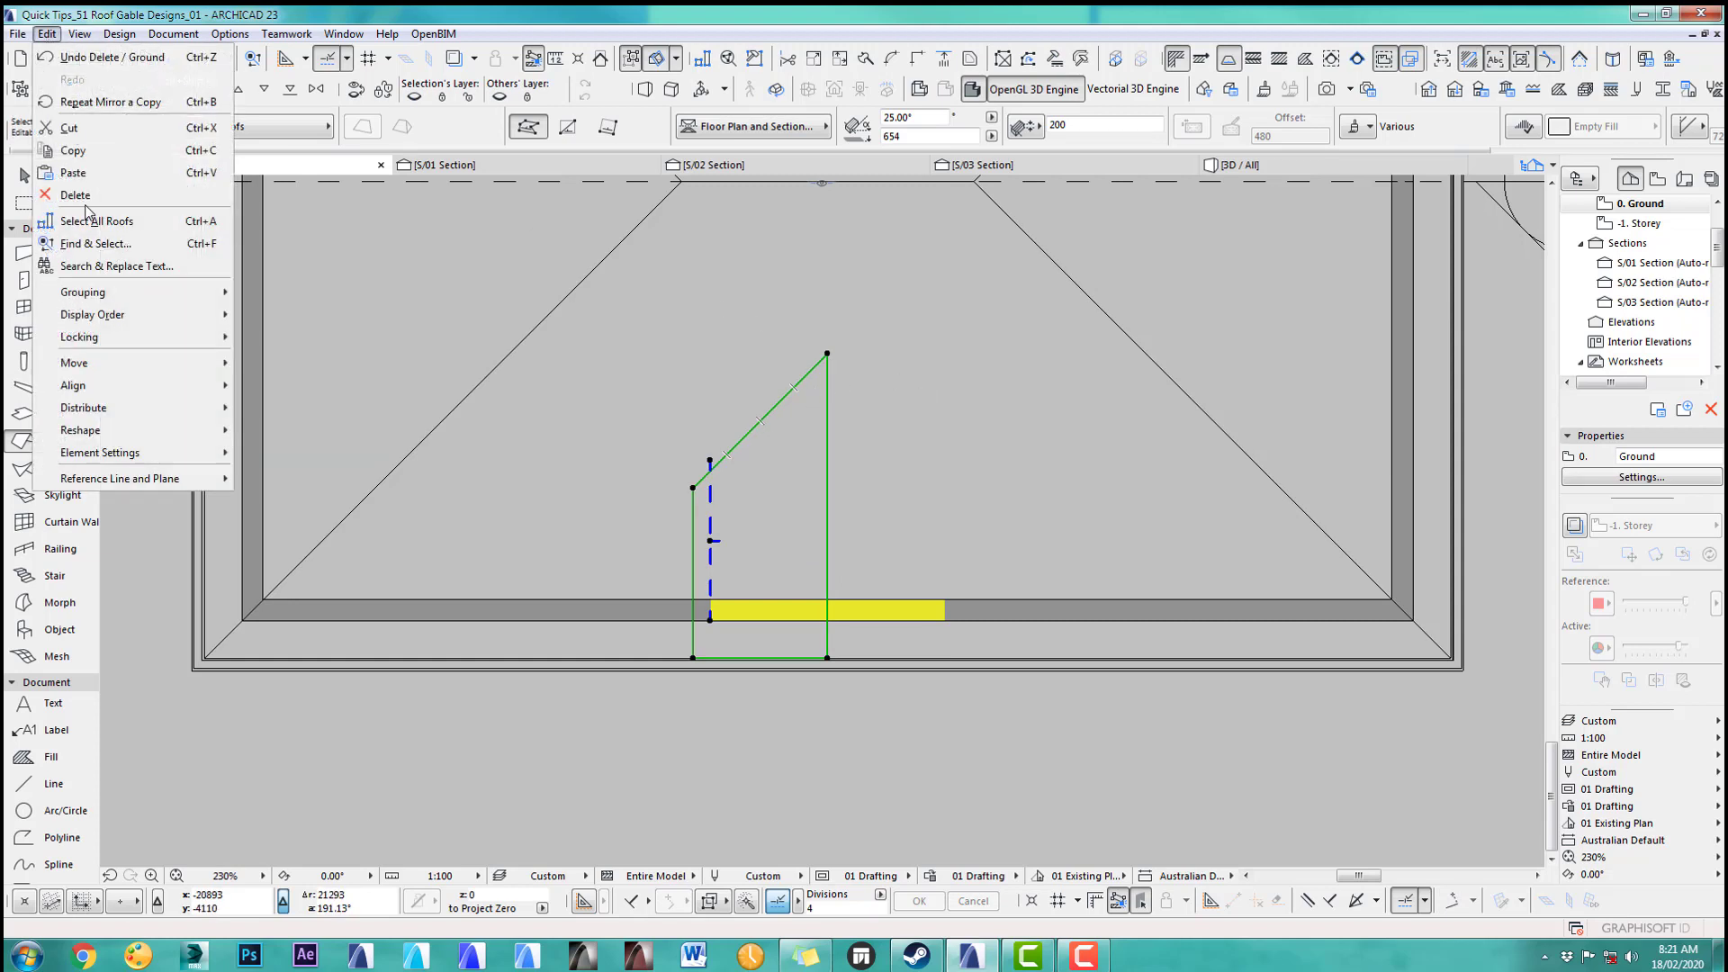
mouse_move(135, 362)
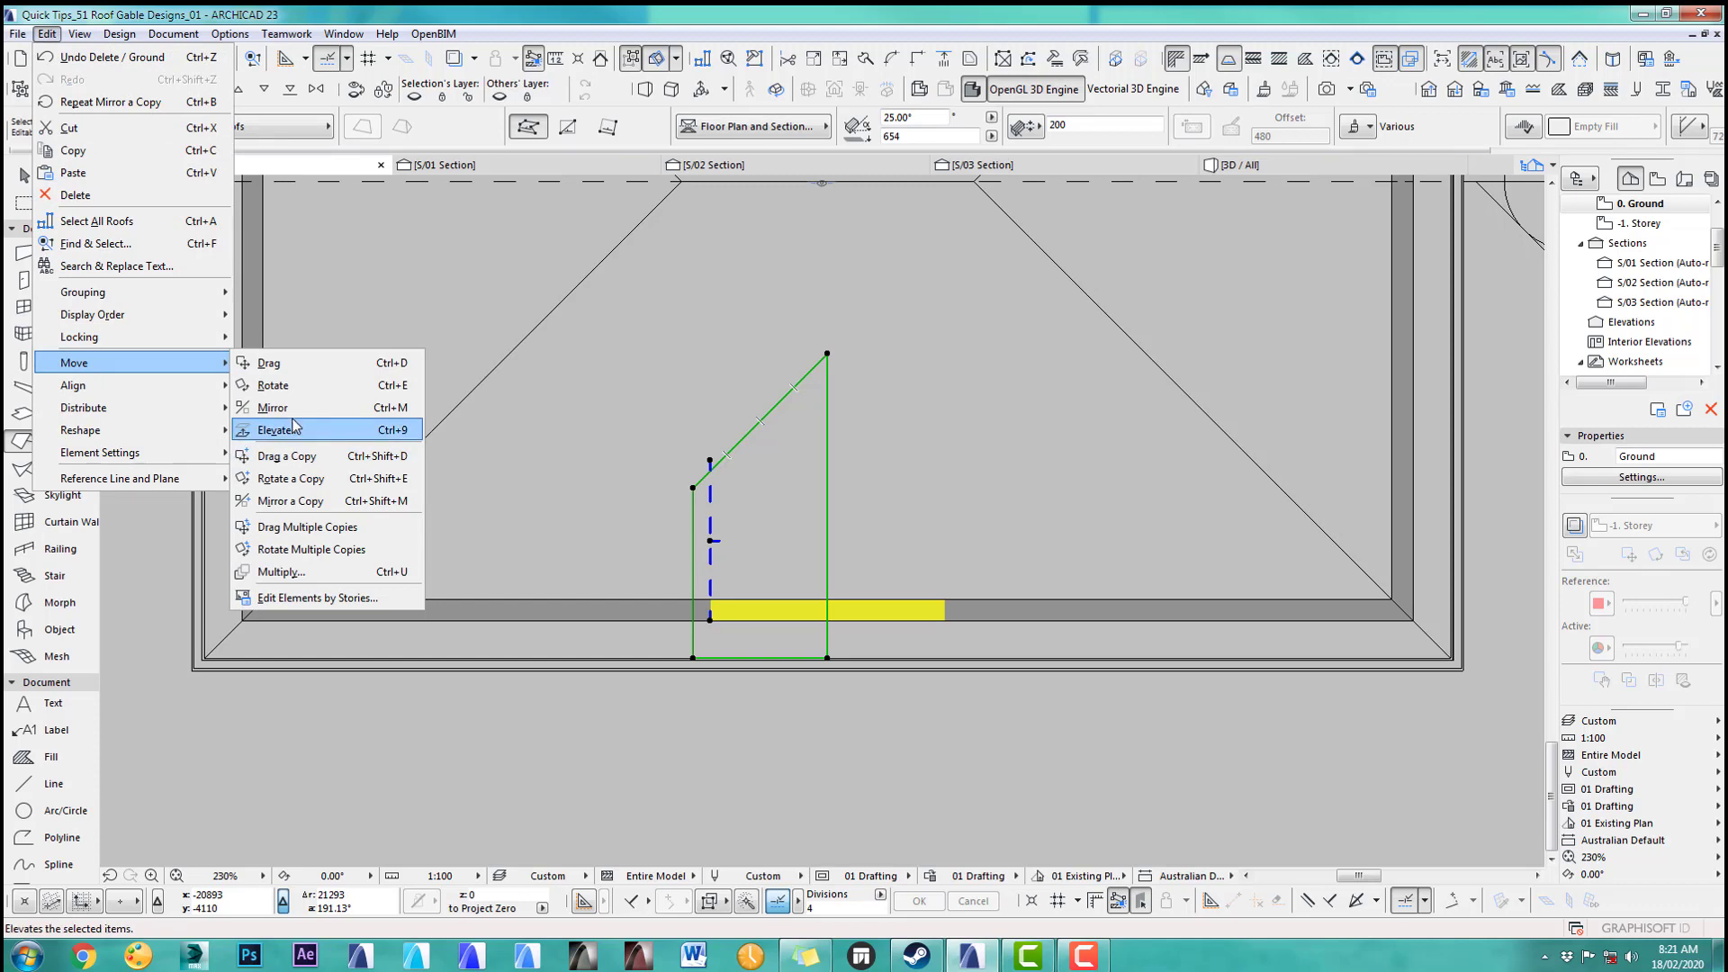
left_click(303, 501)
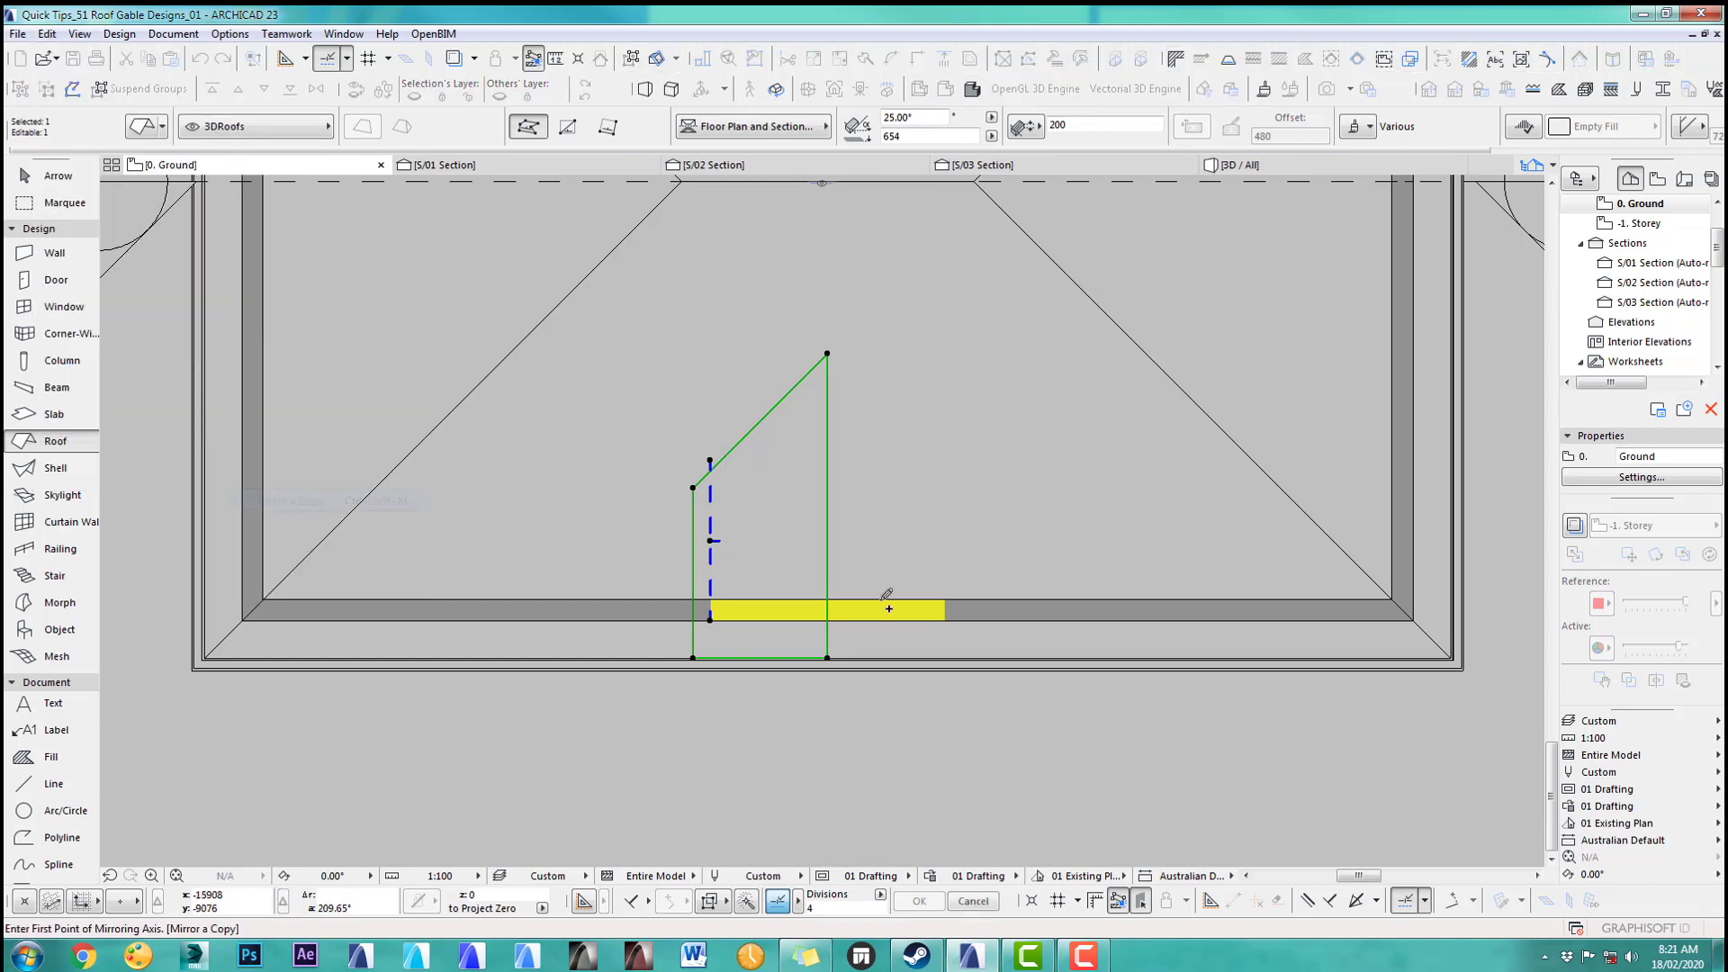
left_click(828, 558)
left_click(828, 551)
key("Escape")
key("F3")
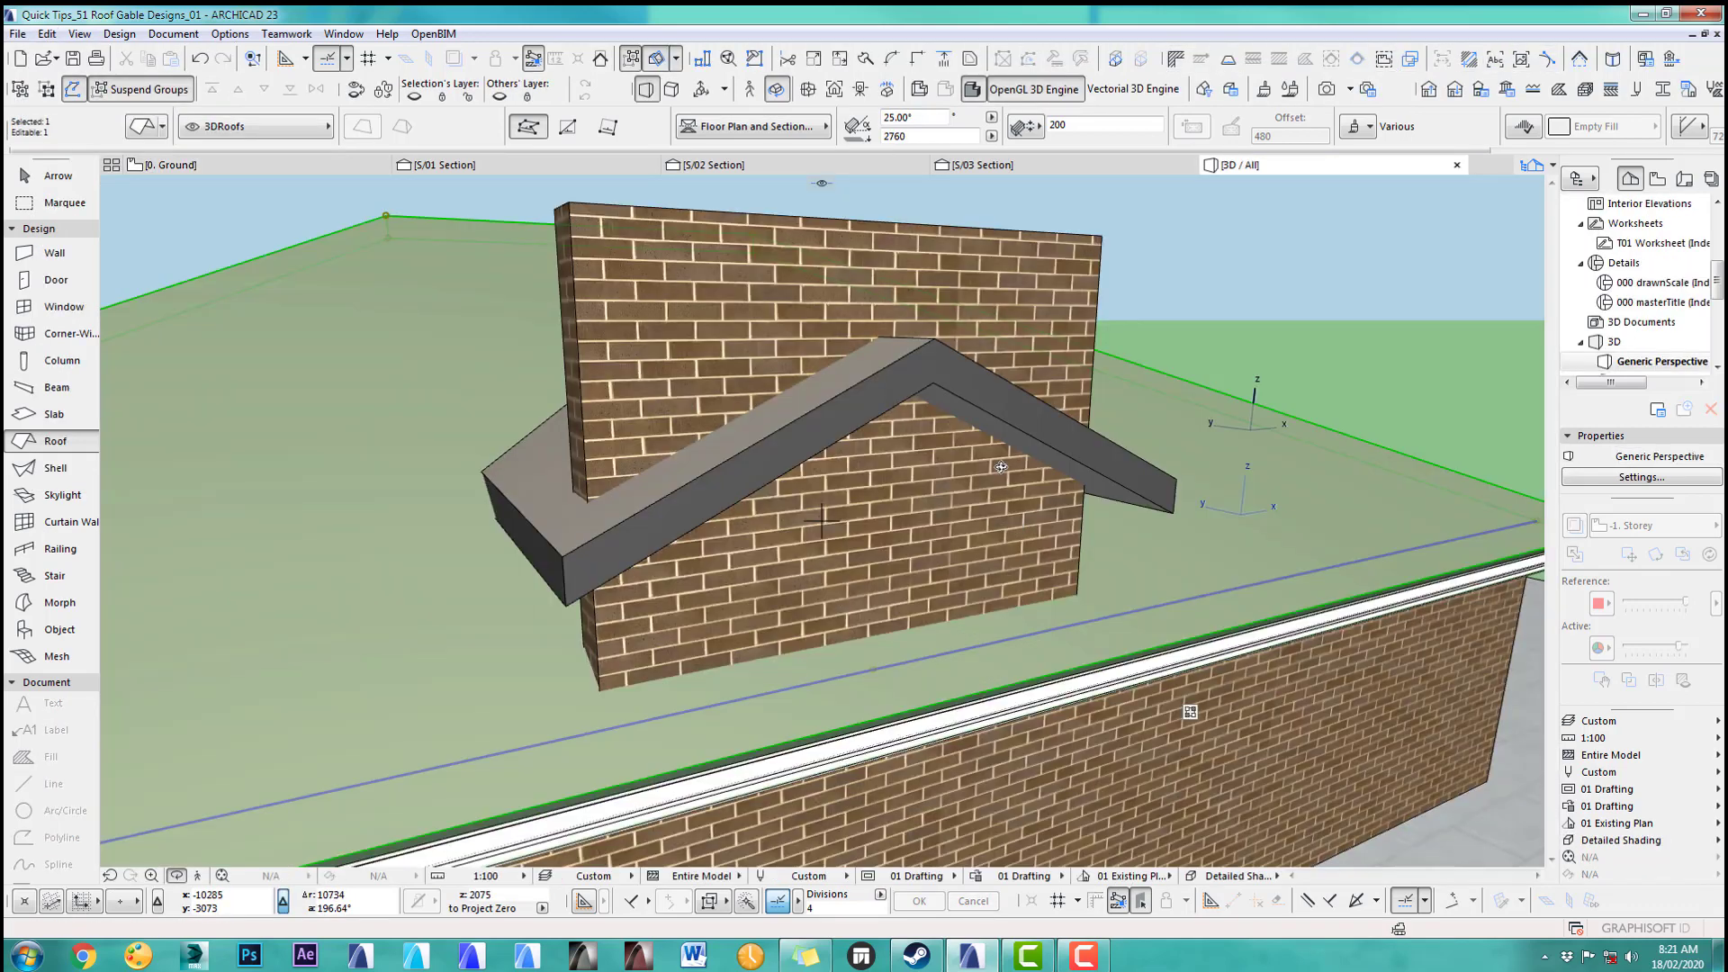
left_click_drag(954, 486, 1073, 507)
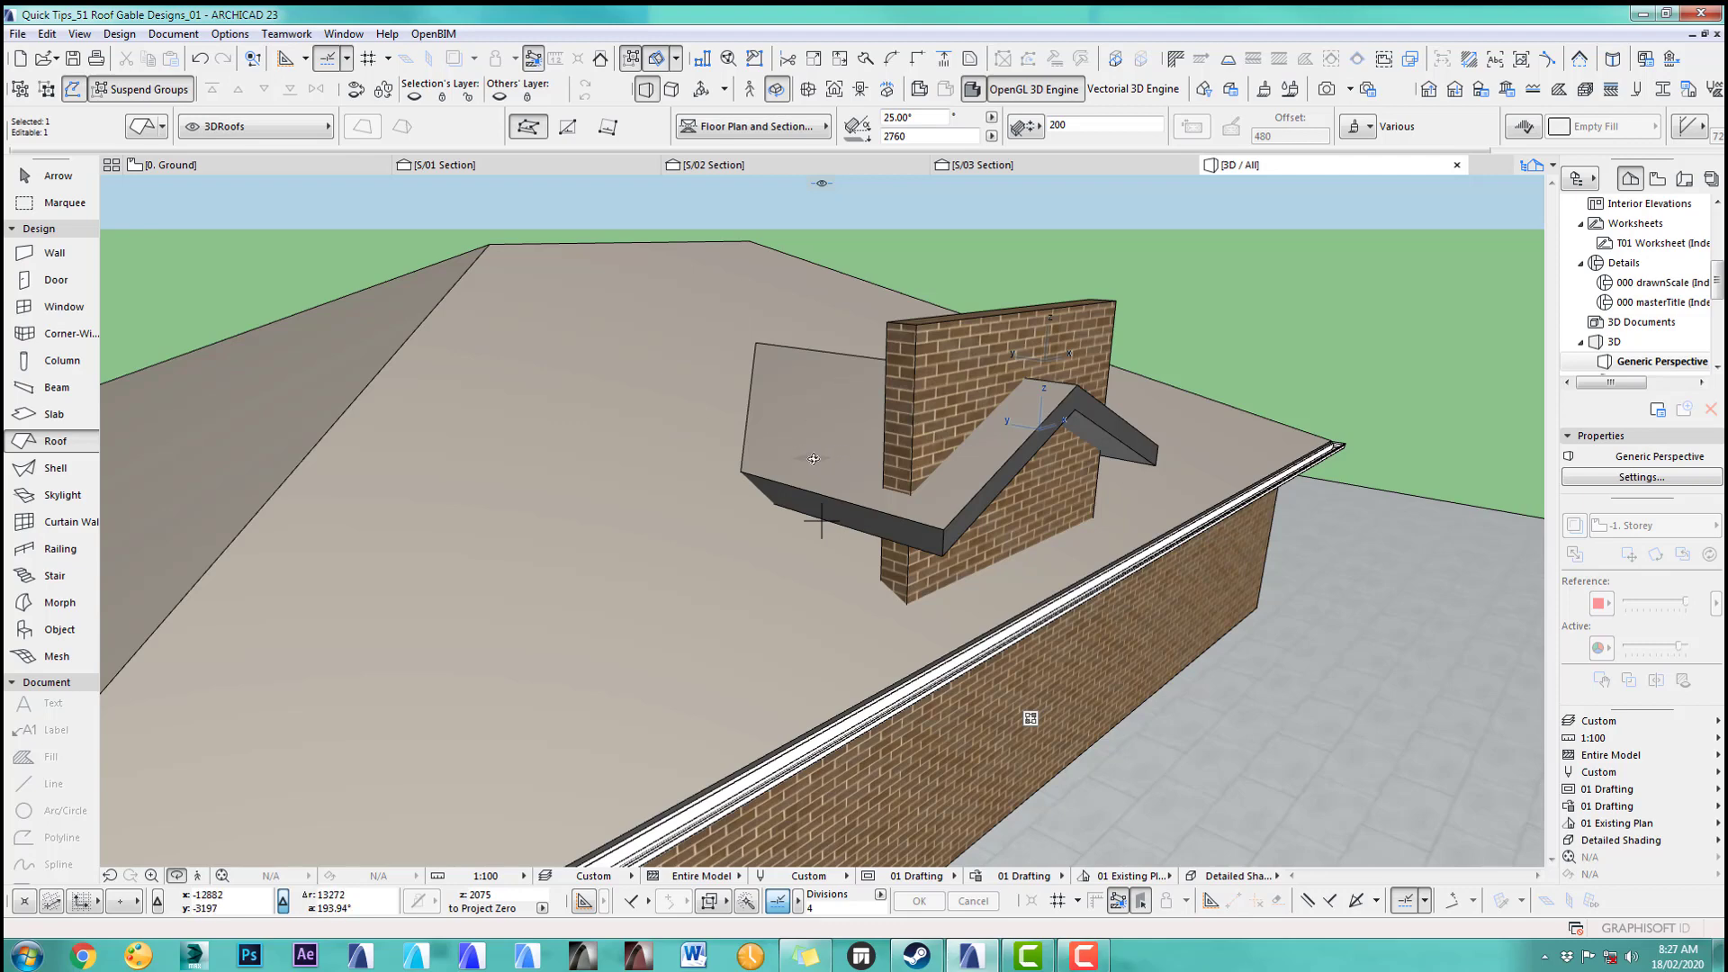
Step: Cut a five-sided opening in the southern hip roof plane along the raised wall's outer face, both pivot lines and the small gable's valley lines
key("F2")
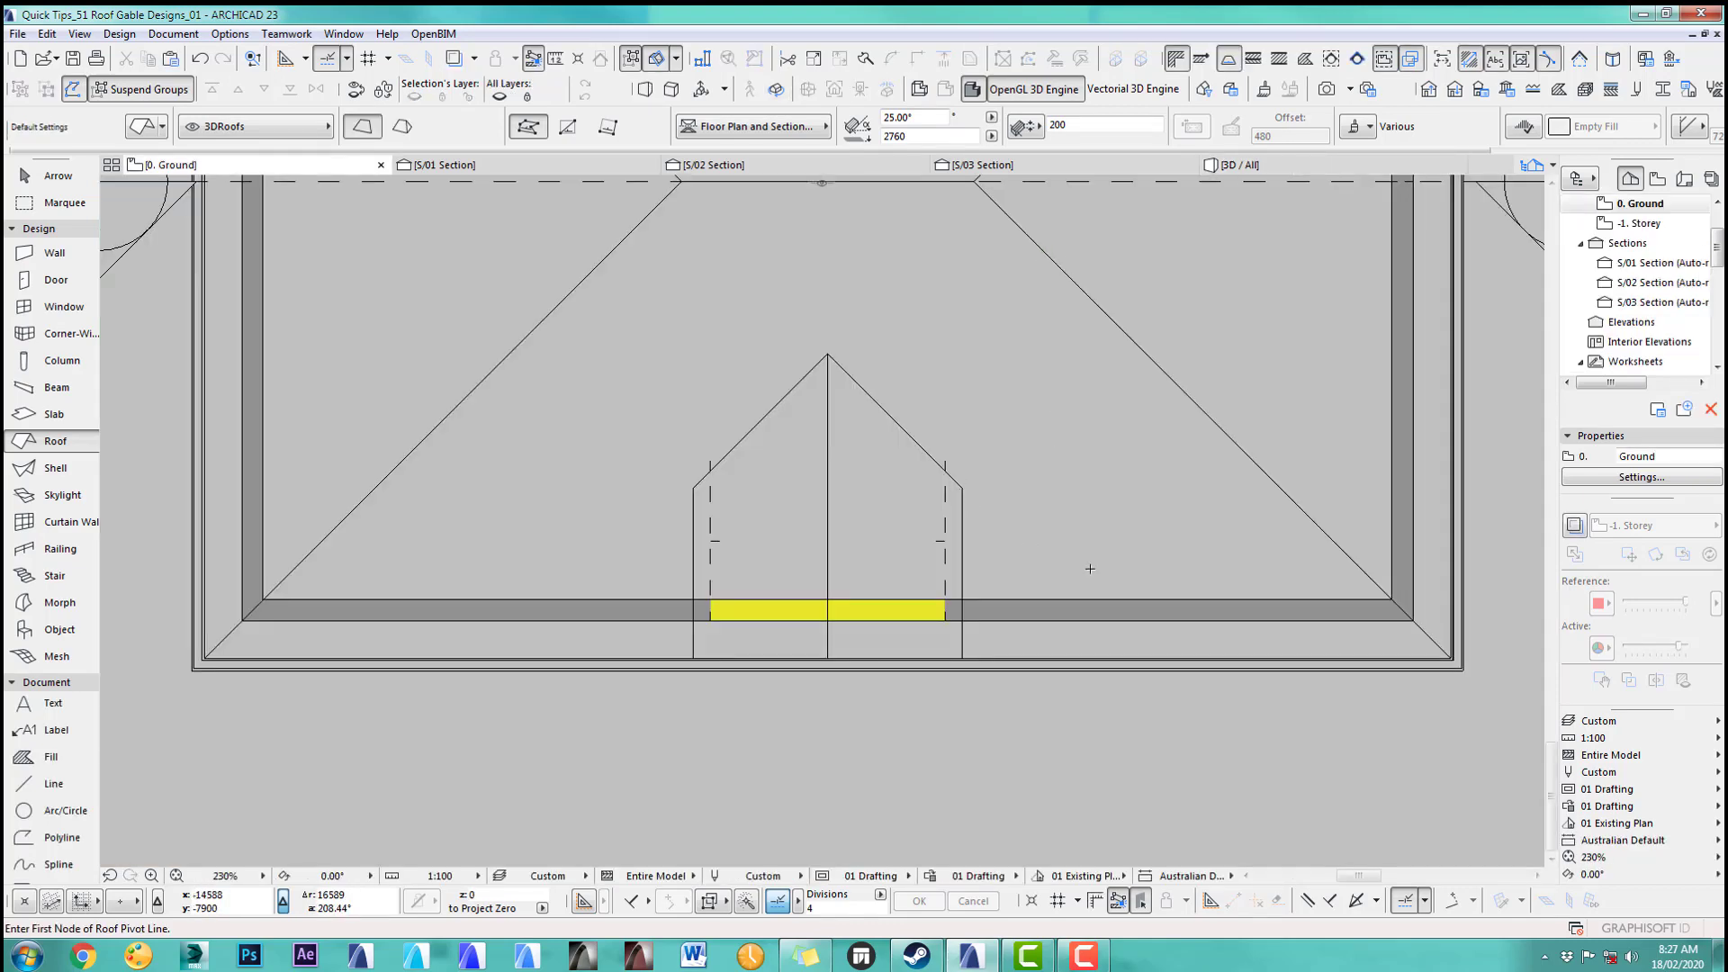
left_click(1142, 540, "shift")
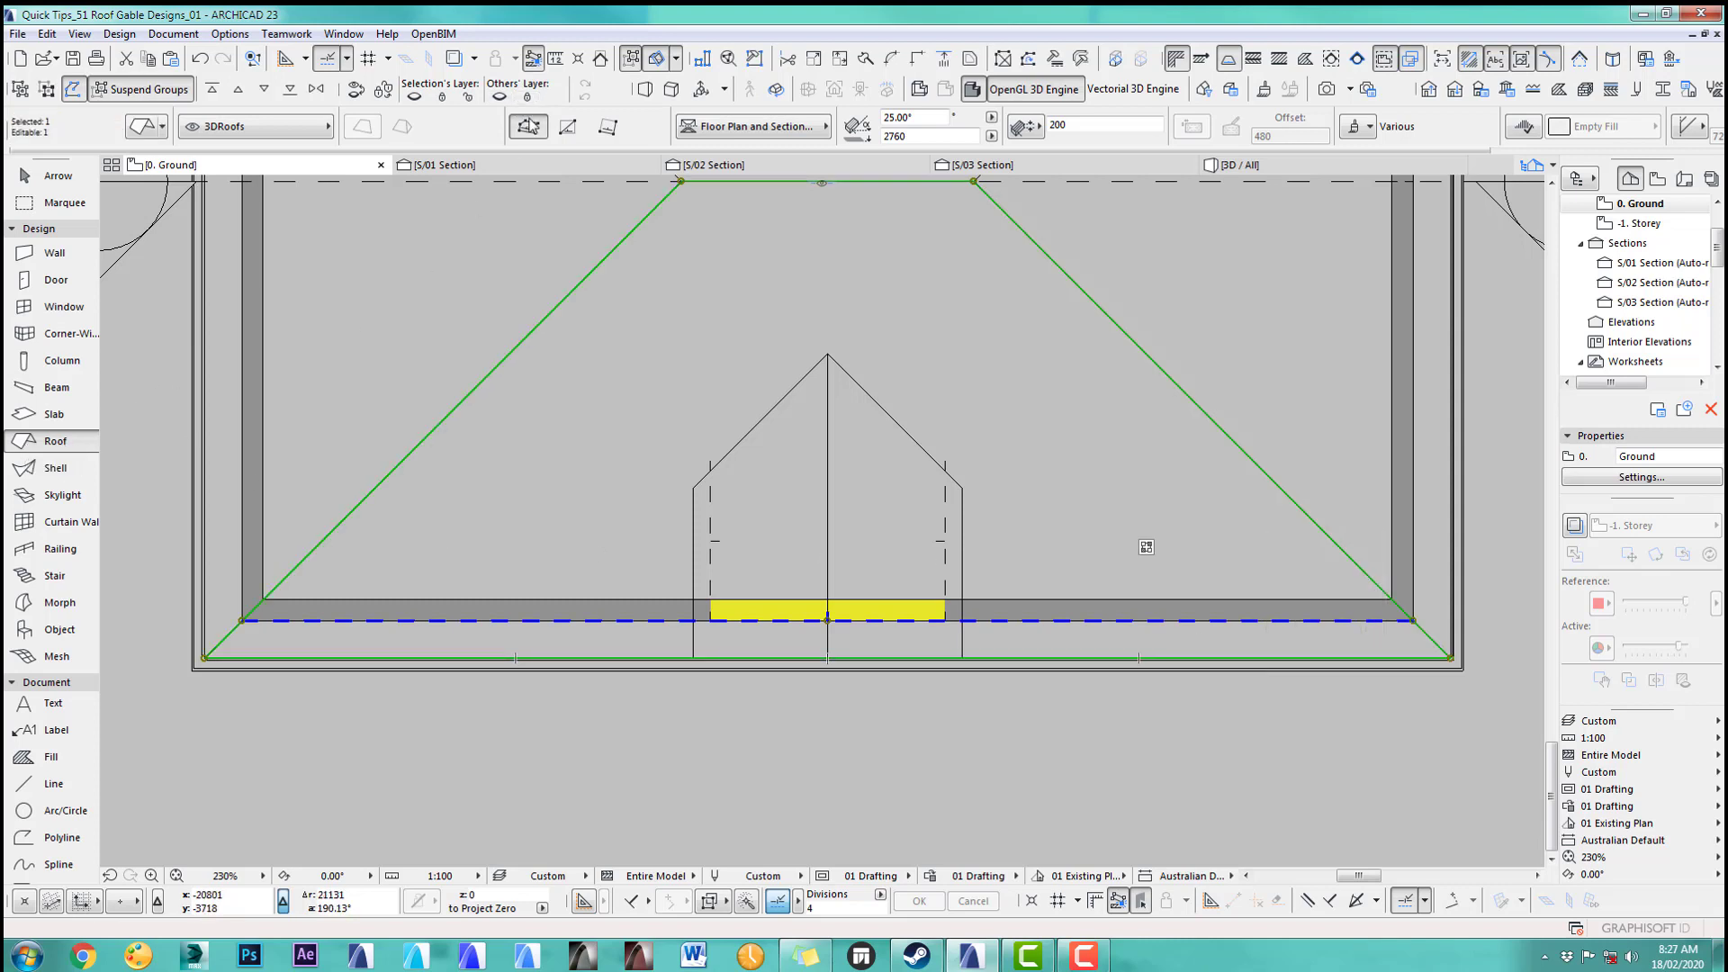
scroll(806, 532, "up", 4)
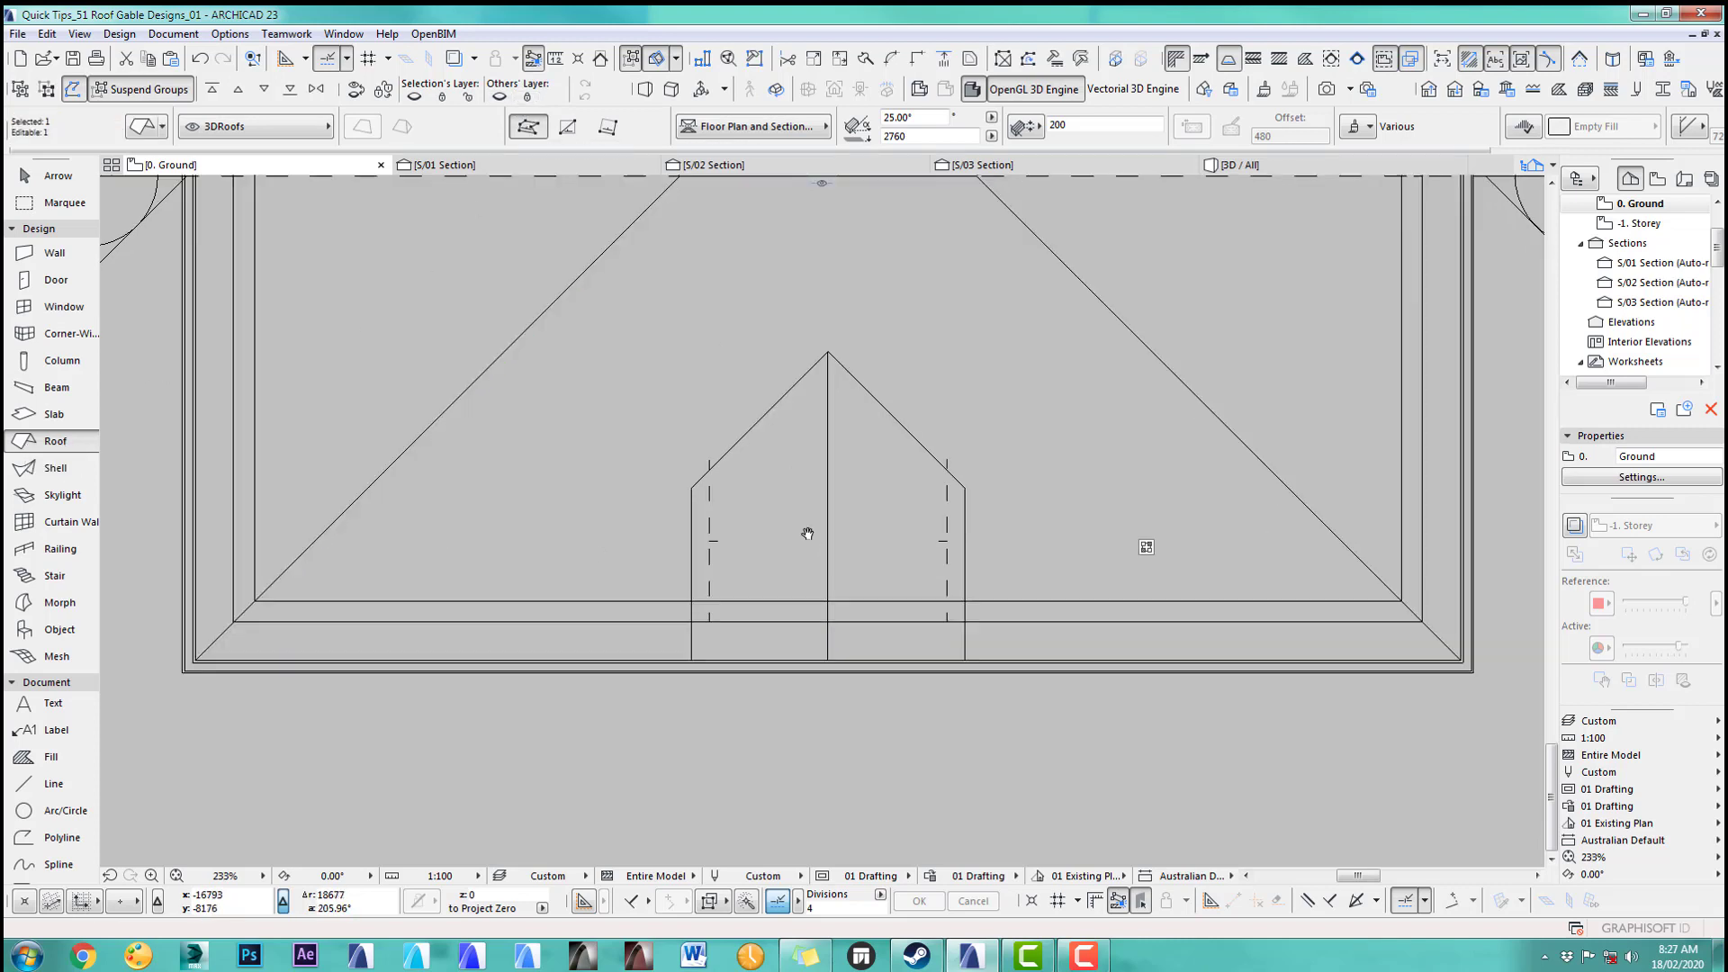
scroll(792, 416, "down", 3)
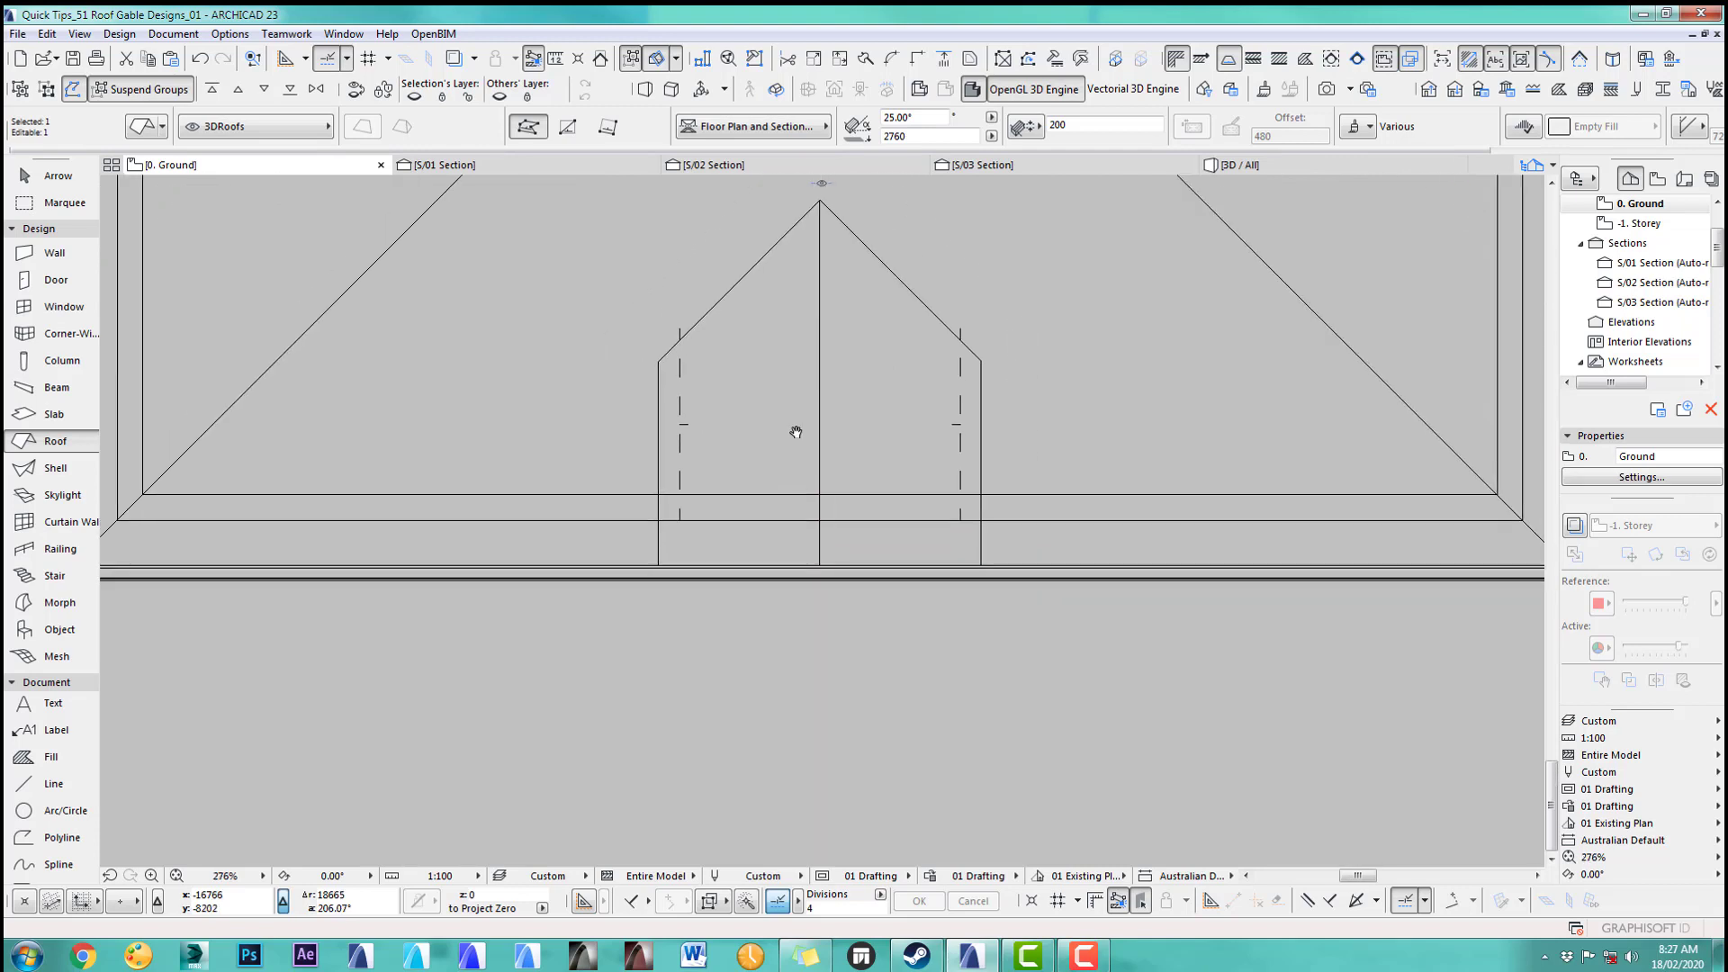
scroll(783, 455, "up", 2)
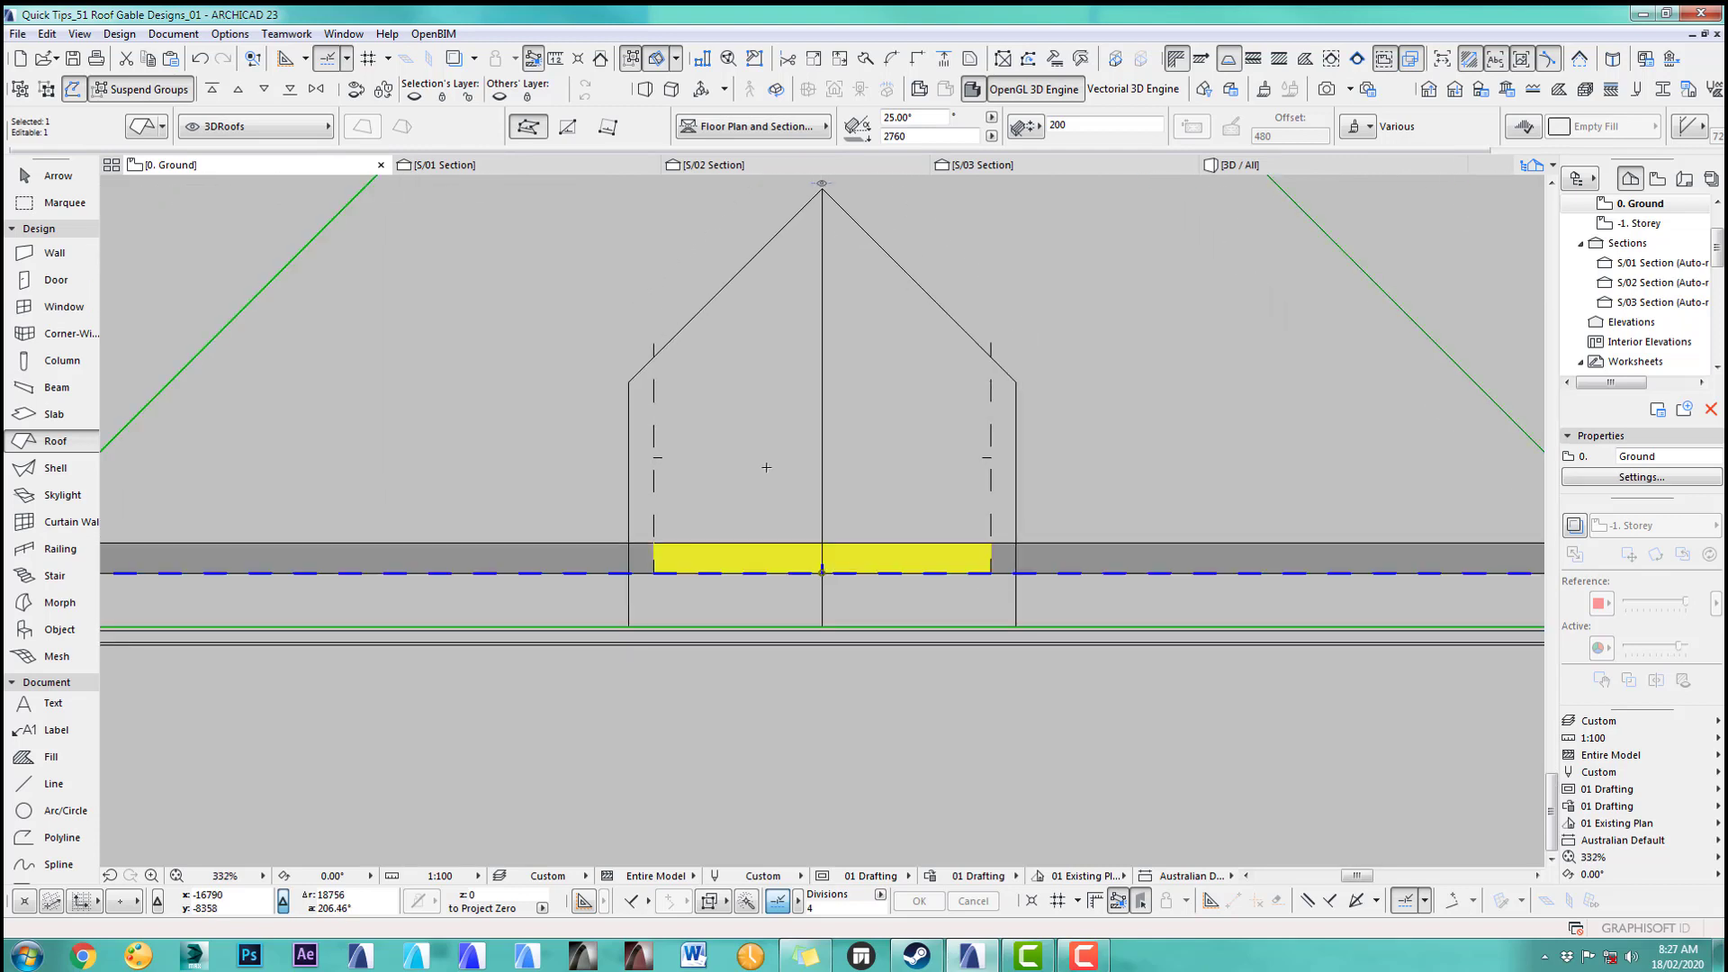
left_click(654, 570)
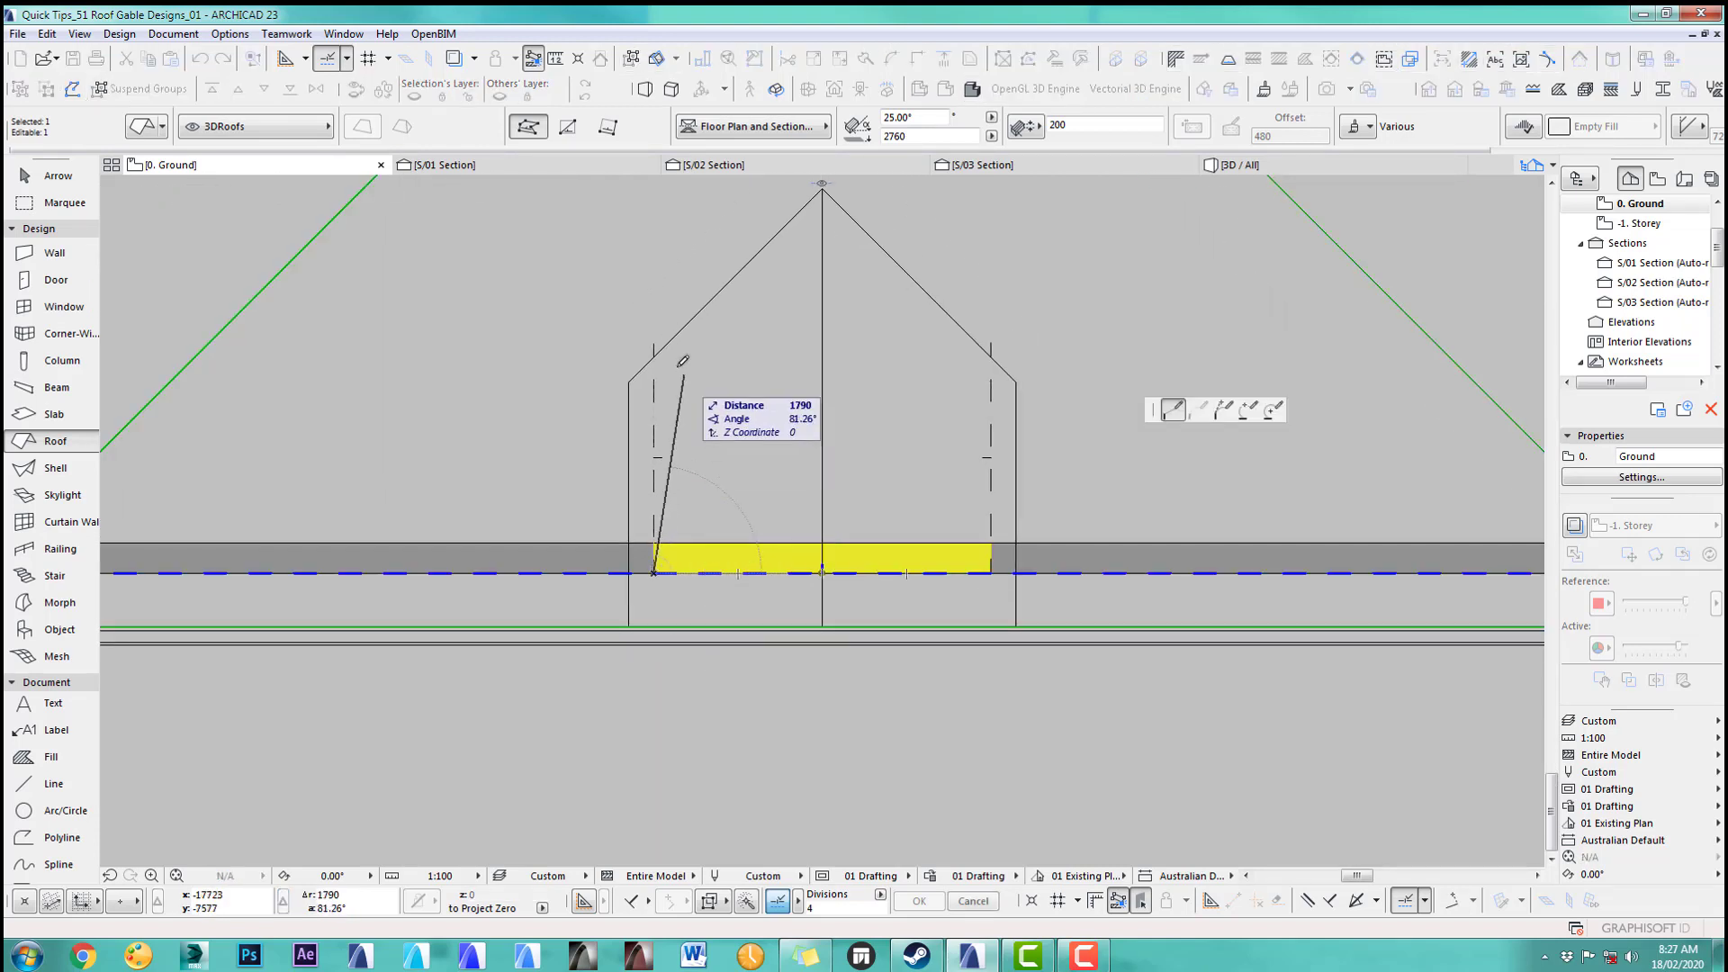
left_click(654, 358)
middle_click_drag(821, 236, 781, 314)
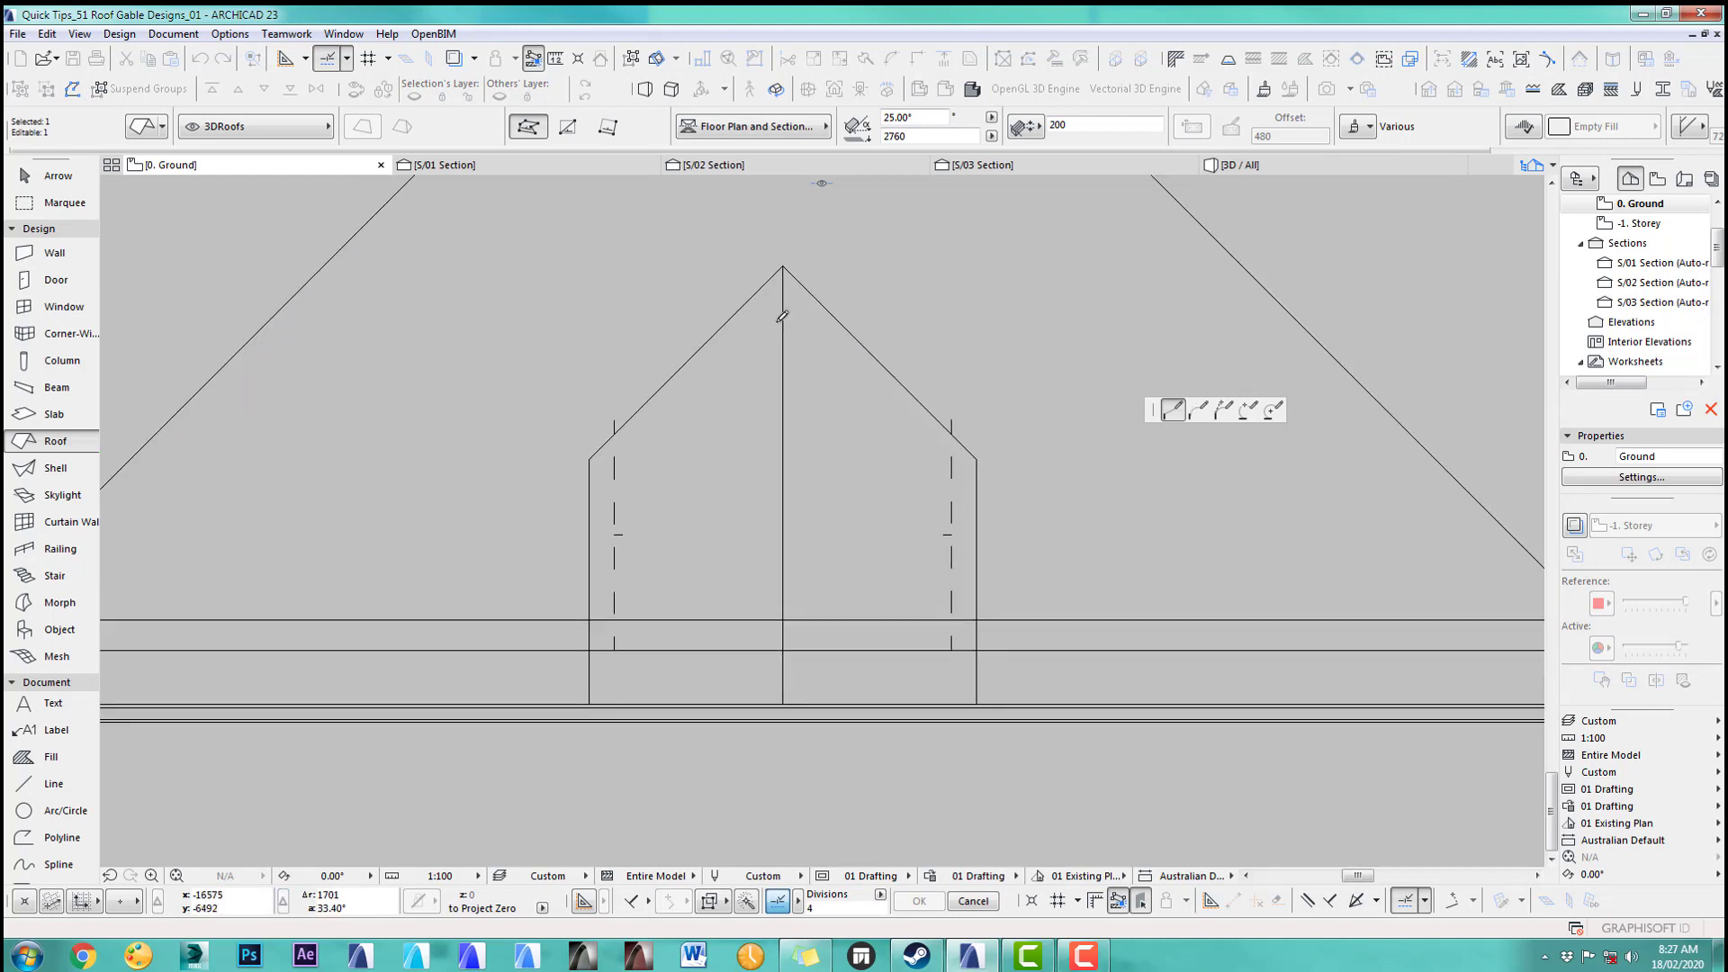
left_click(783, 266)
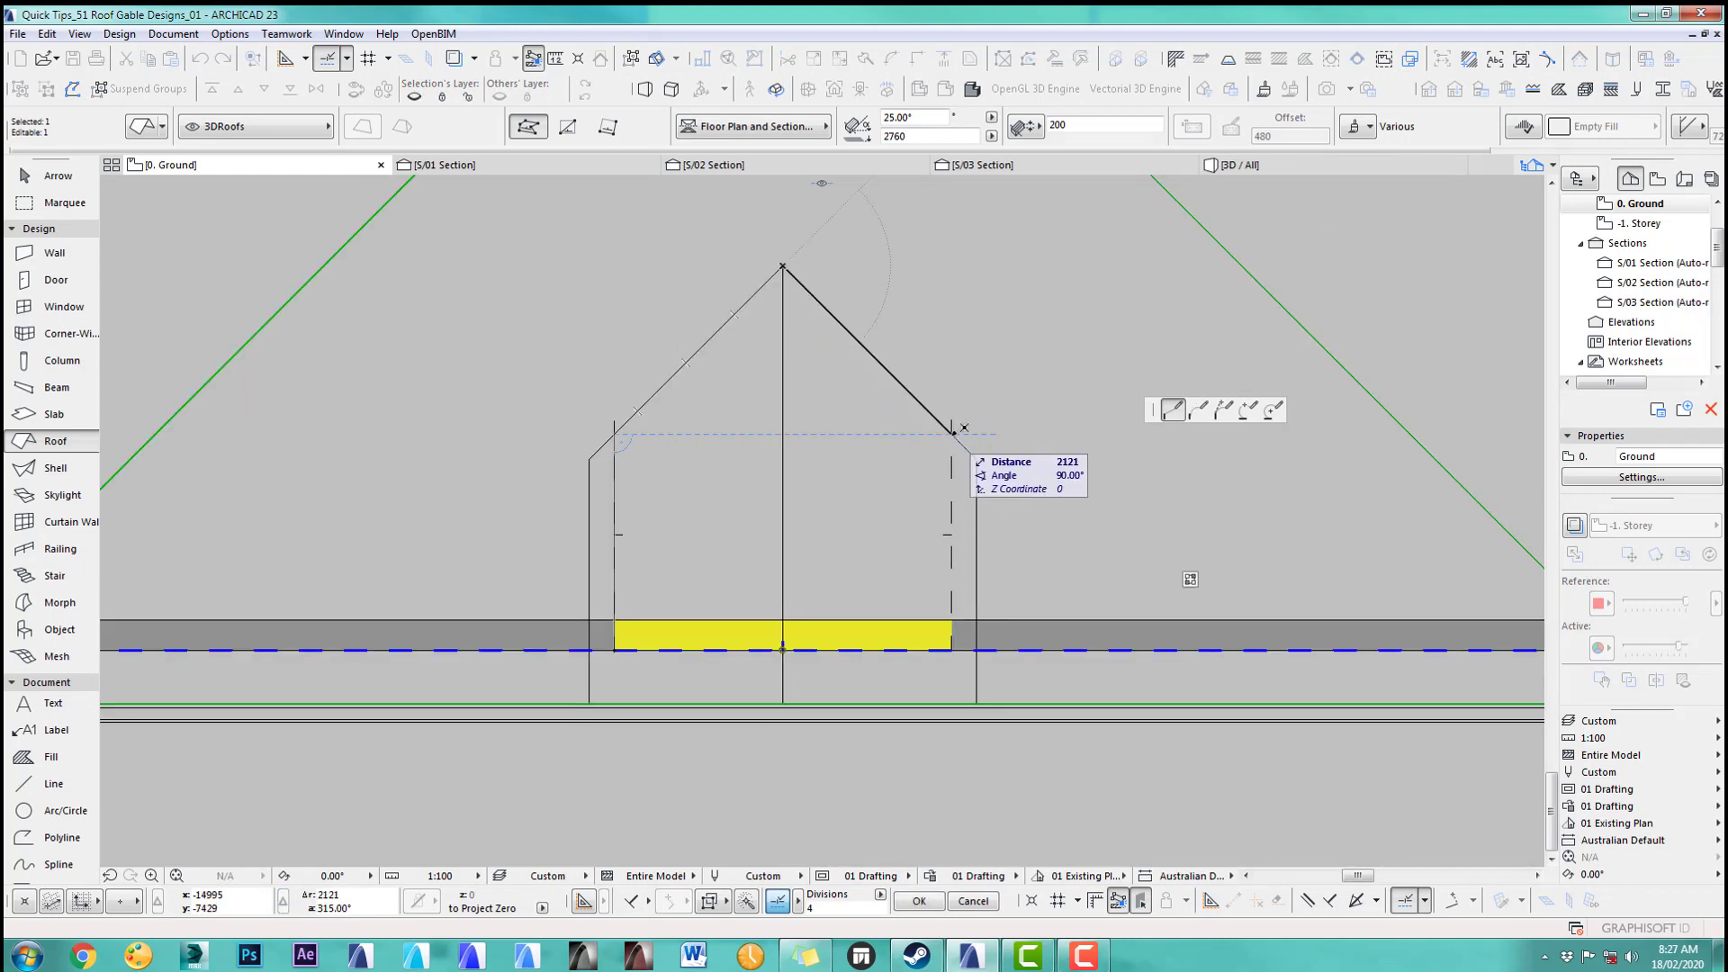
left_click(951, 435)
left_click(951, 650)
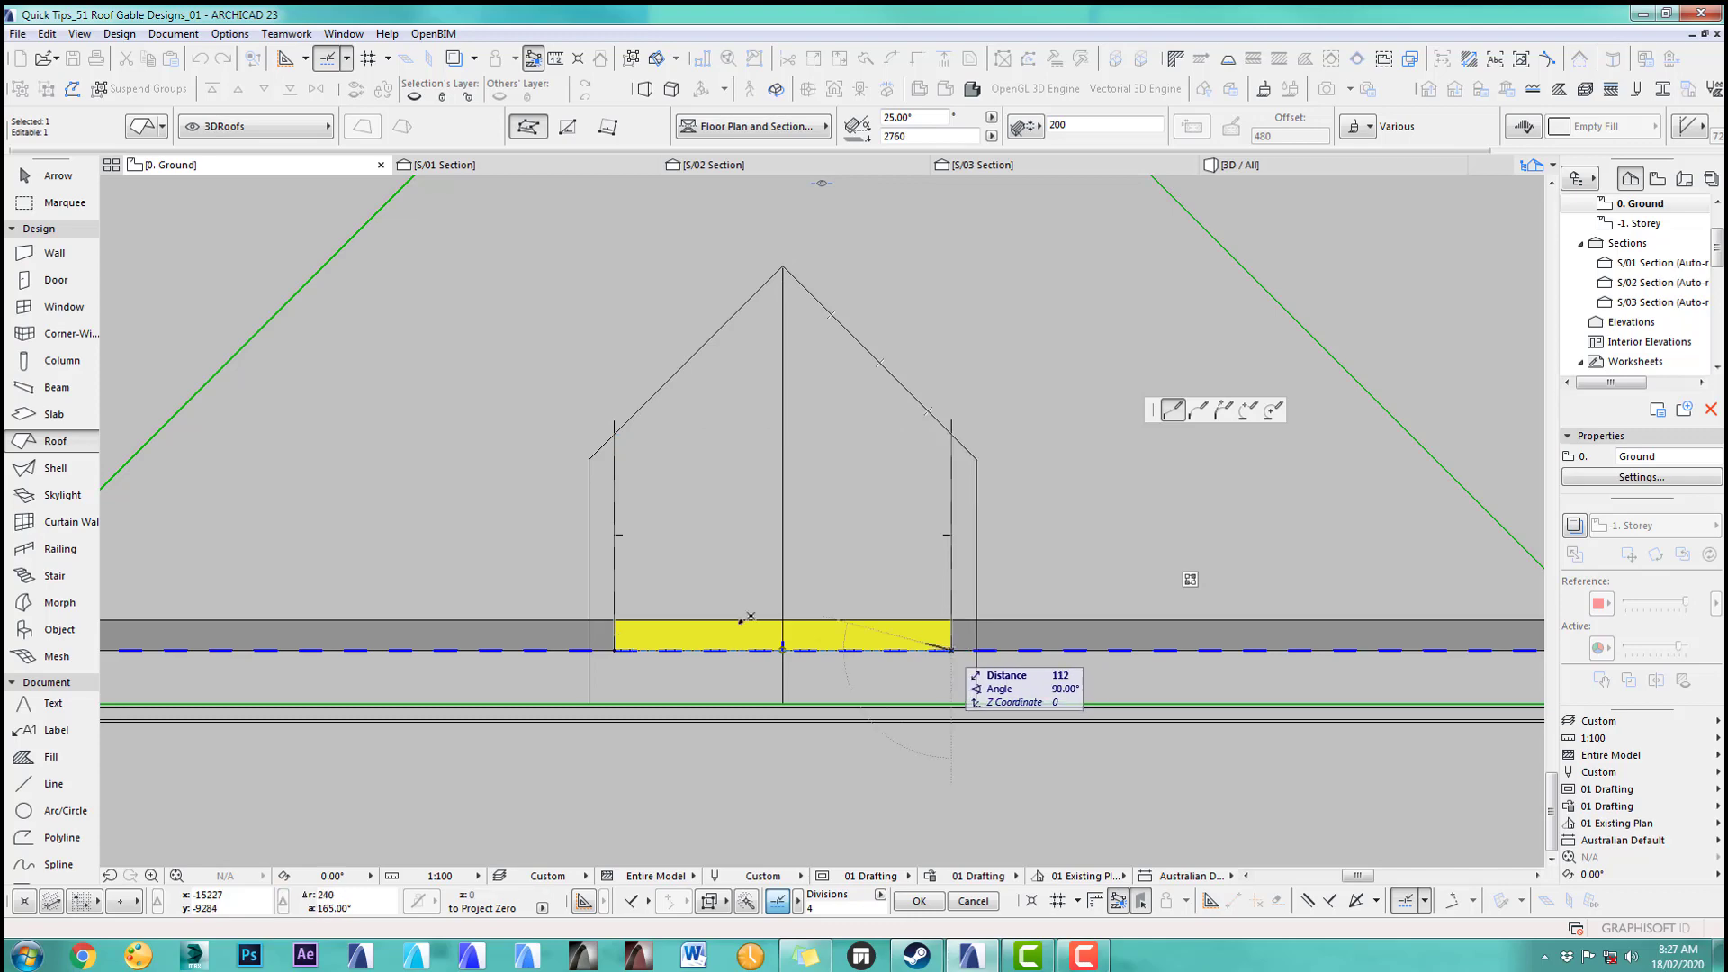
left_click(615, 648)
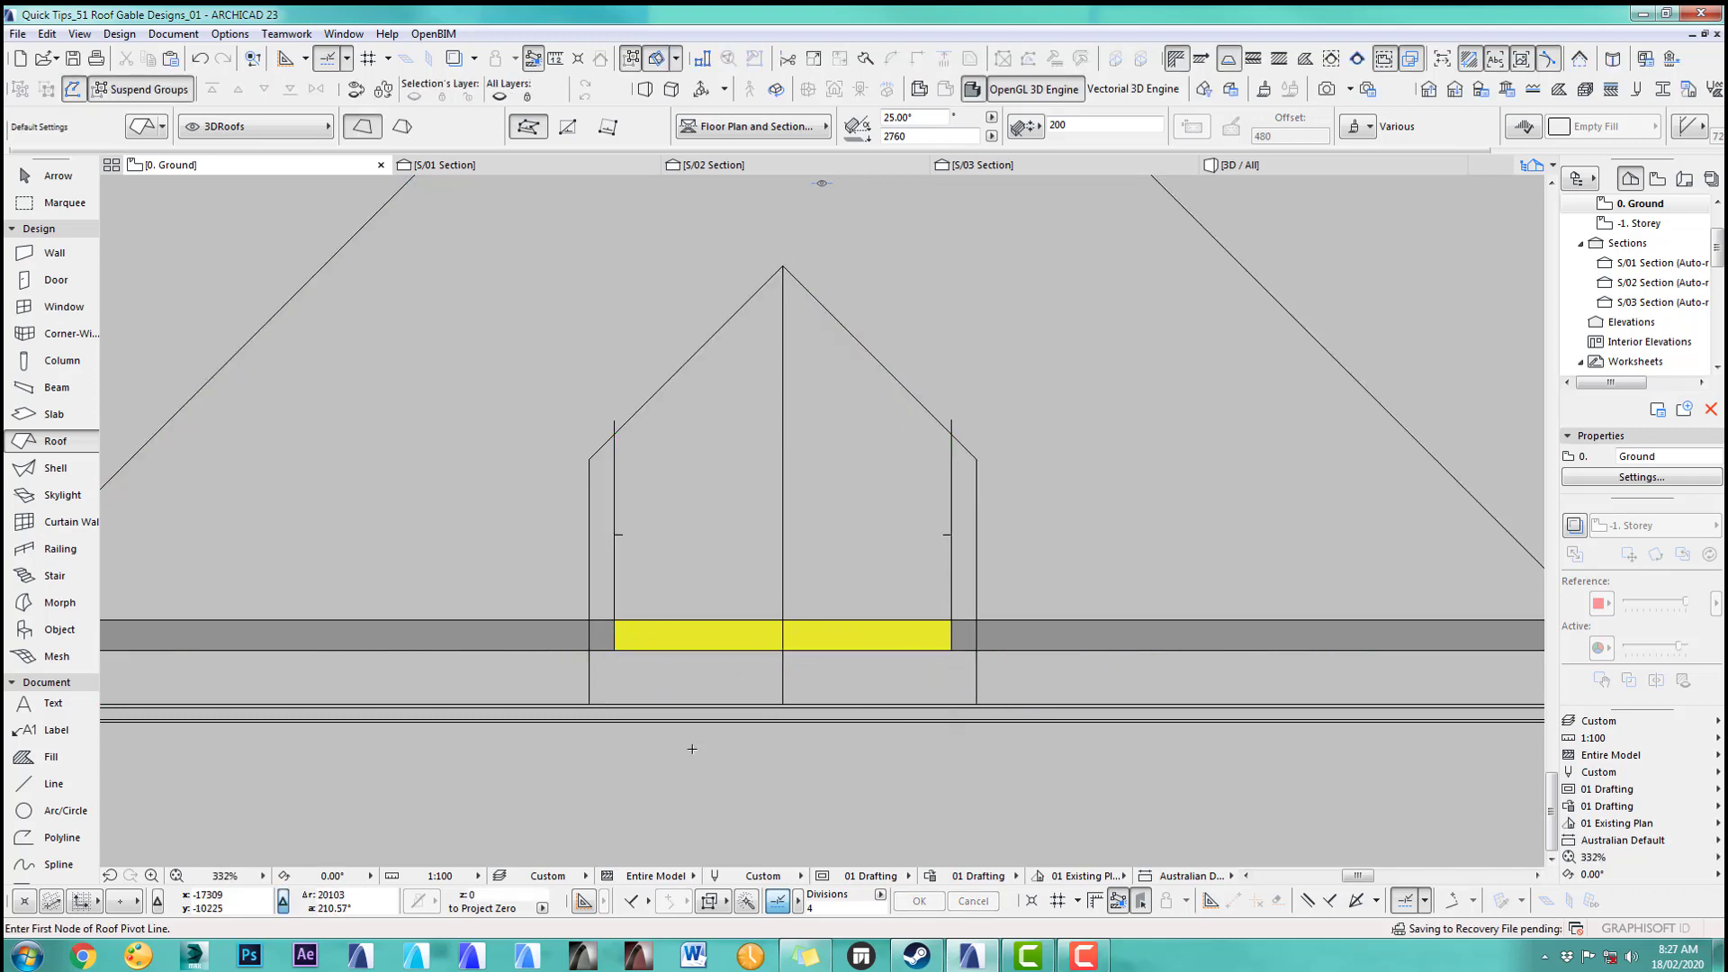
Step: Examine the opening in the hip roof beneath the small gable's eaves in 3D
key("F3")
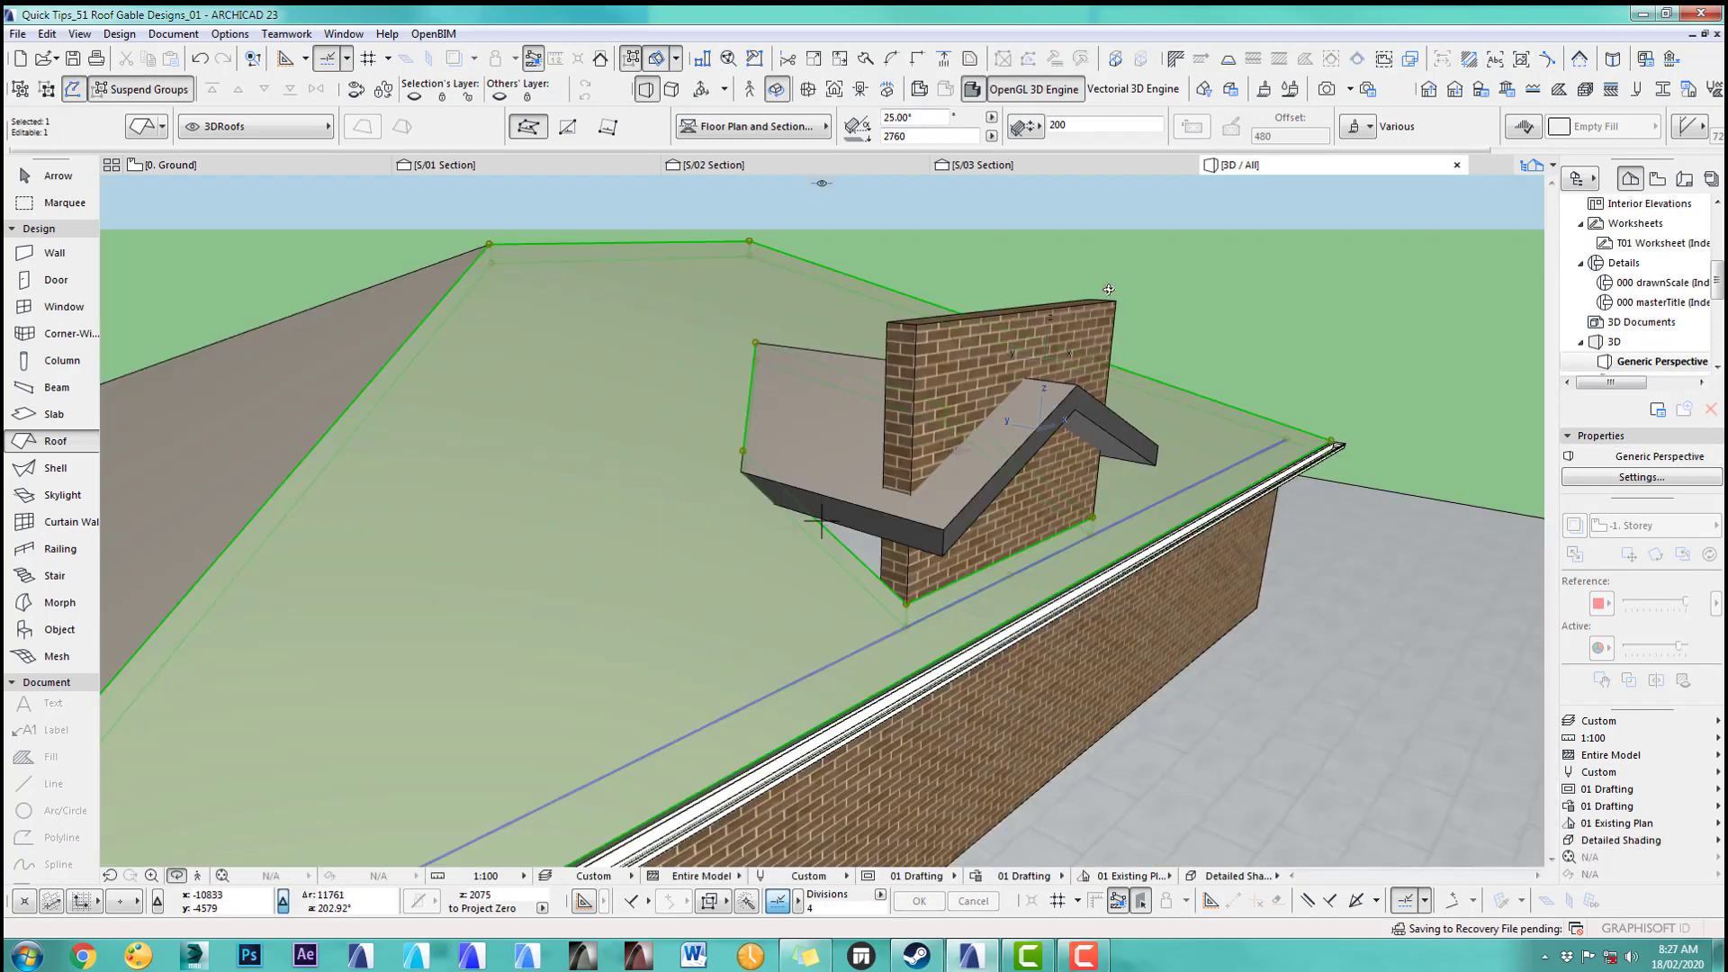
left_click(56, 175)
key("Escape")
scroll(909, 544, "up", 2)
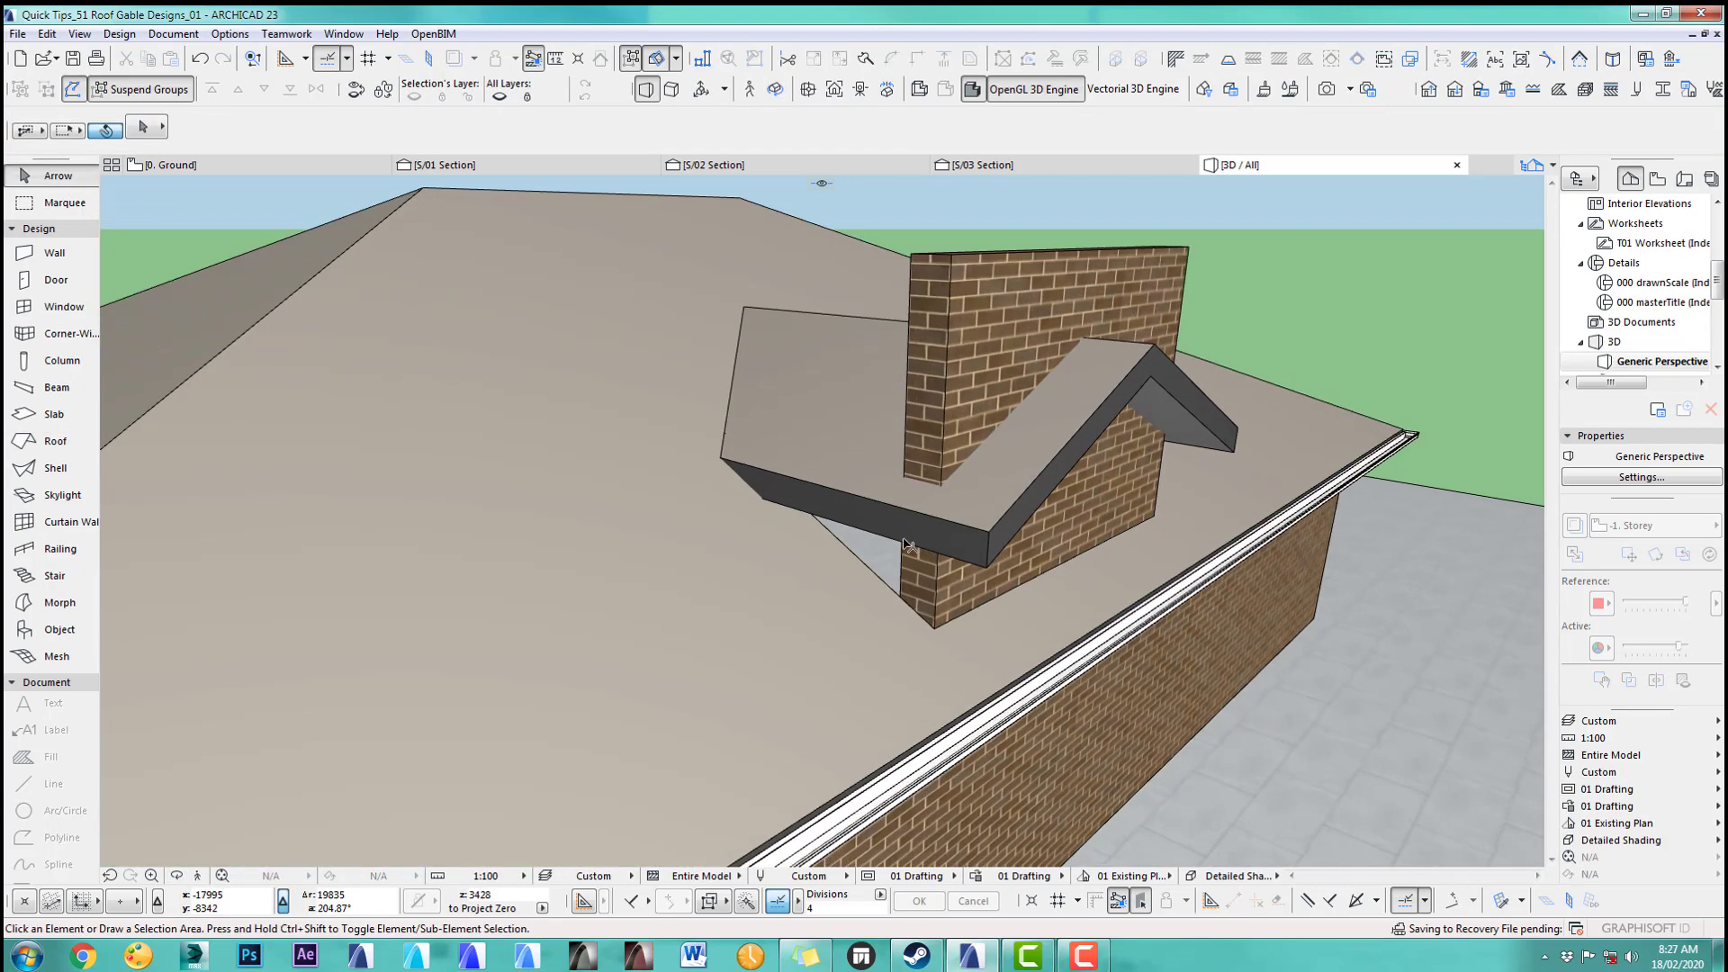
mouse_move(916, 497)
middle_mouse_down("shift")
mouse_move(909, 423)
mouse_move(885, 505)
middle_mouse_up("shift")
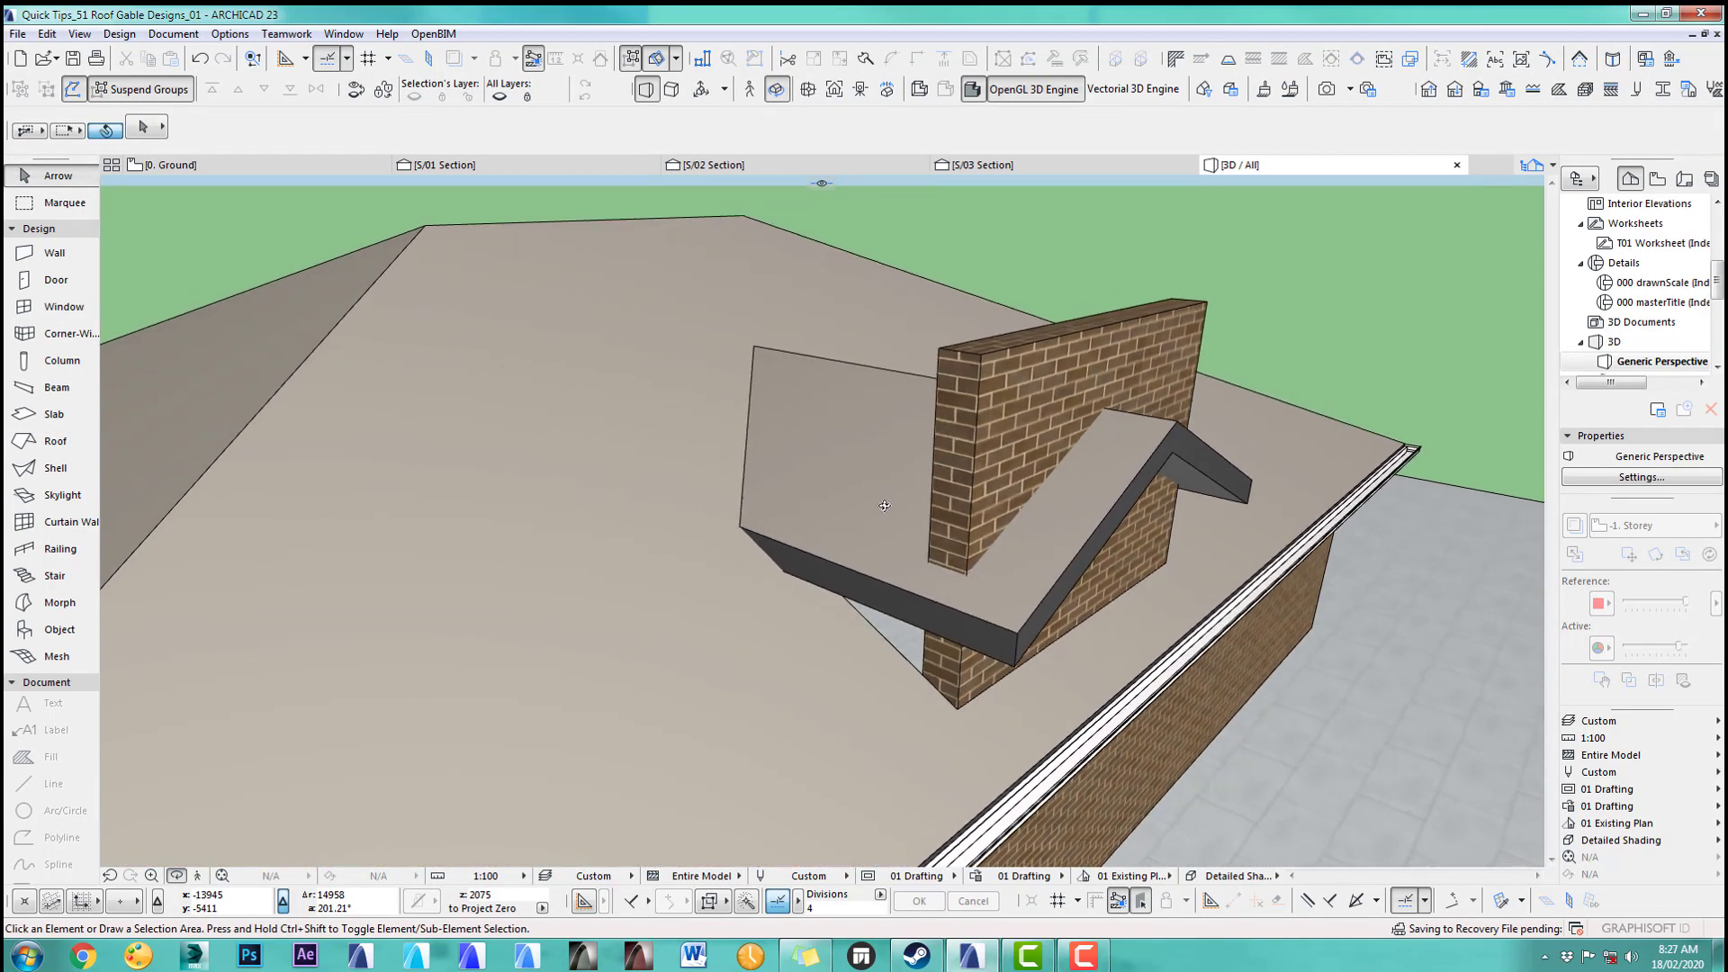
Step: Marquee the plan area northeast from the gable's centreline, show only that part in 3D, and inspect the roof junction from inside
key("F2")
scroll(733, 455, "down", 5)
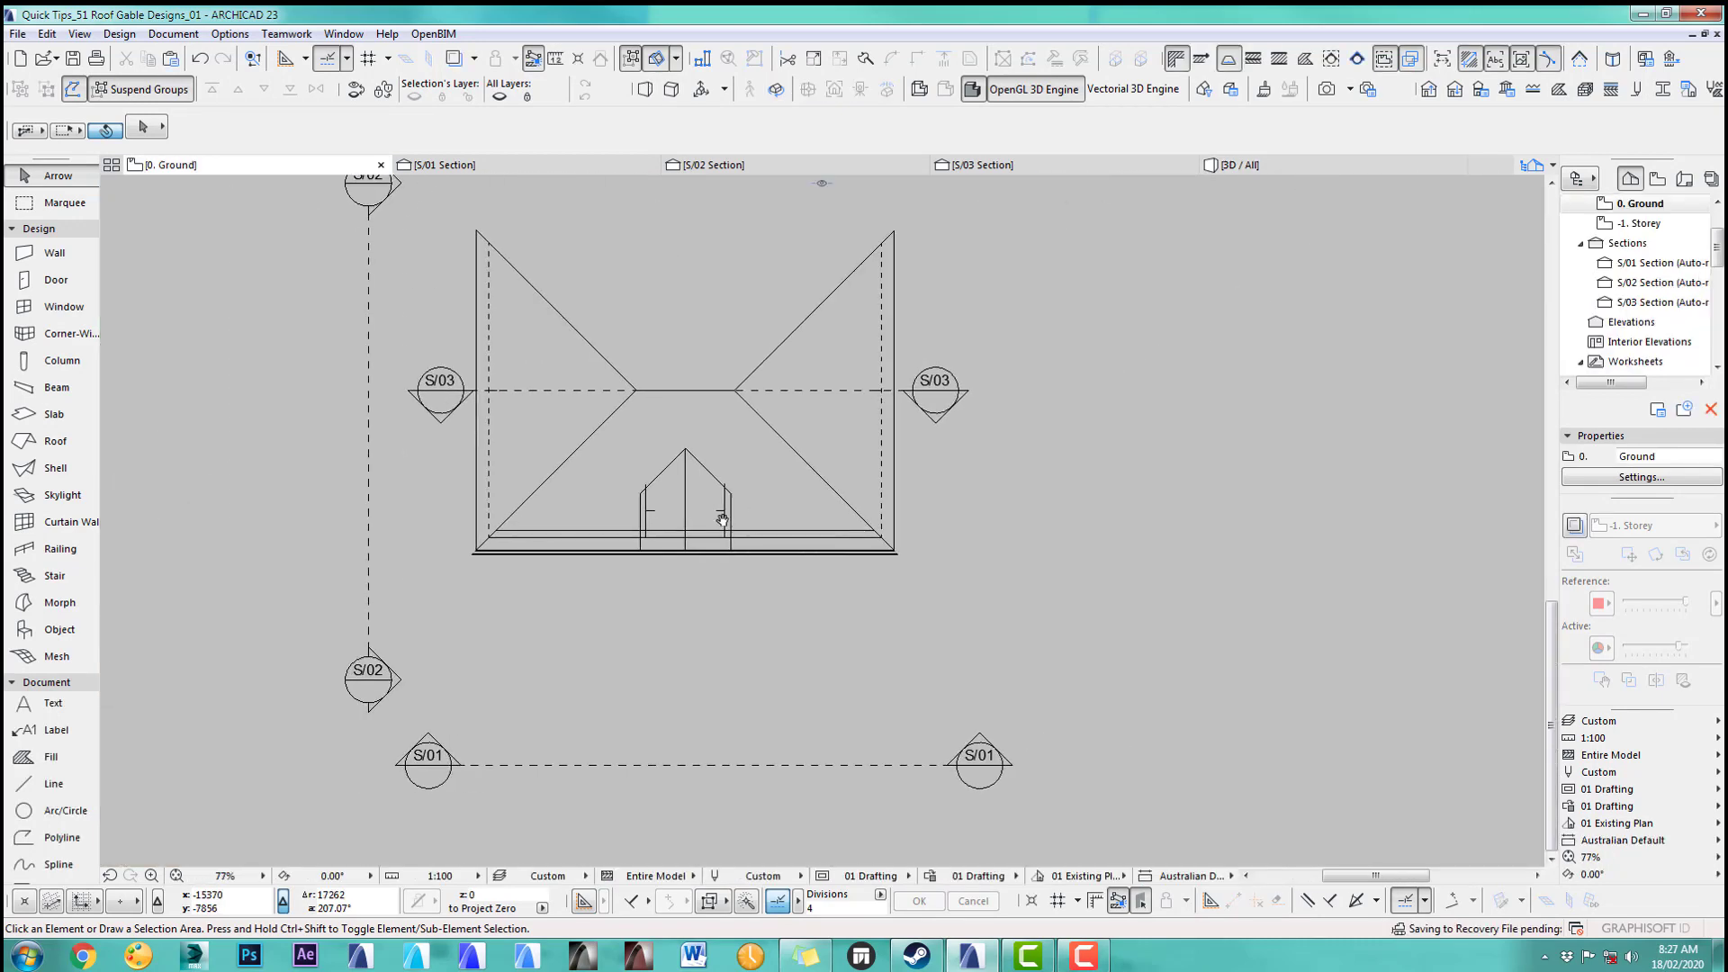
left_click(54, 205)
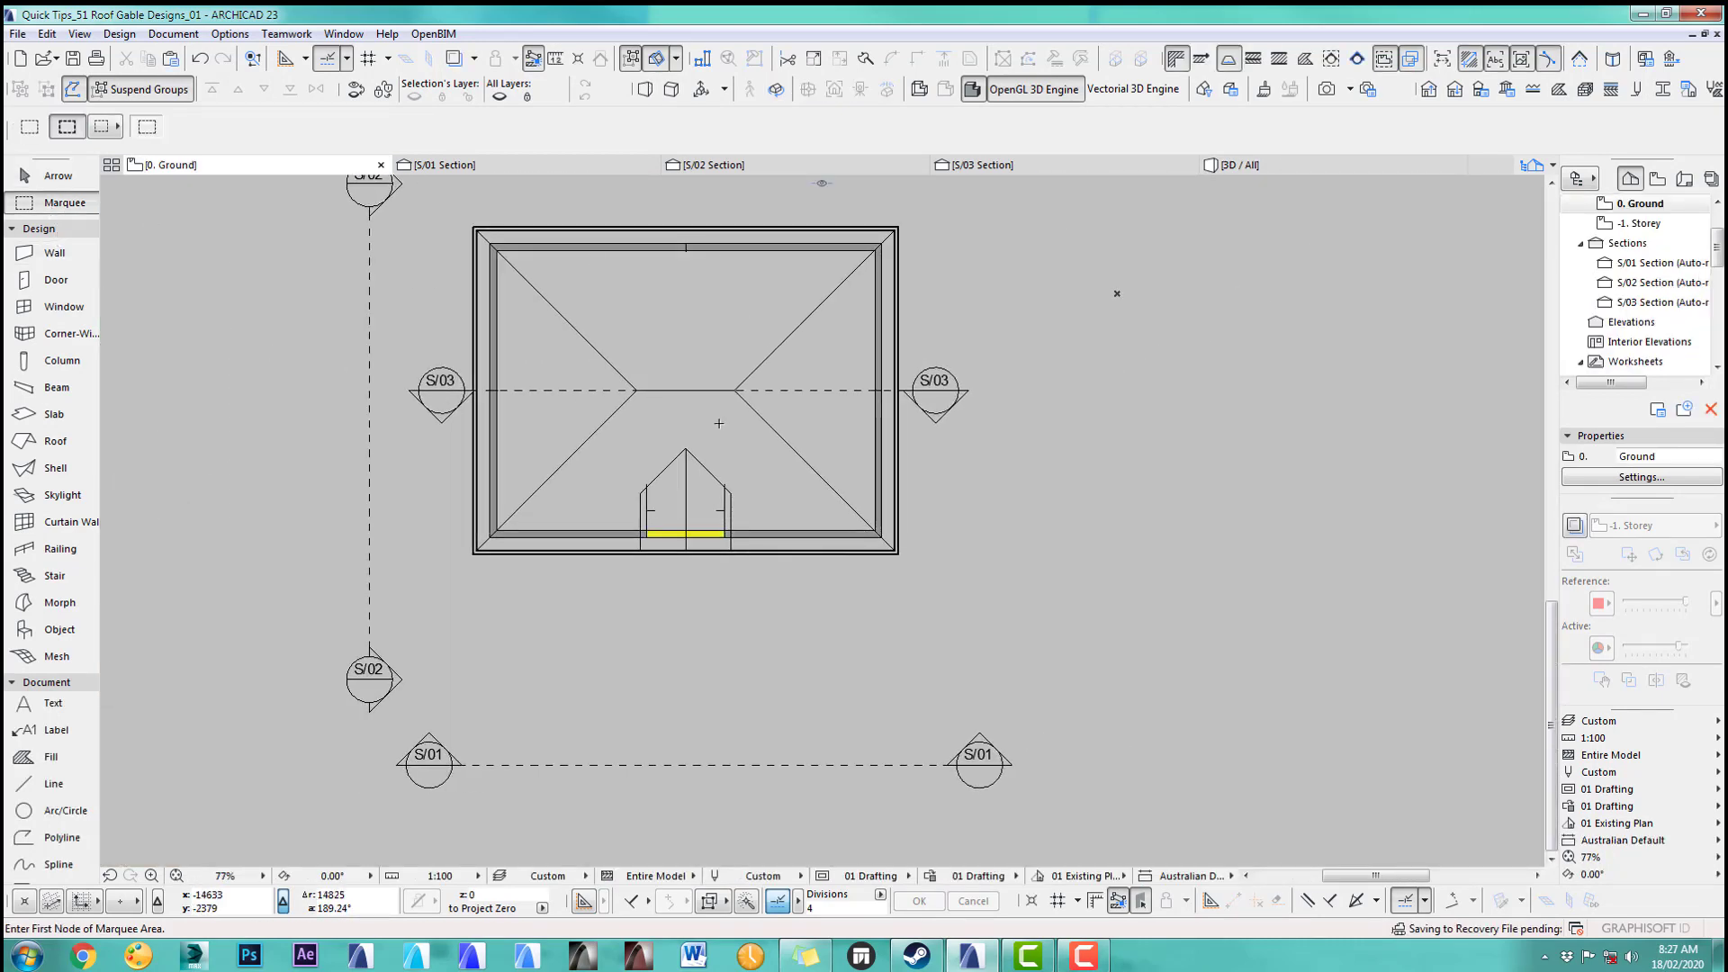
left_click(686, 549)
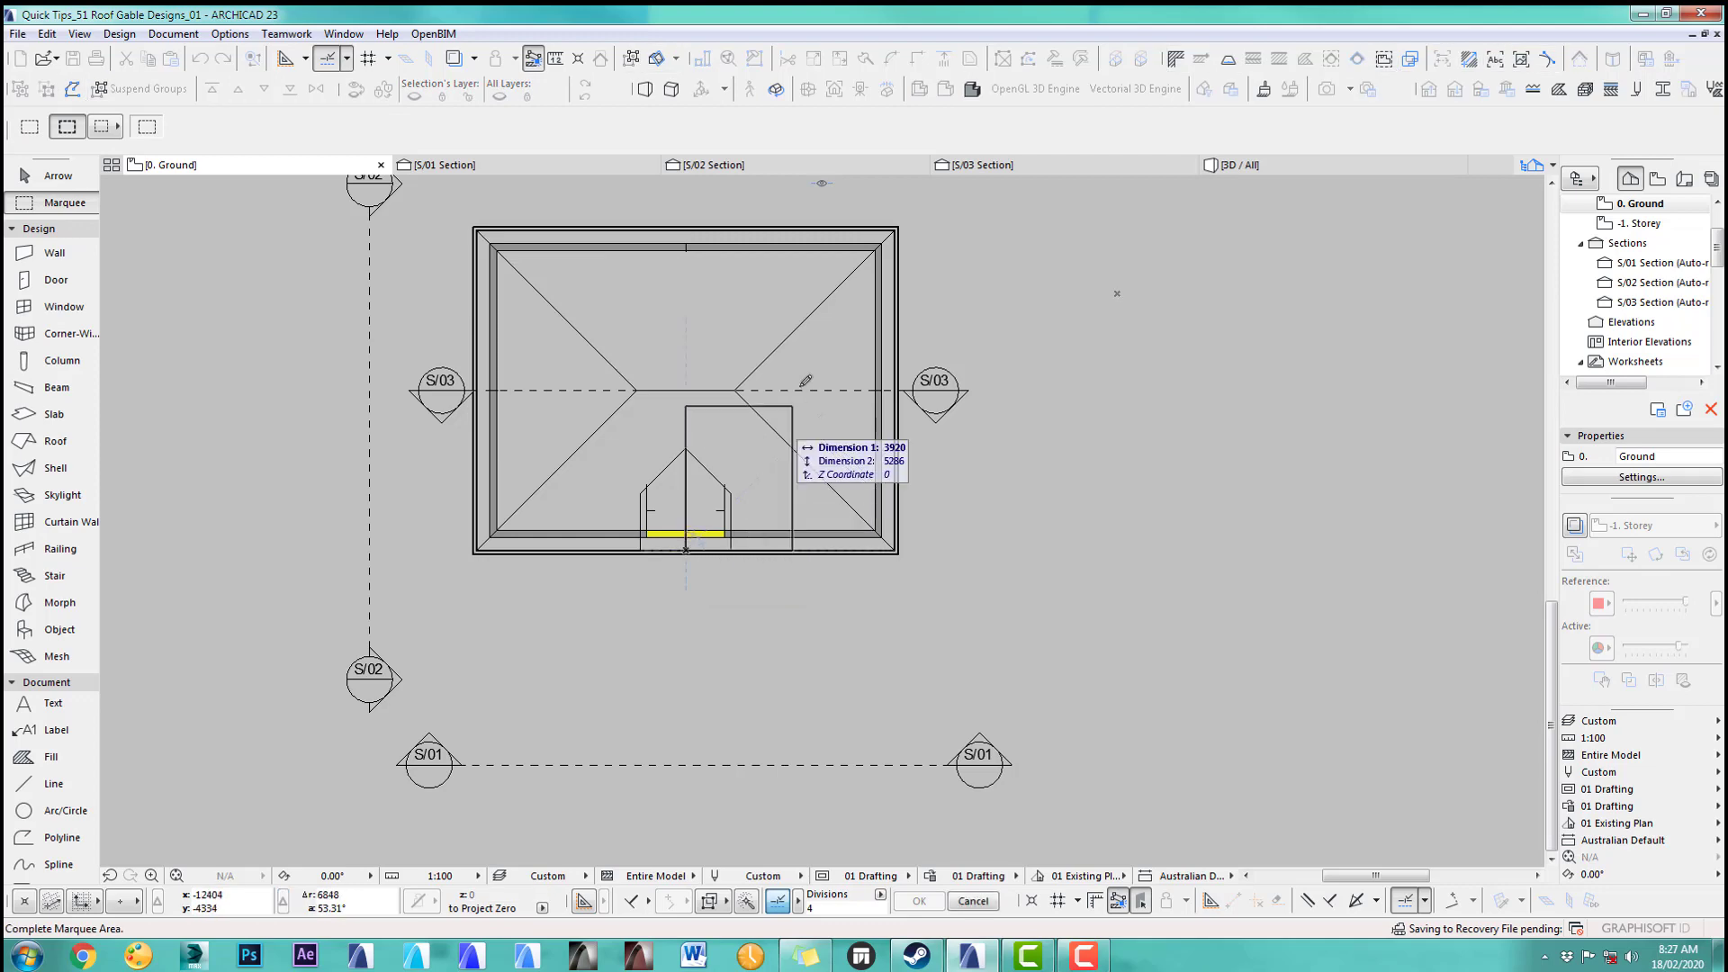
left_click(808, 368)
key("F5")
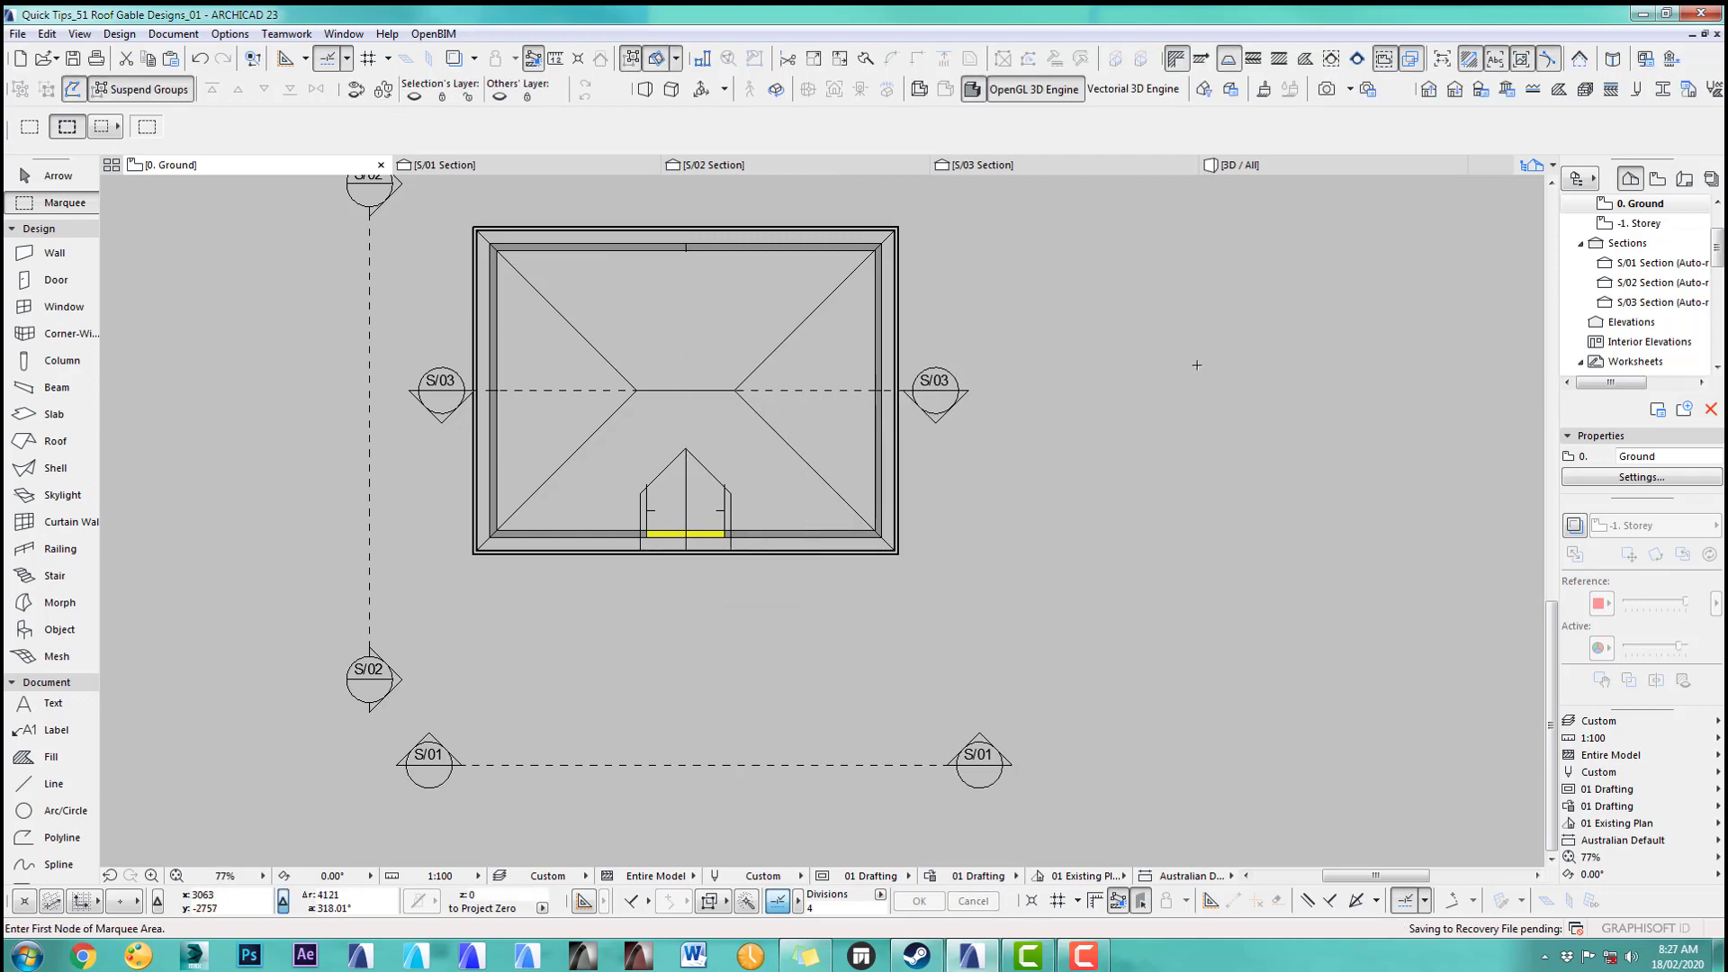
left_click_drag(761, 510, 1440, 446)
middle_click_drag(1185, 493, 919, 642)
scroll(919, 643, "up", 2)
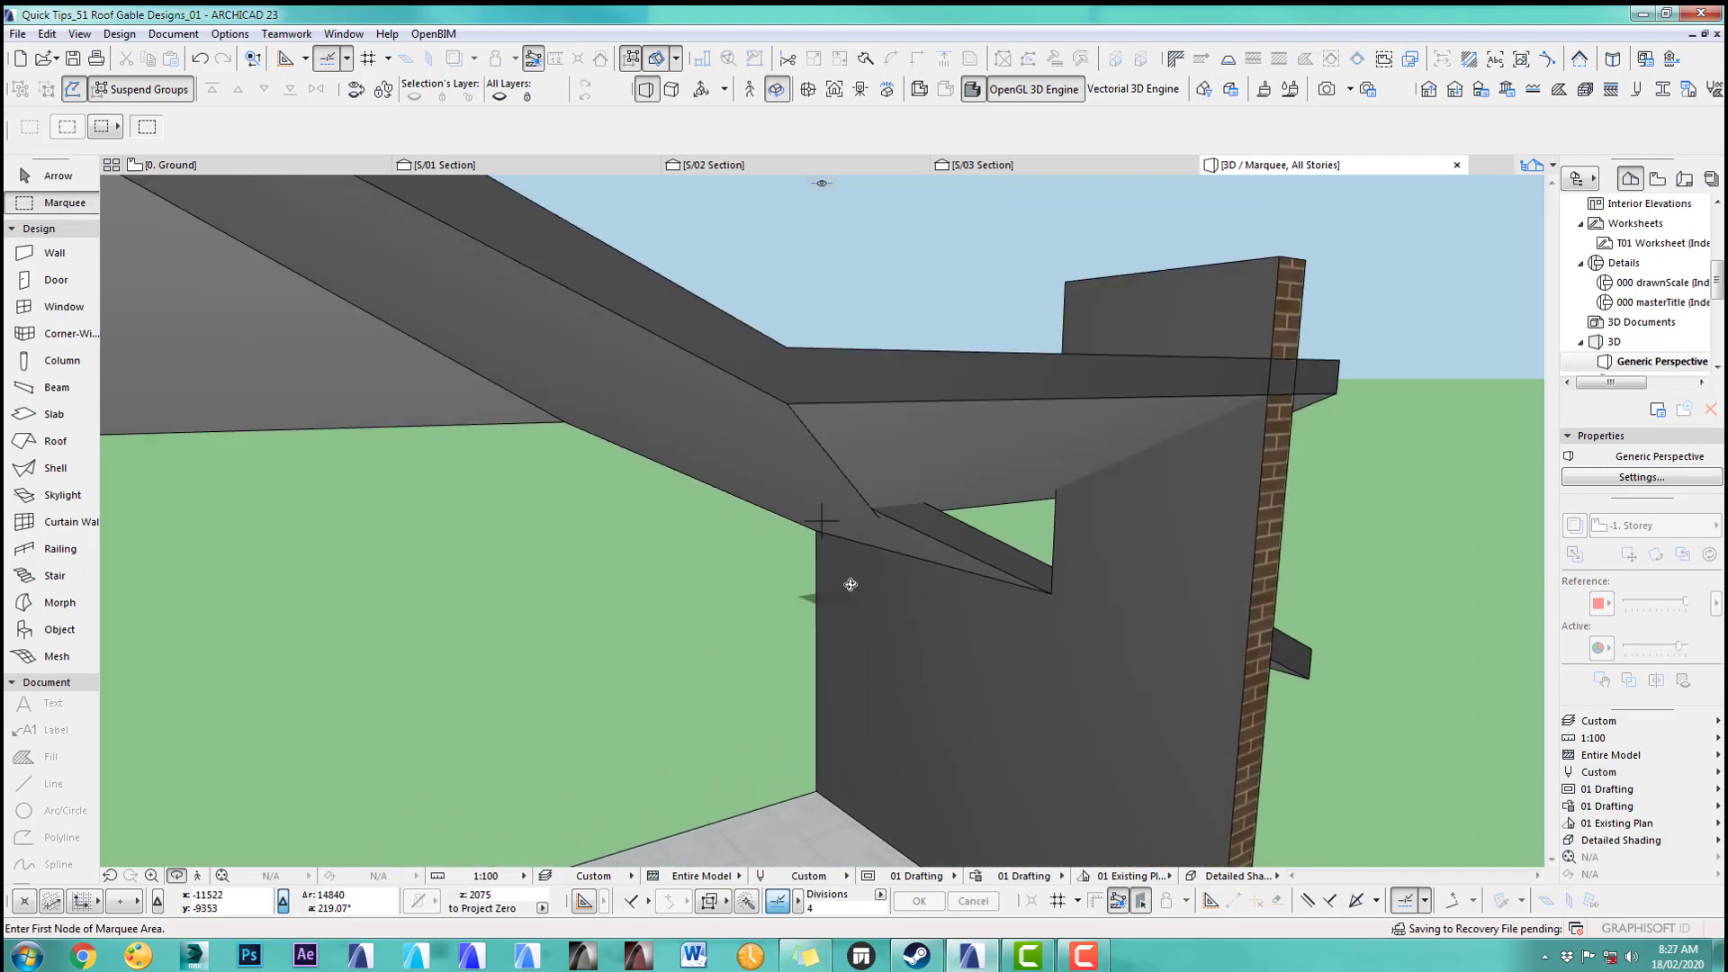
left_click_drag(850, 584, 872, 431)
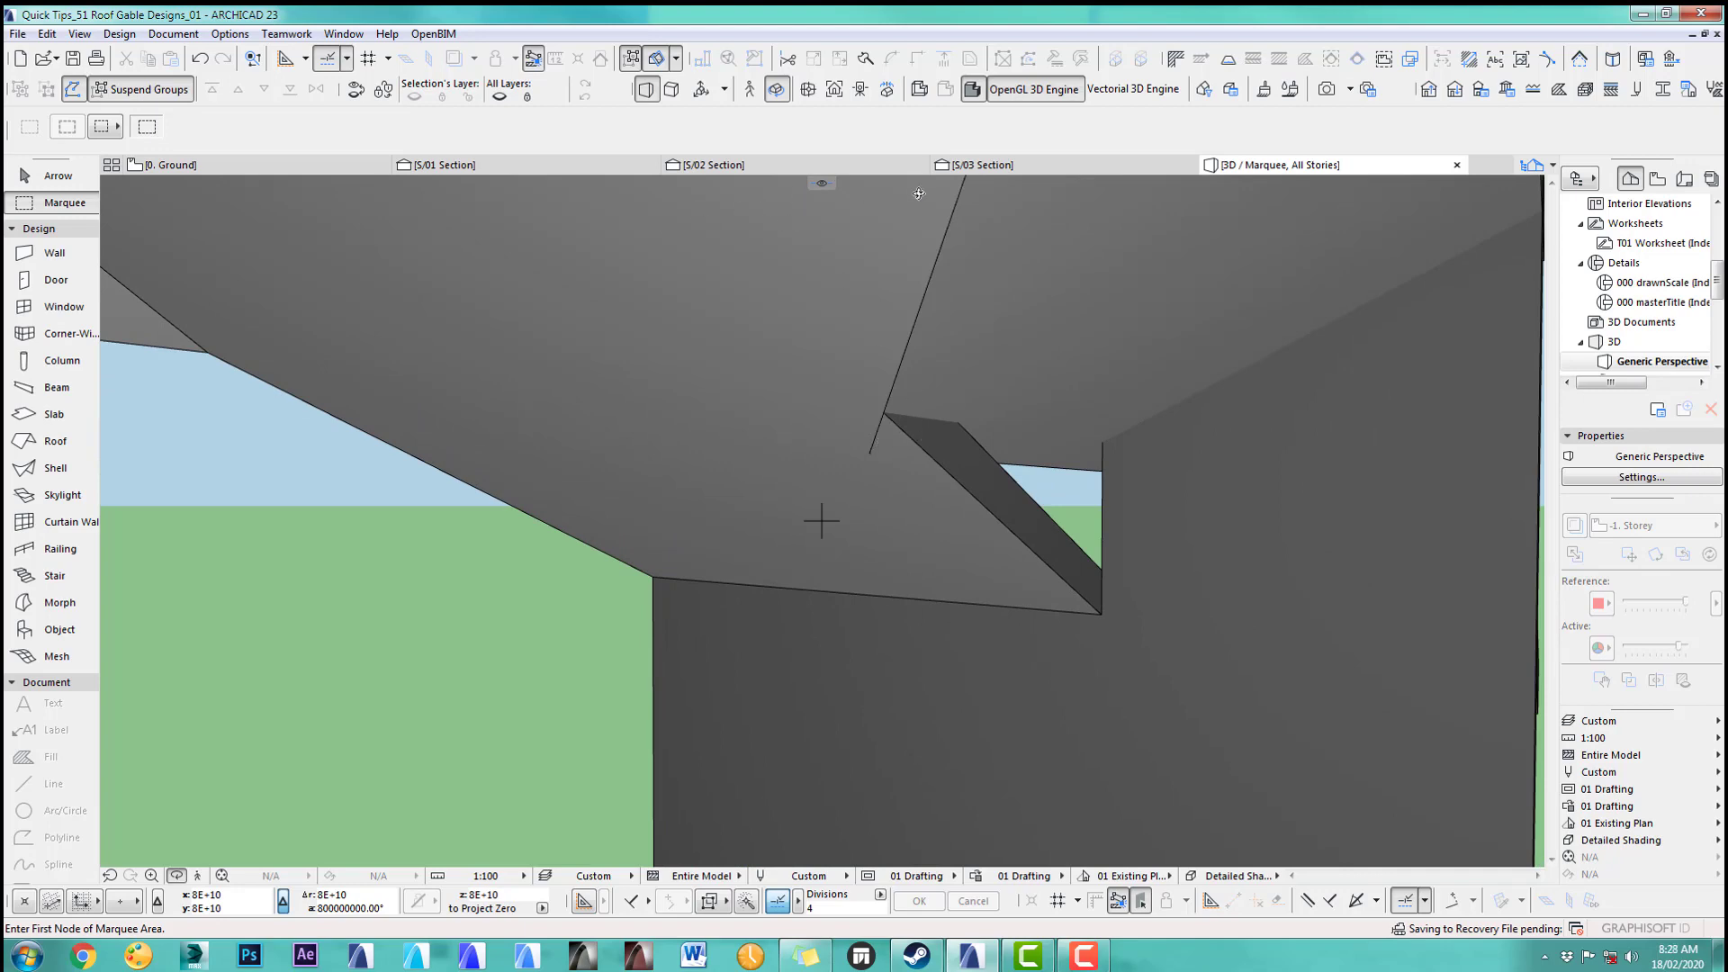
Step: Examine the small gable's outline and eaves ends in section S/03
left_click(991, 163)
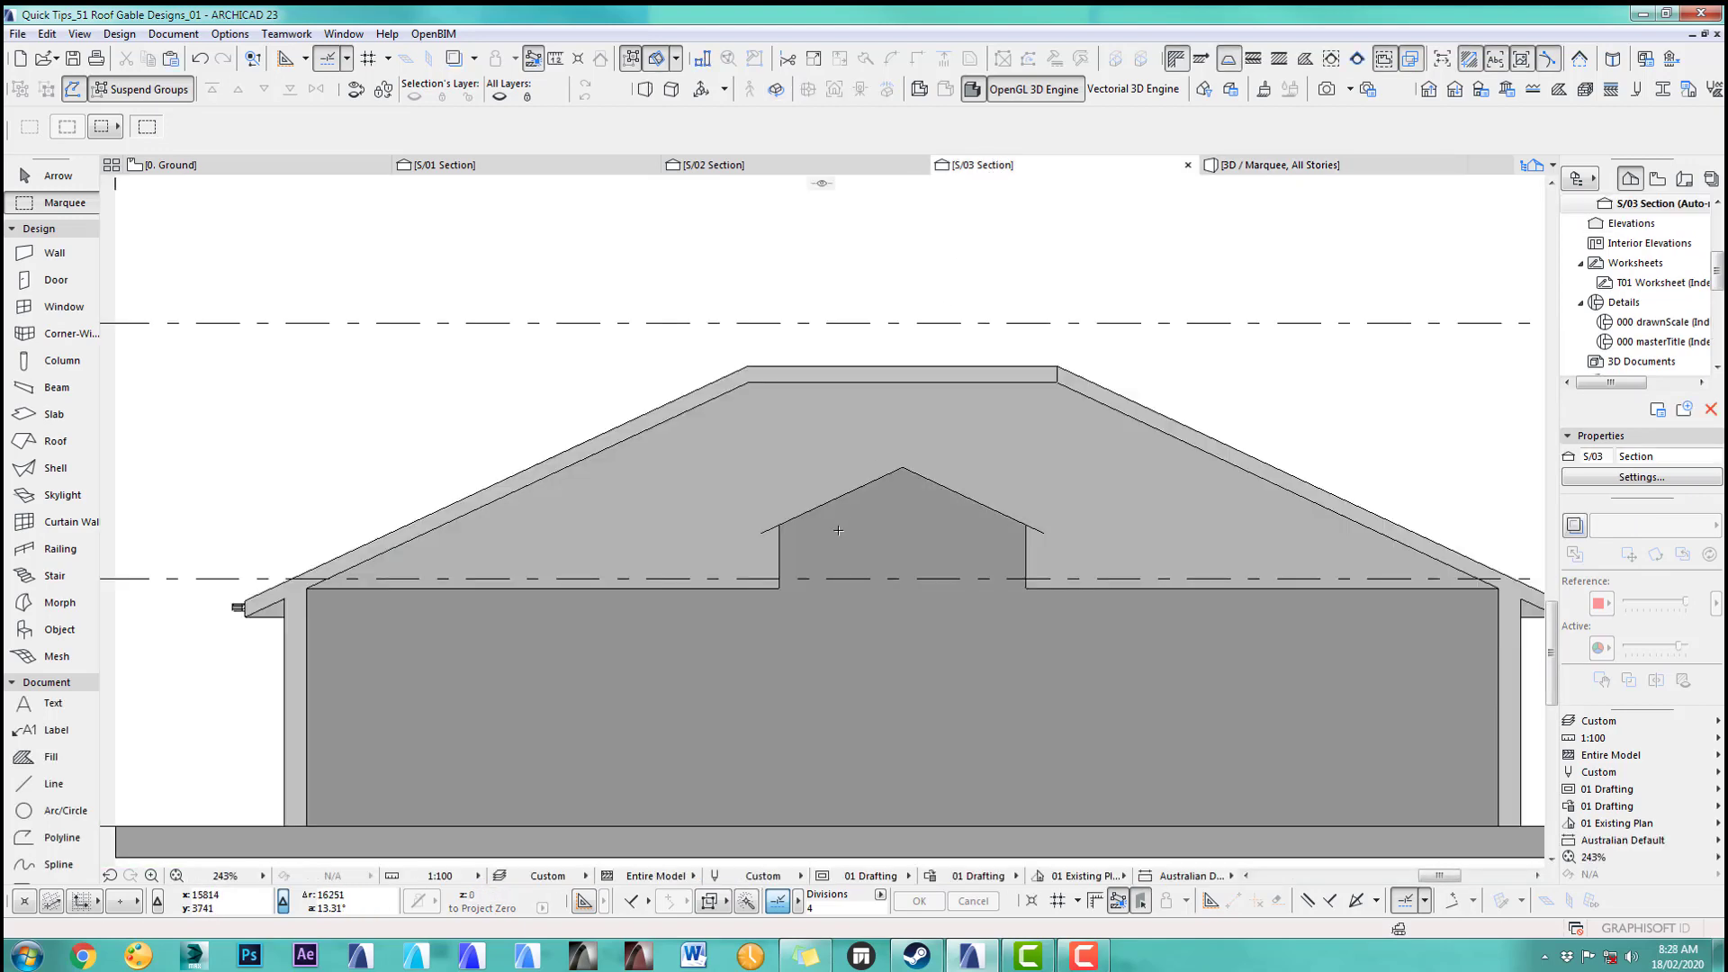
scroll(838, 531, "up", 8)
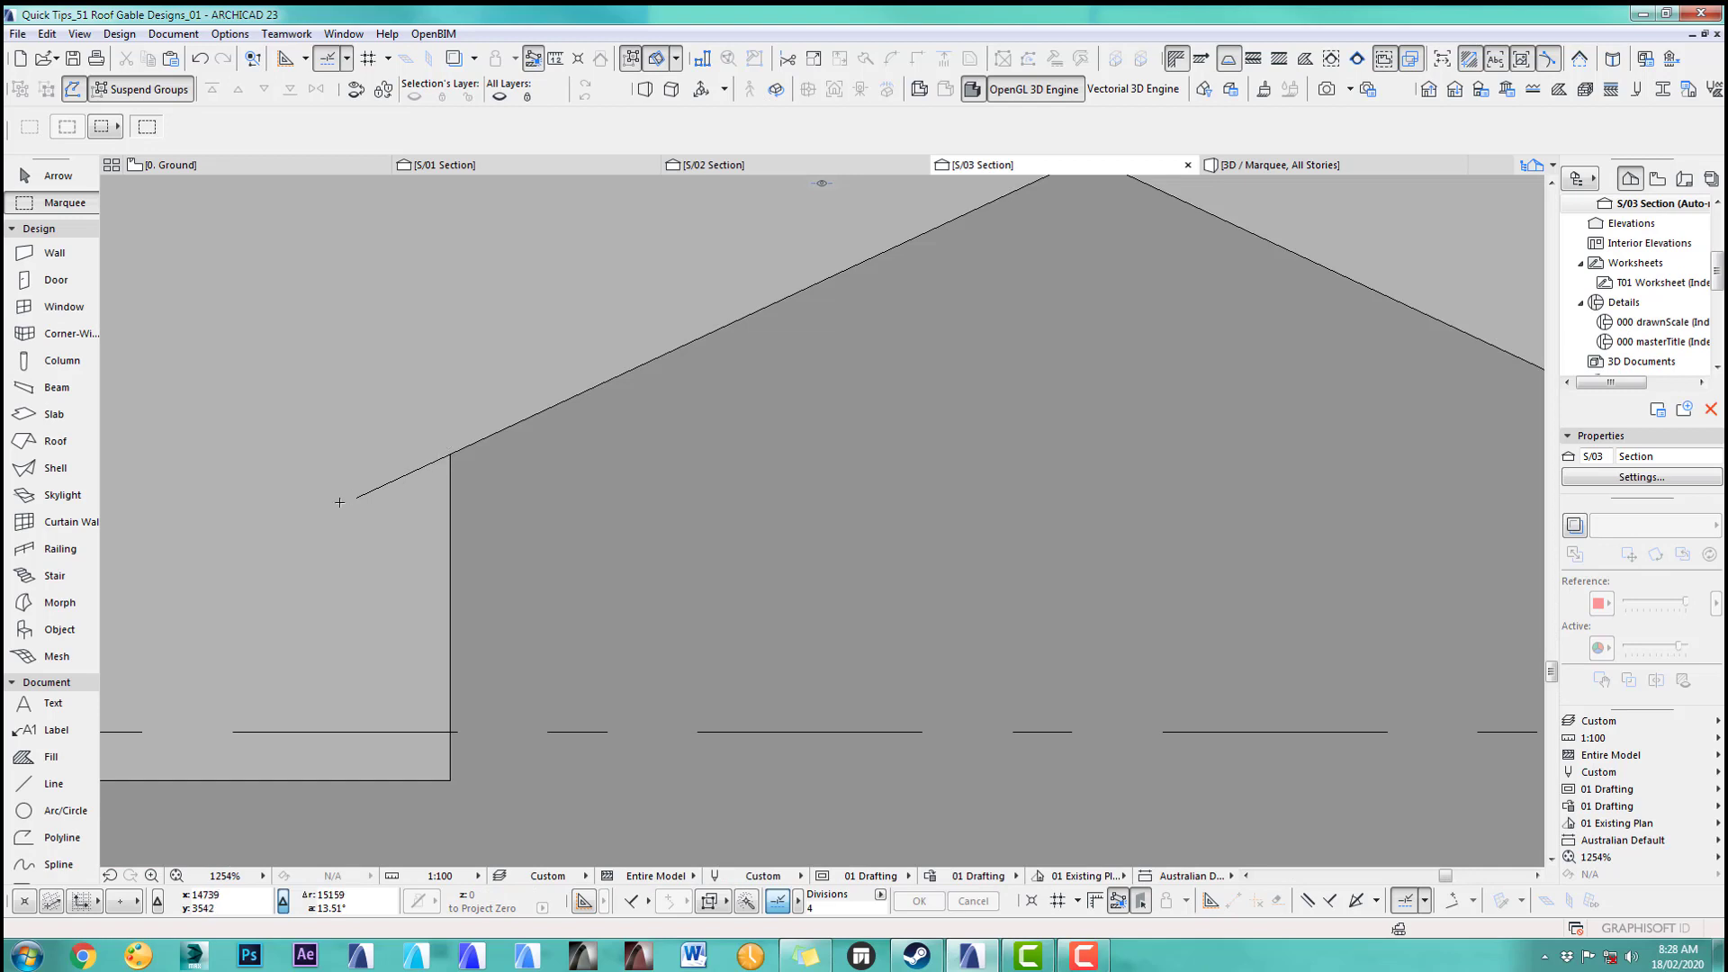
scroll(666, 492, "down", 8)
scroll(715, 511, "up", 4)
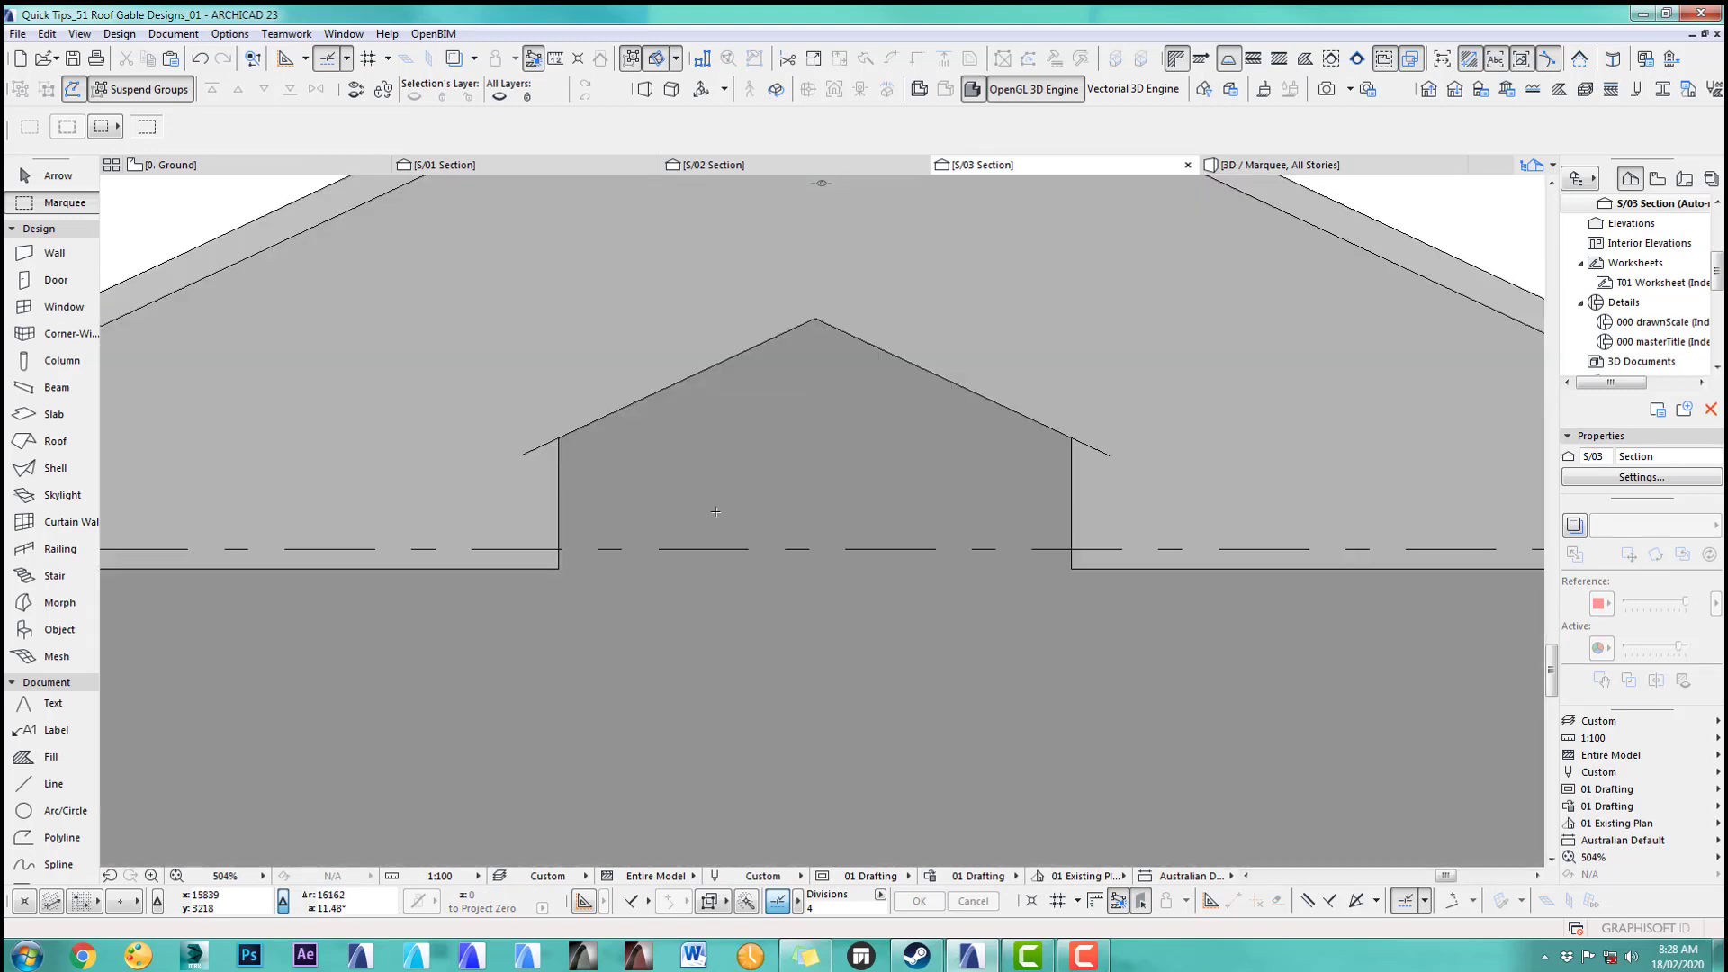
Step: Show the whole model in 3D and inspect the gable's junction with the hip roof from inside in wireframe and shaded modes
key("ctrl+F5")
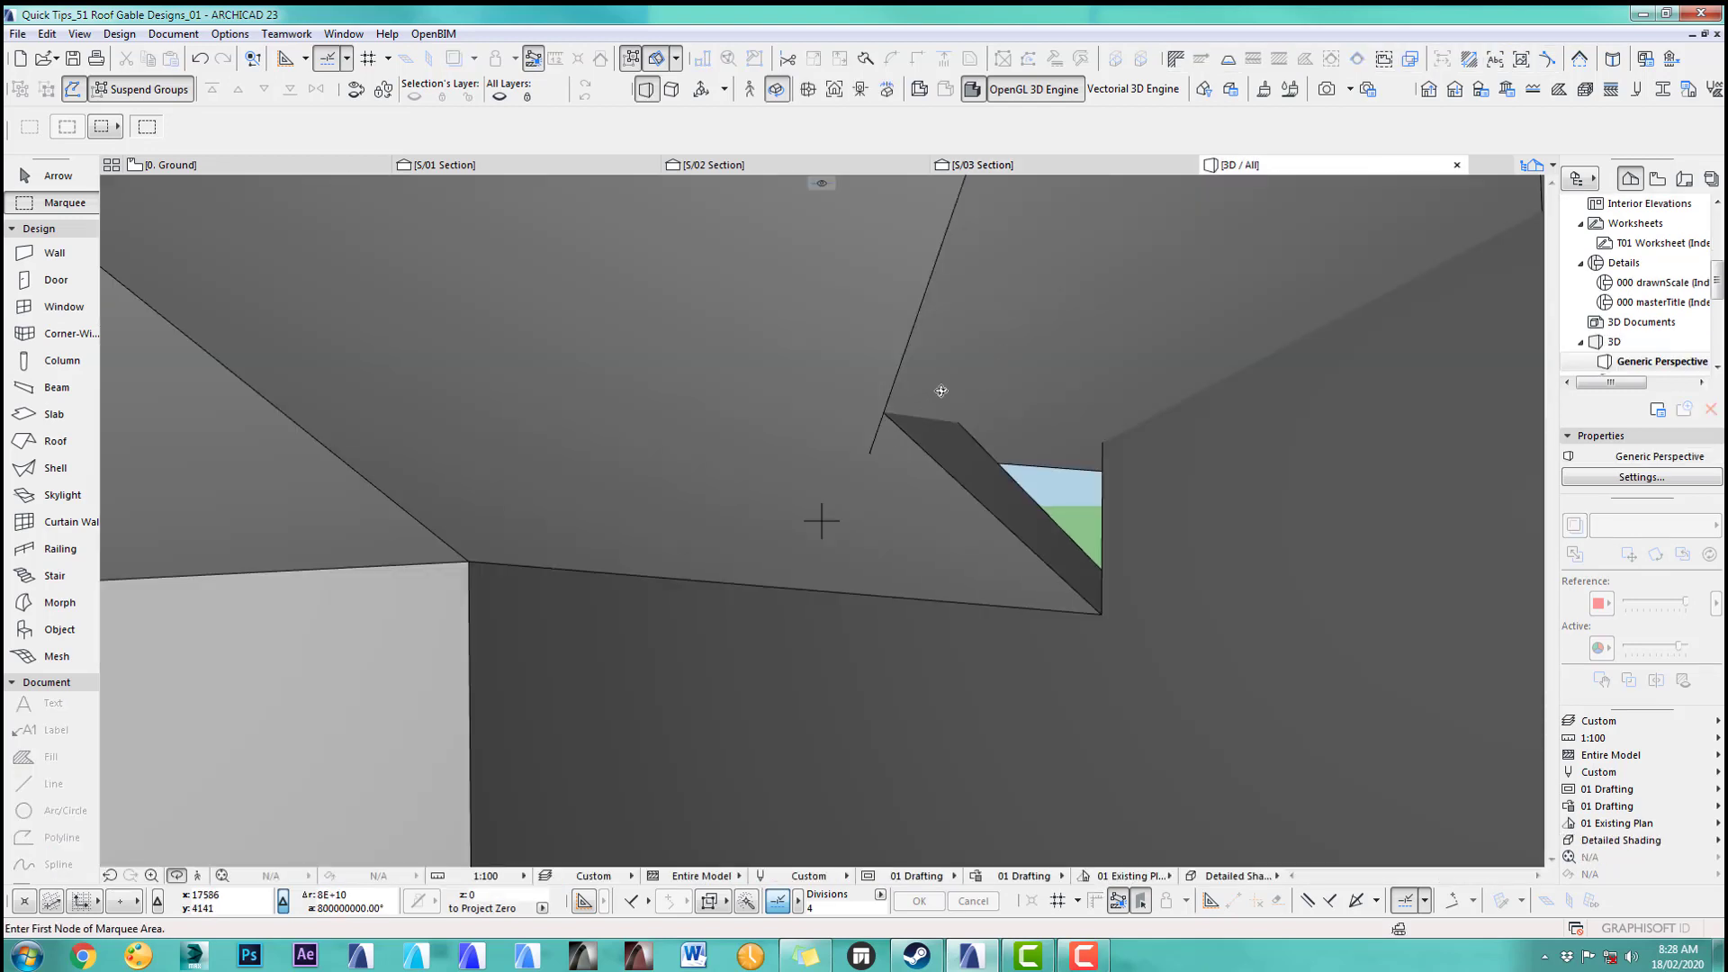
left_click(920, 89)
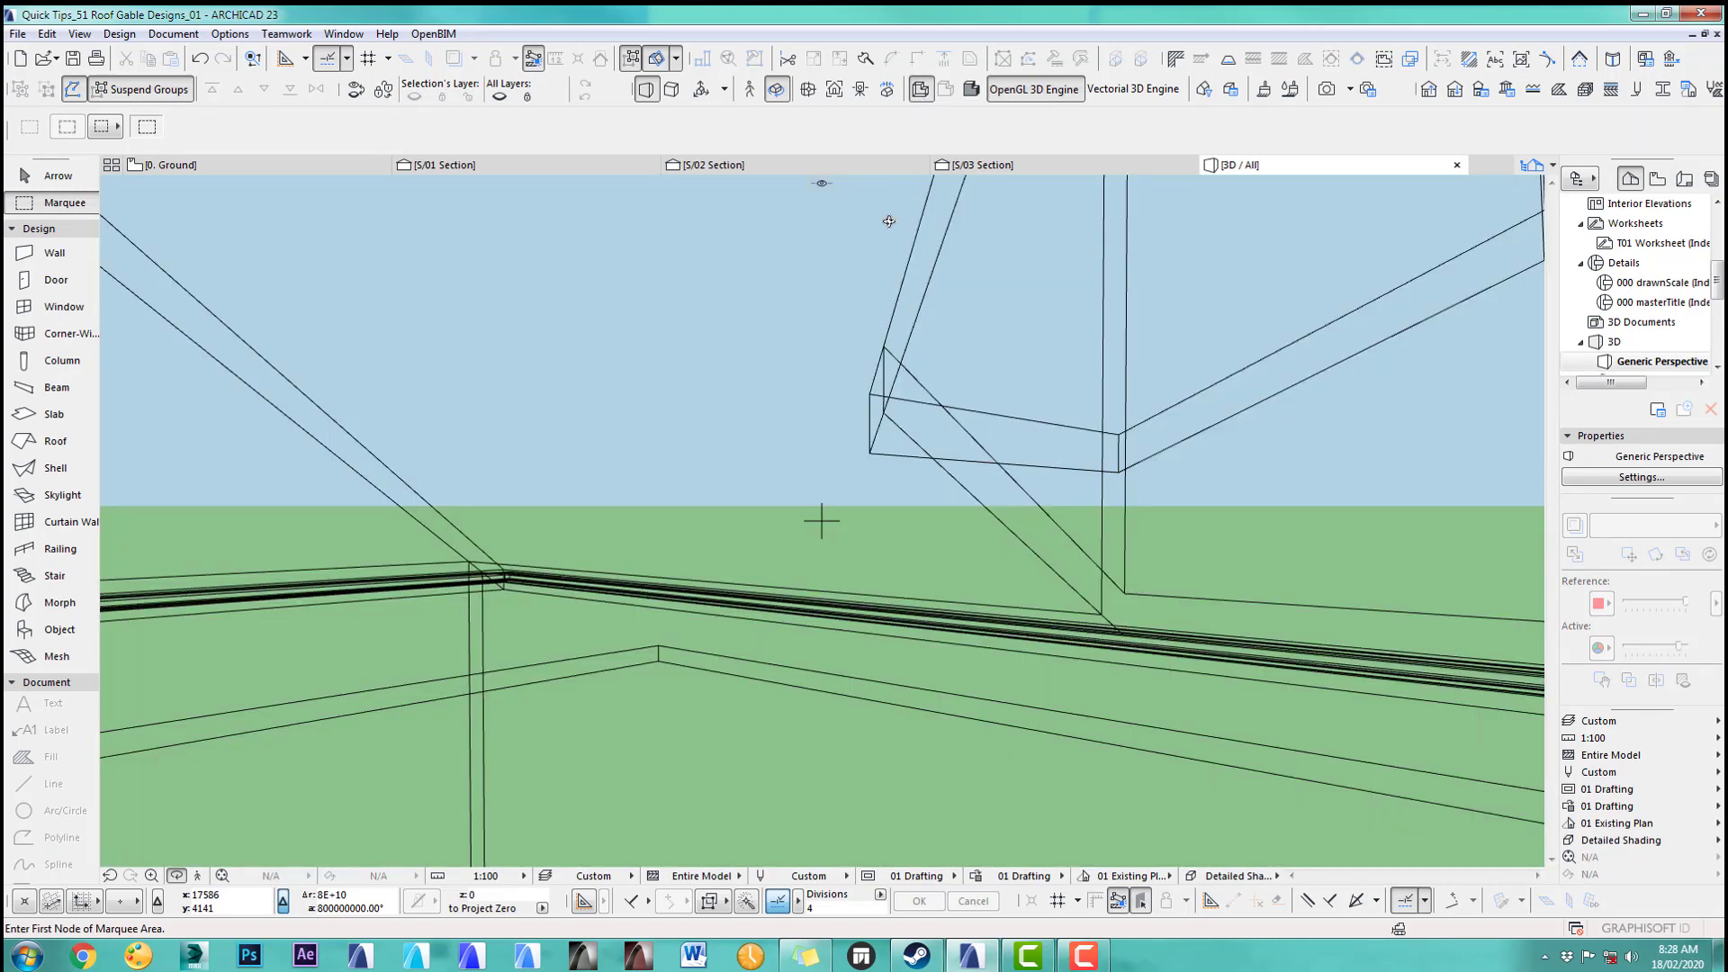
scroll(897, 462, "up", 2)
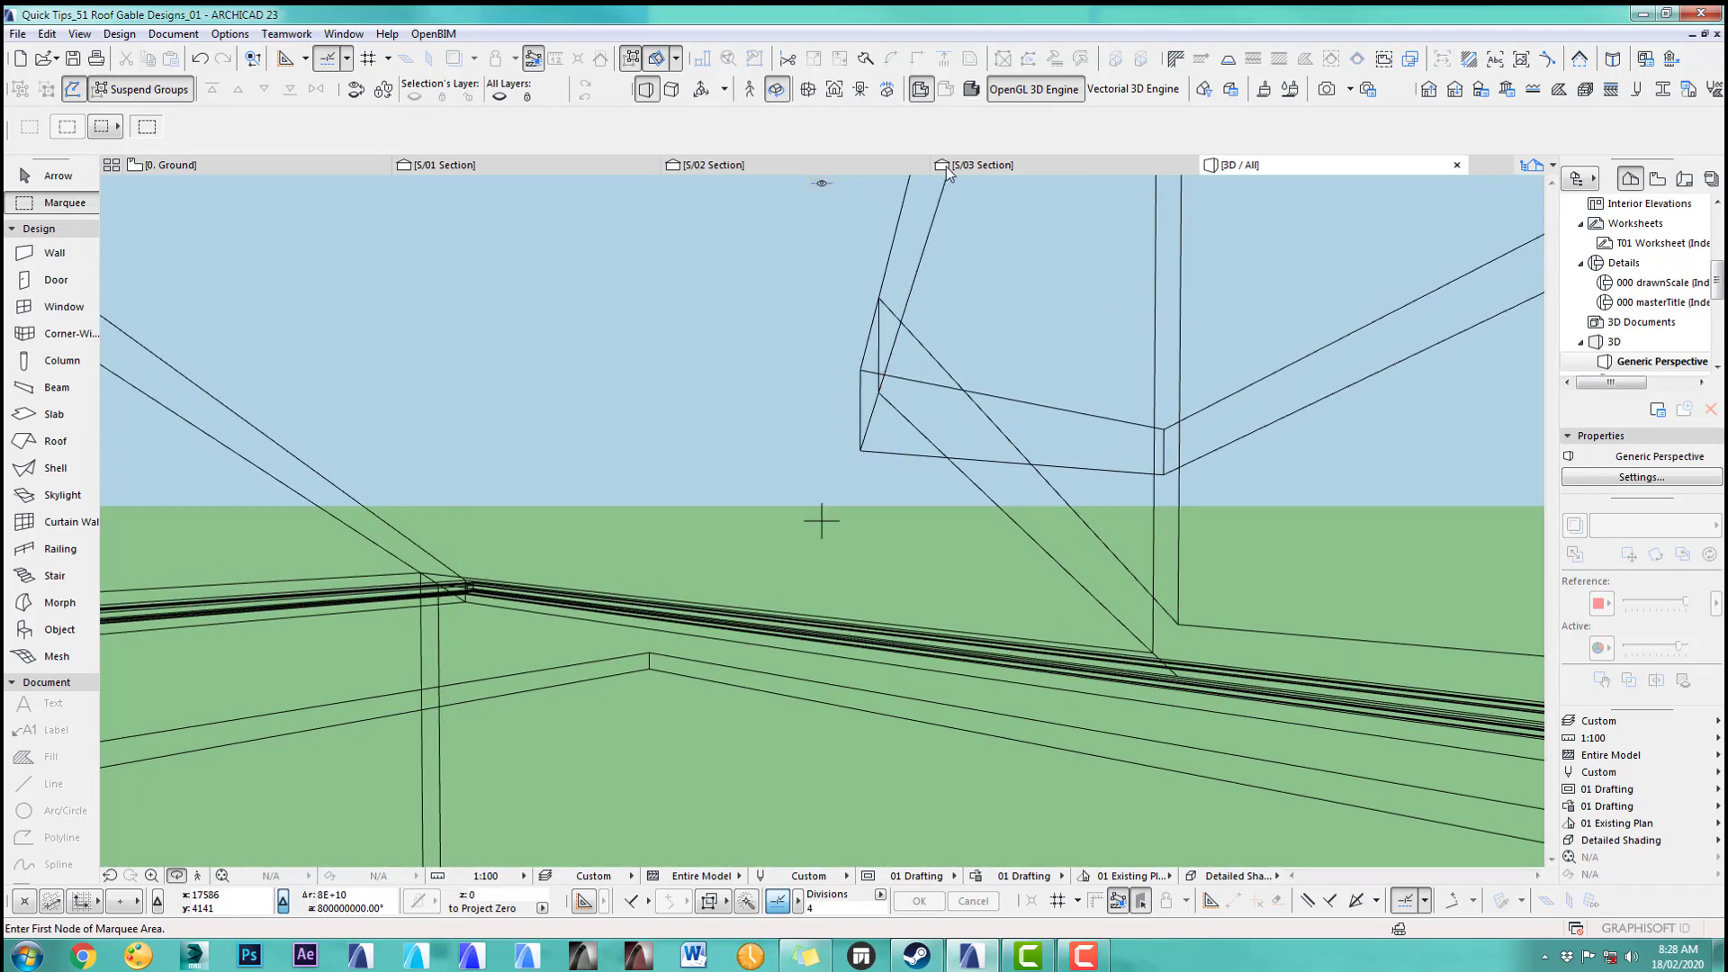
left_click(976, 91)
scroll(972, 418, "down", 6)
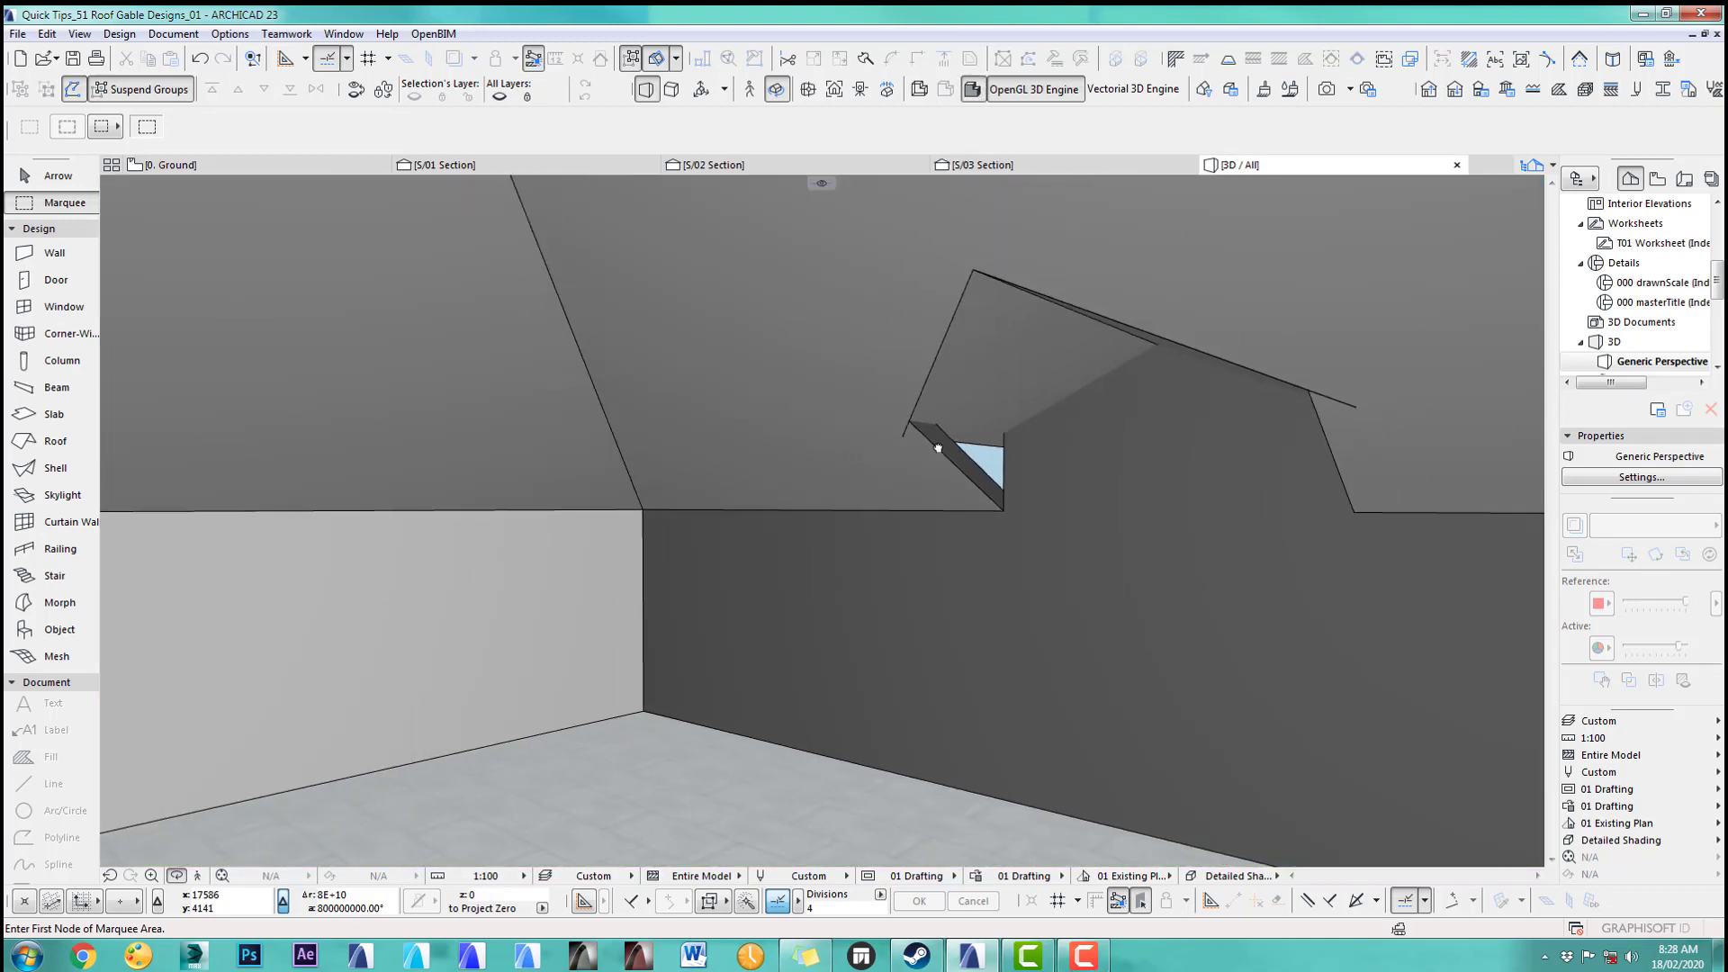
middle_click_drag(937, 449, 929, 449)
Step: Subtract the front hip roof plane from both small gable roof planes with Solid Element Operations
left_click(52, 176)
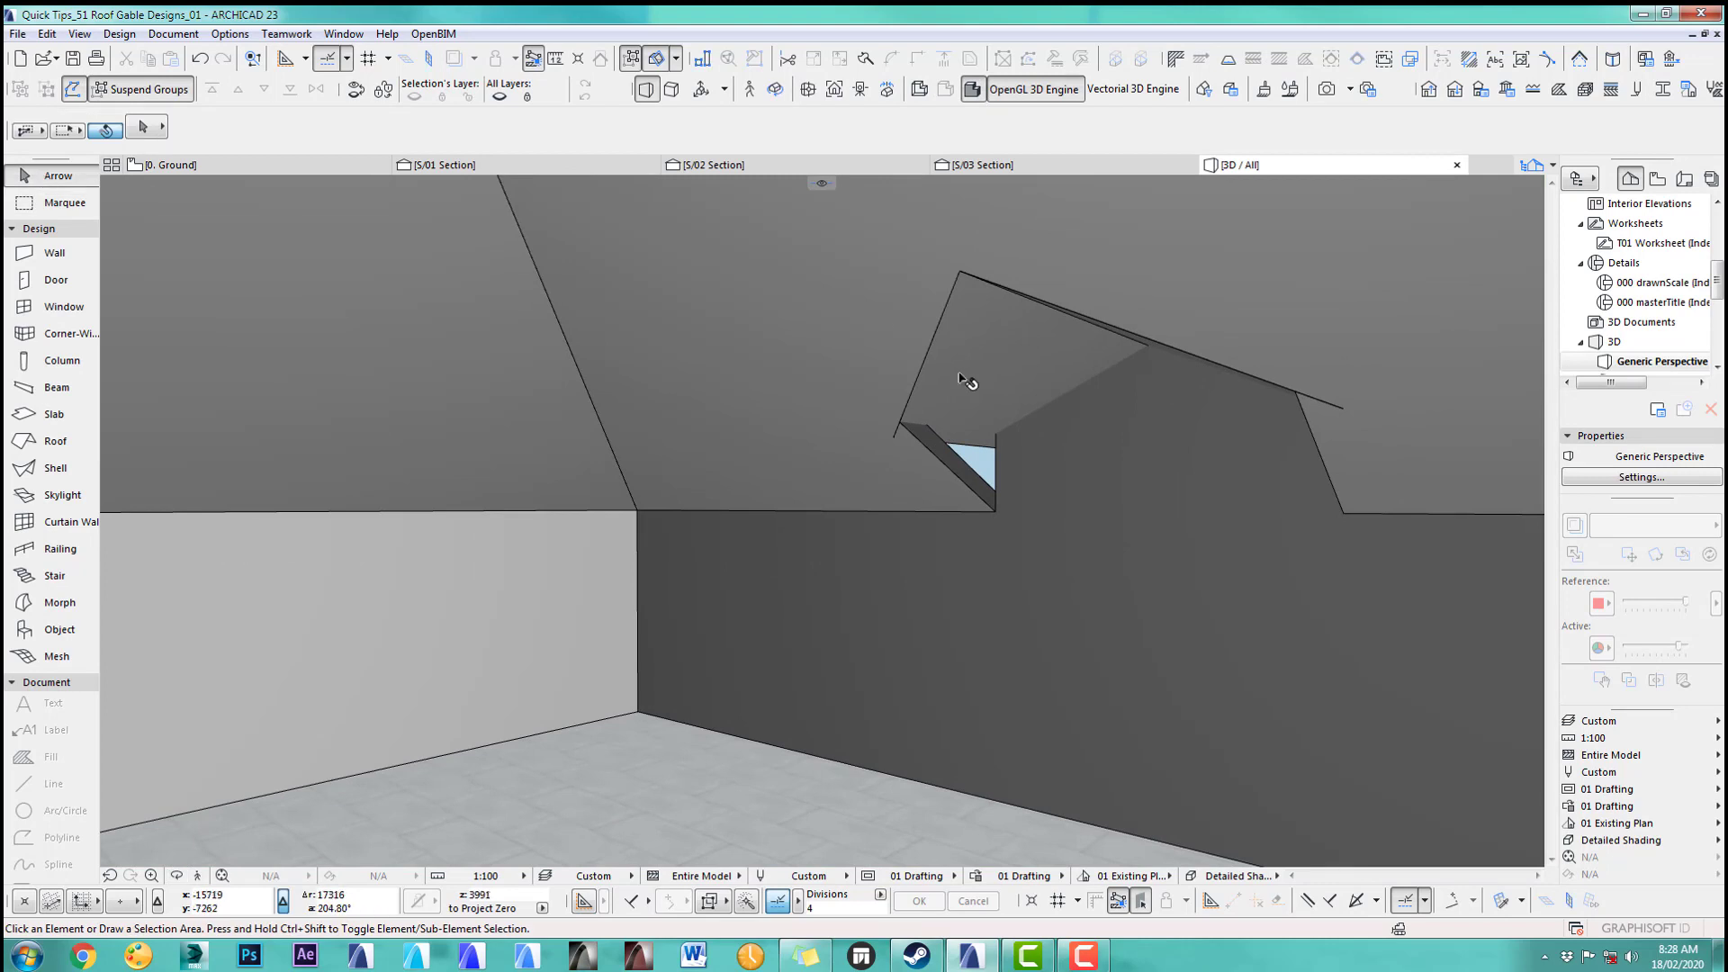
left_click(969, 366)
middle_click_drag(1188, 432, 1402, 356)
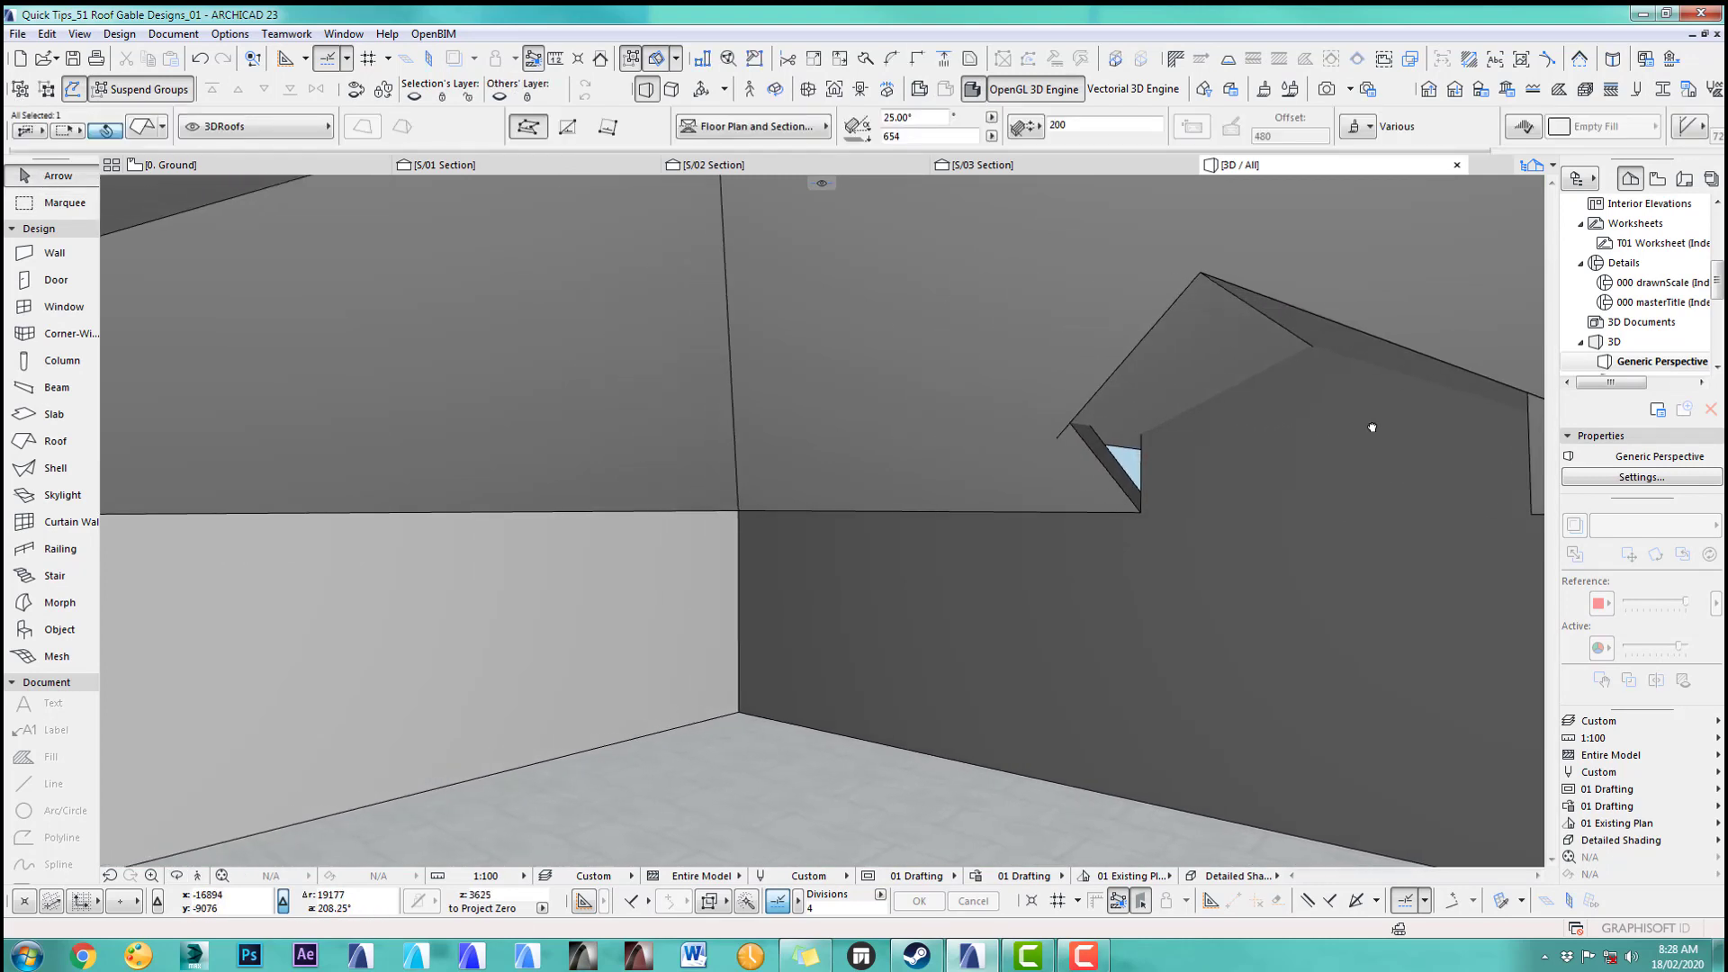
left_click(1401, 352, "shift")
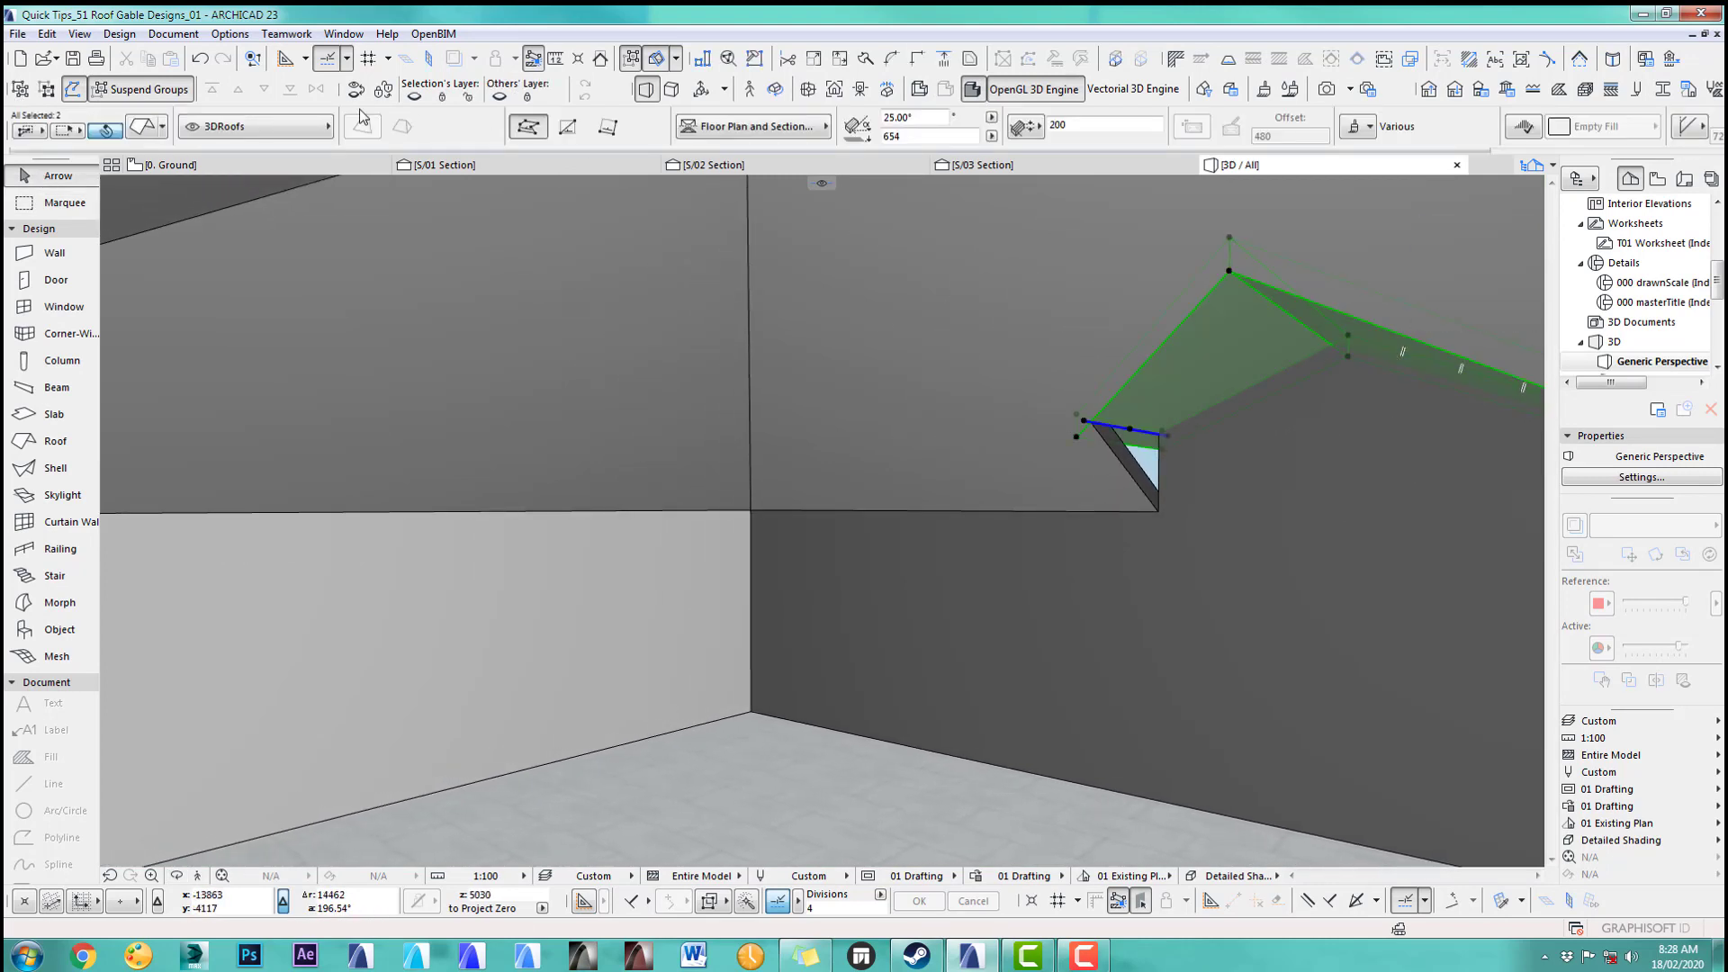
left_click(121, 35)
left_click(207, 247)
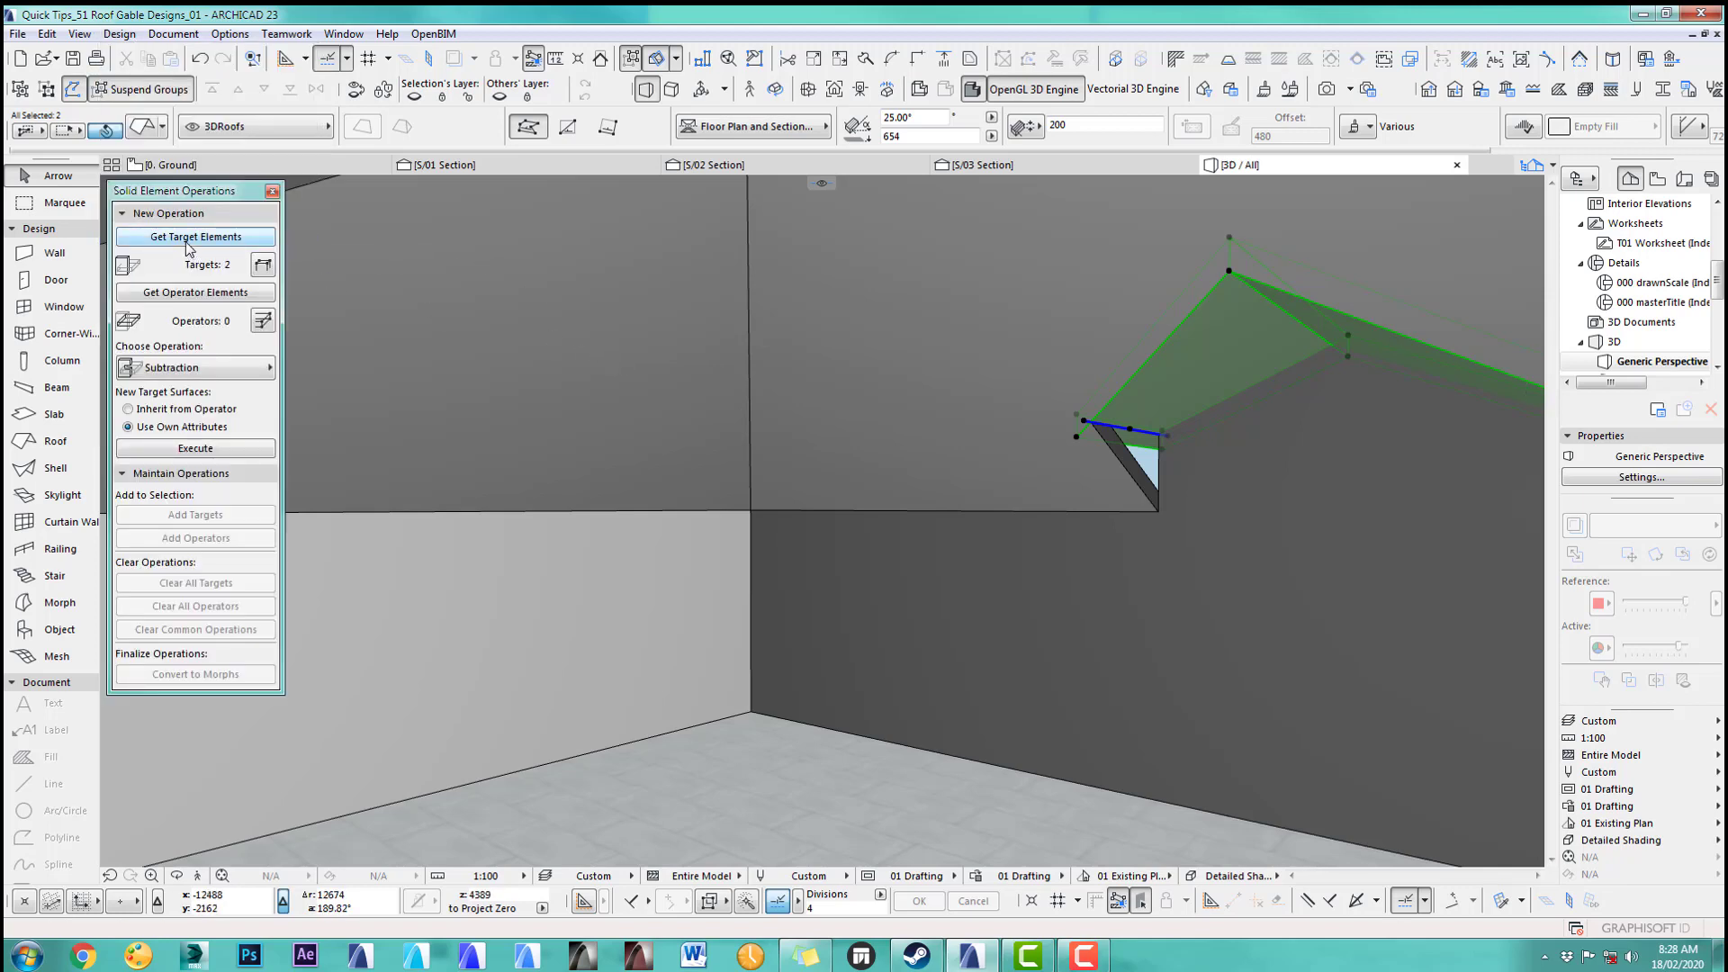
left_click(1025, 453)
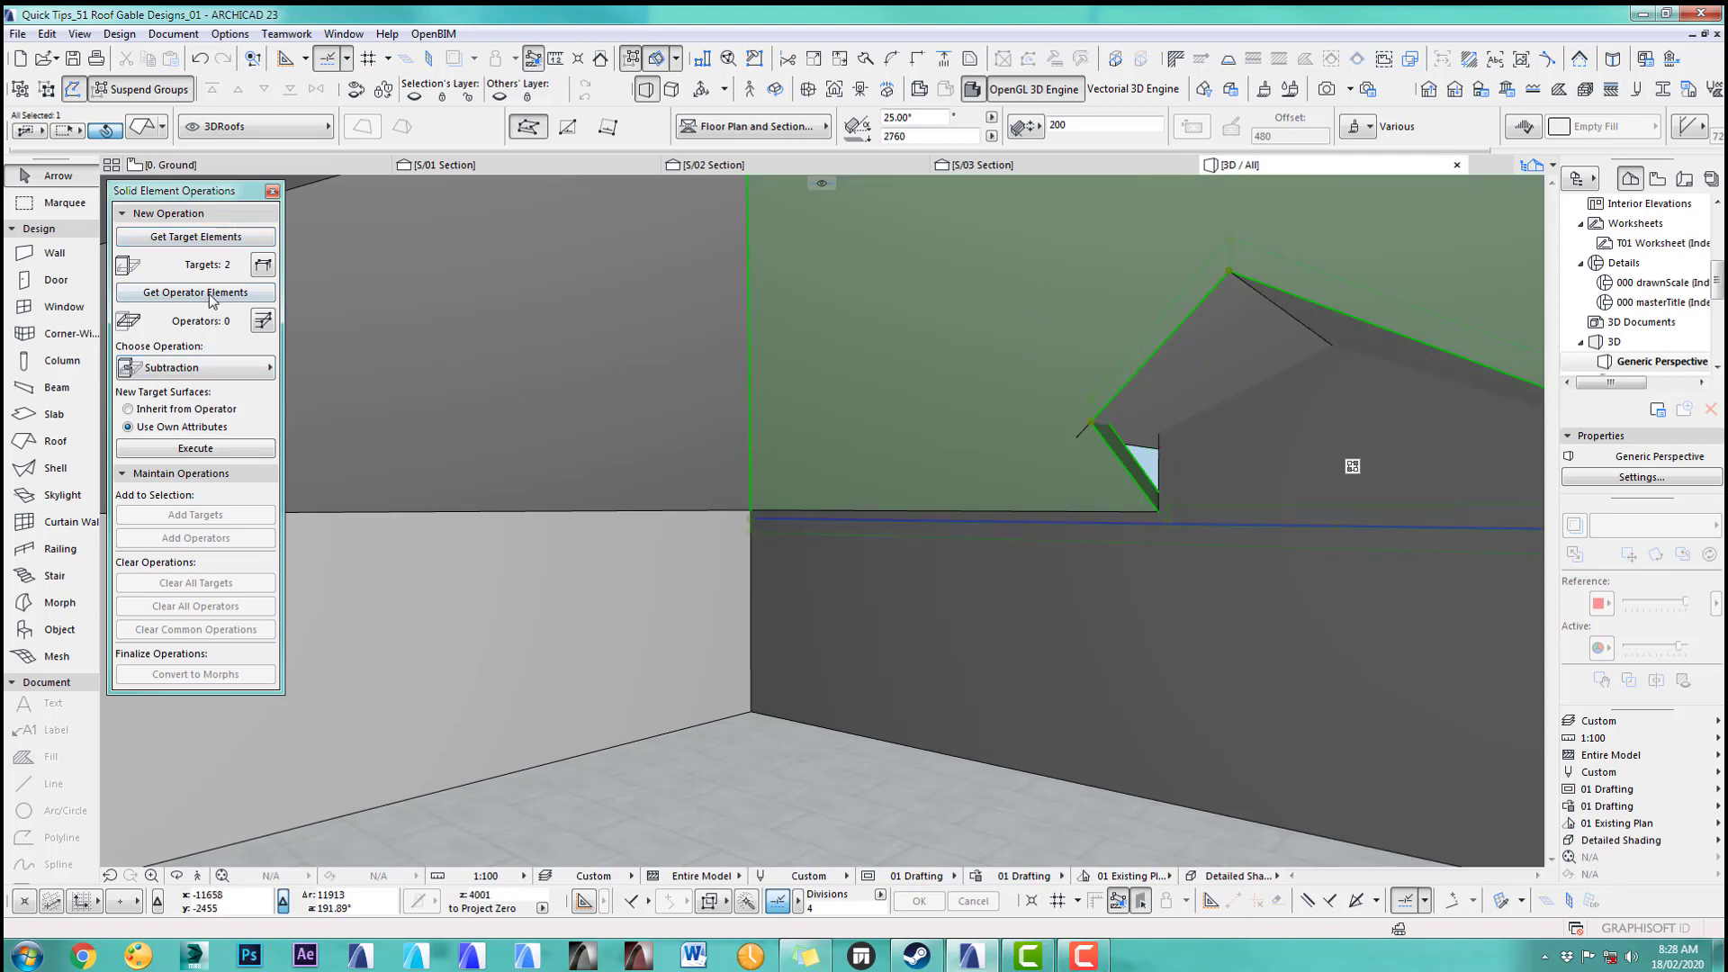
left_click(197, 449)
key("Escape")
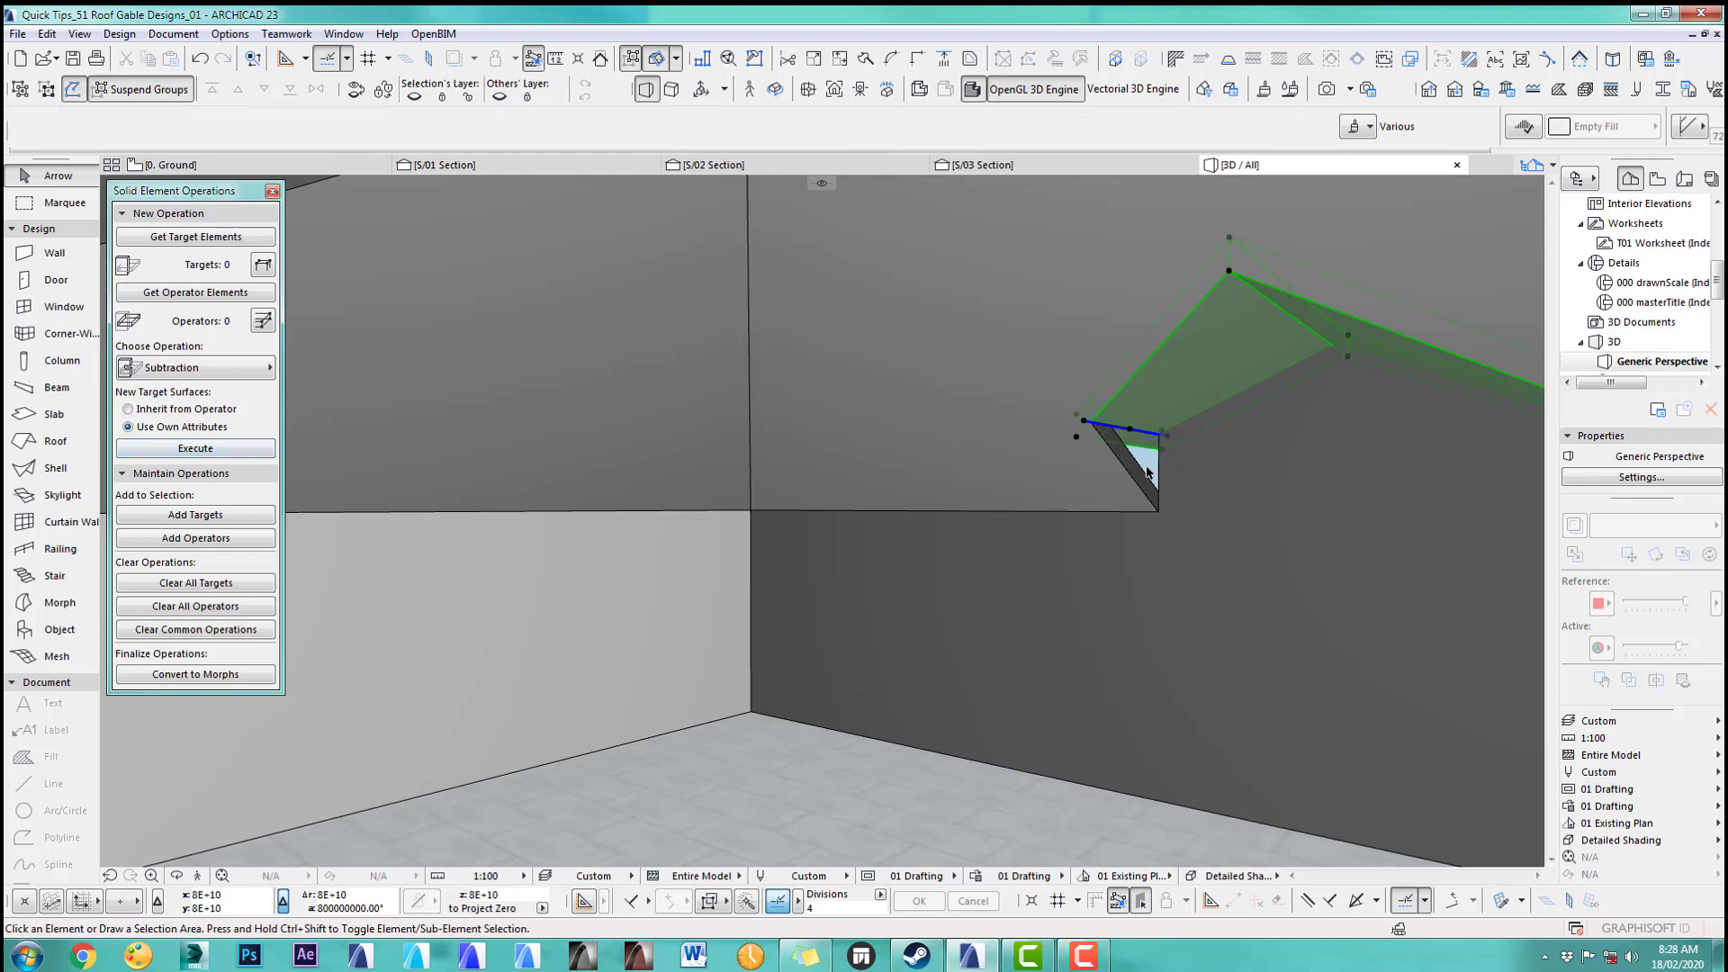
middle_click_drag(1145, 462, 1035, 454, "shift")
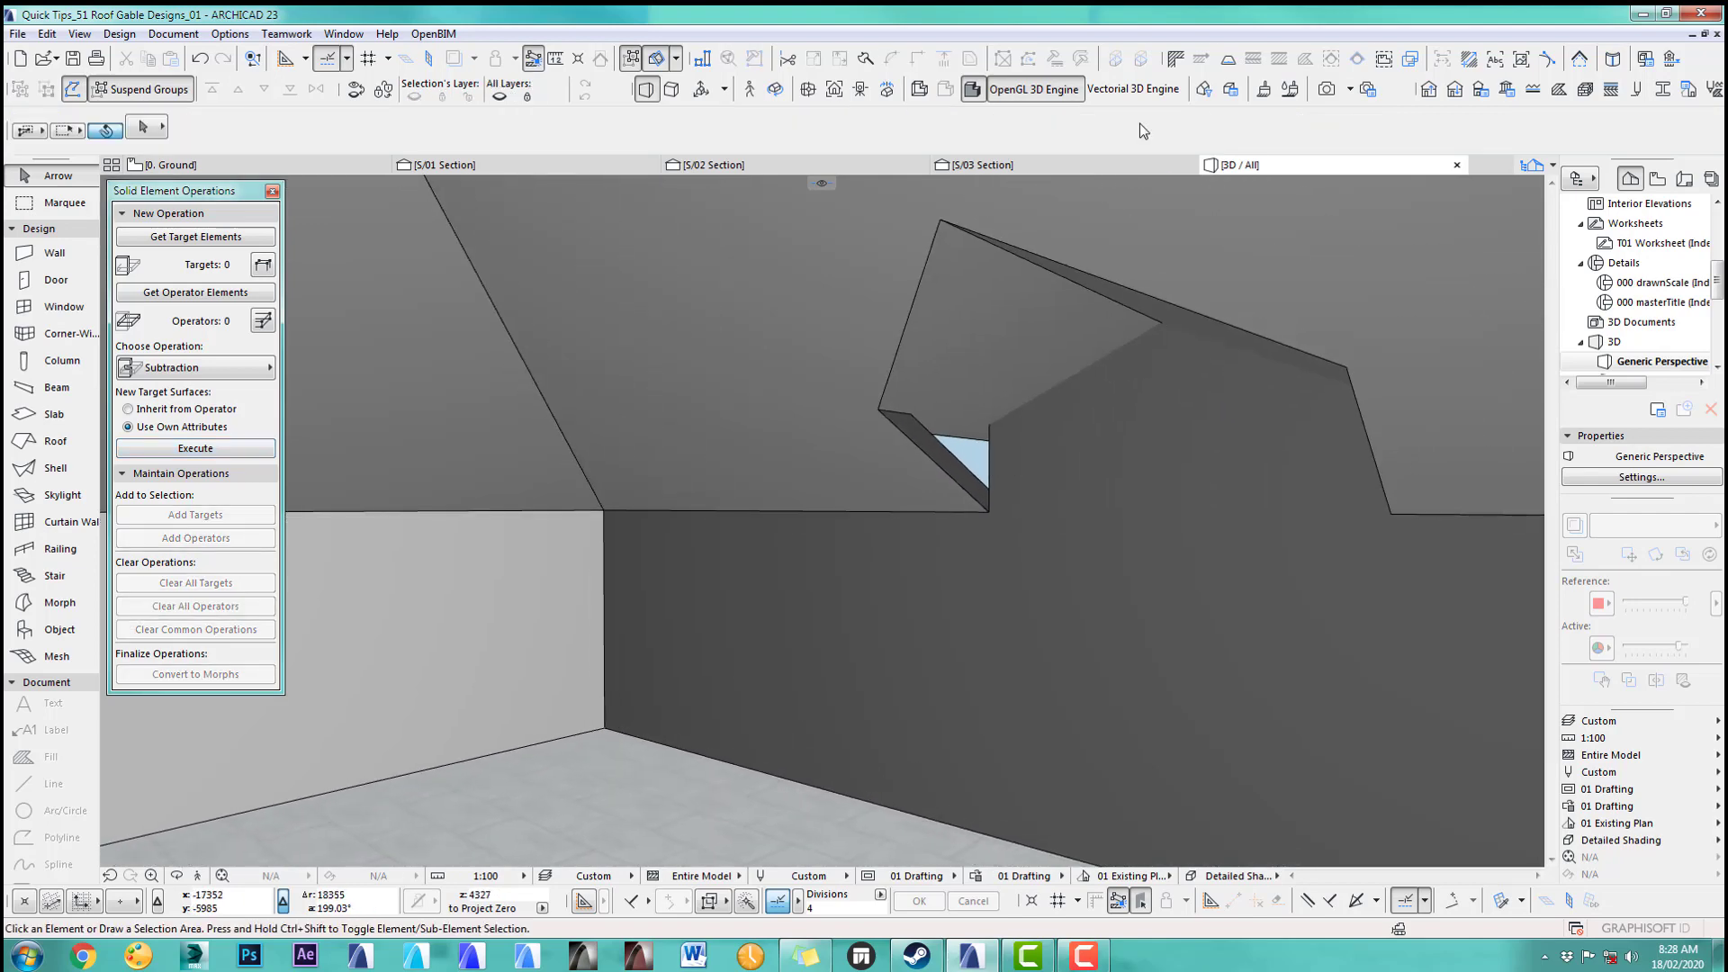
Step: Check the small gable's outline in section S/03, return to the ground floor plan and close Solid Element Operations
left_click(1047, 172)
scroll(1041, 462, "down", 3)
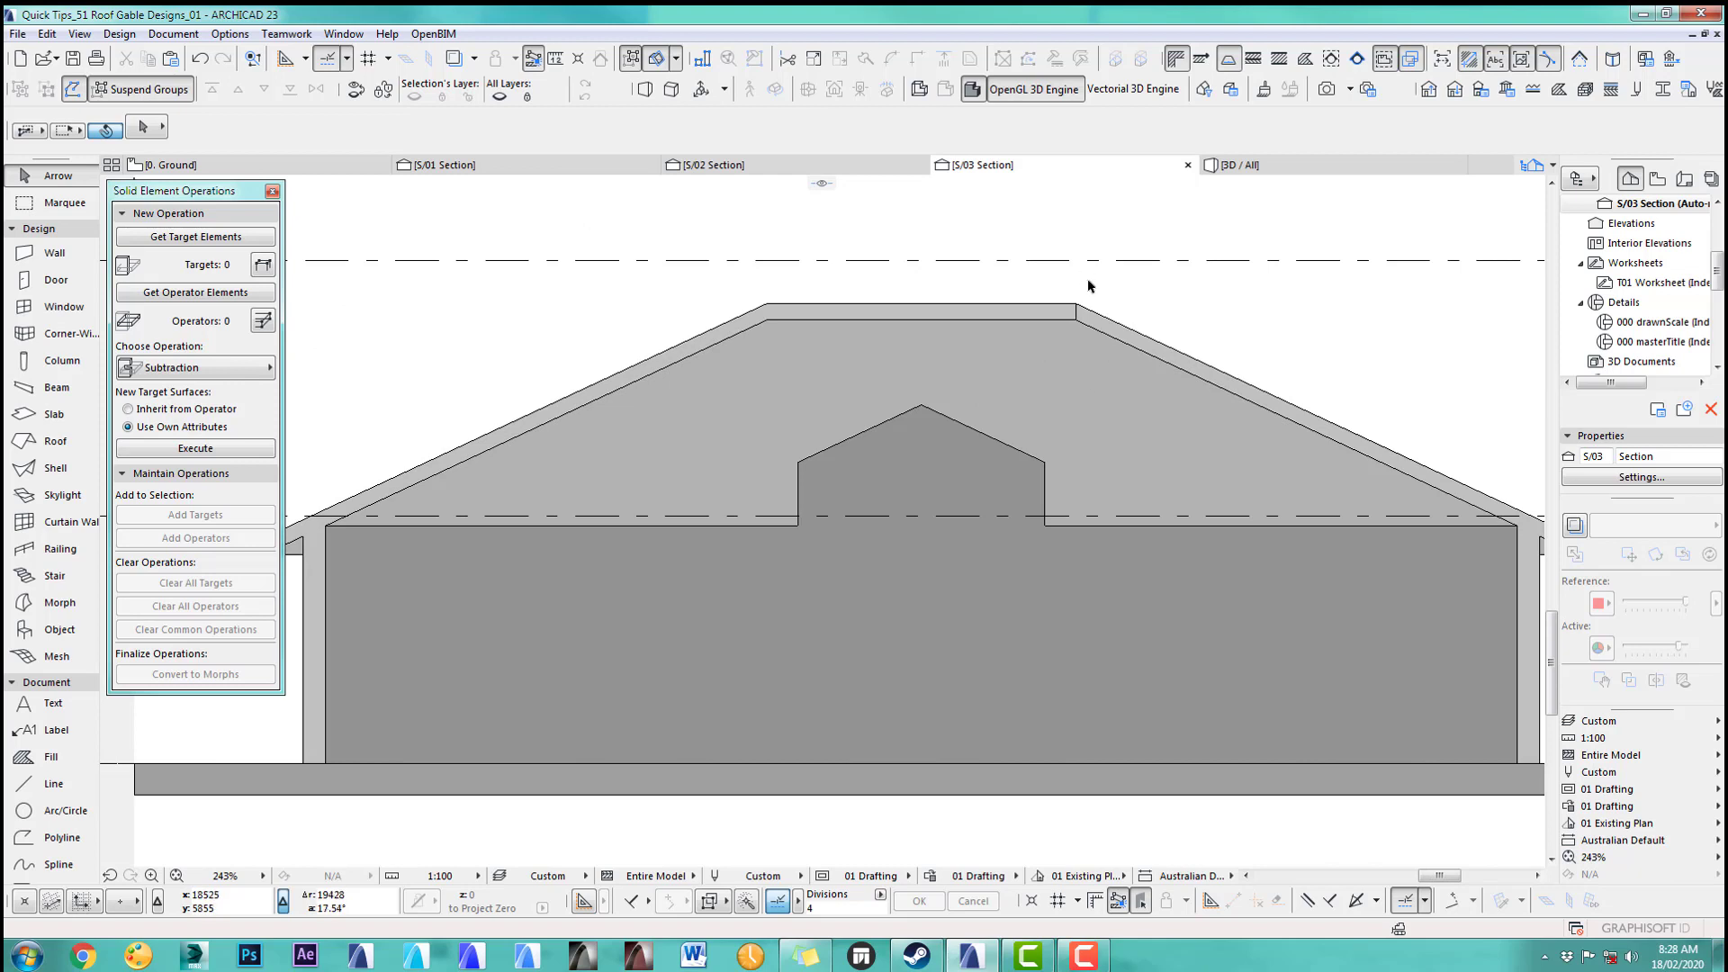
key("F2")
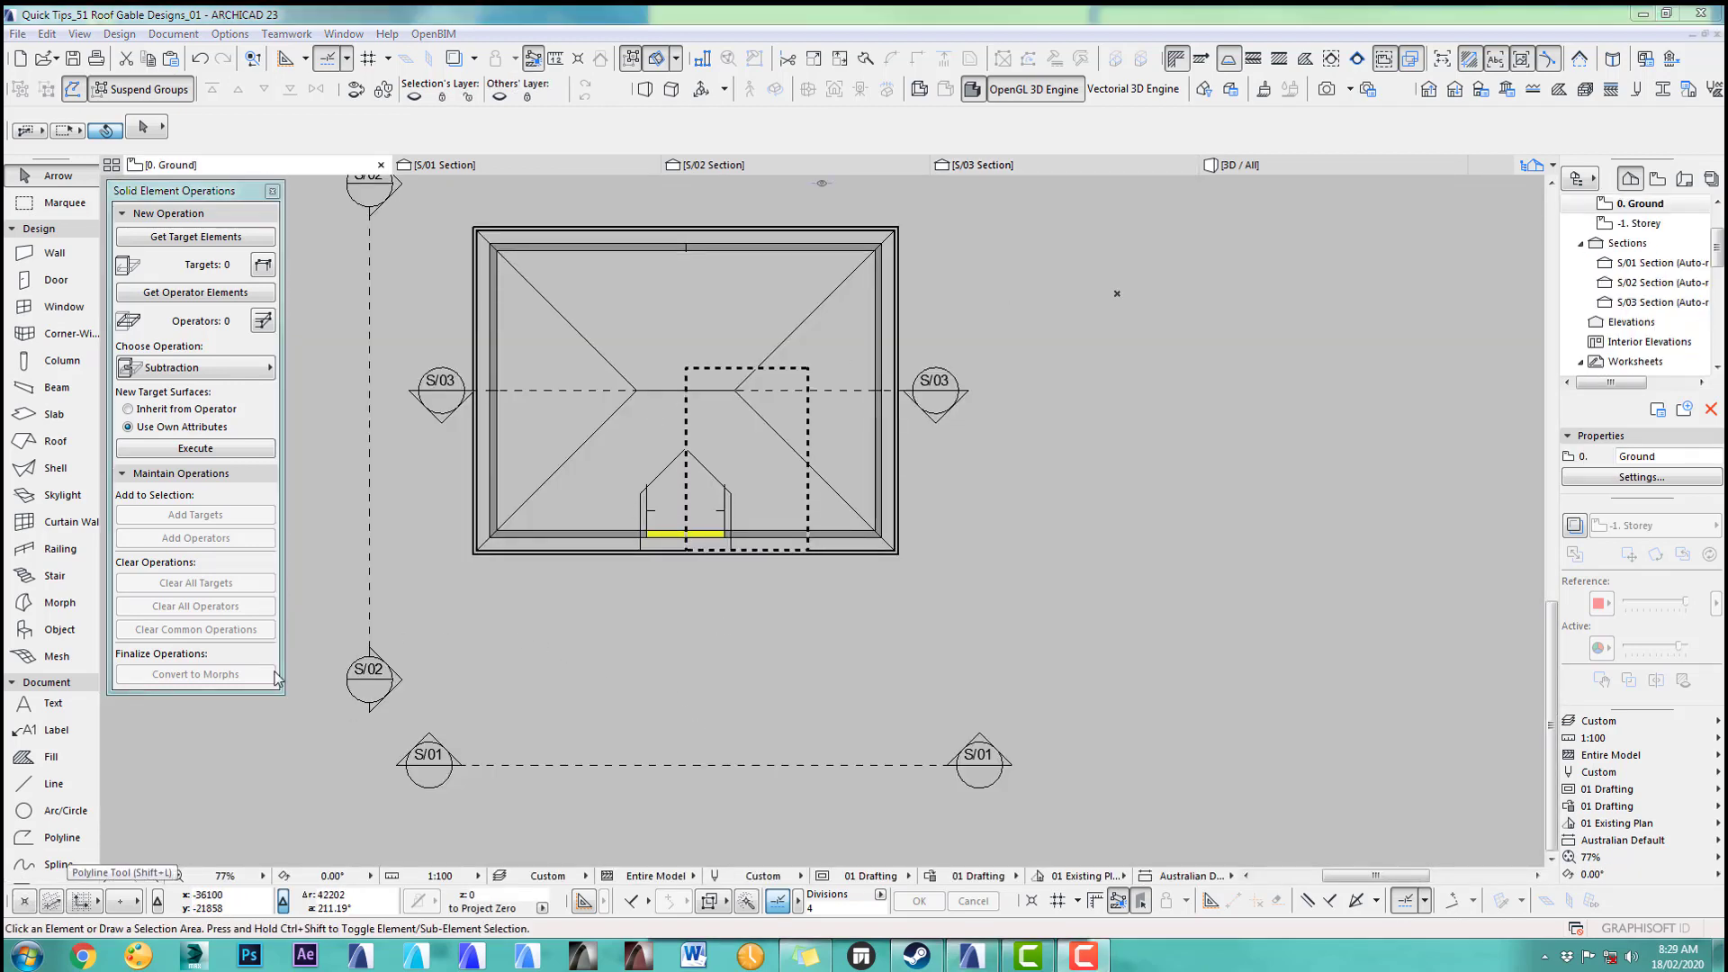
left_click(272, 192)
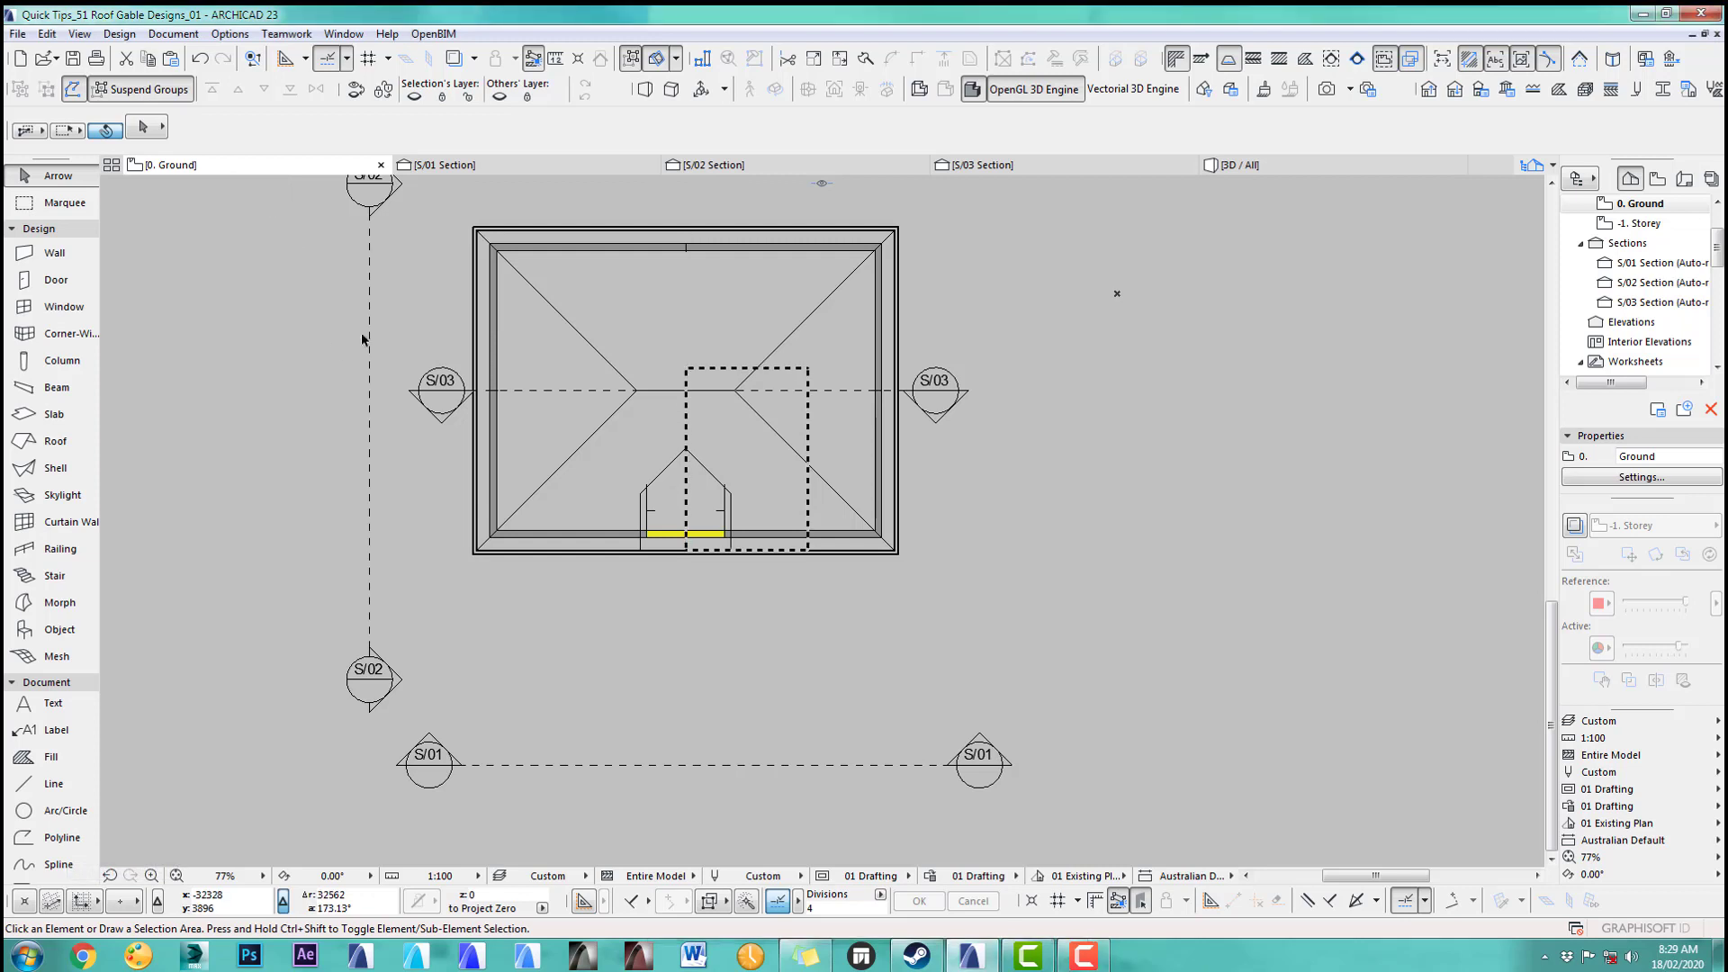
Step: Draw a 1917 mm side wall with the raised brick wall's settings, from its west outer corner north to the gable's valley line
scroll(660, 590, "up", 5)
scroll(671, 594, "up", 2)
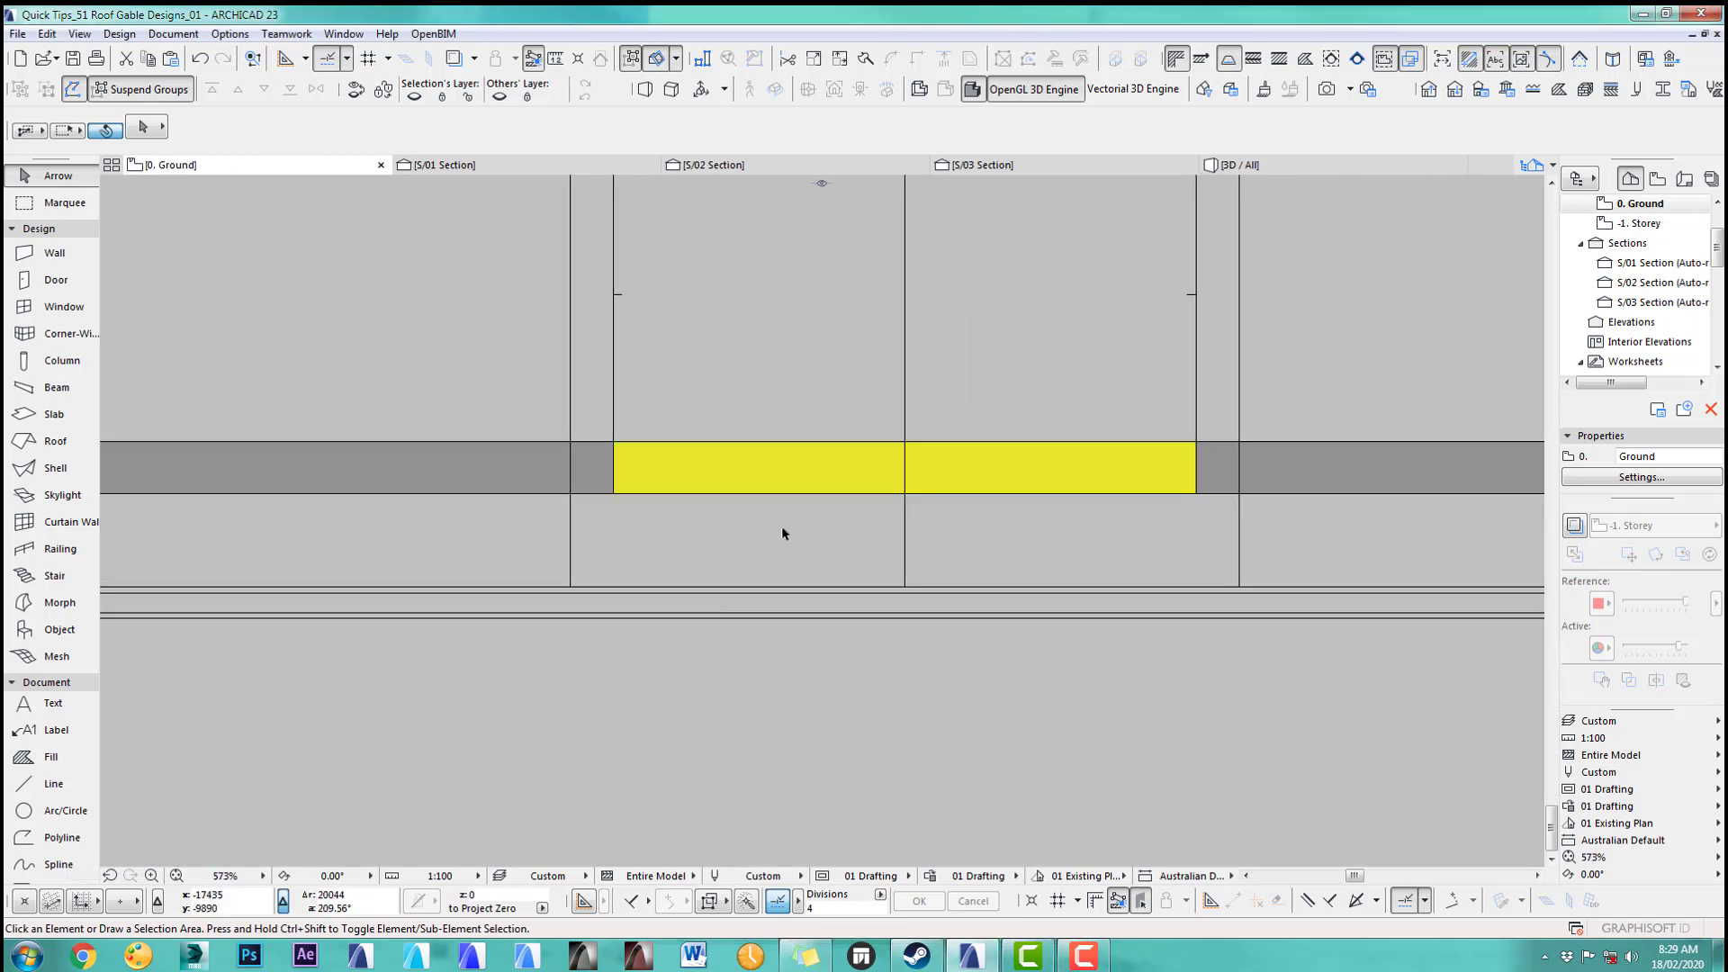
left_click(731, 448, "alt")
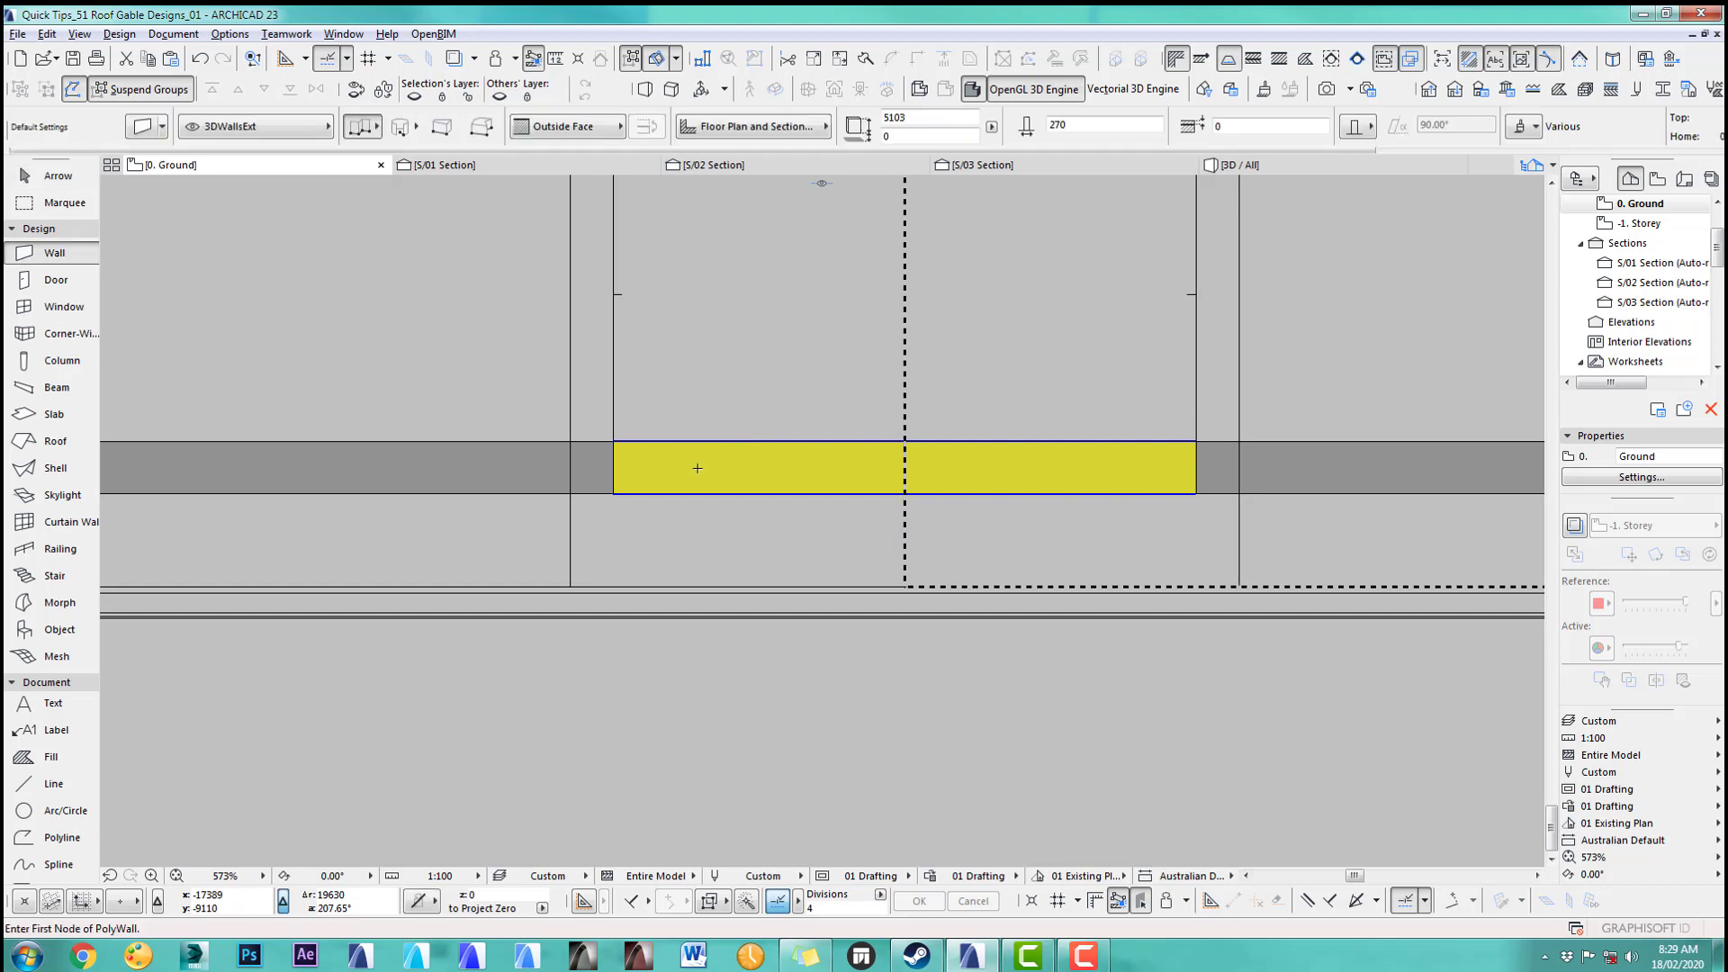
left_click(614, 493)
scroll(628, 392, "down", 1)
scroll(633, 385, "down", 2)
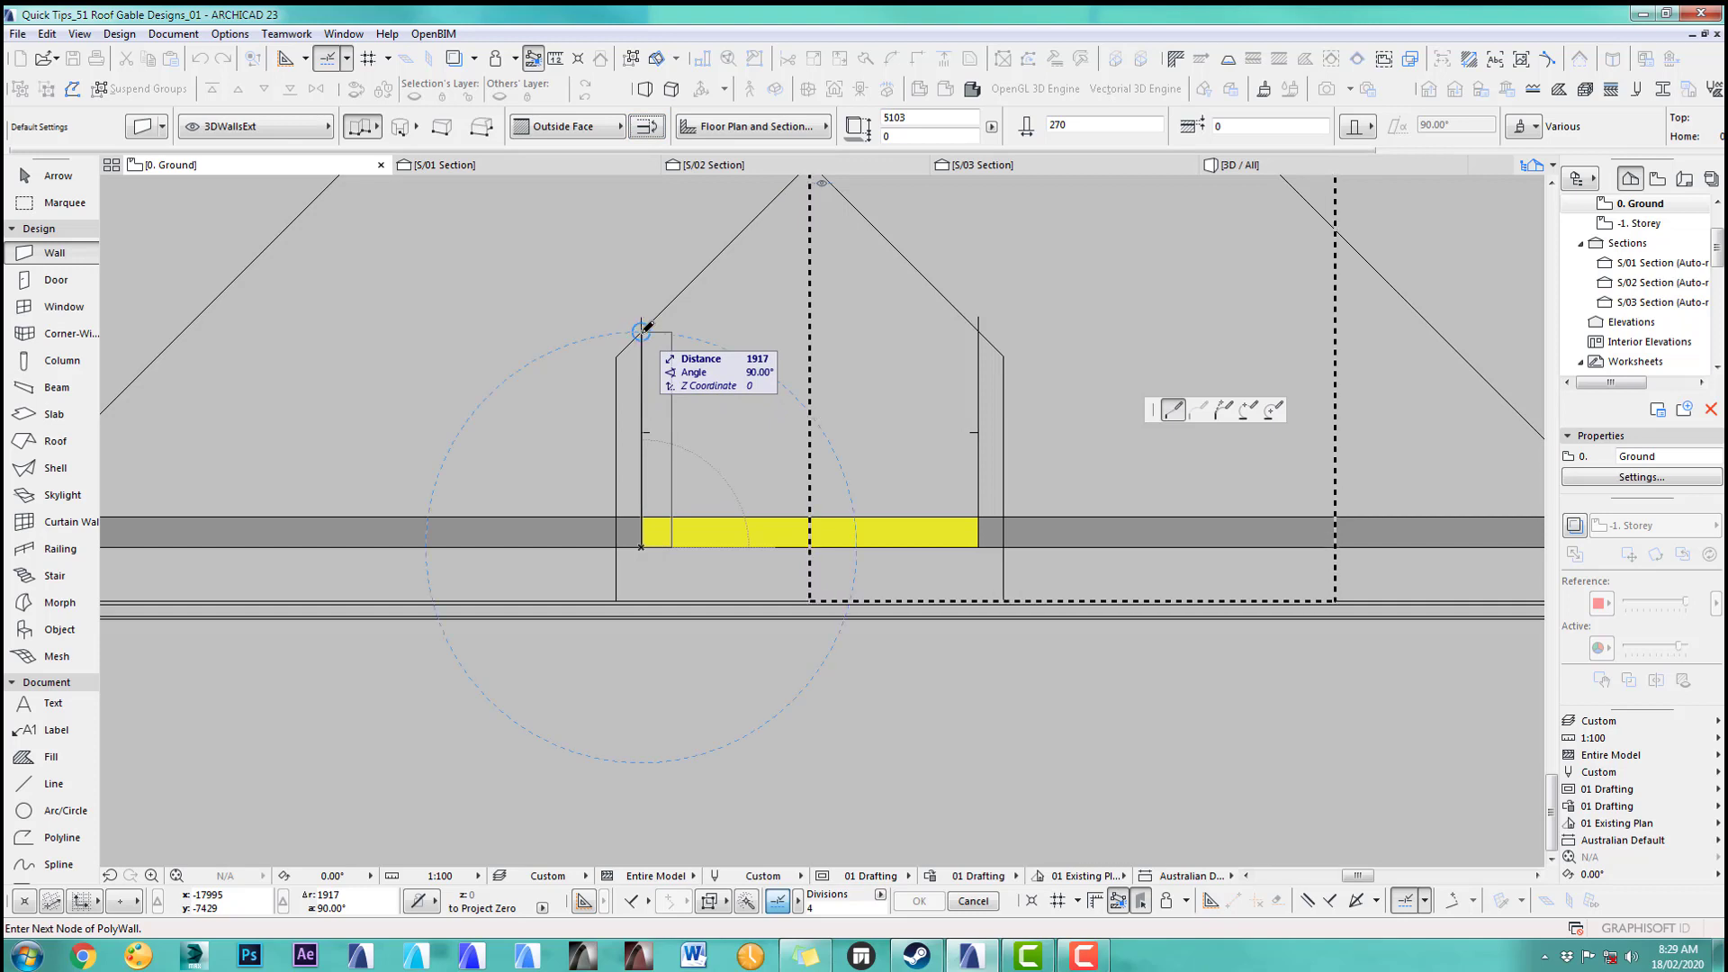
double_click(641, 331)
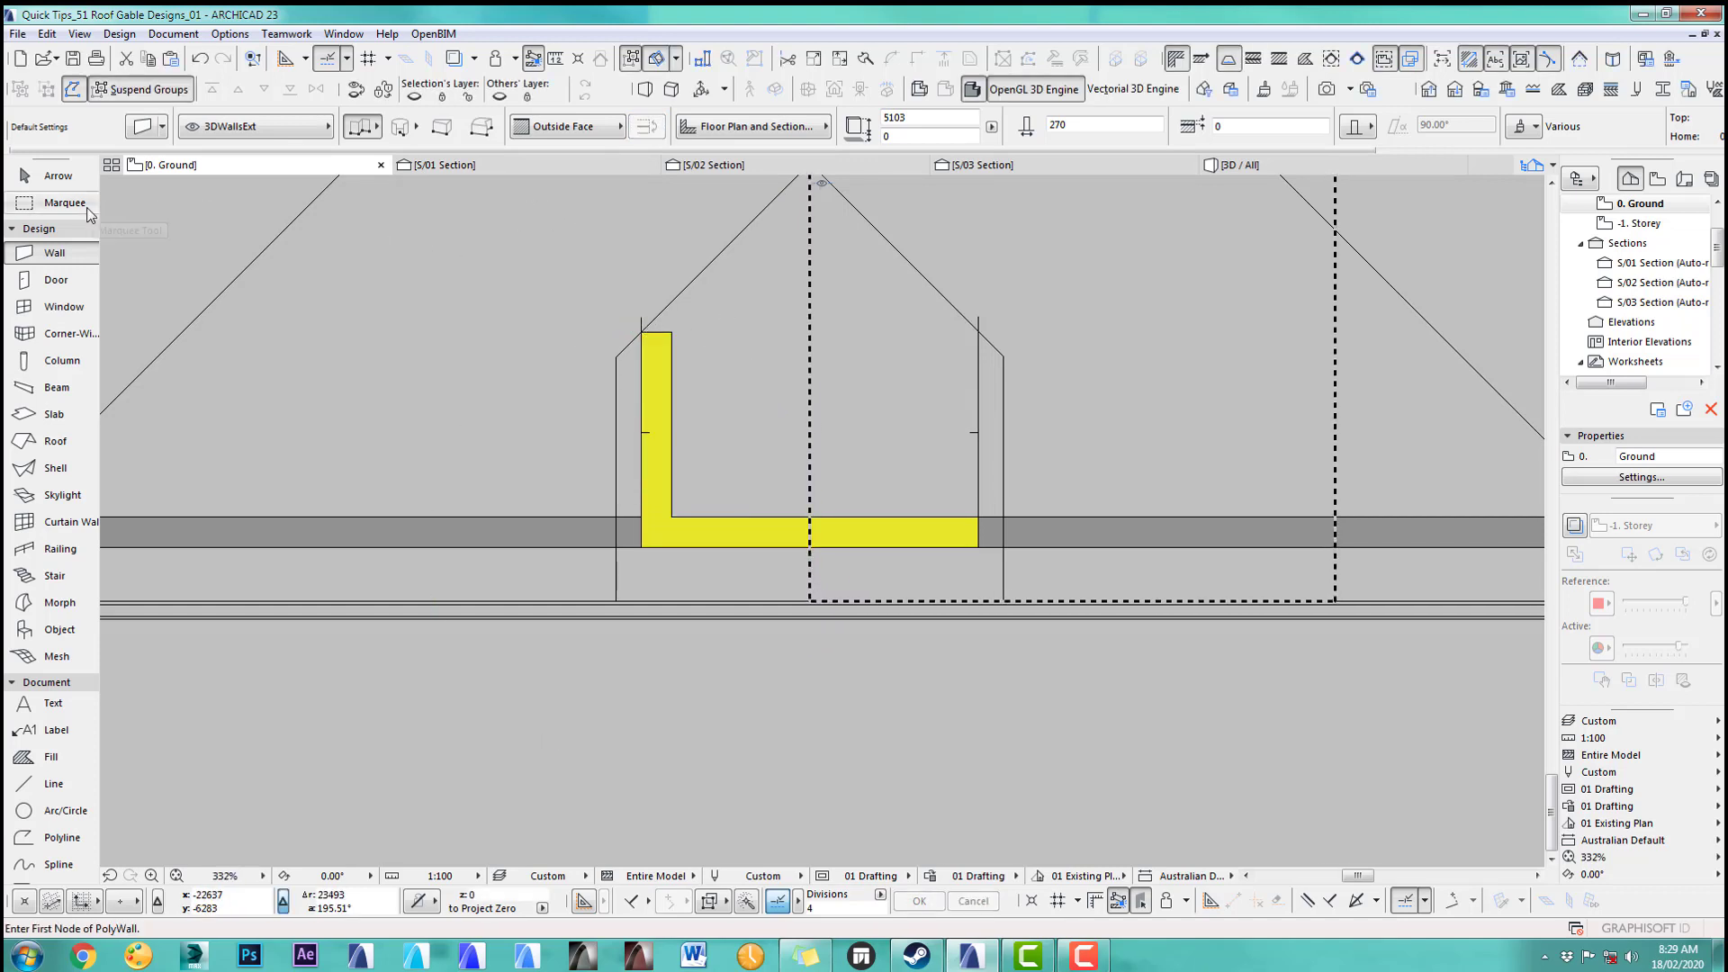
Step: Marquee the area around the new side wall, show only that part in 3D, and inspect where the wall meets both roofs
key("m")
left_click(539, 222)
left_click(719, 666)
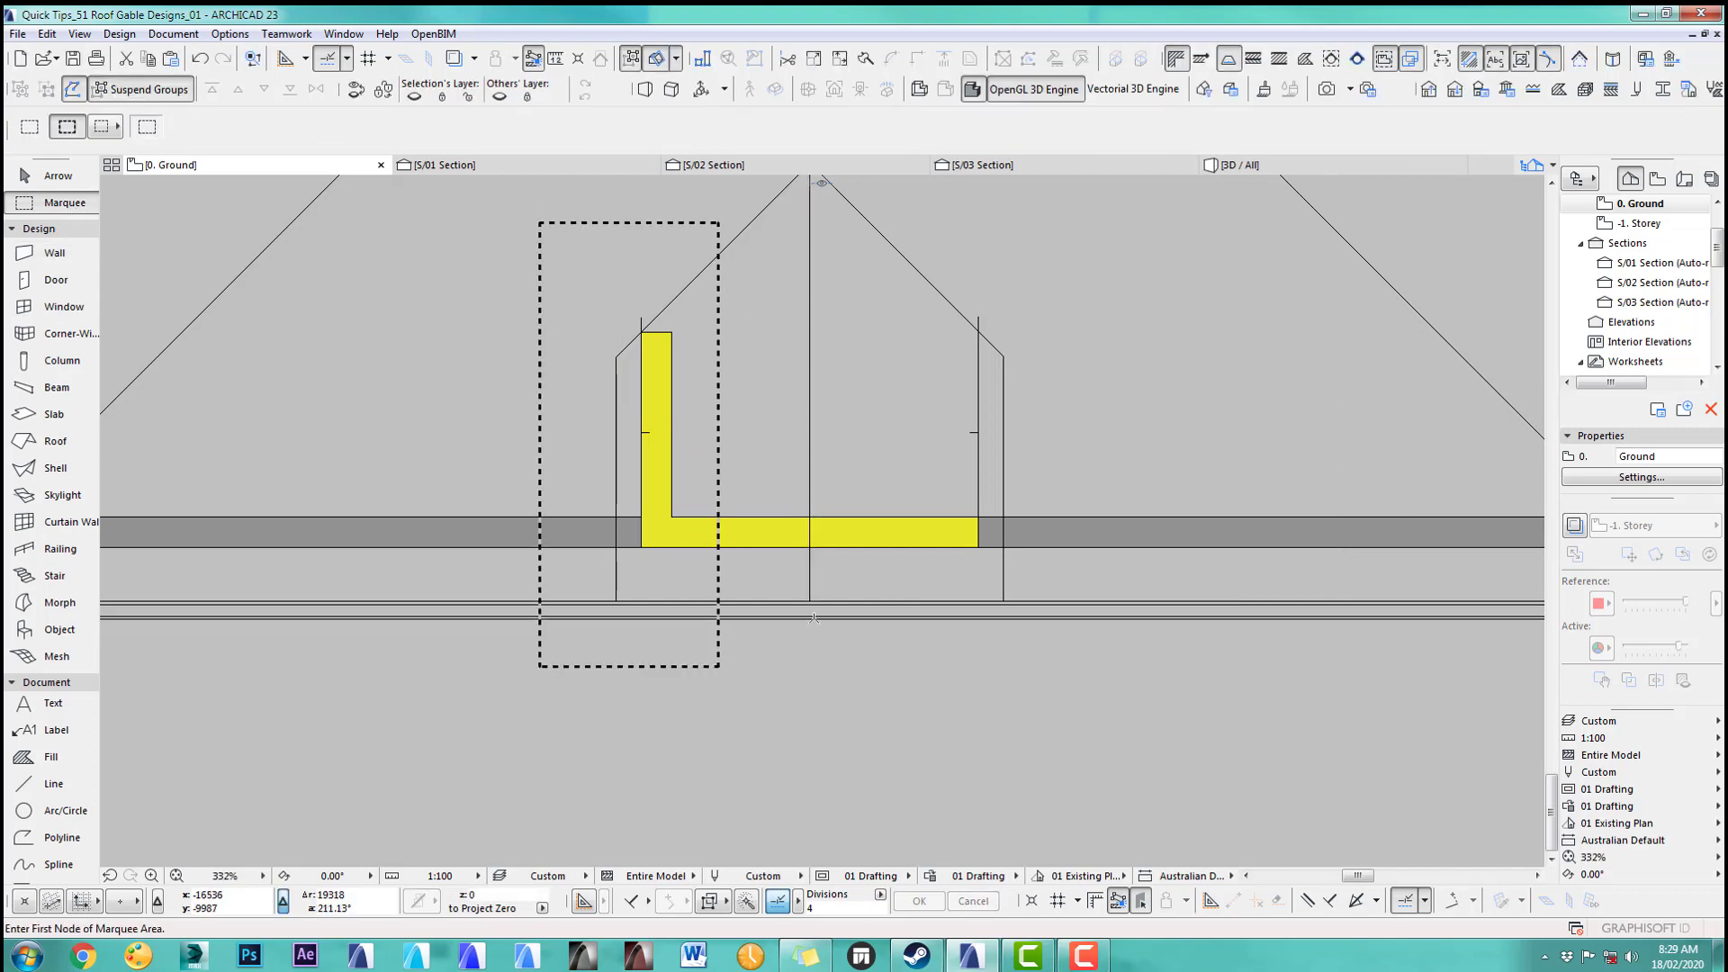
key("F5")
scroll(1352, 583, "down", 3)
middle_click_drag(1353, 583, 799, 558)
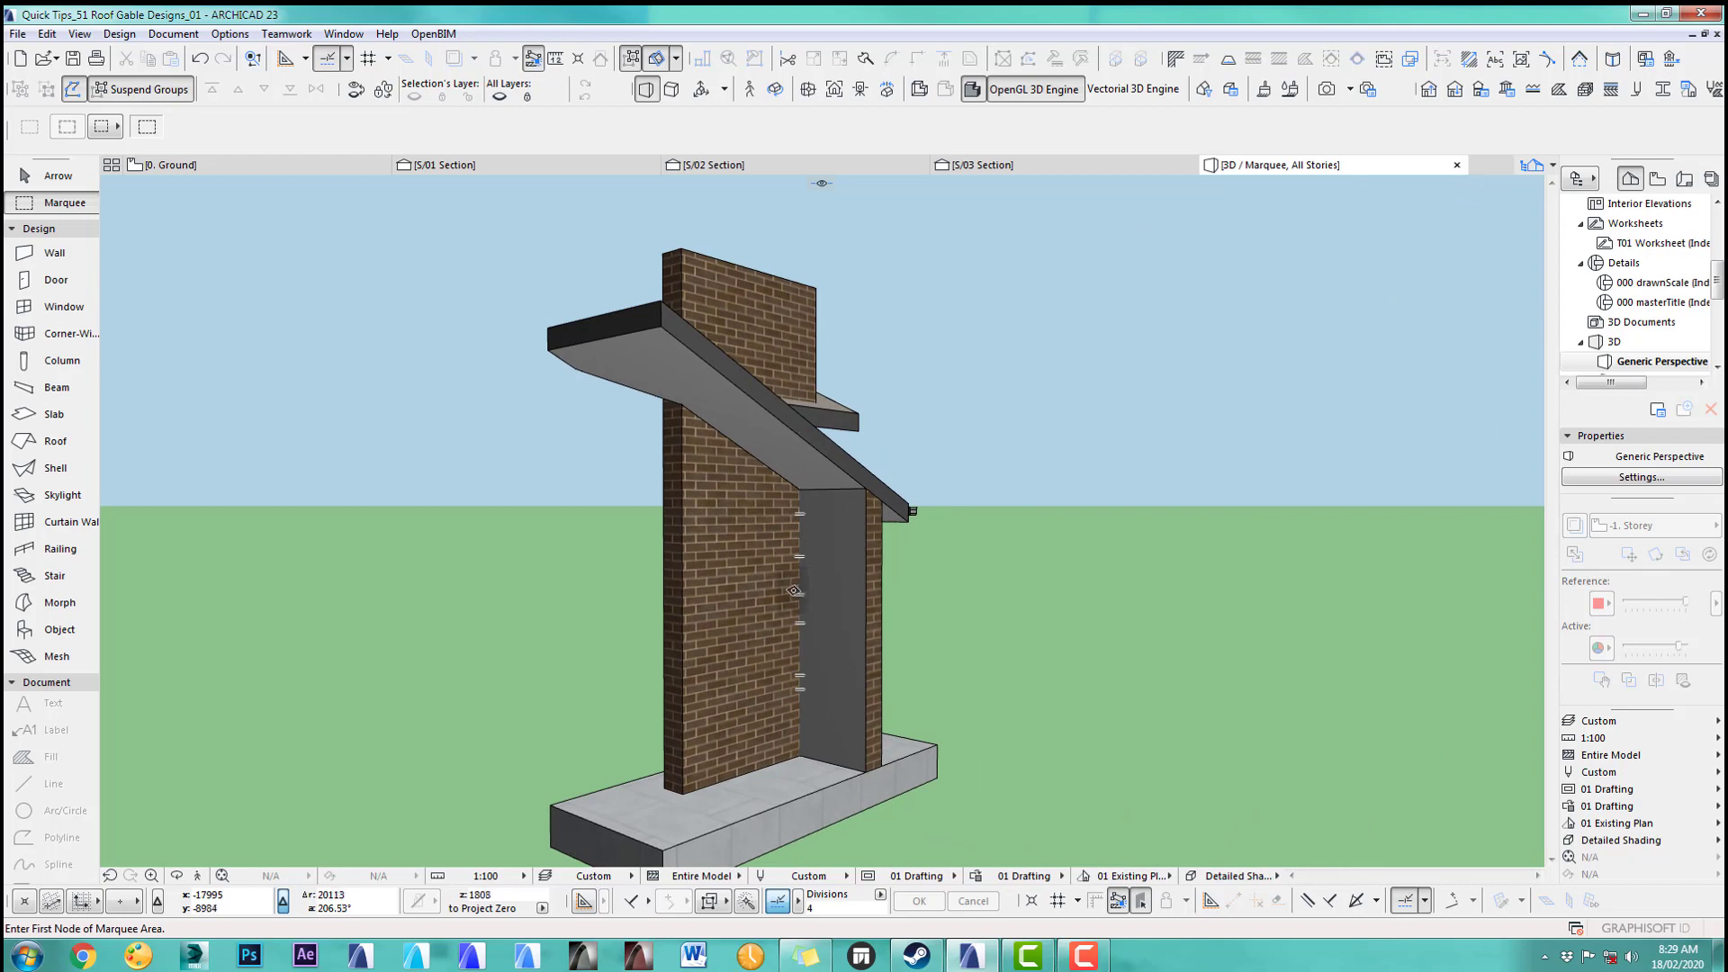
middle_click_drag(690, 550, 317, 621, "shift")
middle_click_drag(637, 541, 830, 463, "shift")
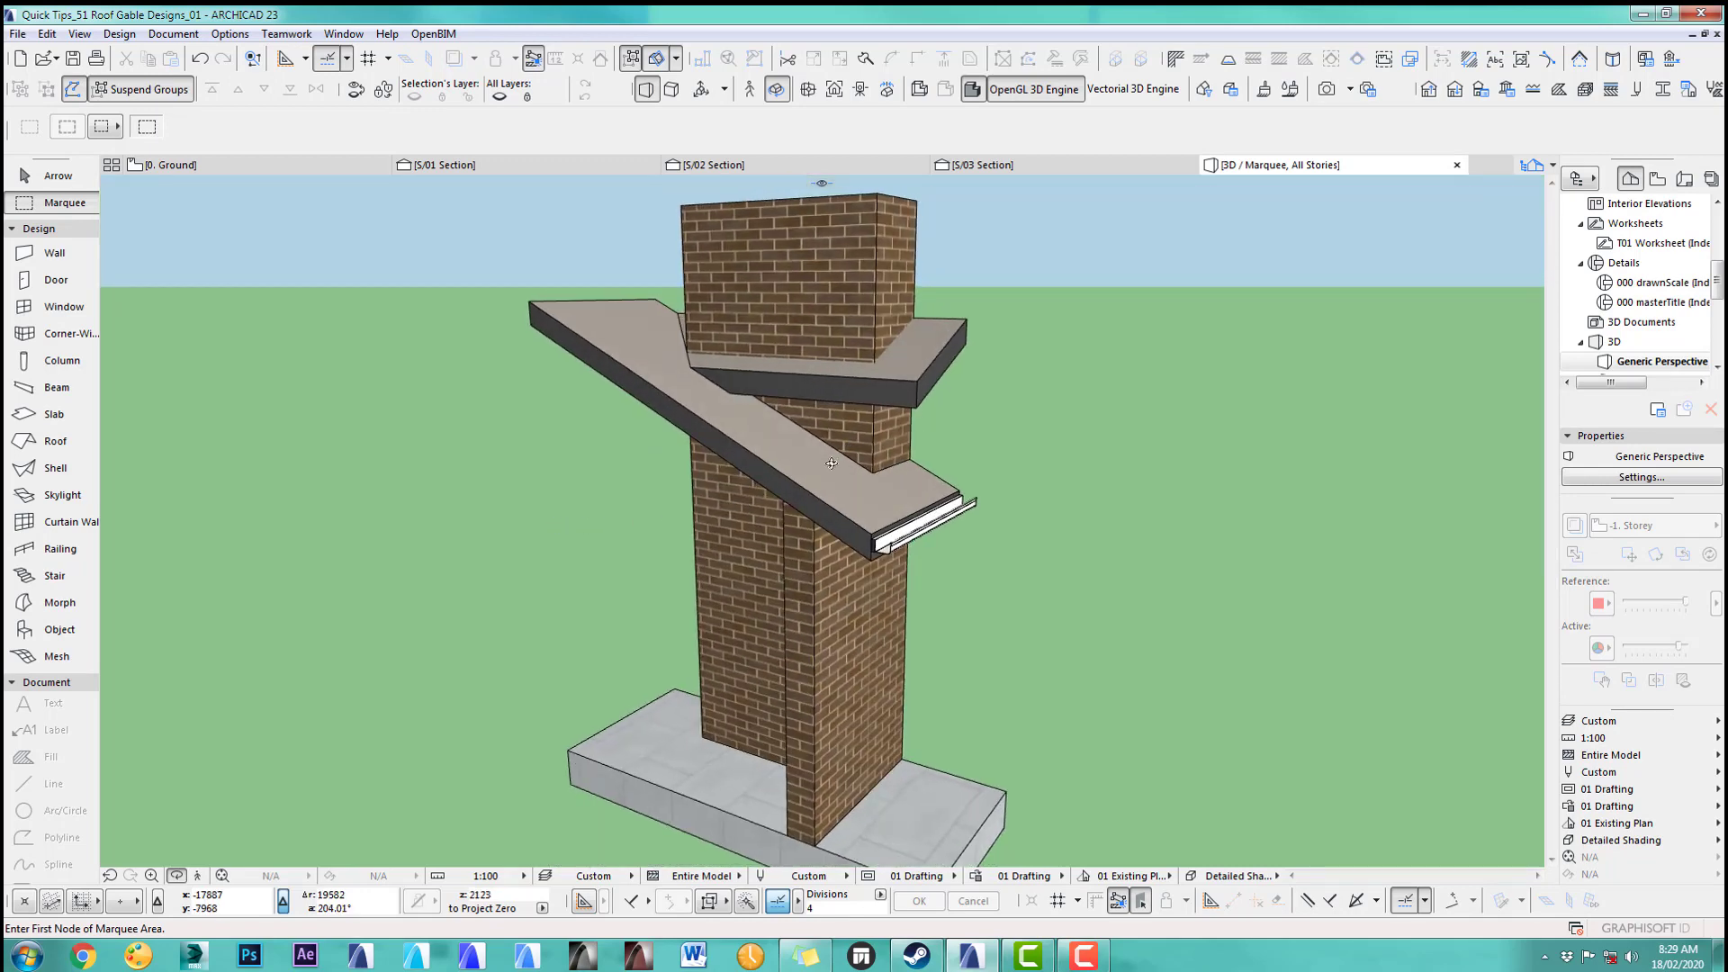
middle_click_drag(753, 511, 1044, 566, "shift")
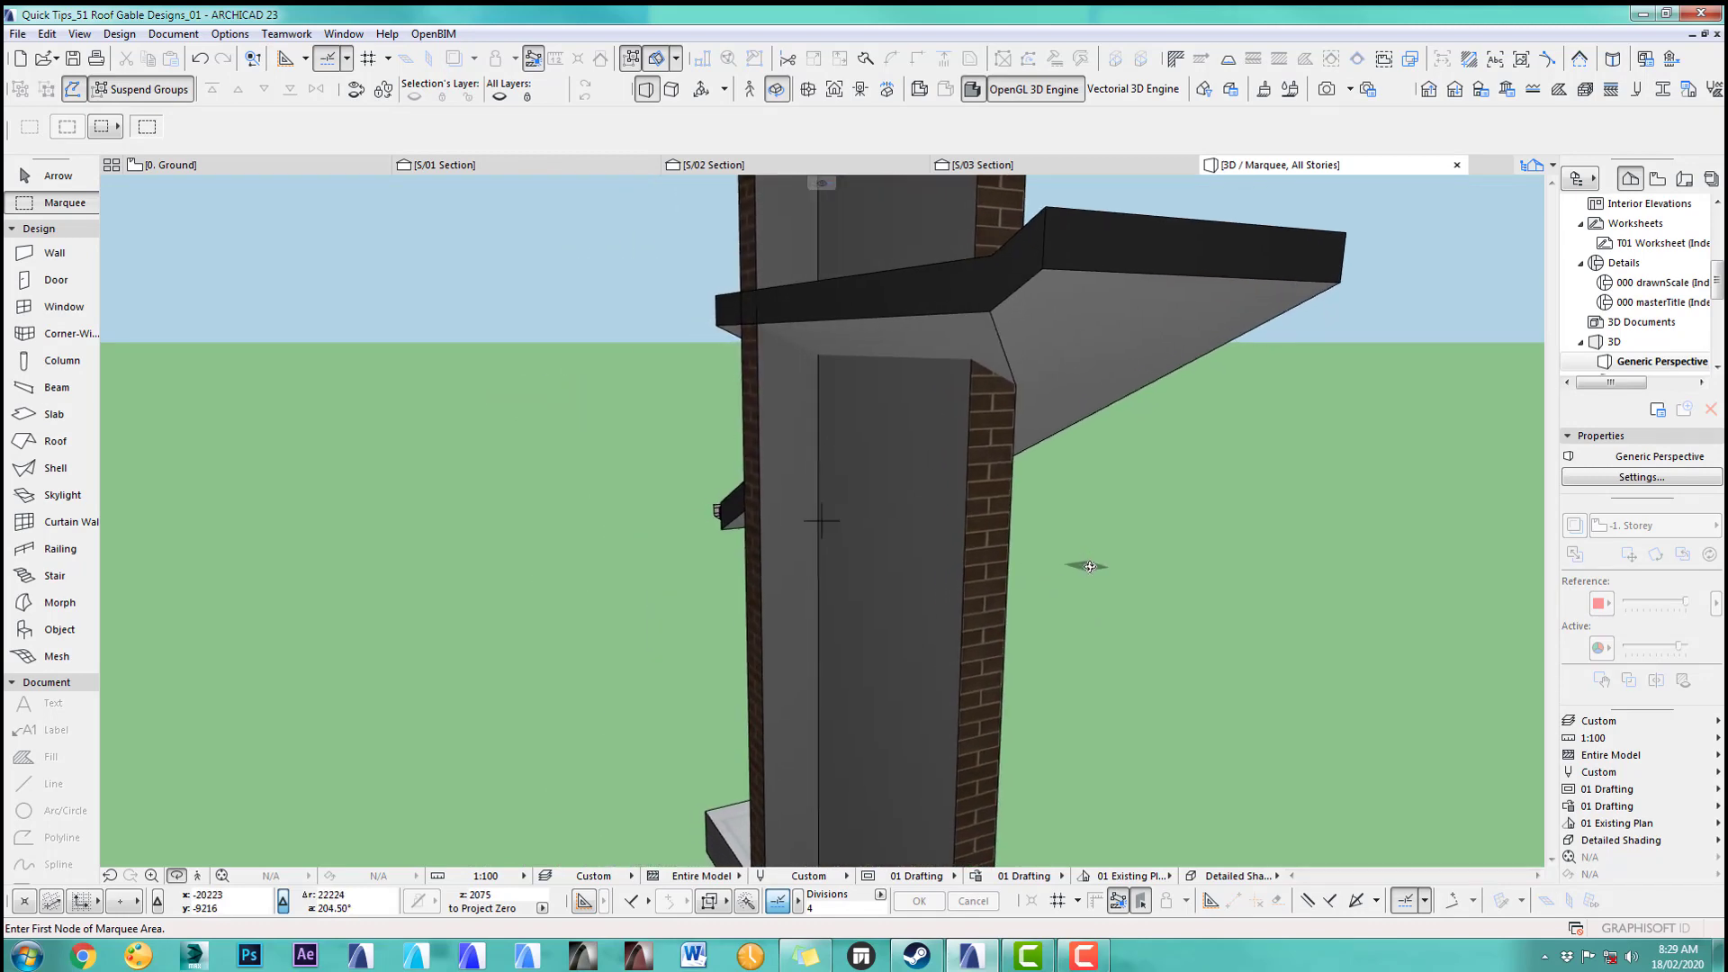
middle_click_drag(951, 623, 277, 319, "shift")
left_click(67, 183)
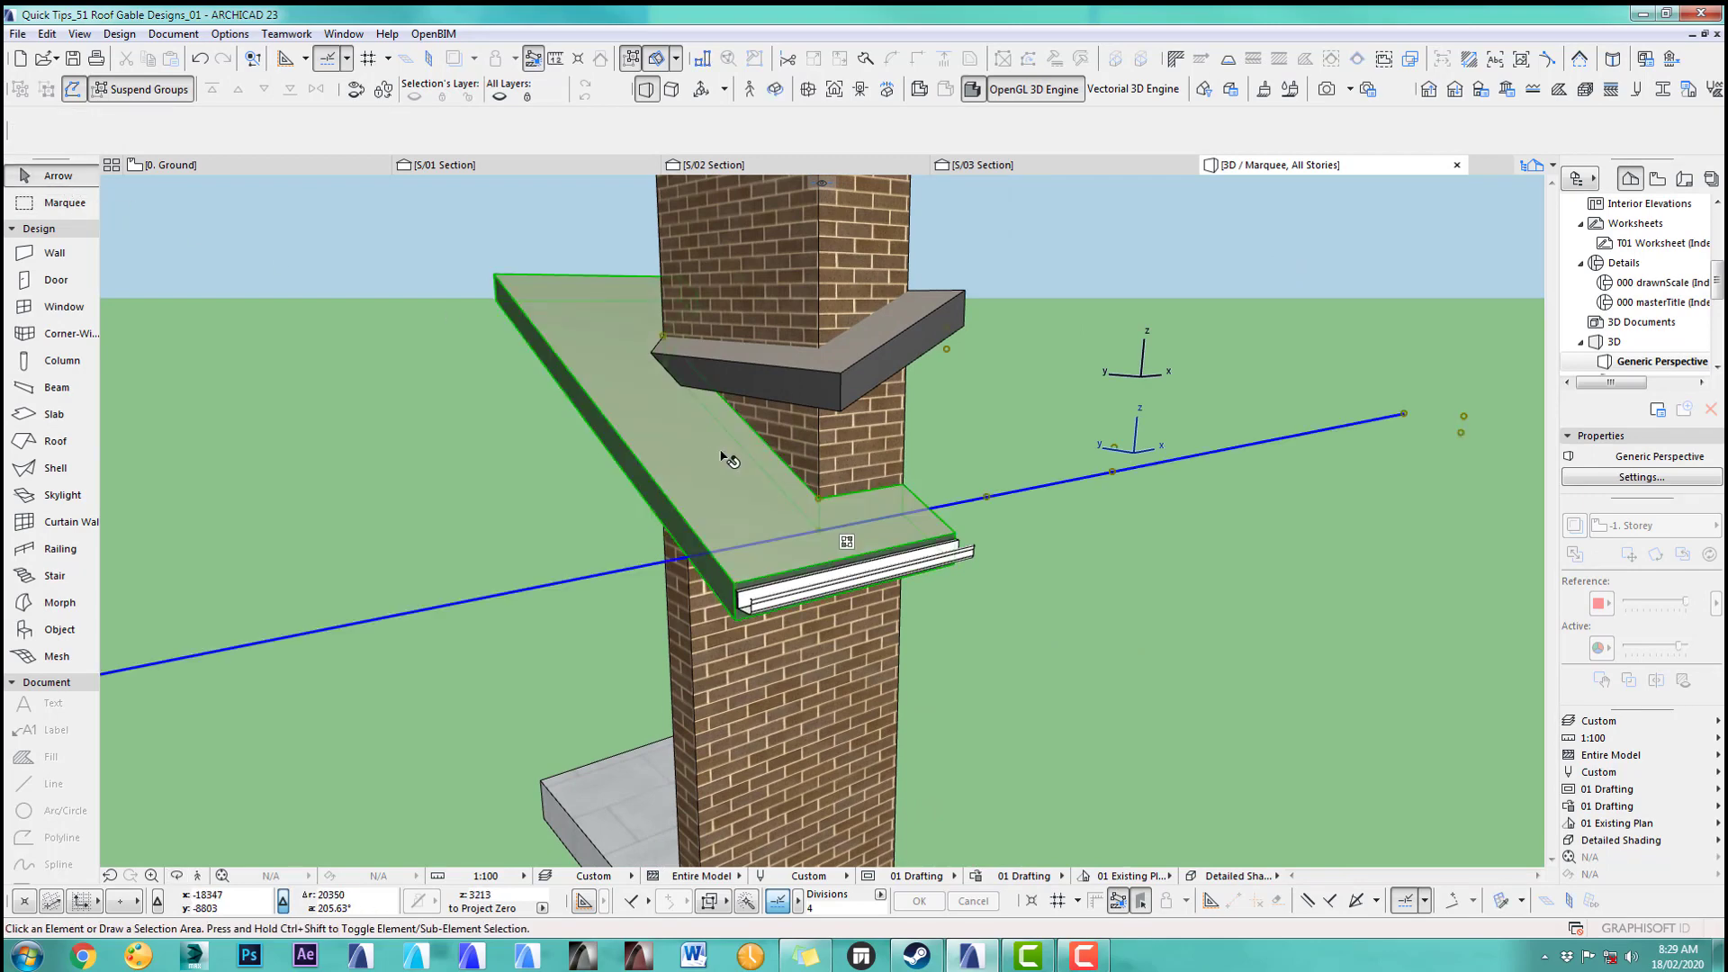
left_click(721, 455)
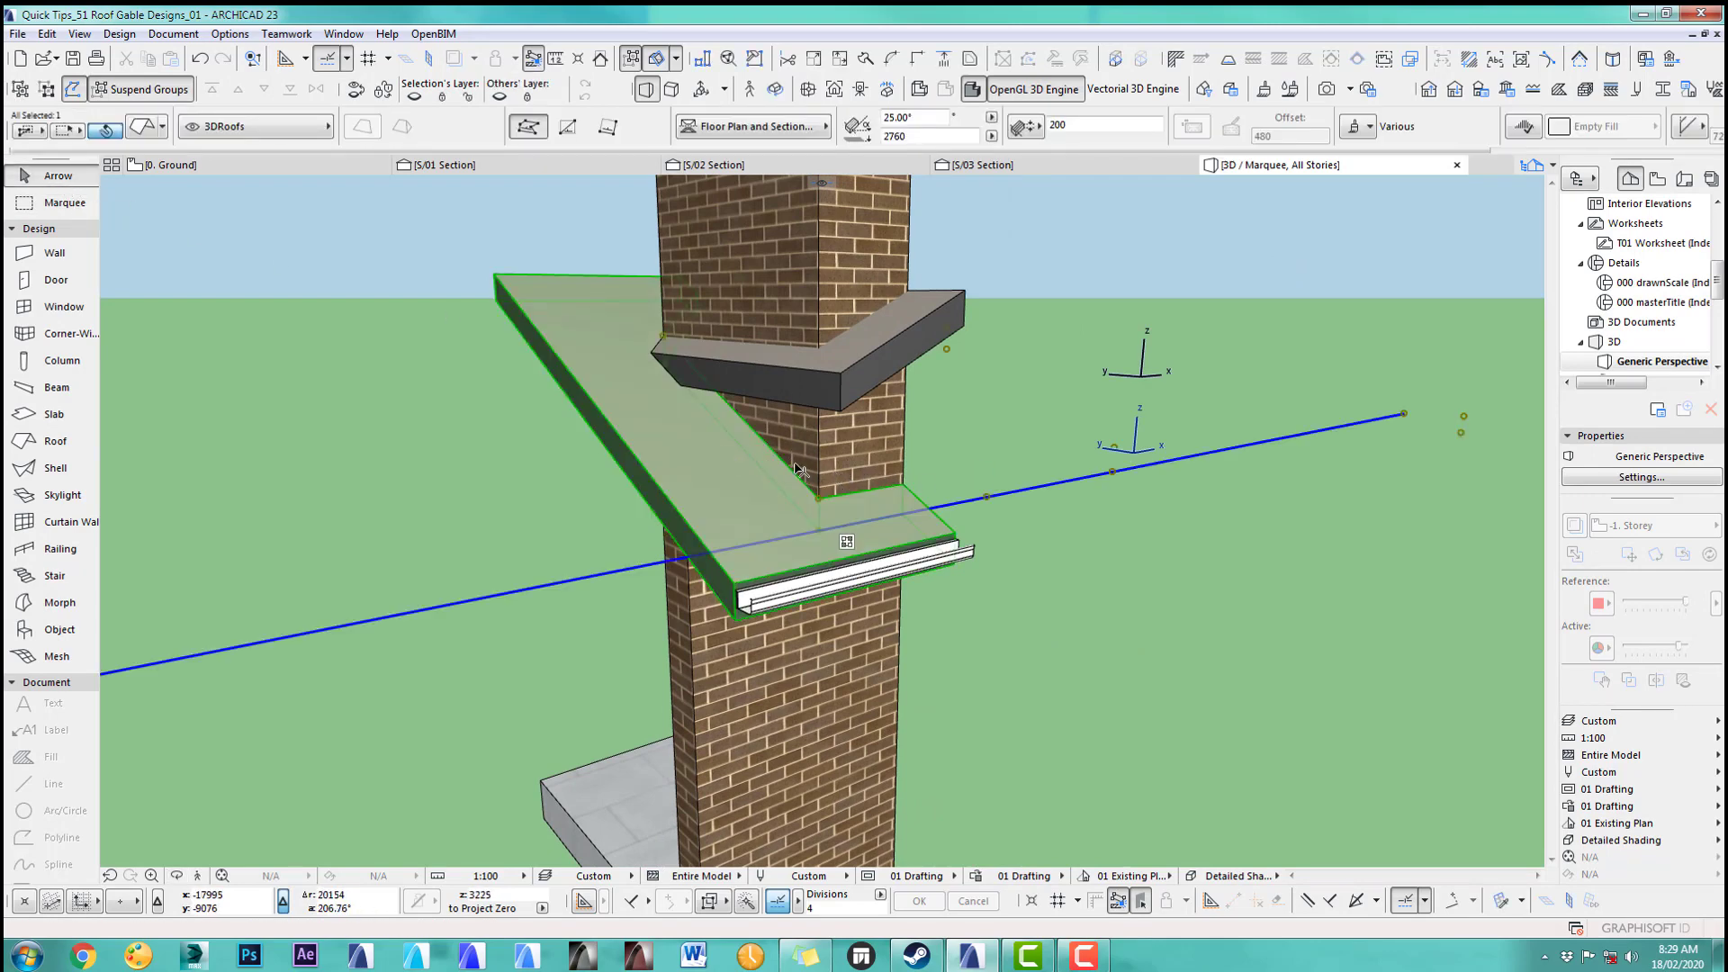
key("Escape")
middle_click_drag(663, 434, 829, 463, "shift")
Step: Offset the west edge of the hip roof's opening in plan to the inner face of the new side wall
key("F2")
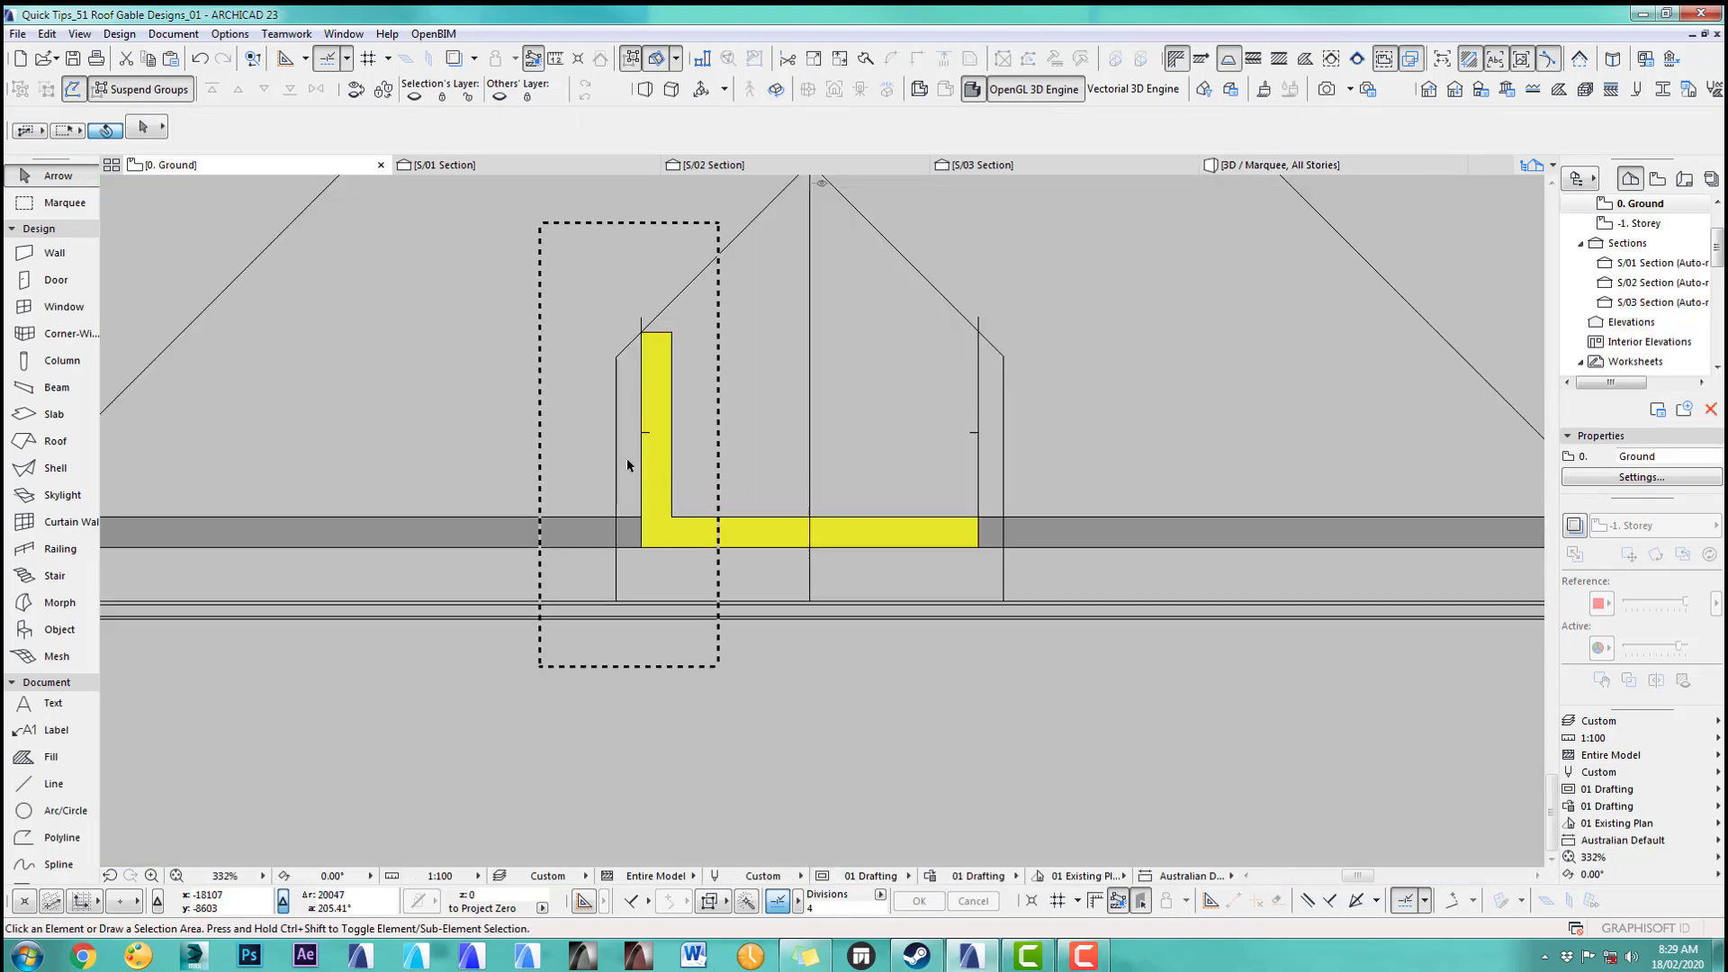
left_click(54, 441)
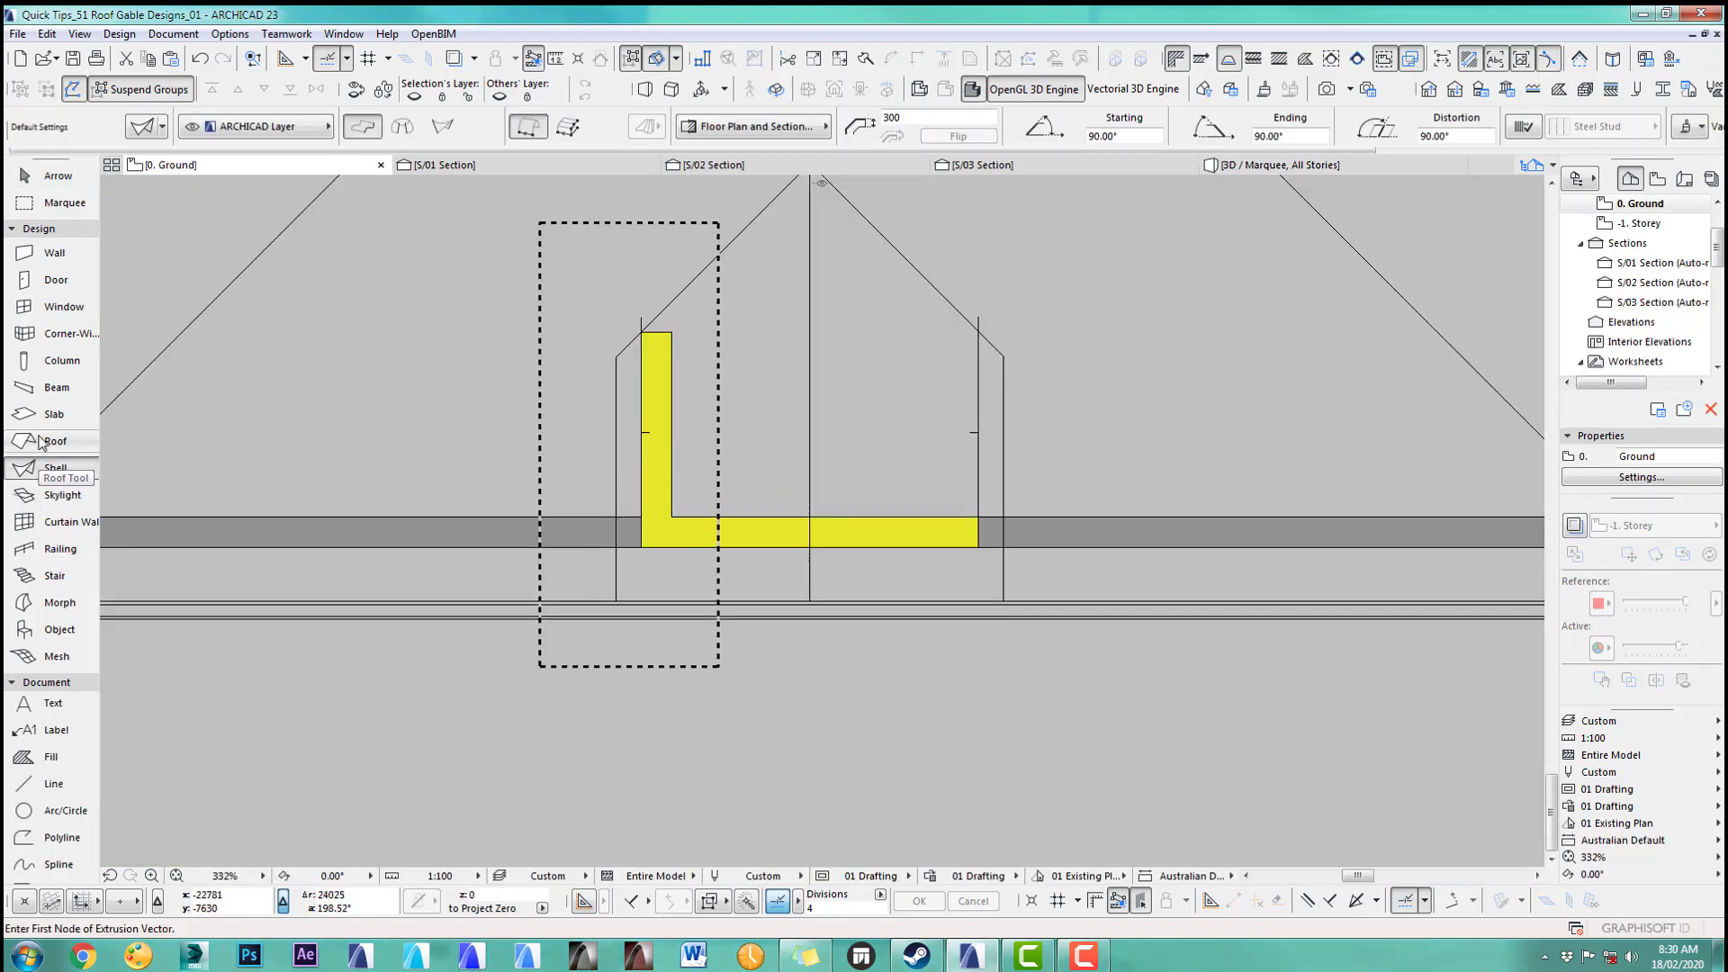
left_click(681, 293, "shift")
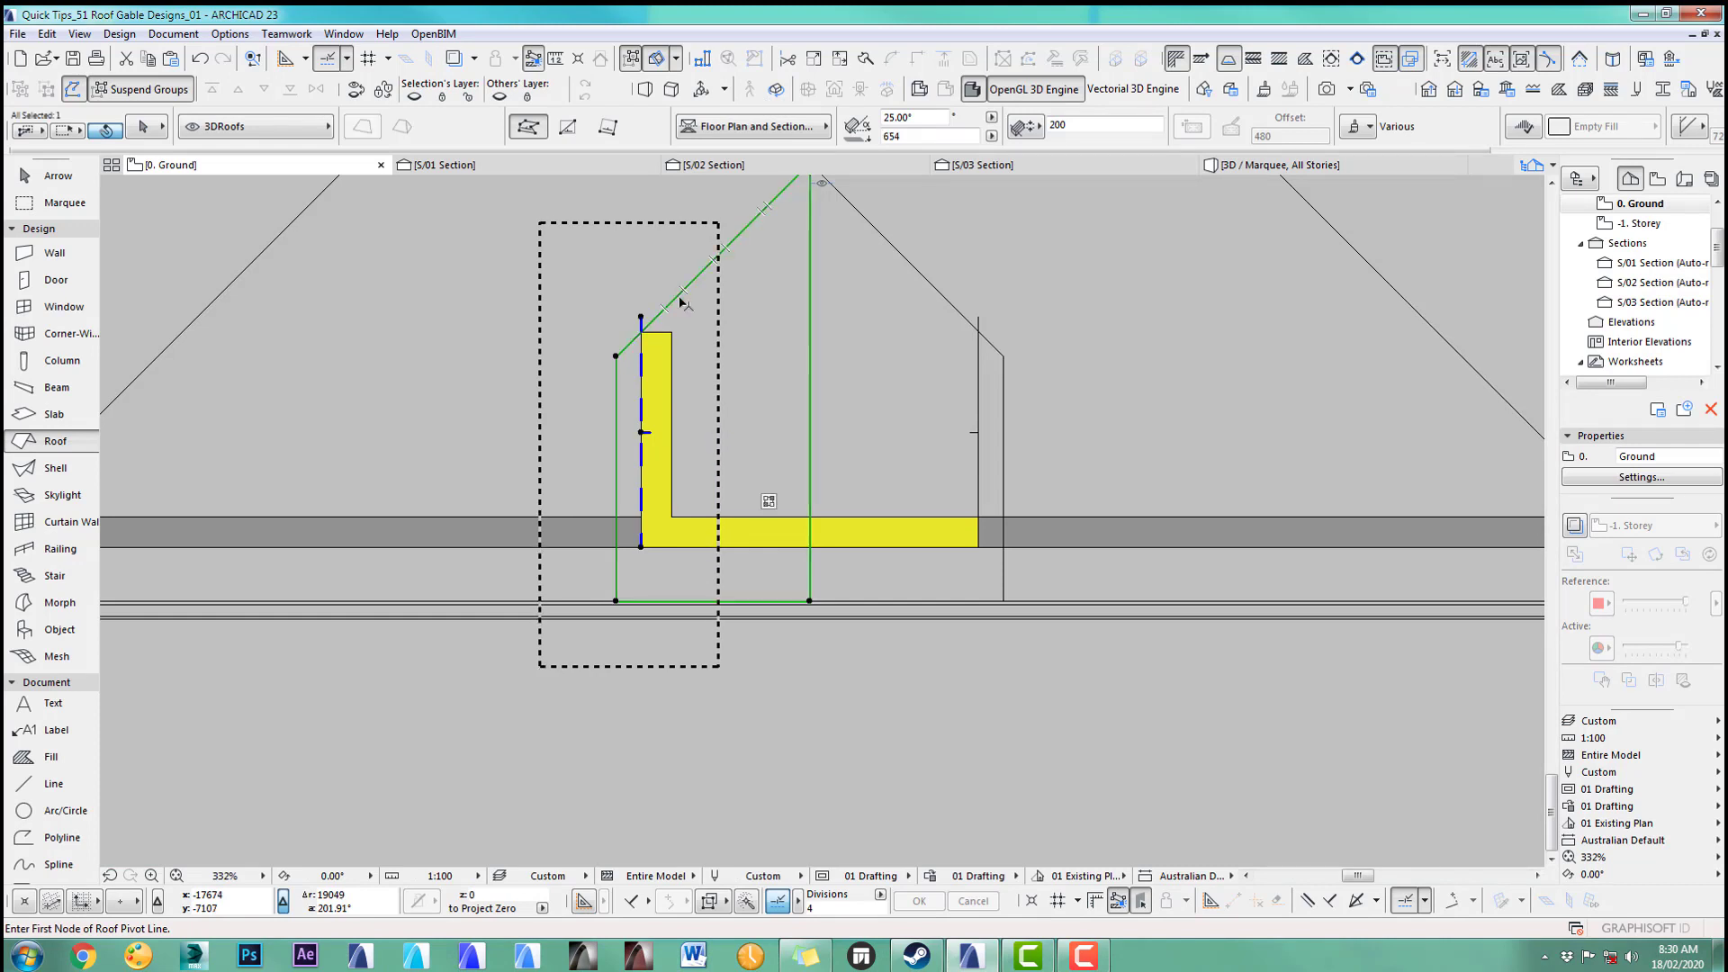
middle_click_drag(830, 667, 835, 692)
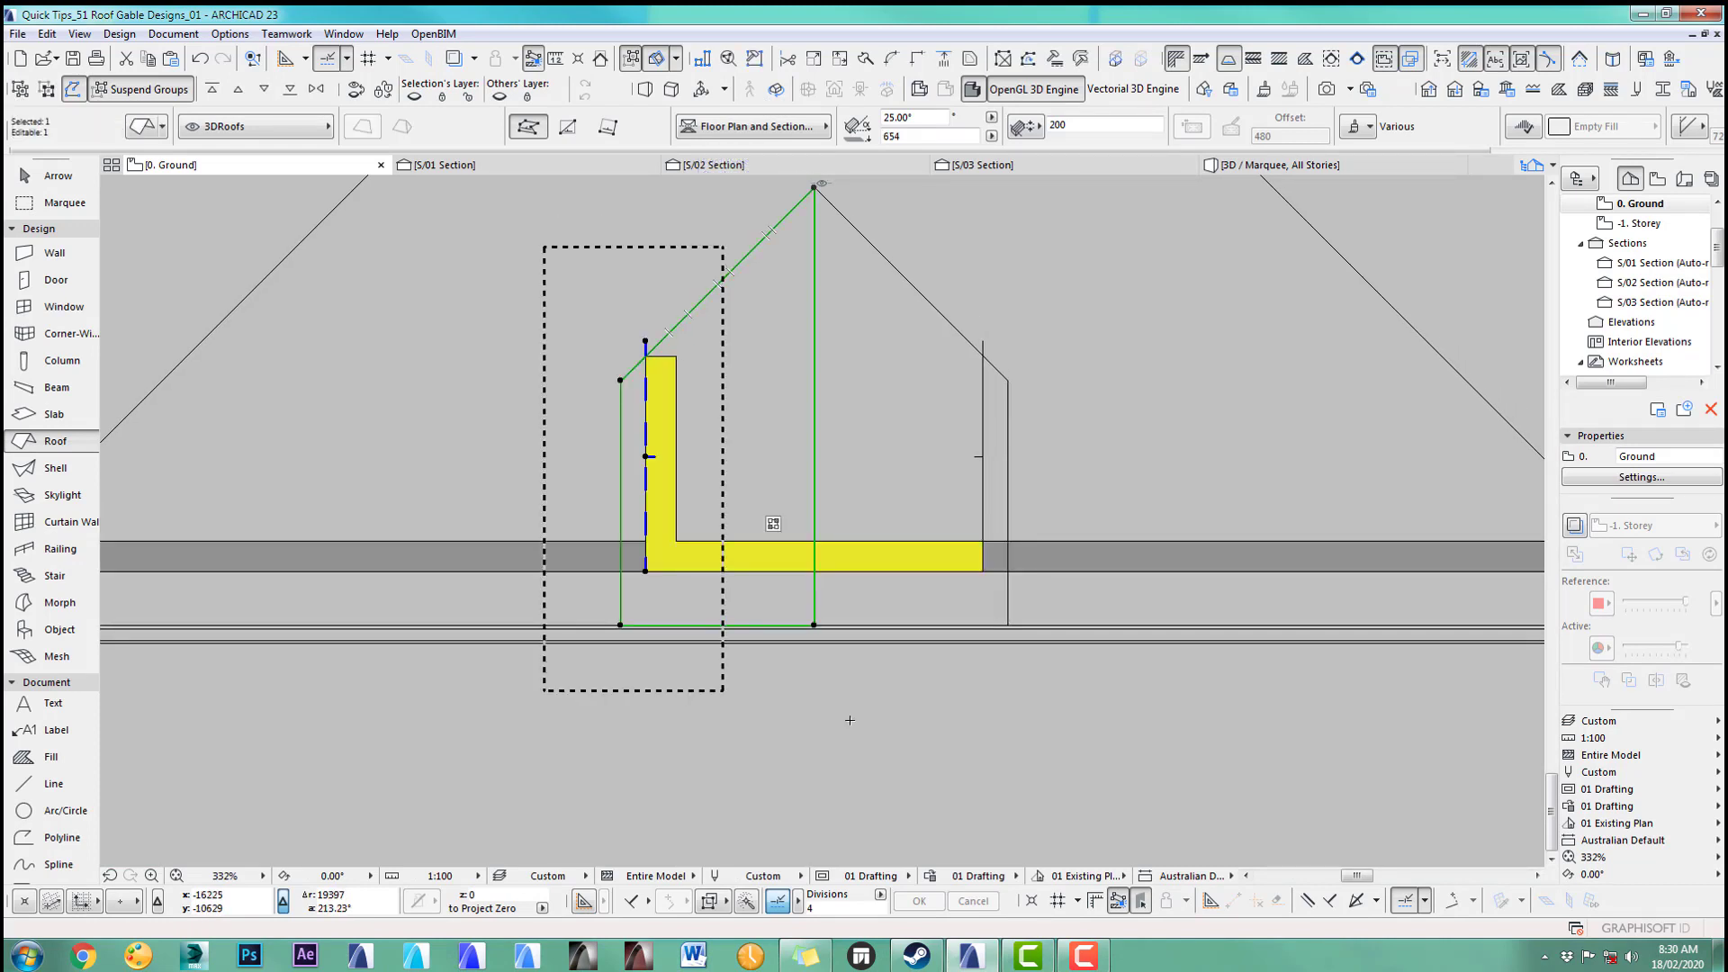
key("Escape")
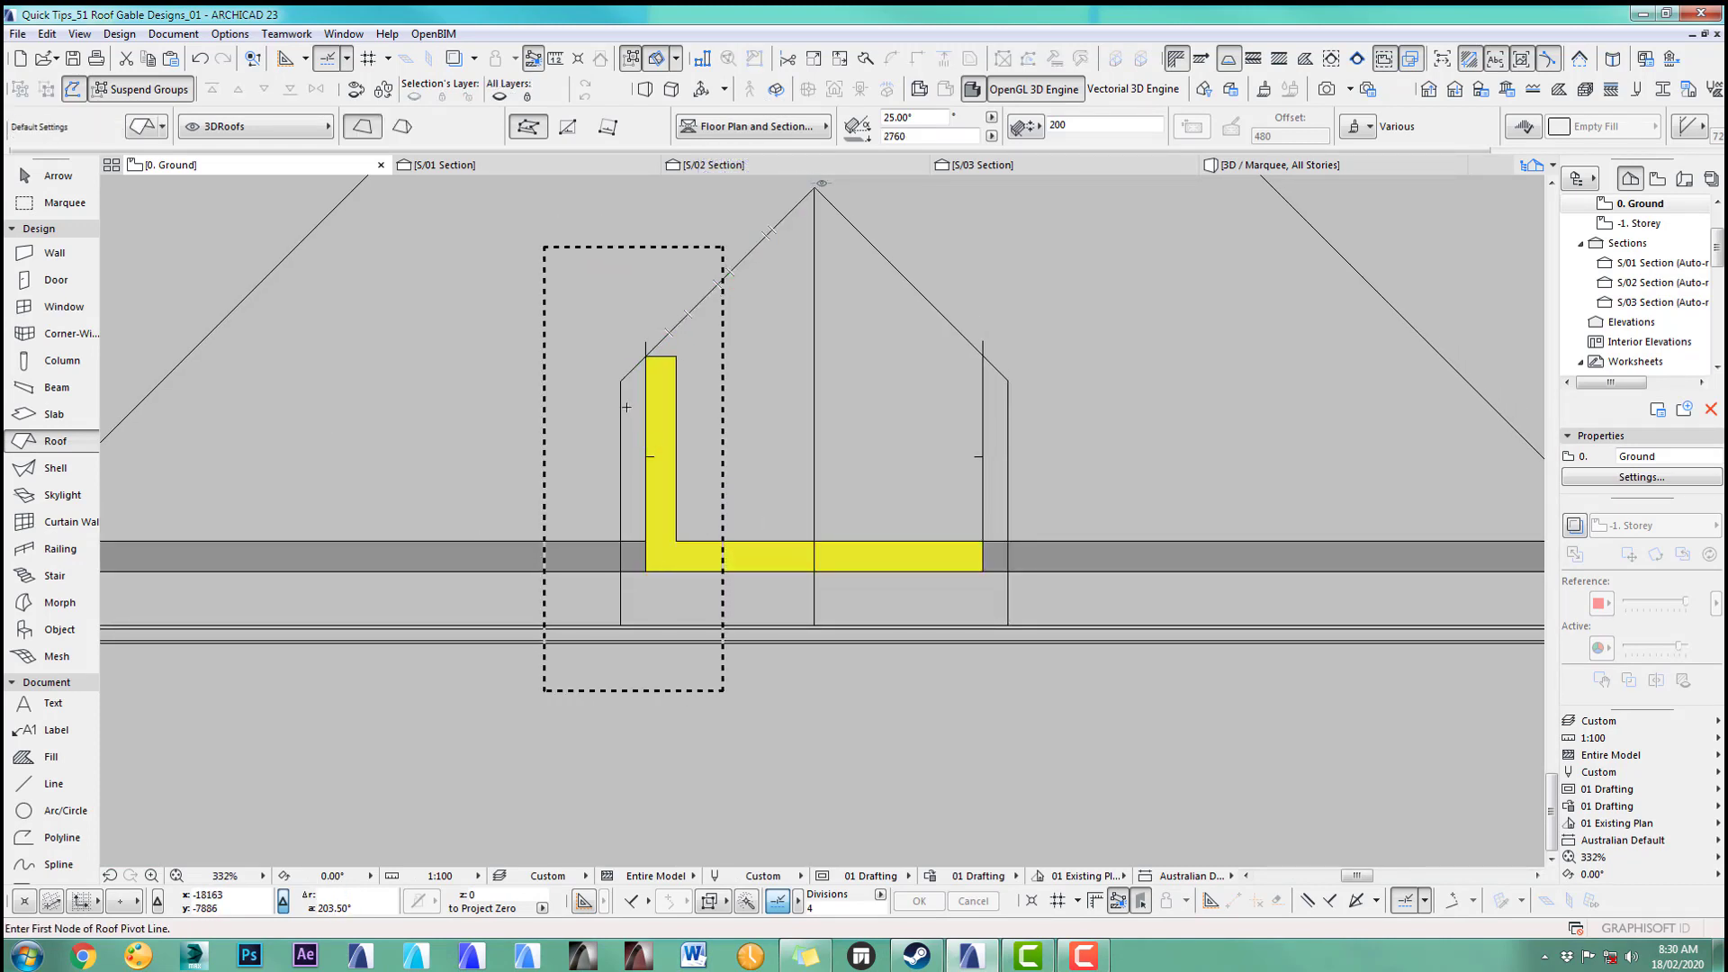
left_click(648, 362, "shift")
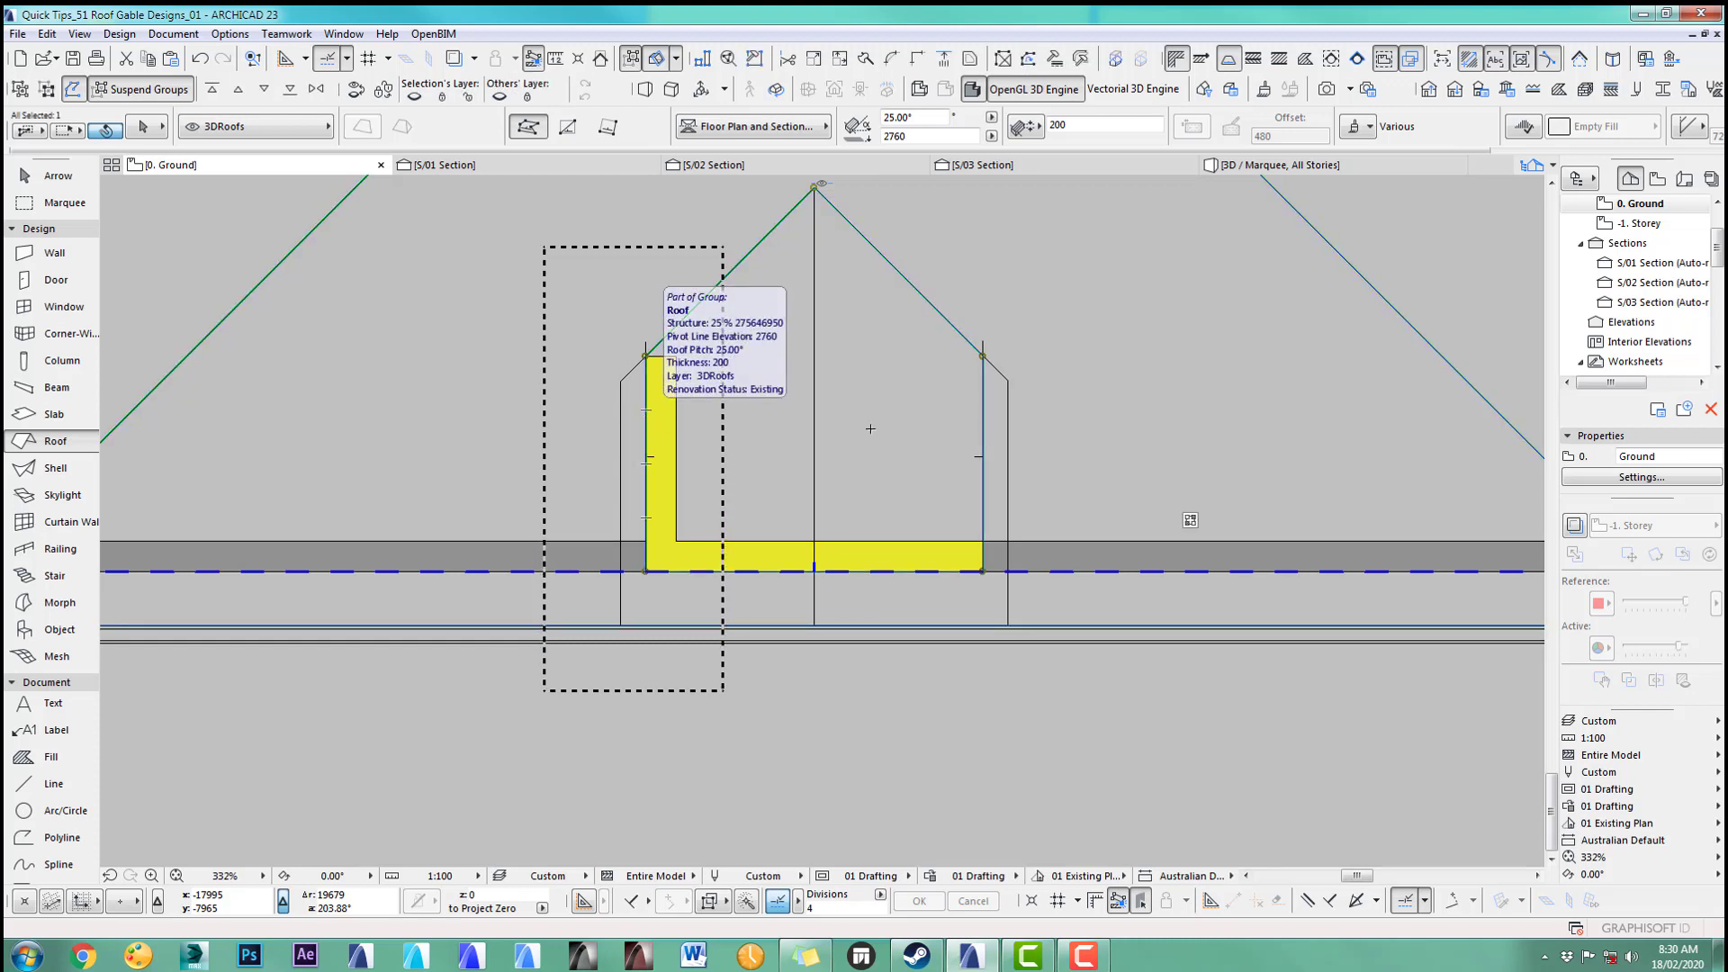
left_click(646, 393)
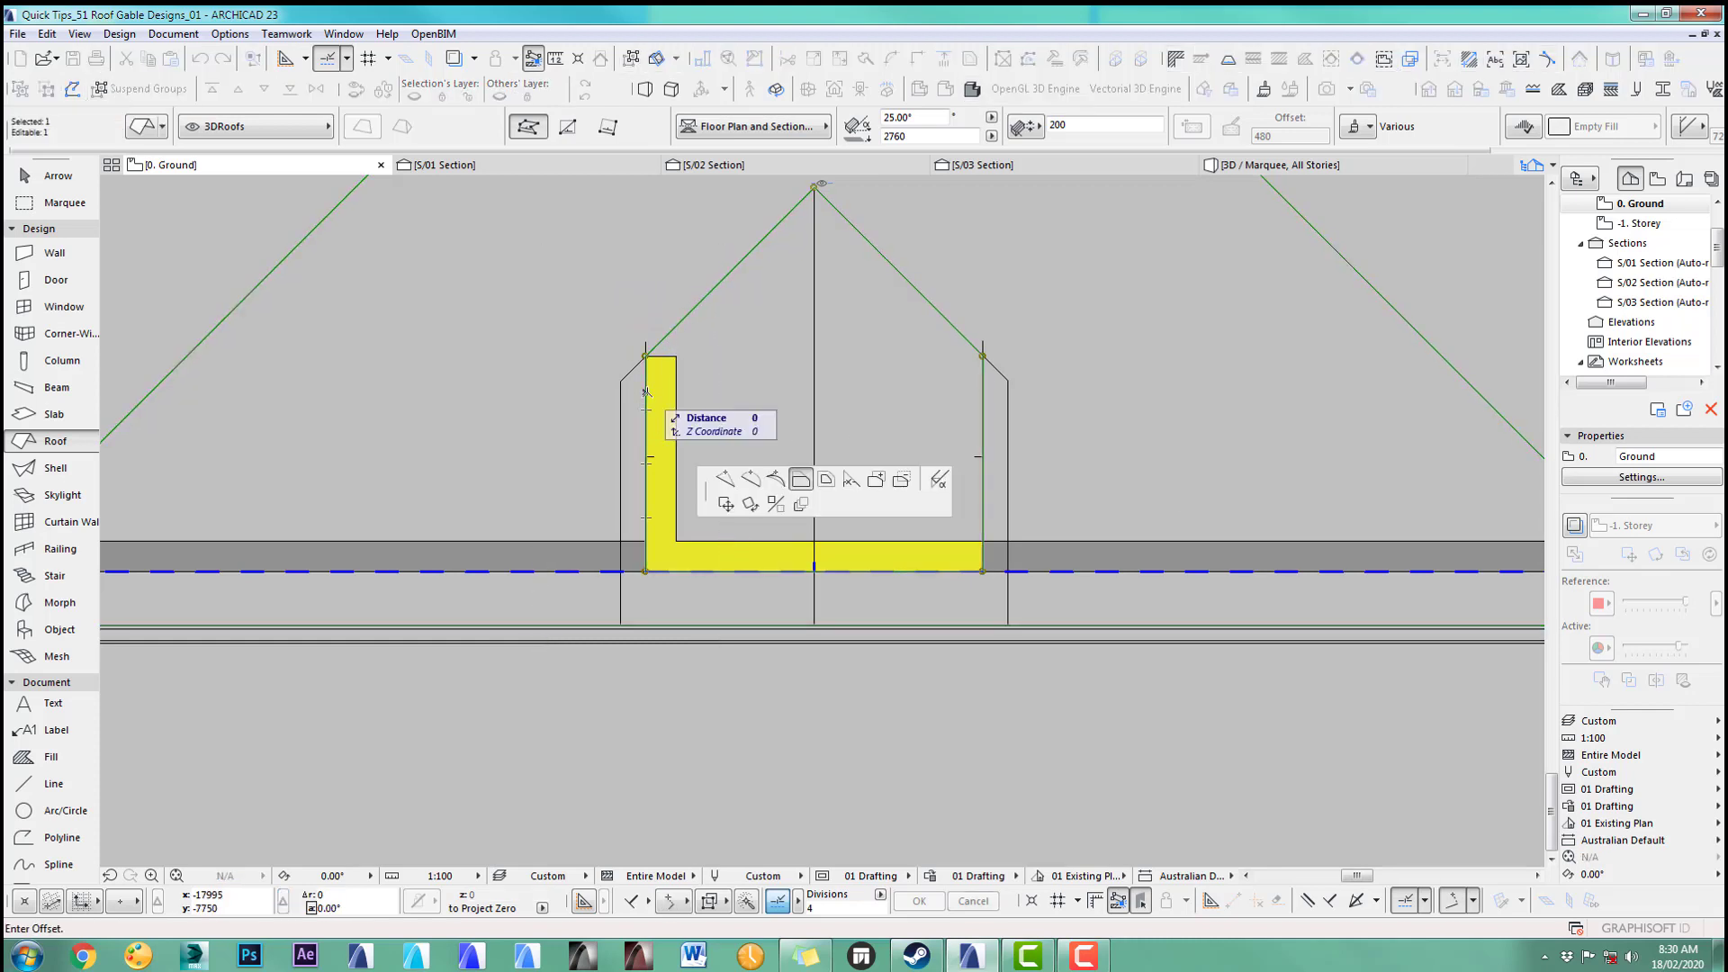
left_click(682, 350)
key("Escape")
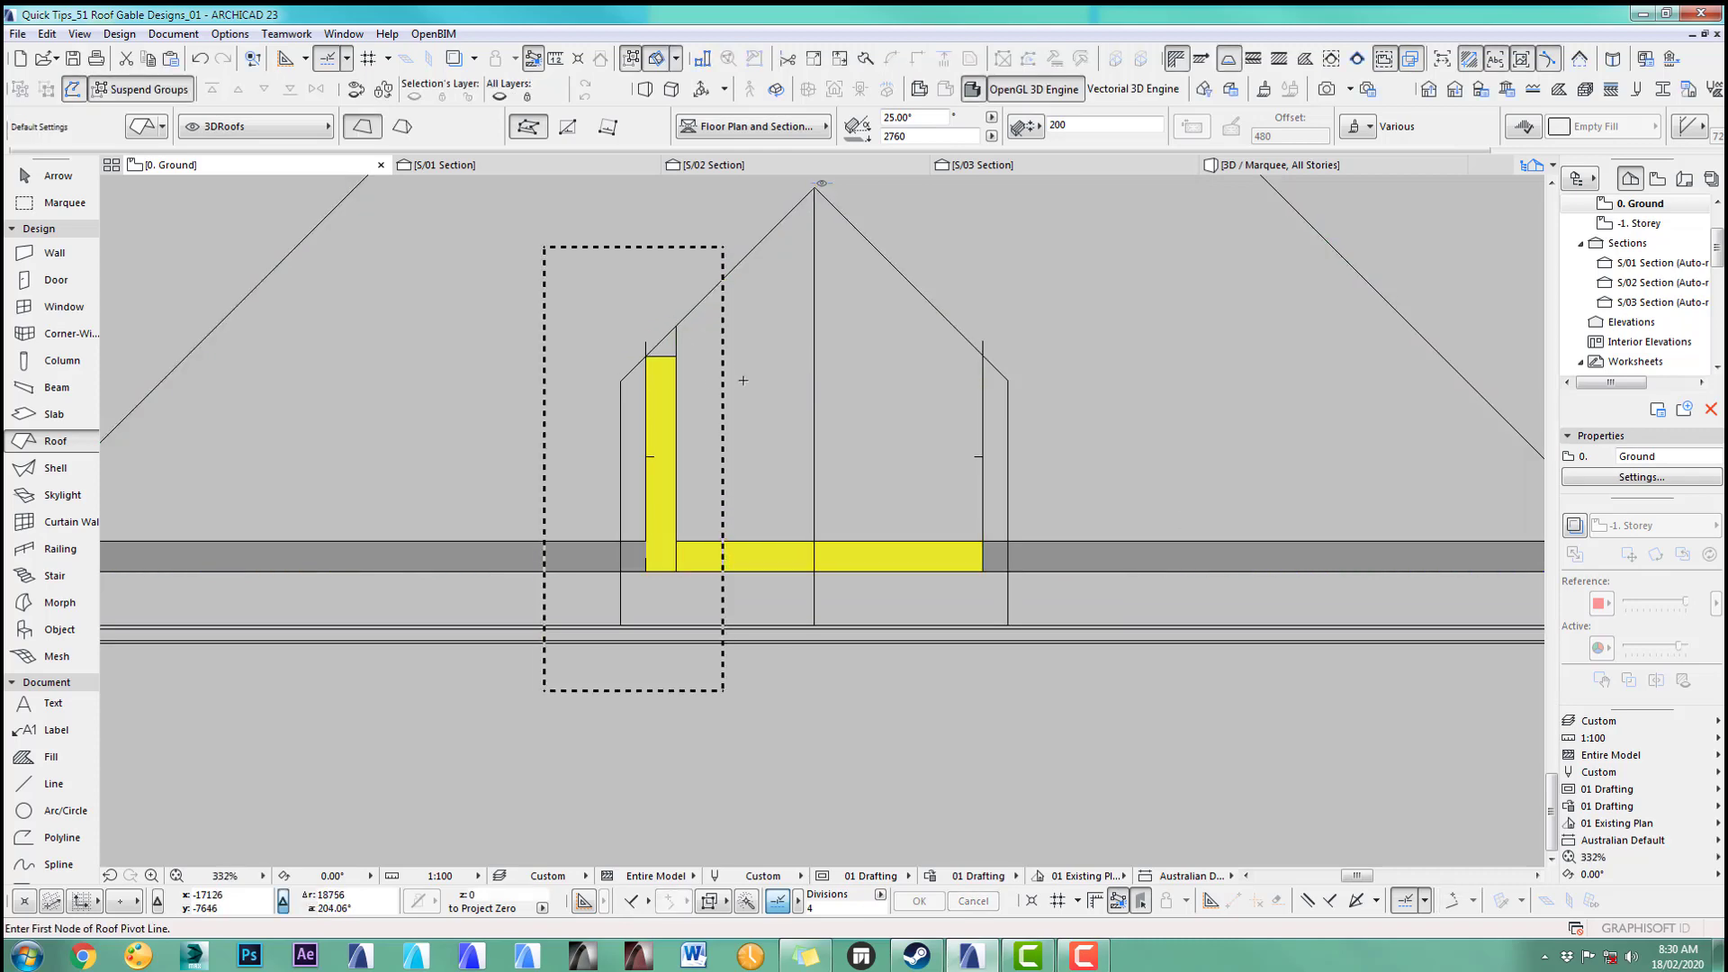
Step: Crop the base of the new side wall to the hip roof plane in the marquee 3D view, using Crop to Single-plane Roof
key("F5")
middle_click_drag(1010, 387, 754, 451, "shift")
middle_click_drag(854, 423, 827, 421, "shift")
scroll(776, 498, "down", 3)
middle_click_drag(783, 513, 661, 555, "shift")
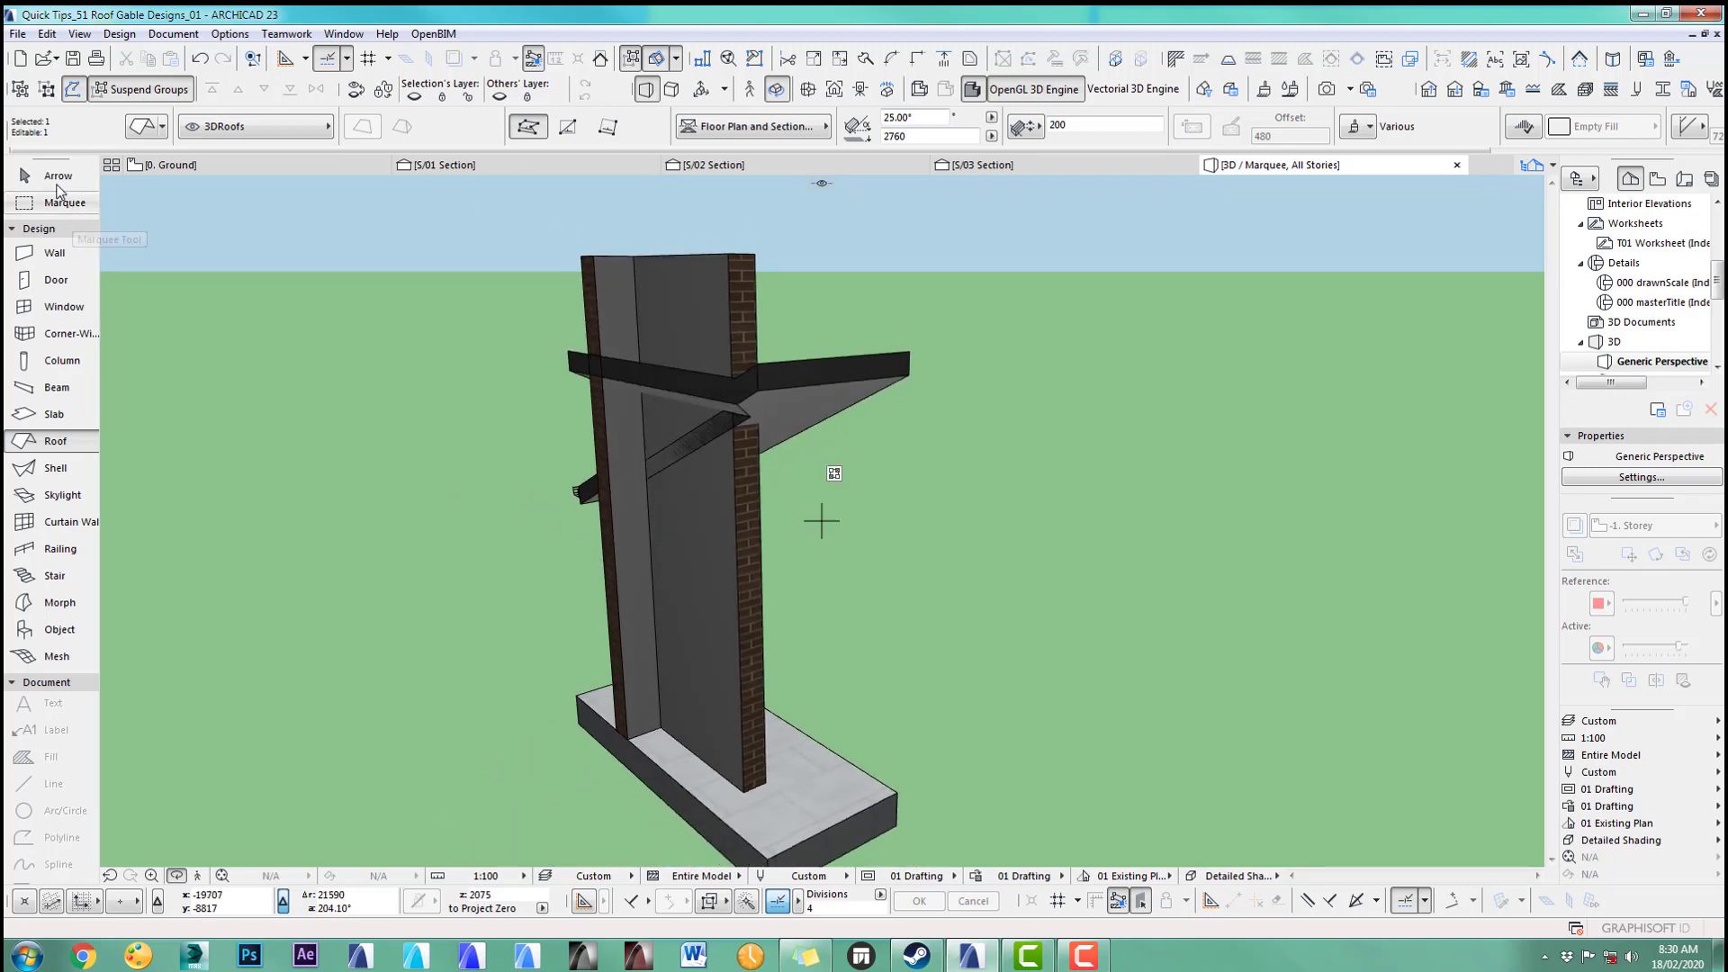
left_click(56, 178)
left_click(751, 389)
left_click(751, 578)
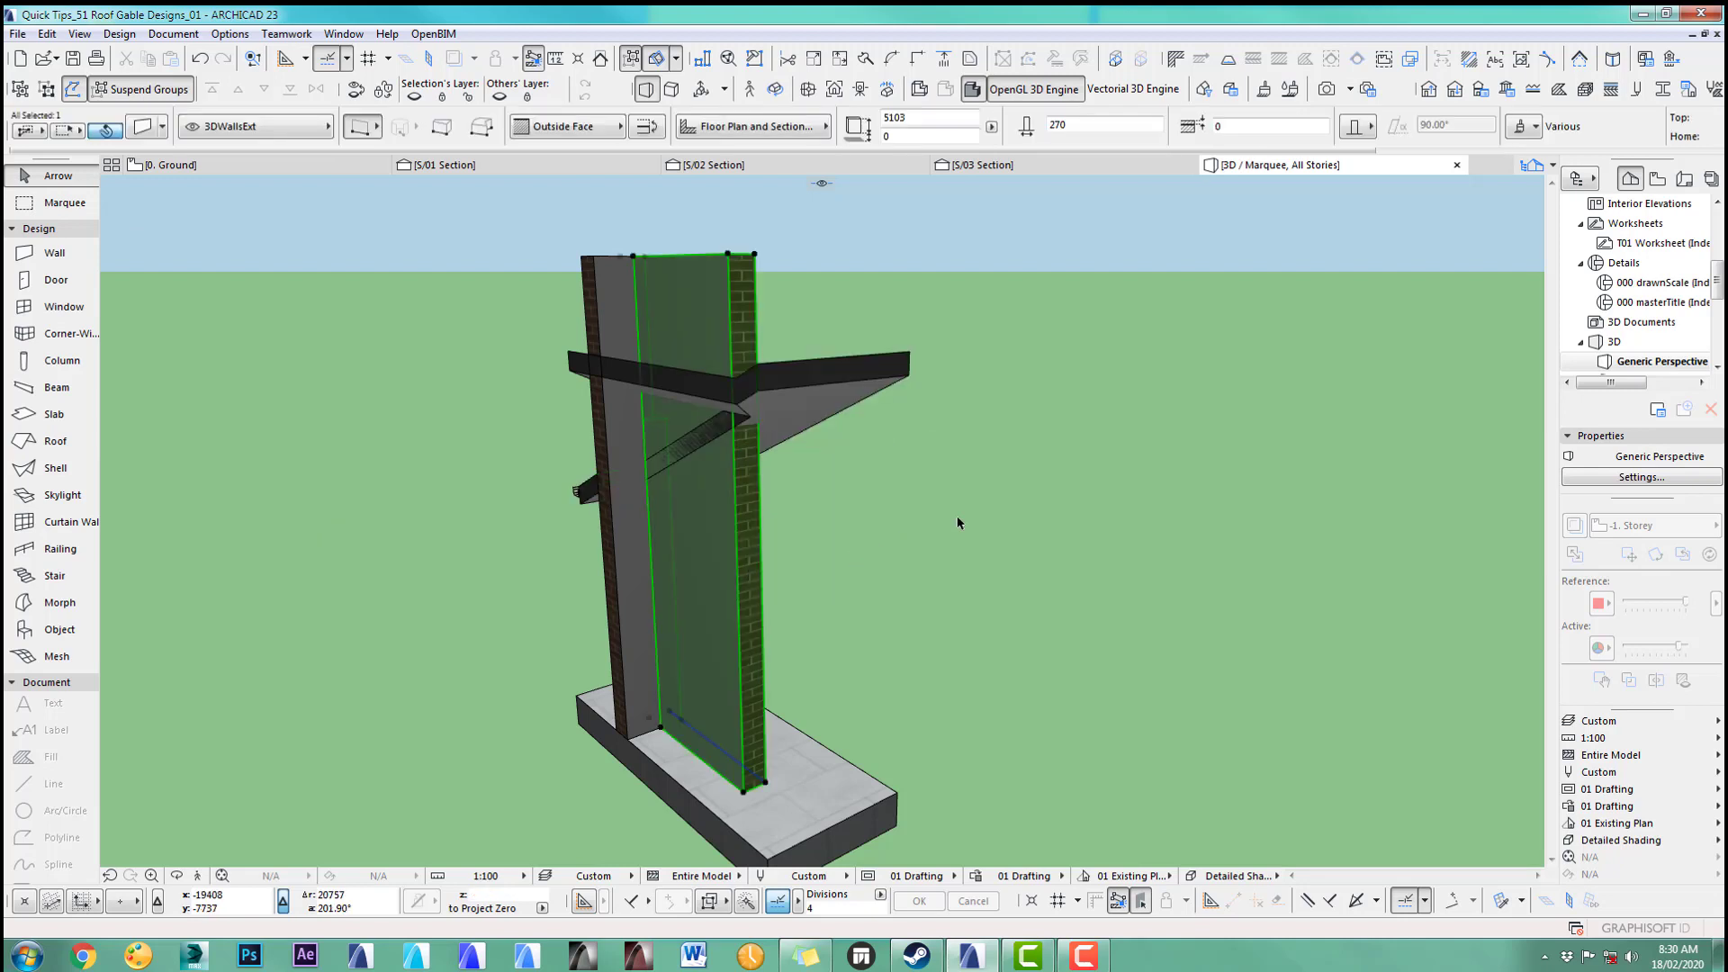
left_click(885, 381, "shift")
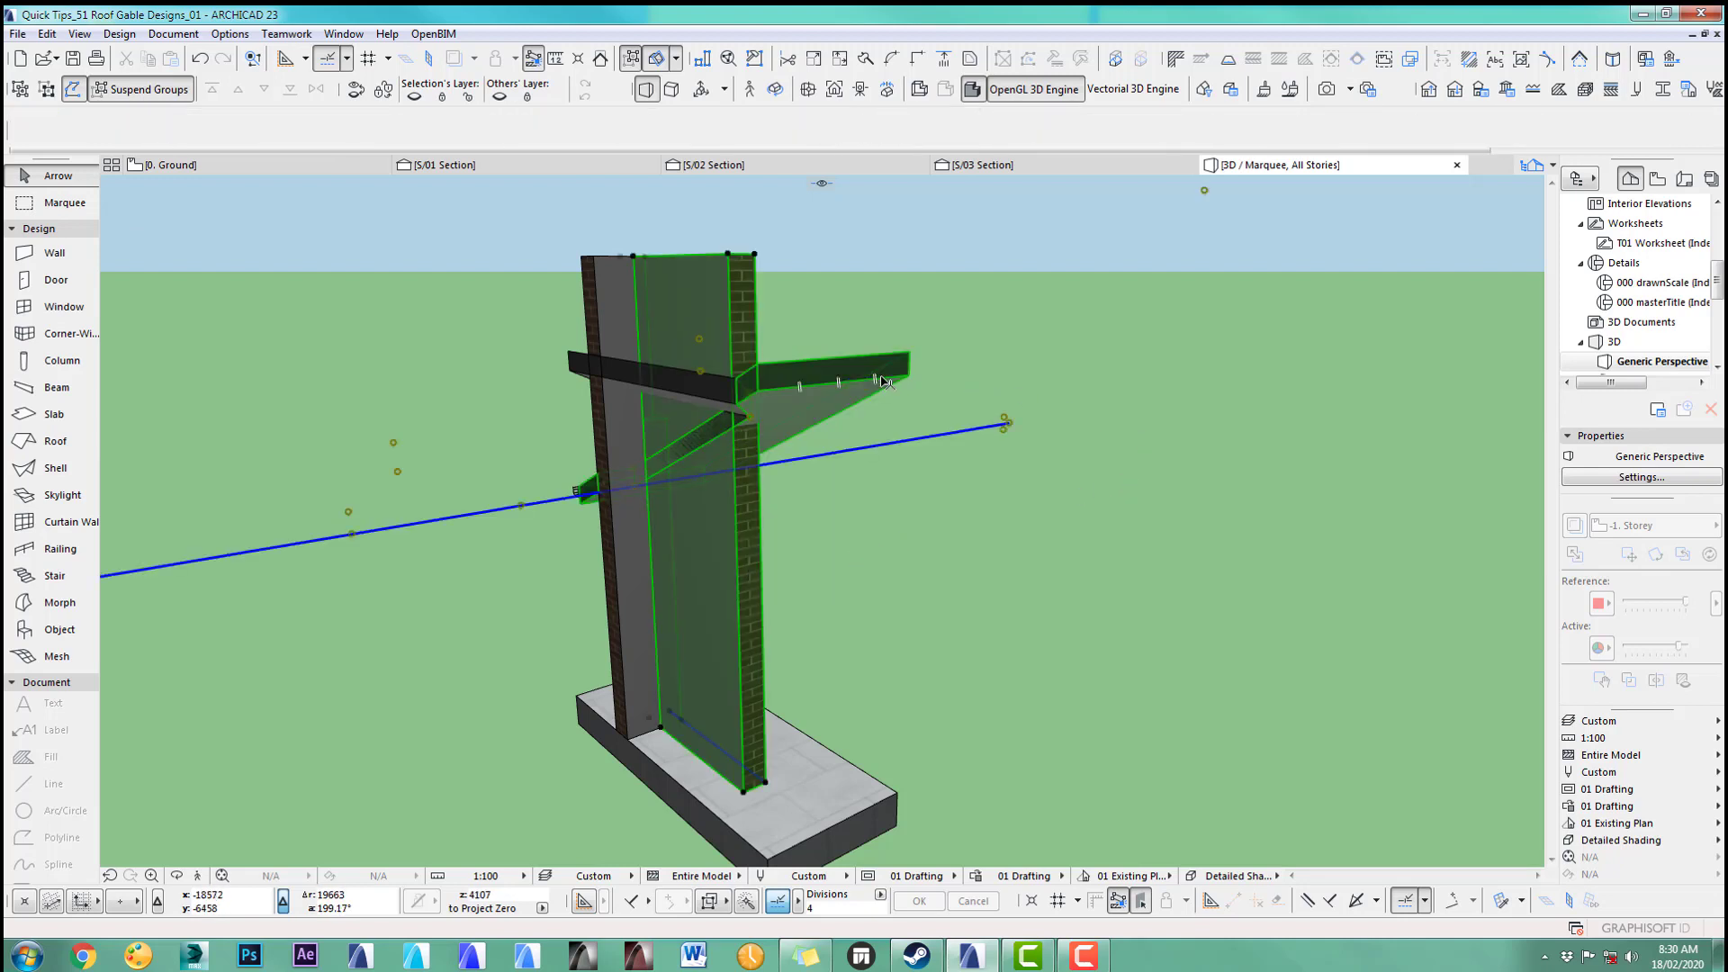
left_click(120, 35)
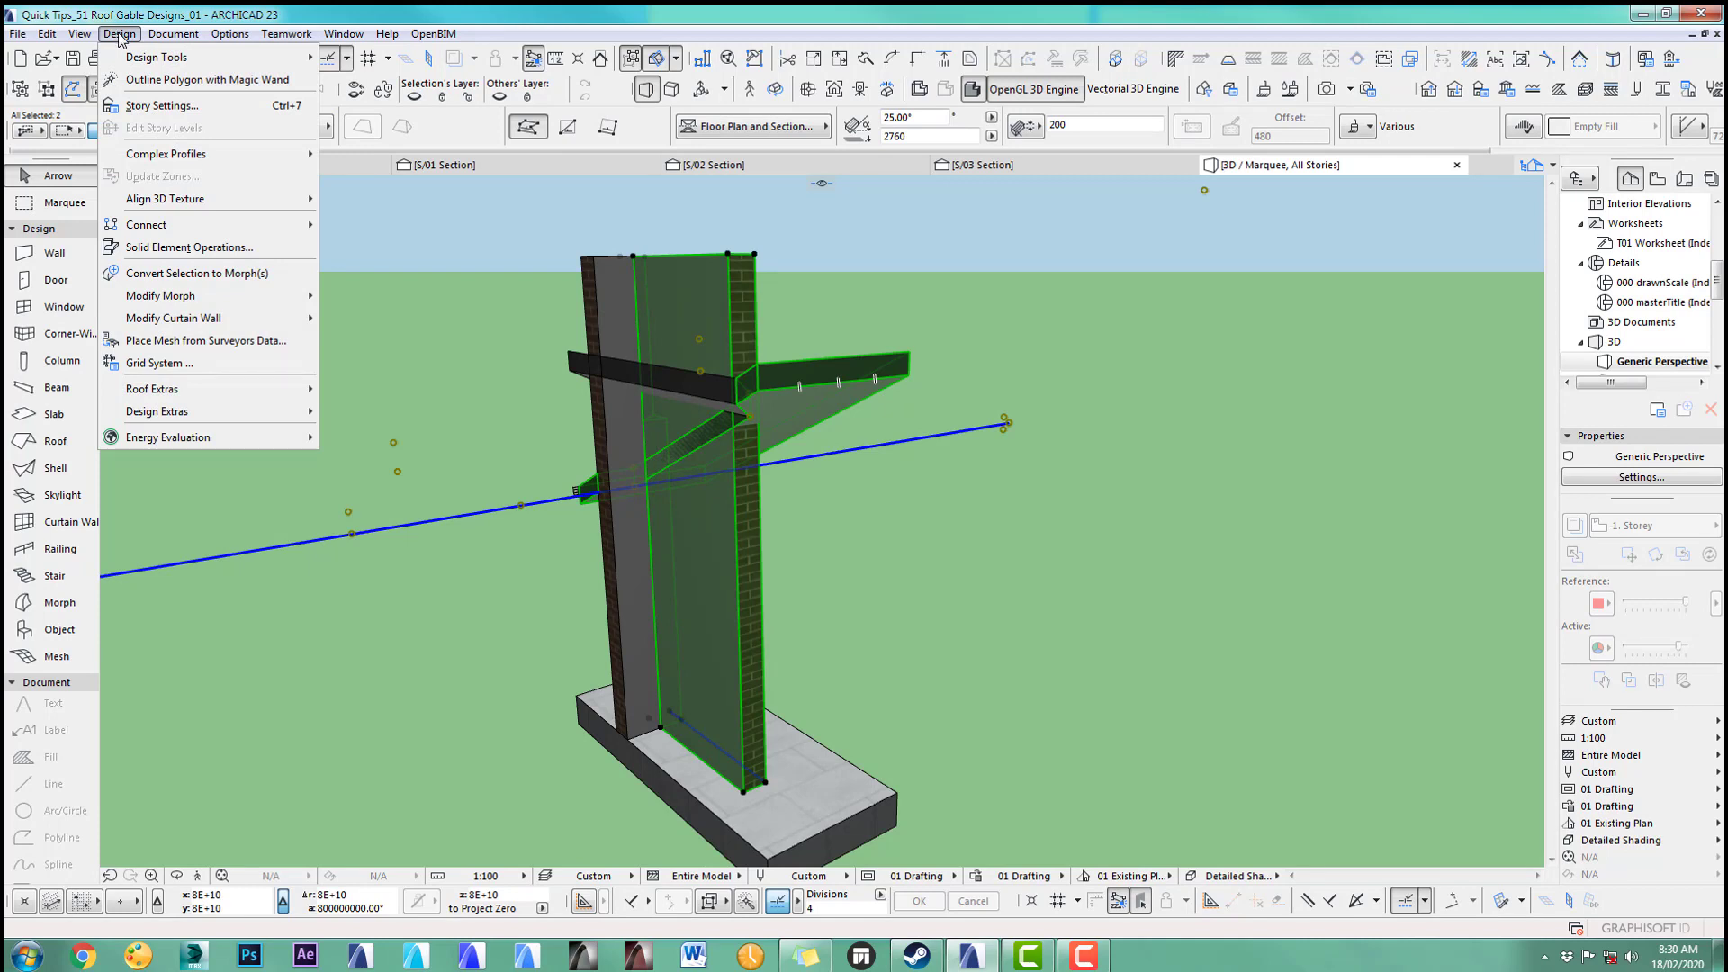
mouse_move(189, 397)
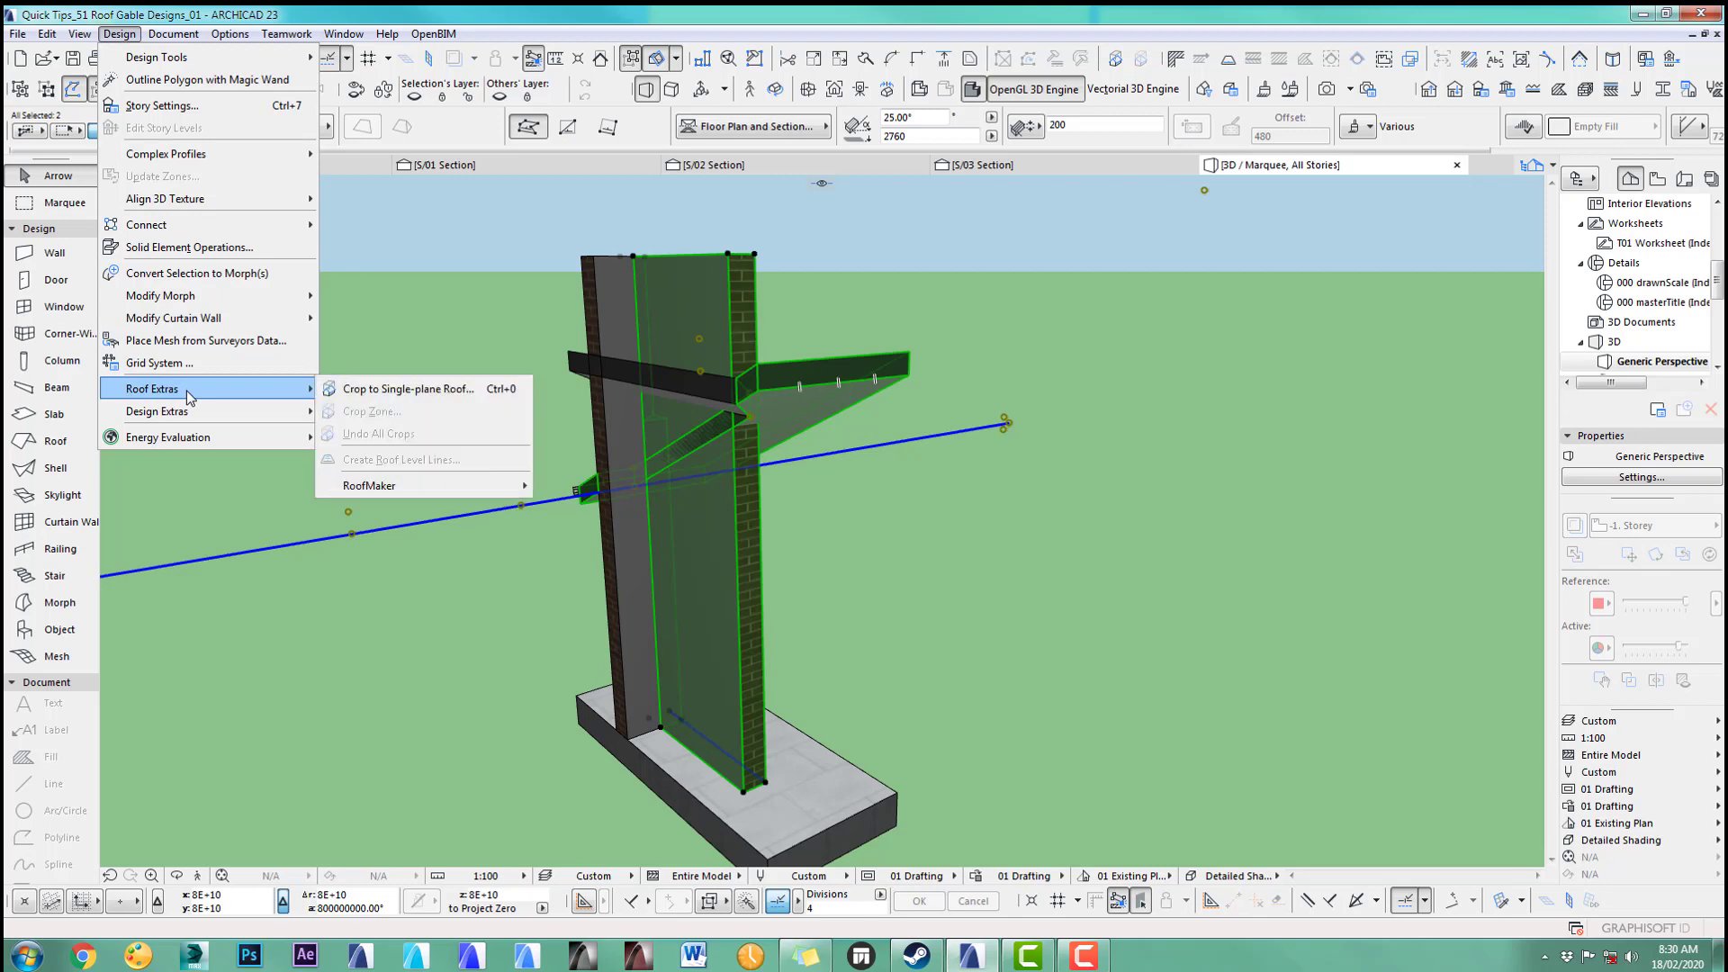
left_click(430, 391)
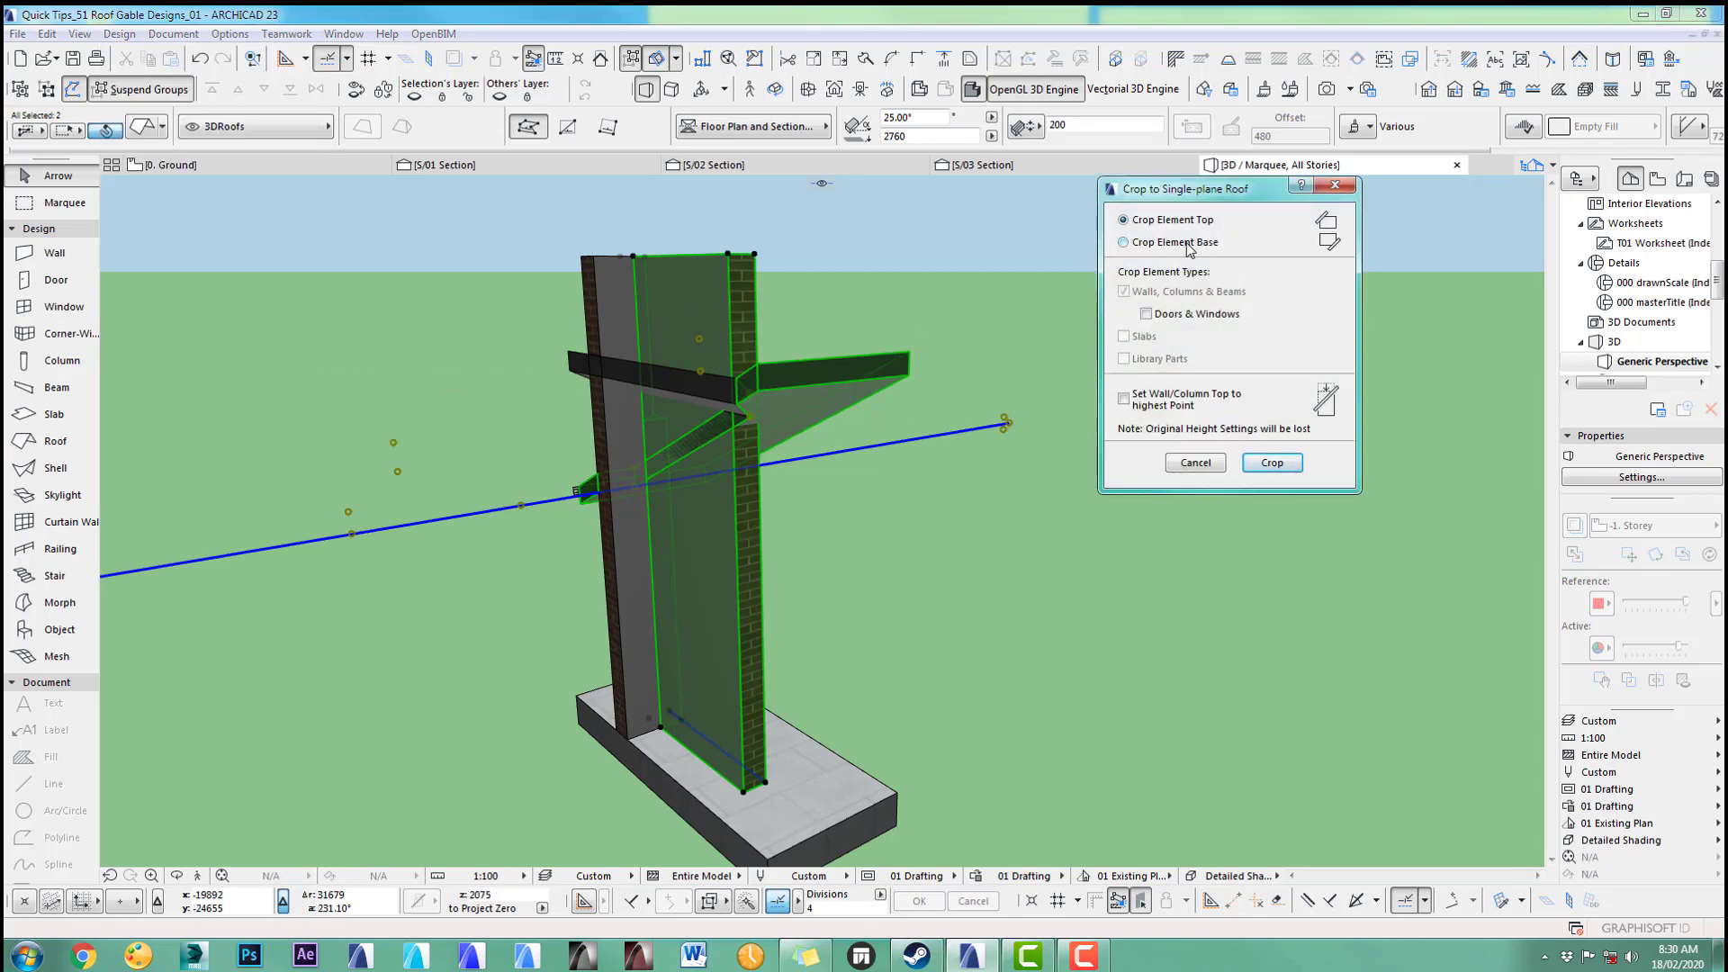
left_click(1291, 468)
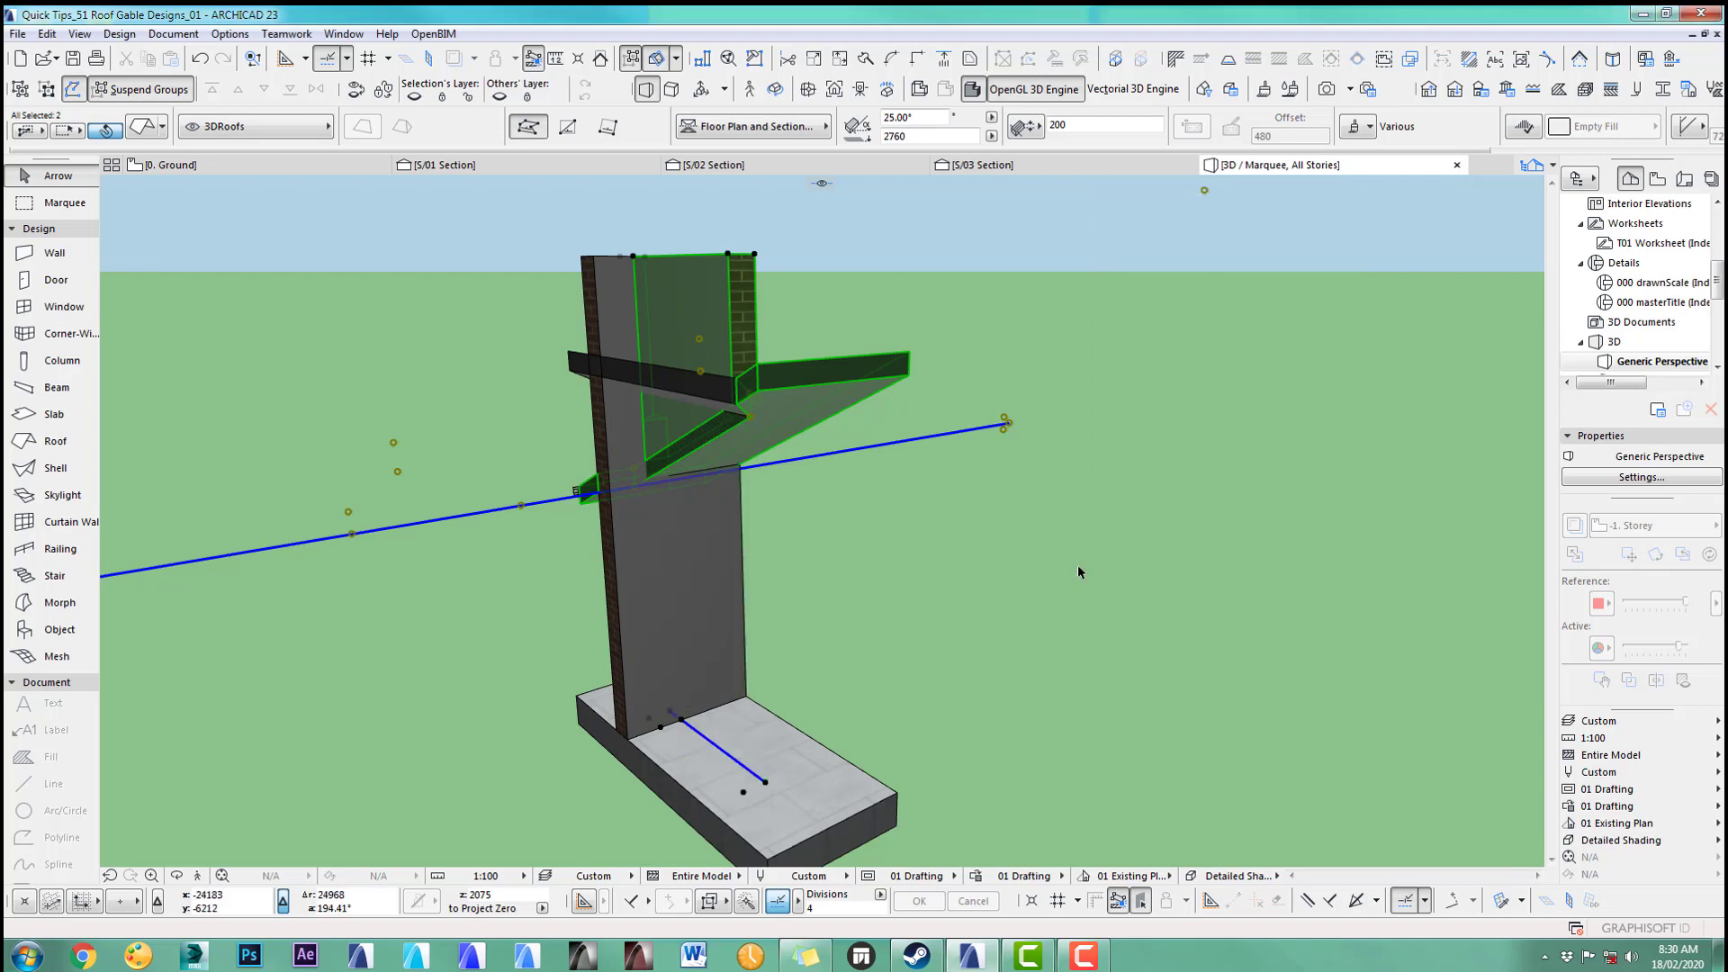
Step: Mirror a copy of the cropped west side wall about the gable's ridge line in the ground floor plan
left_click(1038, 540)
scroll(693, 439, "up", 5)
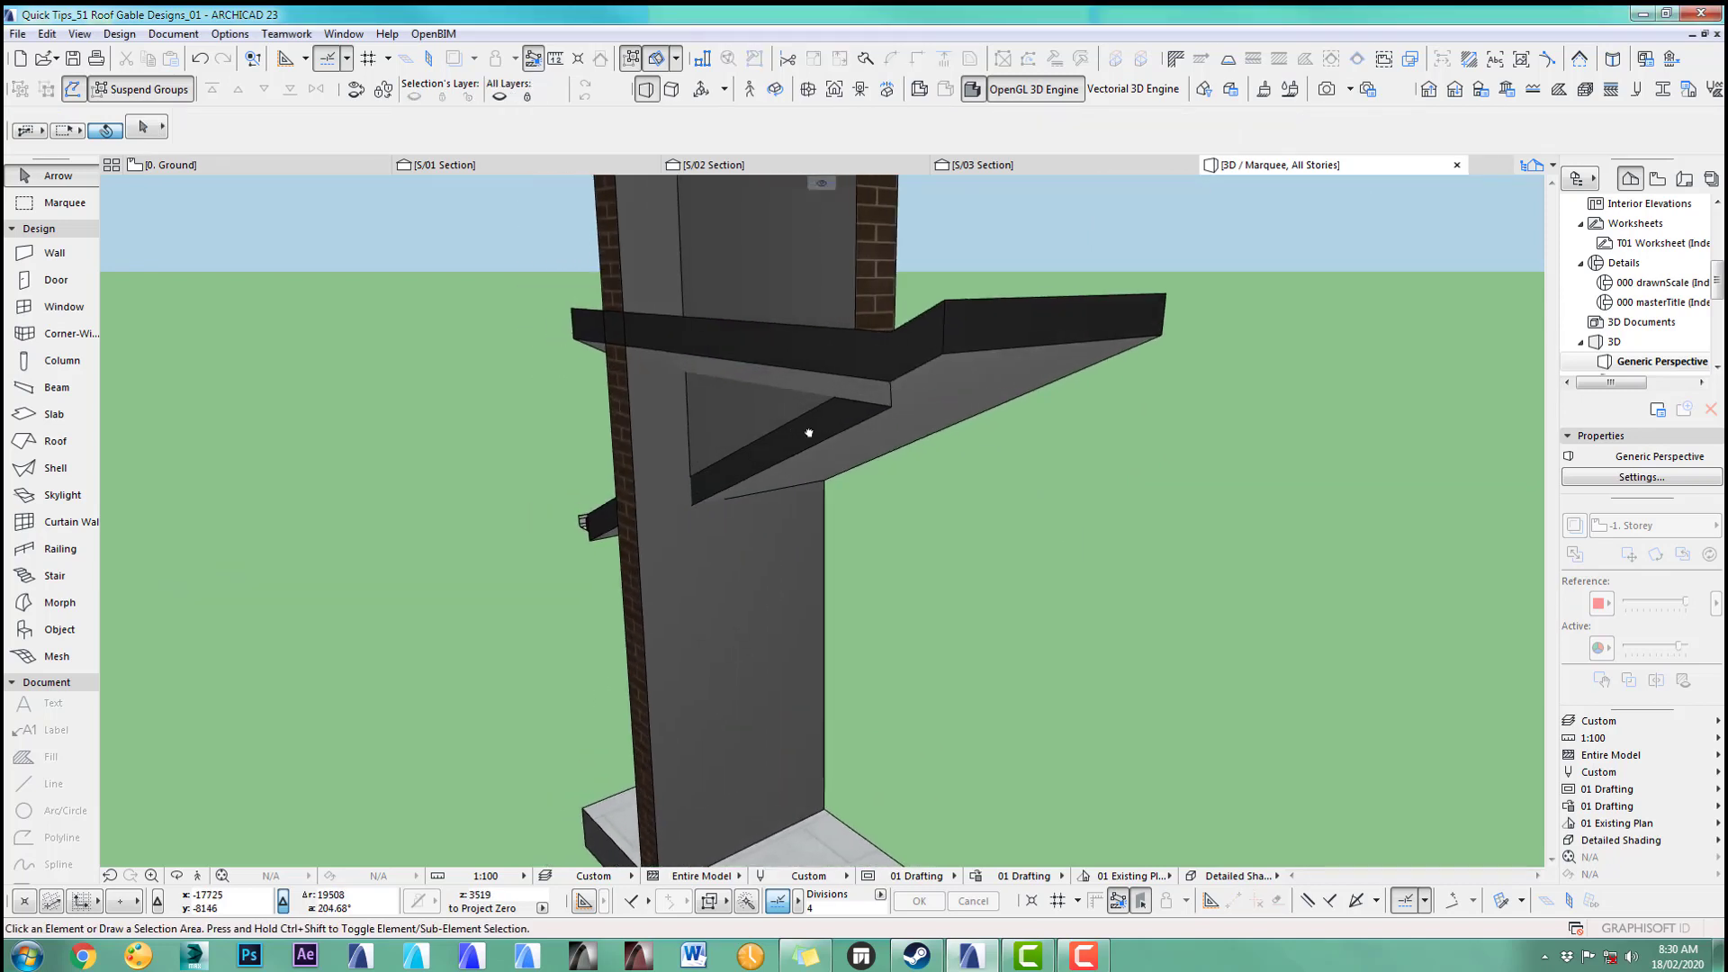
middle_click_drag(790, 442, 896, 494, "shift")
scroll(877, 528, "down", 3)
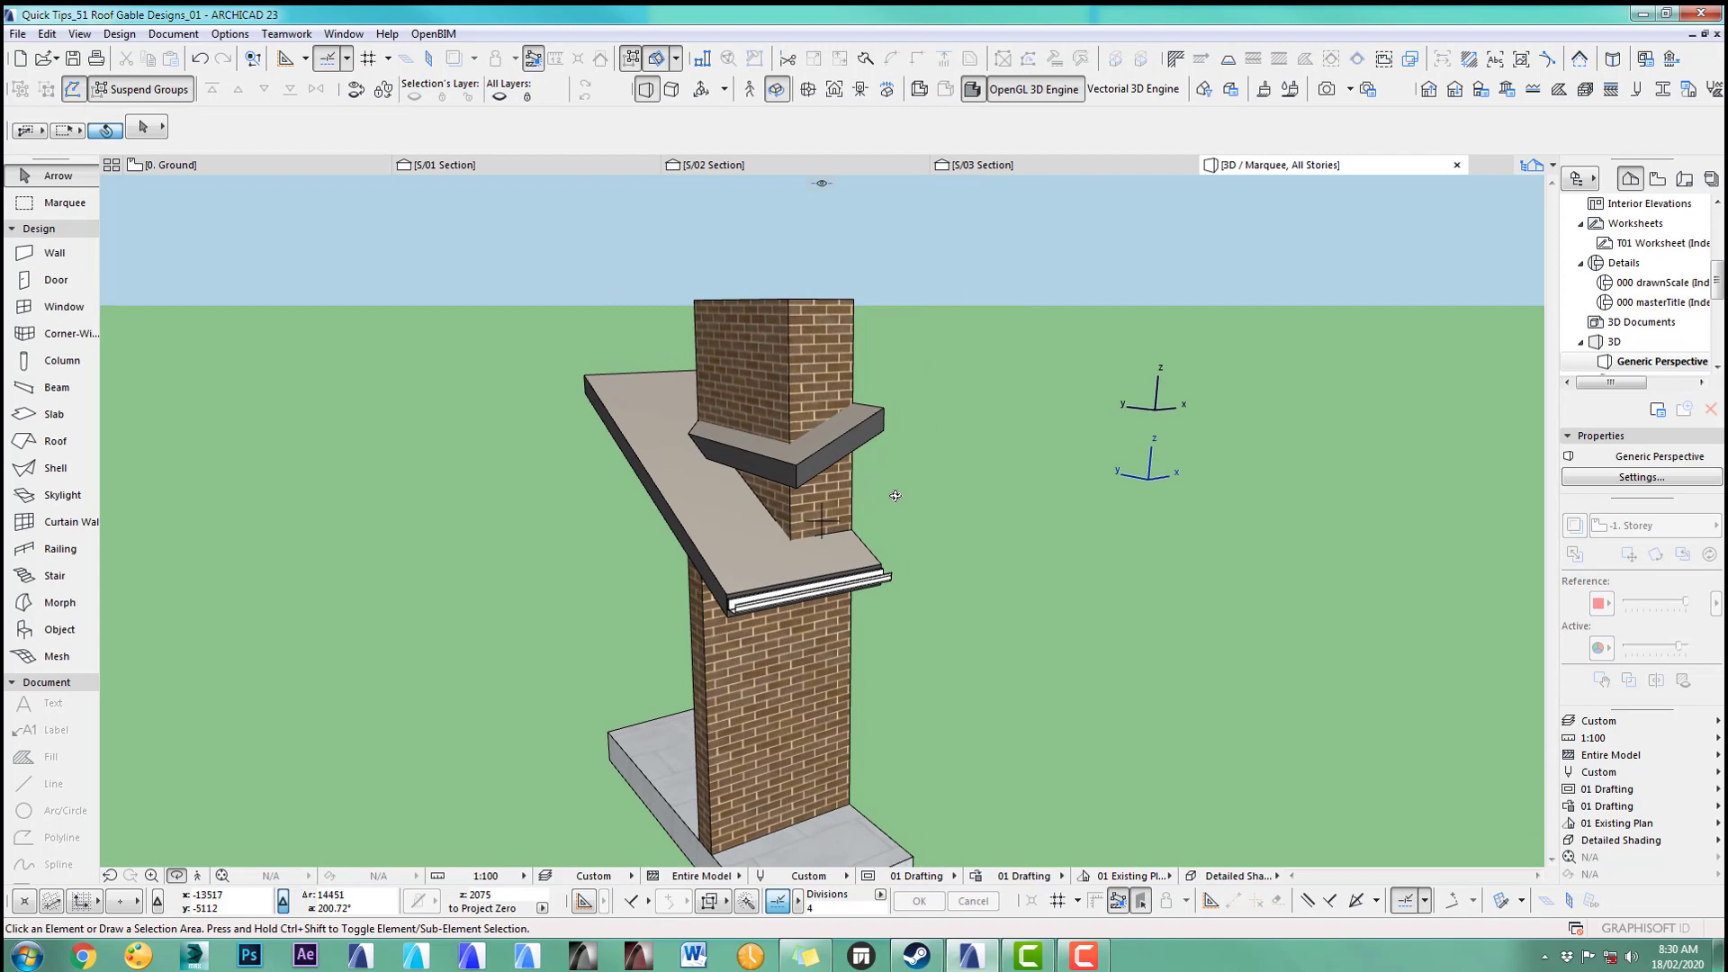
key("F2")
left_click(661, 369)
left_click(47, 33)
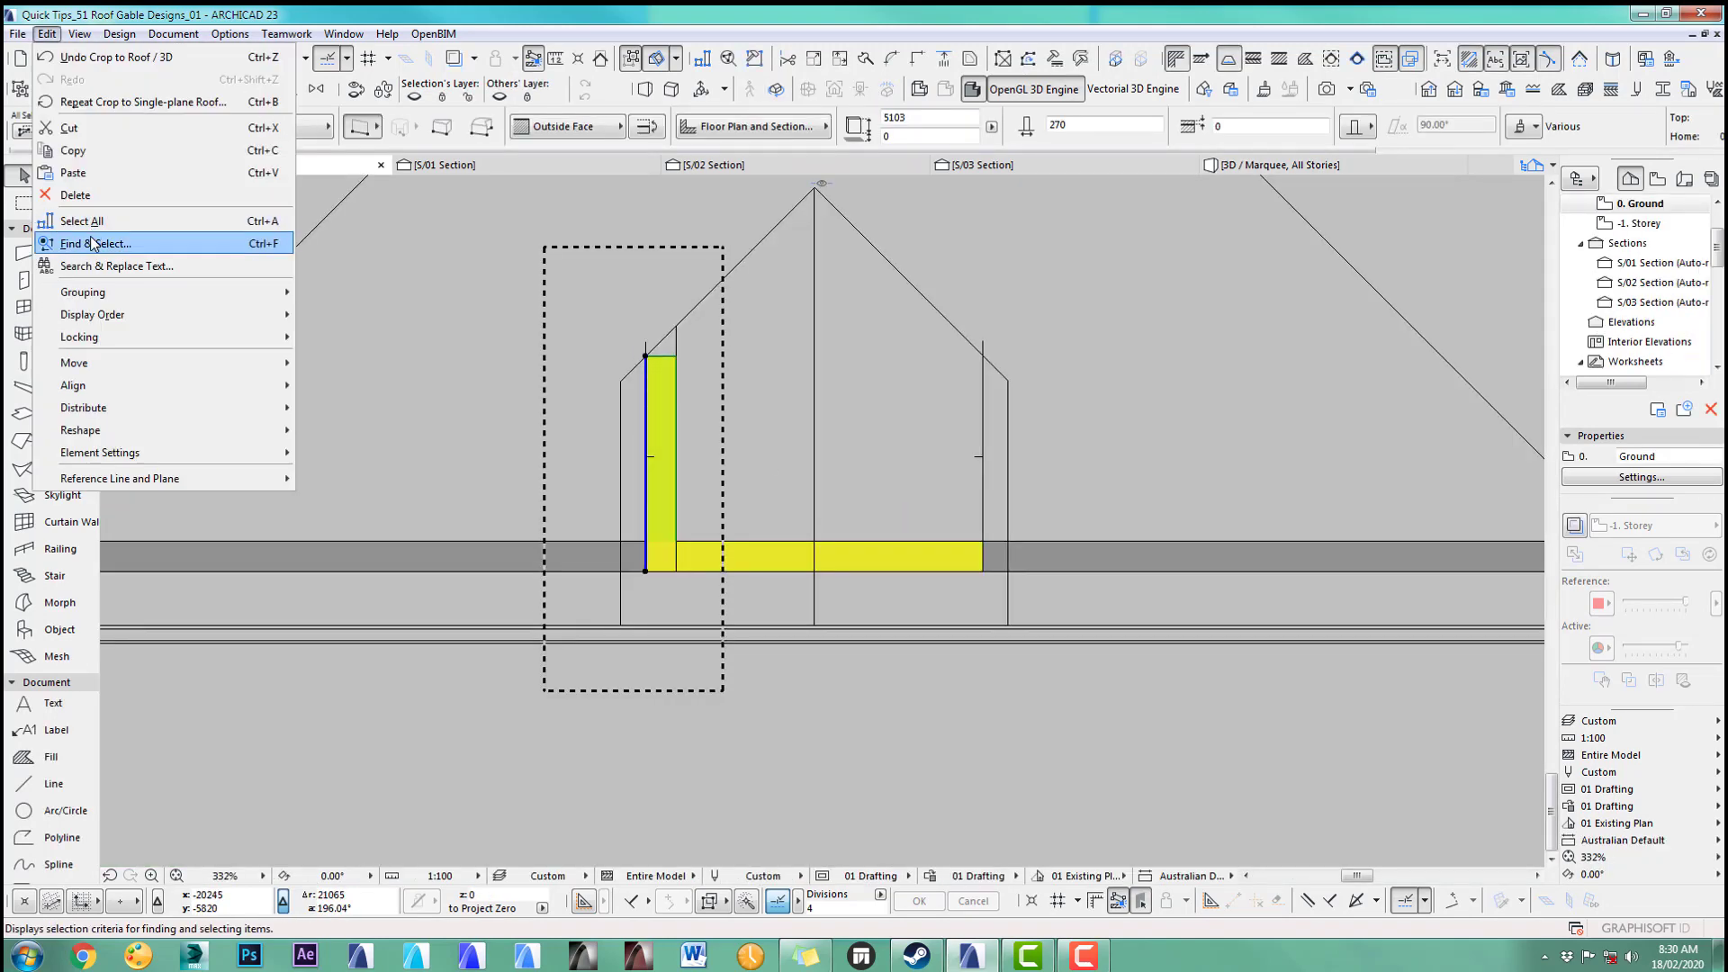
mouse_move(74, 363)
left_click(360, 504)
left_click(815, 623)
left_click(815, 450)
key("Escape")
key("Escape")
Step: Offset the east edge of the hip roof's opening by 270 mm to the inner face of the mirrored side wall
left_click(56, 441)
left_click(982, 395, "shift")
left_click(983, 395)
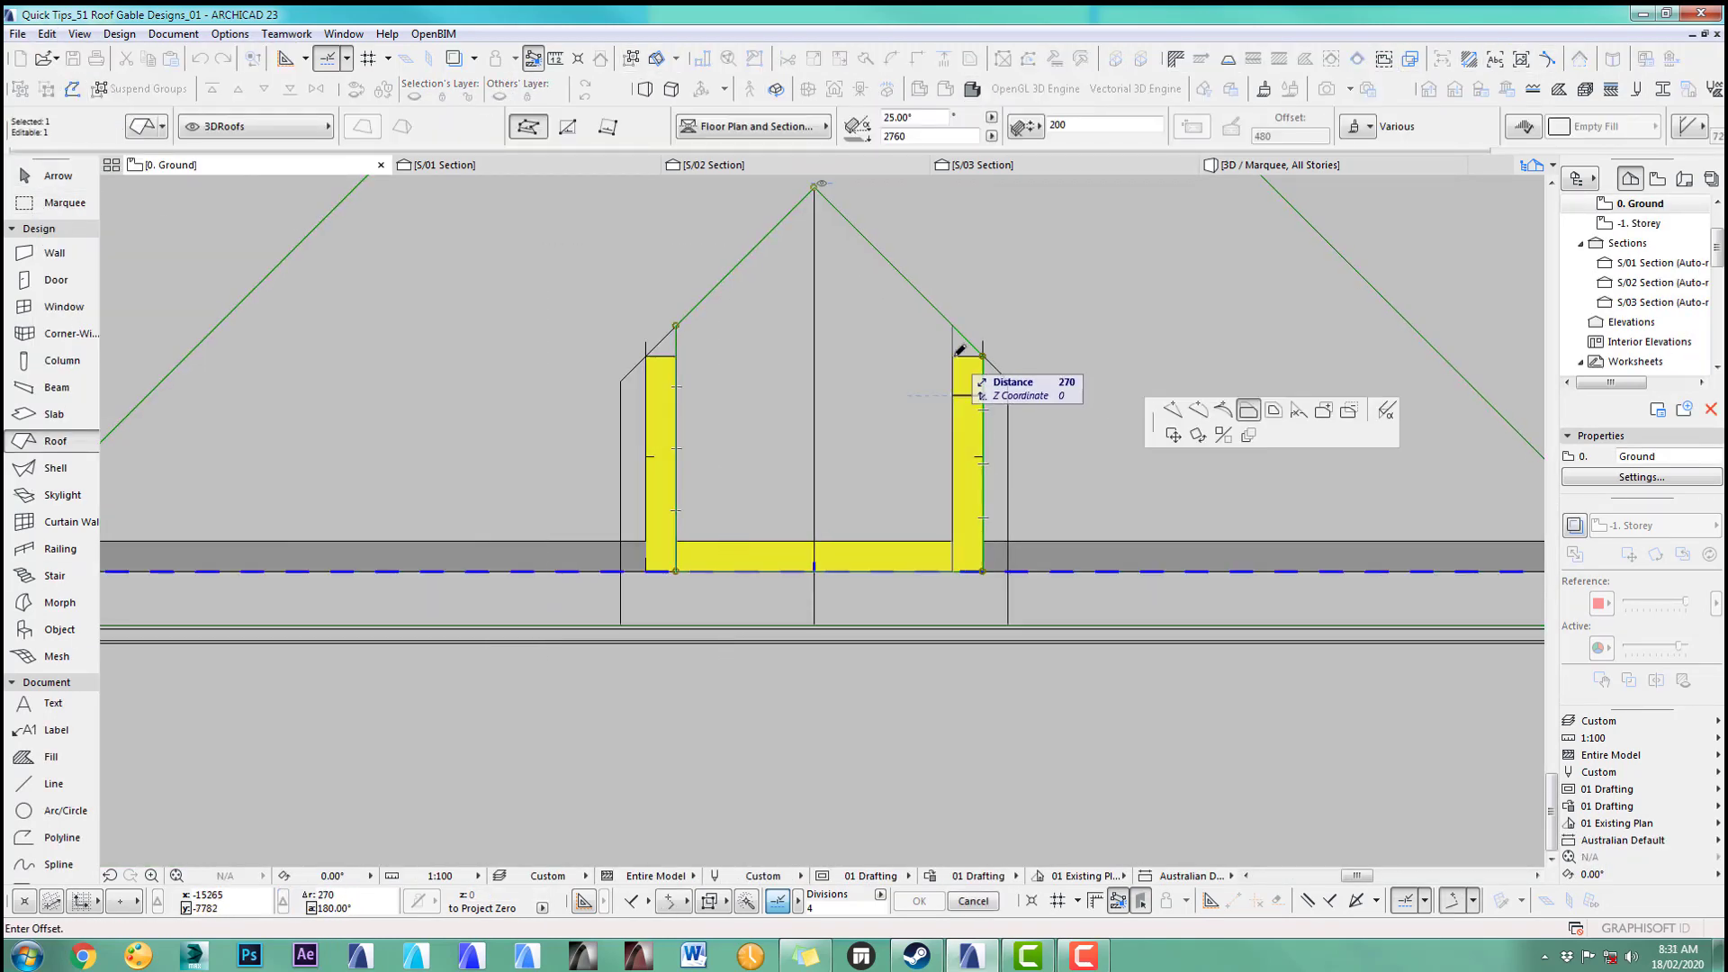
left_click(954, 356)
key("Escape")
Step: Marquee the whole gable in plan, including both side walls and the eave, and show only that part in 3D
key("F3")
scroll(972, 585, "up", 3)
middle_click_drag(972, 585, 900, 589, "shift")
key("F2")
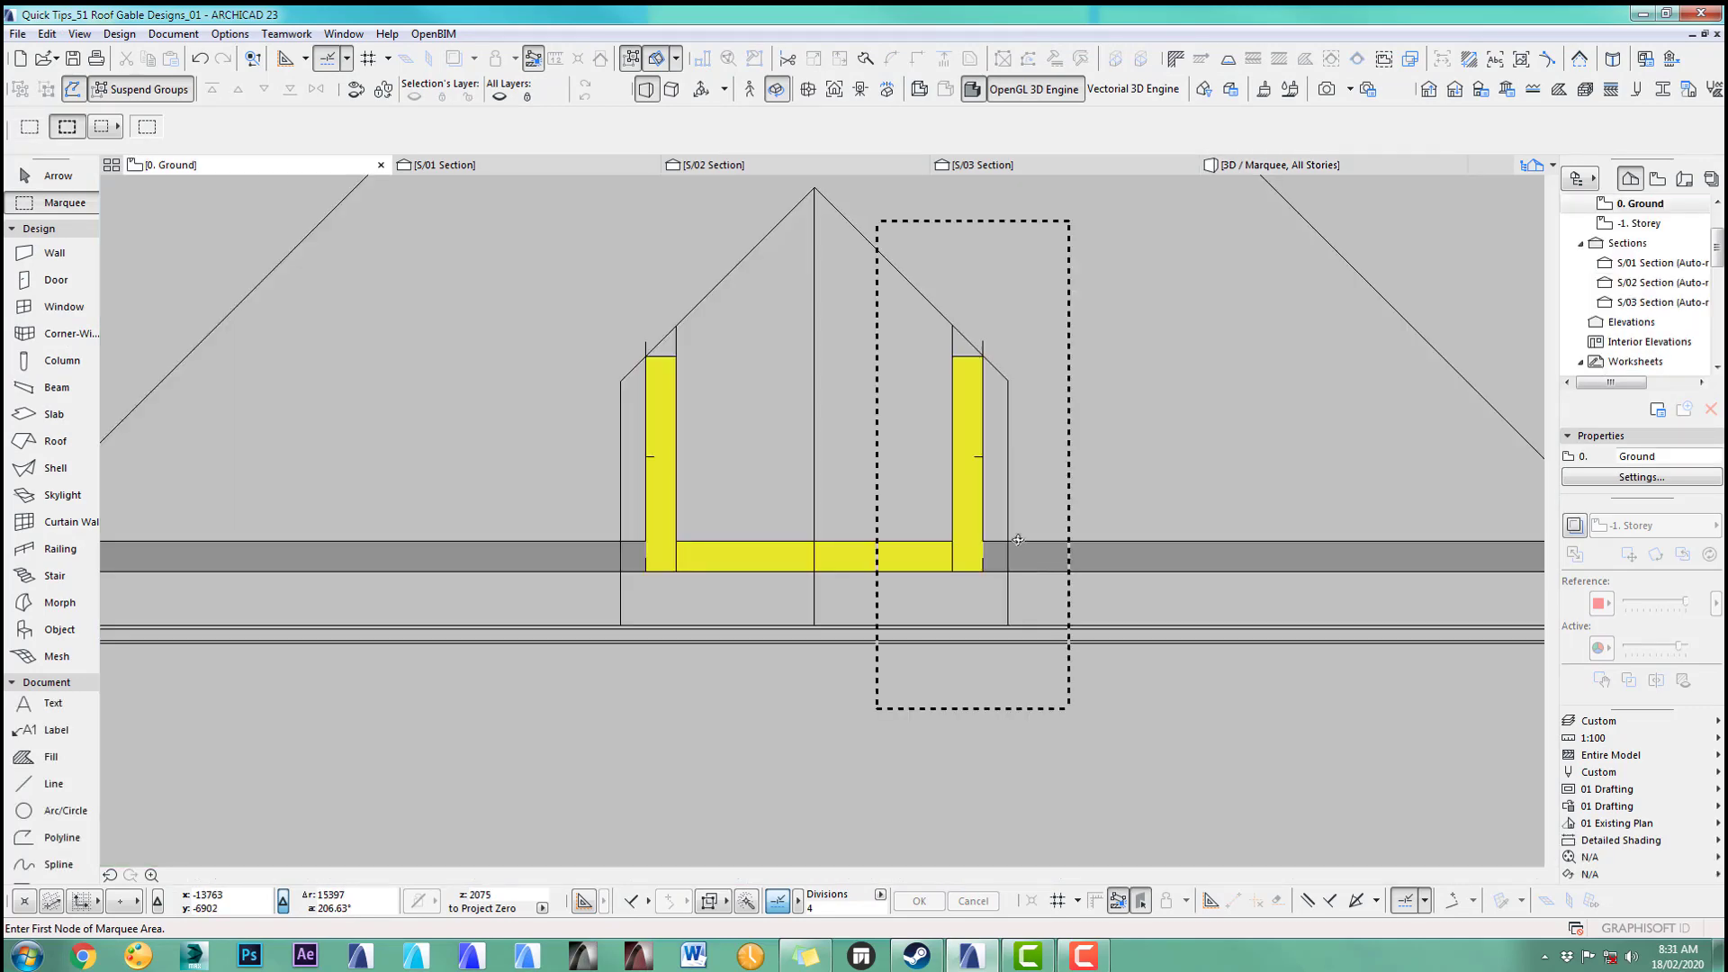
scroll(689, 368, "down", 3)
left_click(612, 249)
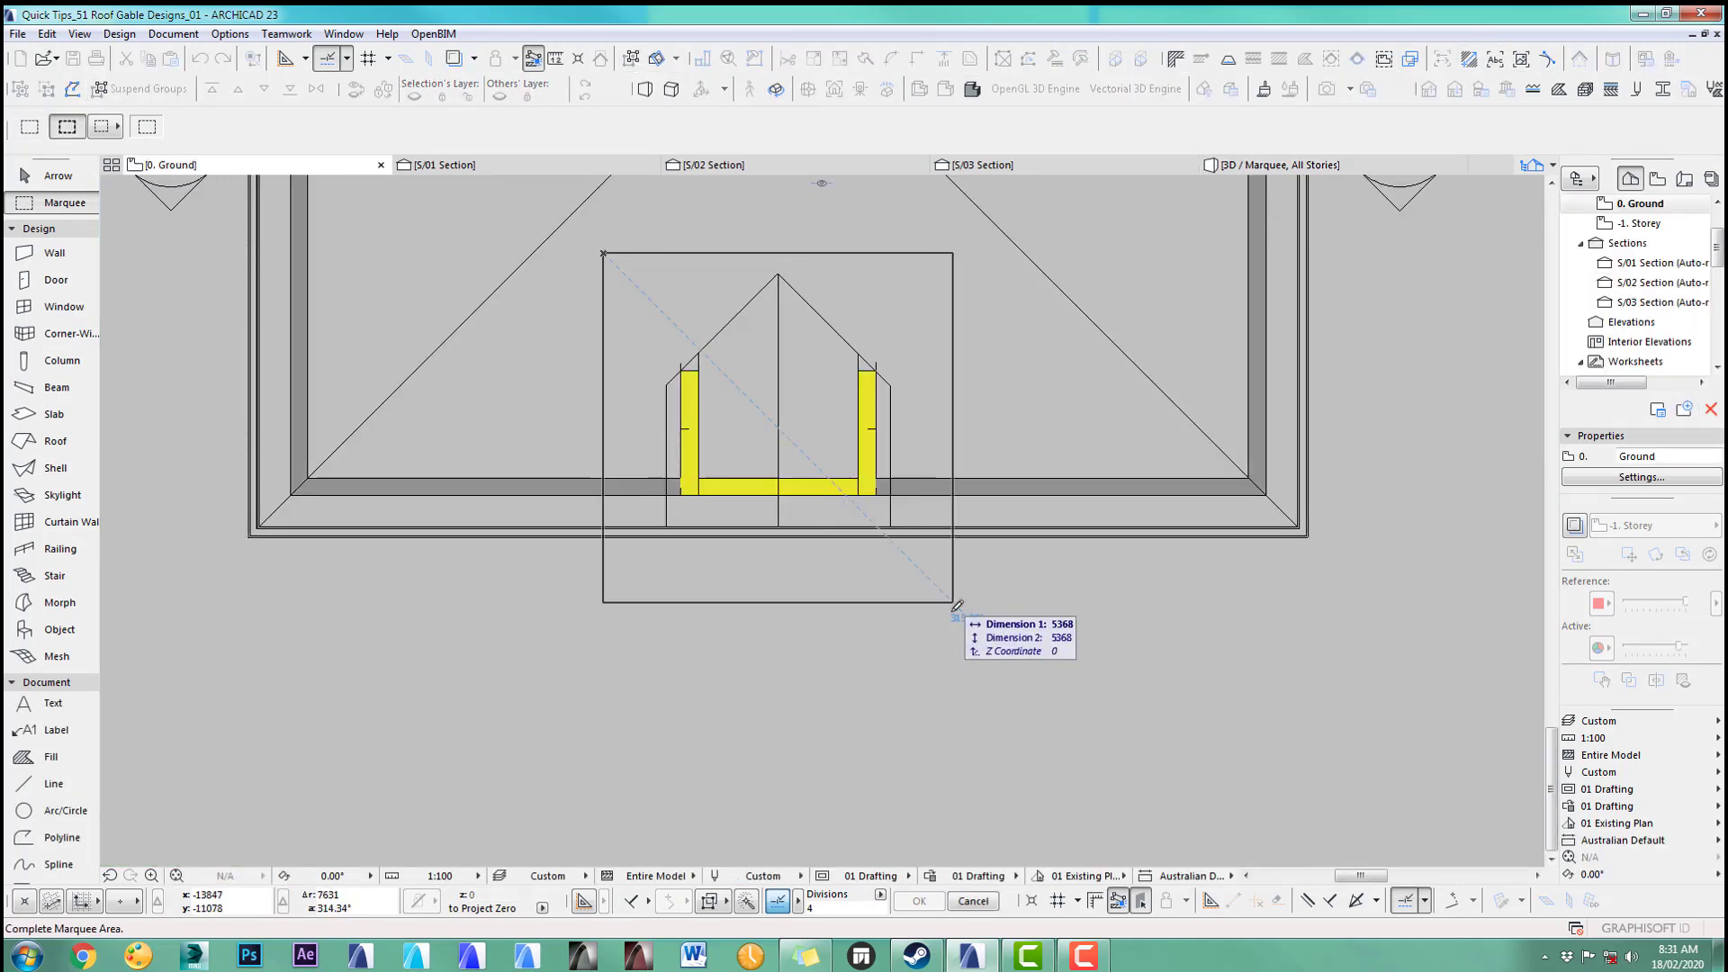
left_click(957, 601)
key("F3")
middle_click_drag(927, 489, 774, 558, "shift")
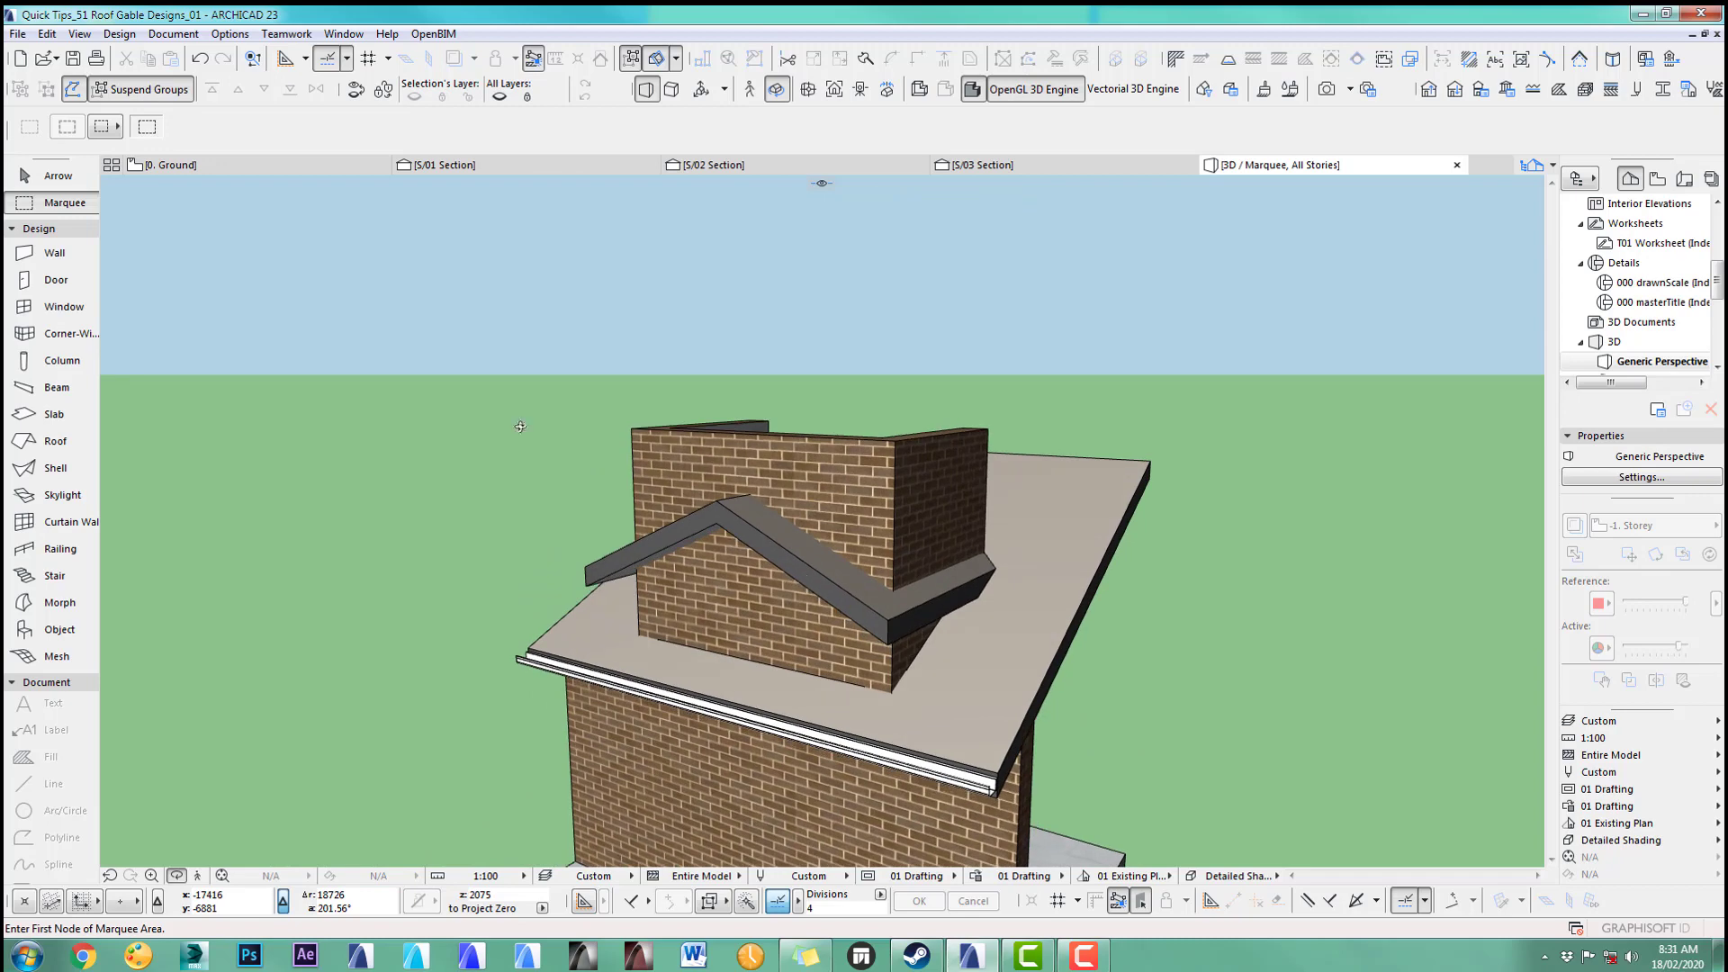
Step: Trim the raised front wall and both side walls to the two gable roof planes, using the roofs from the current selection
left_click(64, 174)
left_click_drag(581, 360, 1006, 447)
left_click(1098, 342)
left_click(927, 468)
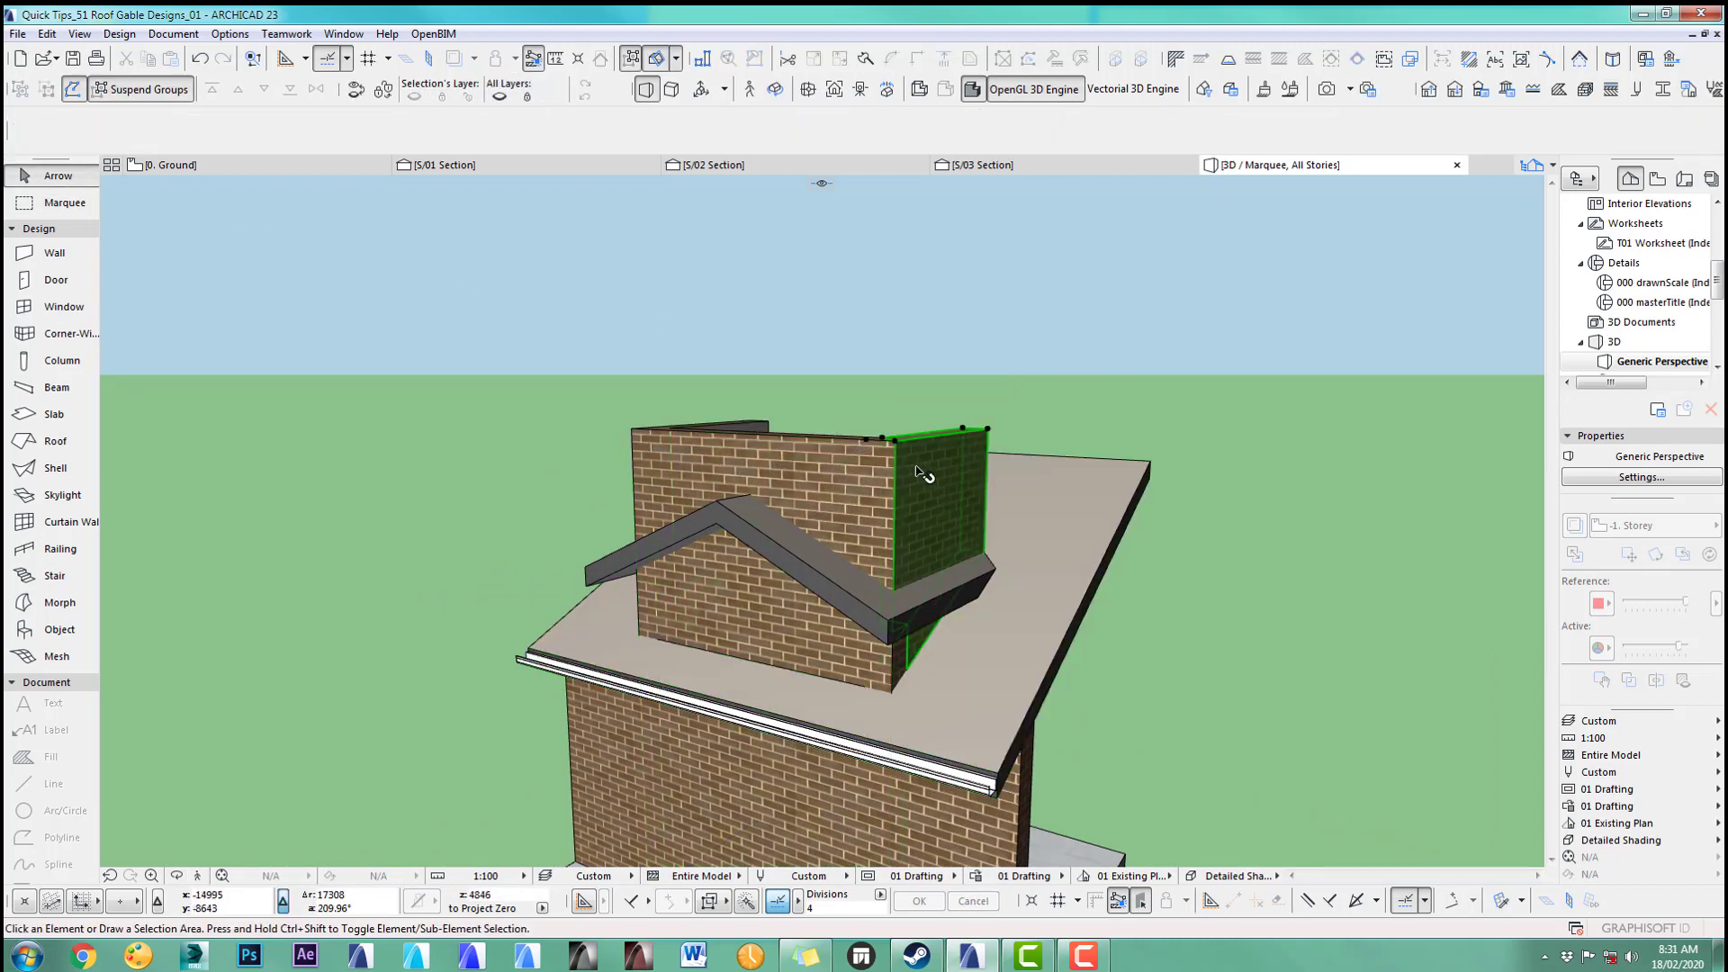
left_click(809, 464, "shift")
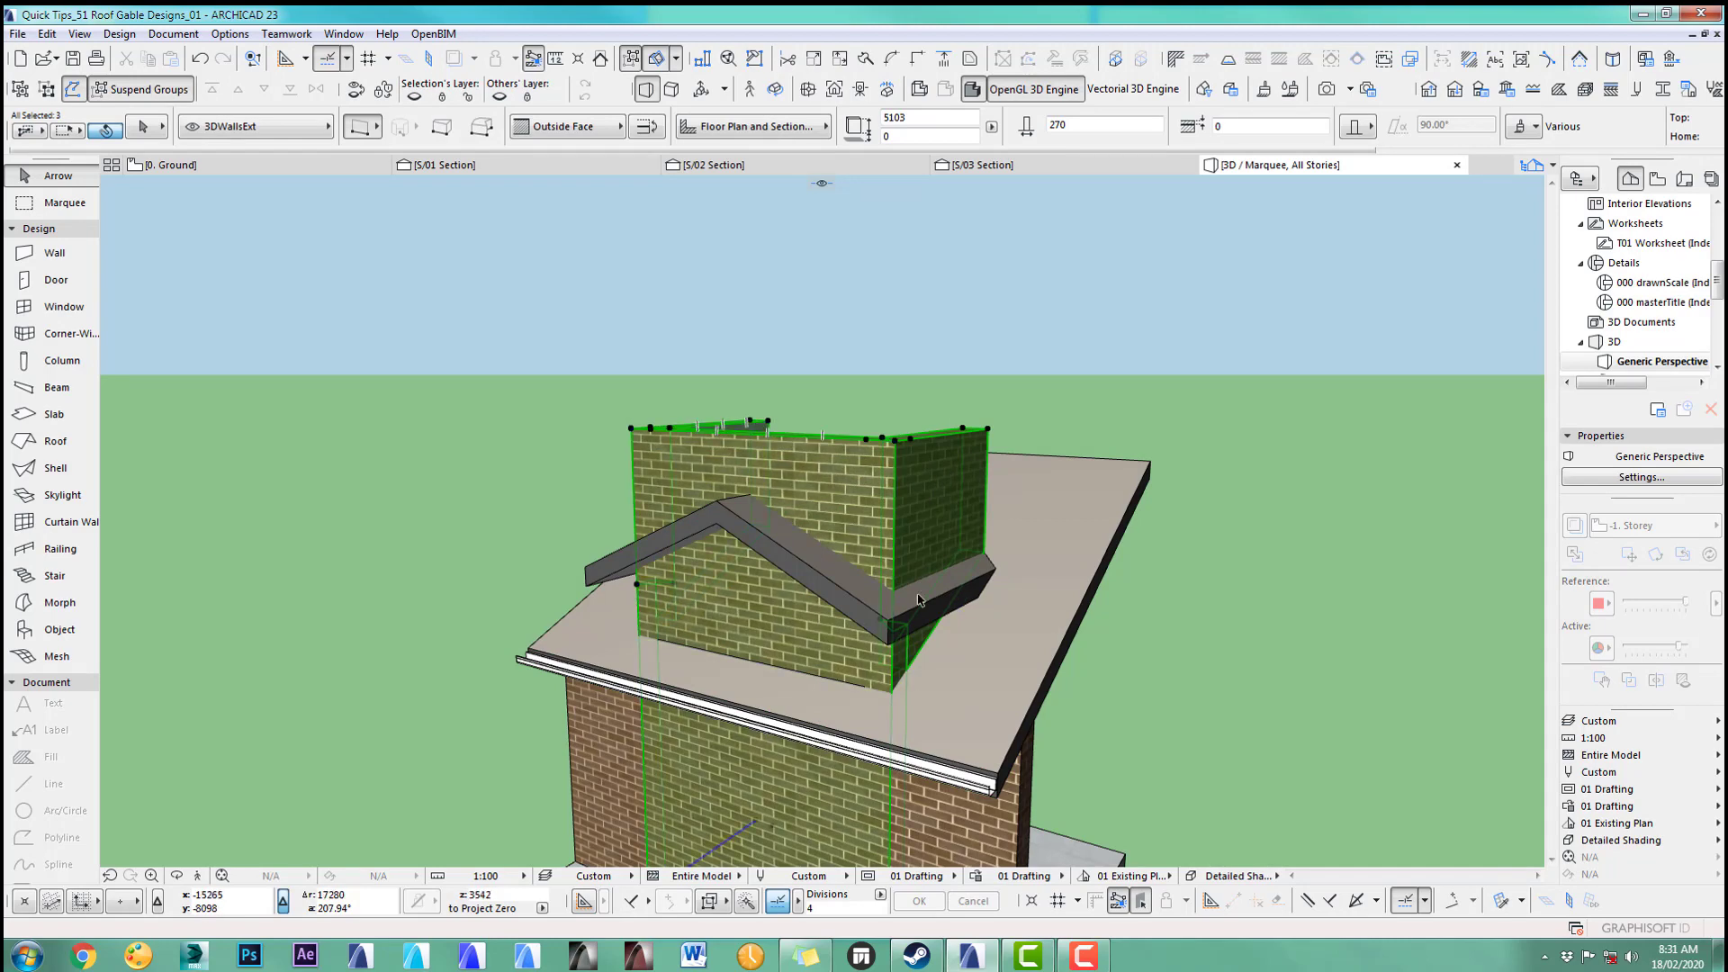
left_click(849, 598, "shift")
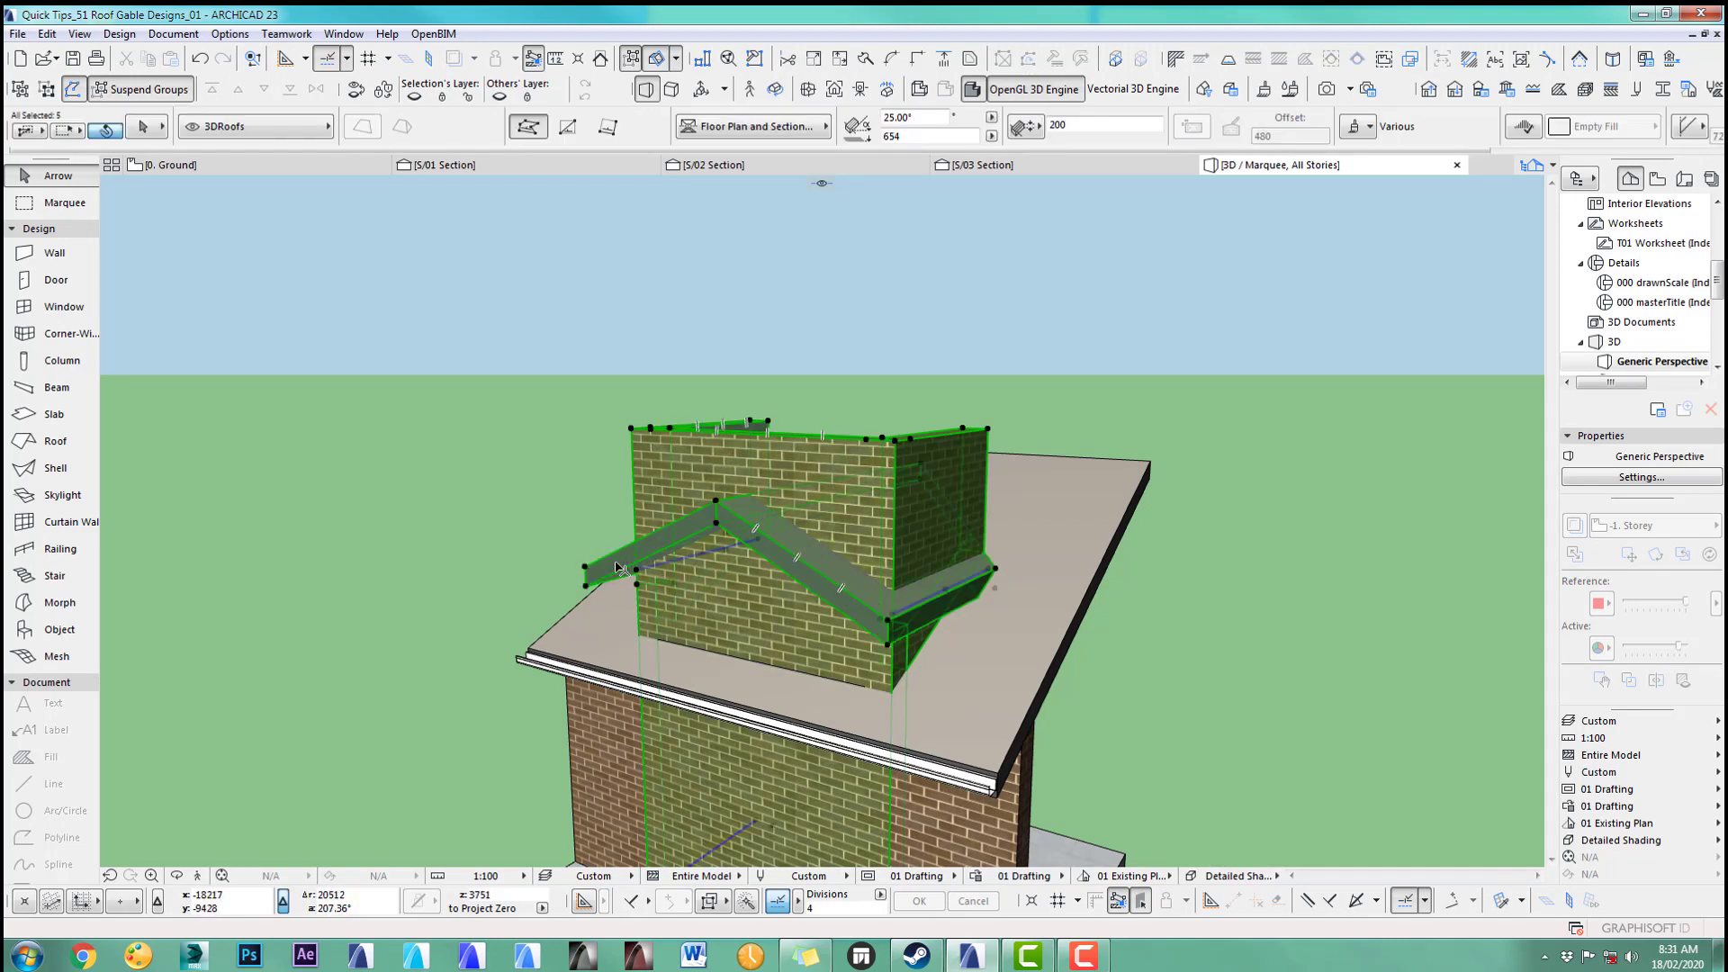
middle_click_drag(929, 556, 969, 442)
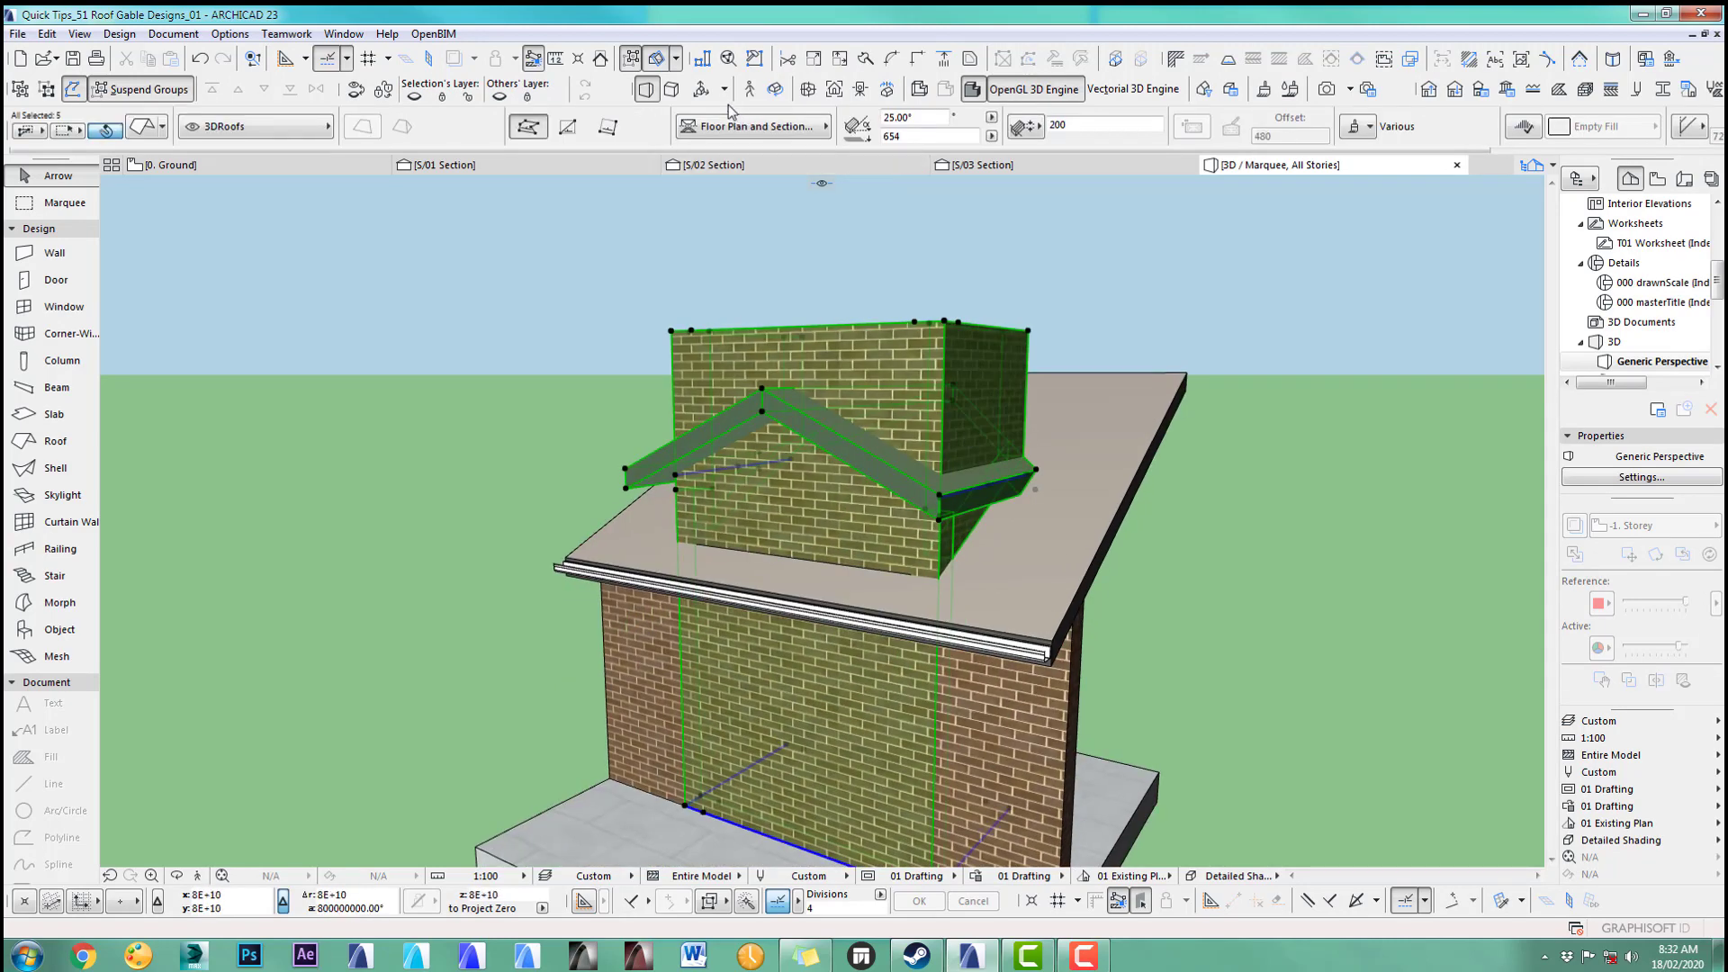
left_click(600, 60)
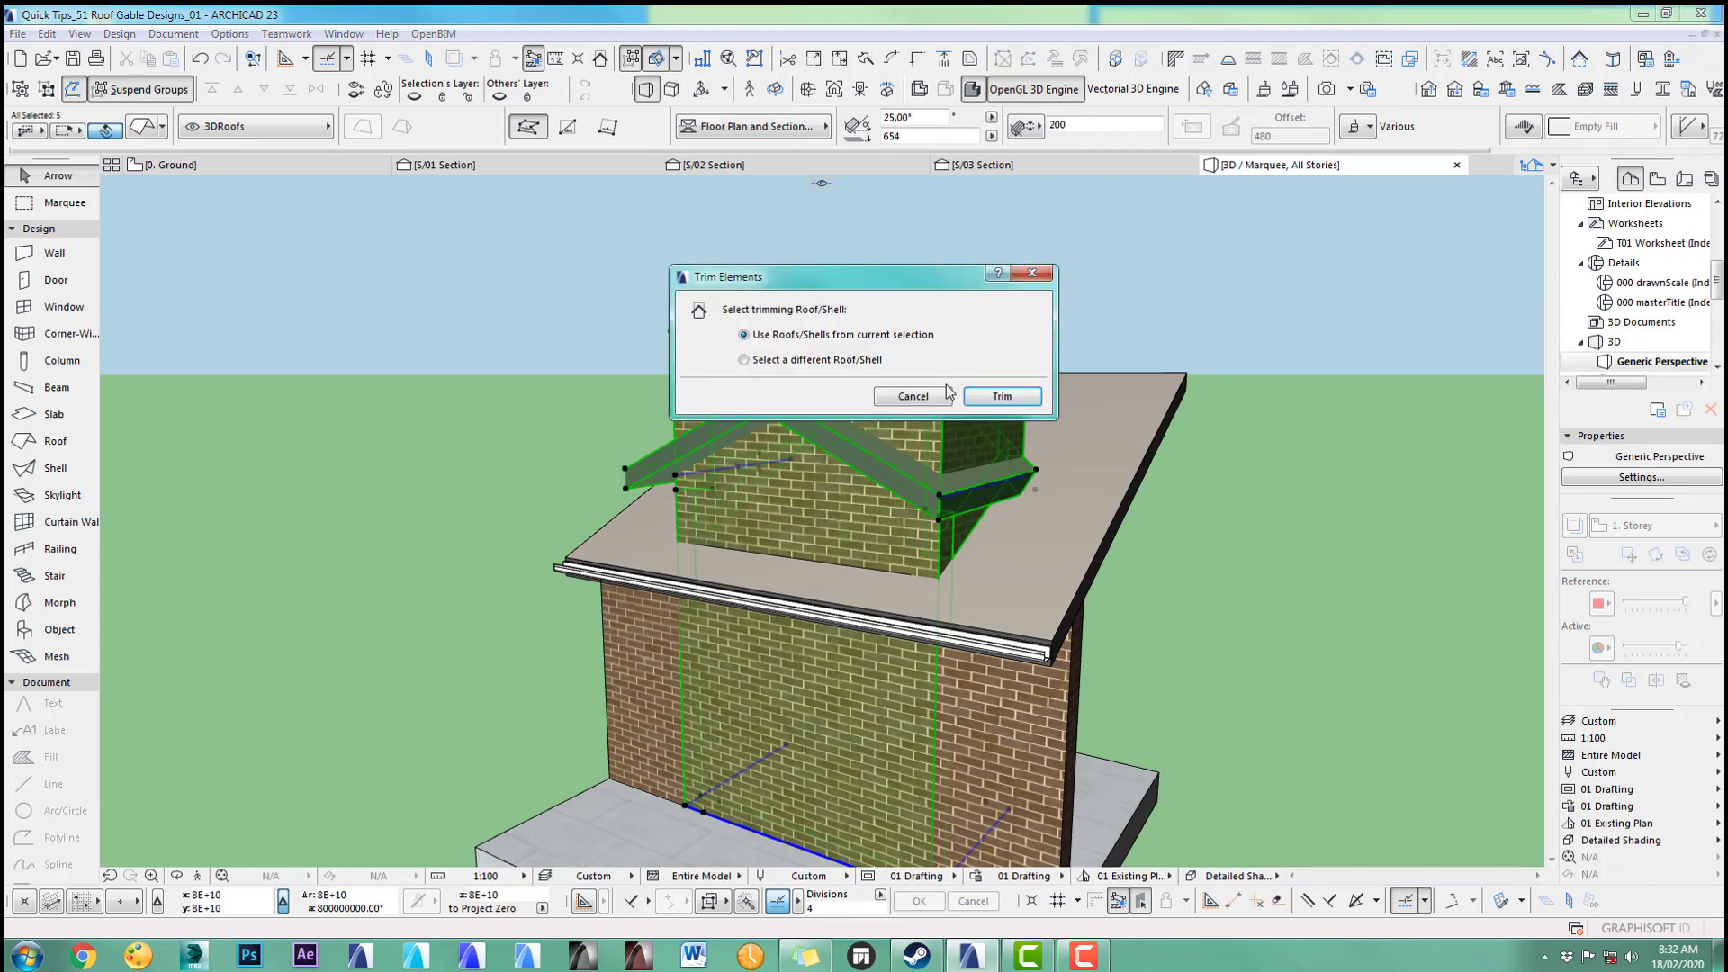
left_click(1001, 396)
left_click(1075, 259)
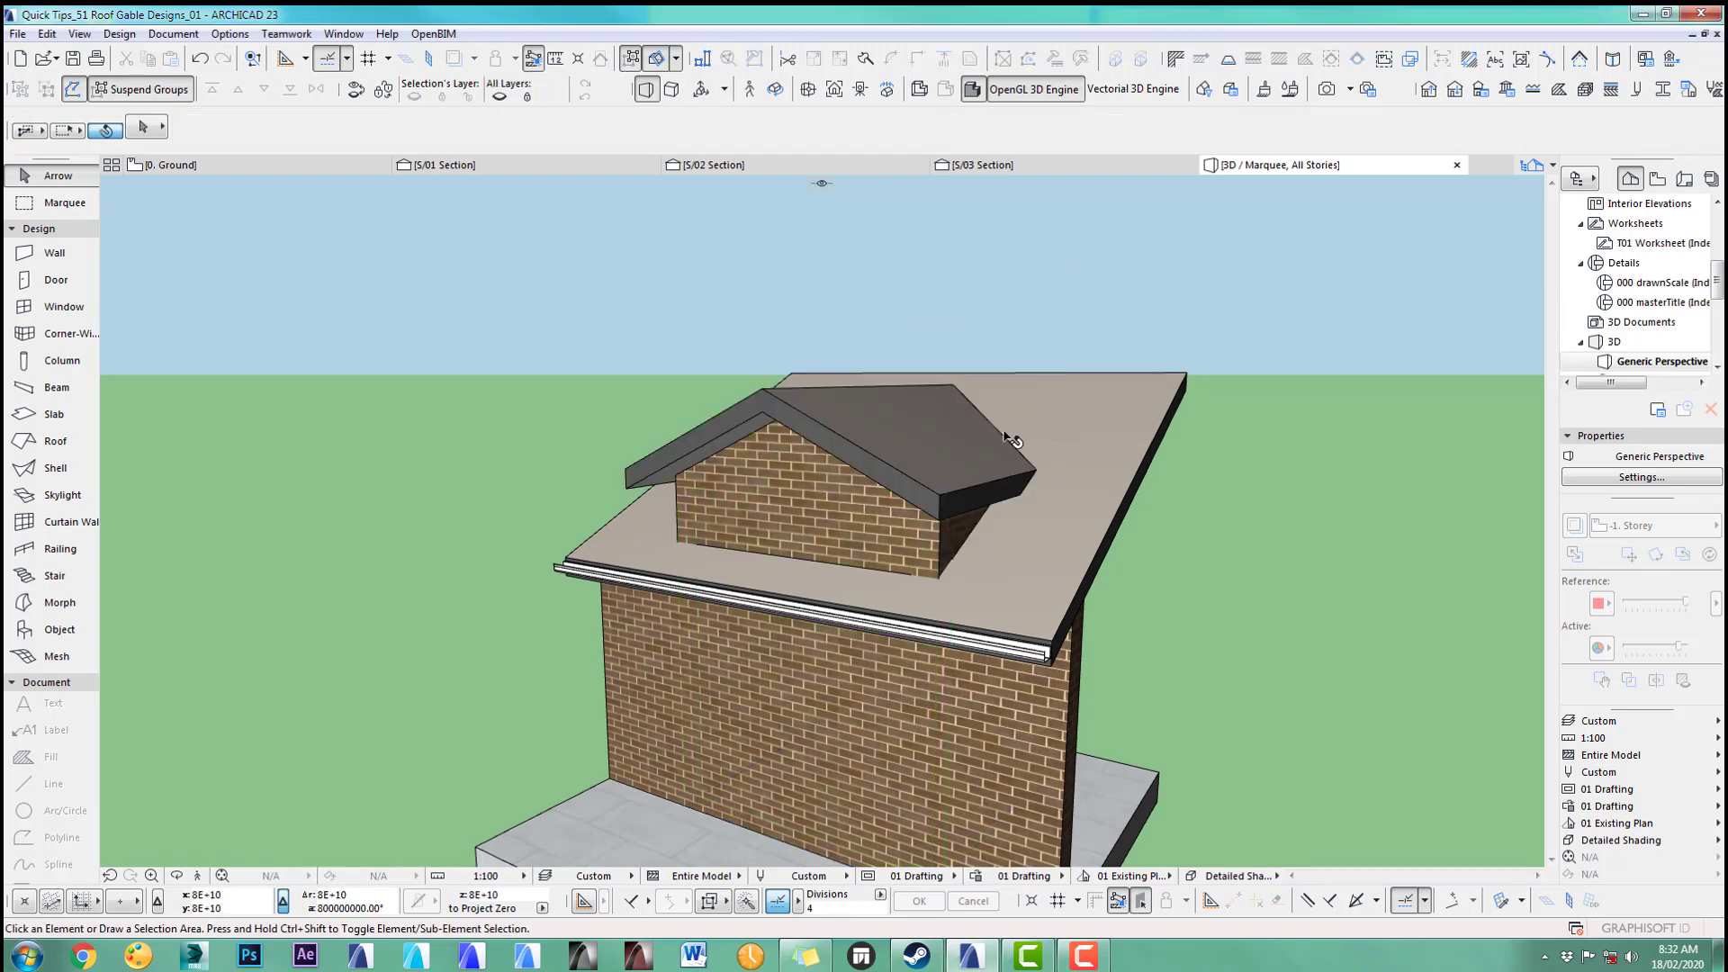
Step: Inspect the trimmed gable from the front and side, return to the ground floor plan and clear the marquee
middle_click_drag(839, 541, 822, 645, "shift")
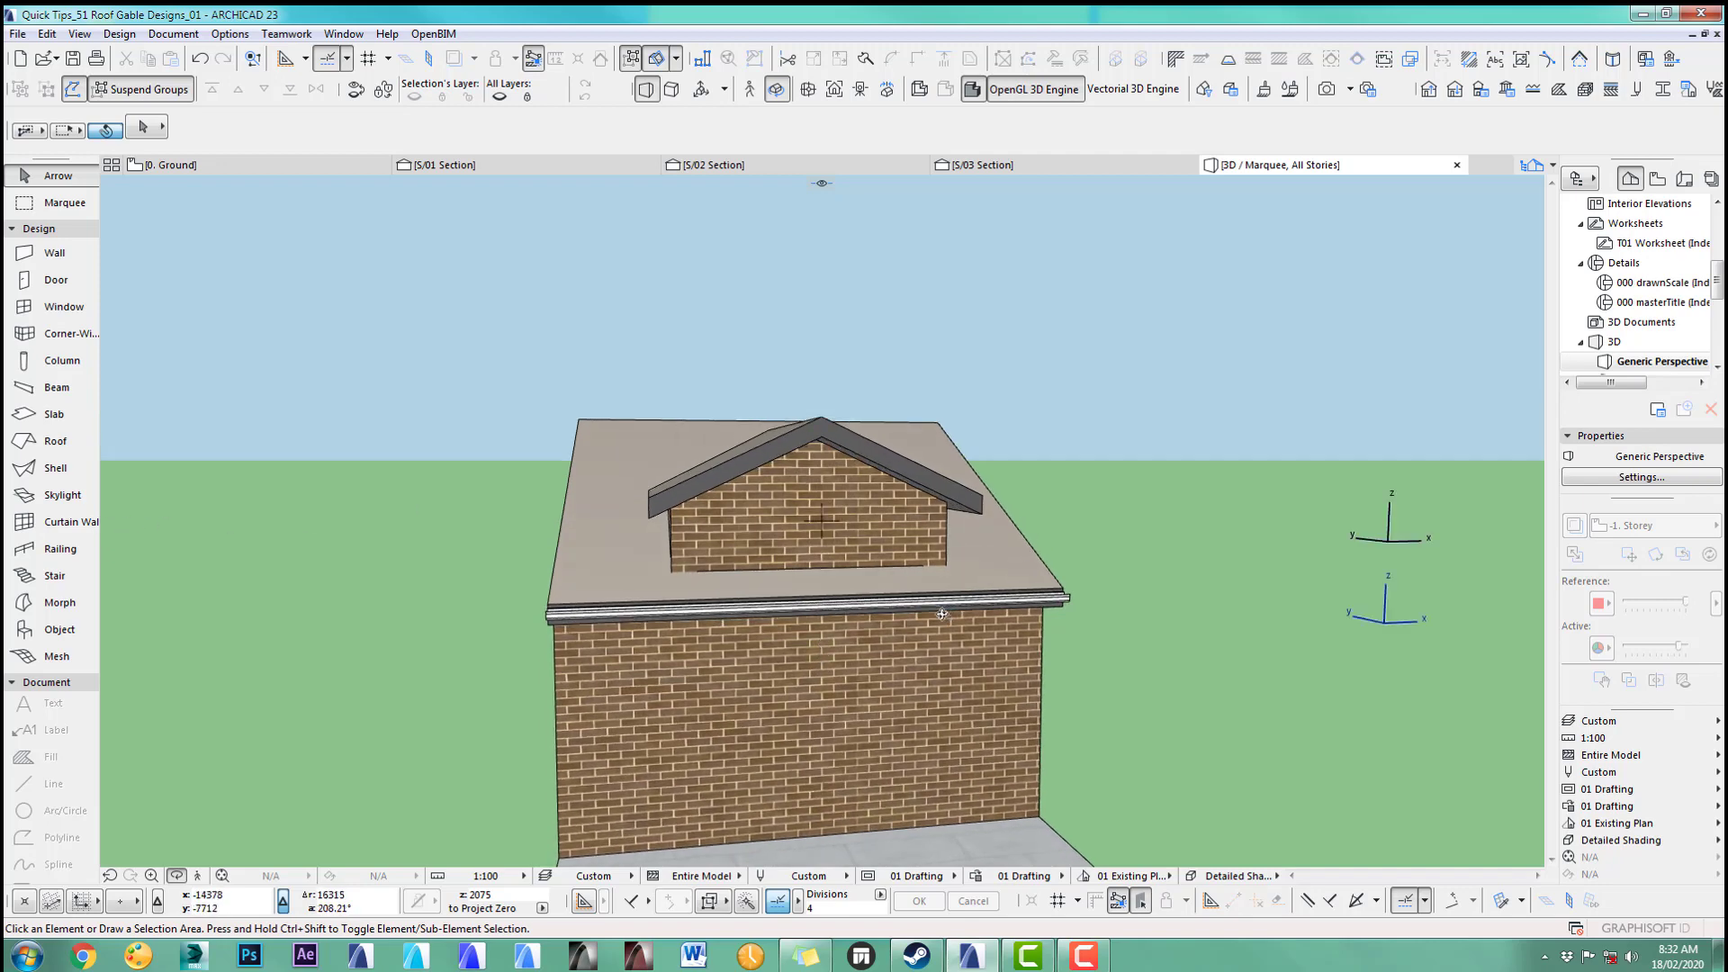
middle_click_drag(804, 538, 842, 603, "shift")
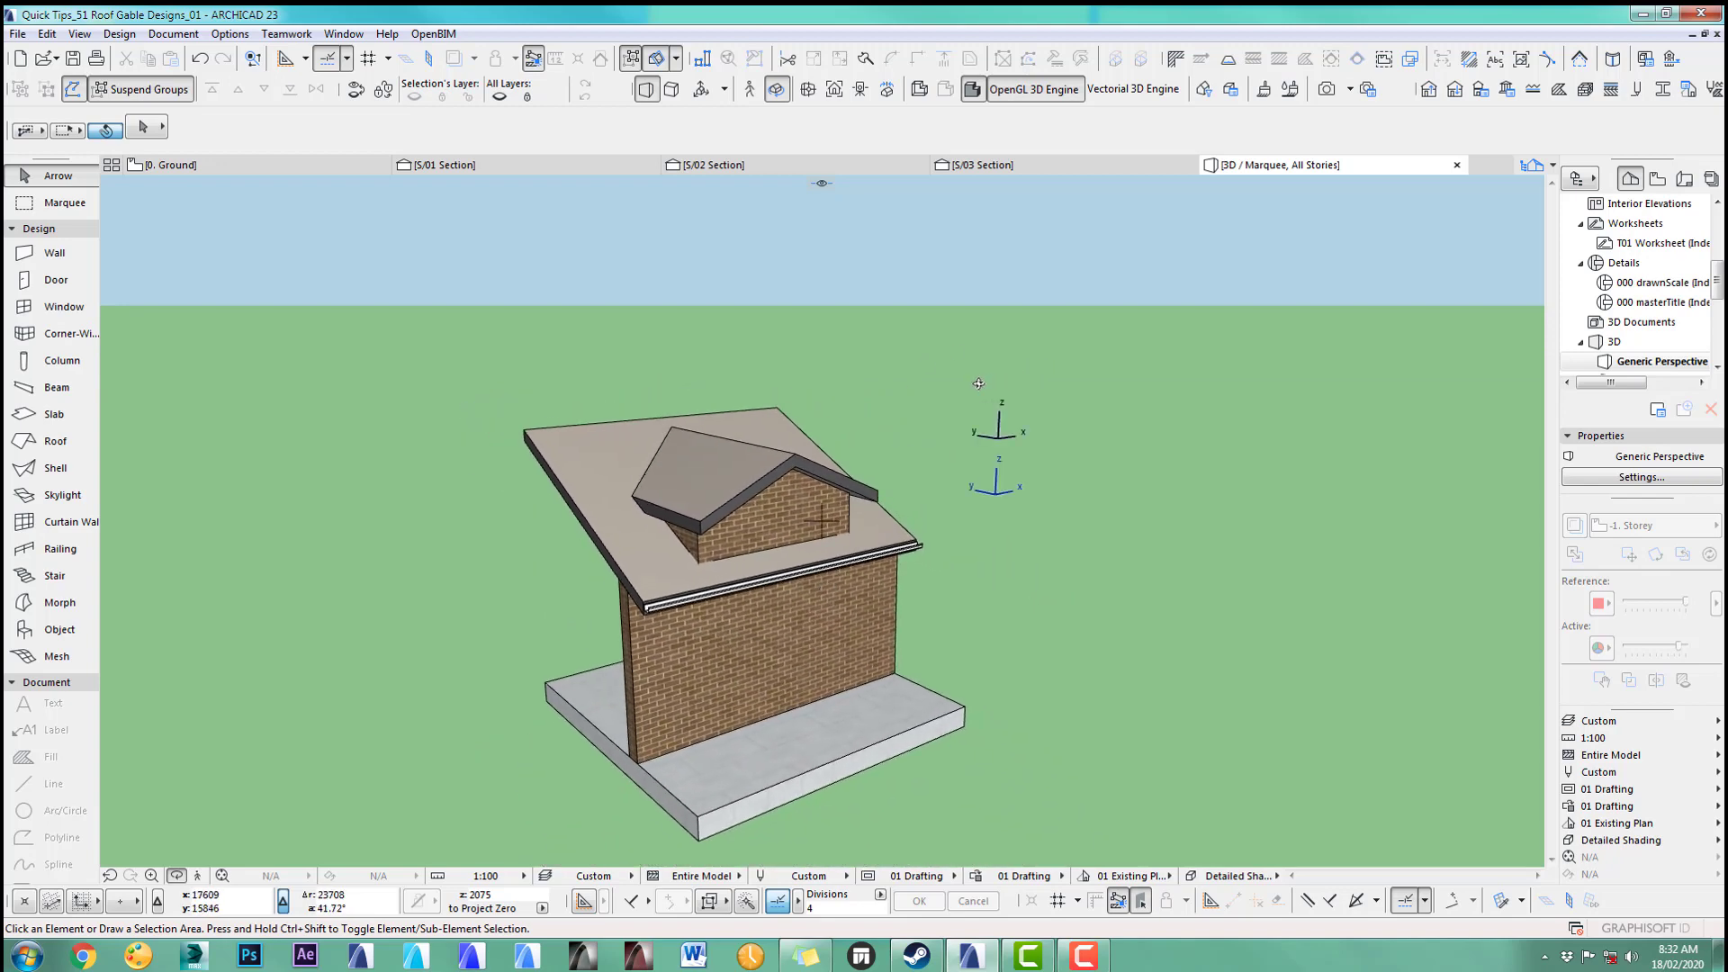
key("F2")
scroll(975, 549, "down", 8)
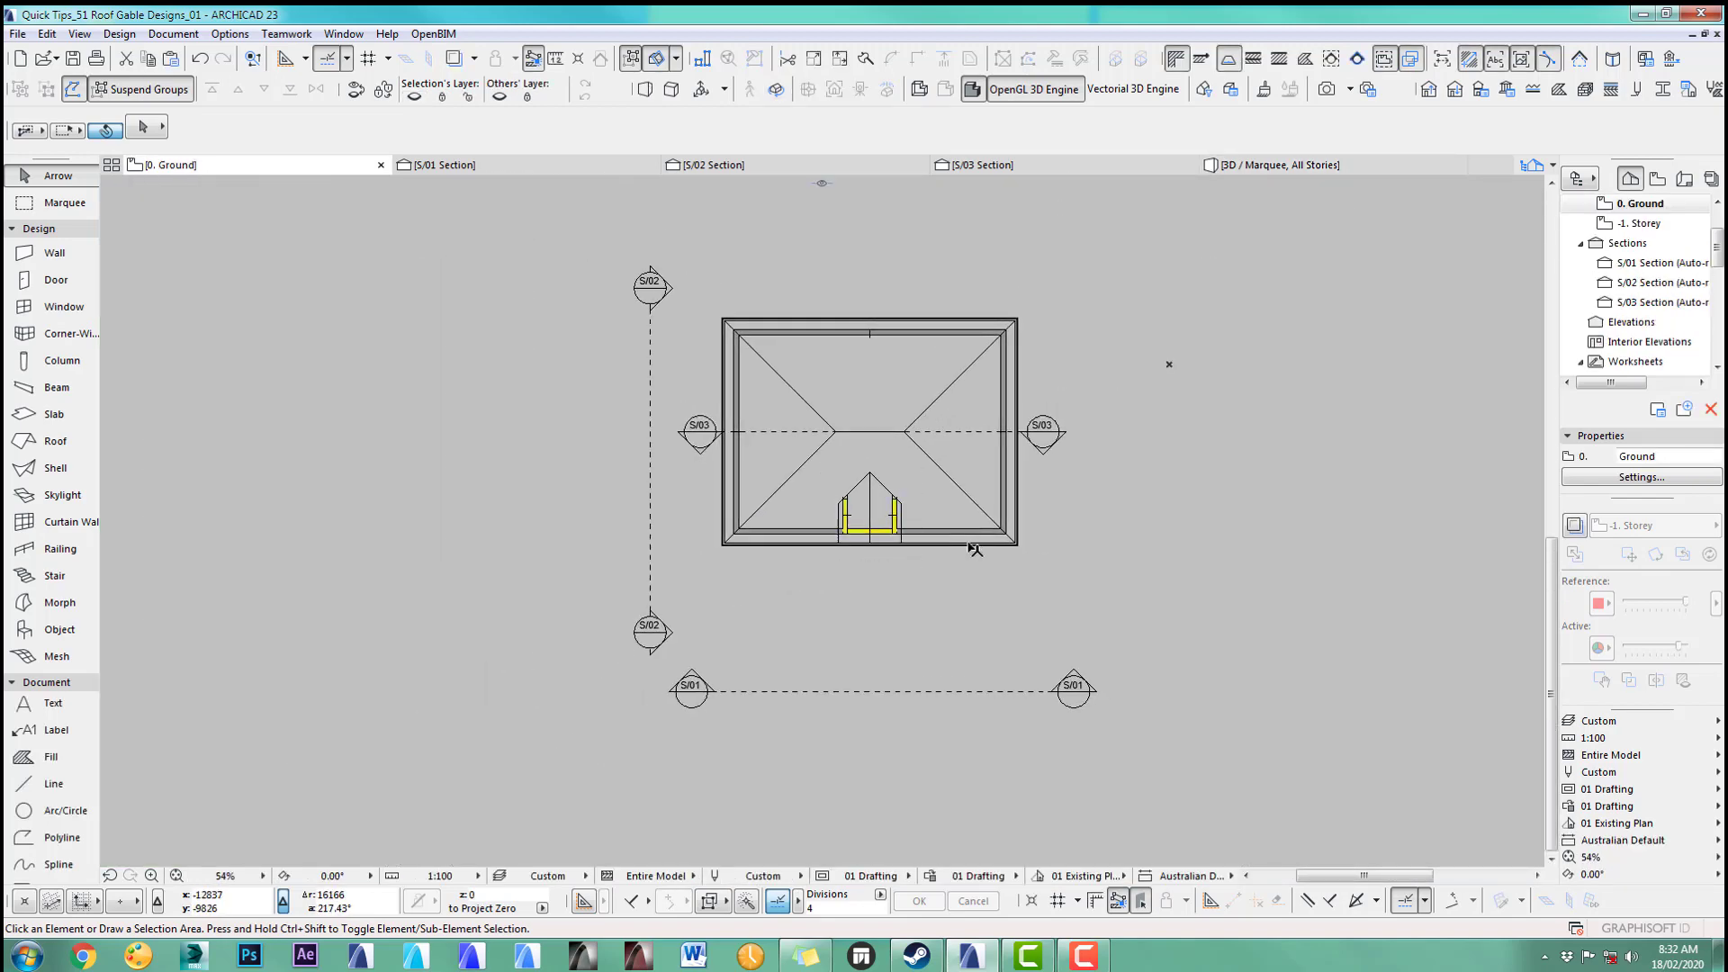
middle_click_drag(975, 549, 866, 598)
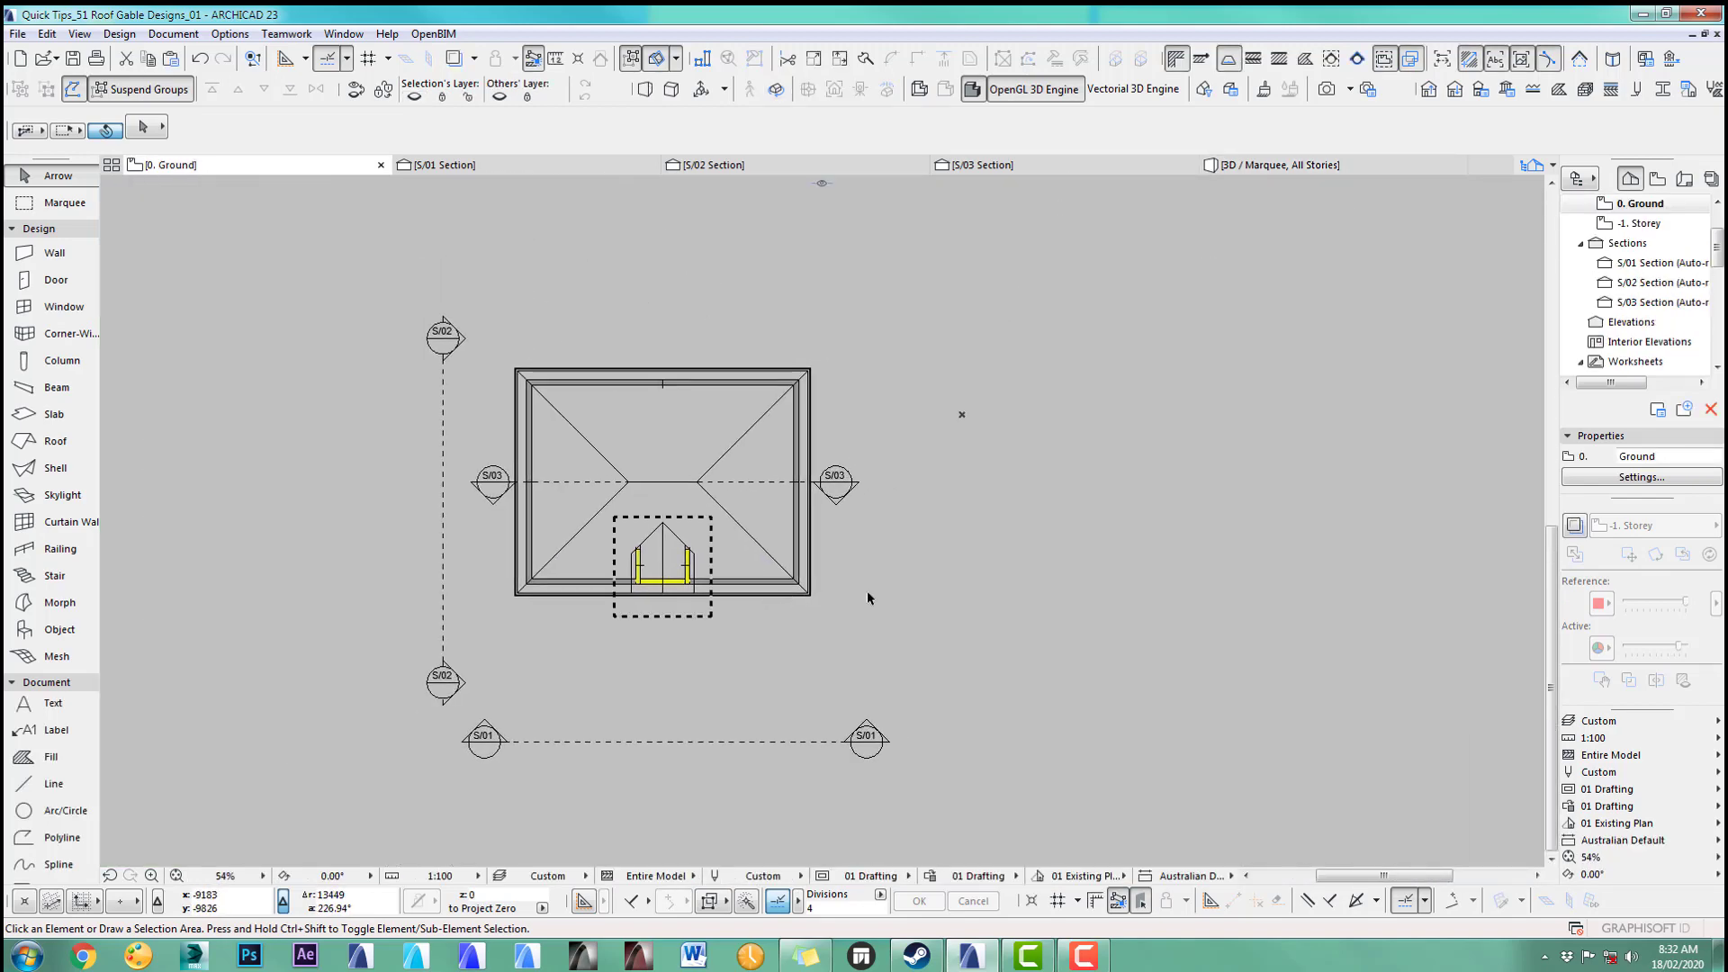
left_click(40, 206)
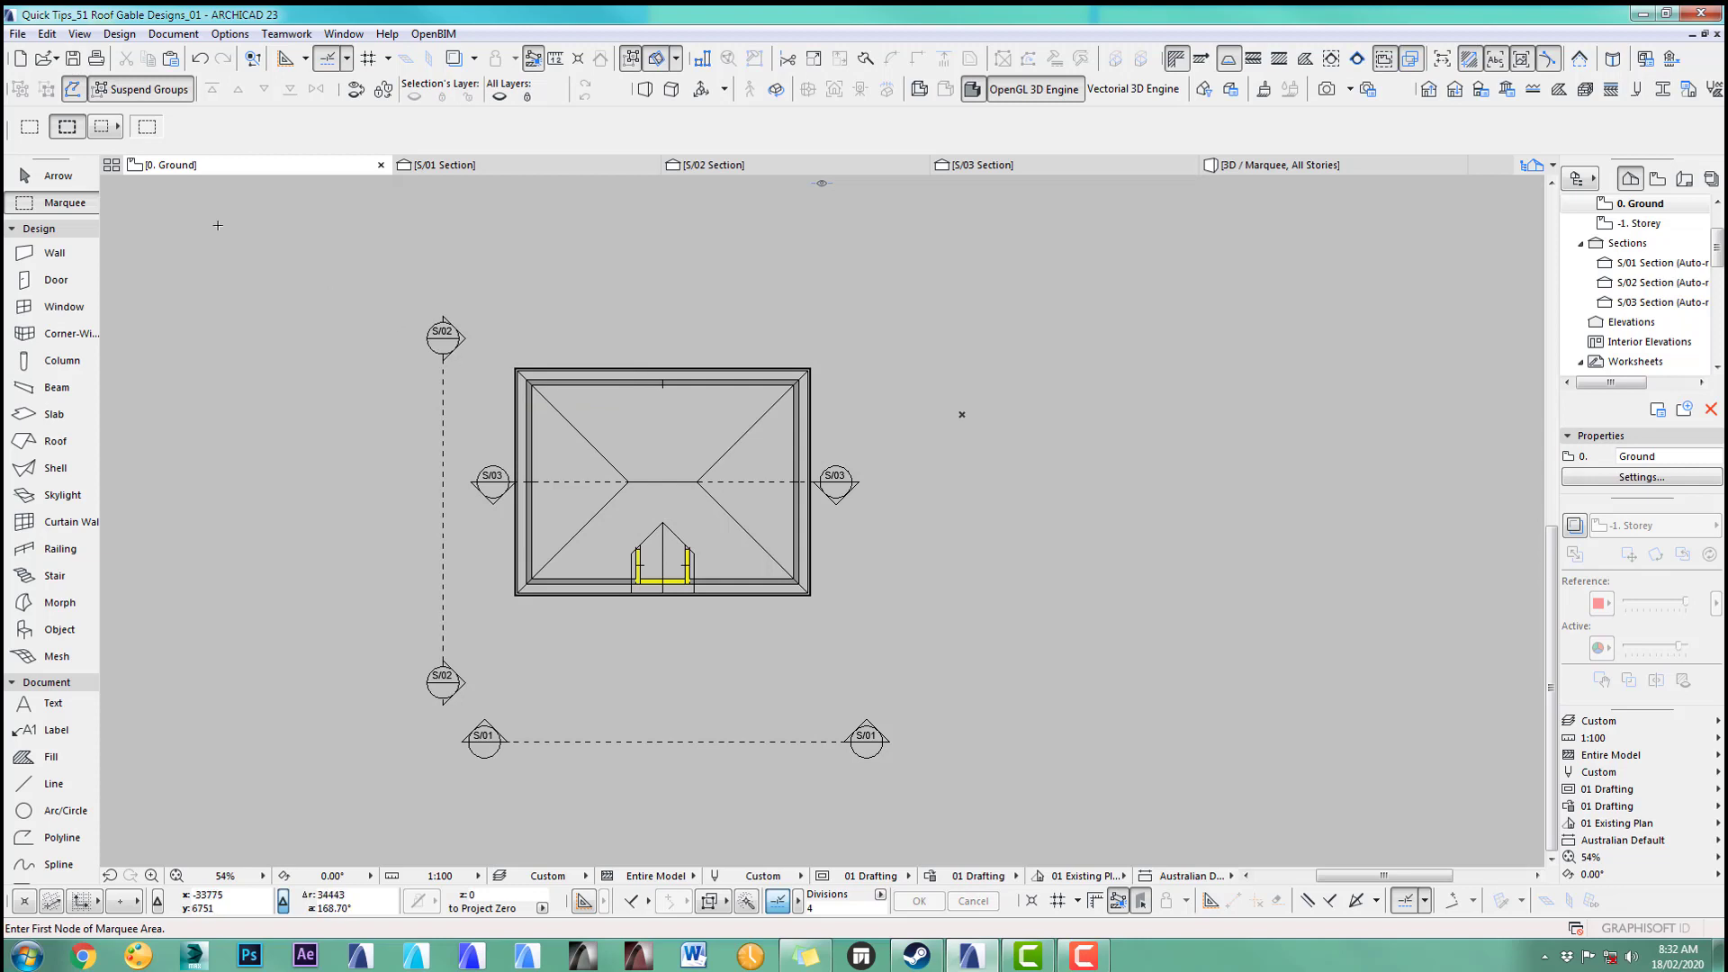
left_click(61, 180)
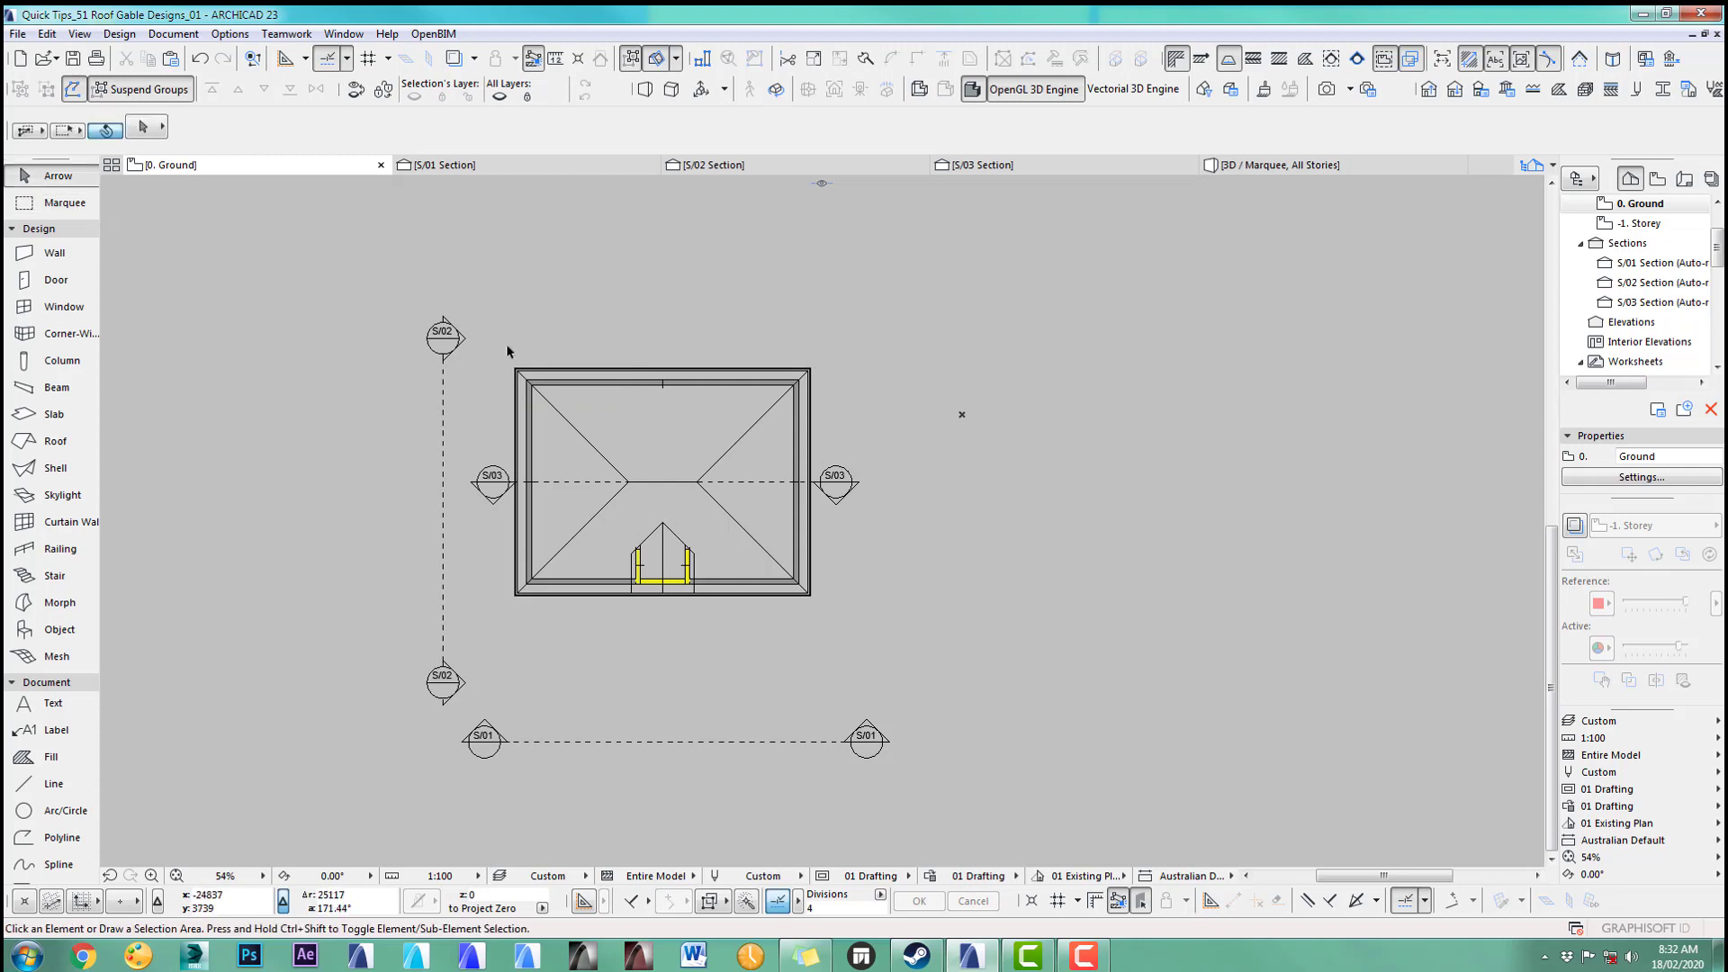
Step: Select all walls and roofs of the house and place a dragged copy directly east of the original
left_click_drag(503, 349, 812, 609)
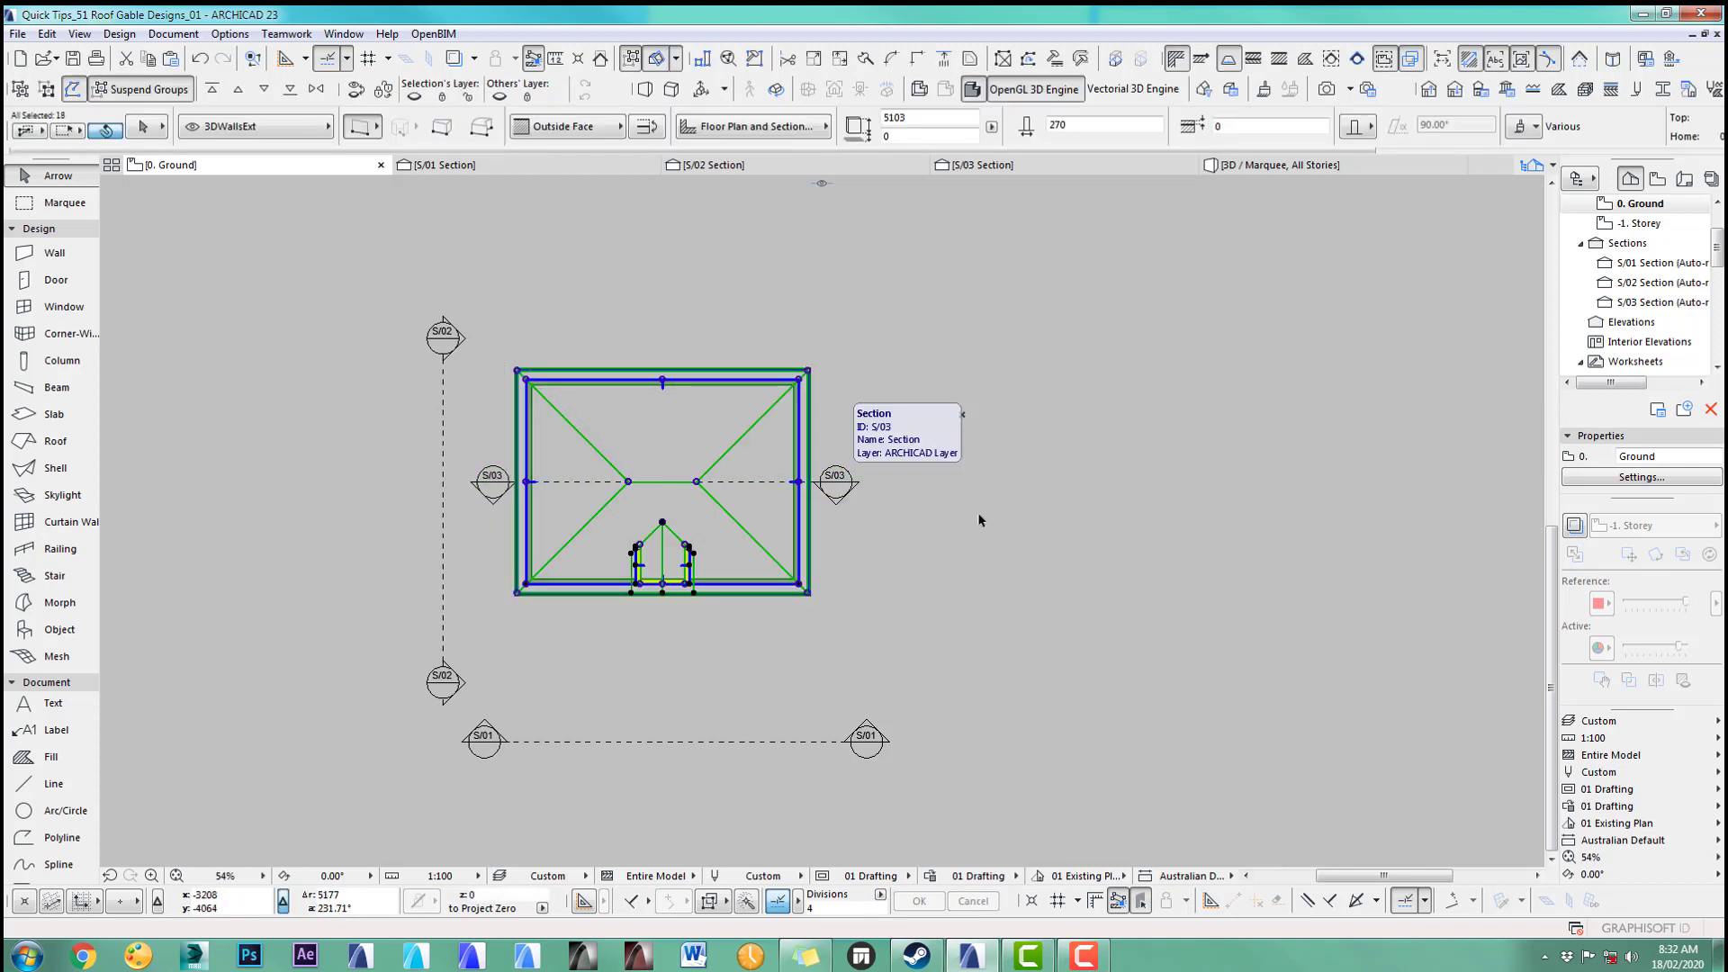
scroll(1008, 549, "down", 2)
middle_click_drag(1011, 559, 764, 558)
key("ctrl+shift+d")
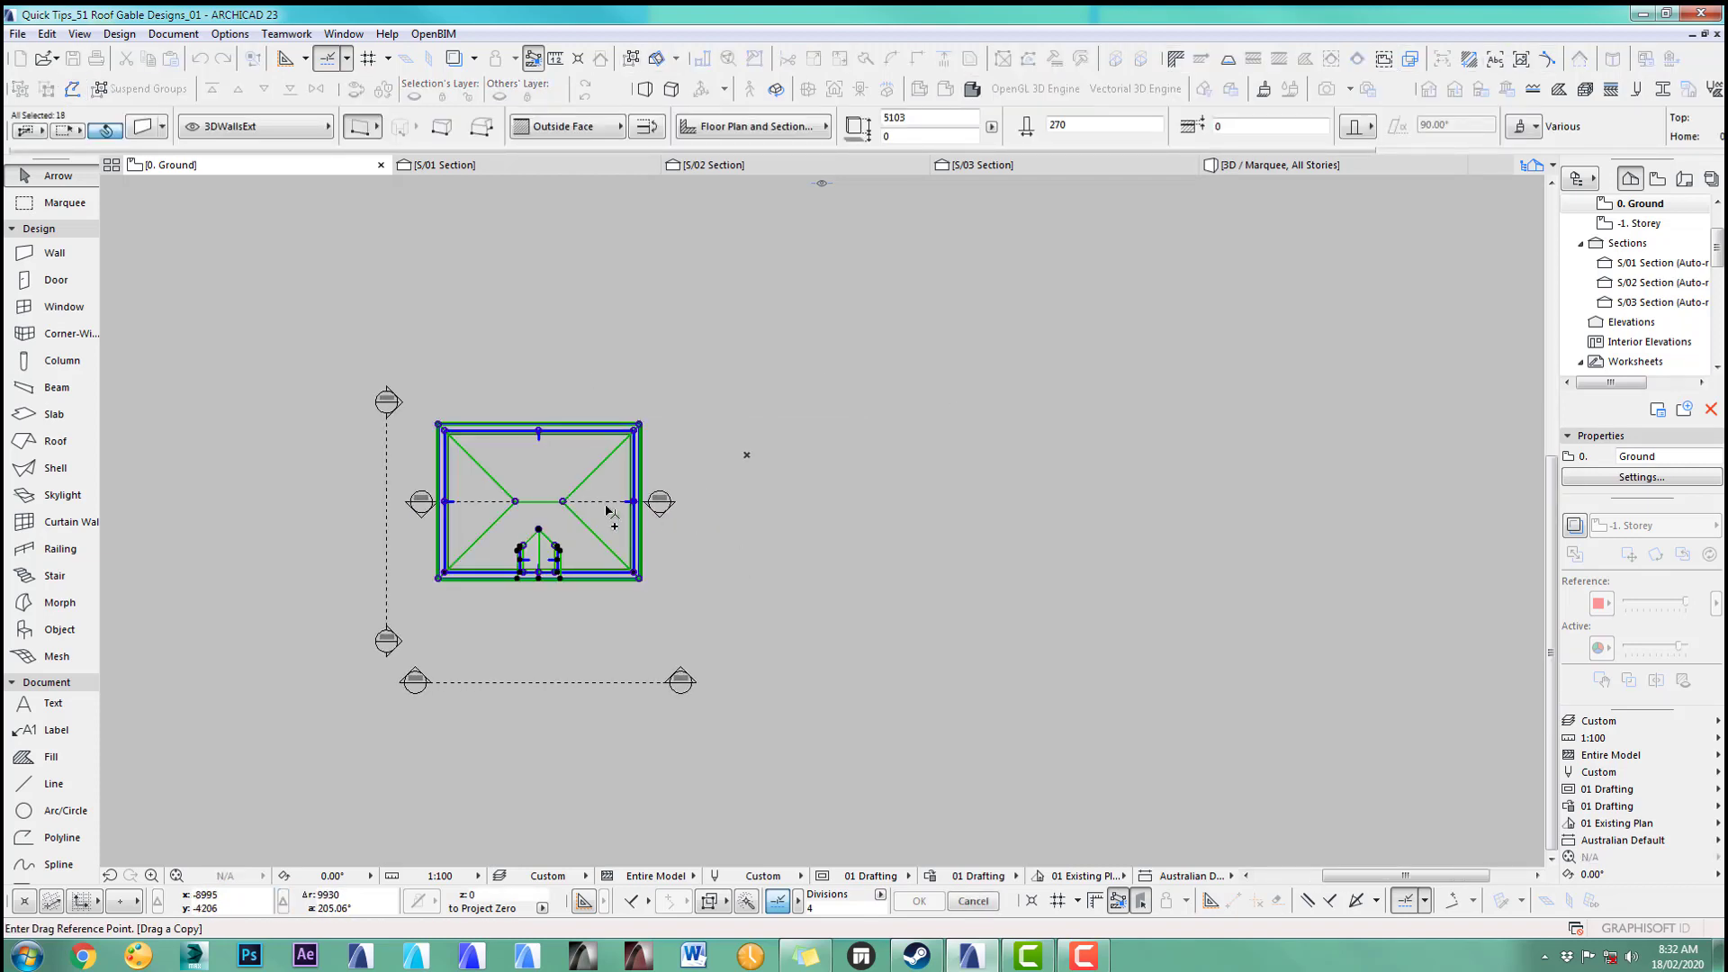
left_click(545, 508)
left_click(847, 508)
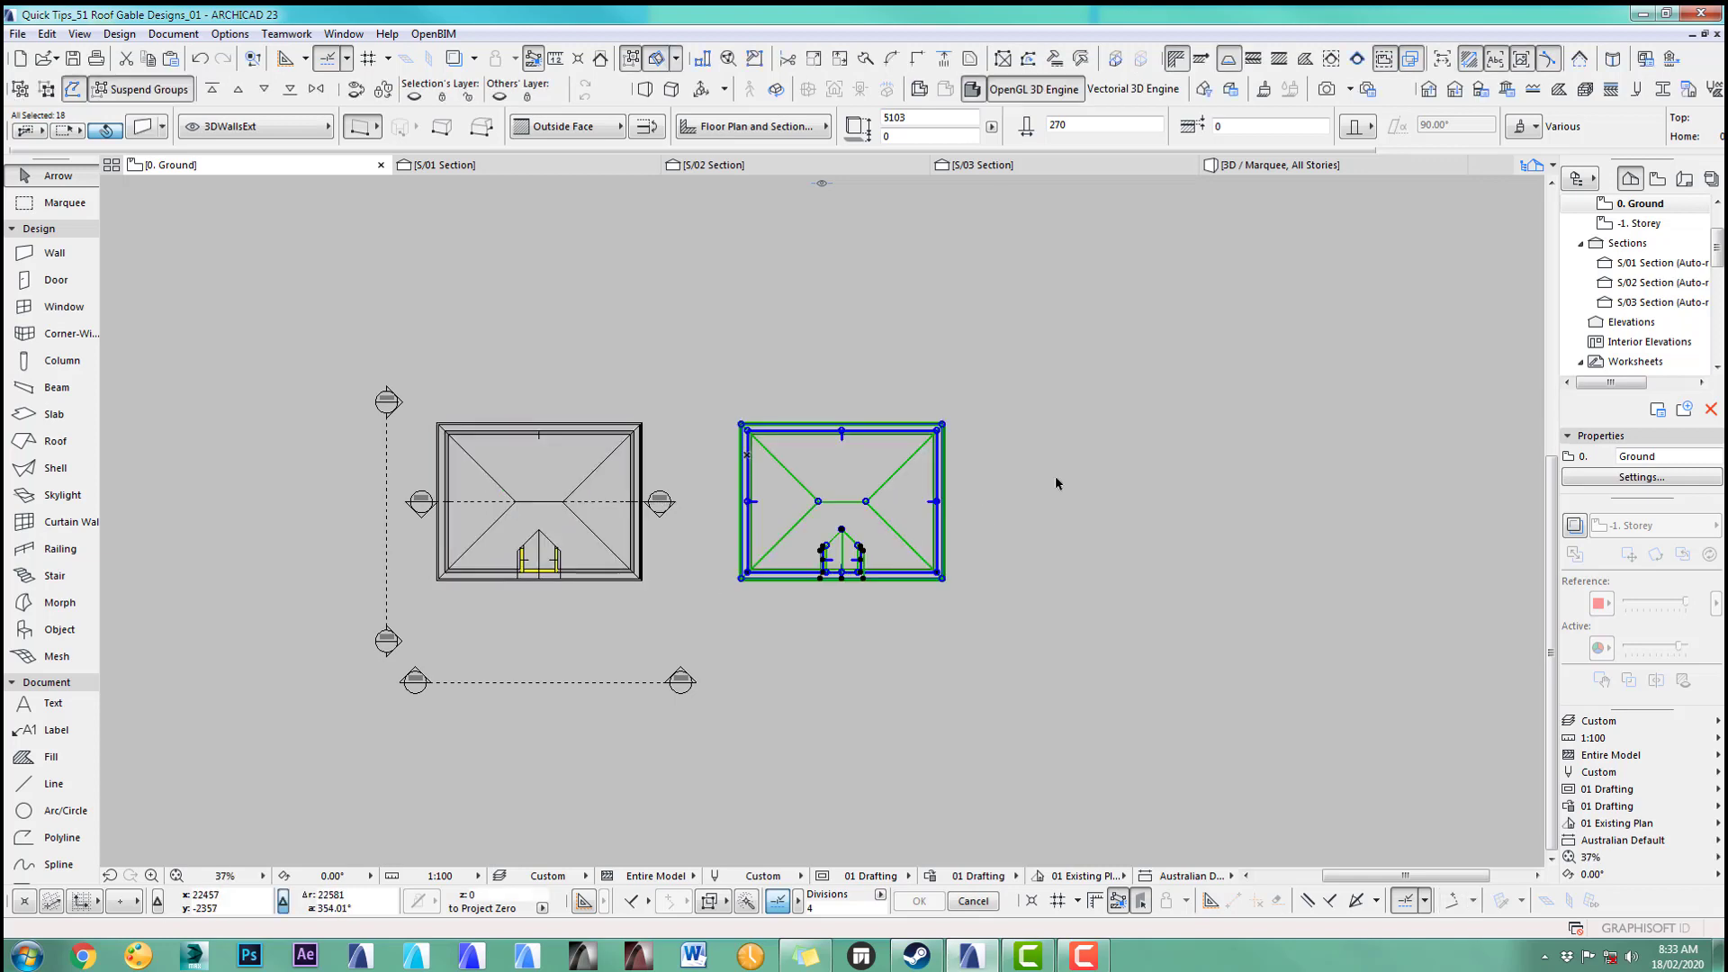
left_click(1057, 480)
Step: Offset the east edge of the terrain slab on the -1 storey outward until it extends past the copied house
left_click(1645, 225)
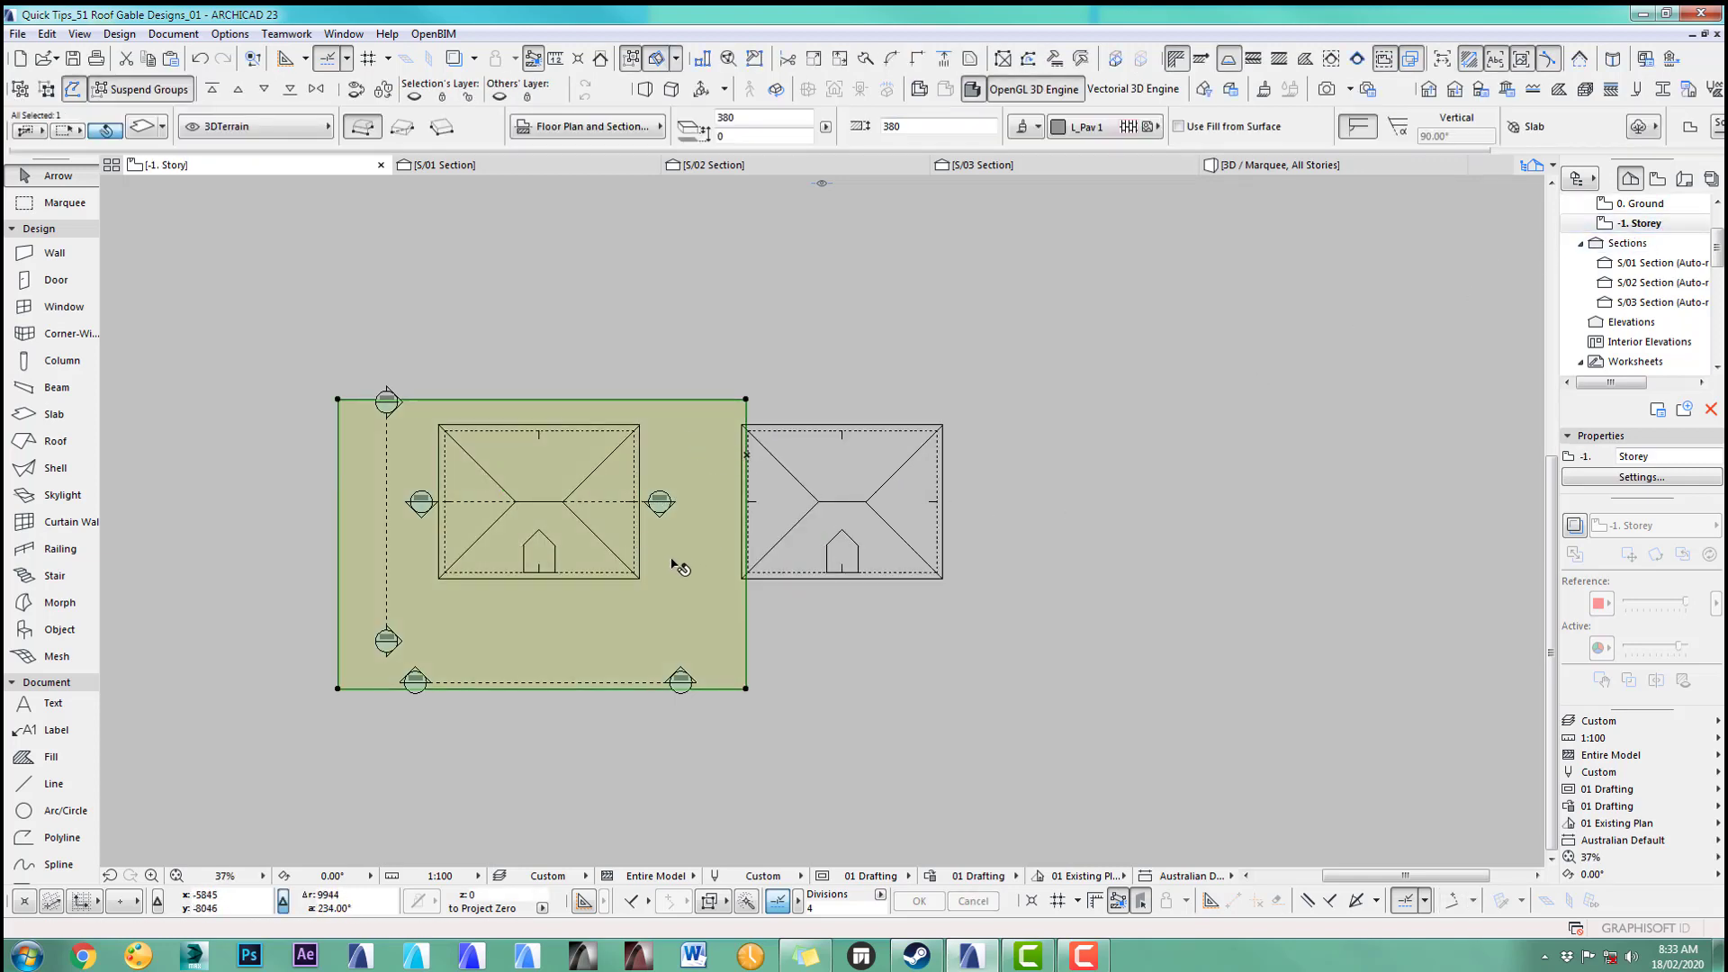
left_click(748, 640)
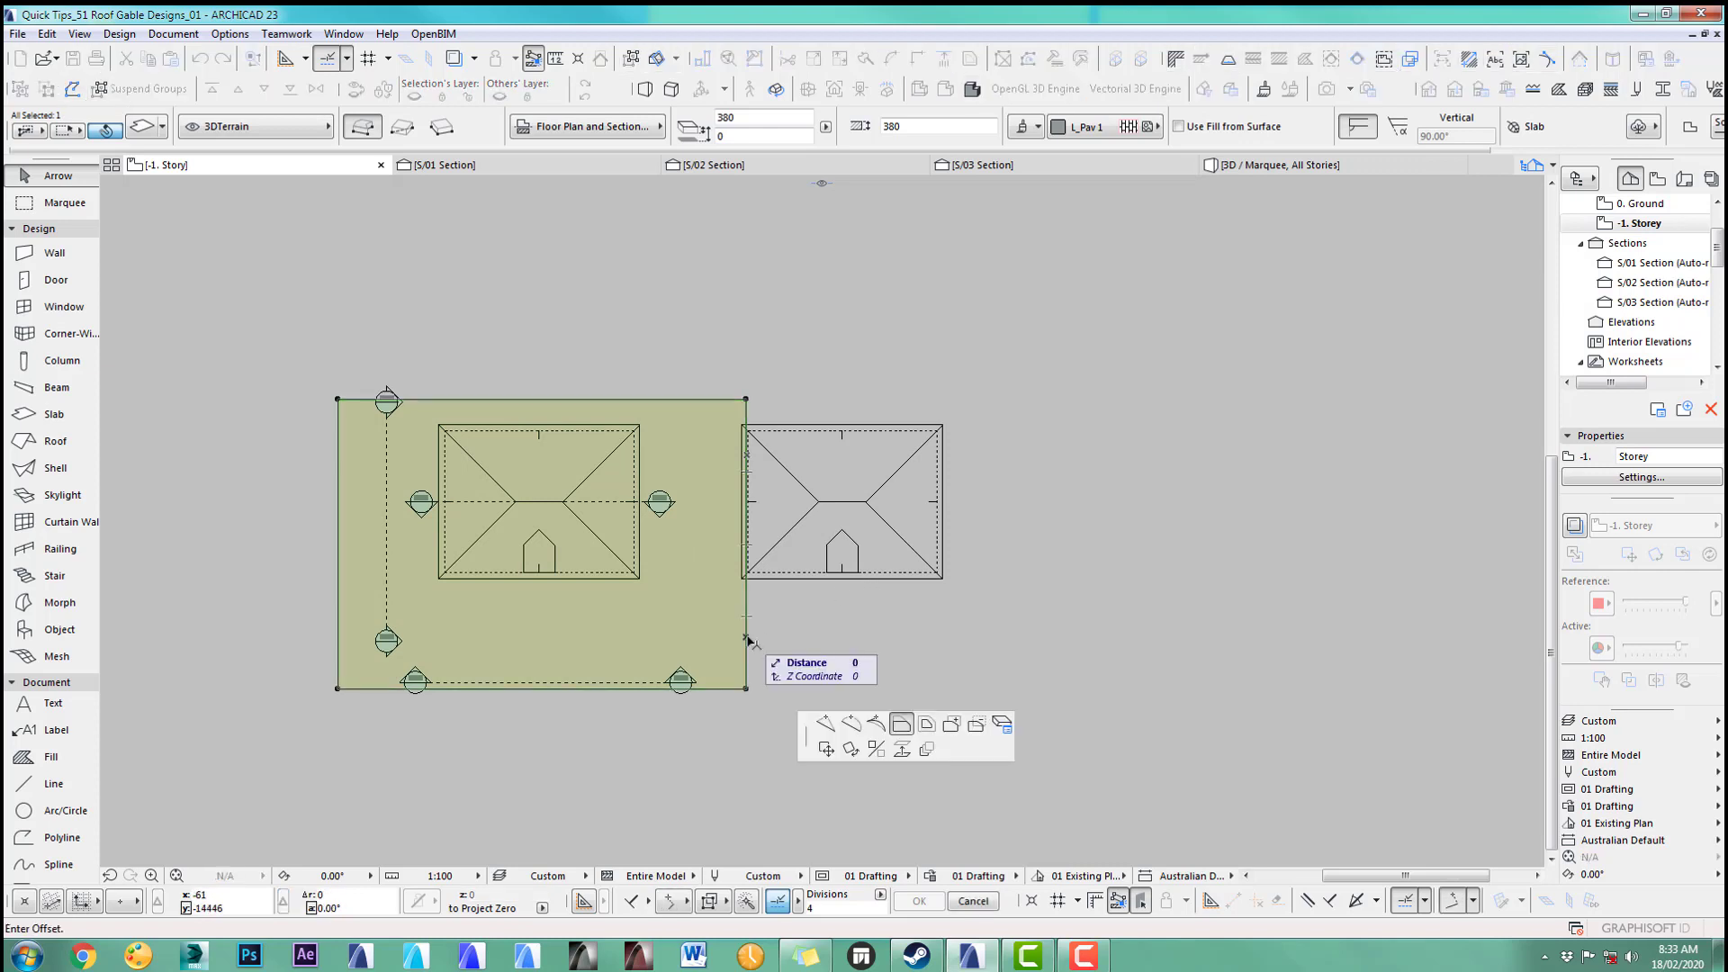
left_click(993, 634)
left_click(1125, 585)
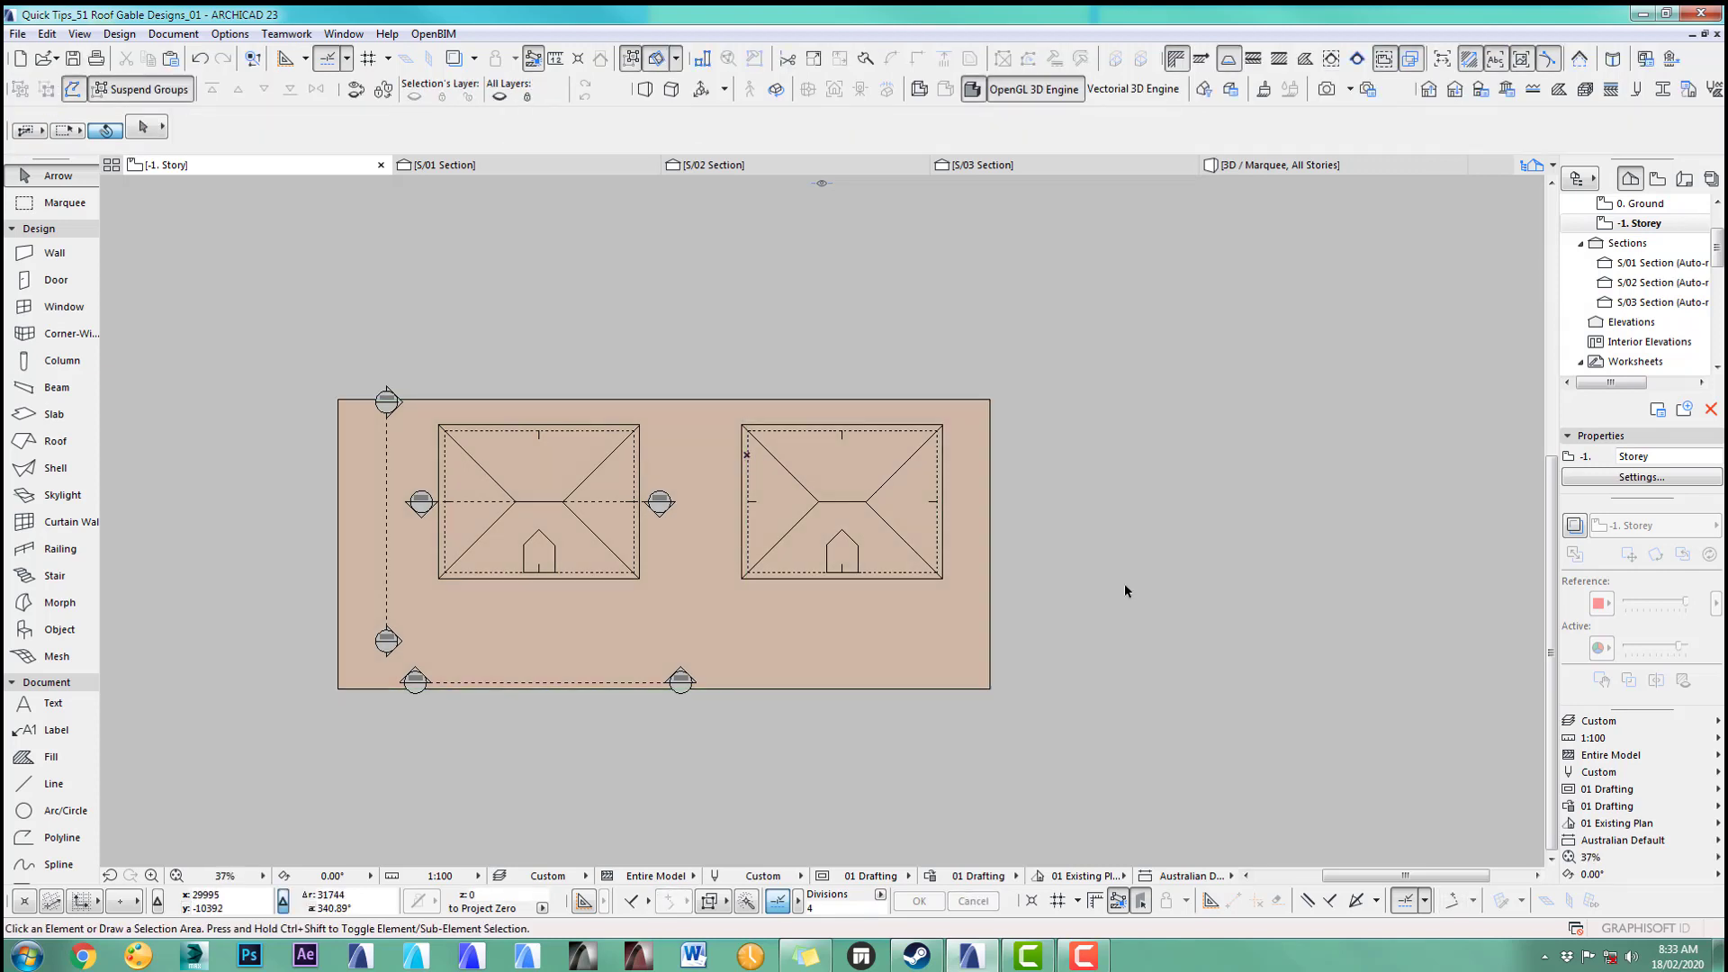
Step: Show the entire model in 3D and examine the front gable of the copied house up close
key("F5")
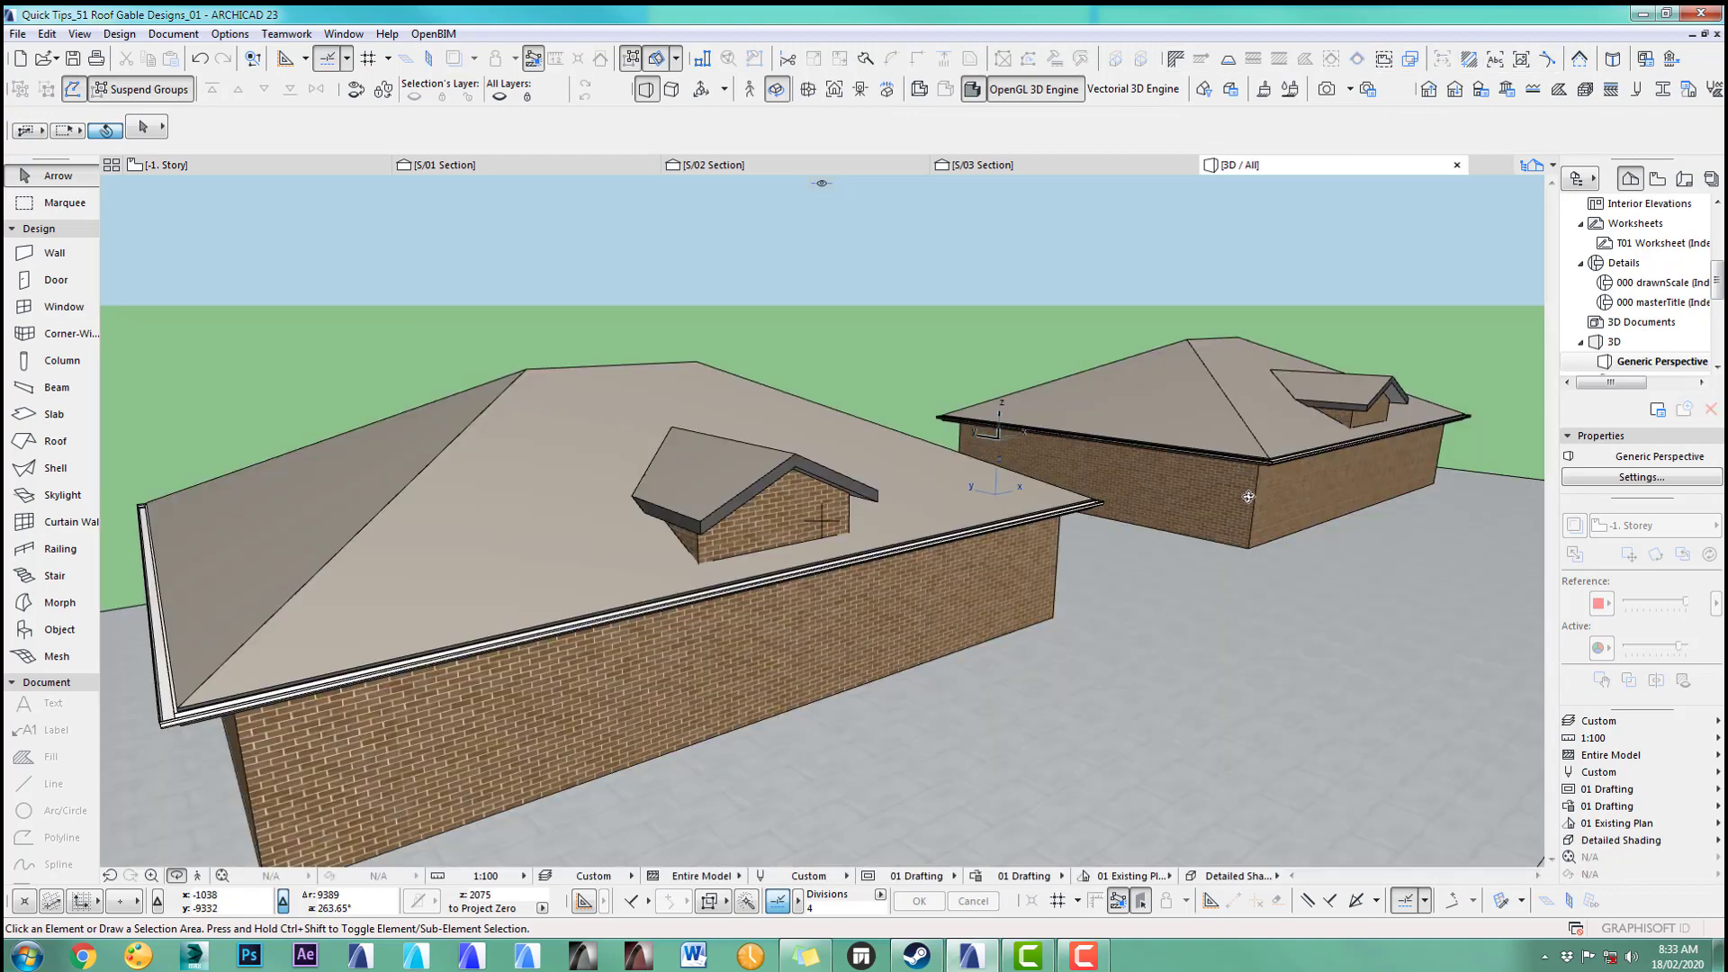
scroll(1269, 475, "down", 2)
middle_click_drag(1269, 475, 925, 513)
scroll(925, 513, "up", 5)
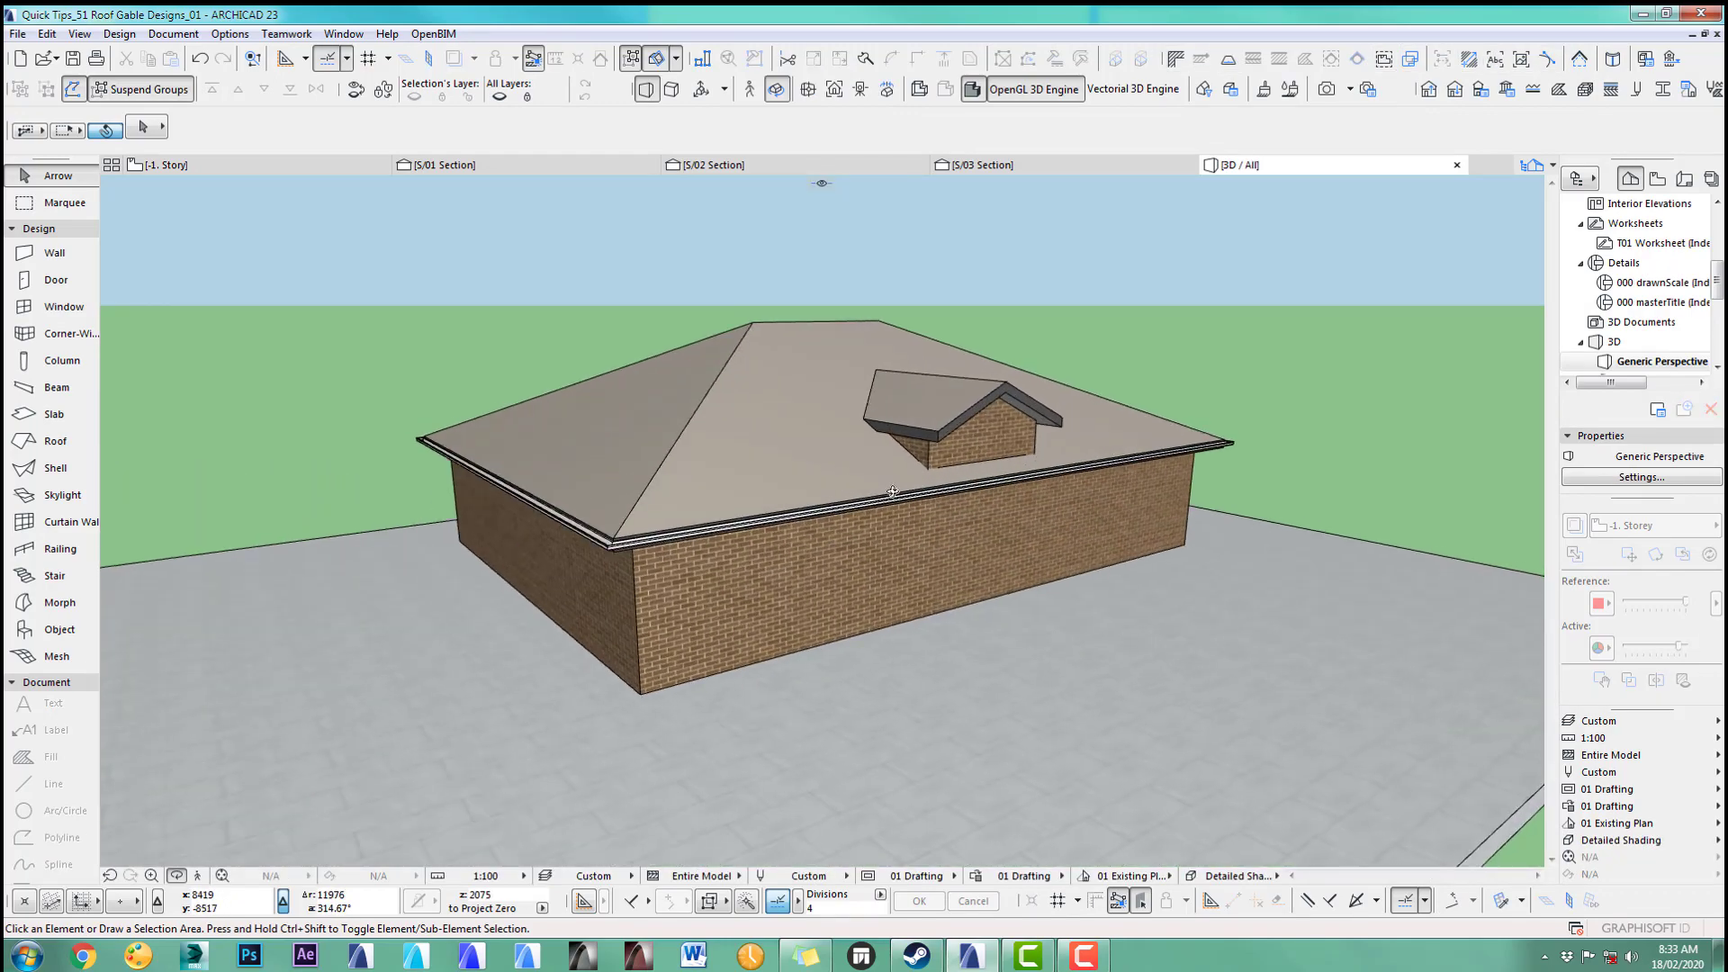
scroll(1027, 512, "up", 4)
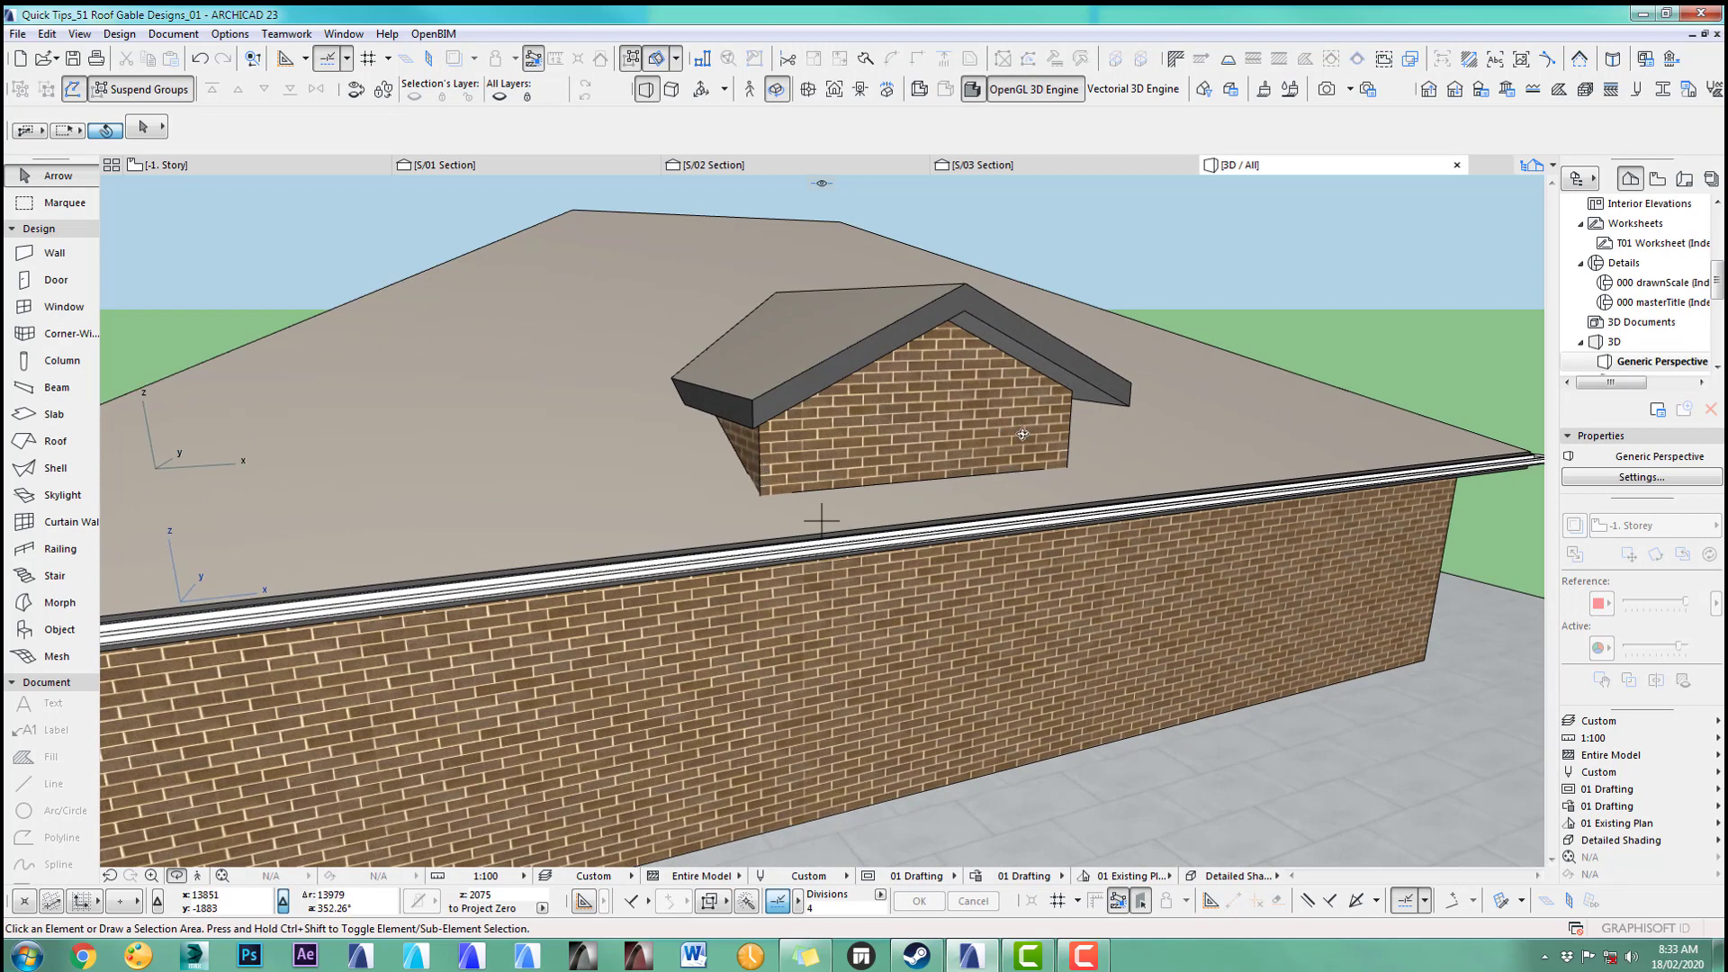
left_click(65, 199)
left_click(67, 180)
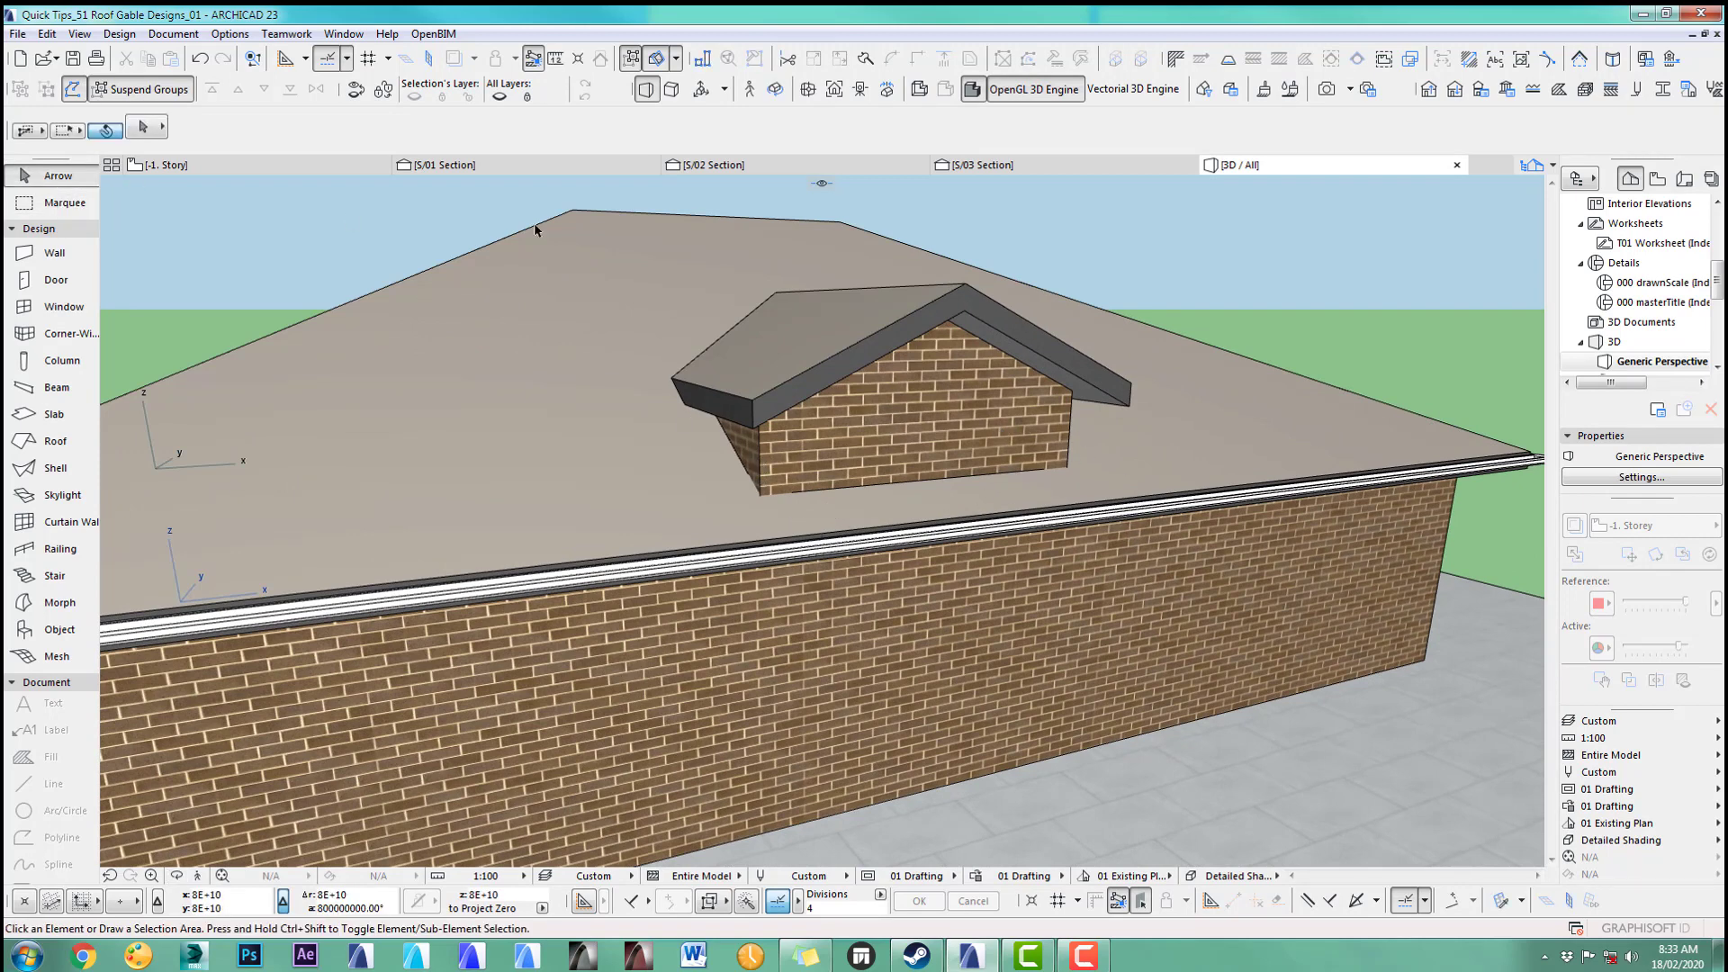
left_click(891, 205)
left_click_drag(1009, 252, 1020, 205)
Step: Offset the front edge of the opening in the copied house's hip roof outward through the eave
left_click(1147, 443)
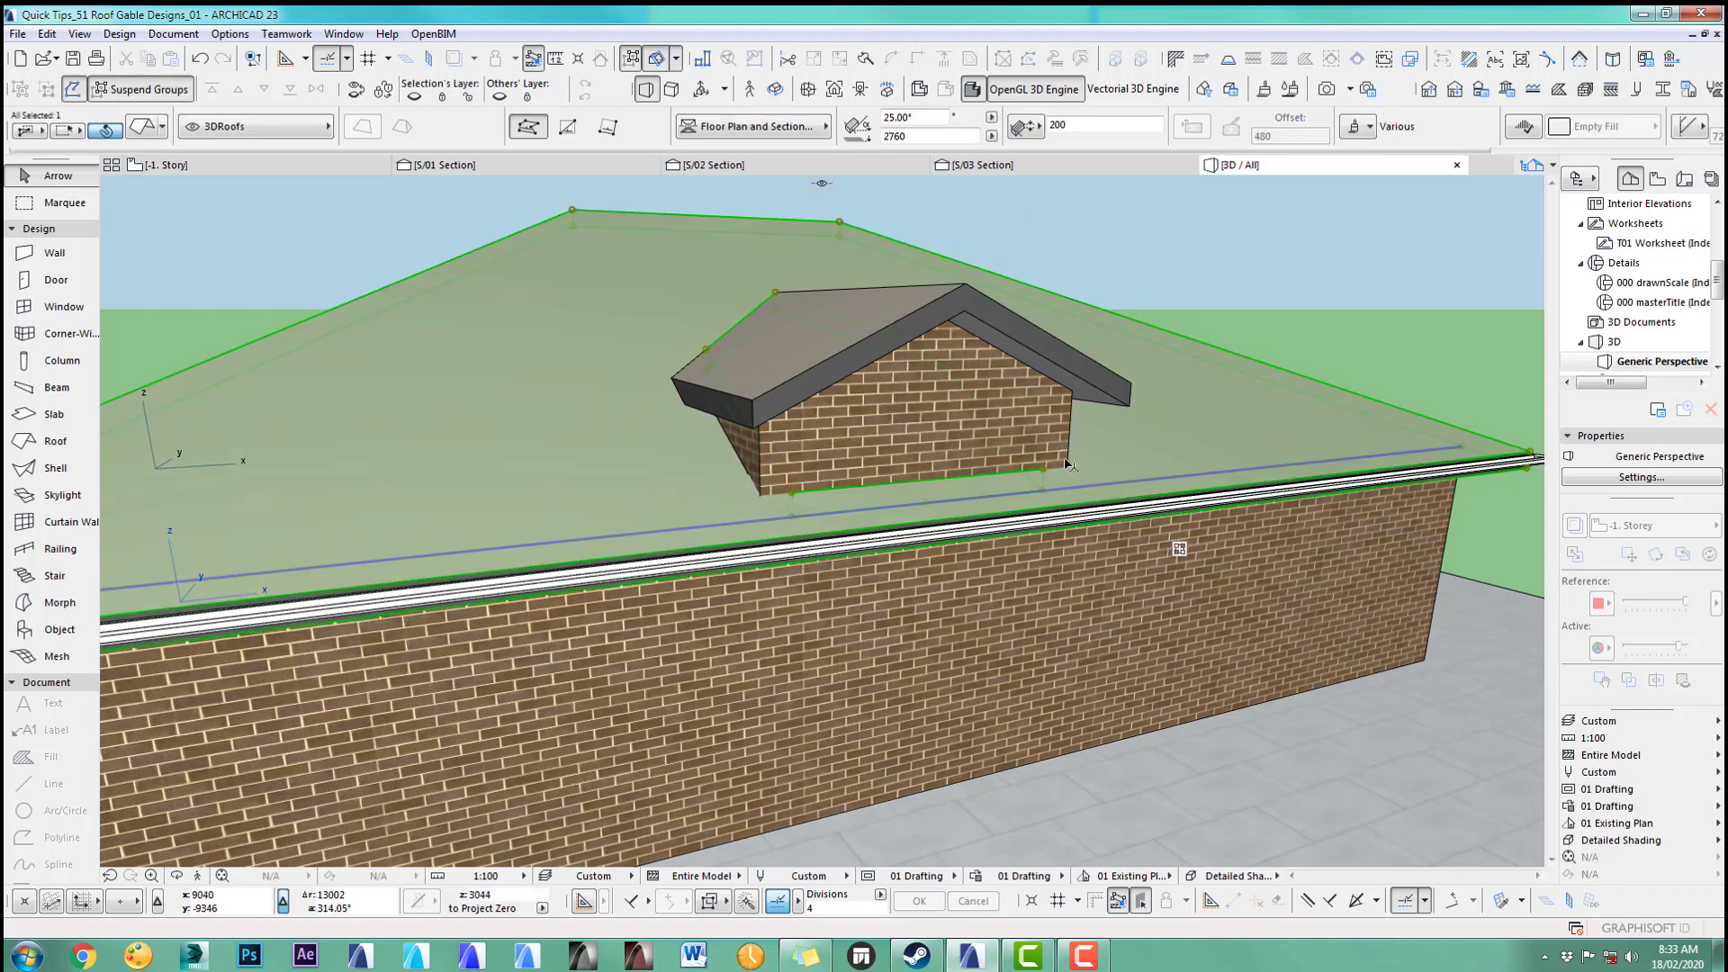
left_click(1024, 475)
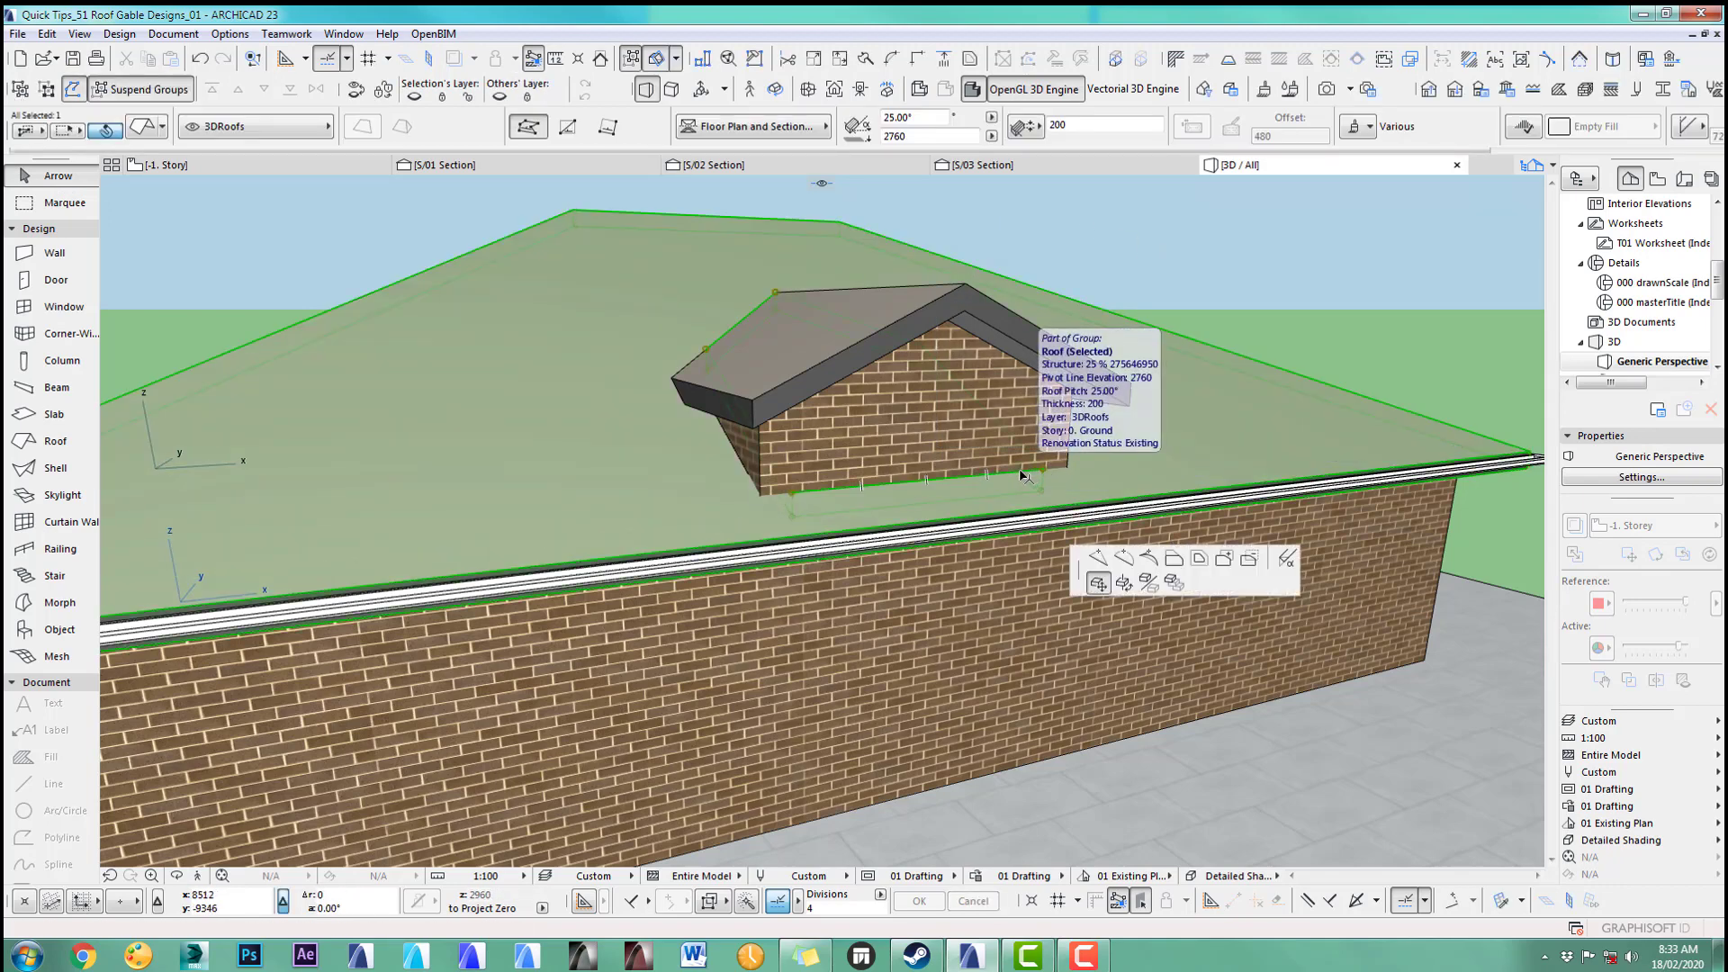
left_click(1174, 558)
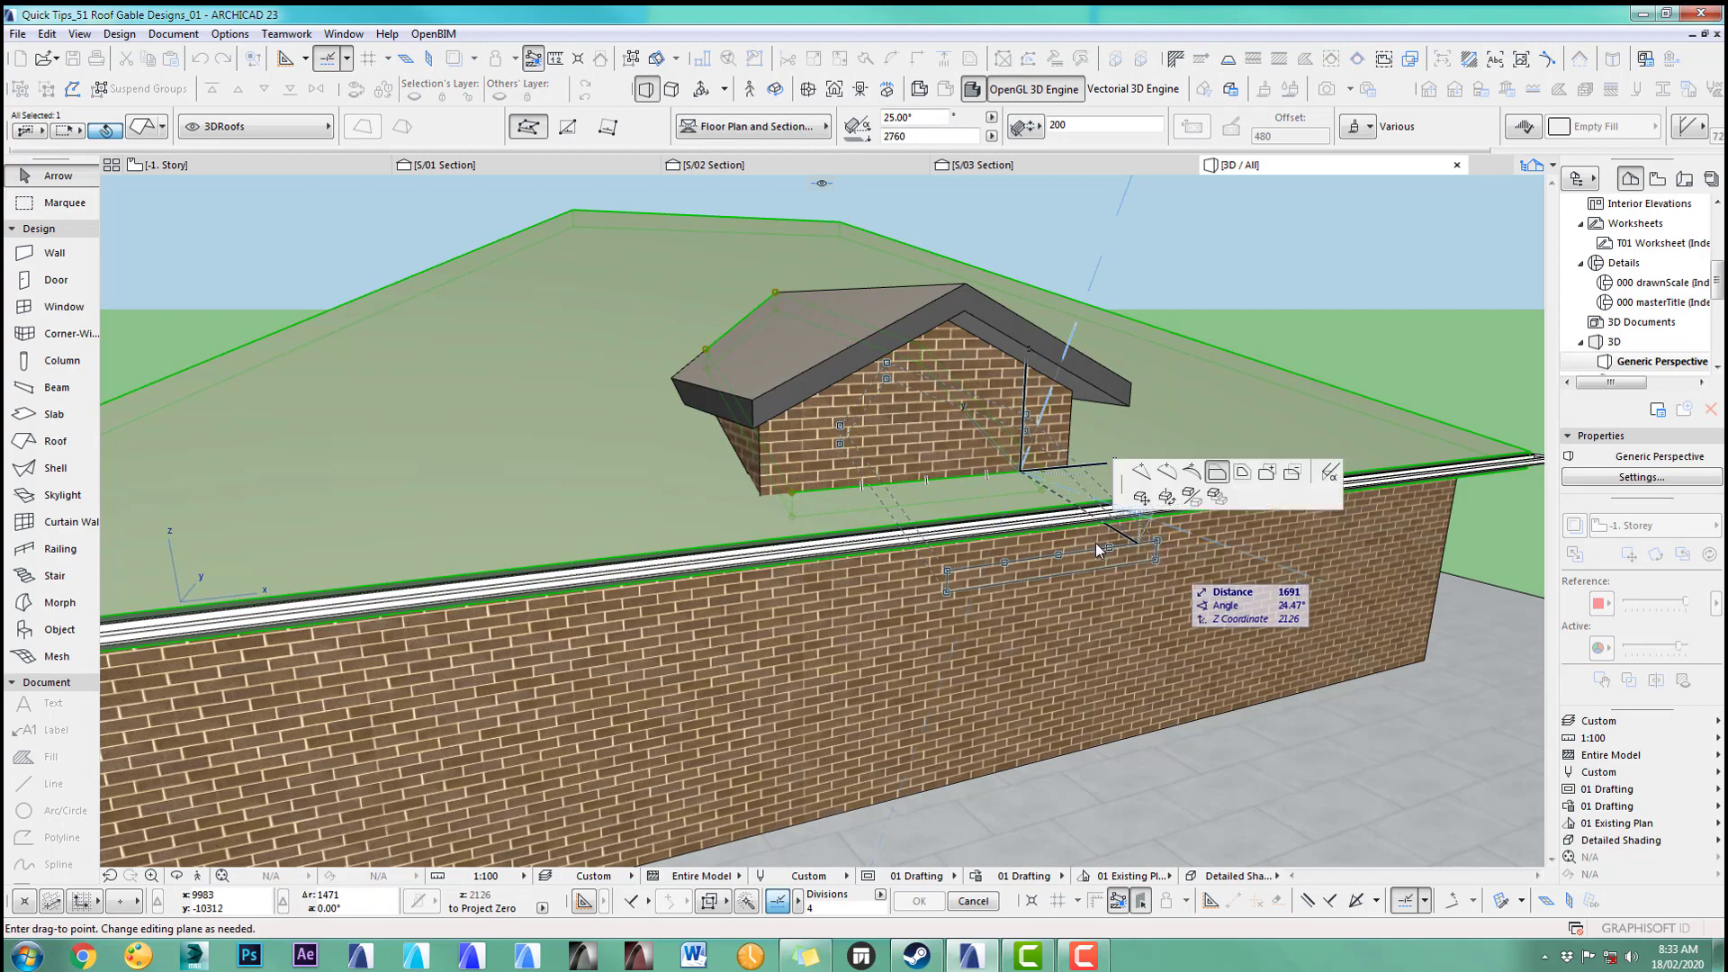
left_click(1078, 545)
left_click(1389, 290)
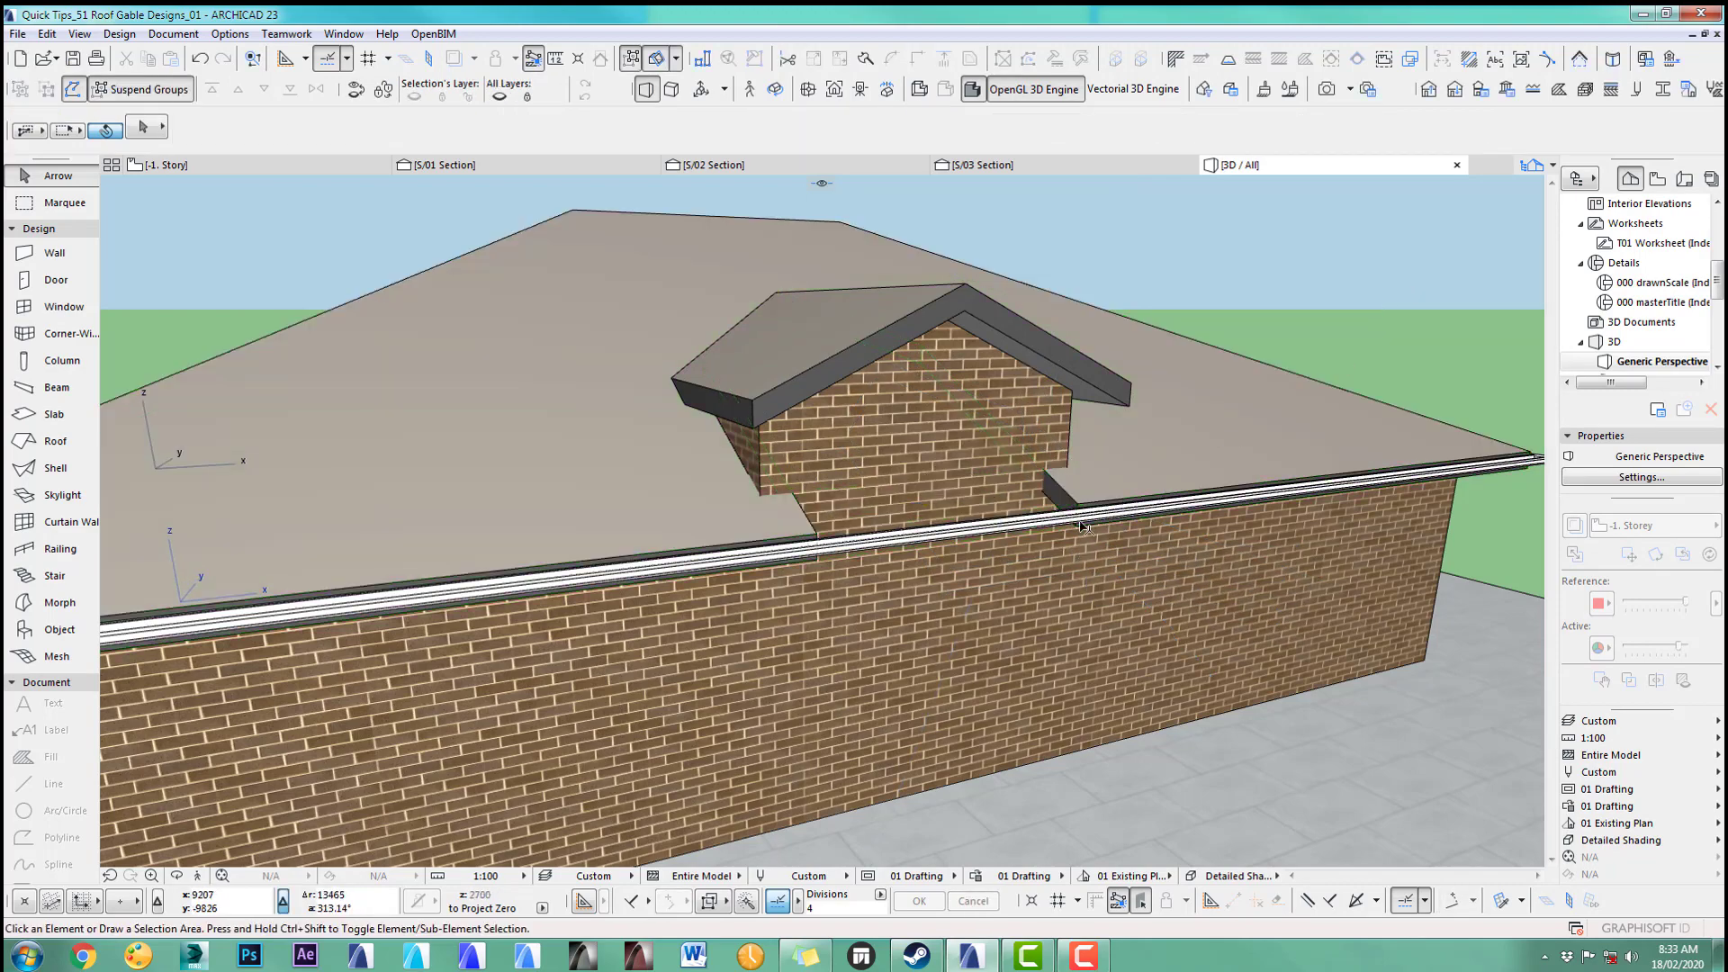
Step: Examine the opening around the copied house's gable in 3D and on the -1 storey plan
scroll(1035, 545, "up", 3)
middle_click_drag(1034, 545, 1119, 505)
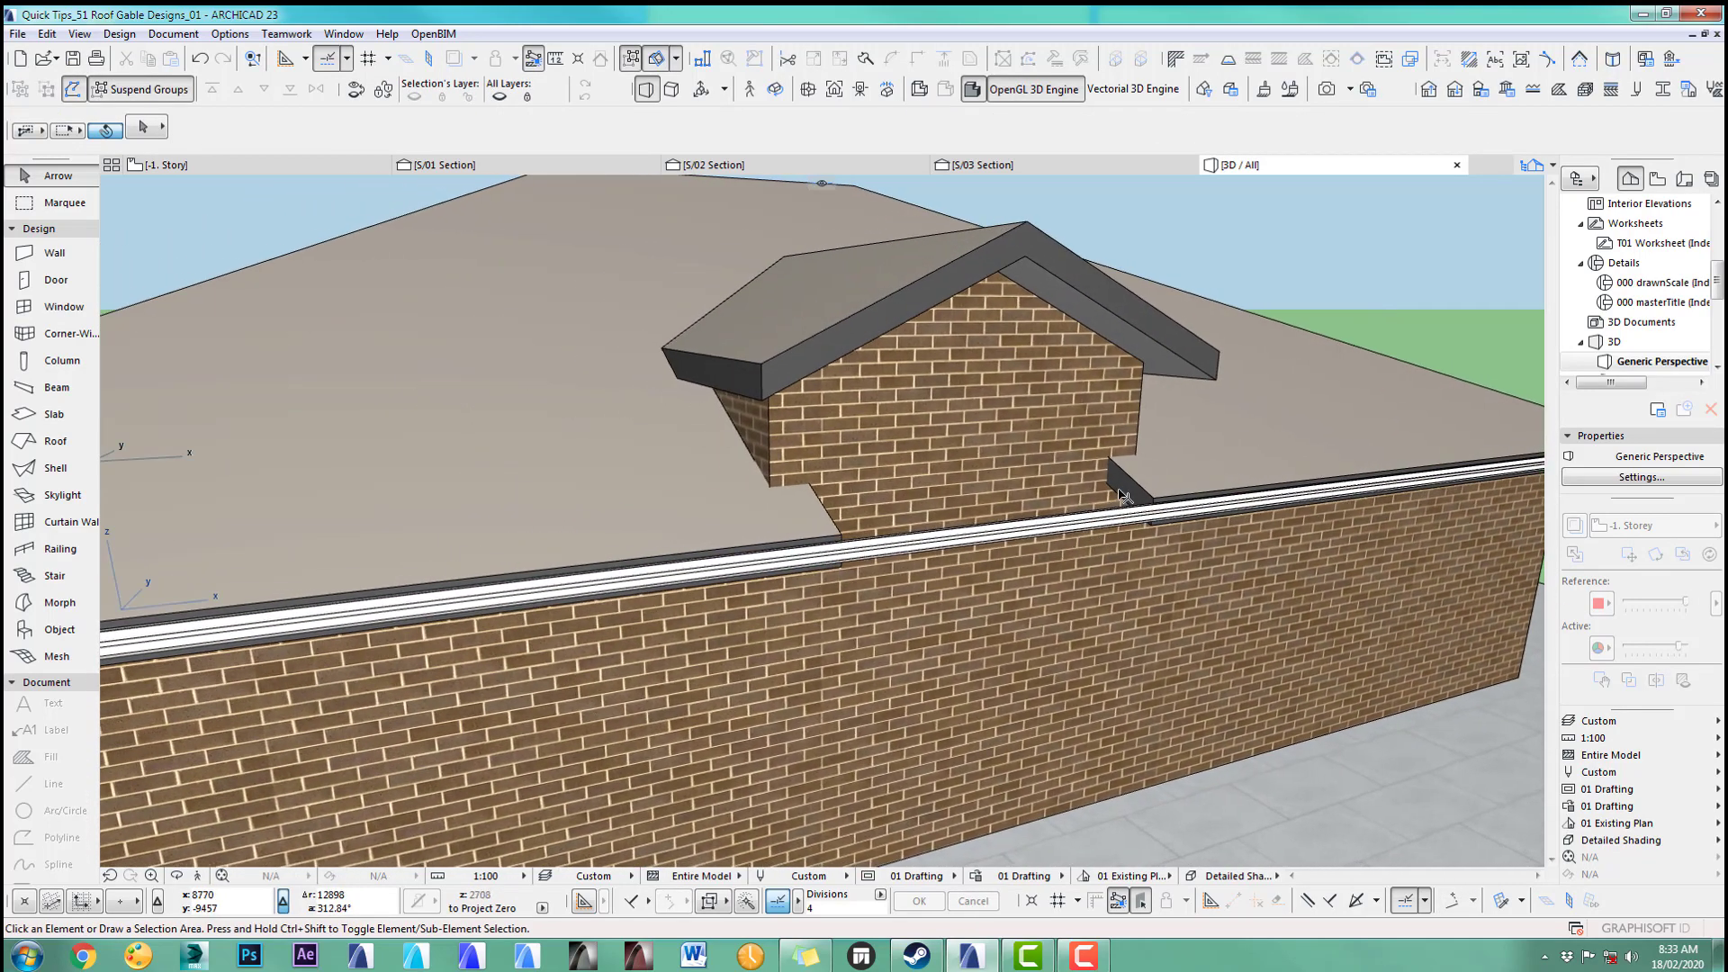
scroll(1134, 491, "up", 3)
left_click(1142, 468)
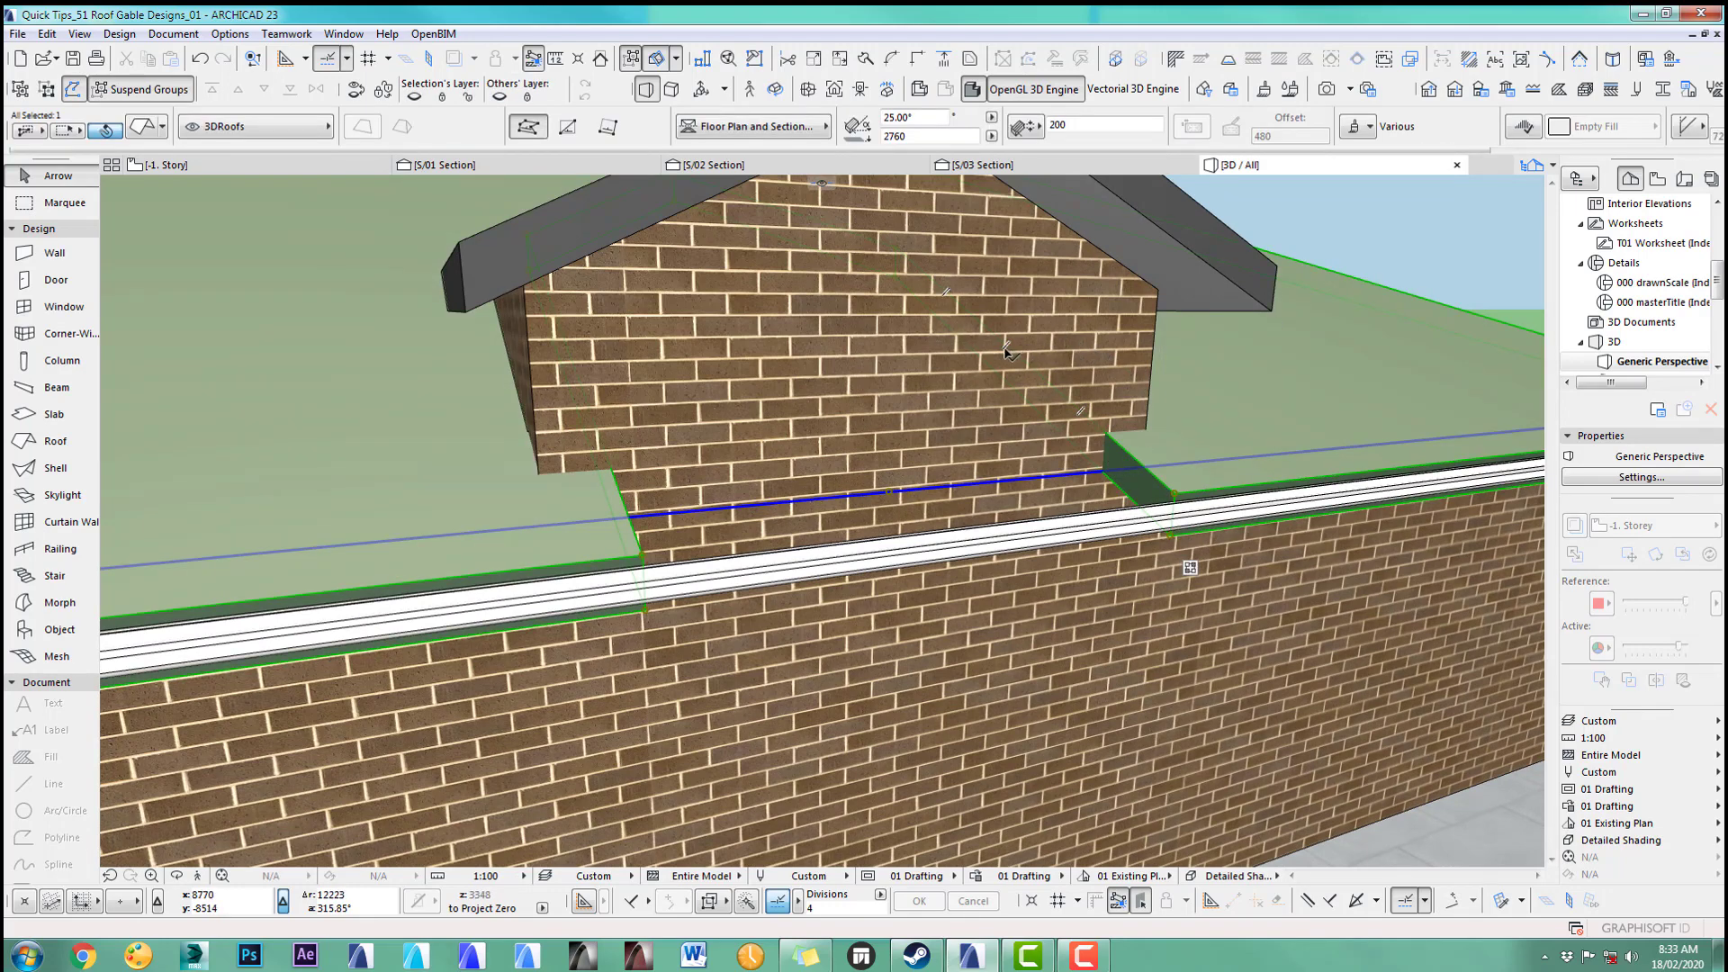
key("F2")
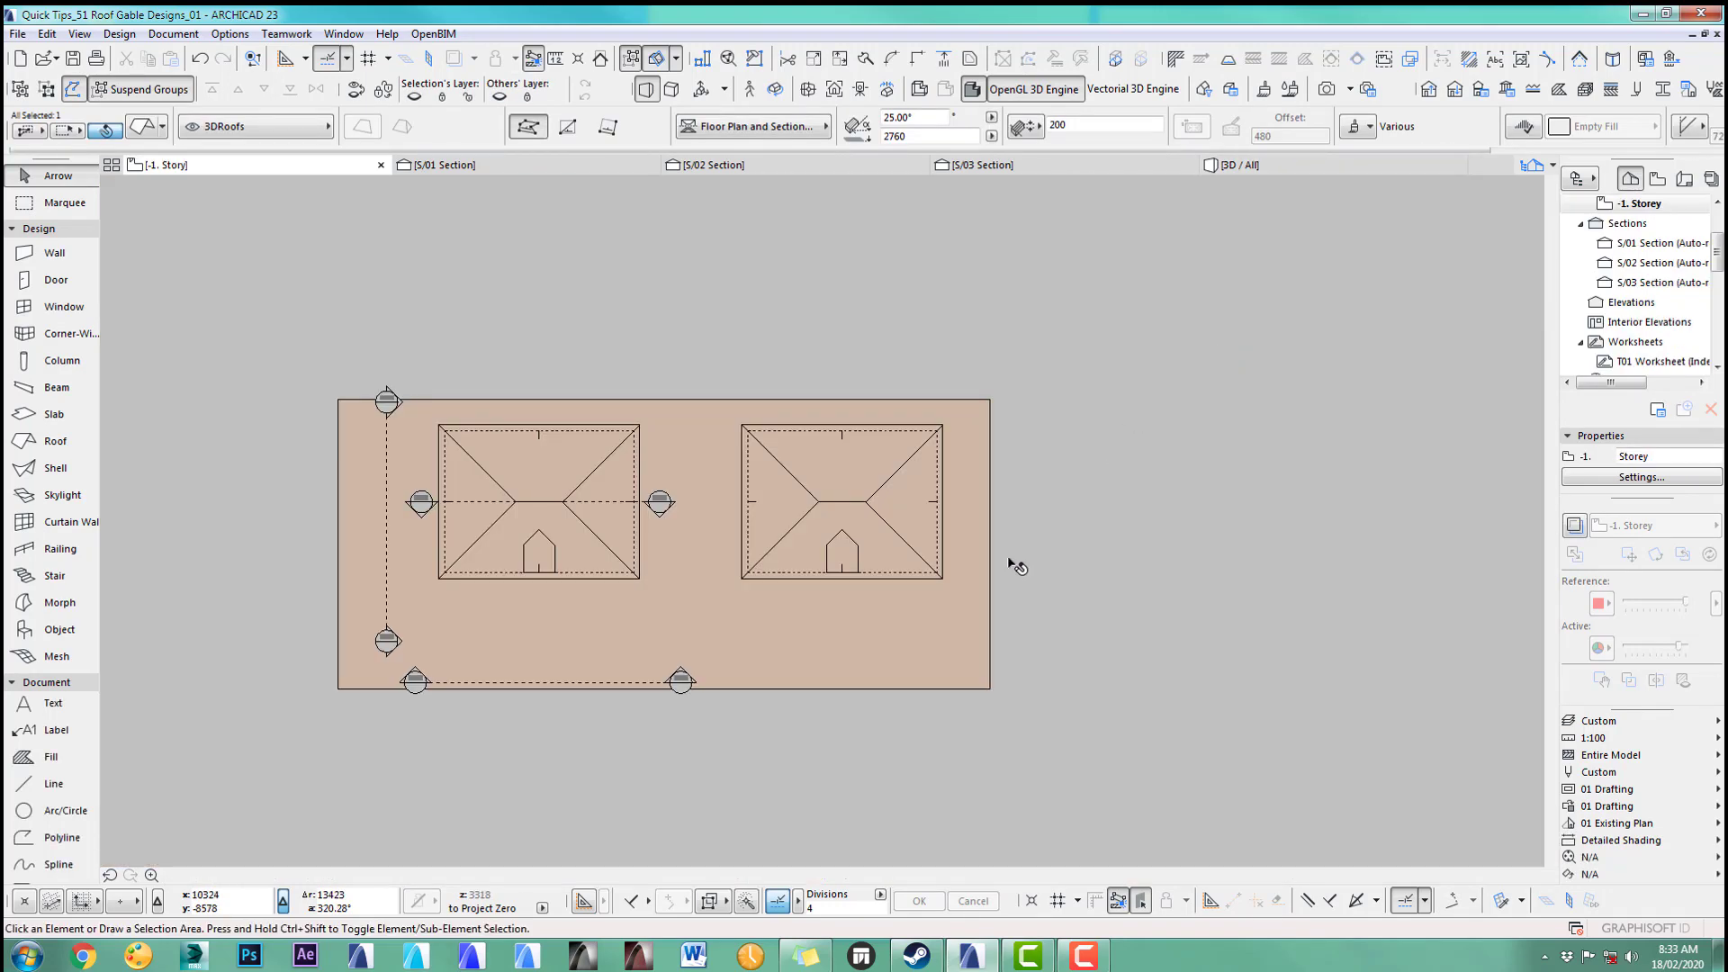
left_click(1010, 566)
scroll(859, 574, "up", 6)
middle_click_drag(858, 595, 873, 619)
scroll(872, 619, "up", 4)
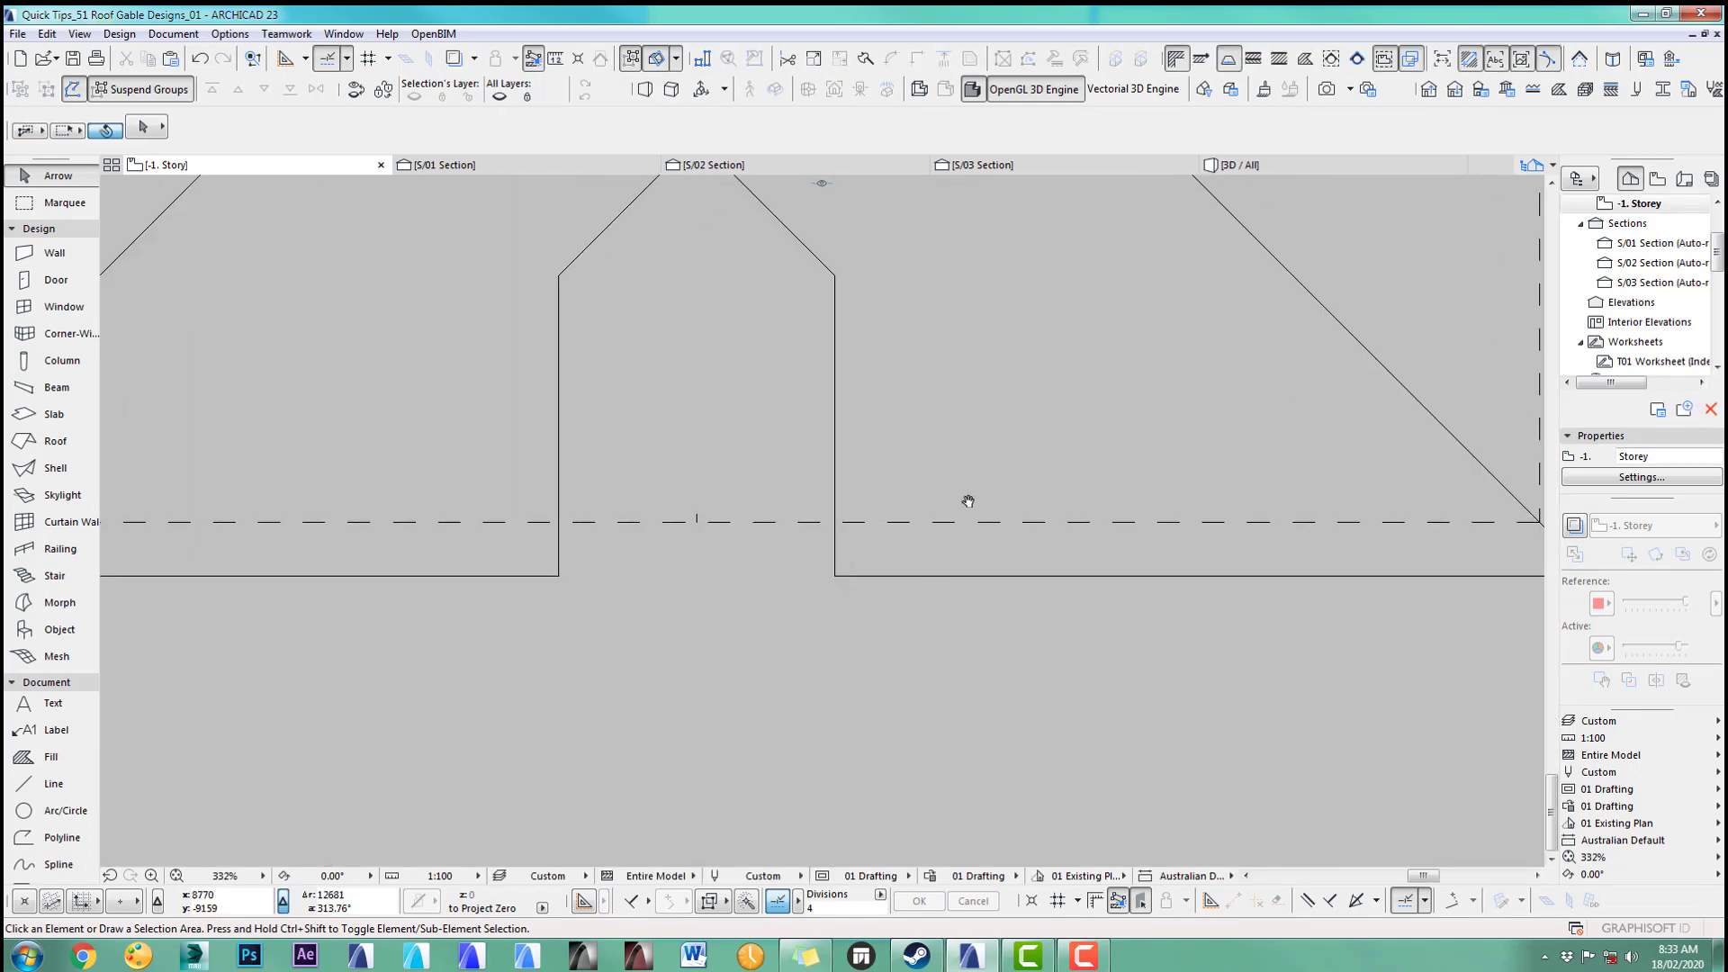
left_click(836, 461)
scroll(953, 505, "down", 4)
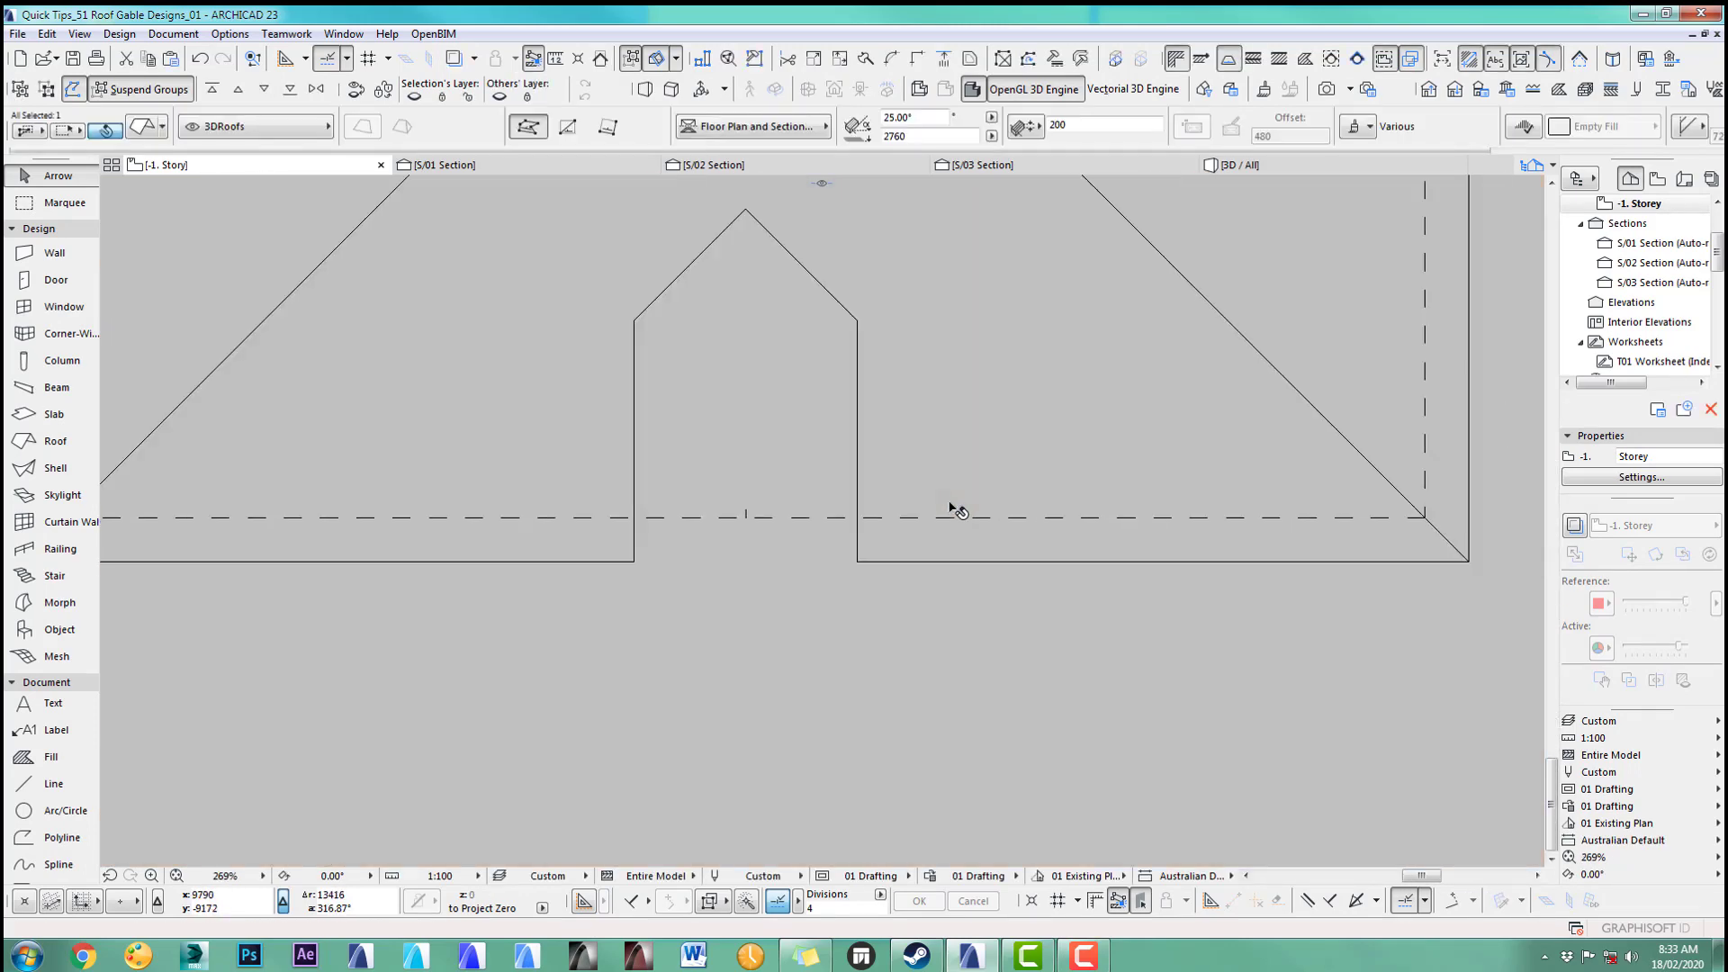
middle_click_drag(968, 542, 990, 499)
scroll(977, 531, "down", 3)
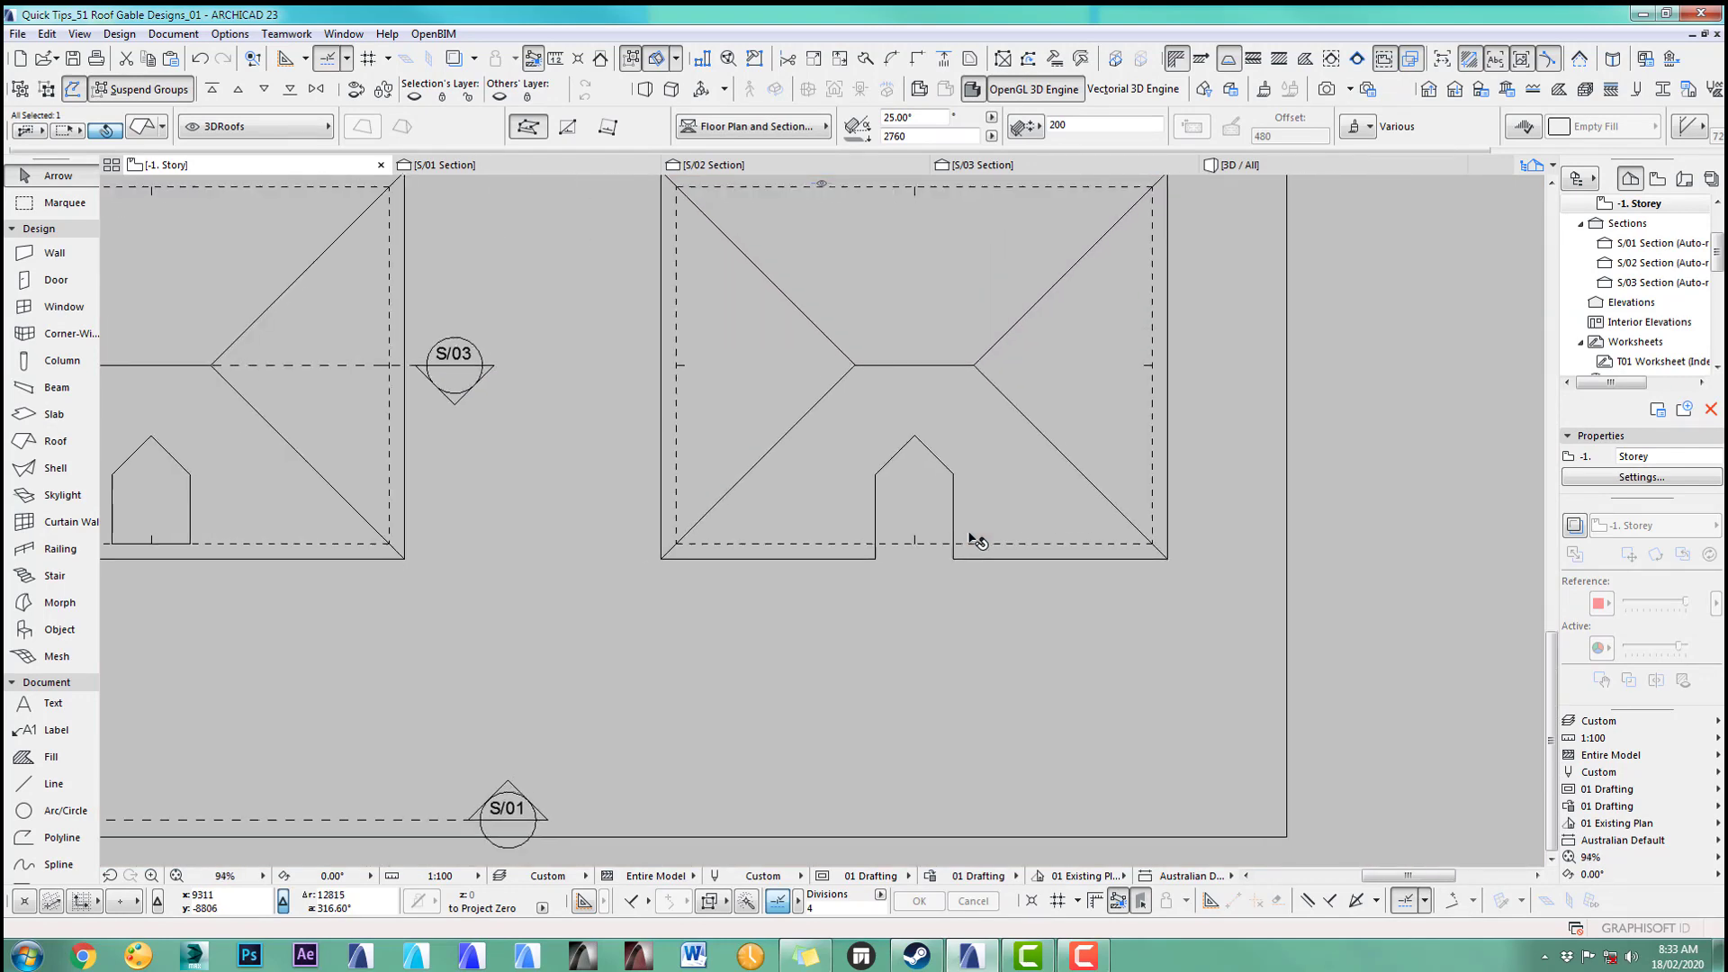
scroll(1717, 243, "up", 2)
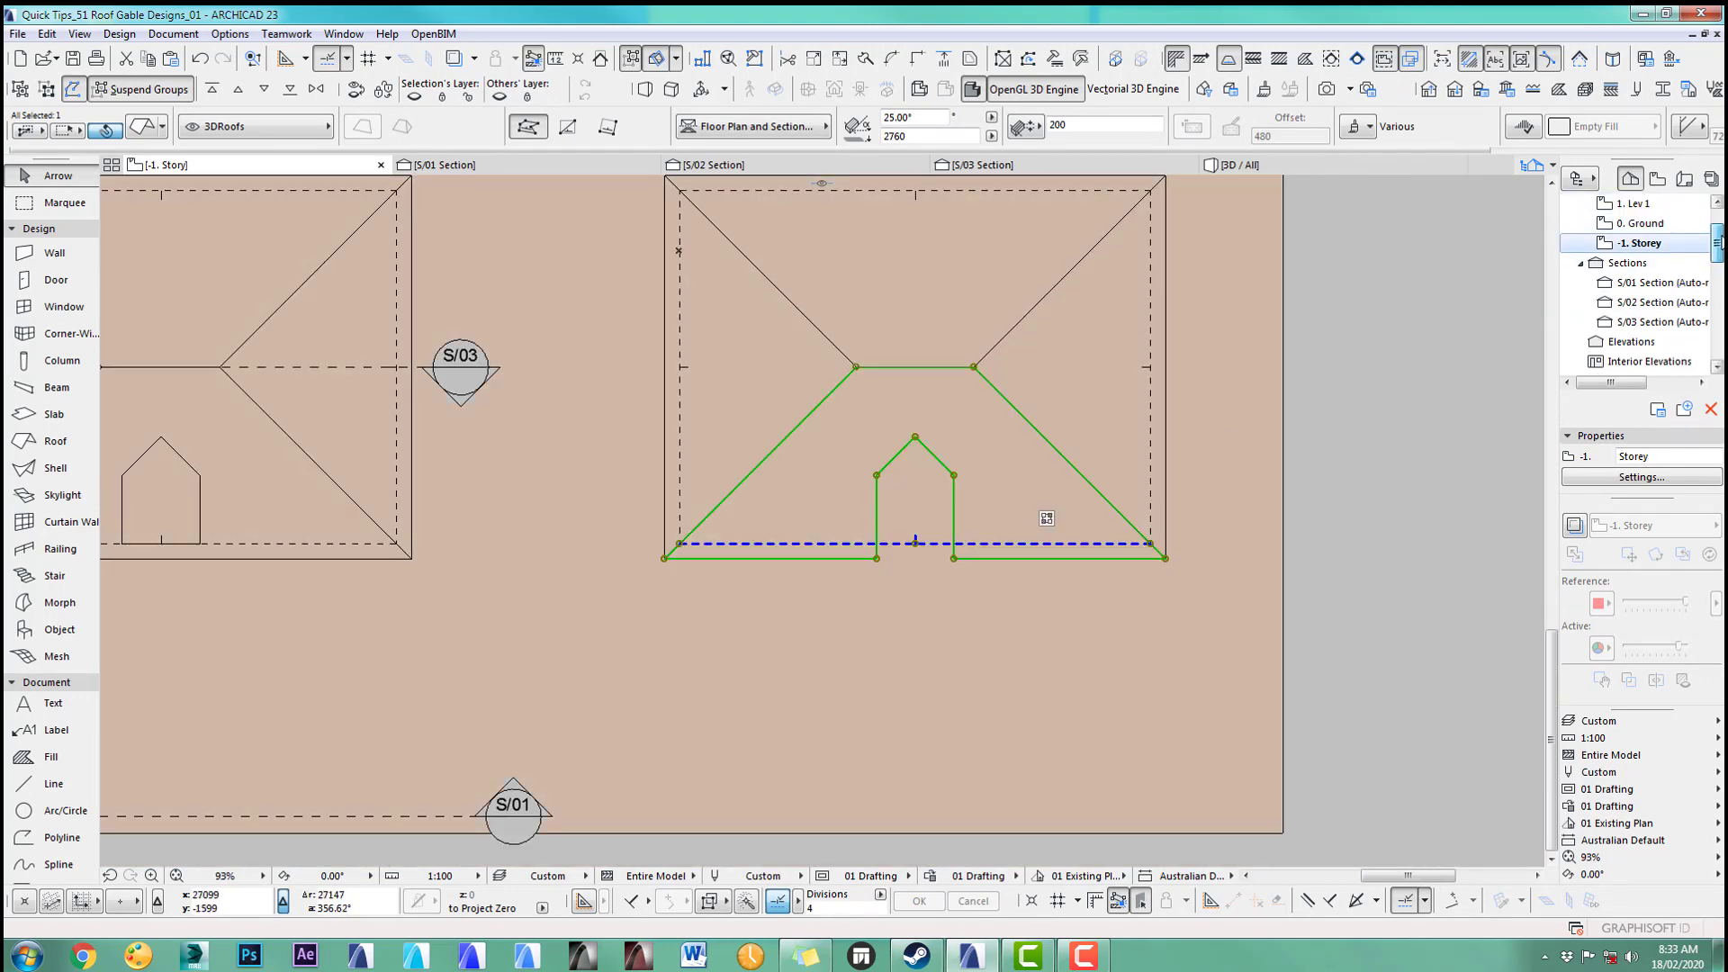
Step: Open the Ground storey plan and select the front plane of the copied house's hip roof
left_click(1678, 225)
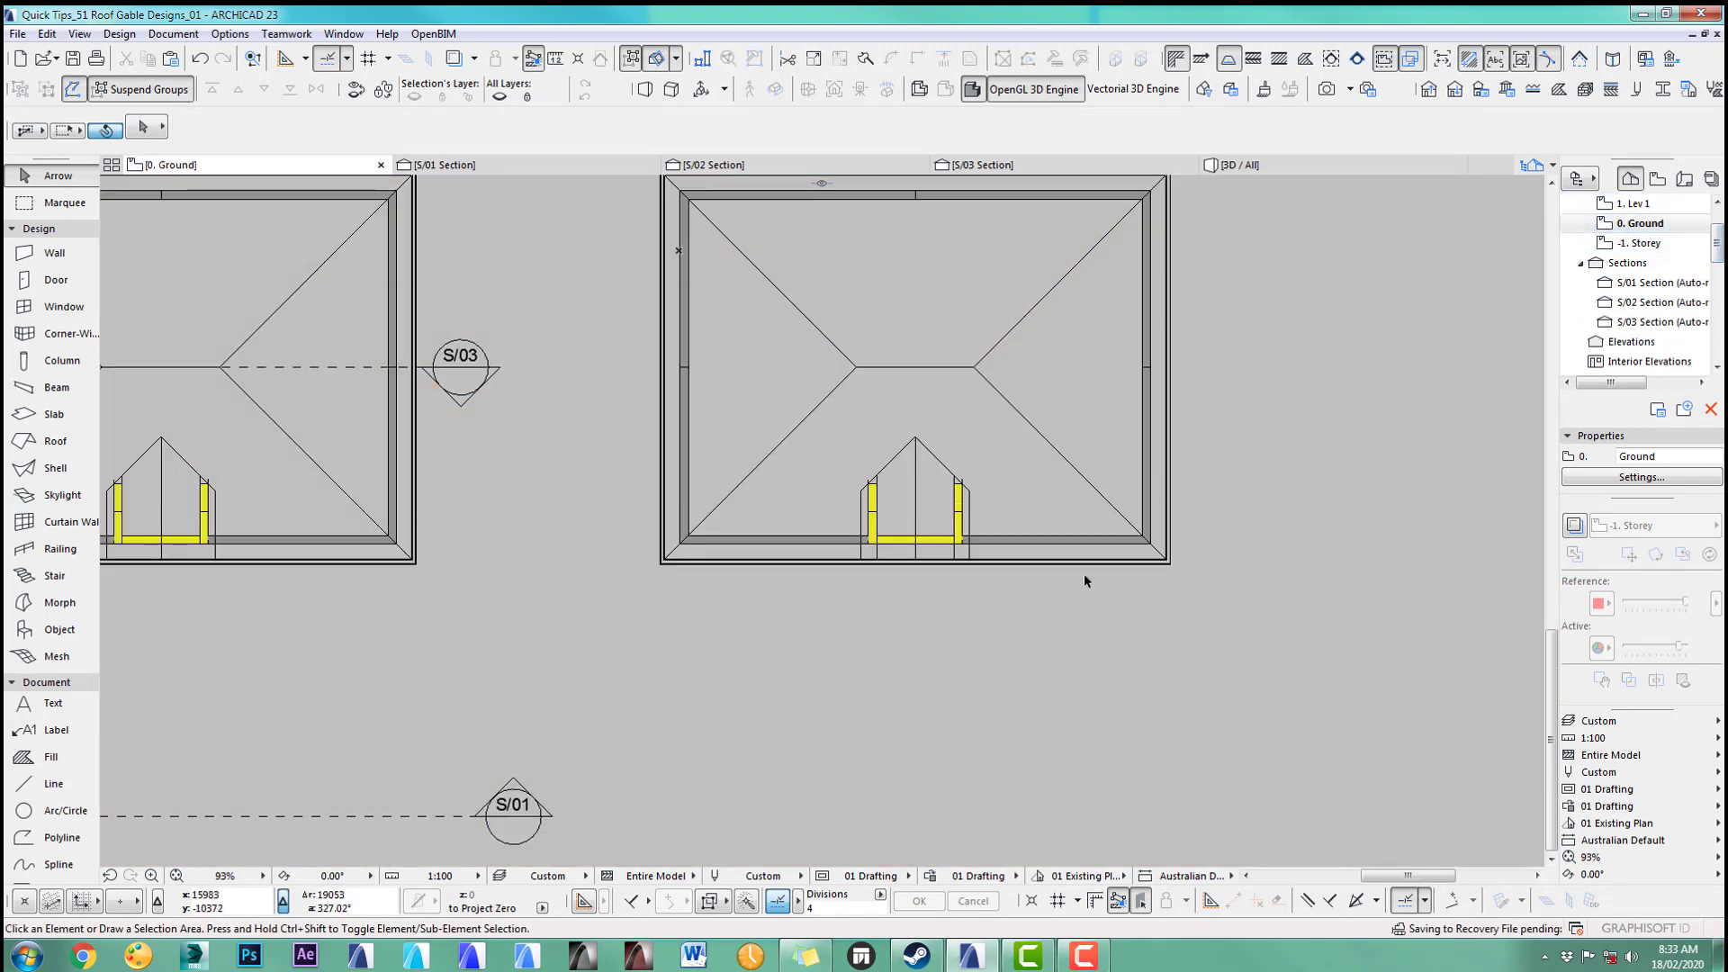
scroll(1003, 583, "up", 3)
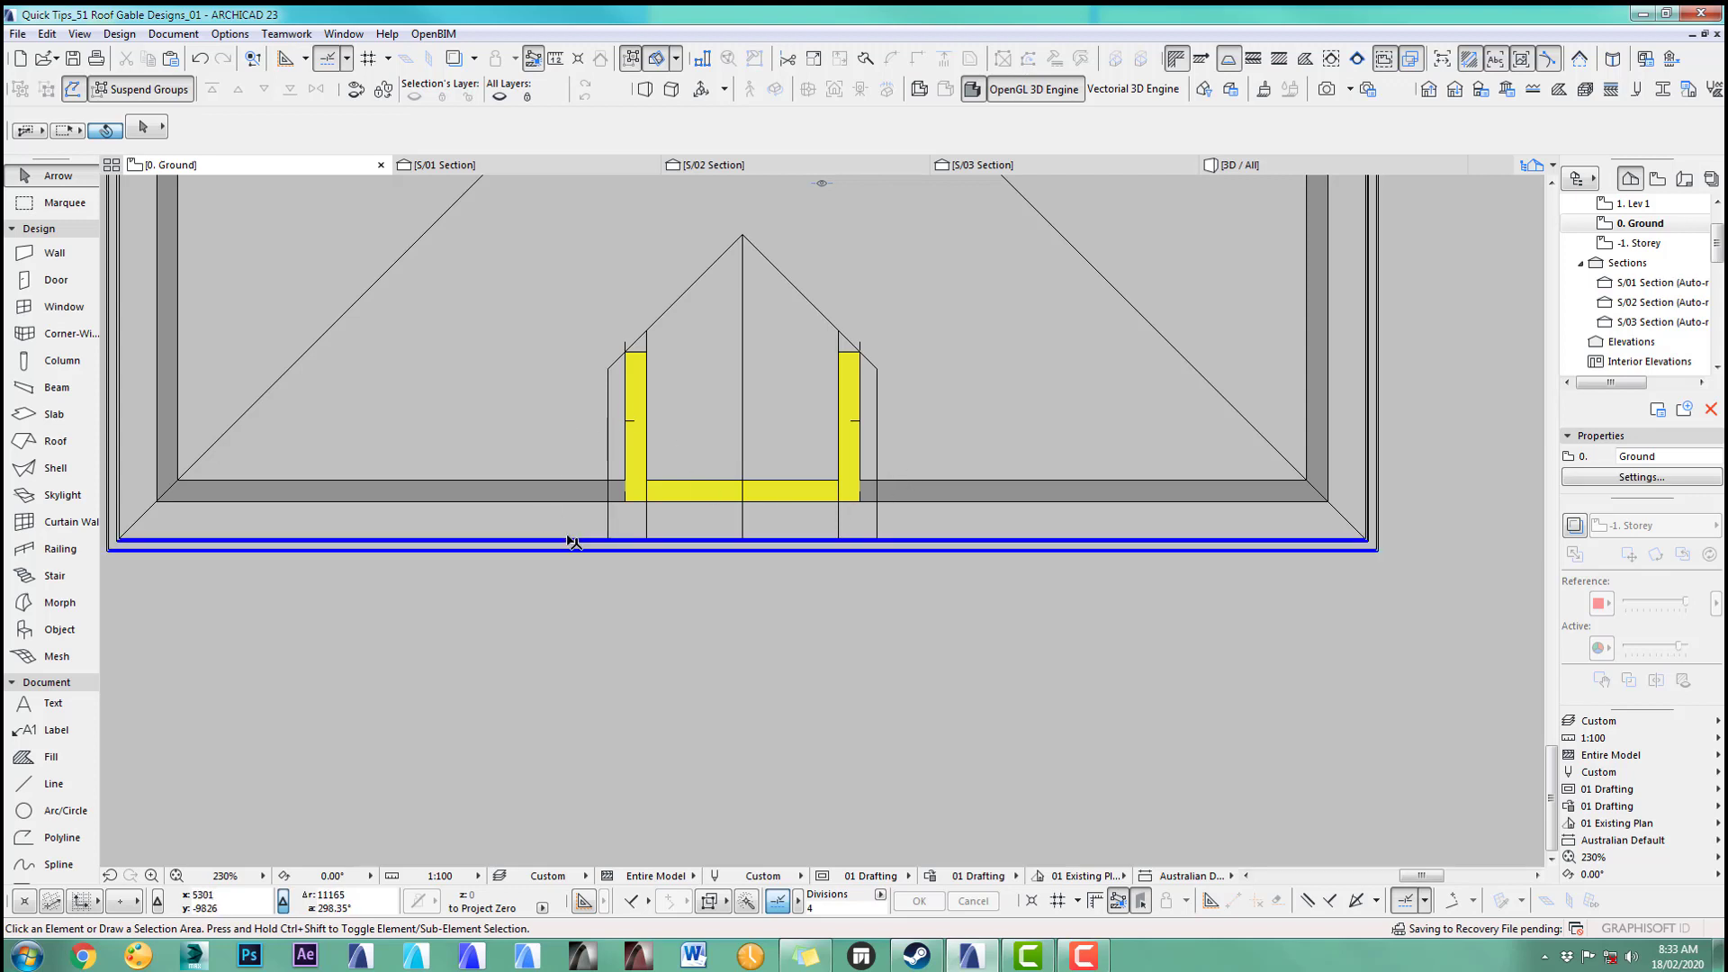
left_click(72, 447)
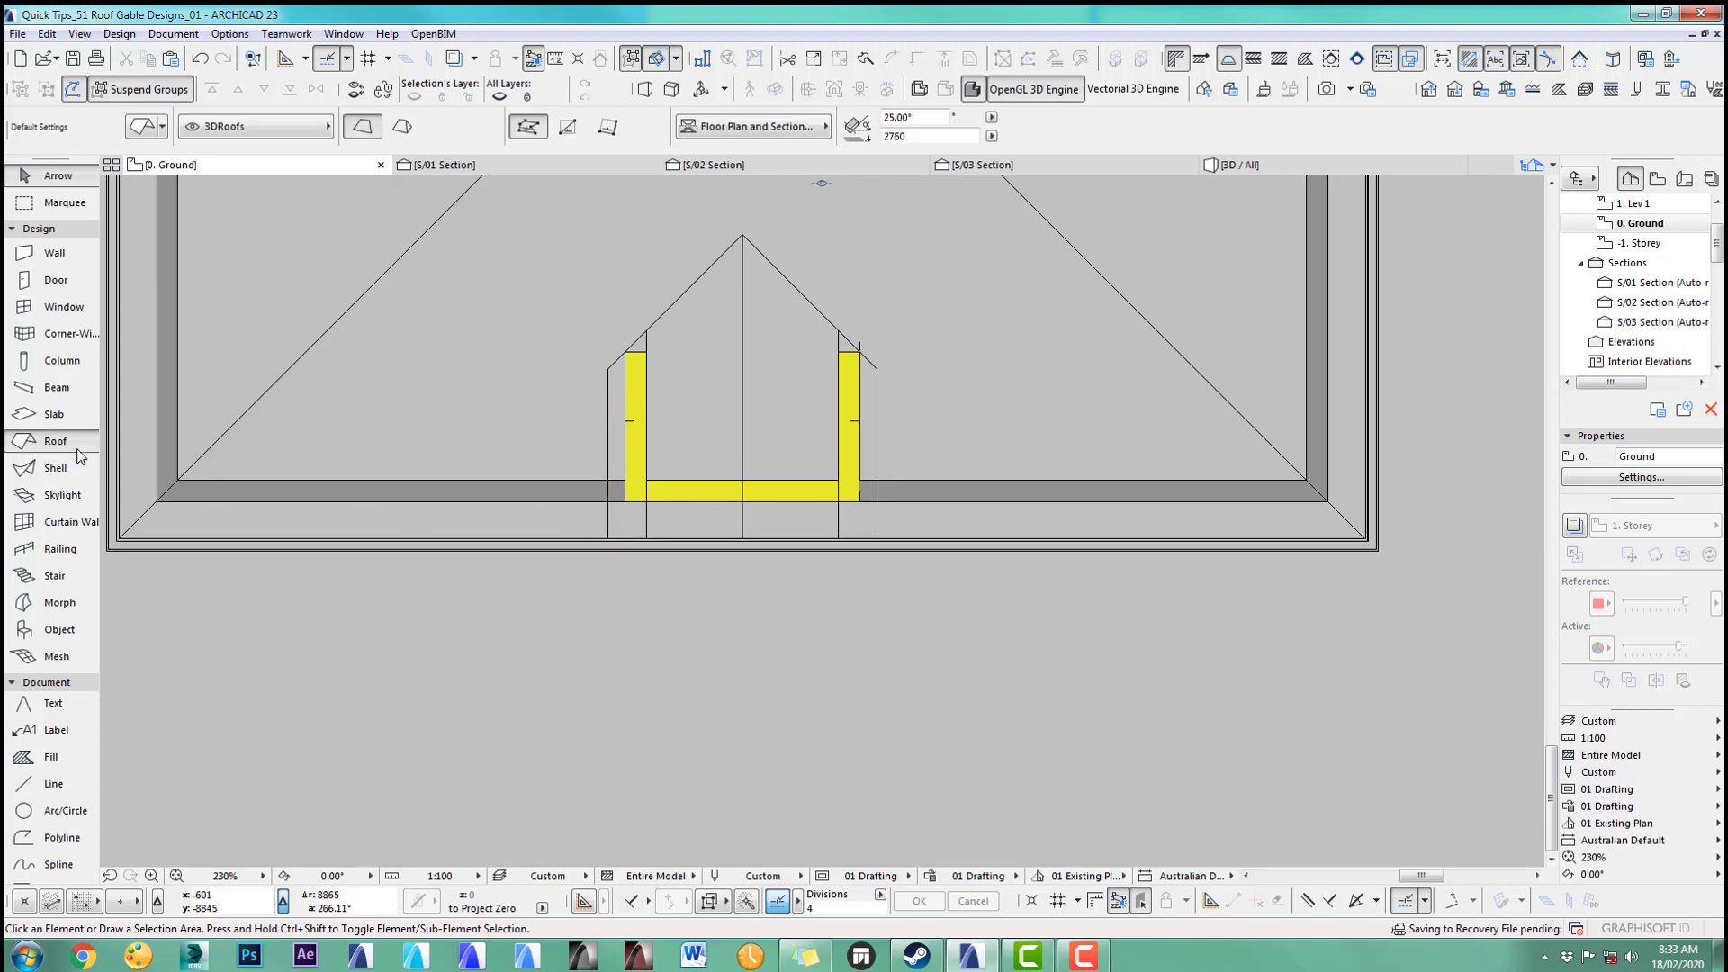
left_click(588, 540, "shift")
scroll(858, 504, "up", 3)
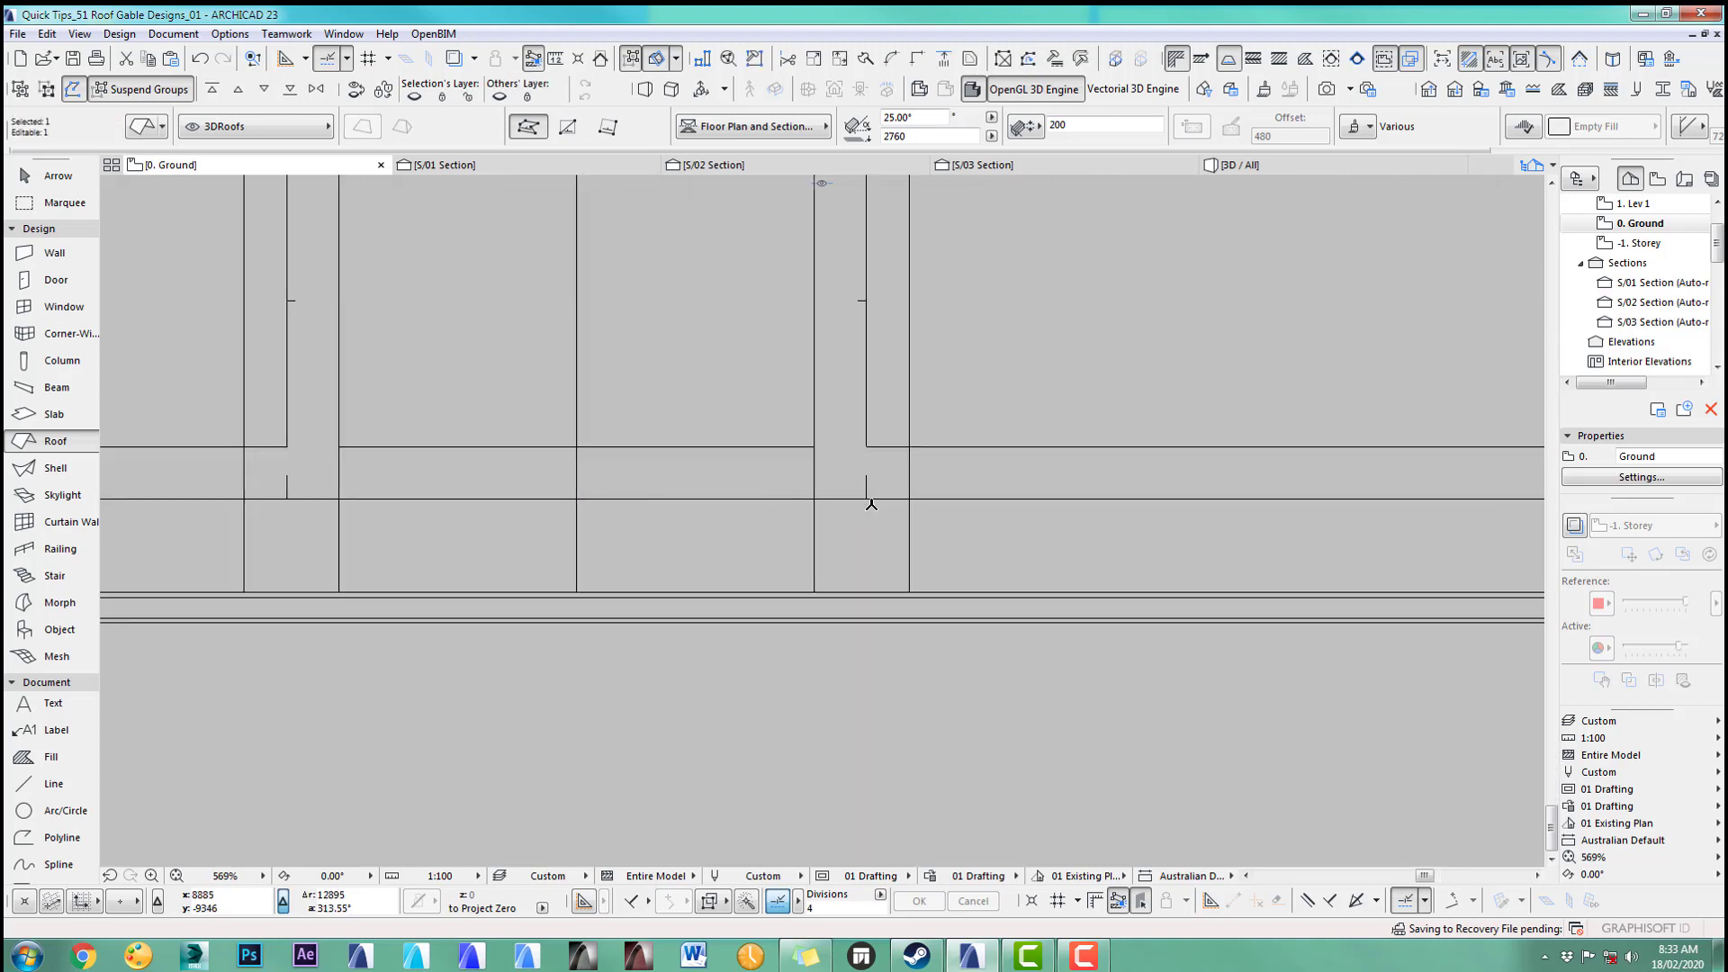
scroll(872, 504, "up", 2)
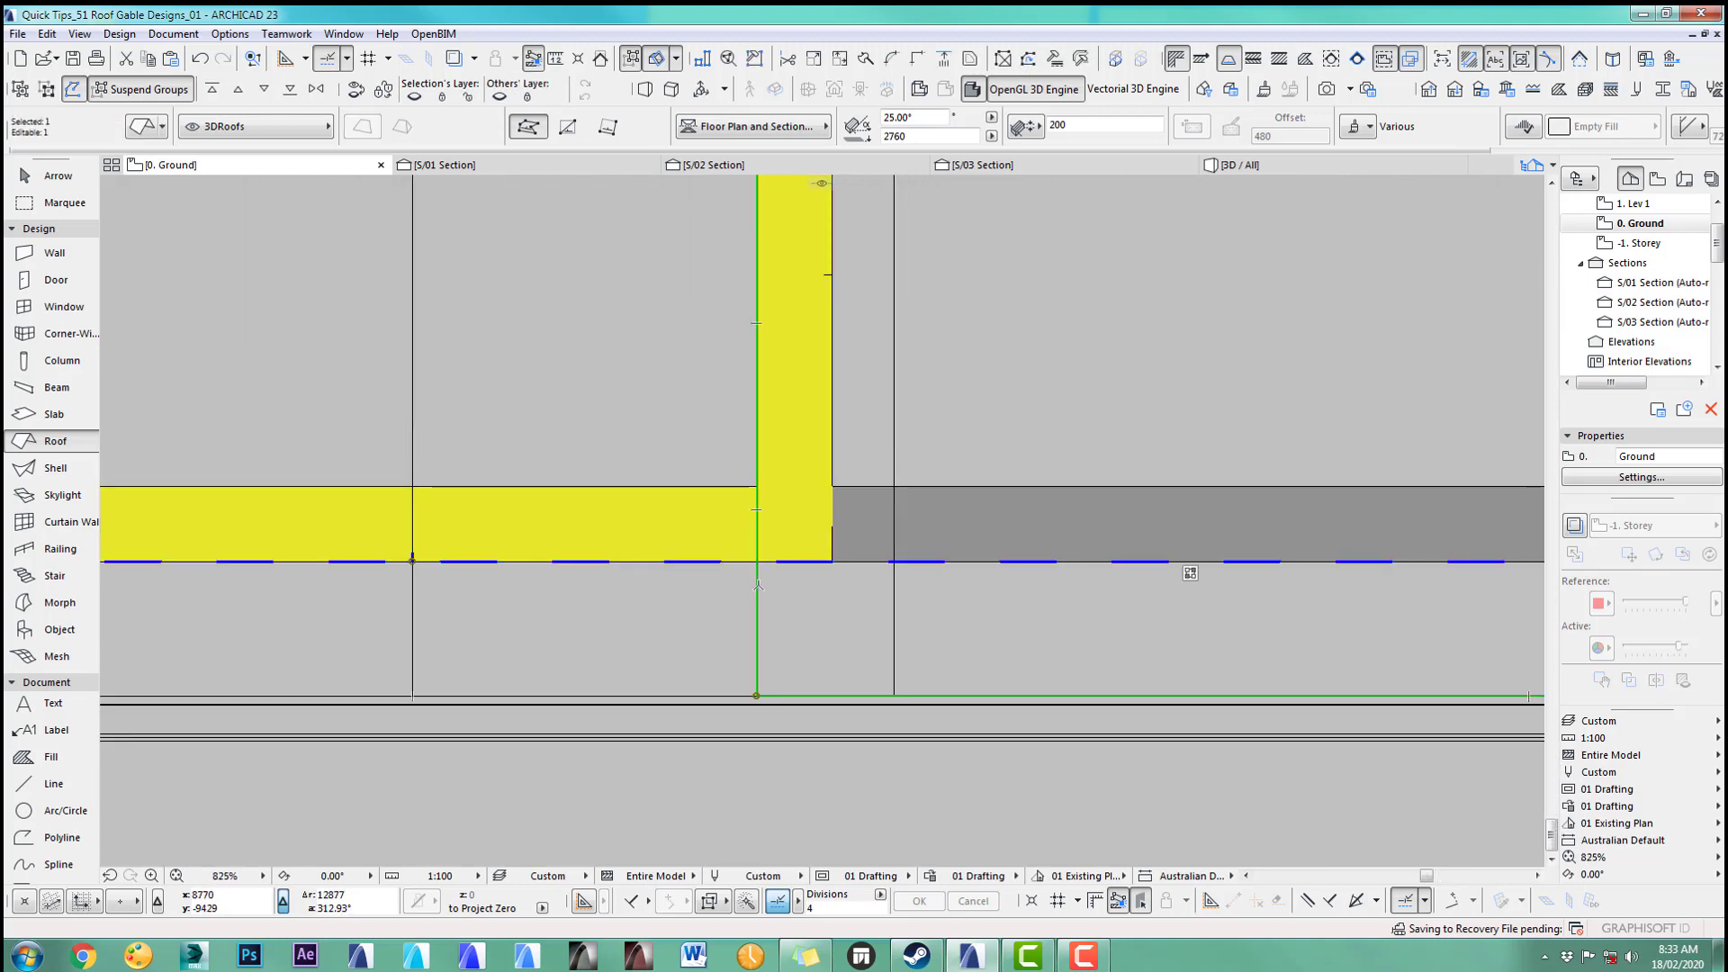
Step: Insert a node on the roof opening's east edge at the outer wall face and offset the eave segment to the gable wall's outer corner
left_click(757, 587)
left_click(836, 671)
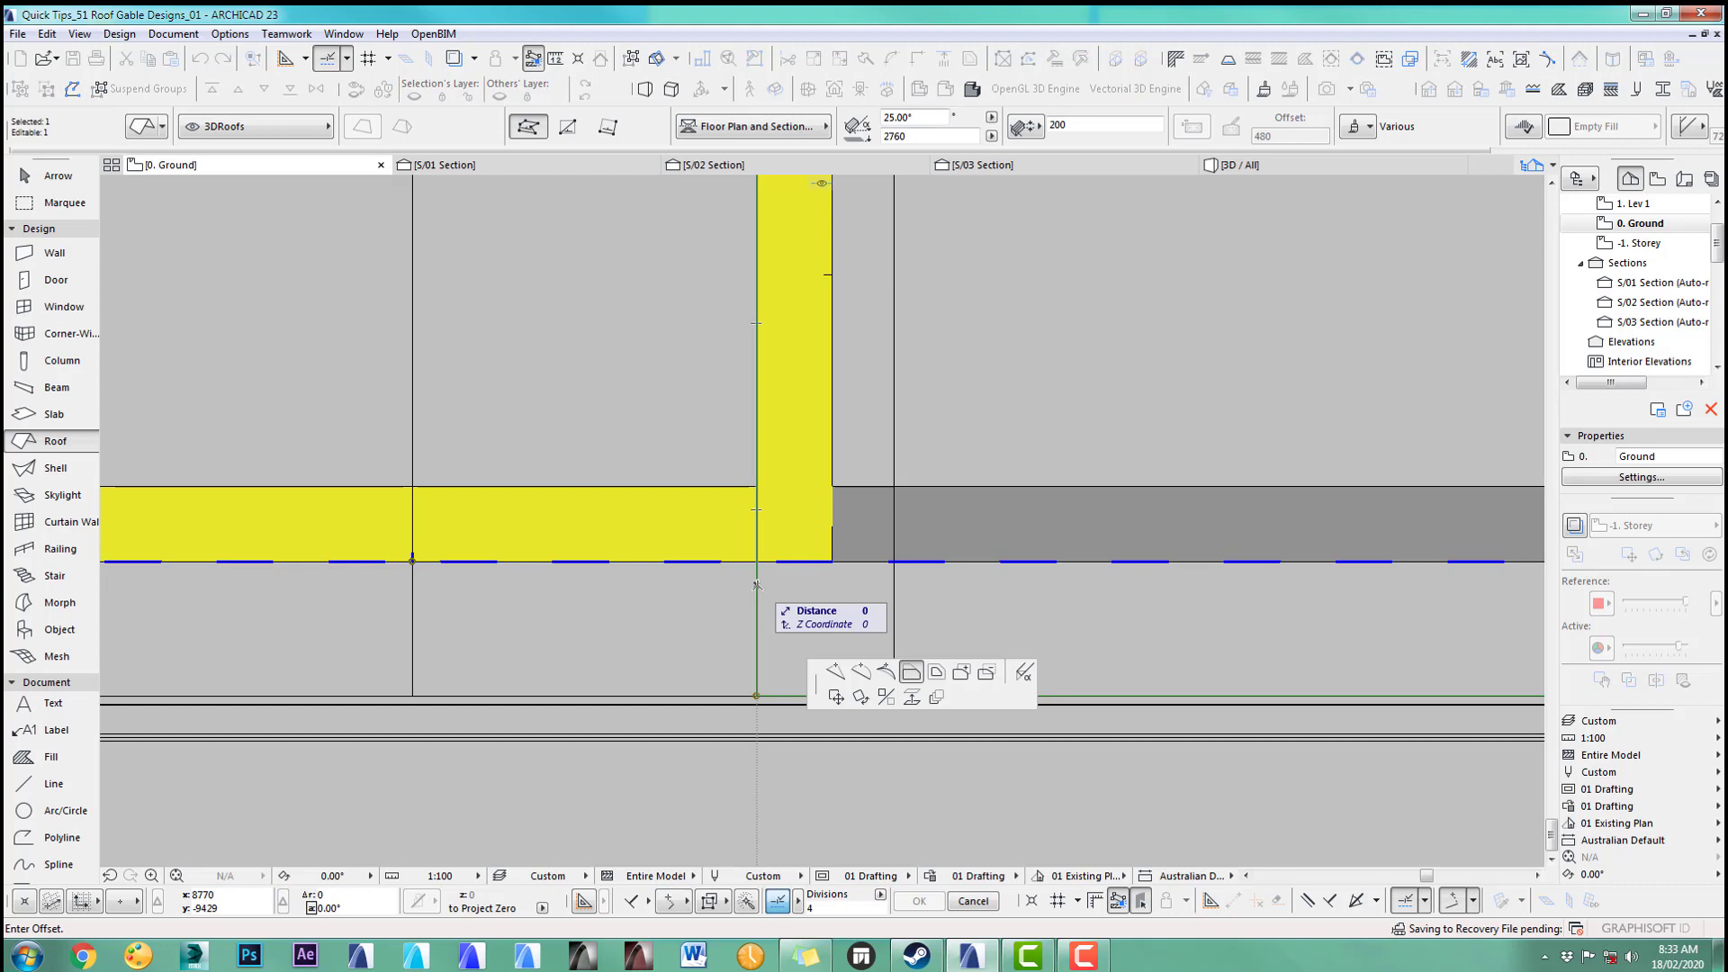
left_click(836, 679)
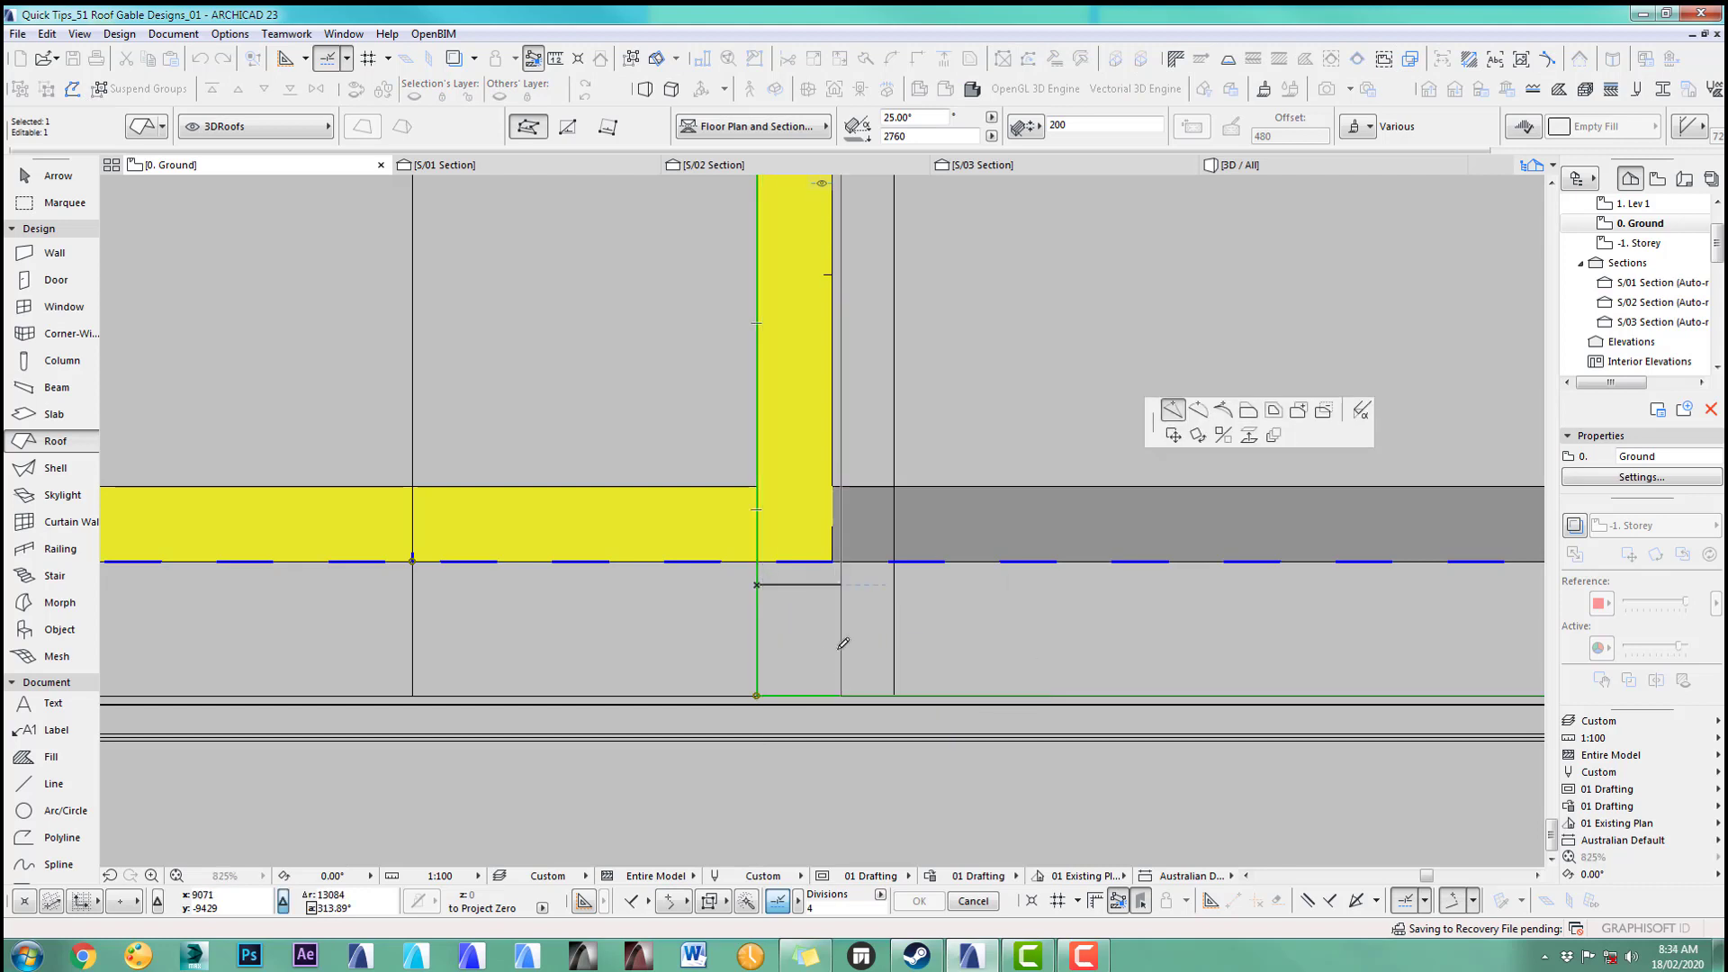
left_click(758, 561)
left_click(757, 607)
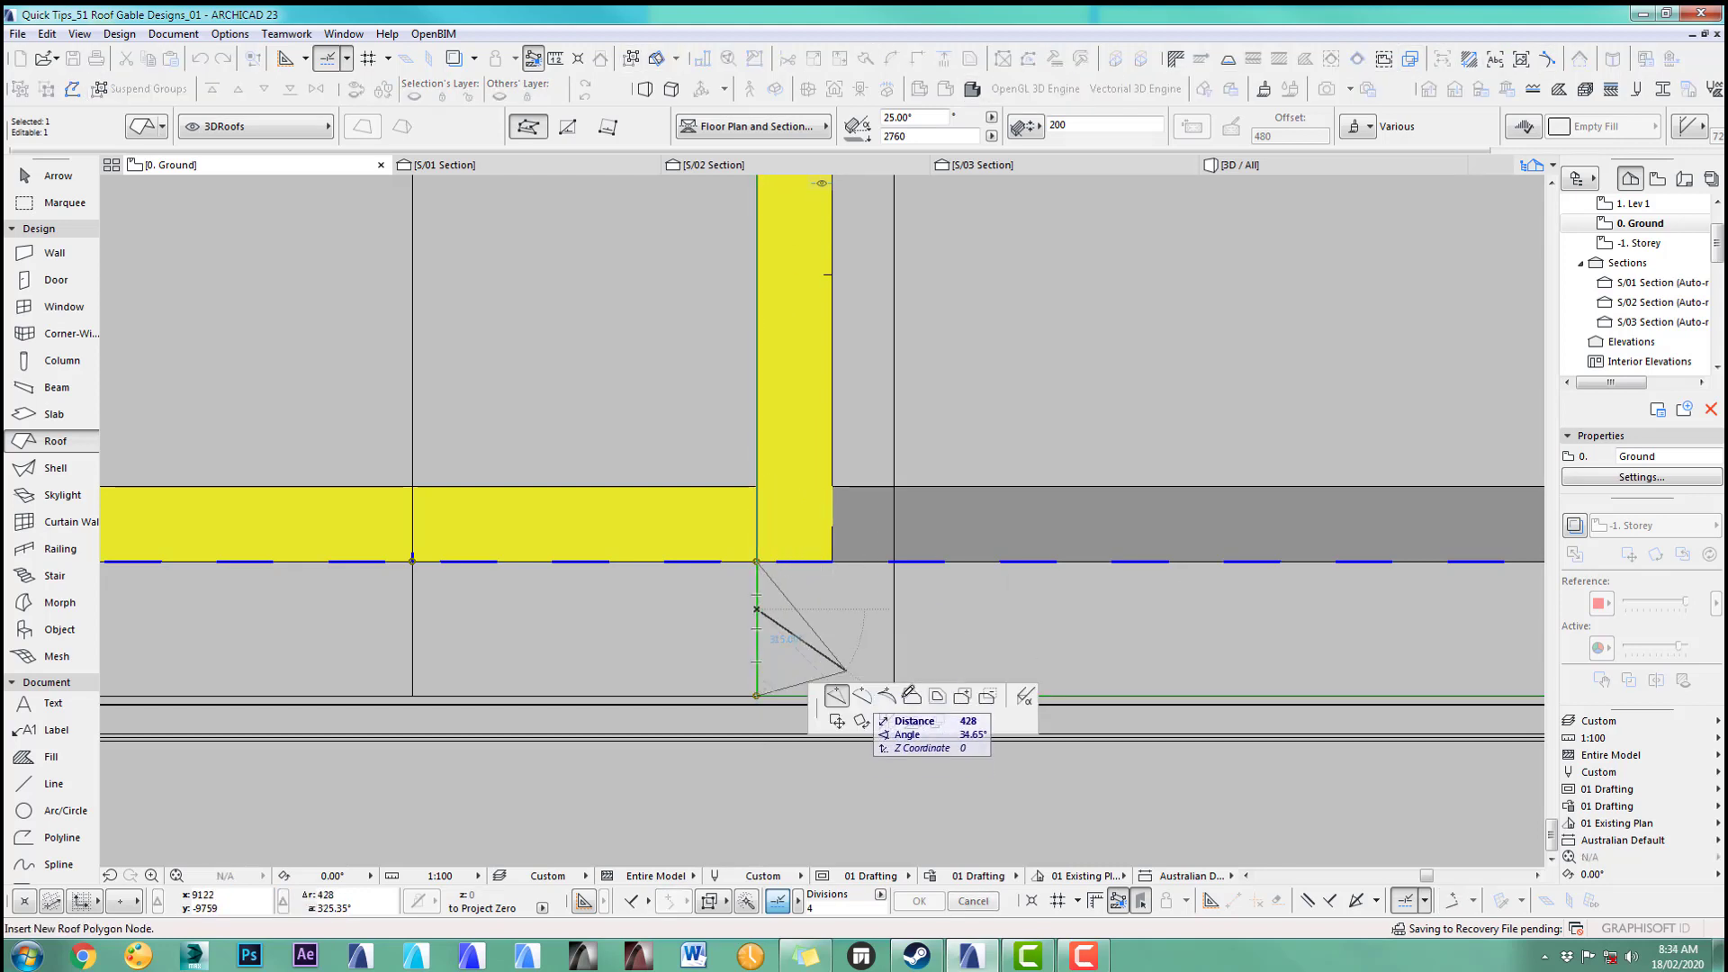
left_click(913, 706)
left_click(833, 562)
Step: Insert a node on the roof opening's west edge at the outer wall face and offset the eave segment to the gable wall's outer corner
scroll(1089, 623, "down", 2)
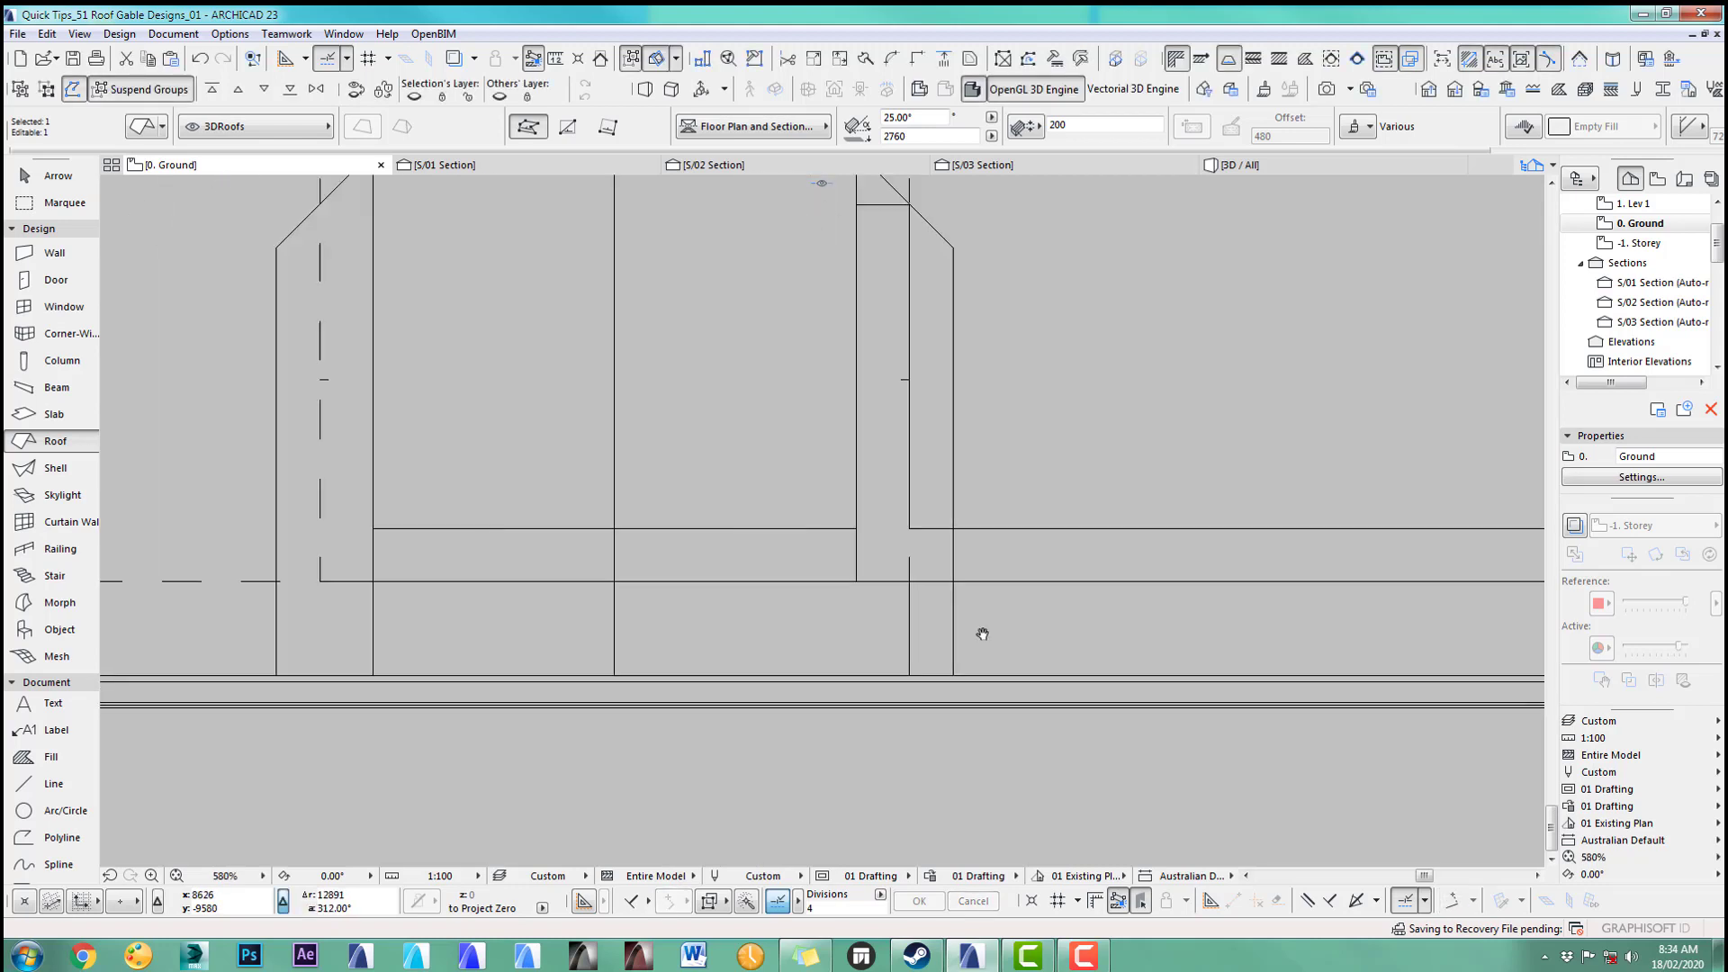
middle_click_drag(584, 607, 907, 606)
scroll(906, 605, "up", 2)
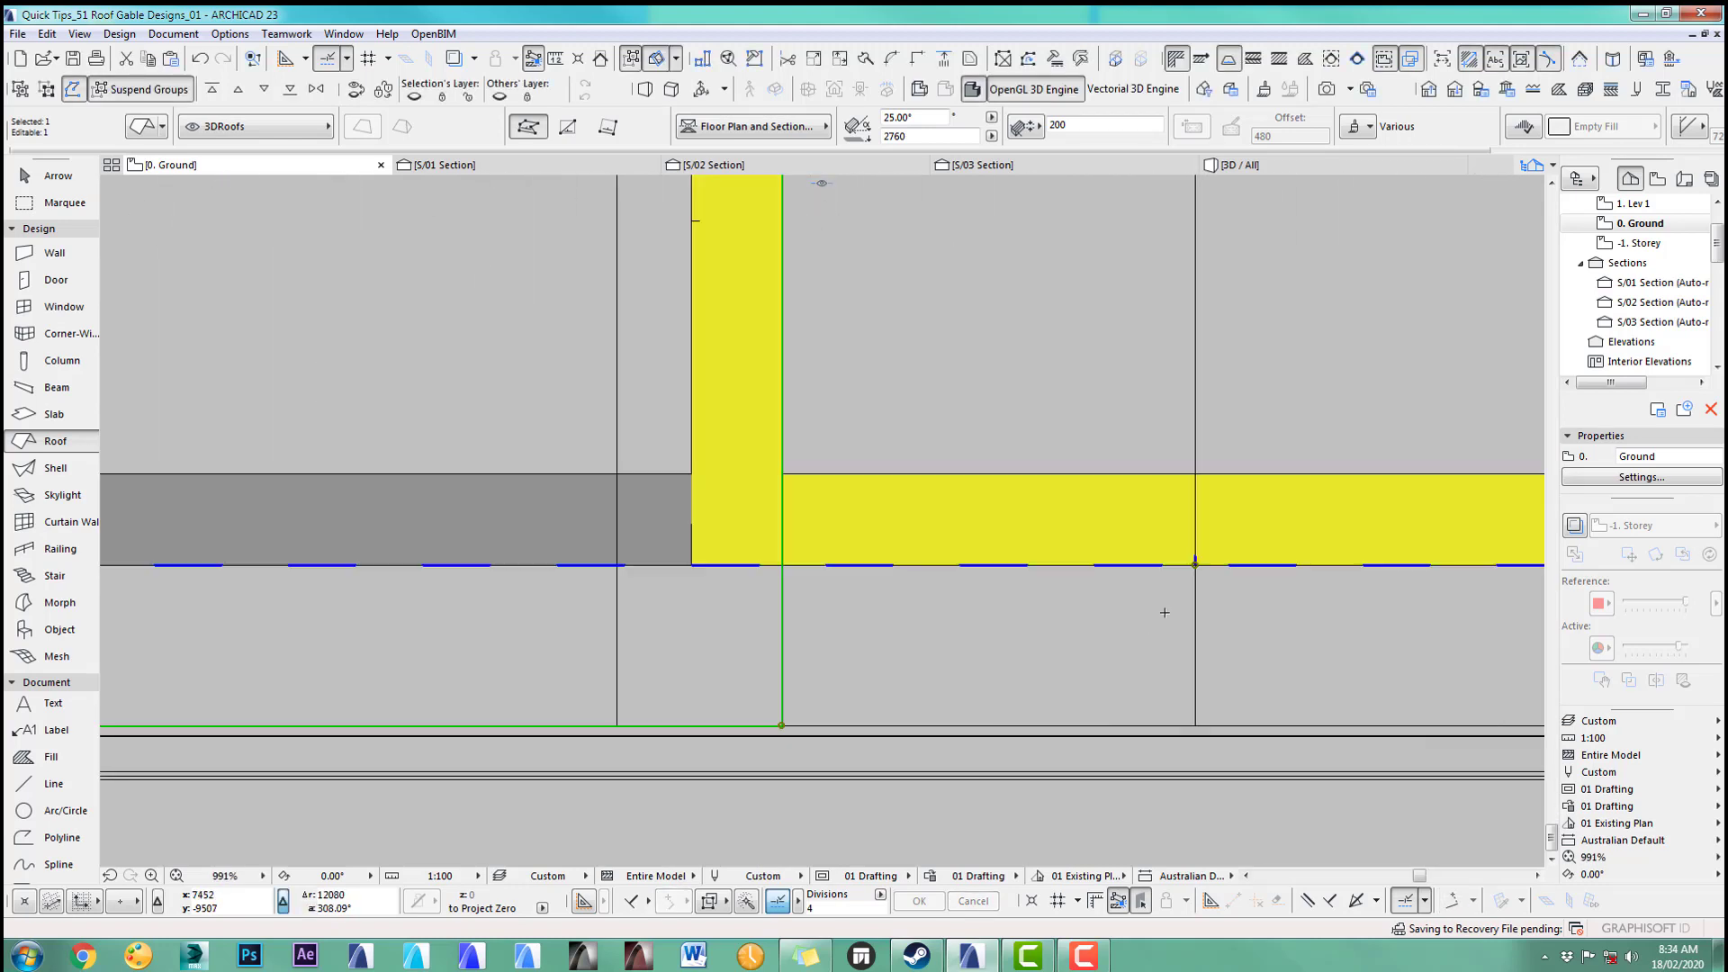
left_click(781, 593)
left_click(859, 679)
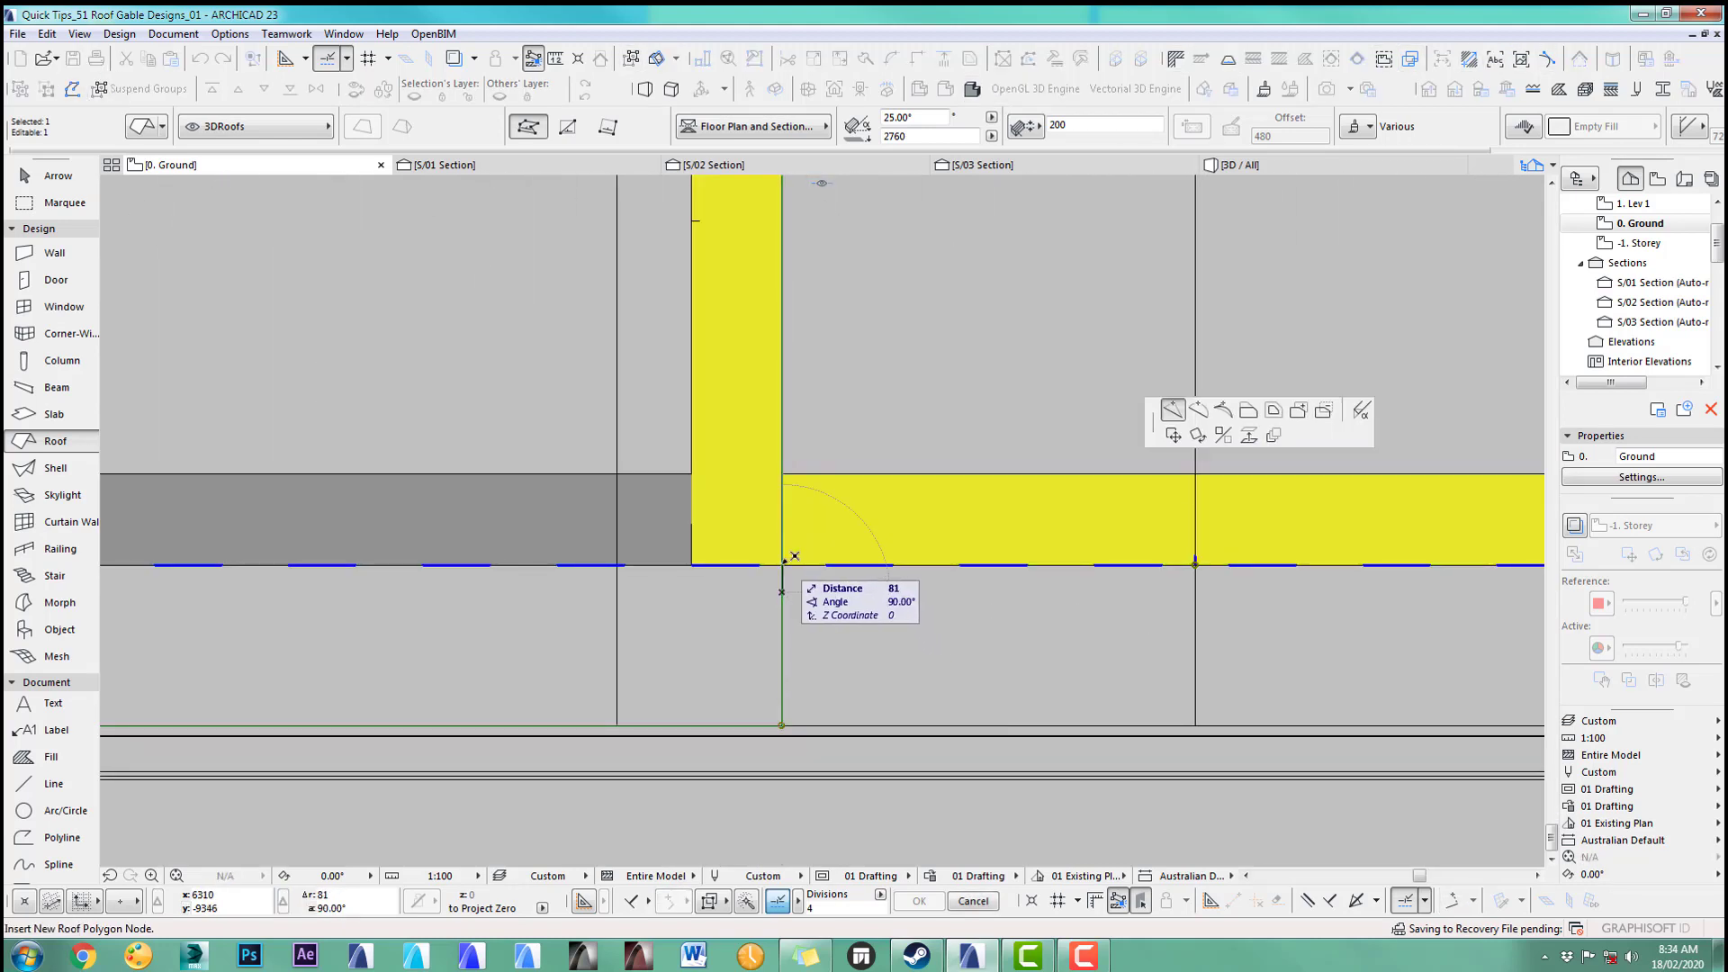
left_click(783, 564)
left_click(782, 603)
left_click(938, 692)
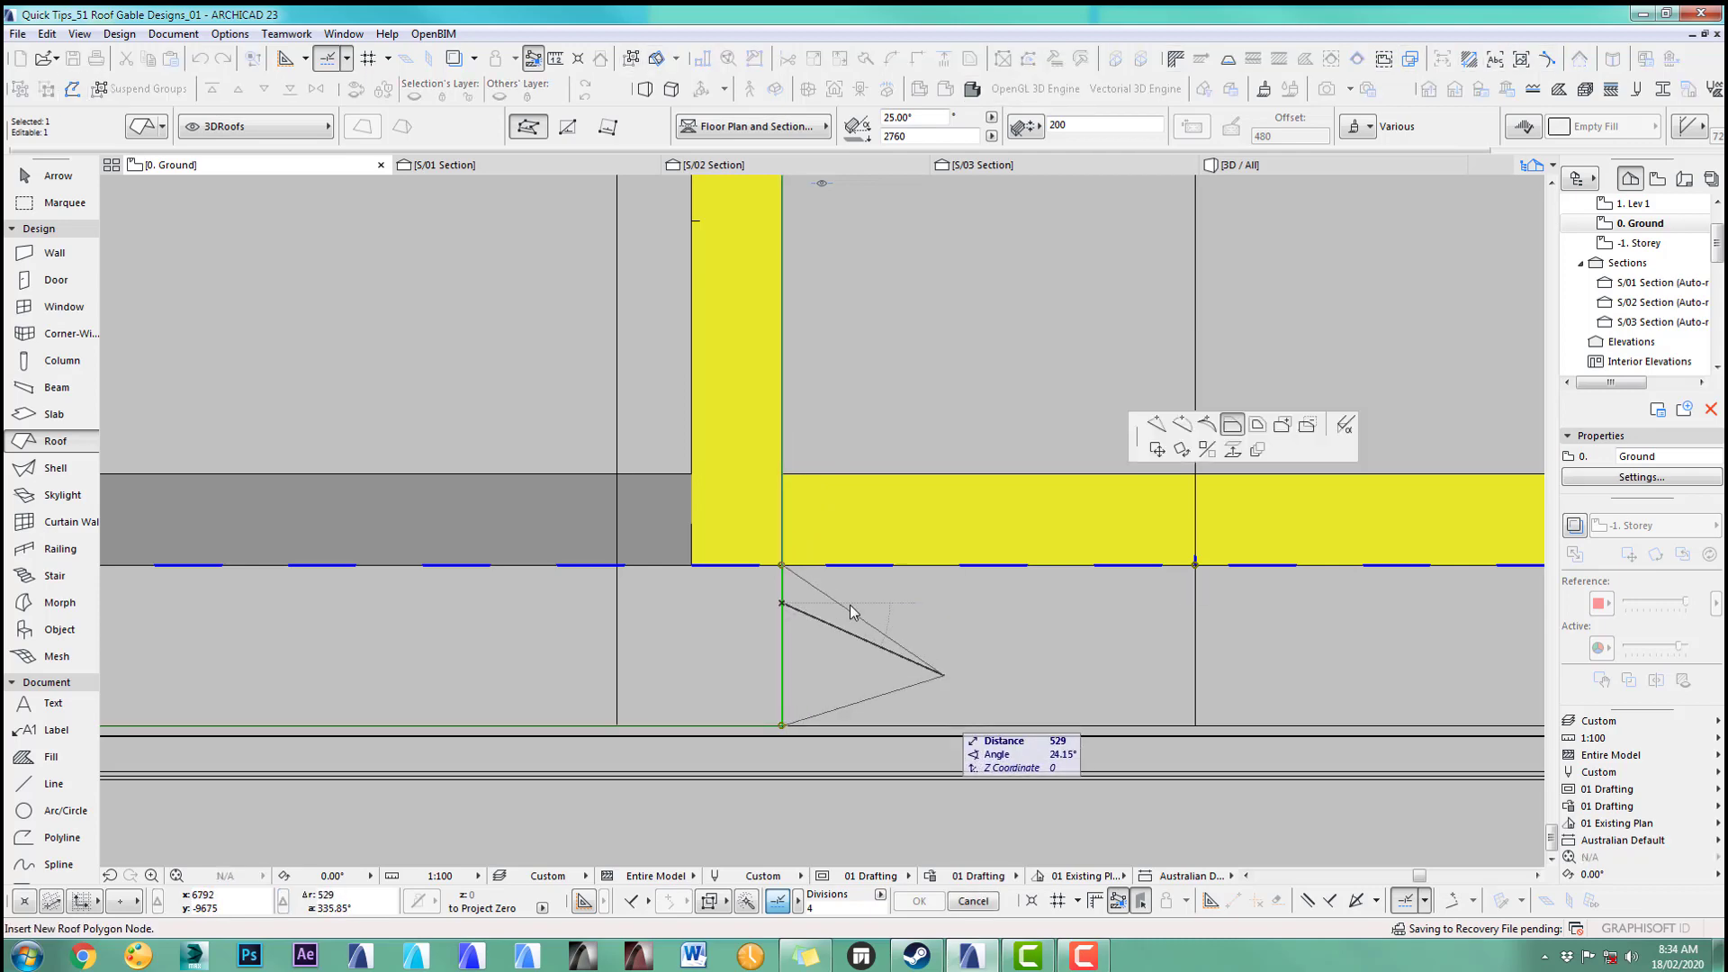
left_click(692, 566)
key("Escape")
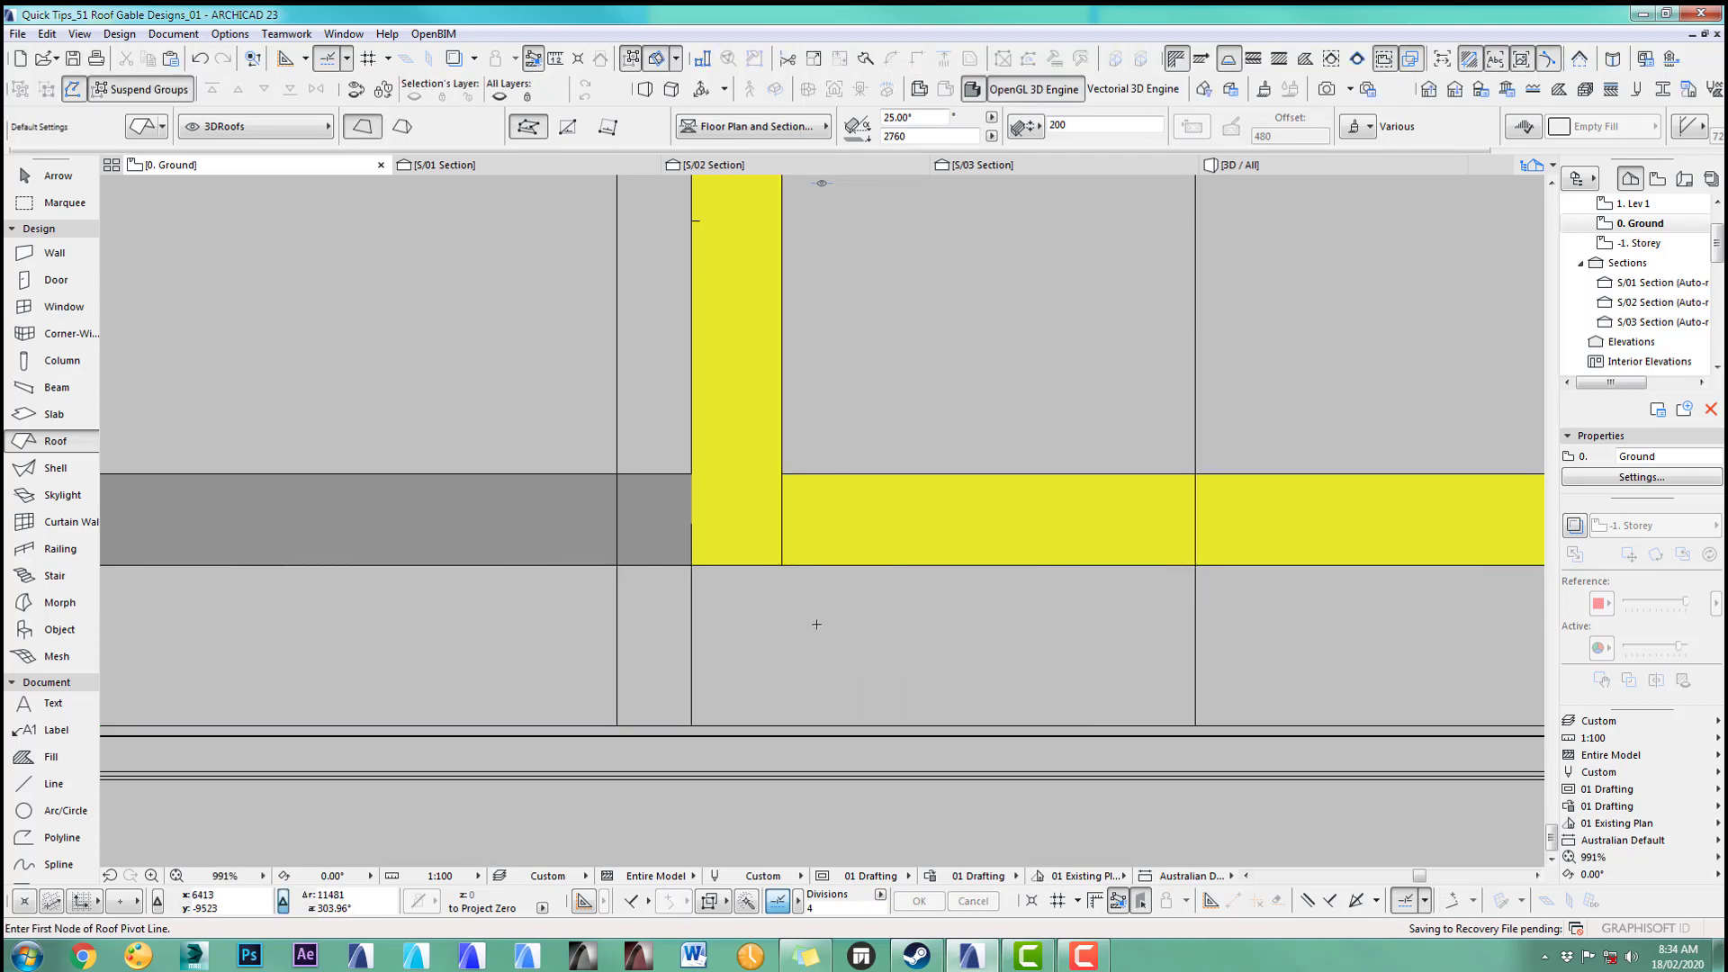
Step: Check the roof cut-out in 3D and offset its two short edges back from the outer to the inner face of the front wall
key("F3")
scroll(1109, 407, "down", 5)
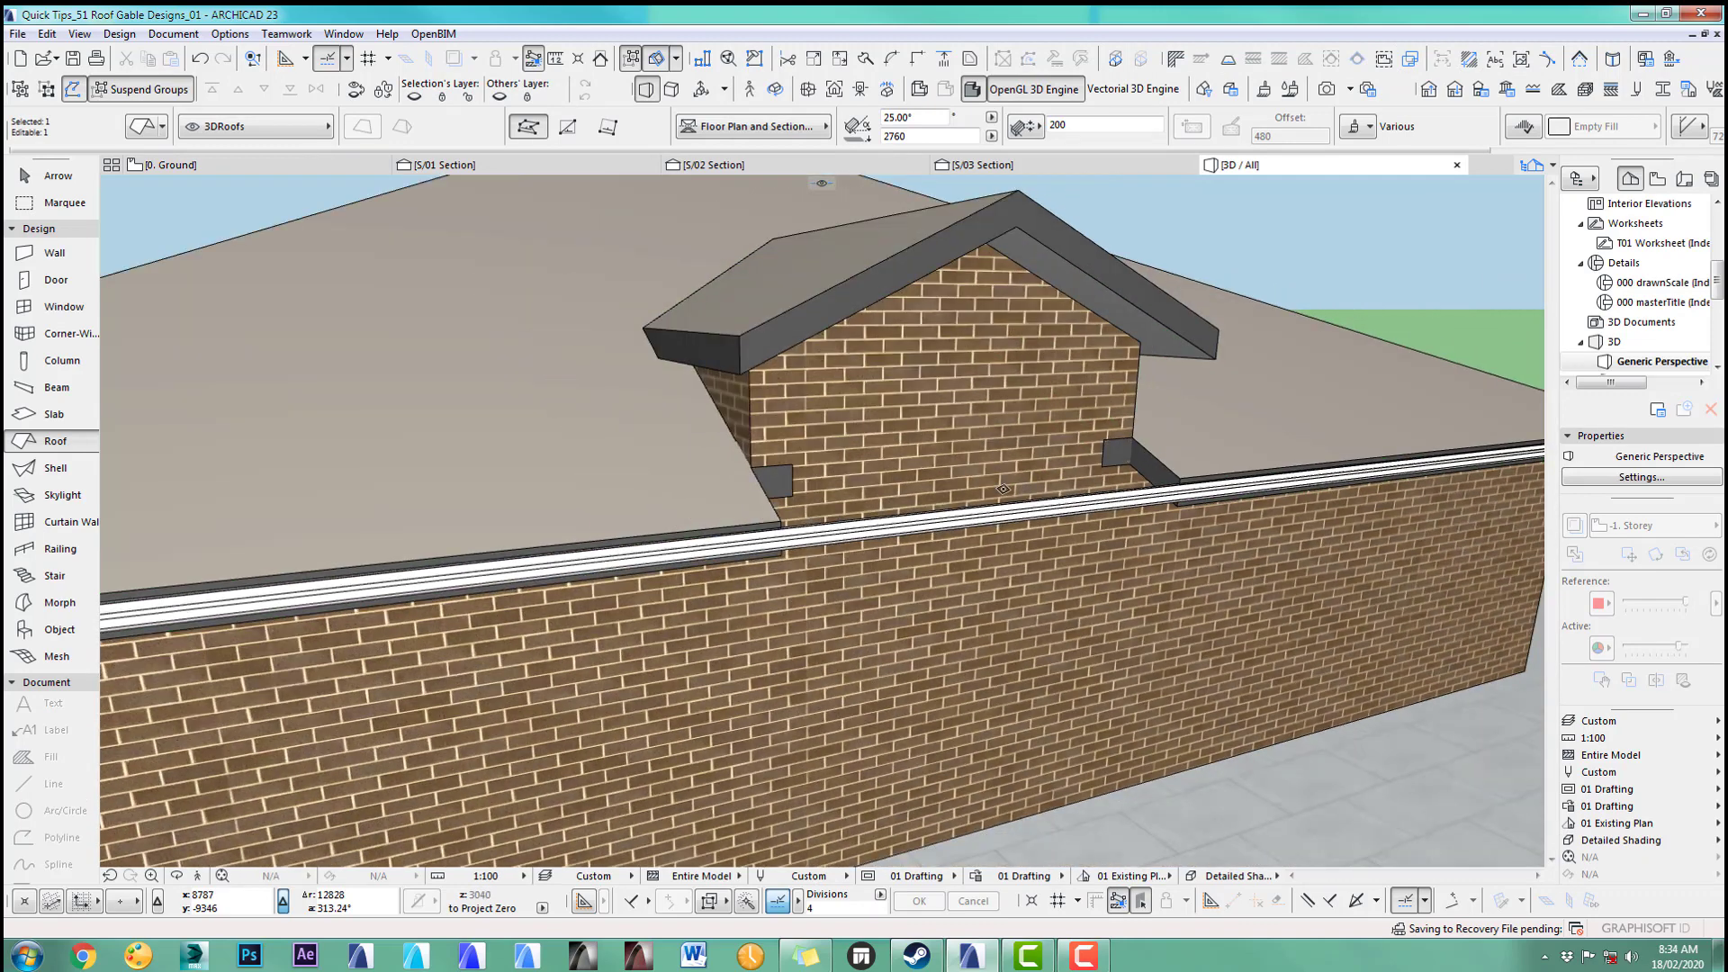
scroll(964, 455, "up", 5)
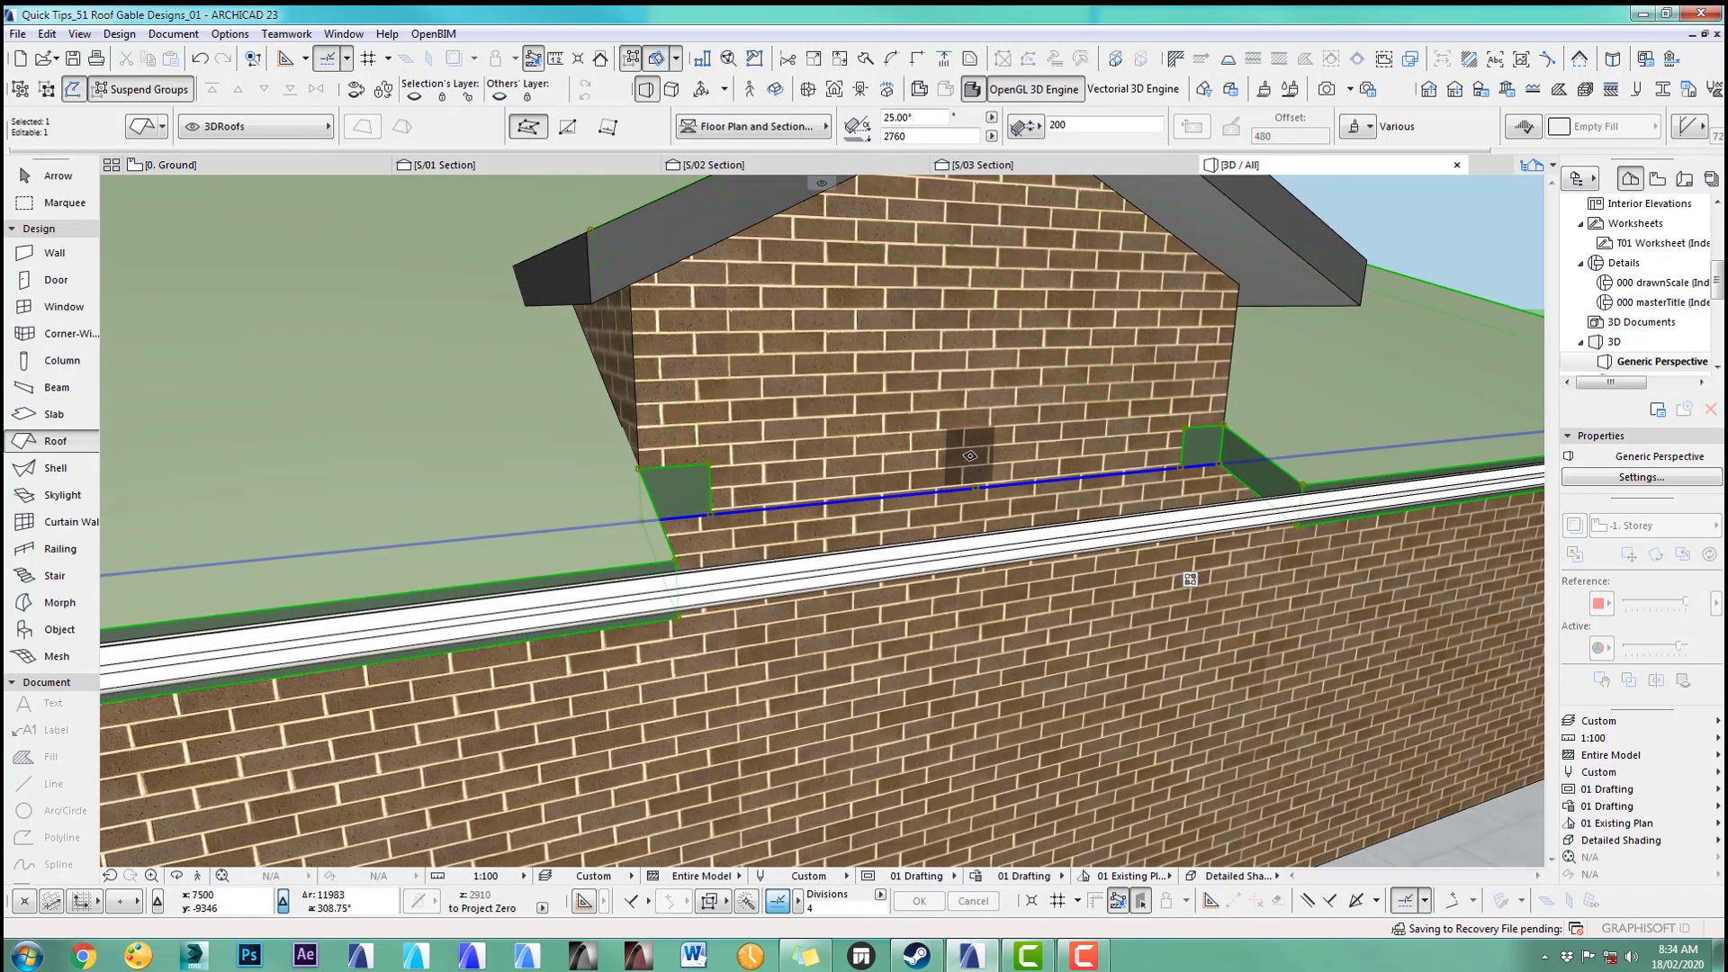
key("F2")
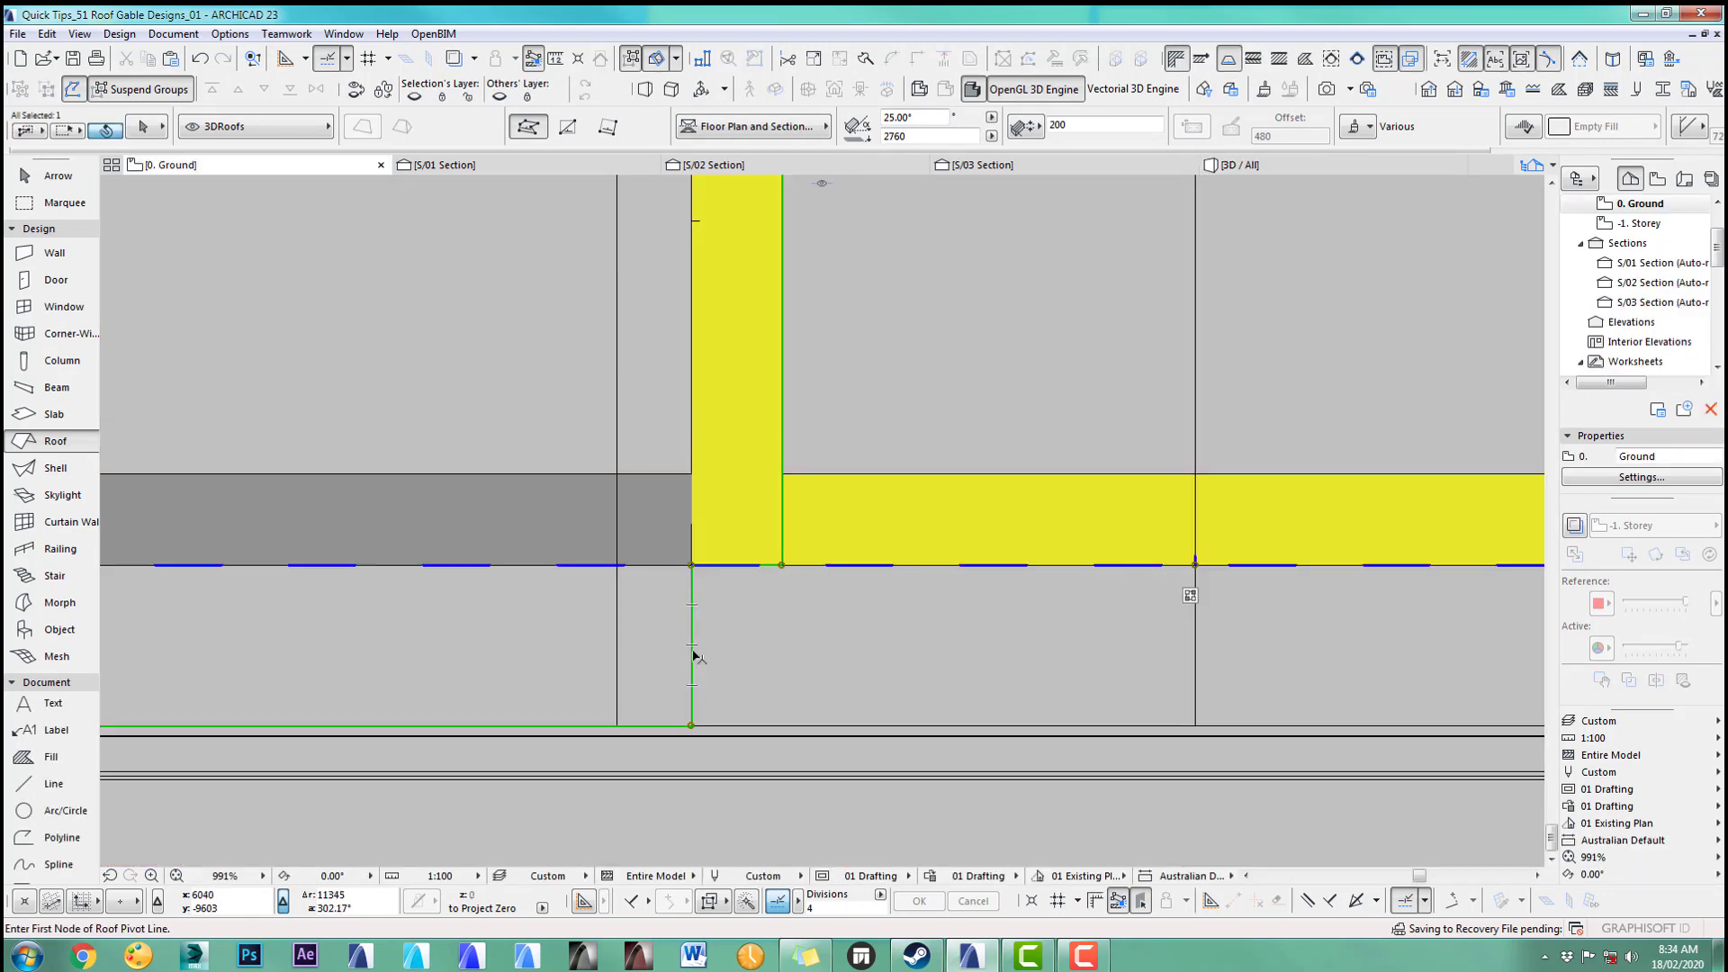
left_click(749, 564)
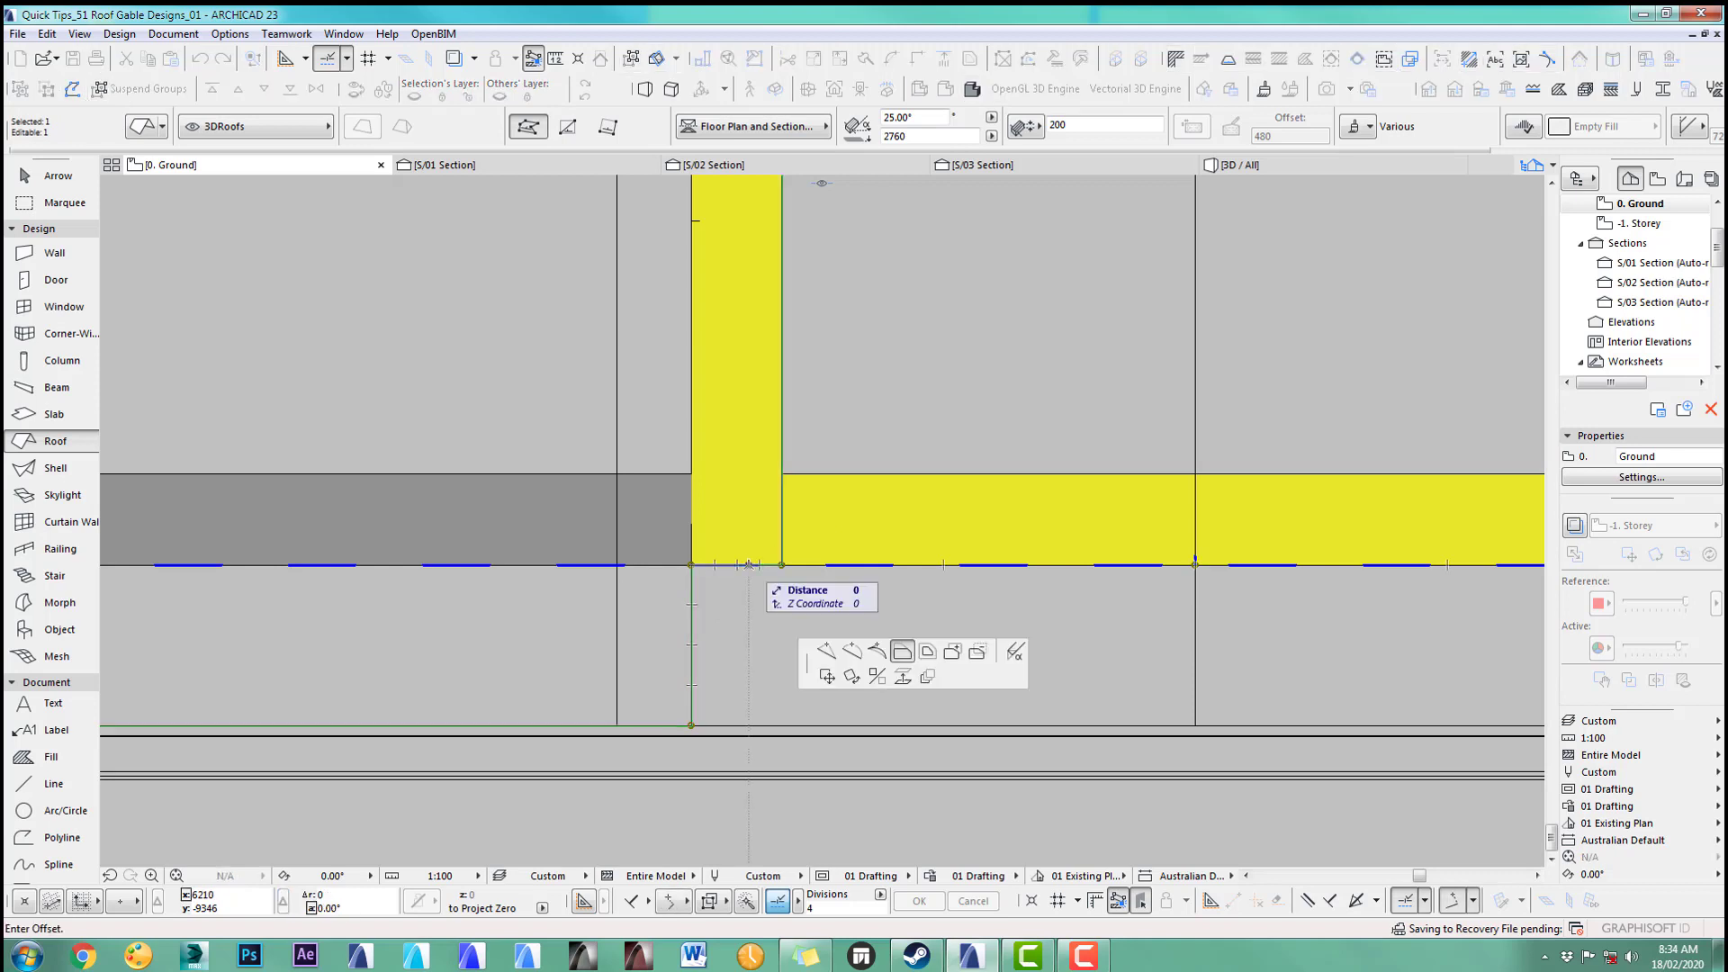
left_click(782, 474)
middle_click_drag(1253, 481, 190, 532)
left_click(611, 618)
left_click(546, 528)
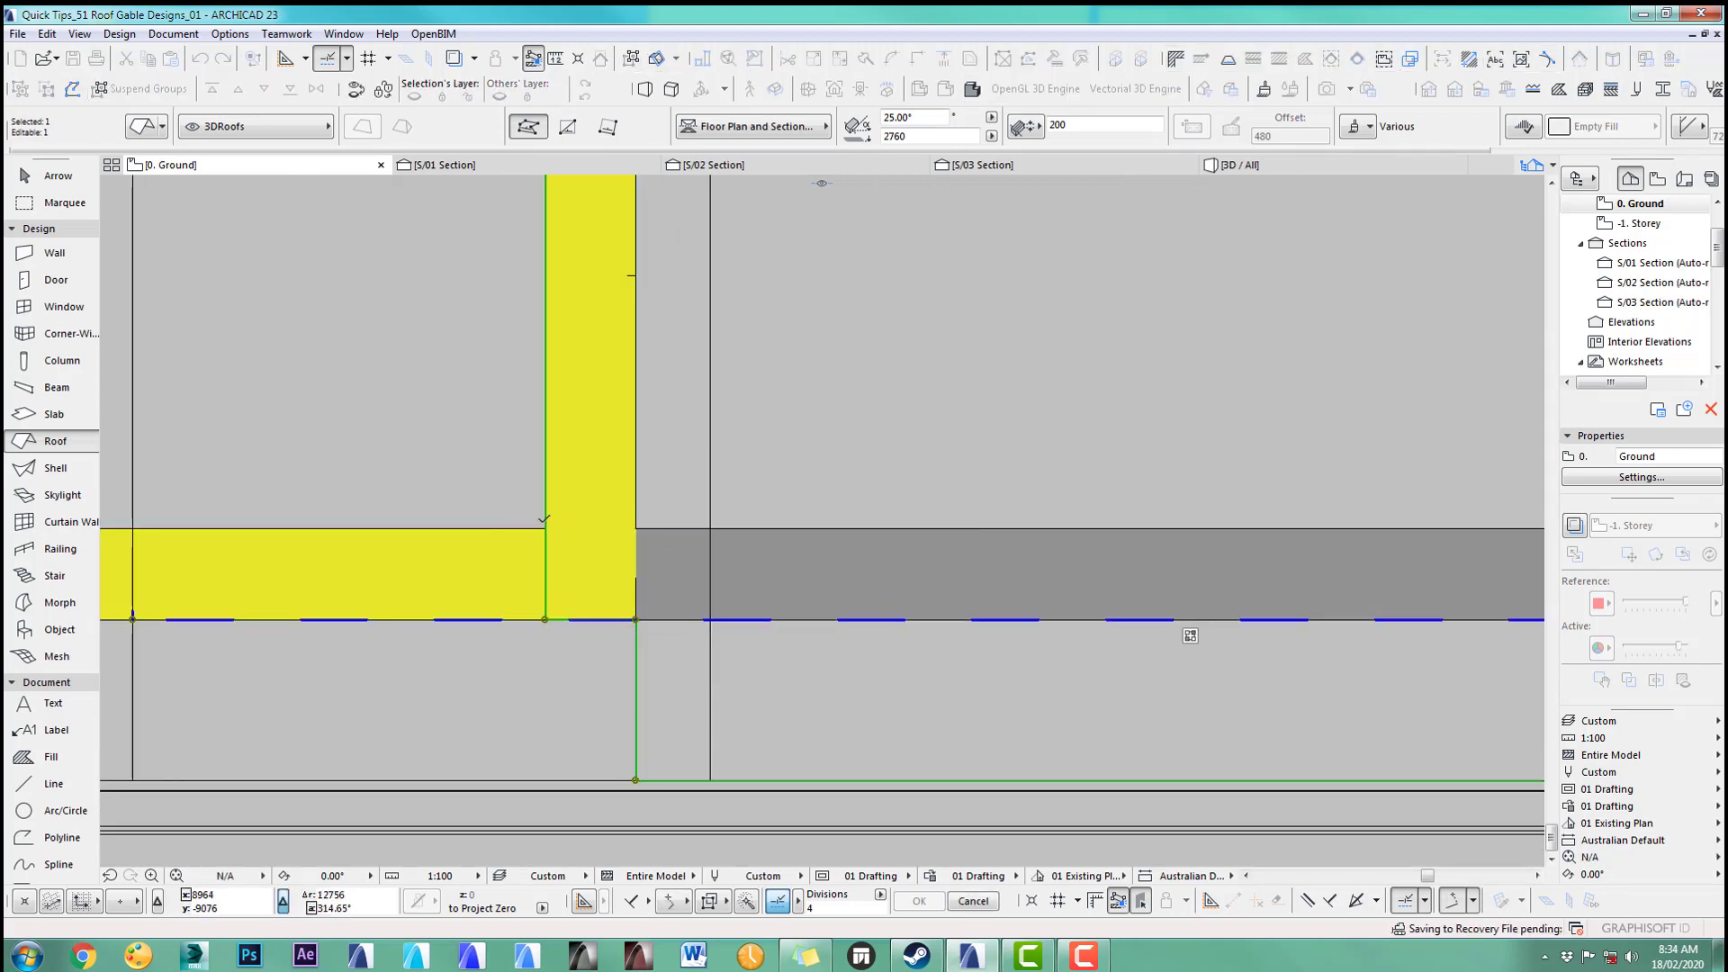
key("Escape")
Step: Examine the trimmed roof edges and the gutter running across the copied gable in 3D
key("F3")
scroll(1220, 513, "down", 5)
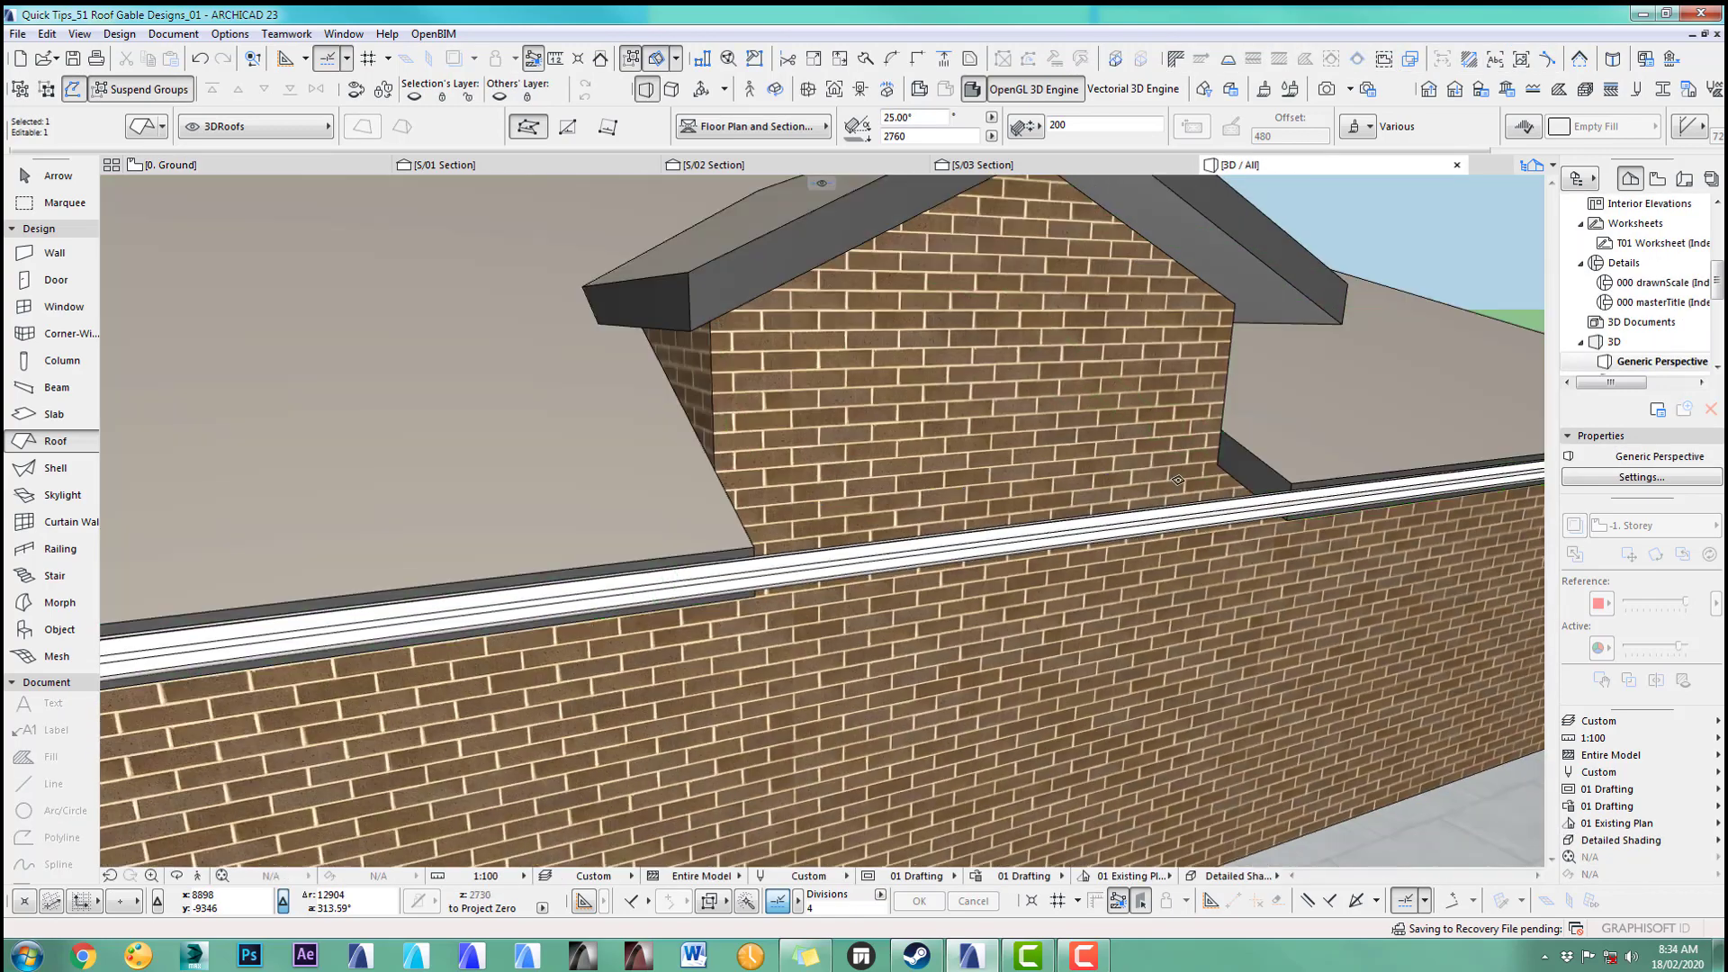
middle_click_drag(1206, 506, 711, 515)
scroll(1093, 536, "down", 5)
scroll(912, 409, "up", 3)
scroll(912, 405, "up", 2)
scroll(1235, 288, "up", 2)
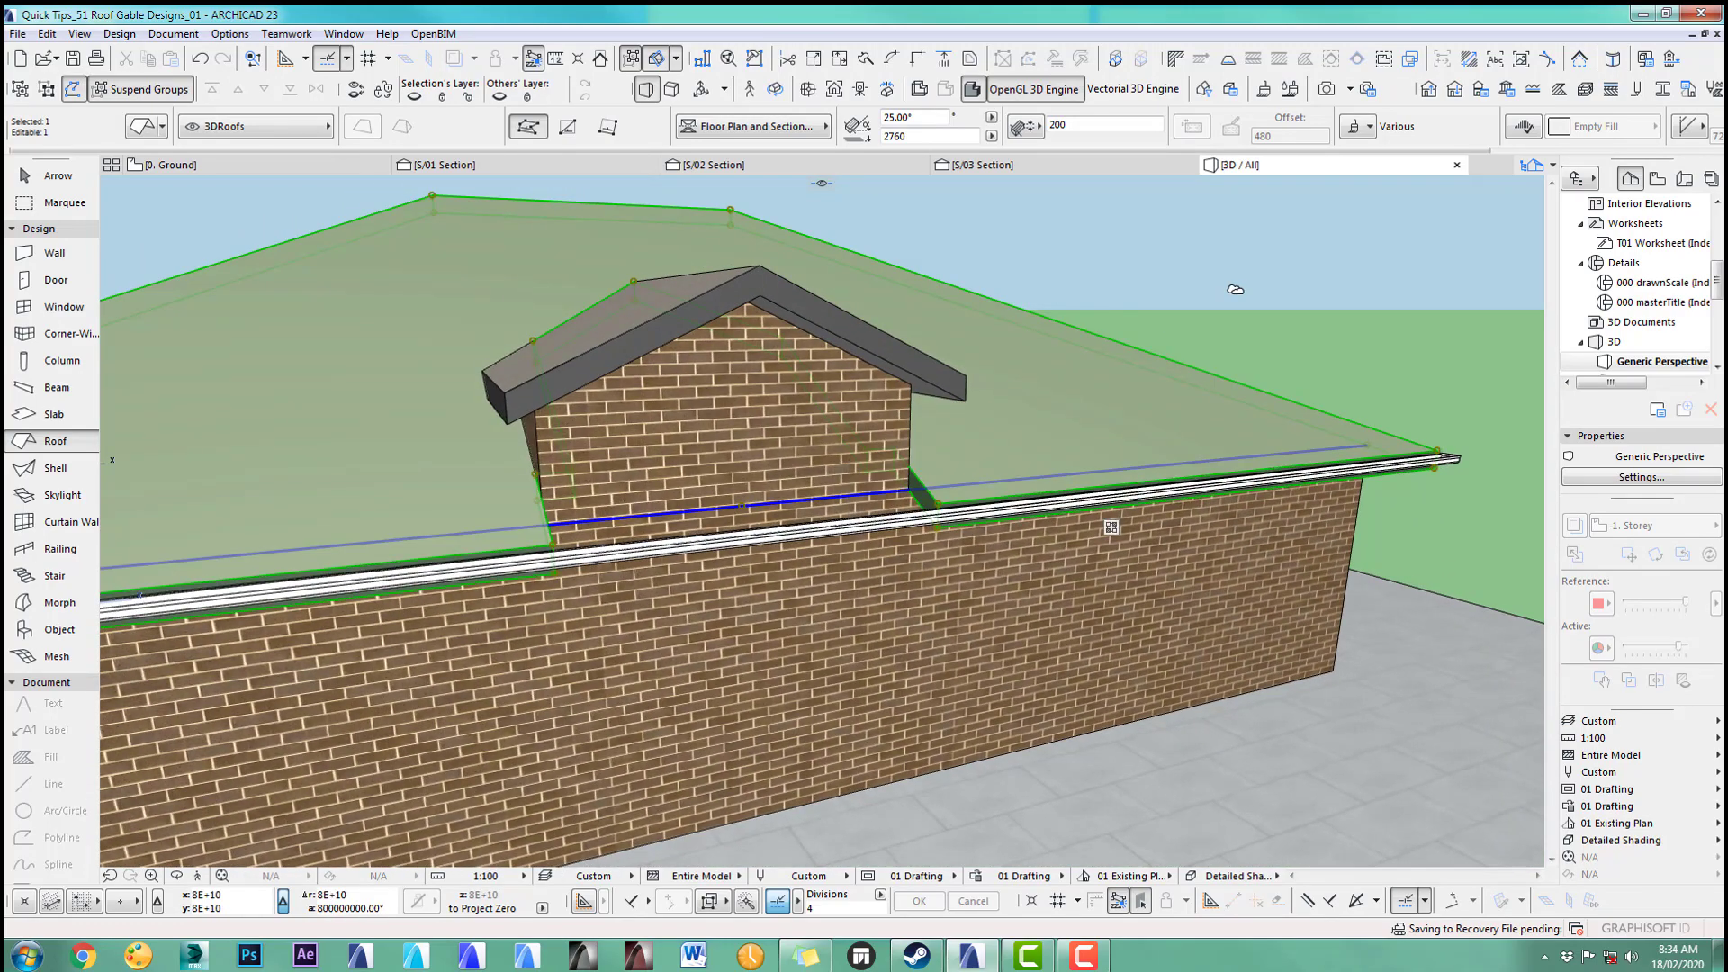
Step: Split the copied house's front gutter shell at the gable's east wall face and stretch the western part back to the west wall face
key("F2")
scroll(769, 664, "down", 6)
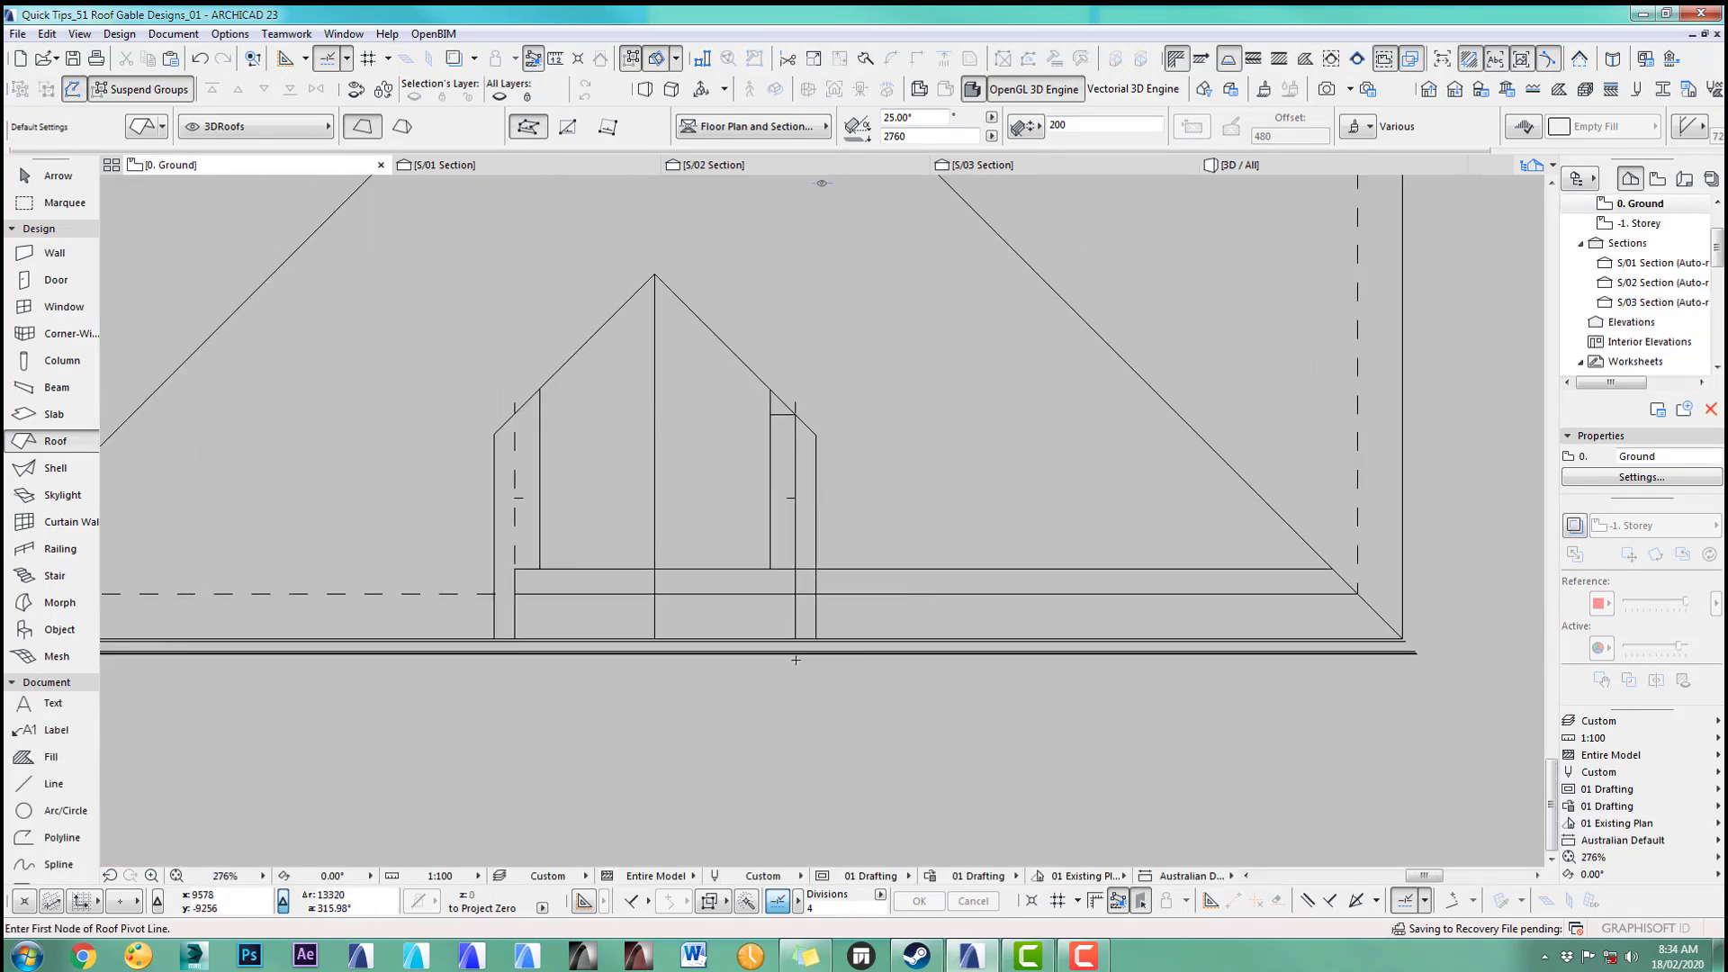
left_click(767, 657, "shift")
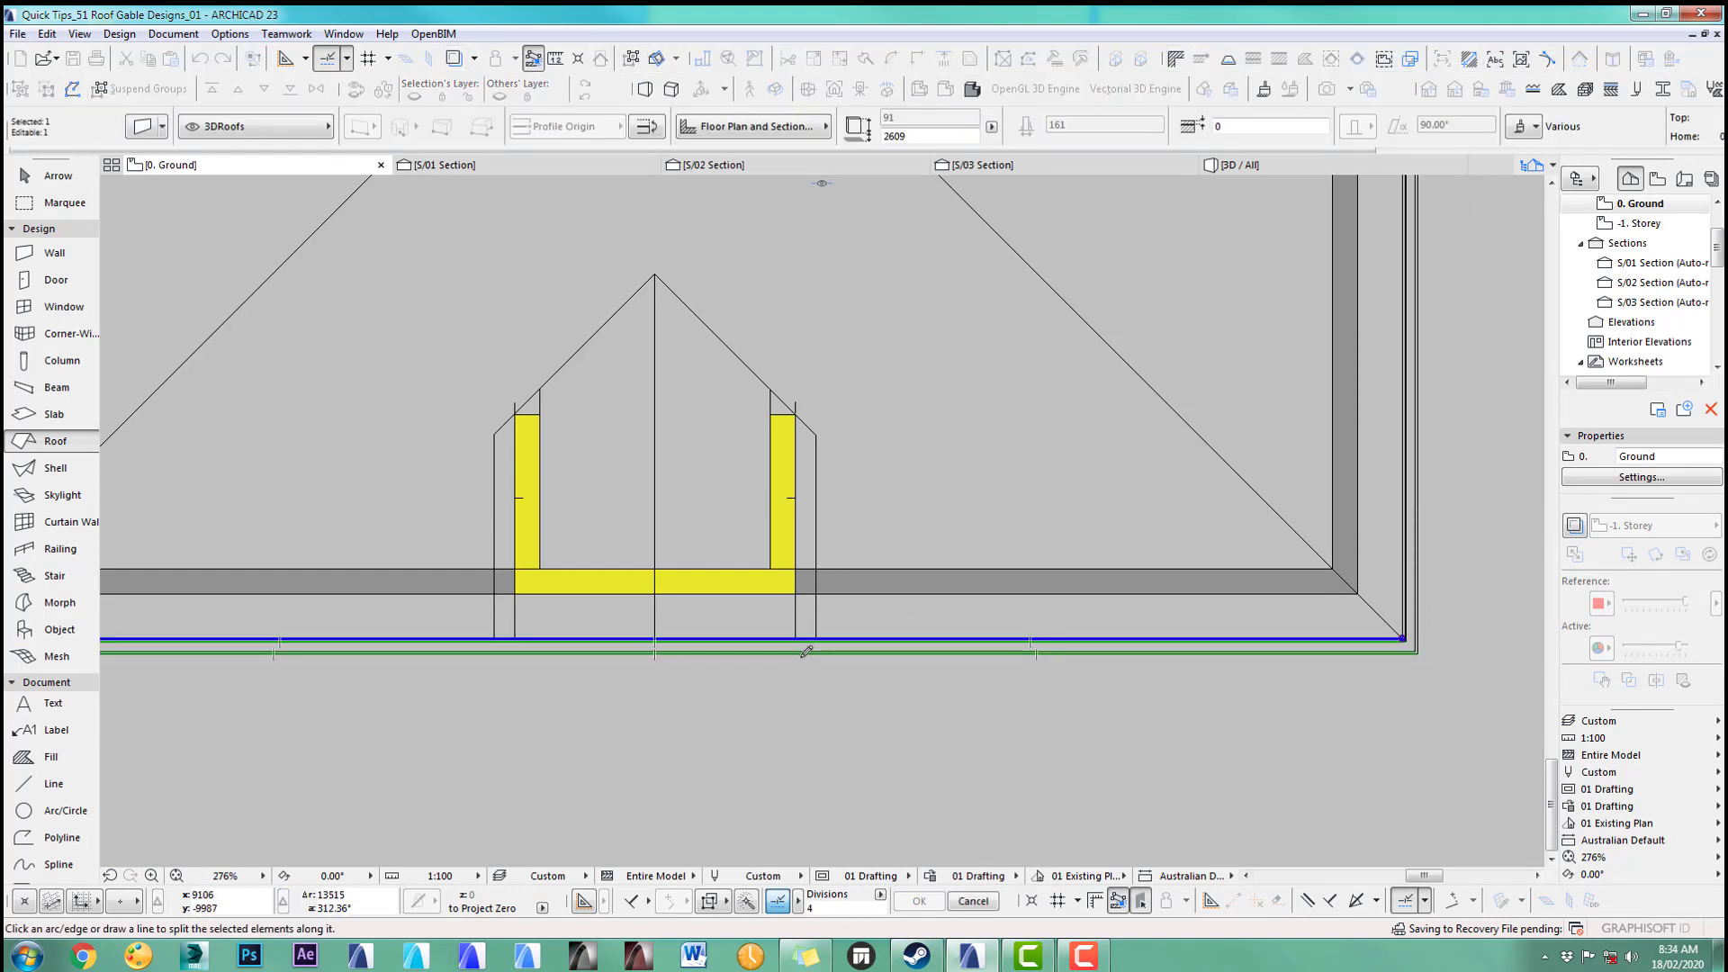
scroll(805, 651, "up", 4)
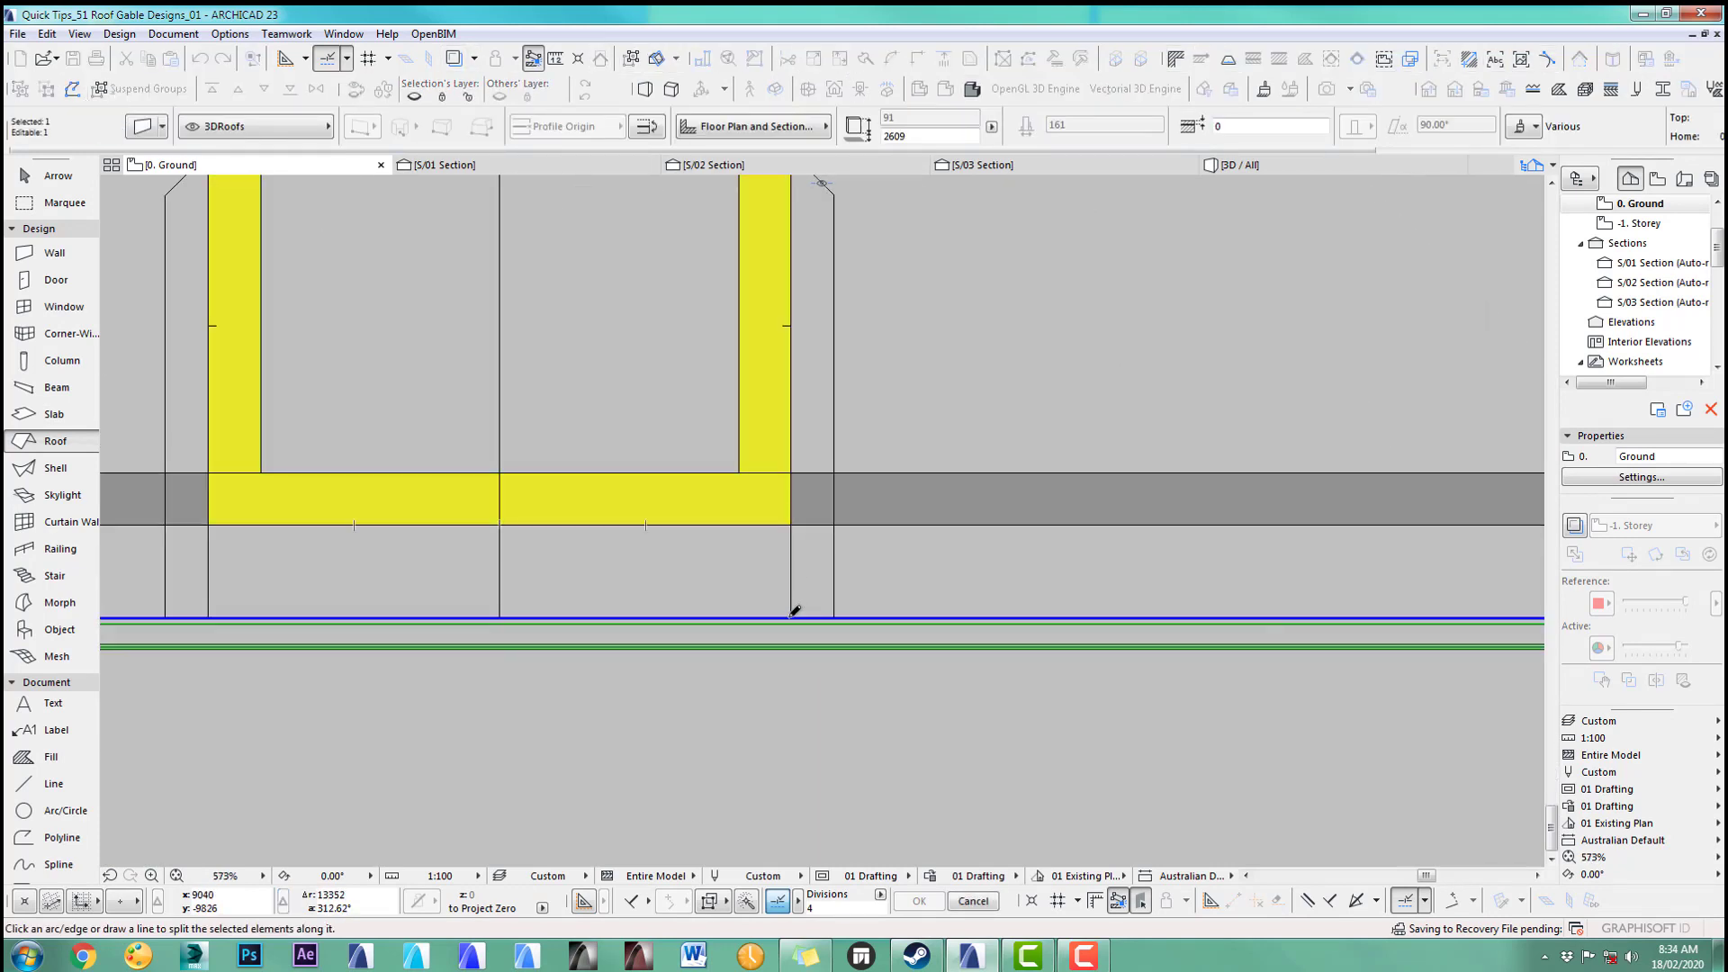
left_click(643, 588)
left_click(792, 616)
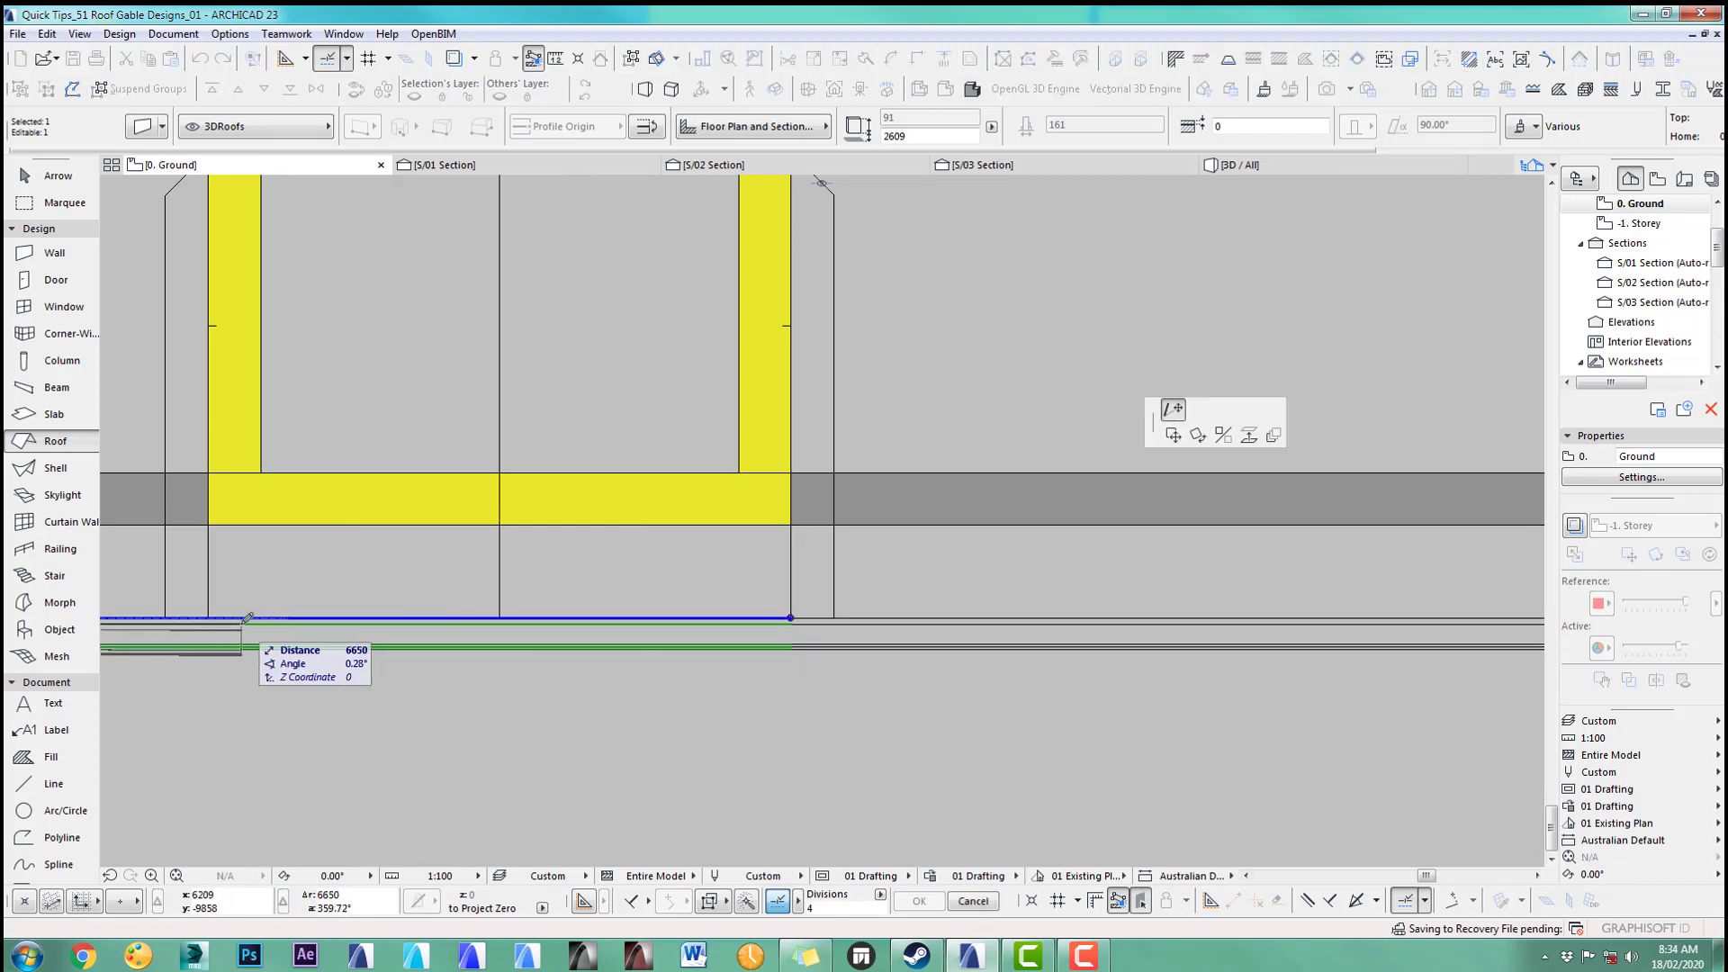
left_click(213, 611)
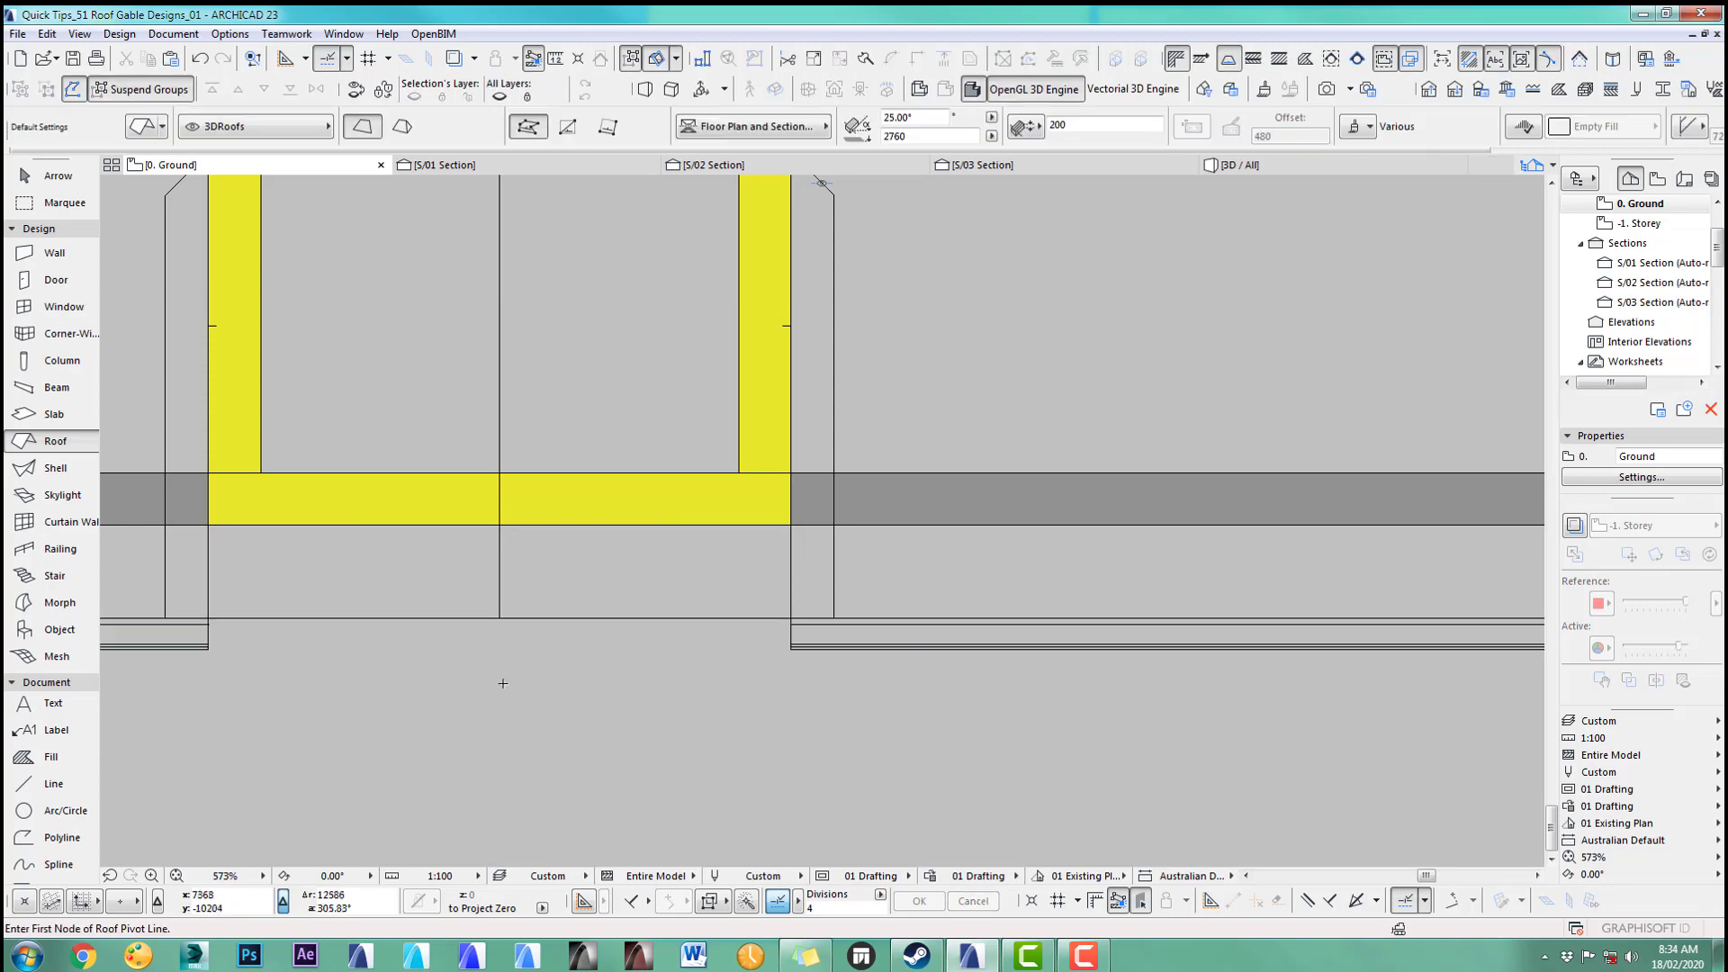
Step: Show the model in 3D and orbit around to review the interrupted eave and gutter of the copied house beside the original
key("F3")
key("Escape")
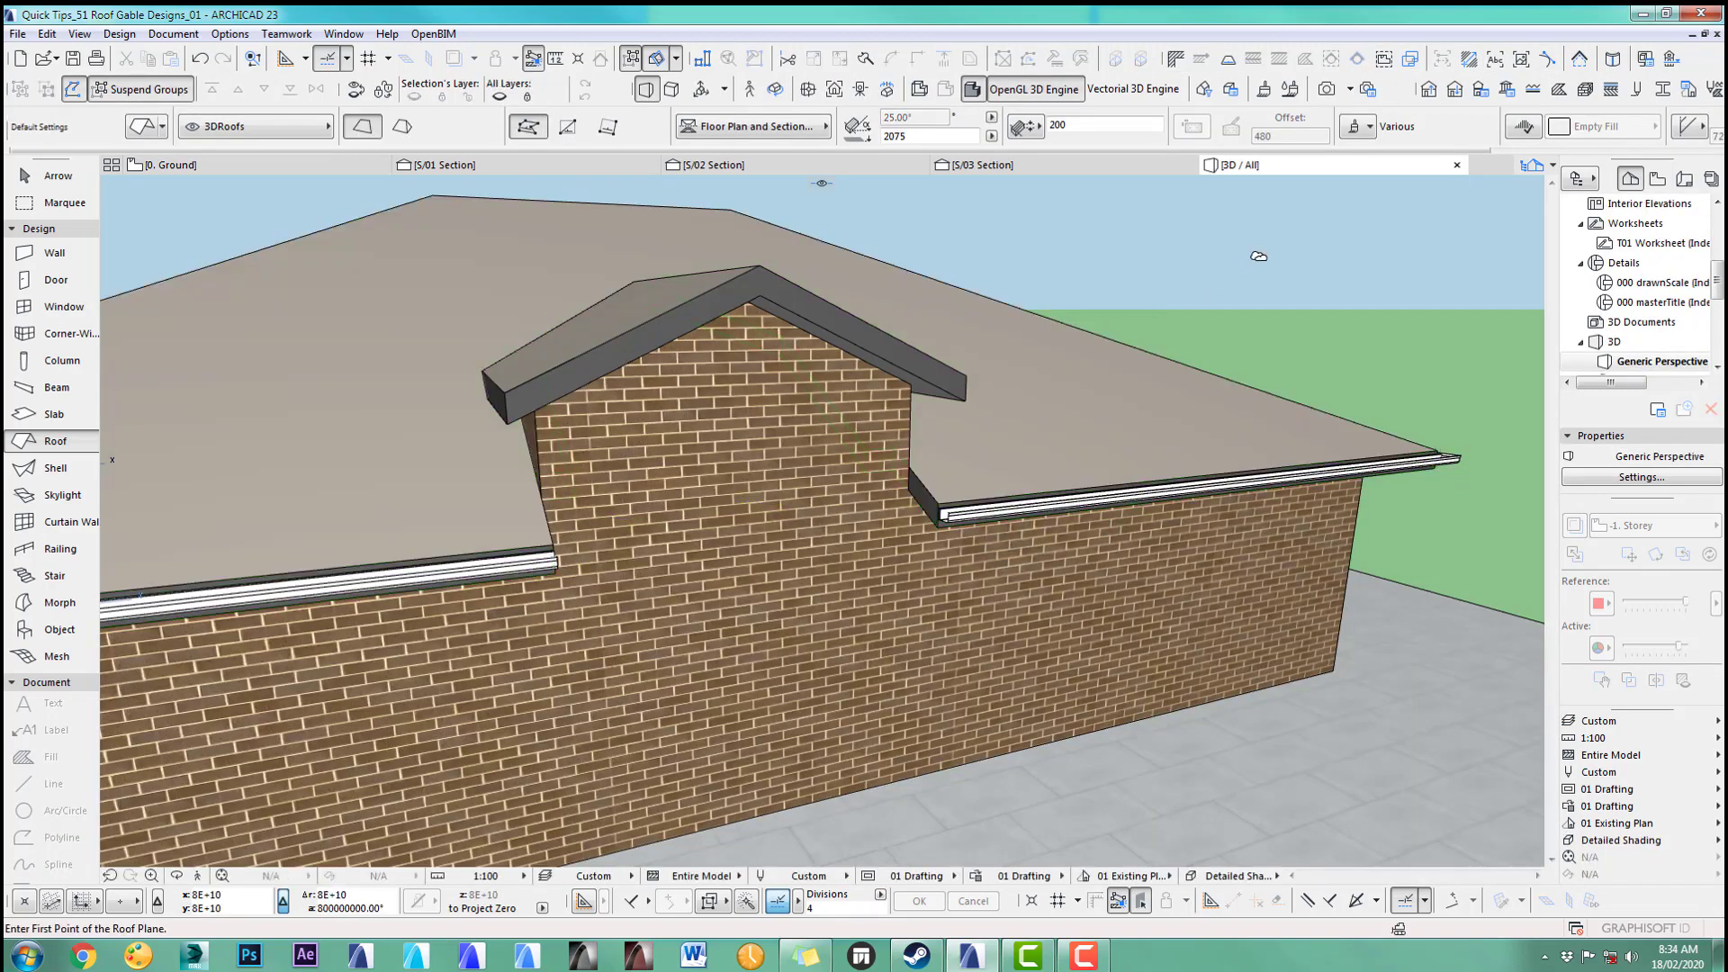
scroll(858, 612, "down", 3)
middle_click_drag(858, 612, 1041, 598, "shift")
key("o")
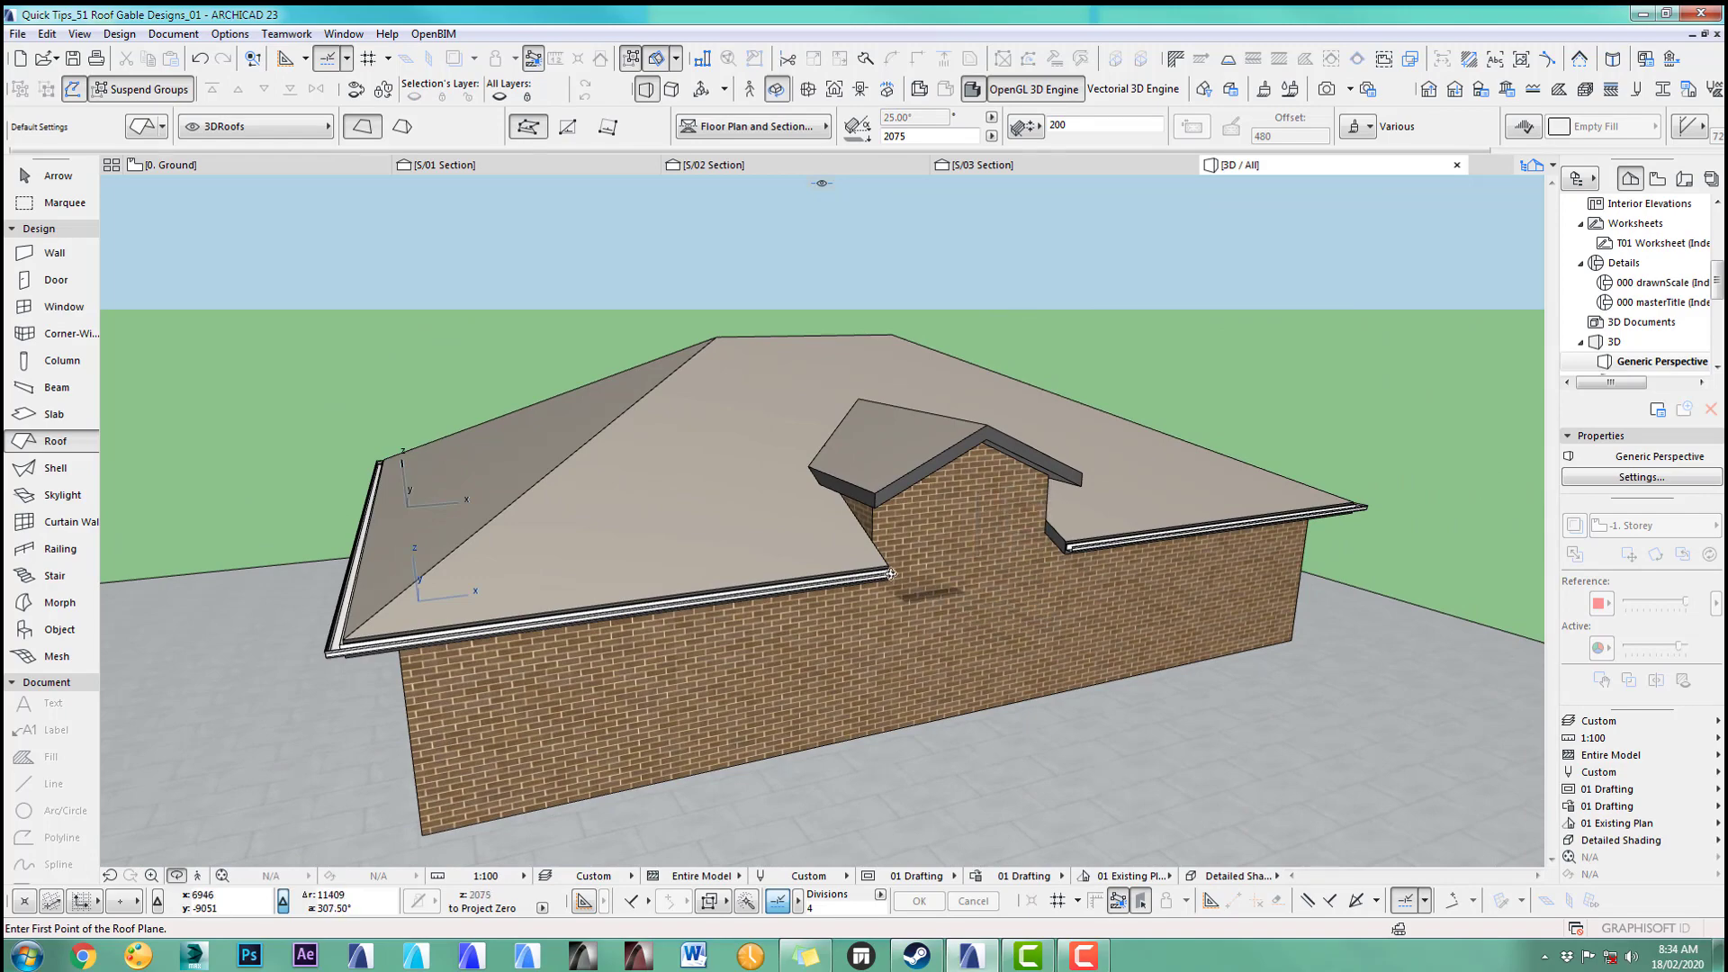
left_click_drag(791, 536, 1065, 594)
scroll(1065, 594, "down", 3)
middle_click_drag(864, 608, 1237, 602)
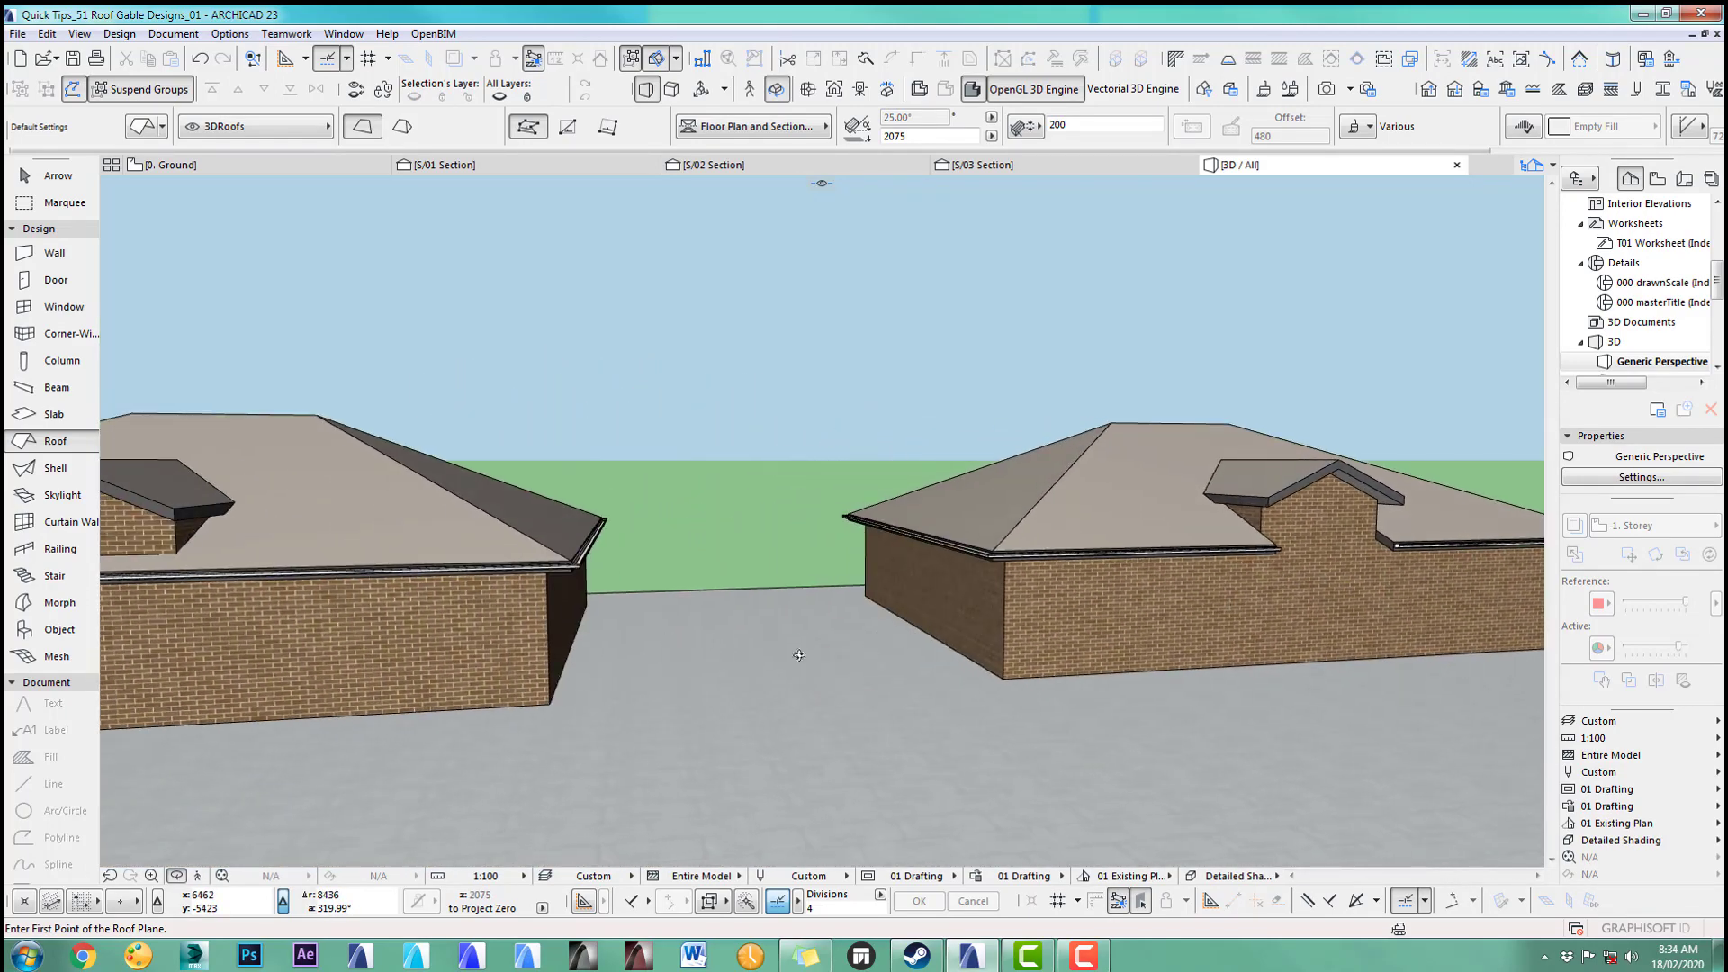
Step: Compare the original house's gable above the unbroken eave with the copy's gable cutting through the eave in 3D
middle_click_drag(569, 643, 759, 646)
left_click_drag(759, 645, 598, 608)
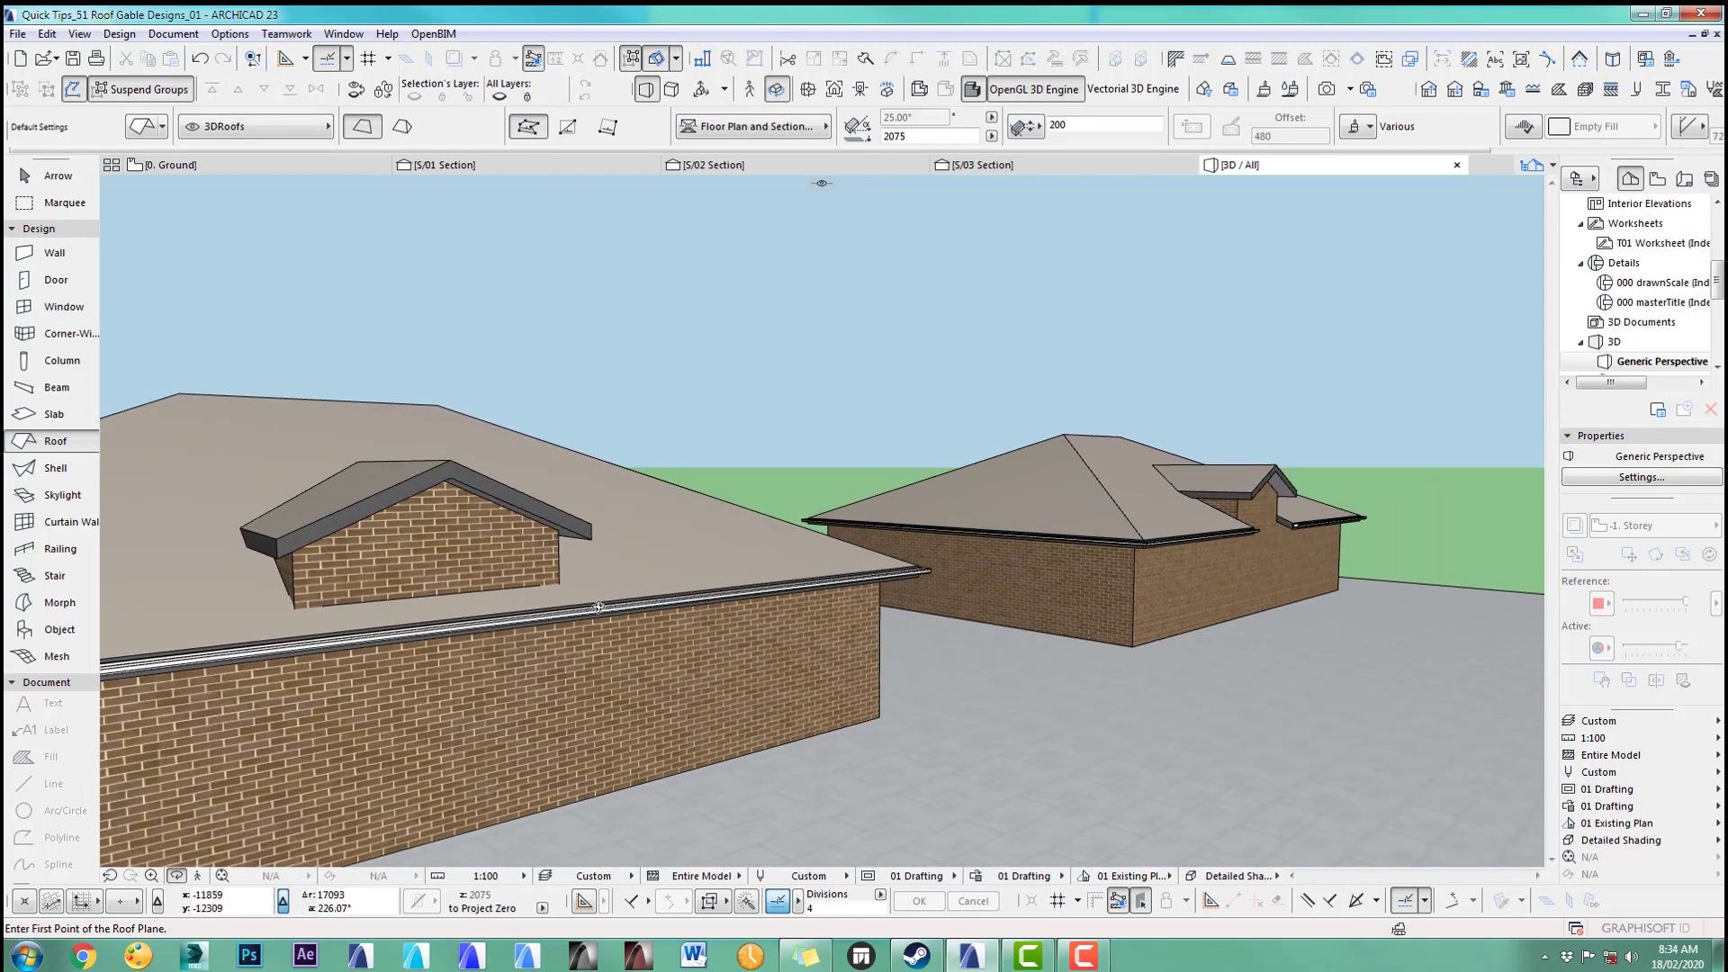
scroll(770, 621, "down", 2)
middle_click_drag(1165, 580, 788, 587)
scroll(824, 576, "up", 3)
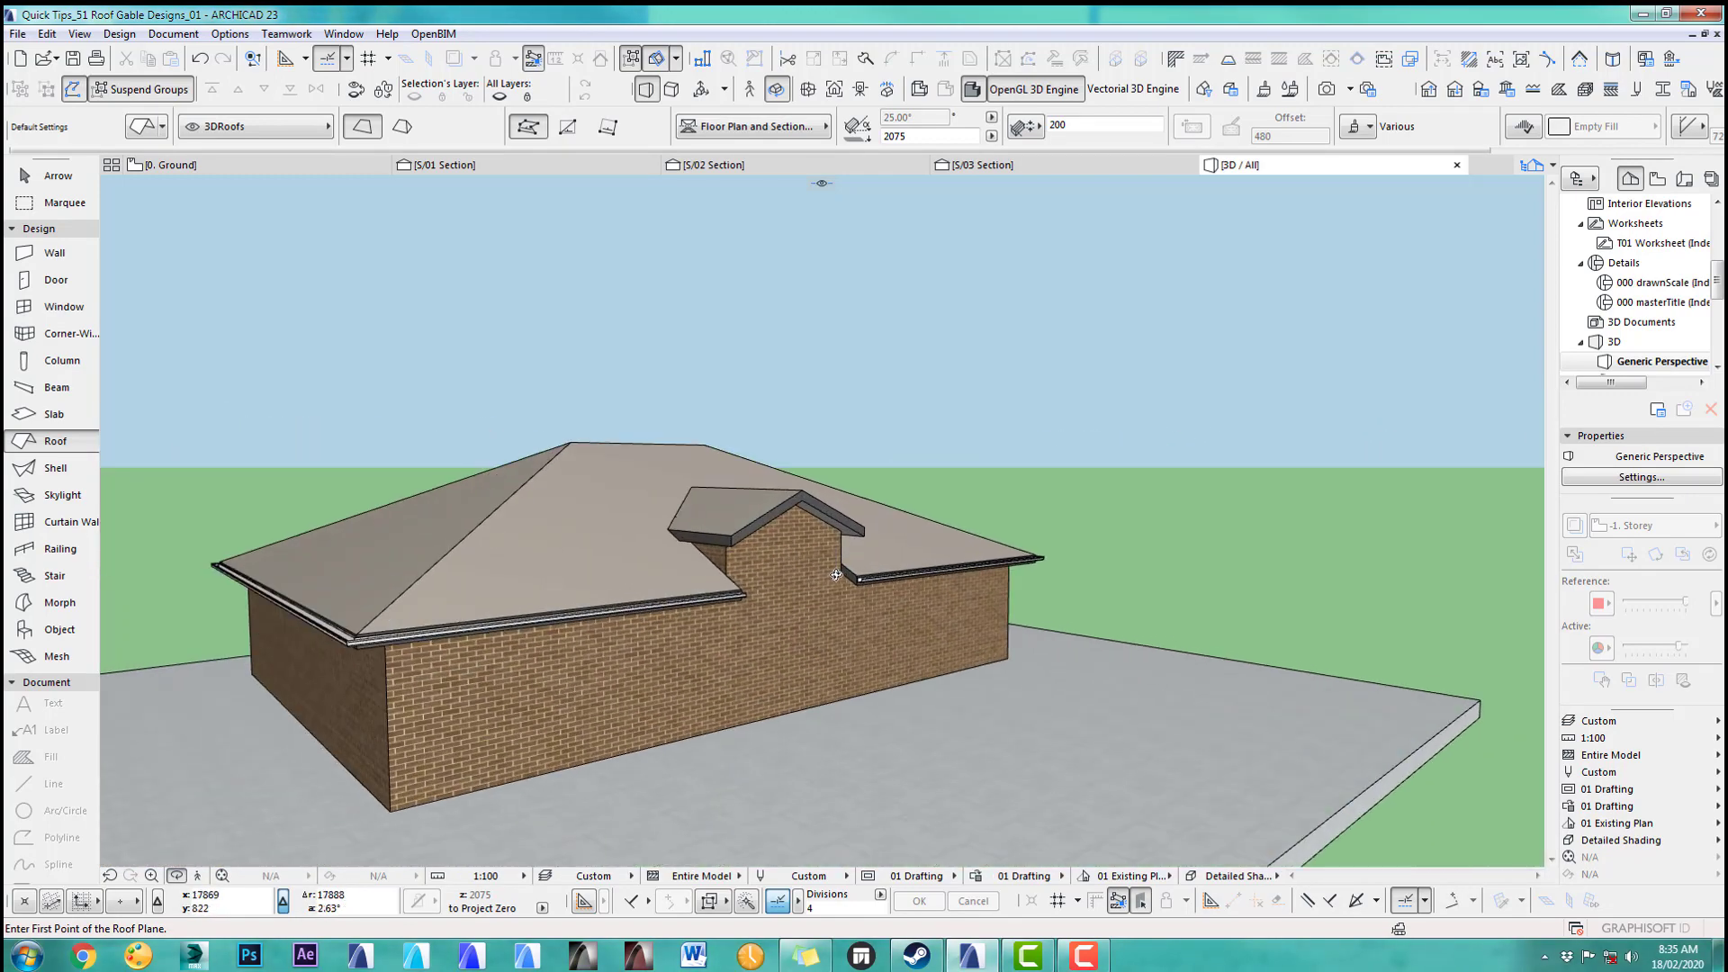
left_click_drag(833, 572, 1003, 612)
scroll(719, 642, "down", 3)
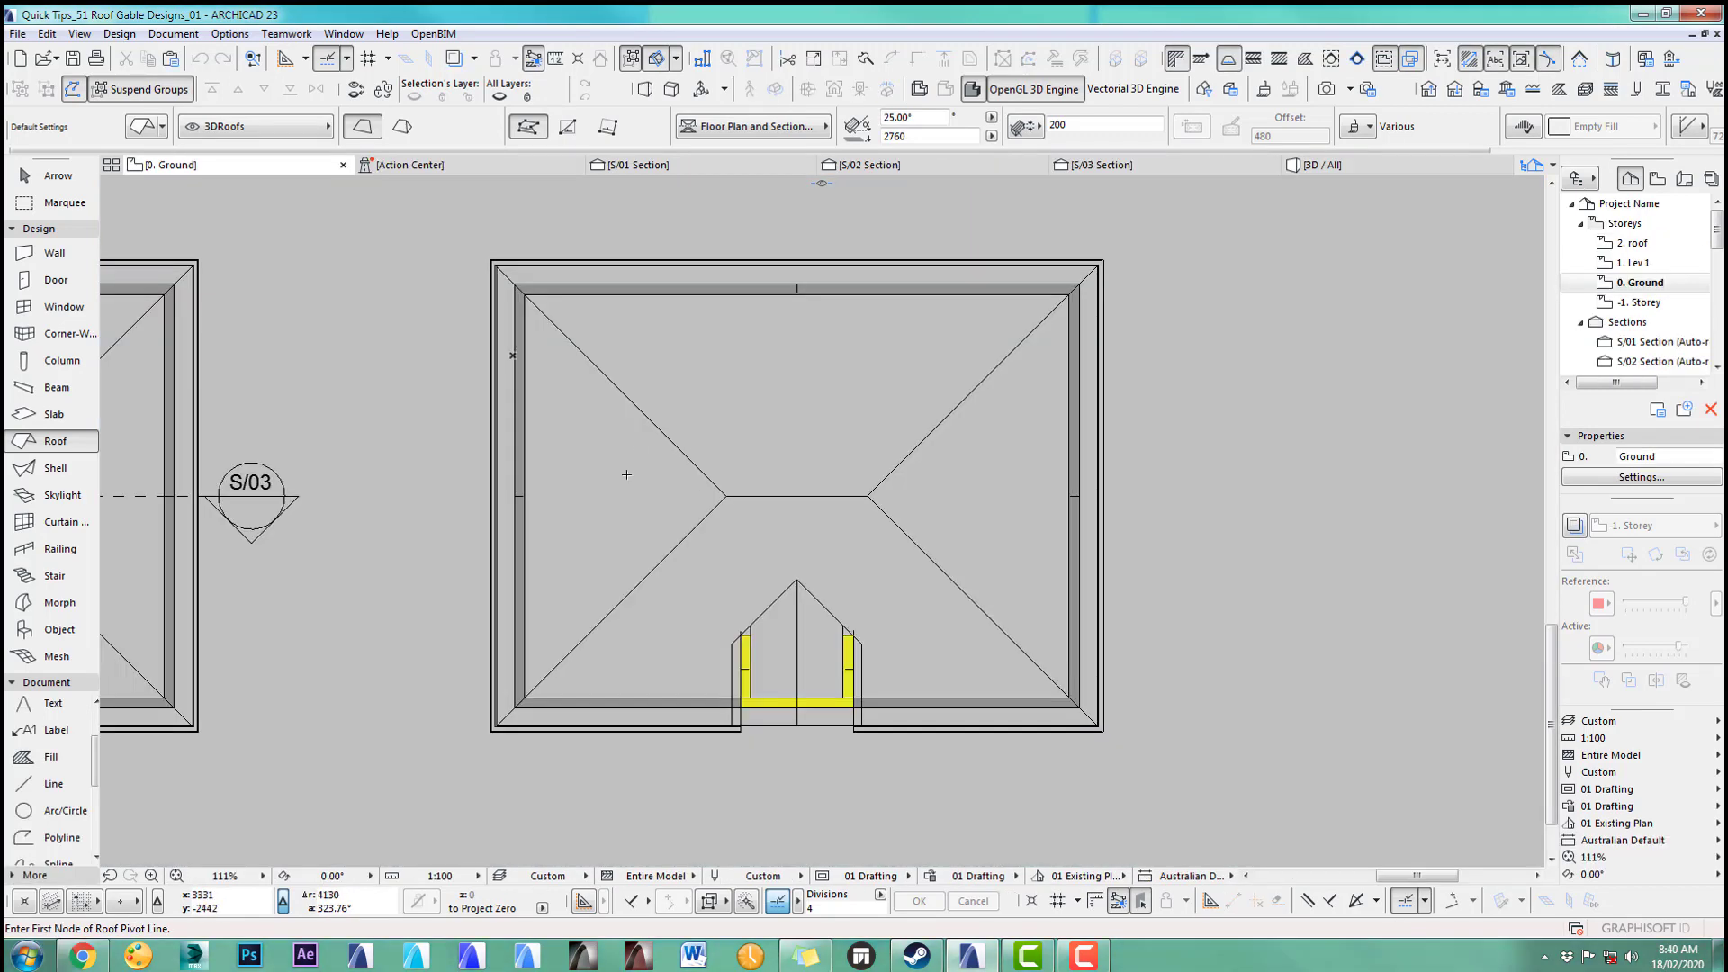
Step: Select the copied house's west hip roof plane on the ground floor plan and try to insert a node on its southern hip edge
scroll(626, 474, "up", 3)
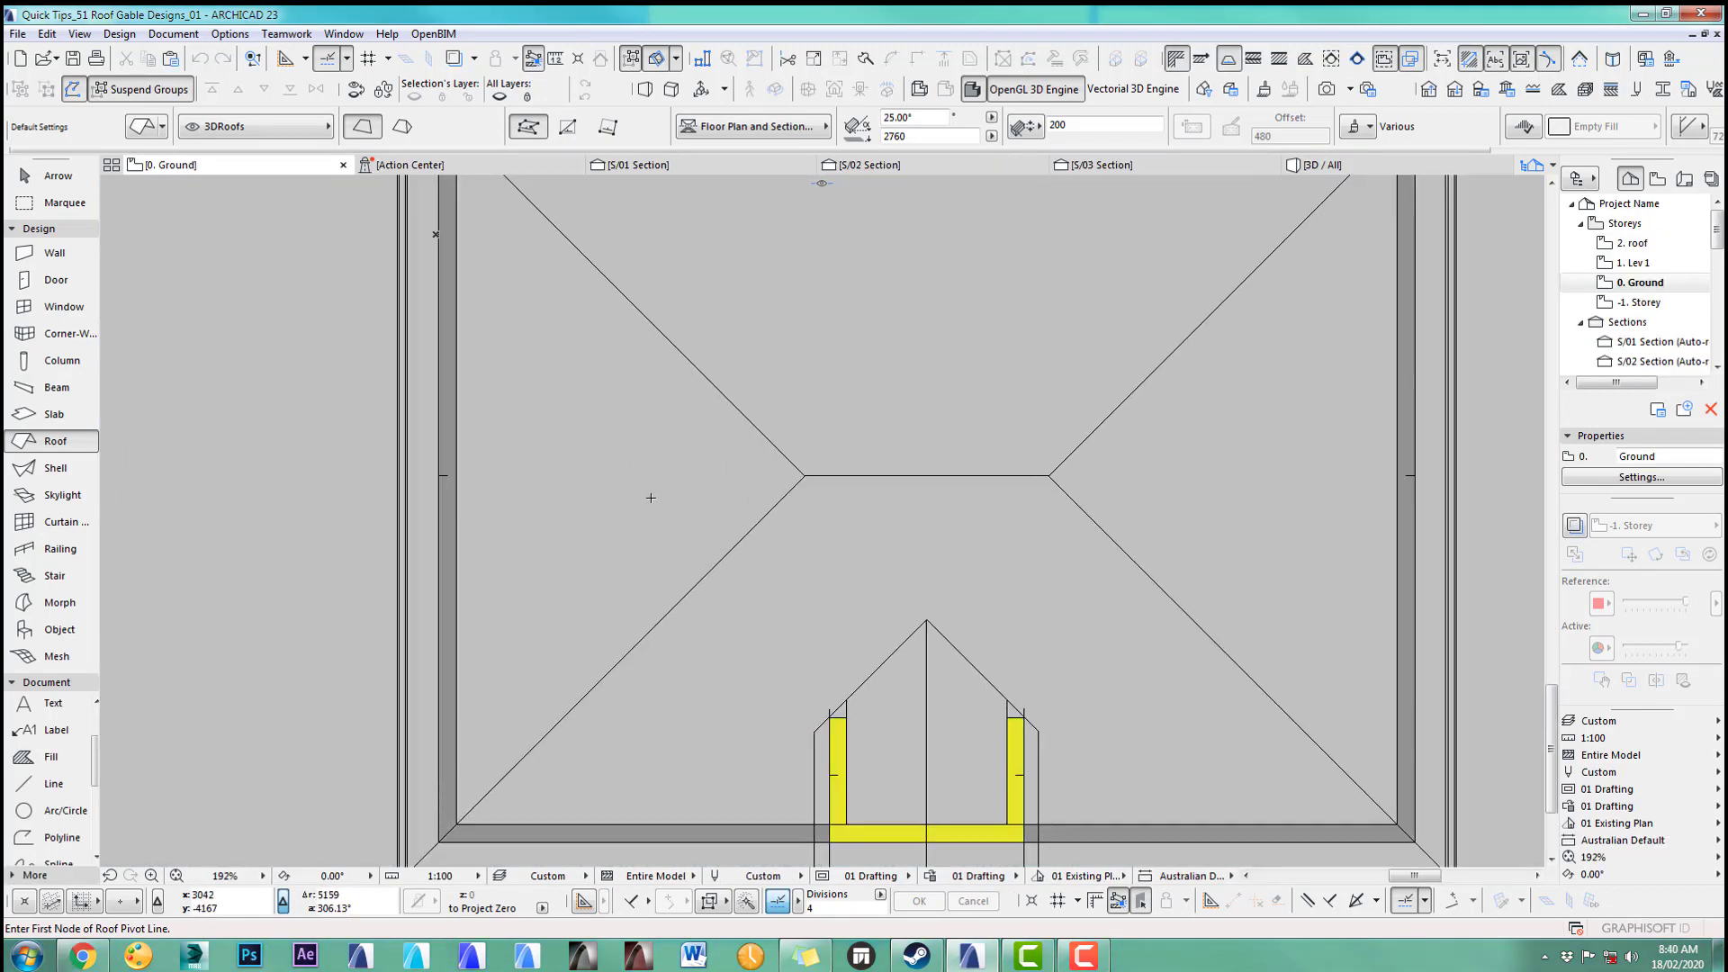
left_click(439, 476)
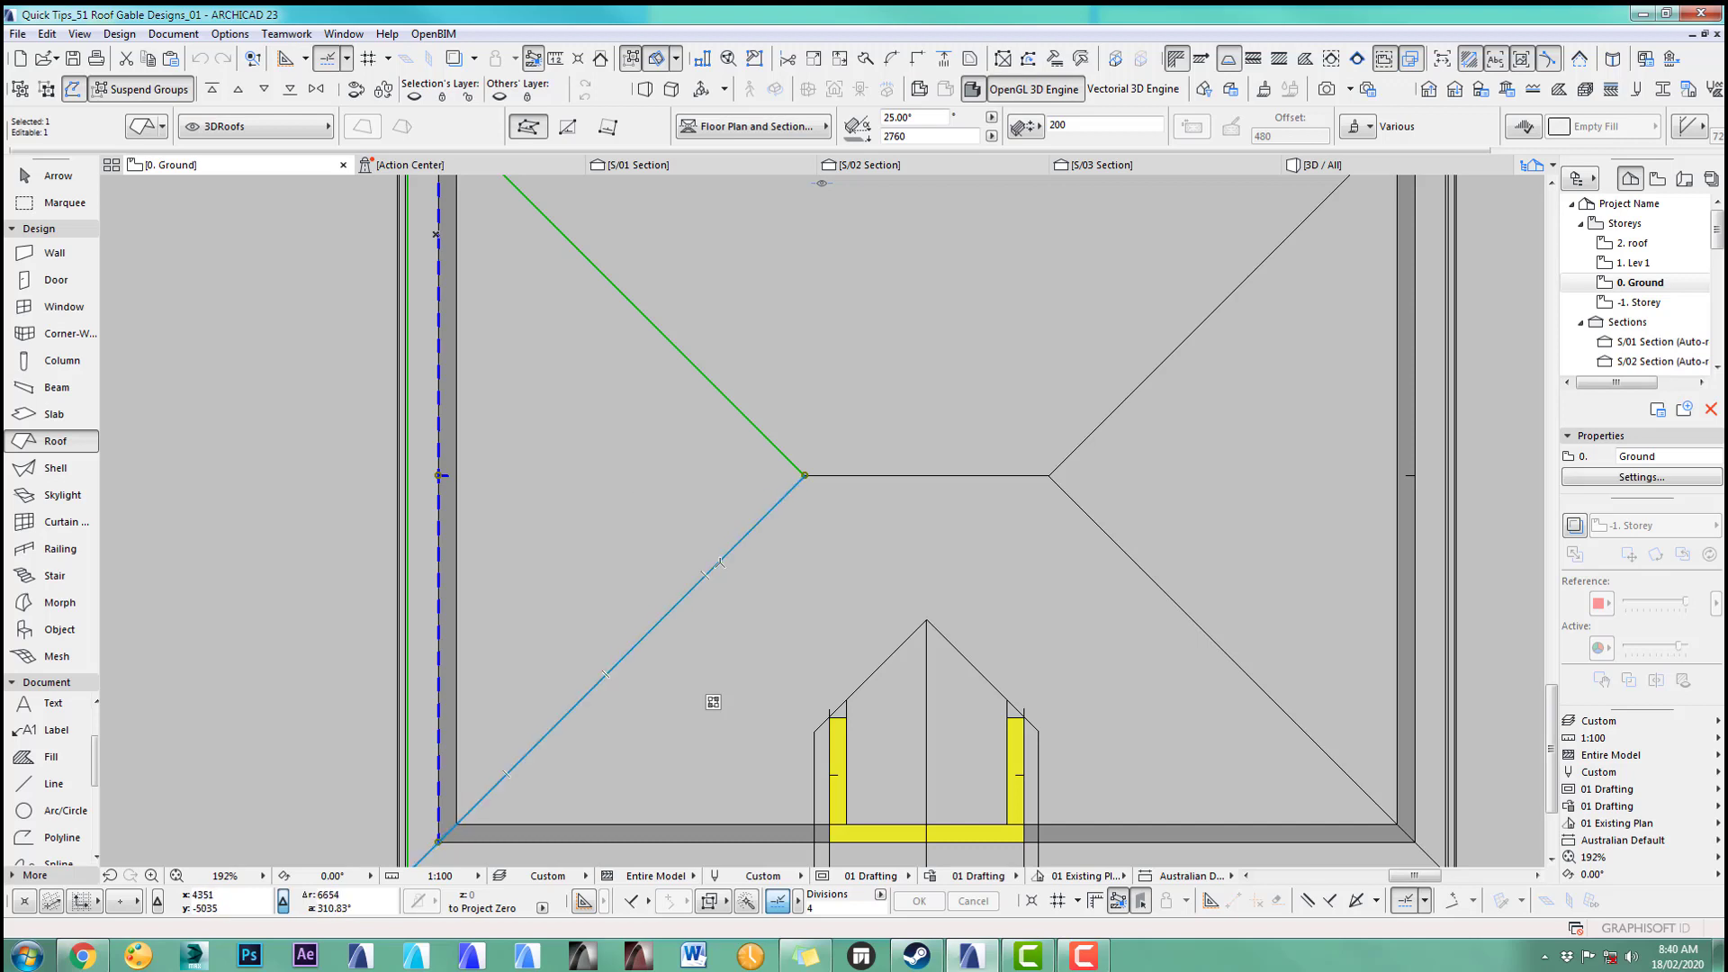
left_click(720, 564)
left_click(797, 460)
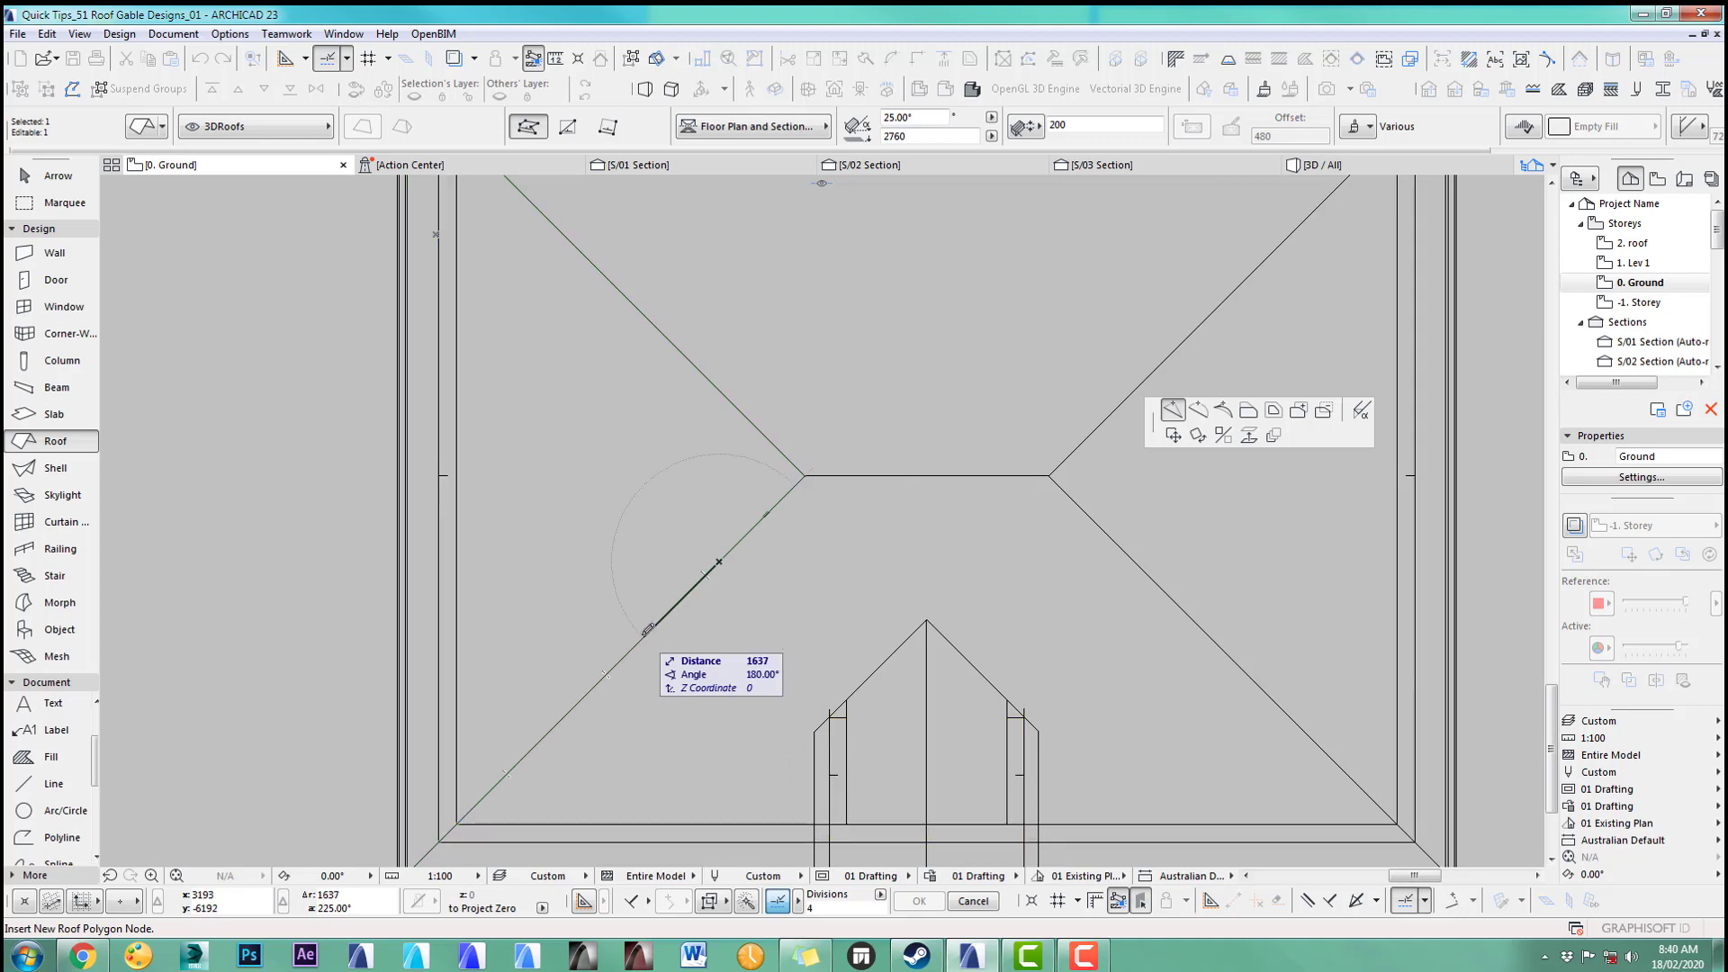
left_click(649, 630)
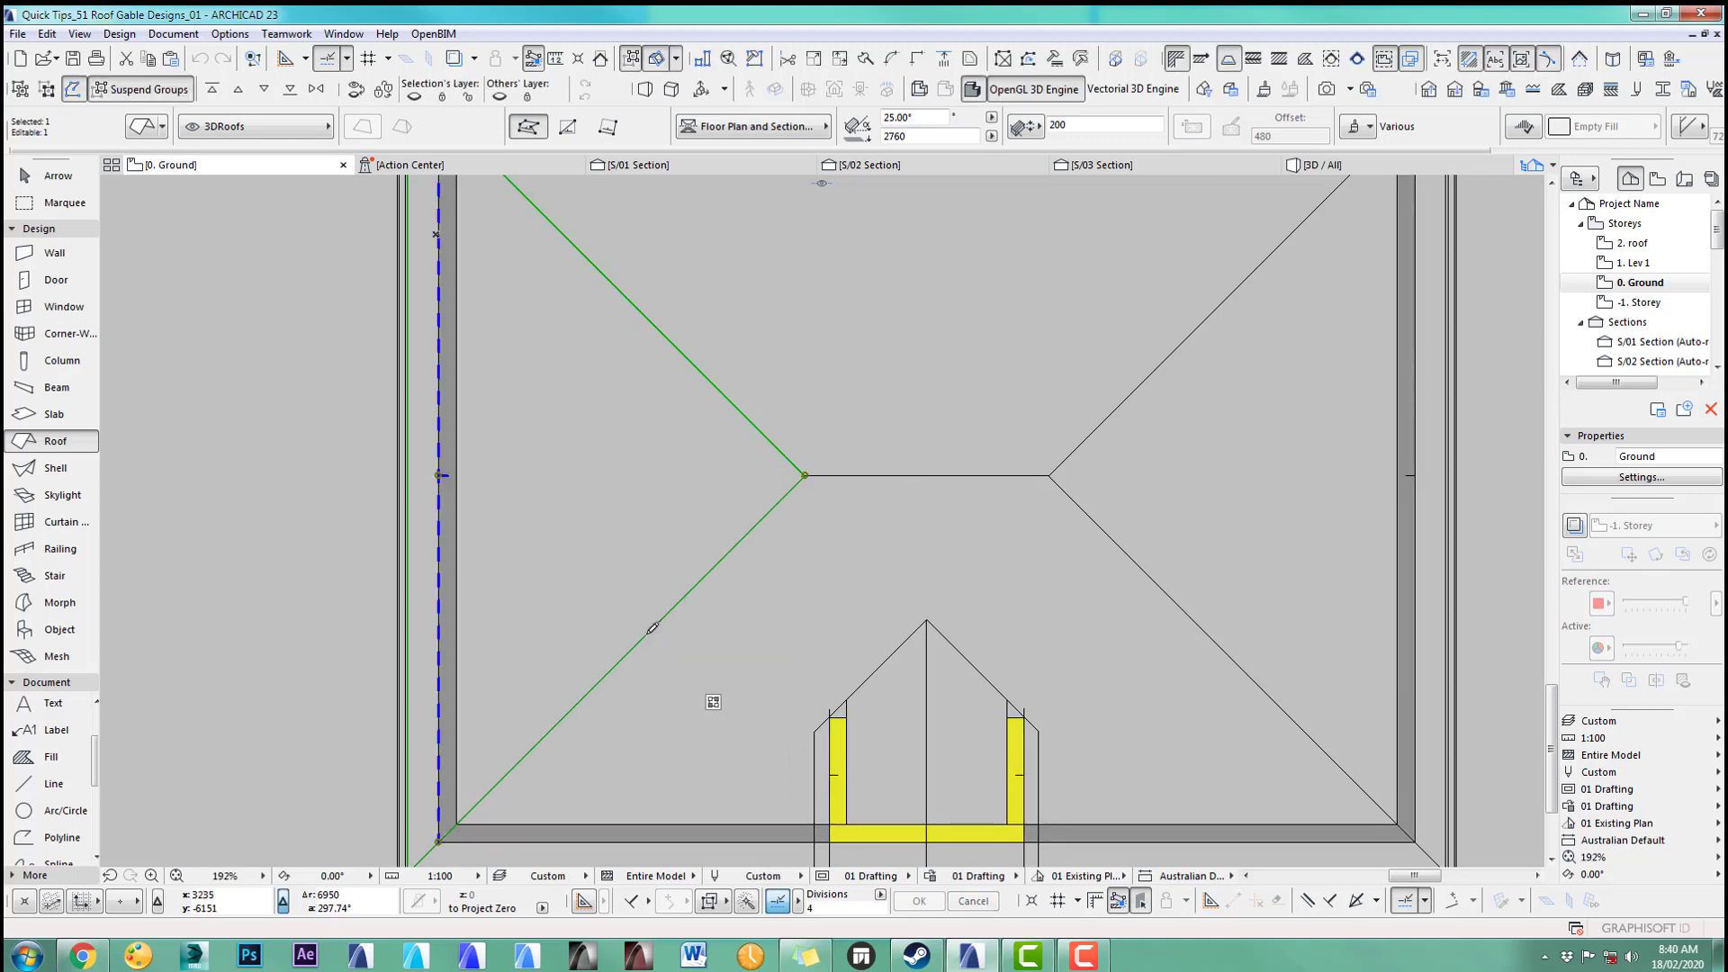
Step: Set the special snap points to Half and insert a node at the midpoint of the west roof plane's southern hip edge
scroll(715, 638, "down", 1)
scroll(715, 638, "down", 1)
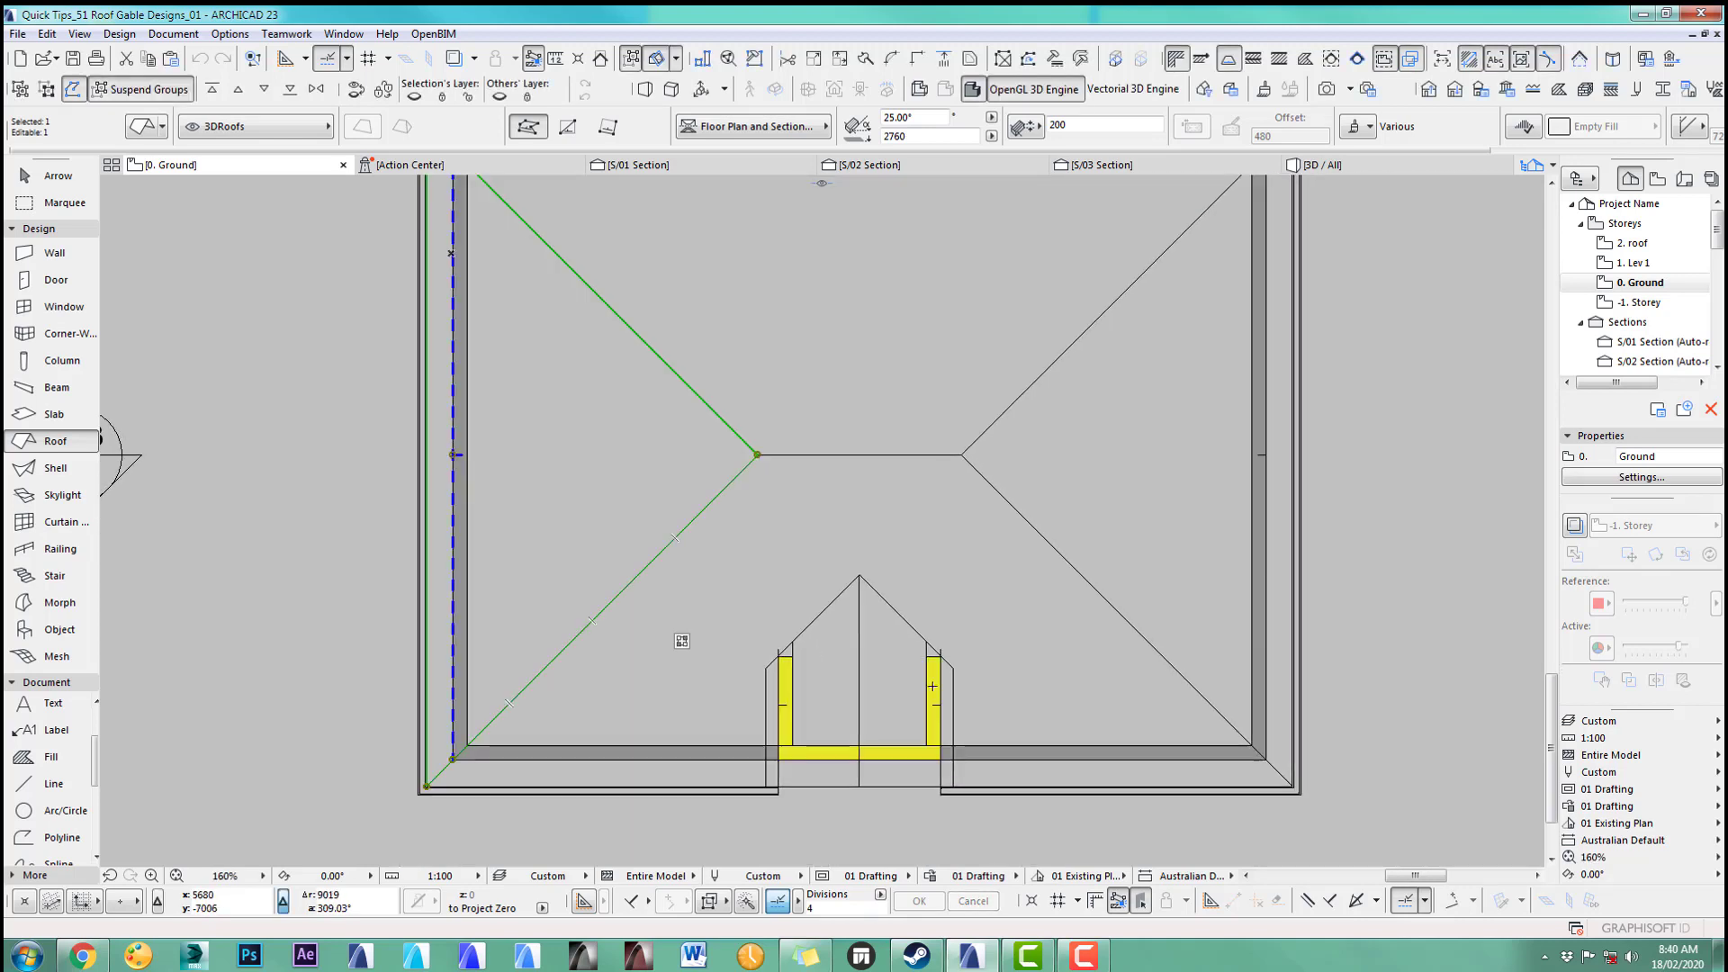
left_click(880, 895)
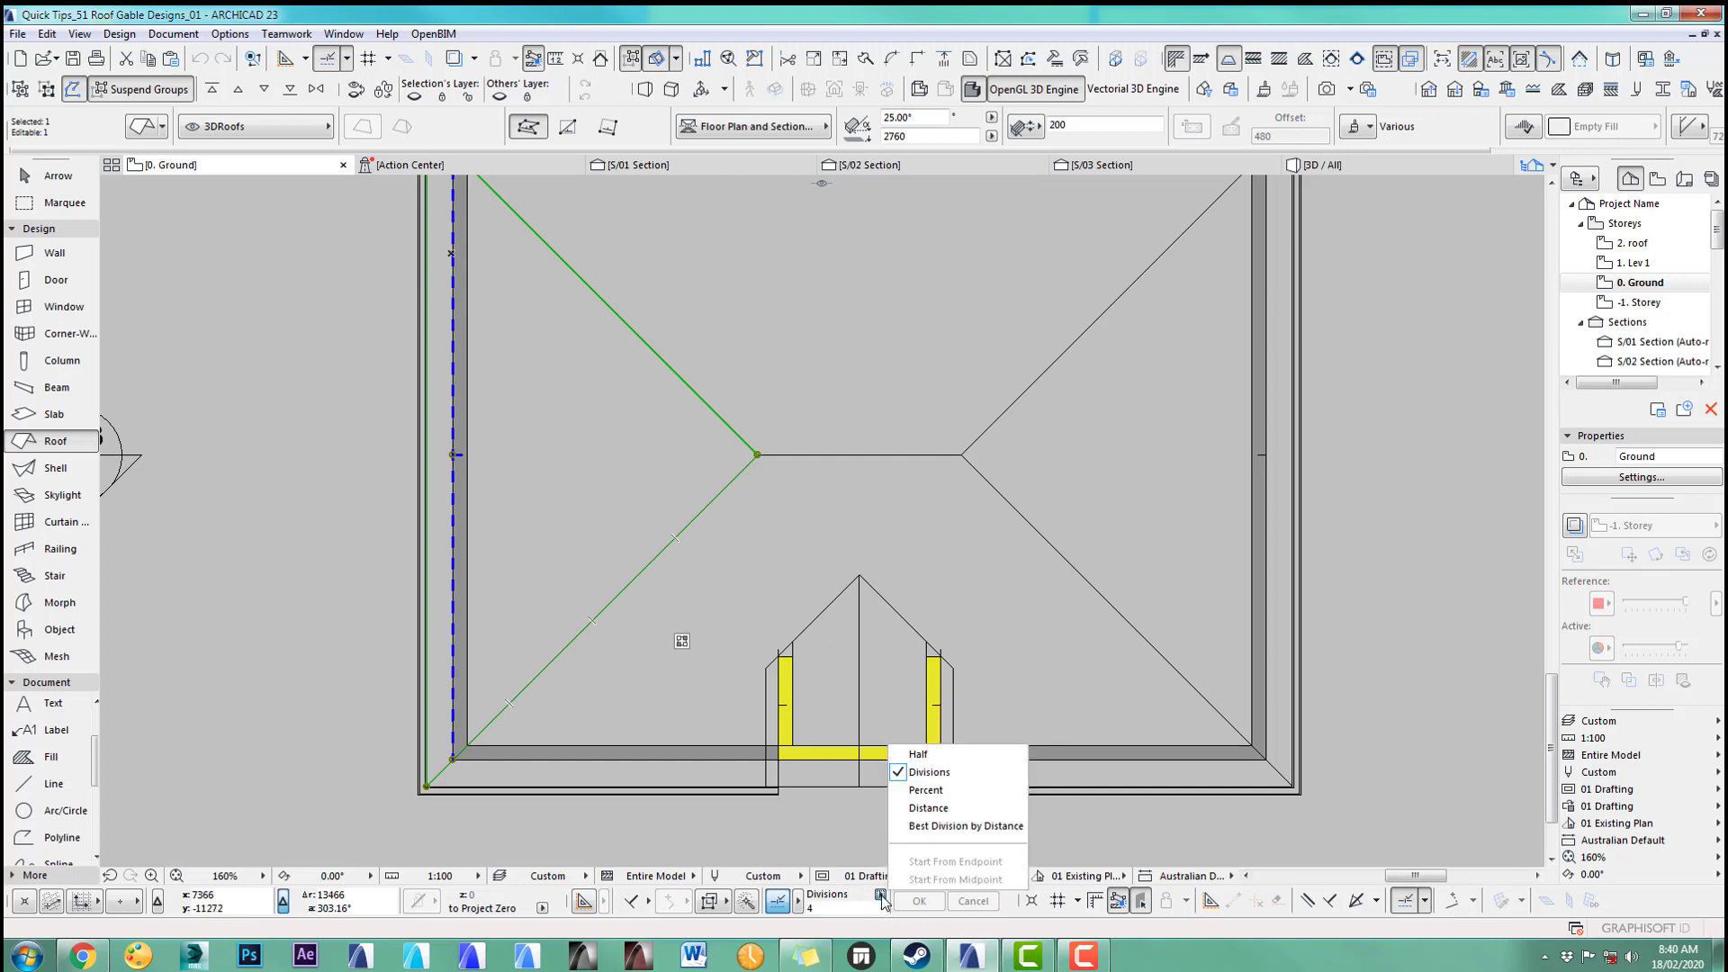
left_click(936, 757)
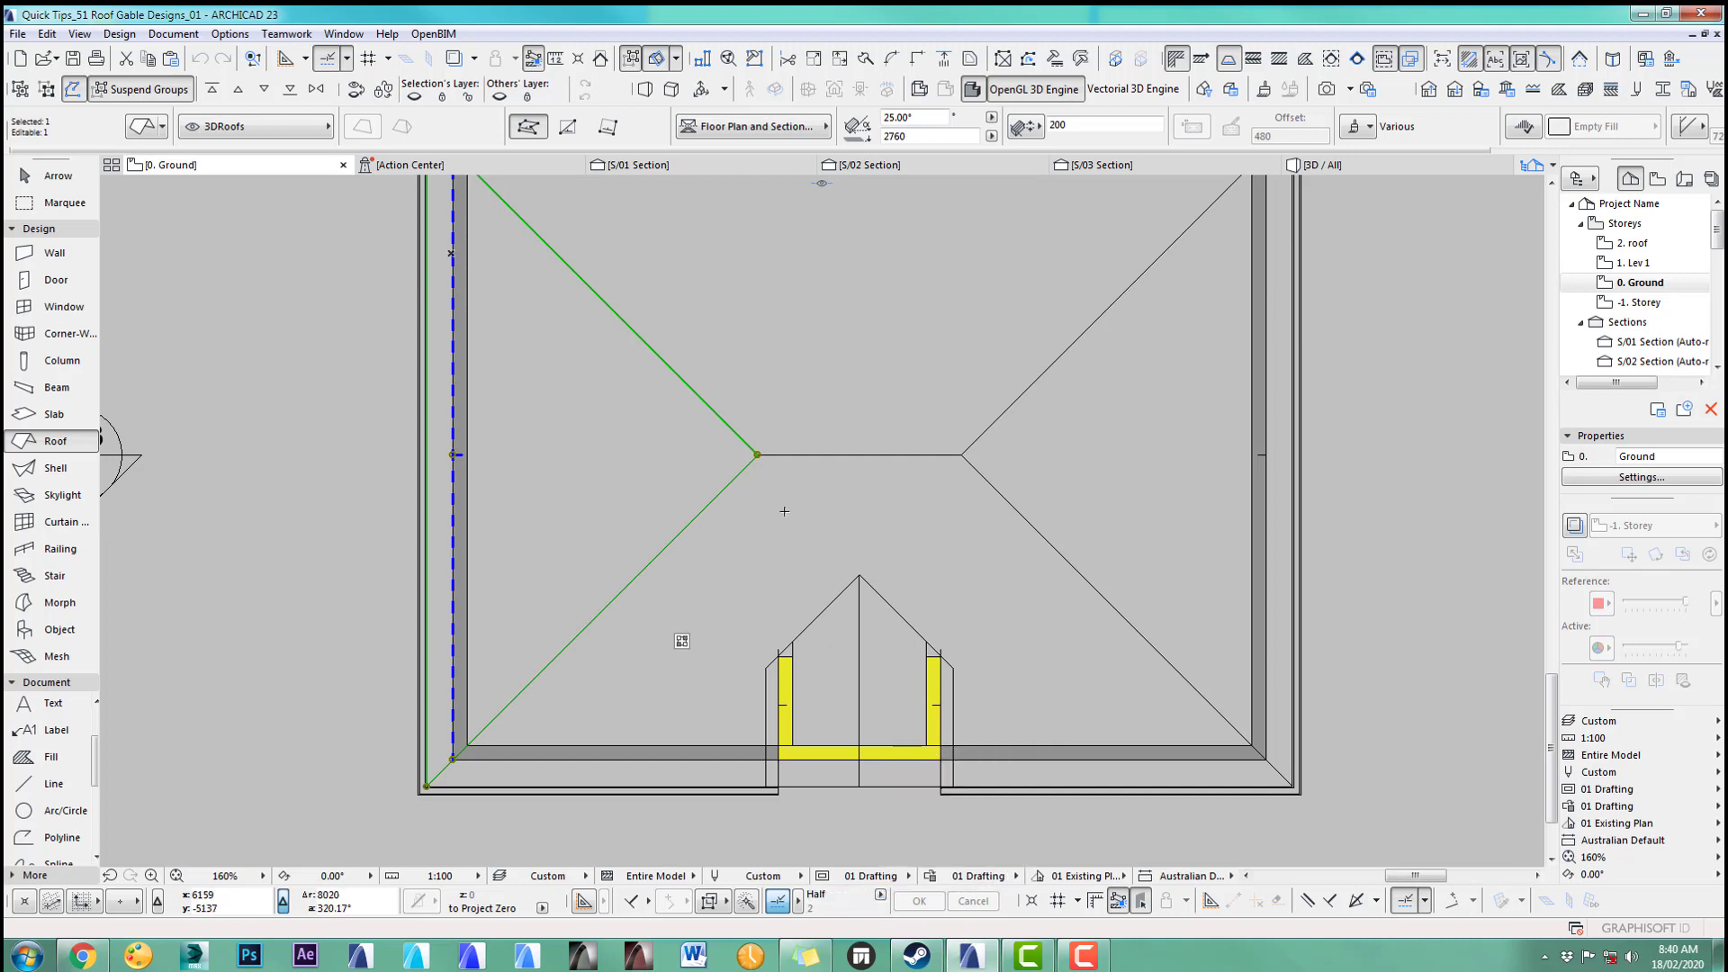
left_click(733, 479)
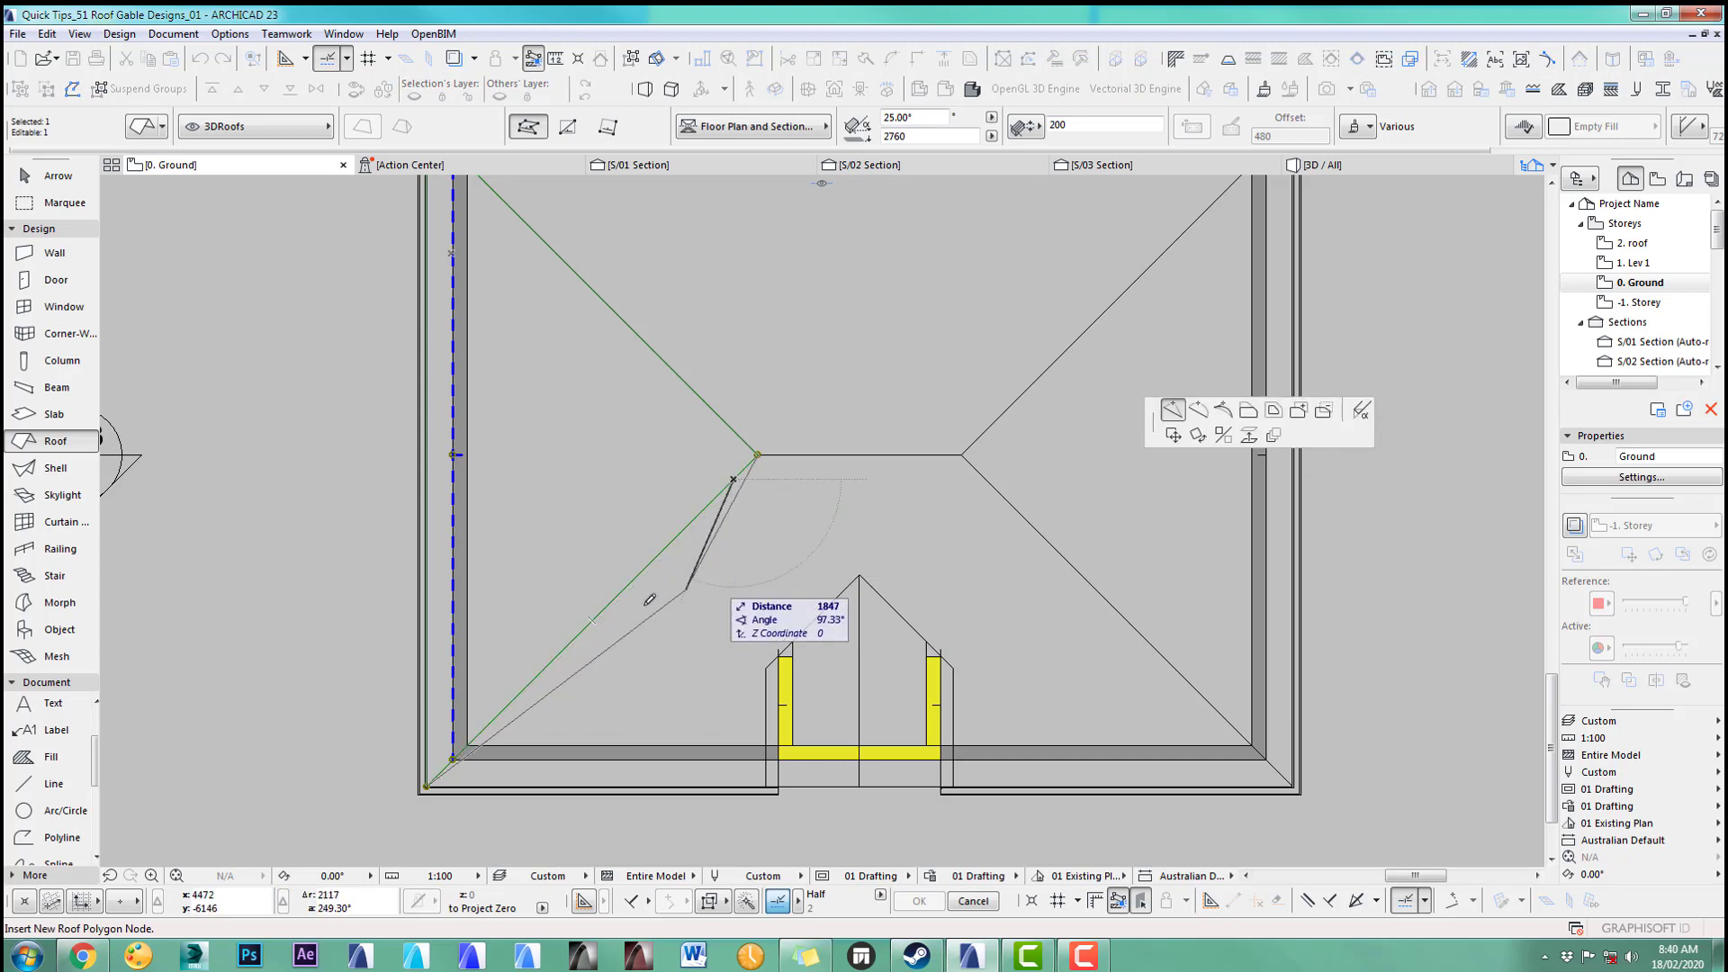
left_click(594, 615)
scroll(675, 528, "up", 2)
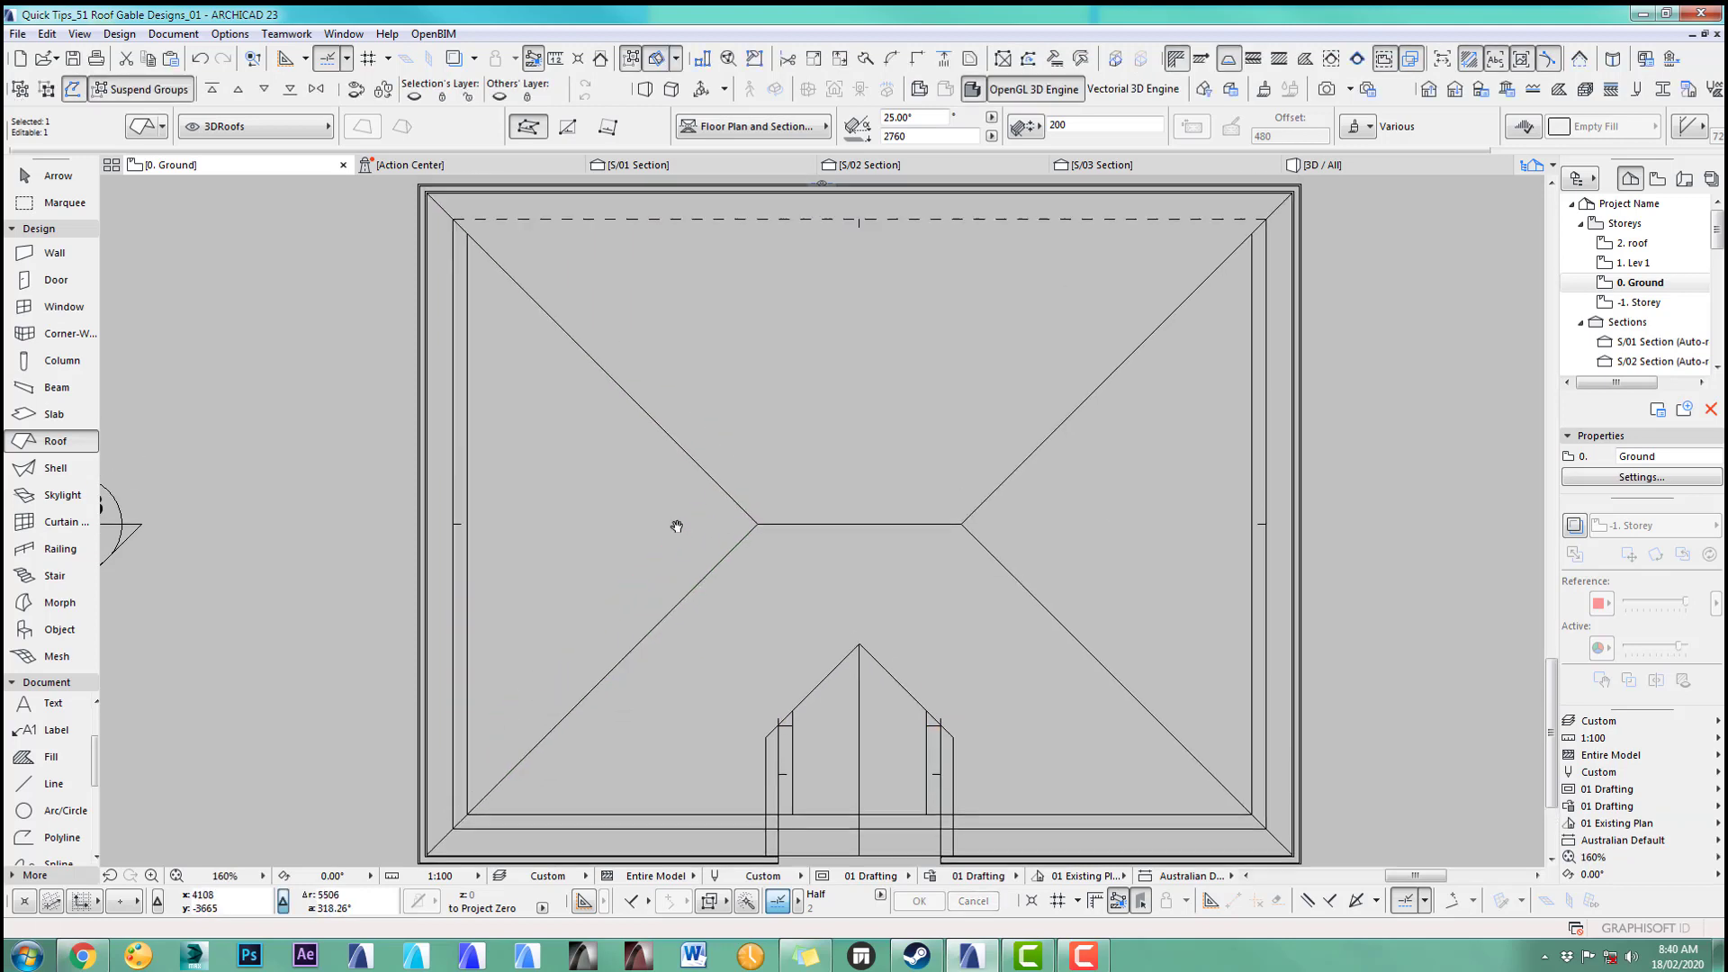
Step: Insert a node at the midpoint of the west roof plane's northern hip edge and move the apex node onto it
left_click(702, 469)
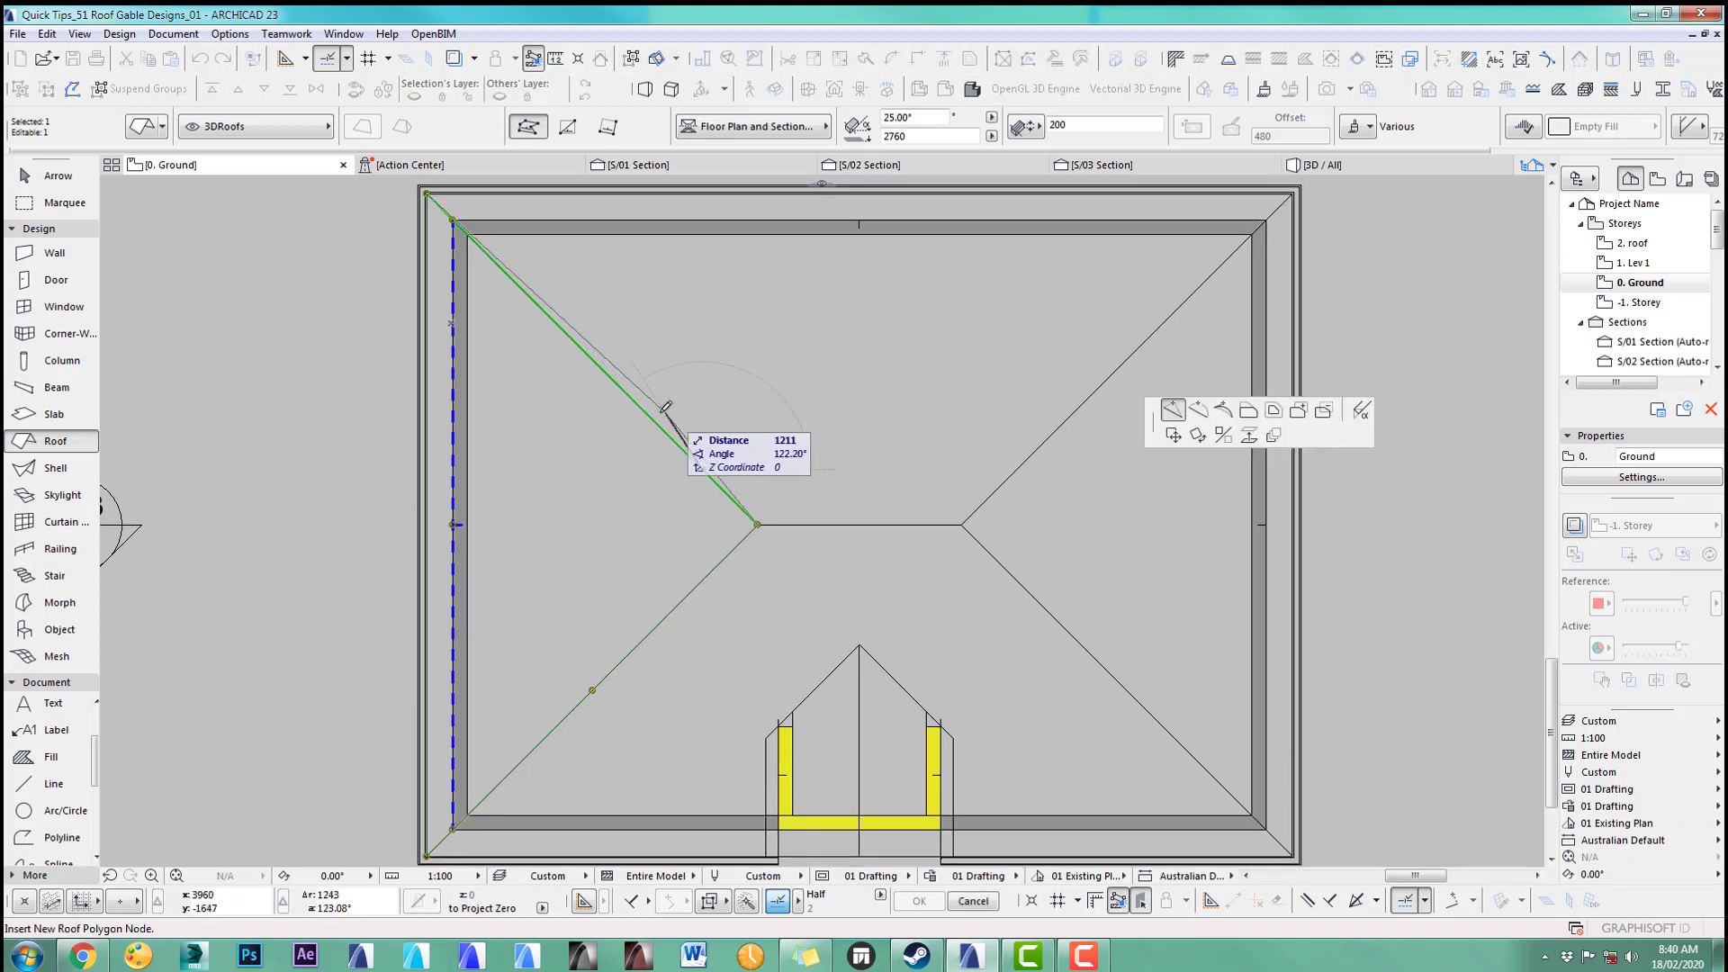
left_click(592, 359)
left_click(757, 523)
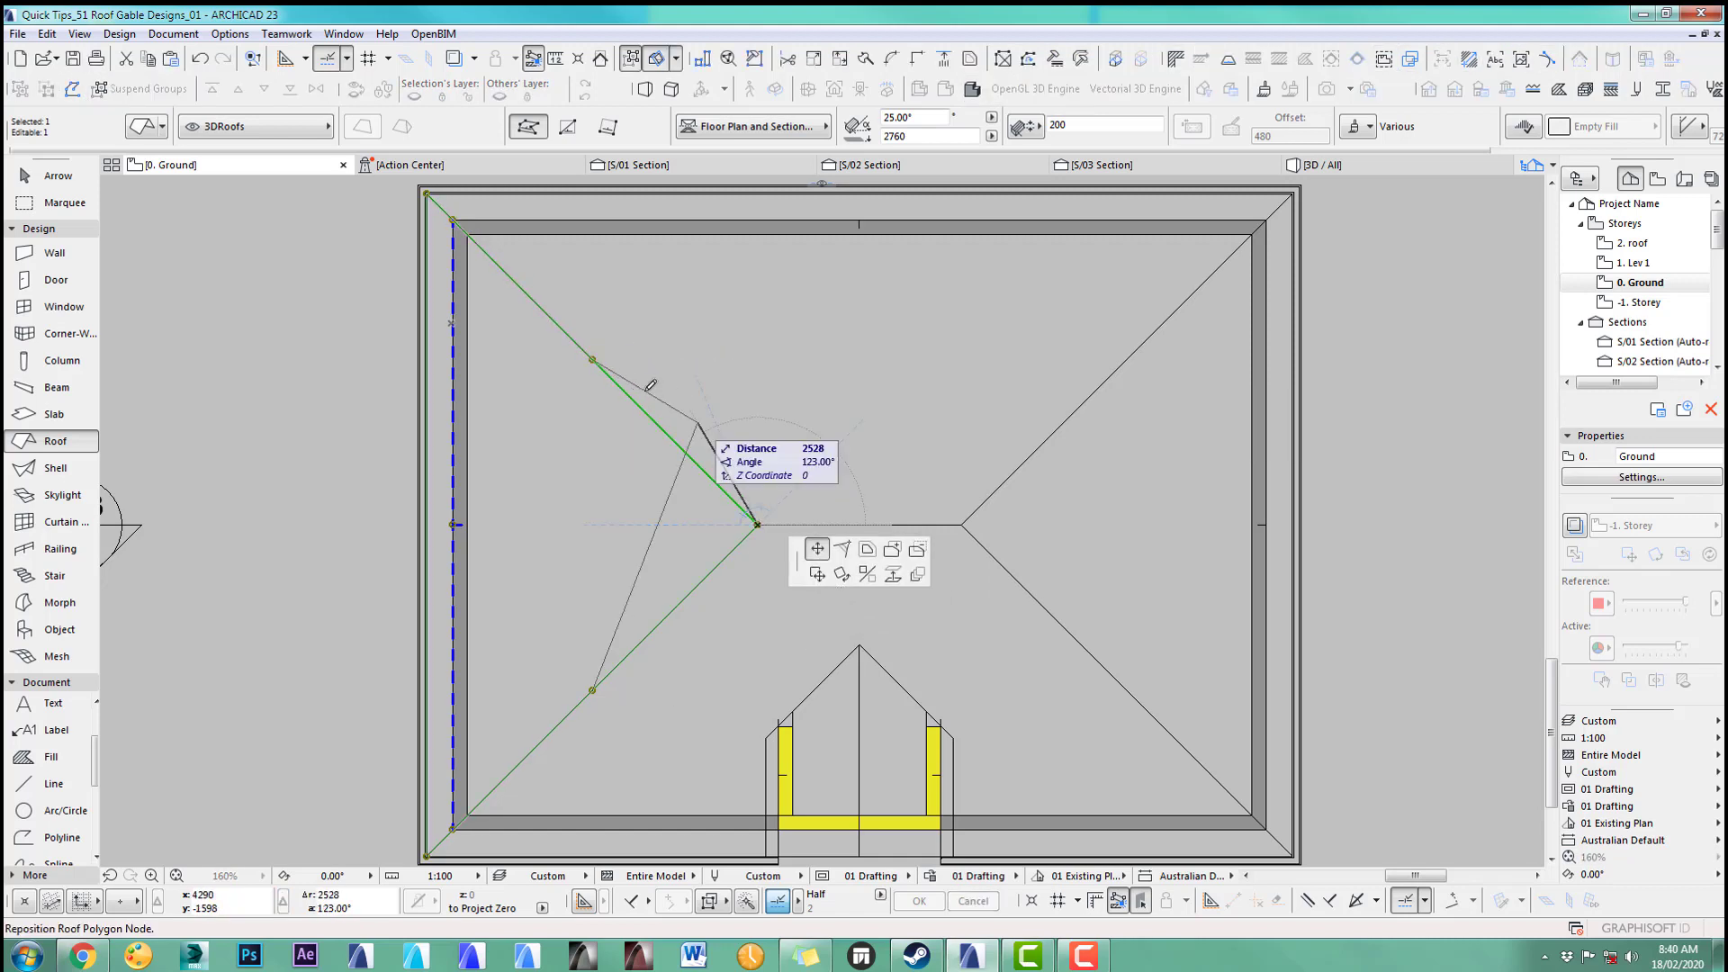
left_click(592, 360)
key("Escape")
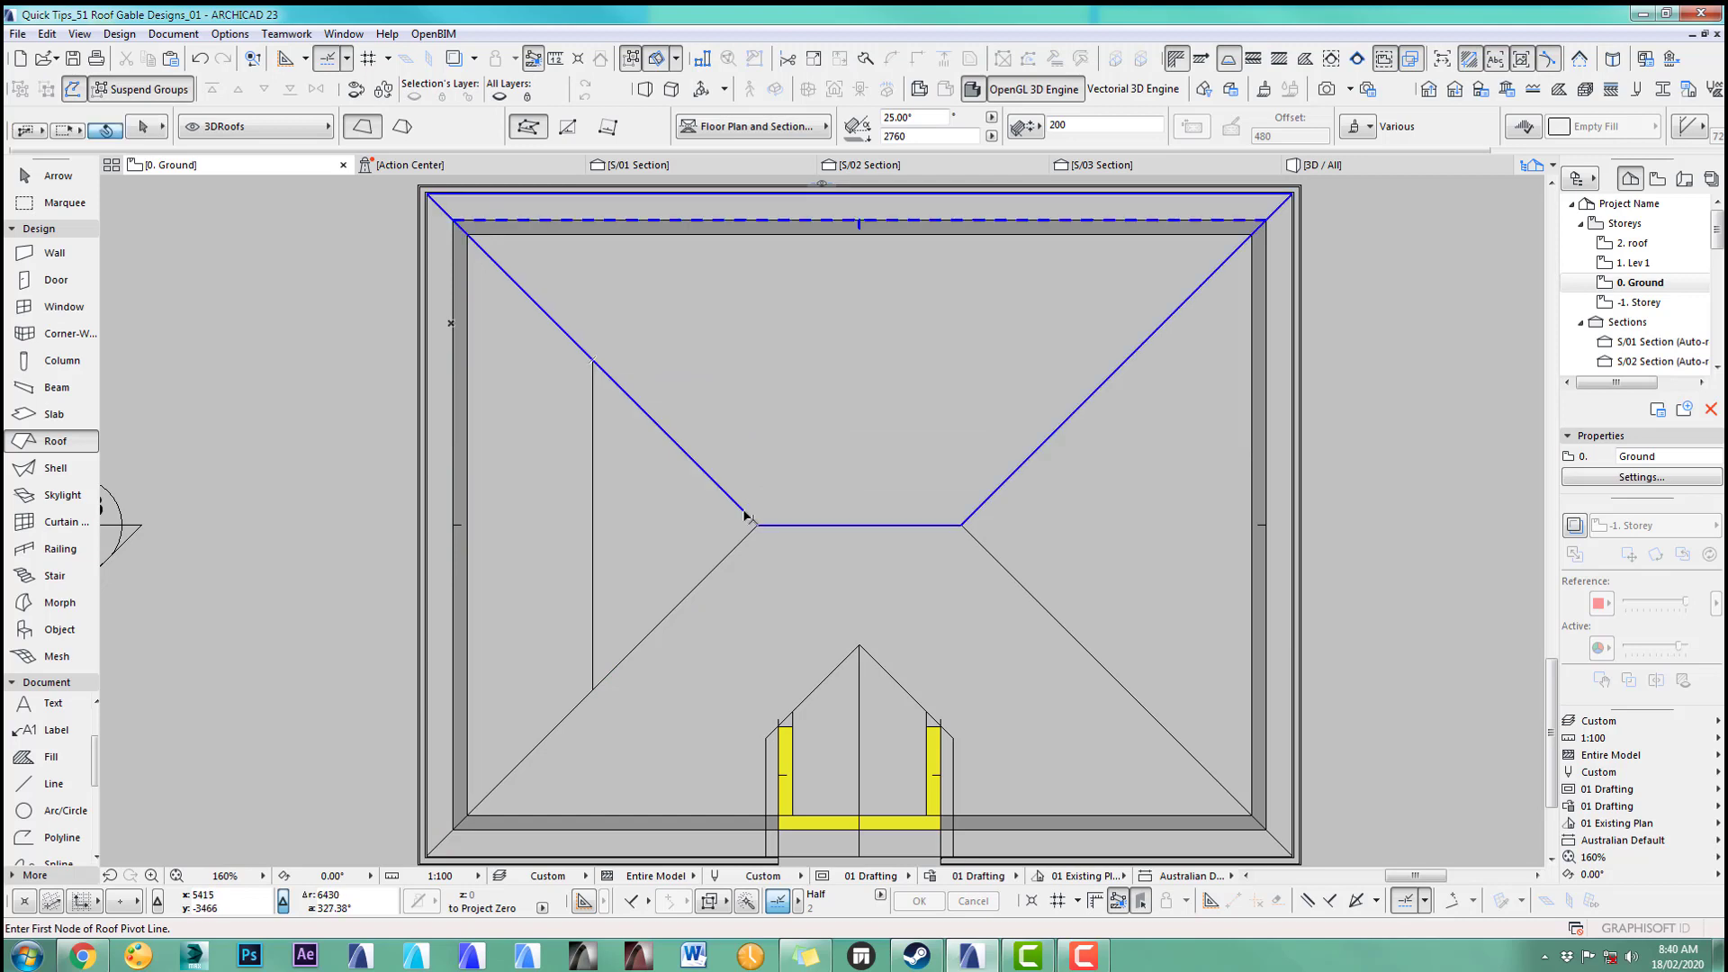
Step: Insert a node on the north roof plane's western hip edge at the north end of the west plane's cut-back edge
left_click(755, 523, "shift")
left_click(705, 470)
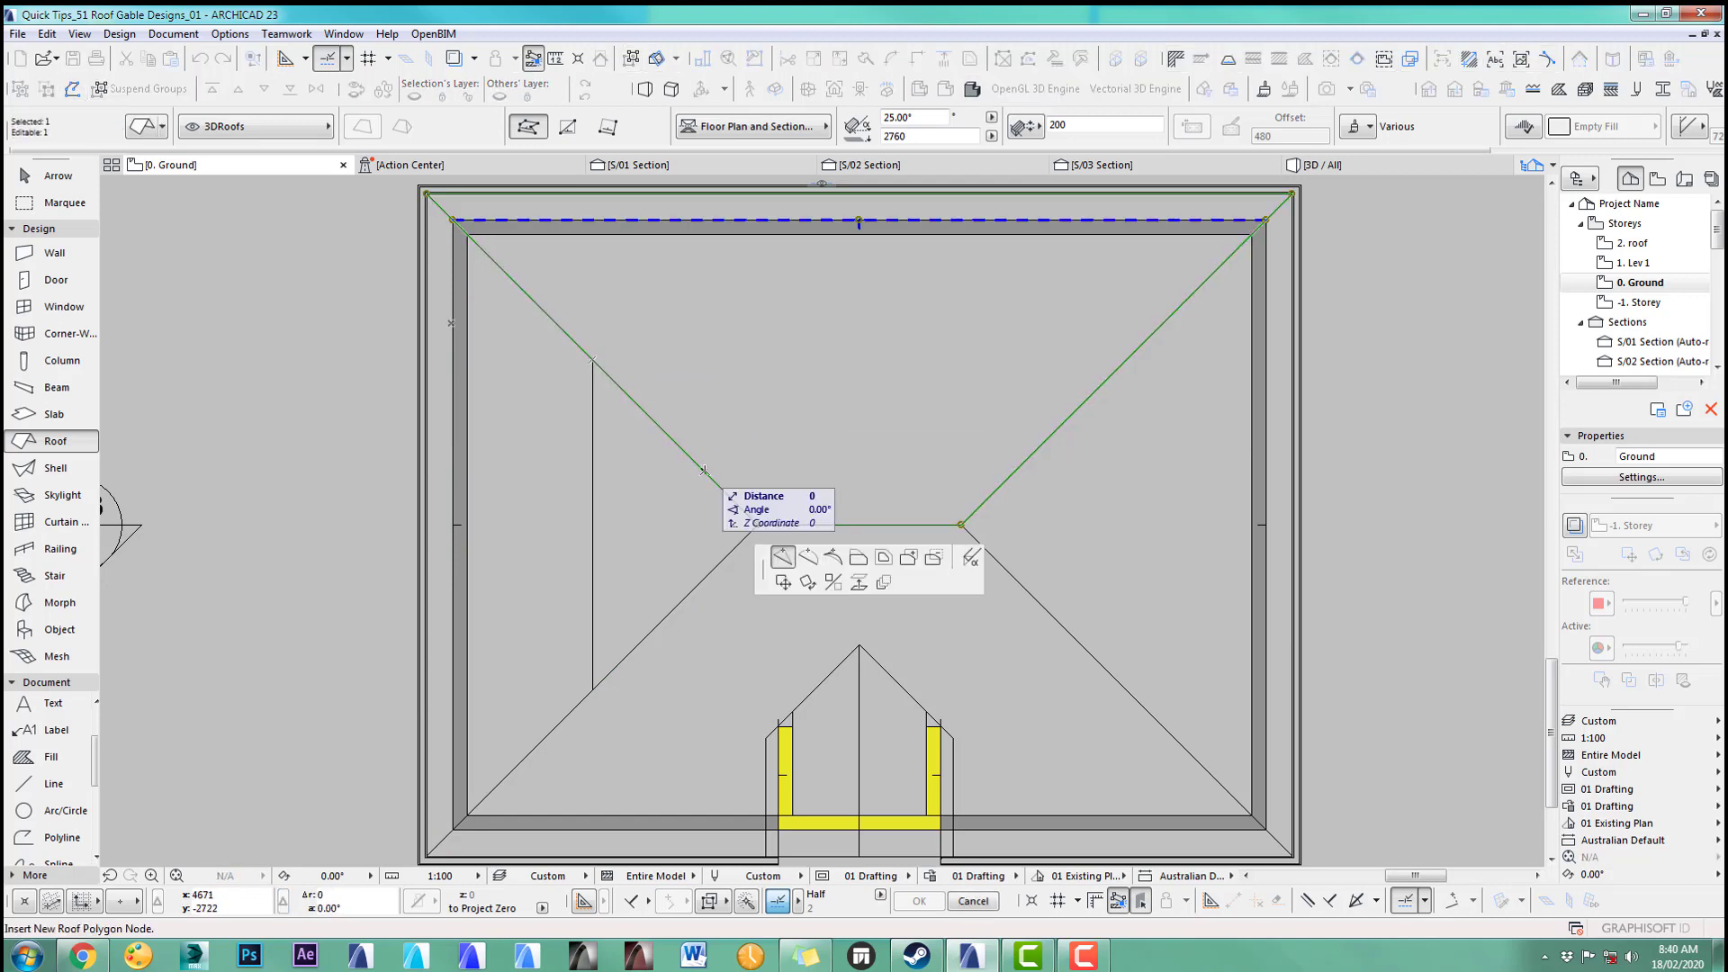
left_click(592, 359)
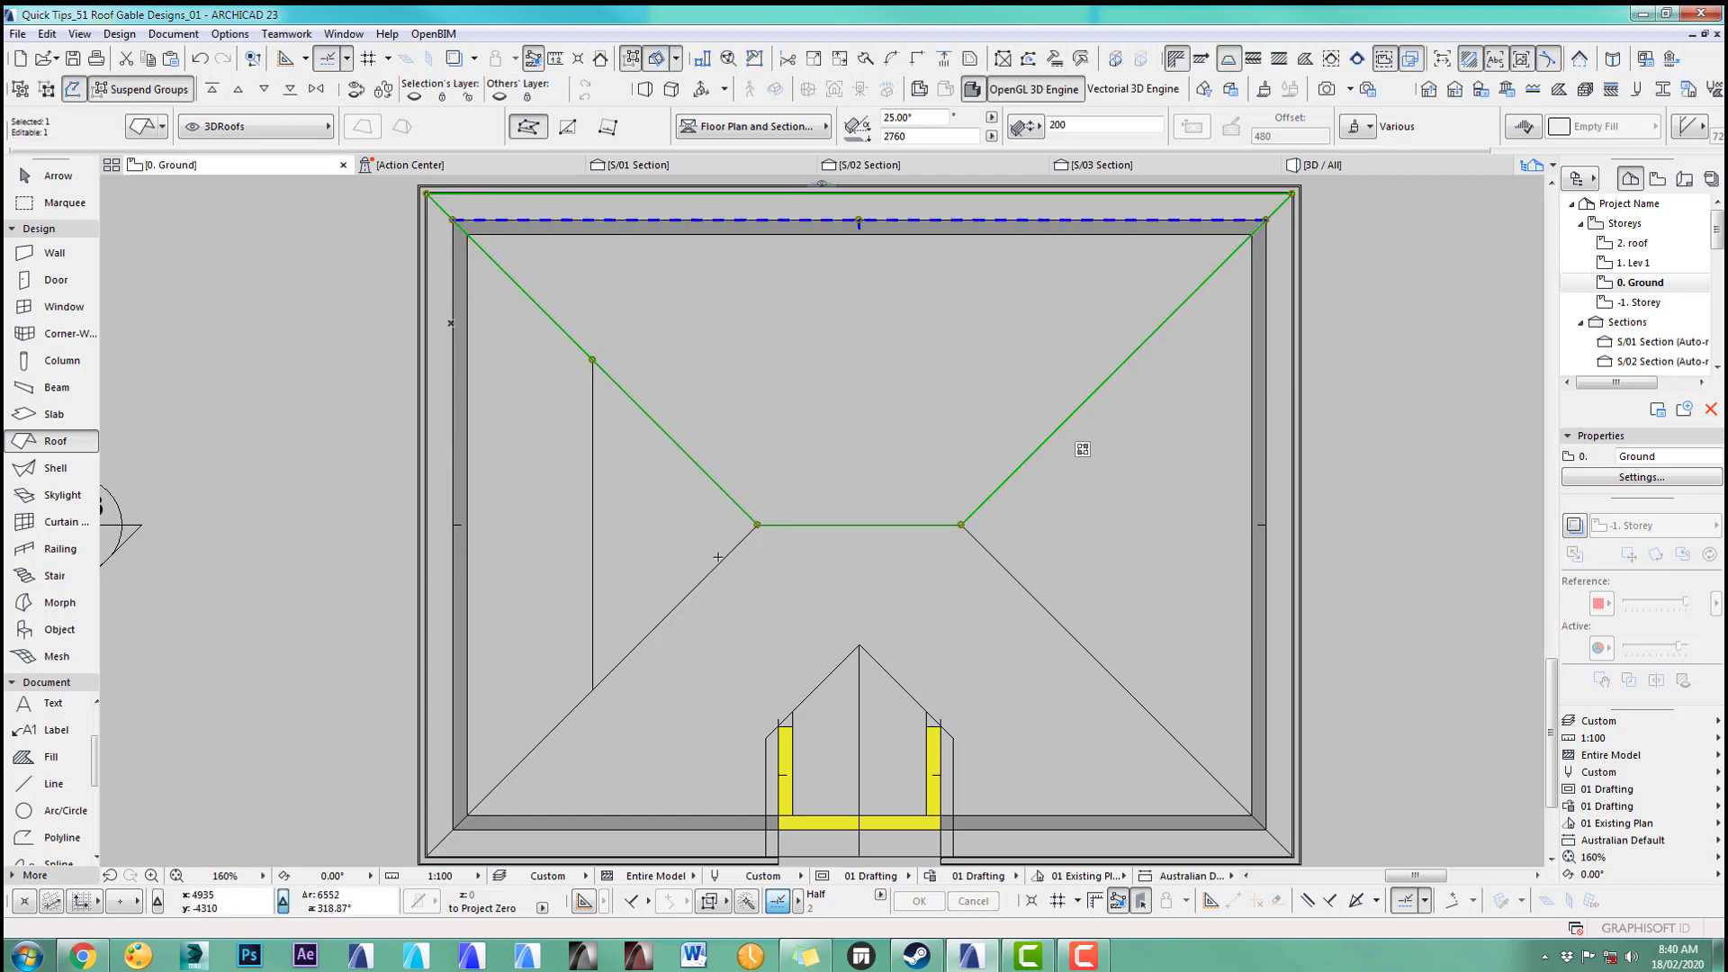
key("Escape")
Step: Add a node to the south roof plane at the cut-back edge's south end and move its western ridge node to that edge
left_click(720, 561, "shift")
left_click(720, 561)
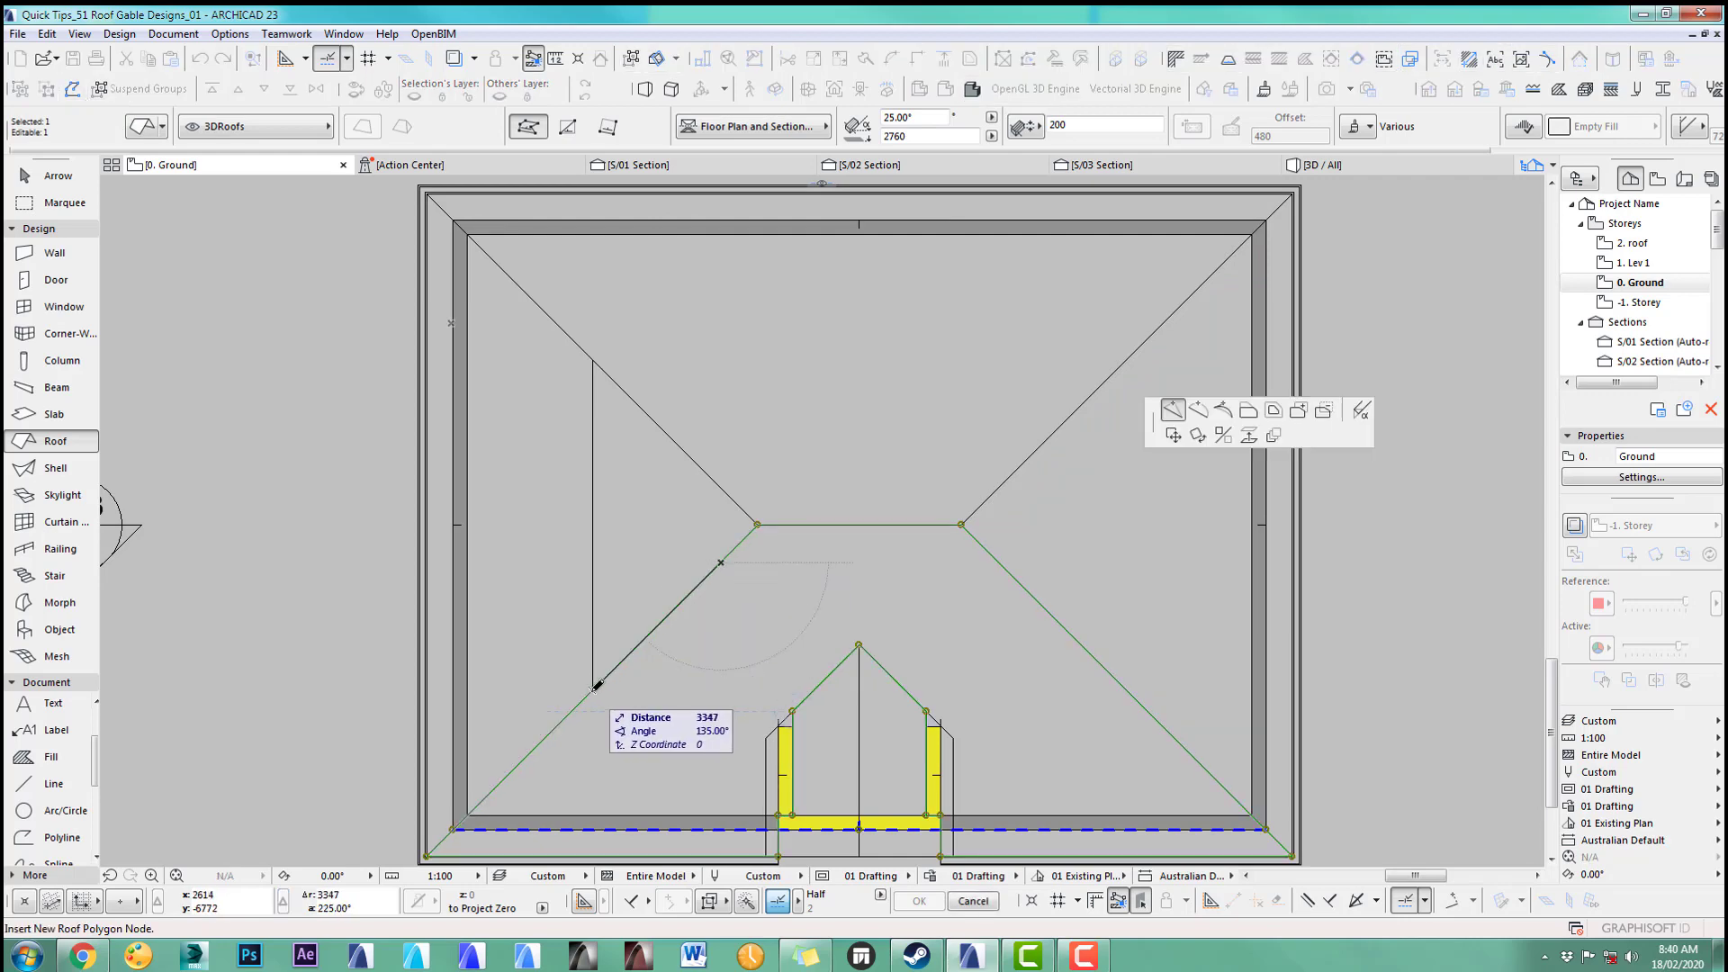
left_click(593, 689)
left_click(759, 523)
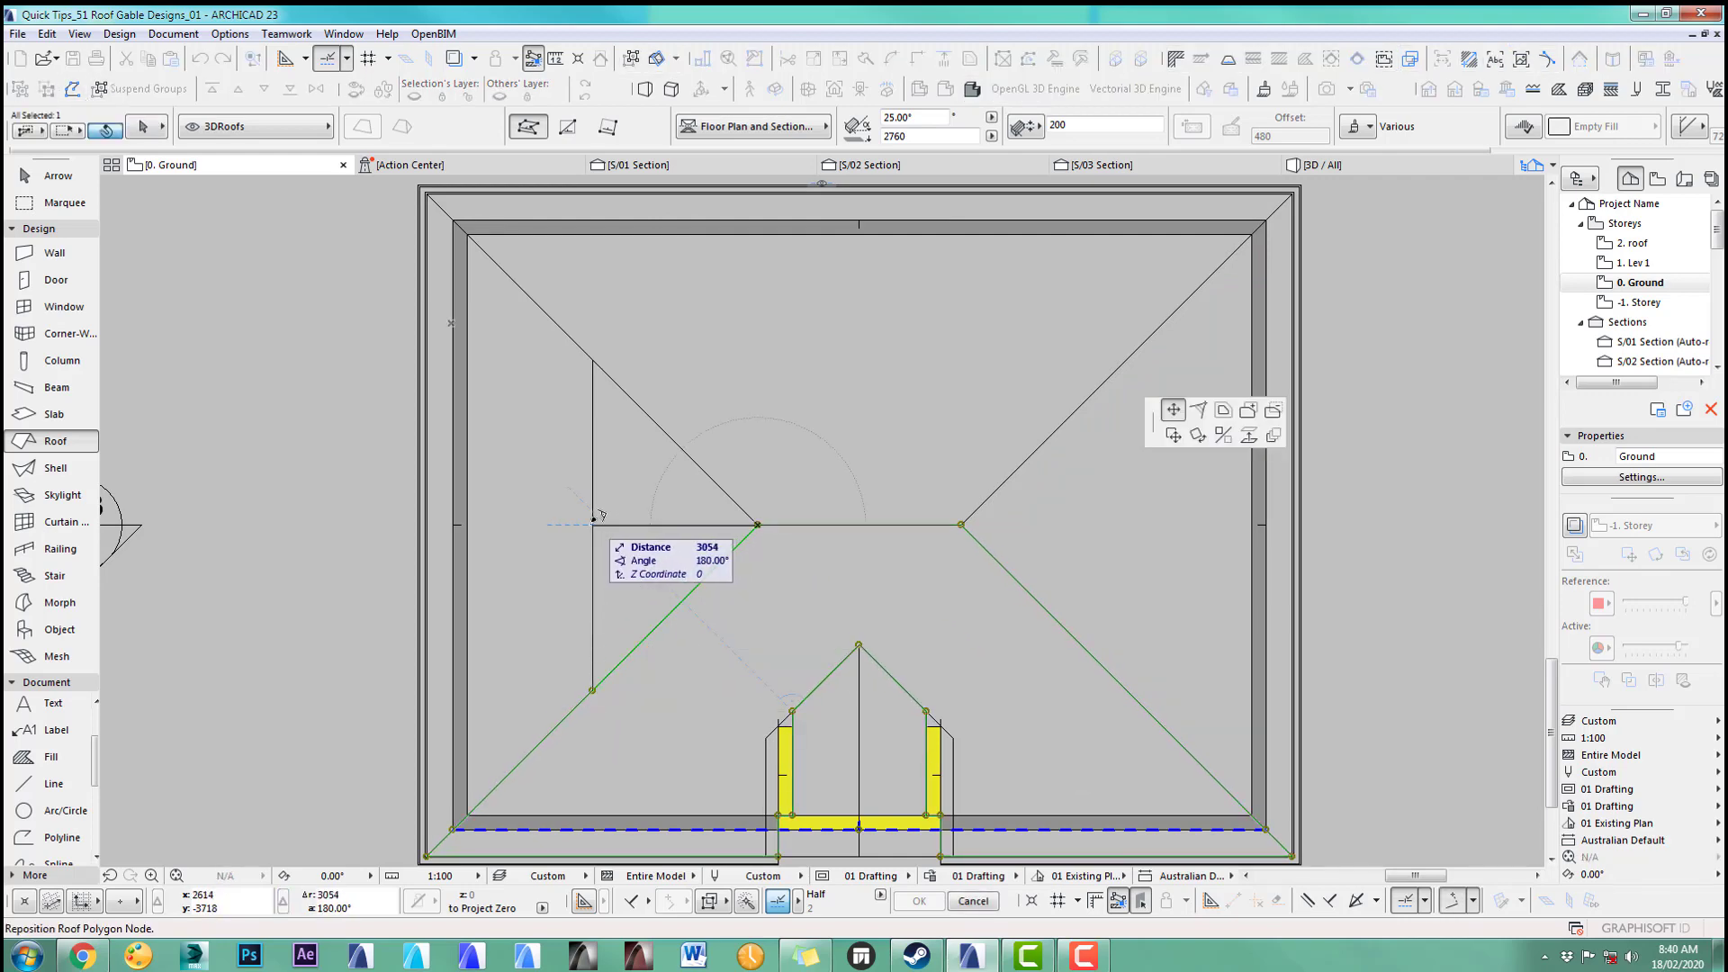
left_click(592, 525)
key("Escape")
Step: Move the north roof plane's western ridge node to the end of the extended ridge on the cut-back edge
left_click(709, 483, "shift")
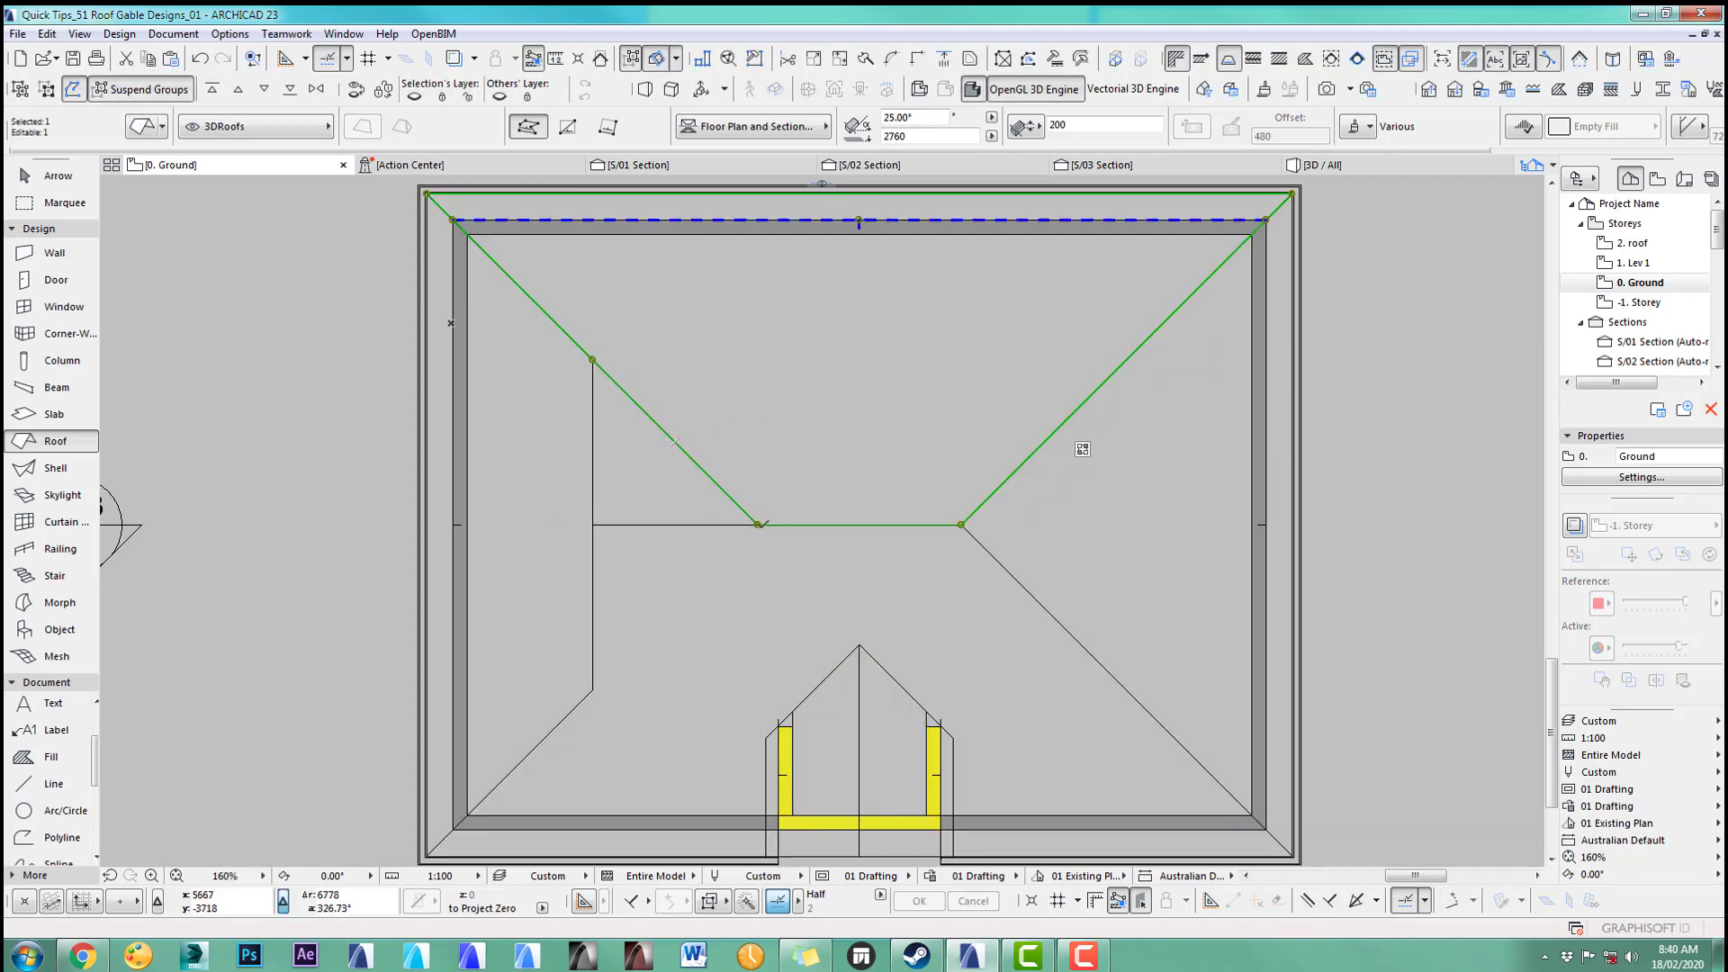
left_click(757, 525)
left_click(592, 524)
key("Escape")
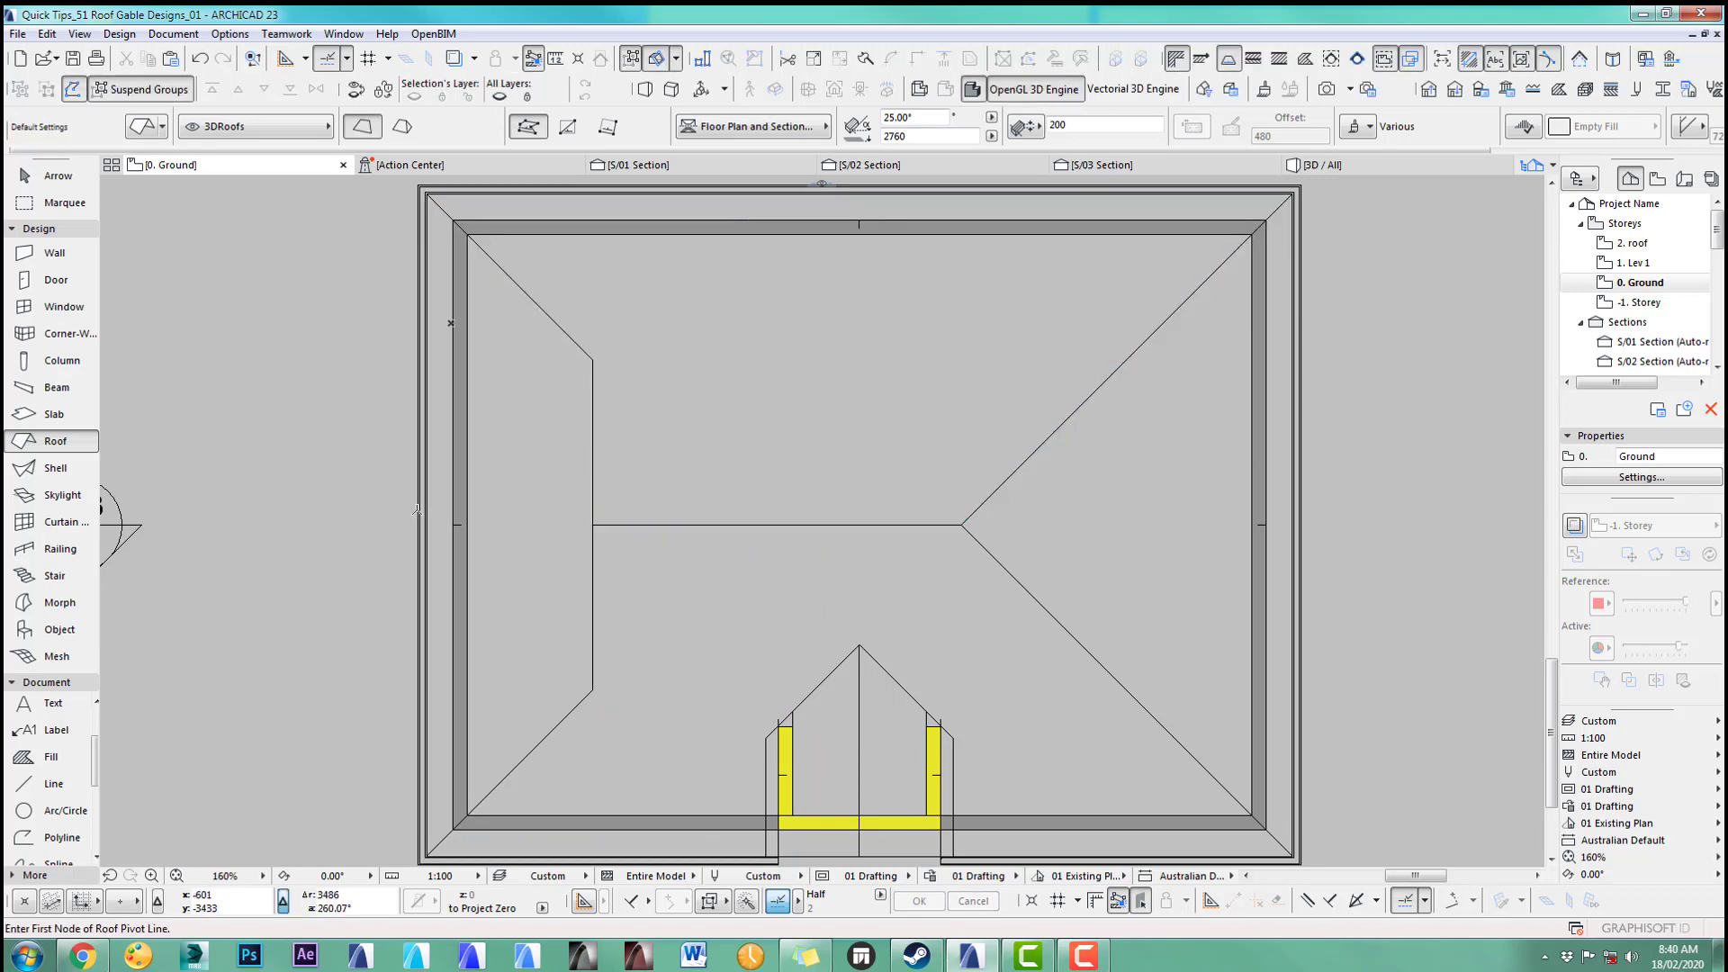
Step: Show only the copied house in 3D and examine the open gable at the west end of its roof
scroll(324, 504, "down", 5)
left_click(56, 176)
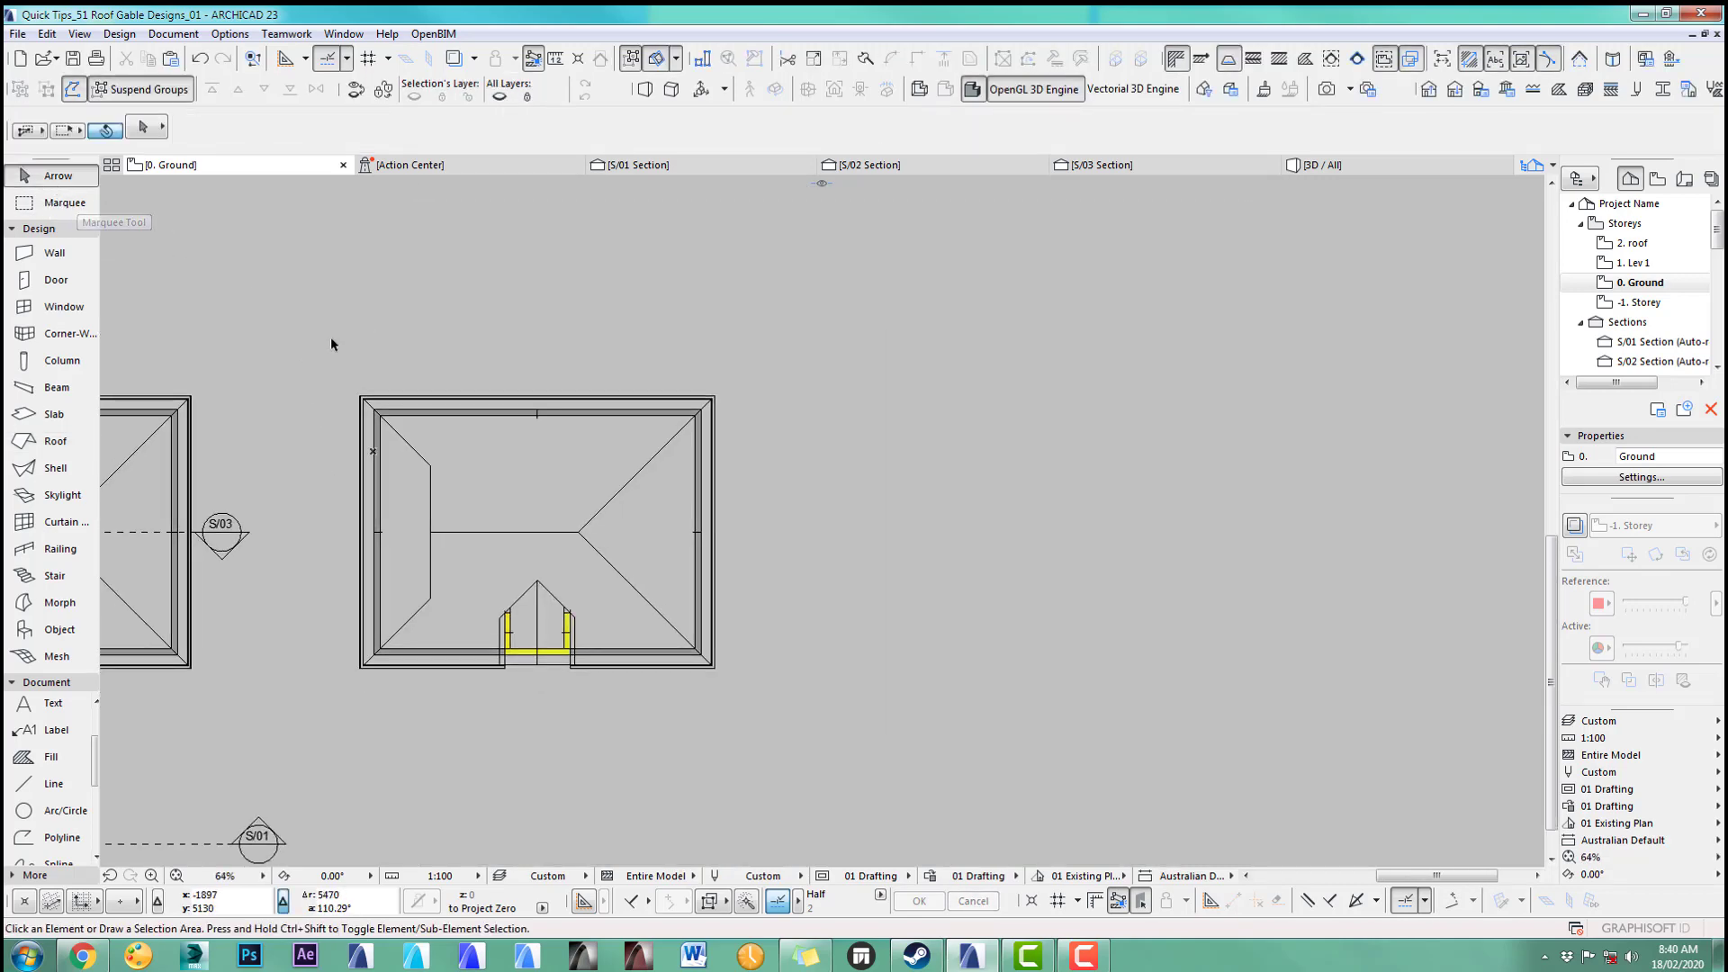
left_click_drag(331, 337, 735, 734)
key("F5")
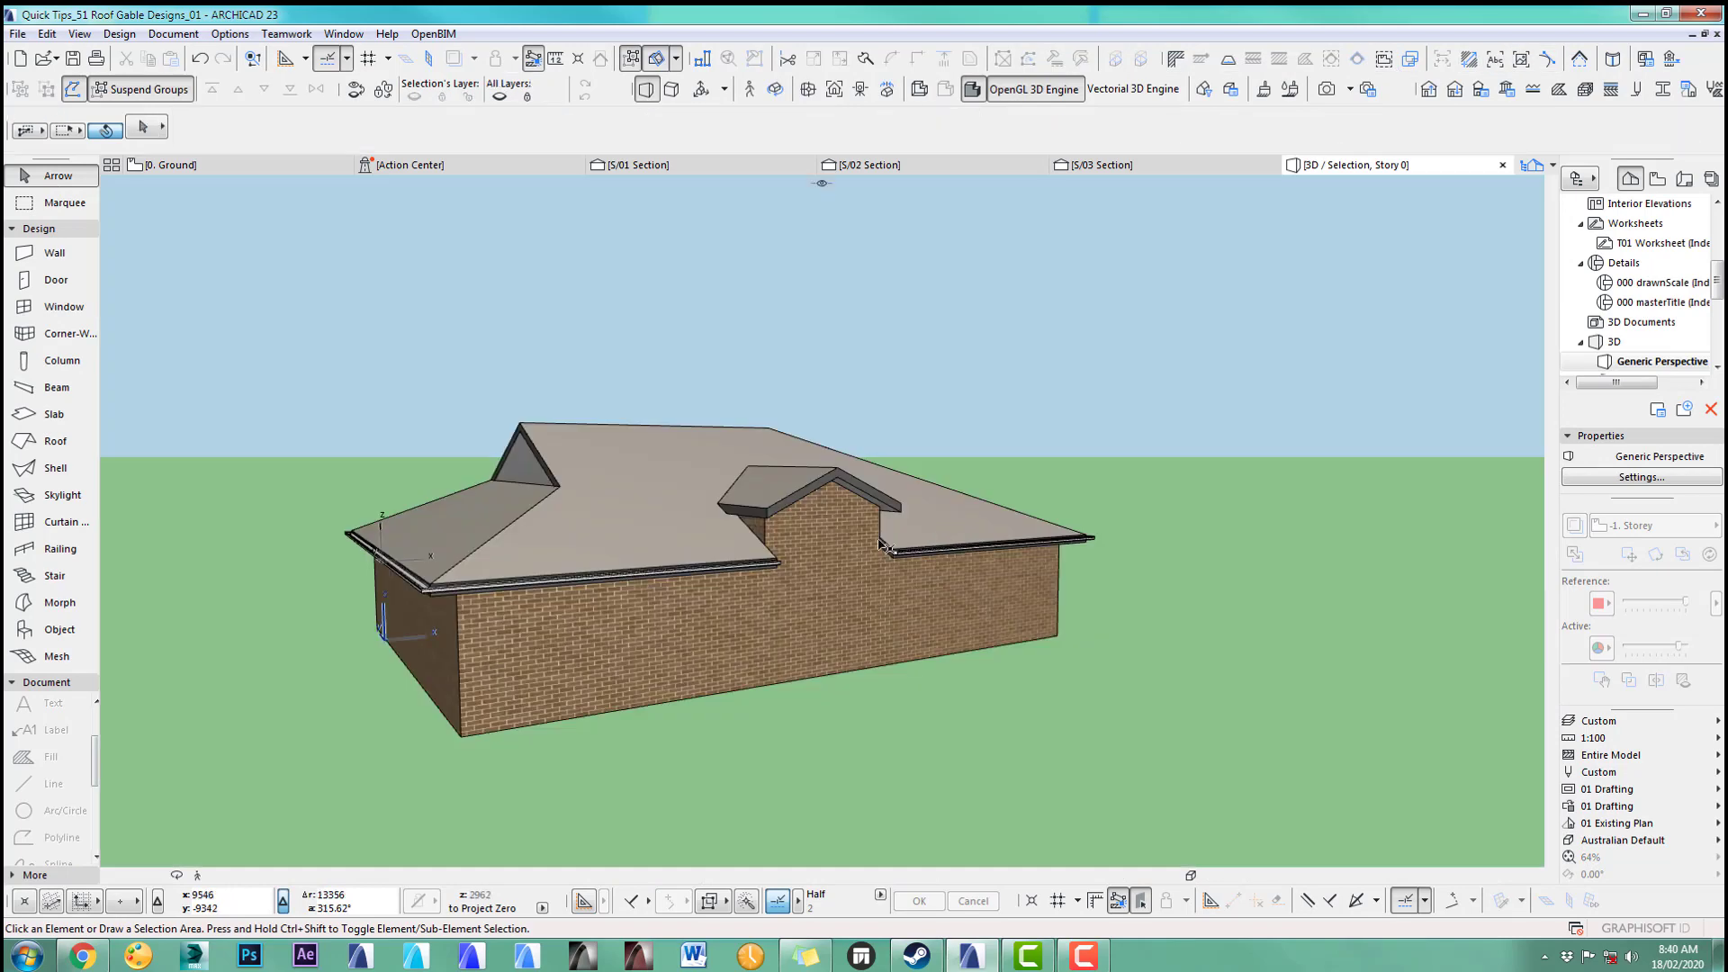
scroll(504, 439, "up", 2)
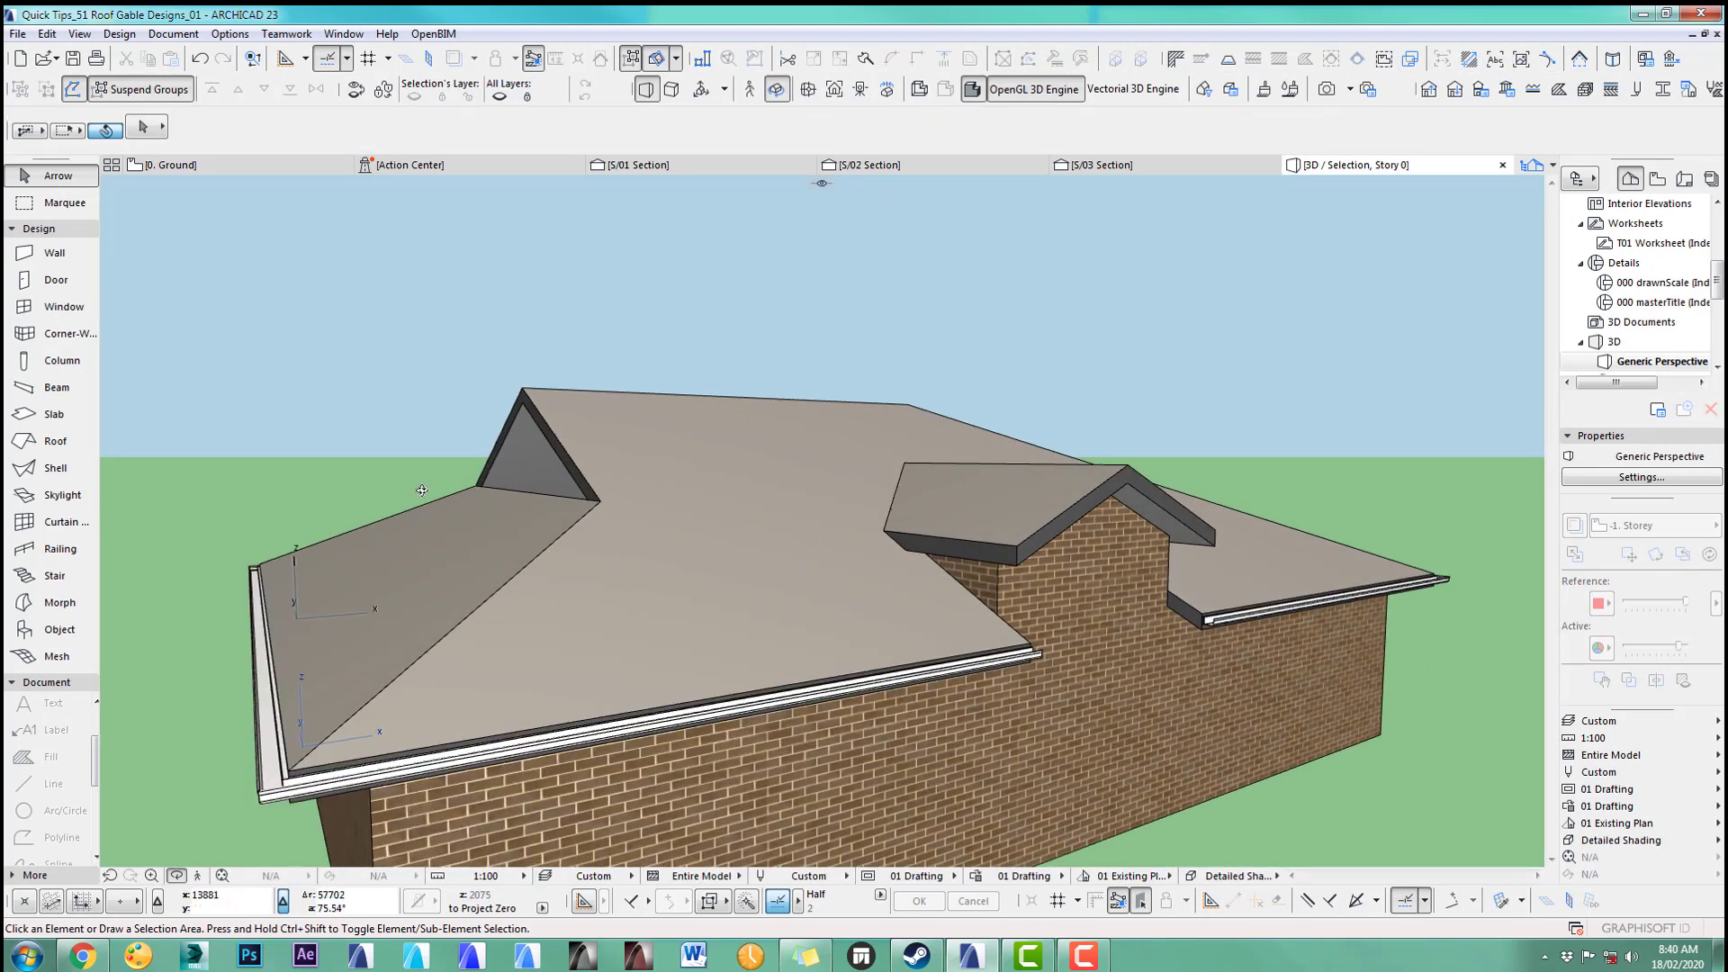
middle_click_drag(422, 491, 855, 540, "shift")
Step: On the ground floor plan, draw a wall with the dormer wall's 270 mm settings along the west roof plane's cut-back edge, from south to north
key("F2")
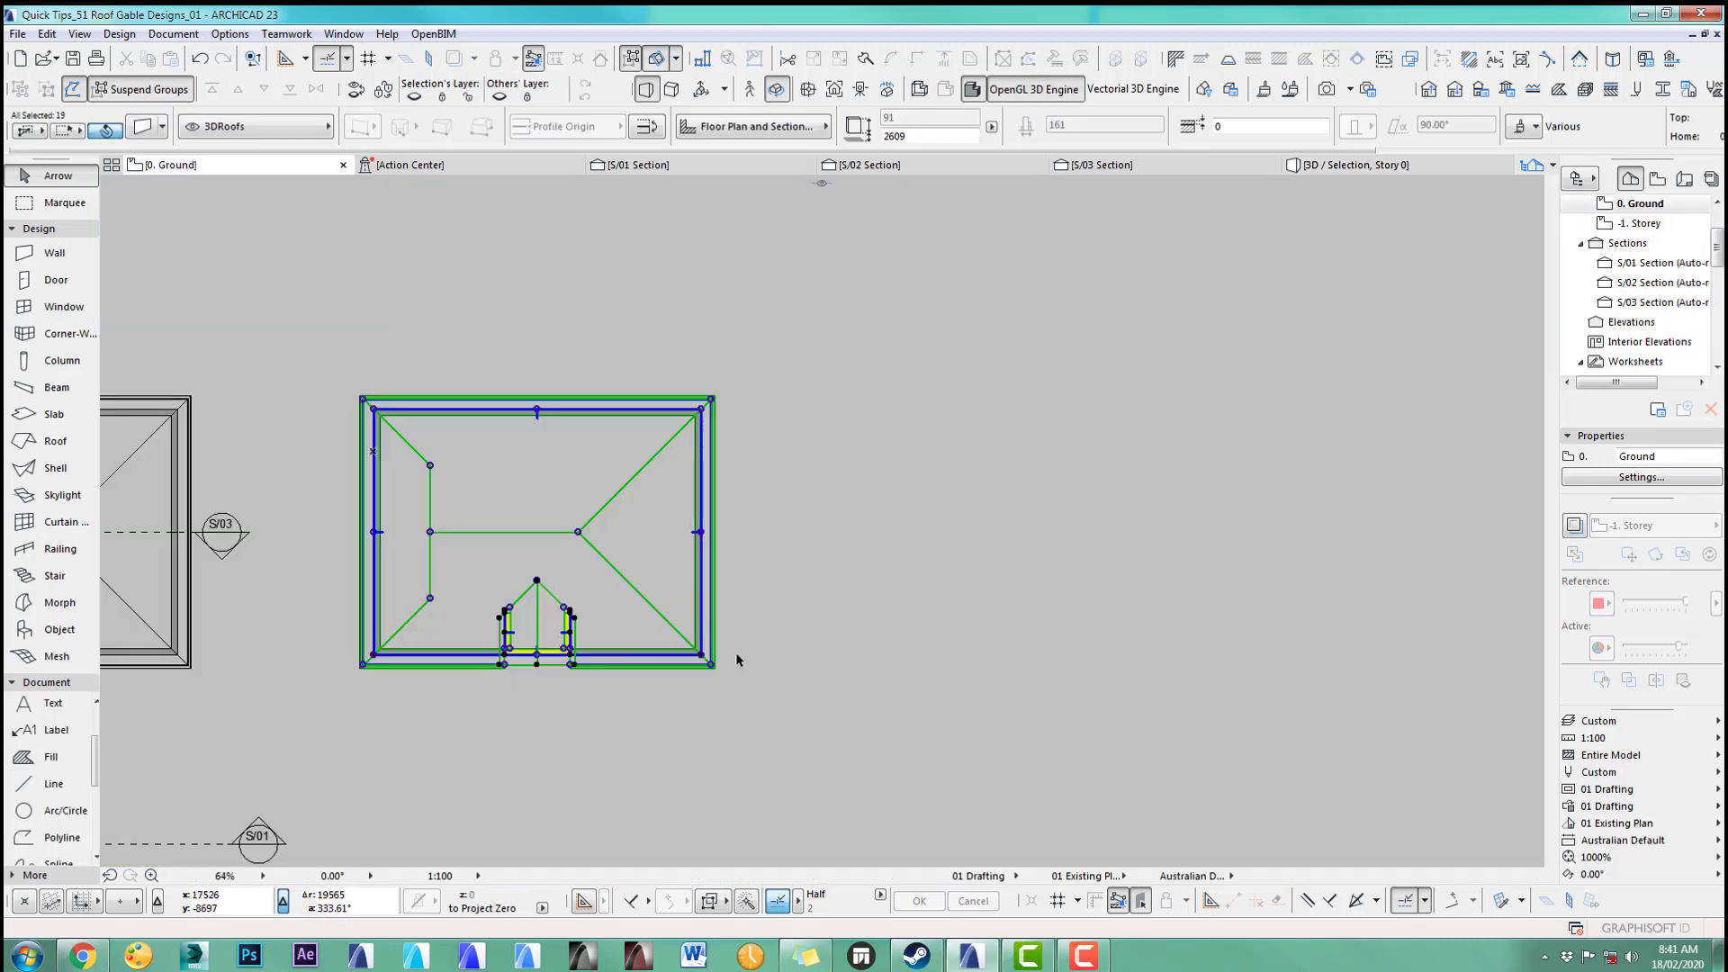
left_click(542, 695)
scroll(540, 693, "up", 6)
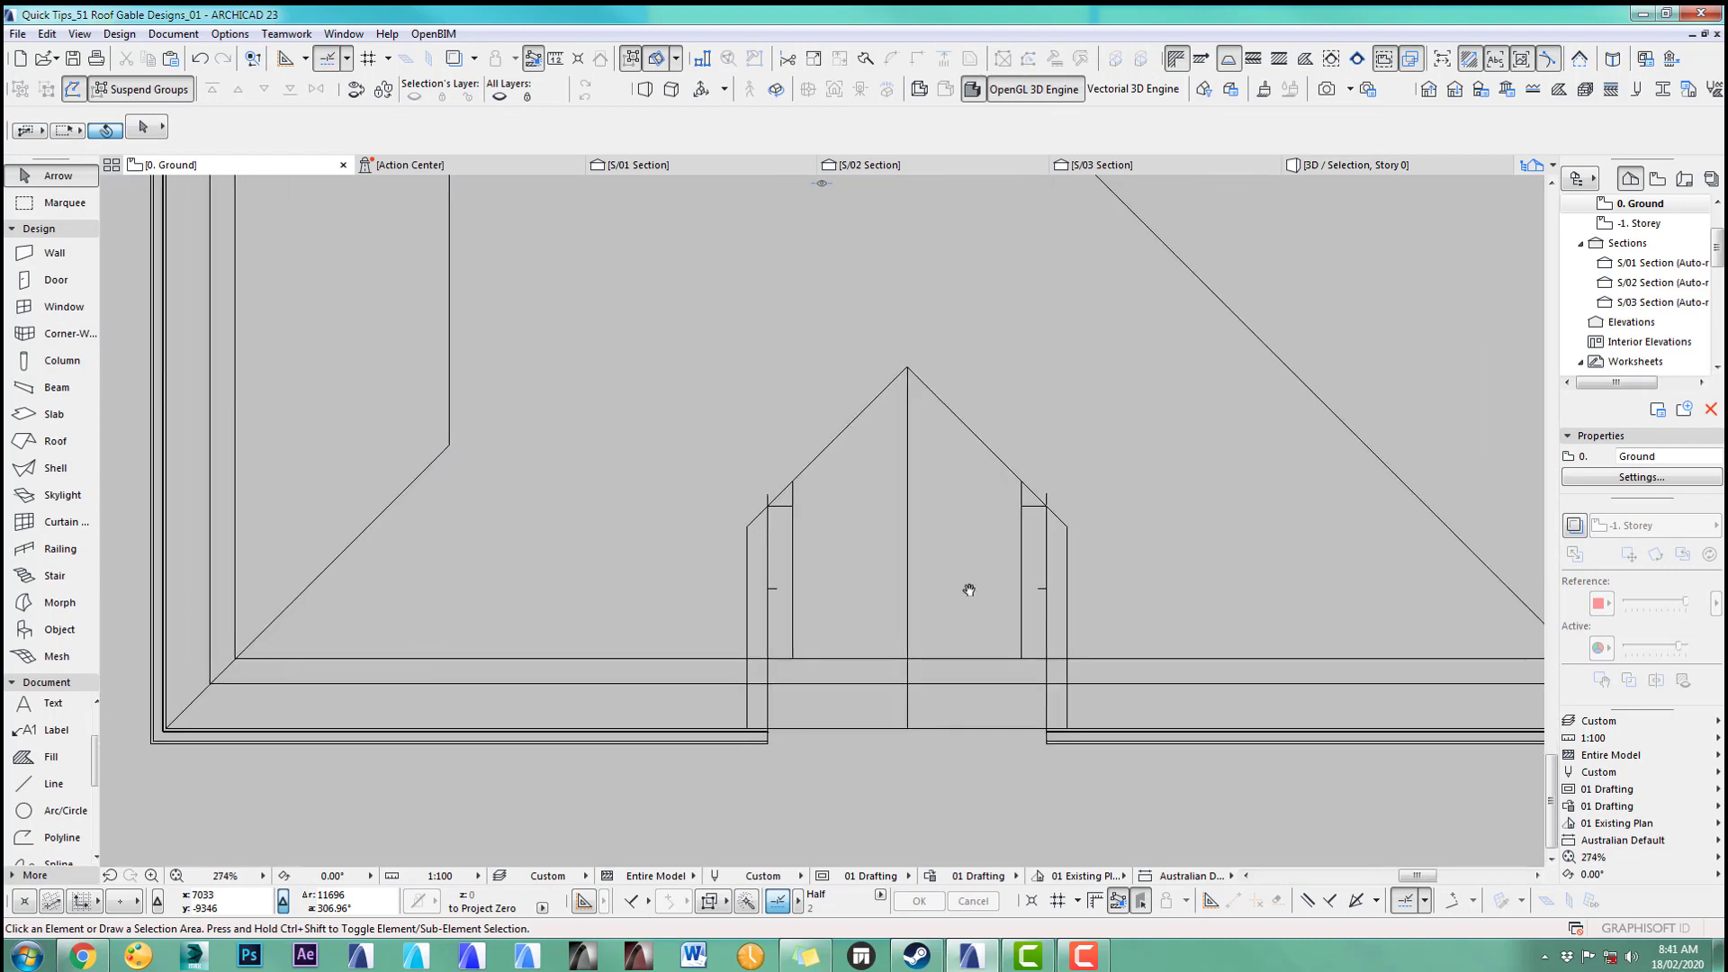
mouse_move(794, 545)
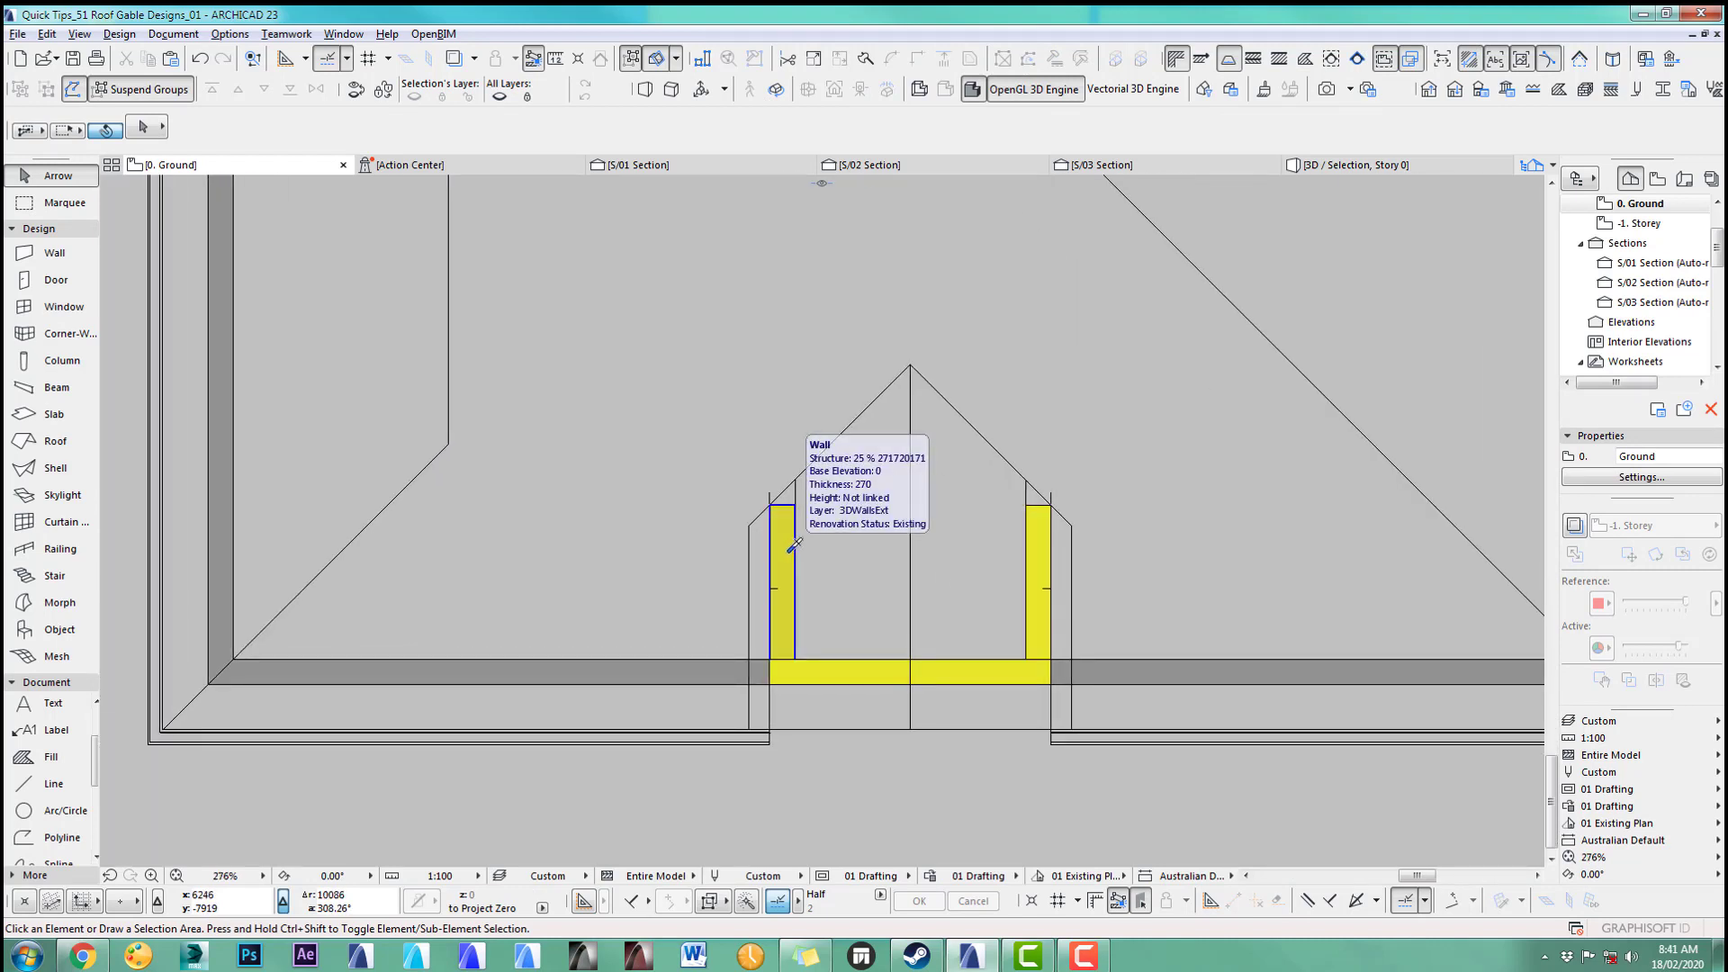
left_click(794, 545, "alt")
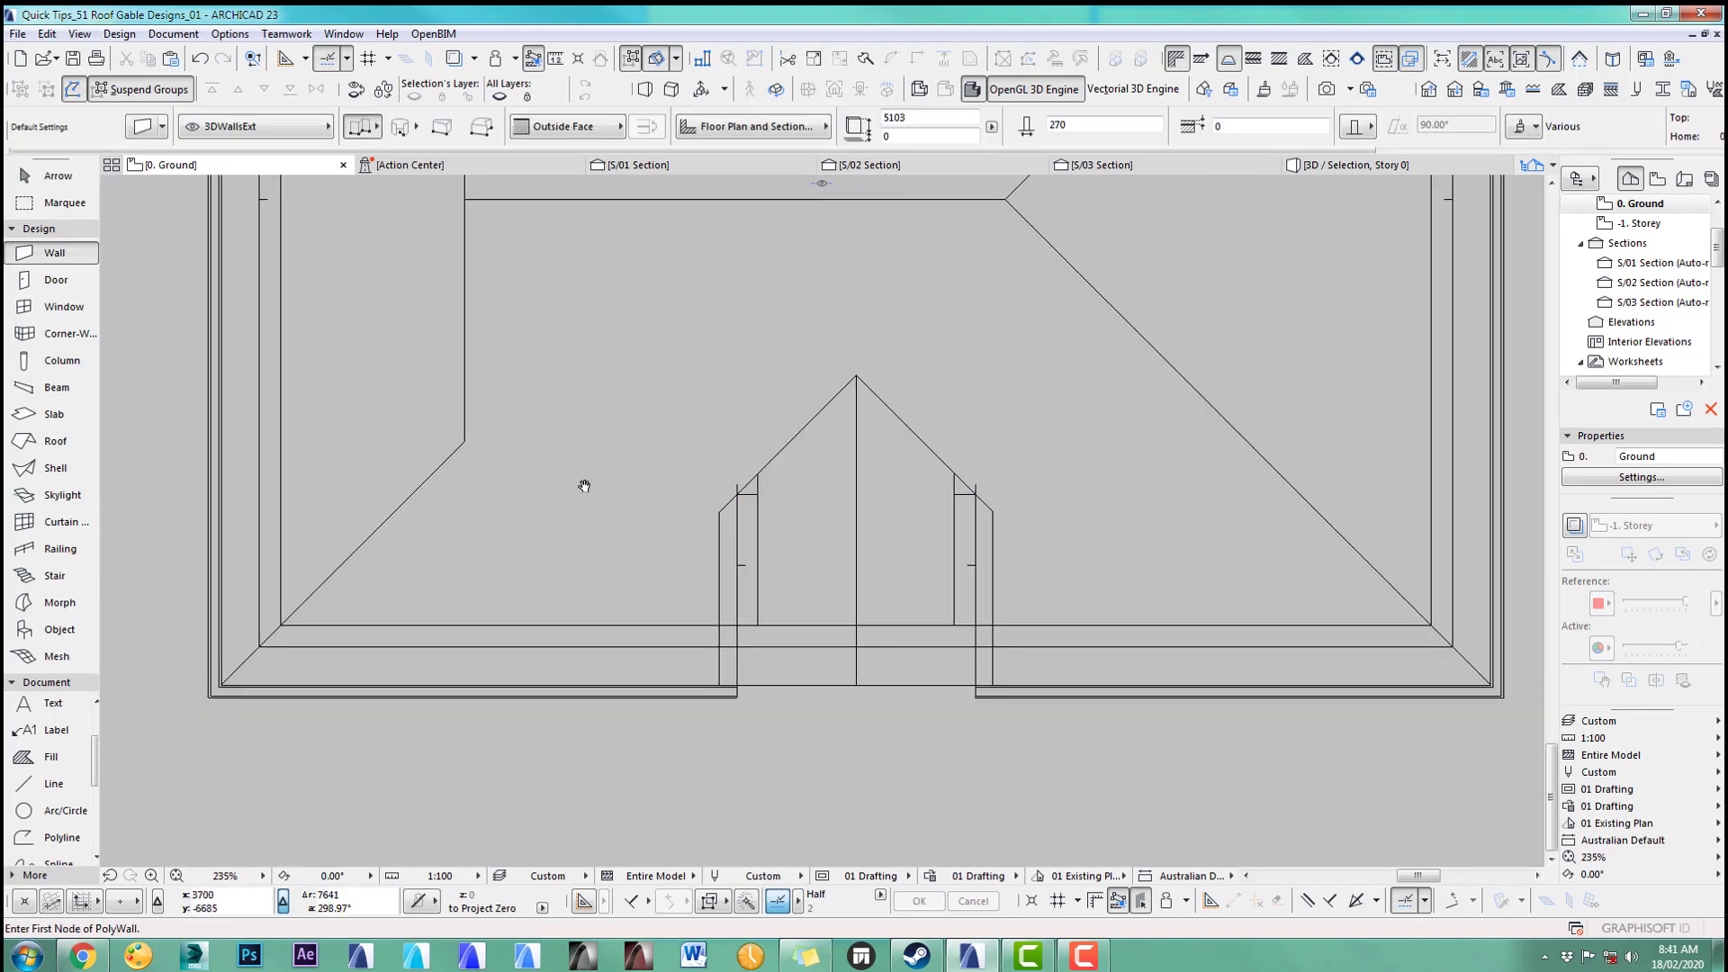
scroll(670, 592, "down", 1)
left_click(609, 645)
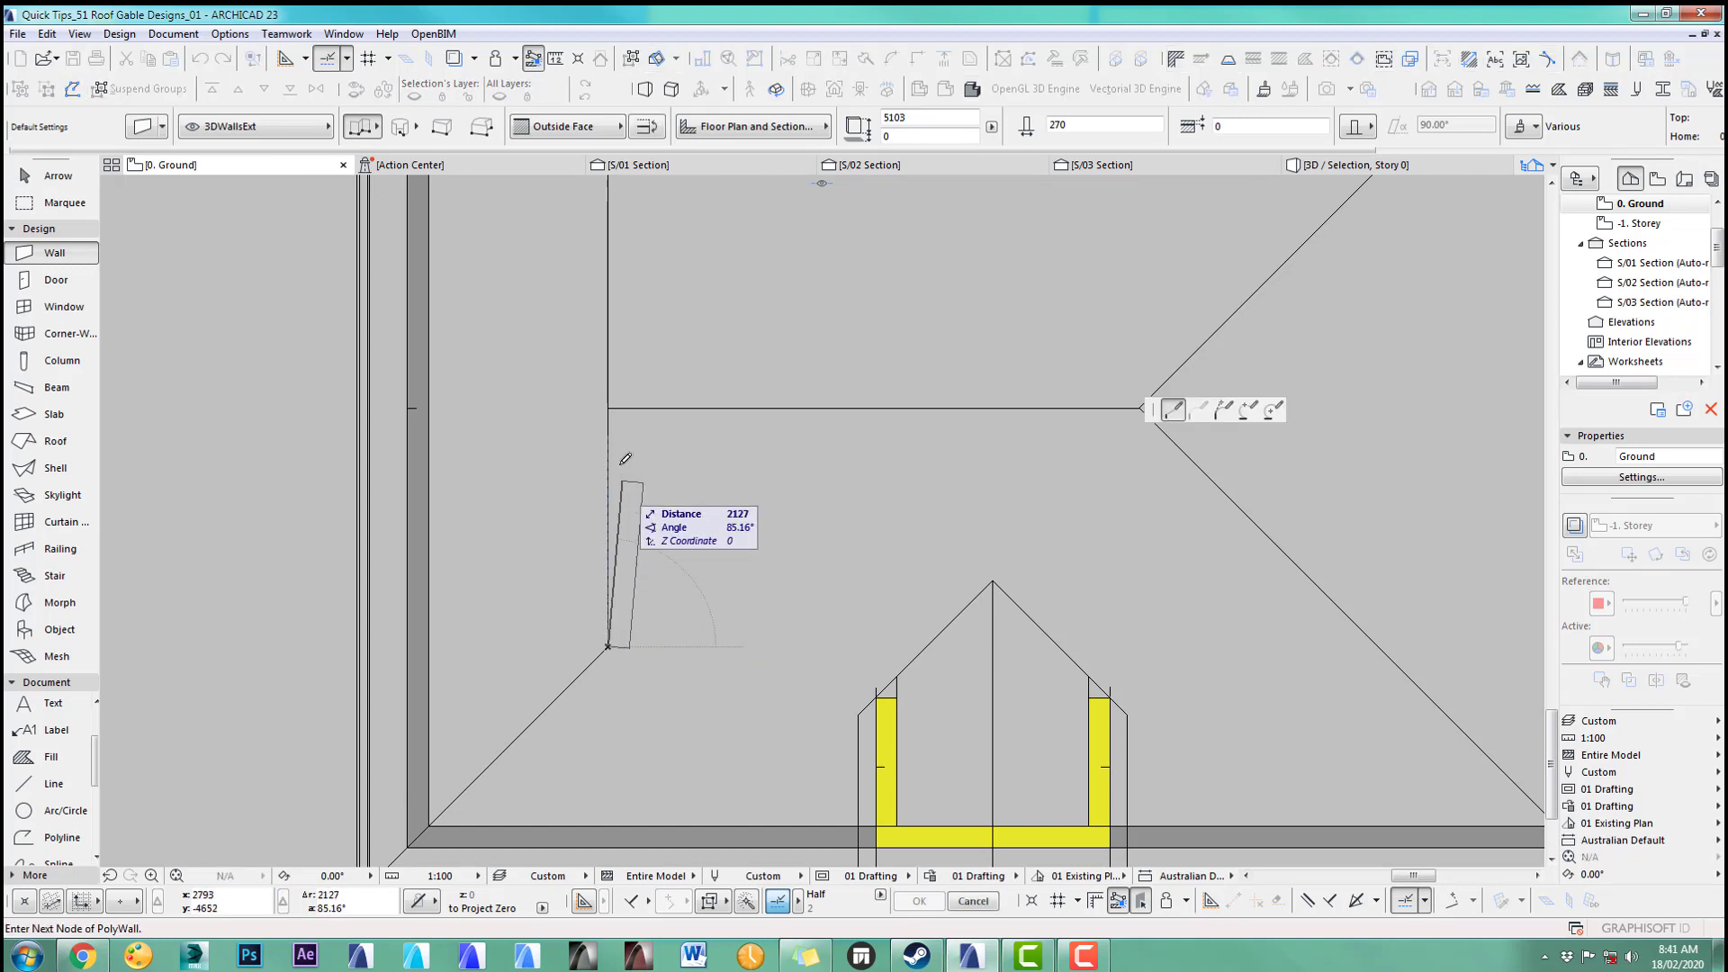
middle_click_drag(621, 464, 682, 746)
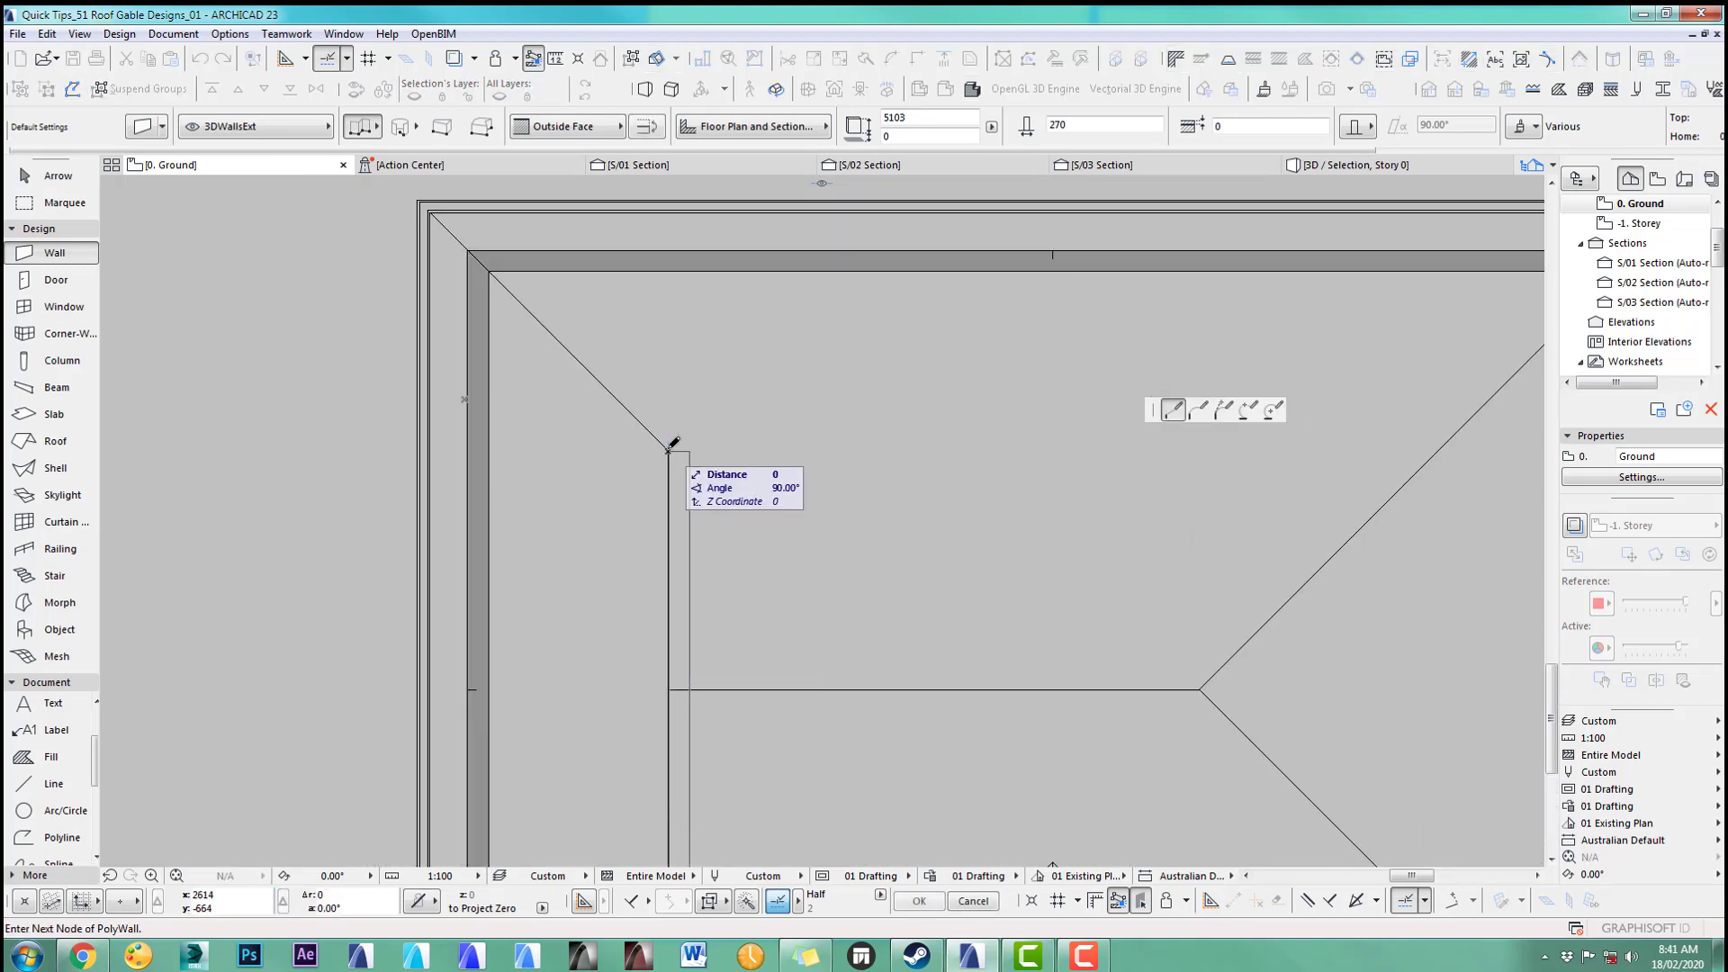
left_click(669, 448)
scroll(780, 471, "down", 3)
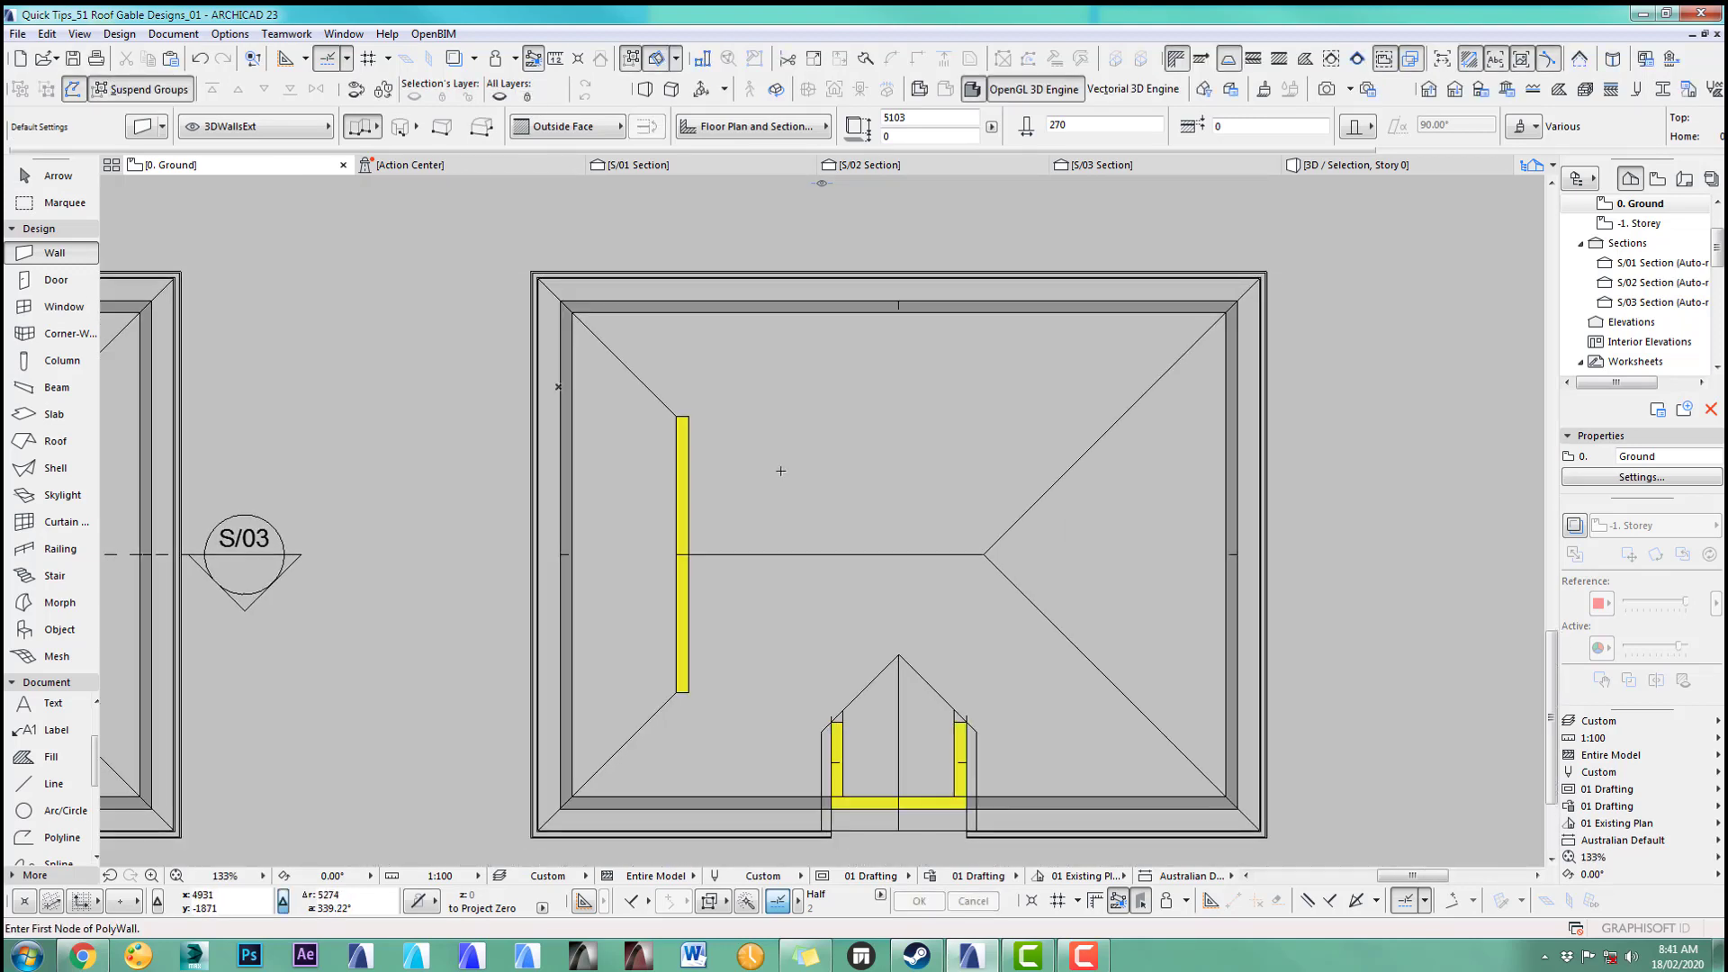
Step: In 3D, raise the new west gable wall's top to the underside of the ridge, giving a height of 5384
key("F5")
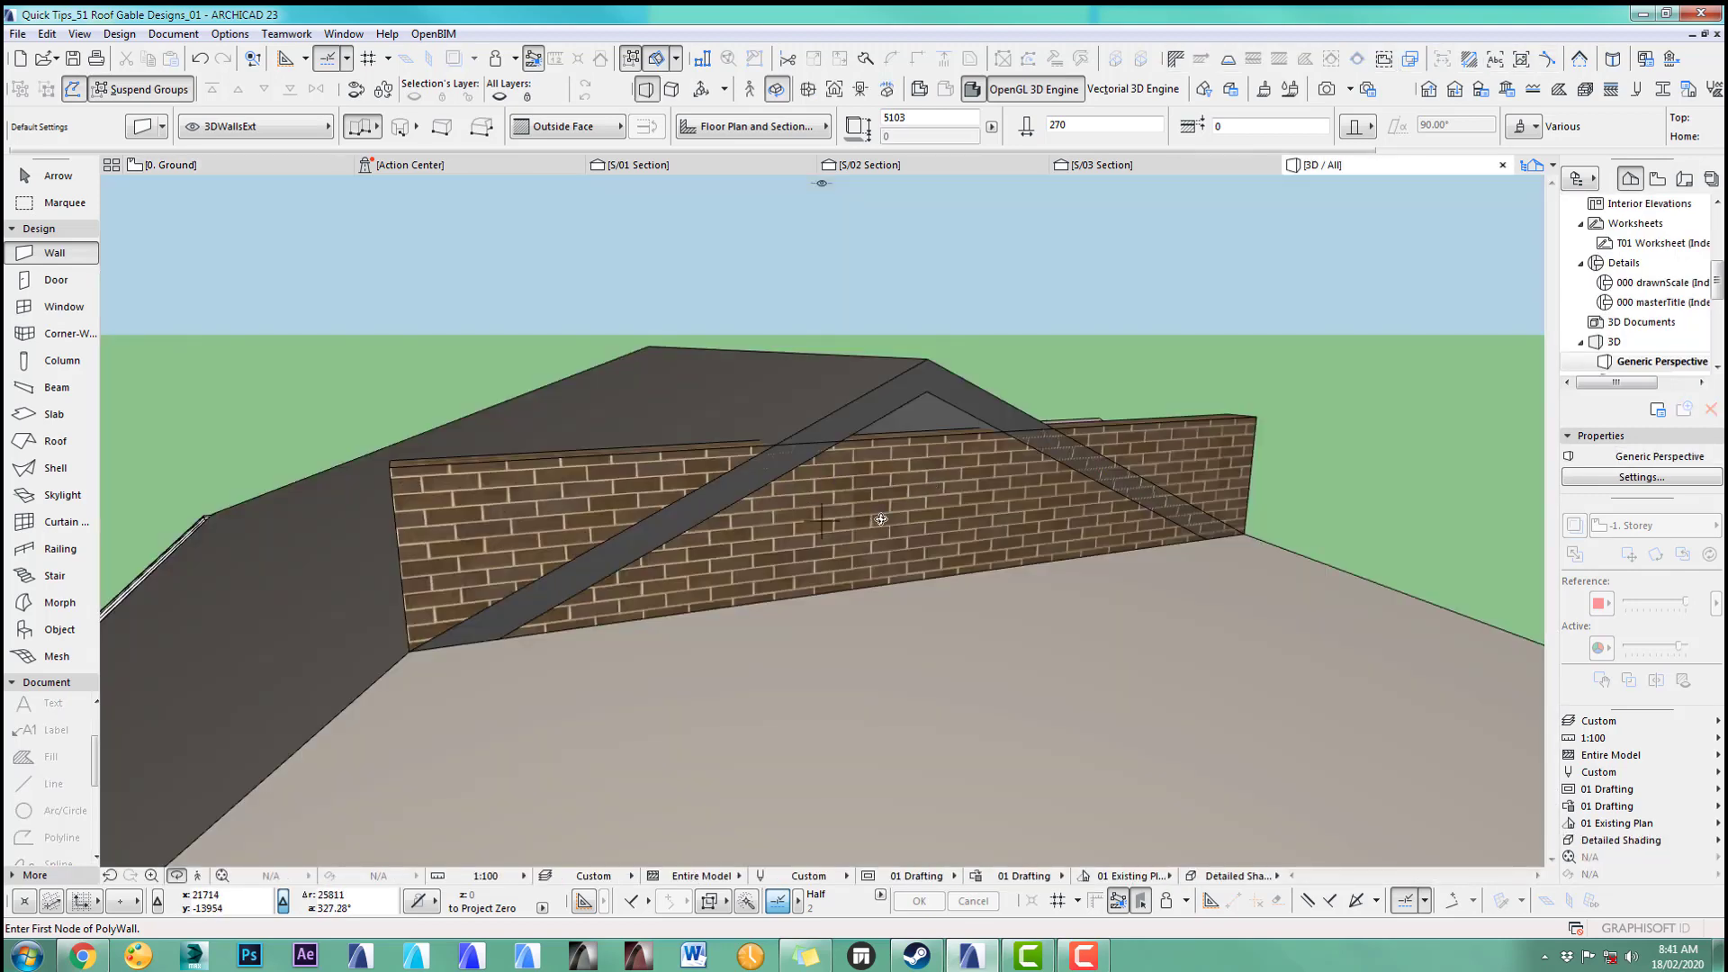
left_click(51, 183)
left_click(1138, 444)
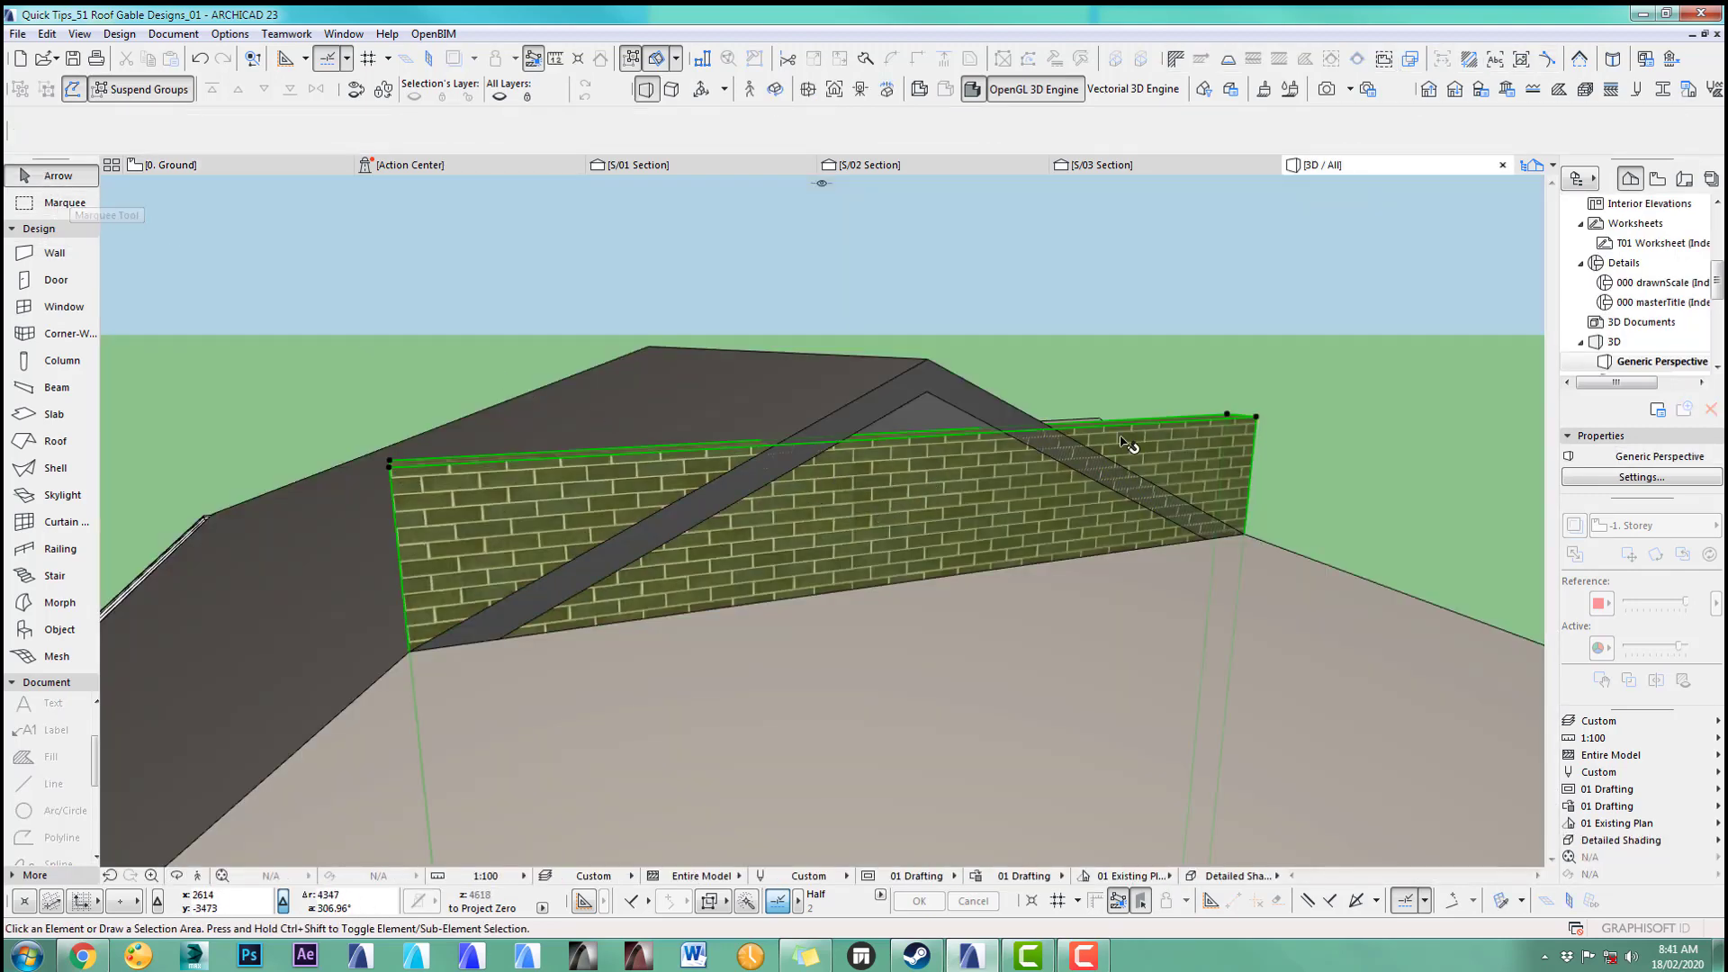
left_click(1257, 419)
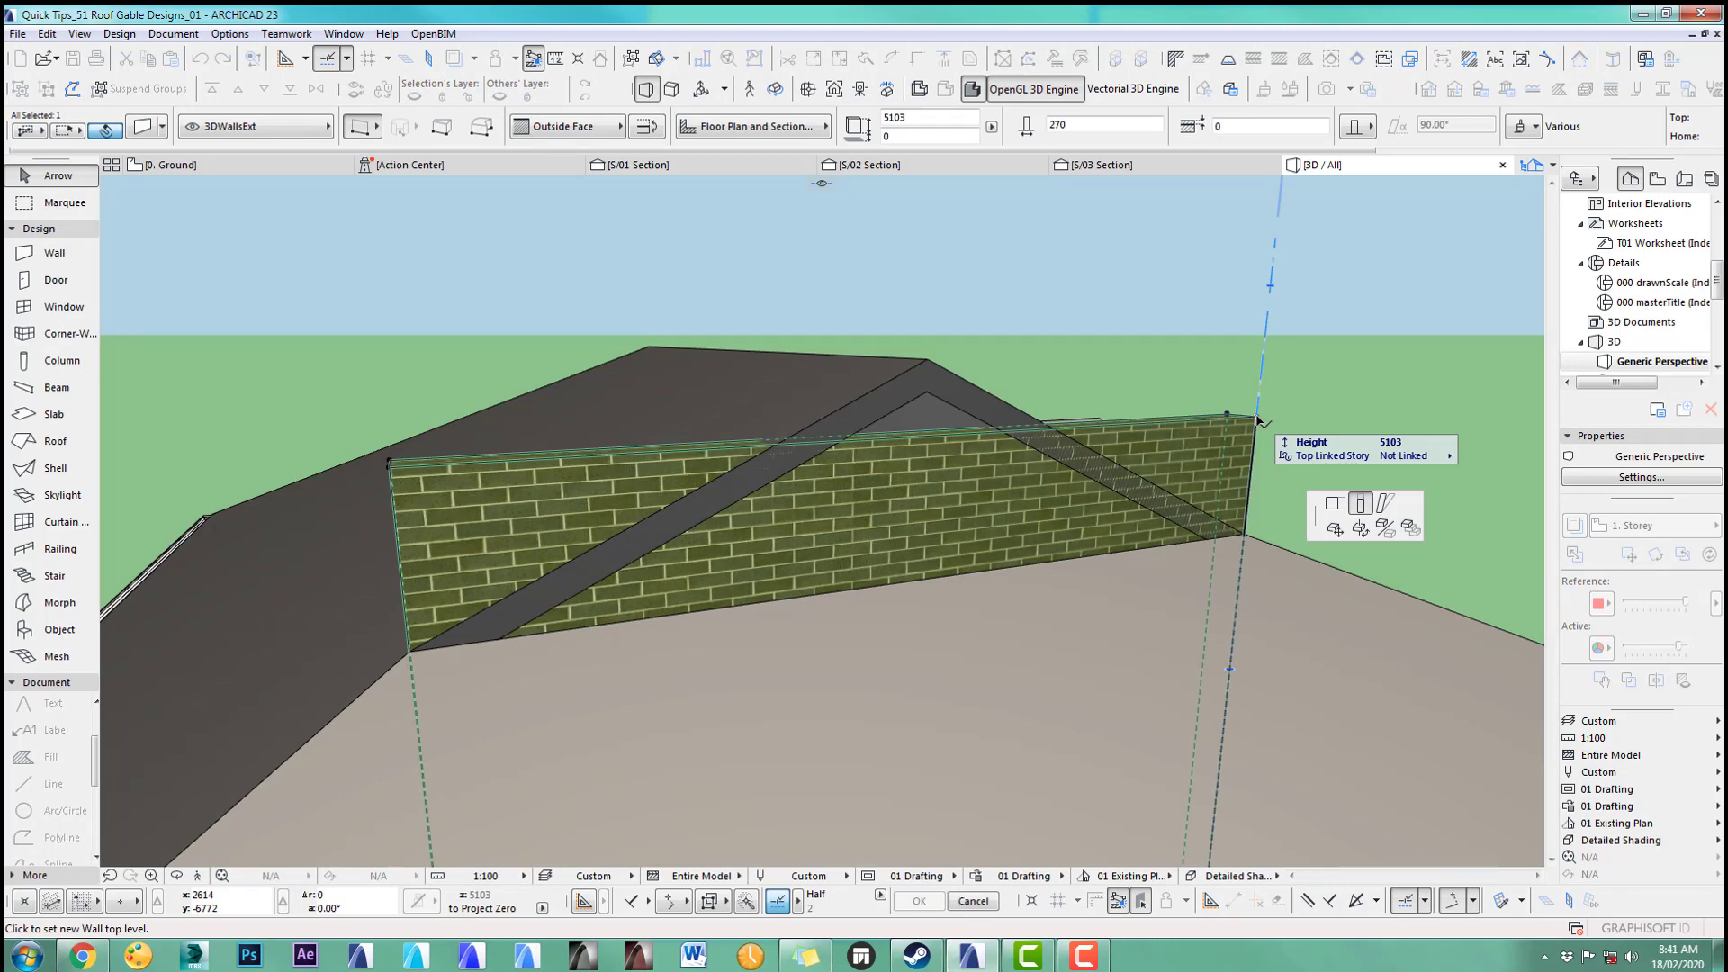
left_click(927, 392)
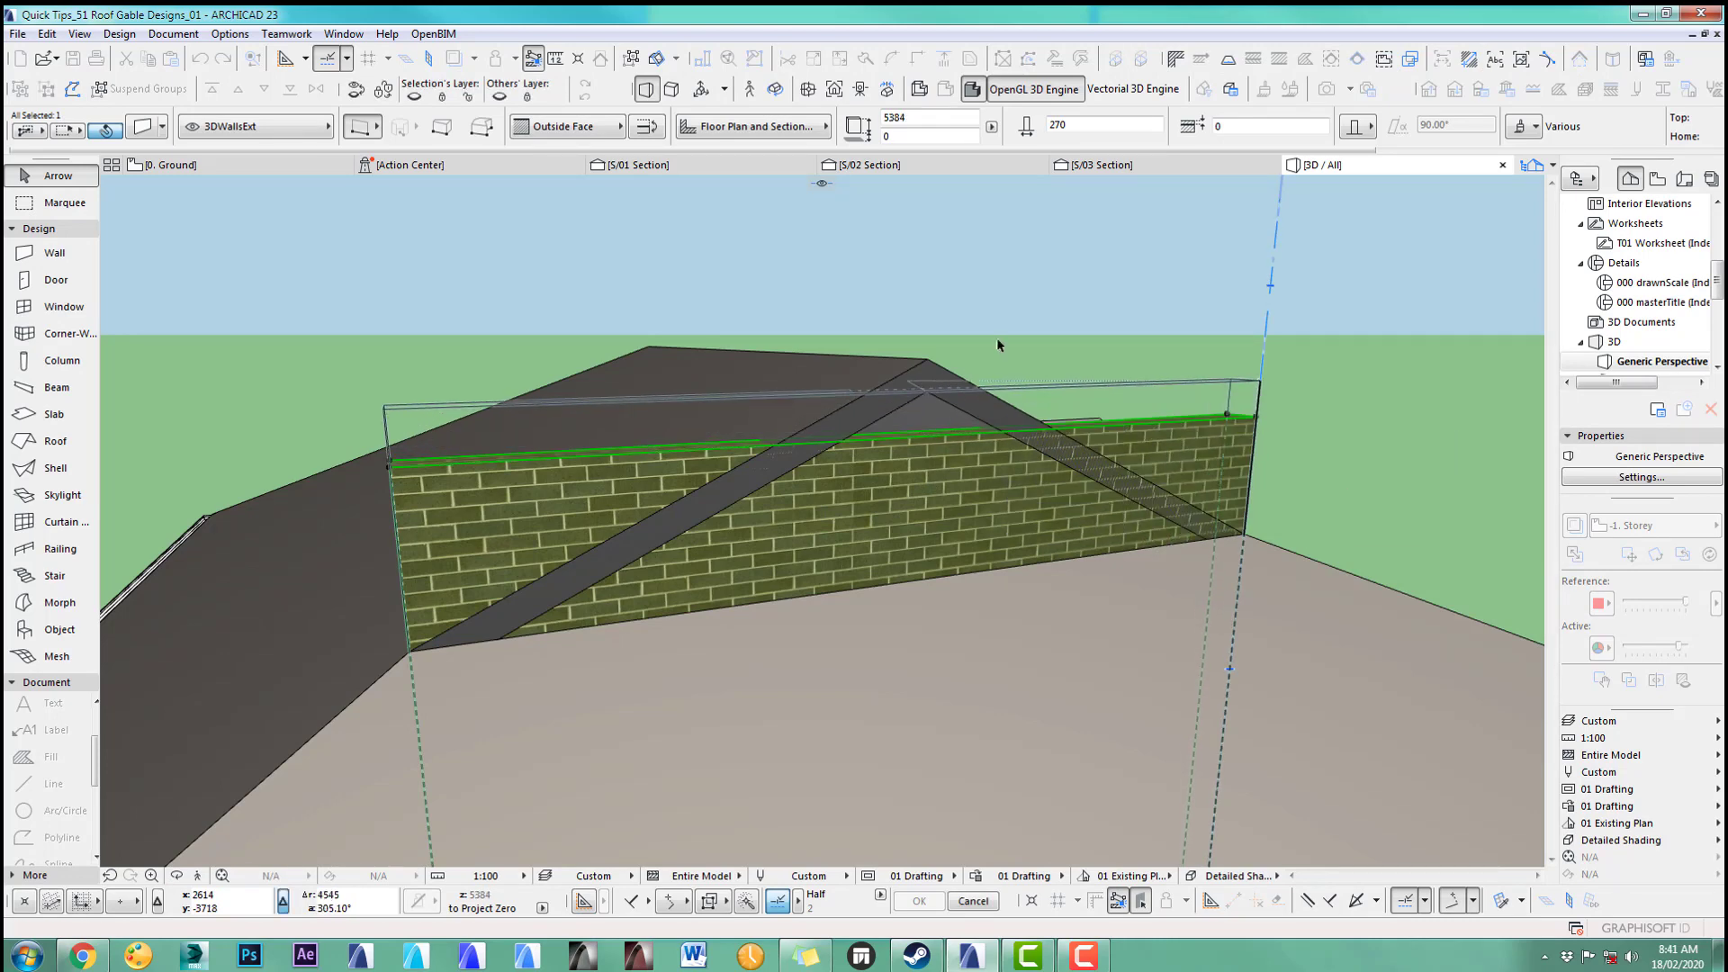
Step: On the ground floor plan, move the west gable wall 270 mm east so it sits behind the roof's cut-back edge
left_click(1023, 301)
middle_click_drag(1032, 310, 902, 291, "shift")
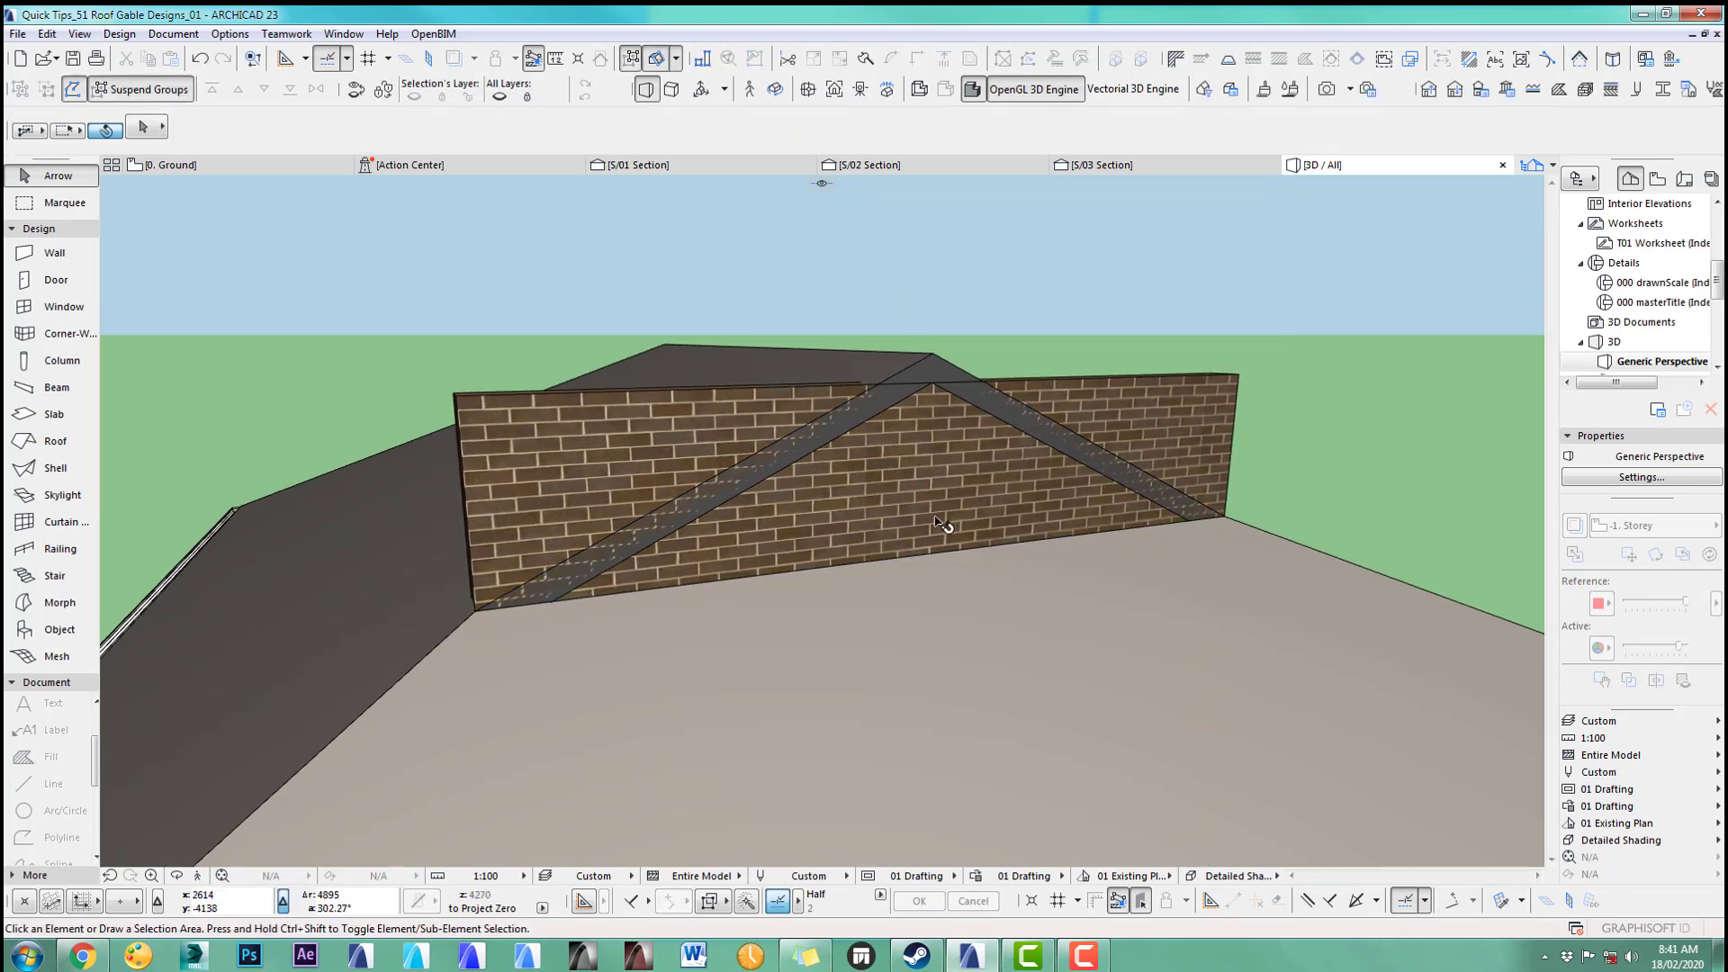
middle_click_drag(934, 516, 924, 510, "shift")
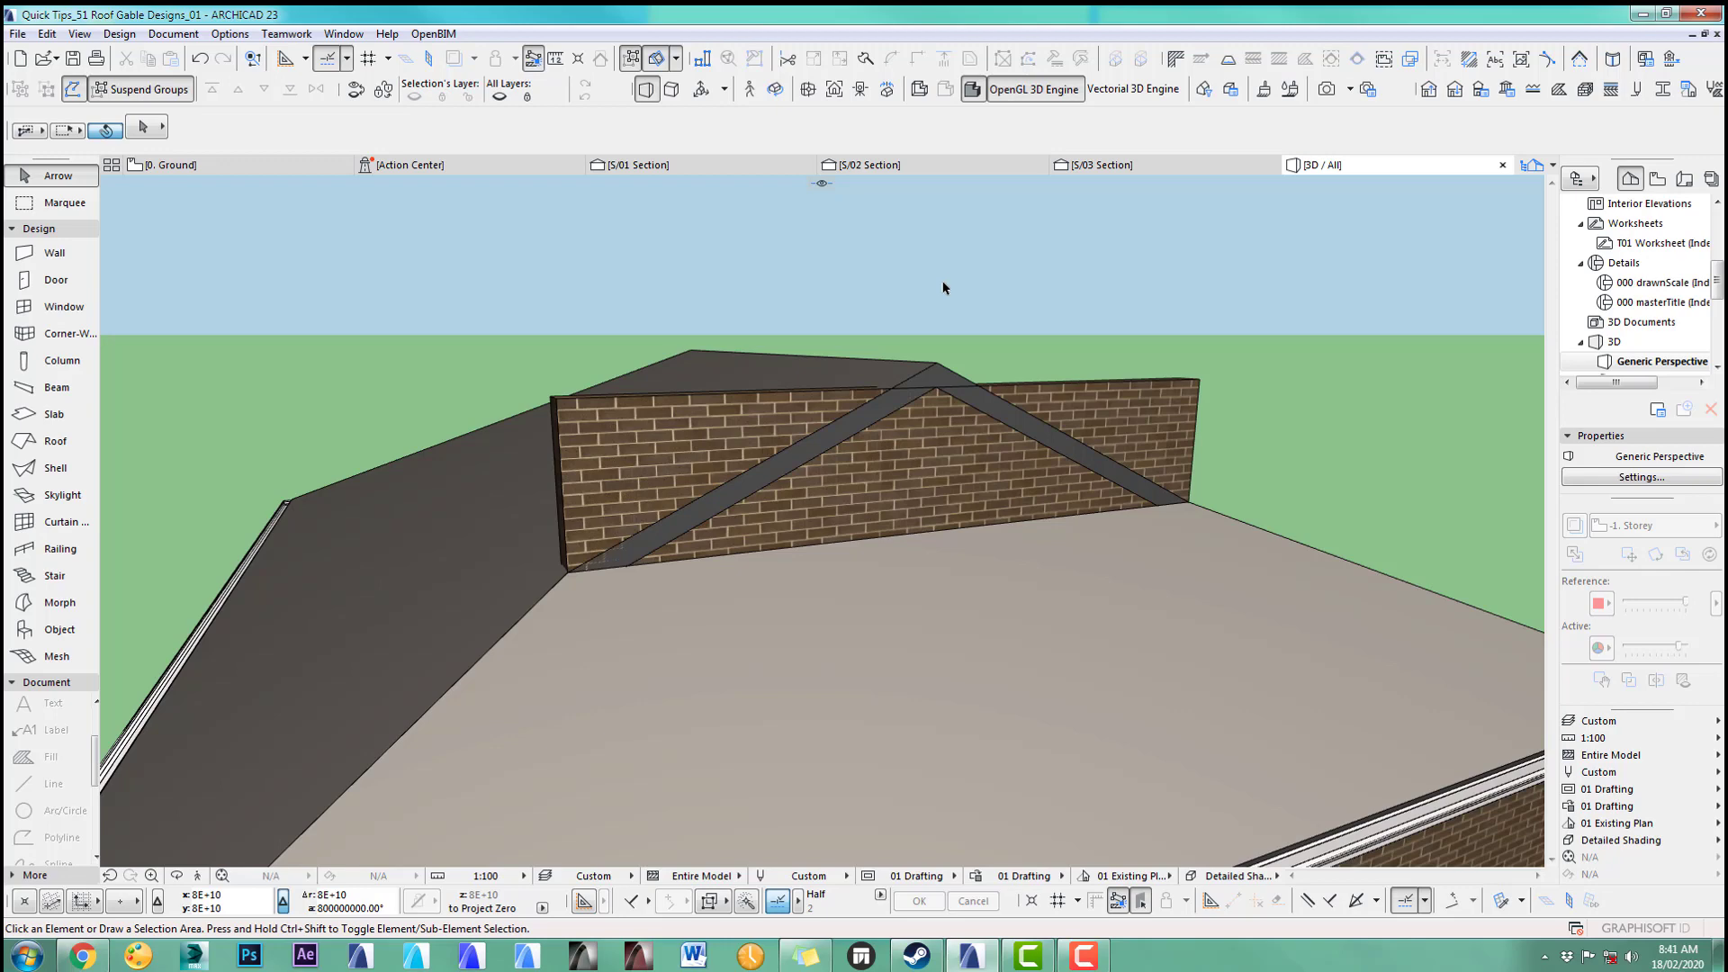
key("F2")
scroll(674, 365, "up", 5)
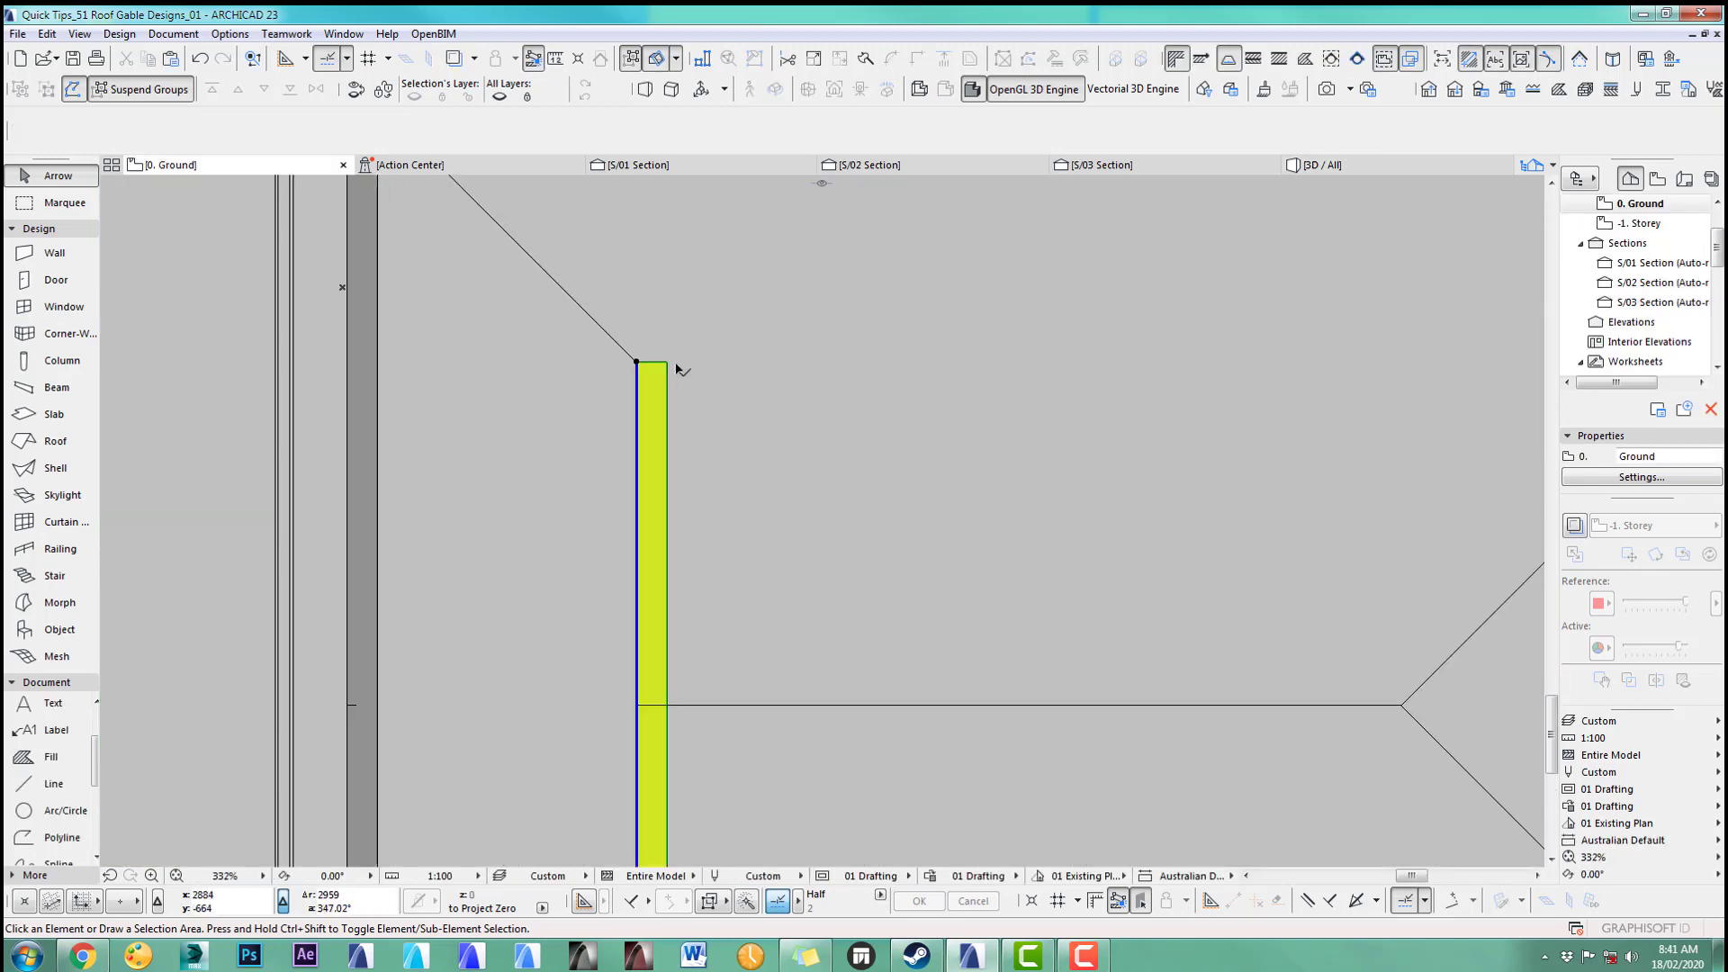
left_click(675, 367)
key("ctrl+alt+d")
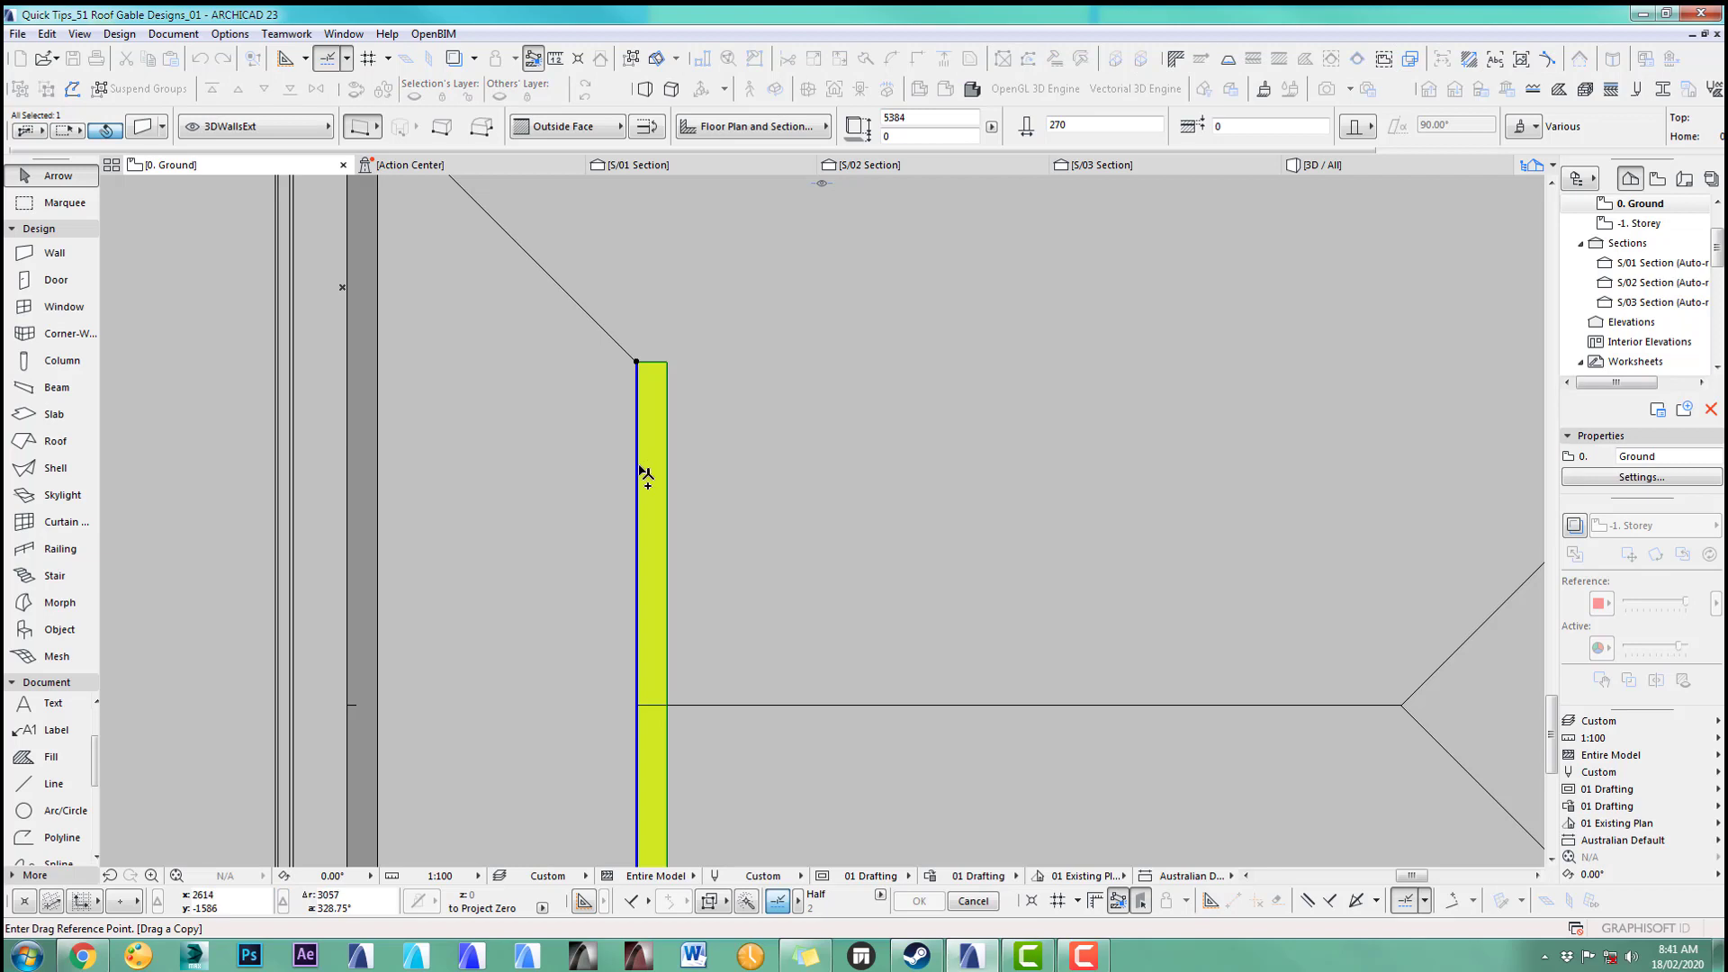
key("Escape")
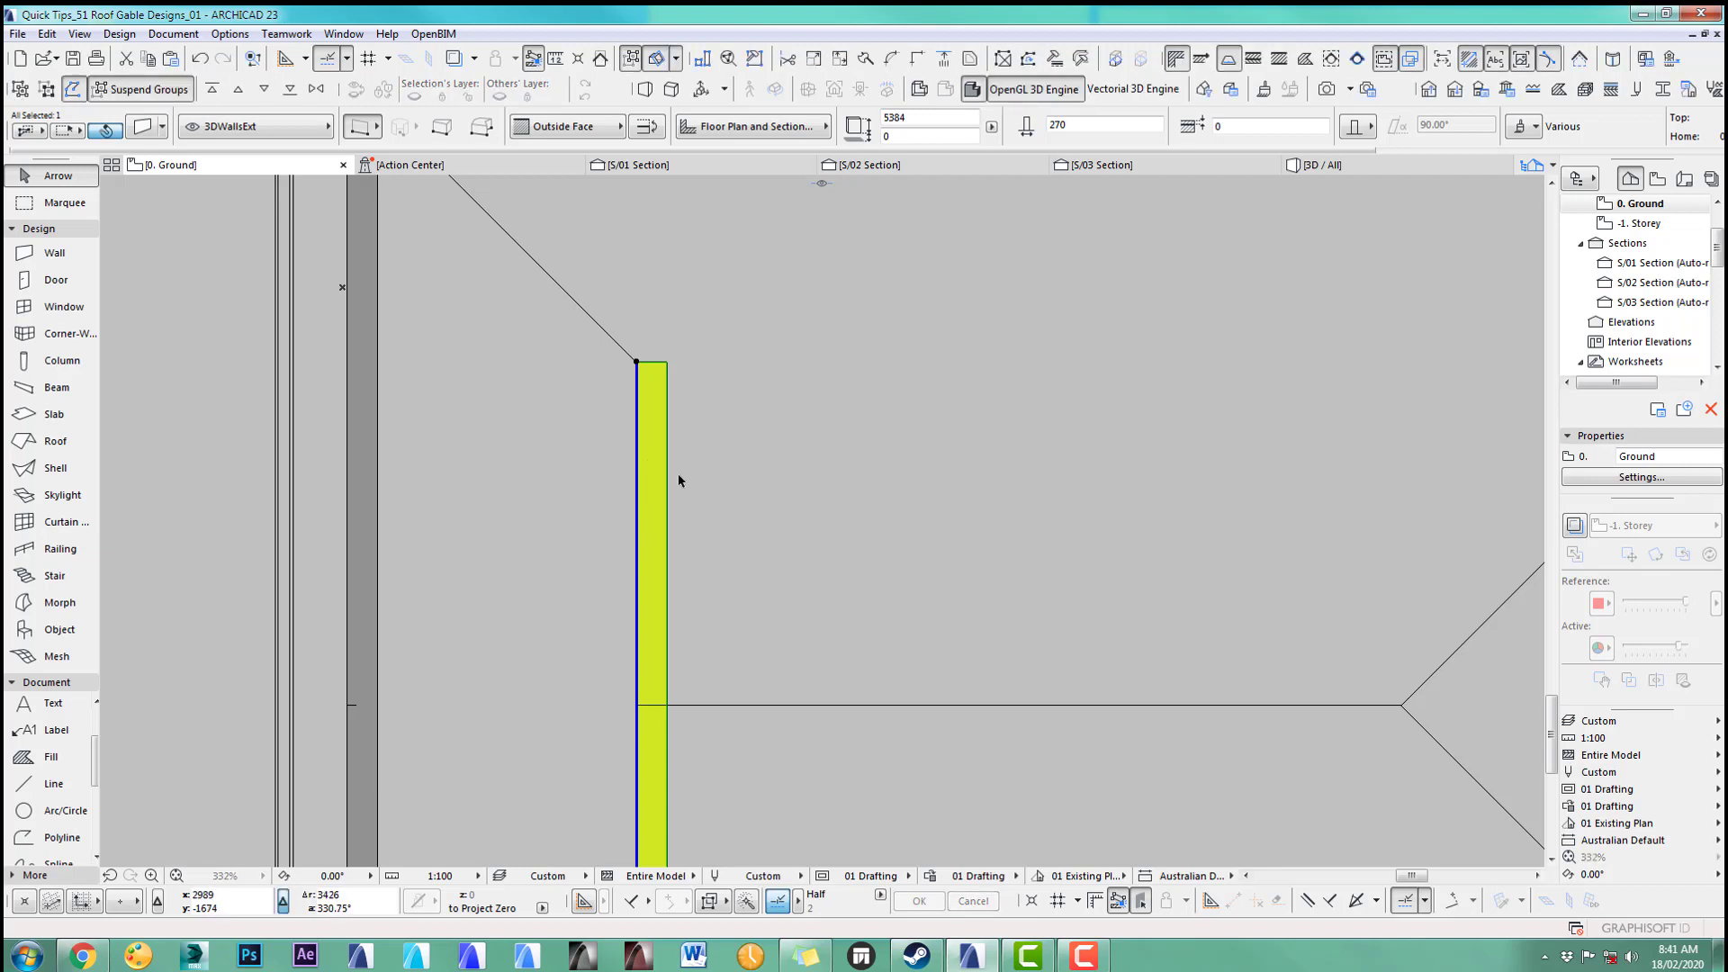
key("ctrl+d")
left_click(637, 491)
left_click(667, 497)
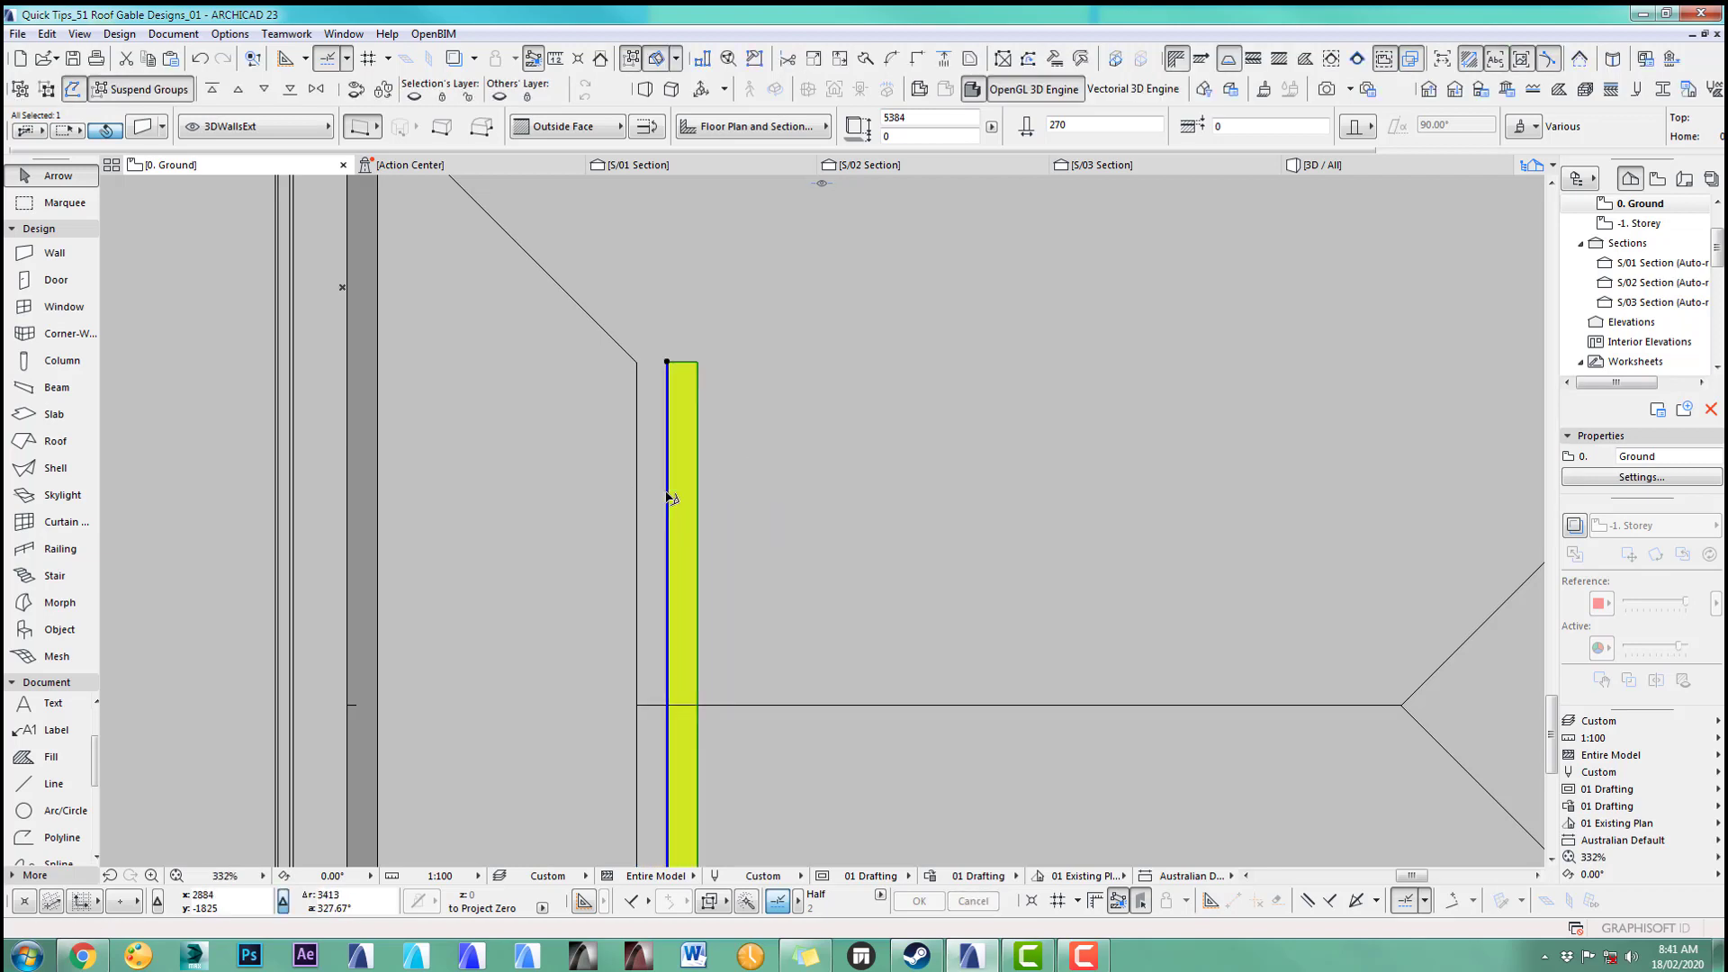
scroll(690, 392, "up", 2)
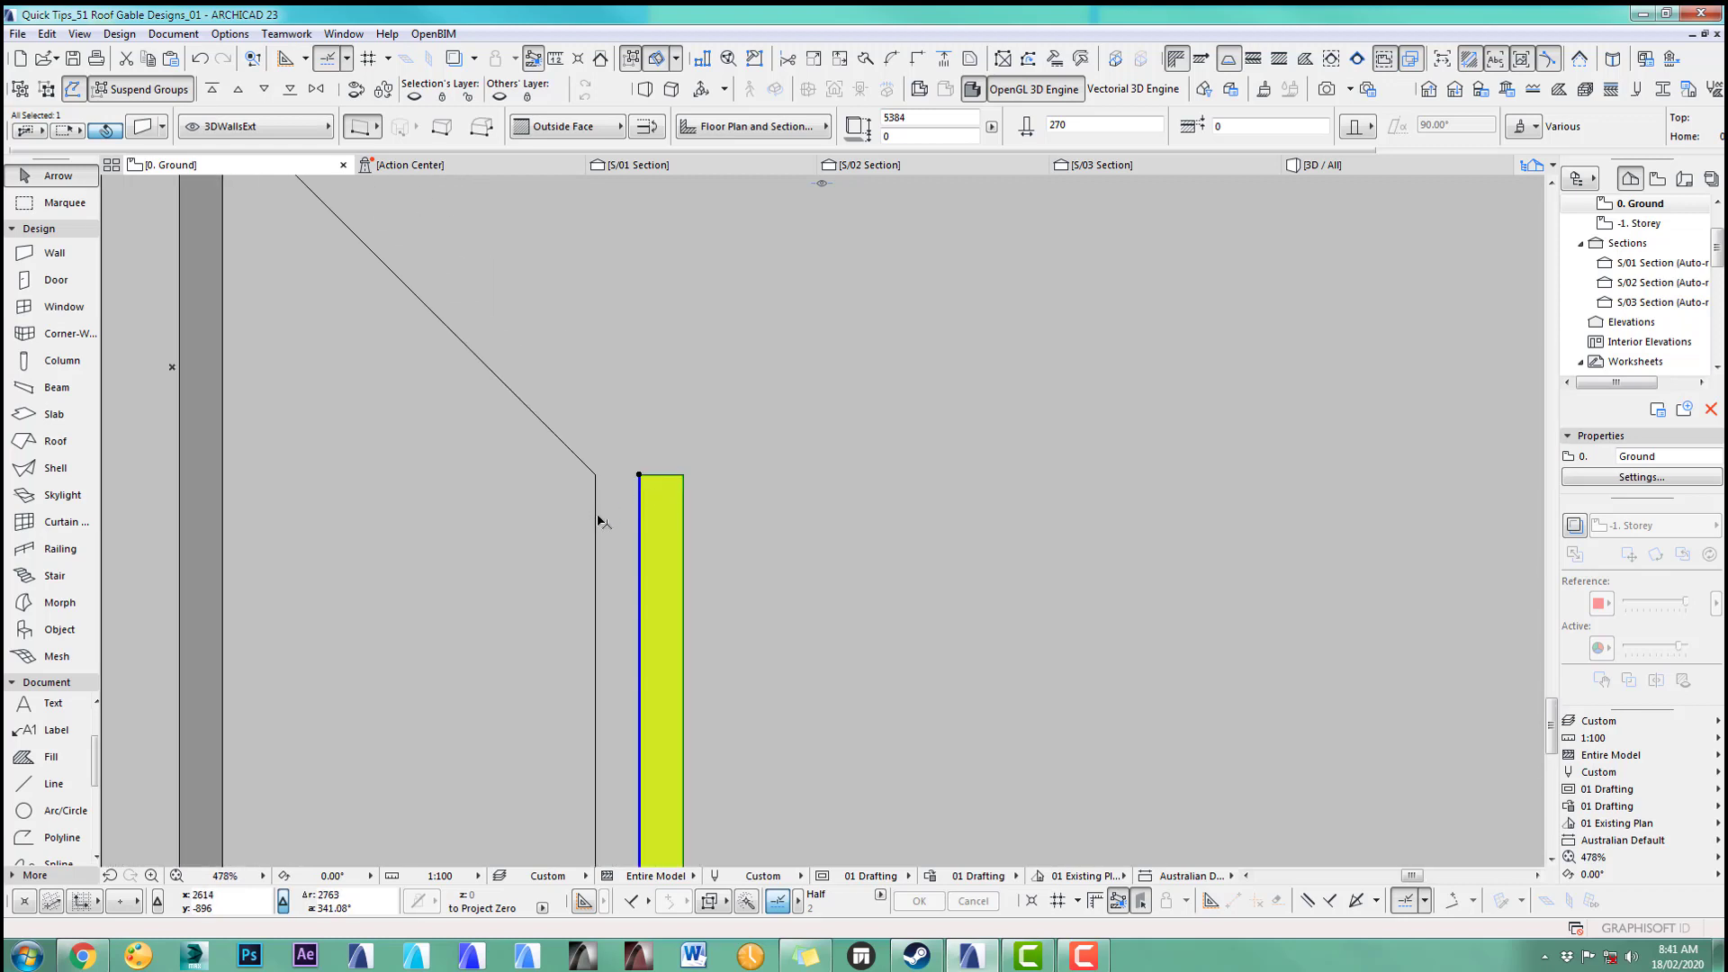
scroll(462, 477, "down", 4)
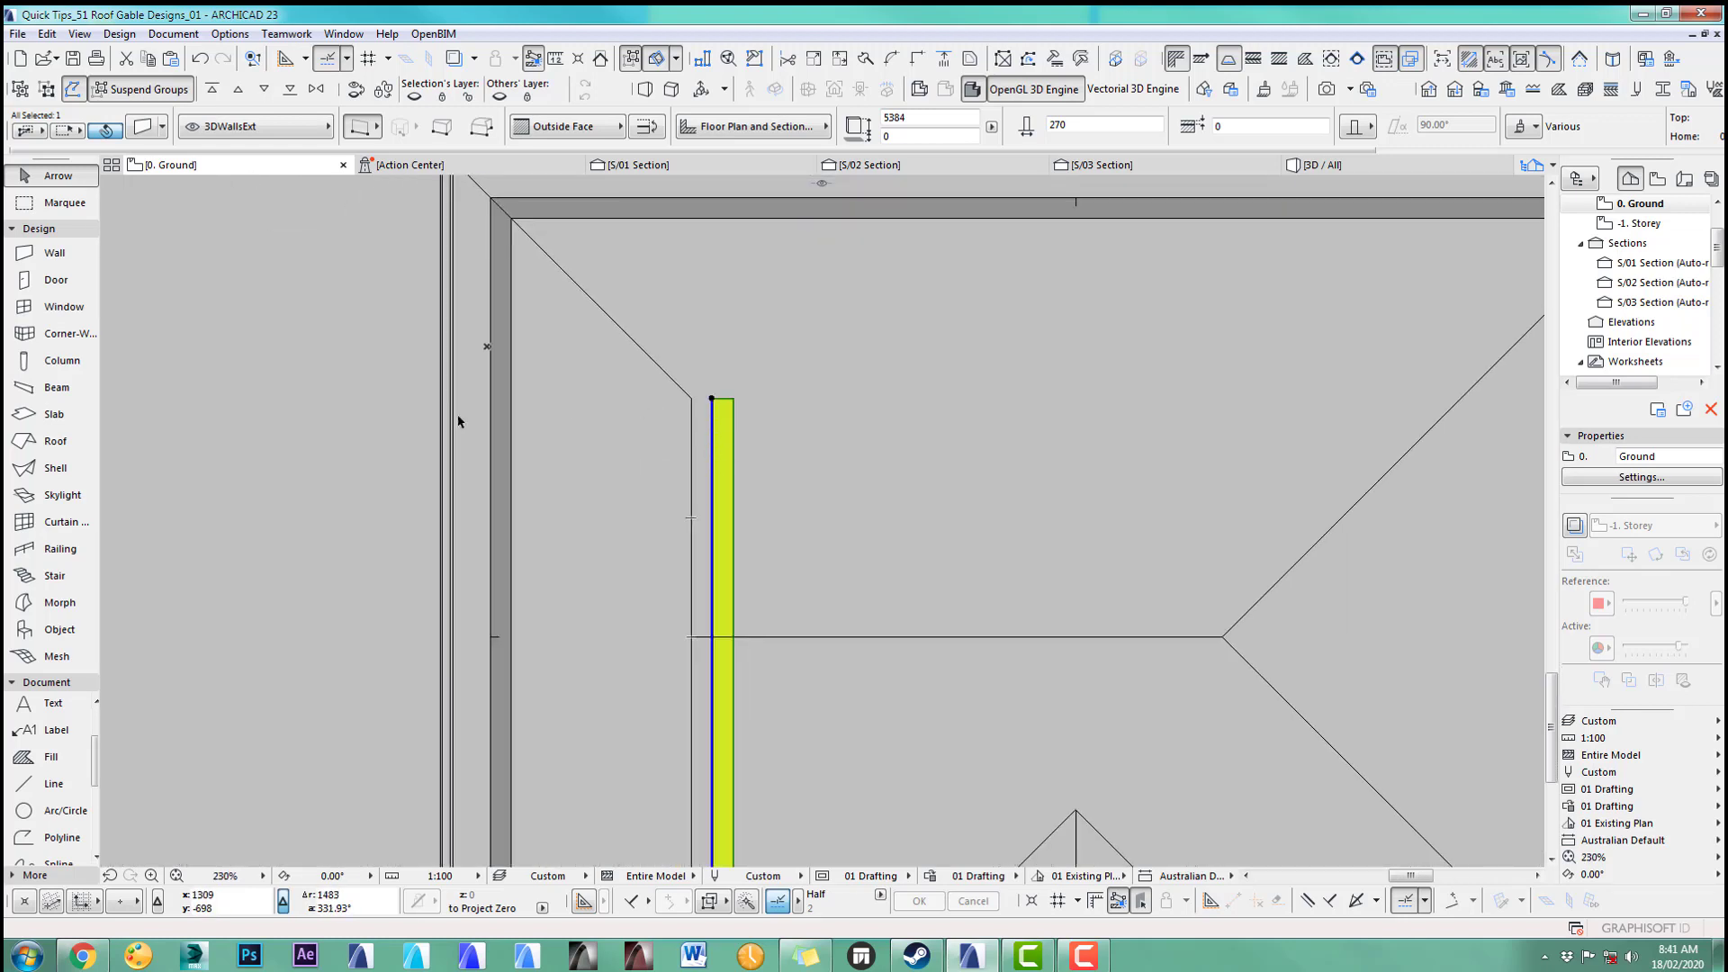
Step: In 3D, insert a node on the west roof plane's cut-back edge where the south roof plane's underside meets it
key("F3")
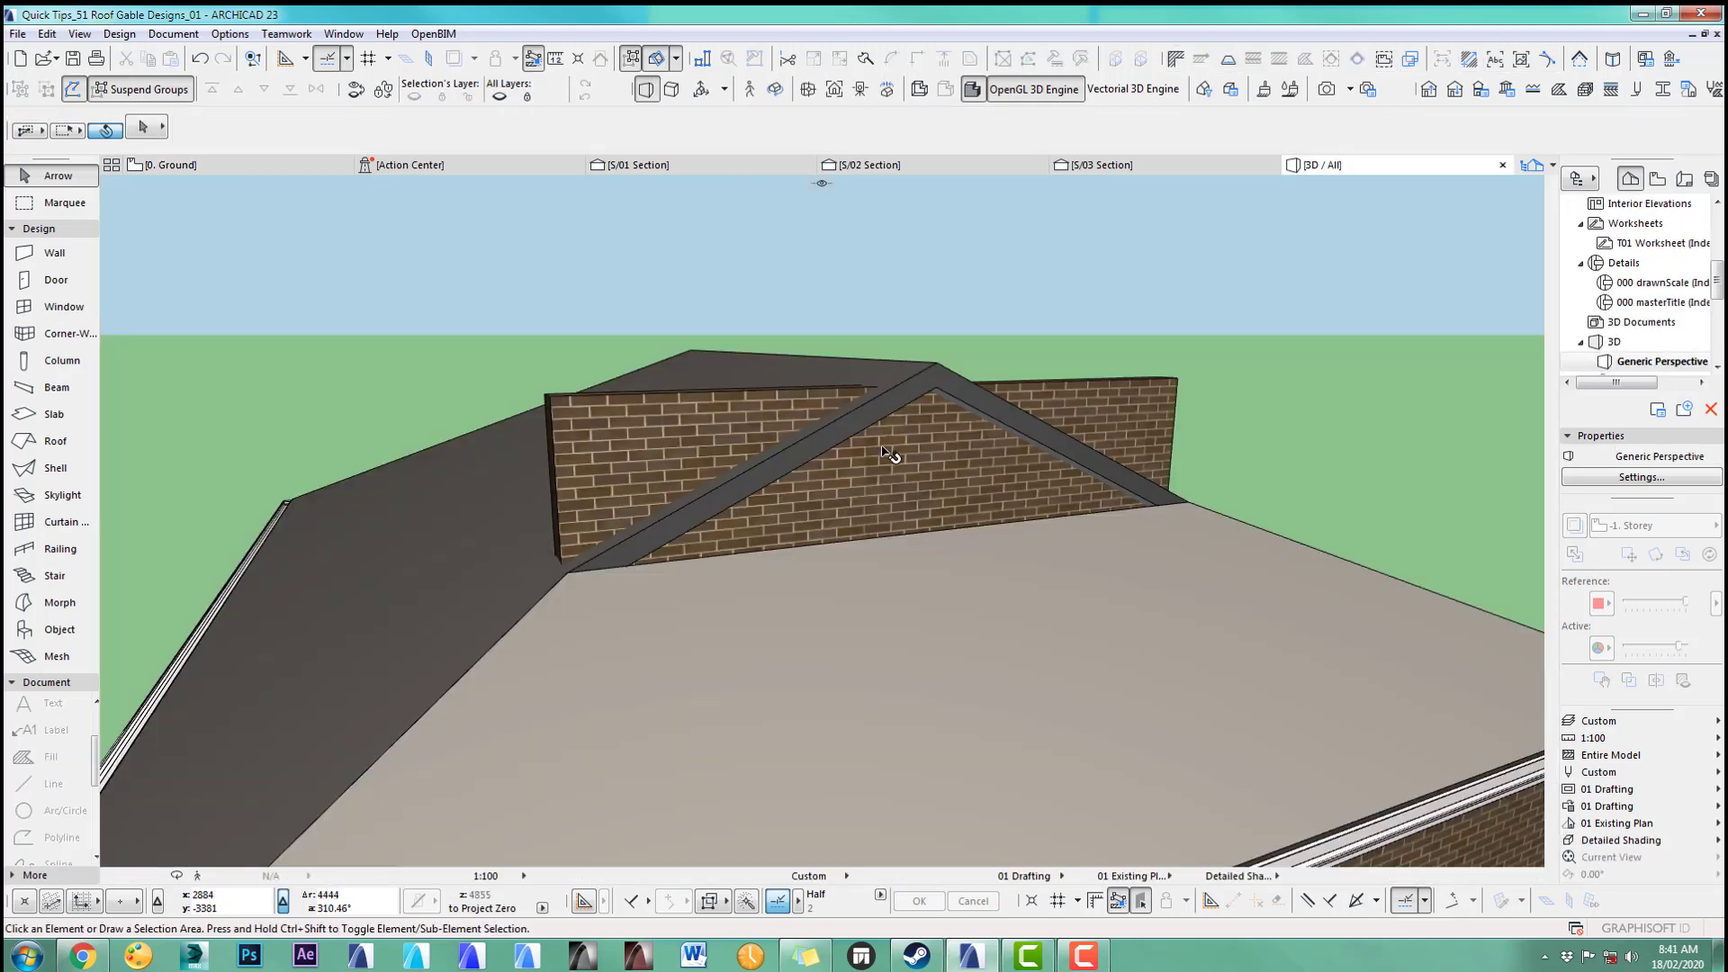
scroll(864, 518, "up", 2)
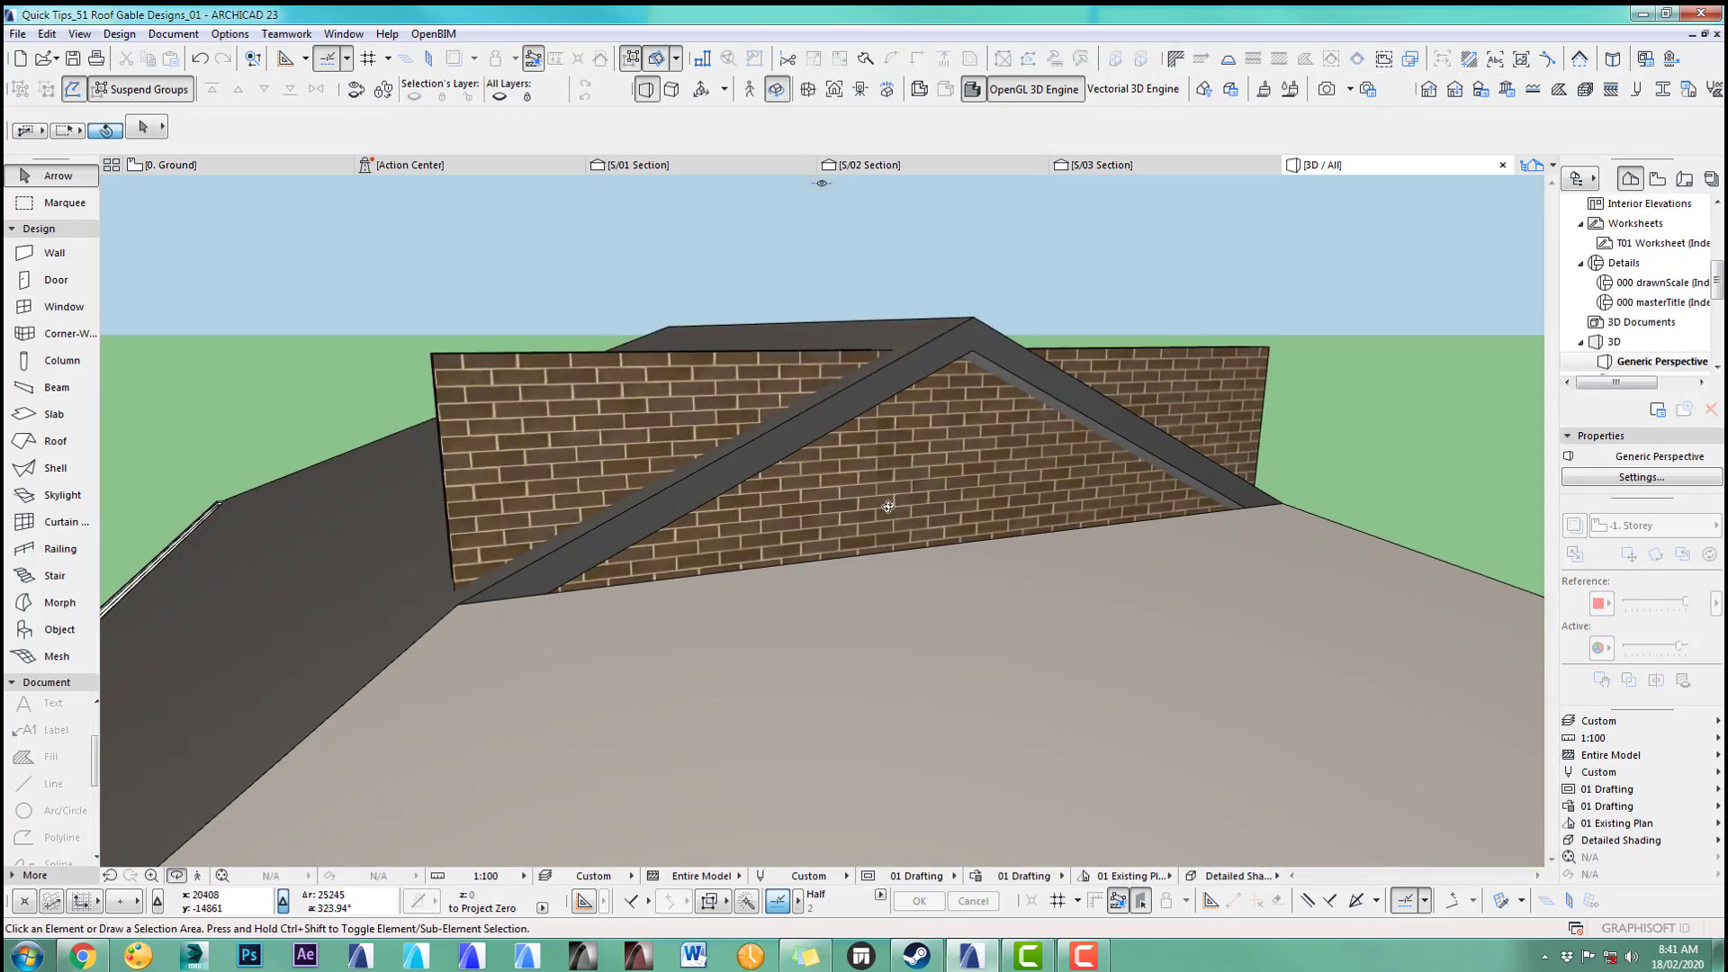
left_click_drag(888, 507, 1253, 551)
scroll(936, 376, "up", 2)
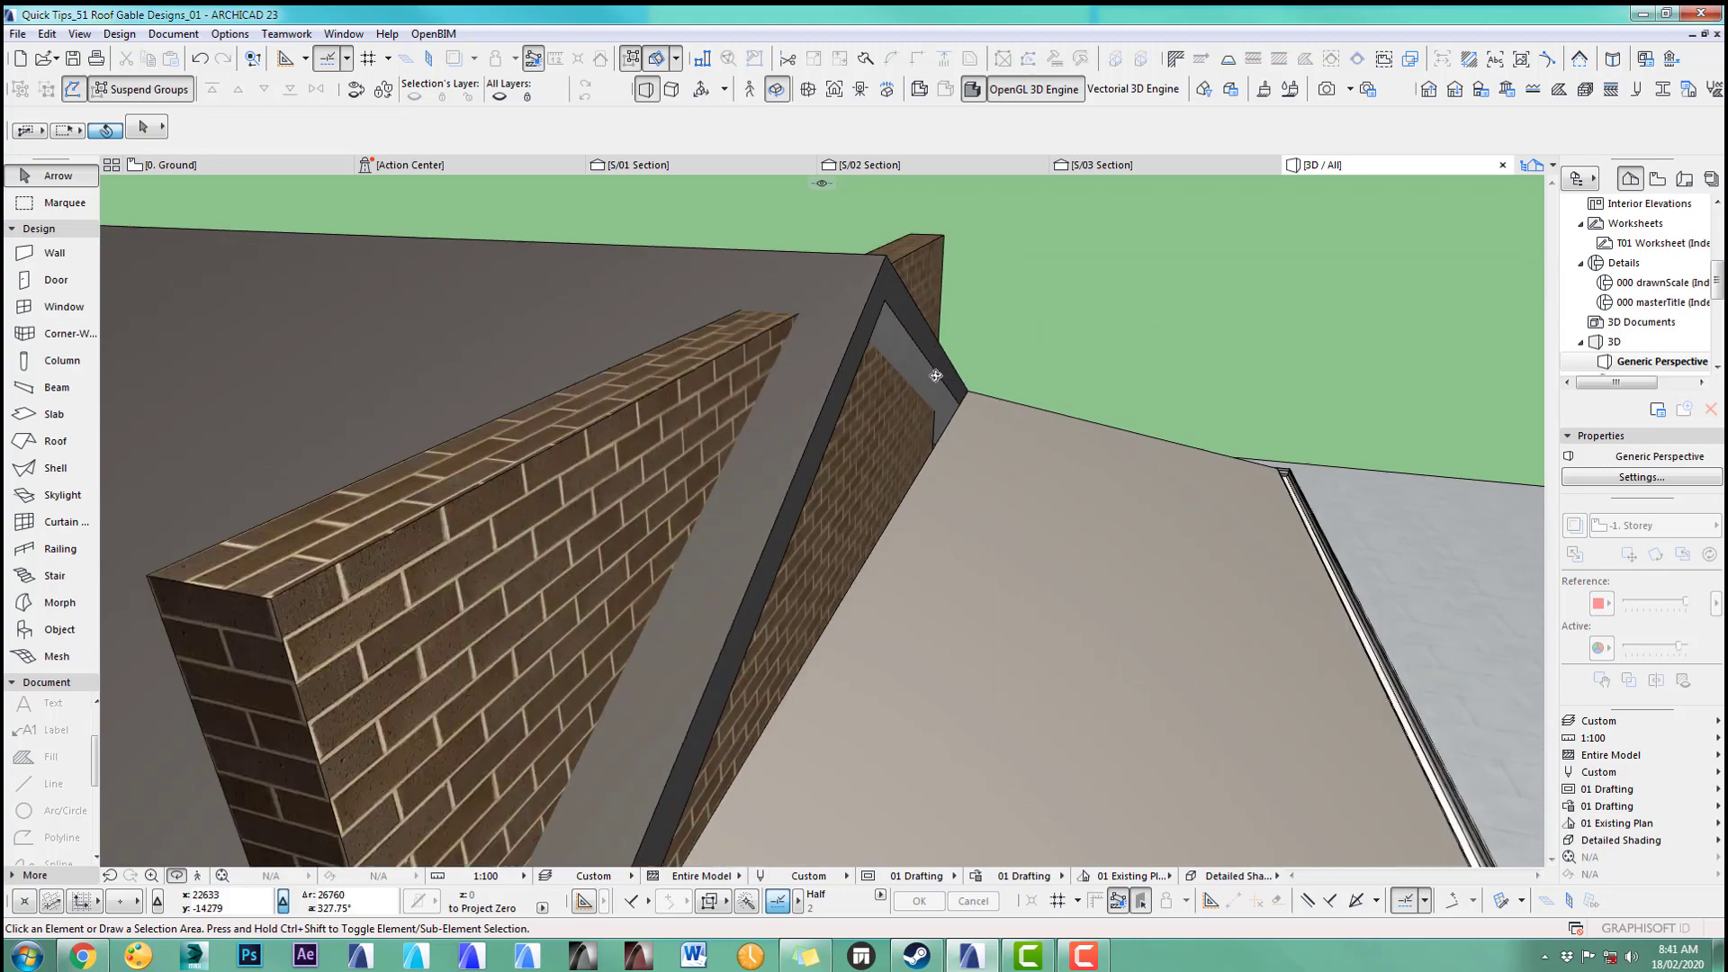
scroll(936, 376, "up", 3)
left_click_drag(894, 397, 632, 420)
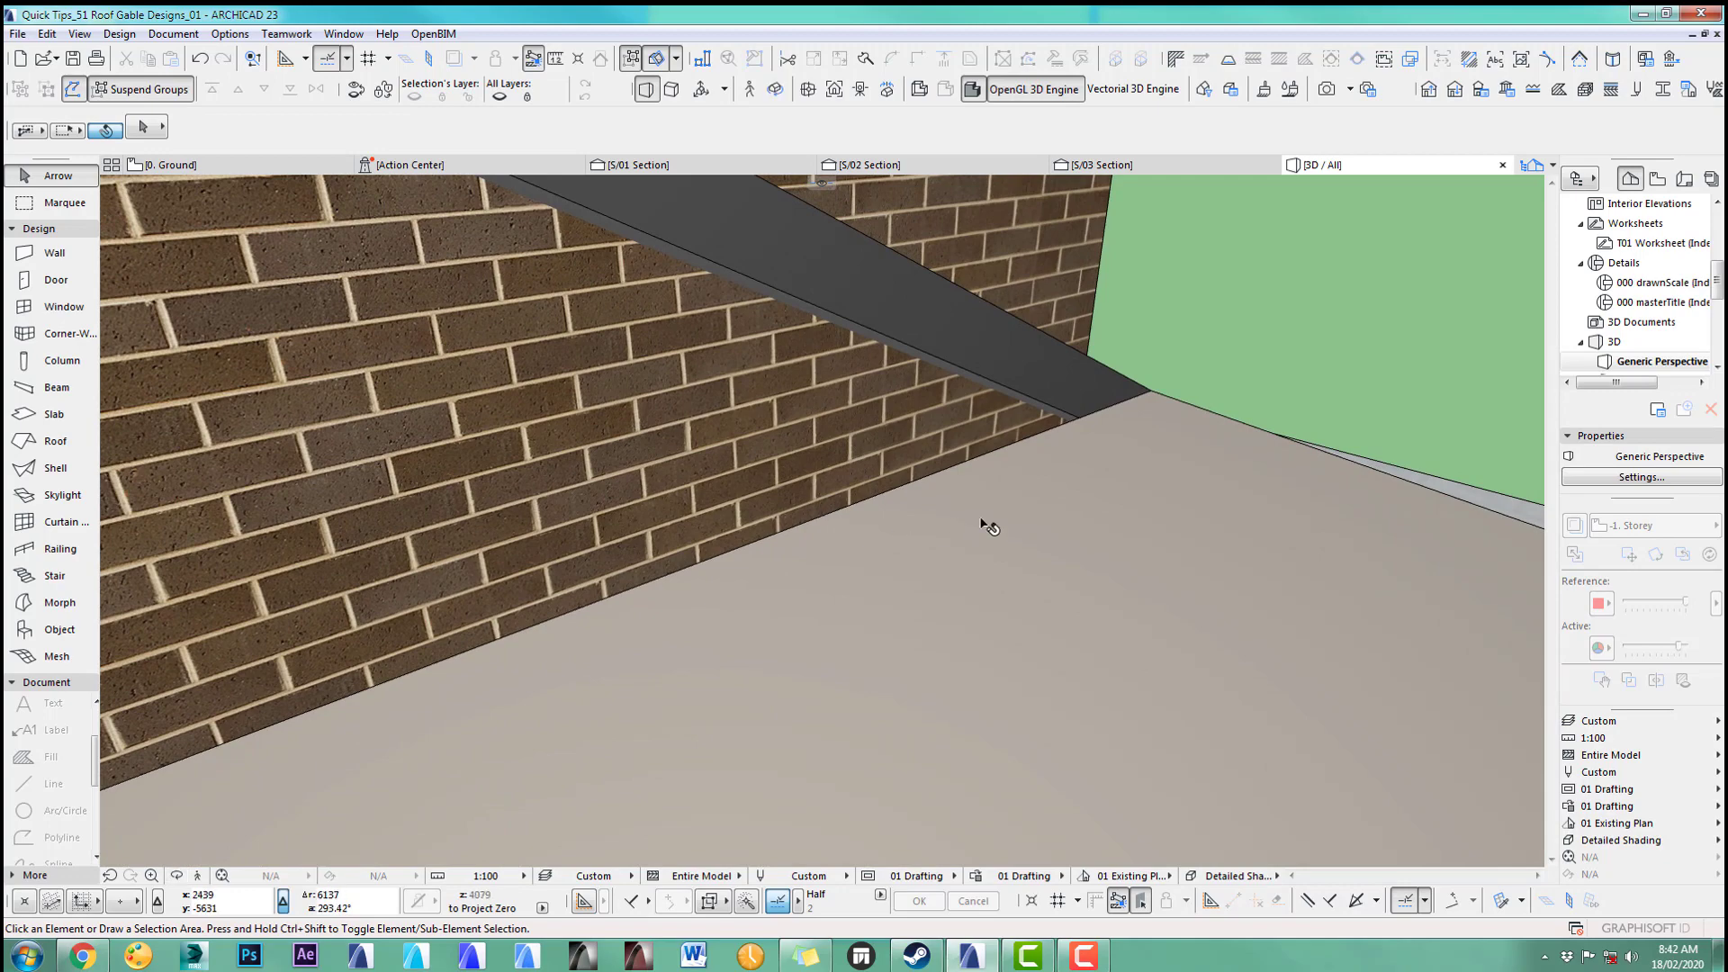
left_click(938, 477)
scroll(1093, 468, "up", 4)
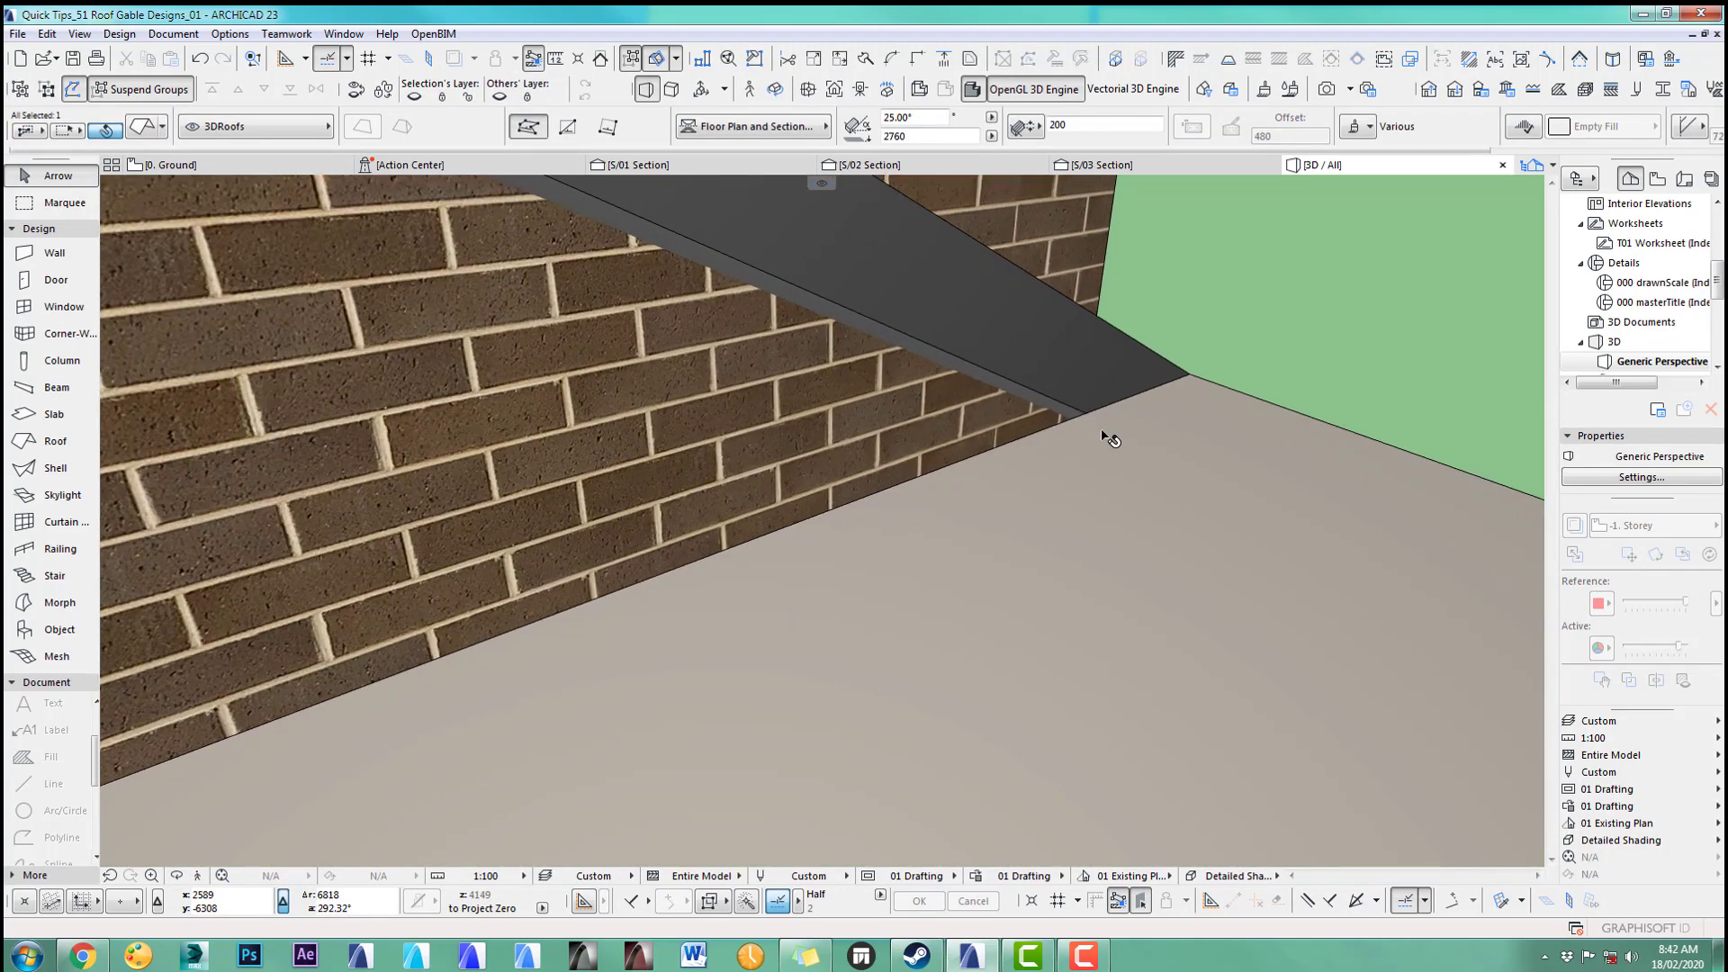
left_click(1049, 538)
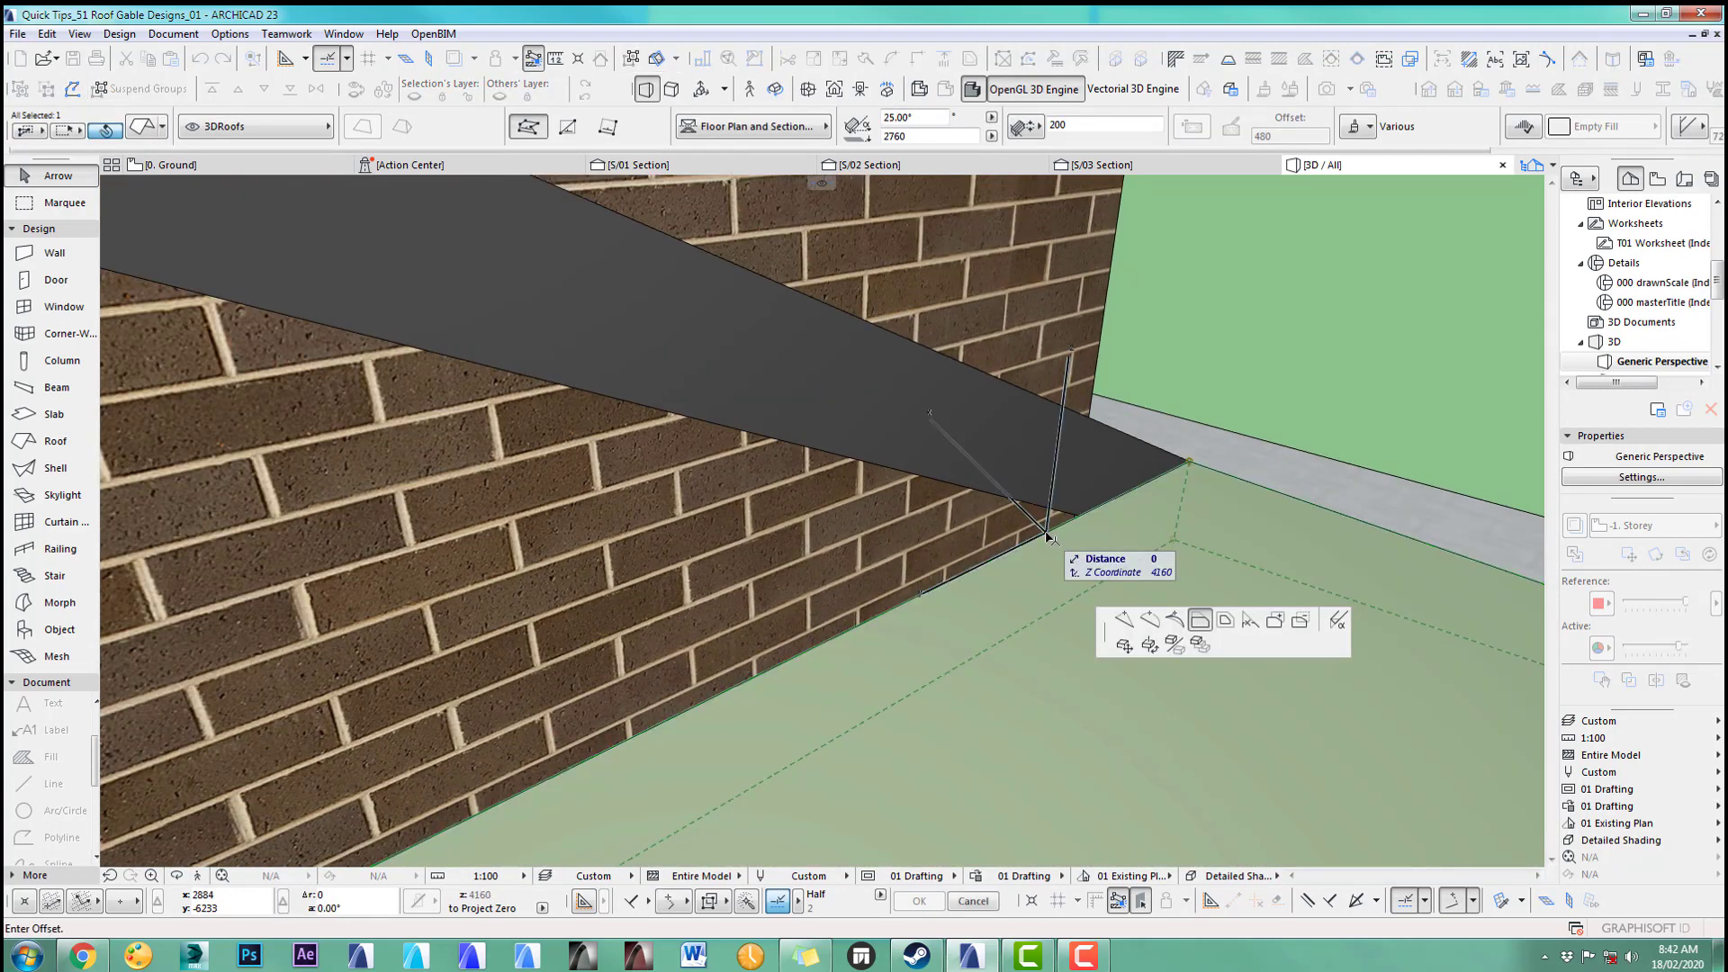
left_click(1119, 608)
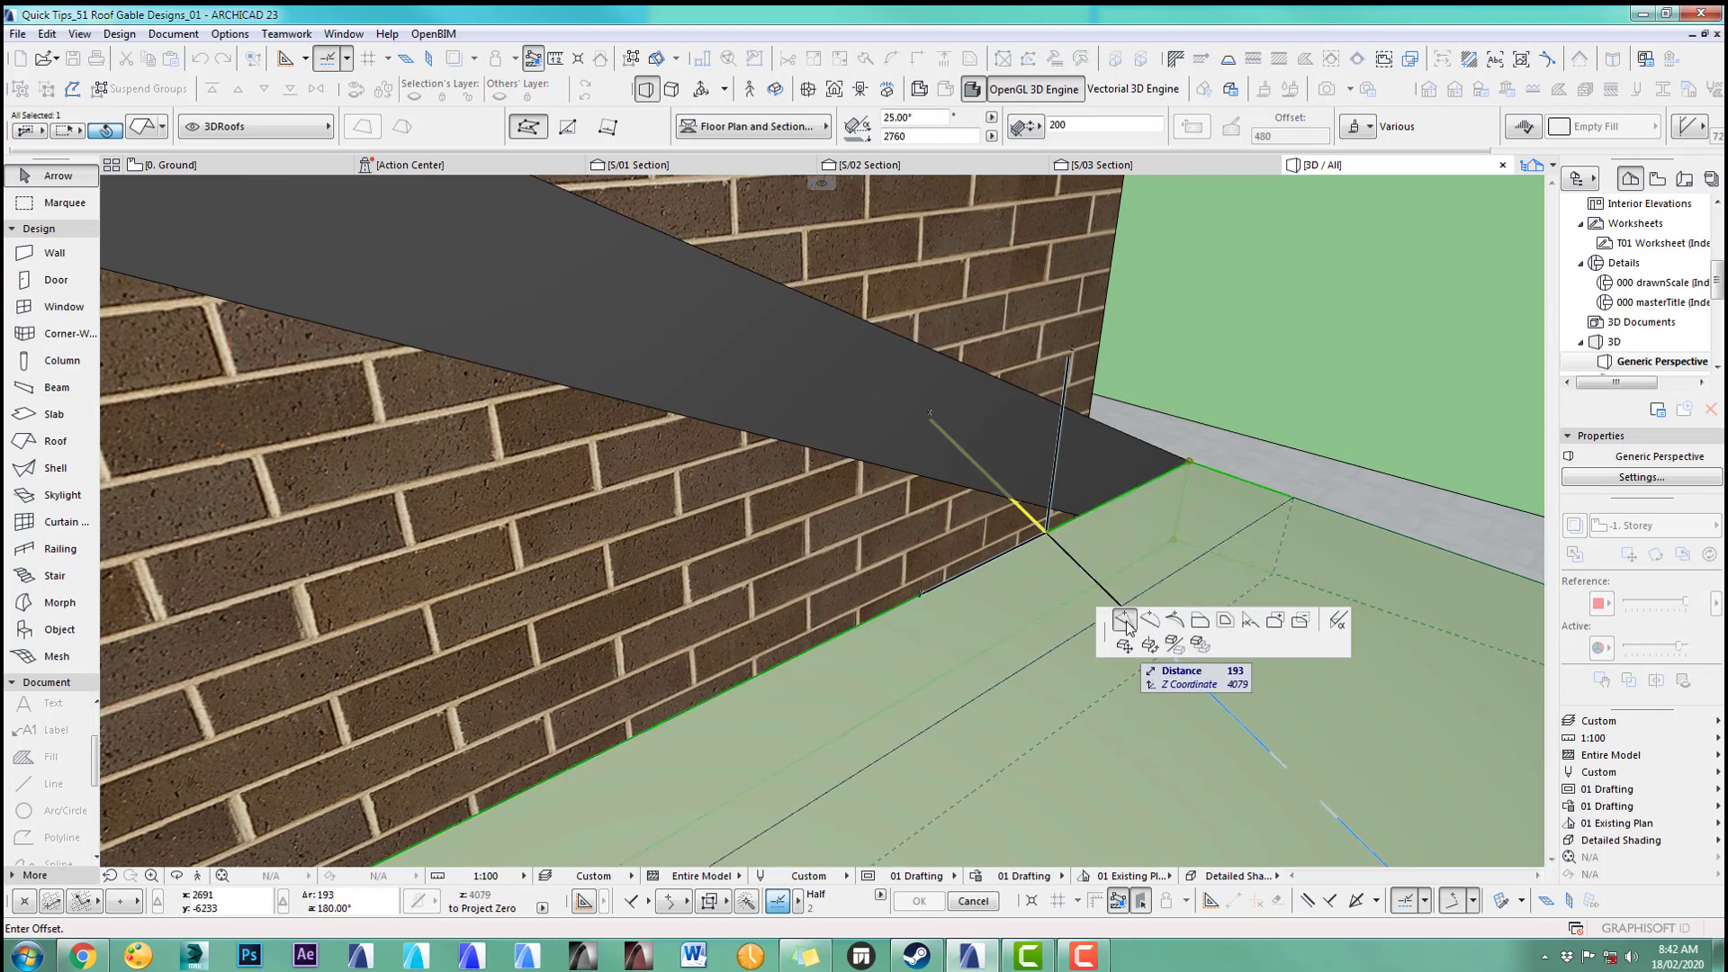
left_click(1078, 517)
Step: Insert a matching node on the west roof plane's cut-back edge at the underside of the north roof plane
scroll(1080, 623, "down", 4)
scroll(962, 726, "down", 3)
middle_click_drag(879, 765, 1080, 347)
scroll(621, 559, "up", 5)
middle_click_drag(621, 559, 638, 655)
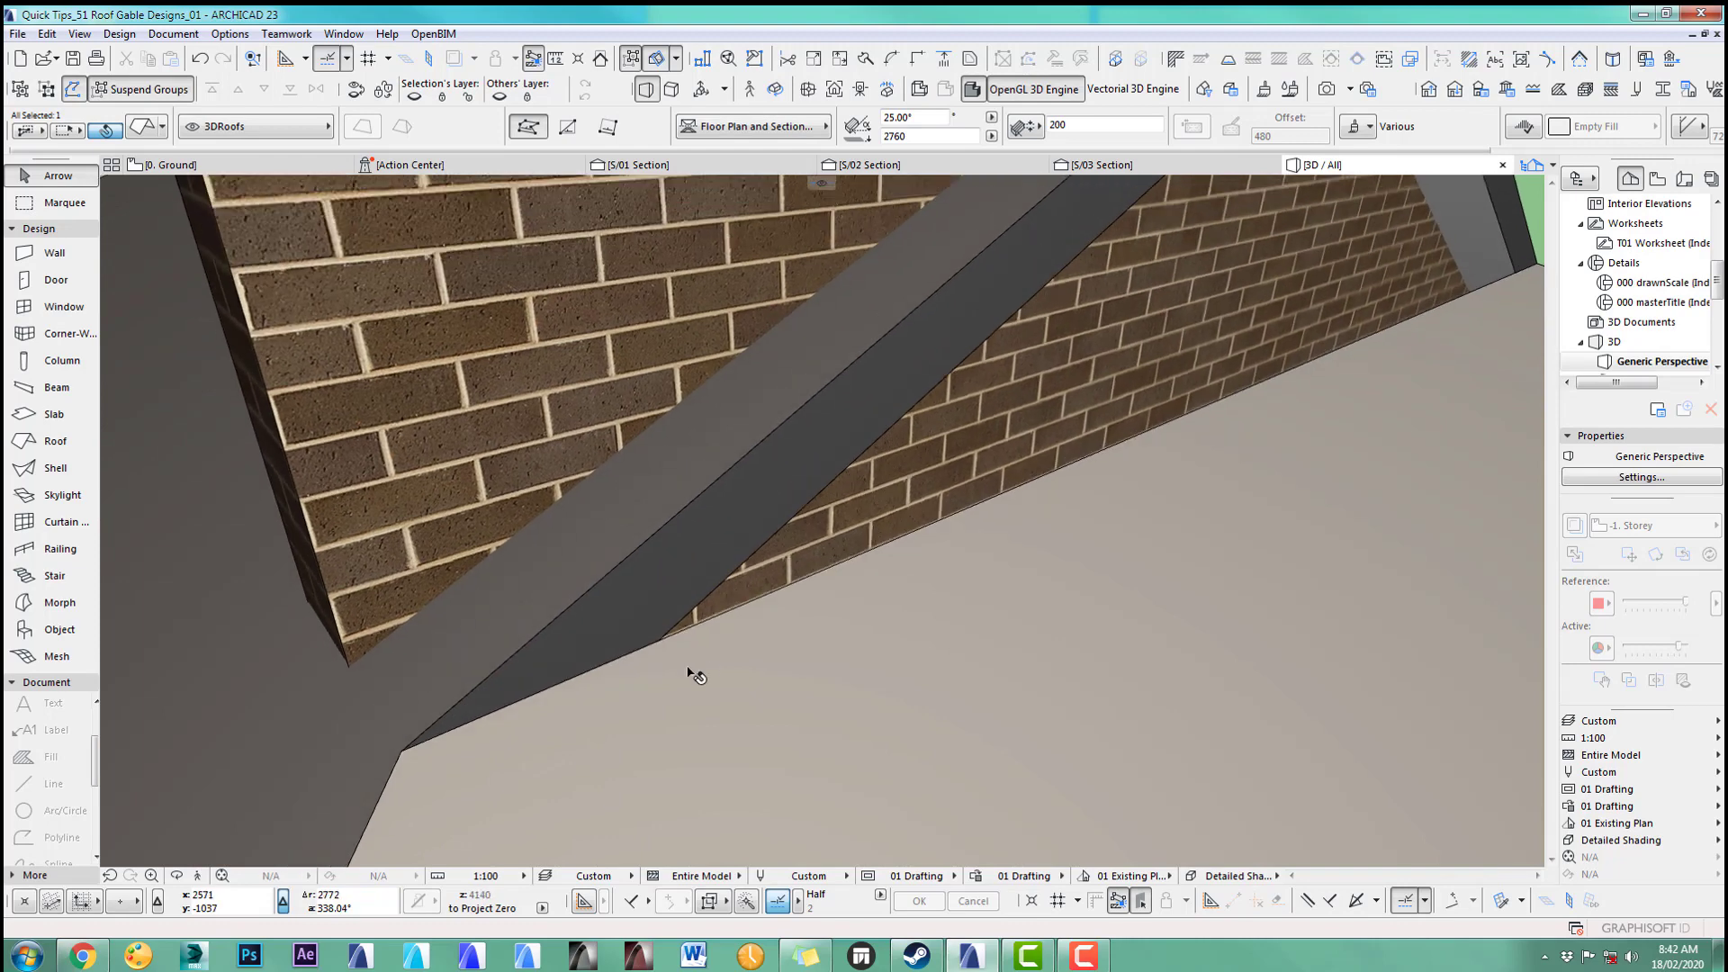
left_click(743, 610)
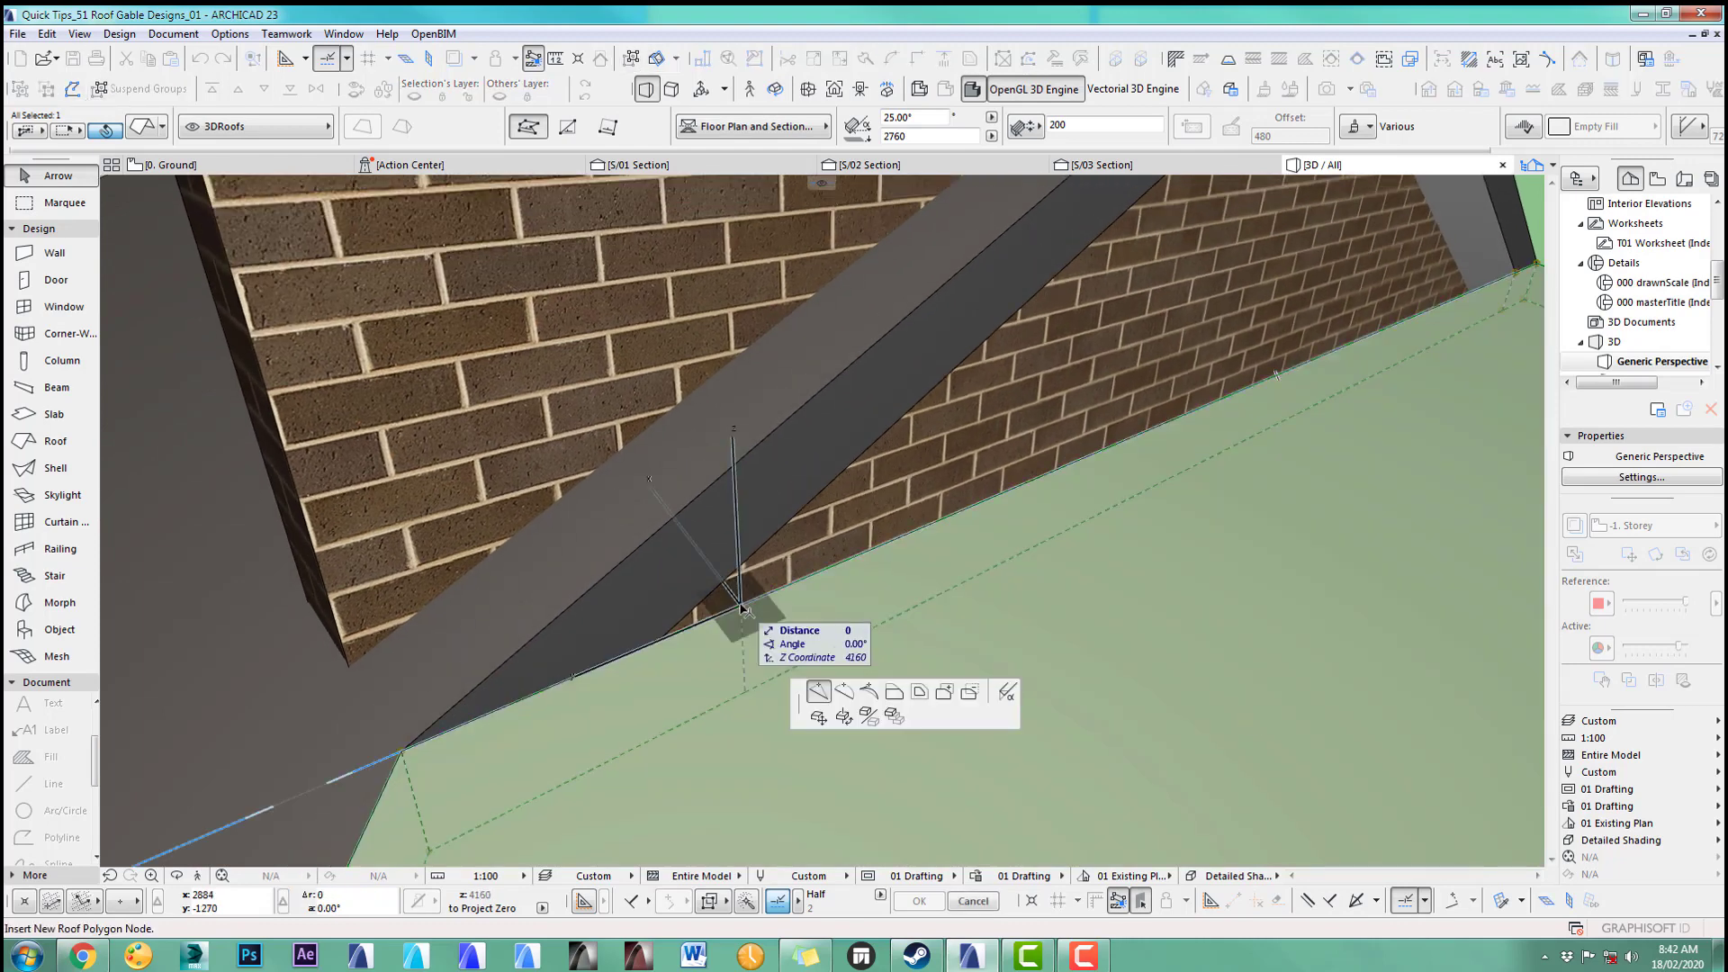
left_click(659, 639)
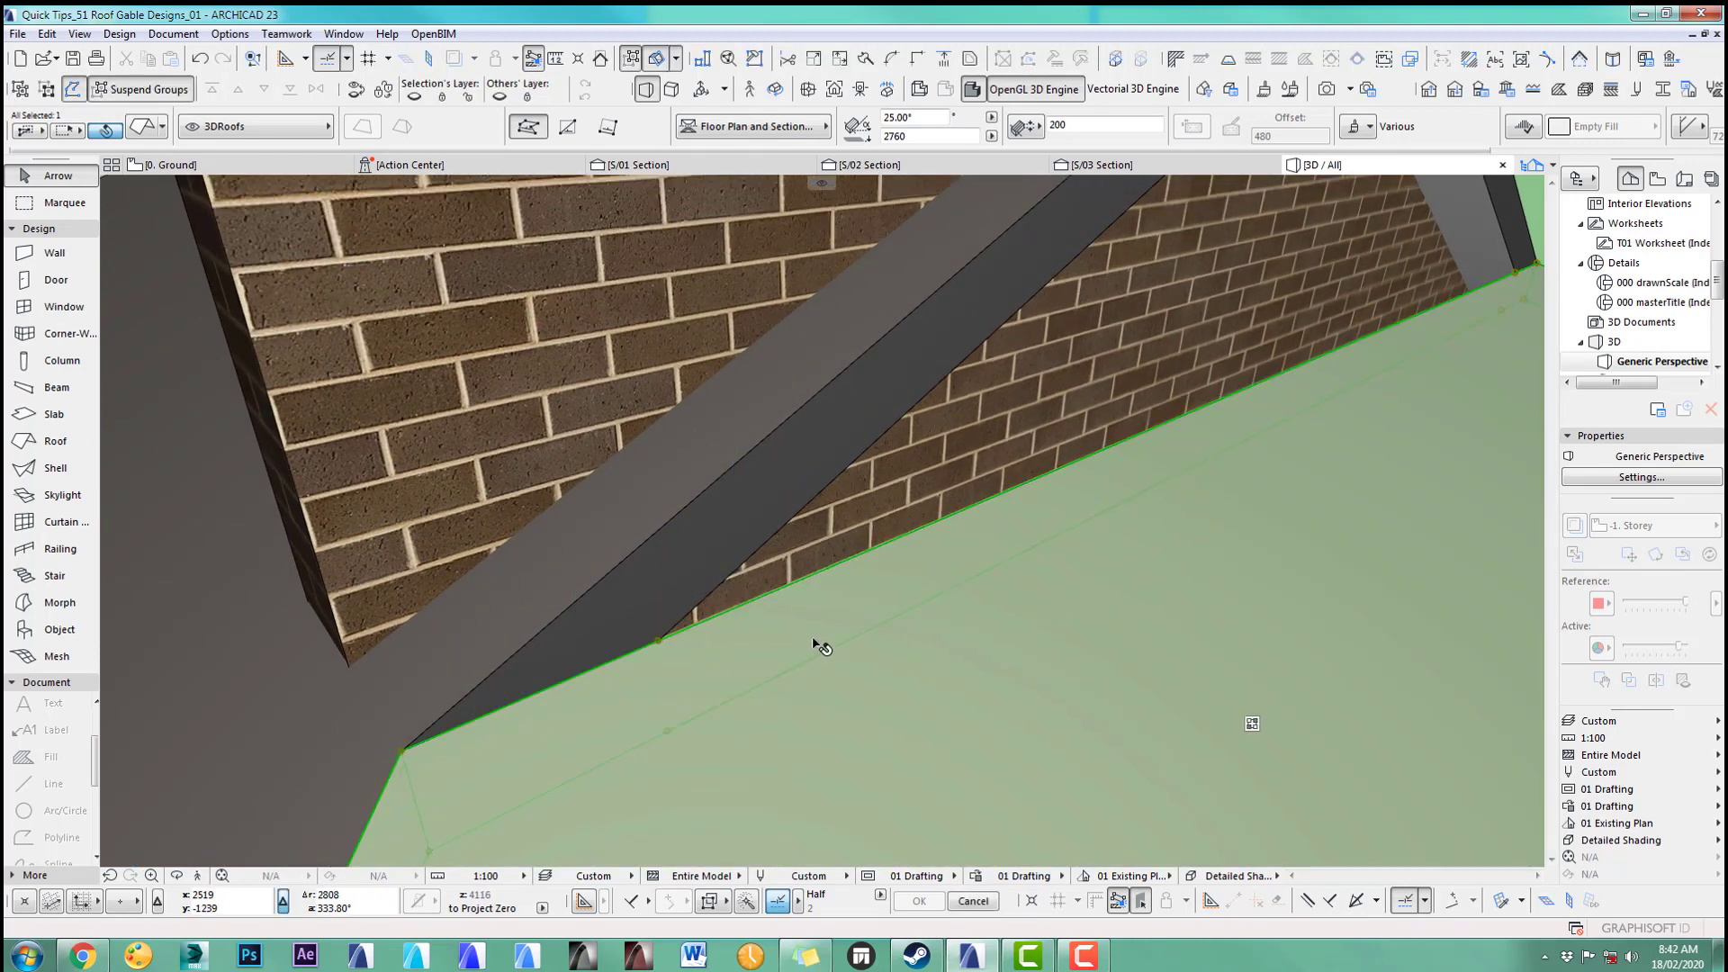
Step: Offset the west roof plane's edge segment between the two new nodes to the outer face of the set-back wall
left_click(861, 558)
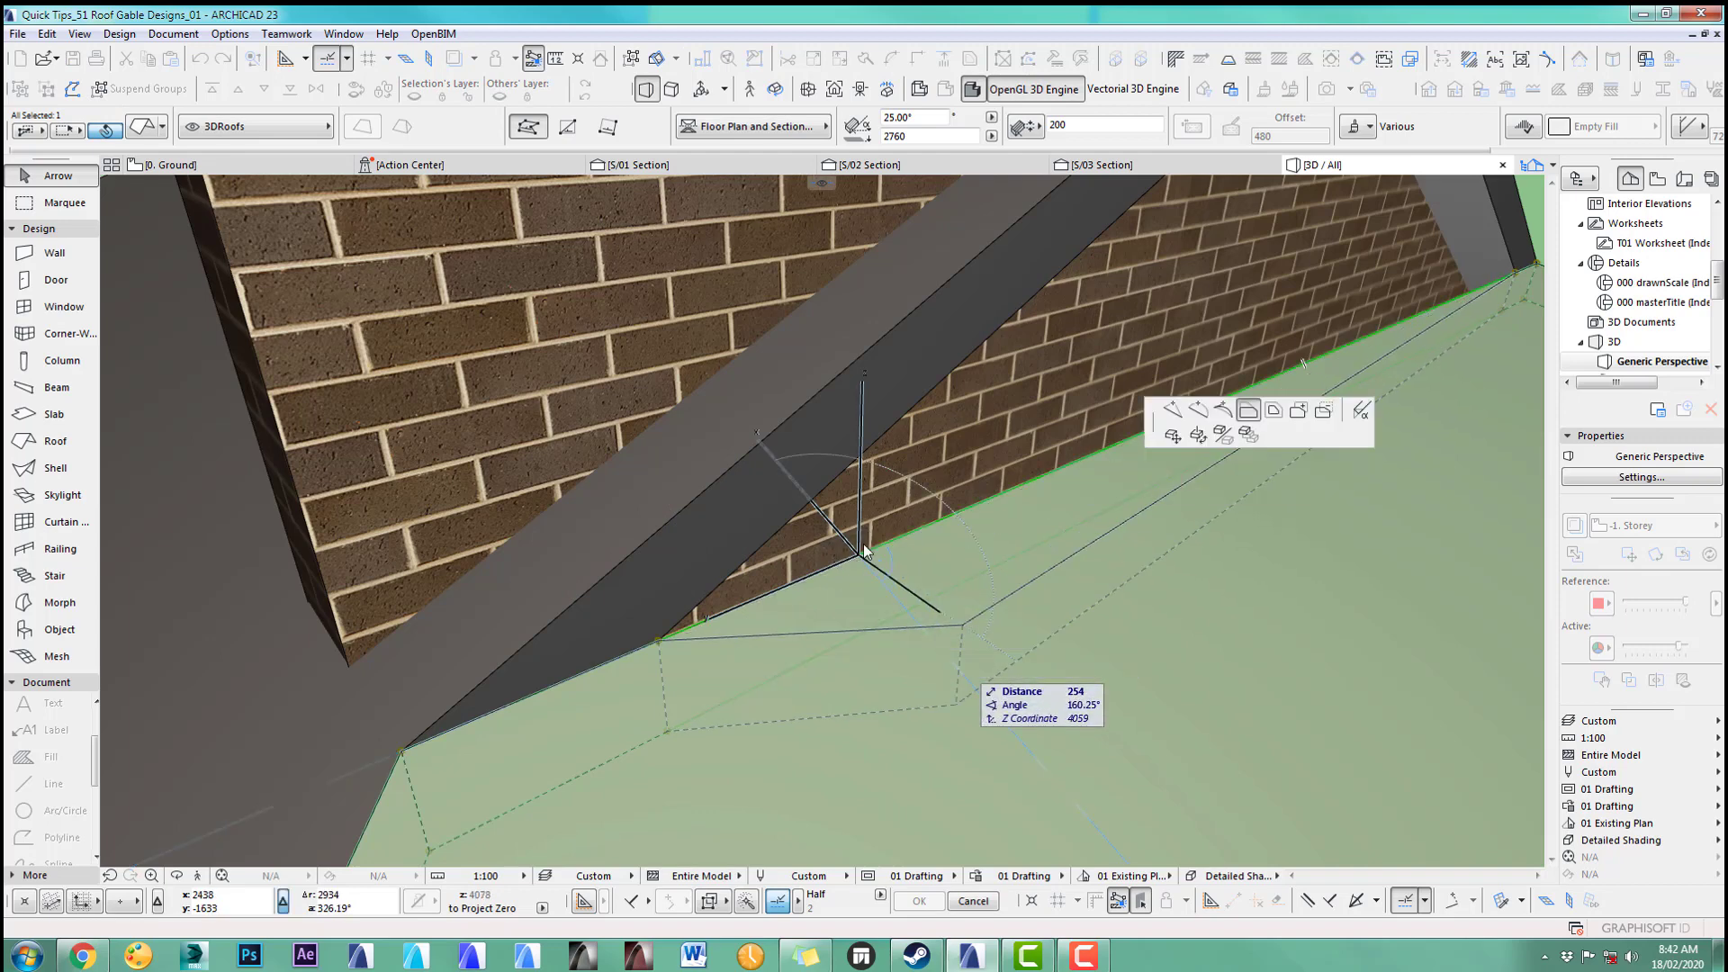
scroll(841, 540, "down", 2)
scroll(842, 540, "down", 3)
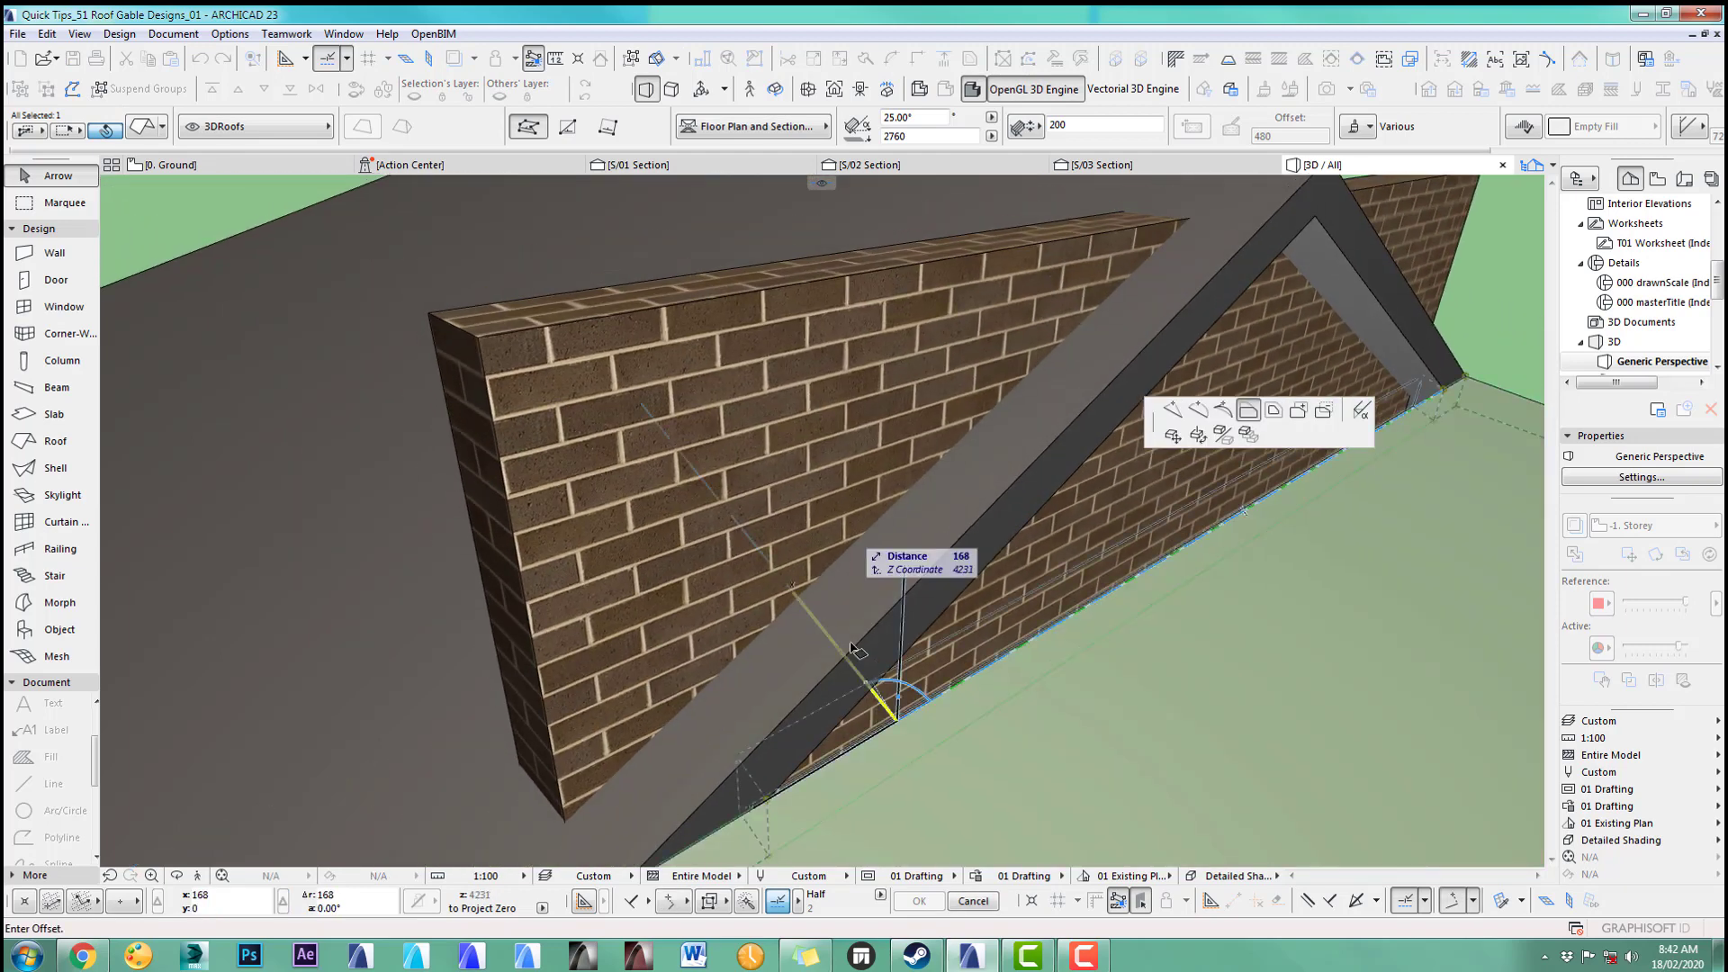
left_click(481, 341)
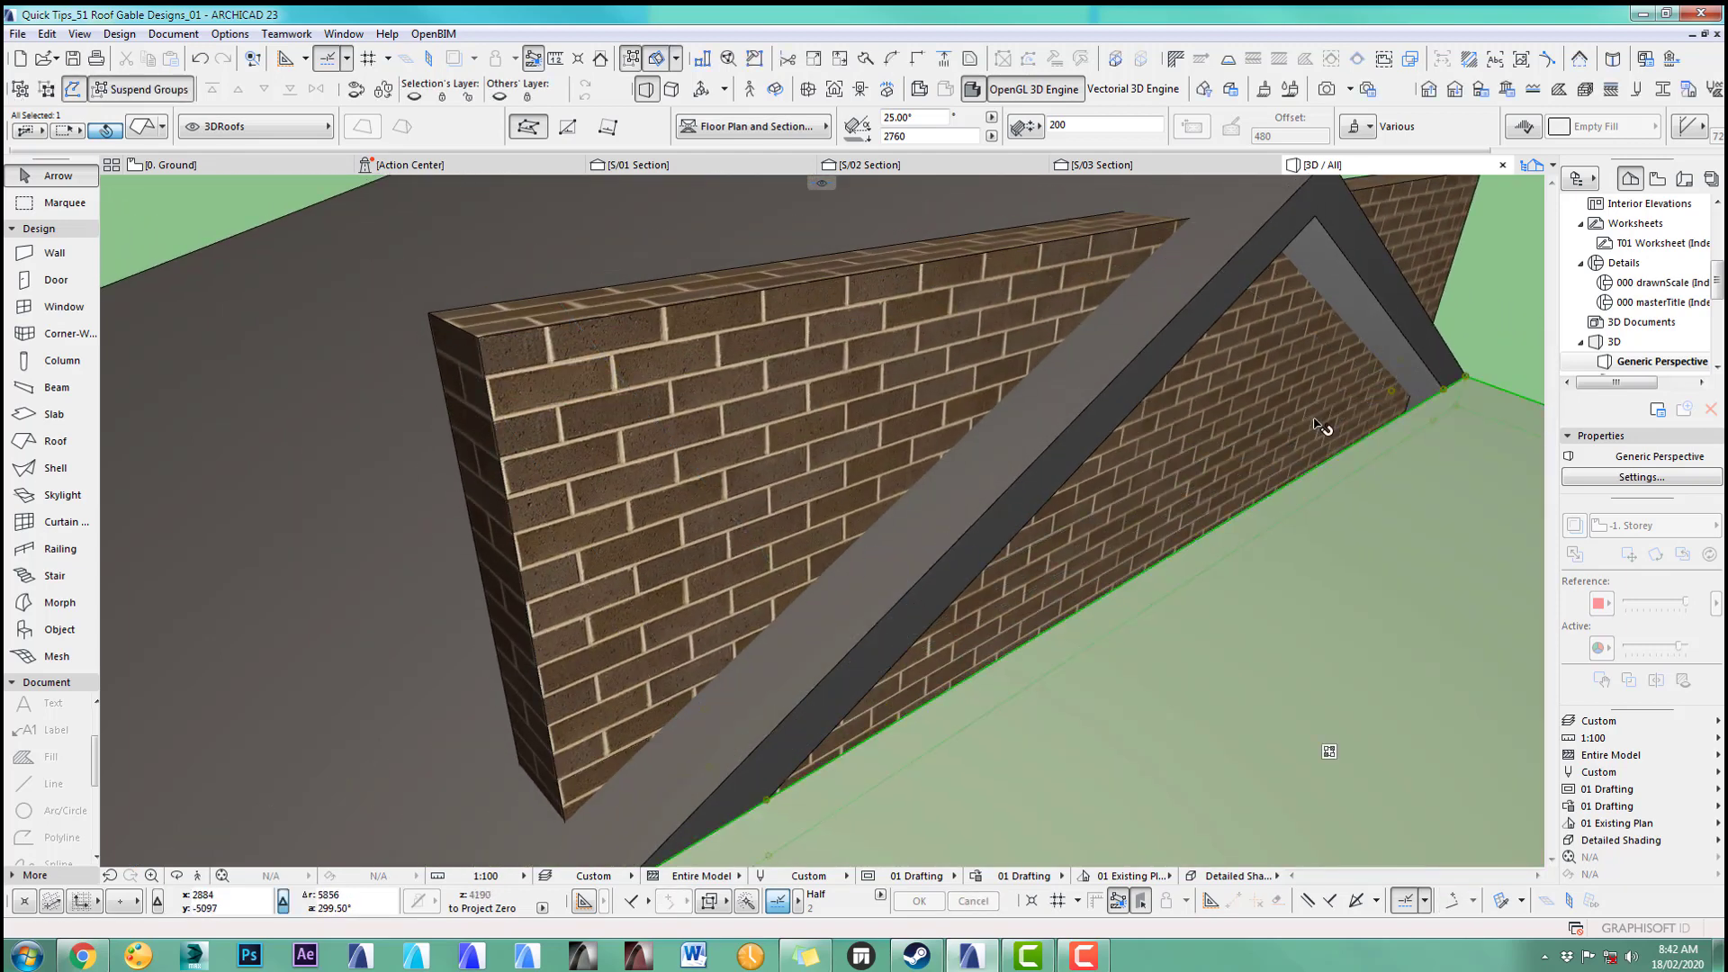
left_click(1165, 563)
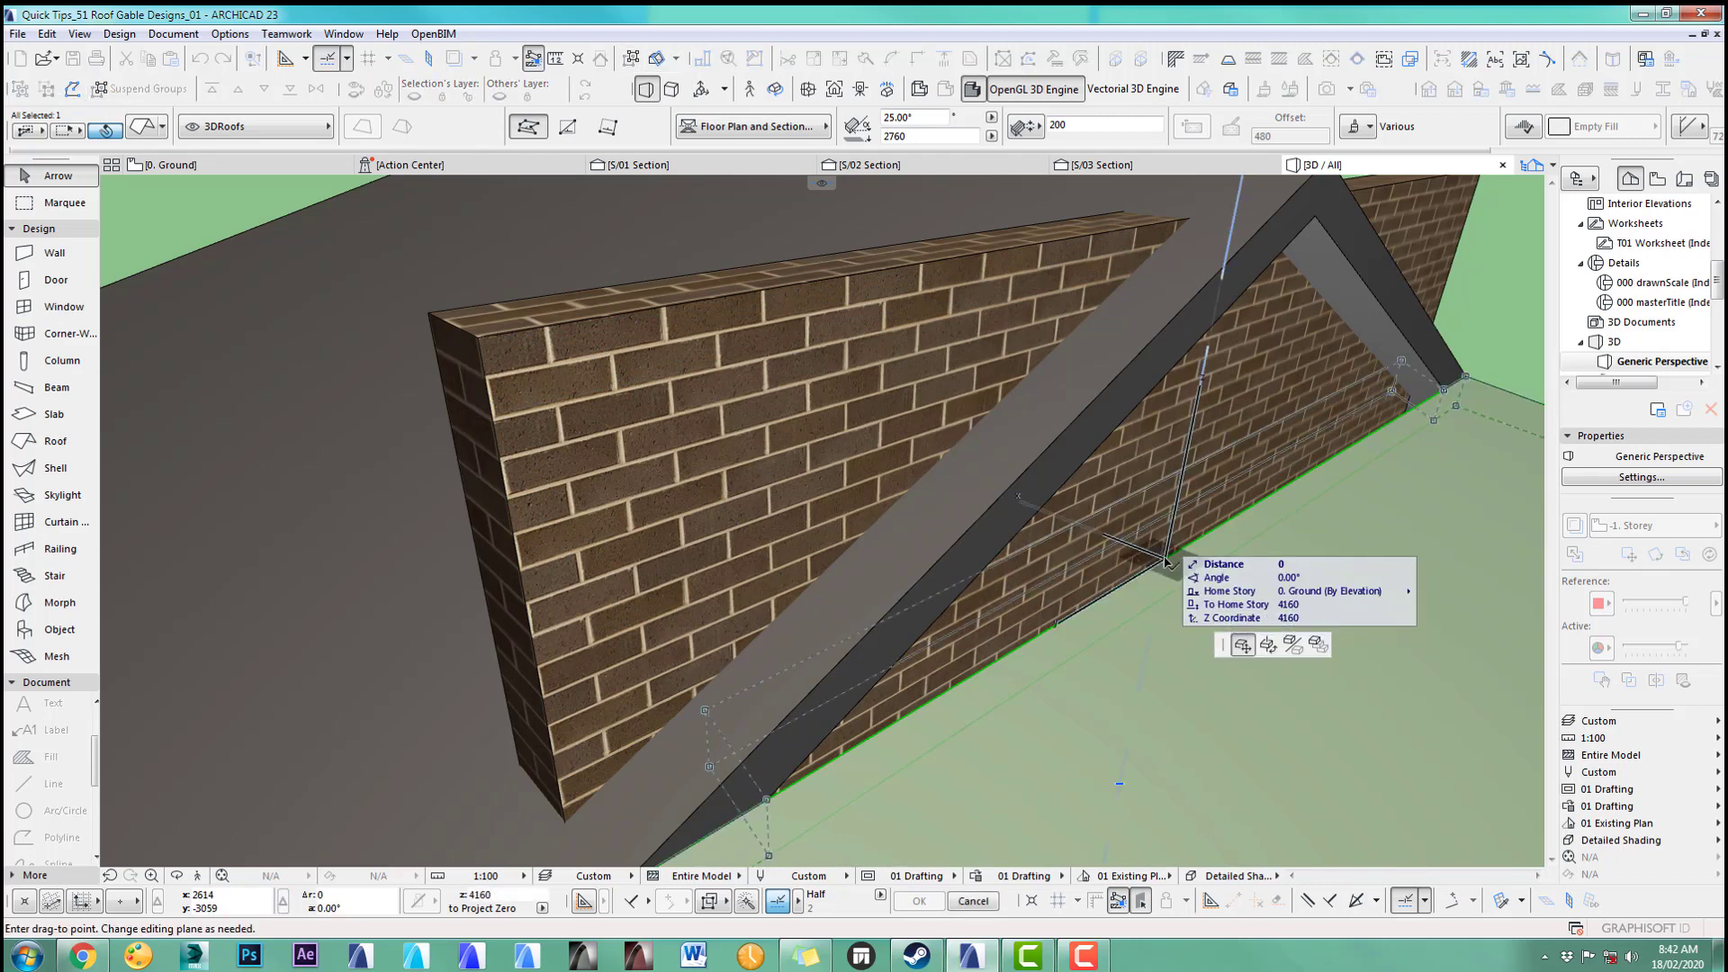
key("Escape")
middle_click_drag(1089, 626, 1026, 533)
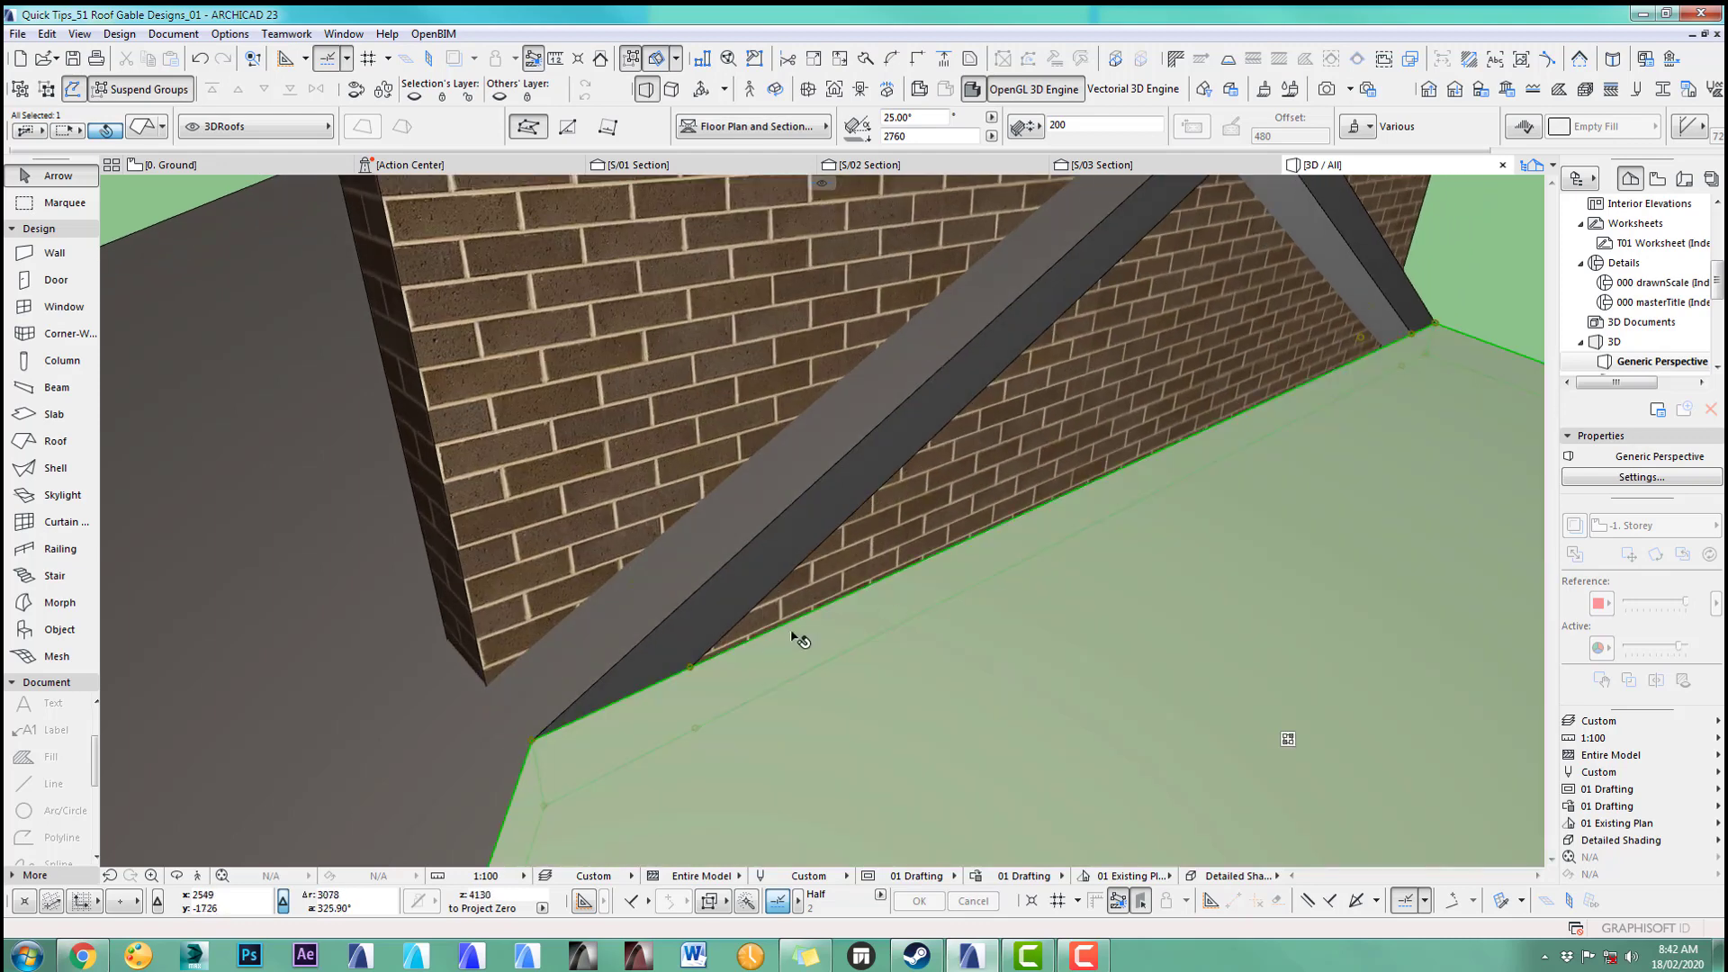
scroll(759, 667, "up", 3)
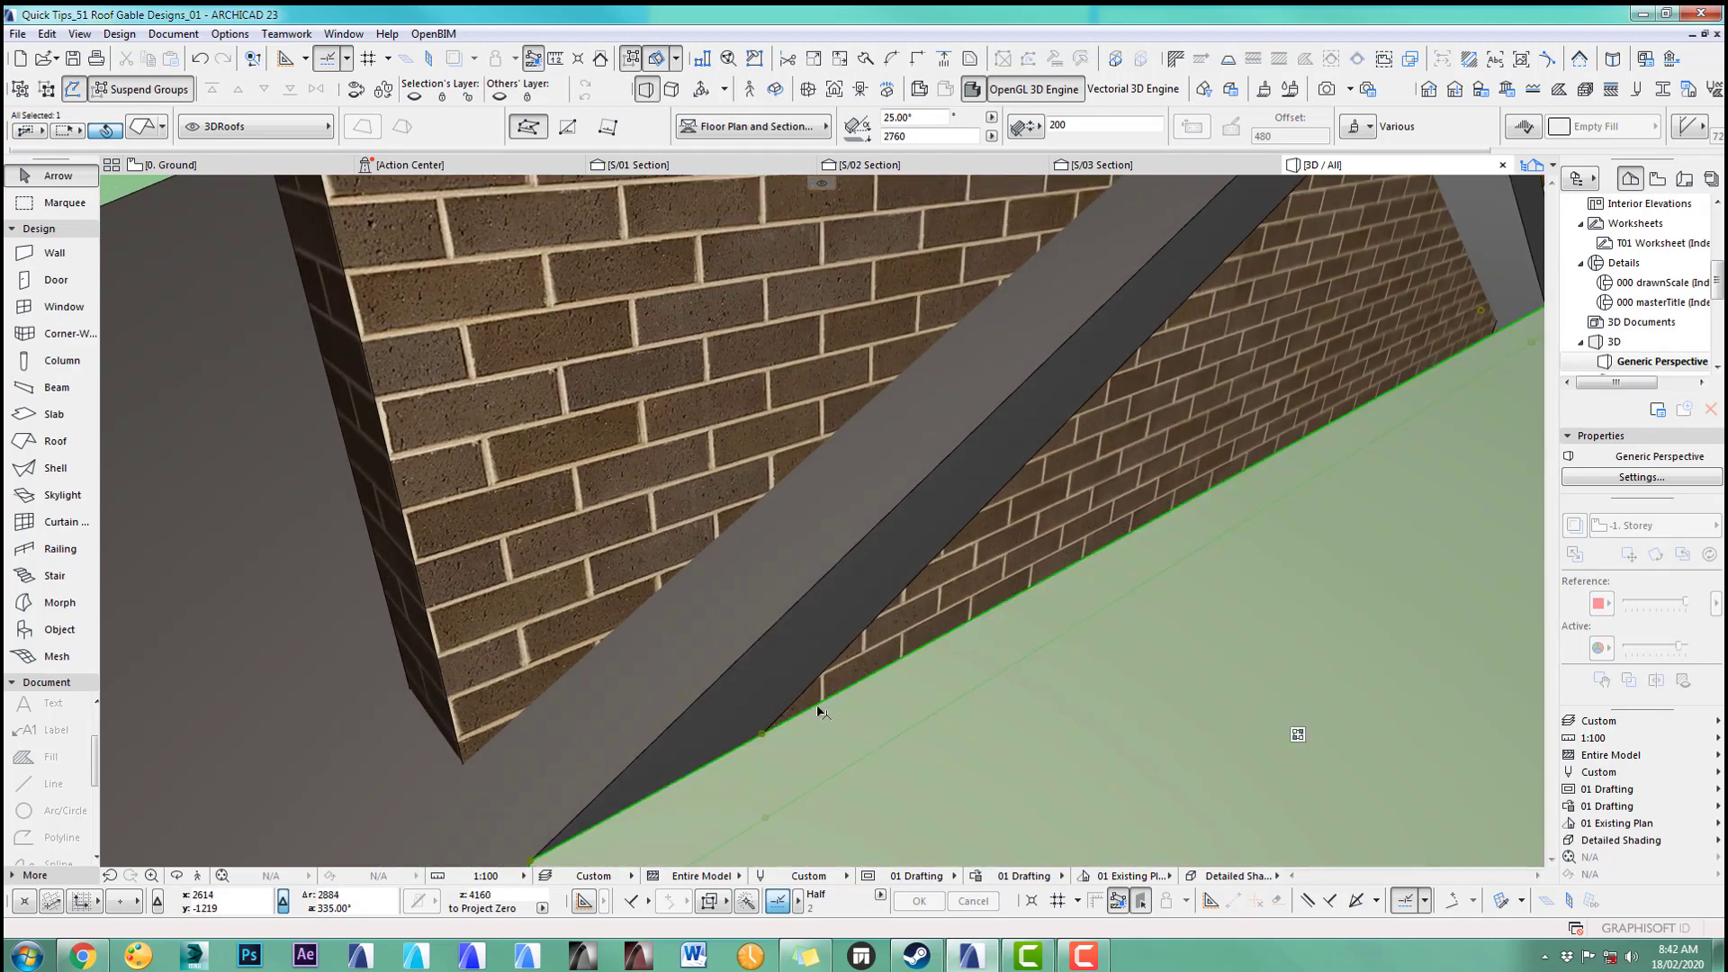
left_click(59, 441)
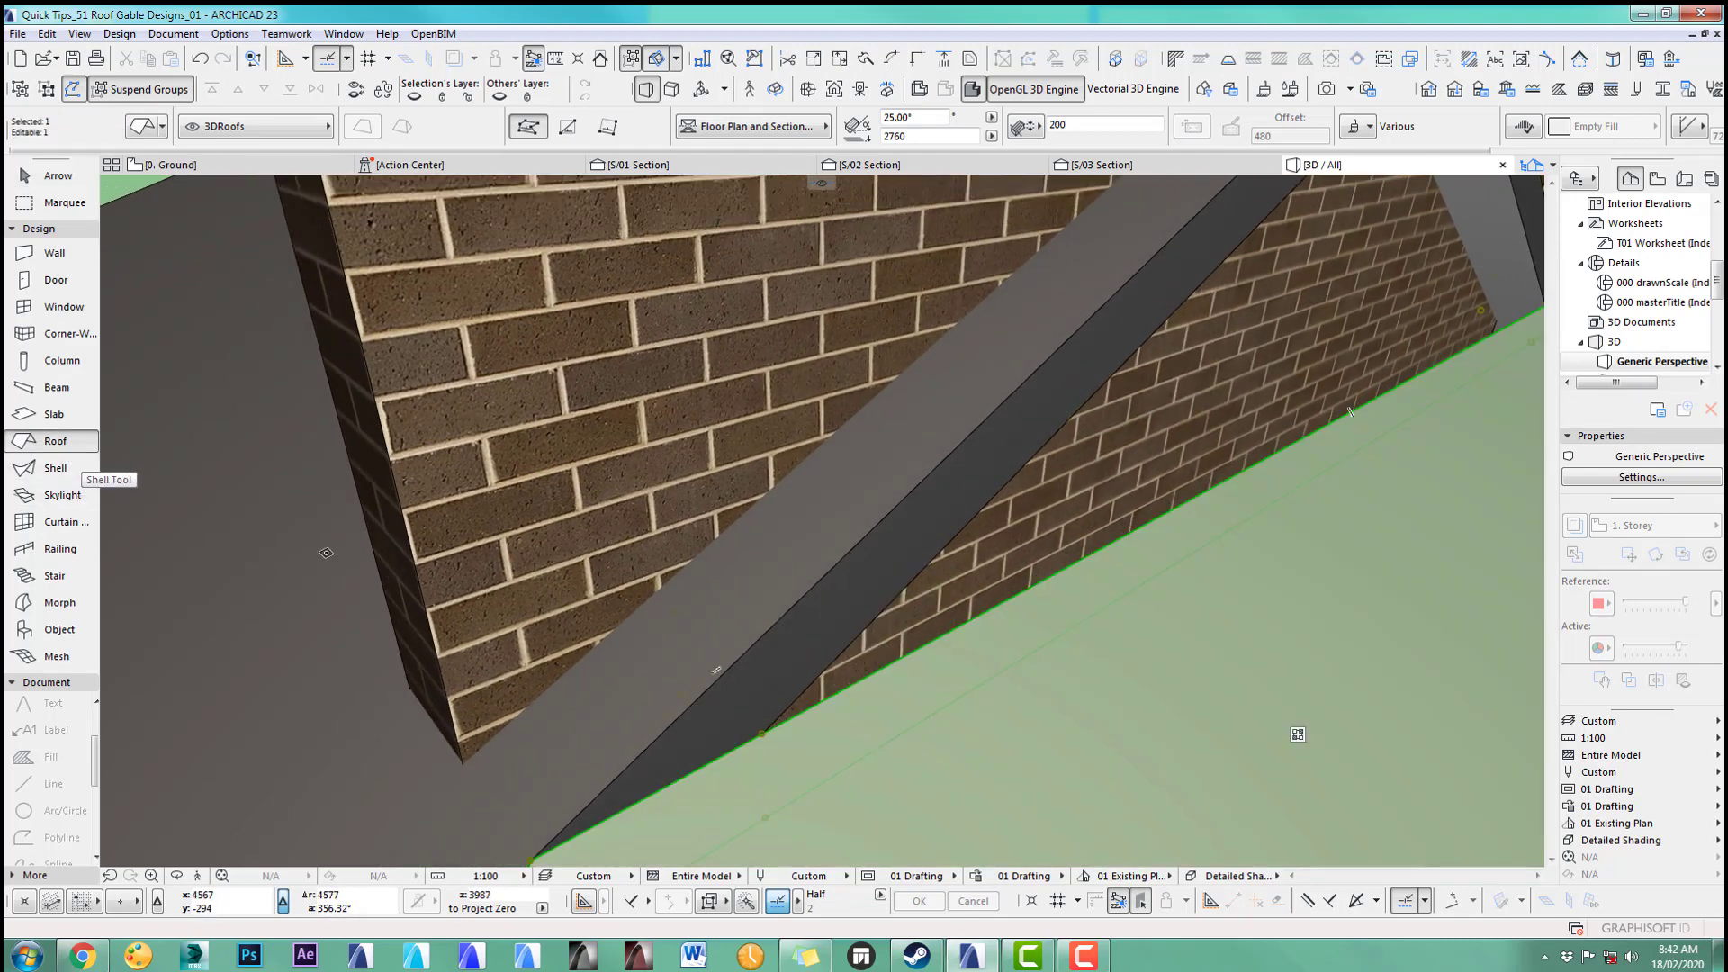
left_click(829, 699)
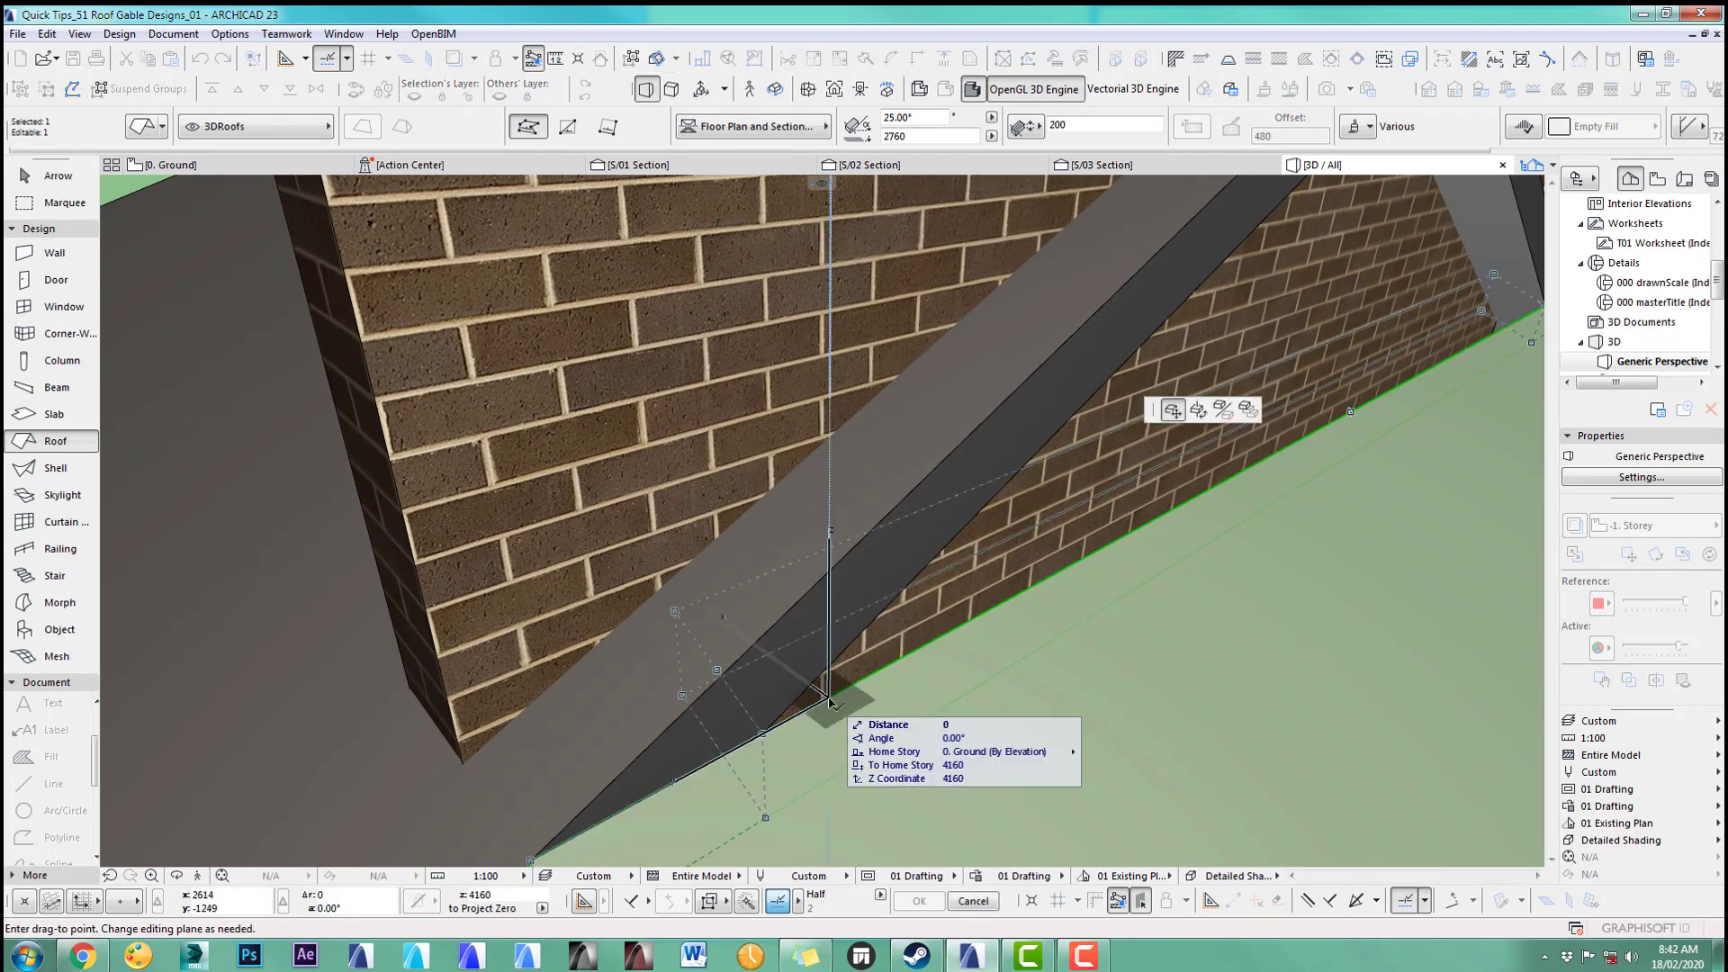
key("Escape")
Step: Examine in 3D the junction between the west roof plane, the set-back brick wall and the gable's sloping edges
scroll(882, 612, "down", 3)
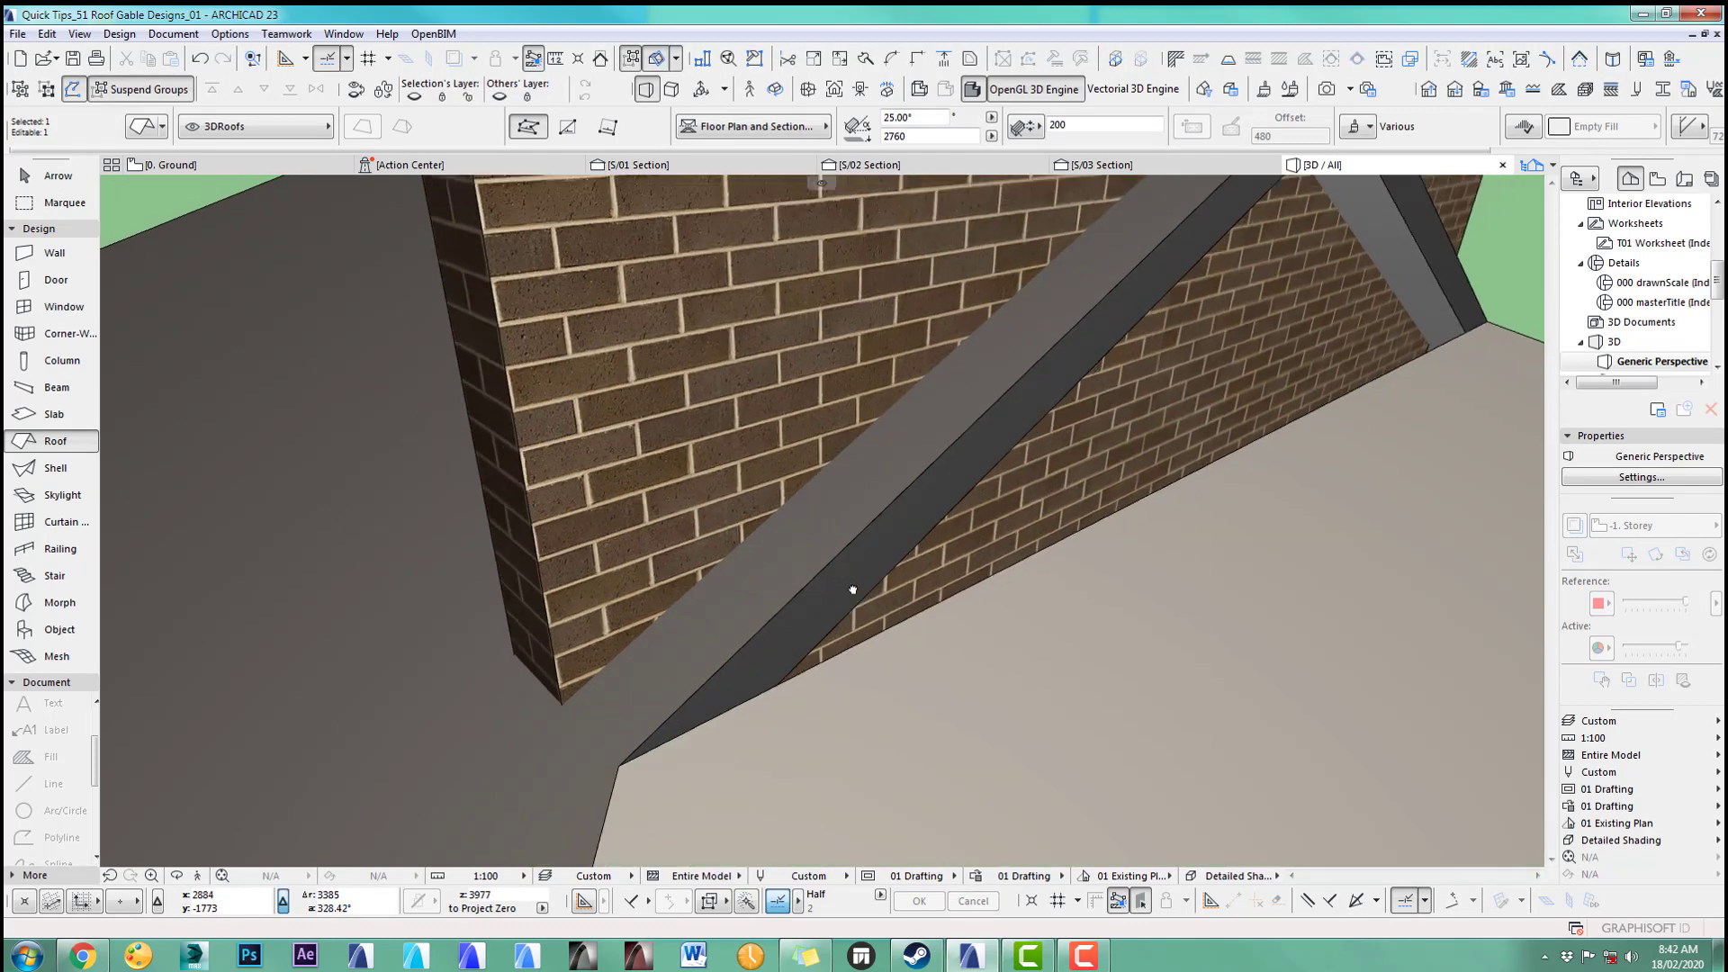
middle_click_drag(852, 590, 747, 531)
middle_click_drag(517, 538, 1091, 453, "shift")
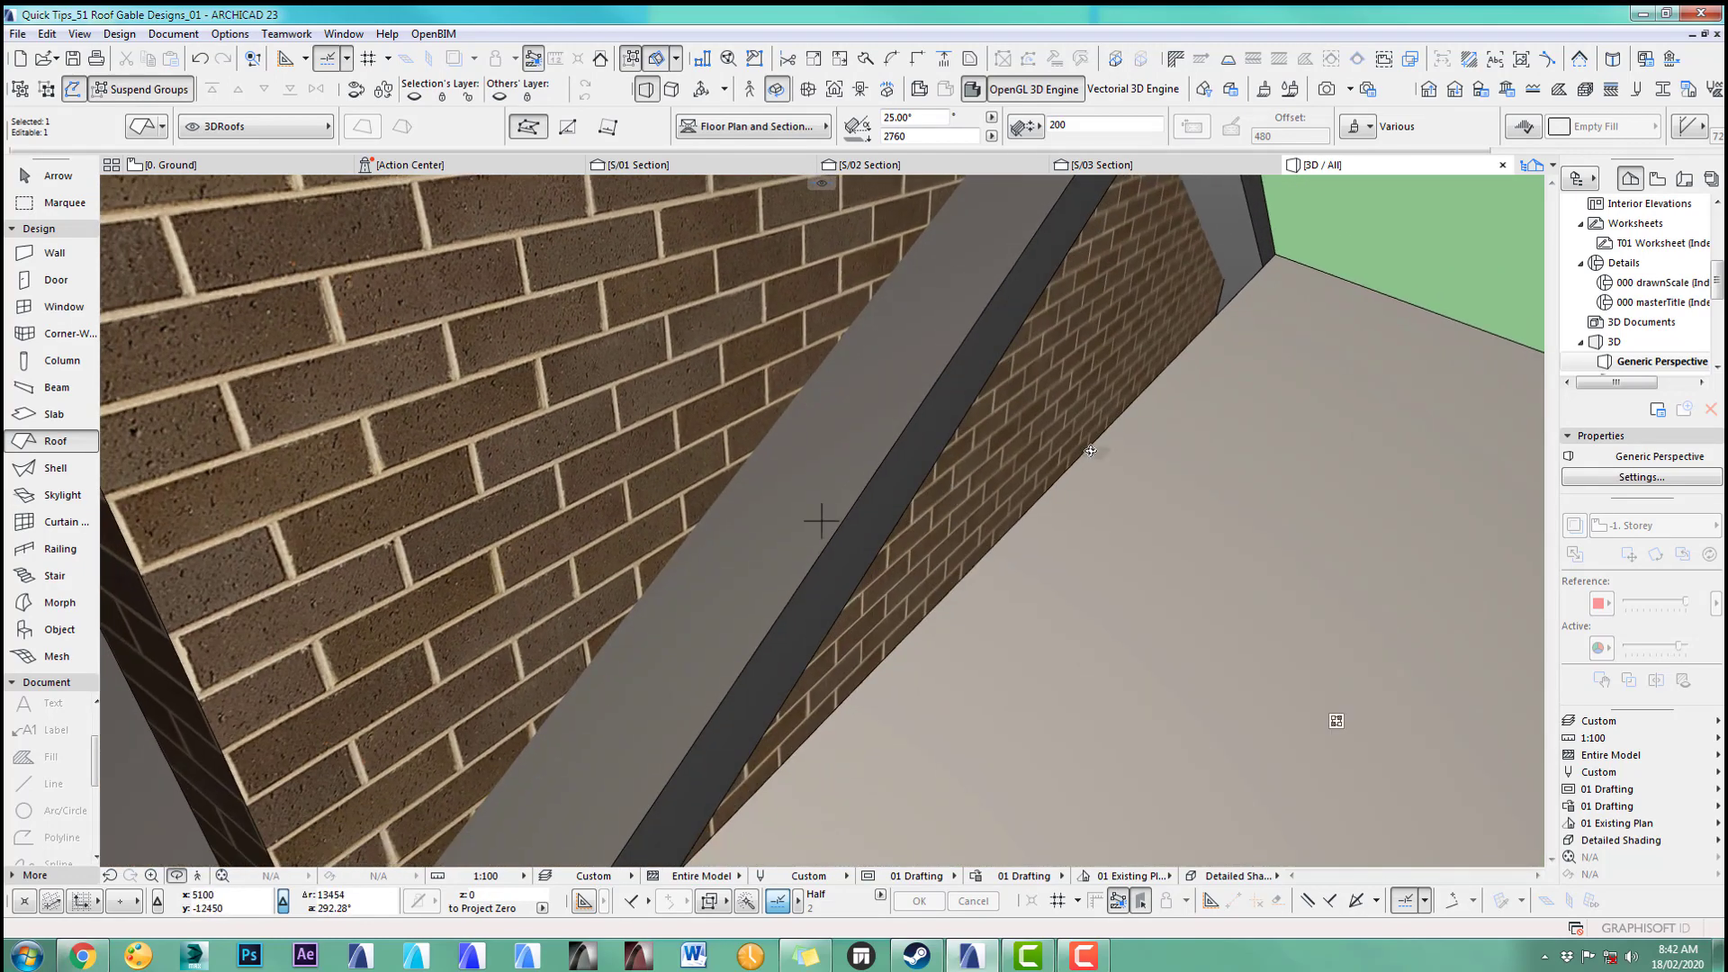
scroll(1219, 396, "down", 6)
middle_click_drag(1177, 645, 795, 565)
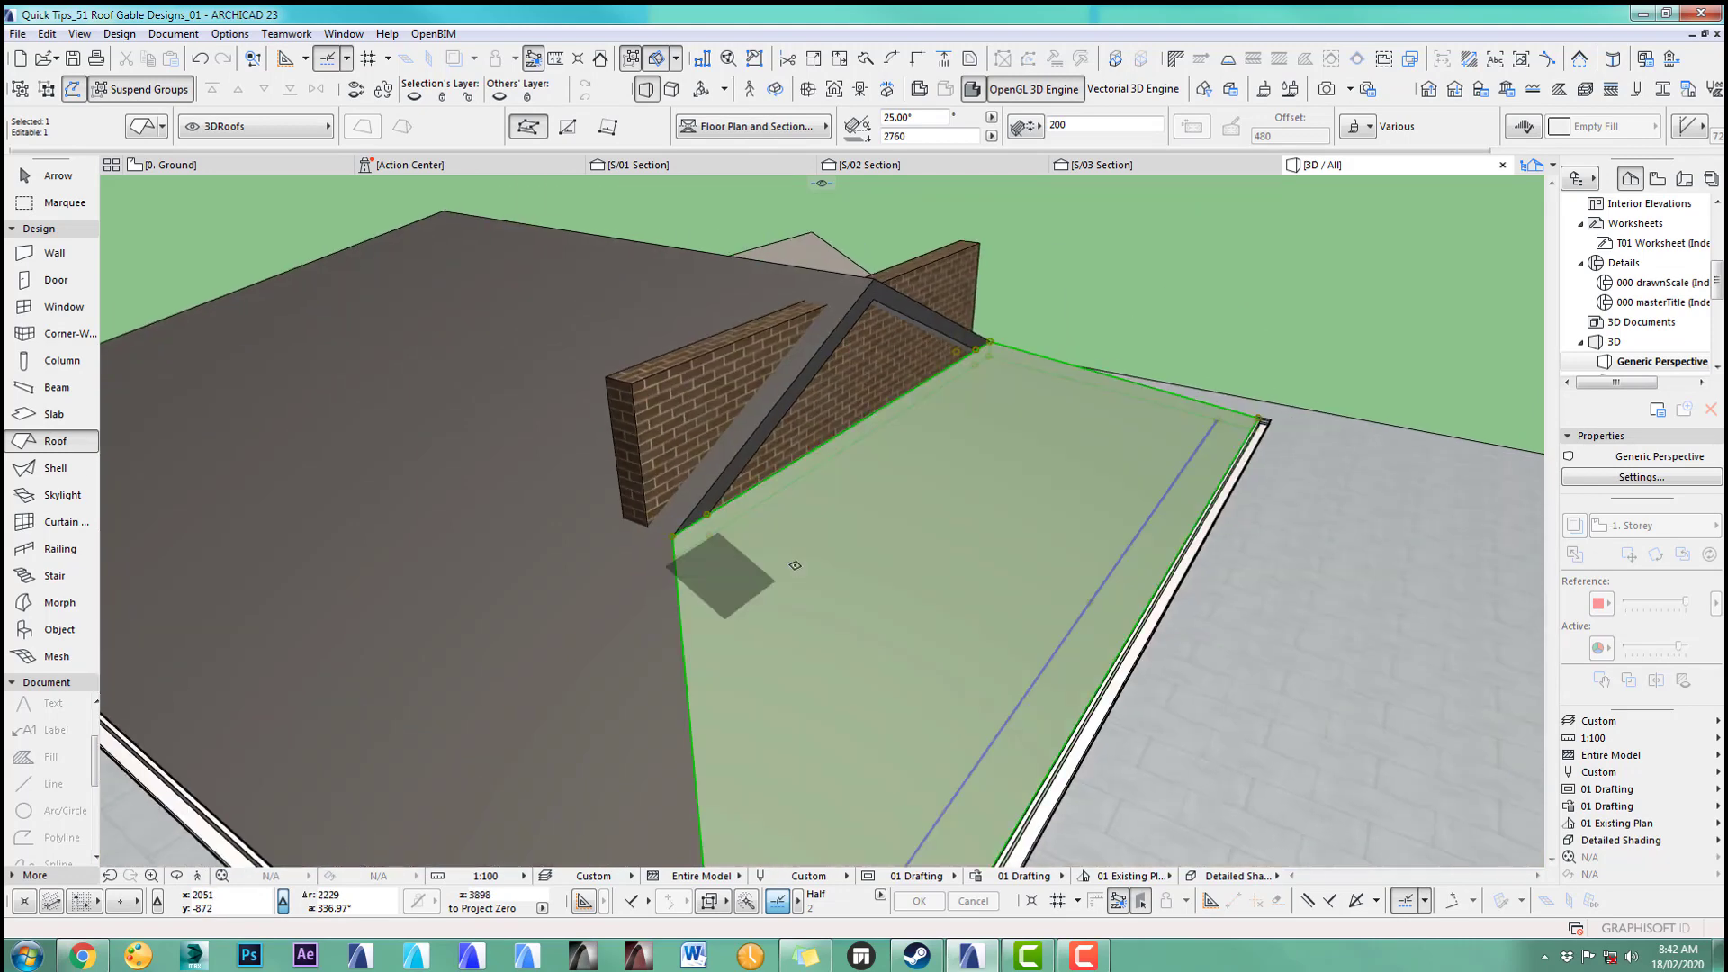
key("F5")
middle_click_drag(854, 400, 667, 445, "shift")
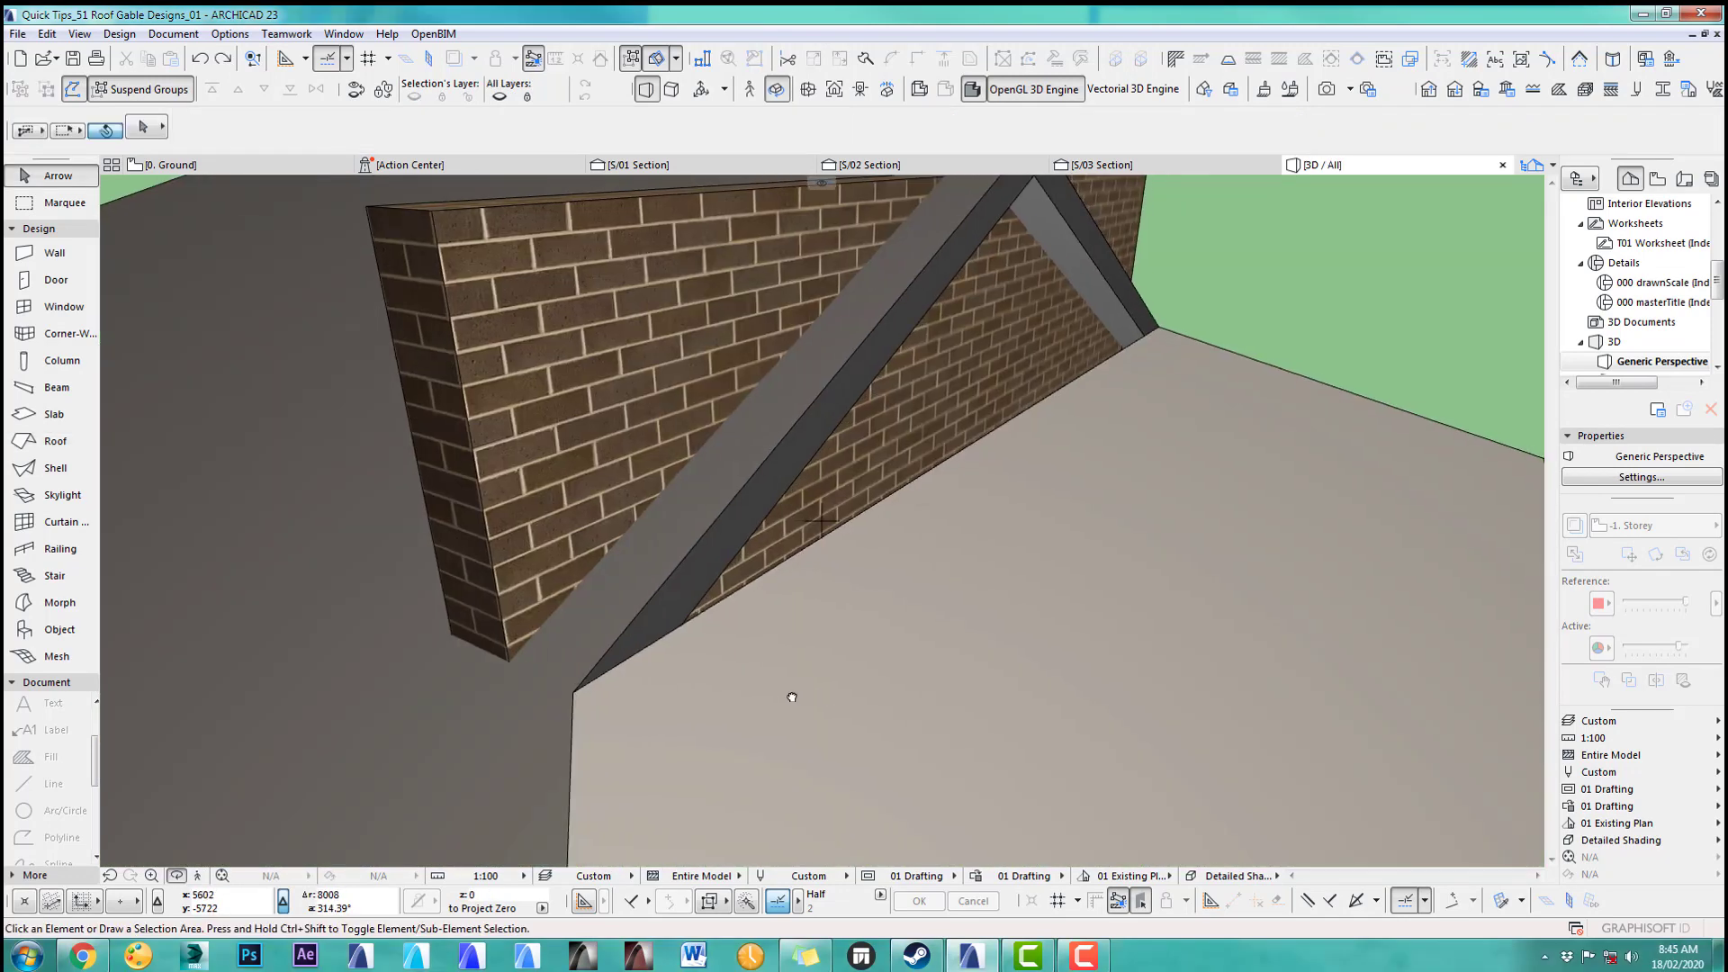
Step: On the ground floor plan, place a copy of the west roof plane clear of the house to the north
key("F2")
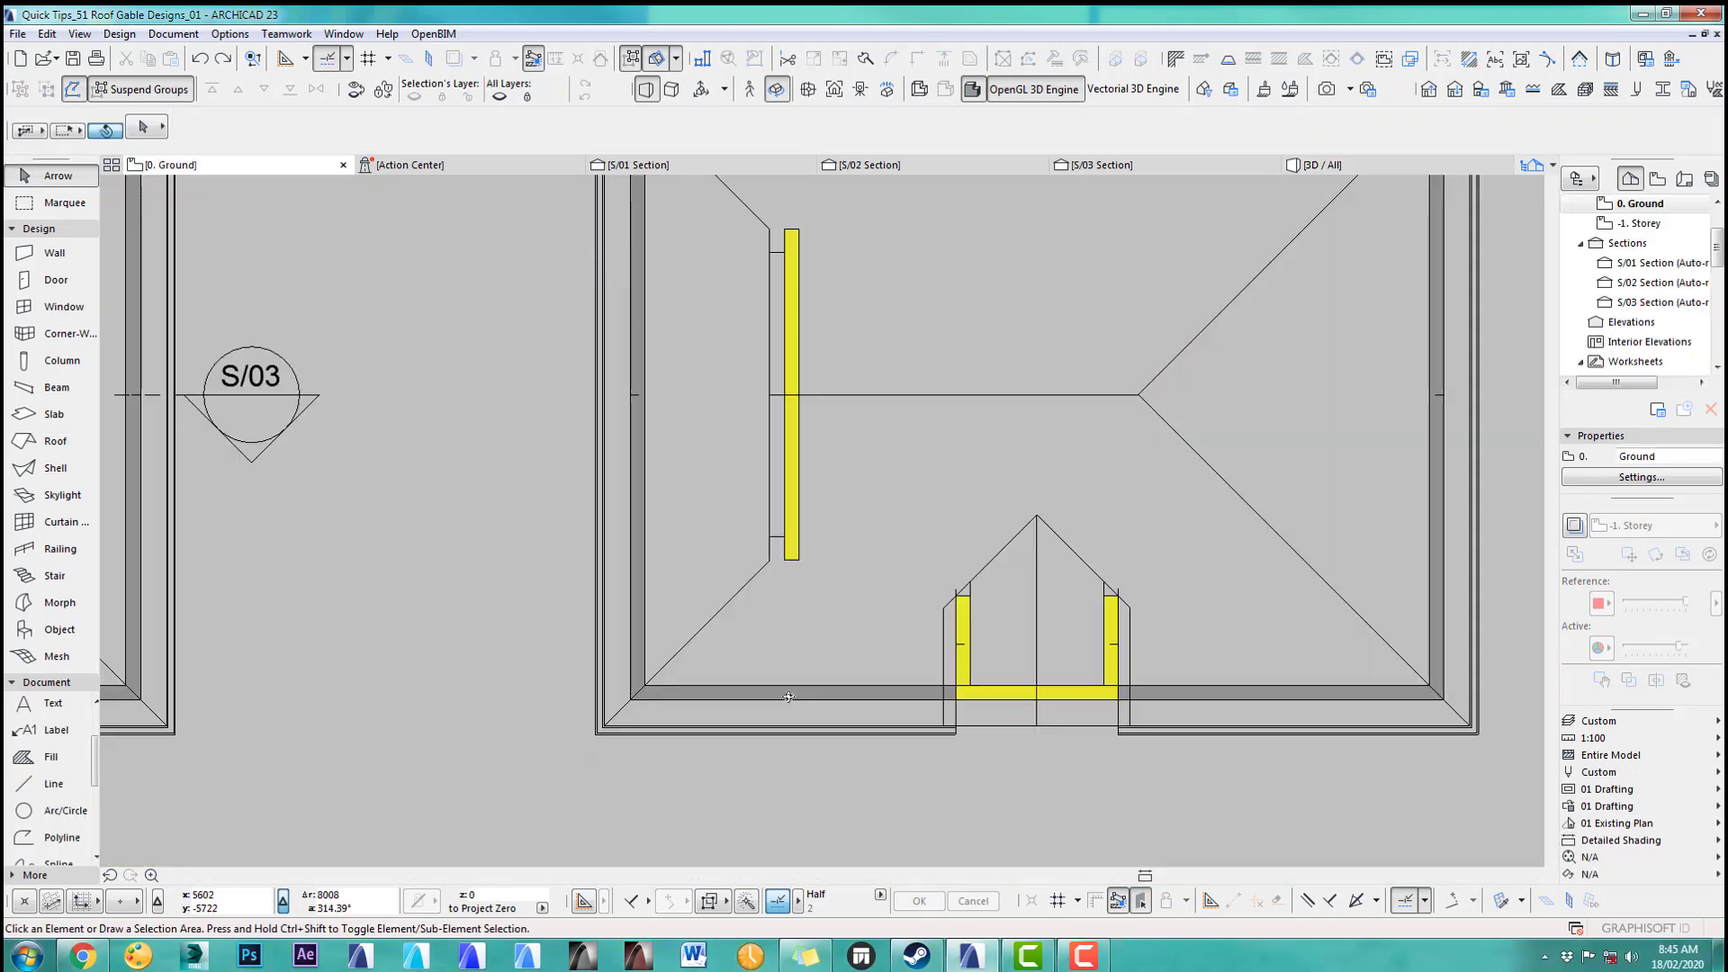
middle_click_drag(842, 486, 804, 579)
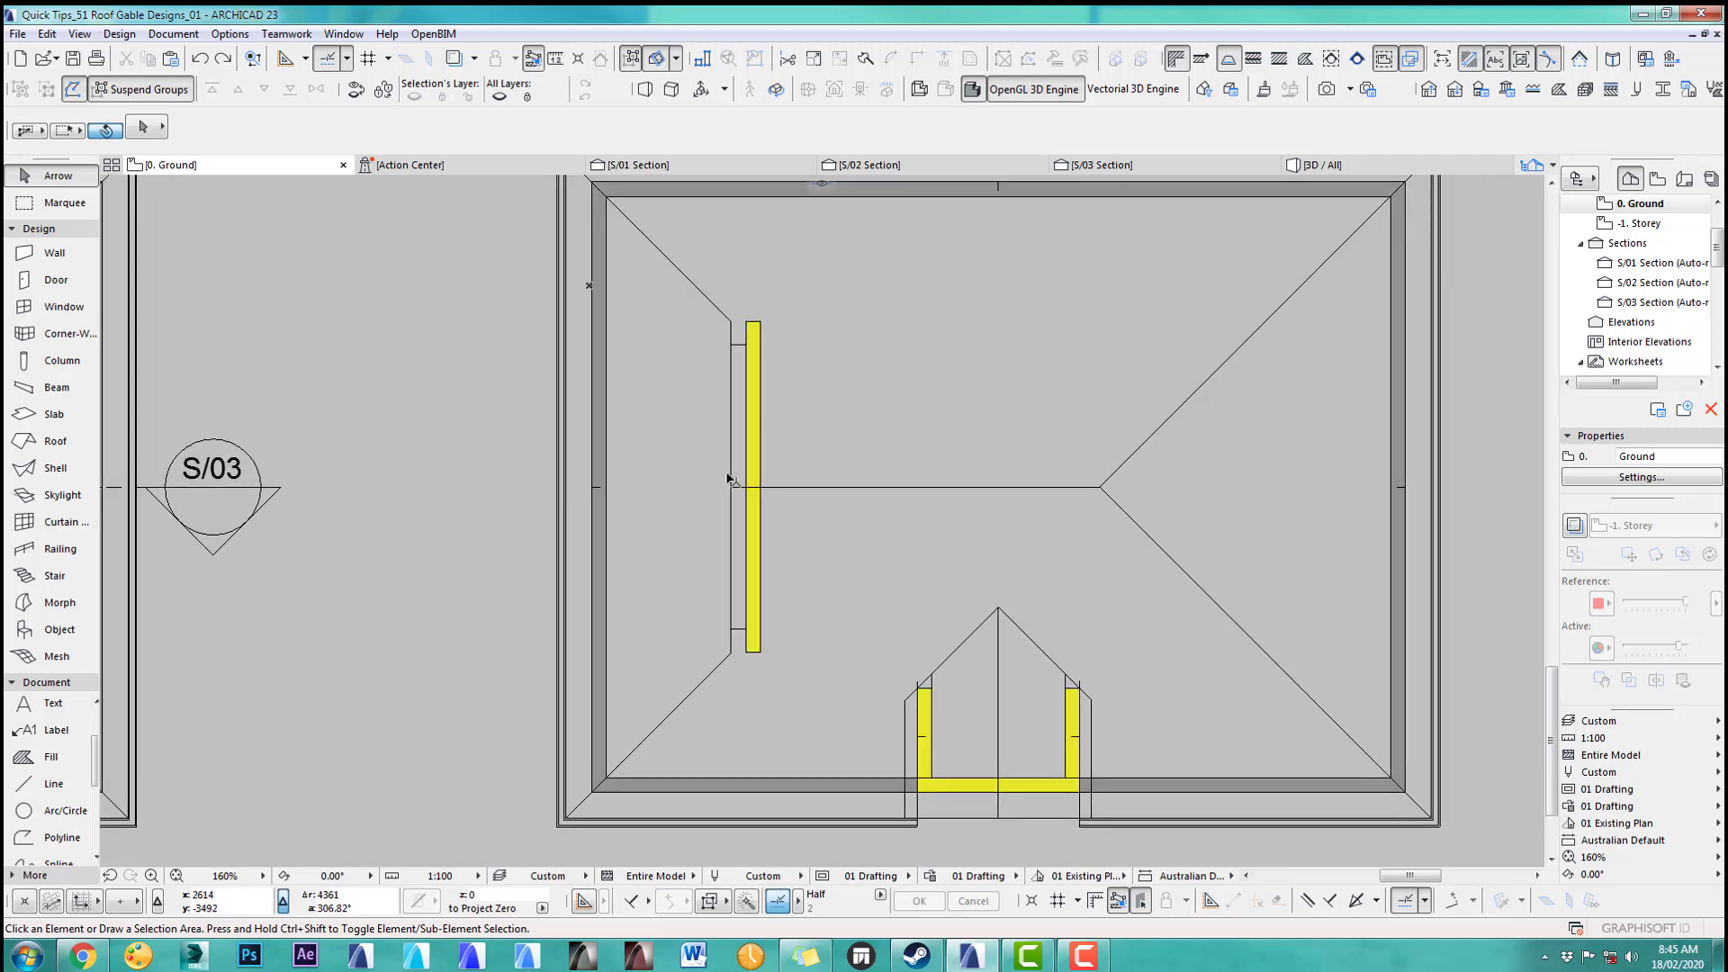
left_click(594, 491)
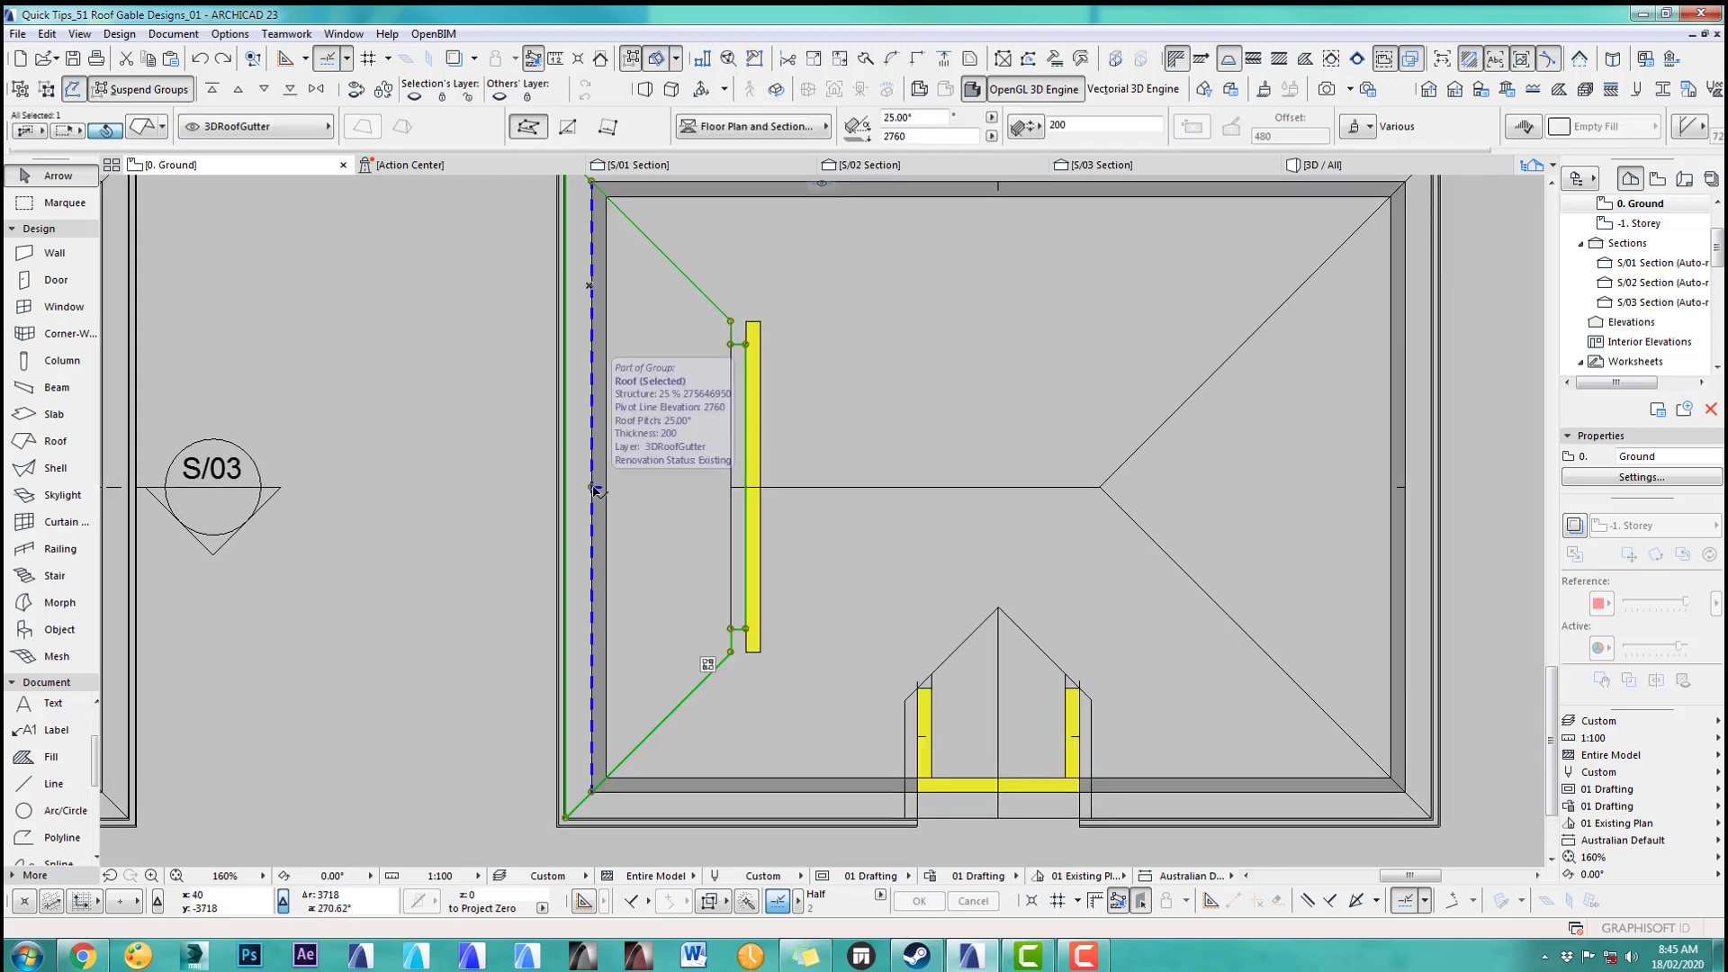
scroll(819, 554, "down", 3)
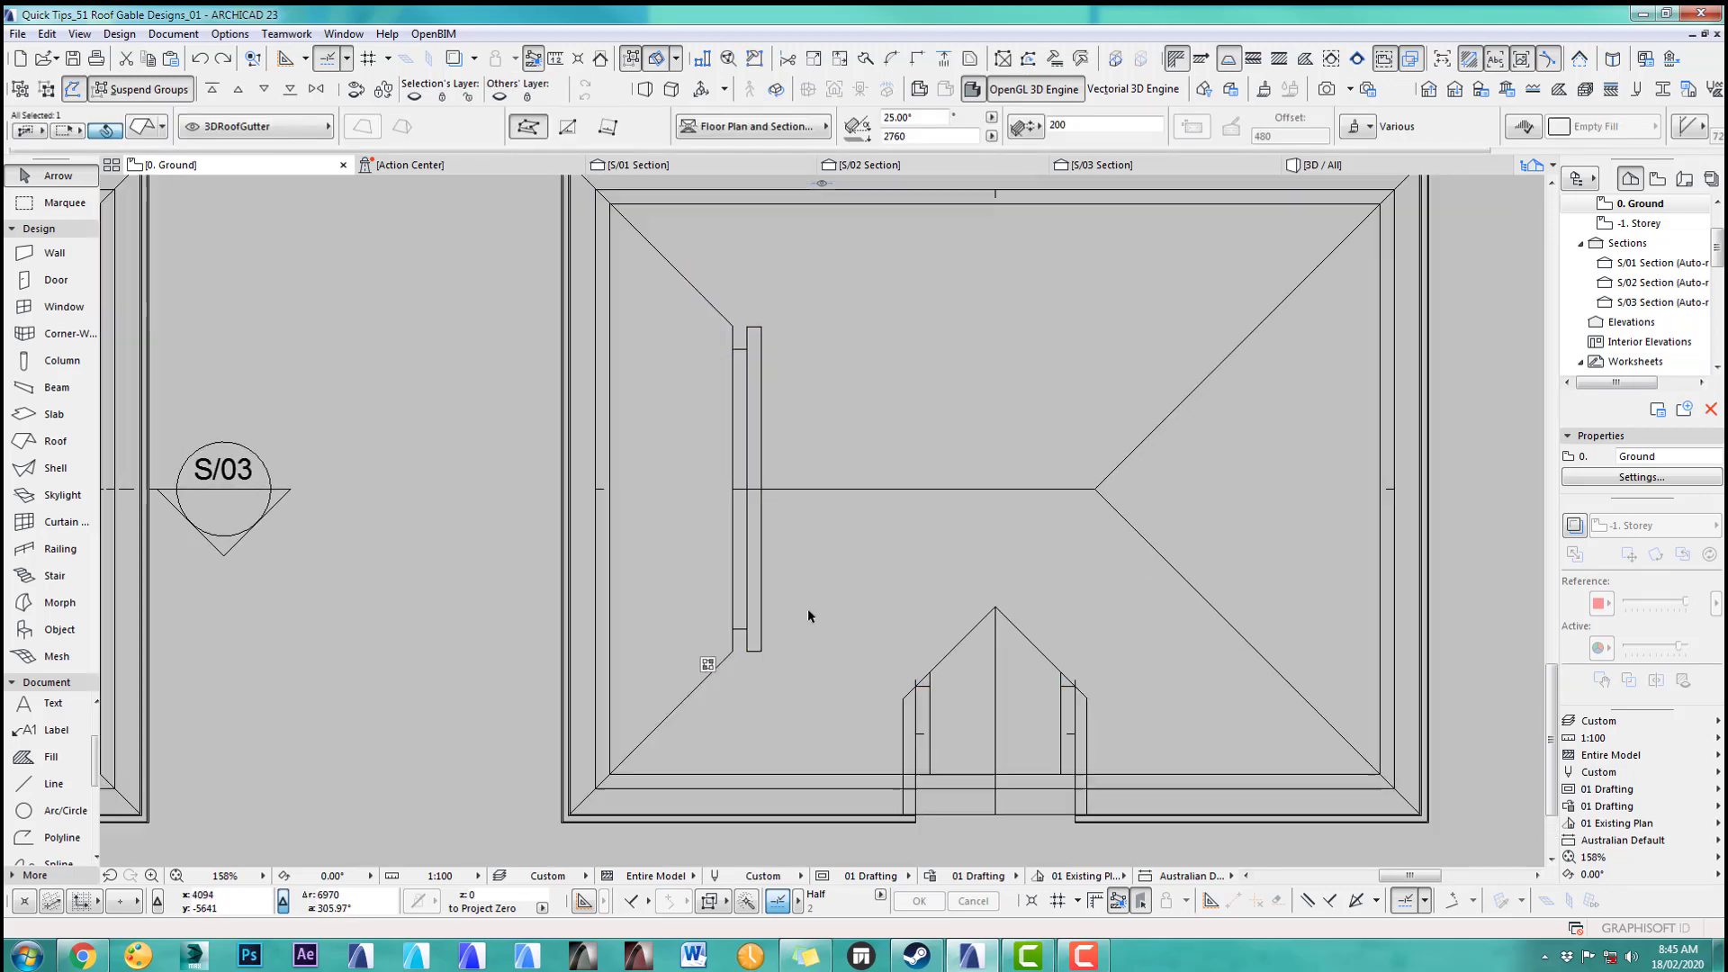
key("ctrl+shift+d")
left_click(606, 629)
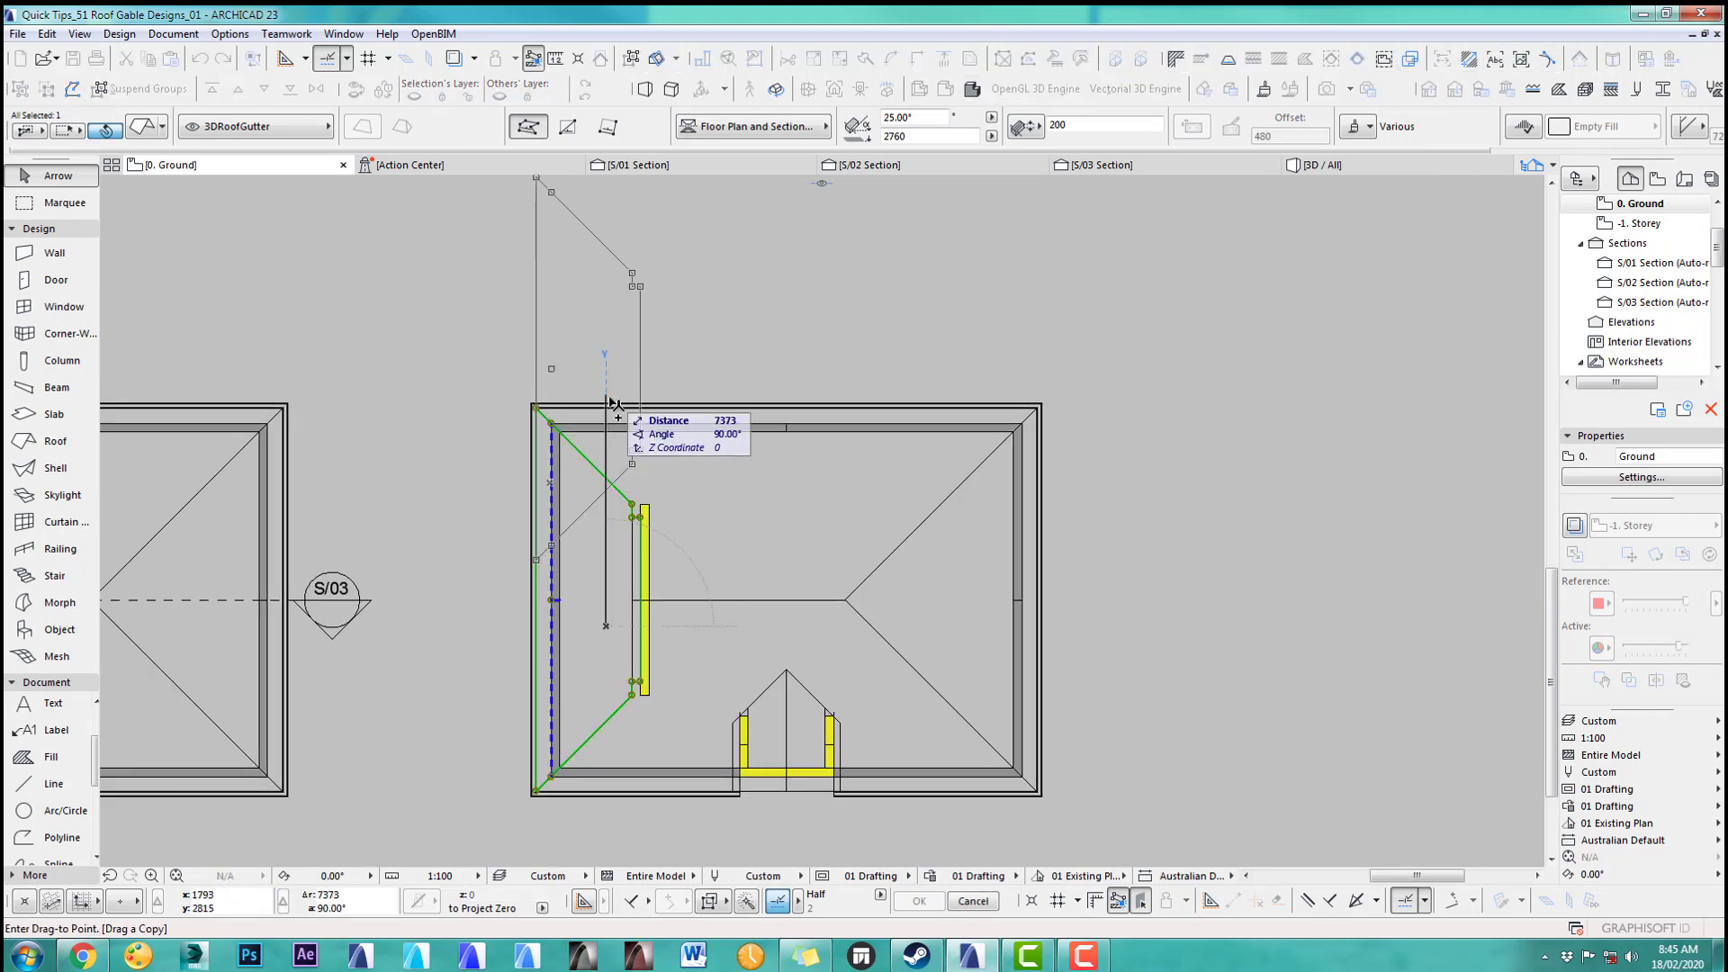
middle_click_drag(610, 396, 606, 538)
left_click(621, 342)
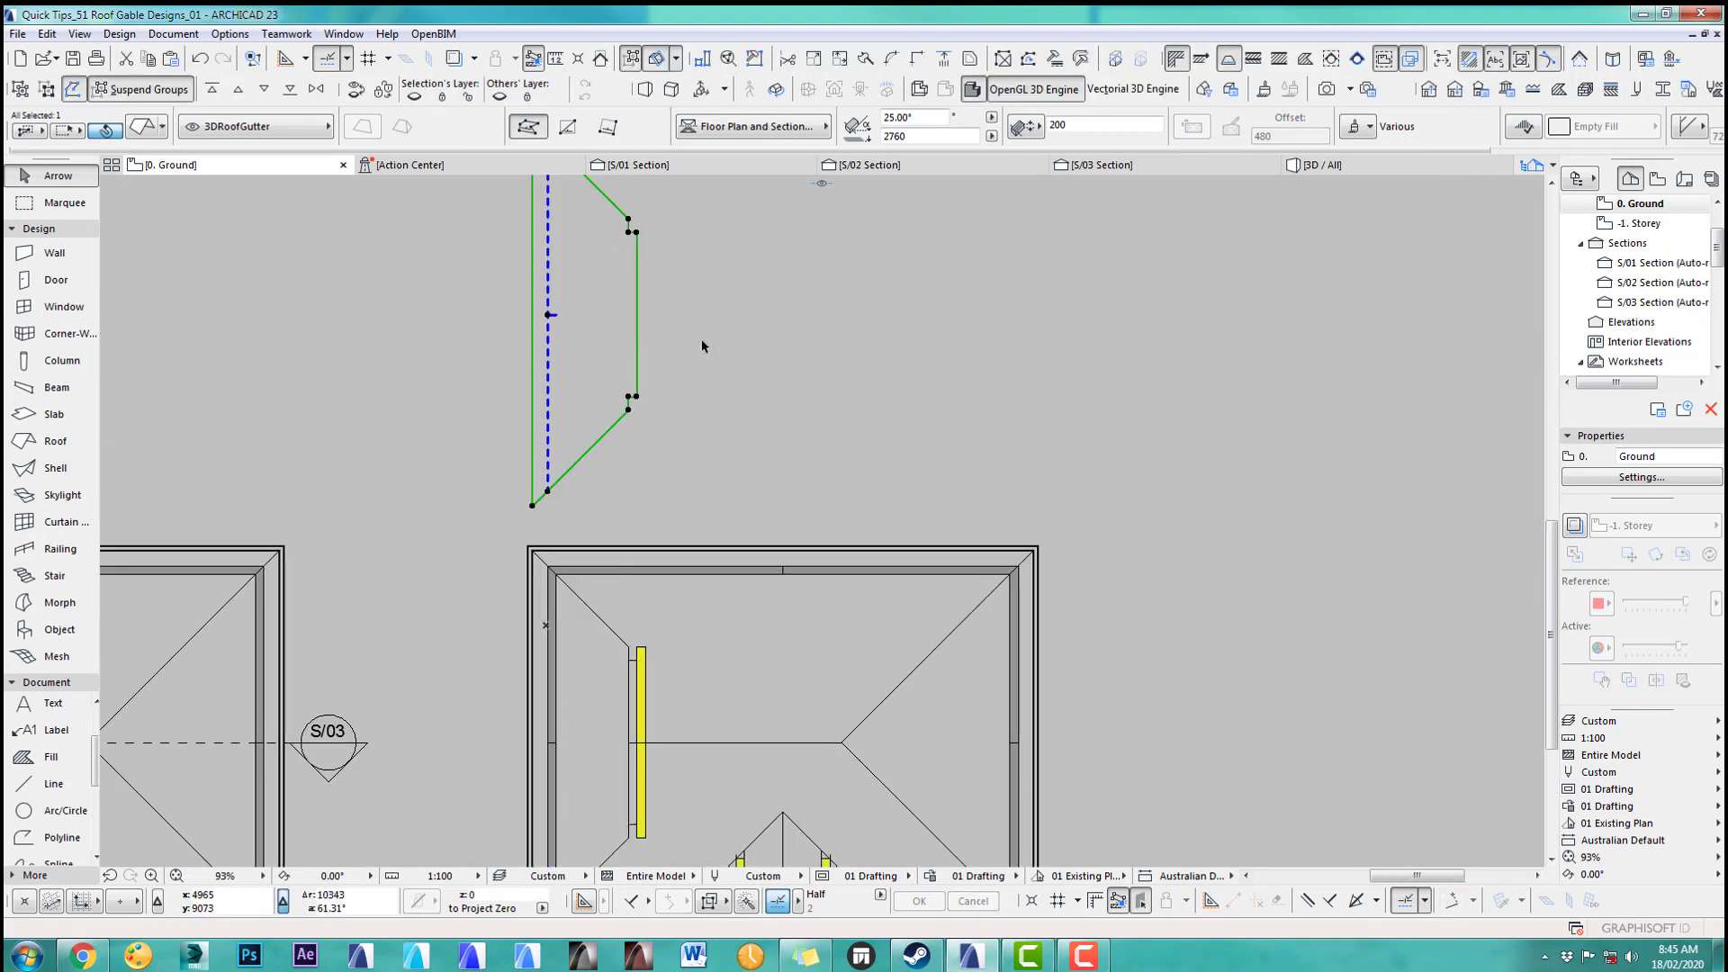
Step: Examine the copied roof plane on its own in 3D, and remove the copy from the floor plan
key("F5")
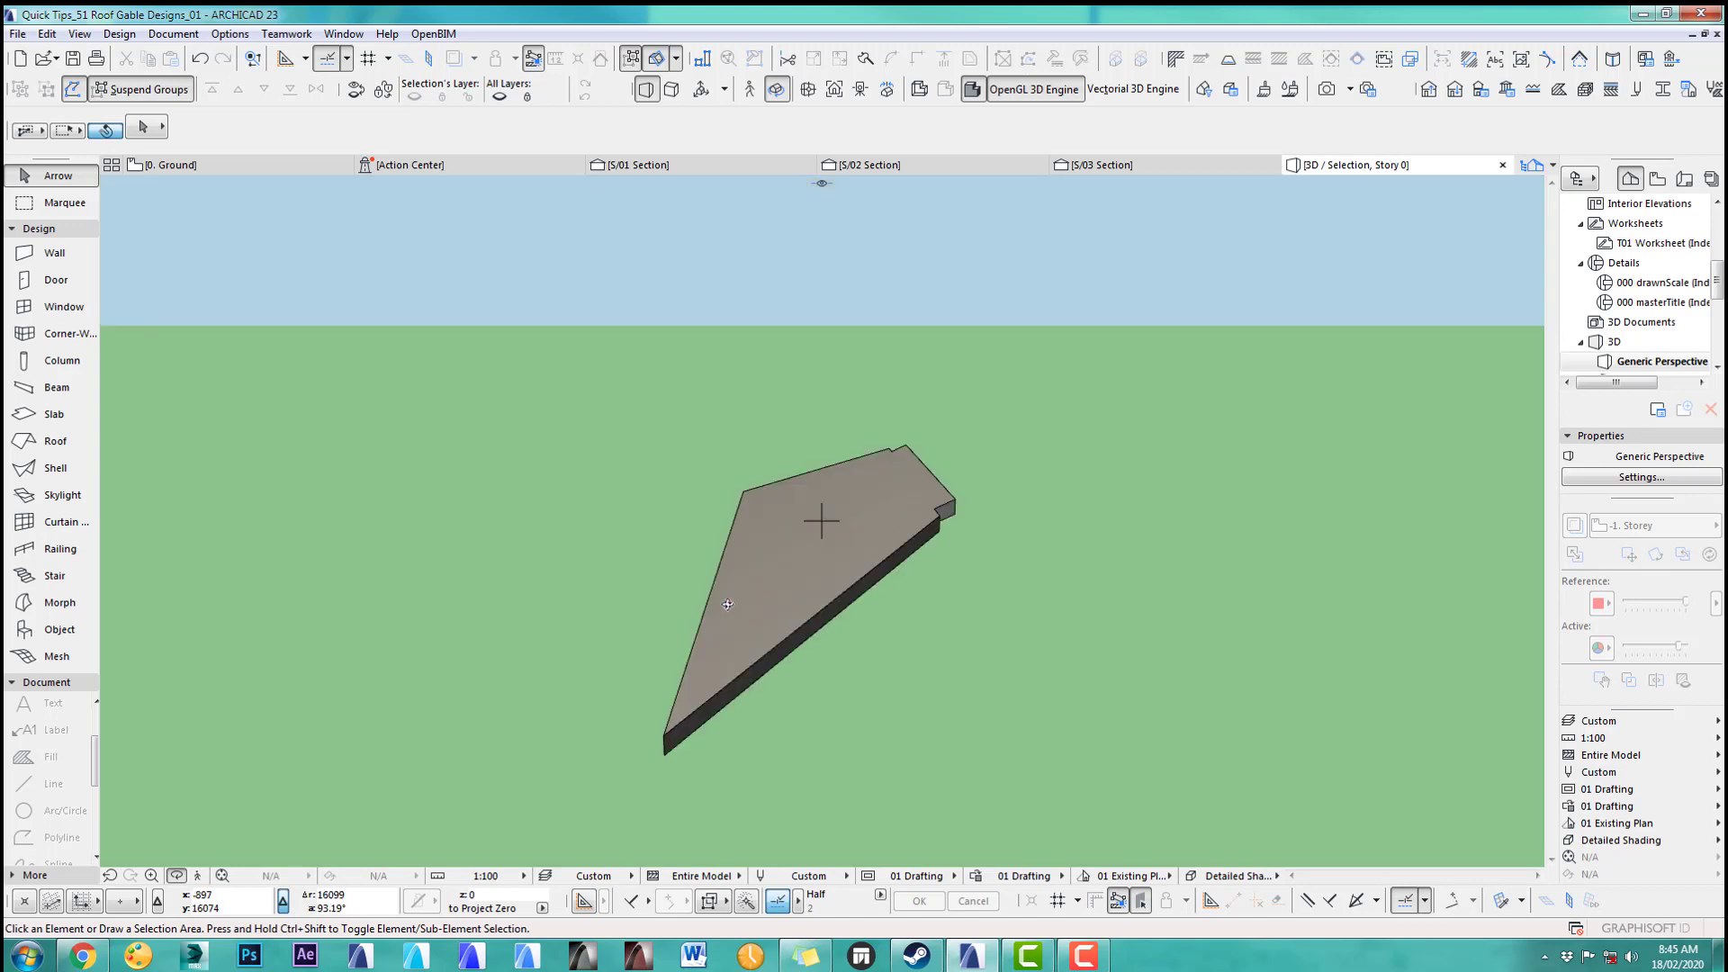
middle_click_drag(841, 547, 960, 570, "shift")
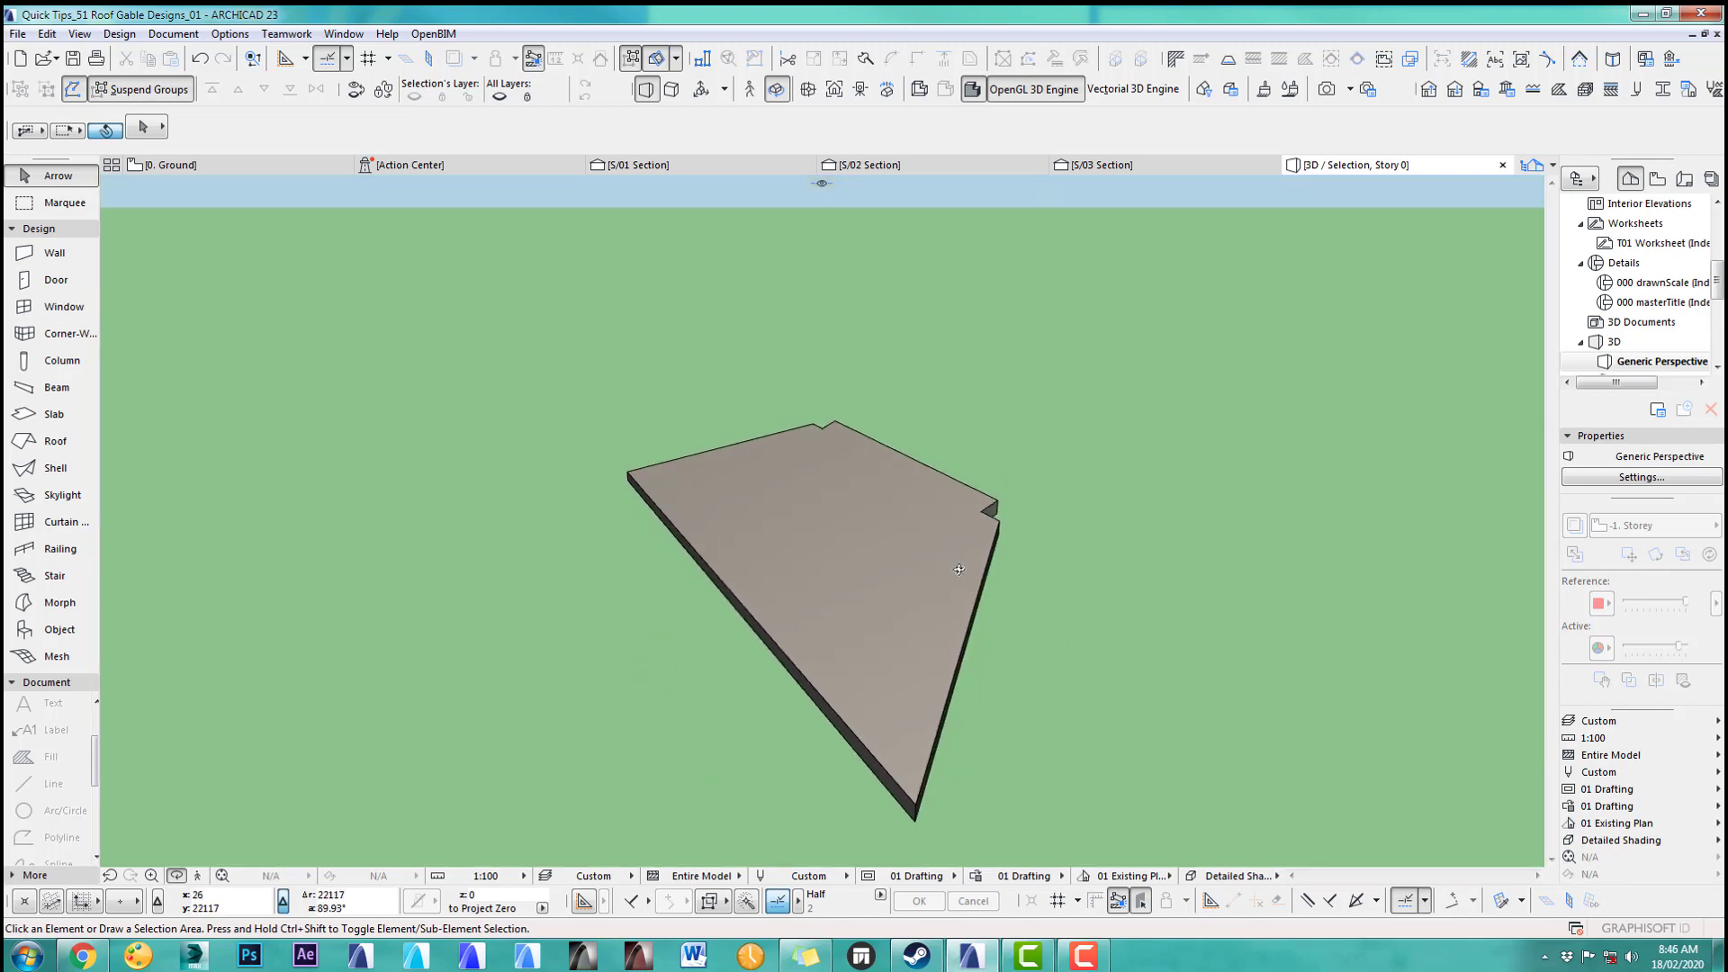
key("F2")
scroll(785, 632, "down", 2)
scroll(687, 666, "up", 2)
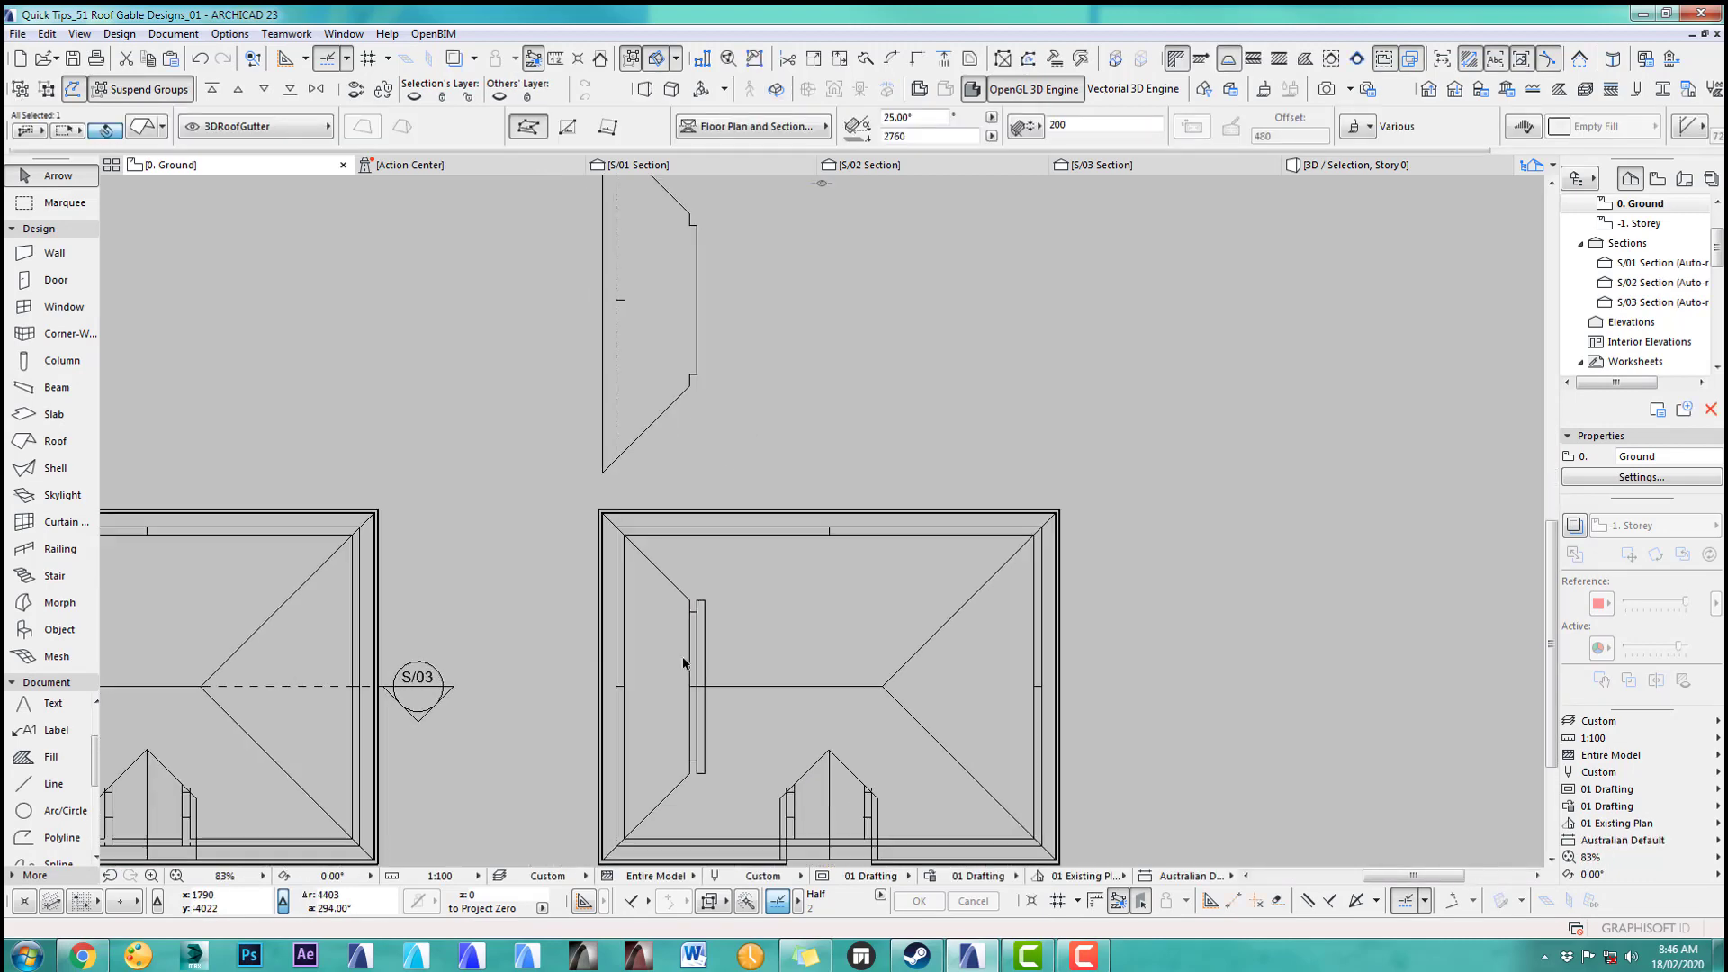
left_click(743, 421)
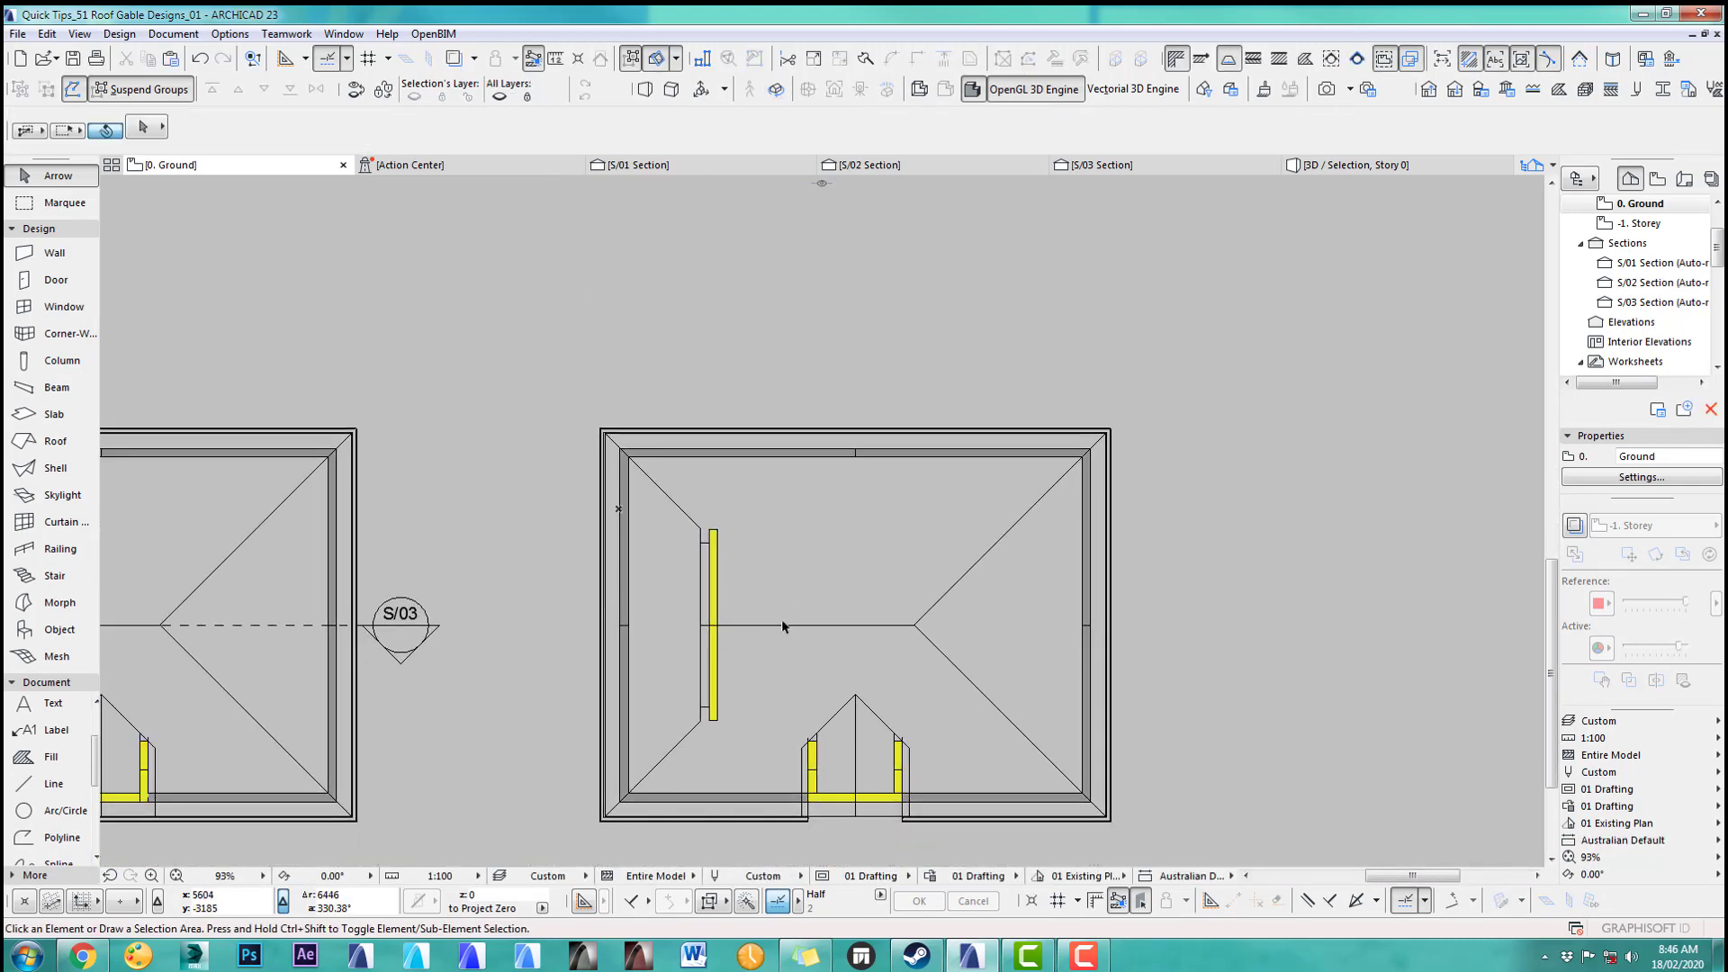
Step: Remove all trim connections from the original west roof plane of the house
left_click(621, 627)
scroll(693, 738, "up", 5)
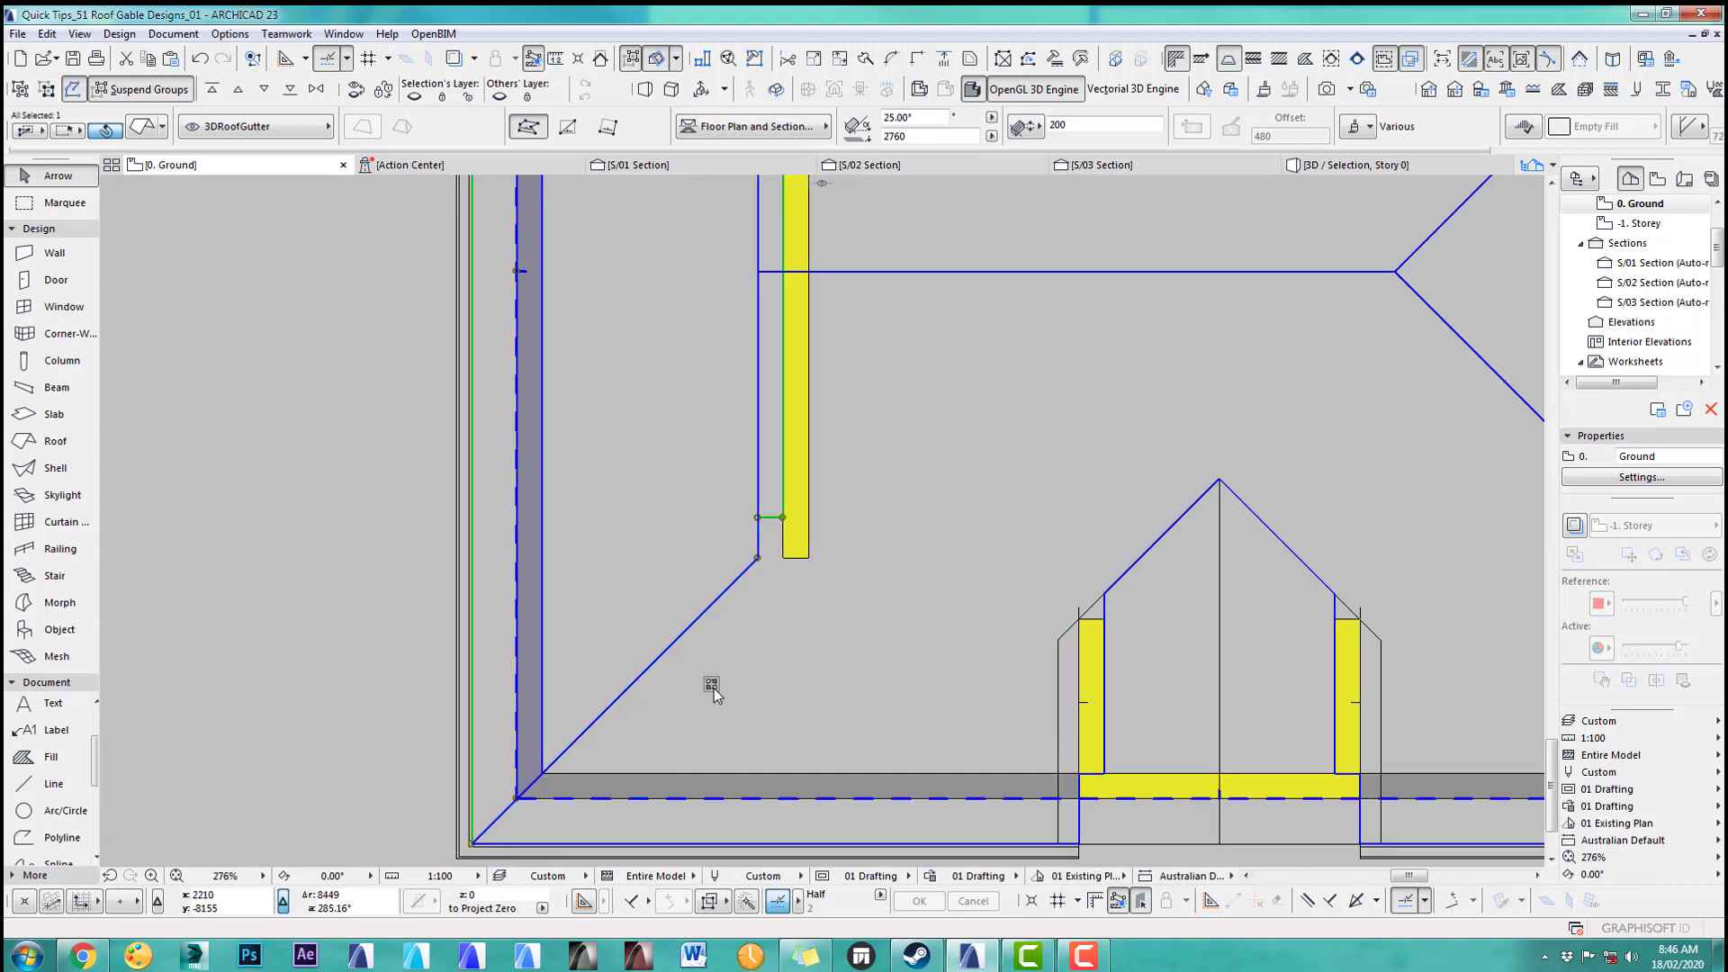
mouse_move(712, 689)
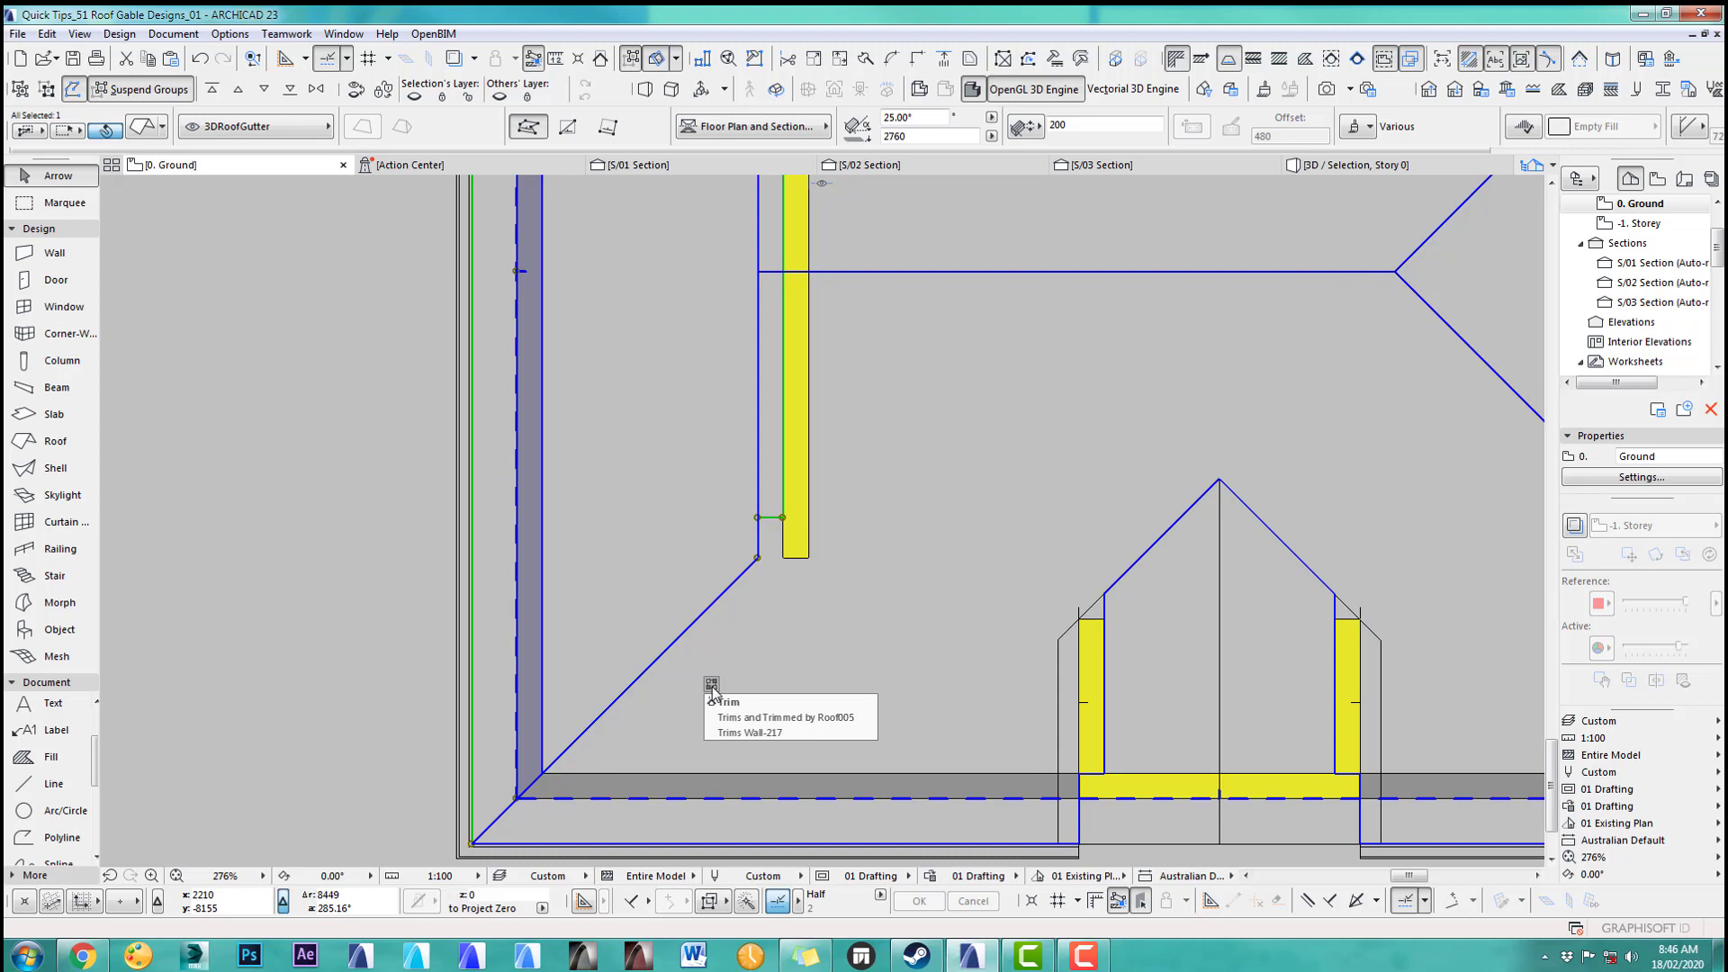
mouse_move(538, 655)
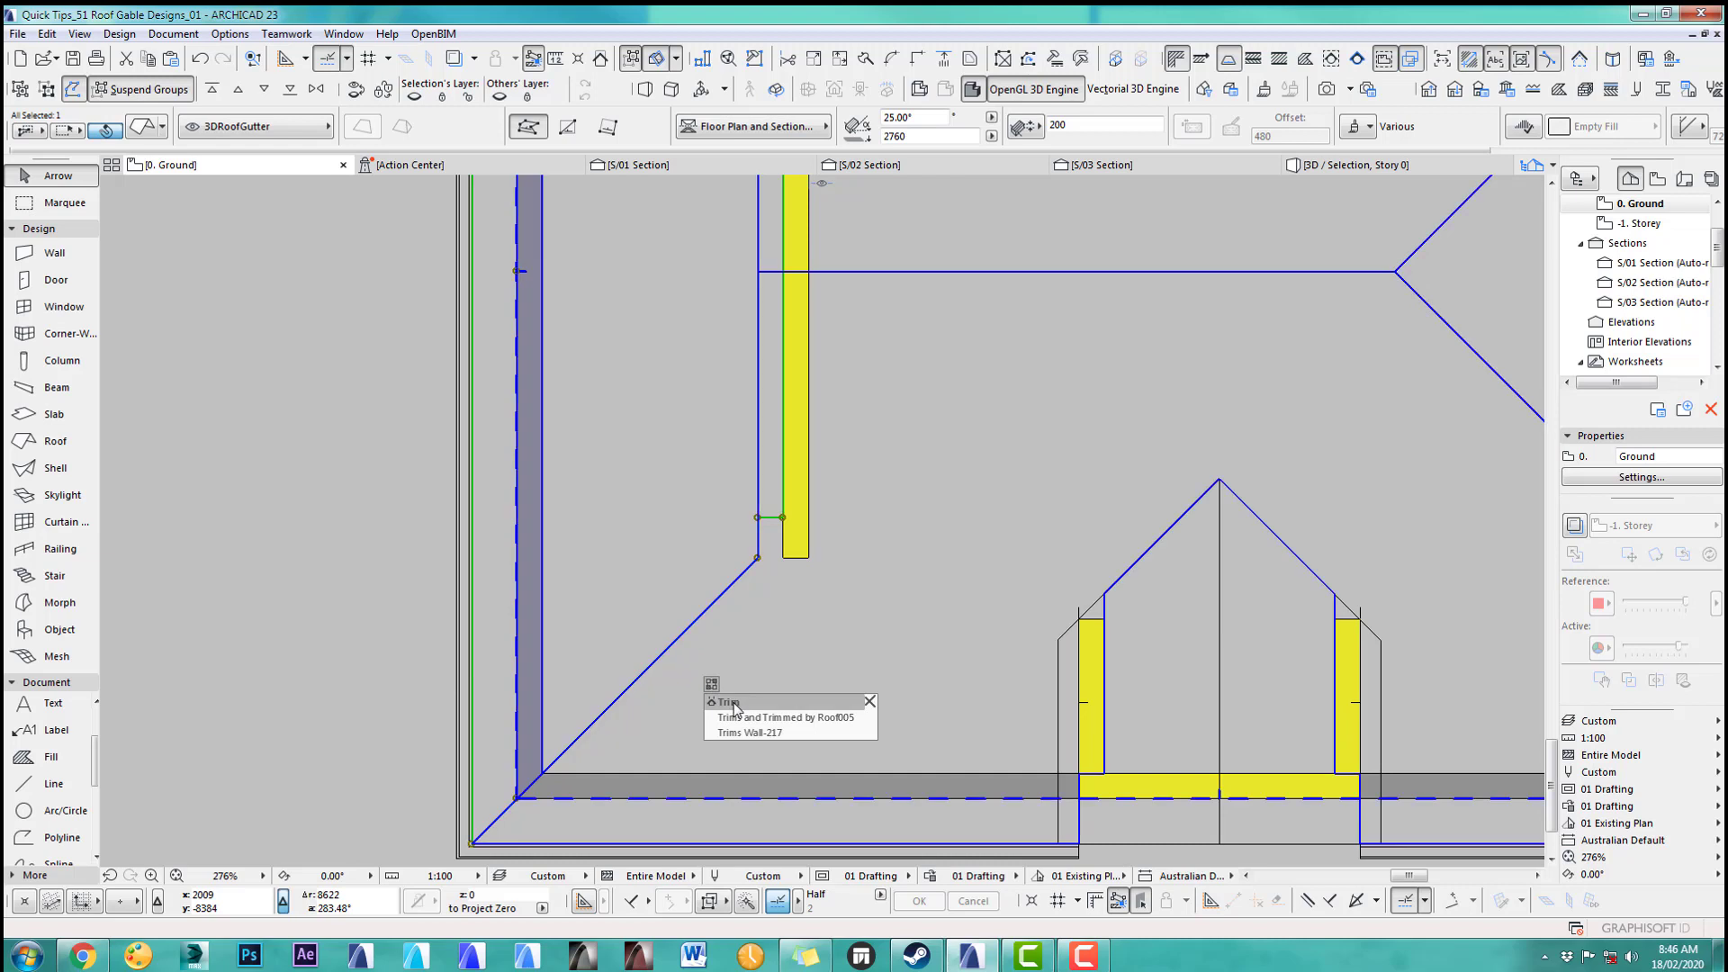
left_click(870, 701)
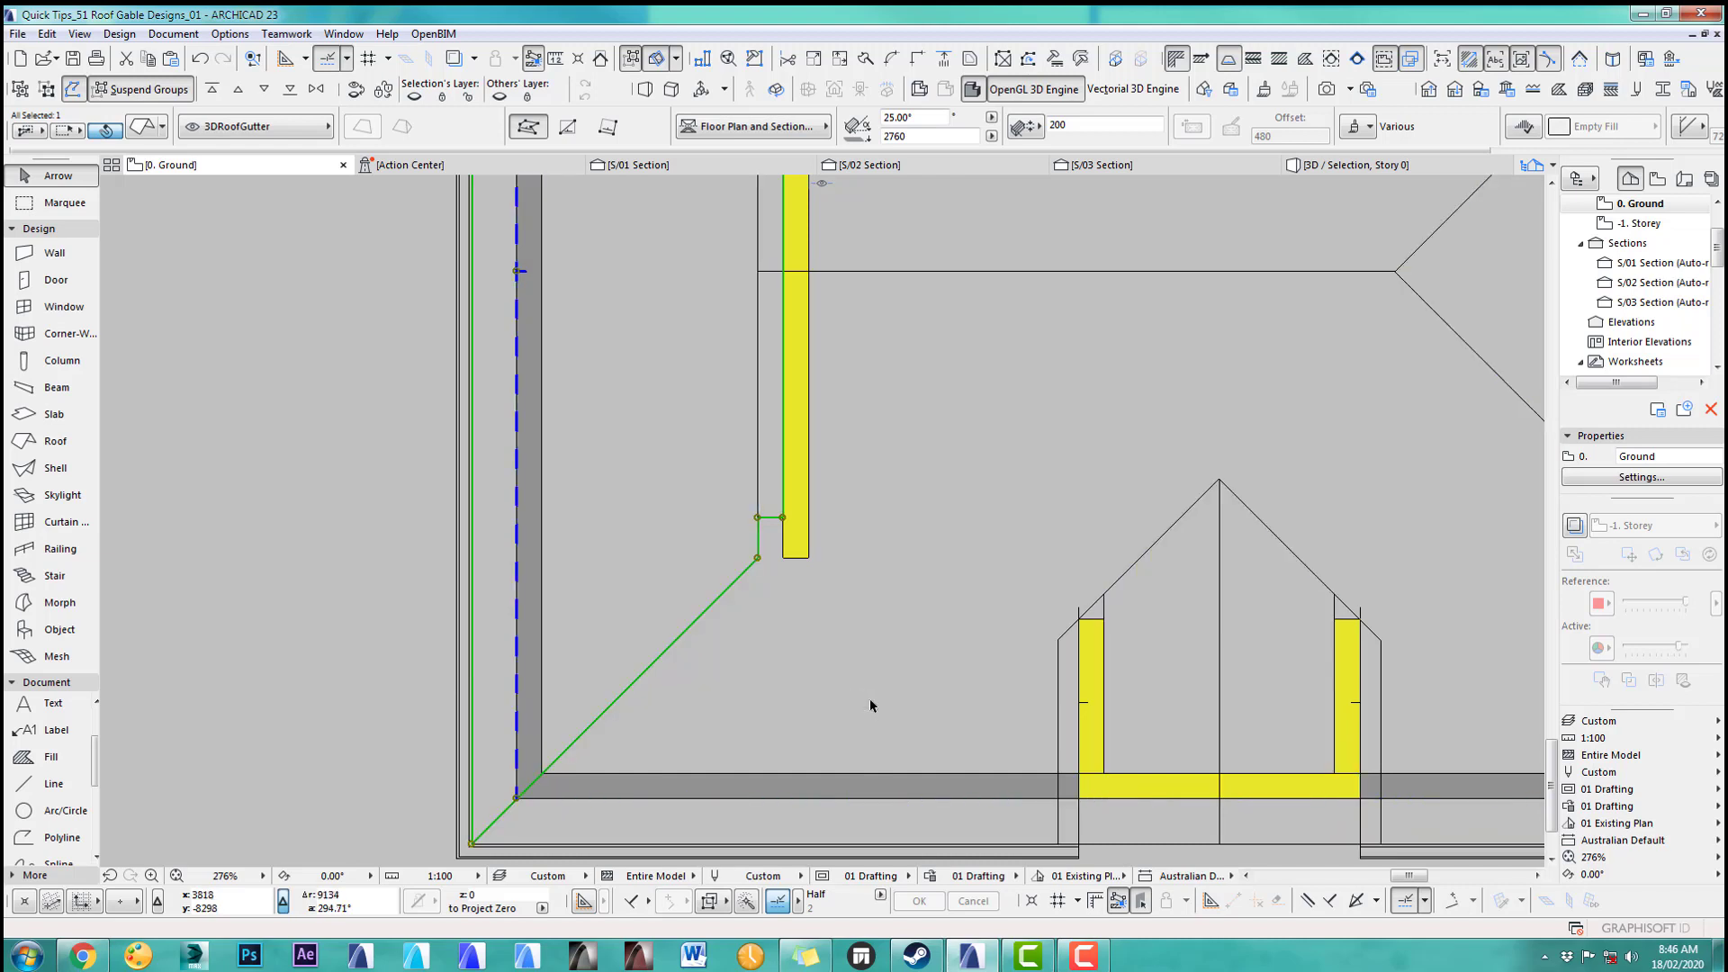
scroll(304, 641, "down", 4)
left_click(333, 648)
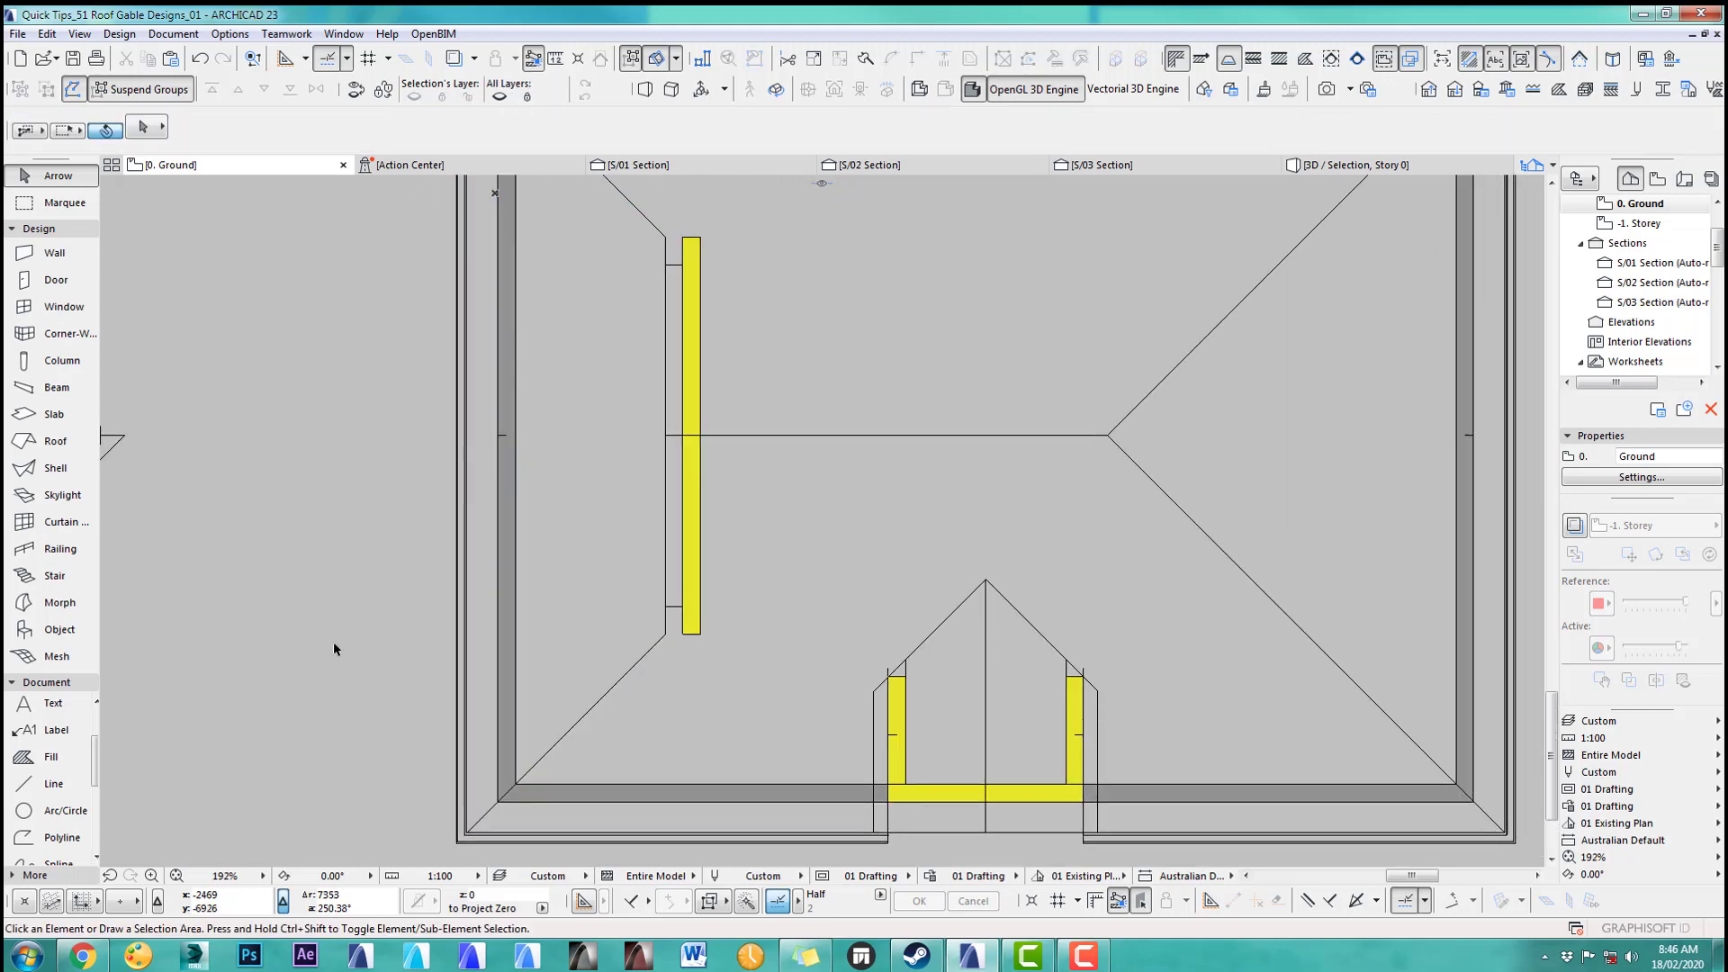
Step: In 3D, trim the west exterior brick wall to the west roof plane, using the roof from the current selection
key("F3")
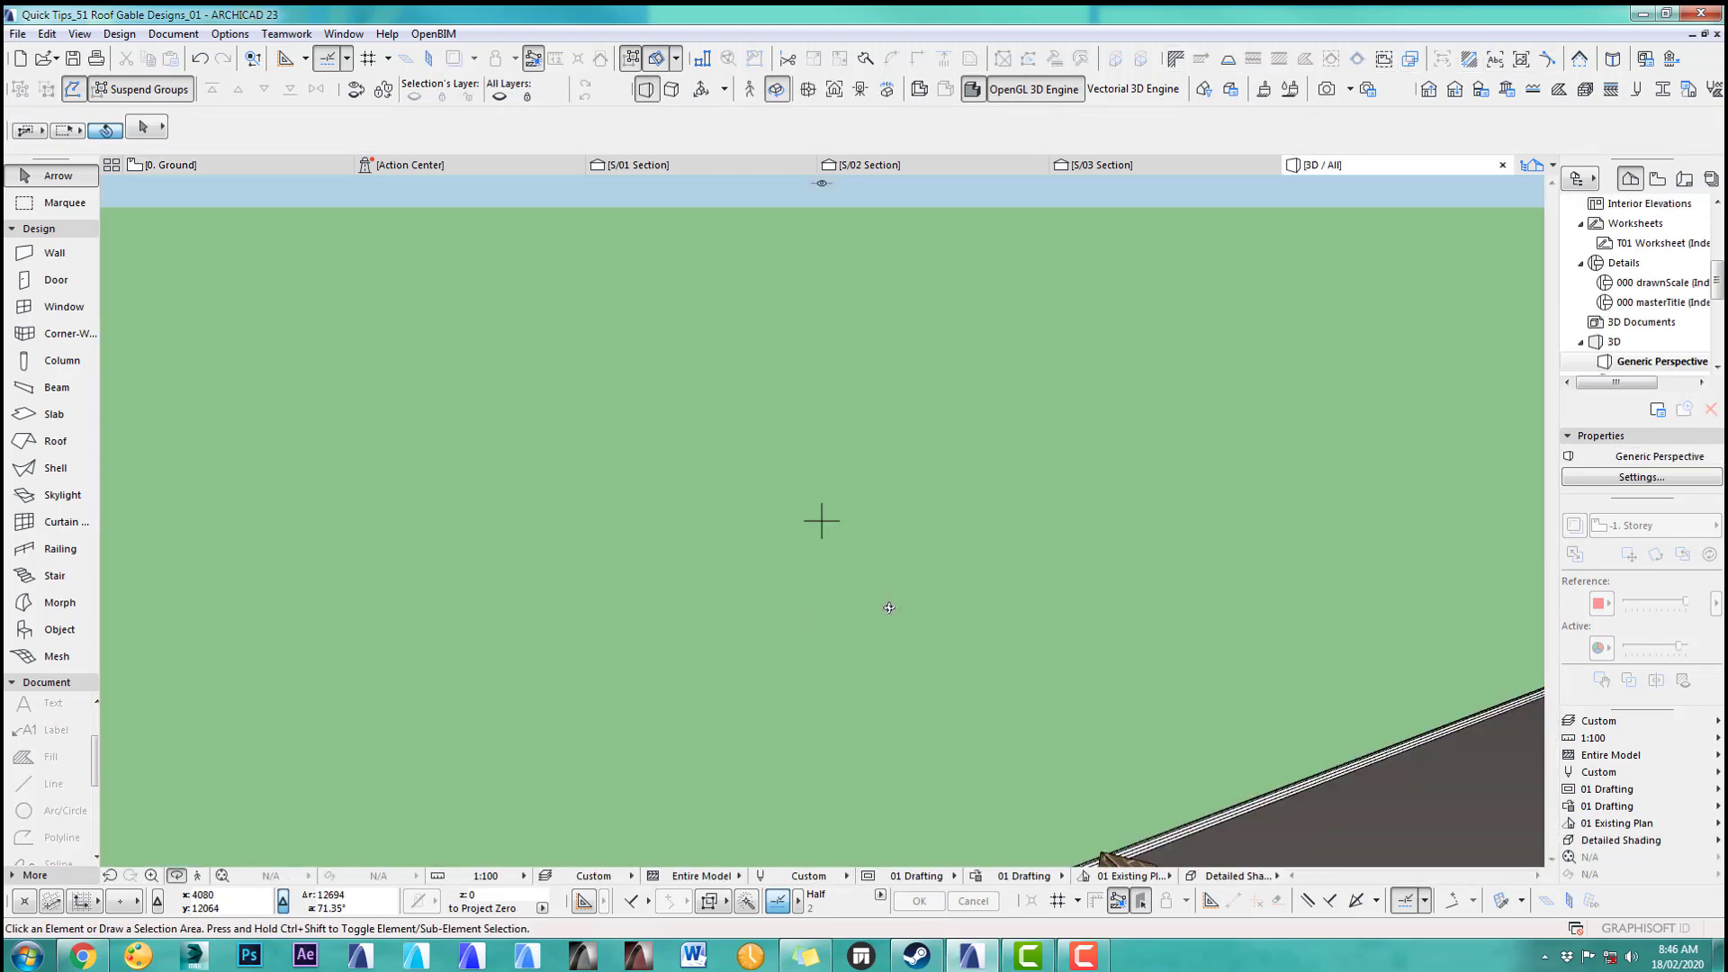
middle_click_drag(888, 607, 940, 563, "shift")
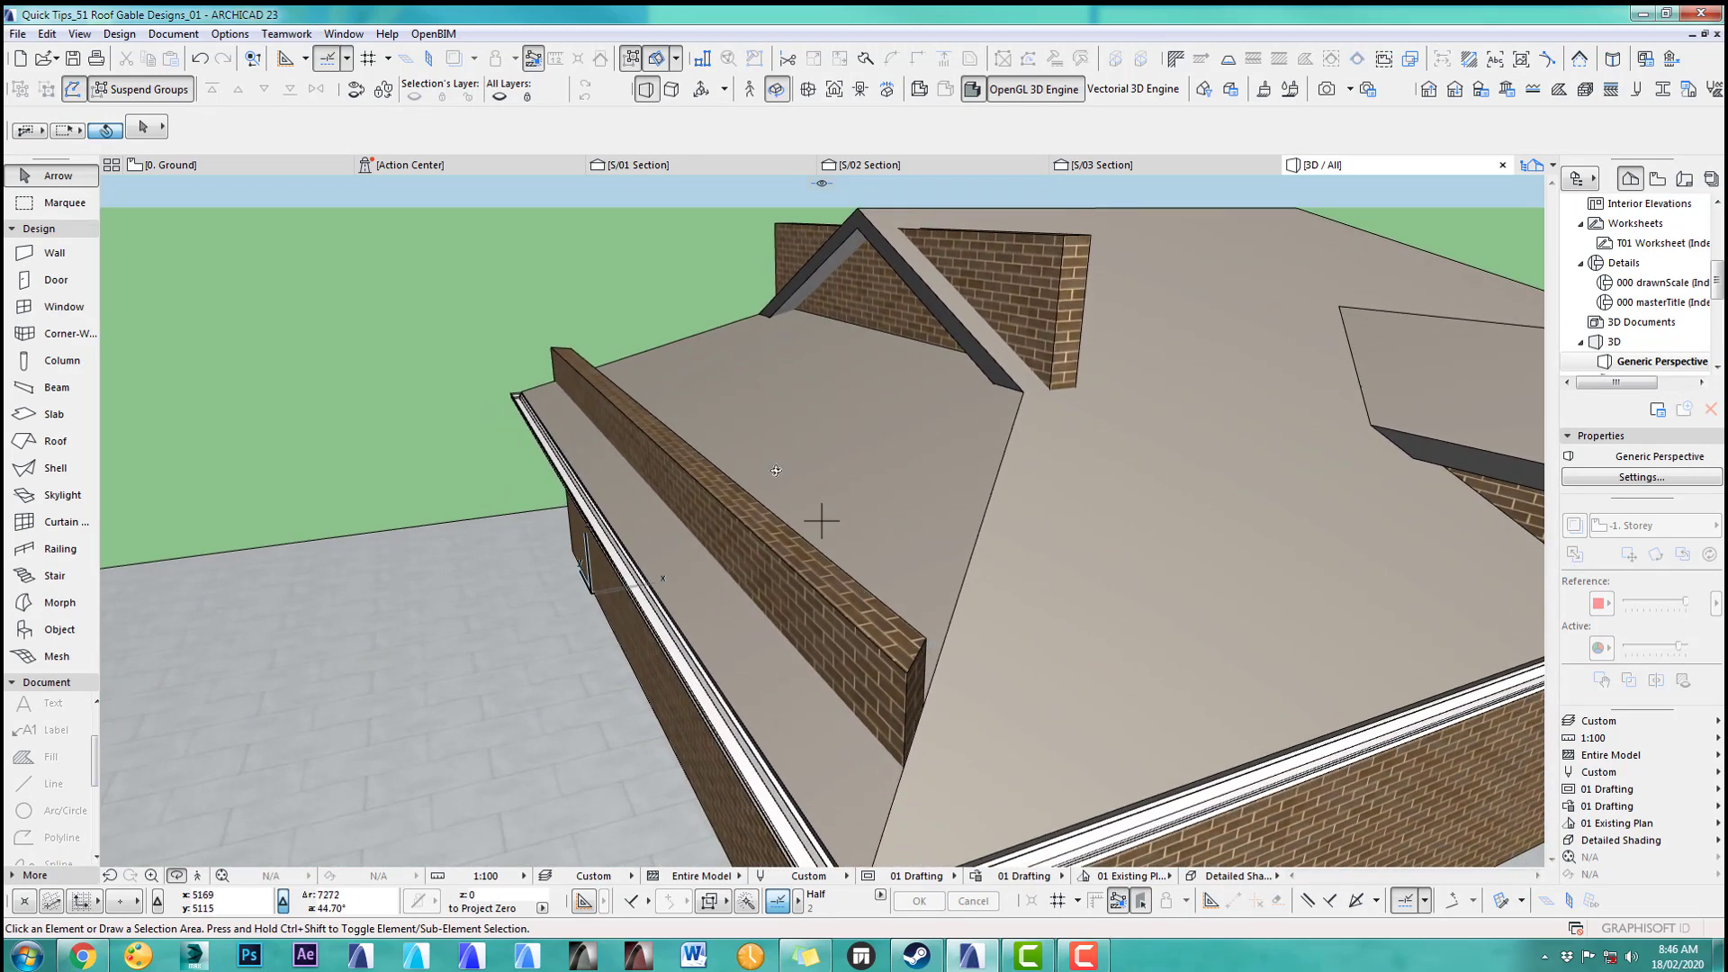
middle_click_drag(721, 453, 615, 426, "shift")
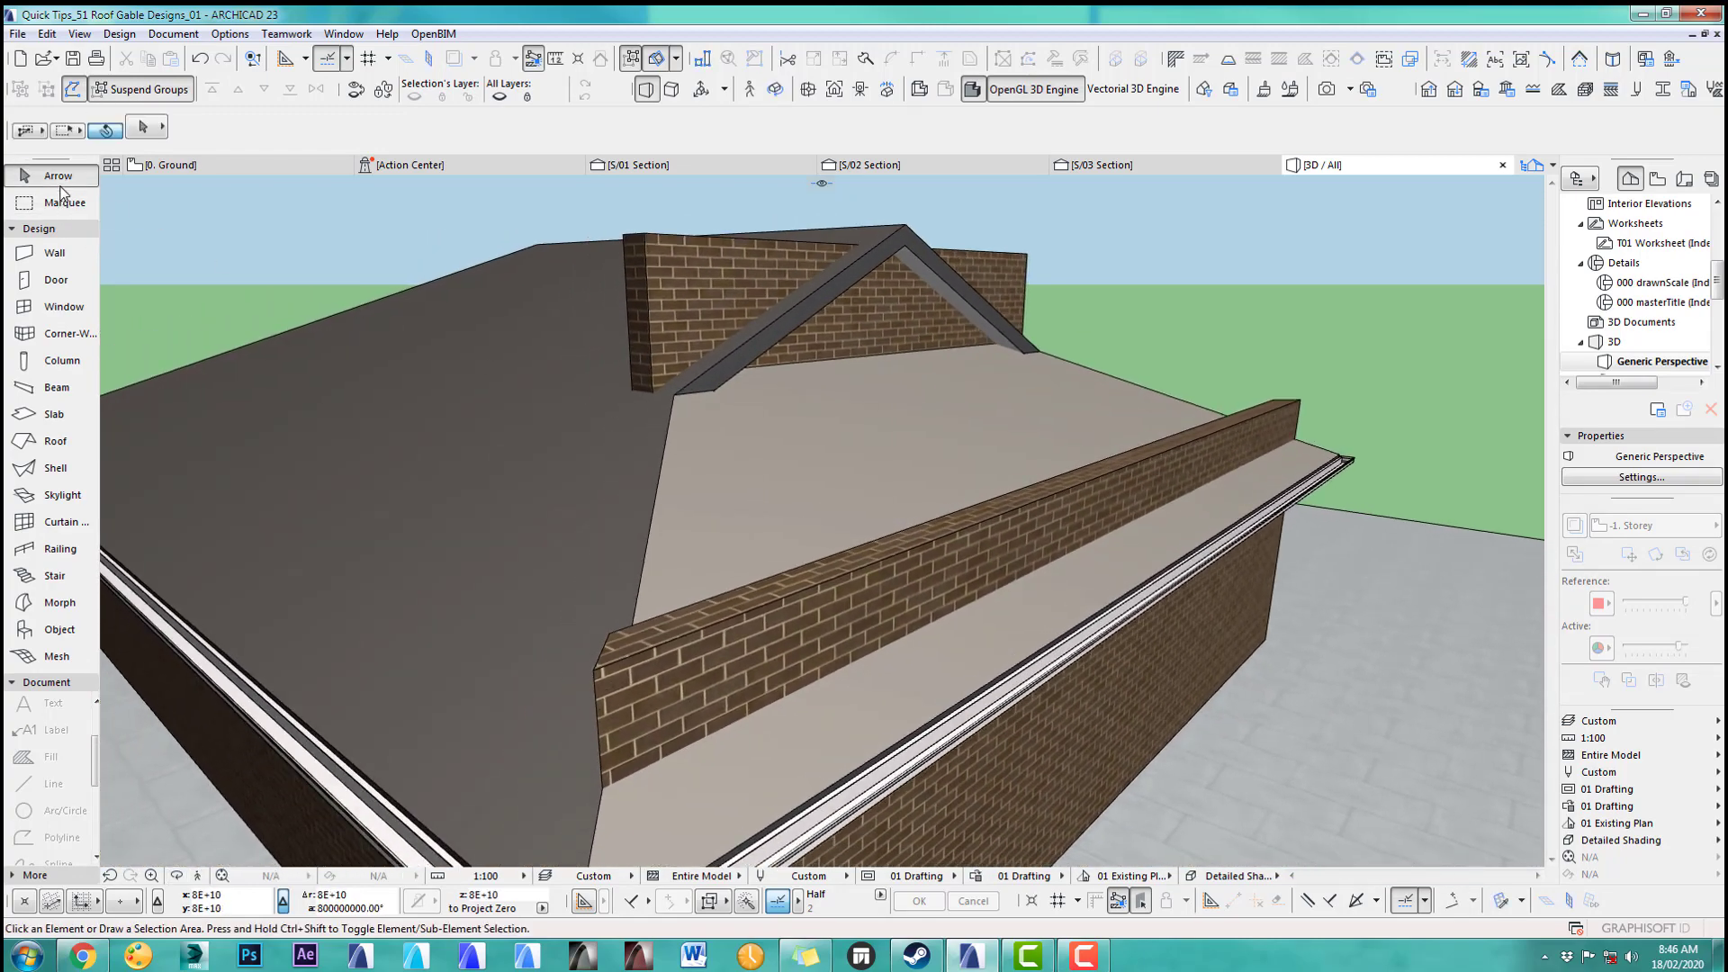
left_click(999, 516)
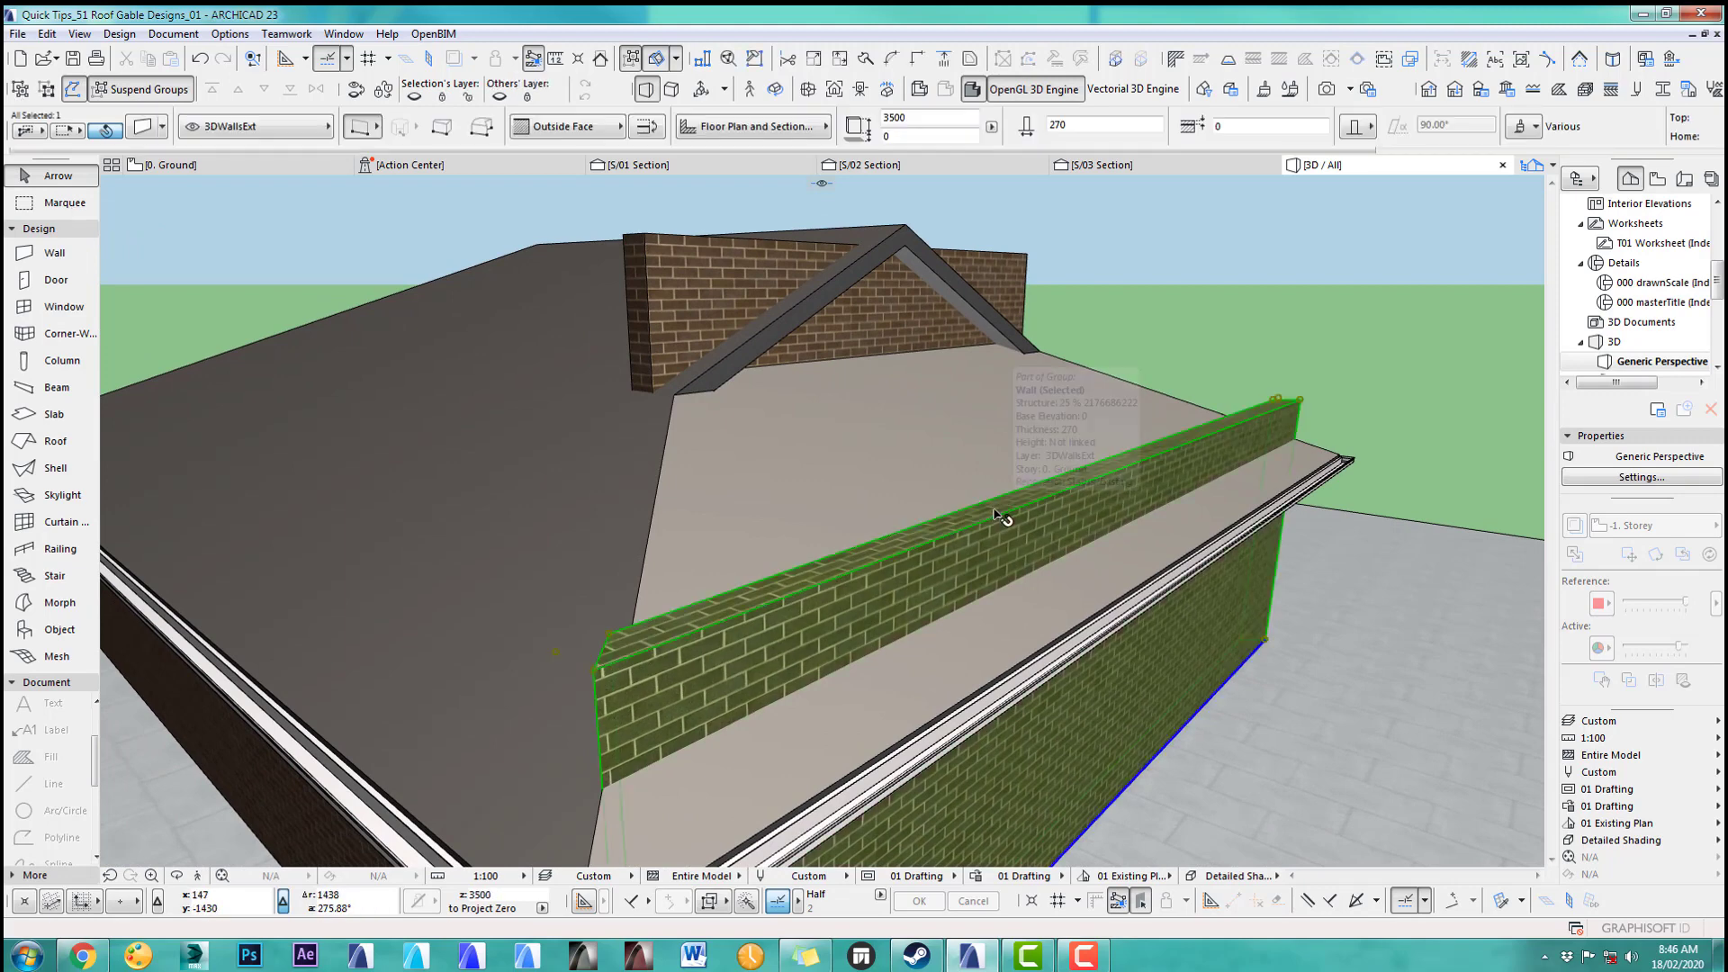
left_click(900, 459, "shift")
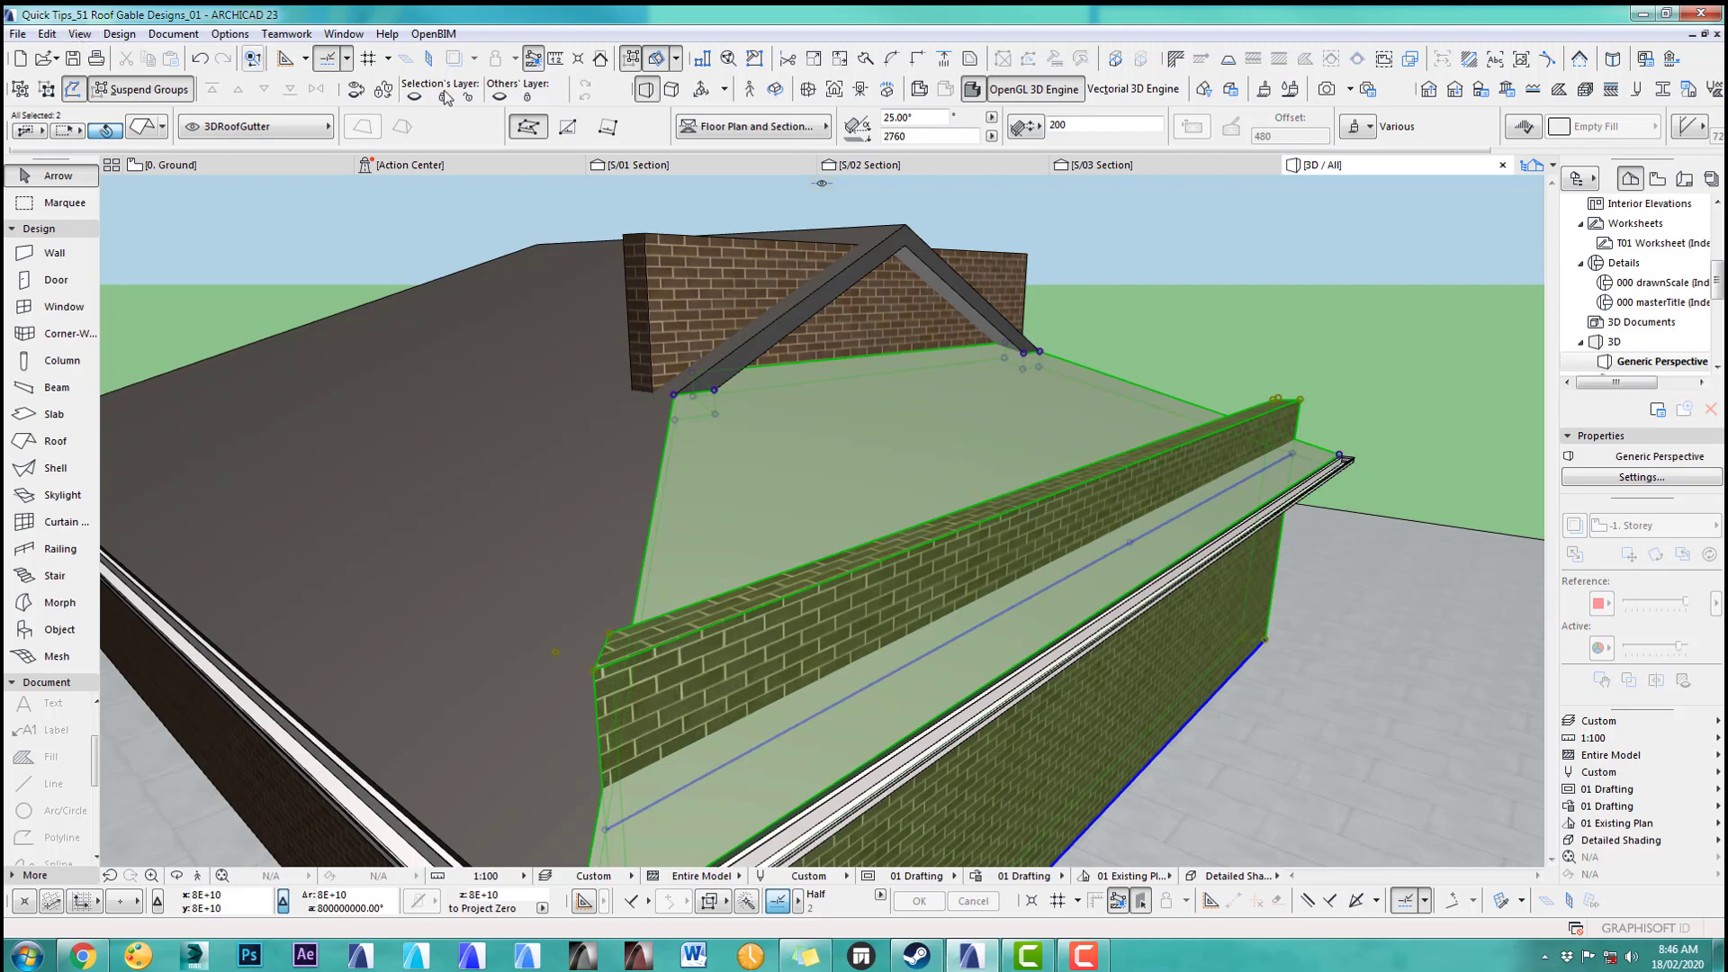
left_click(600, 61)
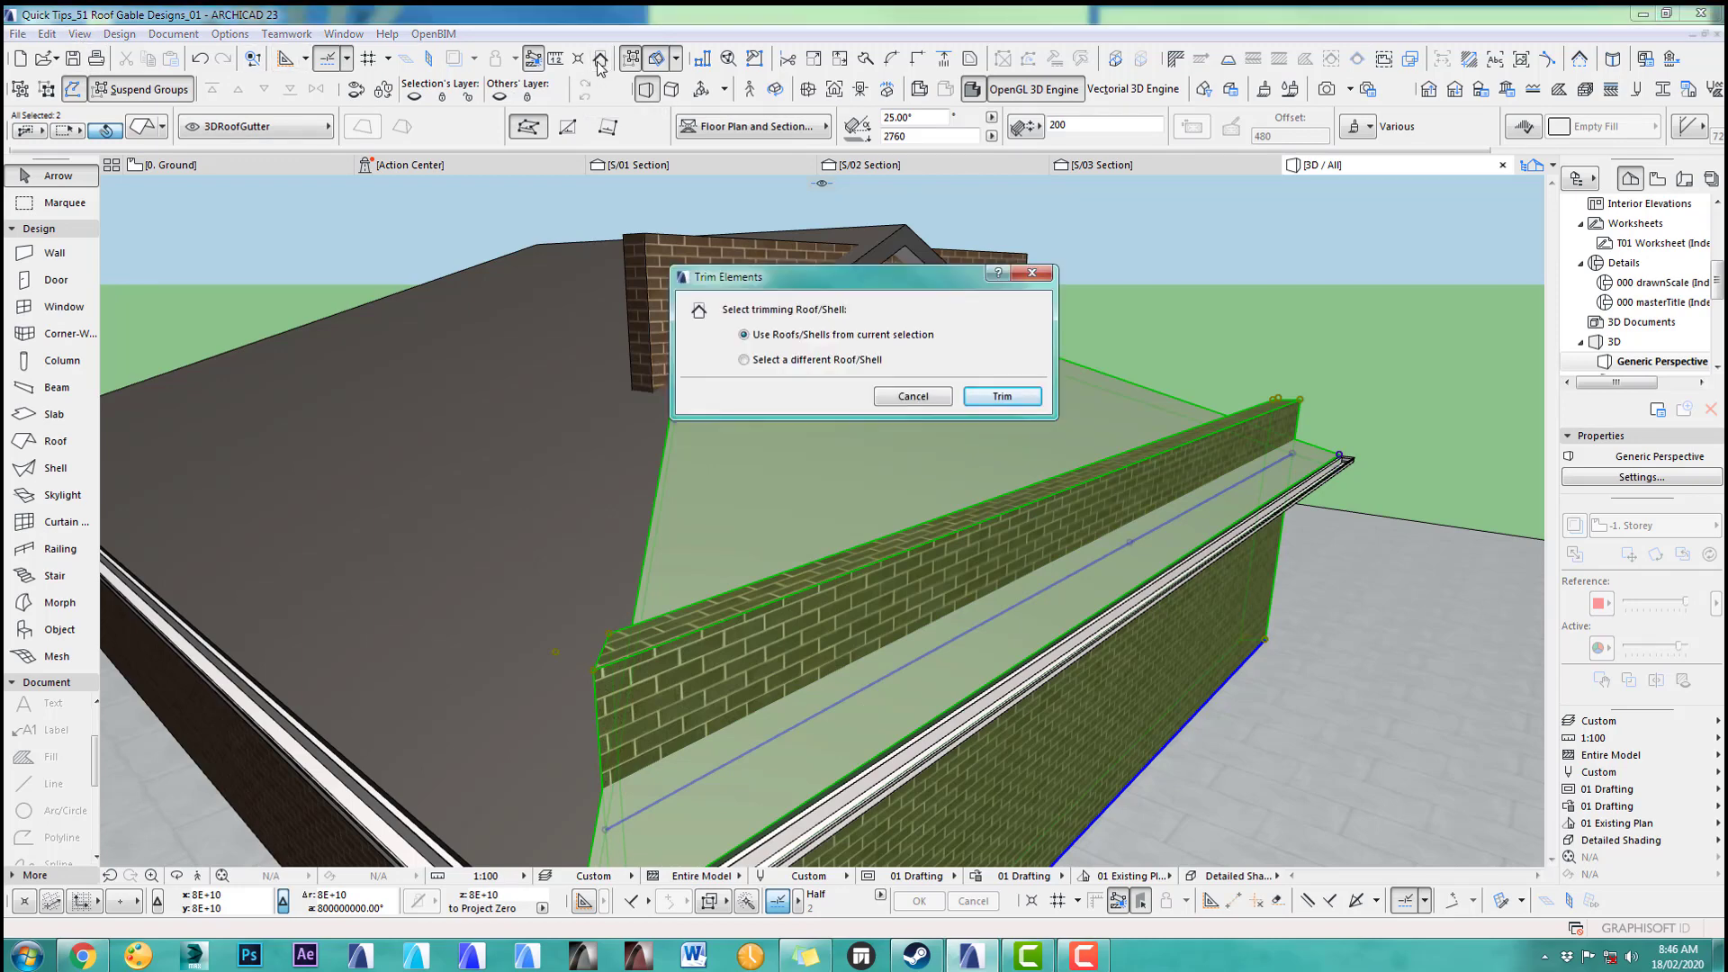
left_click(1020, 402)
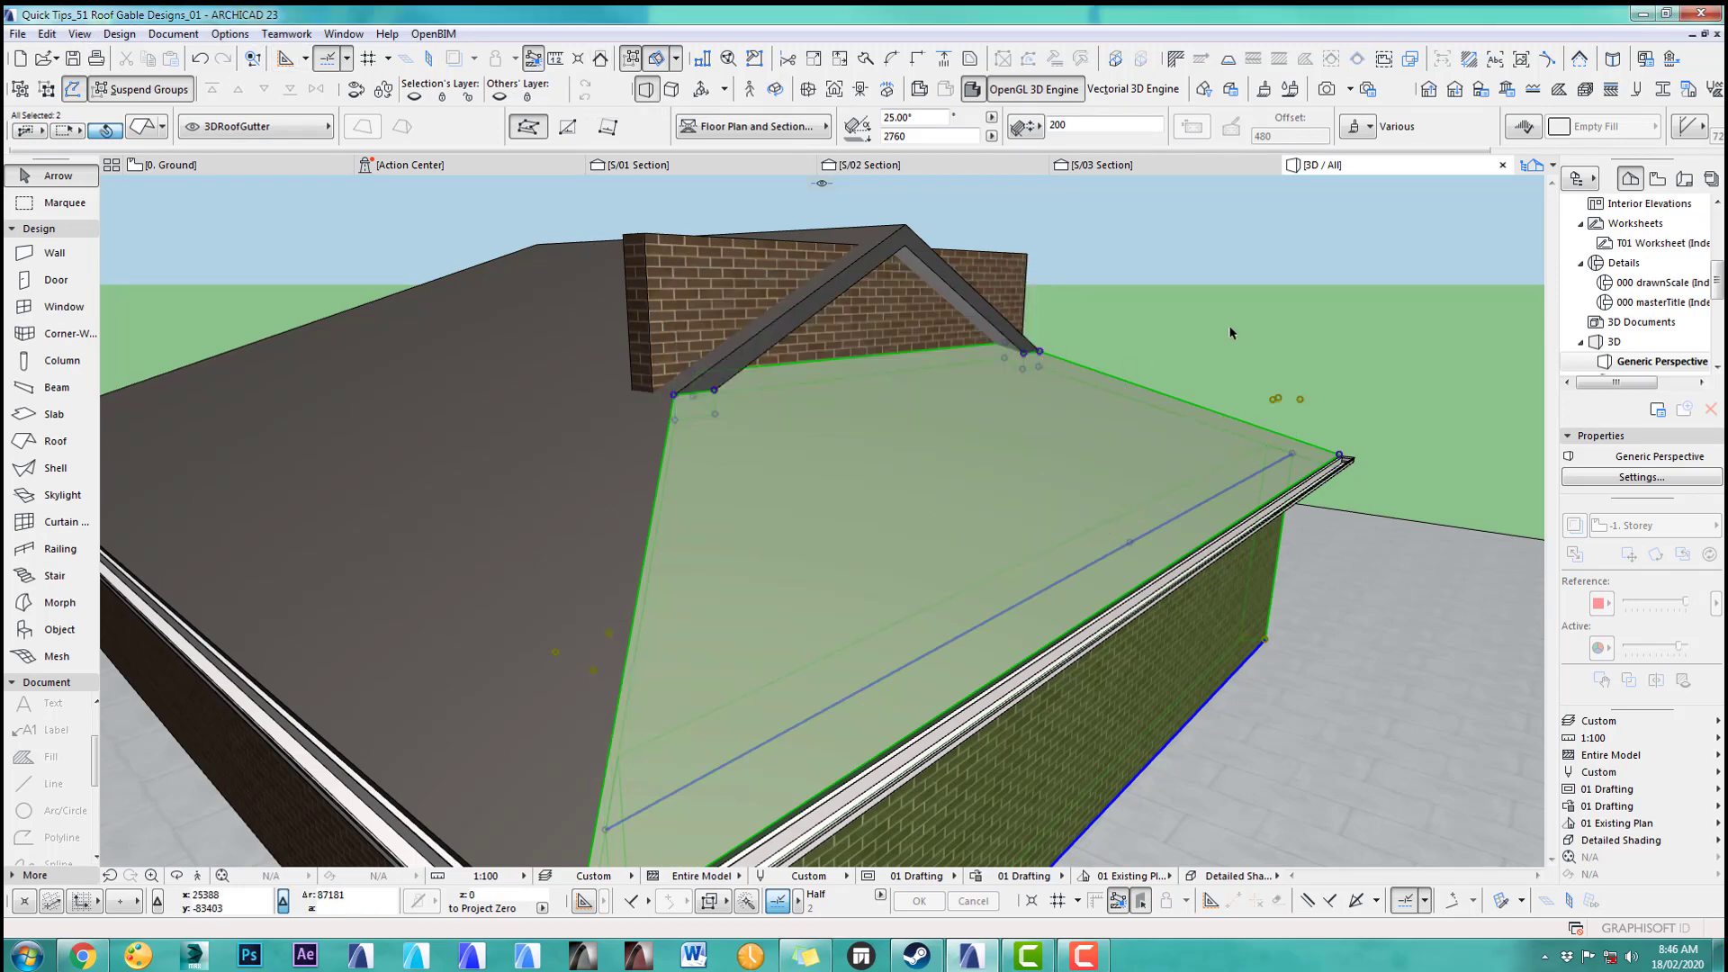
left_click(1282, 290)
Step: Trim the set-back brick gable wall to the north and south roof planes, using the roofs from the current selection
middle_click_drag(976, 501, 1038, 551, "shift")
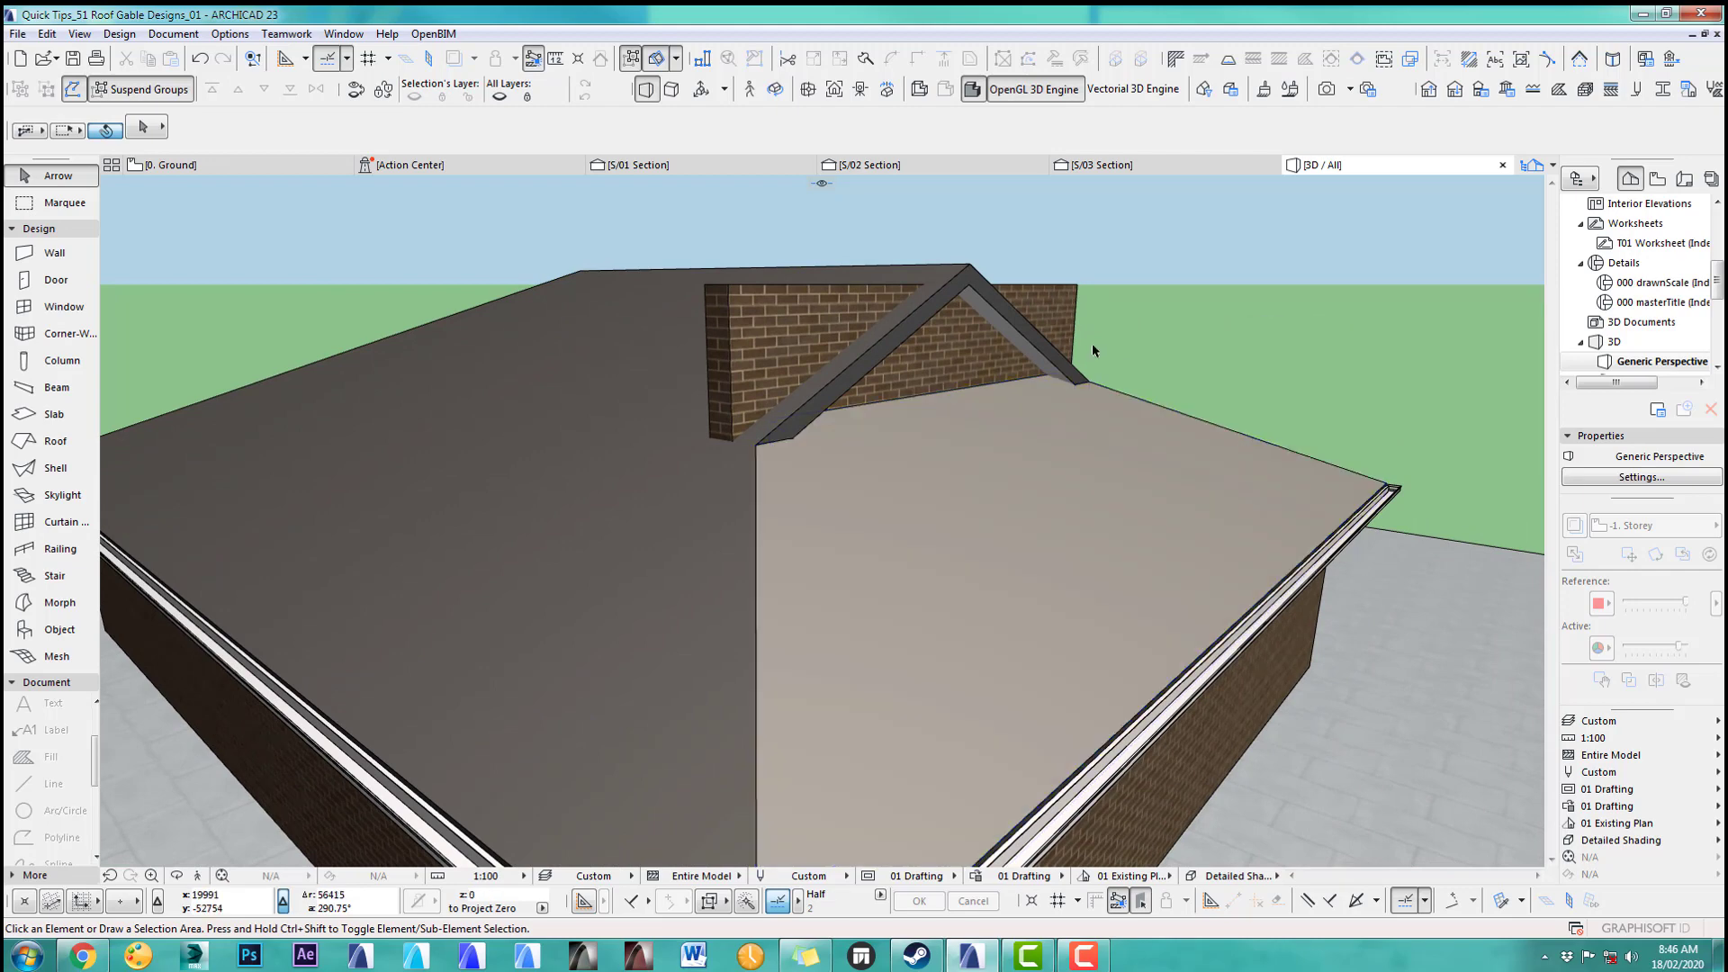
middle_click_drag(1167, 512, 810, 540, "shift")
middle_click_drag(1308, 598, 837, 536)
middle_click_drag(1103, 558, 1119, 612, "shift")
middle_click_drag(889, 577, 821, 520, "shift")
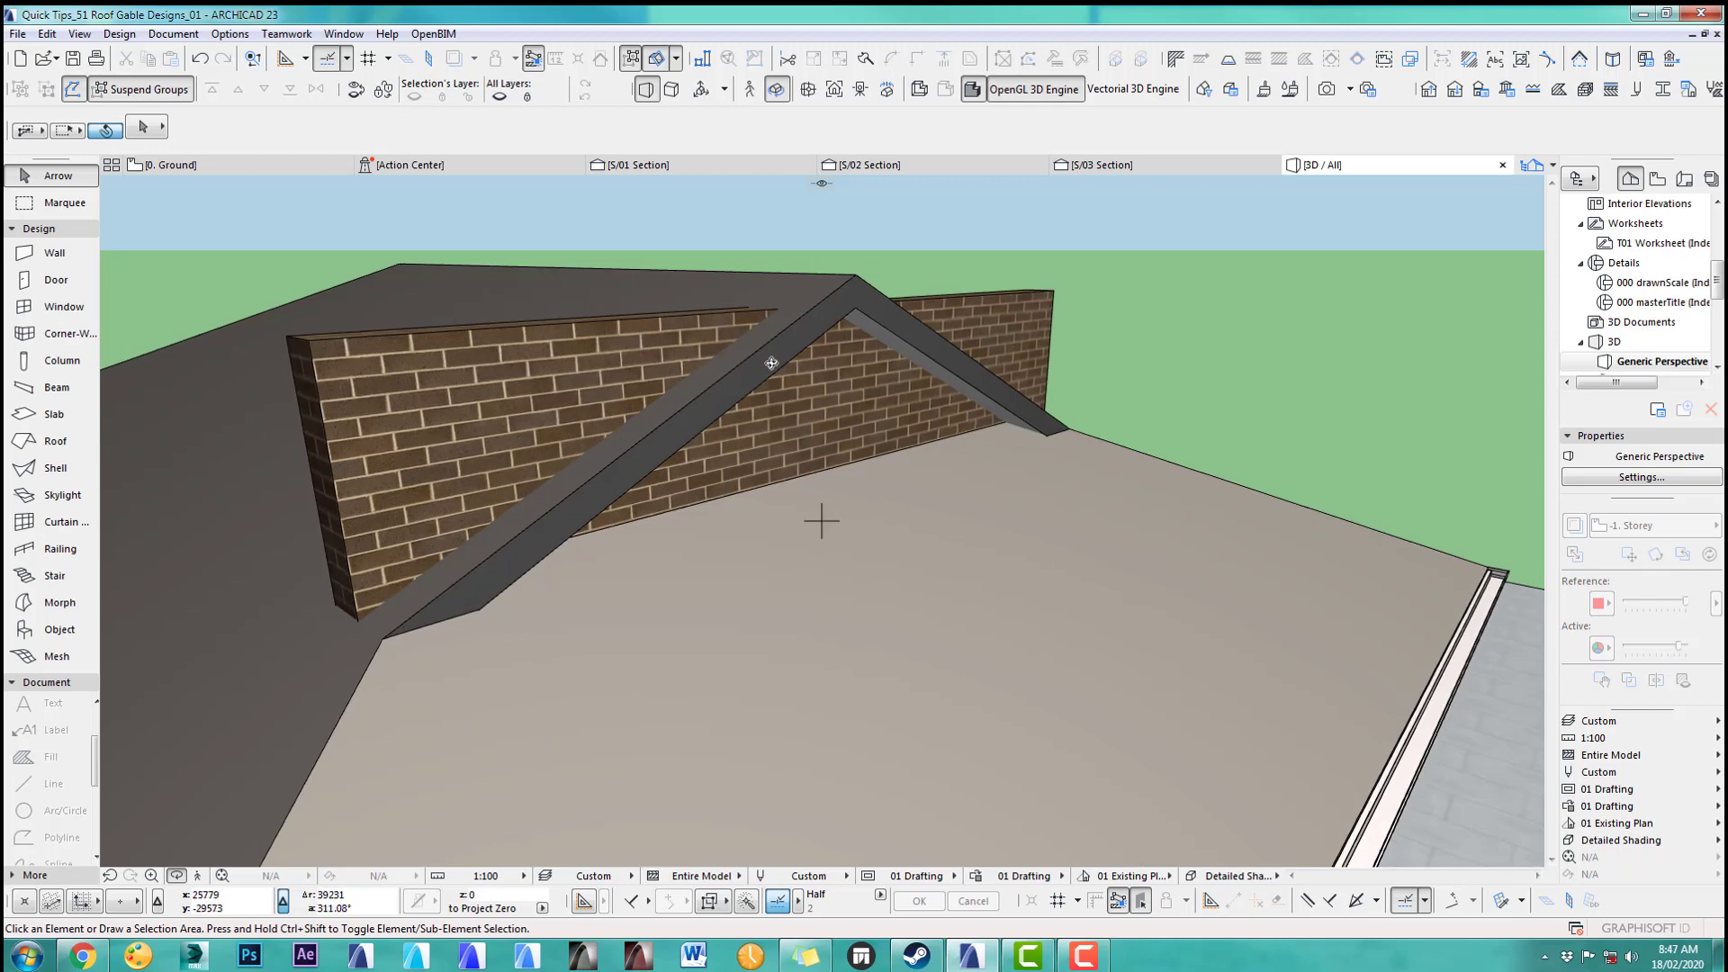
left_click(57, 200)
left_click(547, 378)
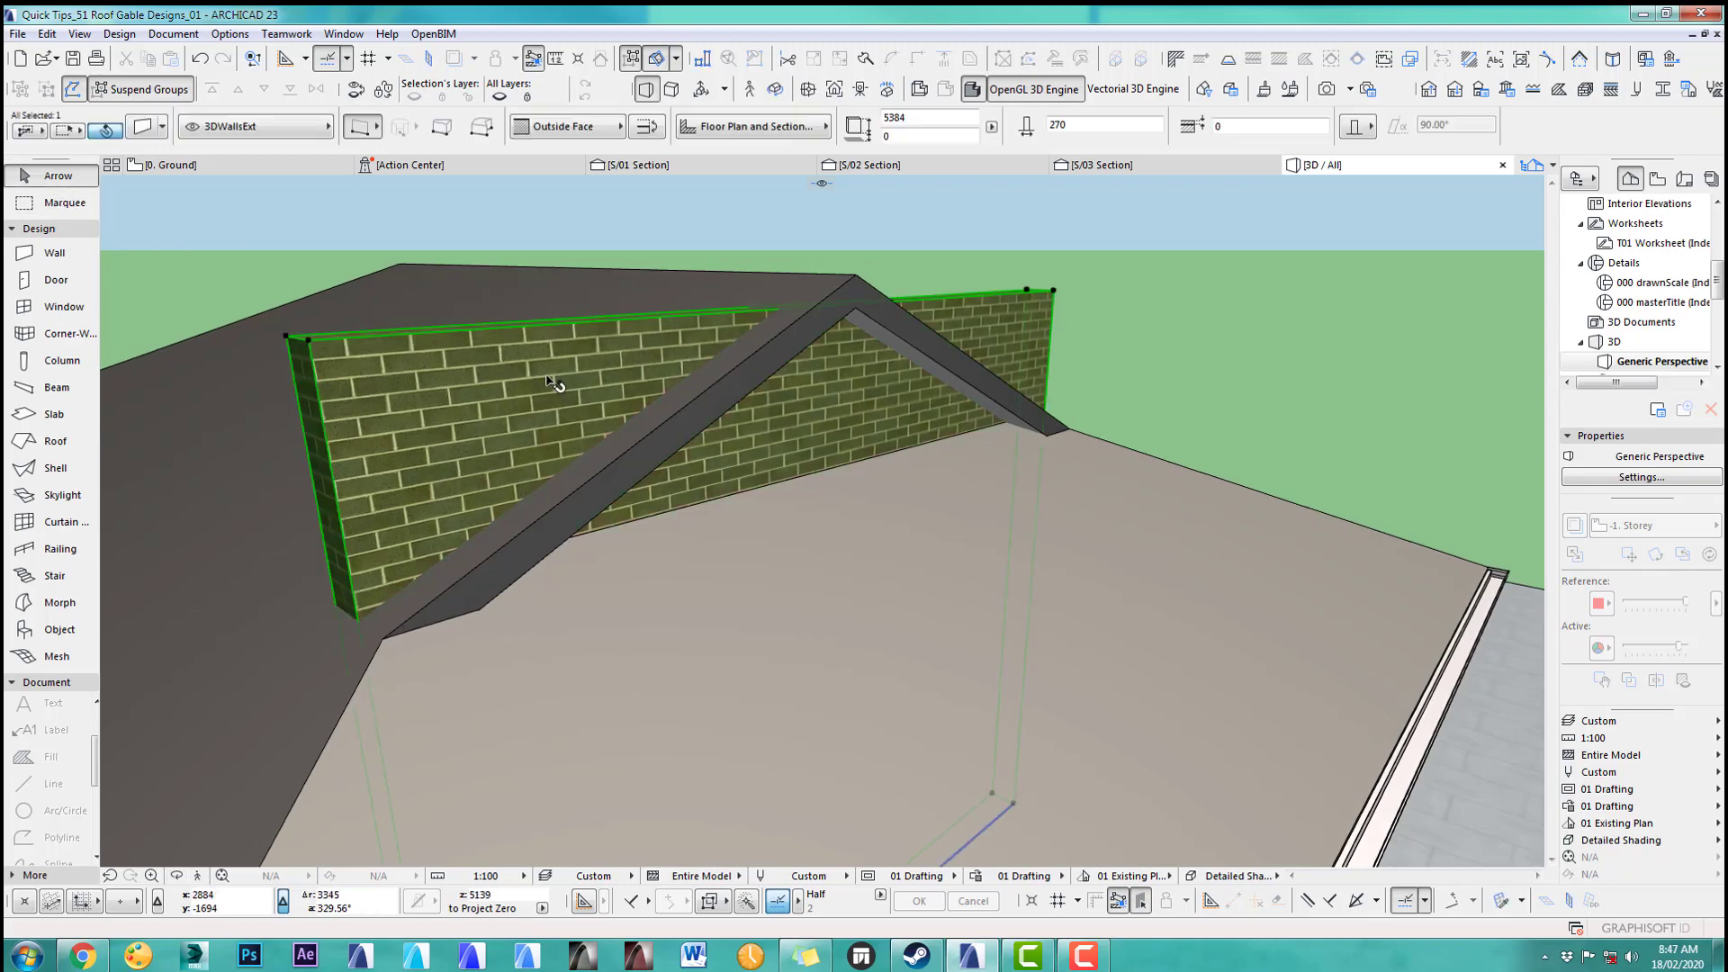
left_click(756, 288, "shift")
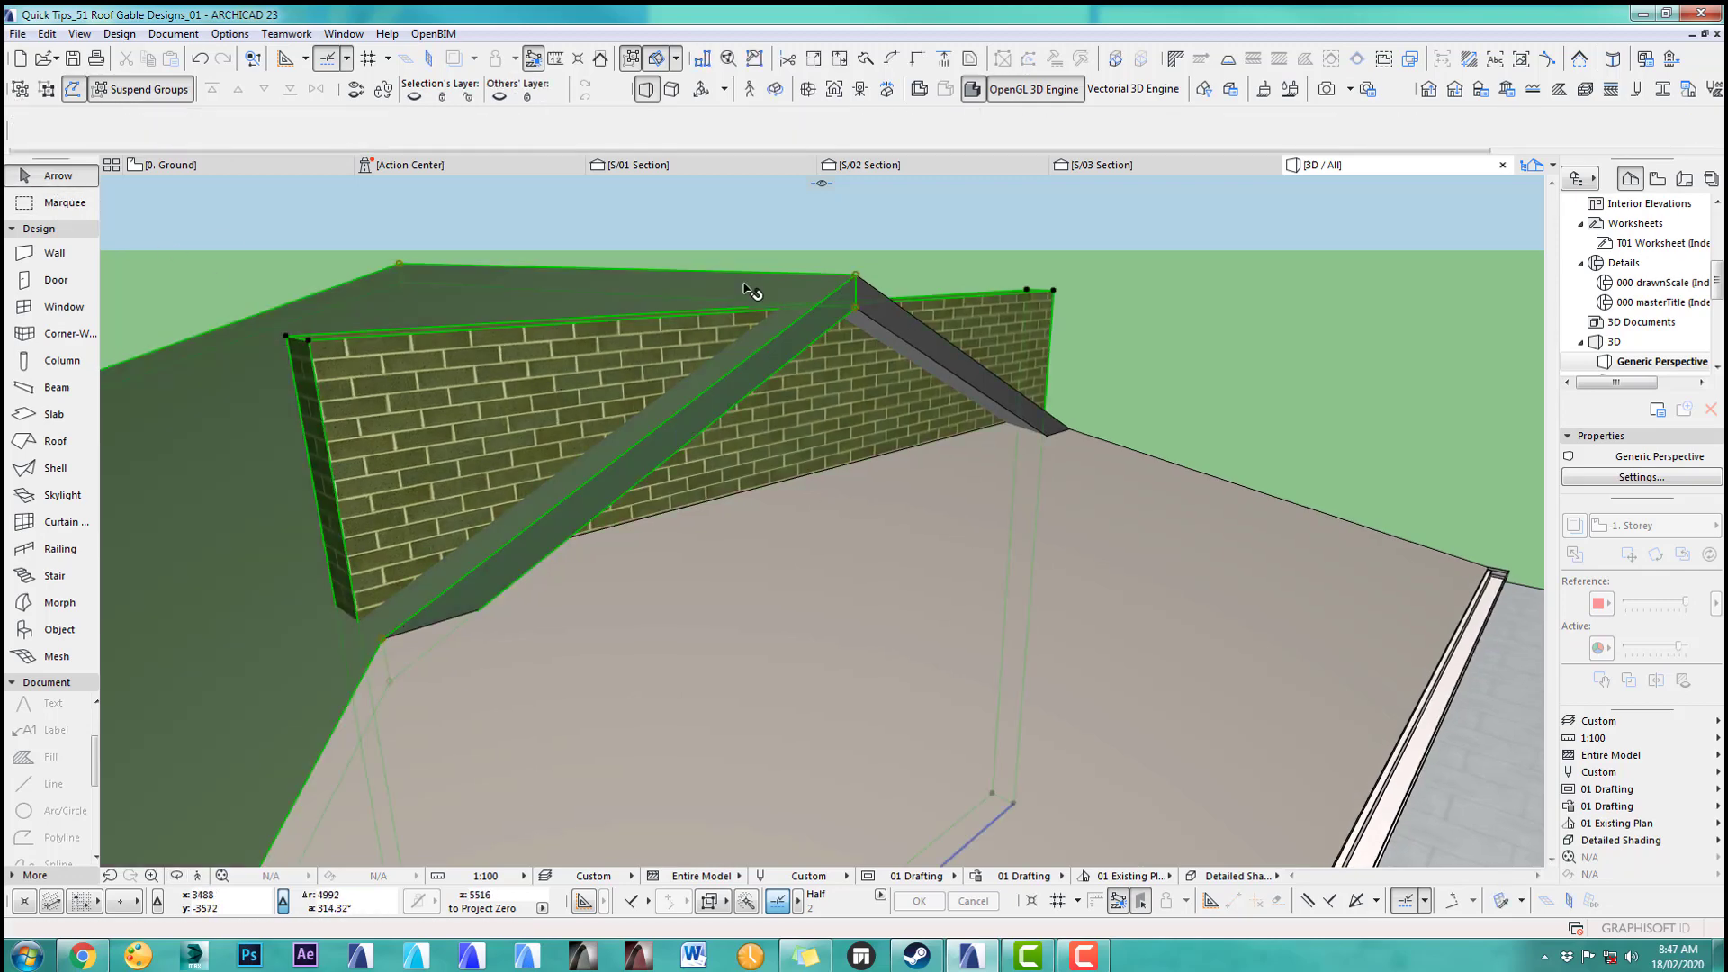
left_click(983, 377, "shift")
left_click(601, 59)
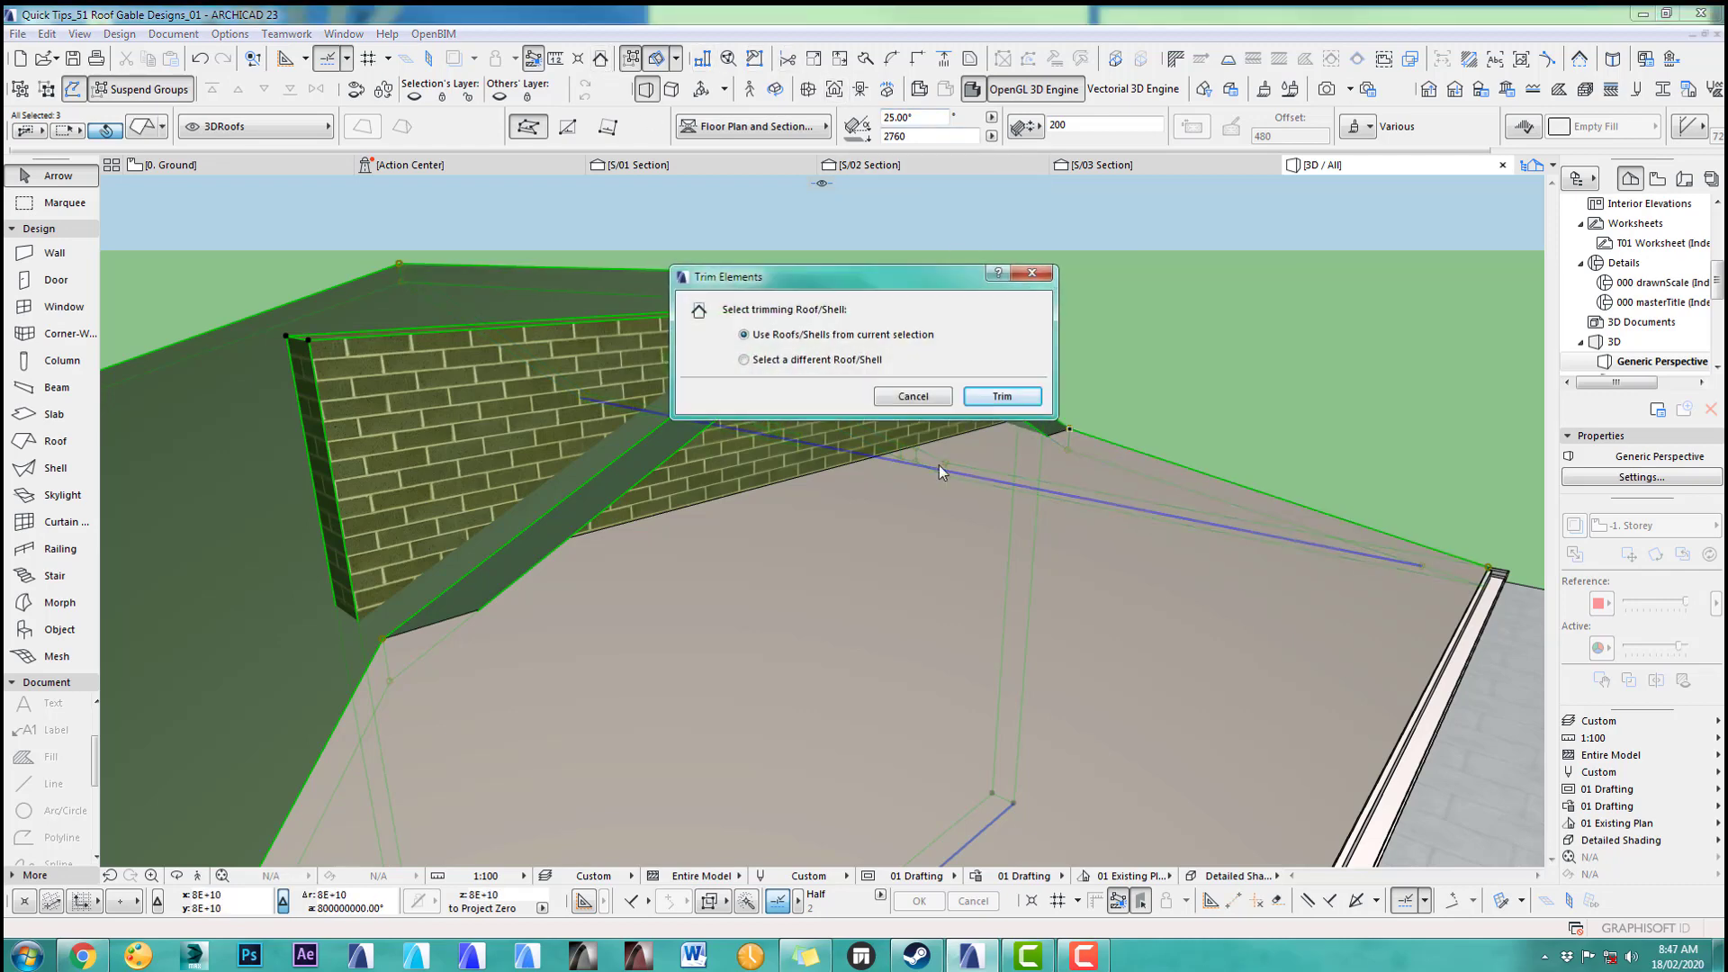
left_click(1002, 397)
left_click(1093, 234)
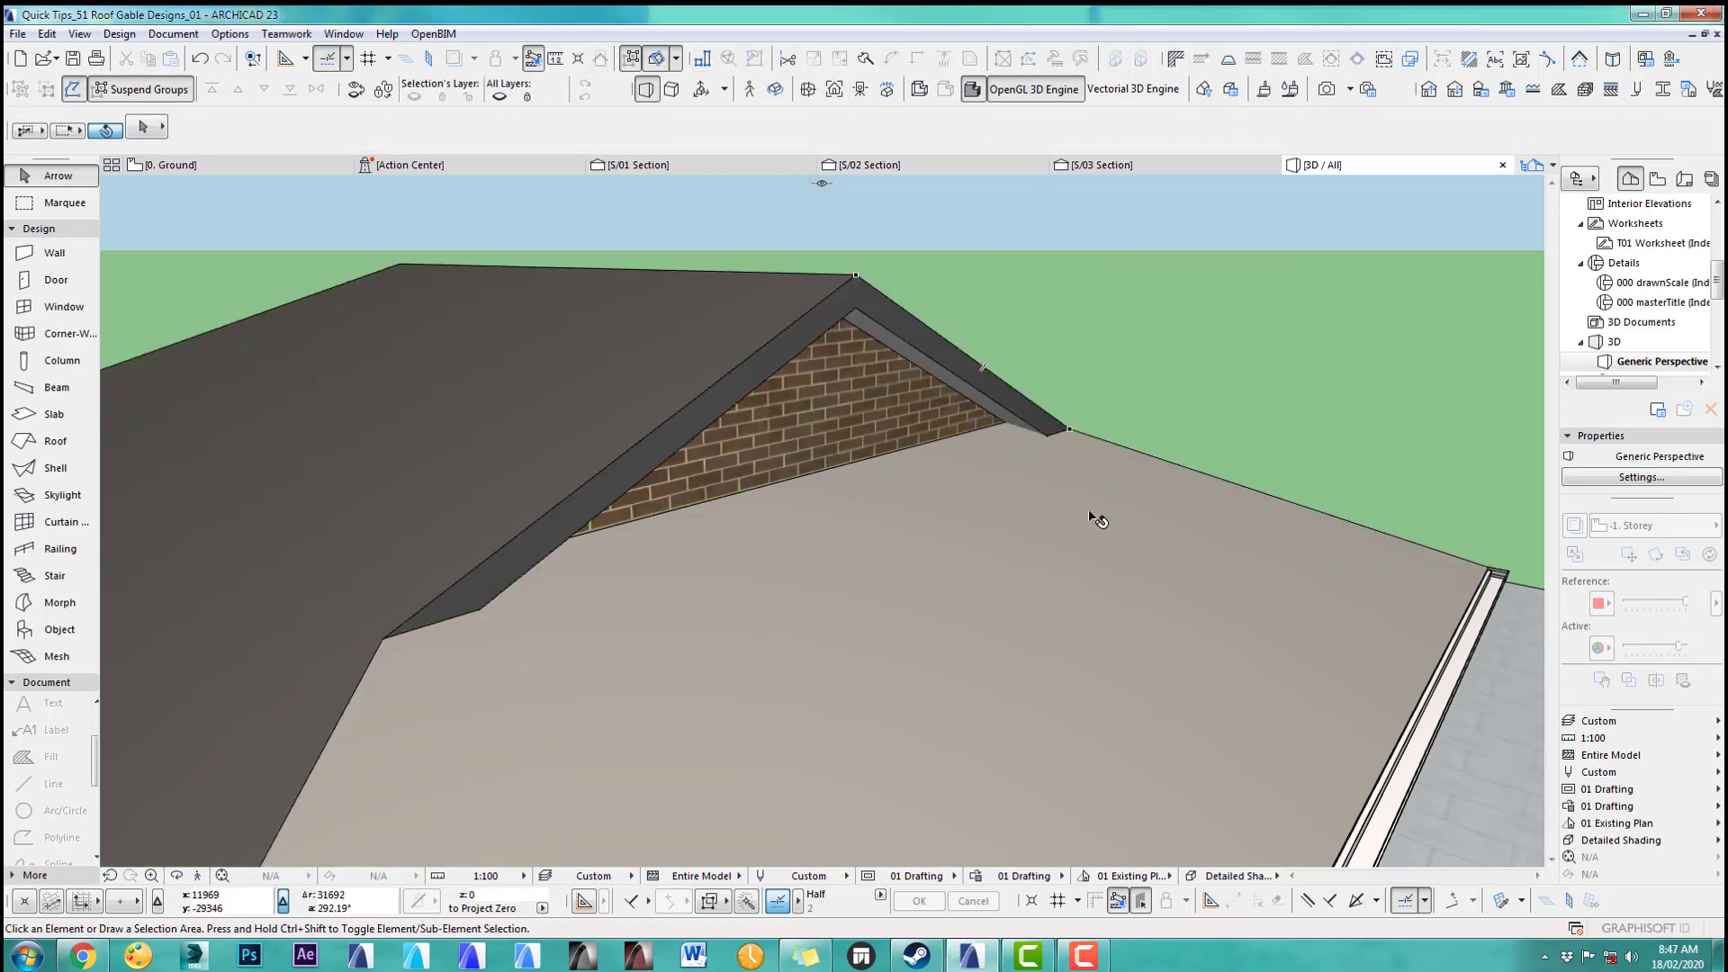
Step: Define a marquee area across the west gable end on the floor plan and show only that area in 3D
scroll(1035, 552, "down", 1)
middle_click_drag(936, 450, 850, 432, "shift")
key("F2")
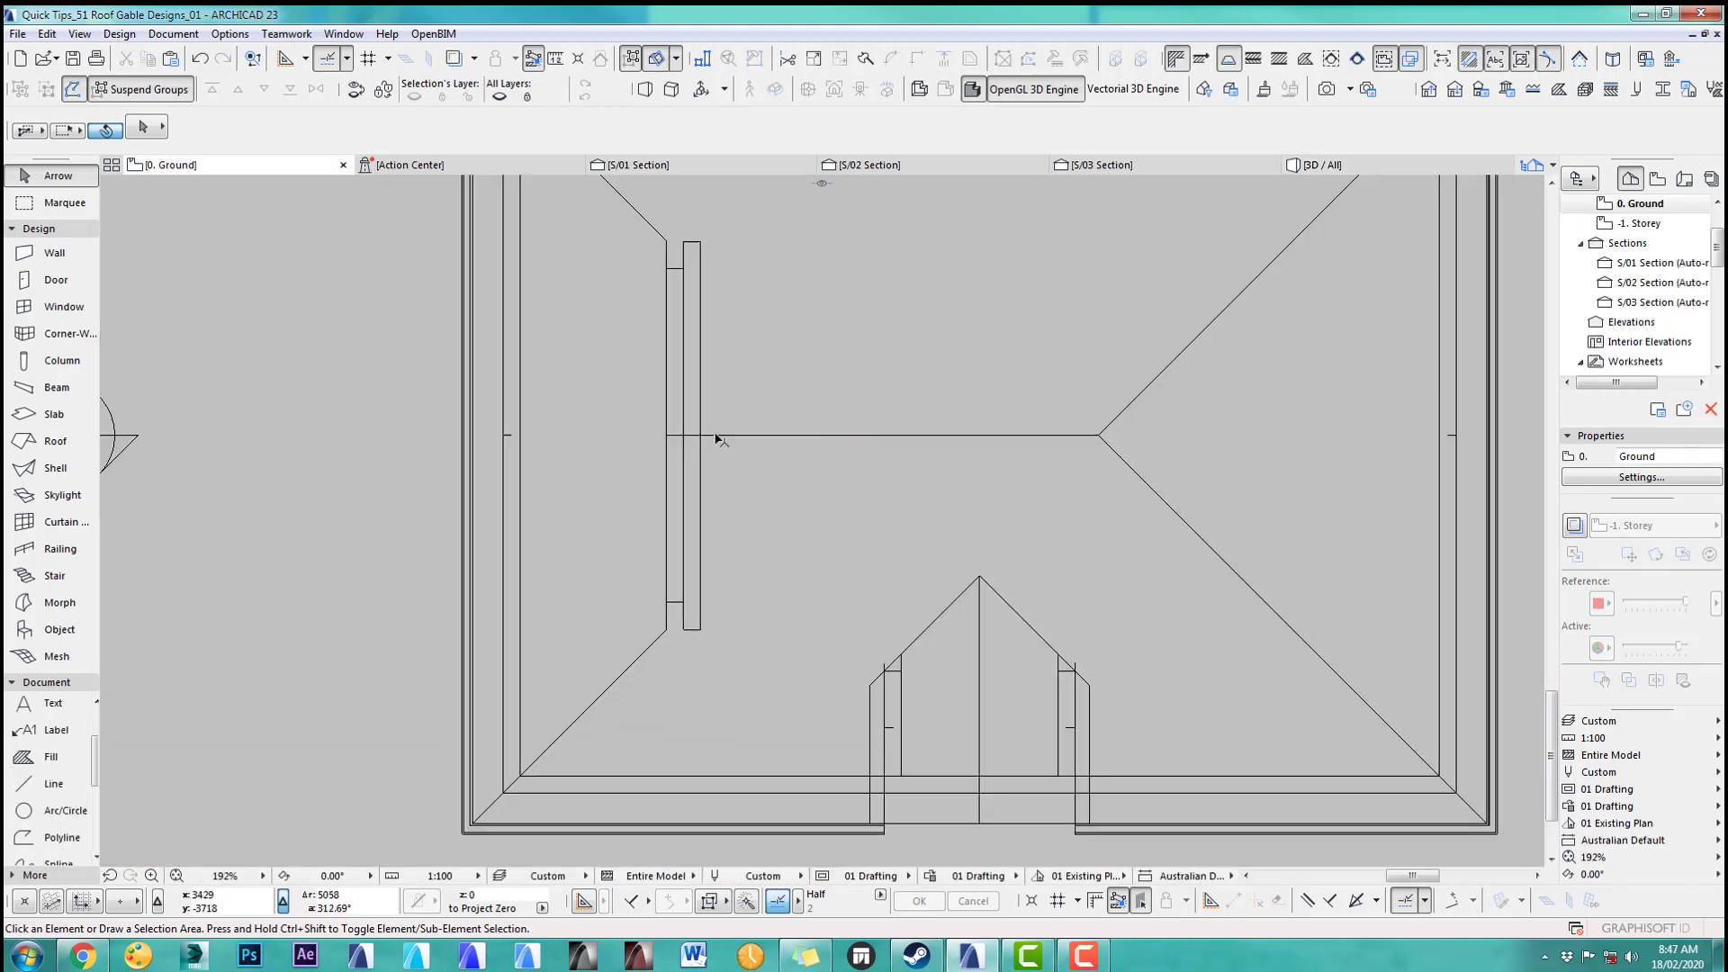
scroll(716, 434, "down", 3)
left_click(480, 273)
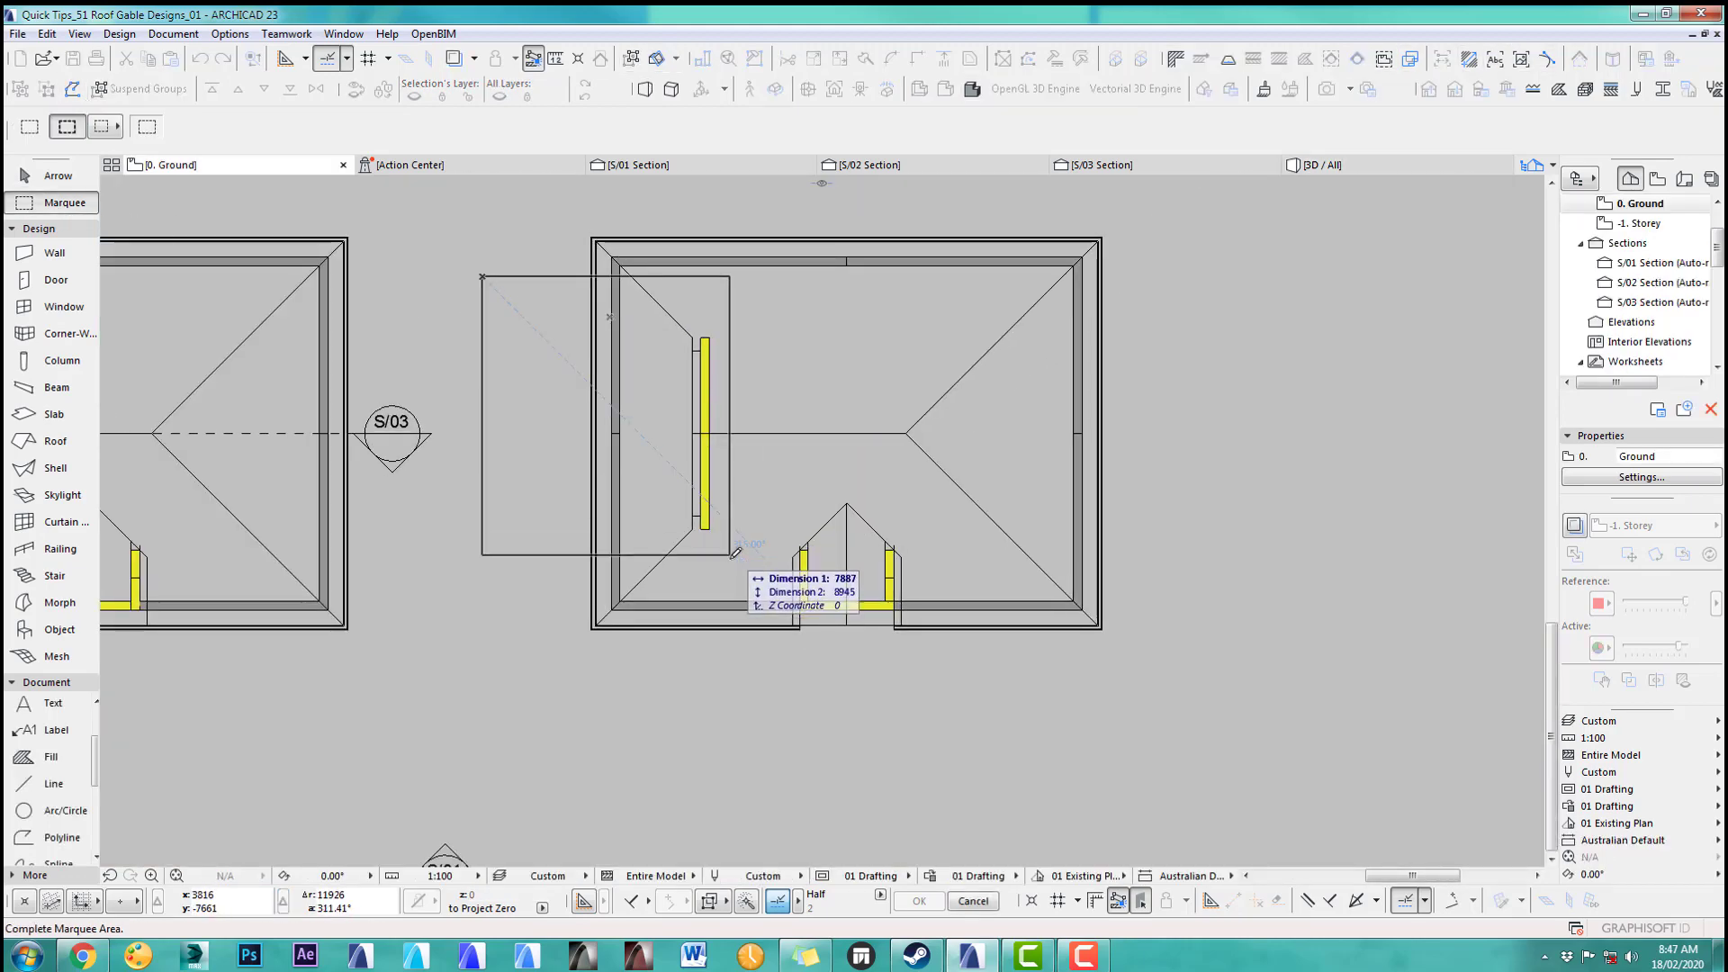
left_click(745, 561)
key("F5")
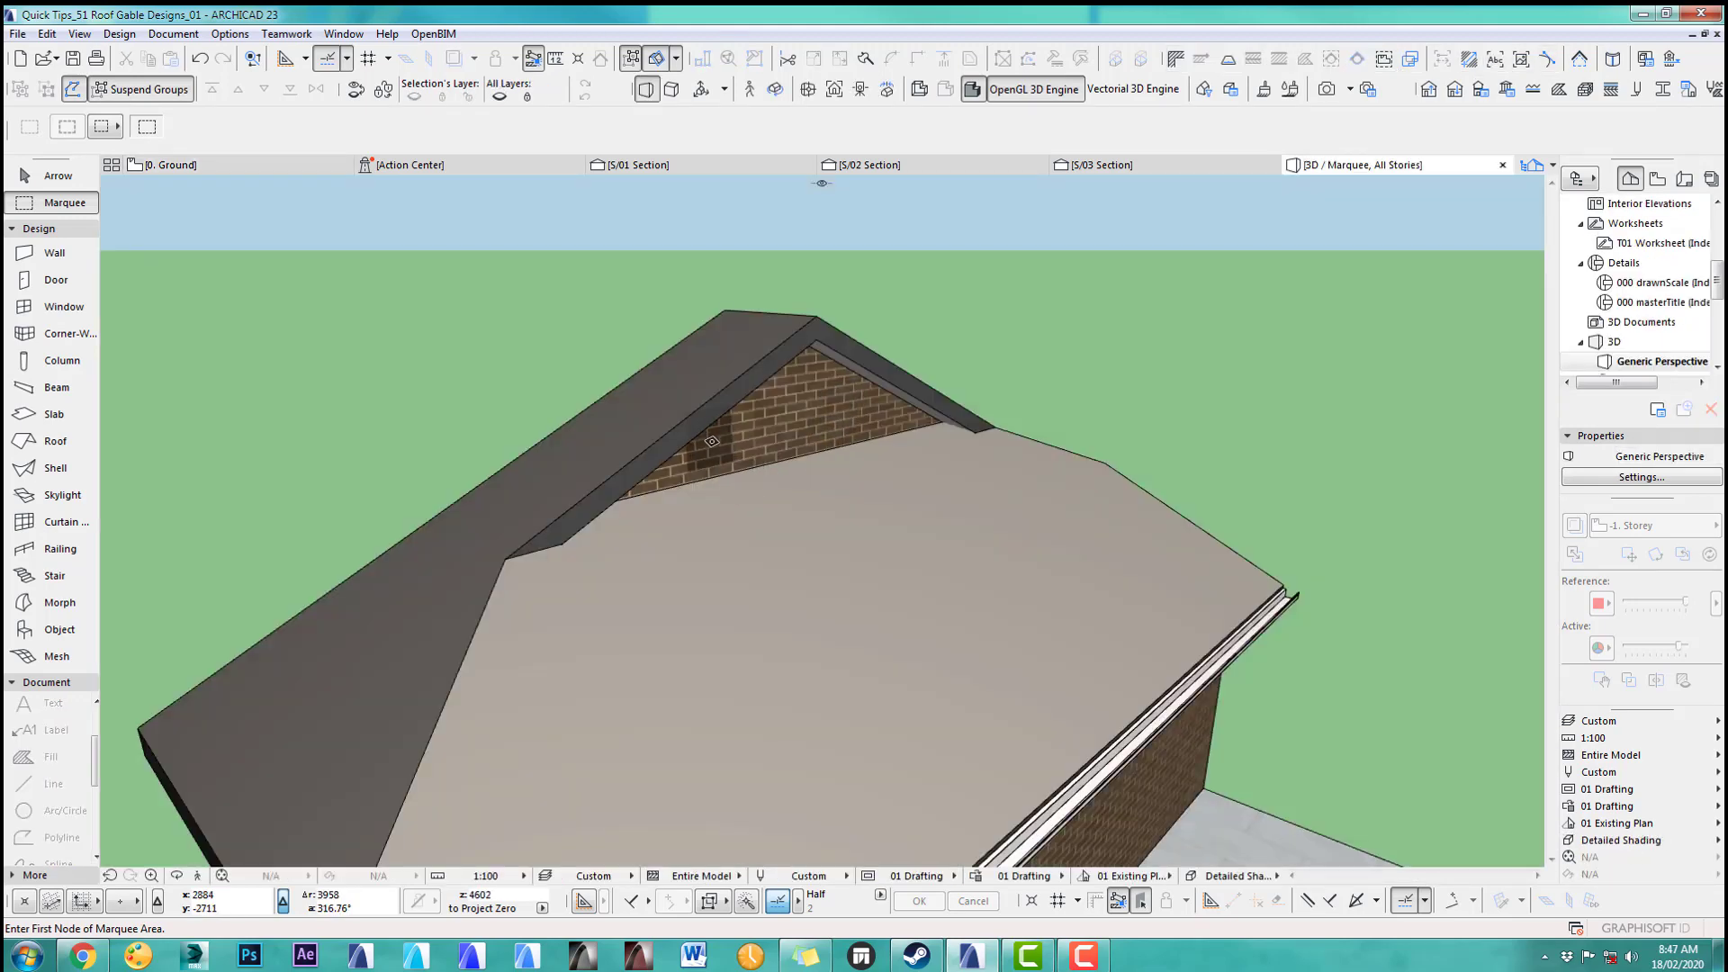
Step: Raise the bottom edge of the gable end wall to about 1378 mm above its home story so only the upper triangle remains
middle_click_drag(538, 528, 821, 520, "shift")
left_click(41, 185)
middle_click_drag(879, 386, 1098, 450, "shift")
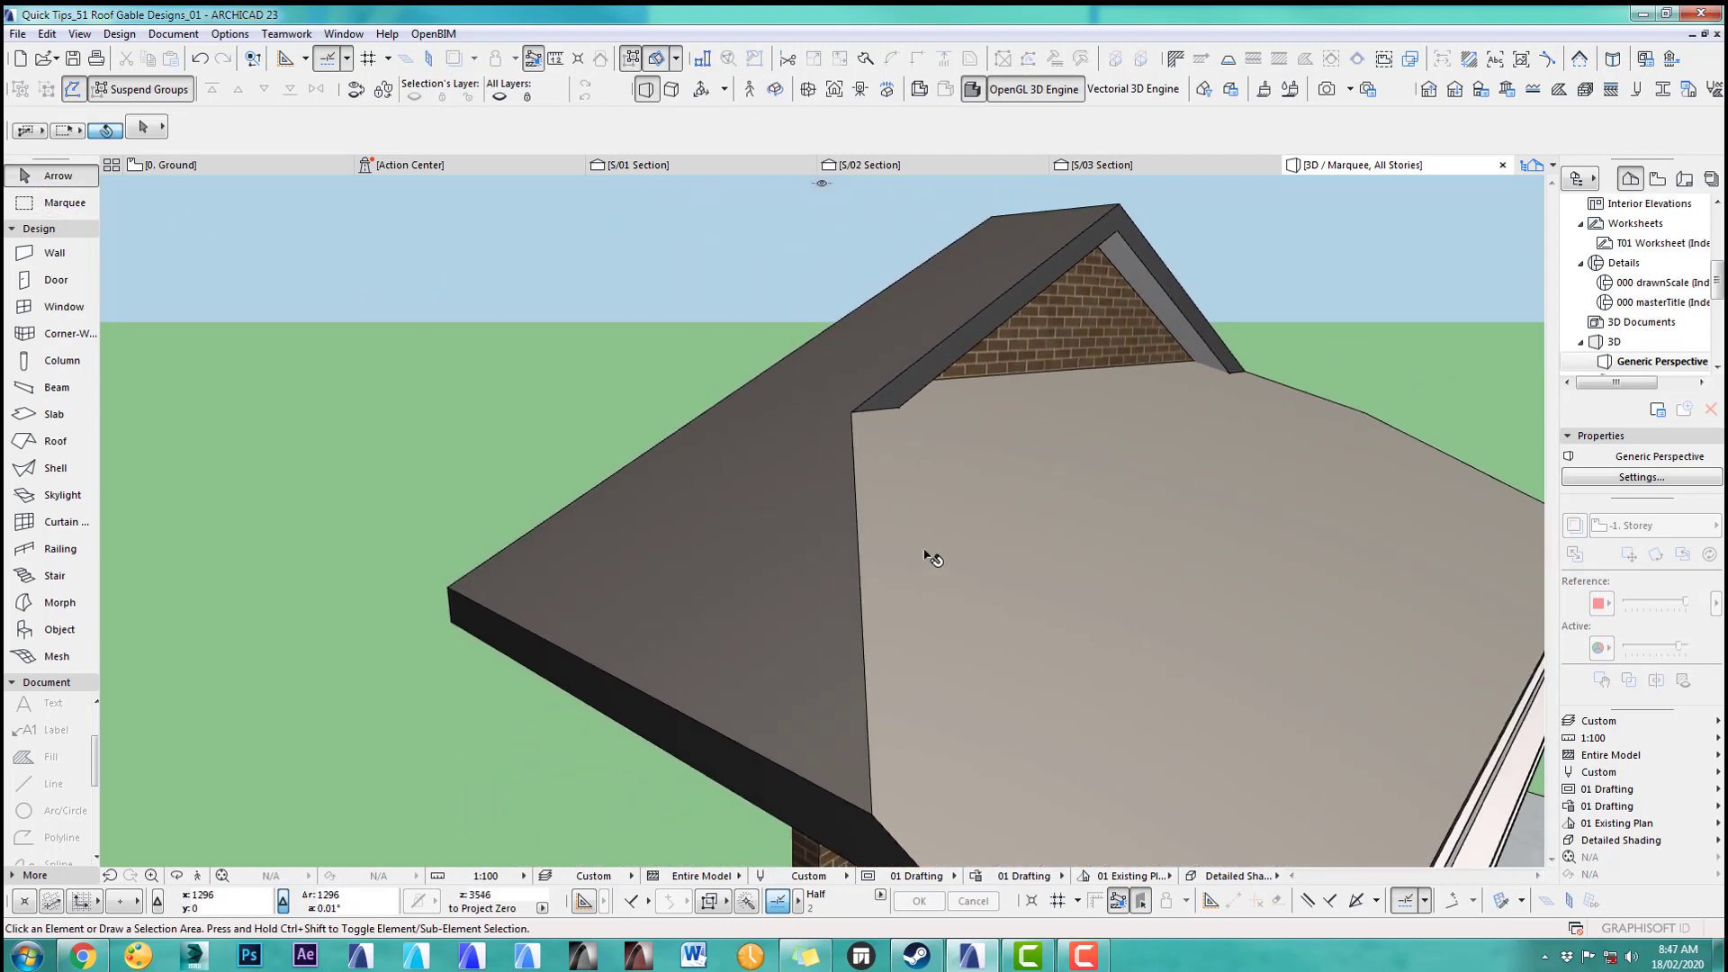
middle_click_drag(591, 508, 975, 518, "shift")
left_click(837, 567)
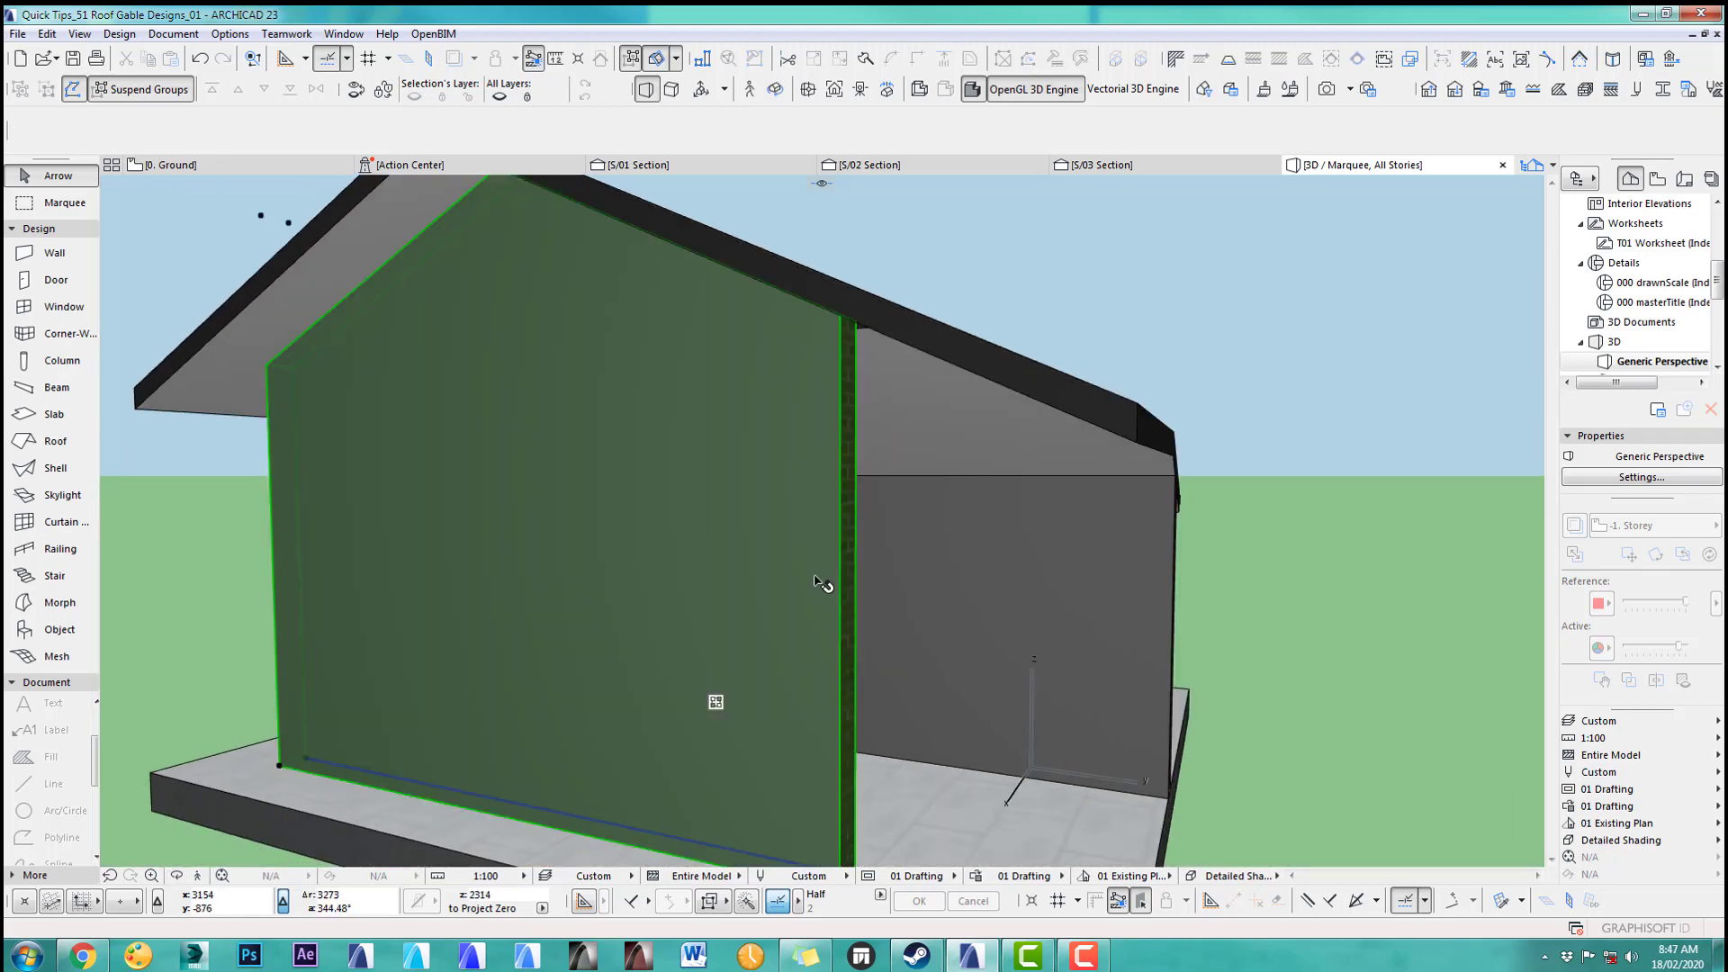
mouse_move(826, 586)
middle_mouse_down("shift")
mouse_move(818, 548)
mouse_move(850, 801)
middle_mouse_up("shift")
left_click(826, 797)
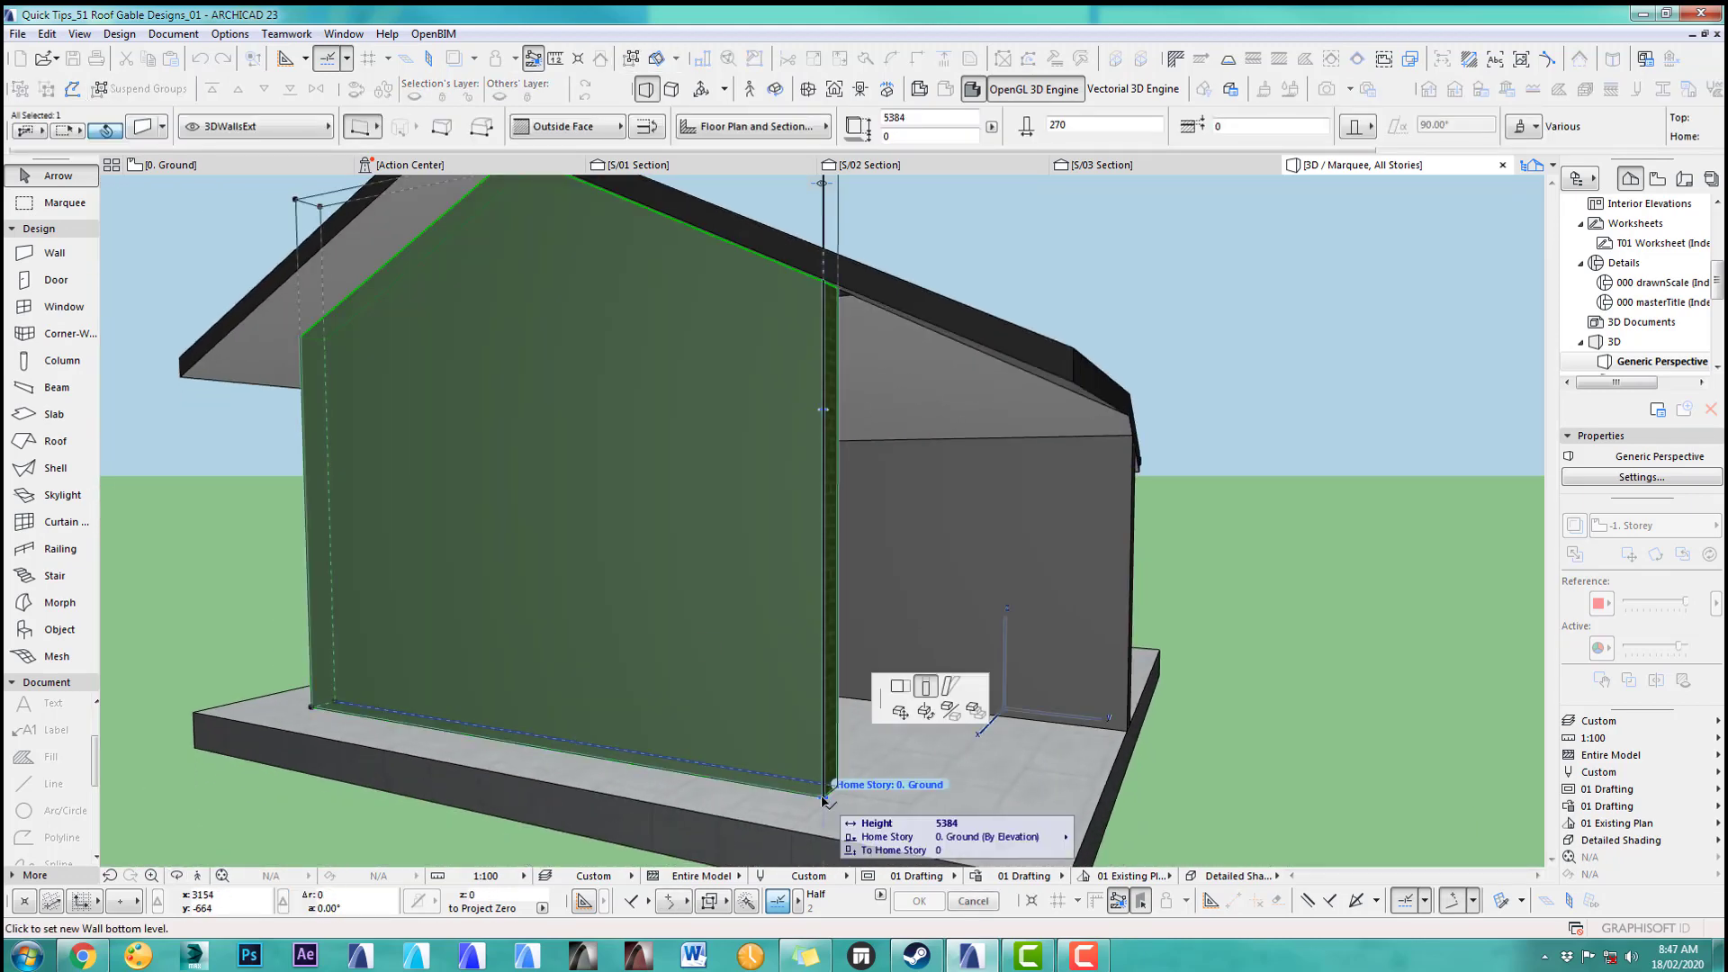
left_click(912, 685)
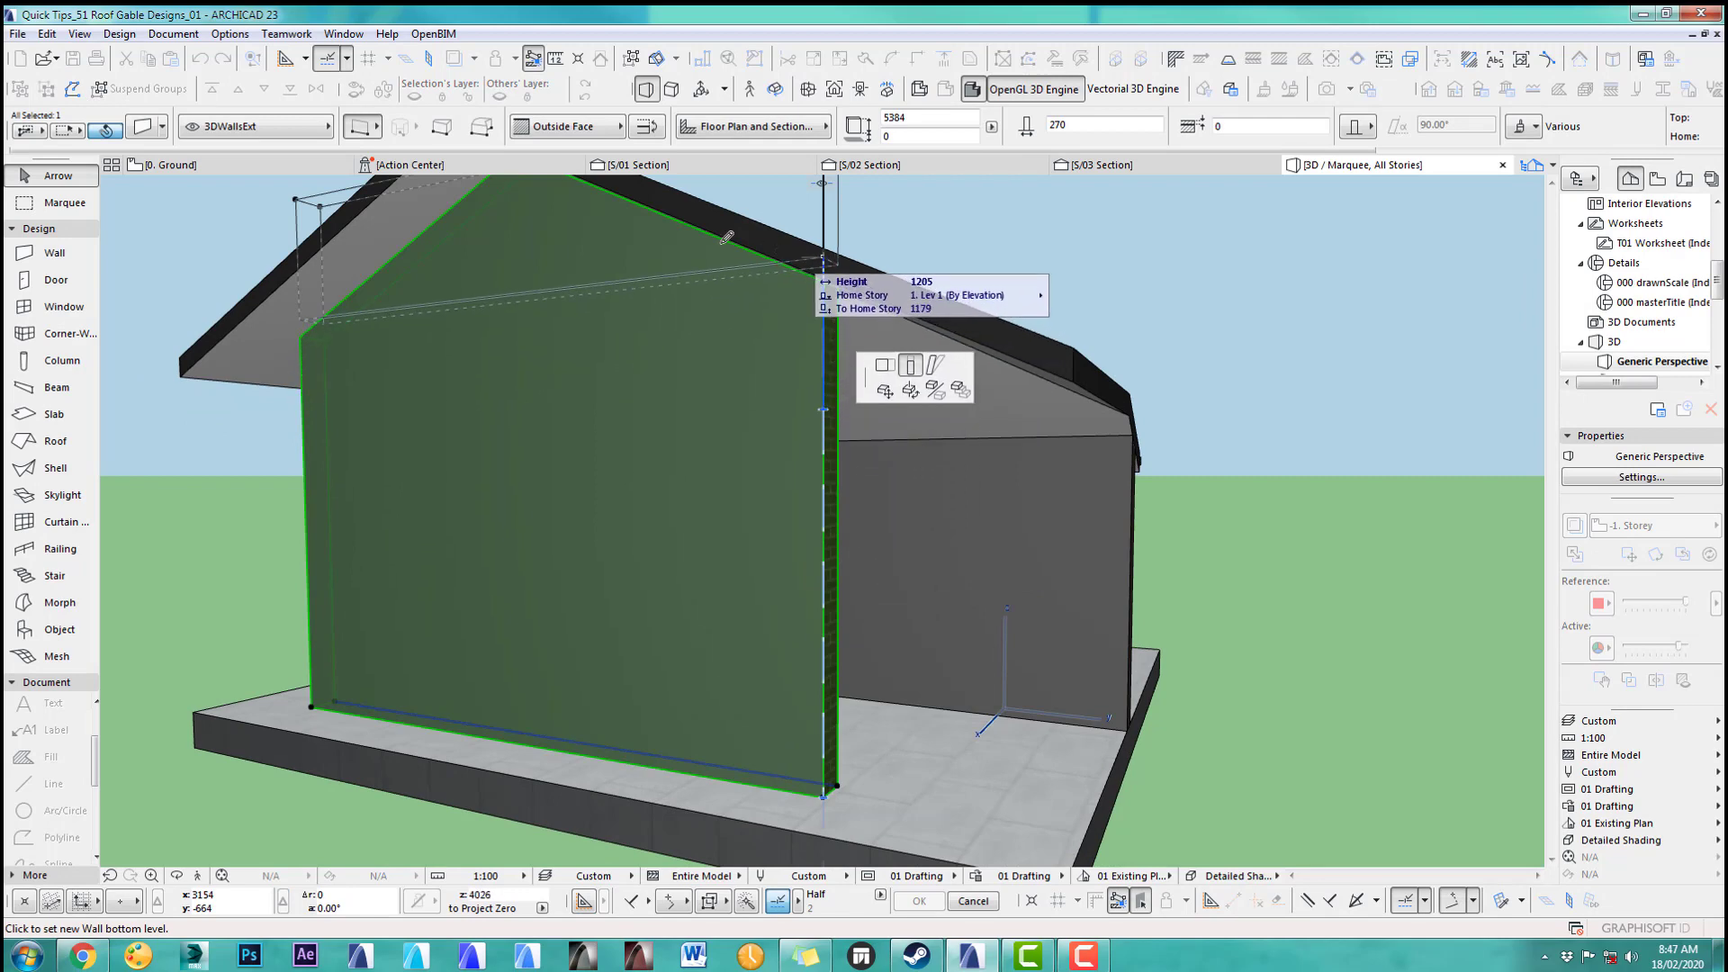
left_click(615, 221)
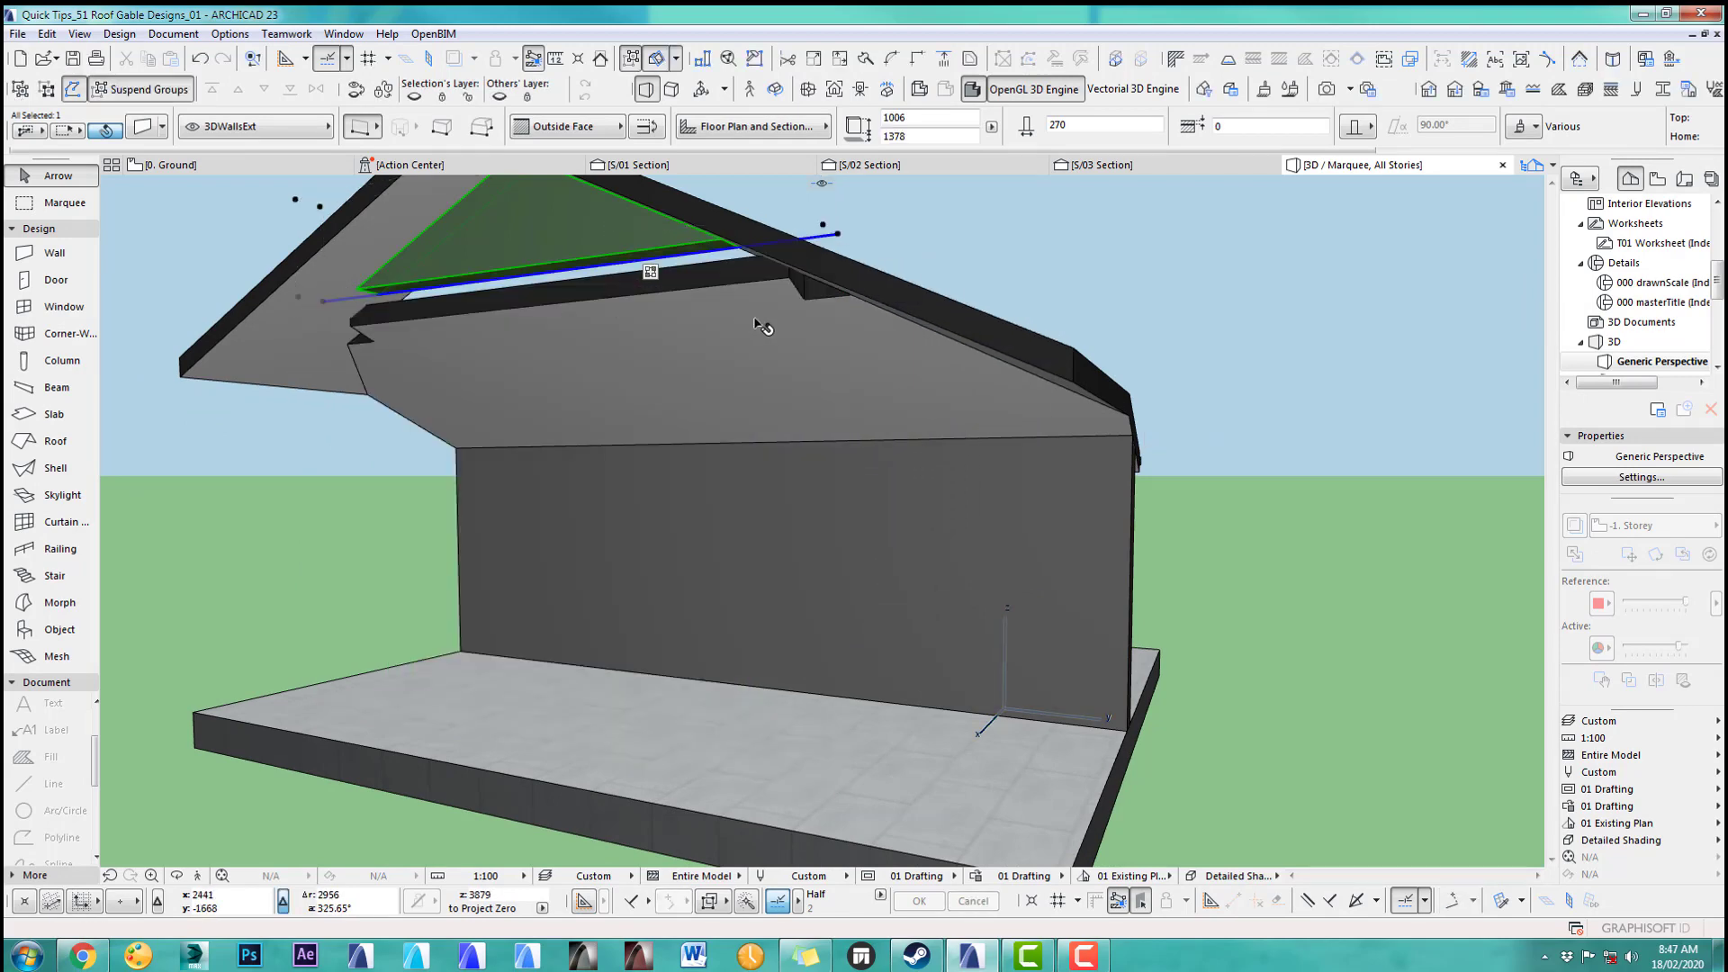
Step: Lower the gable wall's bottom edge onto the roof slope, about 1086 mm above its home story
scroll(494, 307, "up", 1)
middle_click_drag(495, 307, 865, 457)
scroll(860, 456, "up", 4)
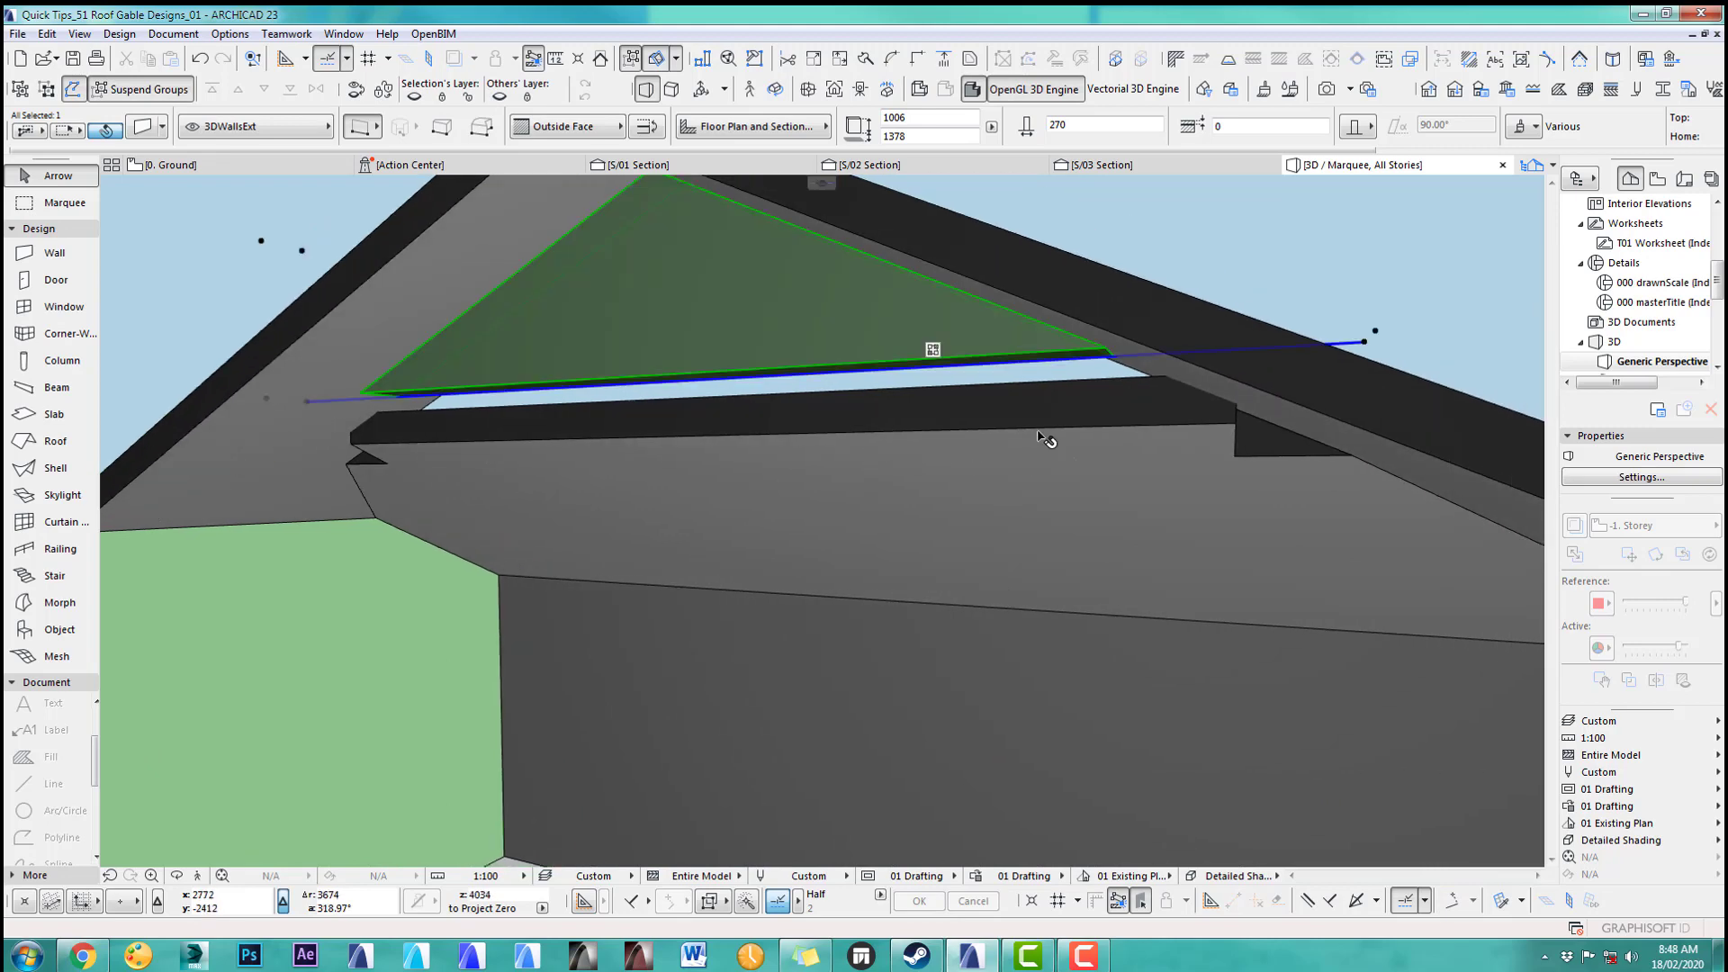
left_click(1365, 343)
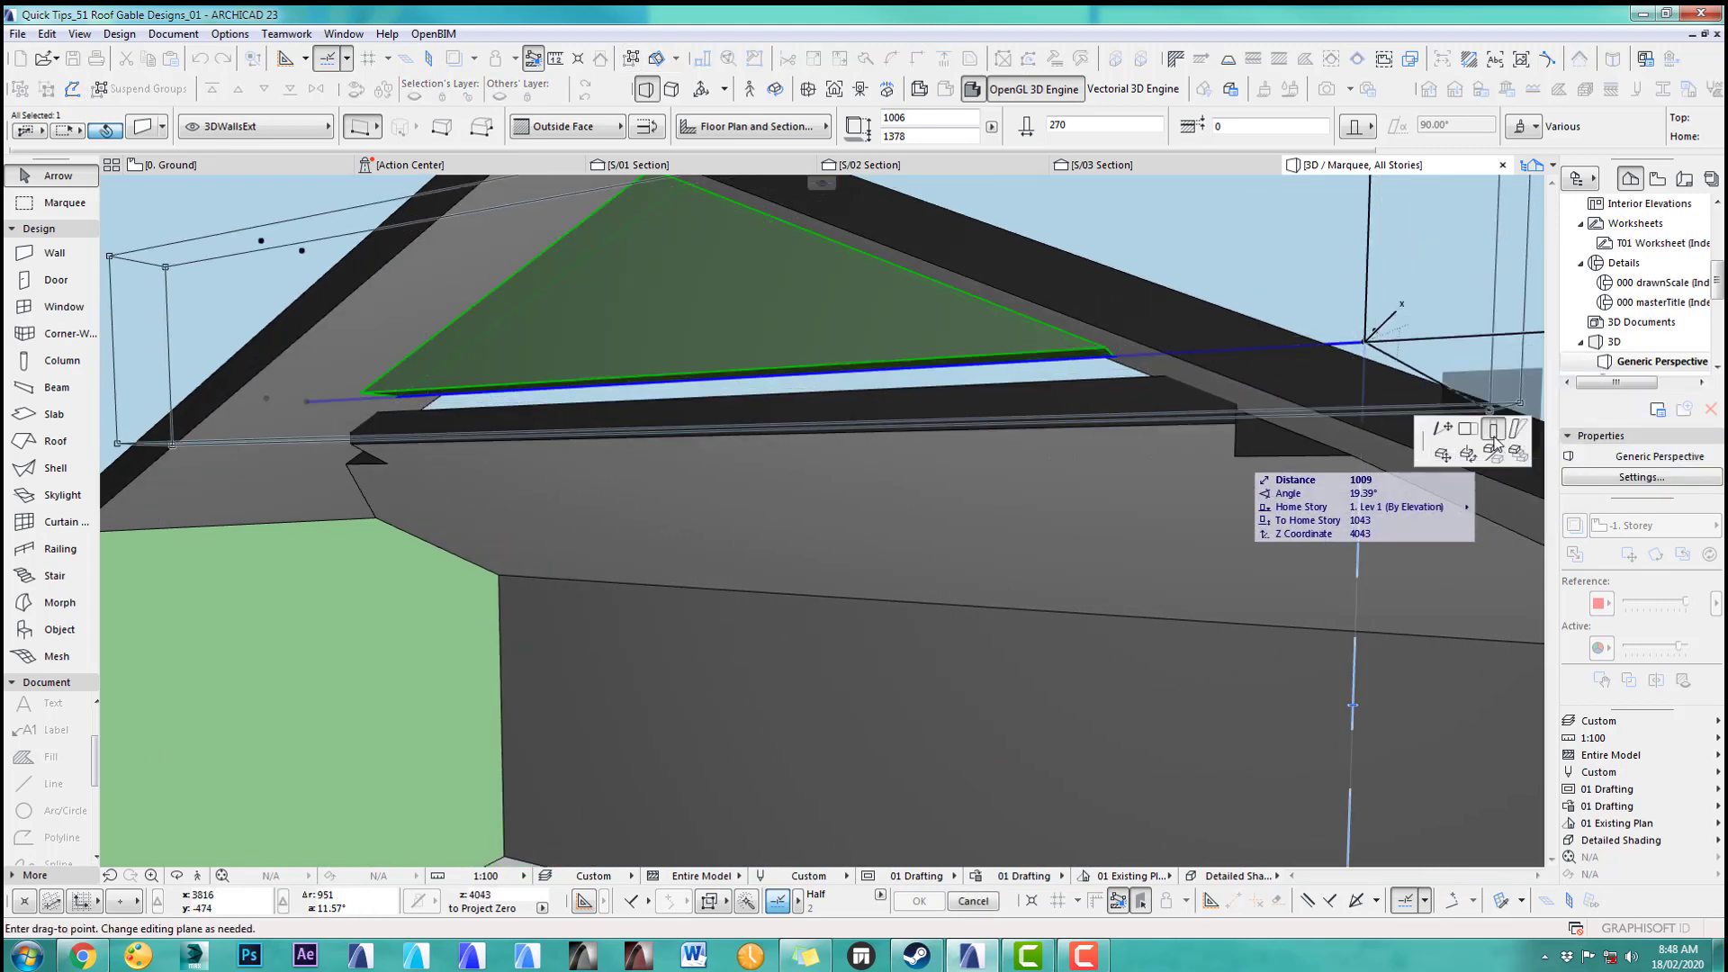
left_click(1170, 432)
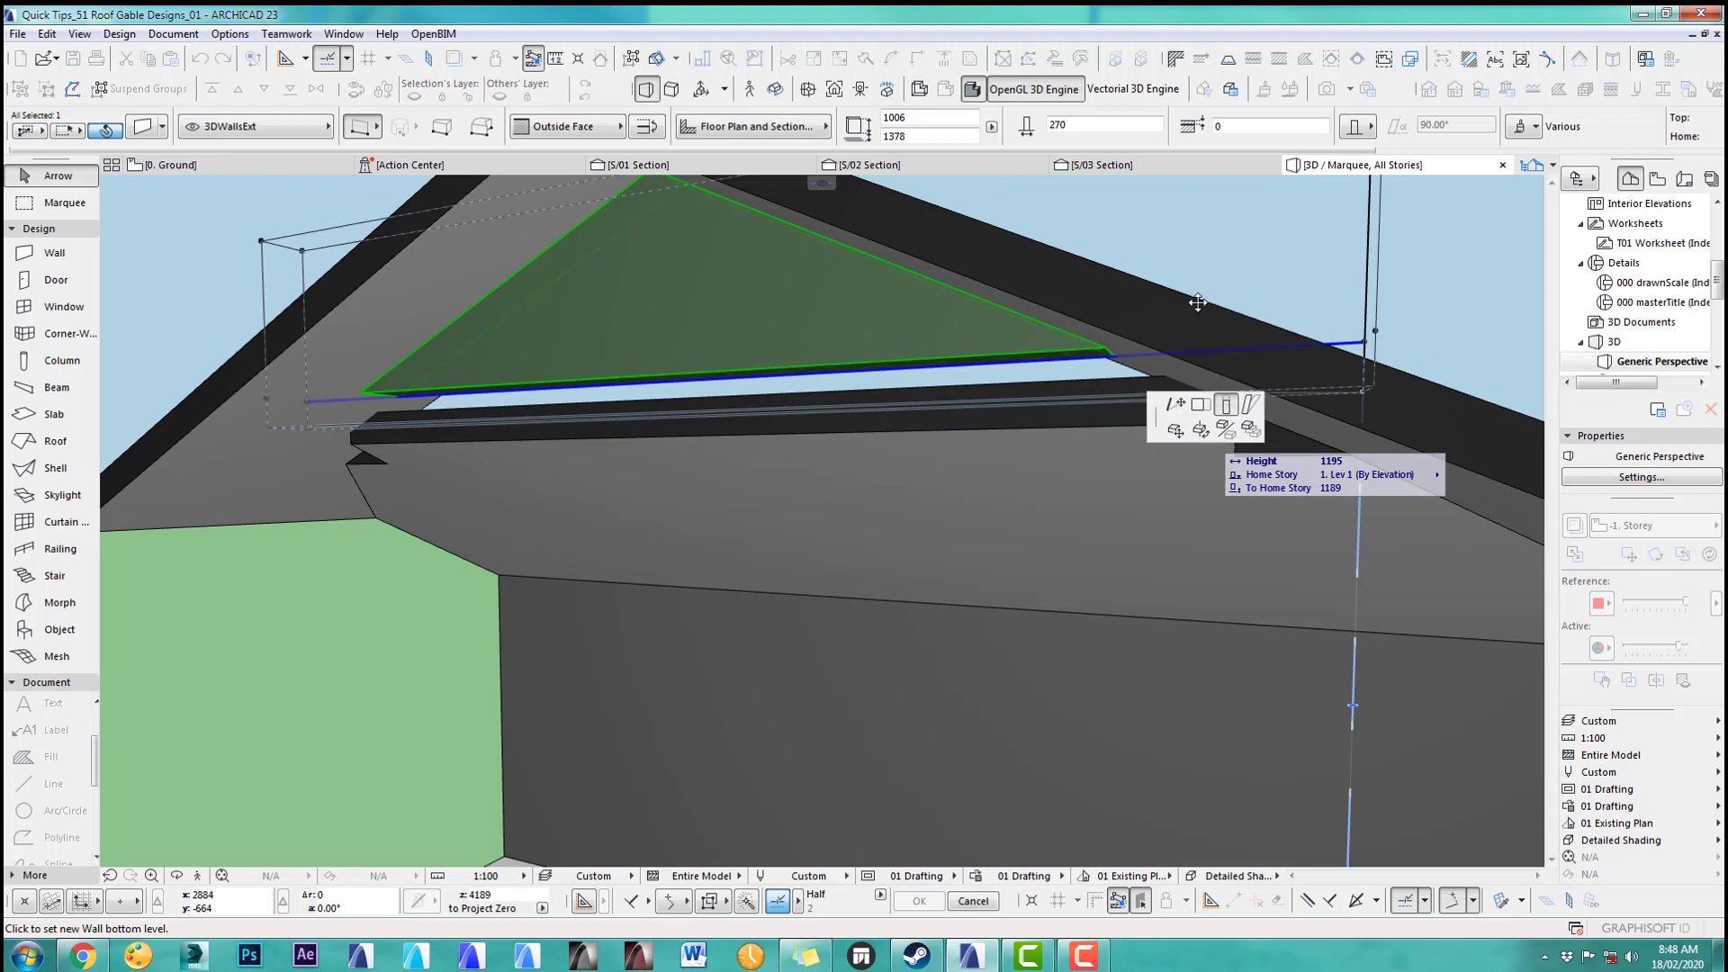
left_click(1243, 414)
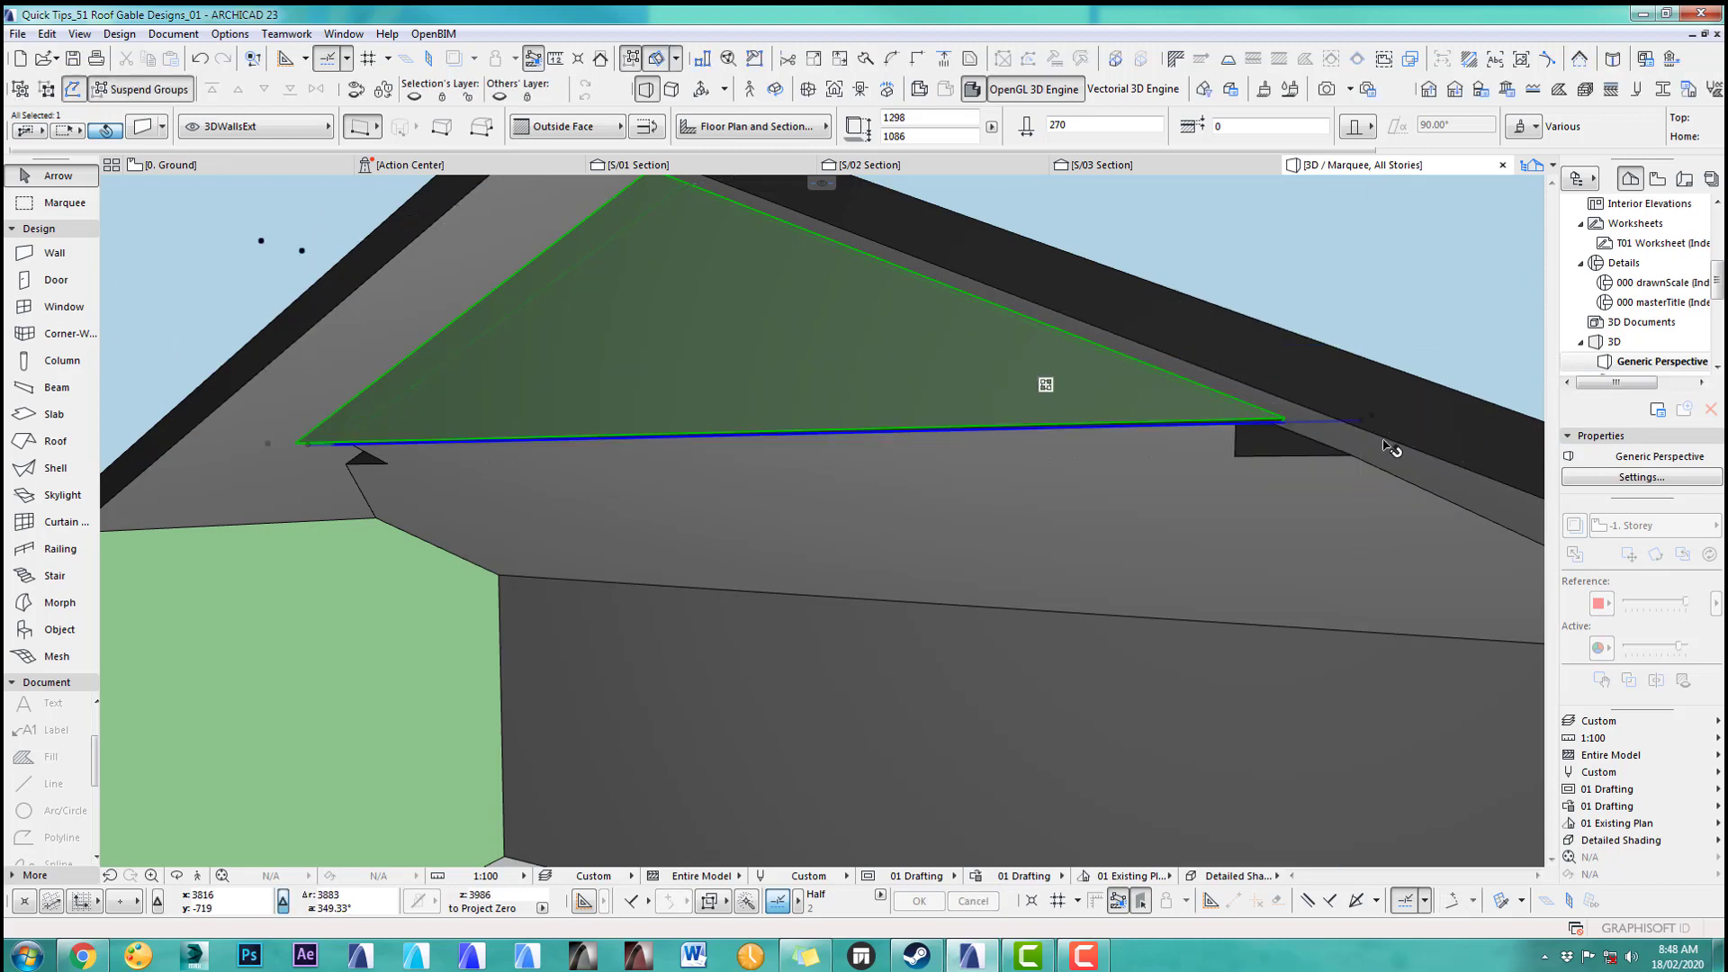
key("Escape")
Step: On the ground plan, move the roof's inner notch node onto the neighbouring diagonal corner node, and check the gable in 3D
middle_click_drag(1276, 513, 981, 340, "shift")
middle_click_drag(1038, 410, 620, 295, "shift")
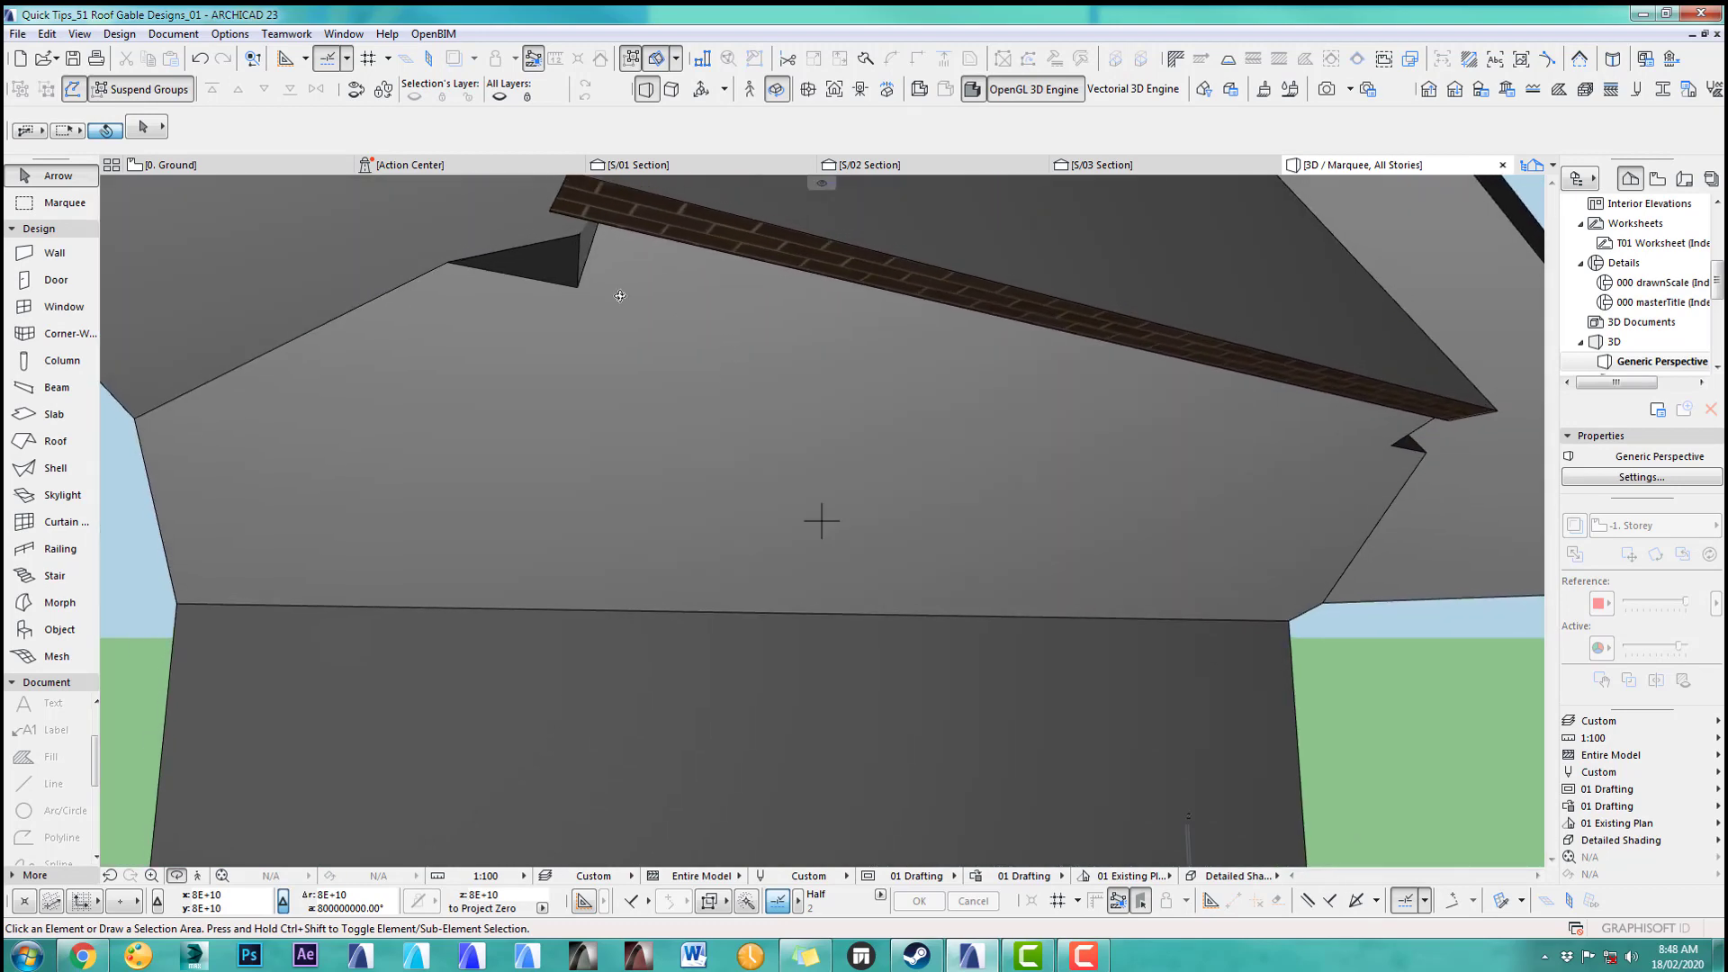
middle_click_drag(780, 314, 1025, 500, "shift")
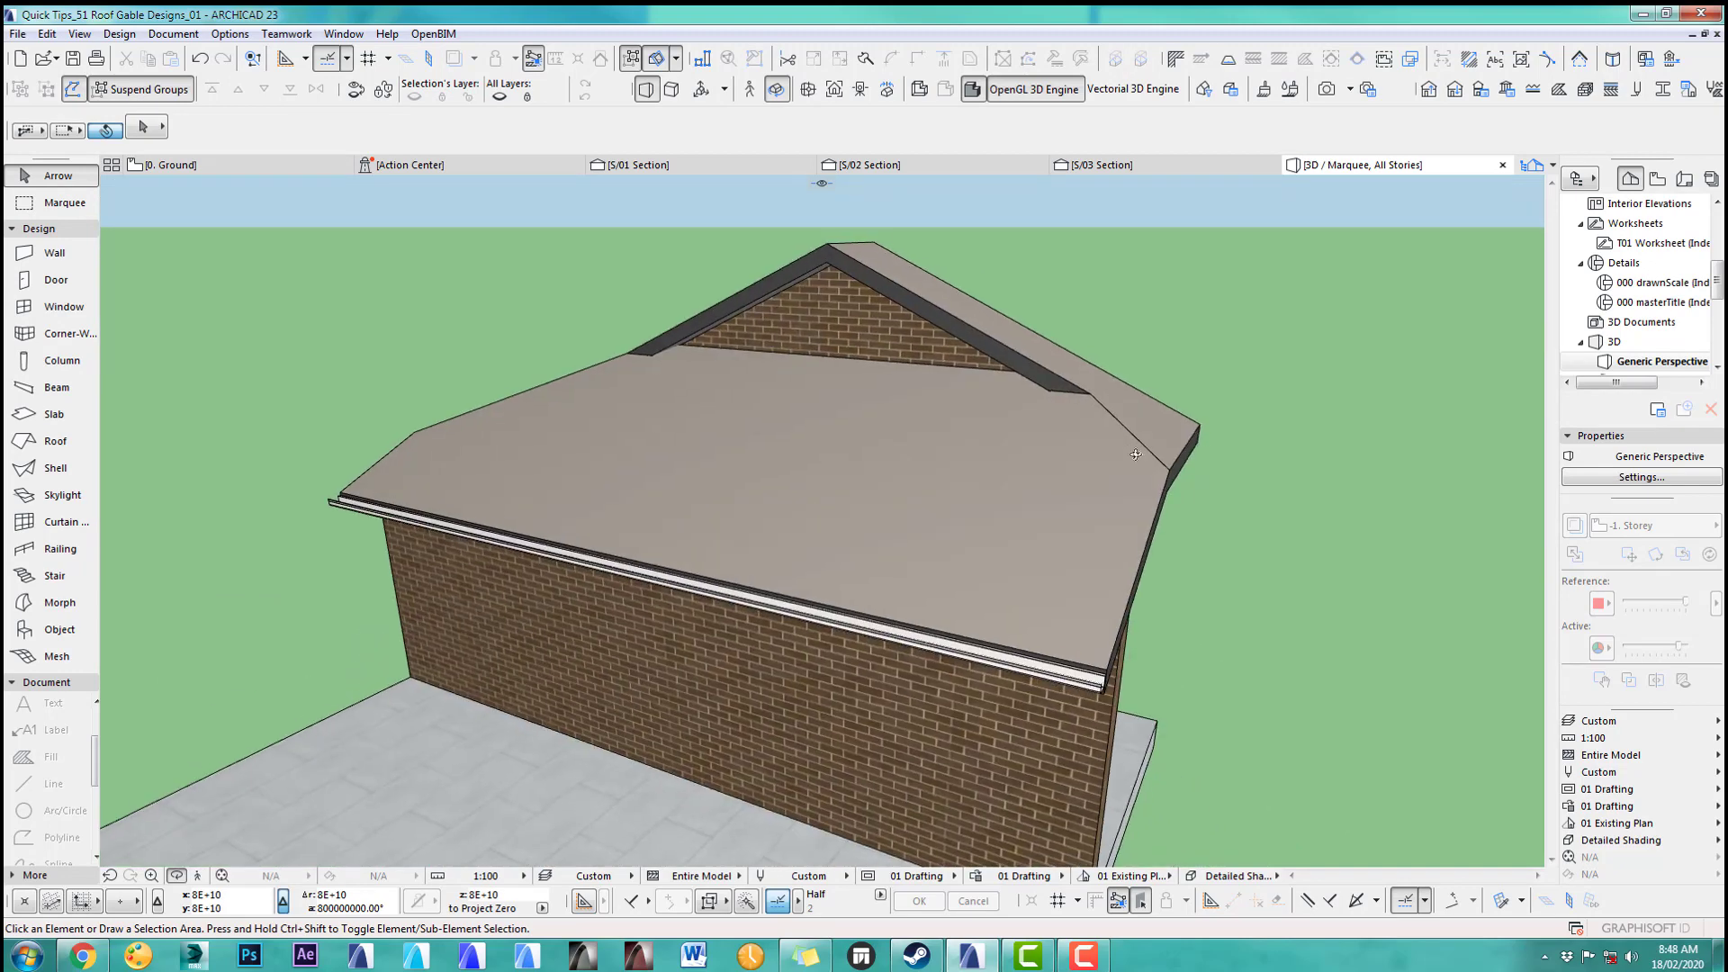
scroll(822, 513, "up", 5)
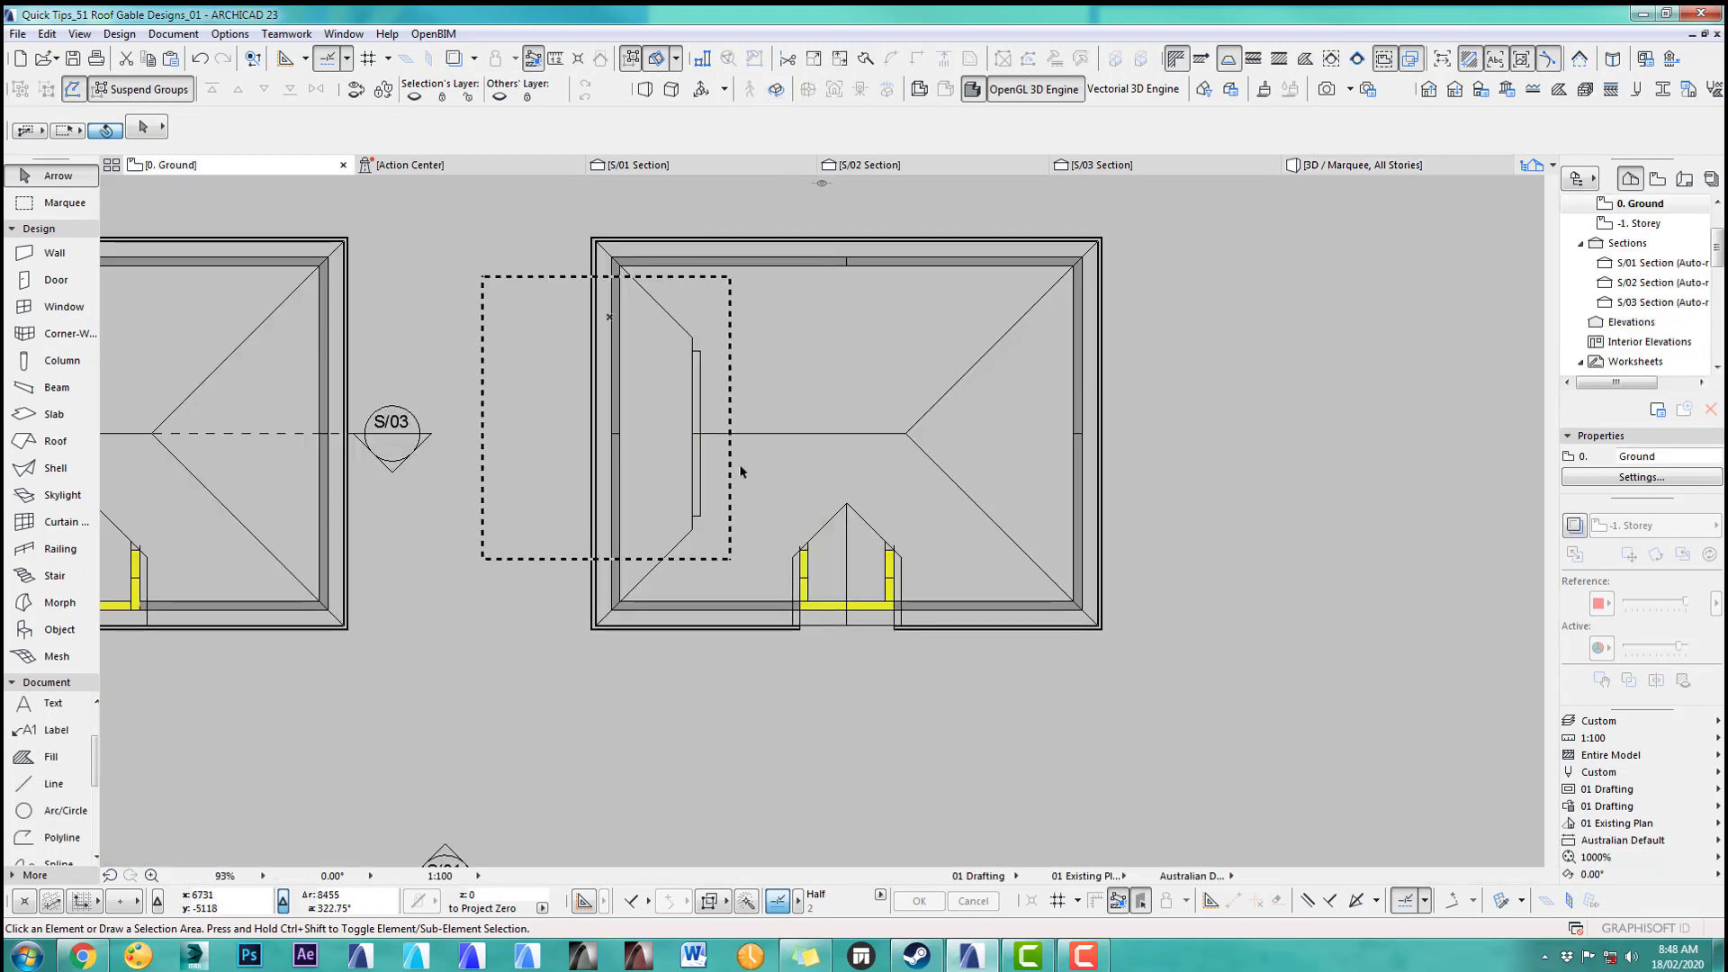
scroll(616, 425, "up", 3)
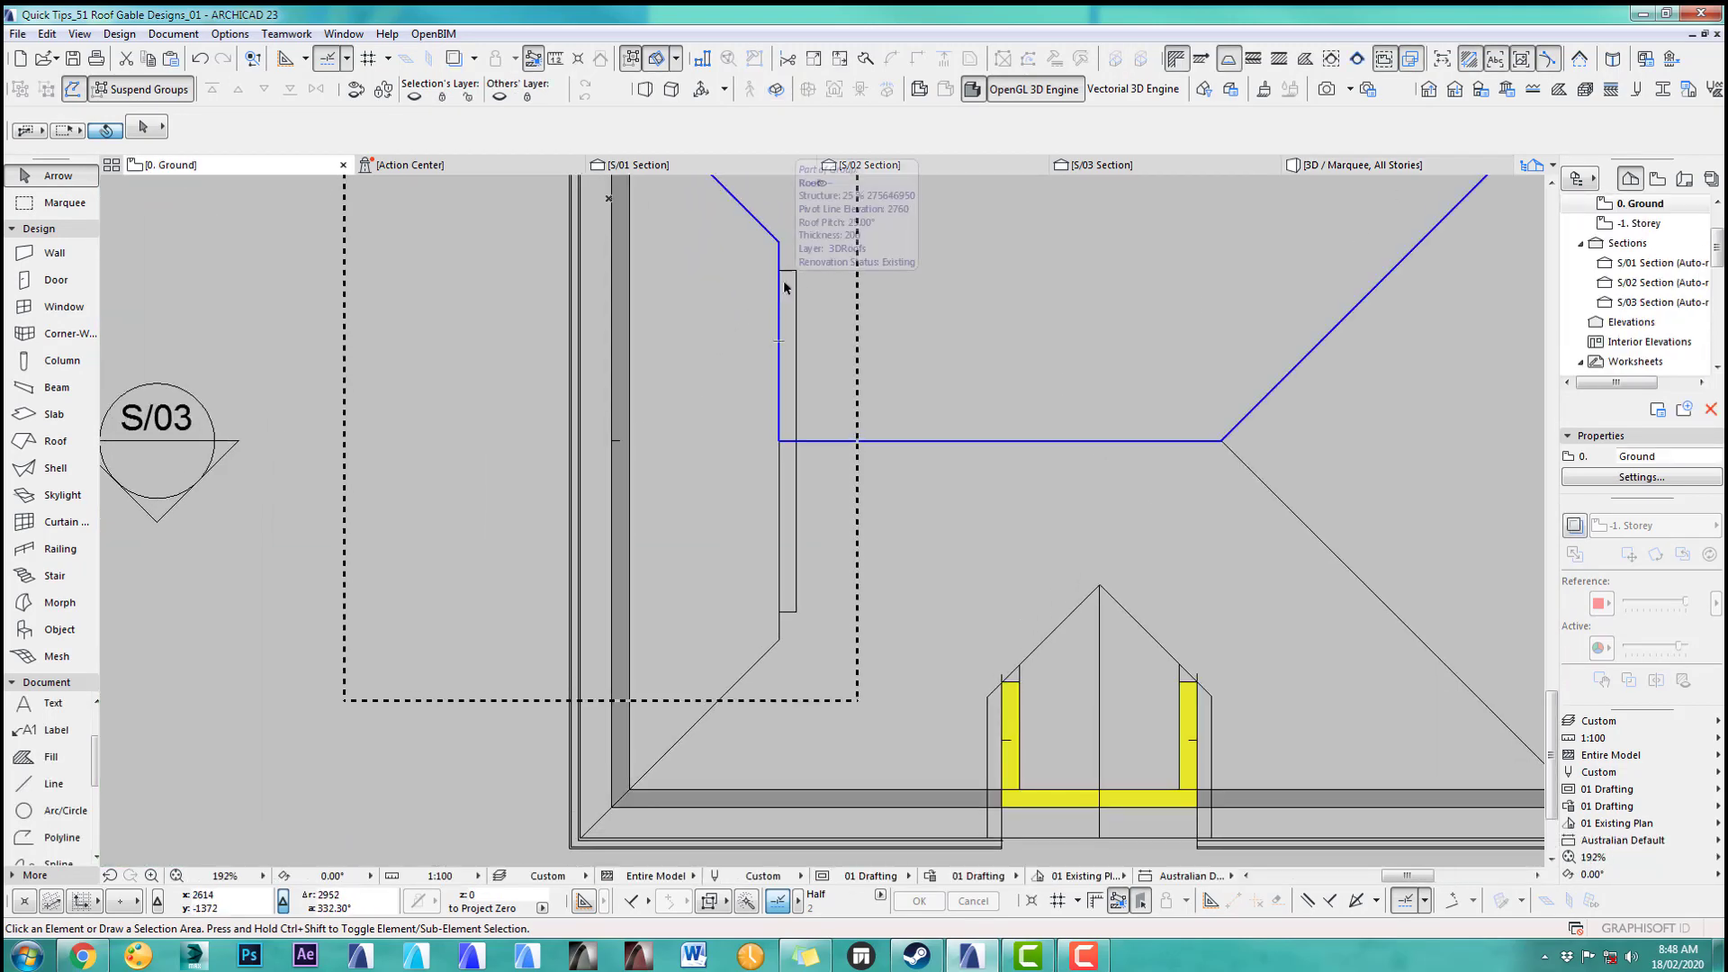
left_click(796, 274)
scroll(796, 270, "up", 6)
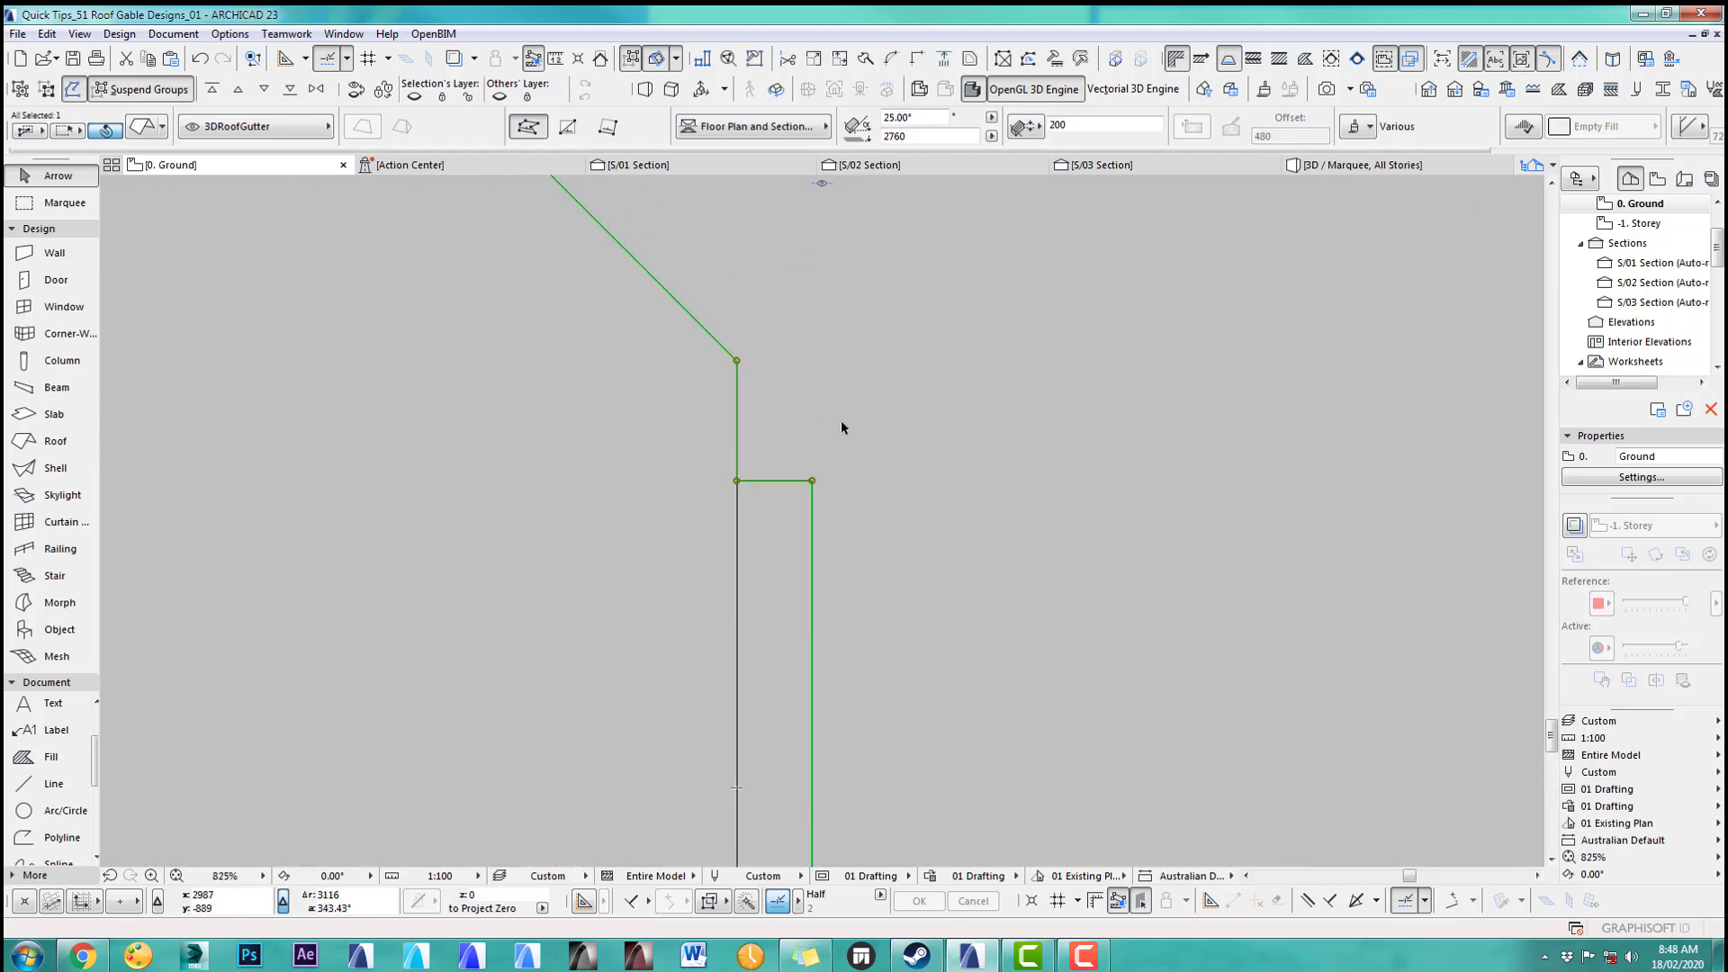
left_click(737, 481)
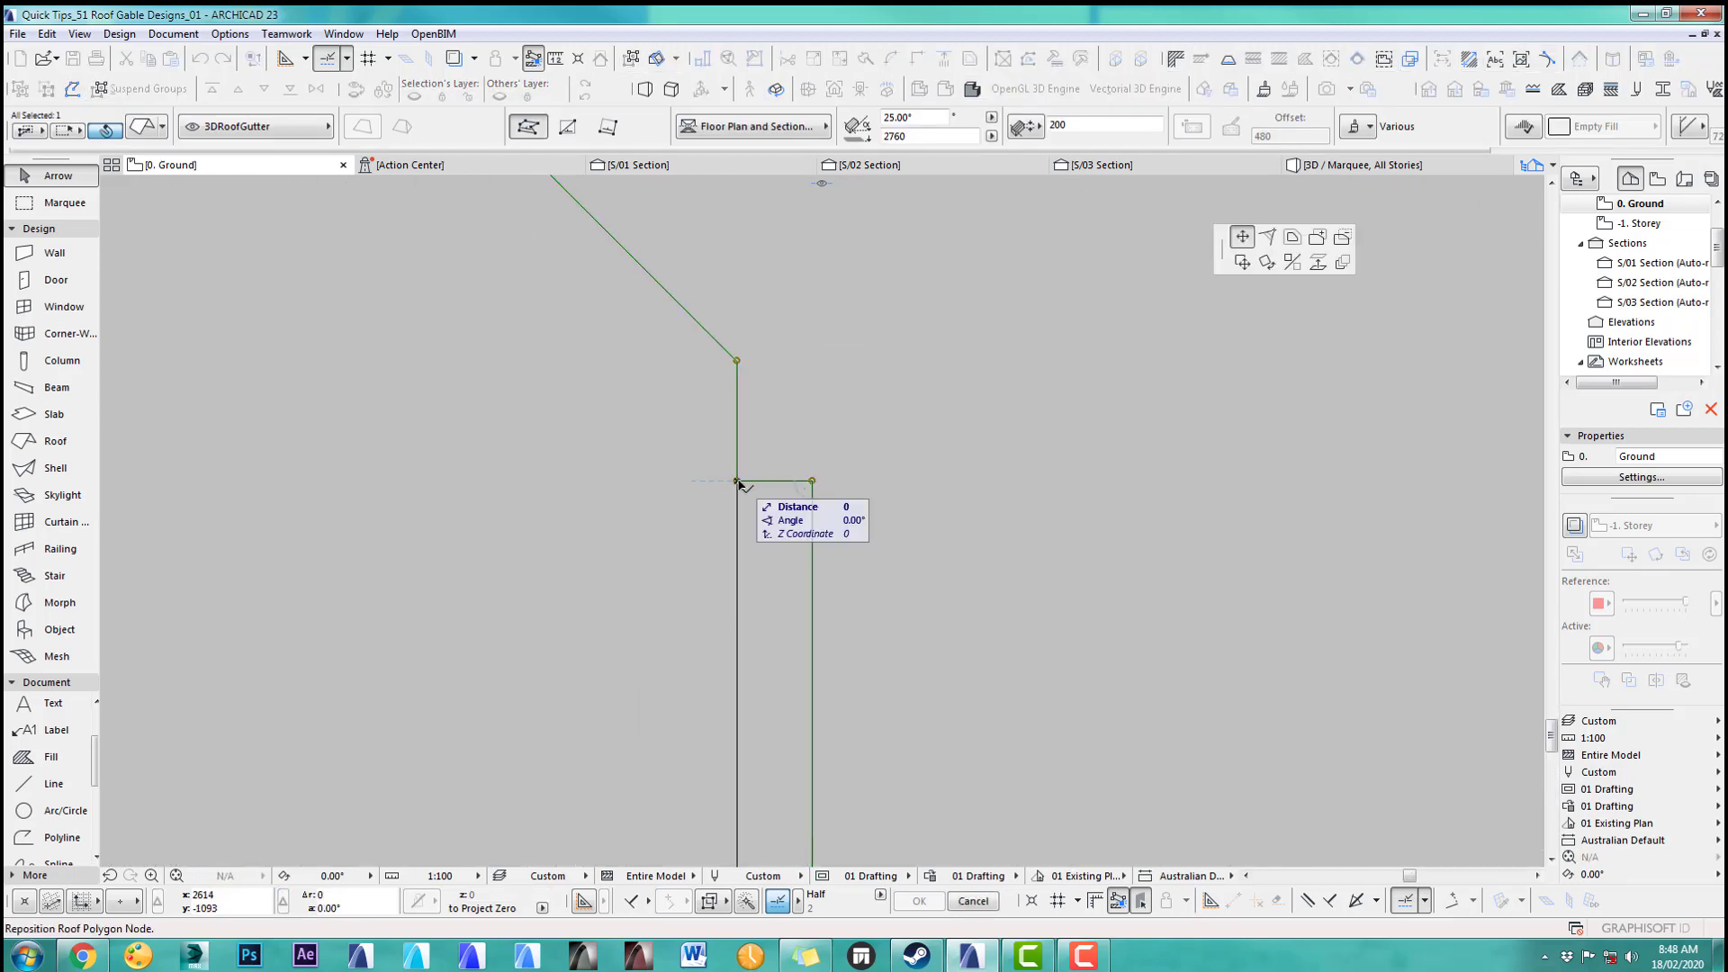
left_click(737, 359)
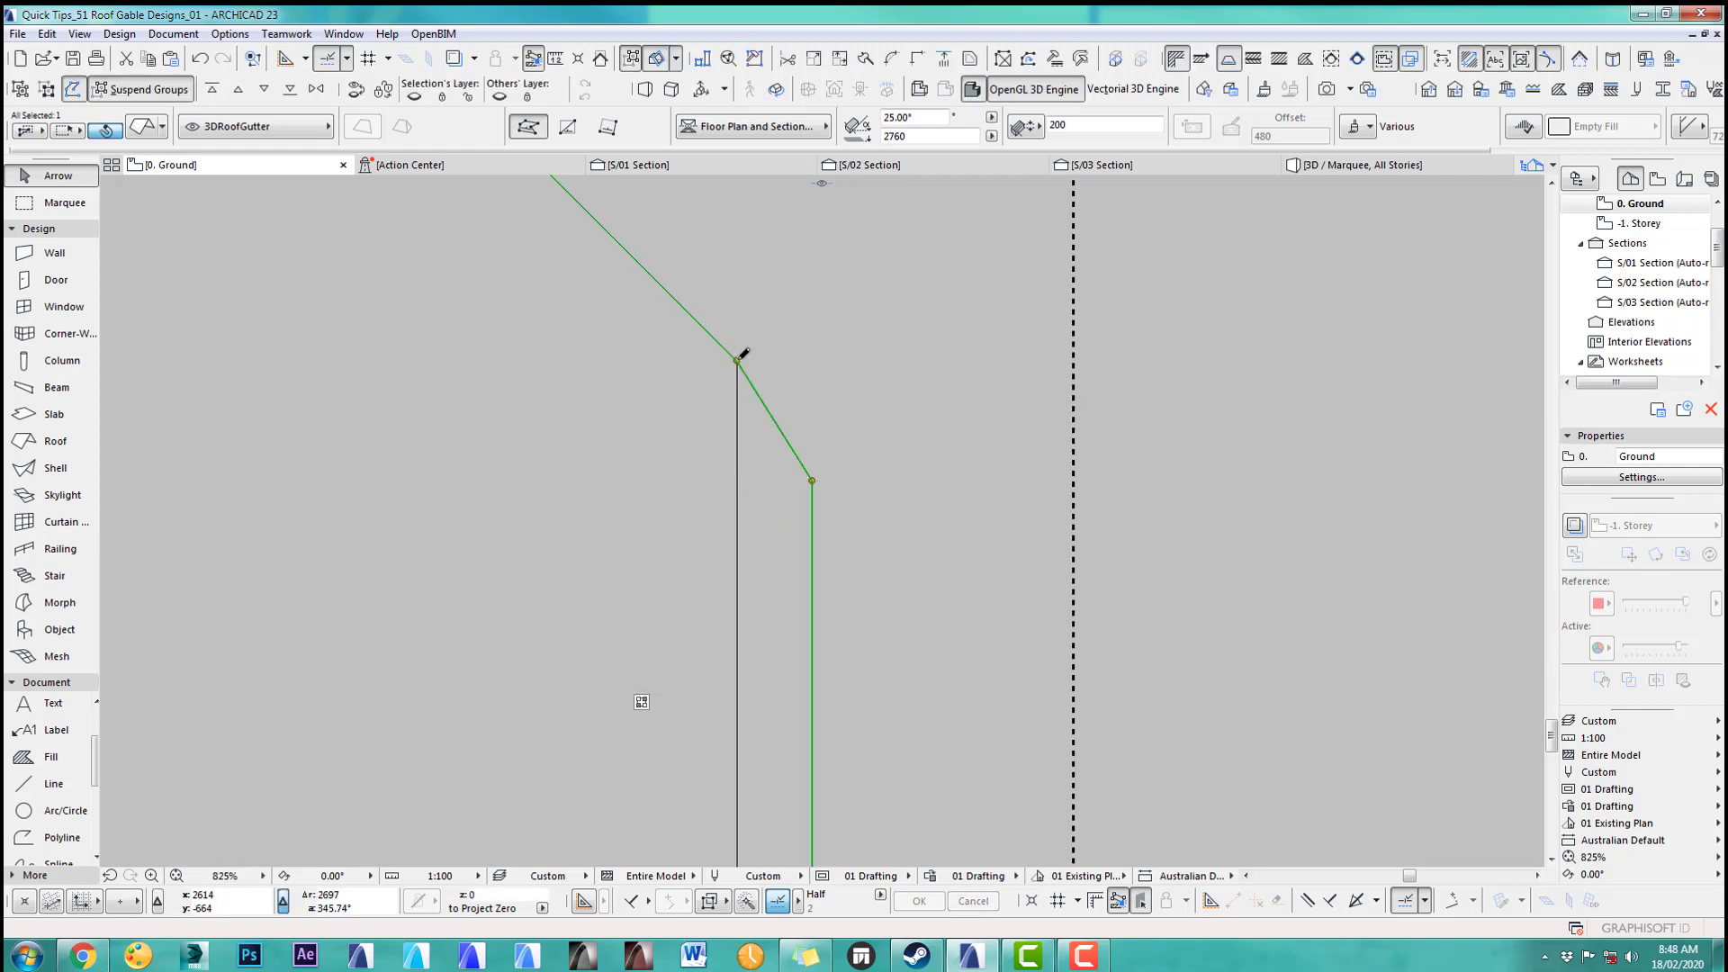
left_click(863, 335)
key("F3")
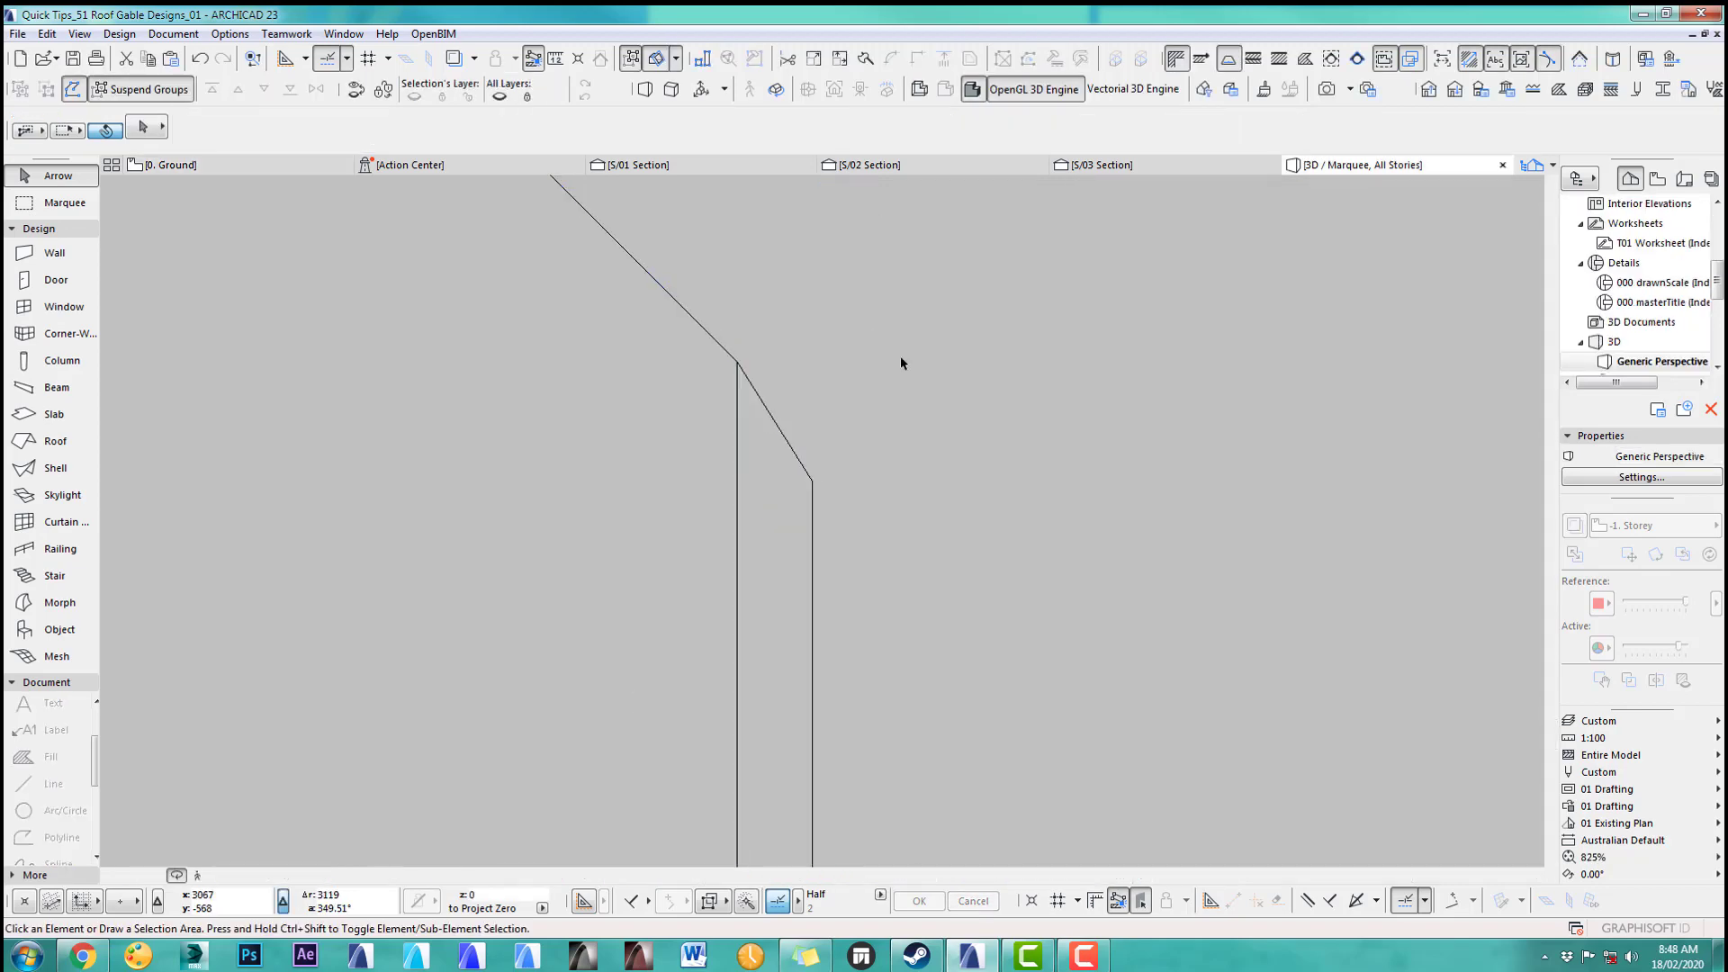
left_click_drag(656, 549, 1146, 525)
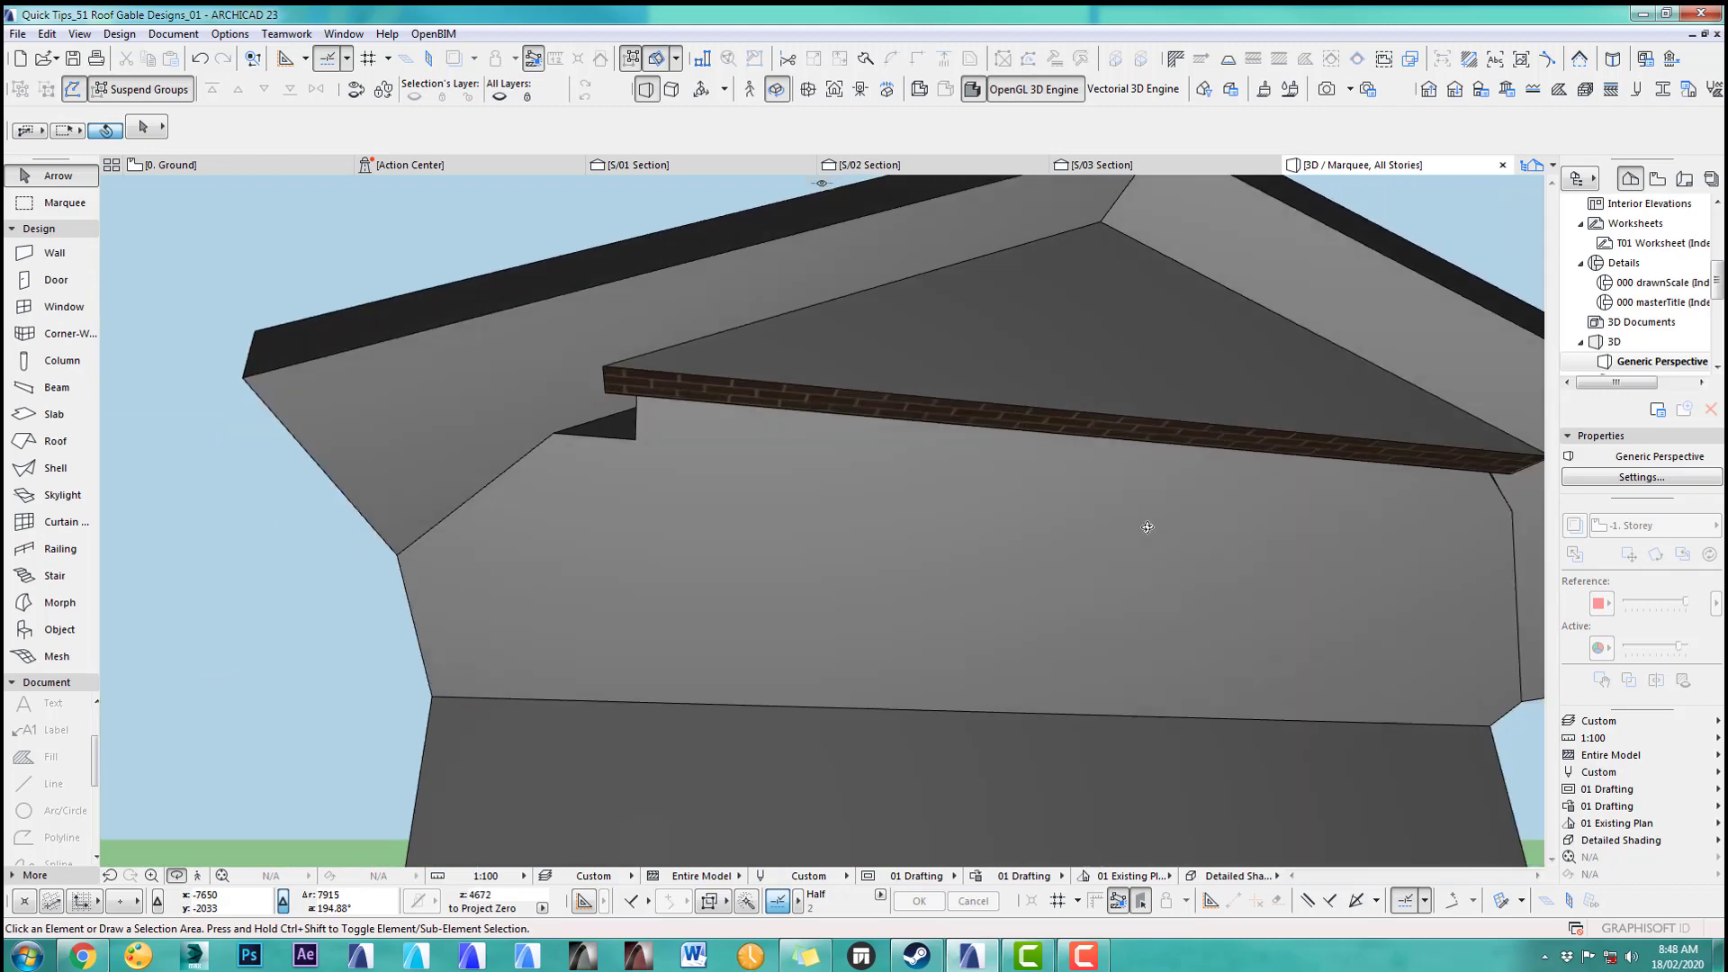
middle_click_drag(1145, 525, 756, 482)
left_click_drag(1030, 503, 1004, 478)
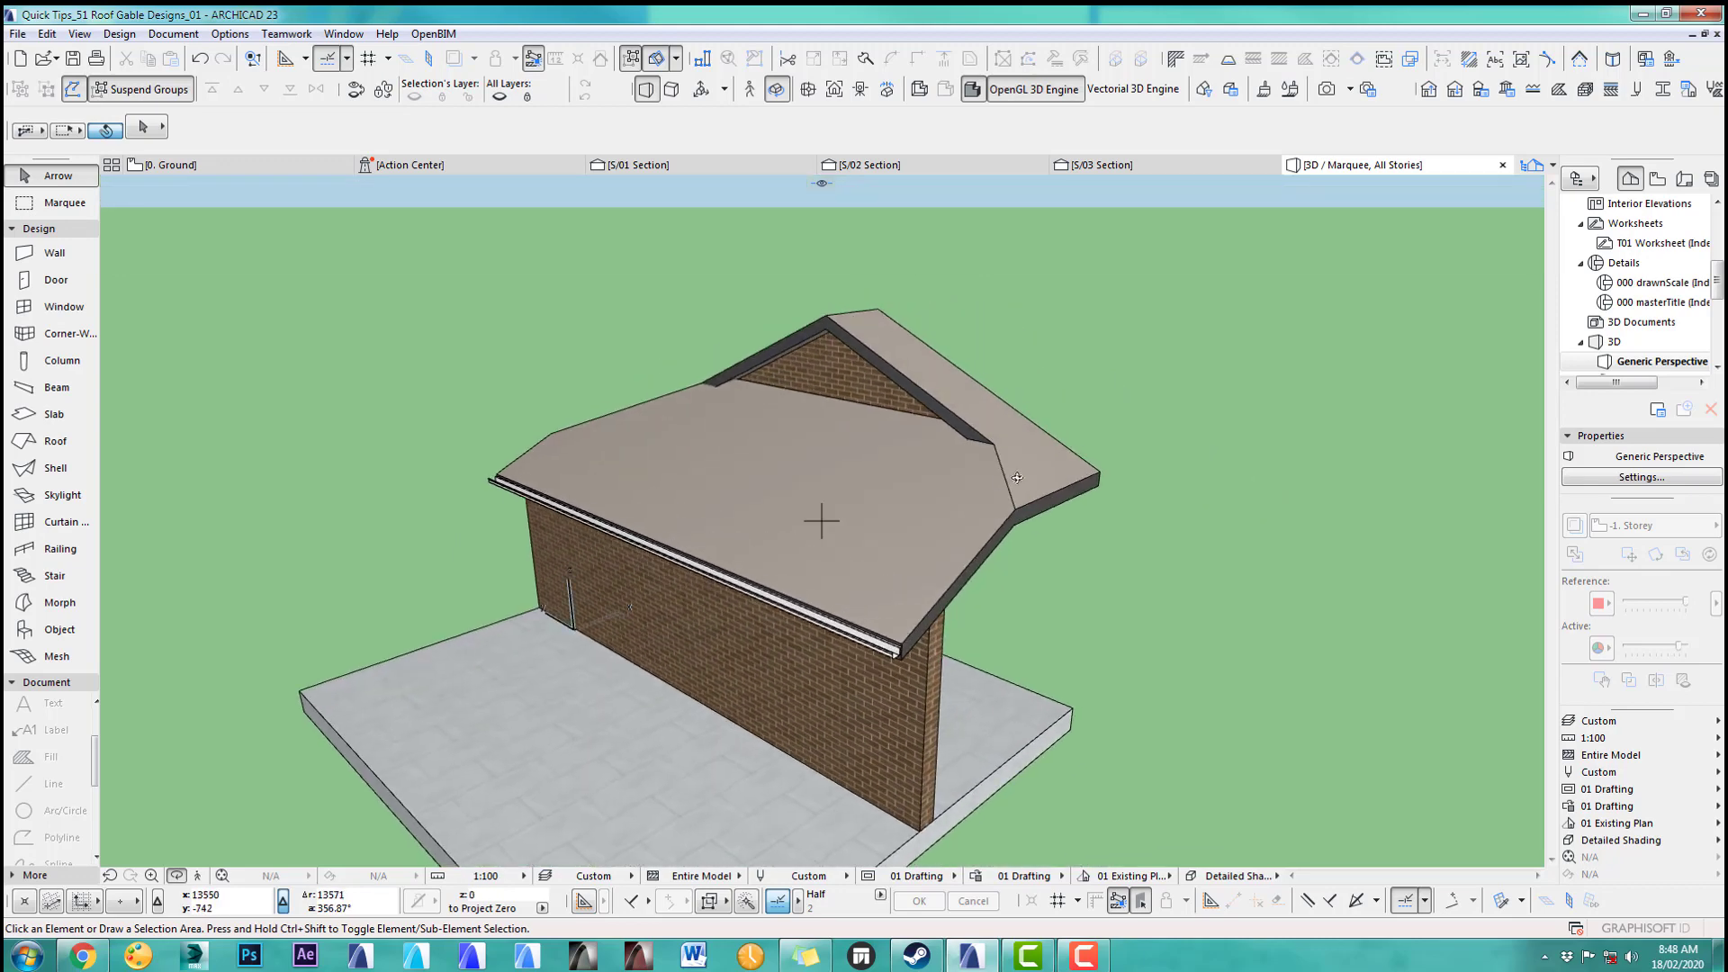
Step: Copy the first hip-roof house with its dormer horizontally by about 49 m, placing it beyond the second house on the ground plan
key("F2")
scroll(963, 525, "down", 6)
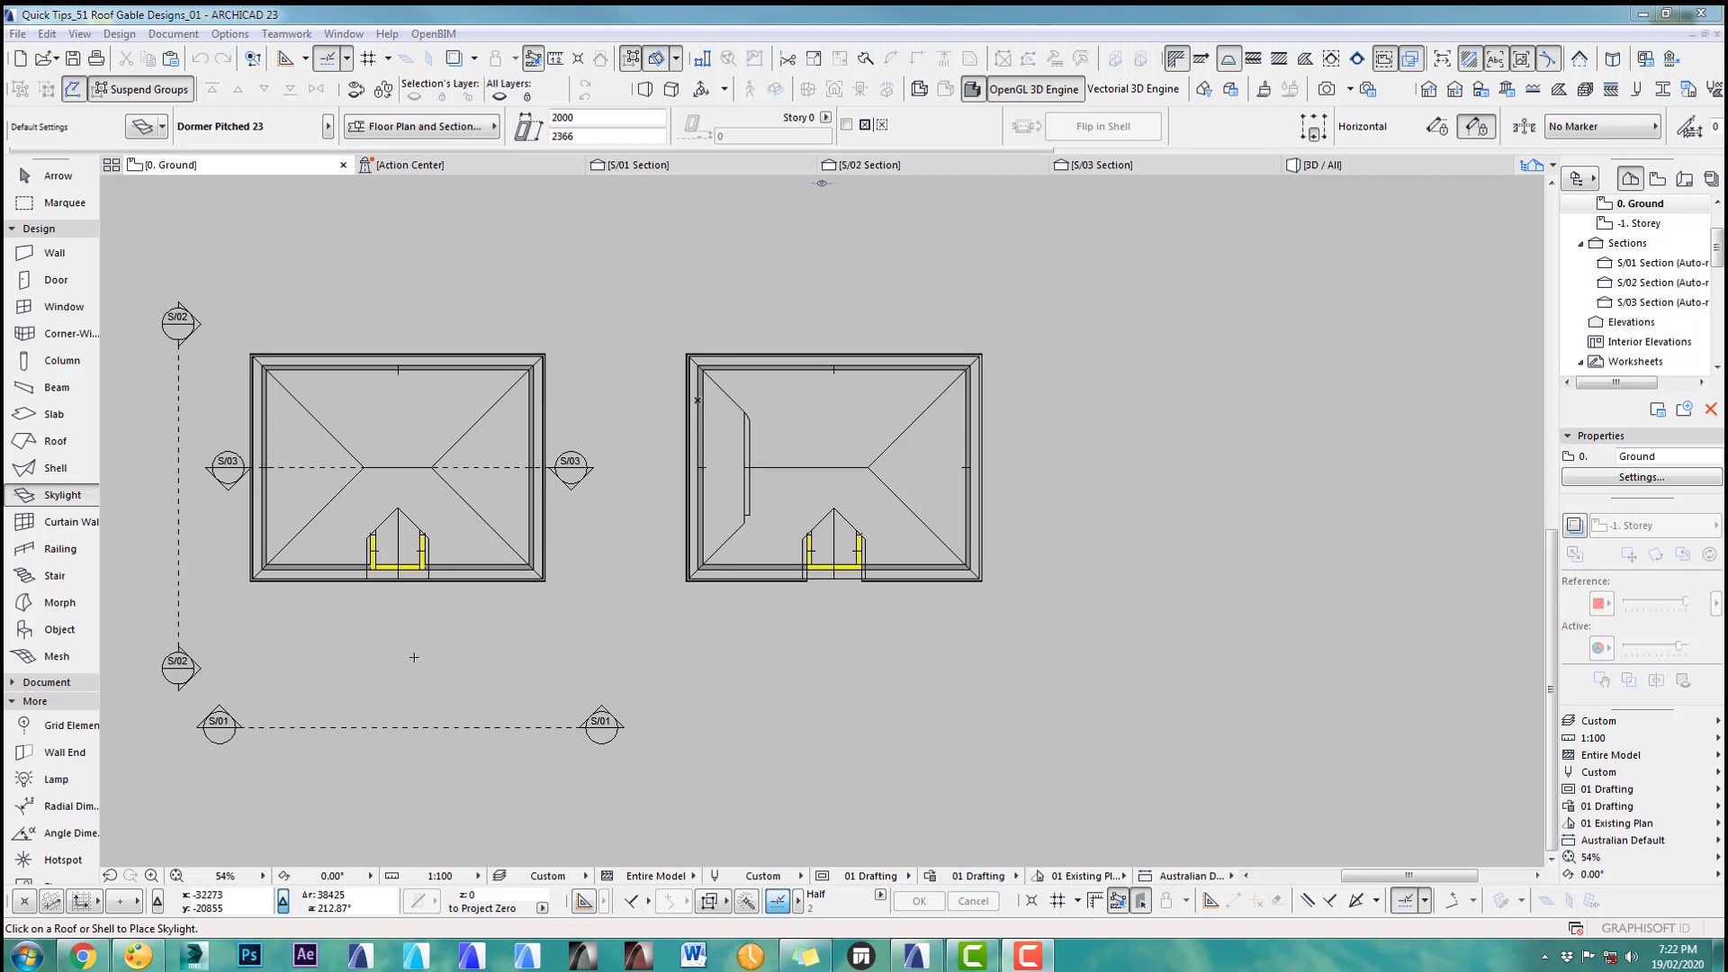
middle_click_drag(558, 647, 661, 647)
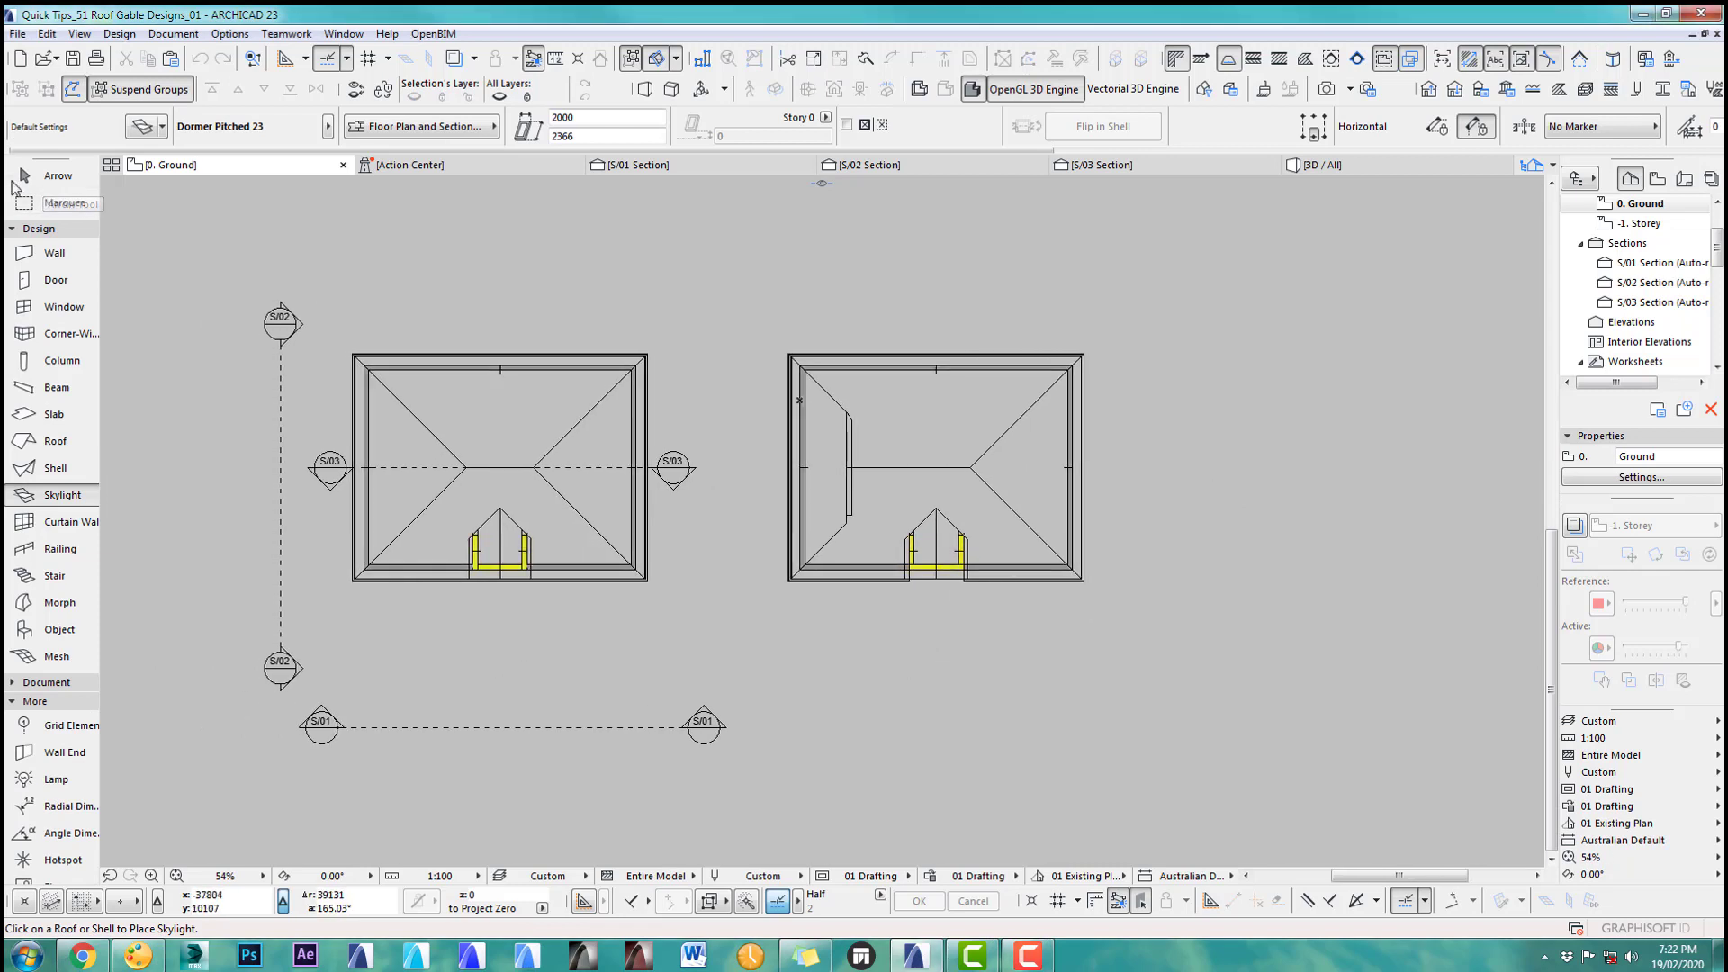
left_click(45, 177)
left_click_drag(317, 331, 699, 594)
scroll(756, 510, "down", 3)
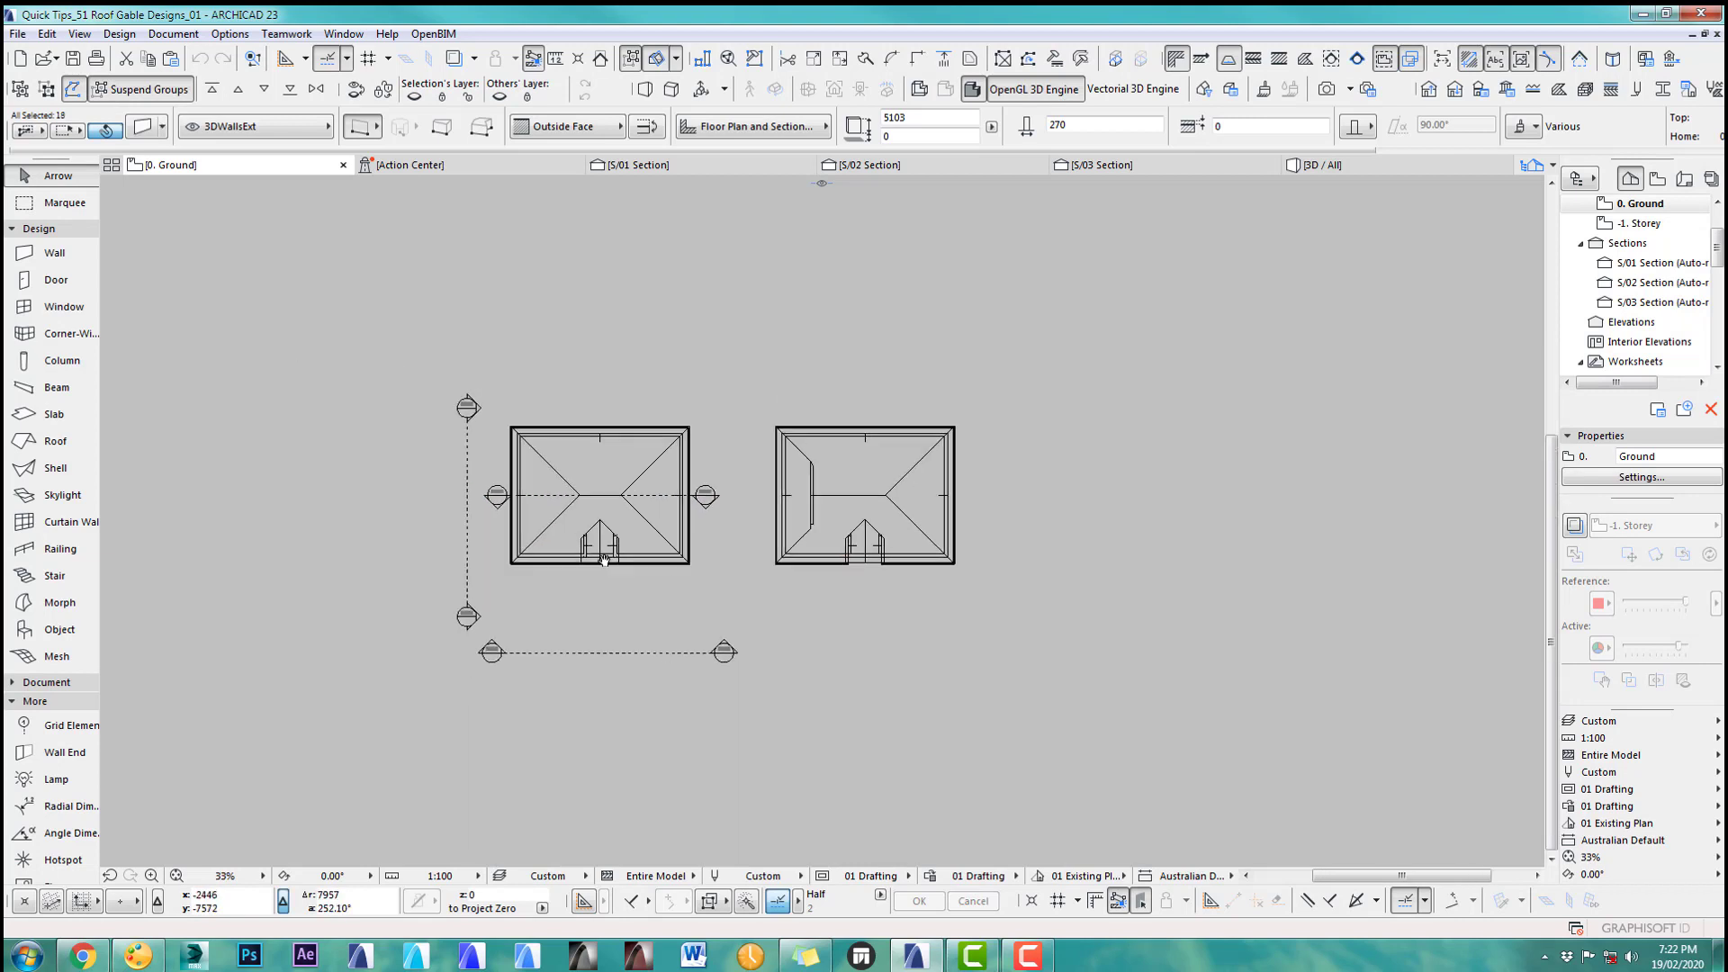
middle_click_drag(756, 509, 406, 509)
key("ctrl+shift+d")
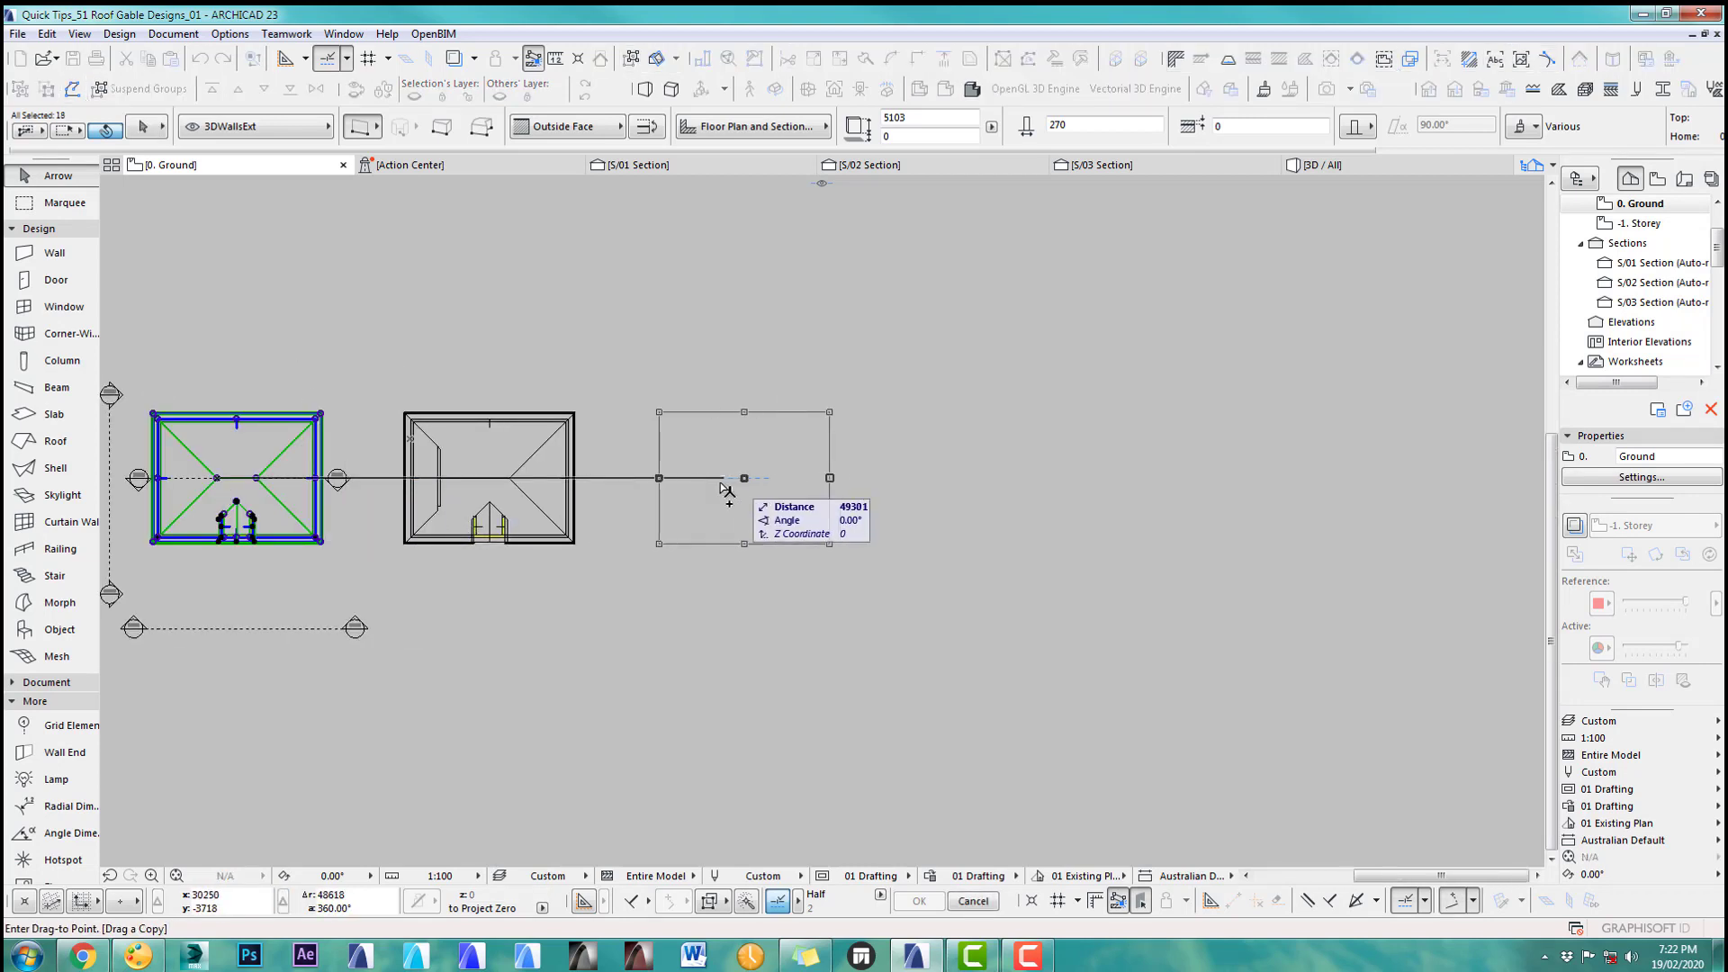
left_click(721, 486)
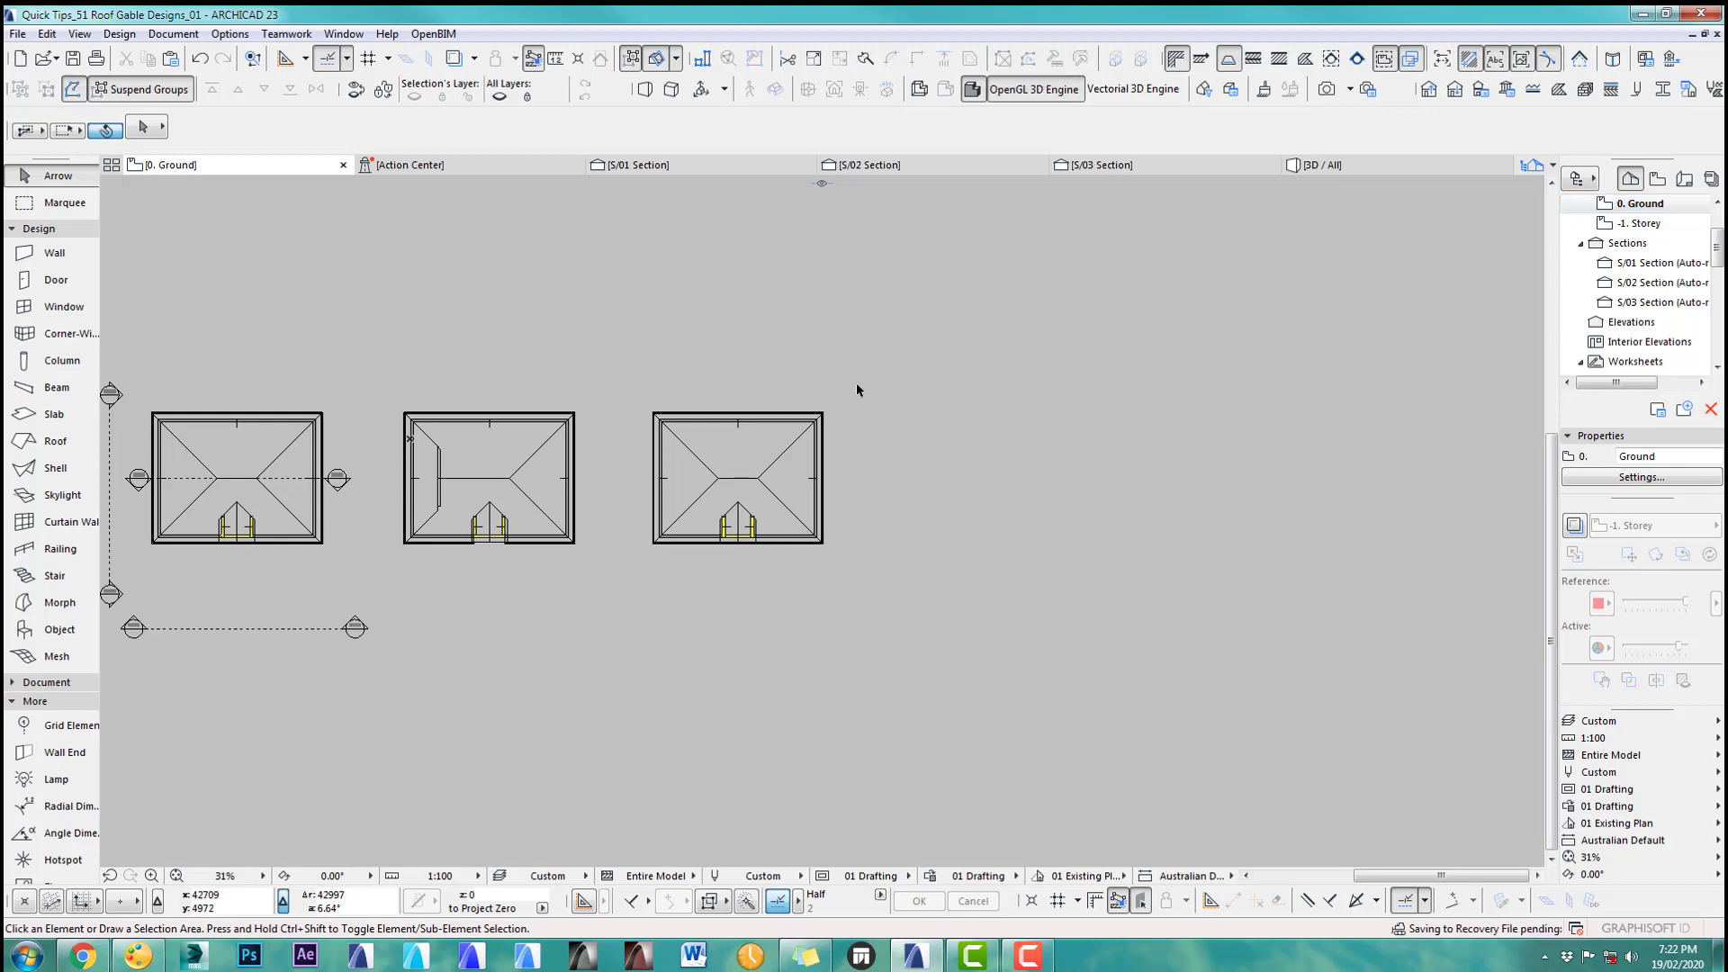
Step: Extend the end edge of the ground slab in 3D so it runs under the newly copied house
key("F3")
middle_click_drag(1129, 524, 448, 467)
middle_click_drag(1233, 486, 691, 556)
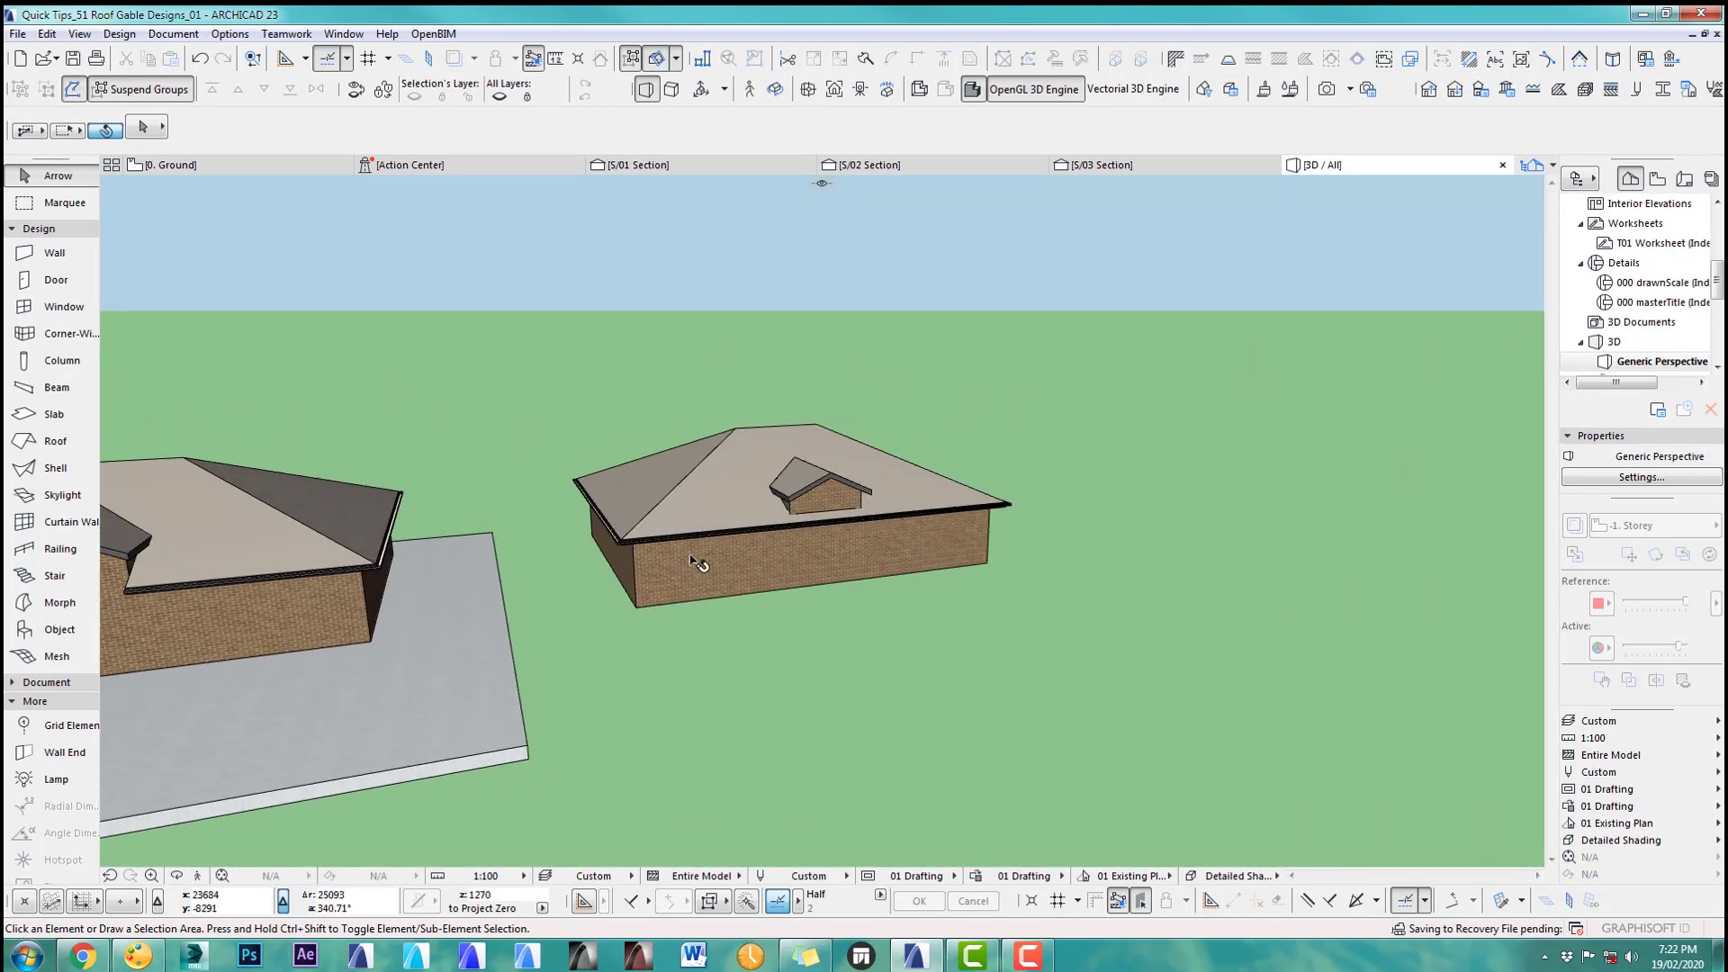
left_click(520, 700)
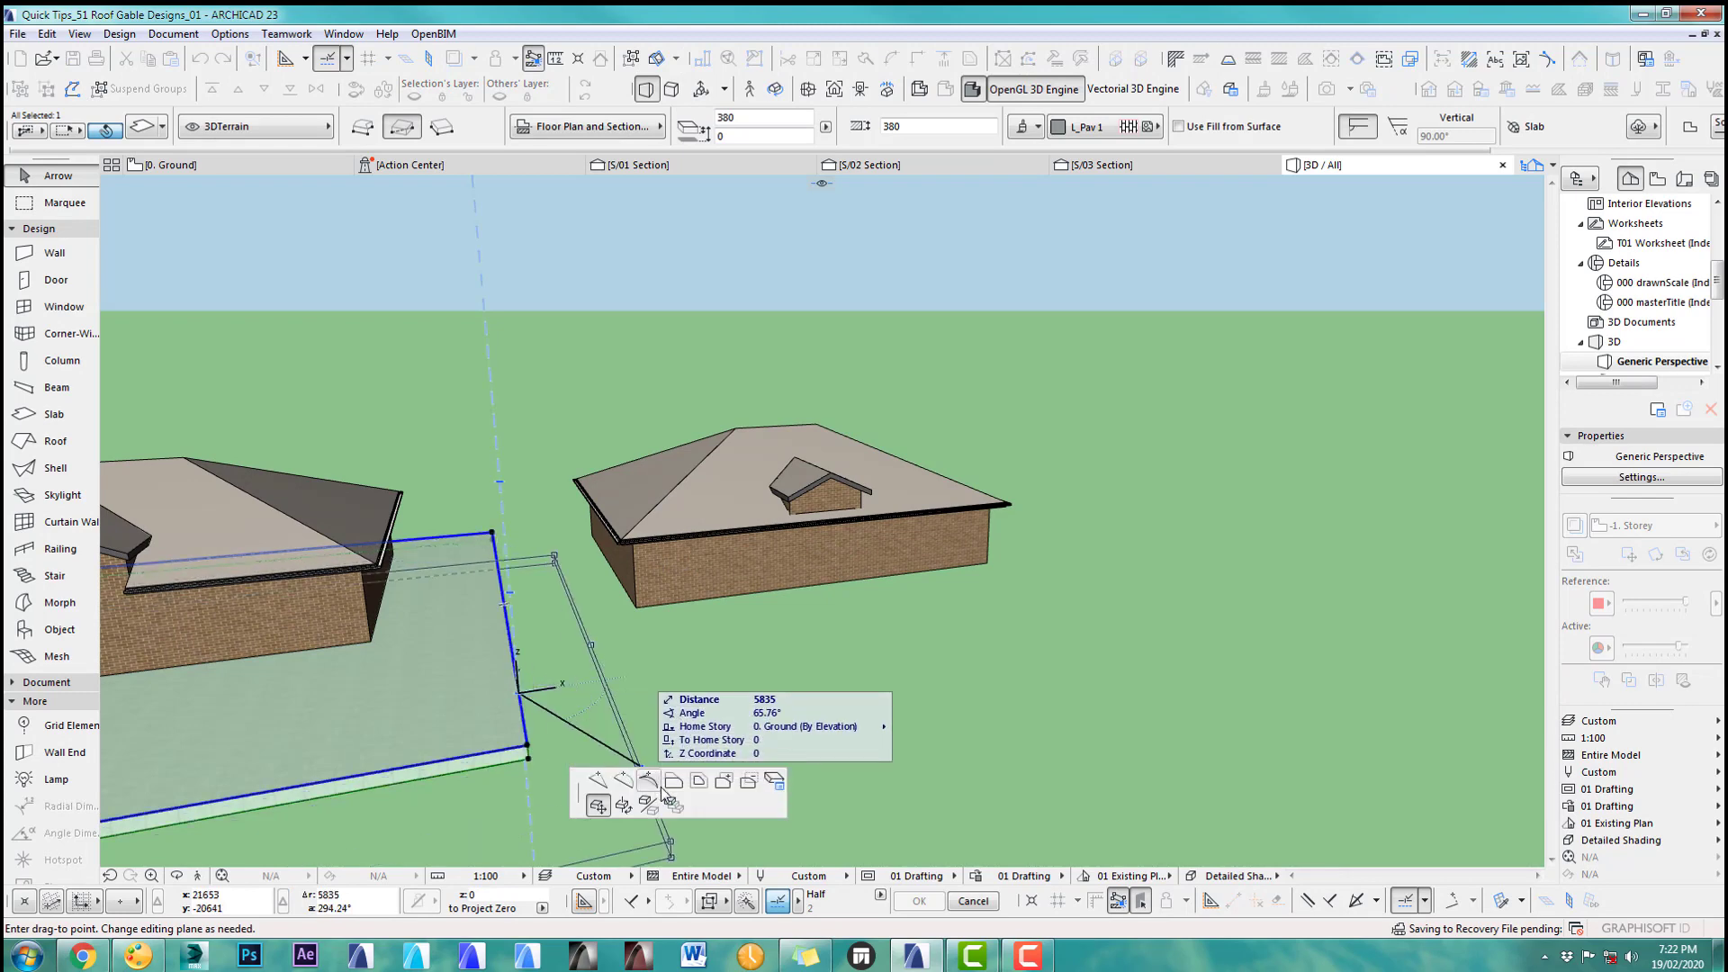
left_click(1075, 538)
key("Escape")
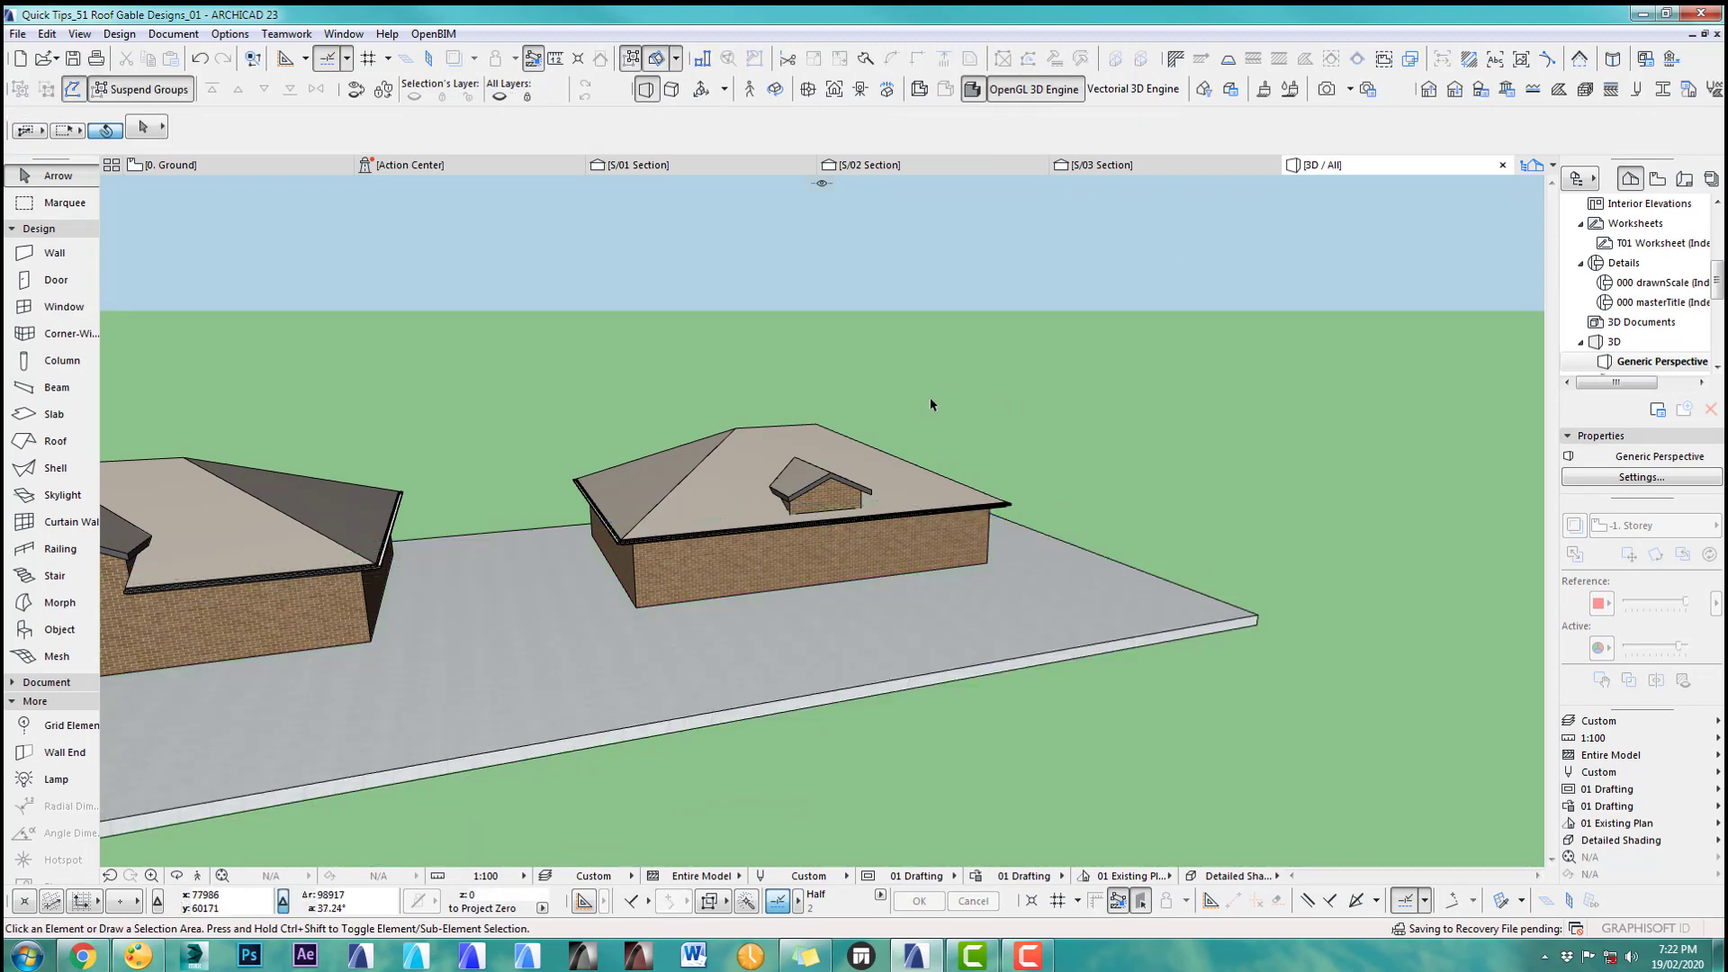
Step: Delete the dormer's roof planes from the copied house, leaving its brick walls
scroll(758, 523, "up", 2)
scroll(759, 524, "up", 3)
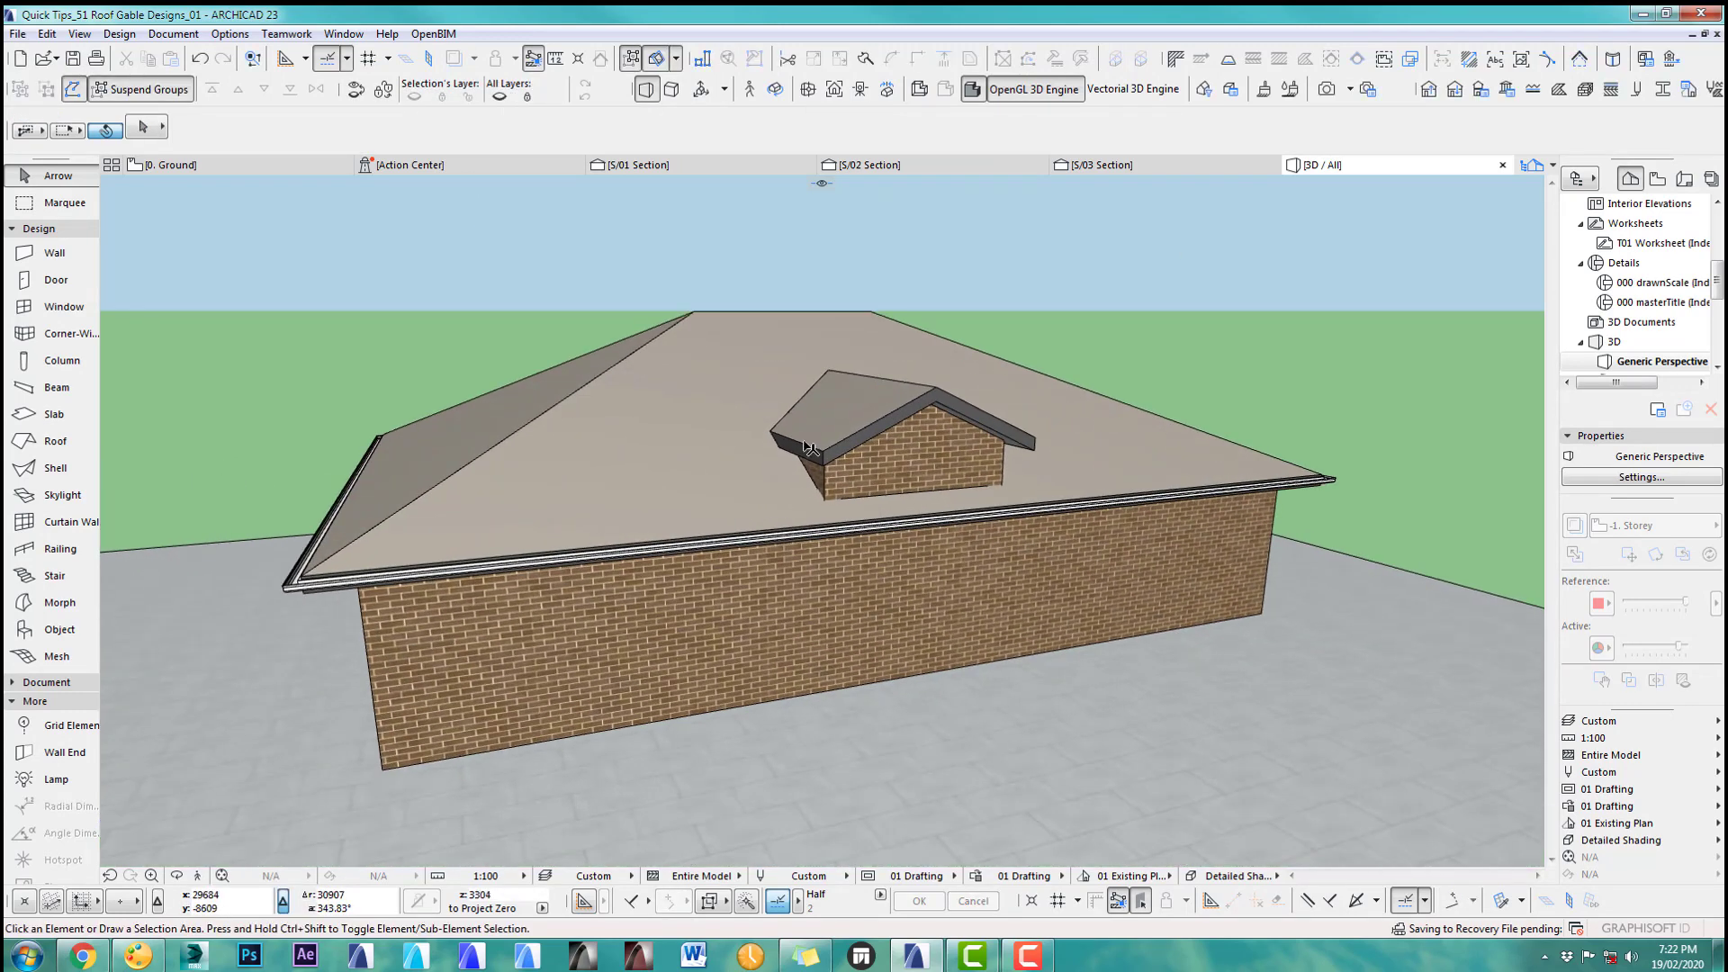
scroll(708, 449, "up", 2)
left_click(673, 401)
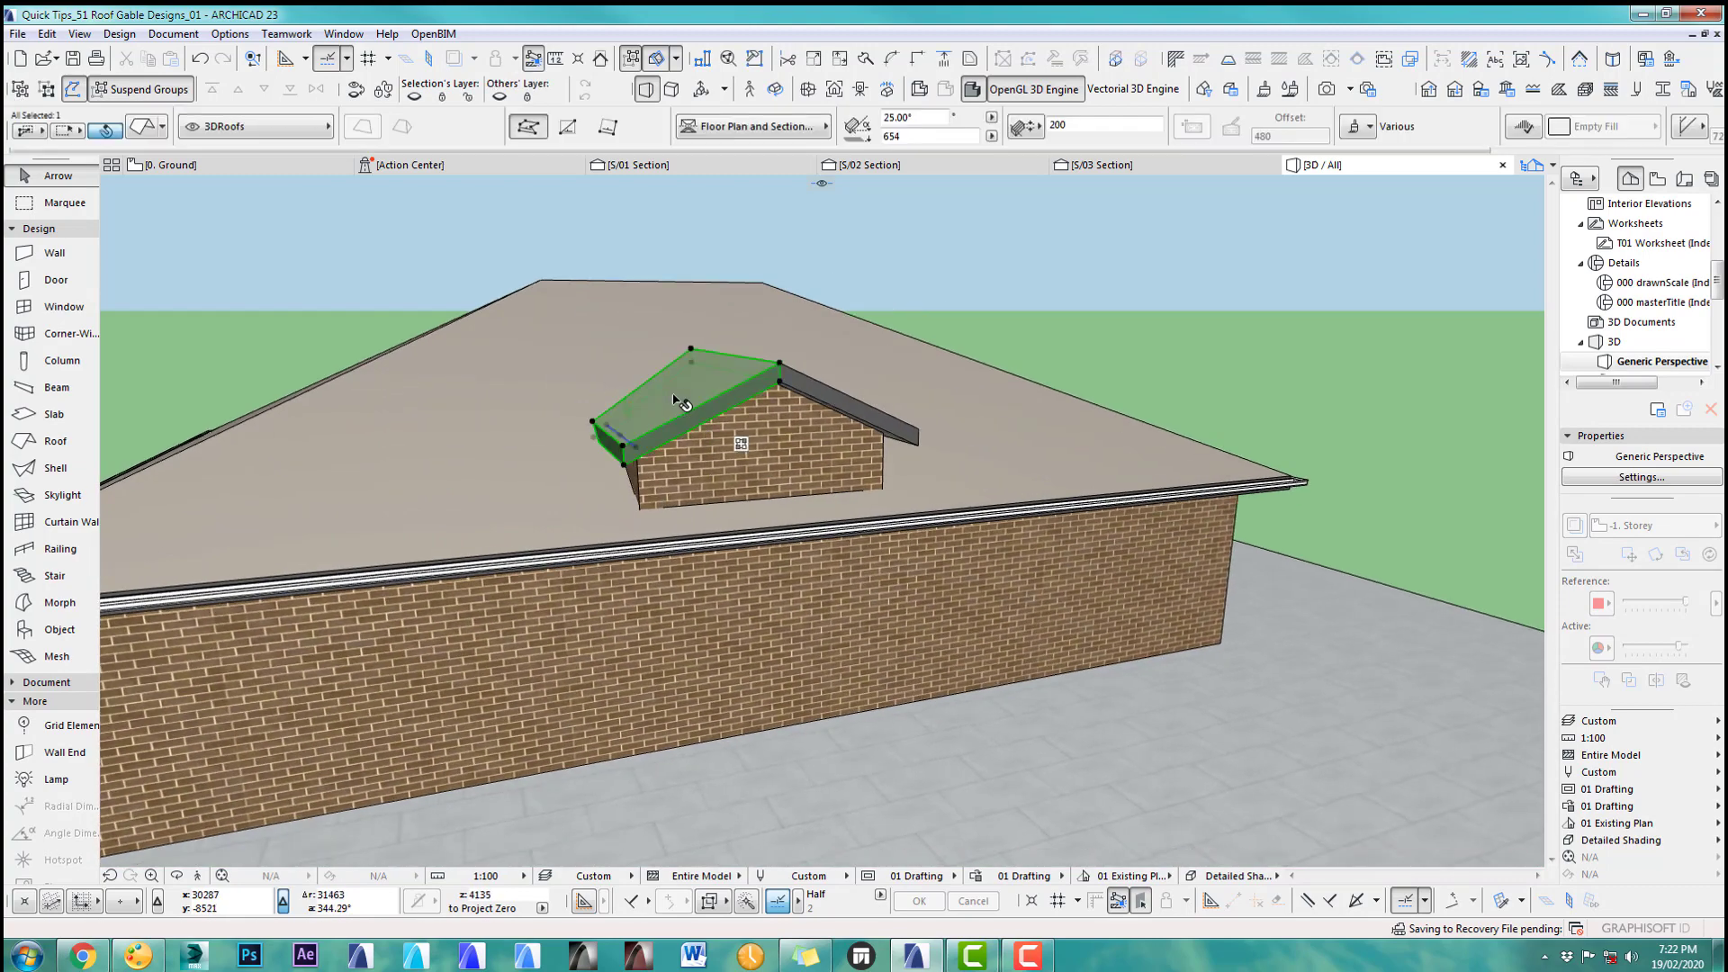
key("Delete")
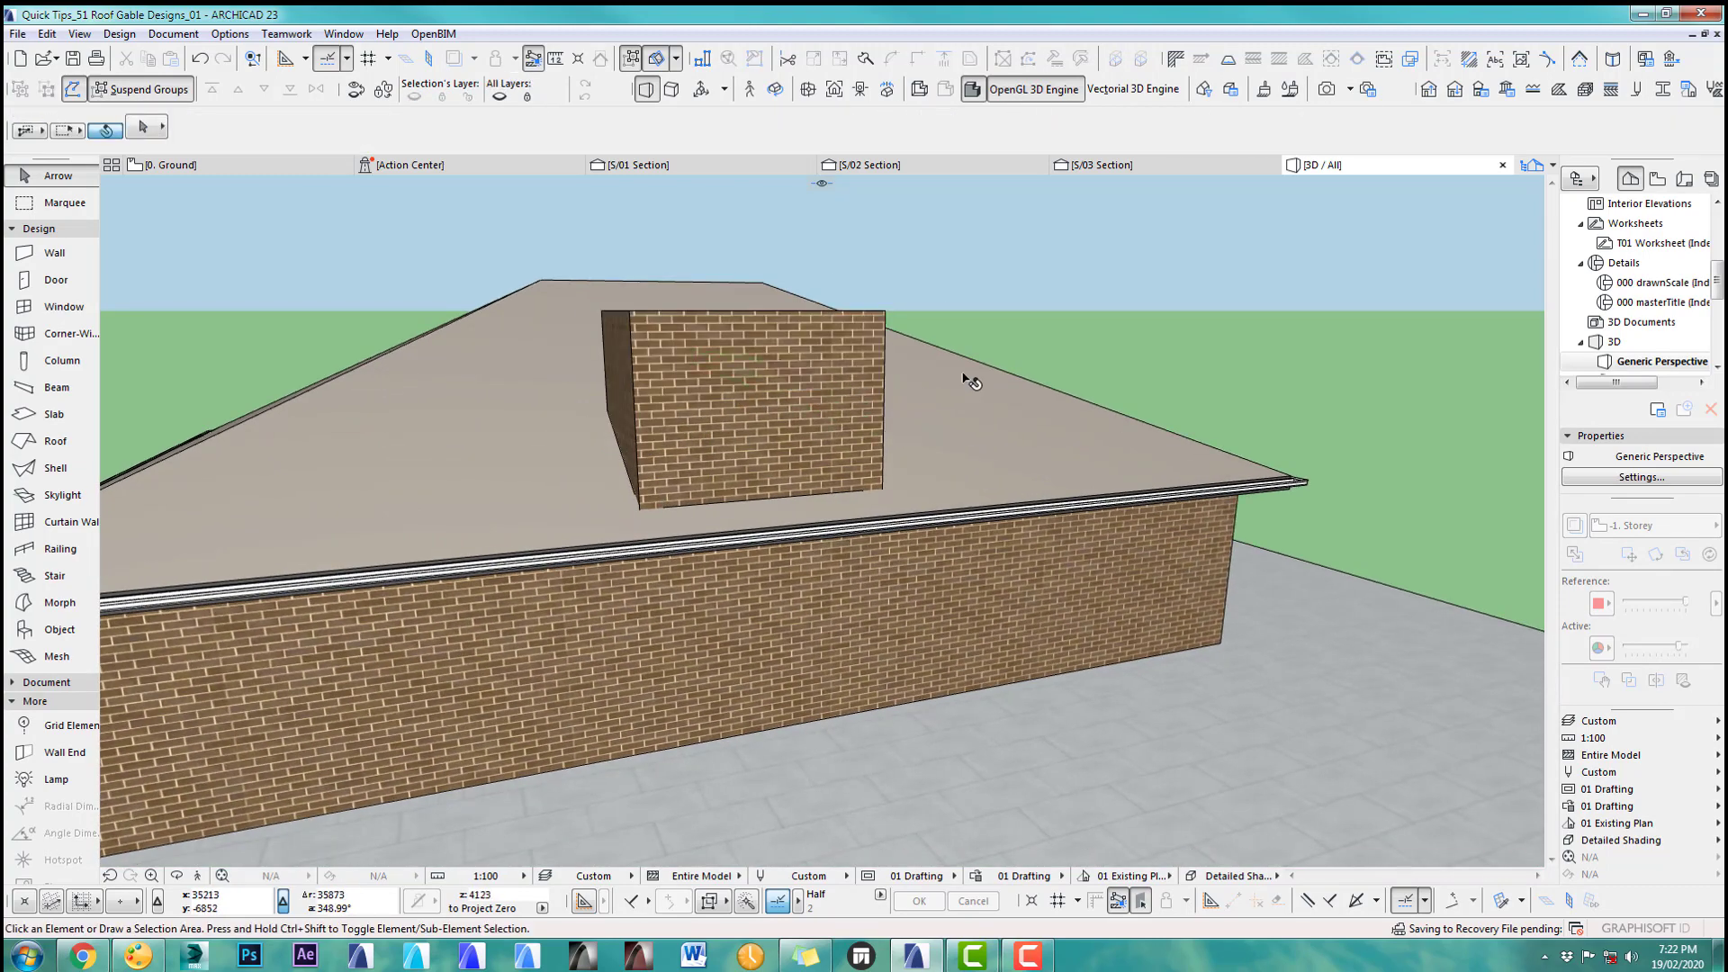
middle_click_drag(968, 374, 784, 495, "shift")
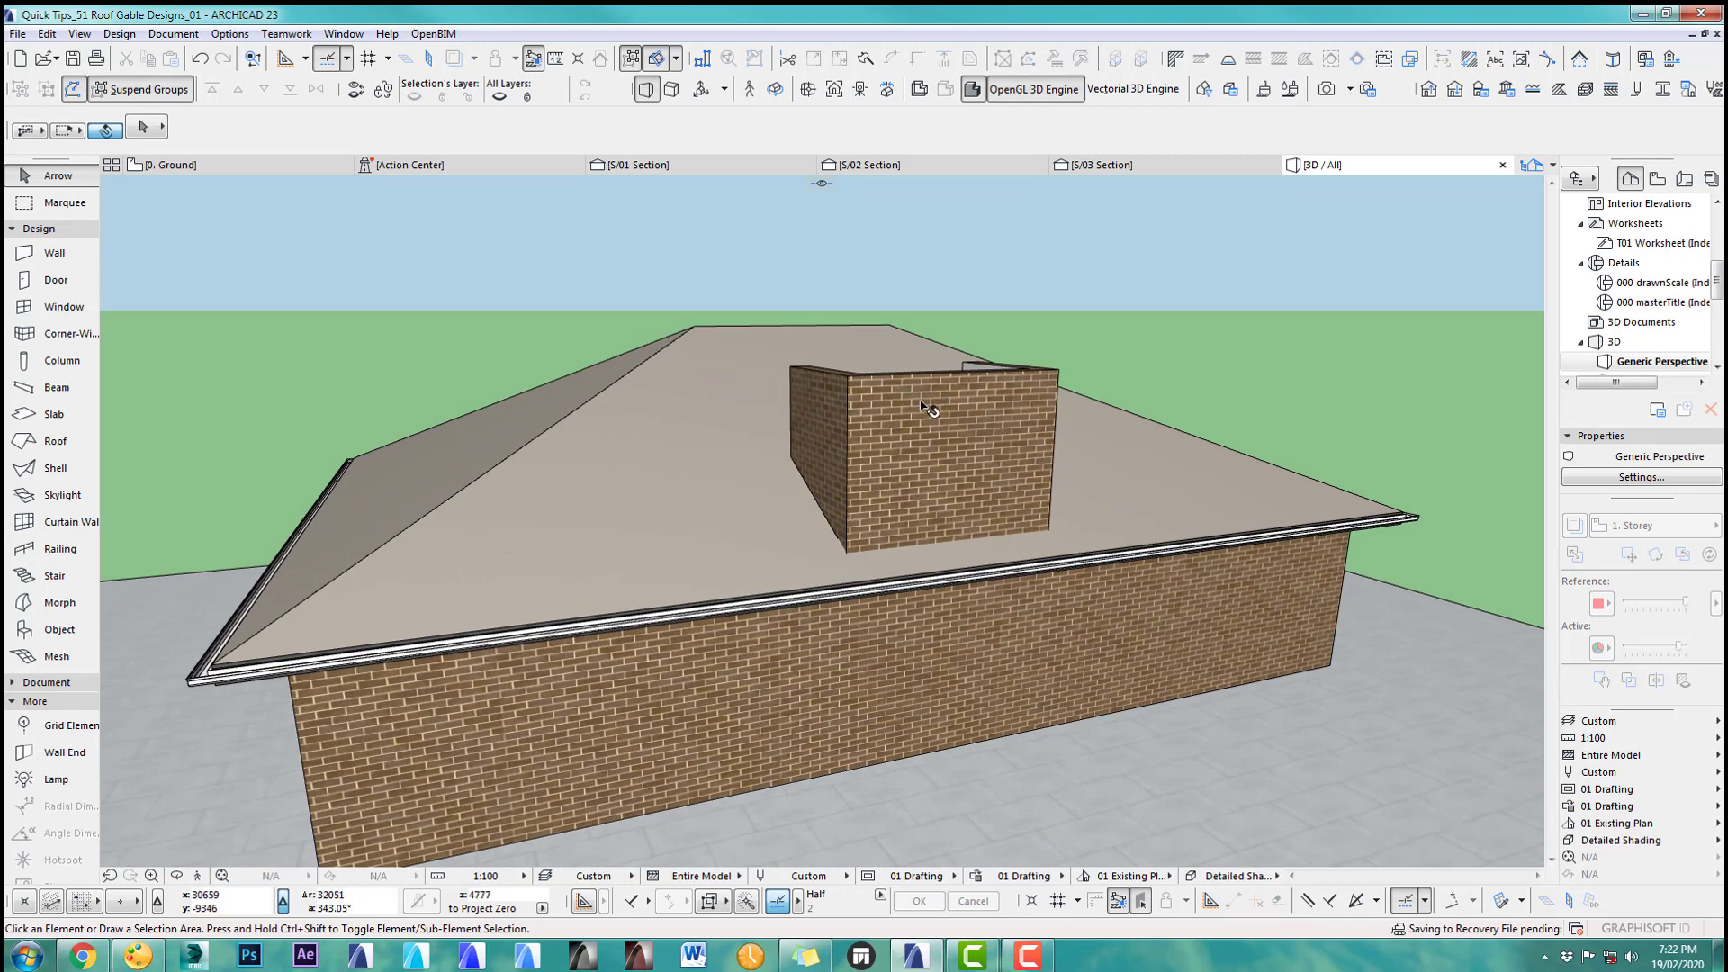
Step: On the ground plan, drag a copy of the copied house's front roof plane about 270 mm inward from its pivot line
key("F2")
scroll(1003, 474, "up", 6)
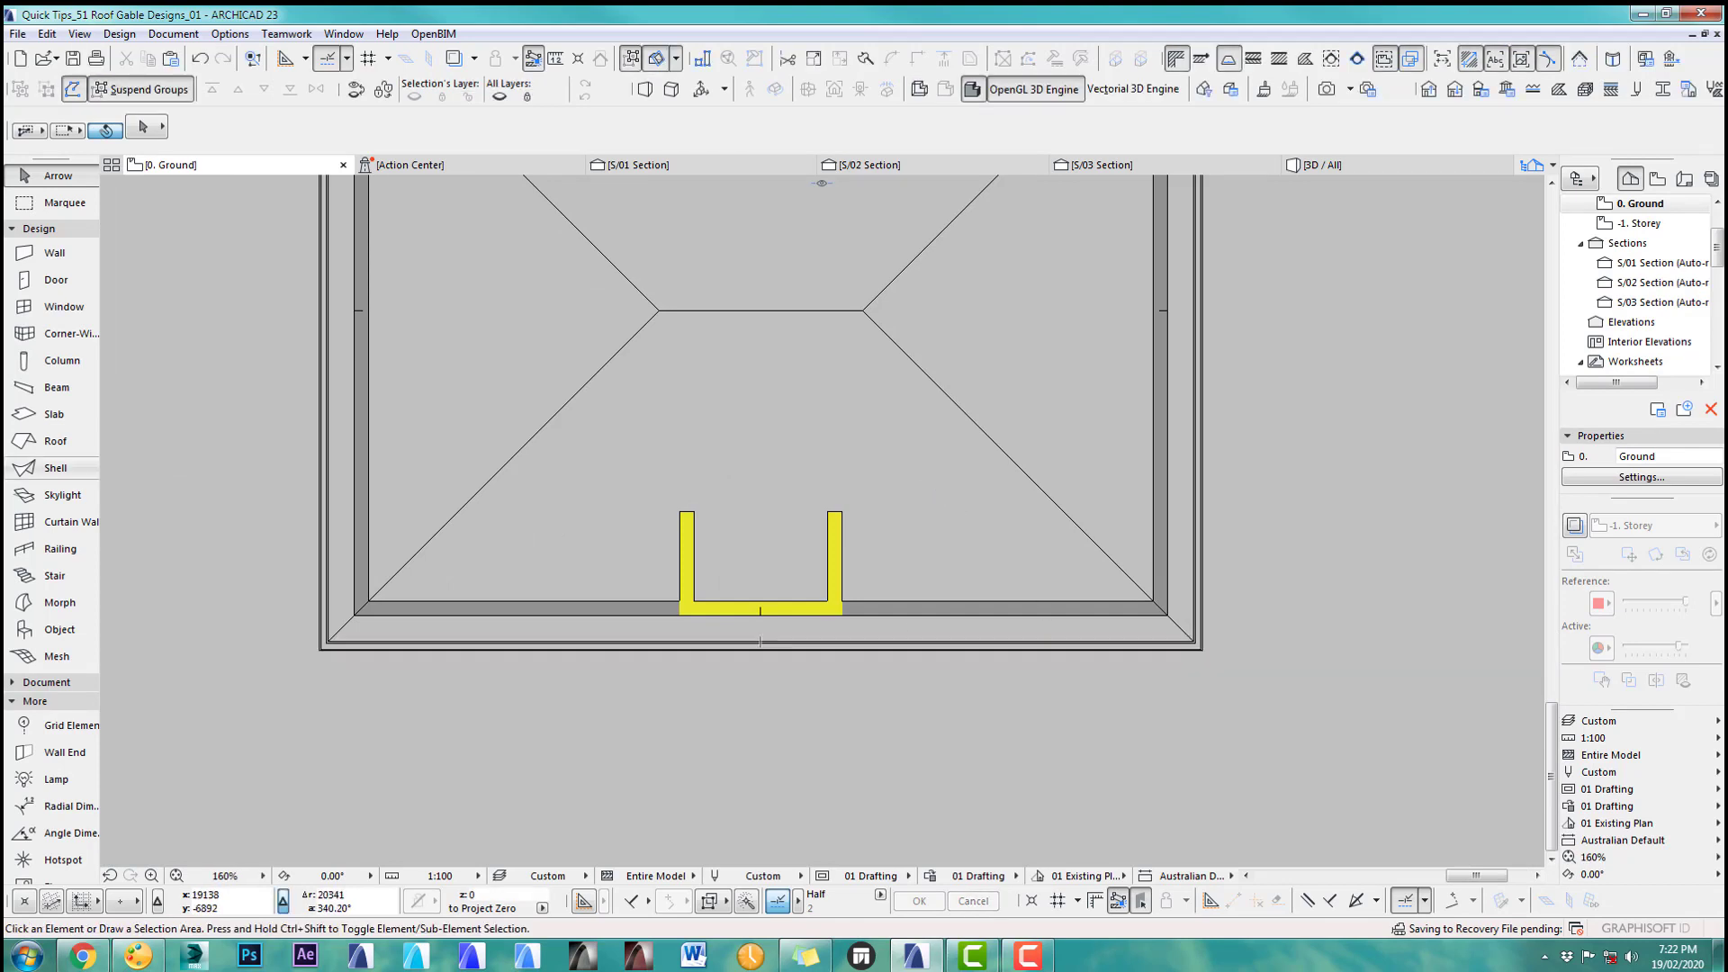
left_click(56, 441)
left_click(921, 621, "shift")
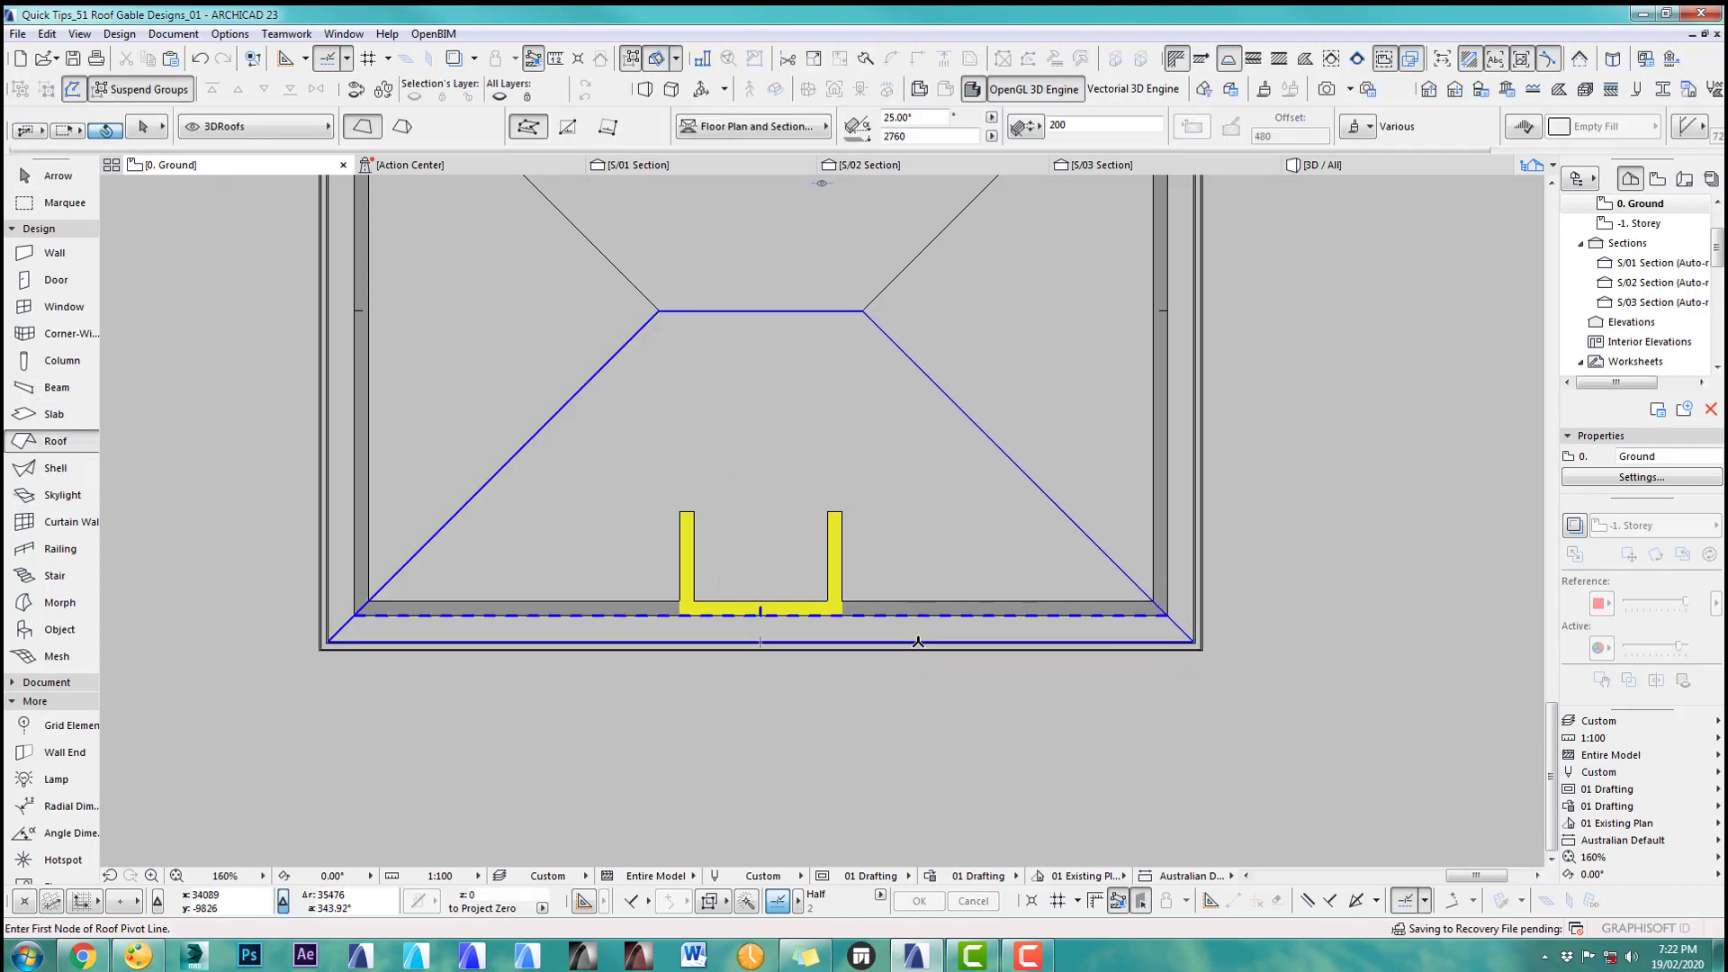
scroll(743, 655, "up", 3)
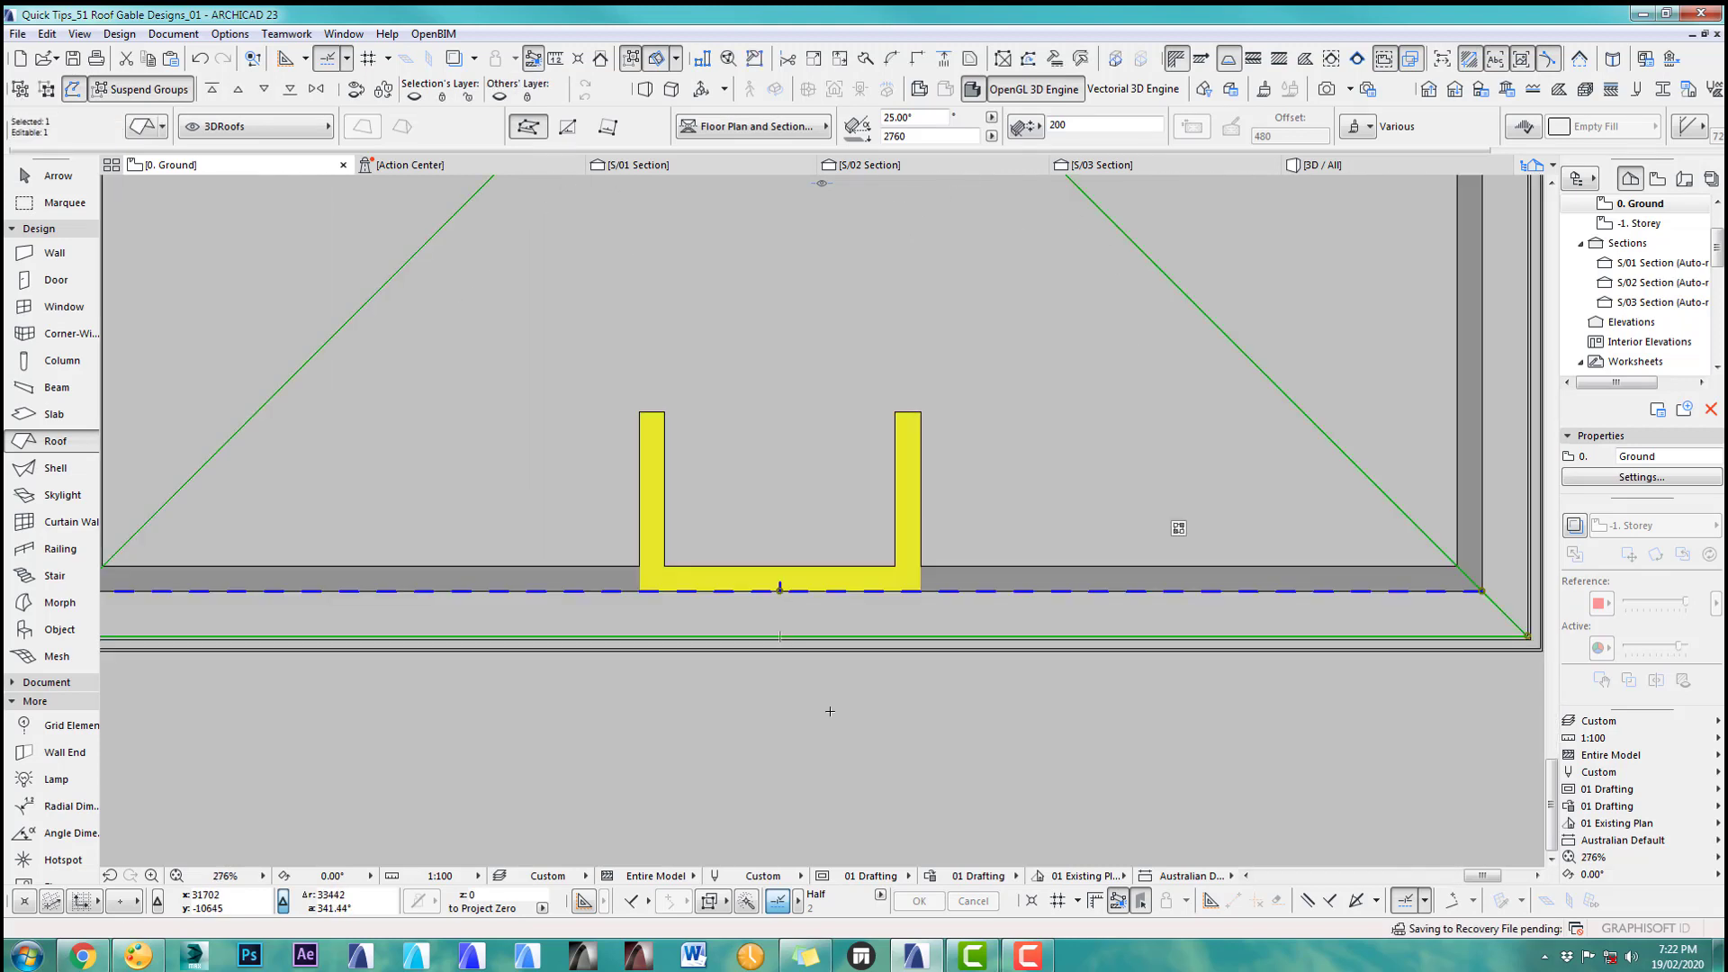
key("ctrl+shift+d")
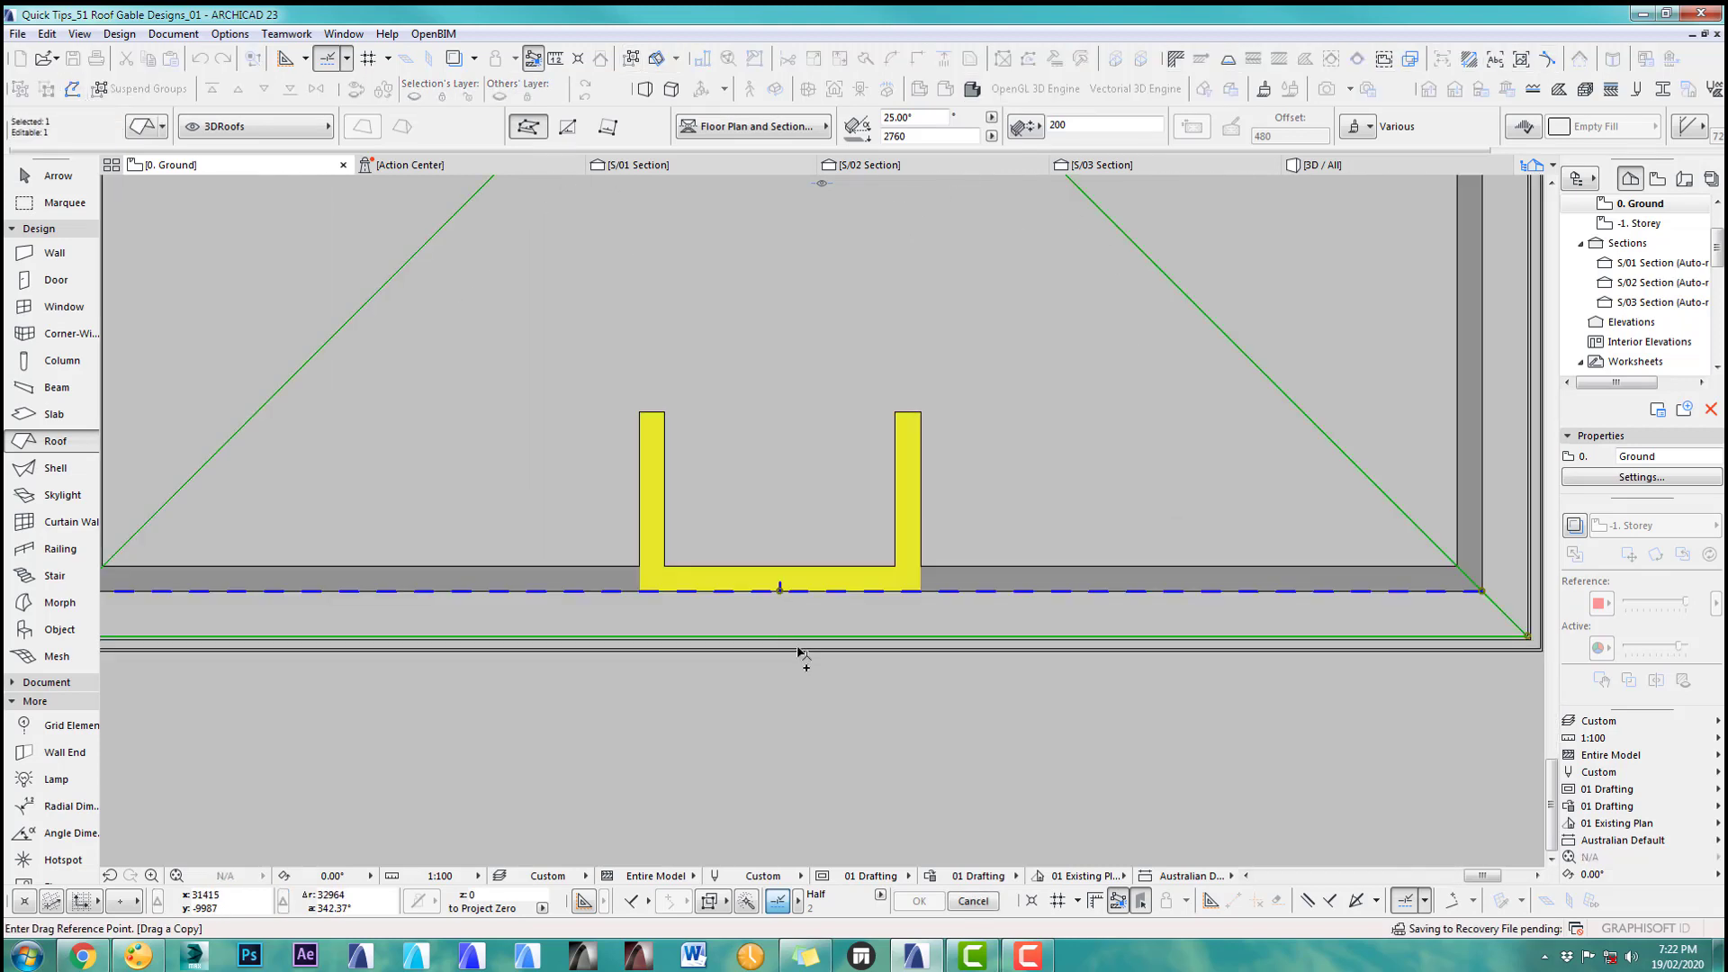
left_click(781, 591)
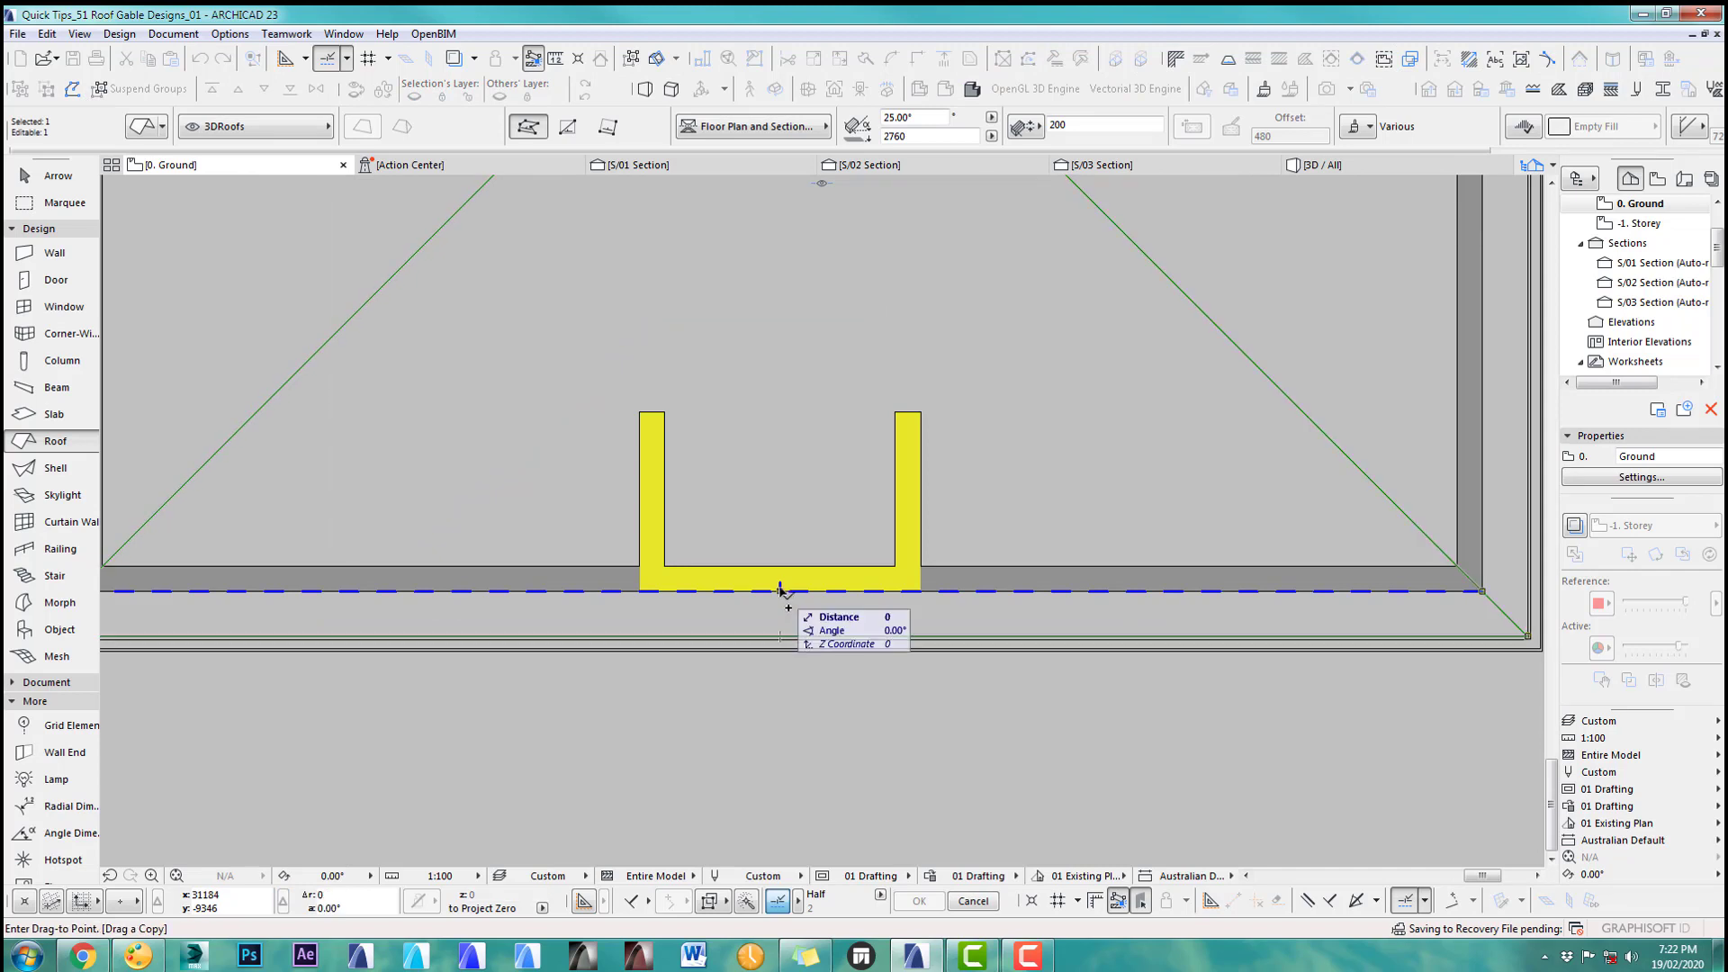
left_click(781, 570)
scroll(960, 726, "down", 3)
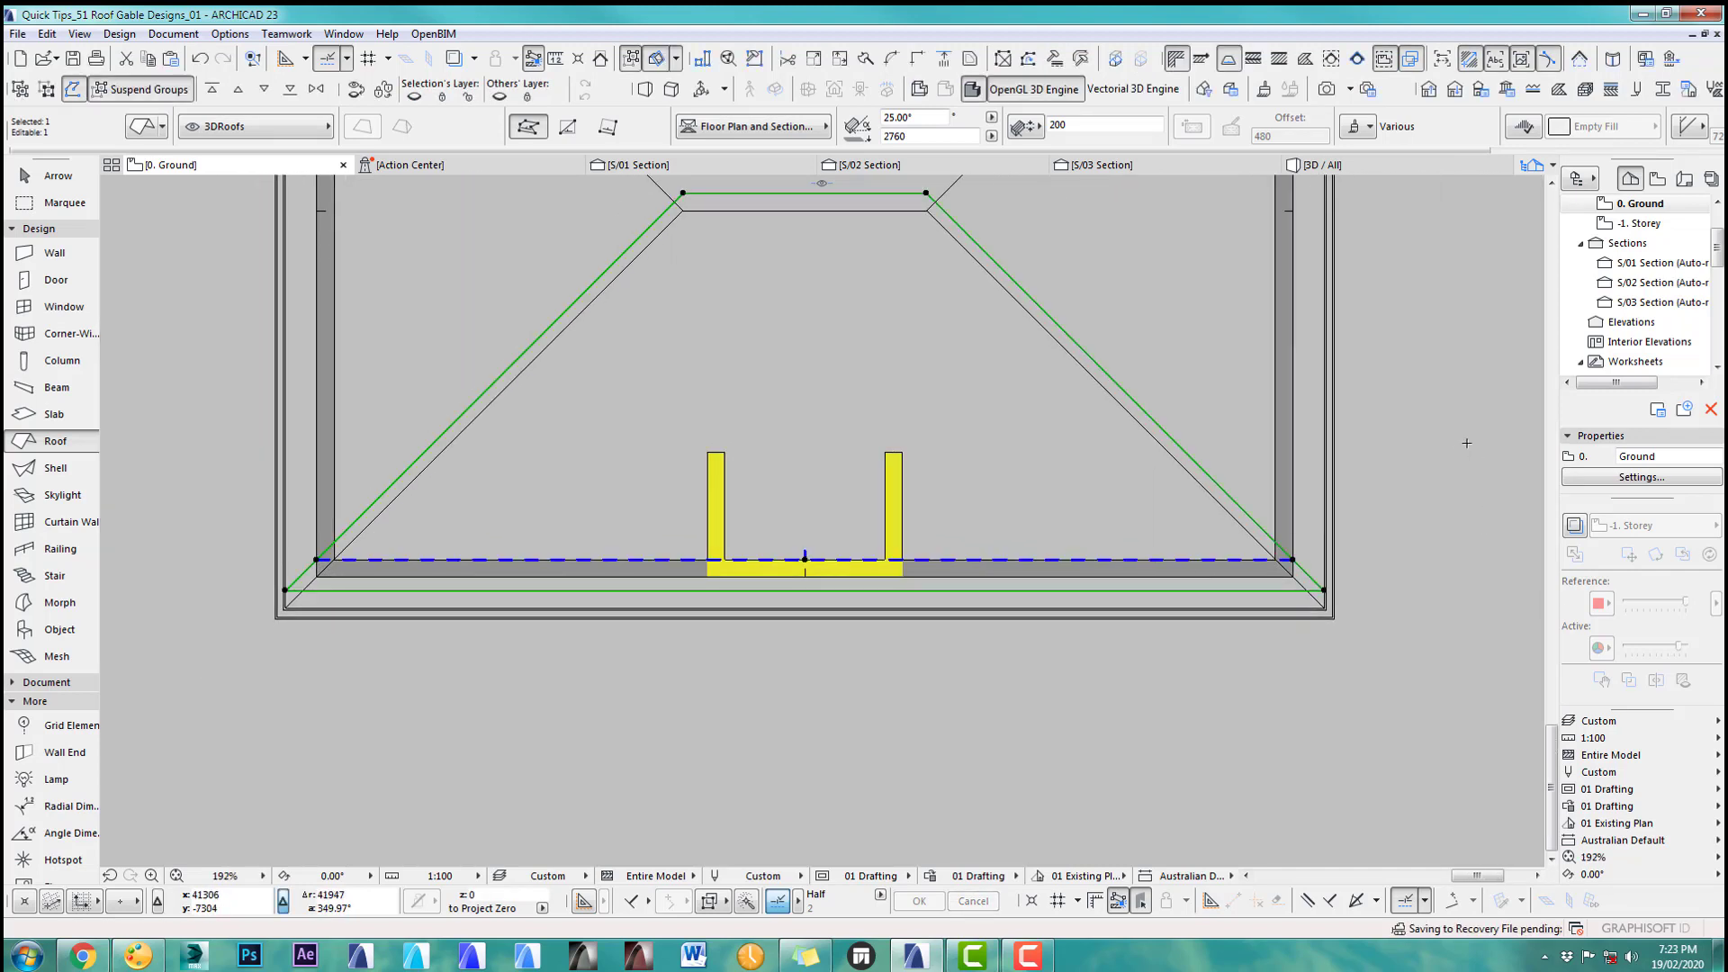
Step: Elevate the copied roof plane by 500 mm, and move it 480 mm outward towards the front eave
key("ctrl+9")
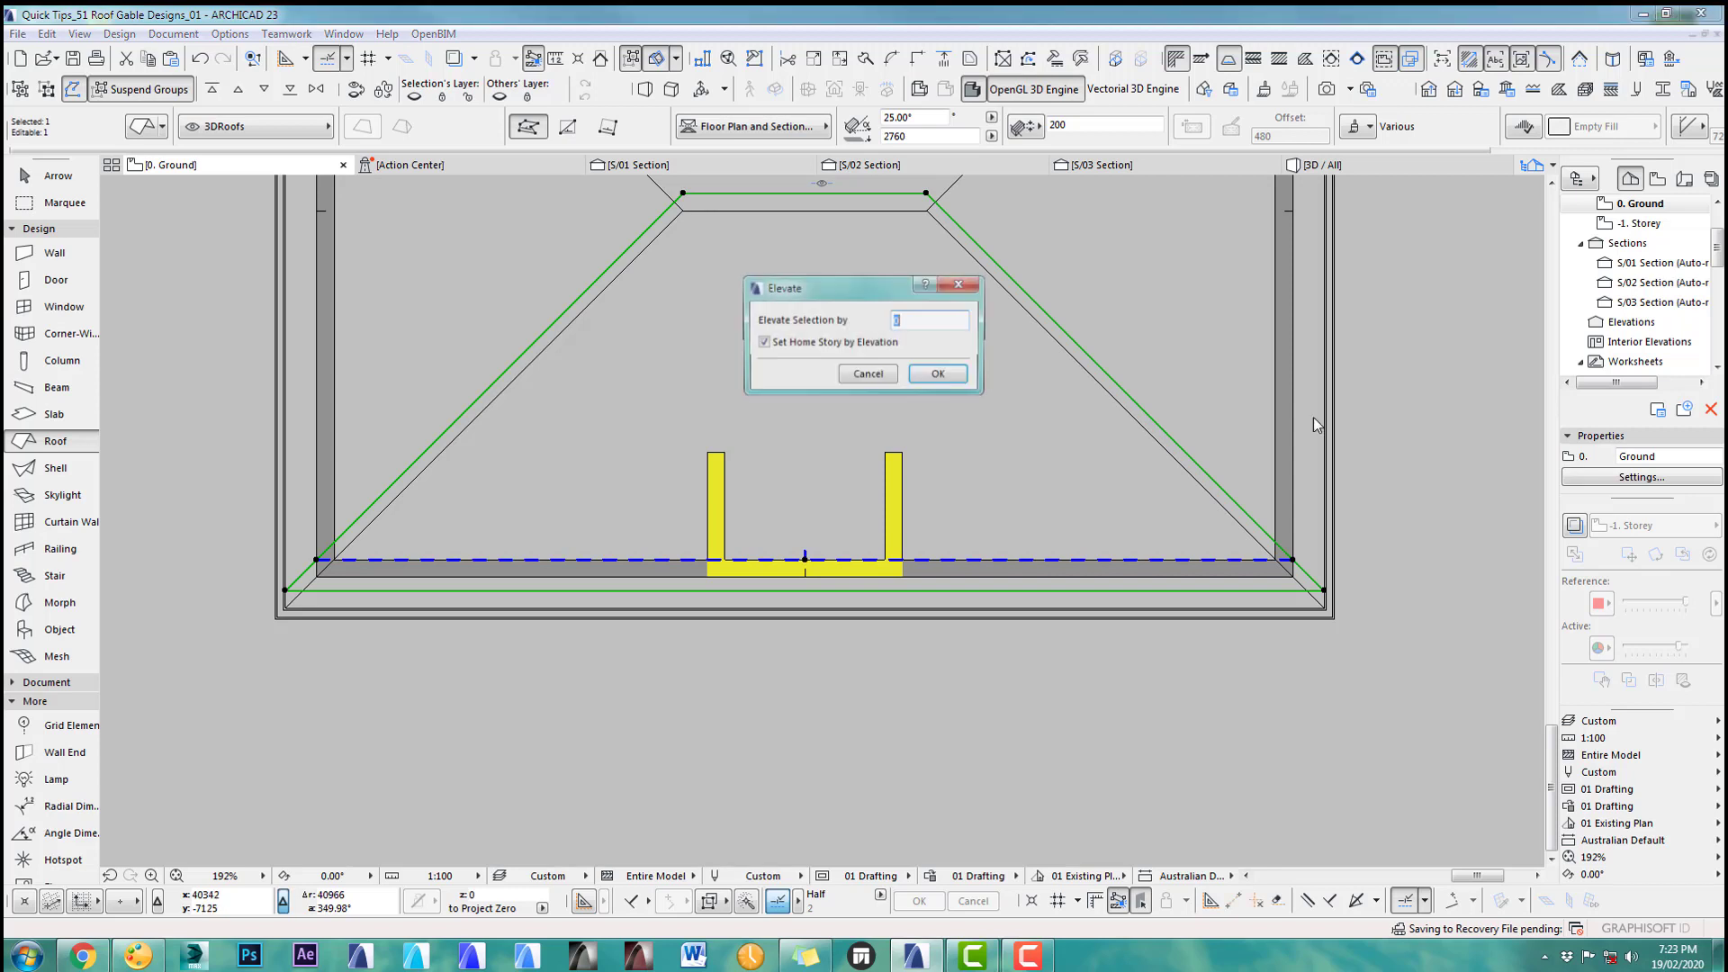
type("50")
key("Return")
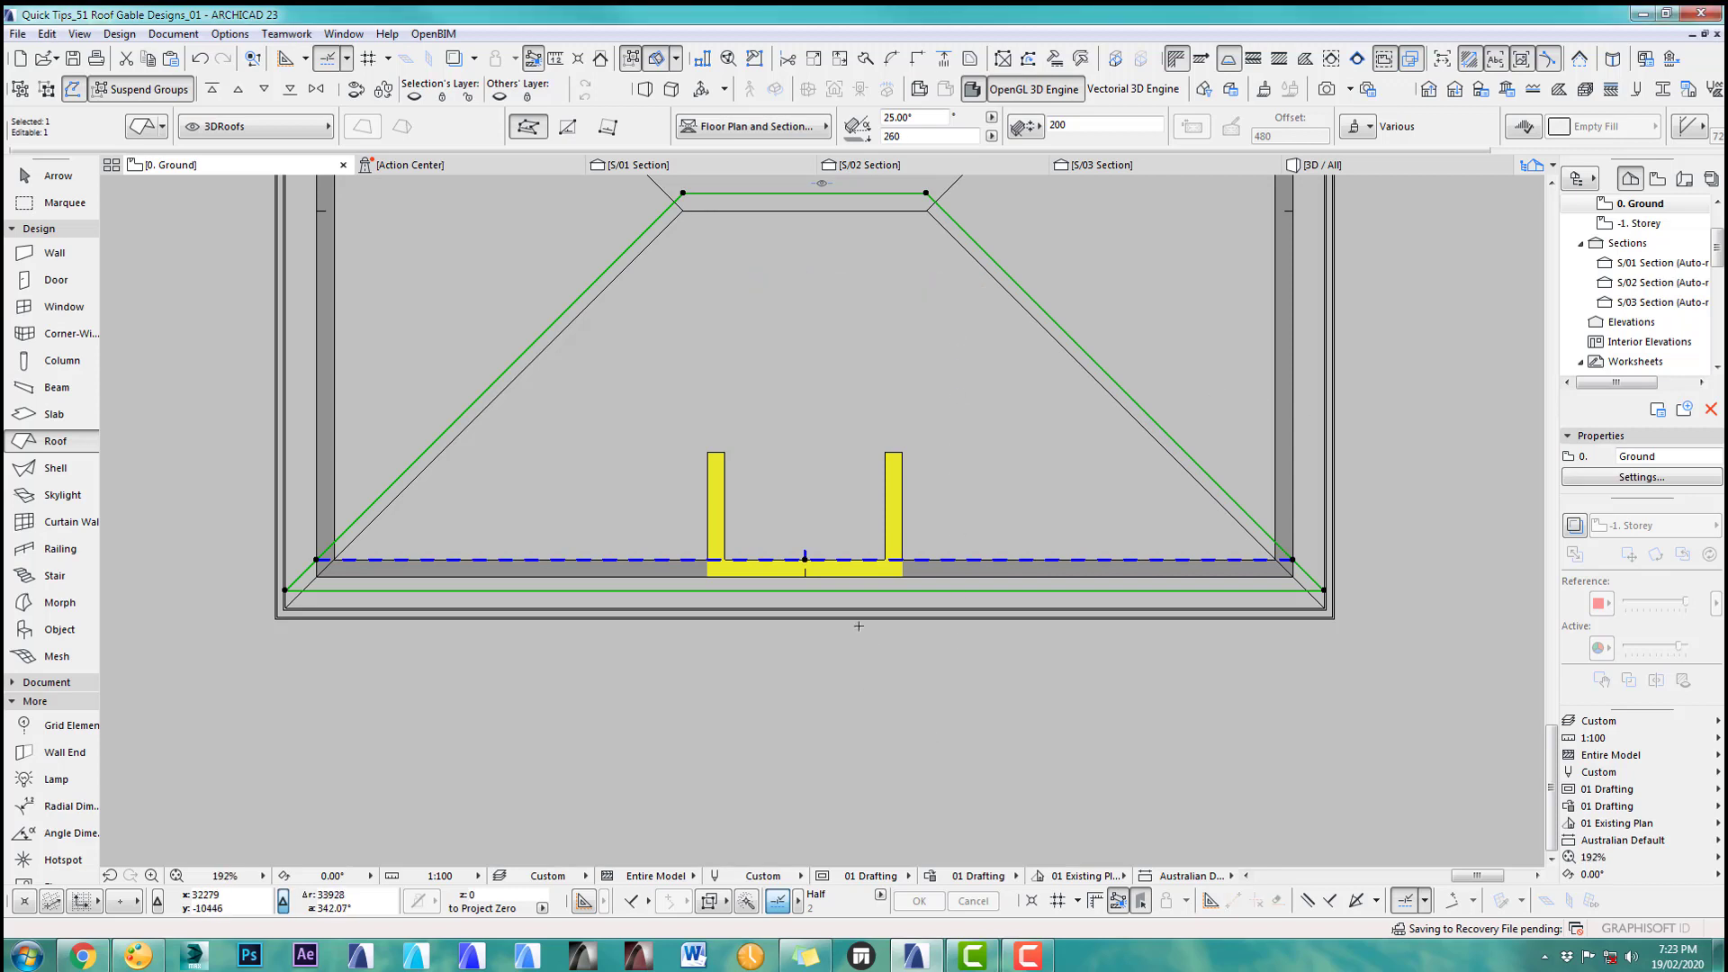
key("ctrl+d")
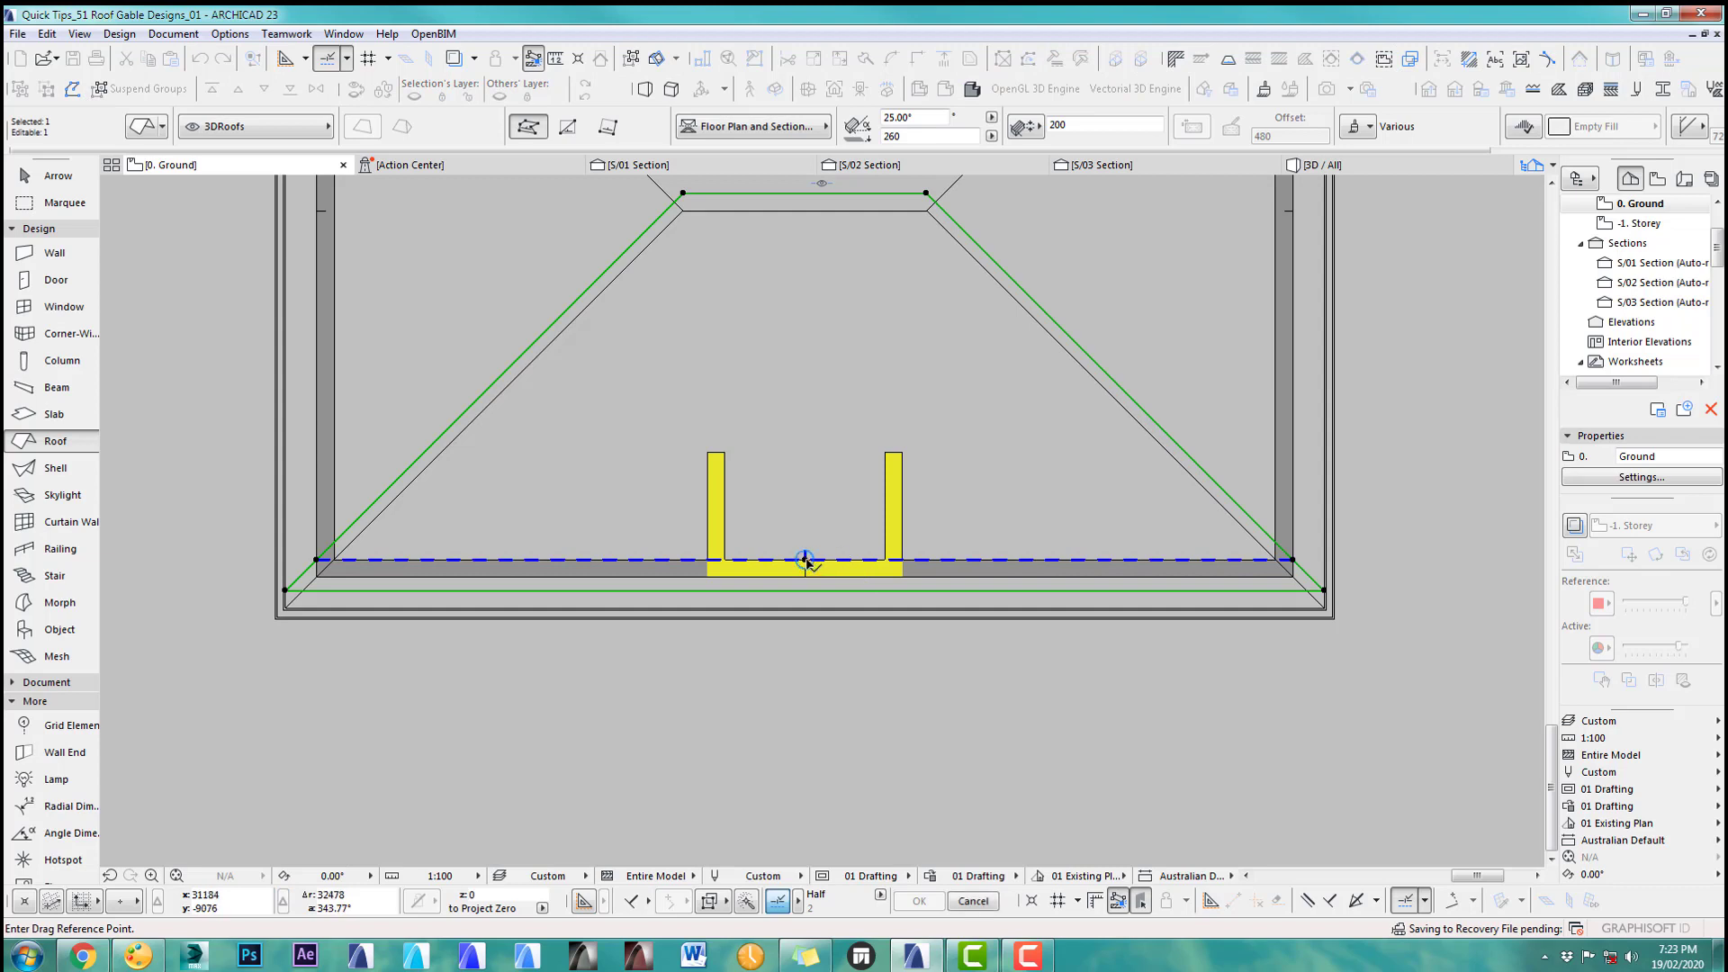
left_click(805, 559)
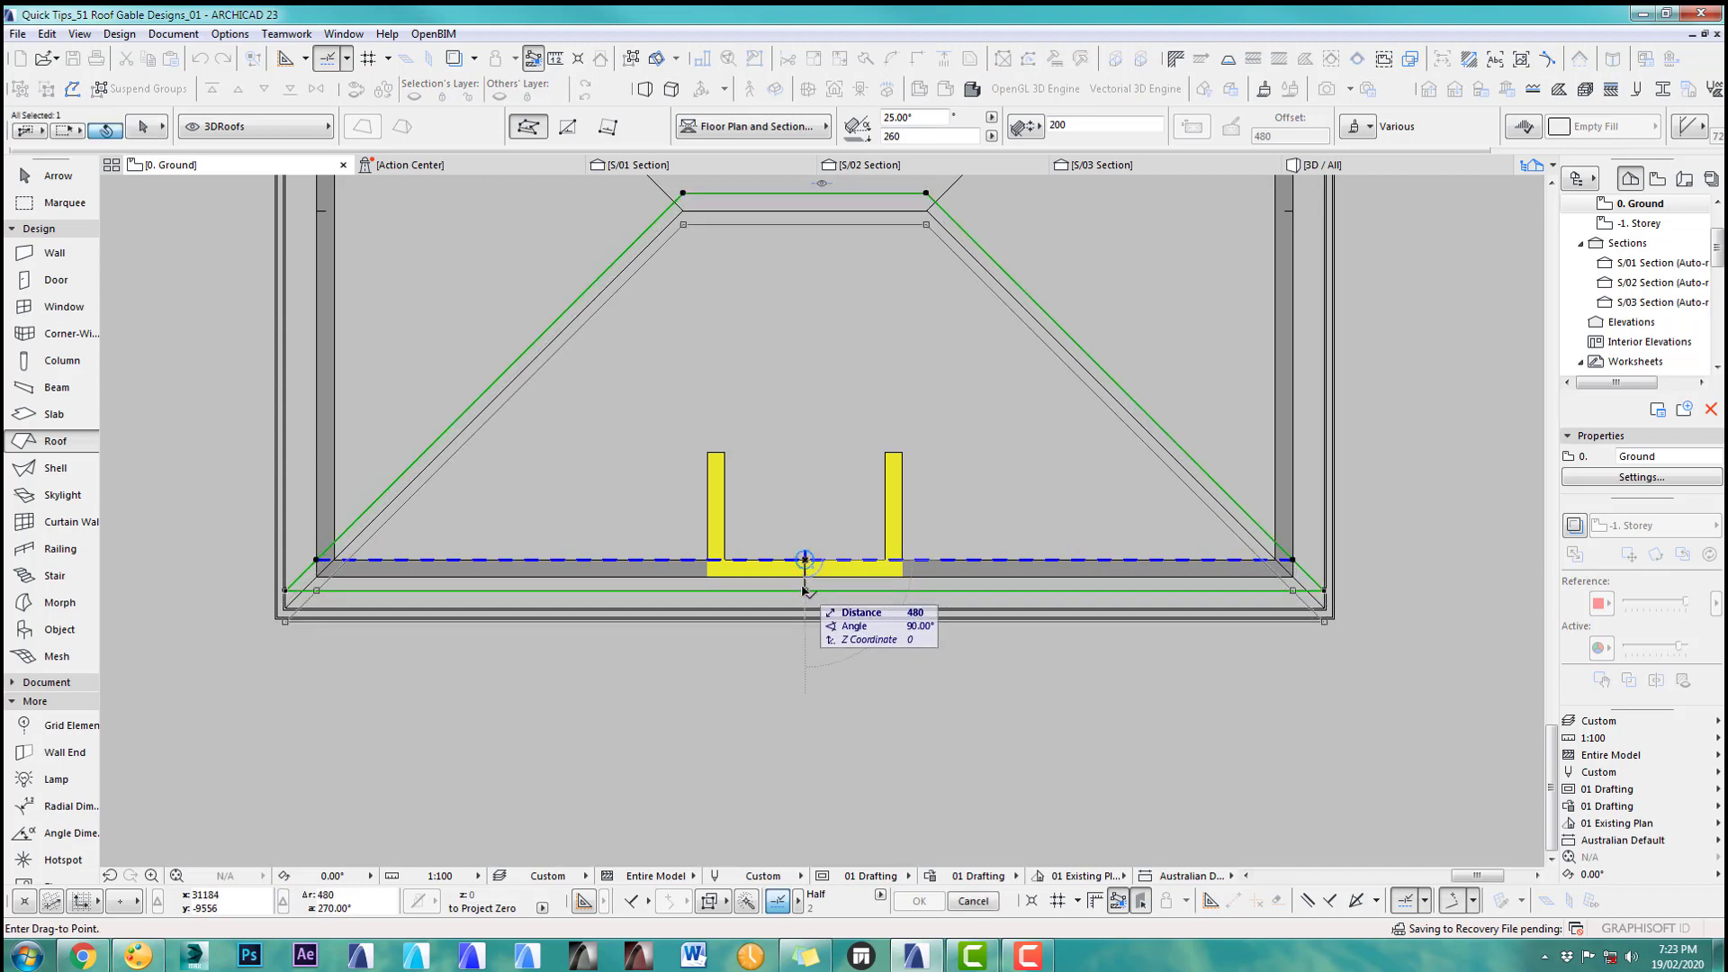
left_click(805, 589)
key("Escape")
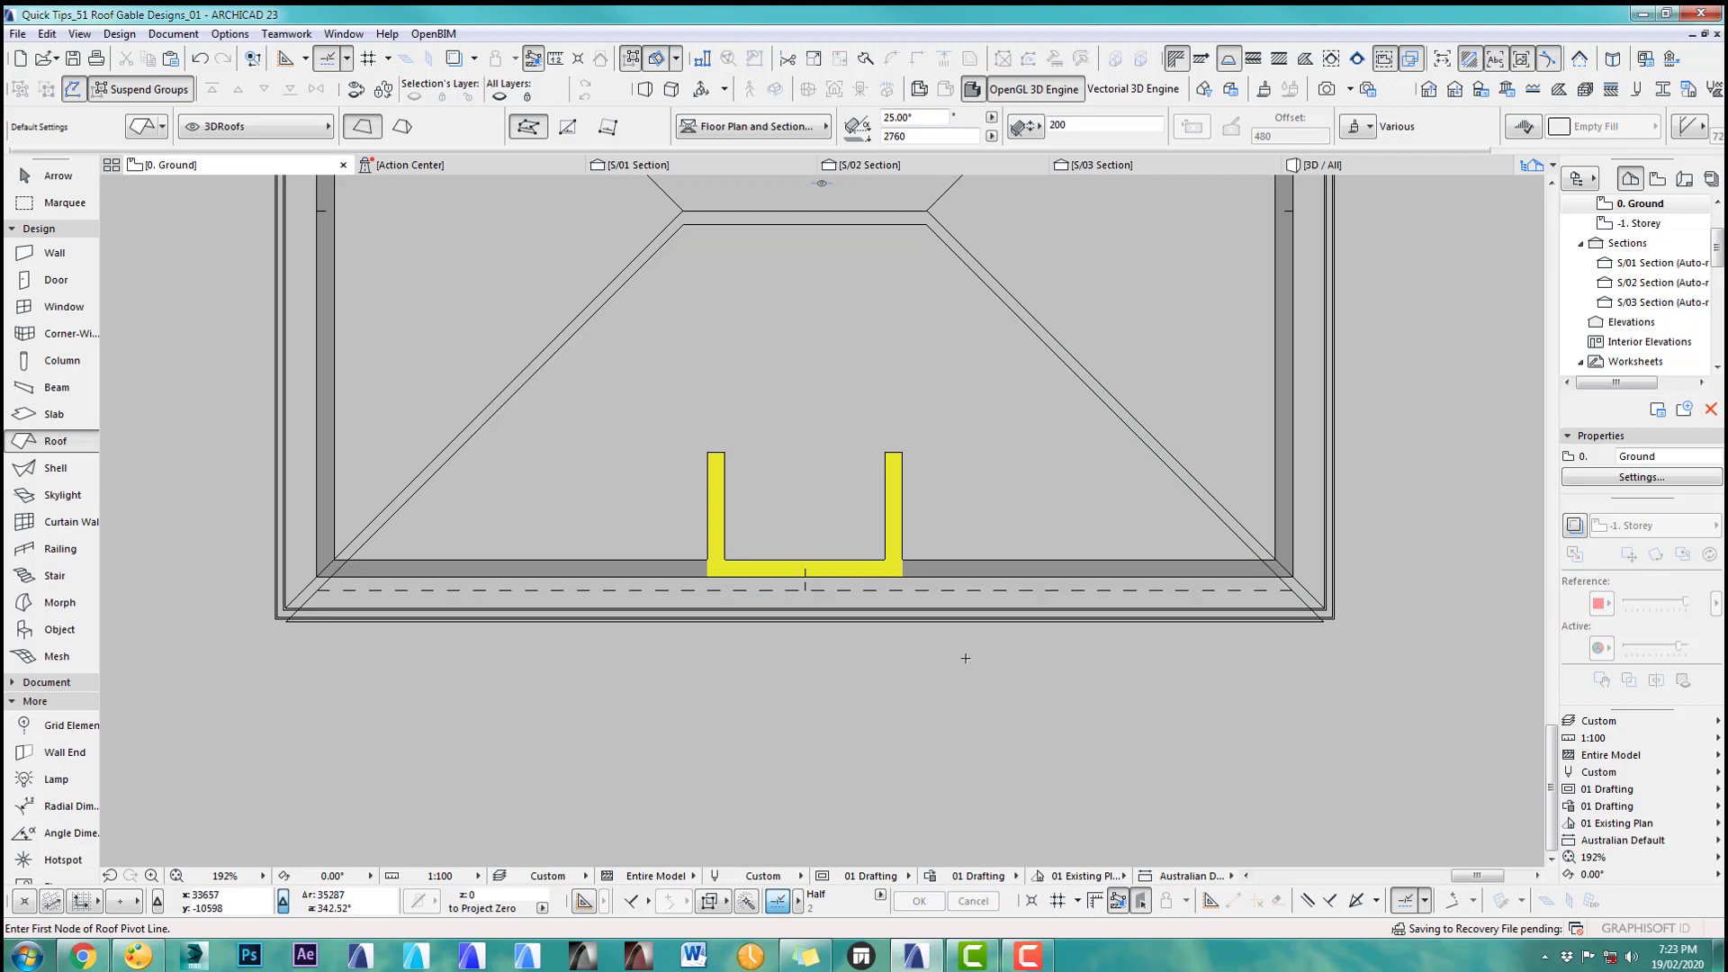
Step: In 3D, move the raised roof plane's left eave corner inward so that side edge runs straight down from the ridge end
key("F3")
scroll(843, 478, "up", 2)
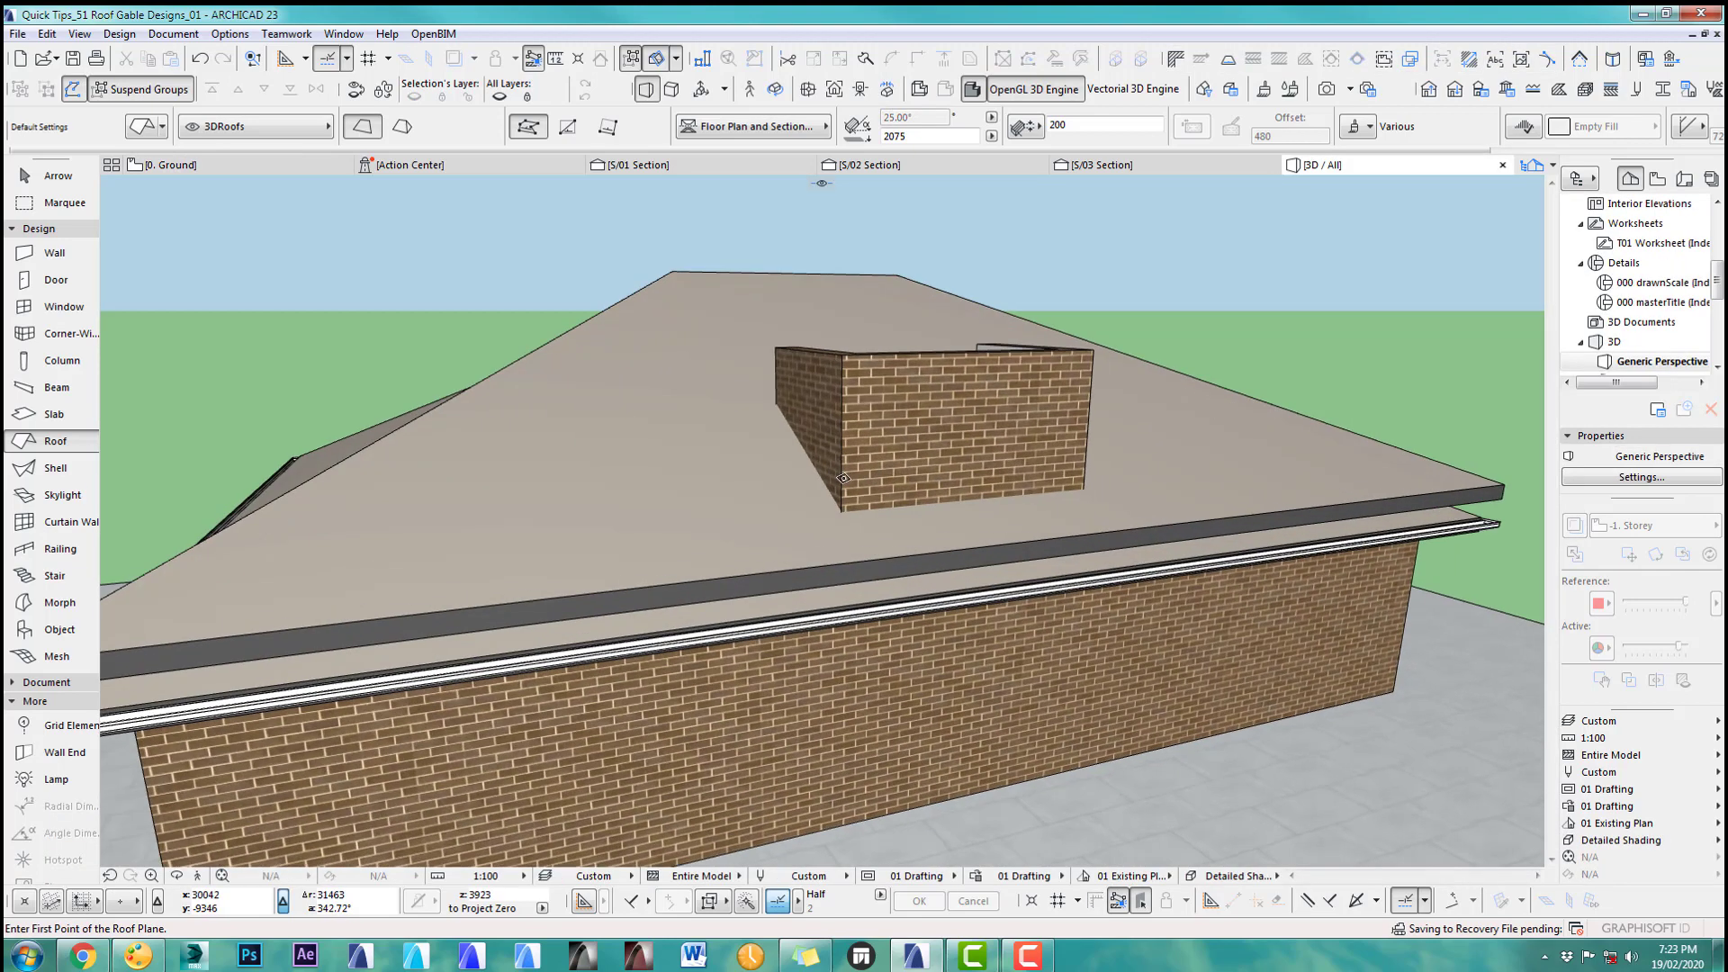
middle_click_drag(701, 463, 838, 442, "shift")
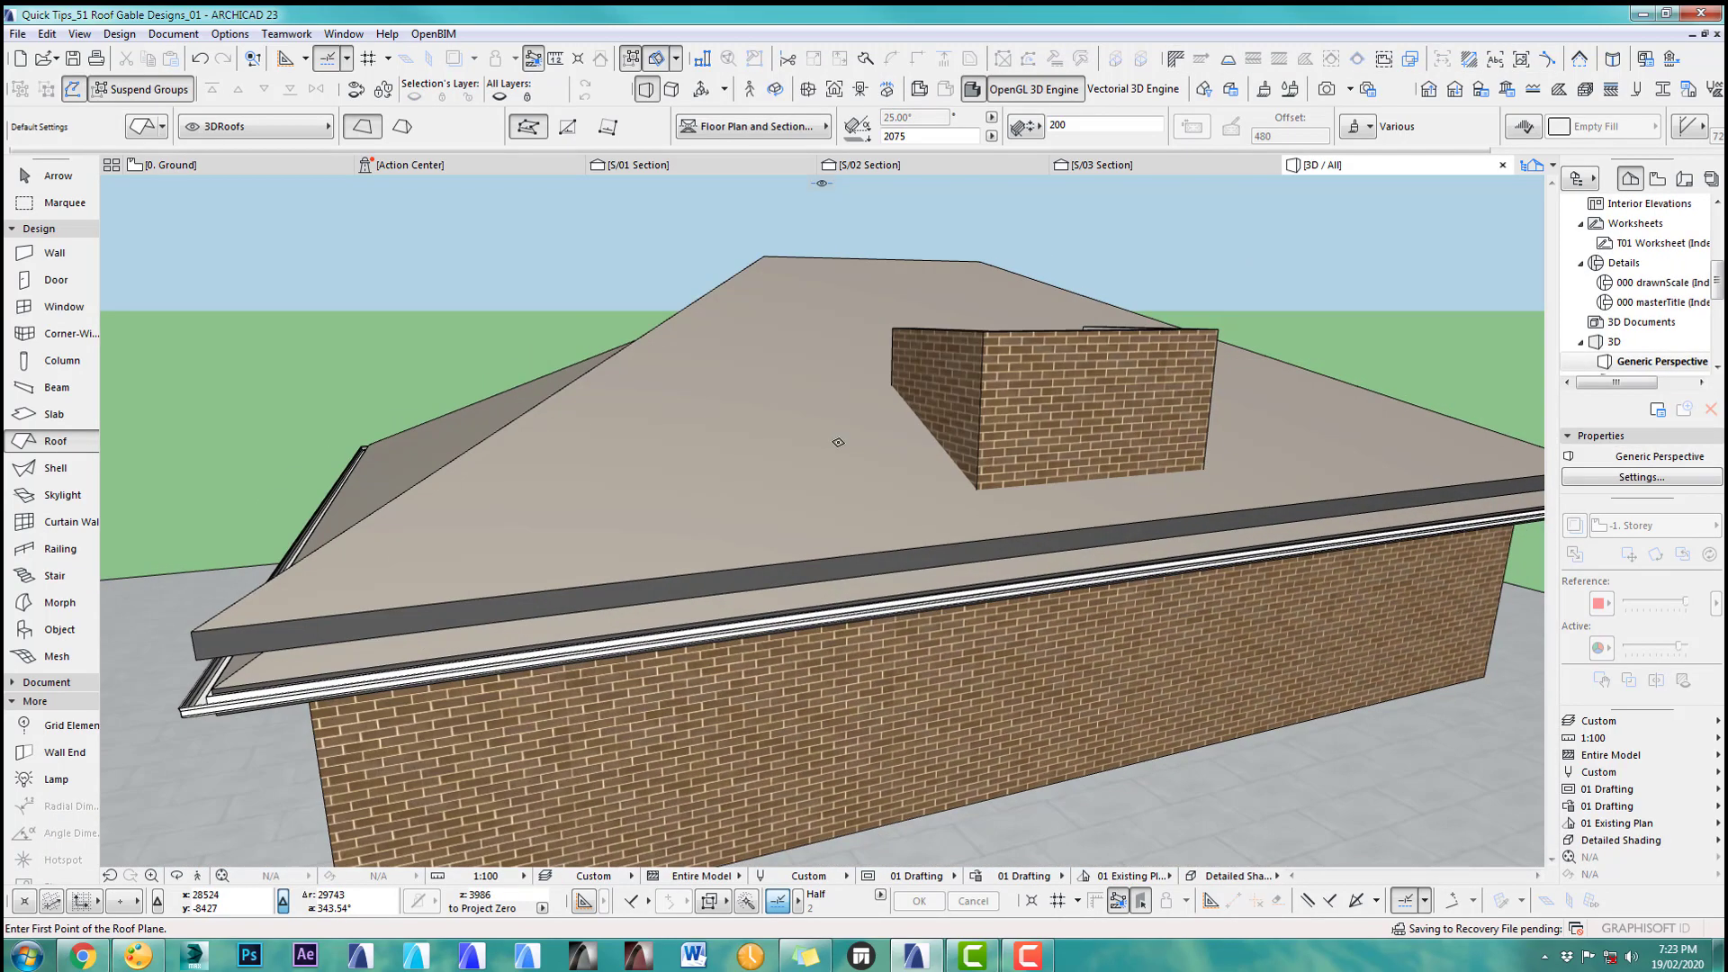
left_click(57, 175)
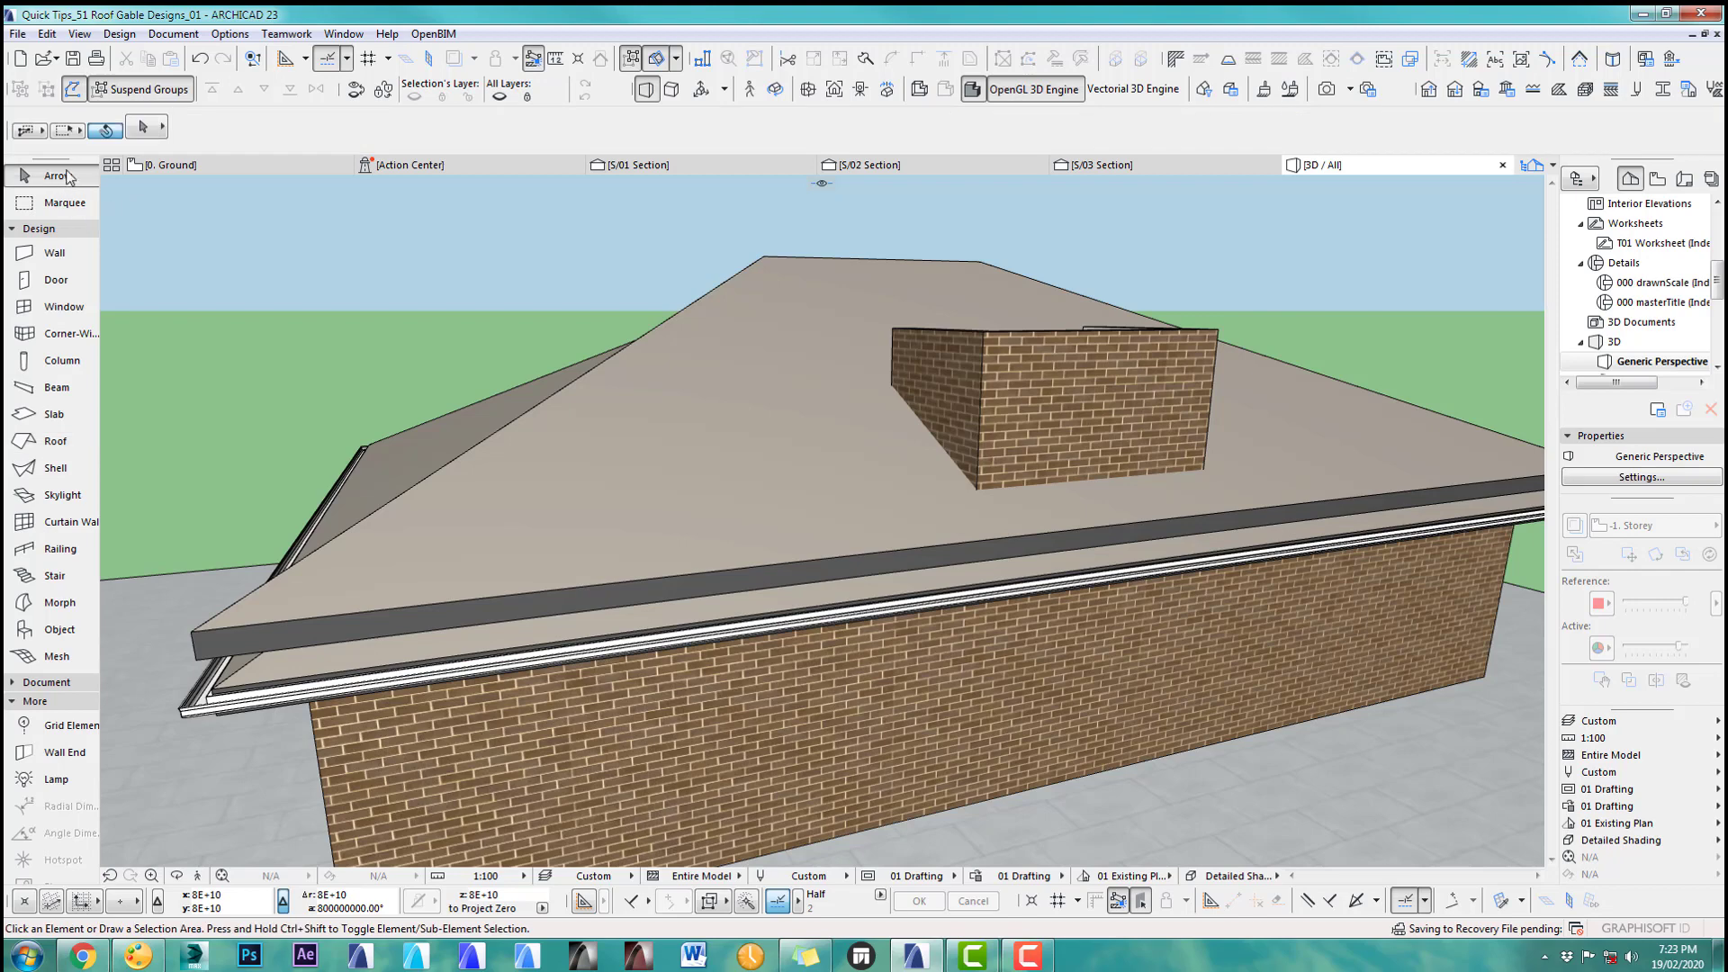
left_click(971, 546)
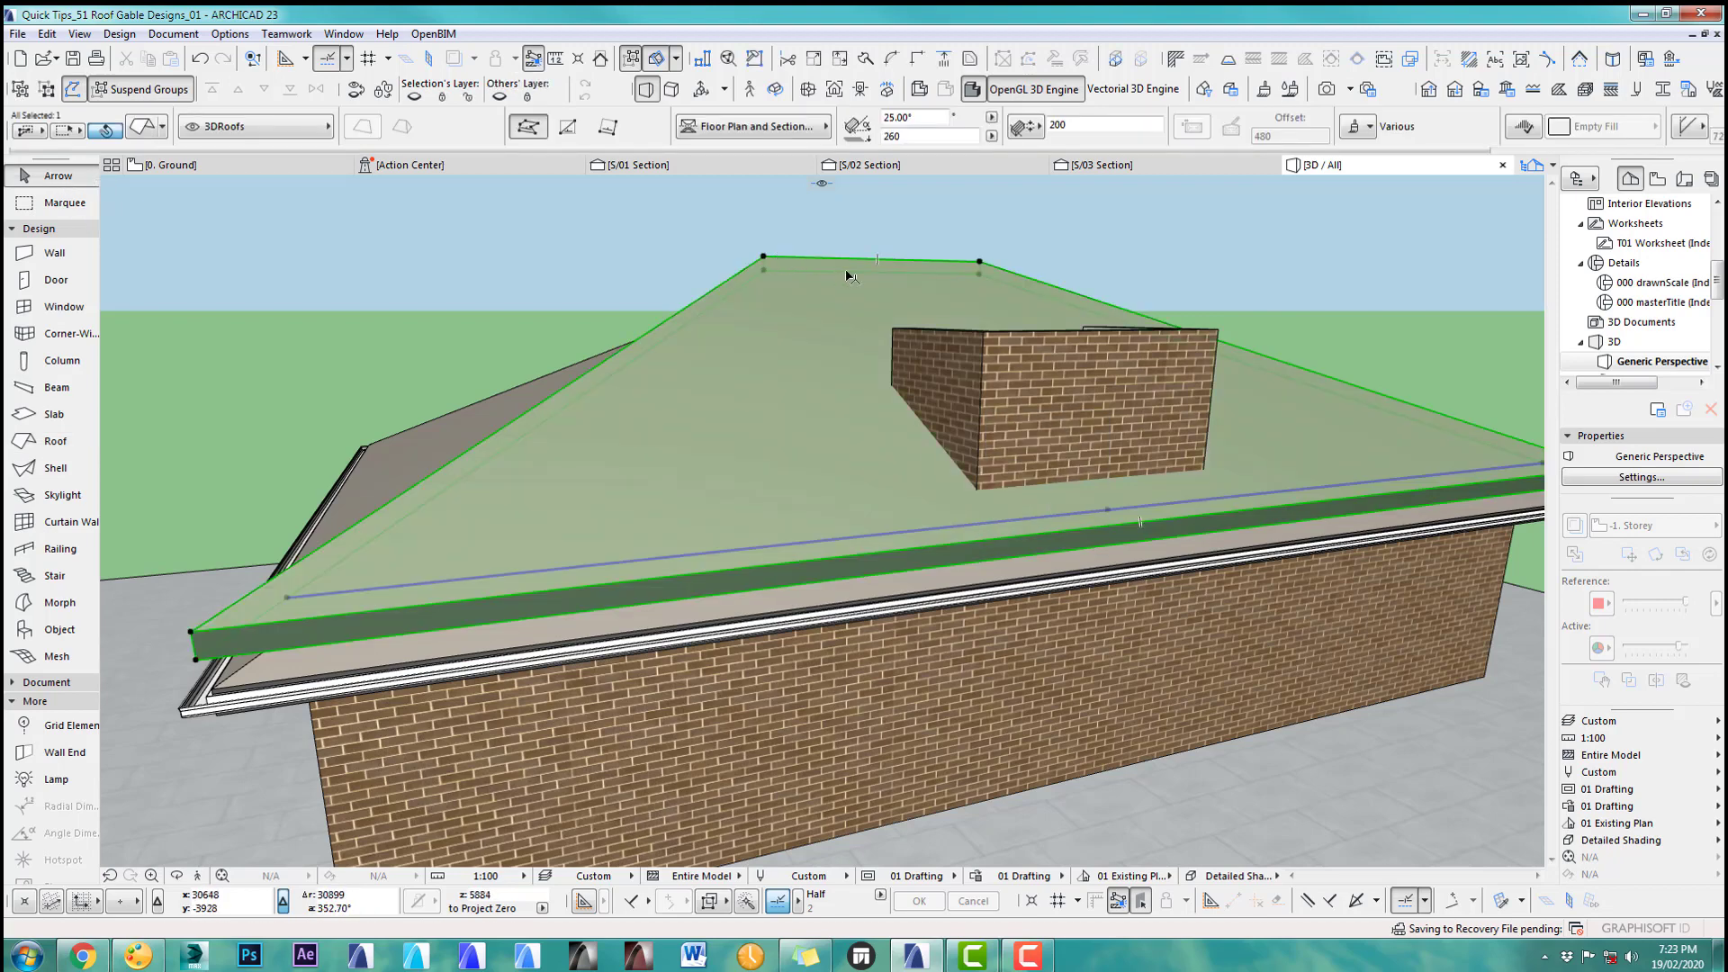
left_click(191, 633)
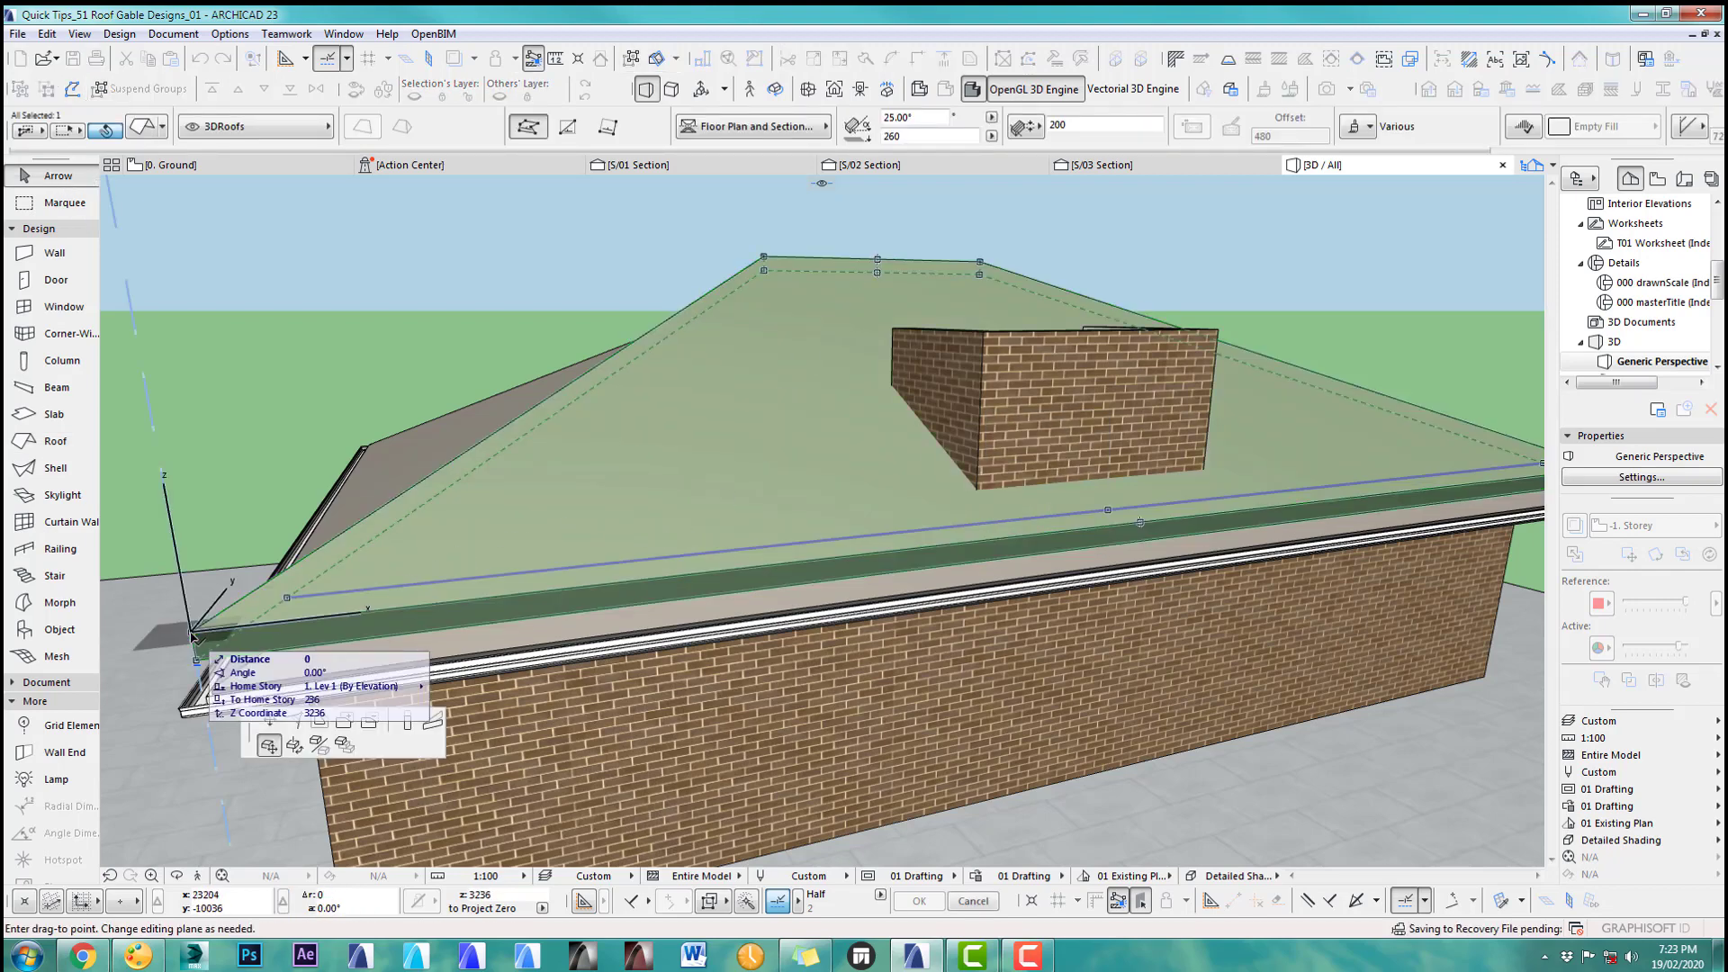
left_click(269, 720)
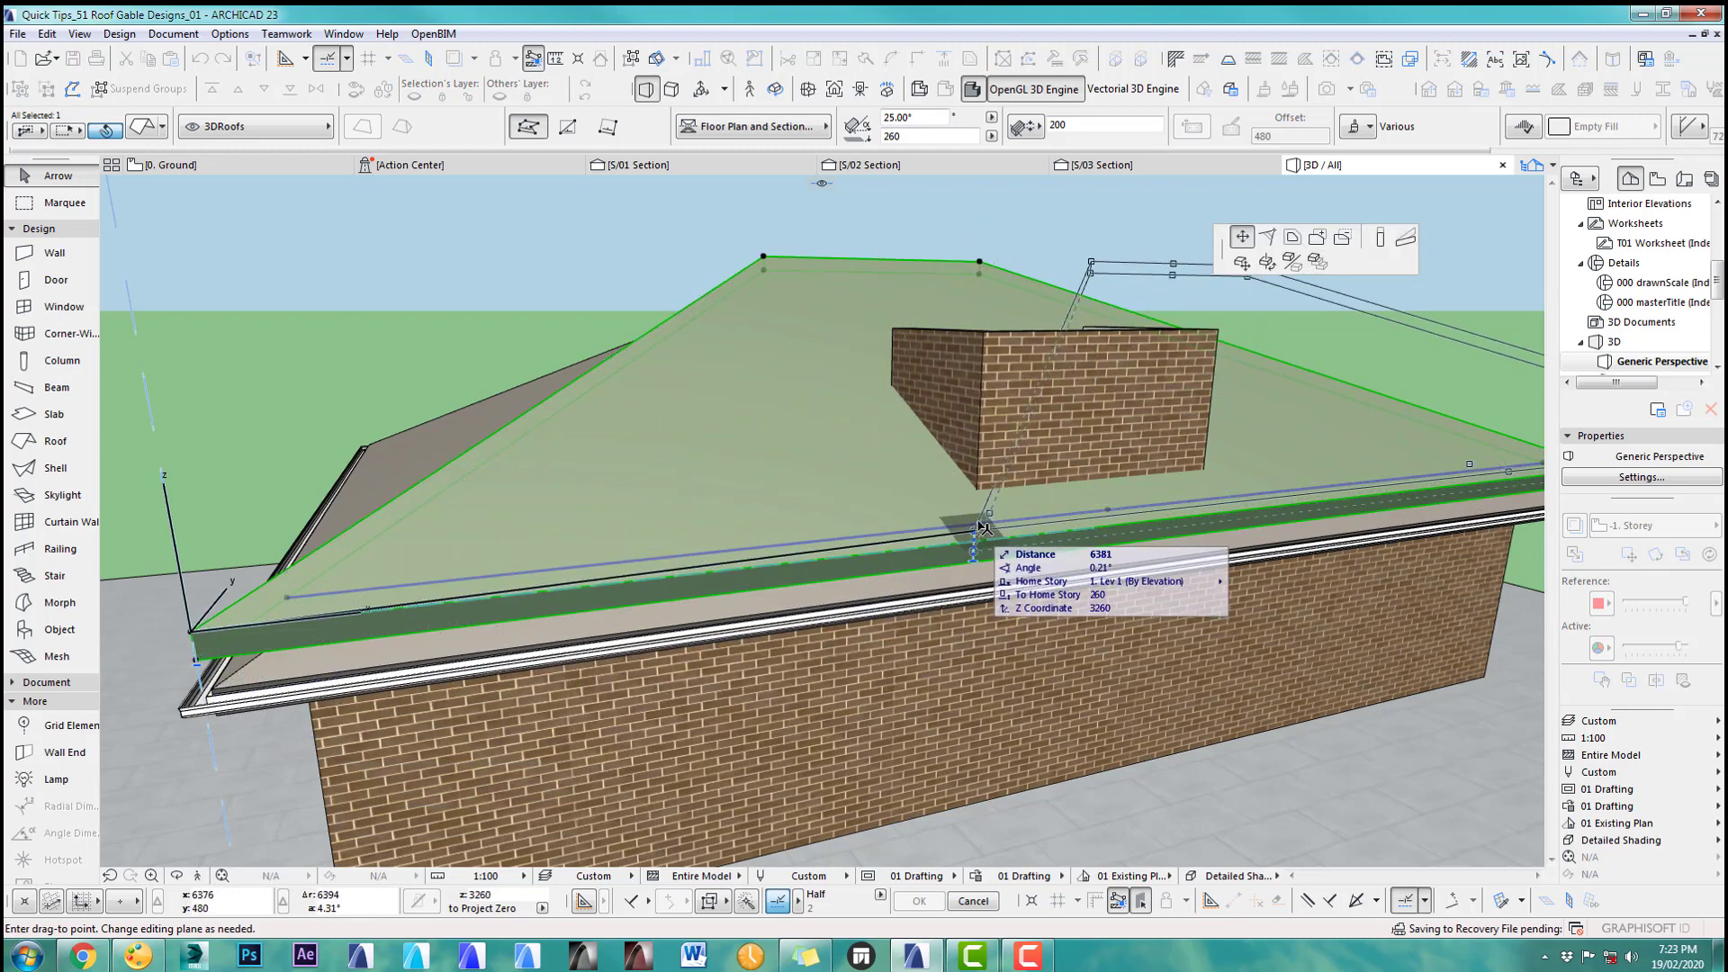
middle_click_drag(931, 513, 824, 517)
middle_click_drag(727, 545, 887, 559)
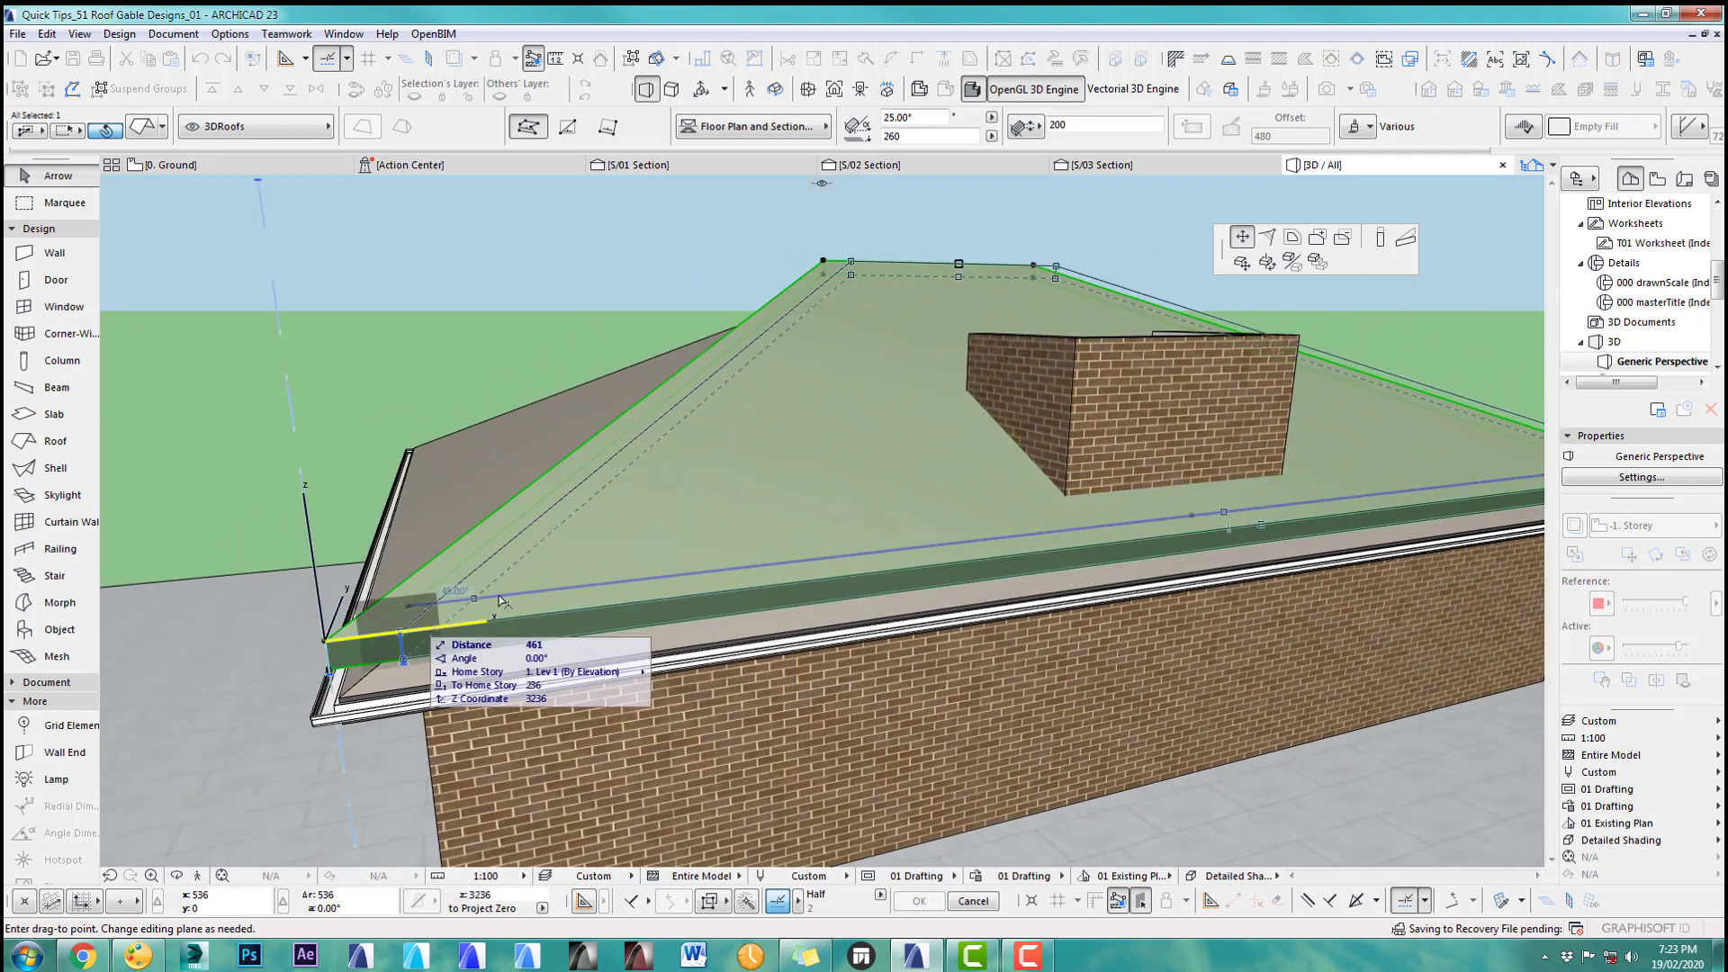
left_click(1243, 237)
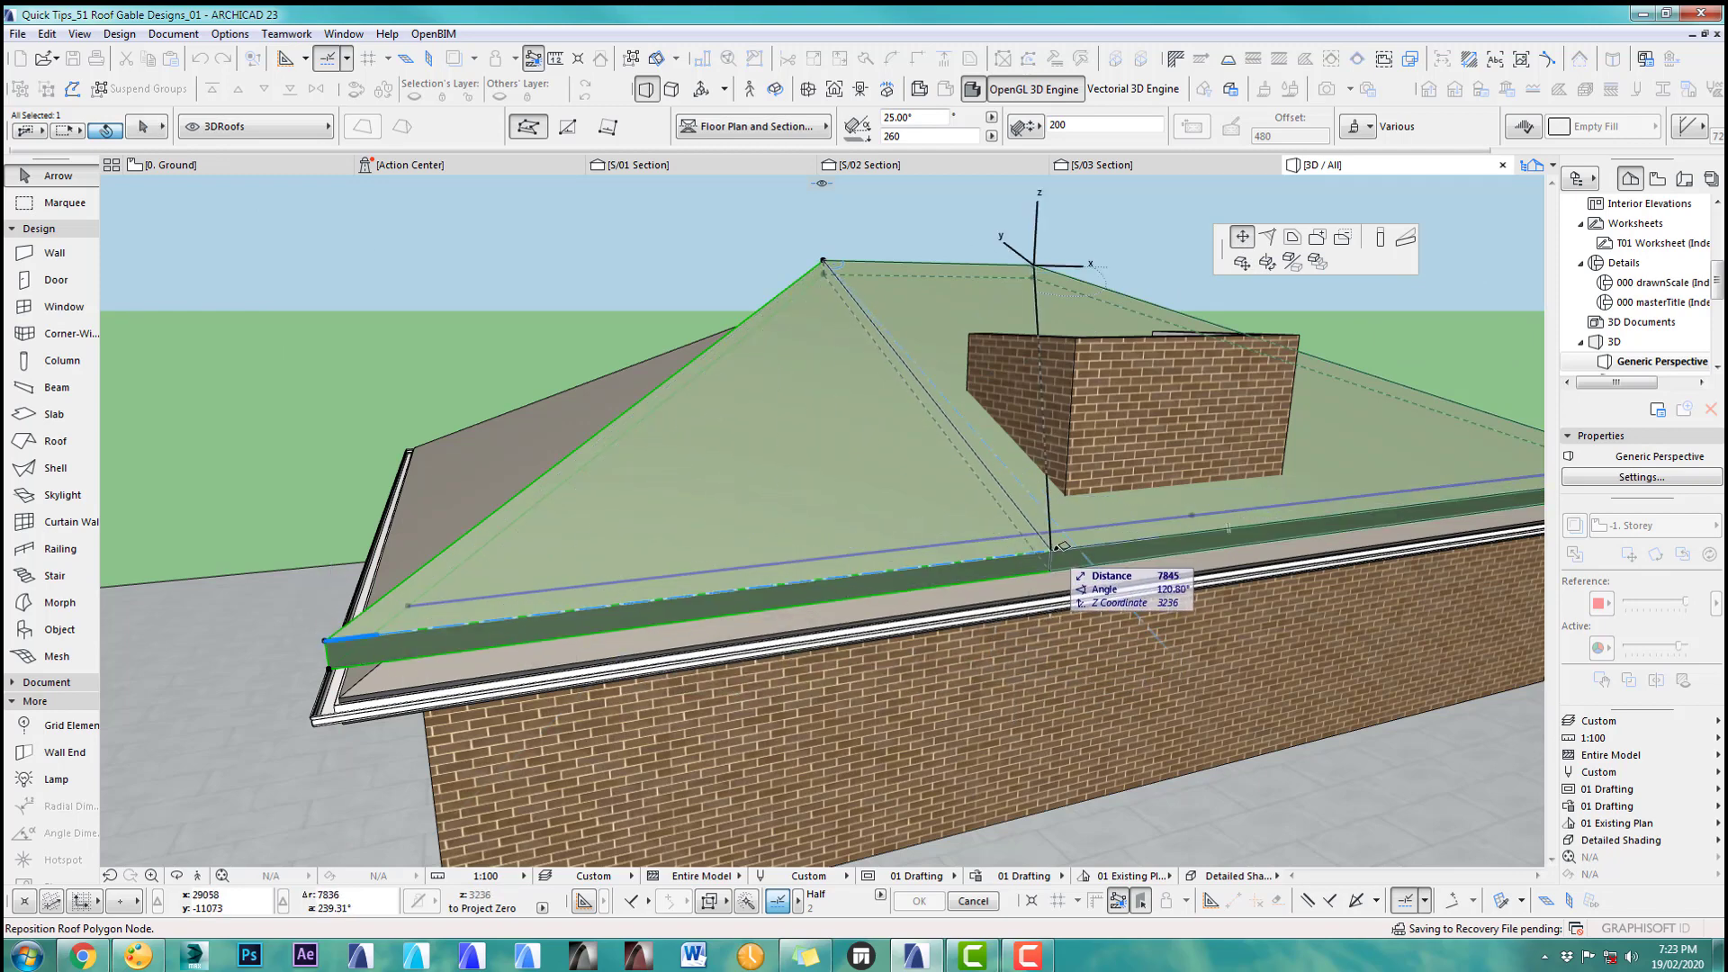
left_click(1092, 542)
Step: Move the raised roof plane's right eave corner inward, aligned with the other ridge end, leaving a narrow rectangular plane
middle_click_drag(1091, 543, 1391, 531, "shift")
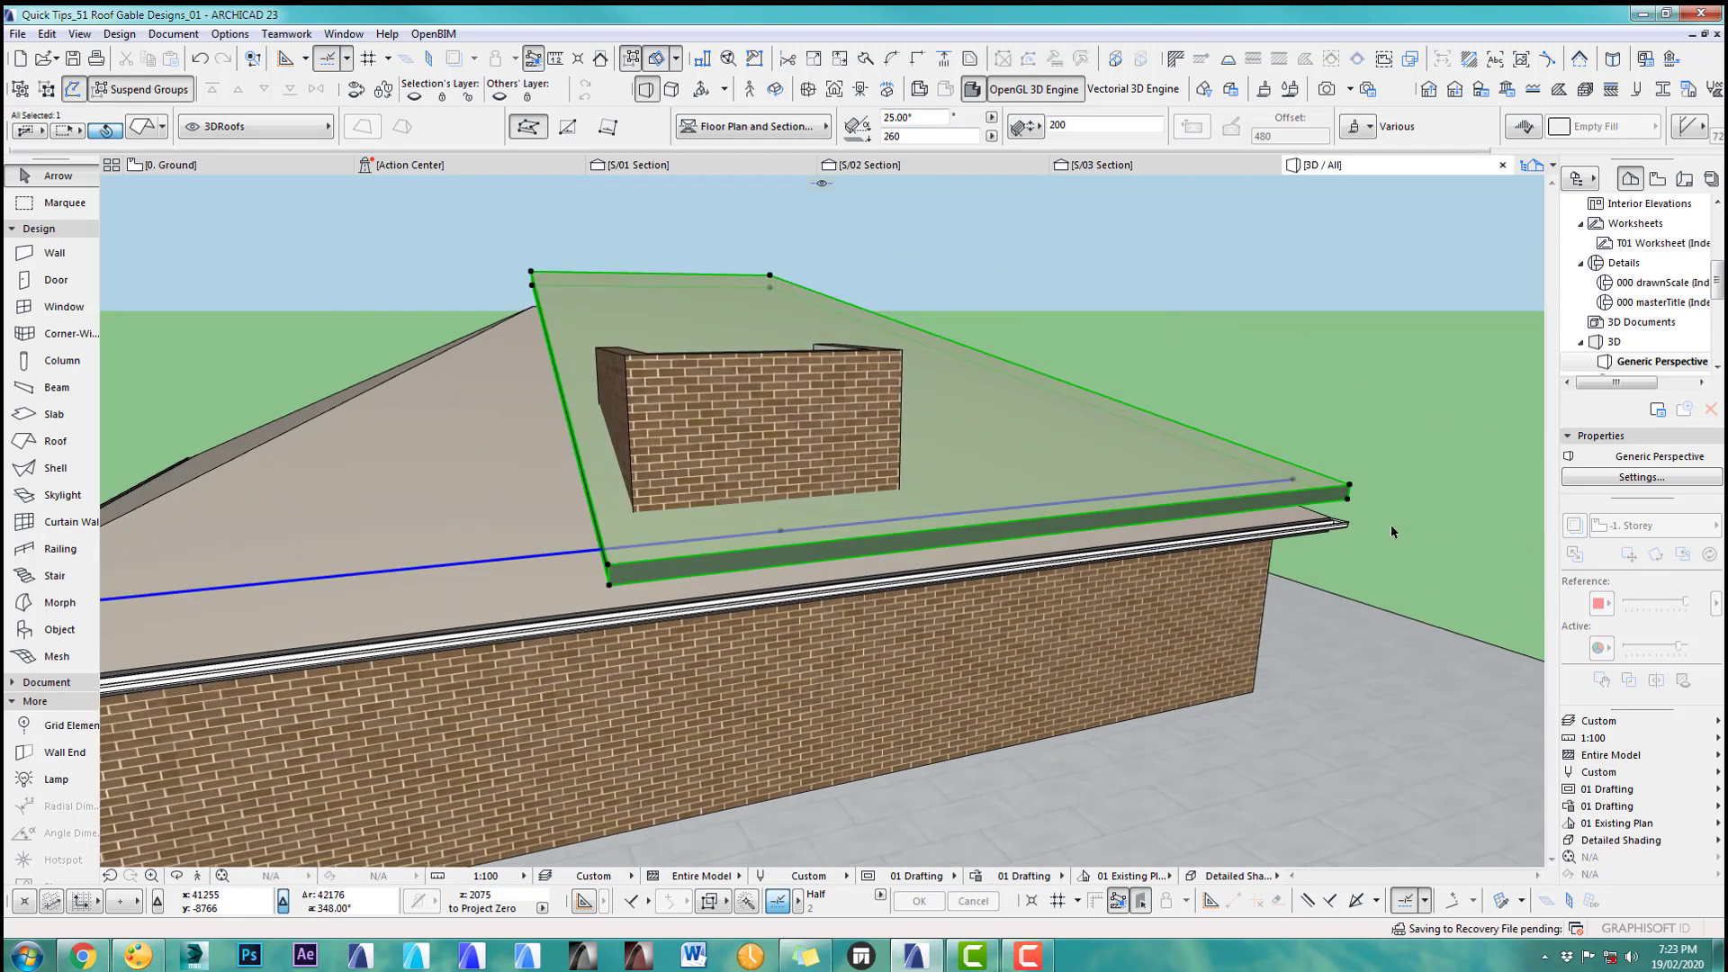
left_click(1349, 488)
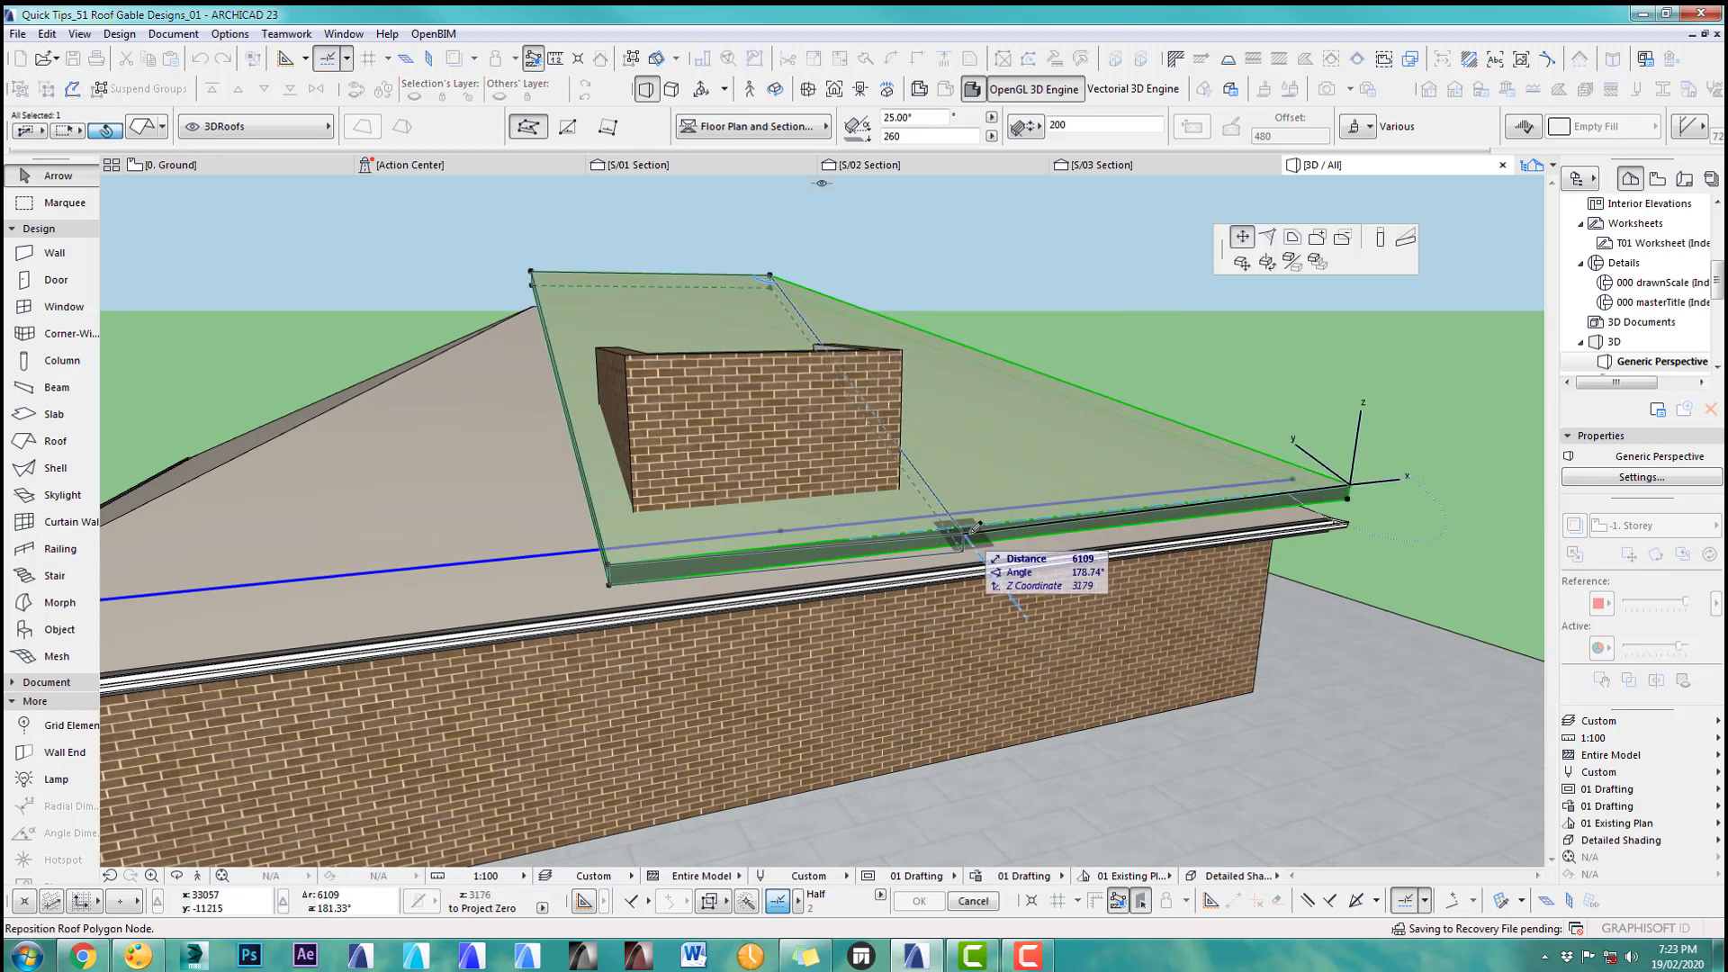
left_click(960, 526)
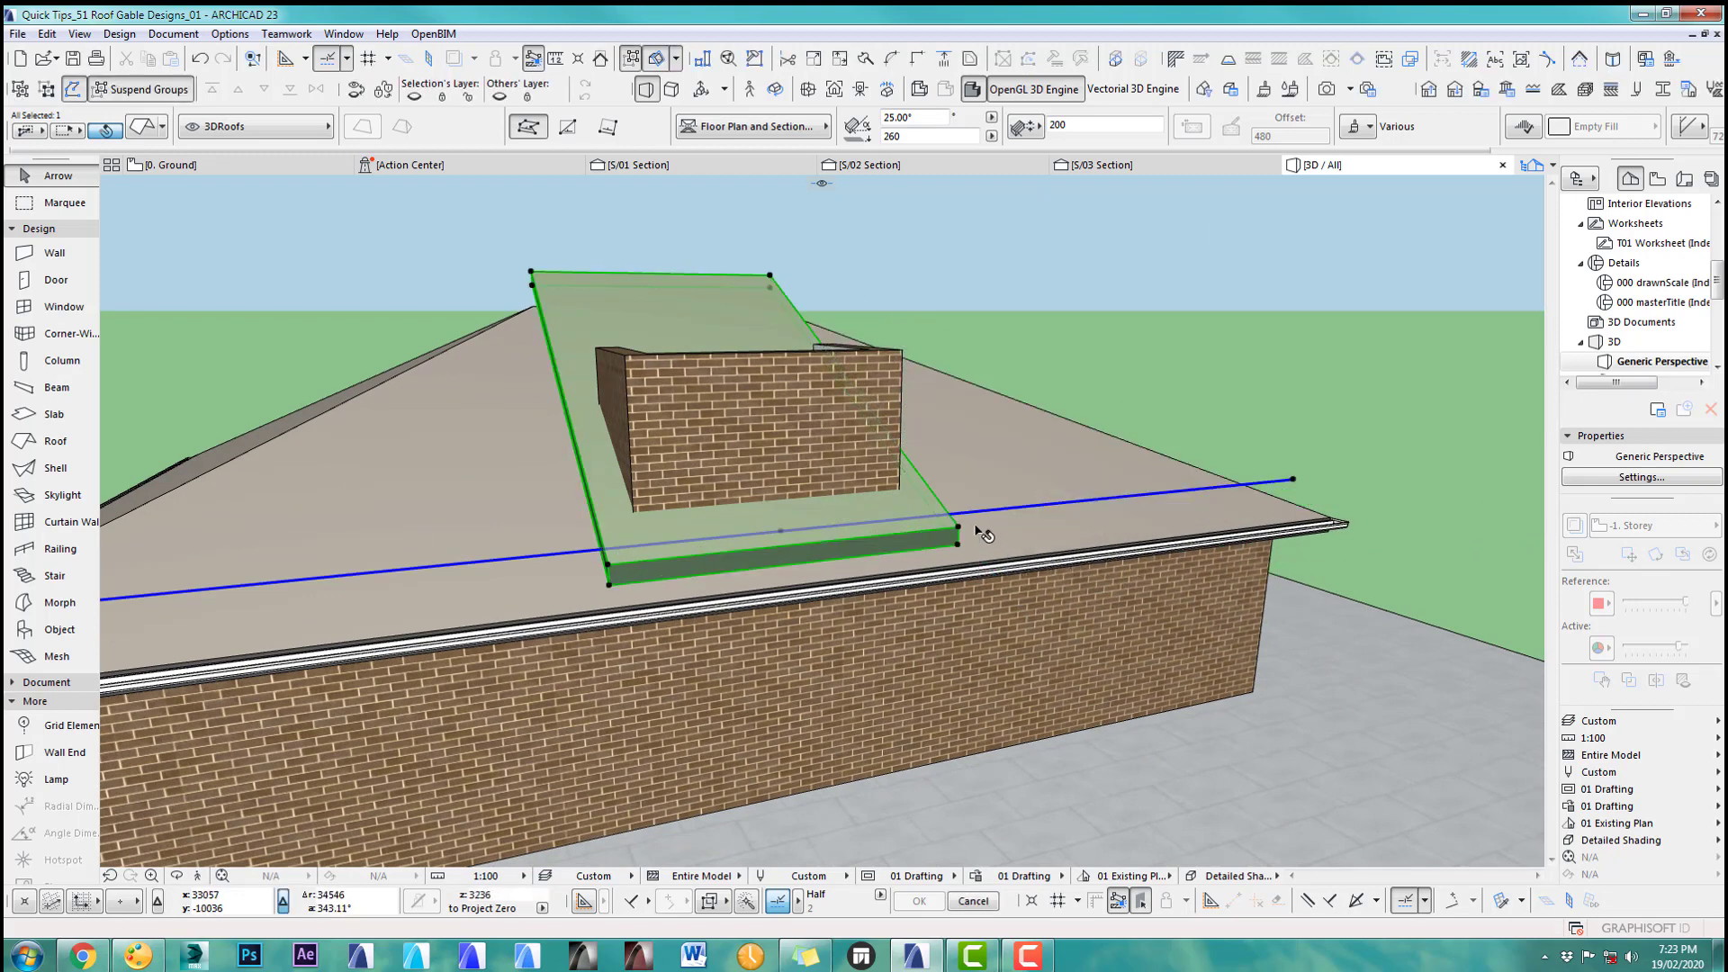
middle_click_drag(762, 515, 902, 533)
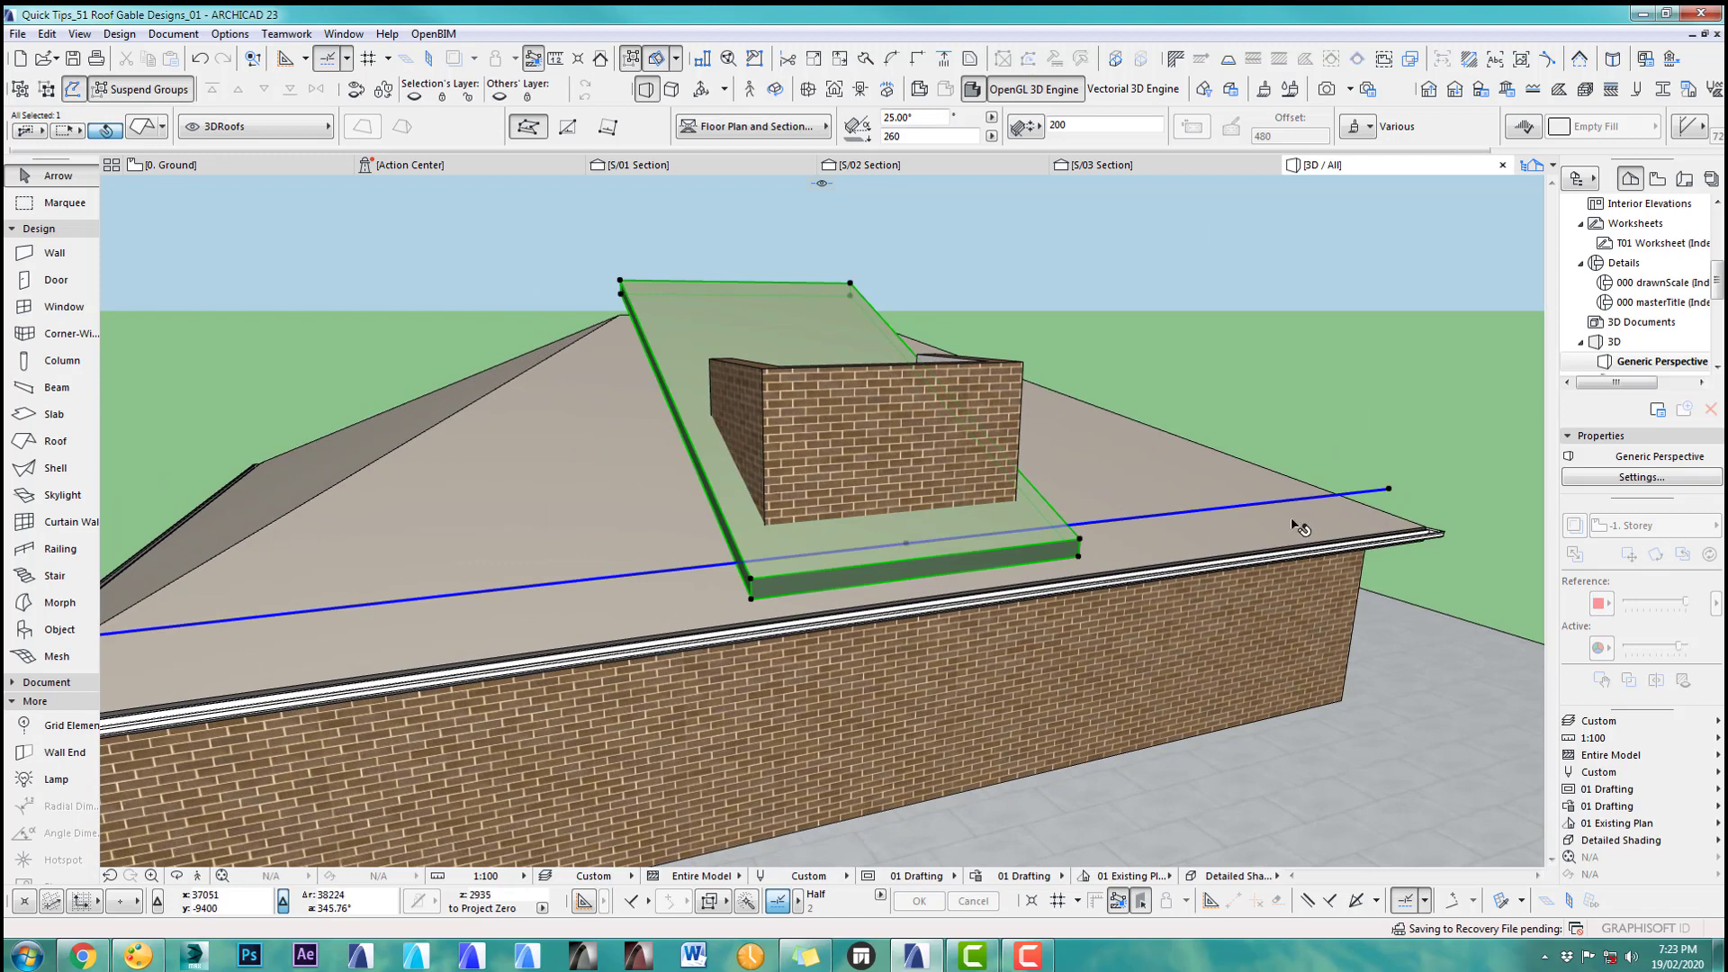
Step: On the ground plan, shorten both ends of the narrow roof plane's pivot line to its side edges
key("F2")
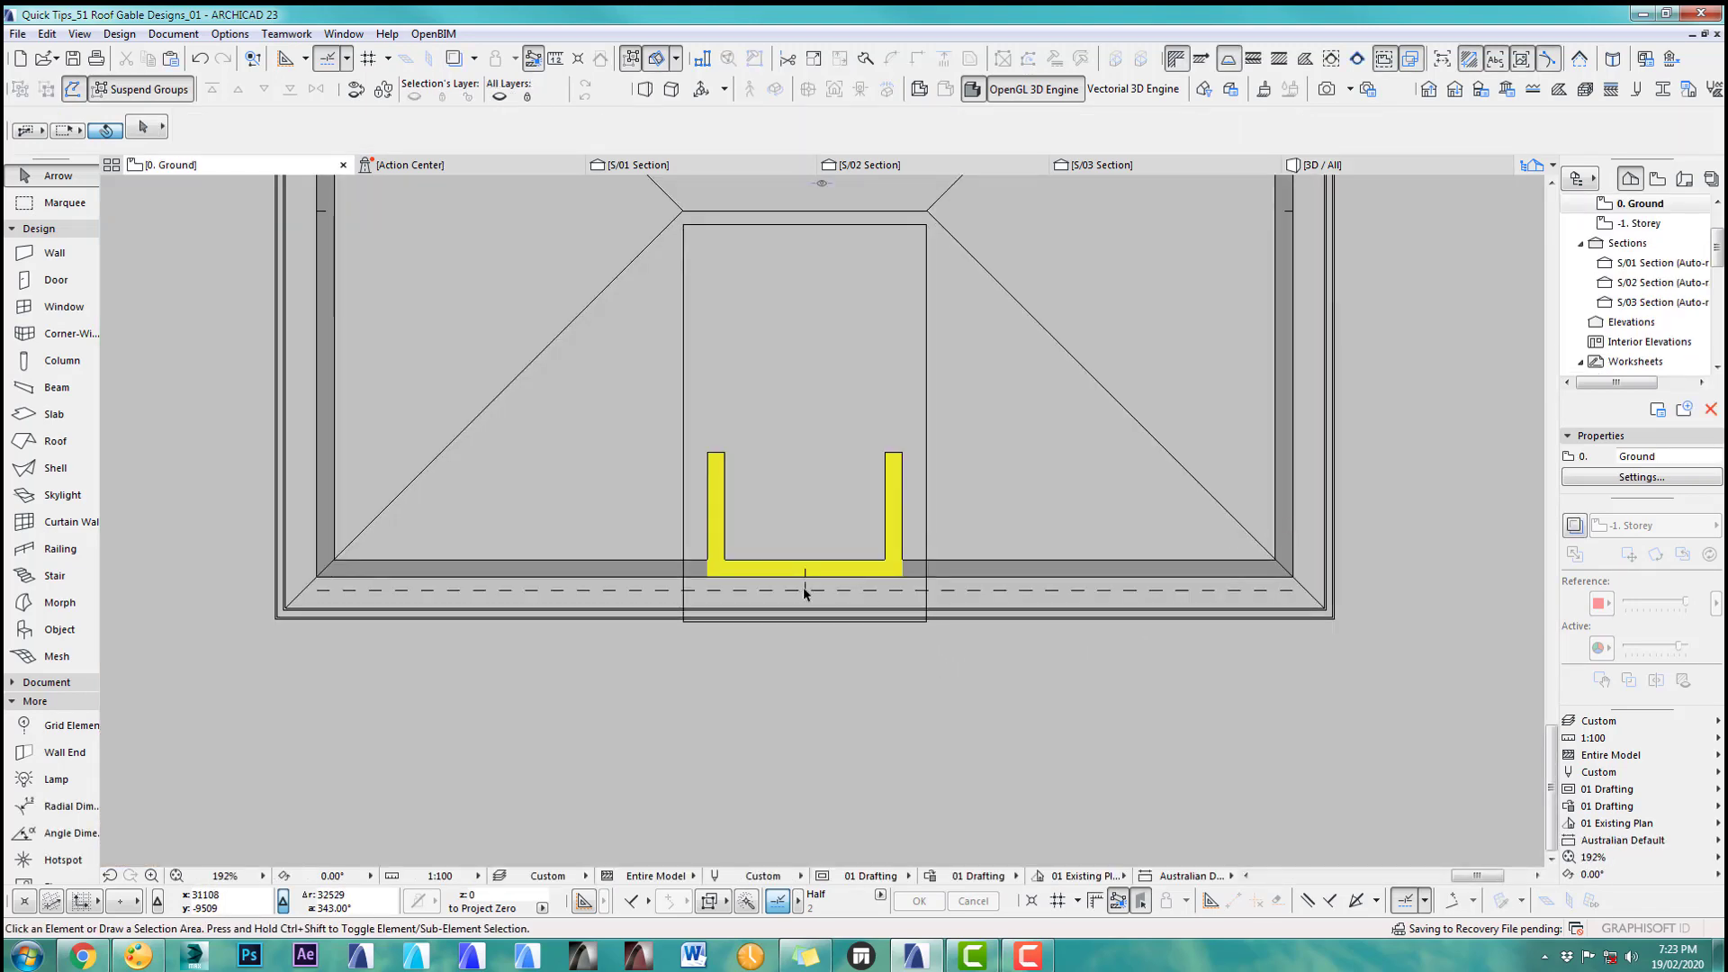
left_click(926, 528)
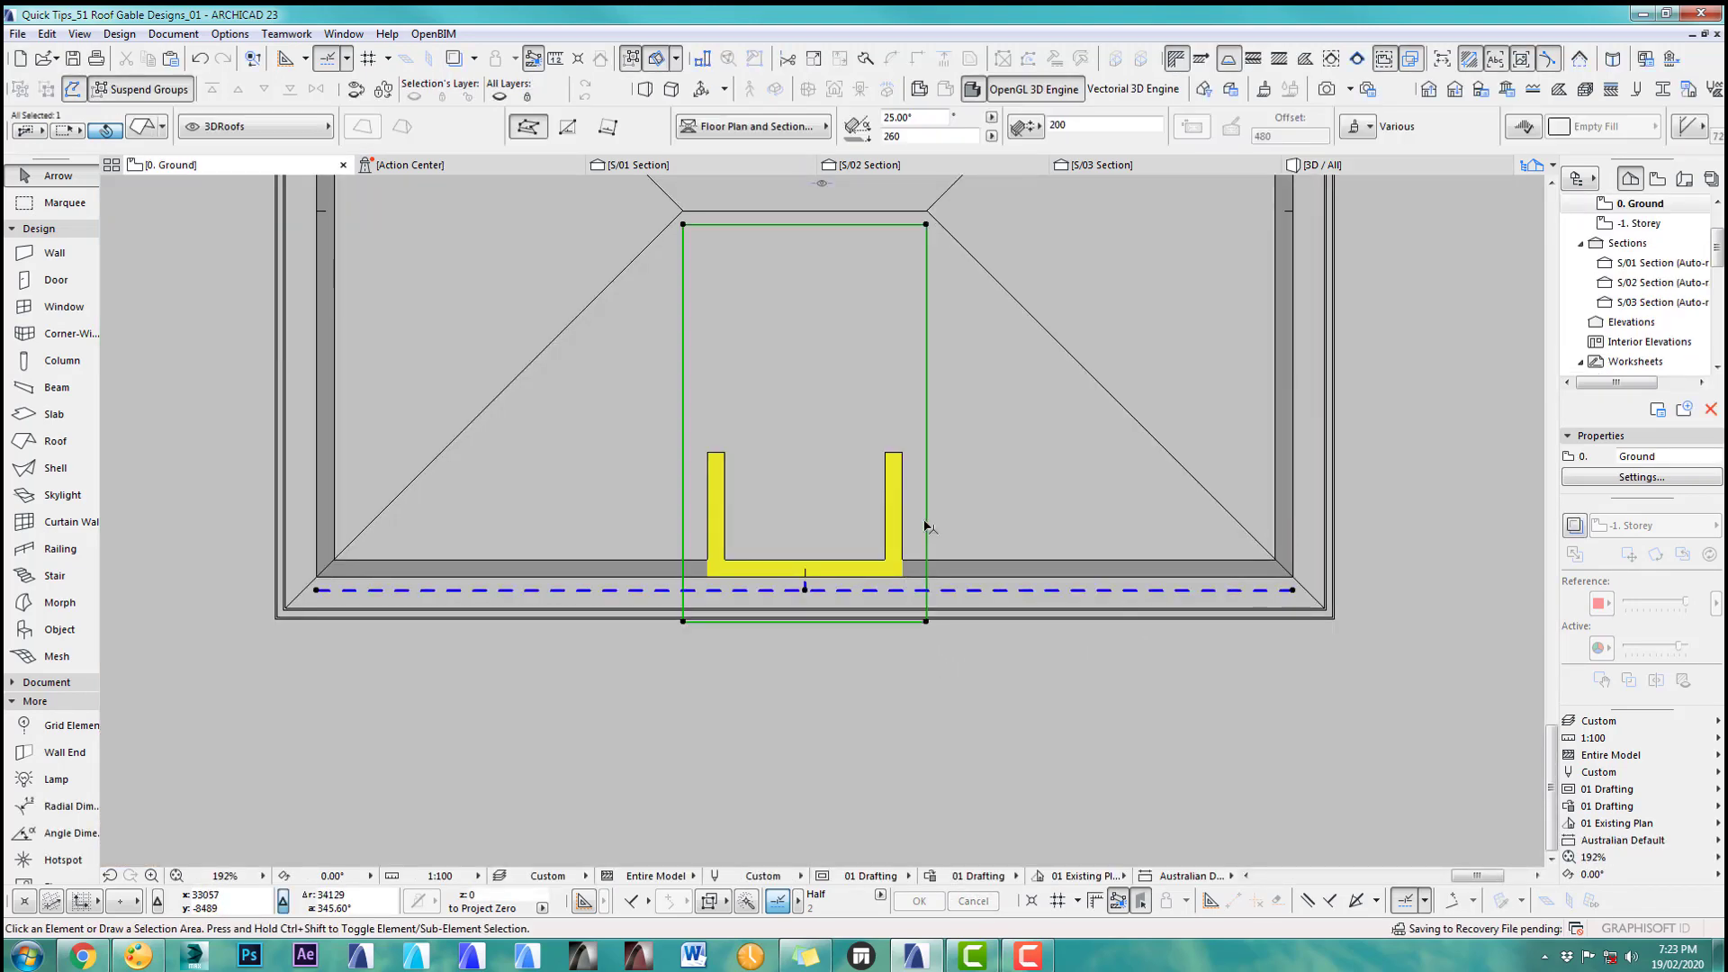
left_click(1294, 592)
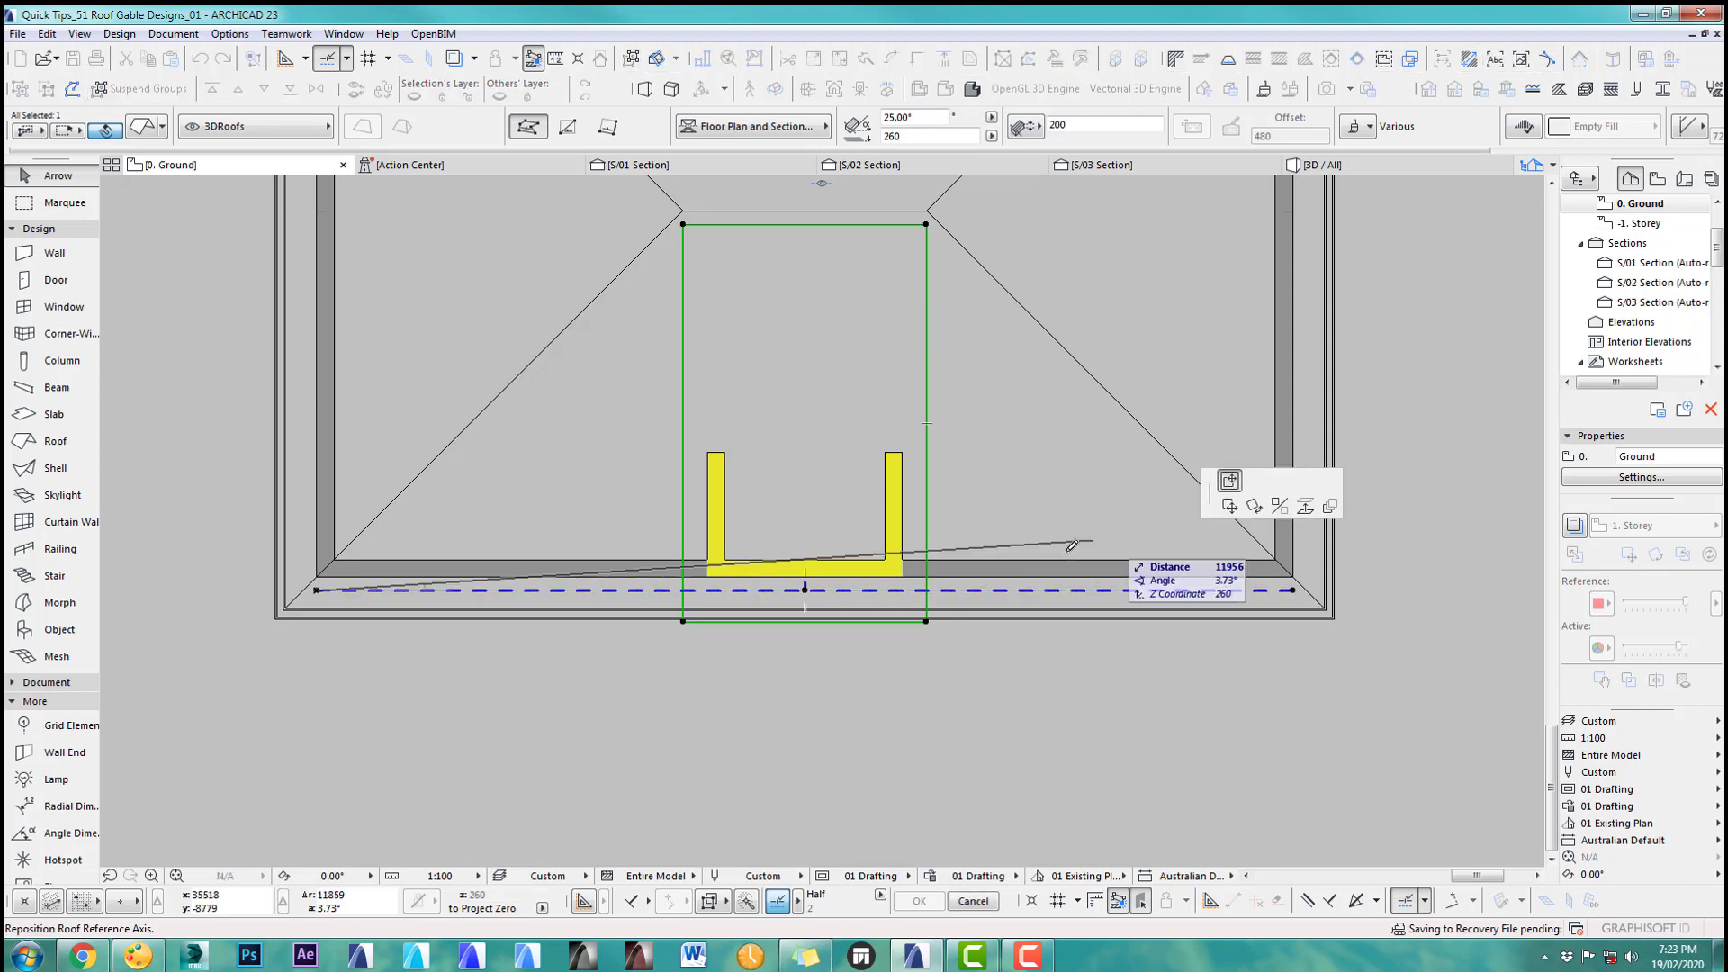
left_click(928, 590)
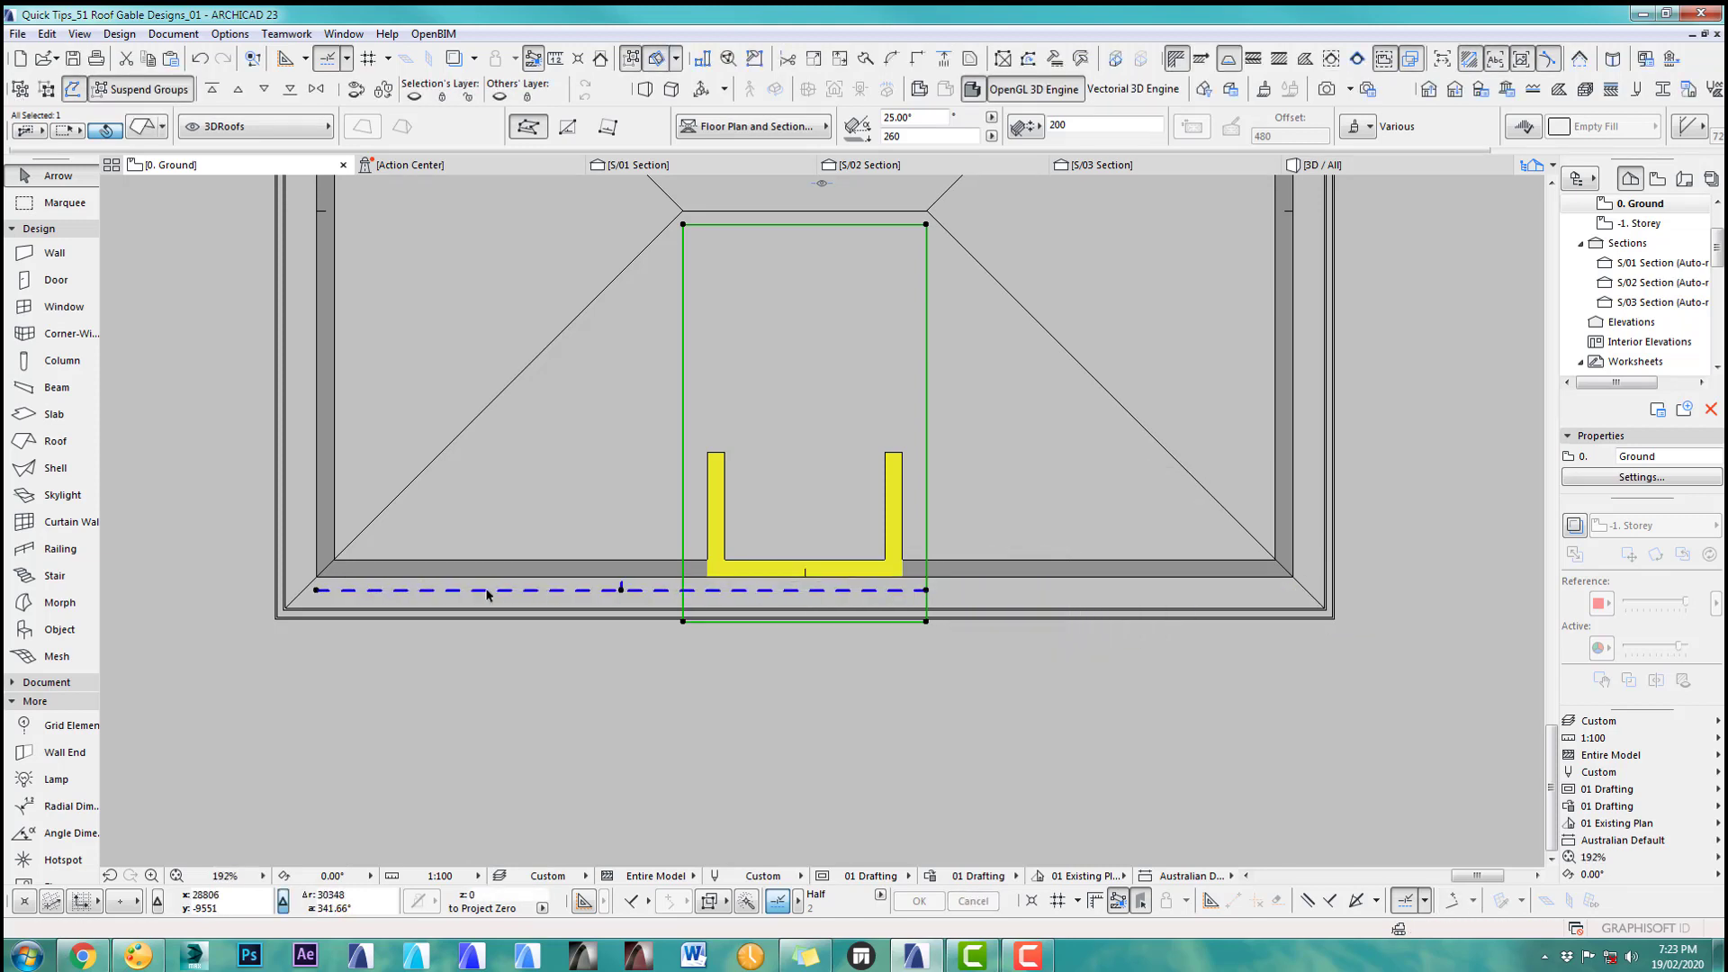
left_click(316, 591)
left_click(684, 590)
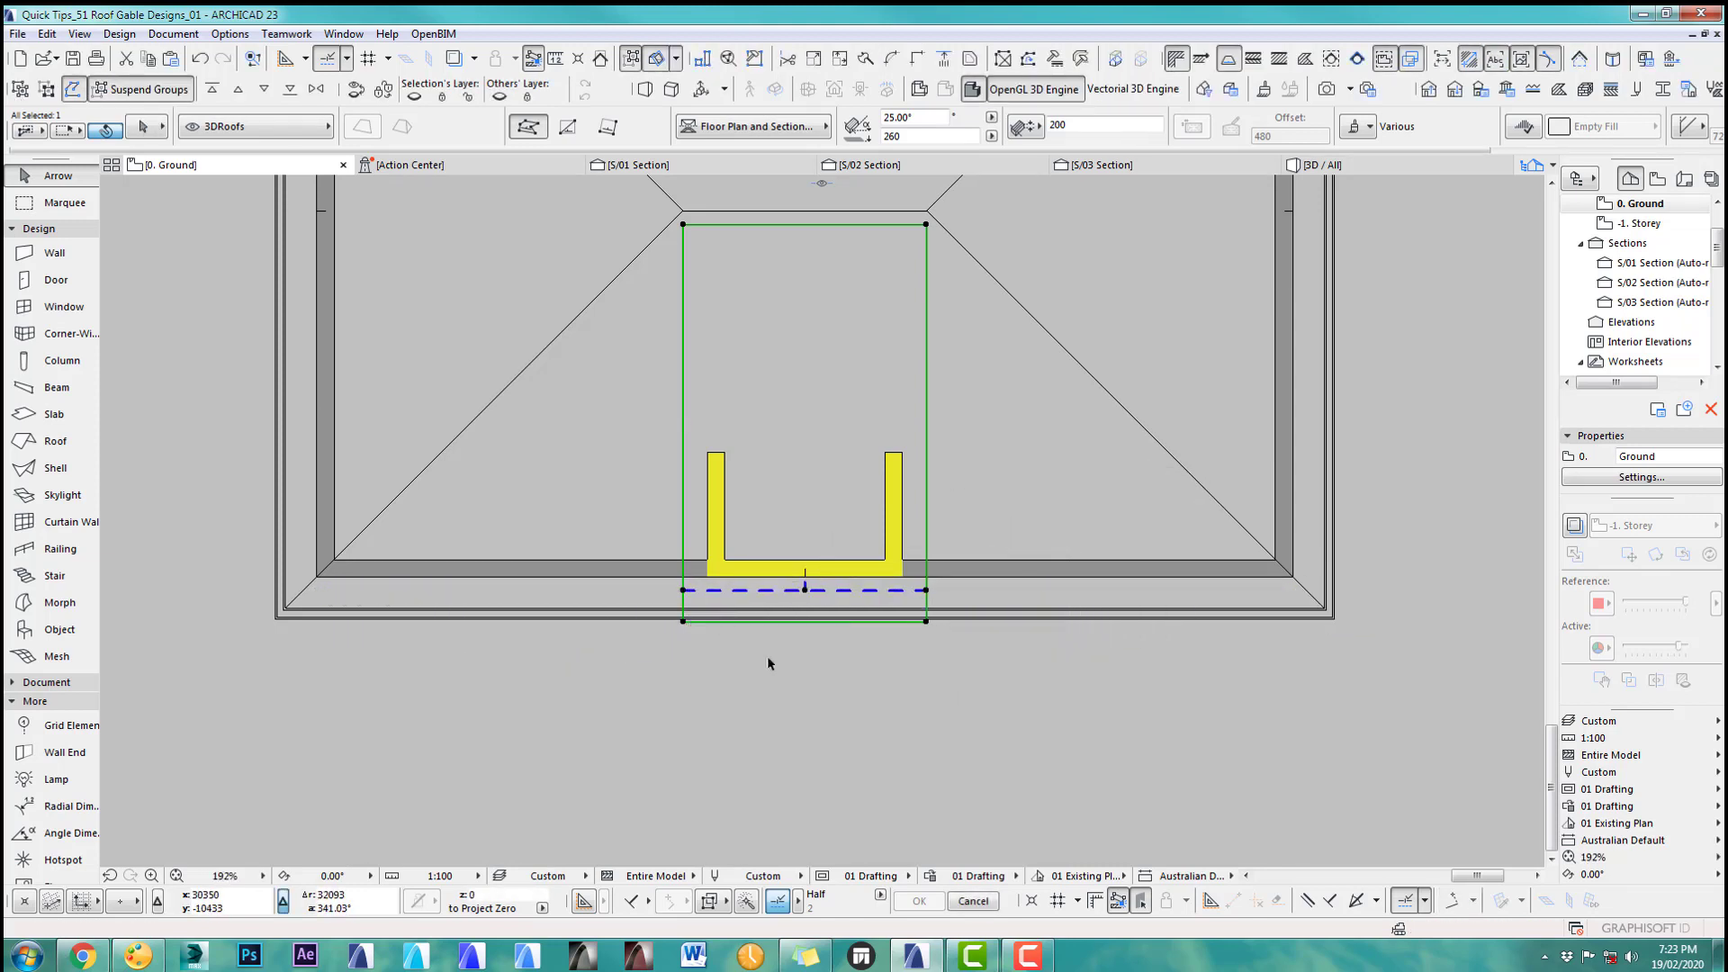
Step: In 3D, raise the narrow roof plane vertically by about 955 mm from its lower front corner
key("F3")
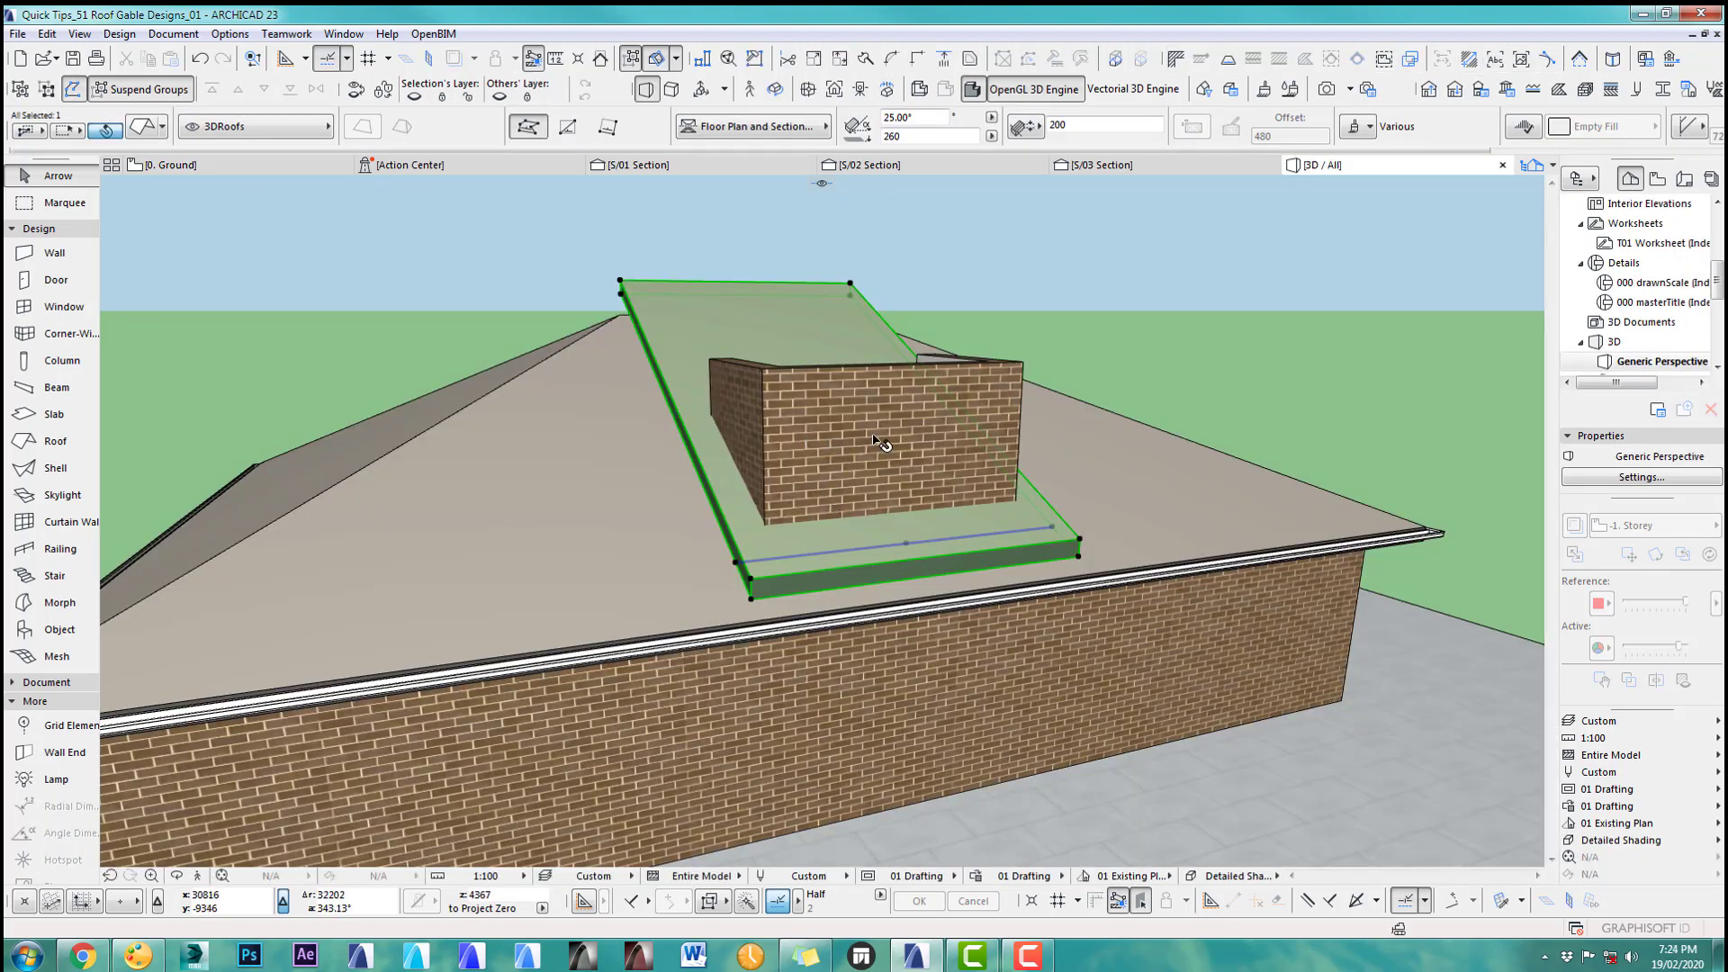
left_click_drag(843, 484, 1075, 441)
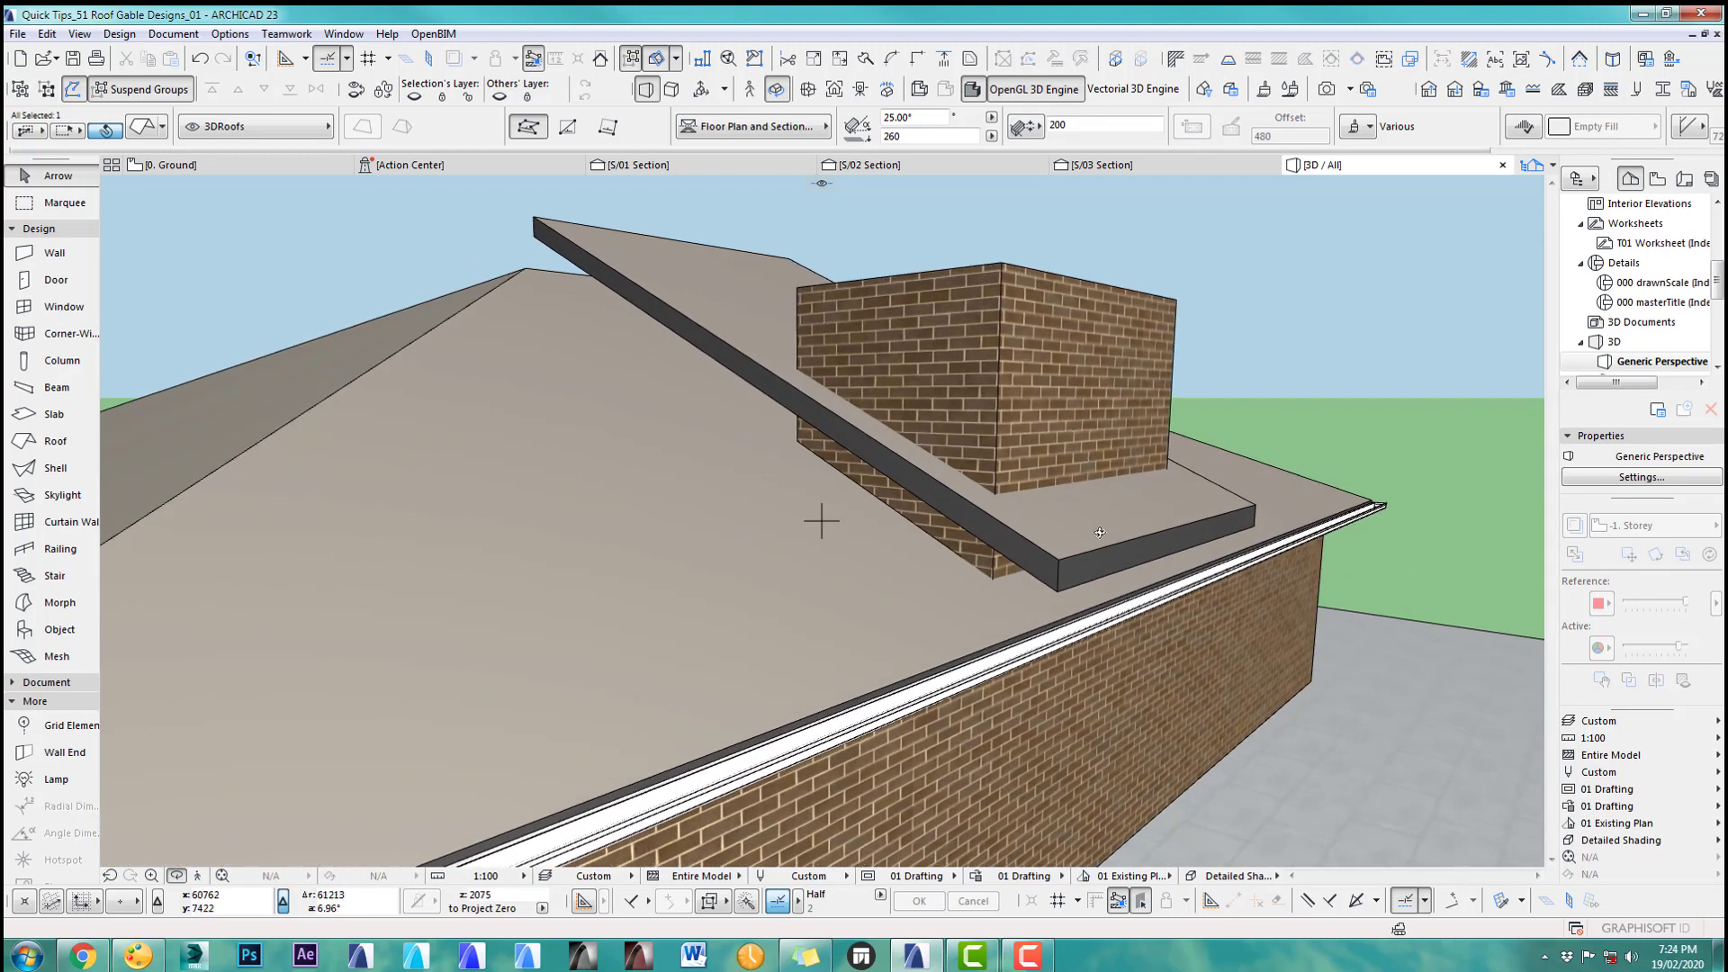
key("Escape")
left_click(1017, 492)
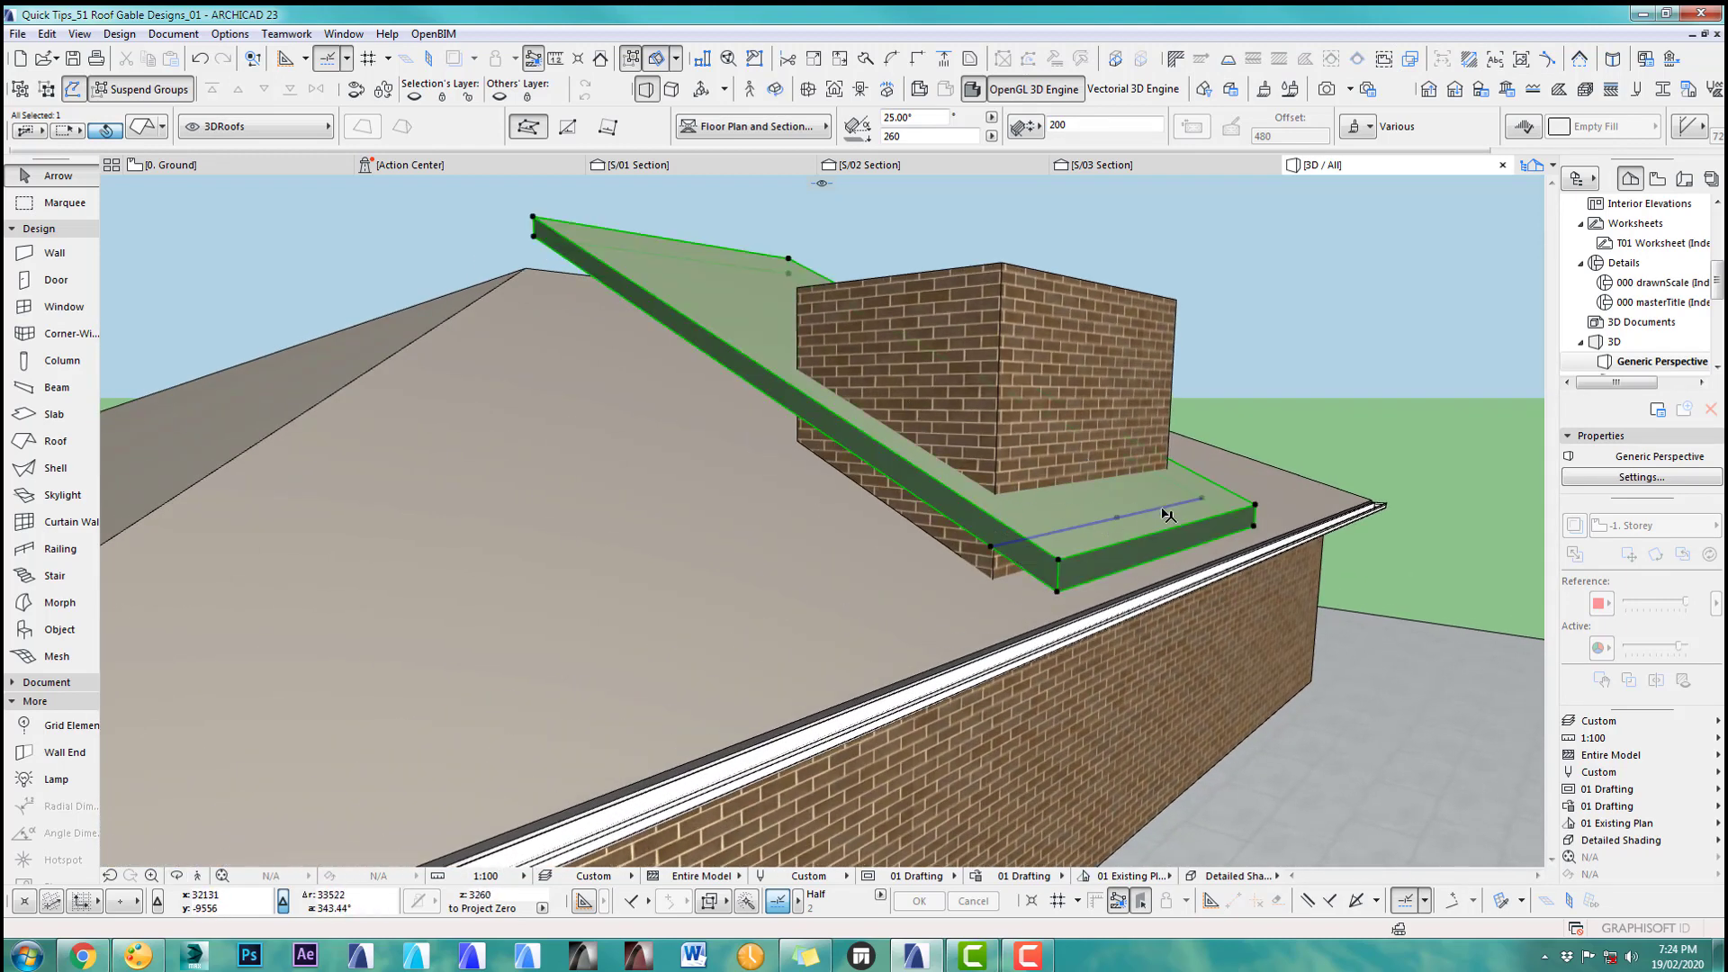
left_click(1058, 565)
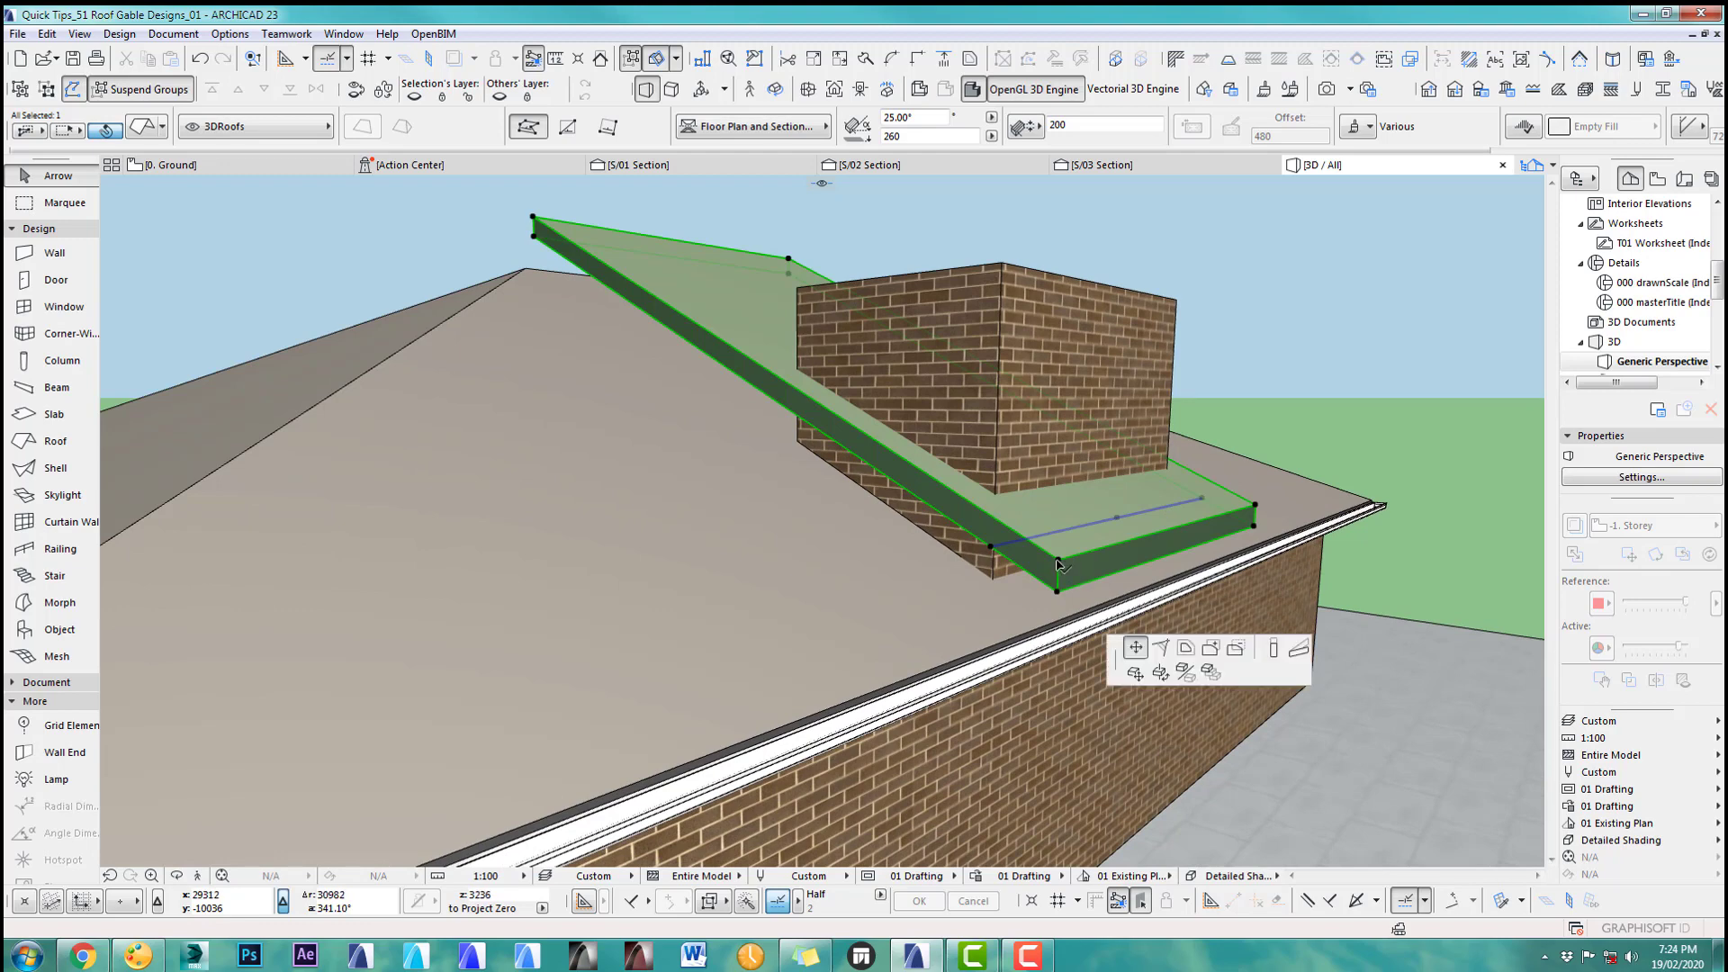
left_click(1135, 673)
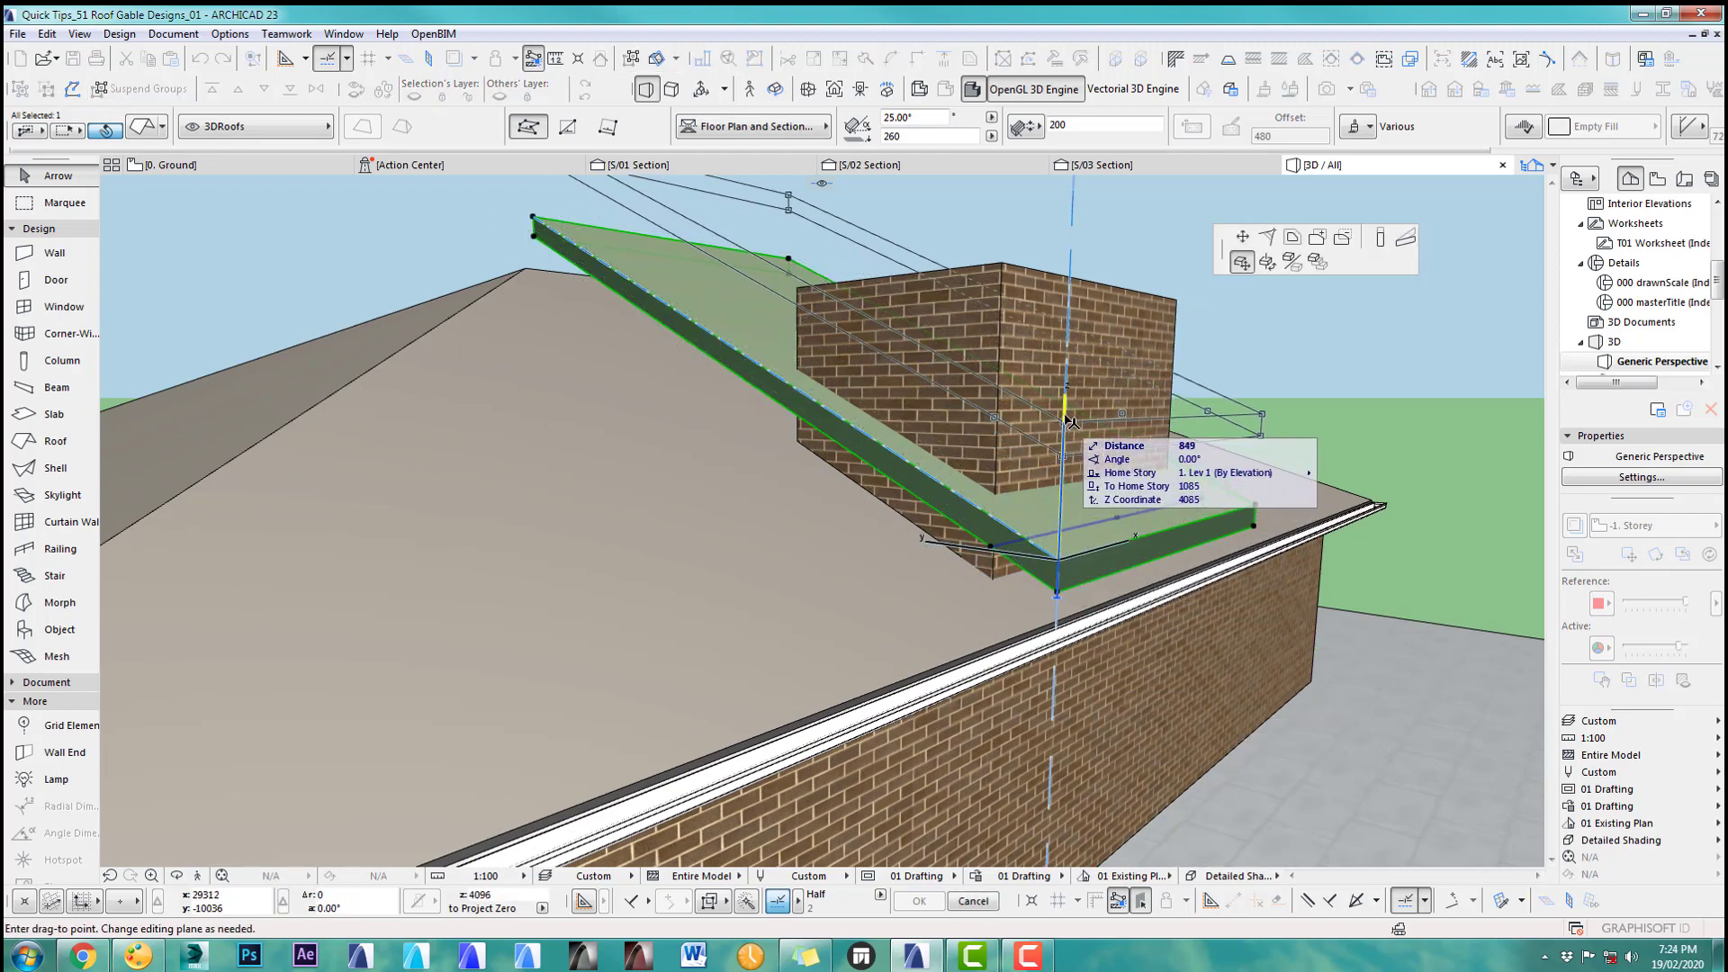
left_click(1033, 431)
Step: In 3D, flatten the narrow roof plane's pitch to 11.74° by lowering its upper corner to the main roof's ridge end
mouse_move(1026, 430)
middle_mouse_down("shift")
mouse_move(991, 525)
mouse_move(1038, 406)
middle_mouse_up("shift")
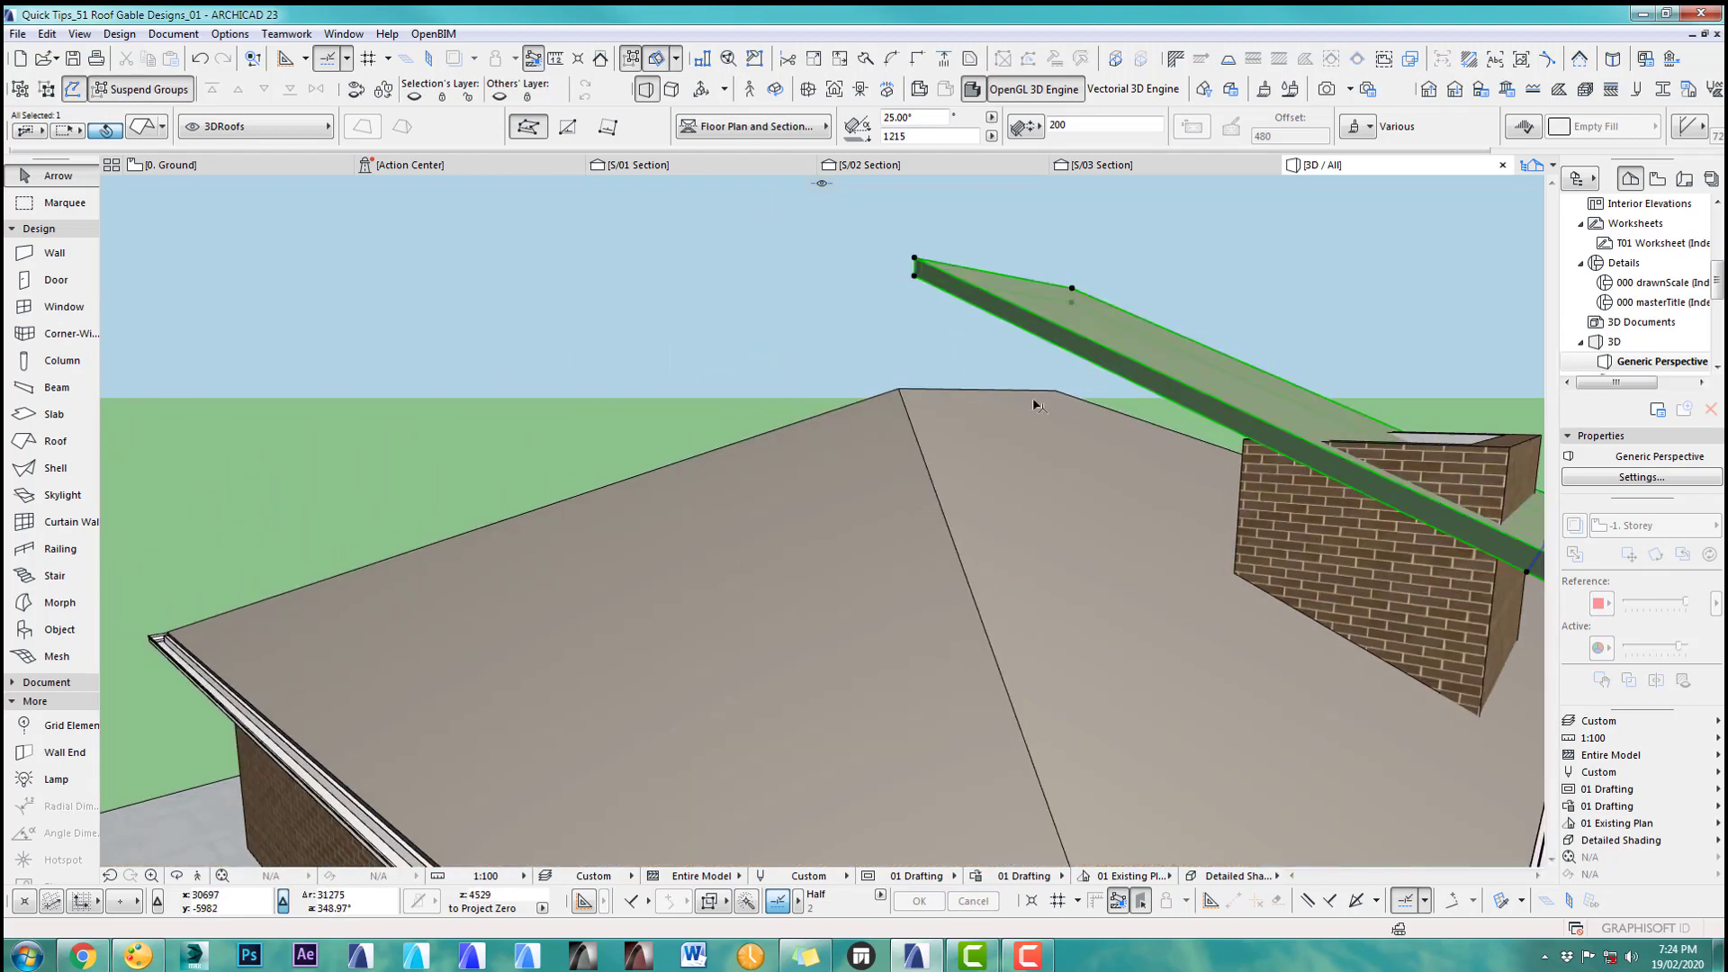
left_click(916, 260)
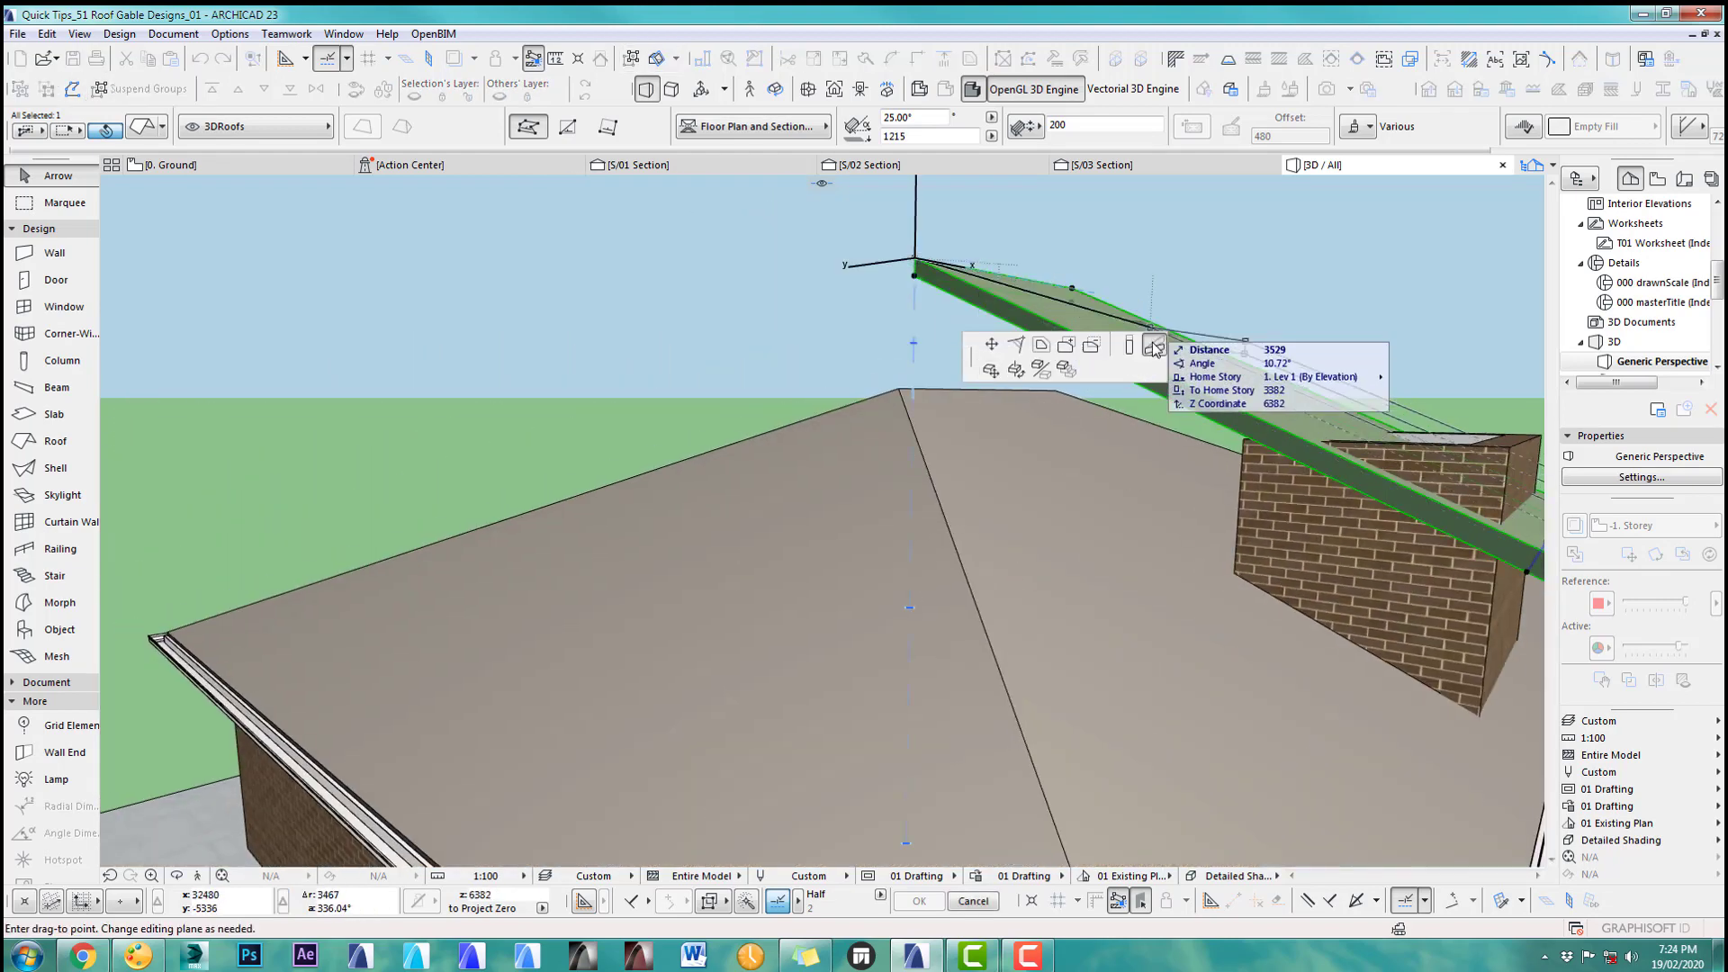
left_click(1153, 344)
left_click(900, 390)
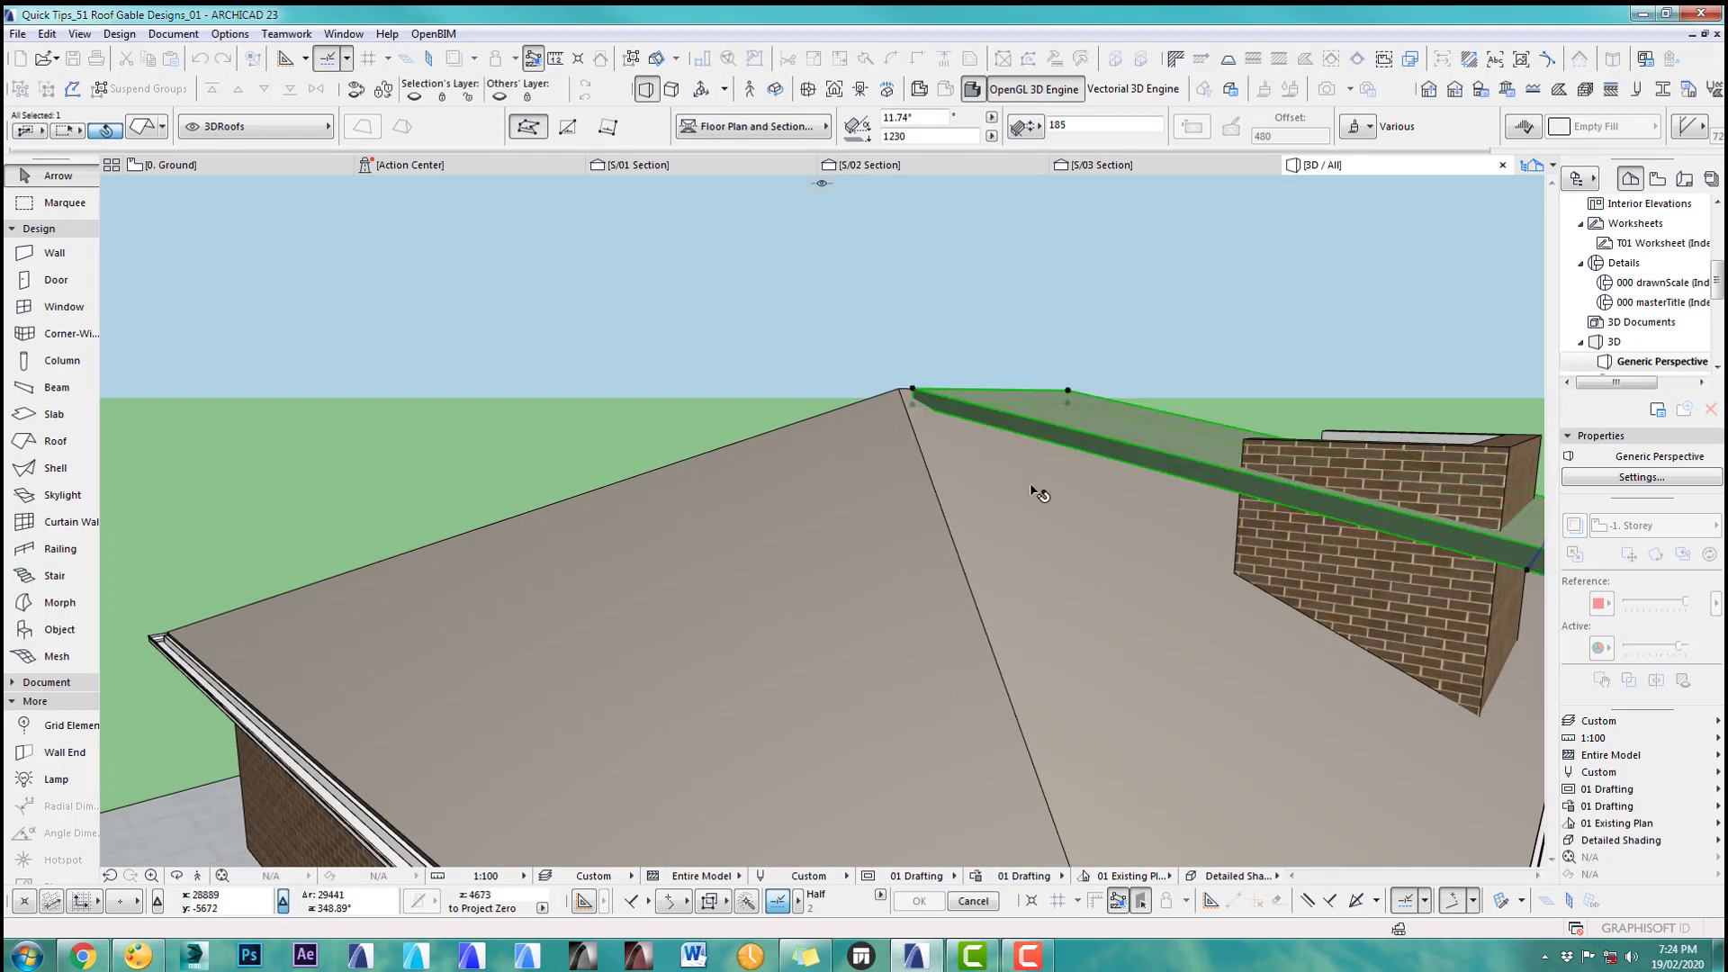
Step: Flatten the narrow roof plane's pitch further to about 6.06° by lowering its upper corner below the main ridge
middle_click_drag(1038, 492, 761, 385, "shift")
left_click(747, 368)
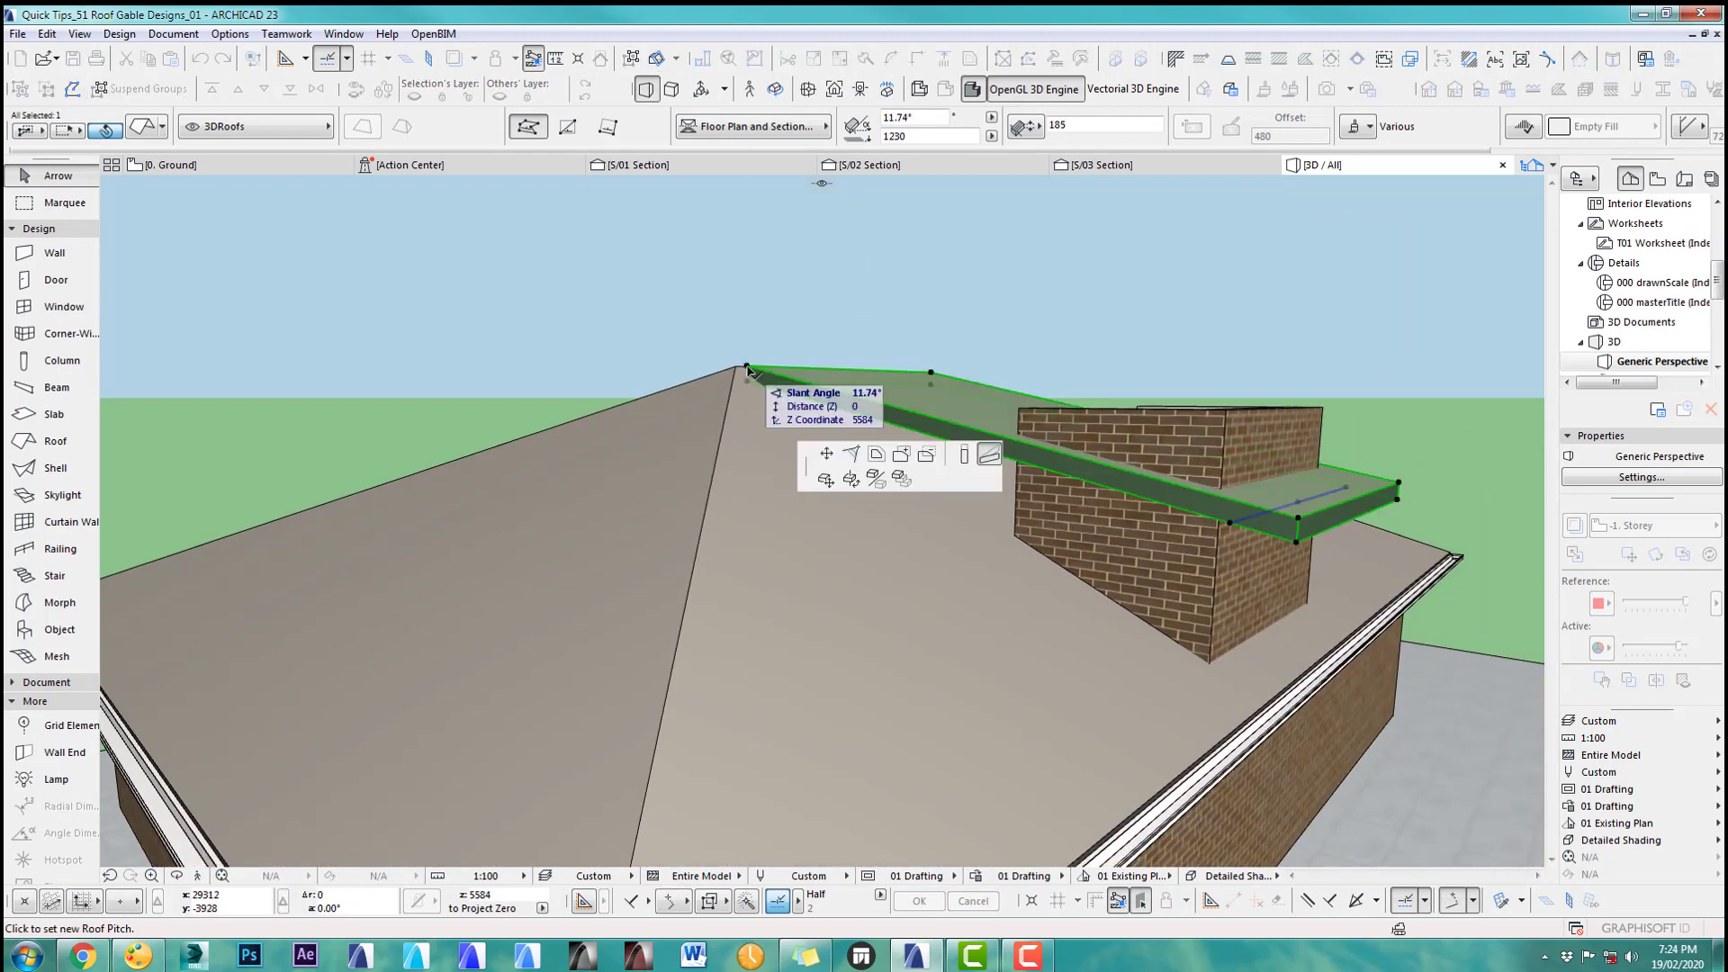
left_click(770, 411)
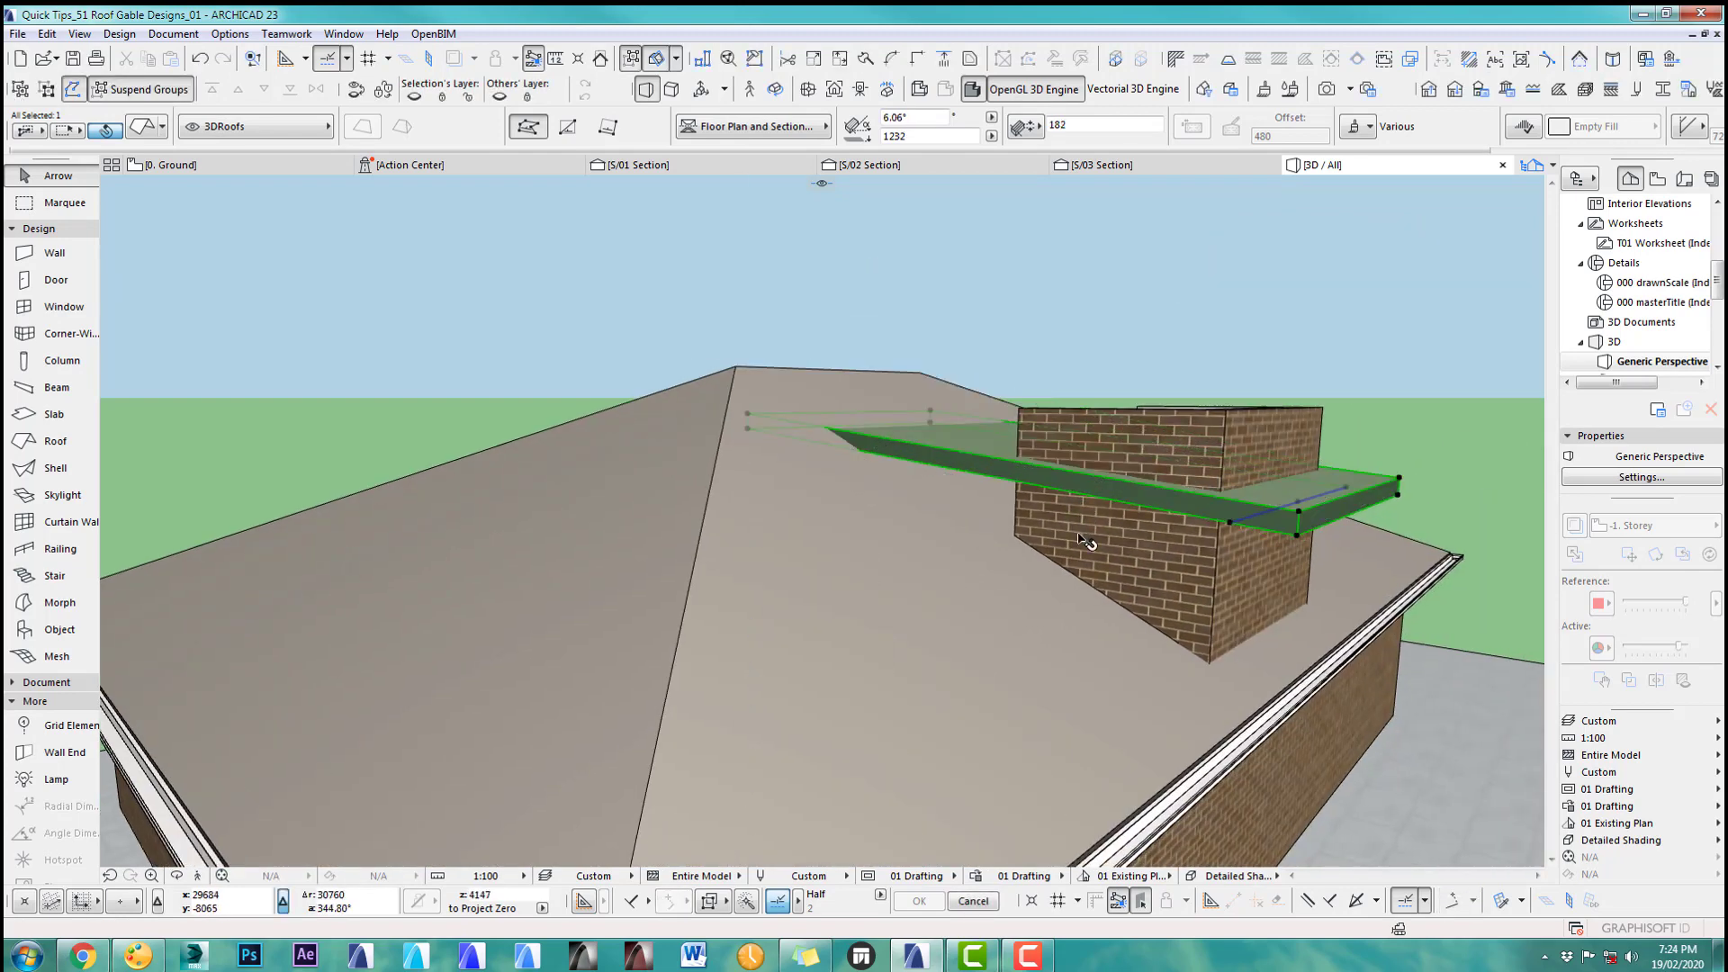
middle_click_drag(1119, 597, 1062, 502, "shift")
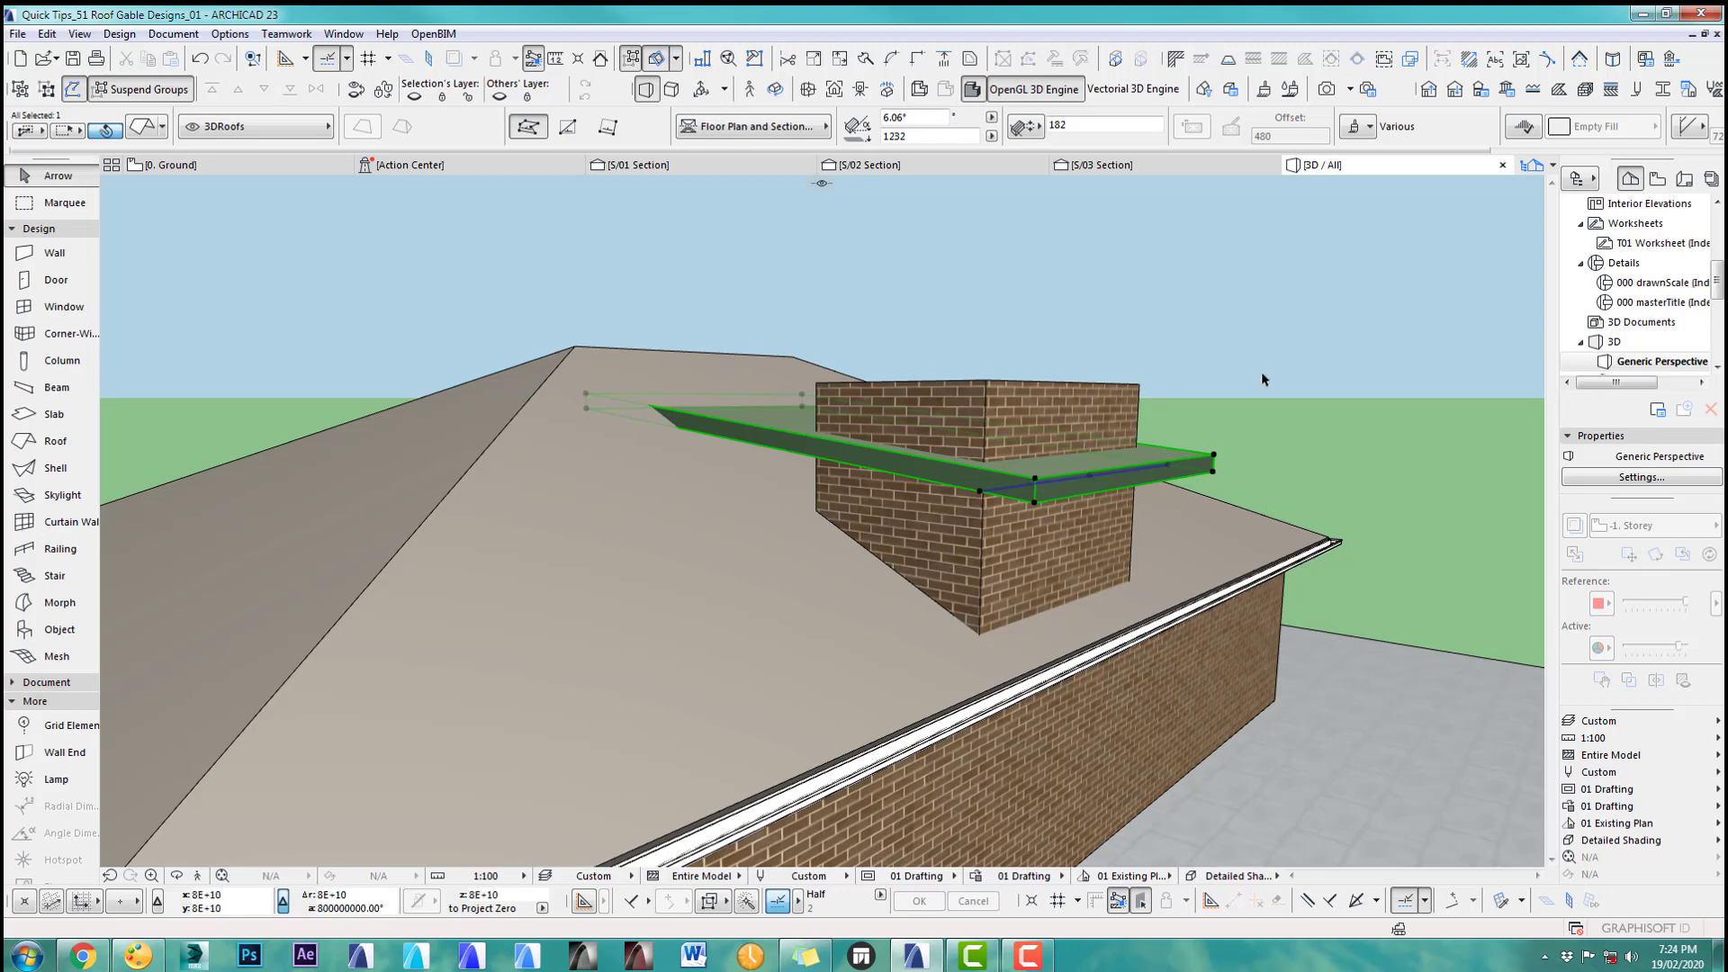
middle_click_drag(1169, 515, 967, 549, "shift")
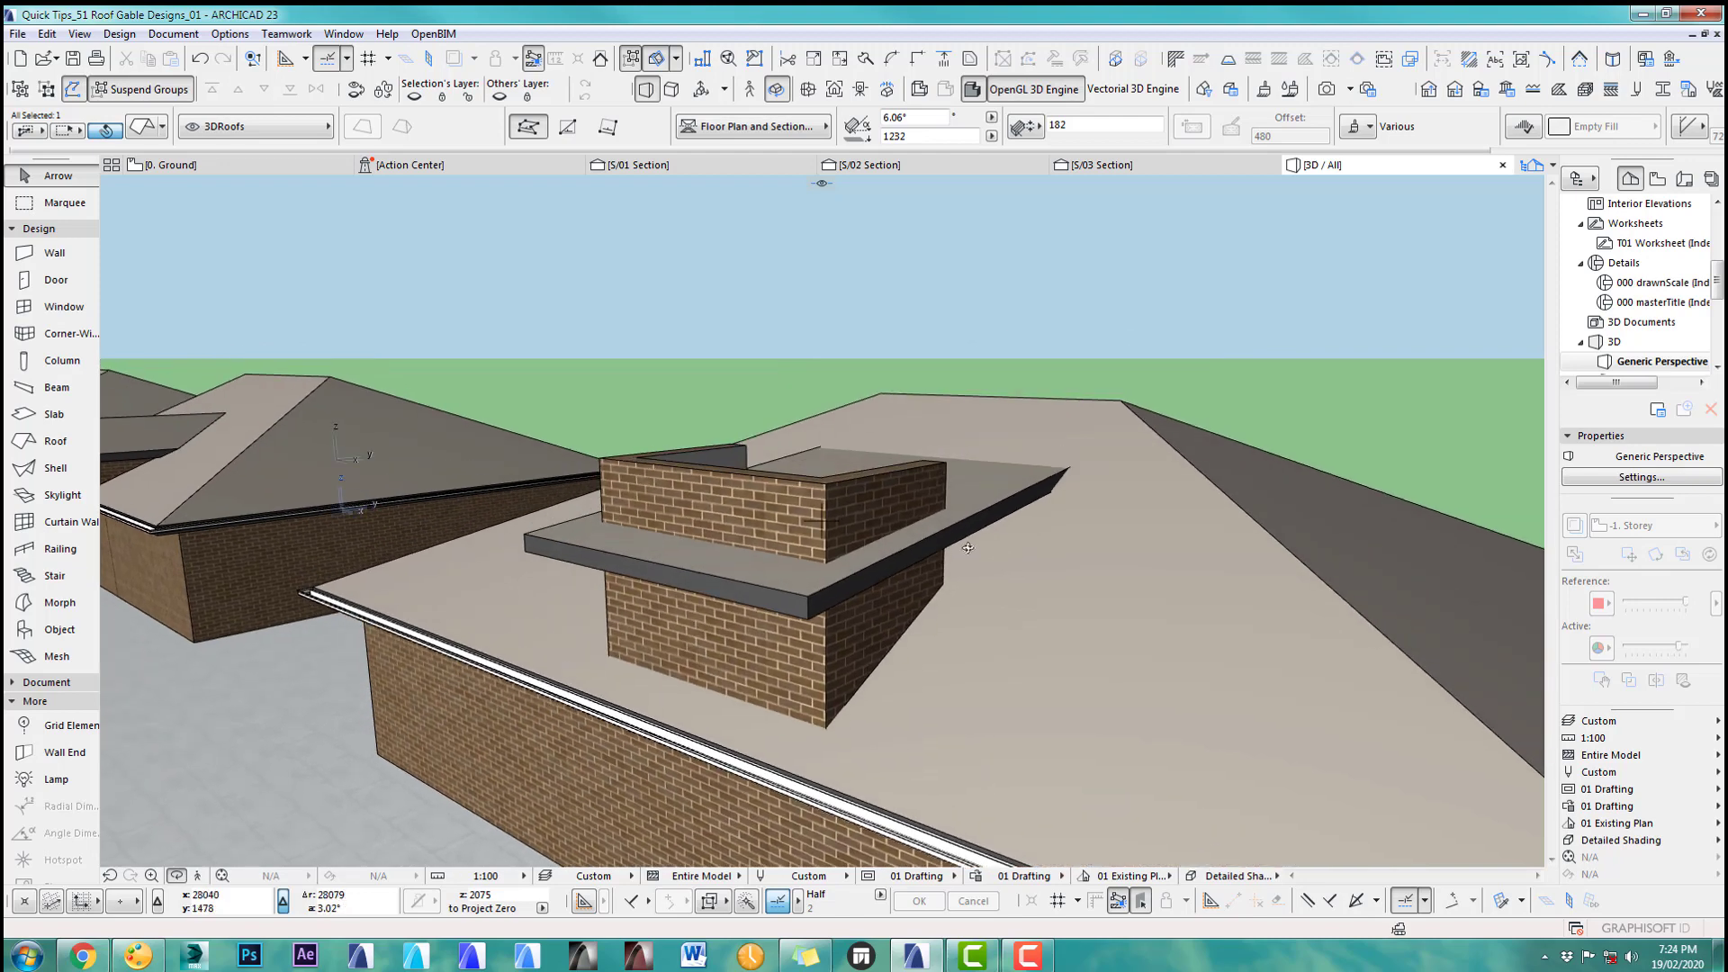
Step: On the ground plan, extend both dormer side walls toward the ridge, ending them level with each other
left_click(984, 308)
key("F2")
scroll(927, 476, "up", 2)
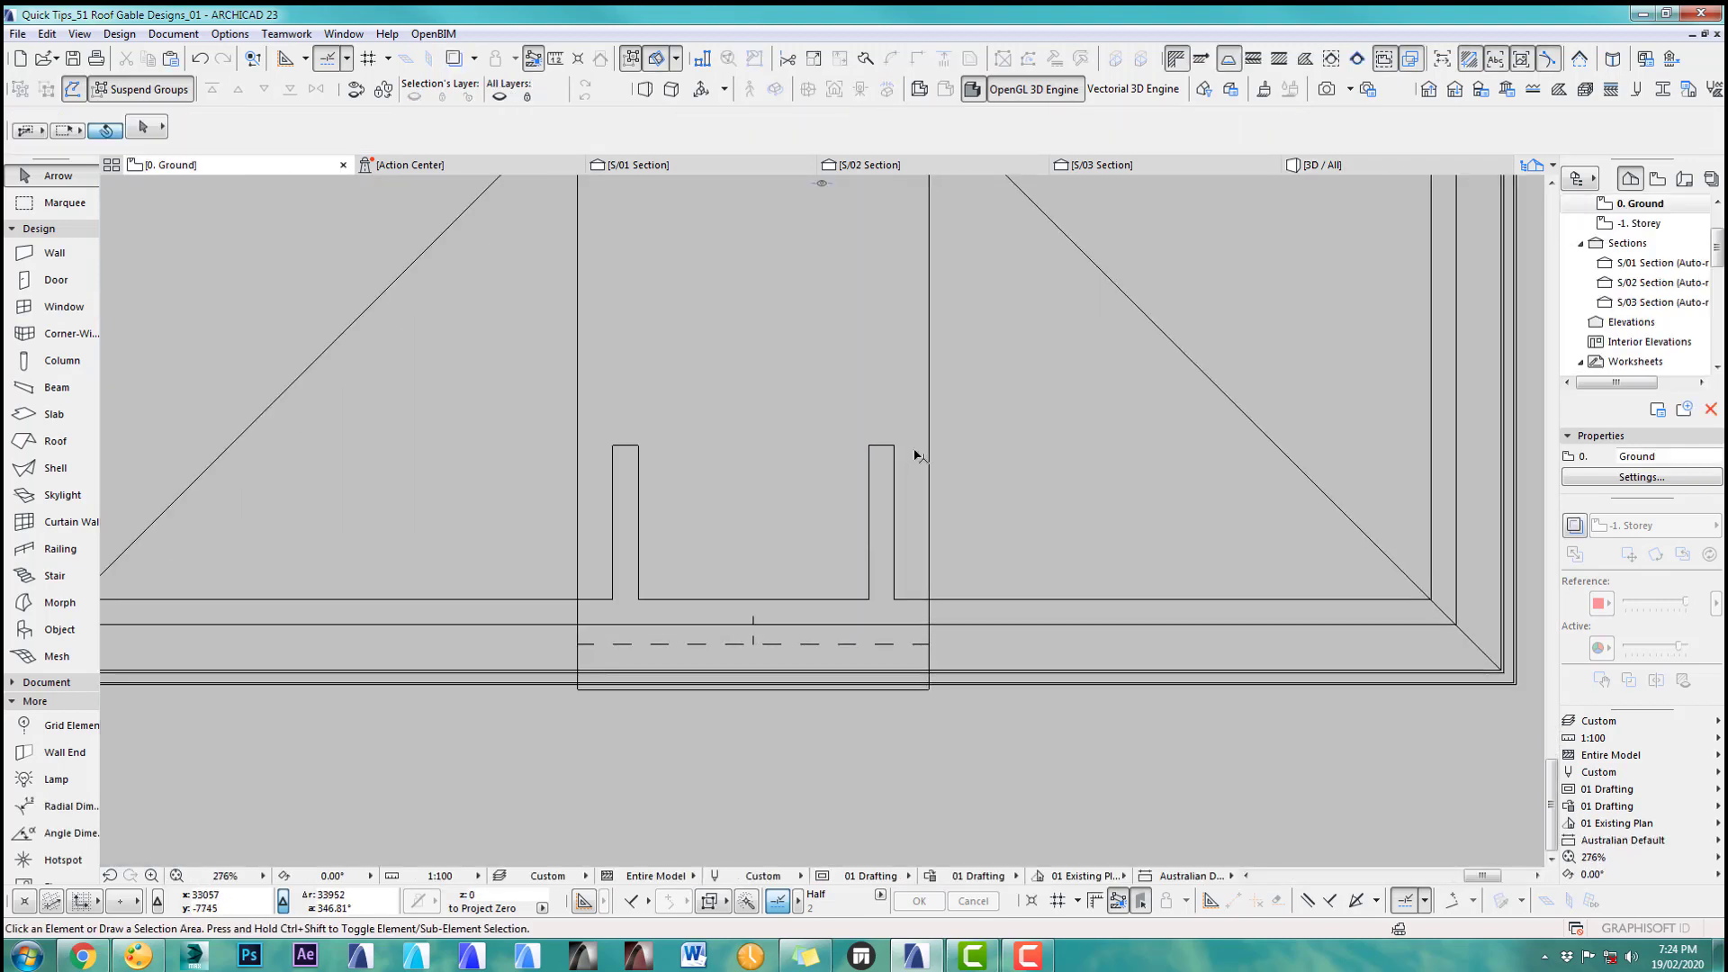
left_click(893, 445)
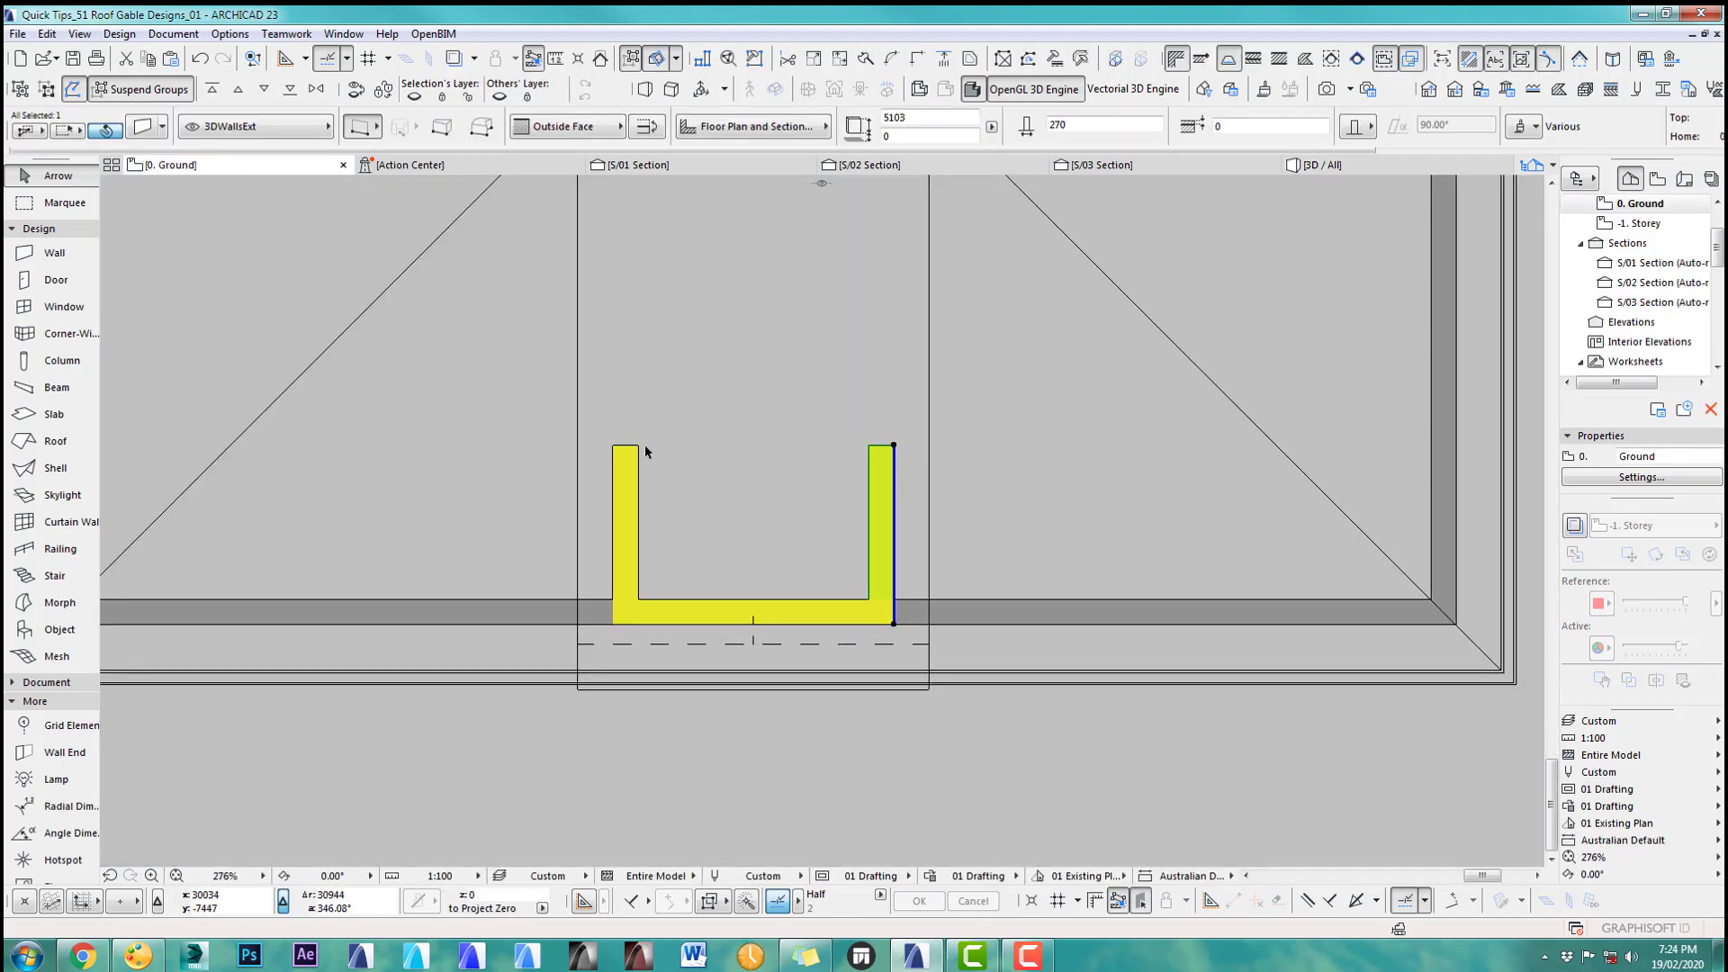
left_click(894, 450)
left_click(891, 266)
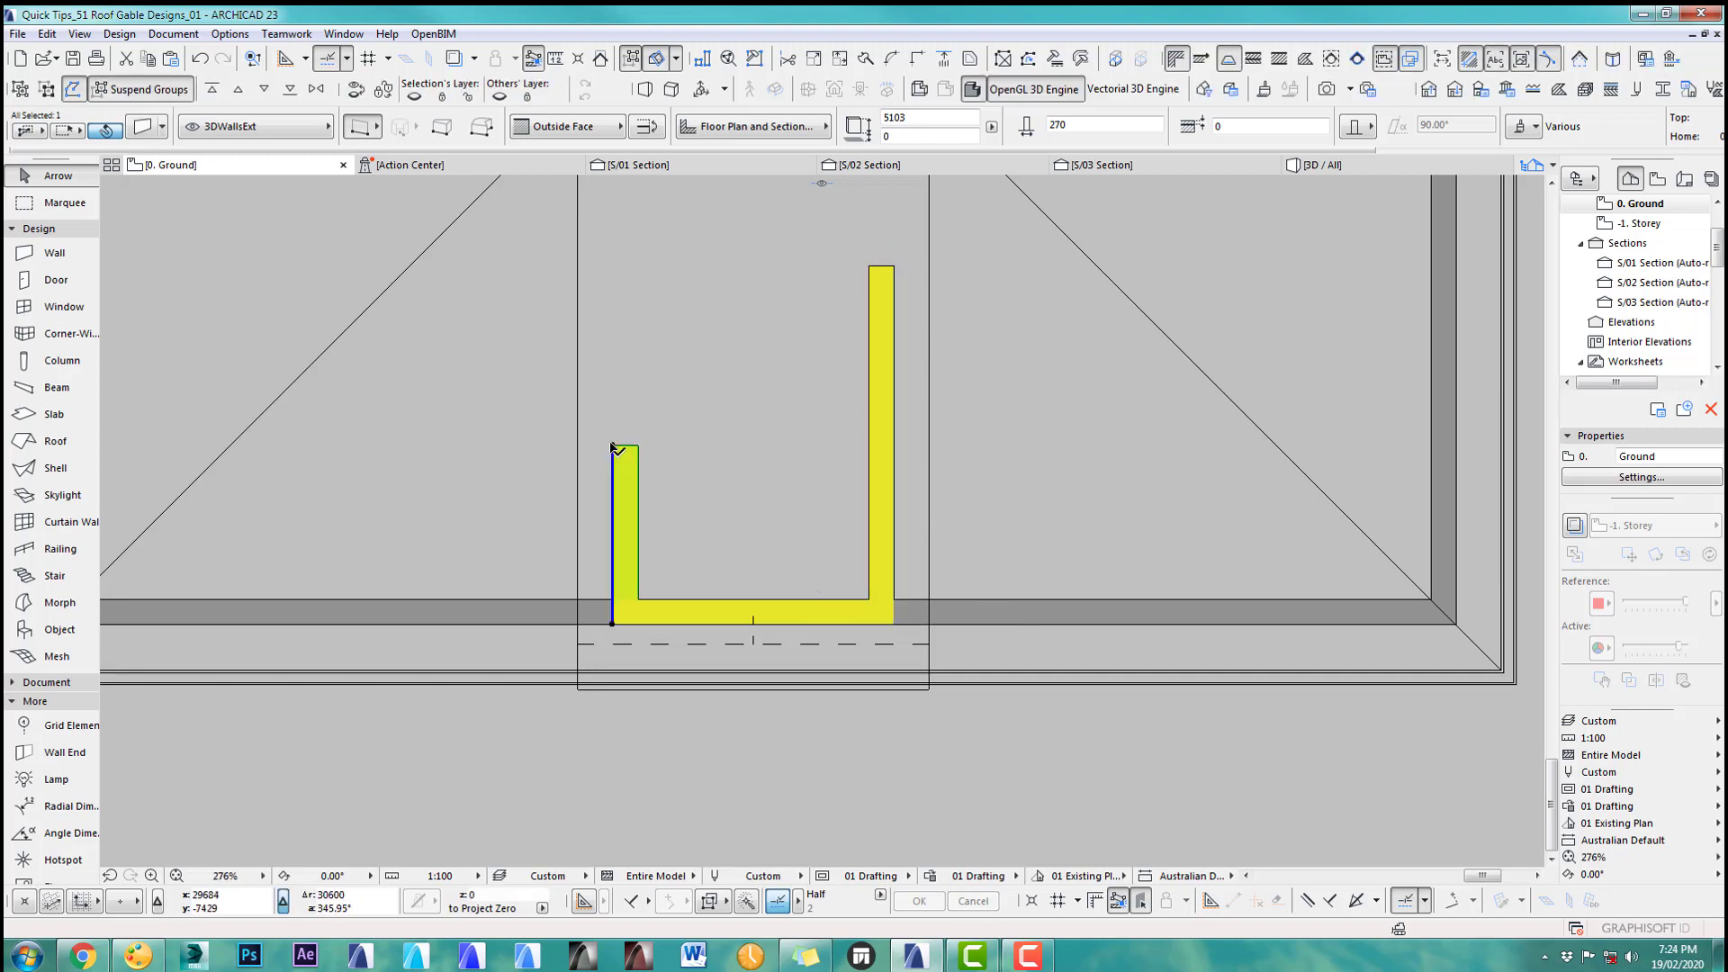
left_click(612, 445)
left_click(896, 265)
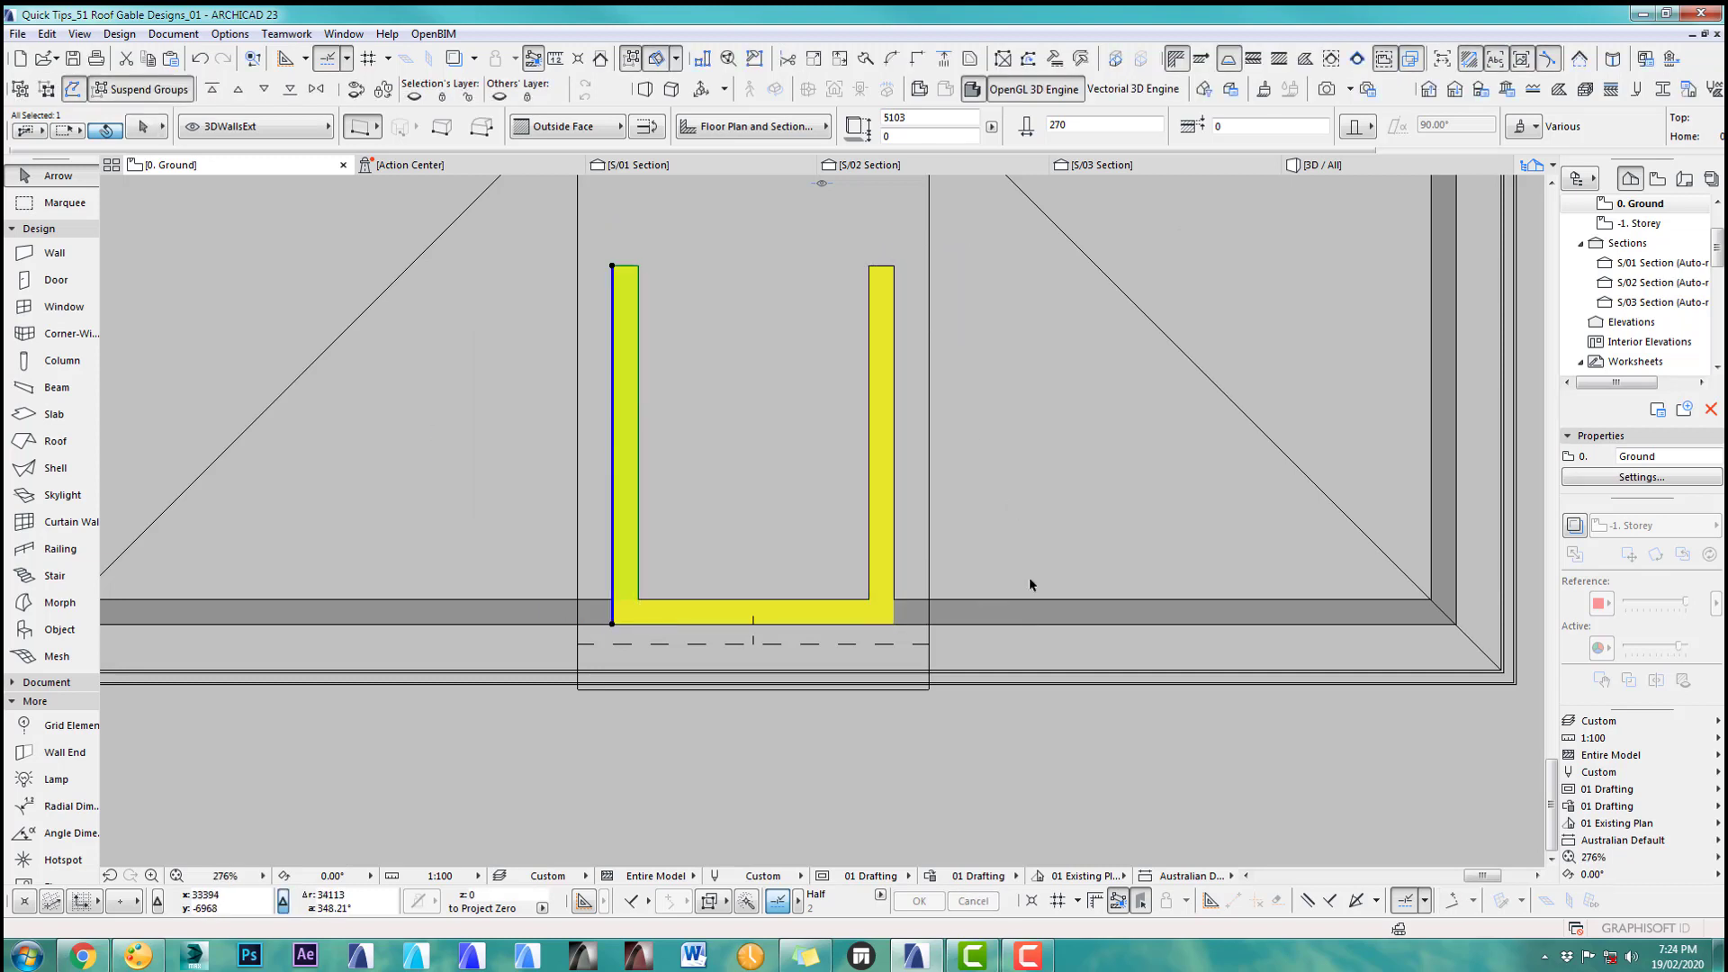
left_click(1082, 763)
scroll(1082, 763, "down", 2)
middle_click_drag(1060, 758, 990, 744)
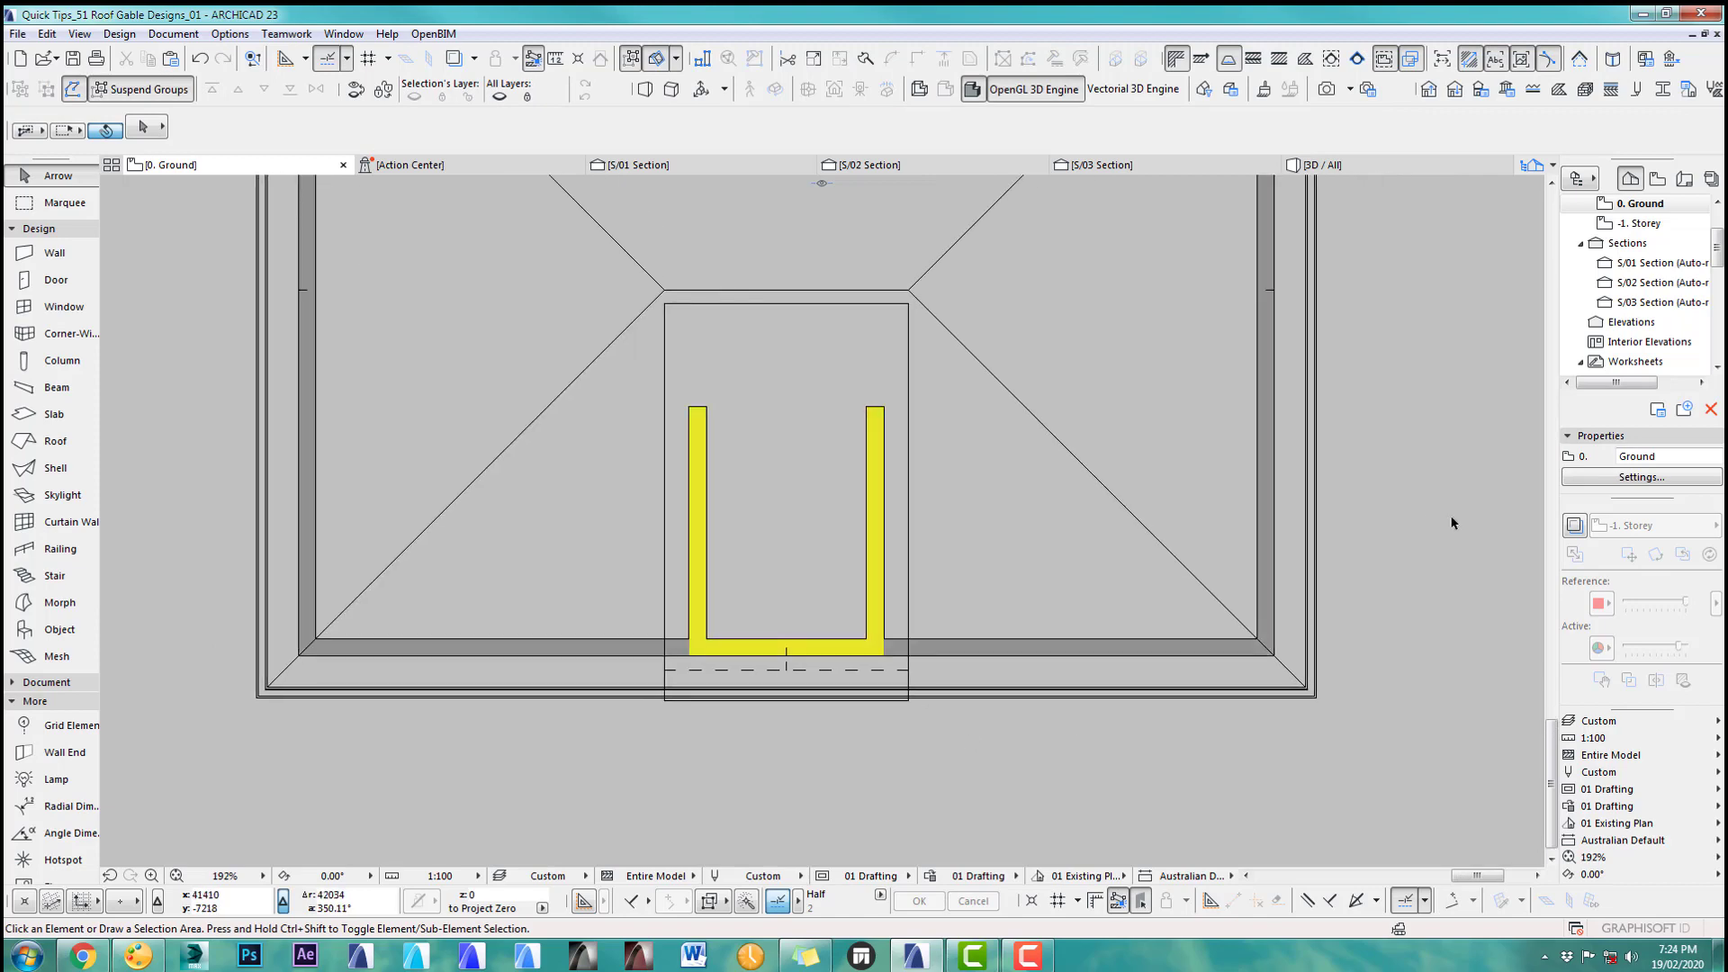
Step: On the ground plan, trim the narrow roof plane's back edge to its intersection with the main front roof plane
left_click(1390, 166)
middle_click_drag(1033, 502, 864, 478)
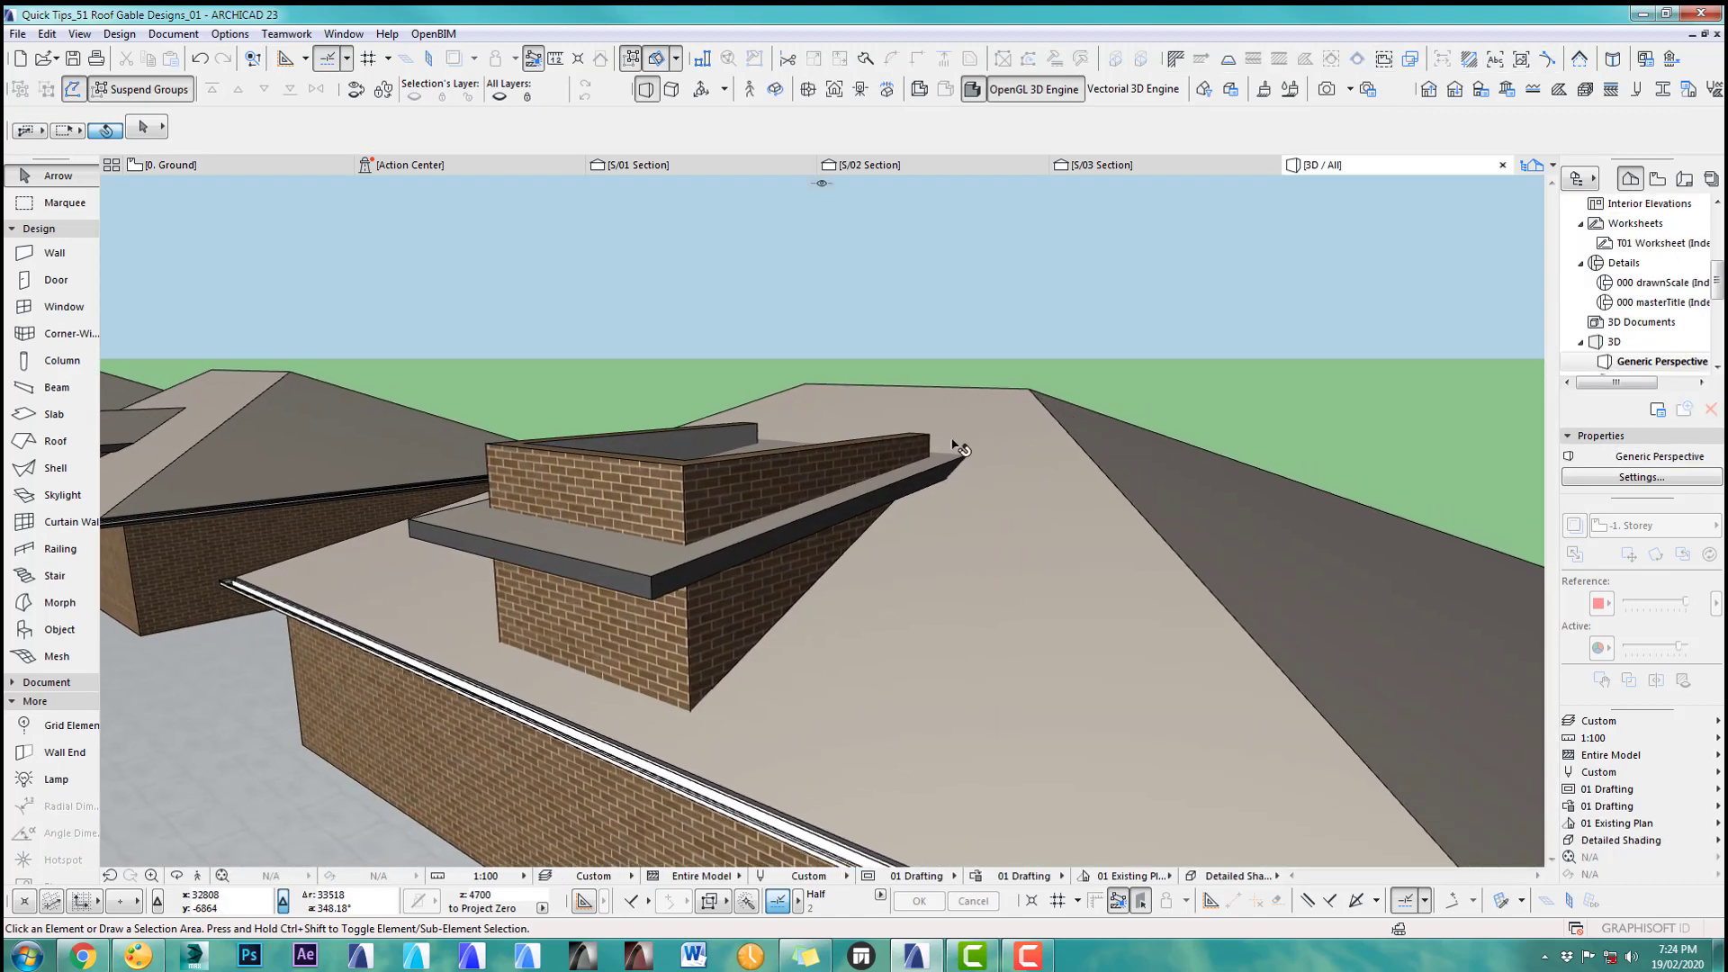
left_click(927, 542)
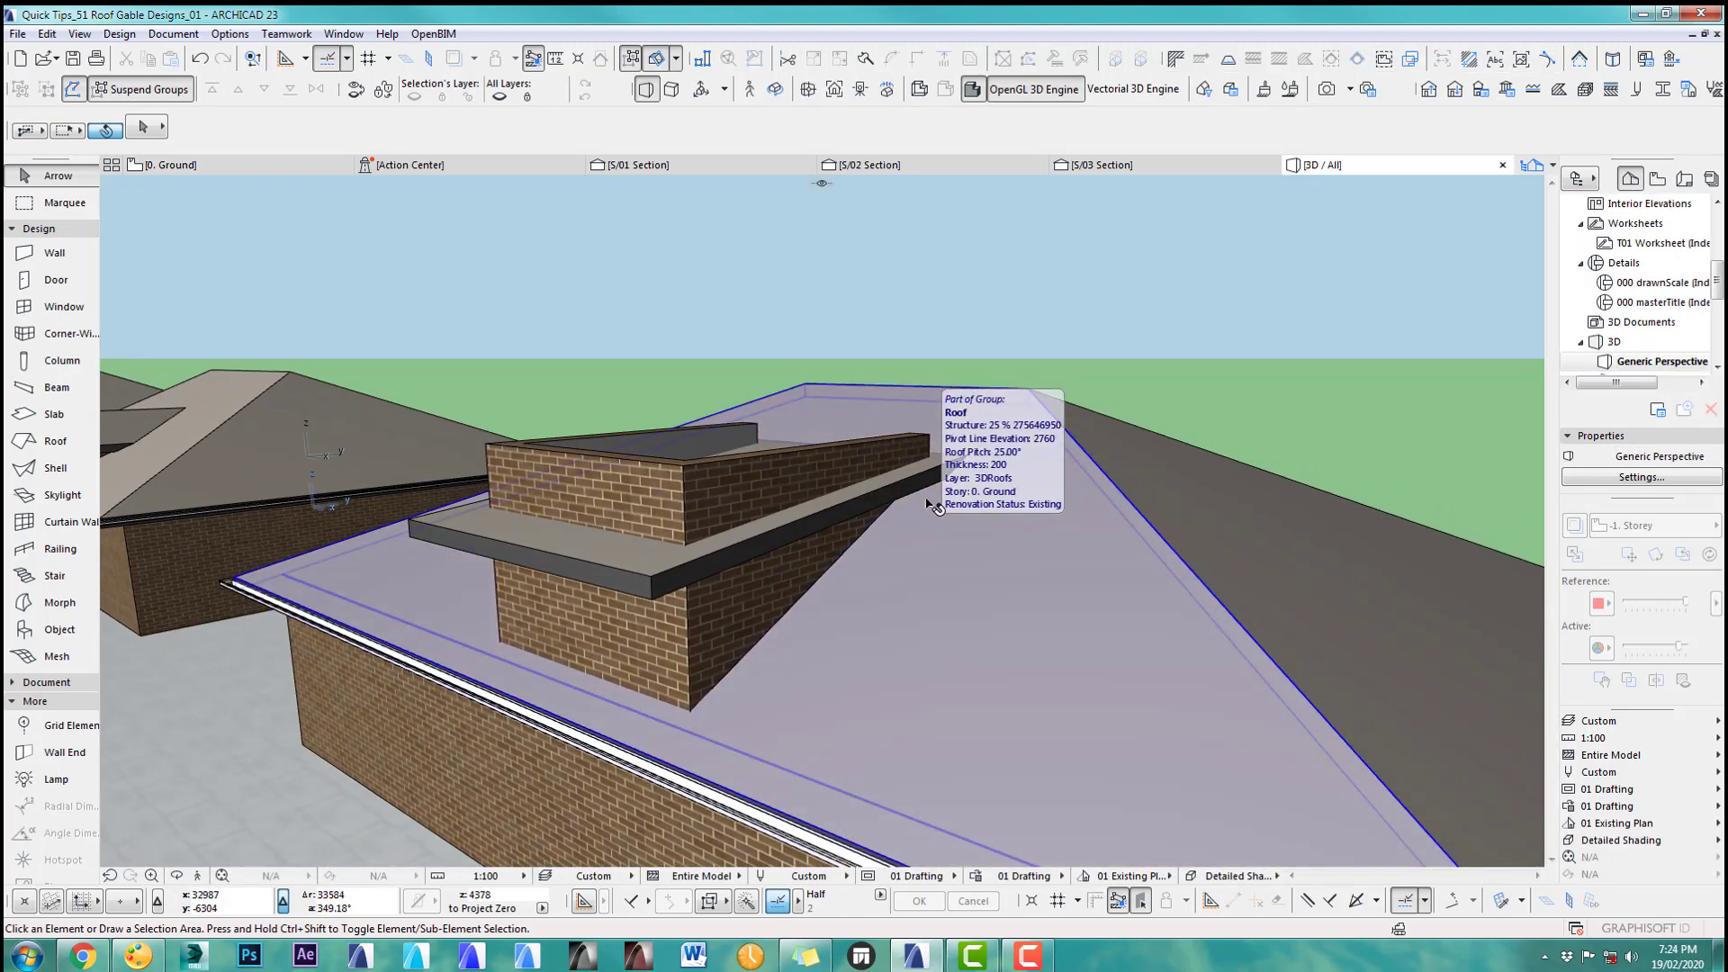
key("F2")
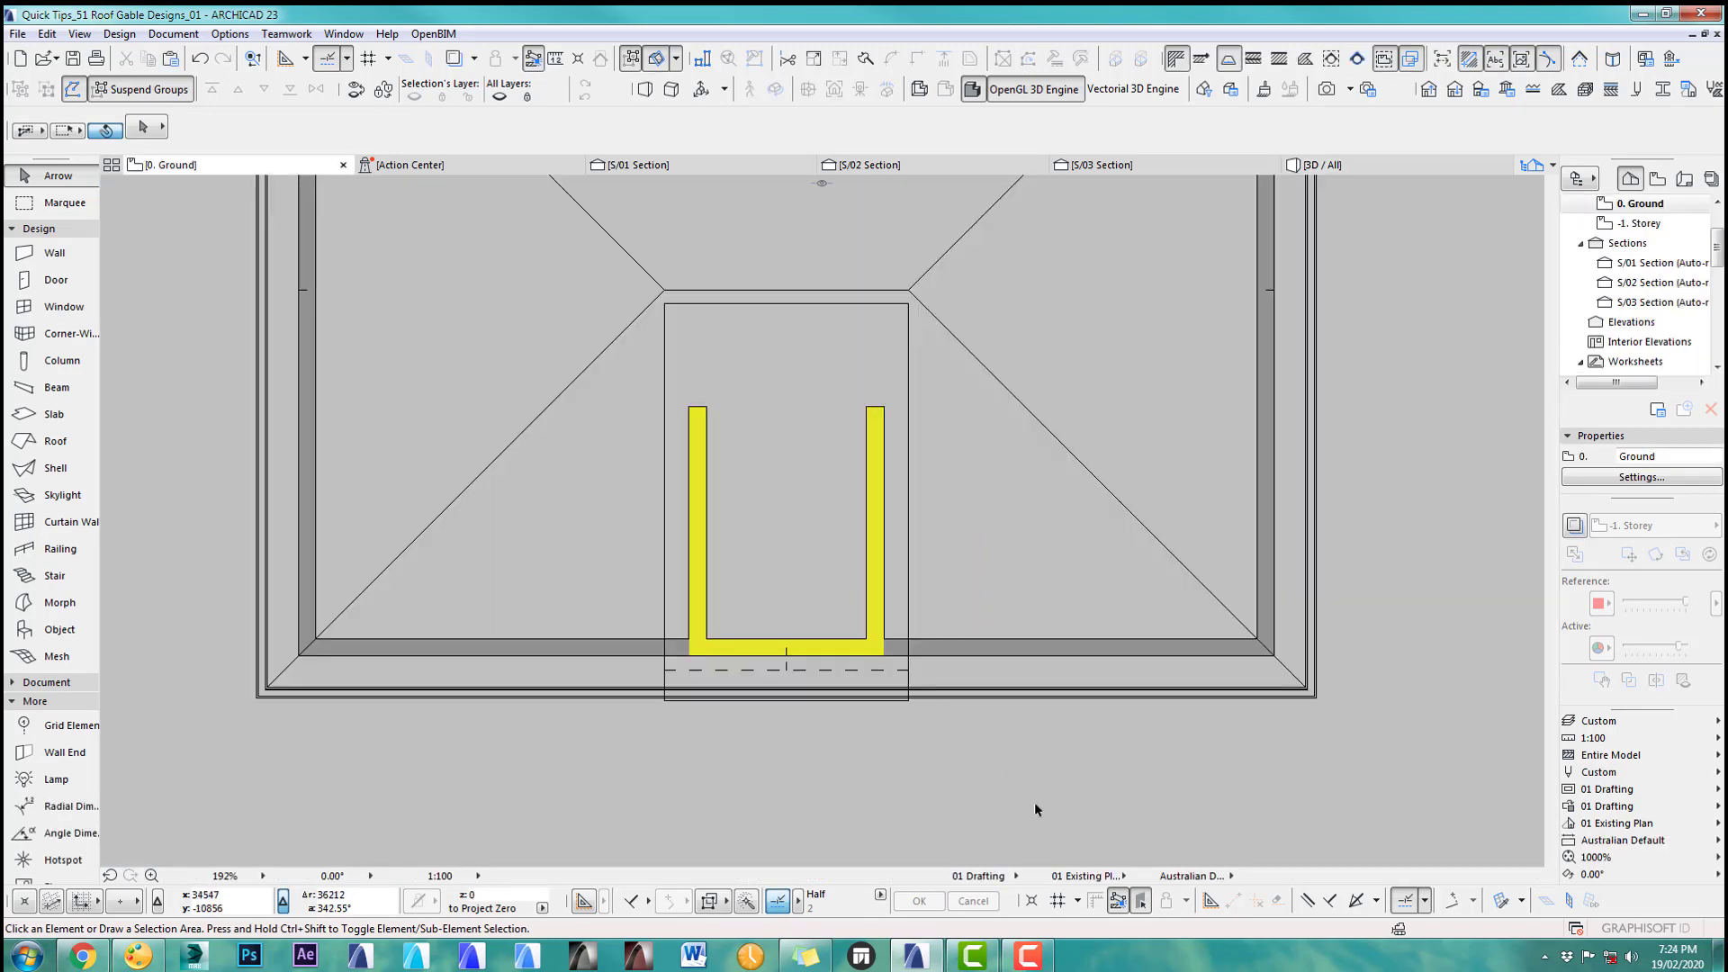
left_click(1114, 690)
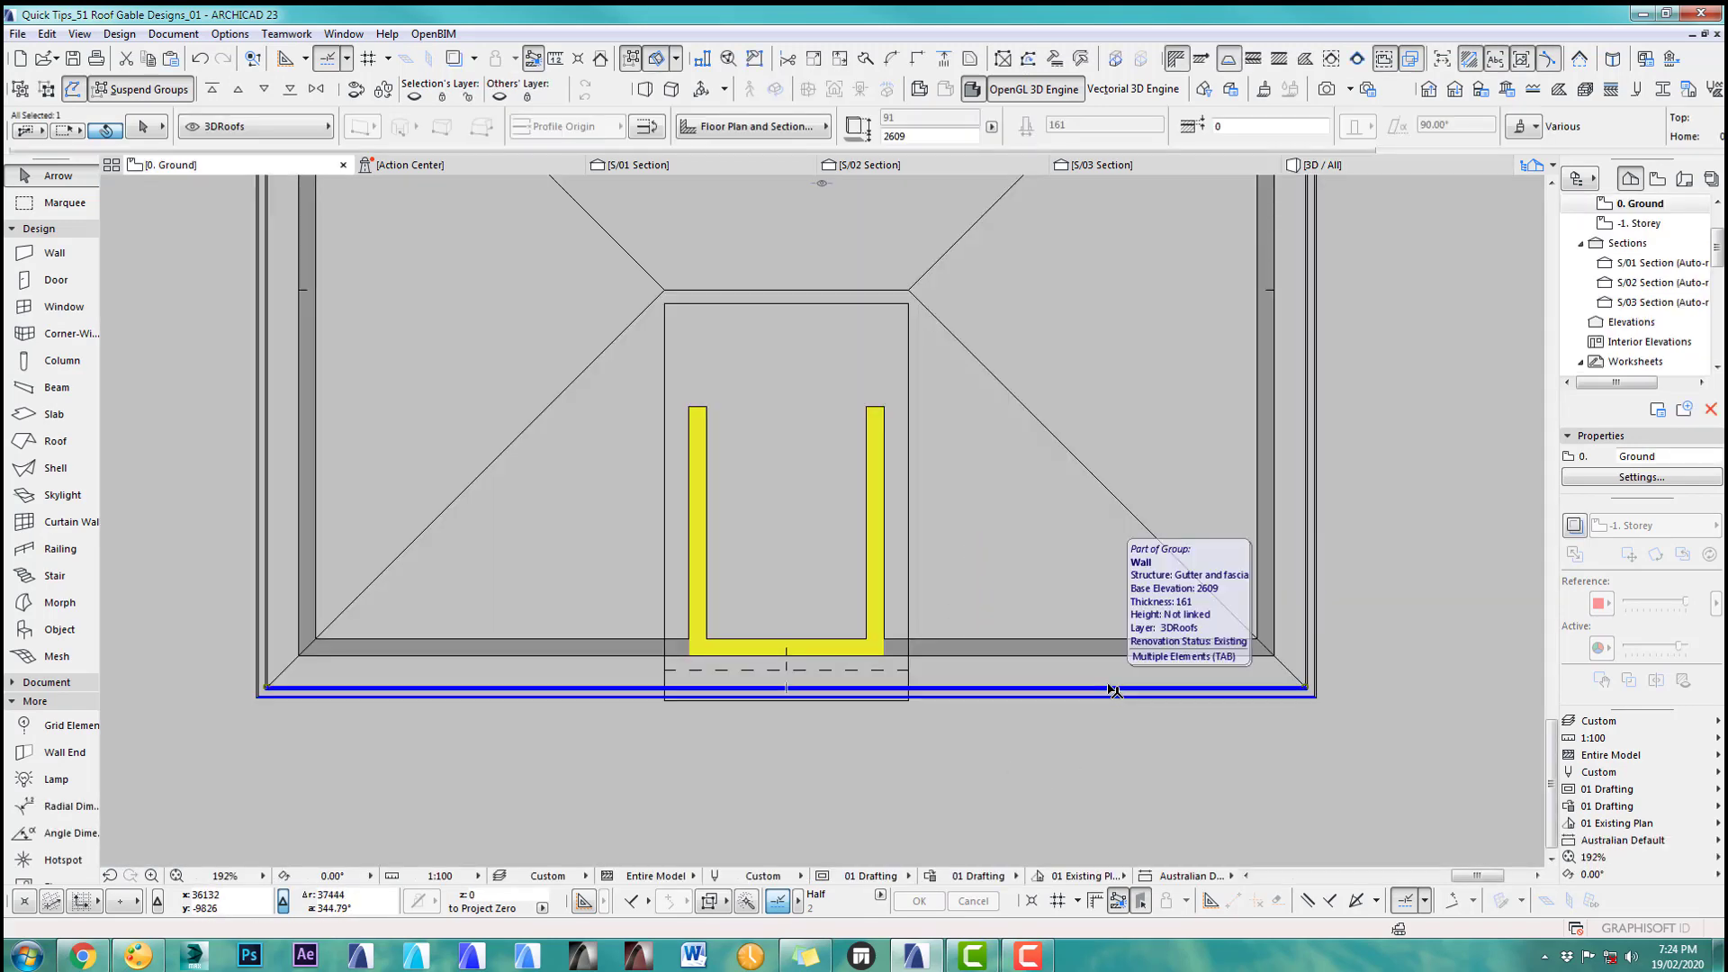
left_click(54, 443)
left_click(1069, 593, "shift")
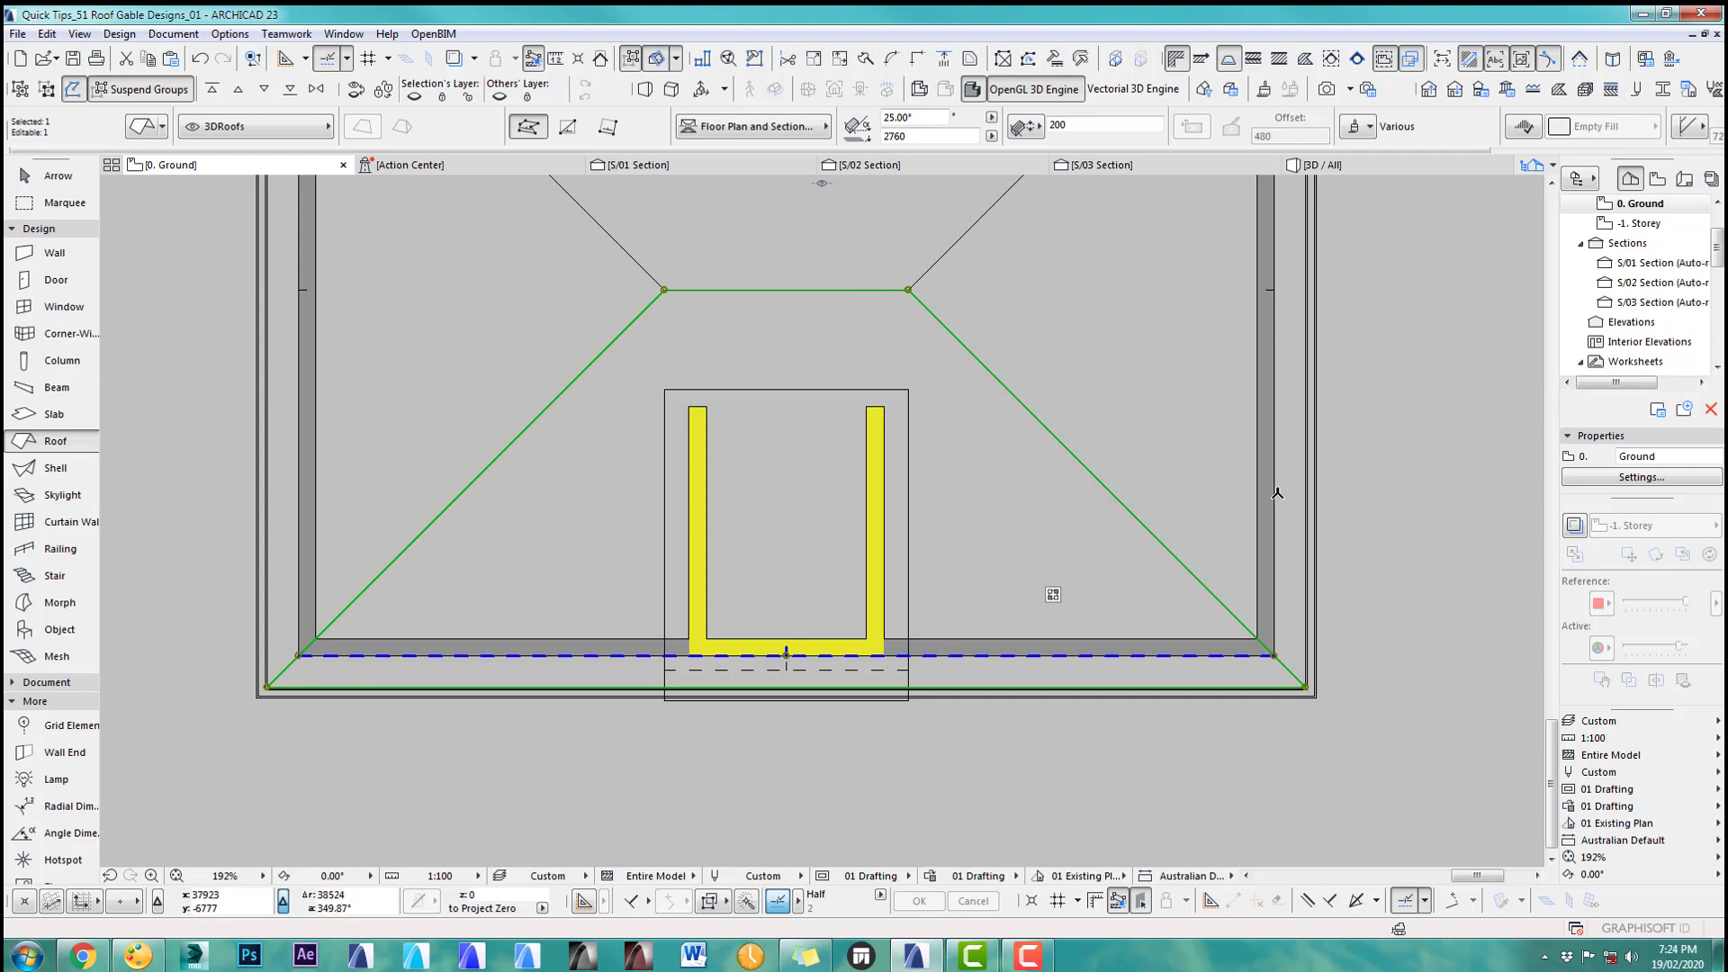
key("Escape")
key("F3")
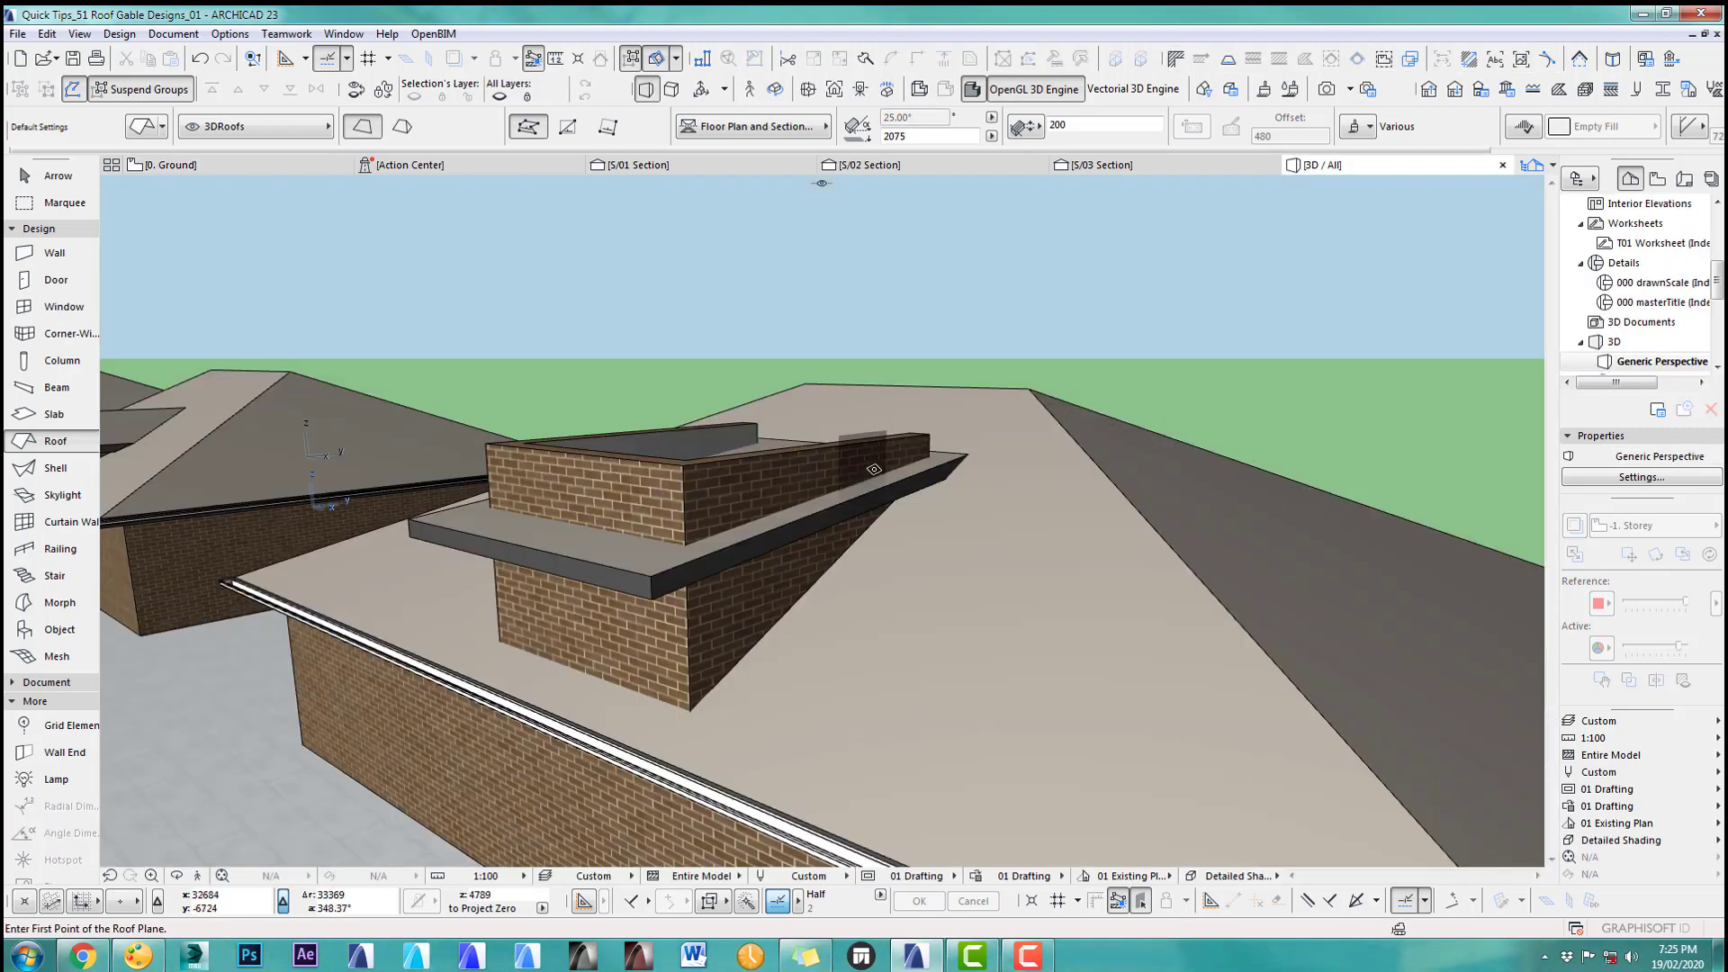
middle_click_drag(696, 494, 1101, 596, "shift")
Step: On the ground plan, offset the narrow roof plane's front edge inward, just outside its pivot line, to shorten the eave
key("F2")
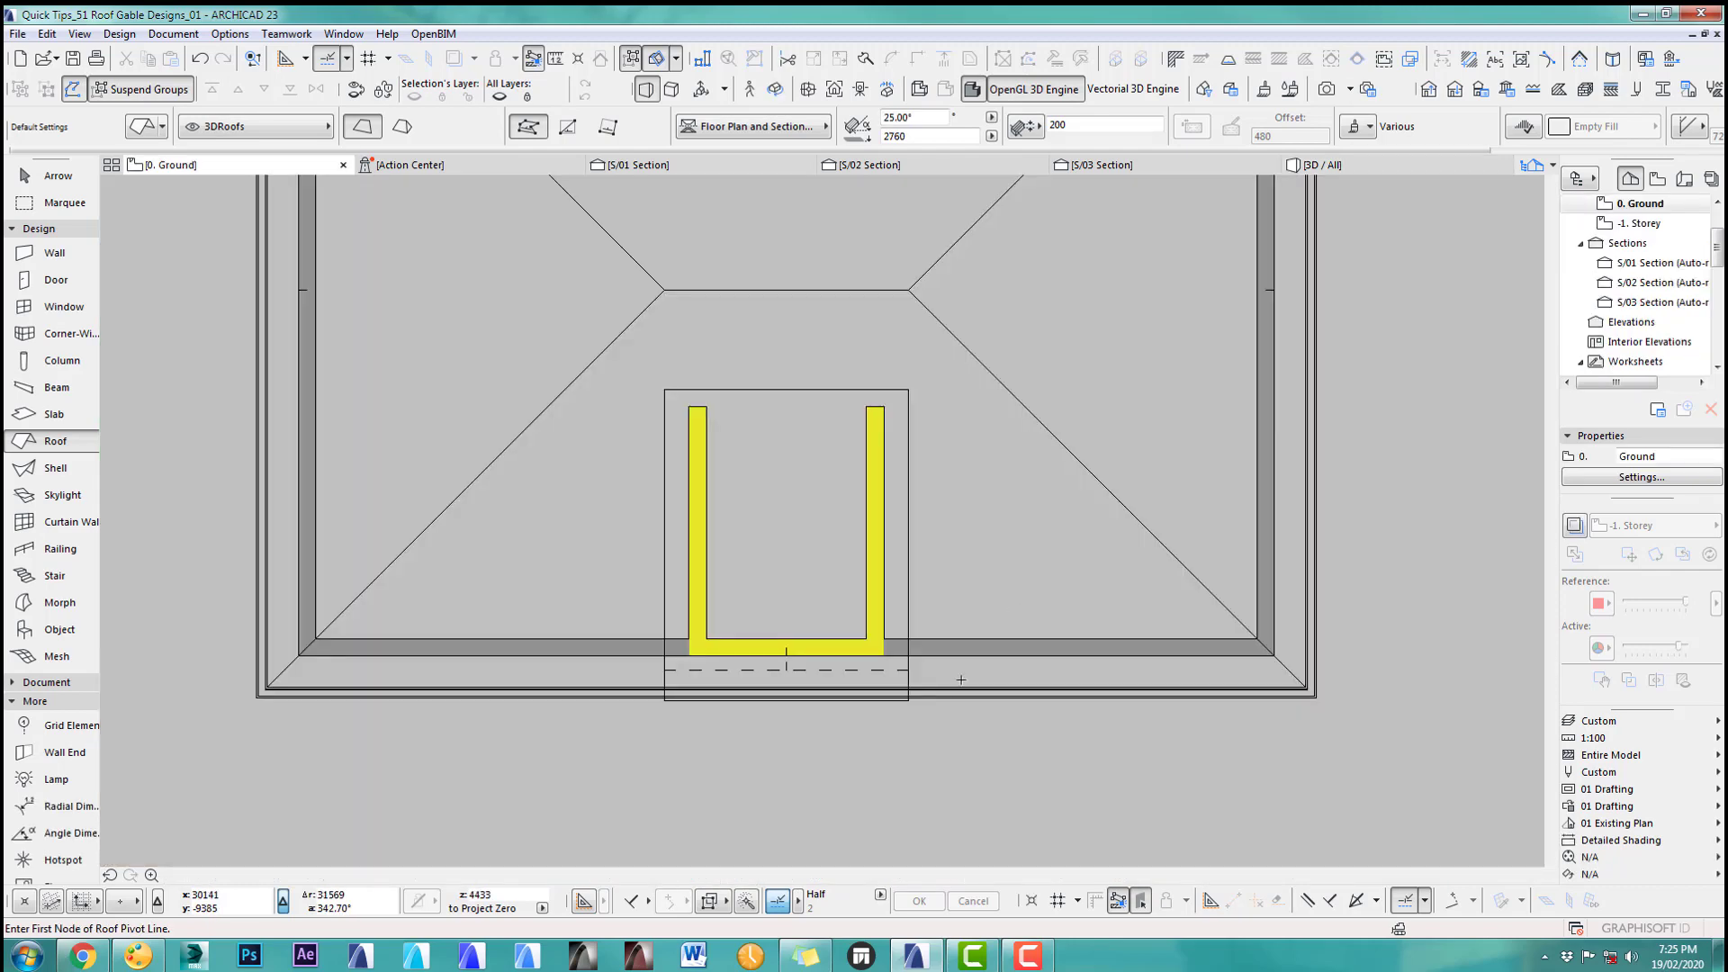
left_click(911, 669, "shift")
scroll(911, 681, "up", 3)
middle_click_drag(906, 687, 892, 700)
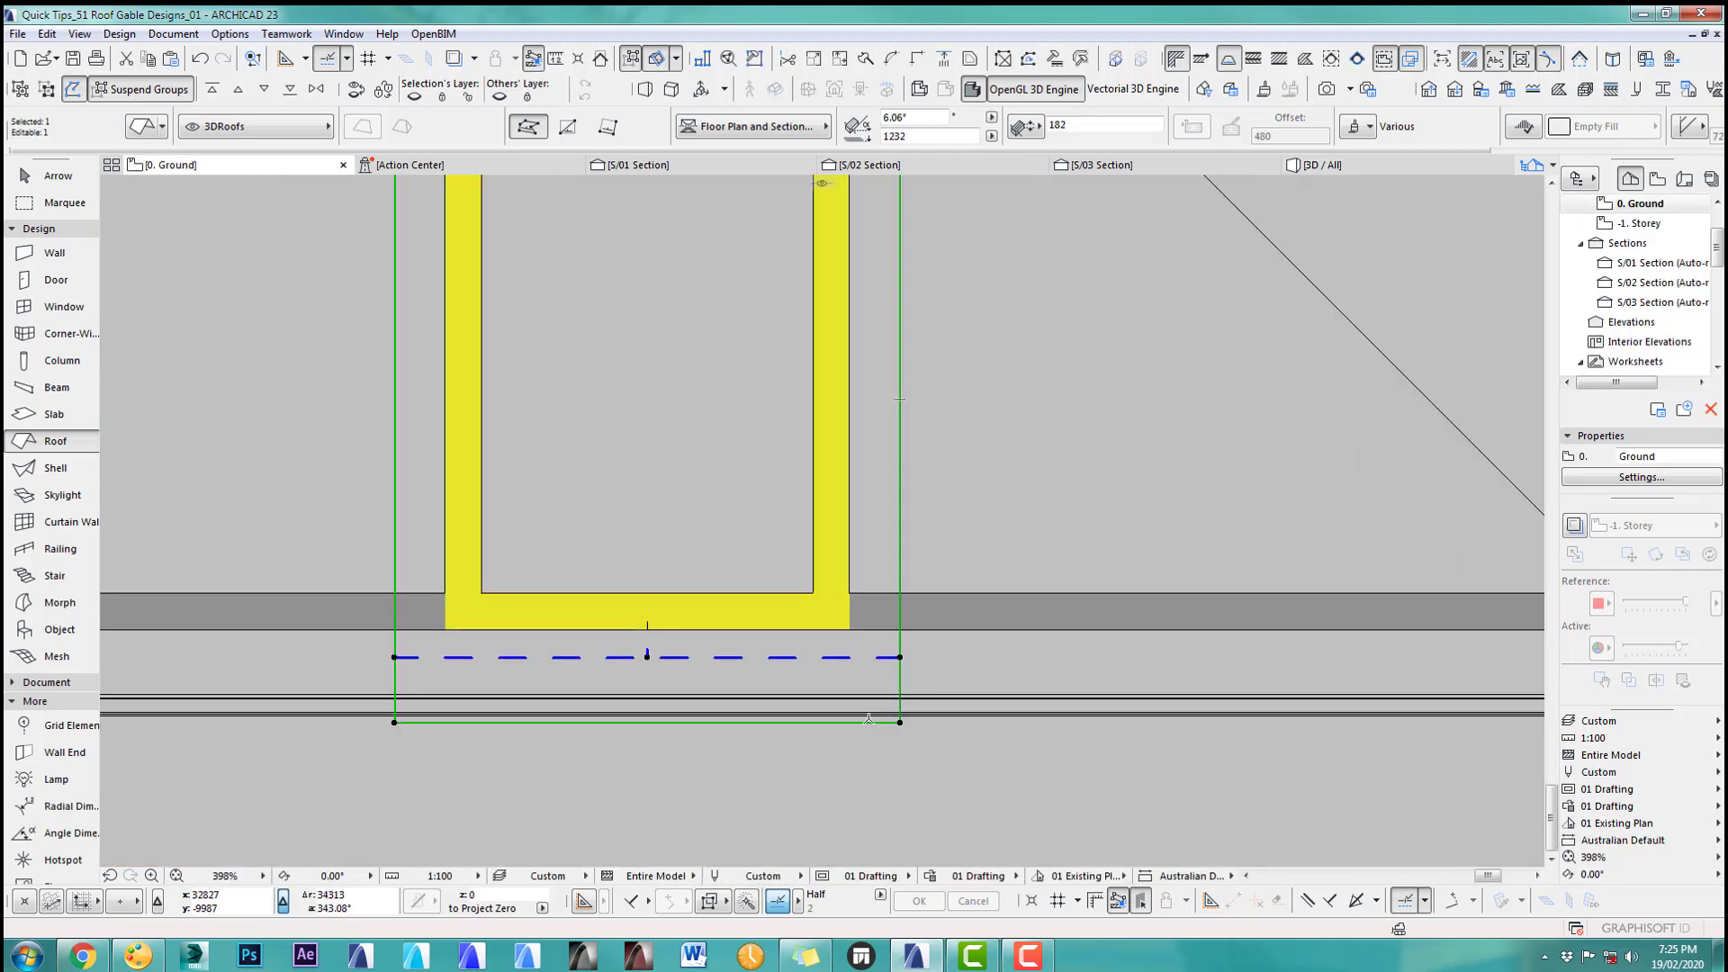
left_click(868, 723)
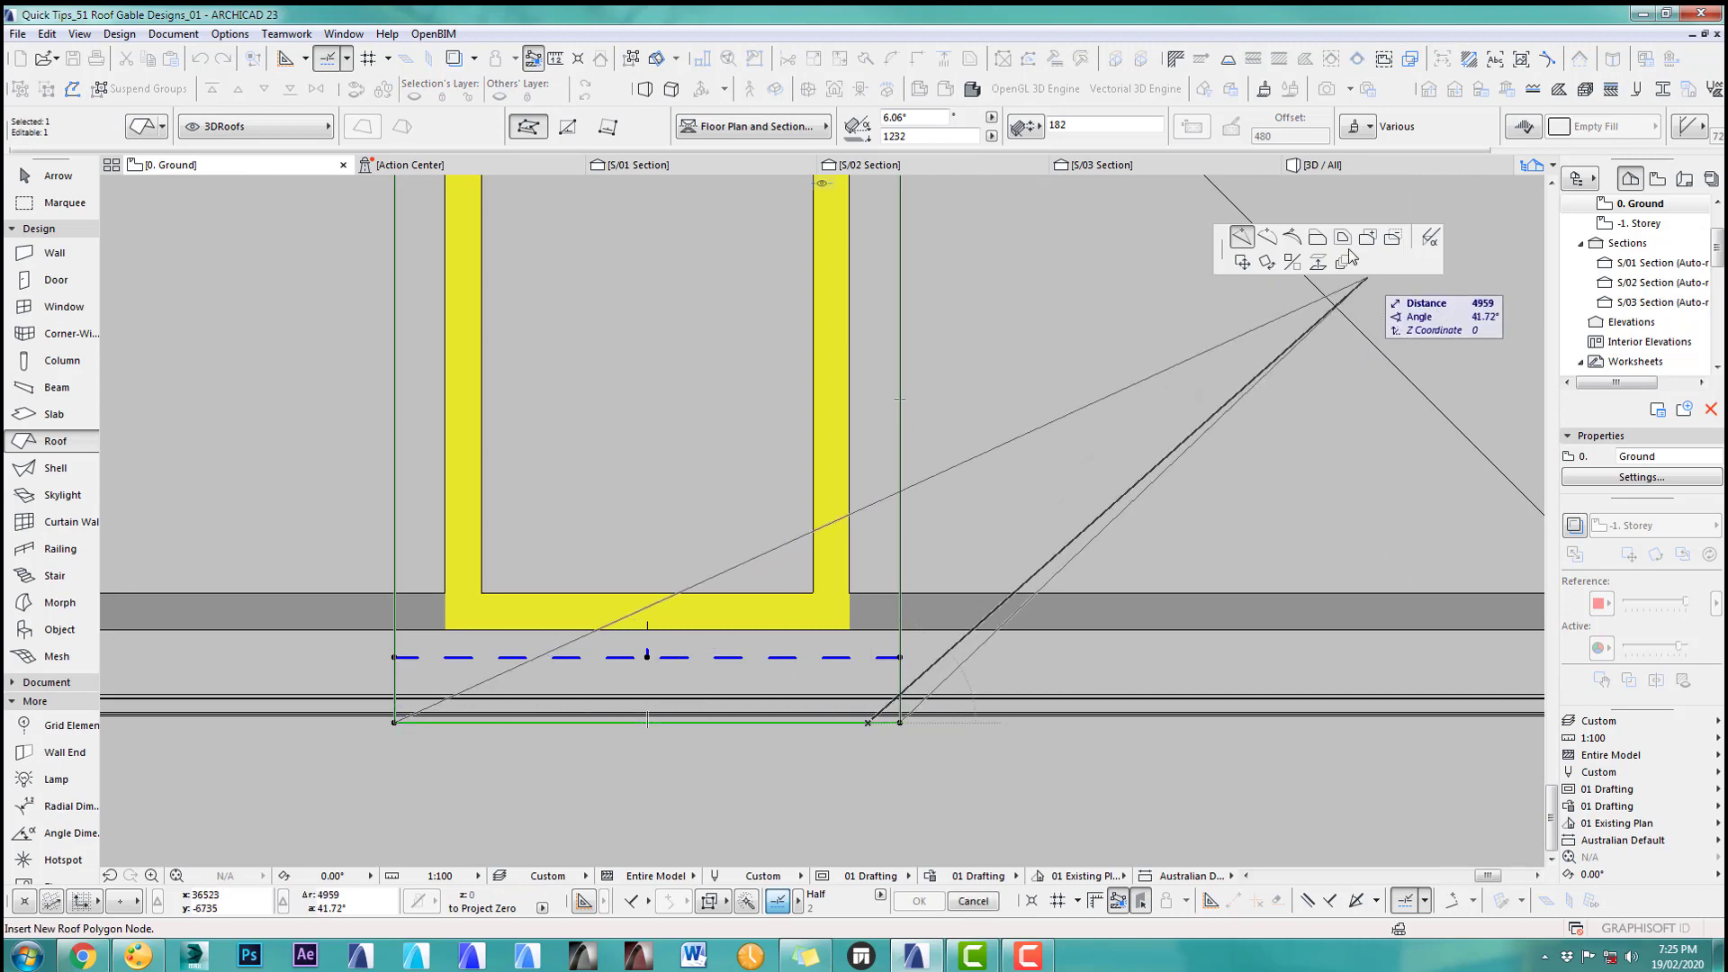
left_click(1316, 240)
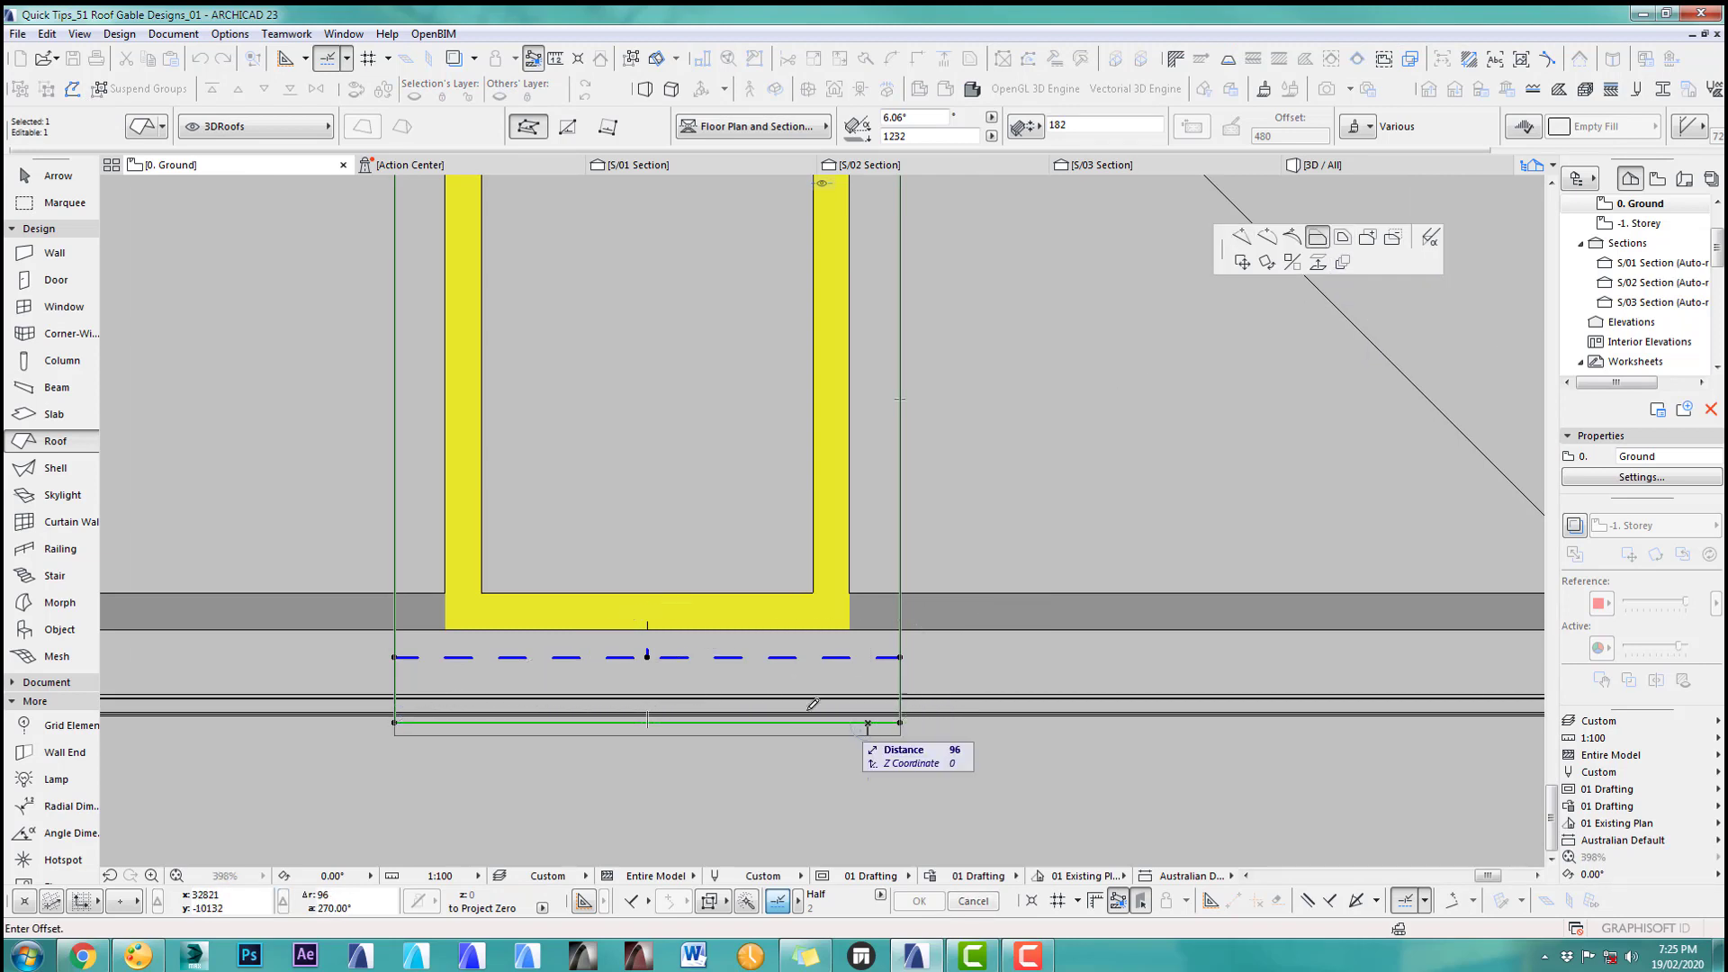
left_click(881, 666)
key("Escape")
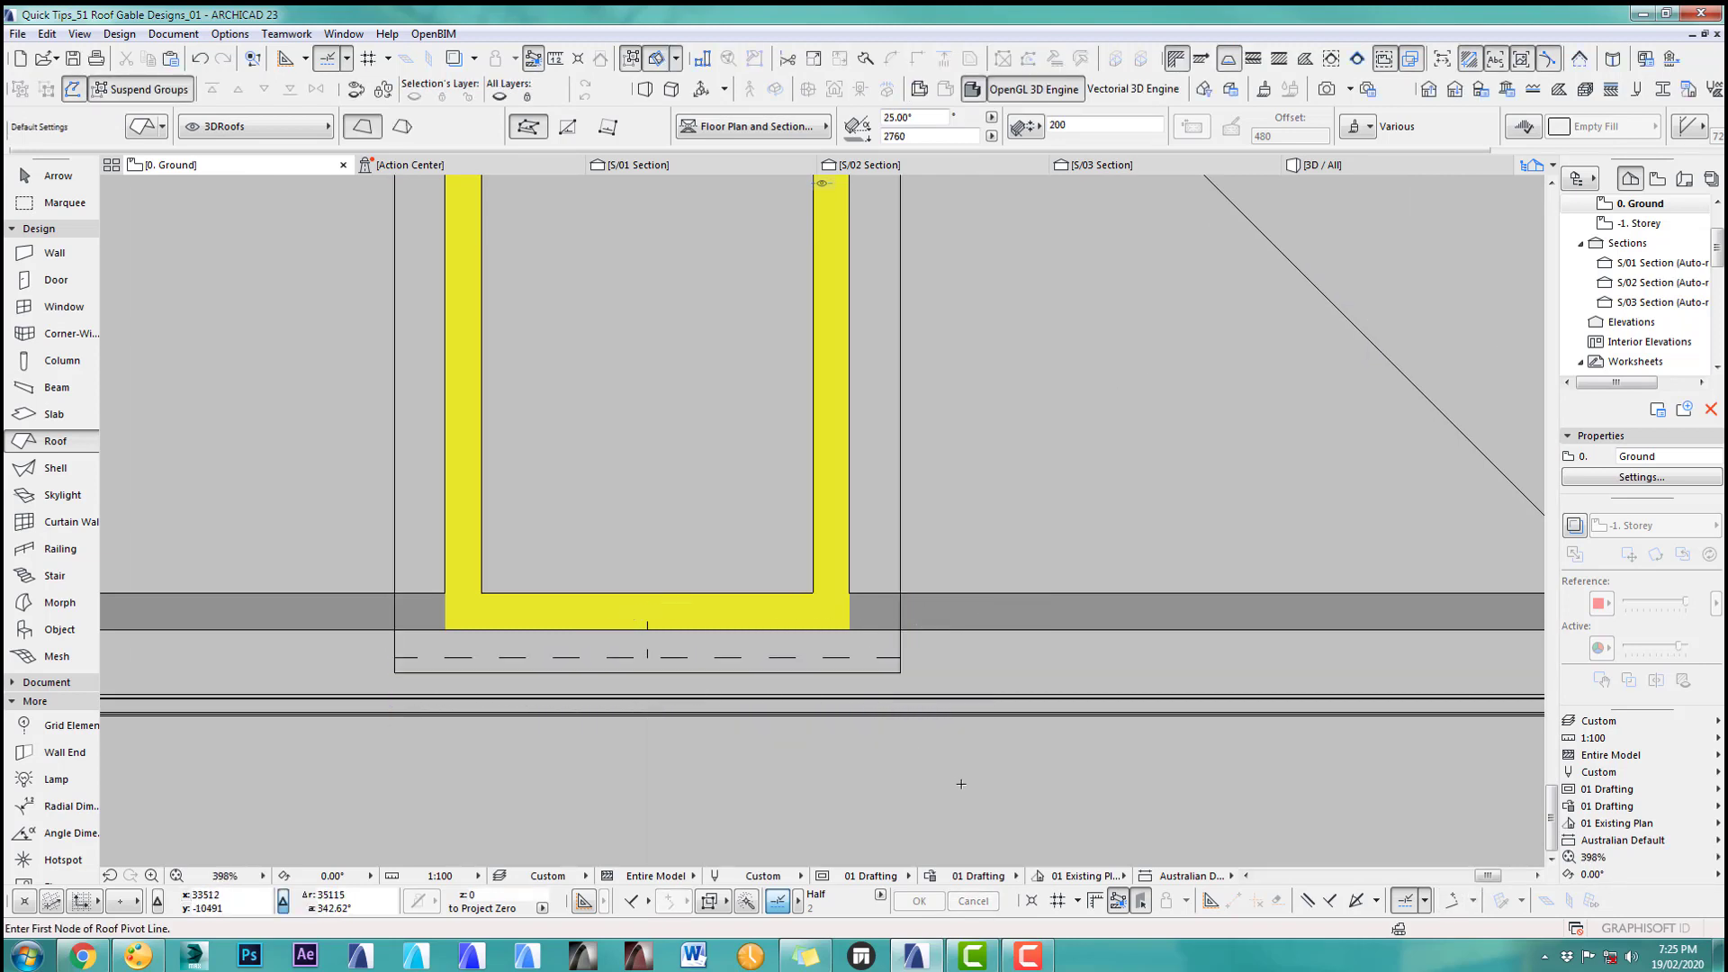
Step: Move the narrow roof plane's pivot line back onto the outer face of the dormer's front wall
left_click(647, 658, "shift")
left_click(647, 658)
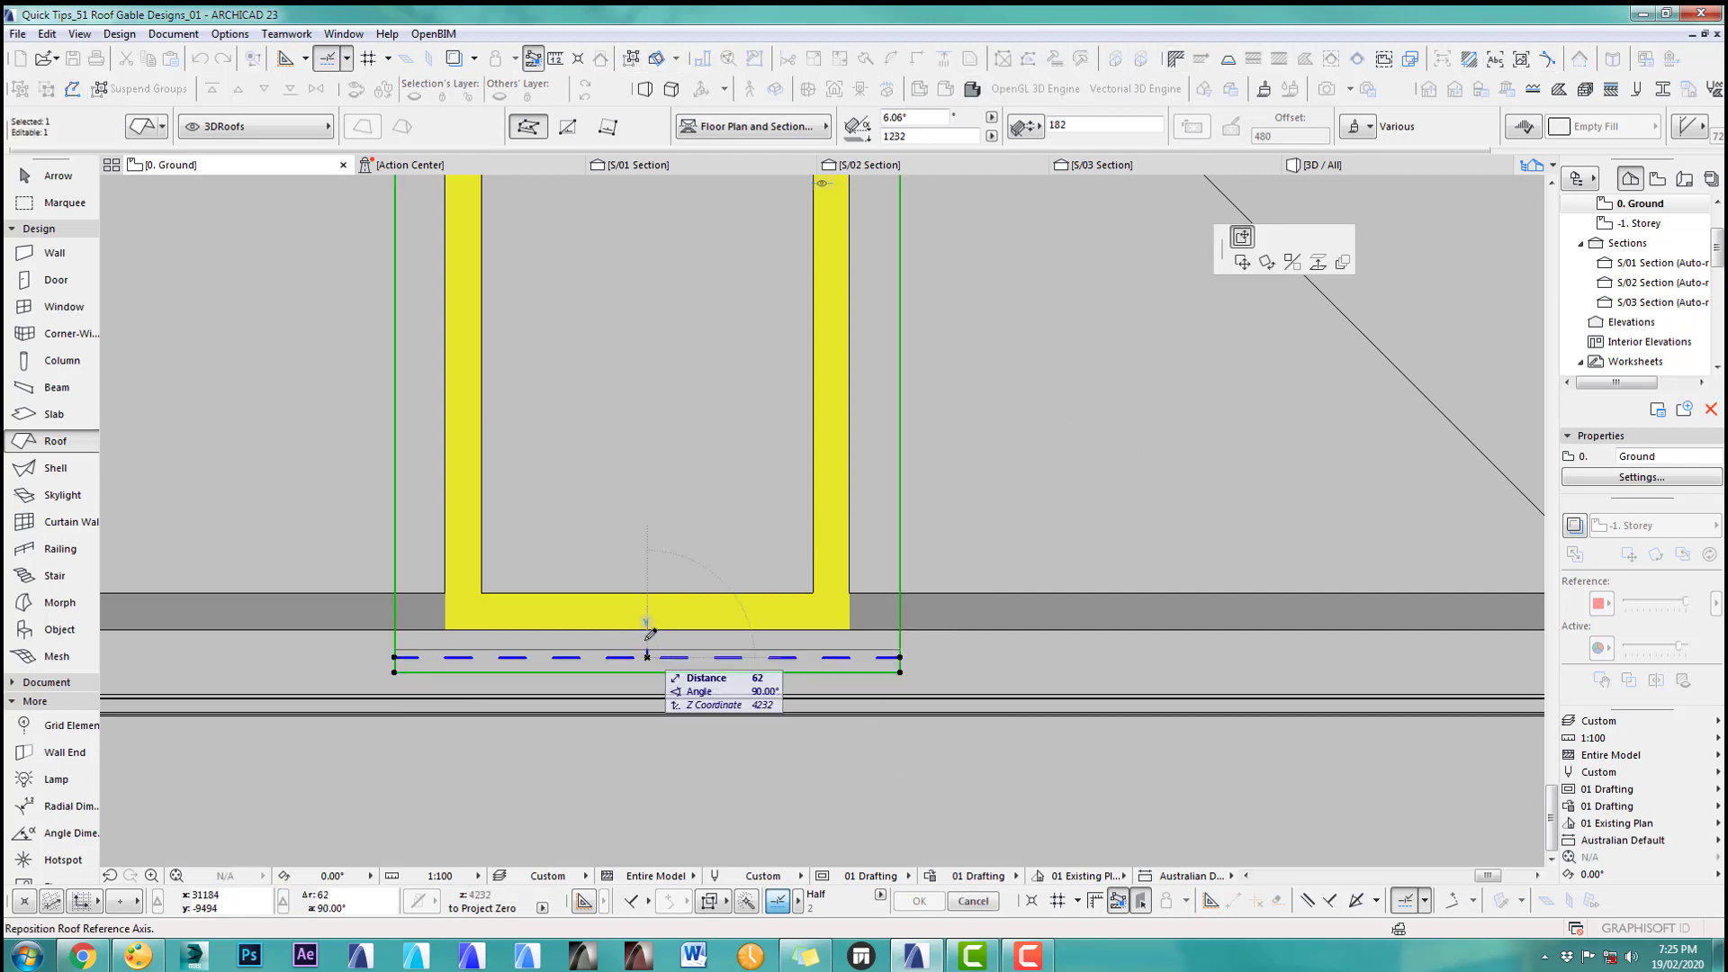
left_click(647, 624)
key("Escape")
Step: In 3D, trim the three dormer walls to the narrow roof plane, using the roof from the current selection
key("F3")
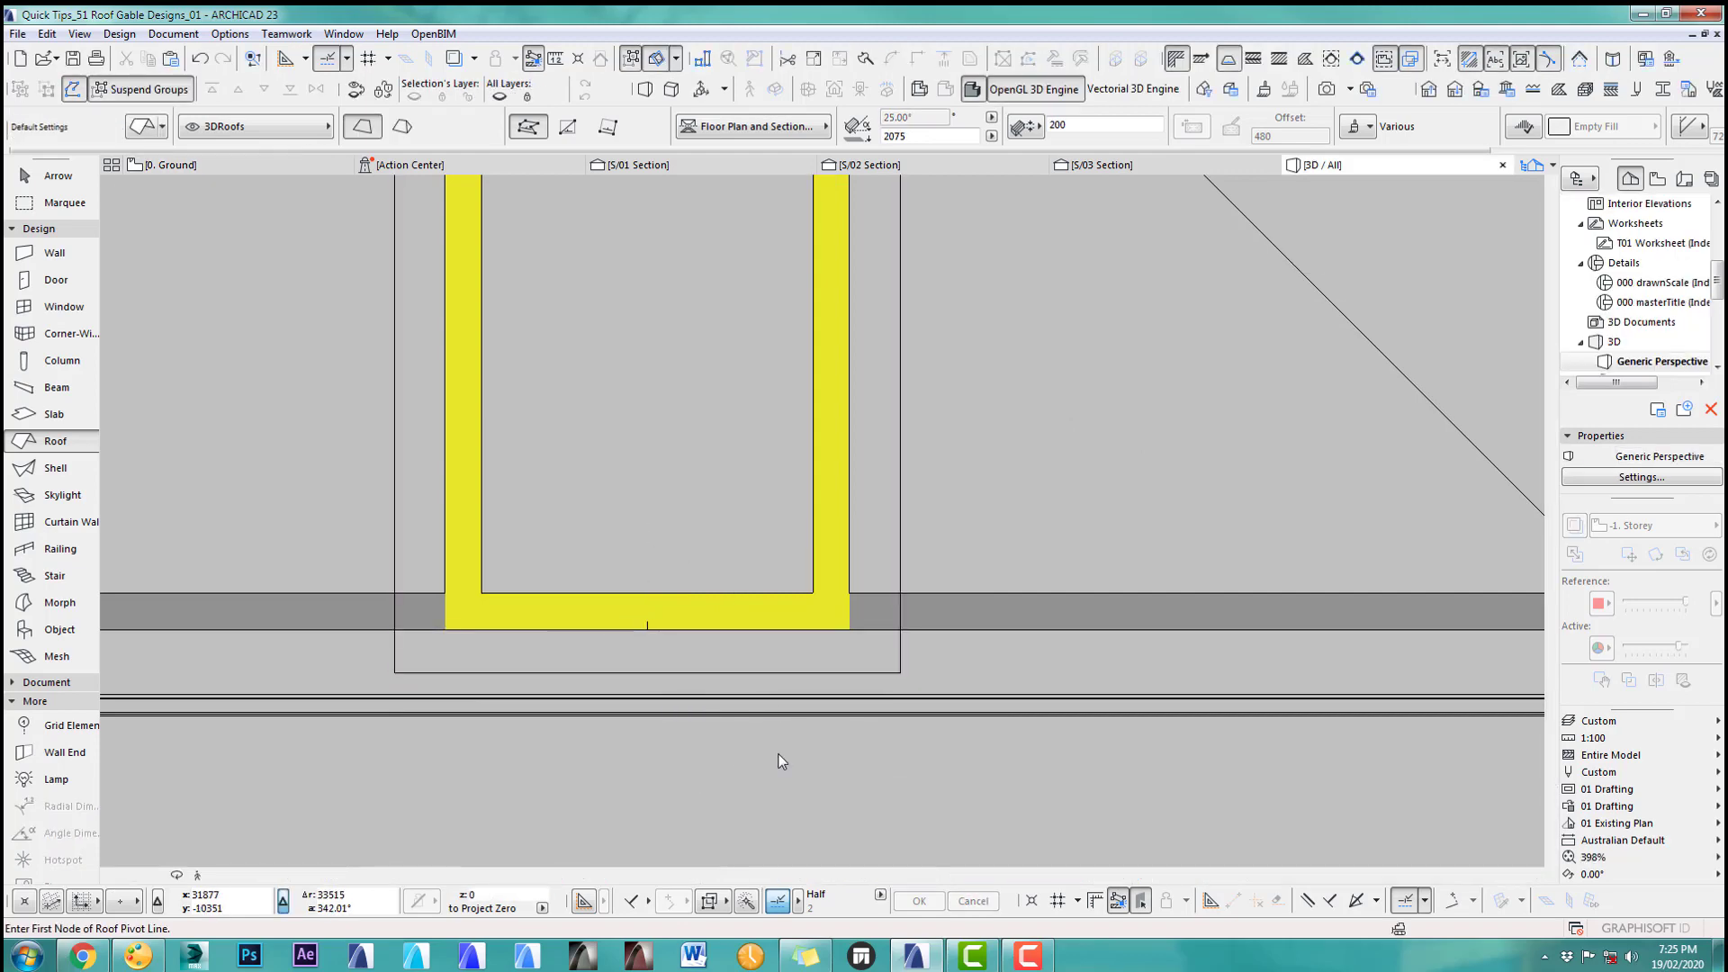
scroll(998, 481, "down", 2)
middle_click_drag(998, 481, 996, 265)
middle_click_drag(962, 354, 804, 478, "shift")
left_click(90, 174)
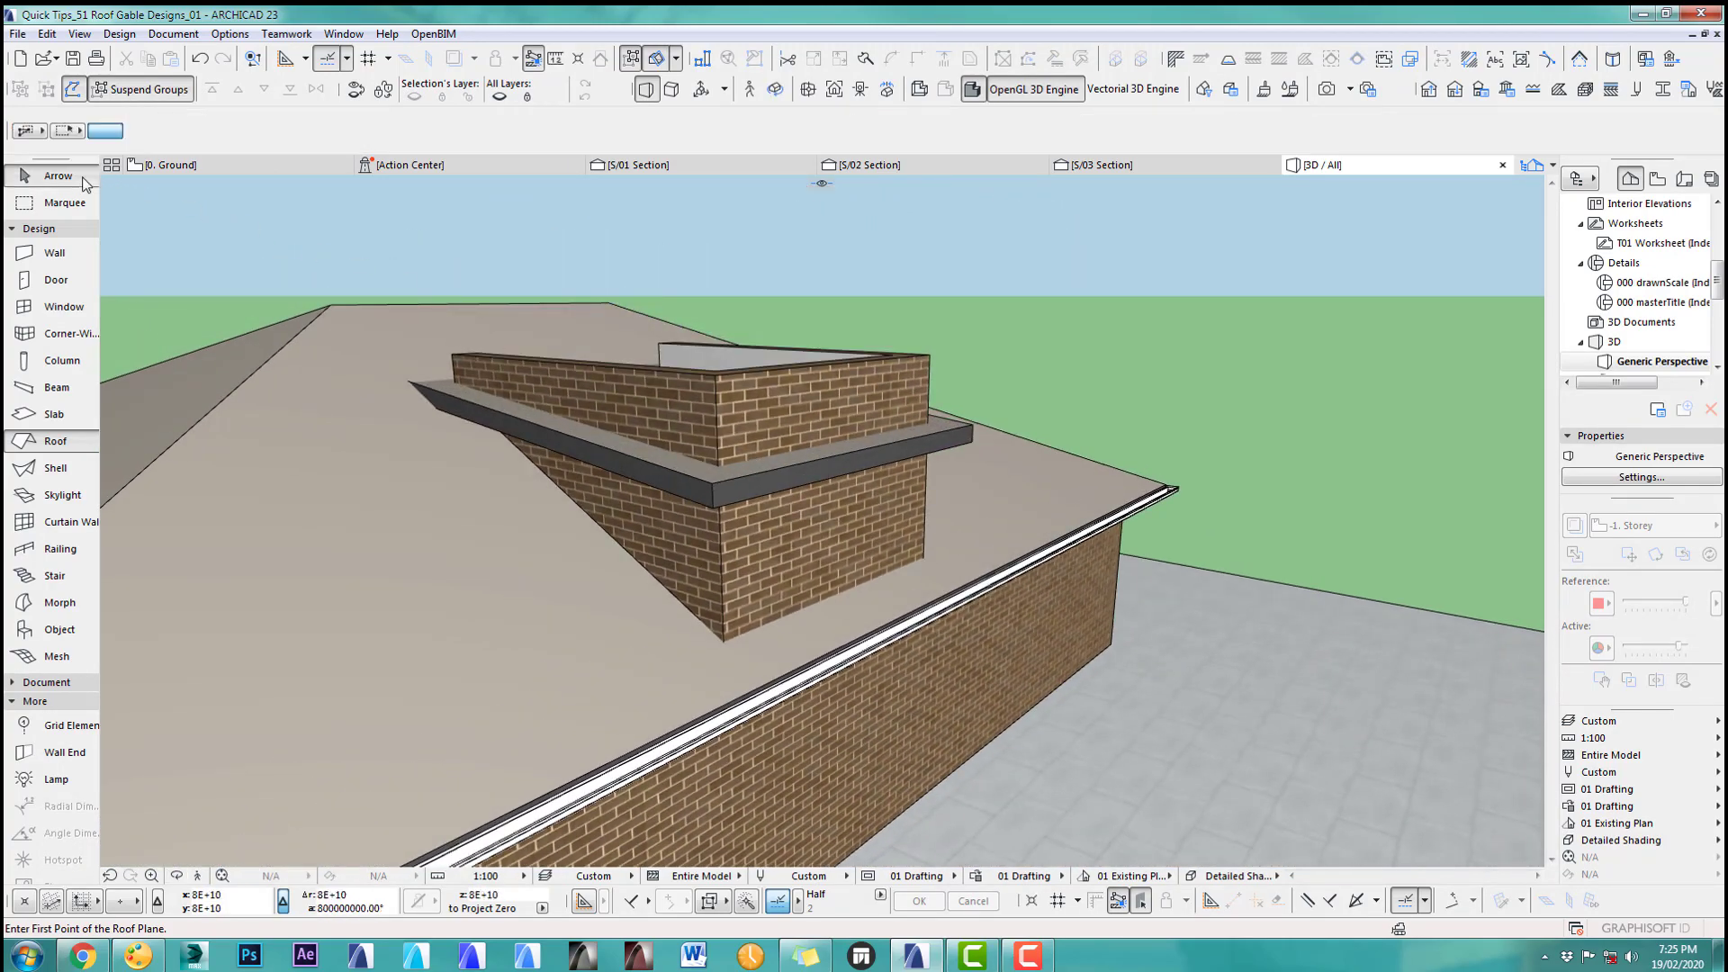
left_click(670, 405)
left_click(833, 368, "shift")
left_click(792, 353, "shift")
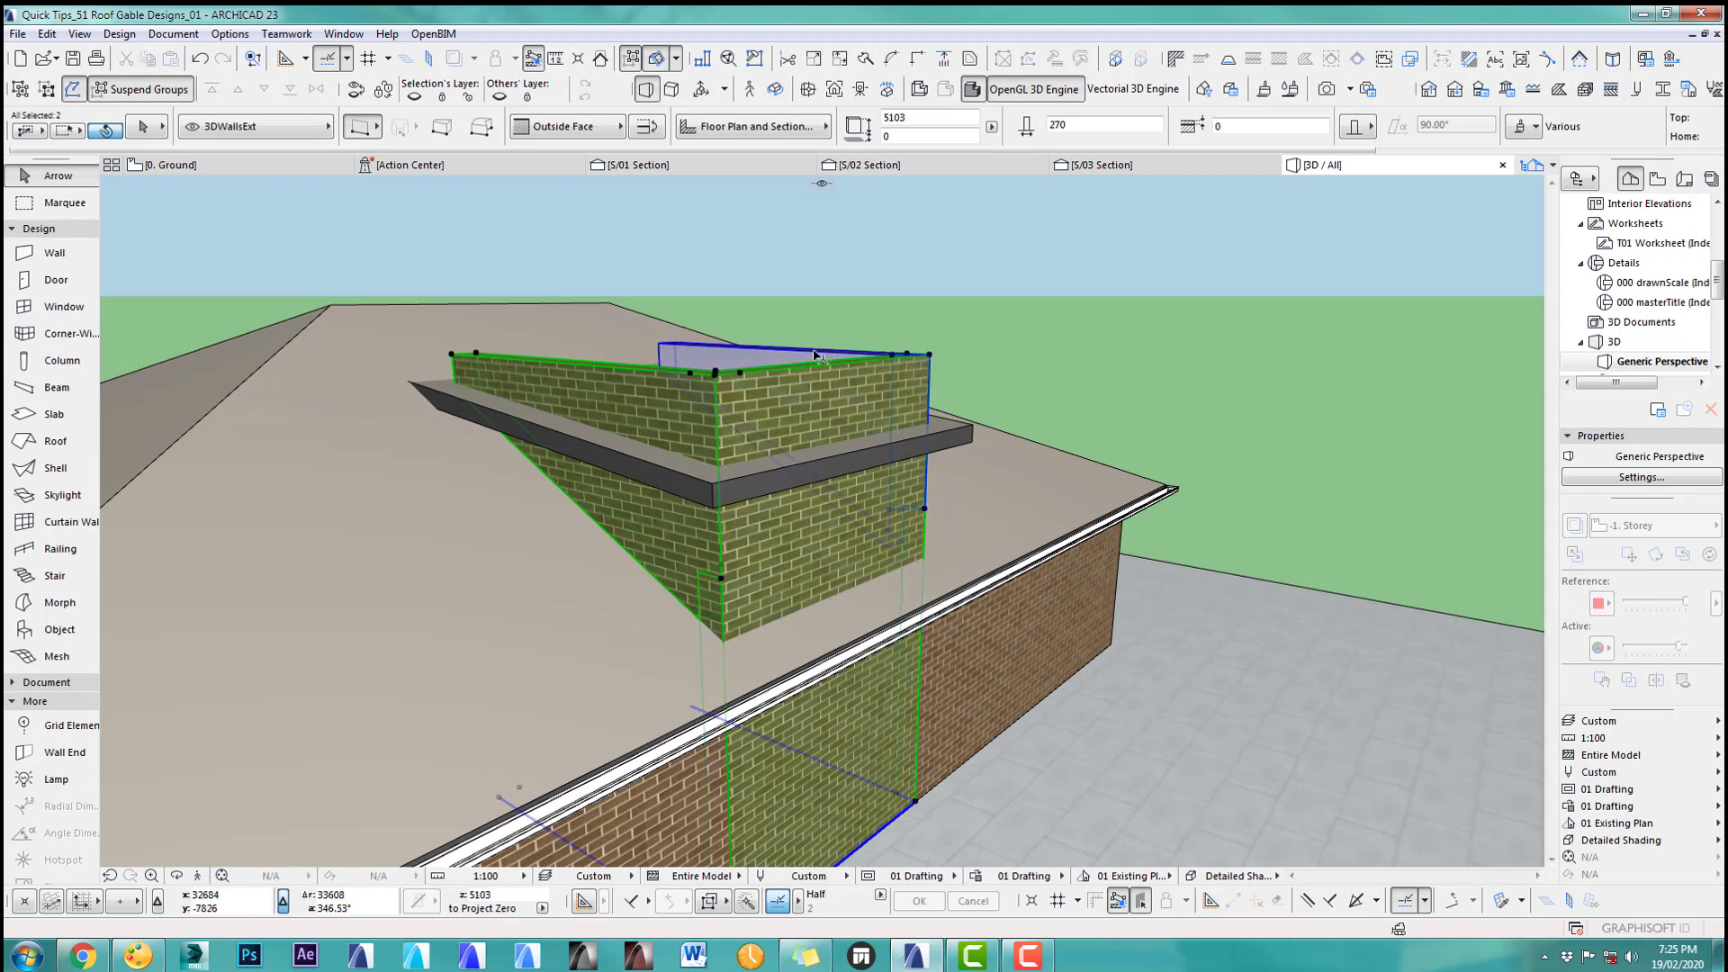
left_click(968, 435, "shift")
left_click(600, 58)
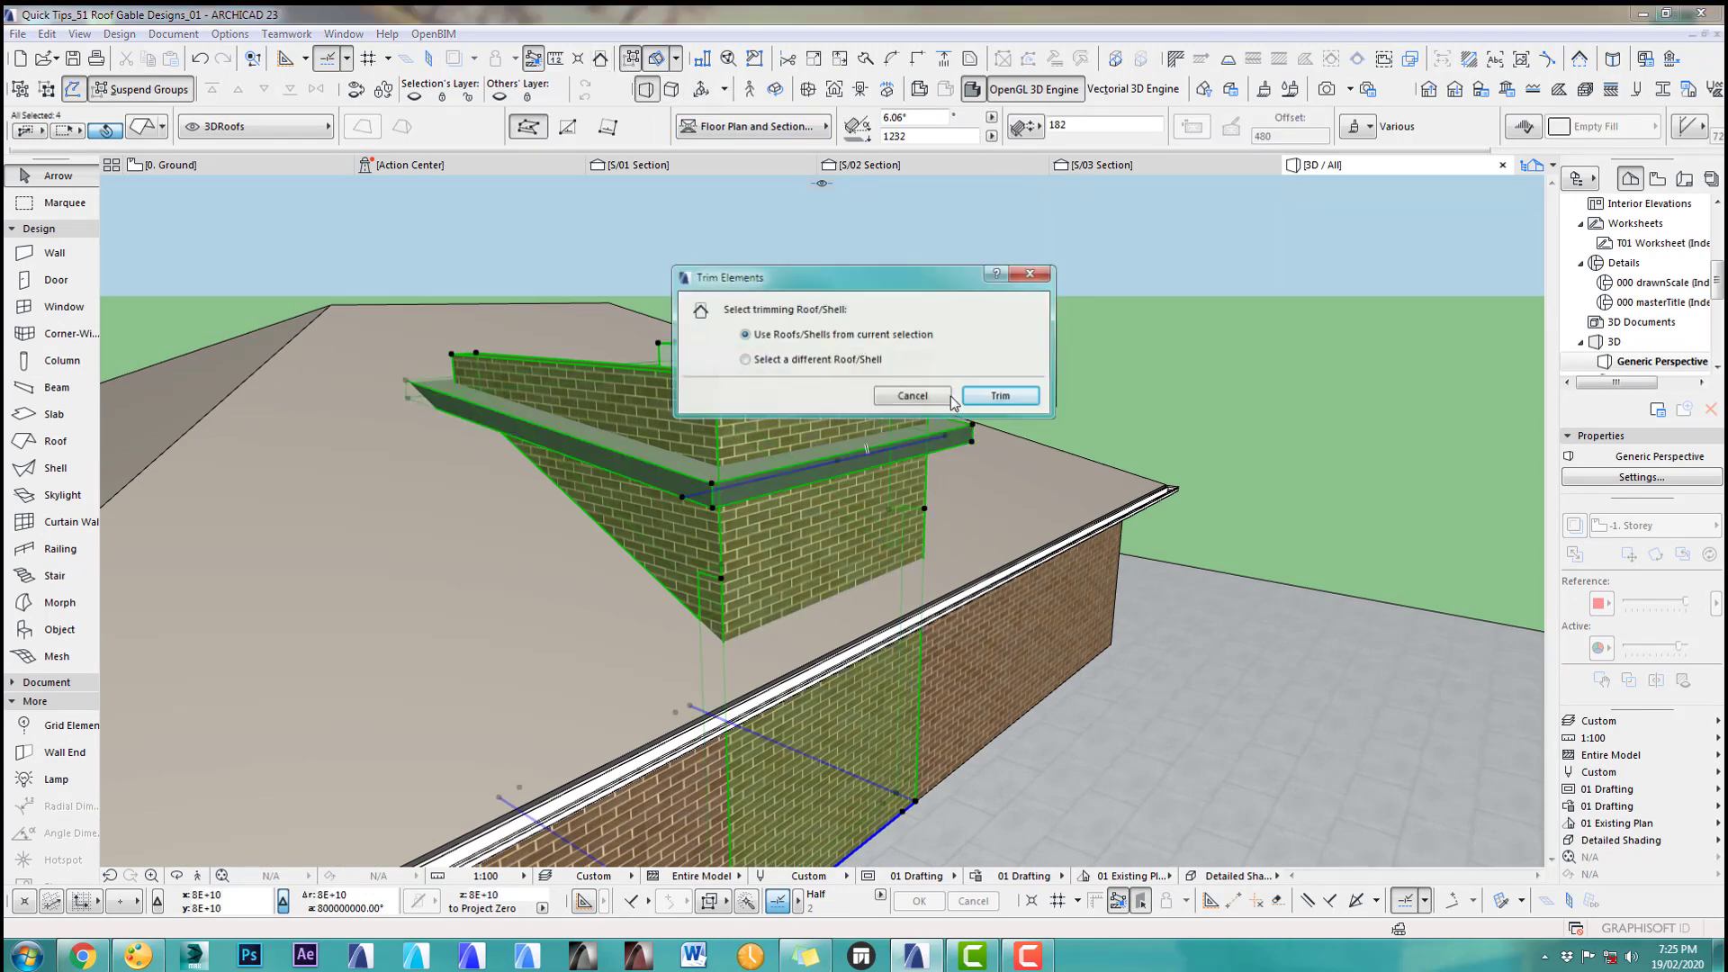
left_click(1011, 395)
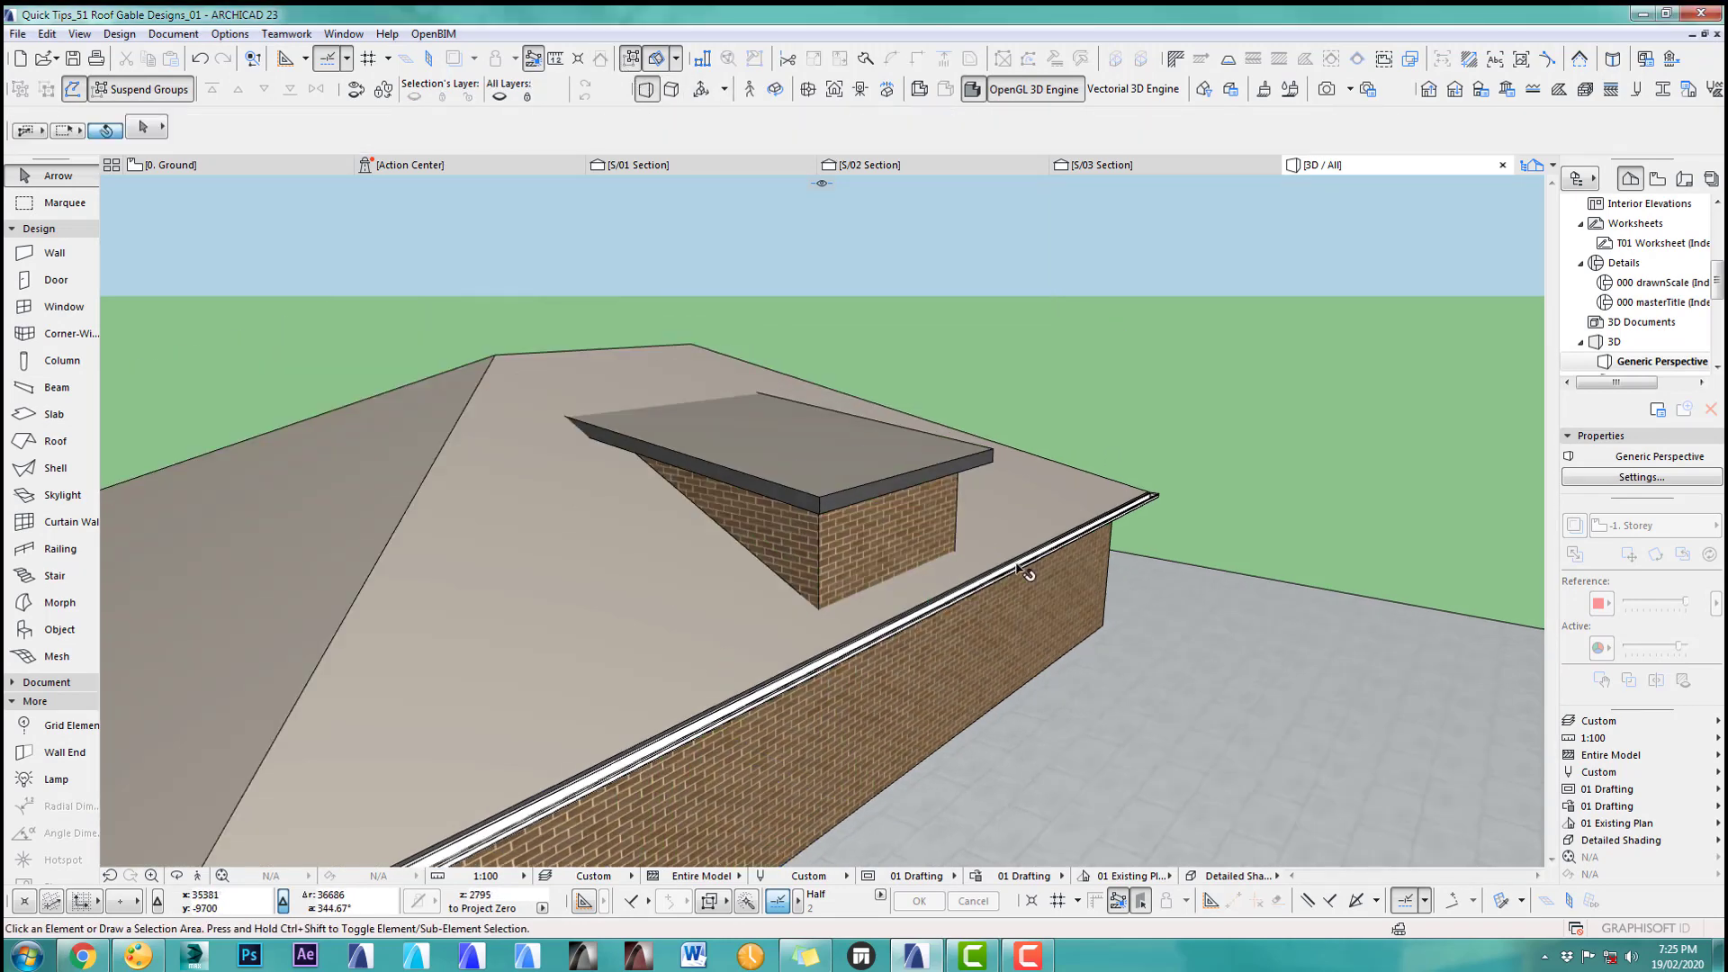
Step: Examine the finished flat-pitched dormer from several sides and compare it with the gable designs on the neighbouring houses
middle_click_drag(1017, 567, 1022, 487)
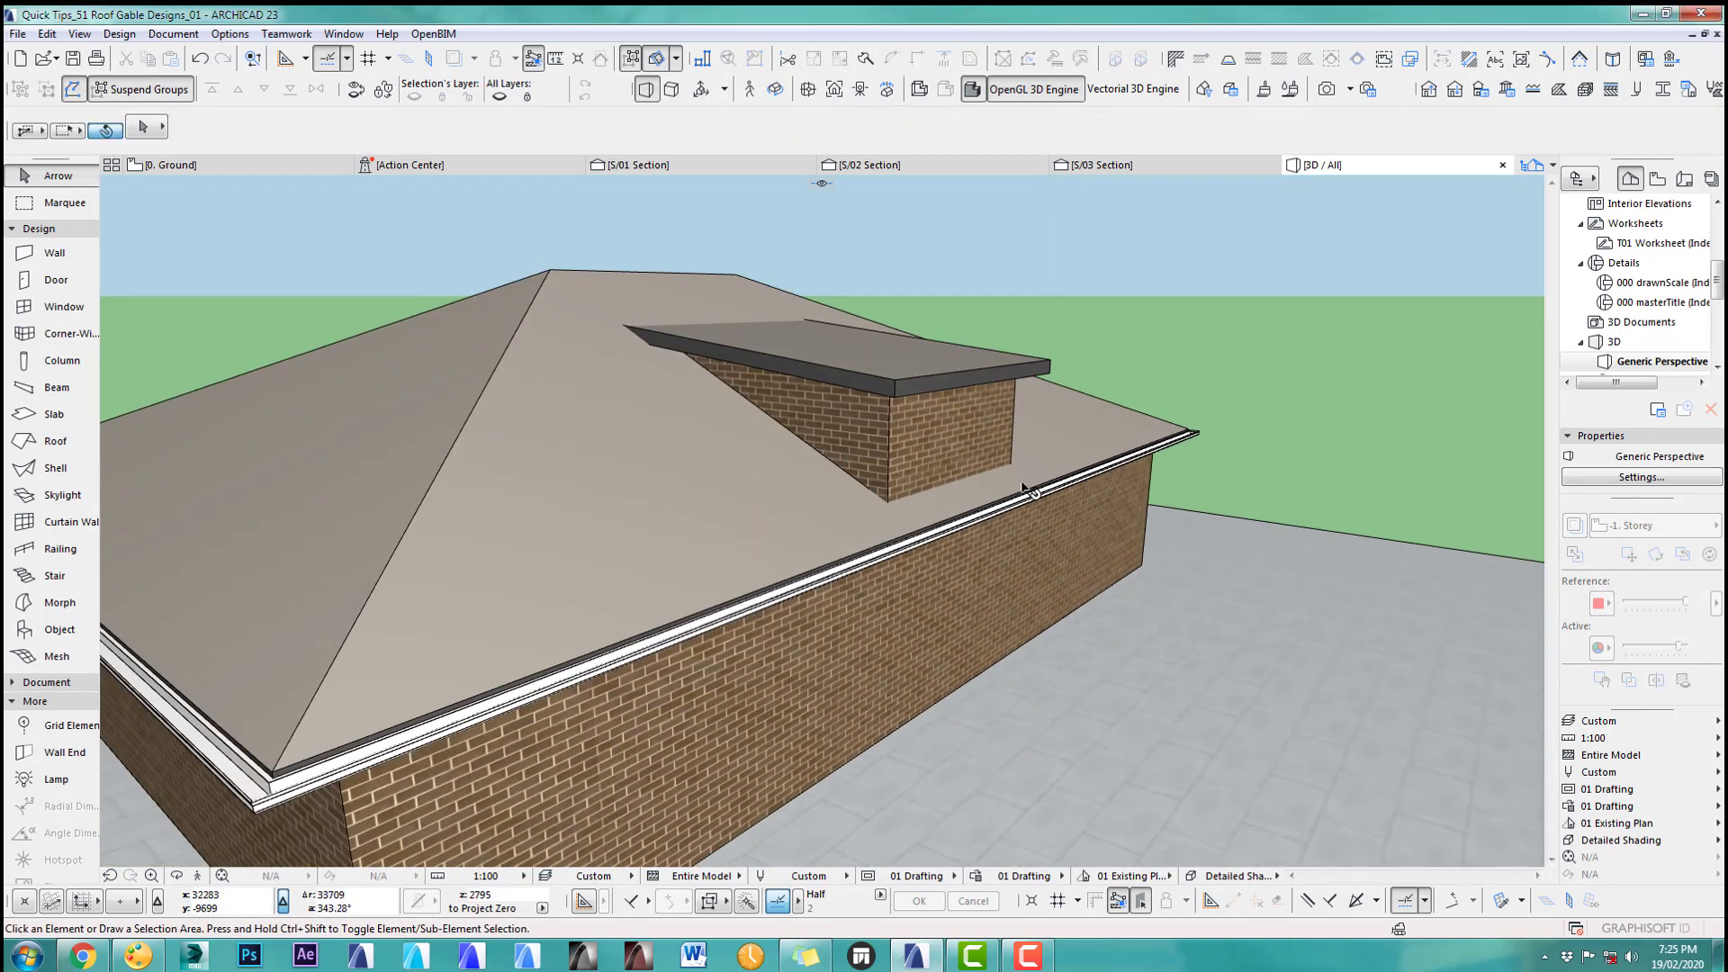
scroll(1023, 542, "down", 6)
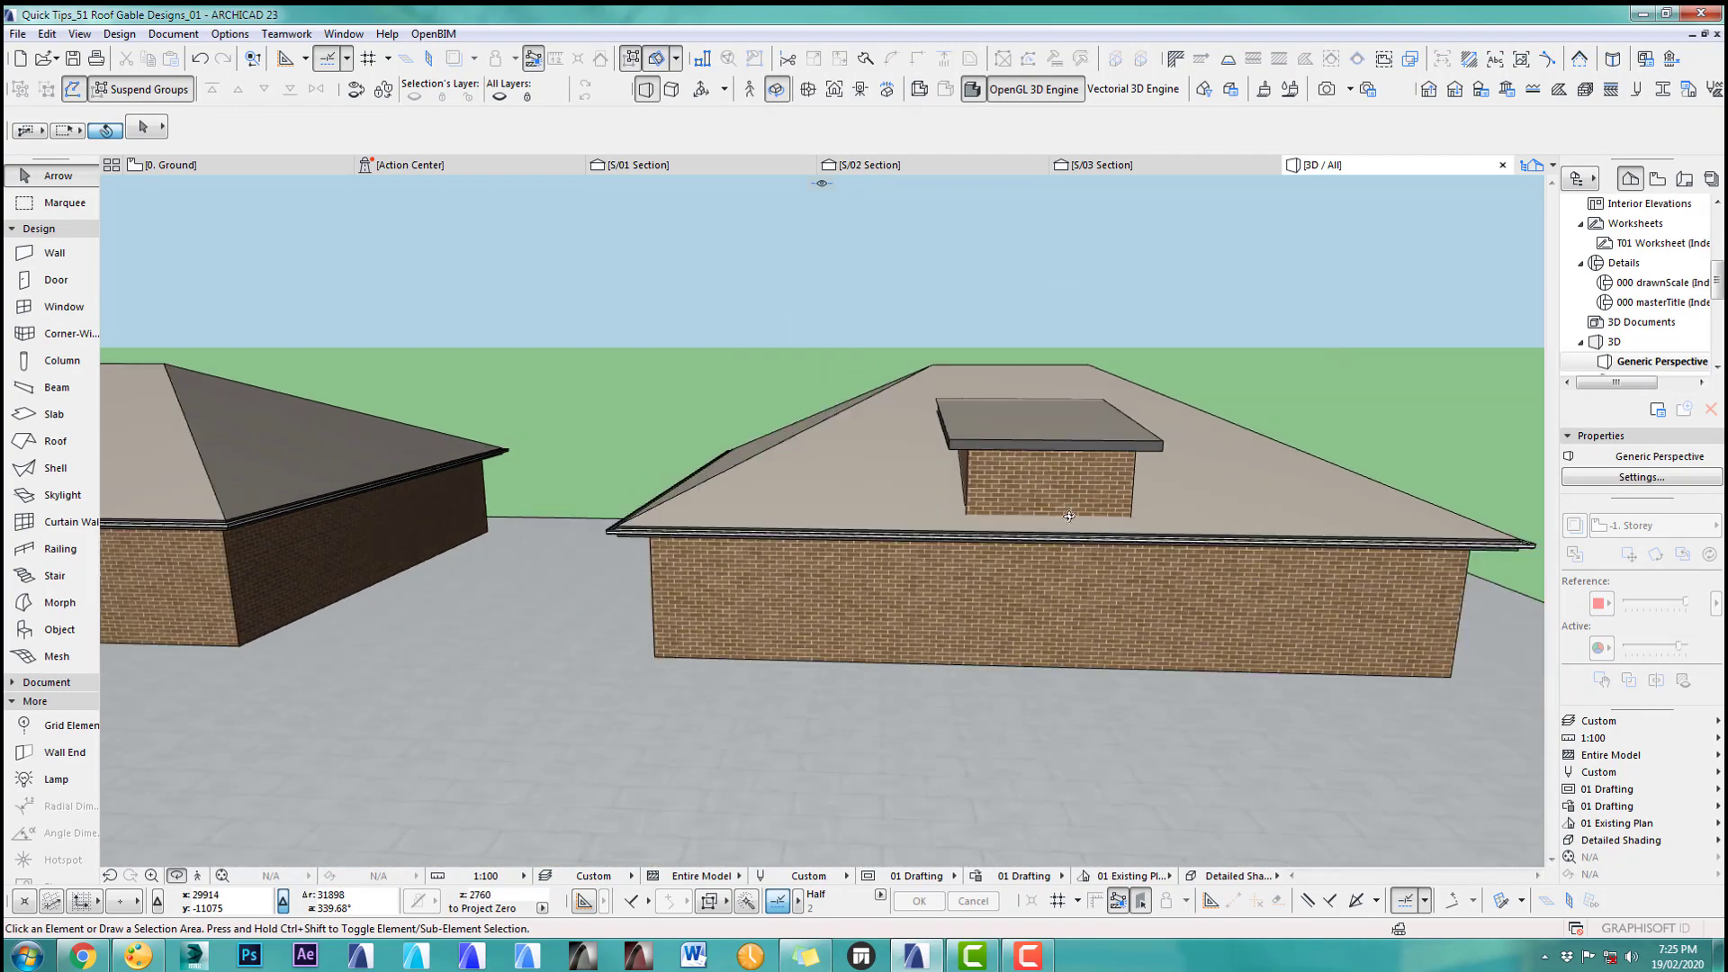
middle_click_drag(782, 567, 1242, 541)
scroll(1035, 585, "down", 5)
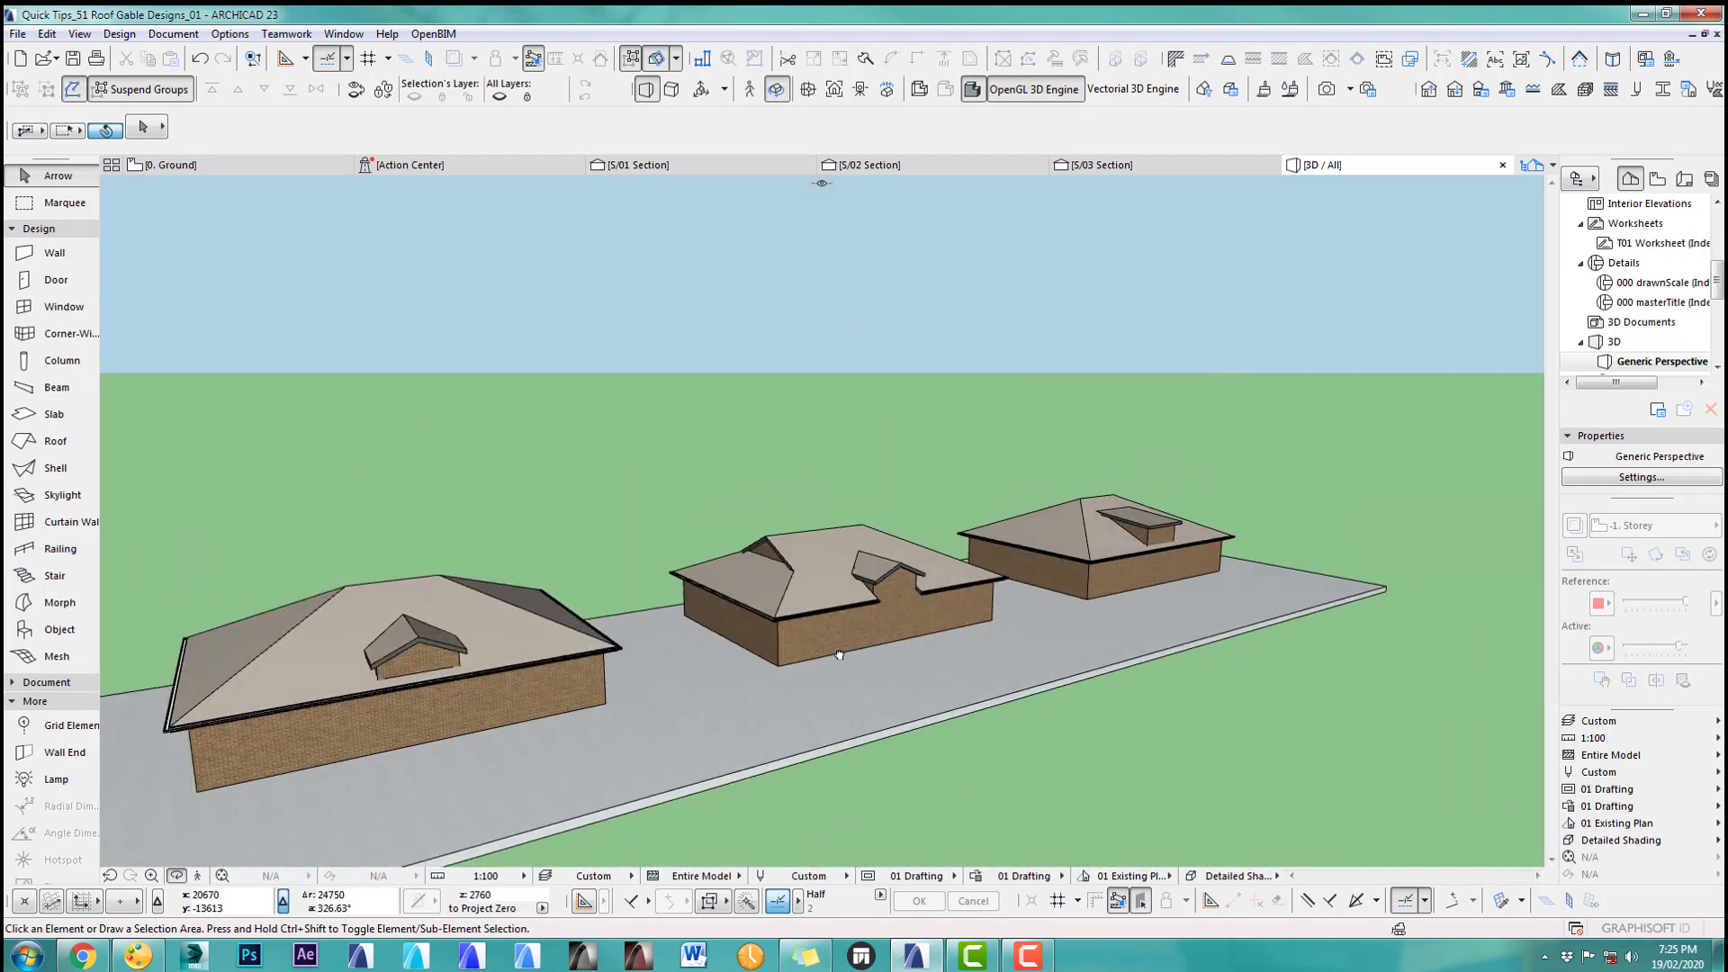
middle_click_drag(464, 659, 630, 602)
scroll(887, 505, "up", 4)
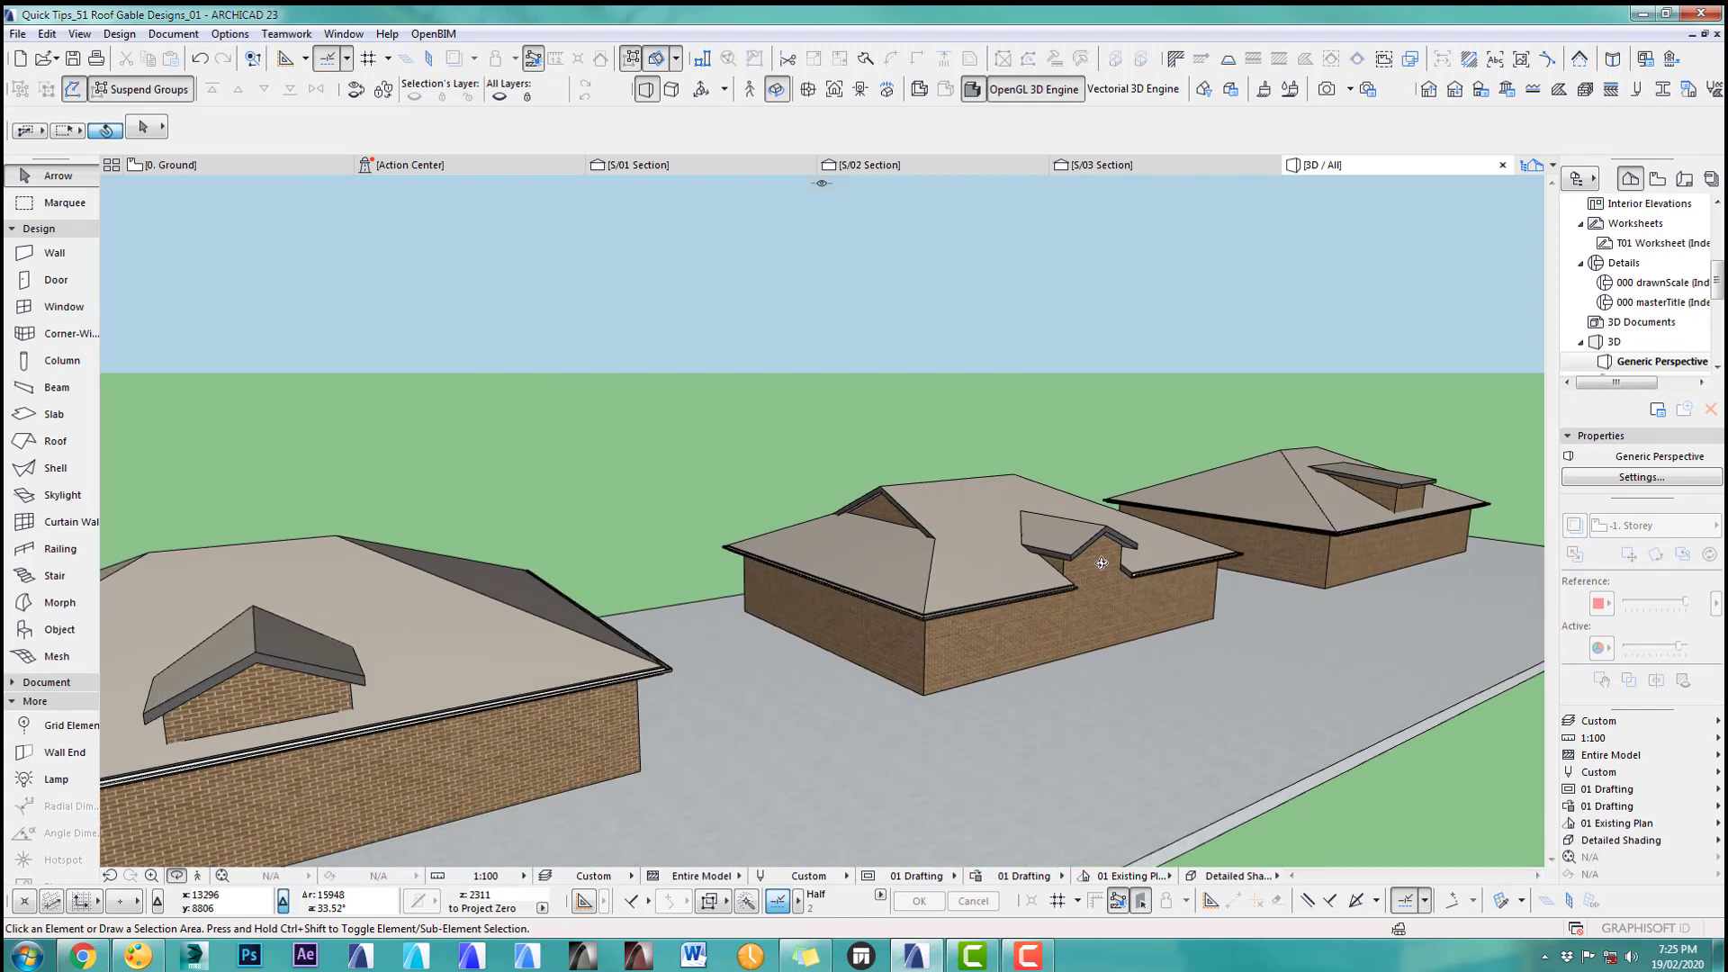
middle_click_drag(1102, 562, 297, 599)
scroll(733, 534, "up", 1)
scroll(733, 535, "up", 3)
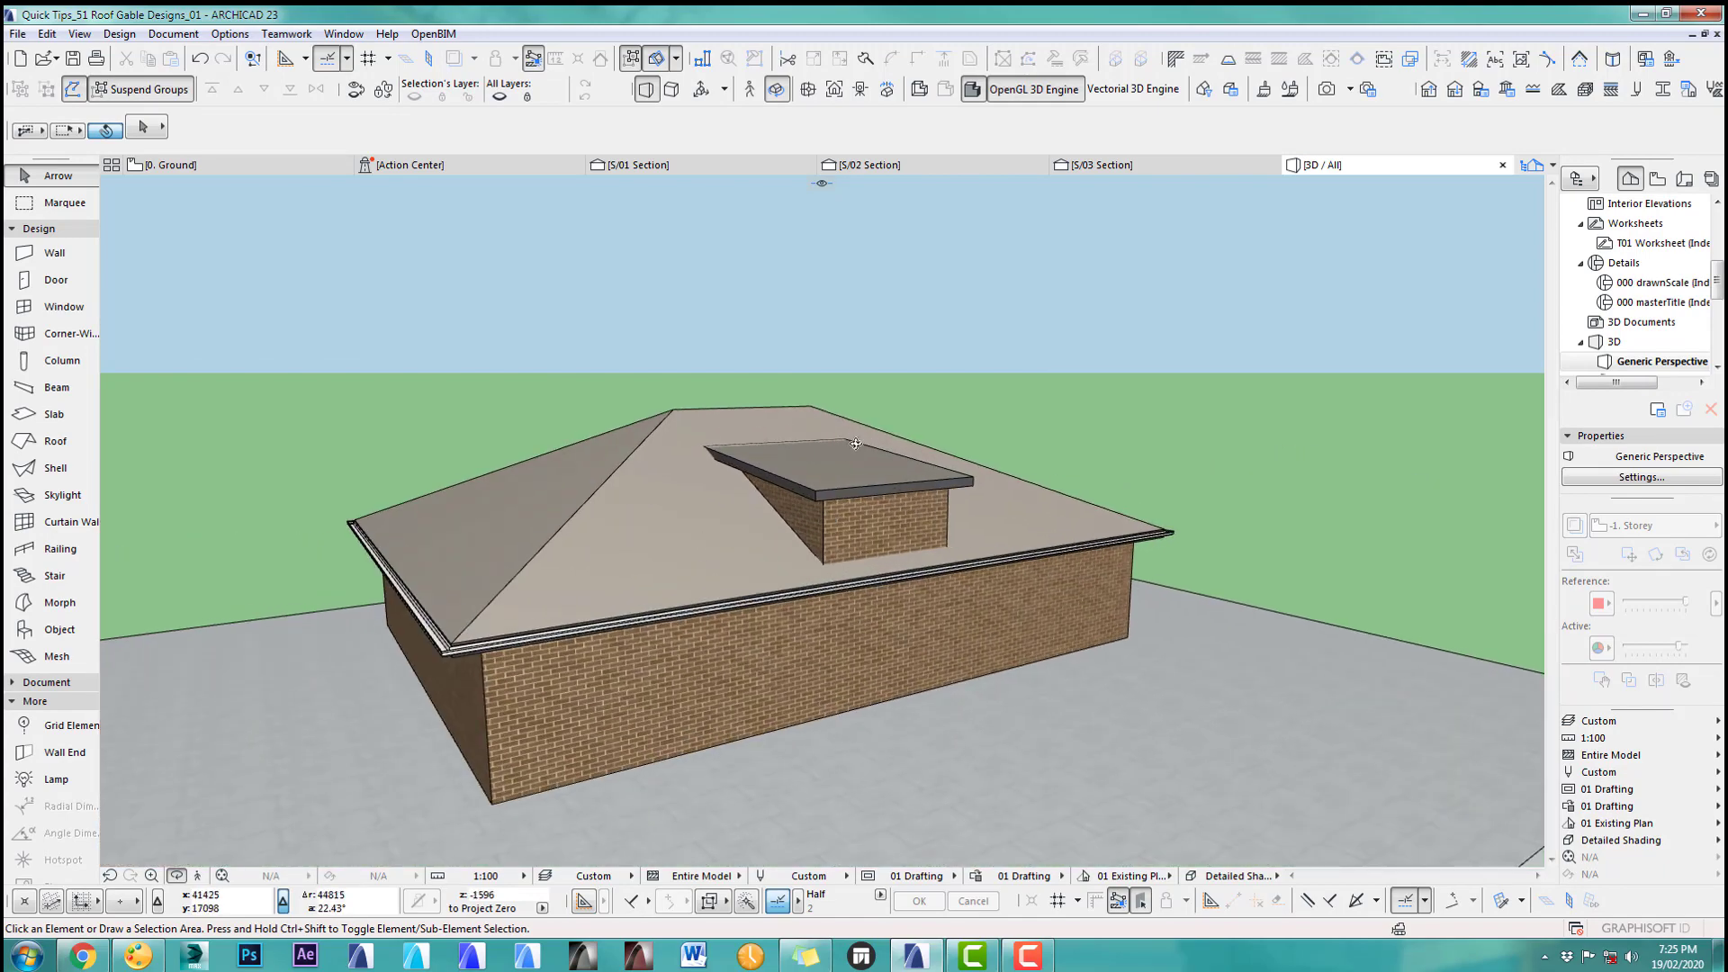
scroll(599, 552, "up", 5)
scroll(599, 552, "down", 6)
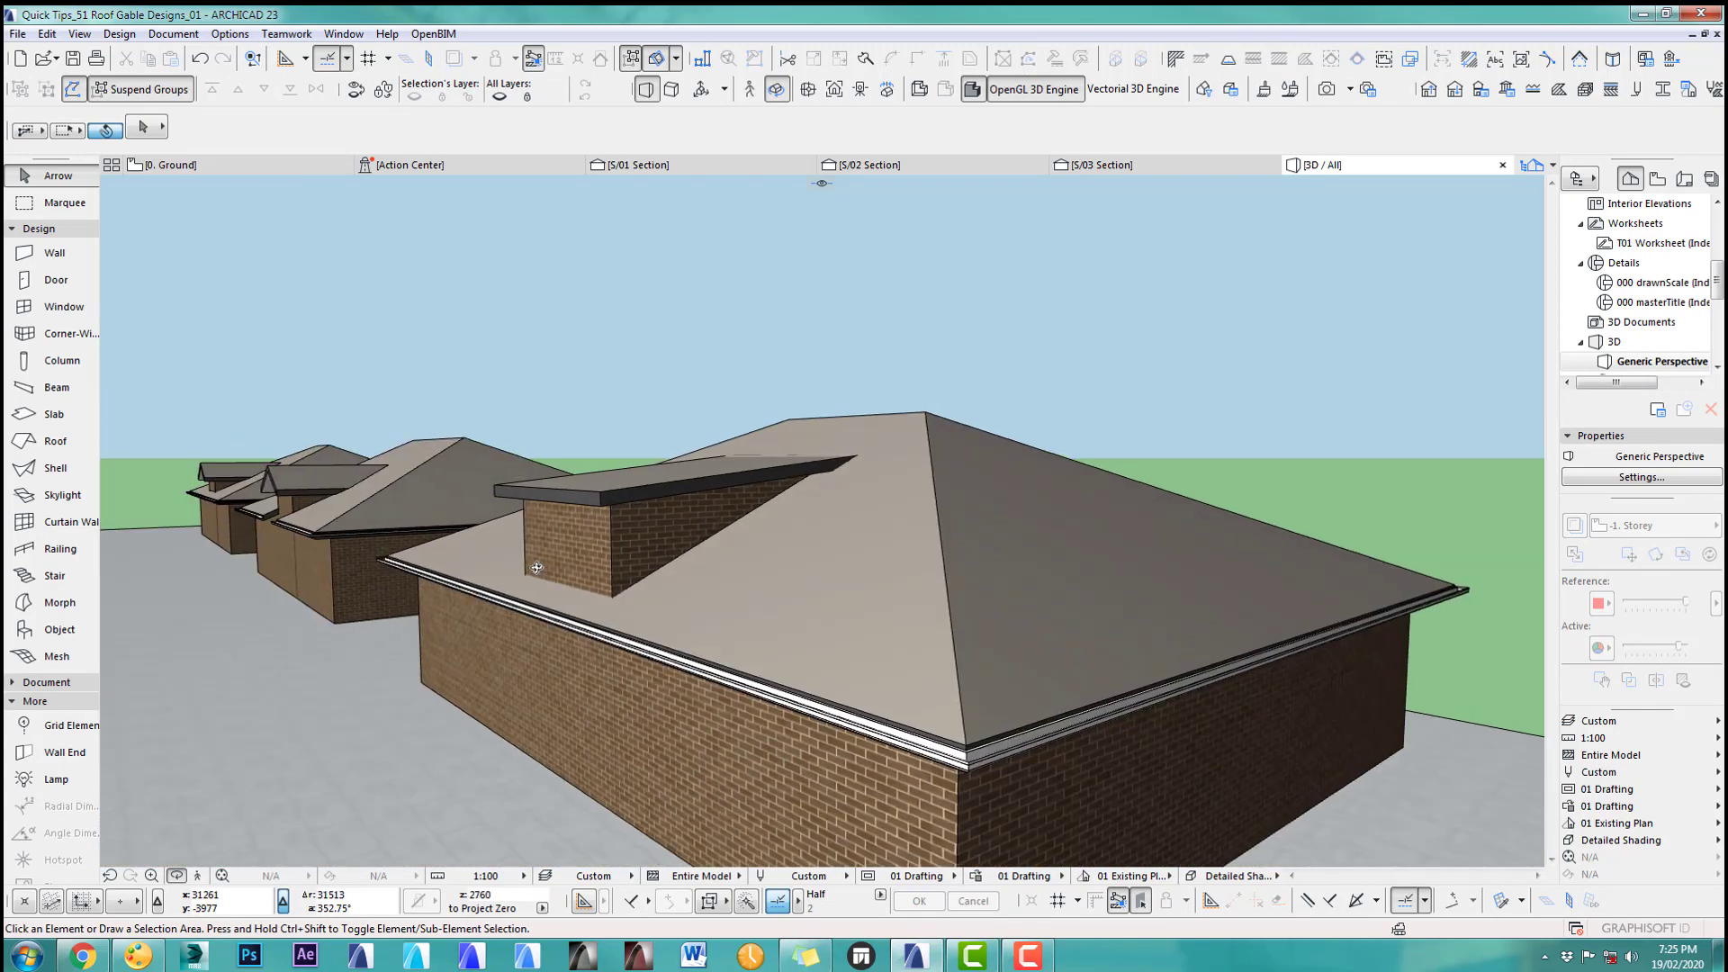
Step: Examine the flat-pitched dormer and compare it with the gable designs on the neighbouring houses from several sides
scroll(766, 575, "up", 5)
scroll(632, 528, "down", 4)
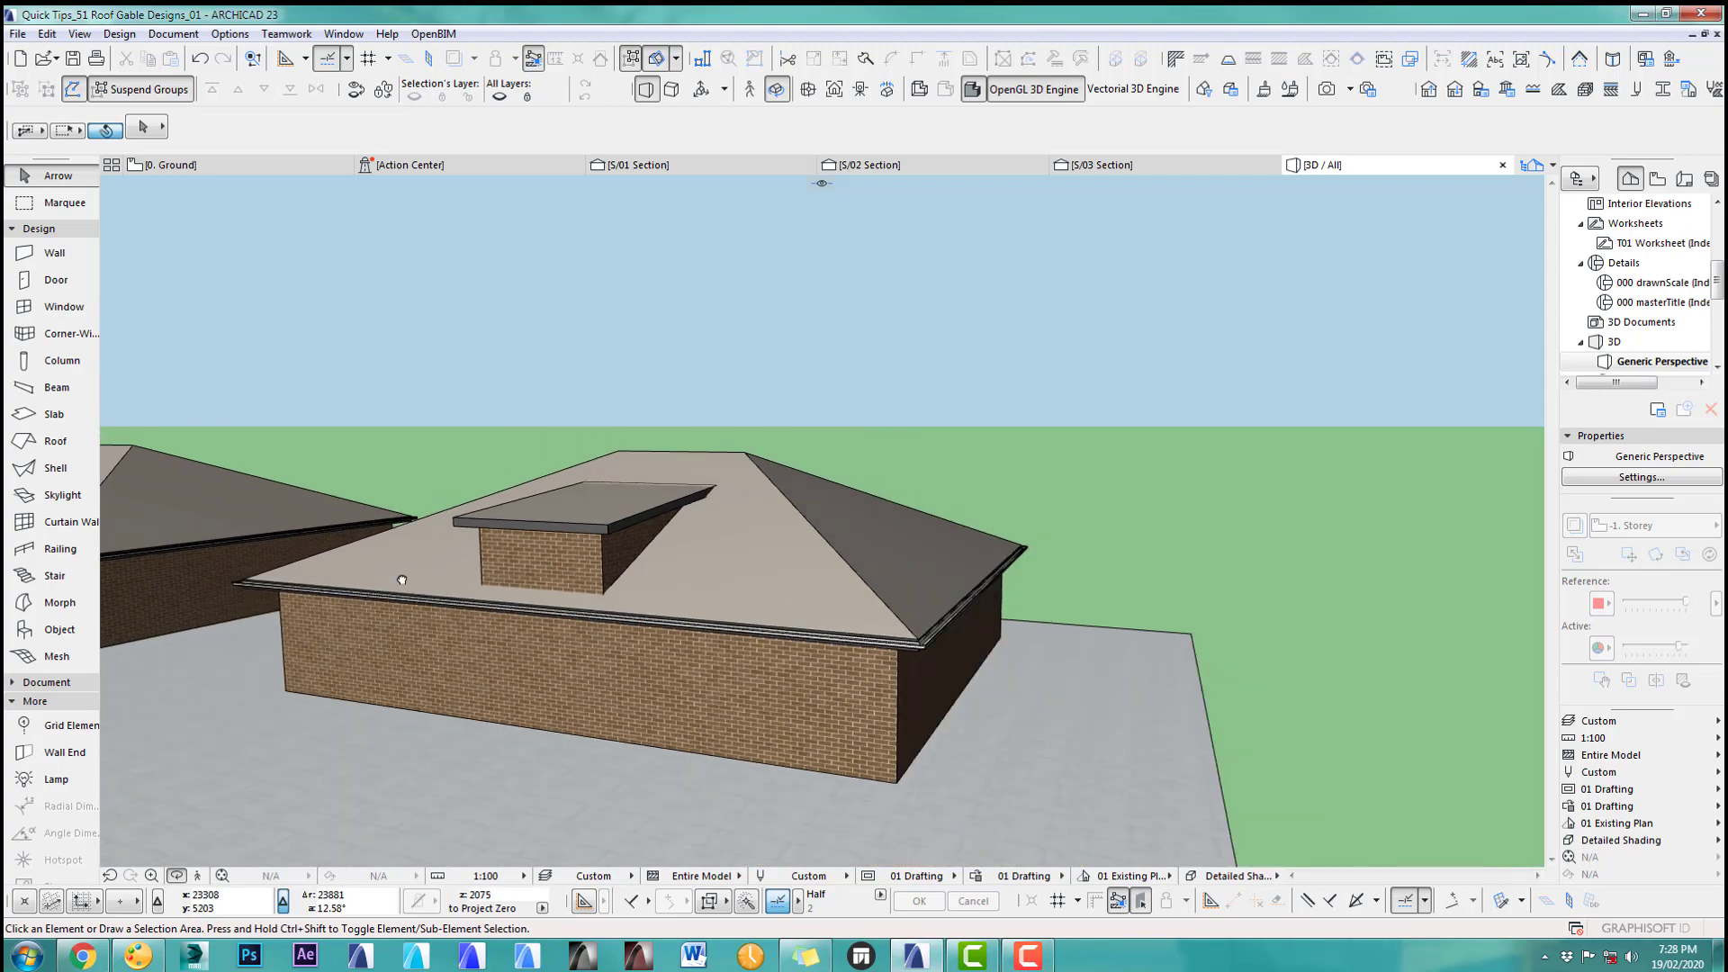
middle_click_drag(402, 579, 882, 630)
scroll(825, 528, "down", 3)
scroll(825, 528, "up", 4)
scroll(918, 493, "up", 2)
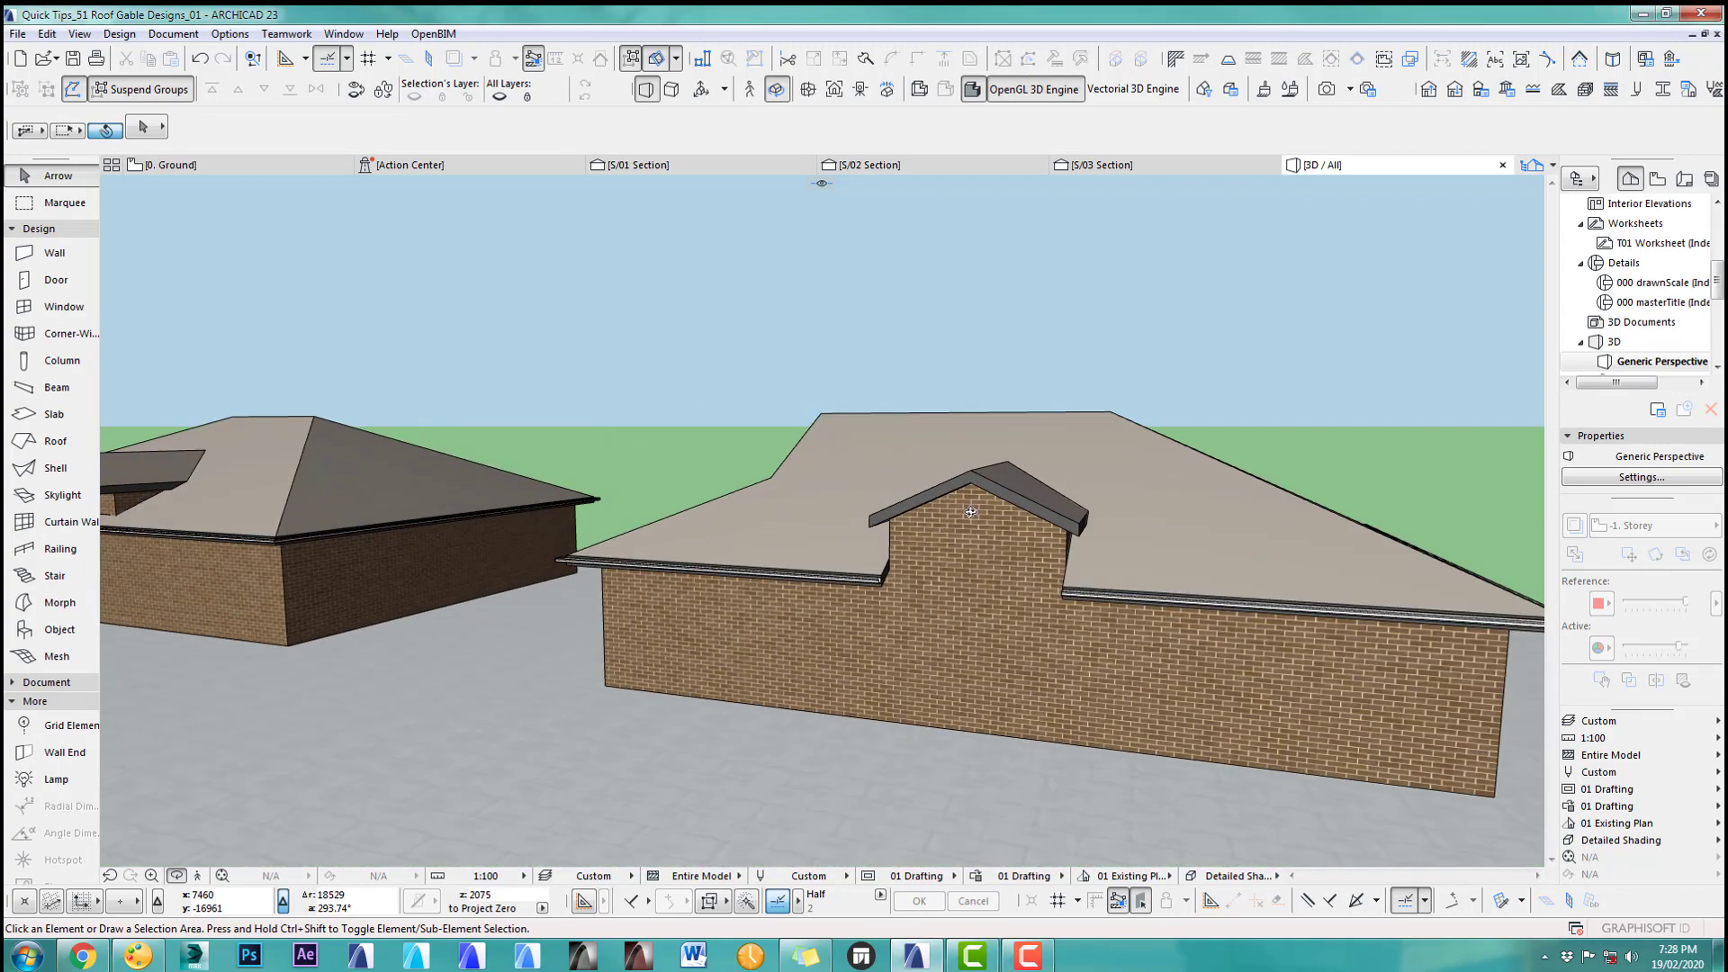
left_click_drag(898, 529, 1004, 533)
scroll(900, 533, "down", 3)
scroll(834, 540, "up", 2)
middle_click_drag(833, 540, 1103, 542)
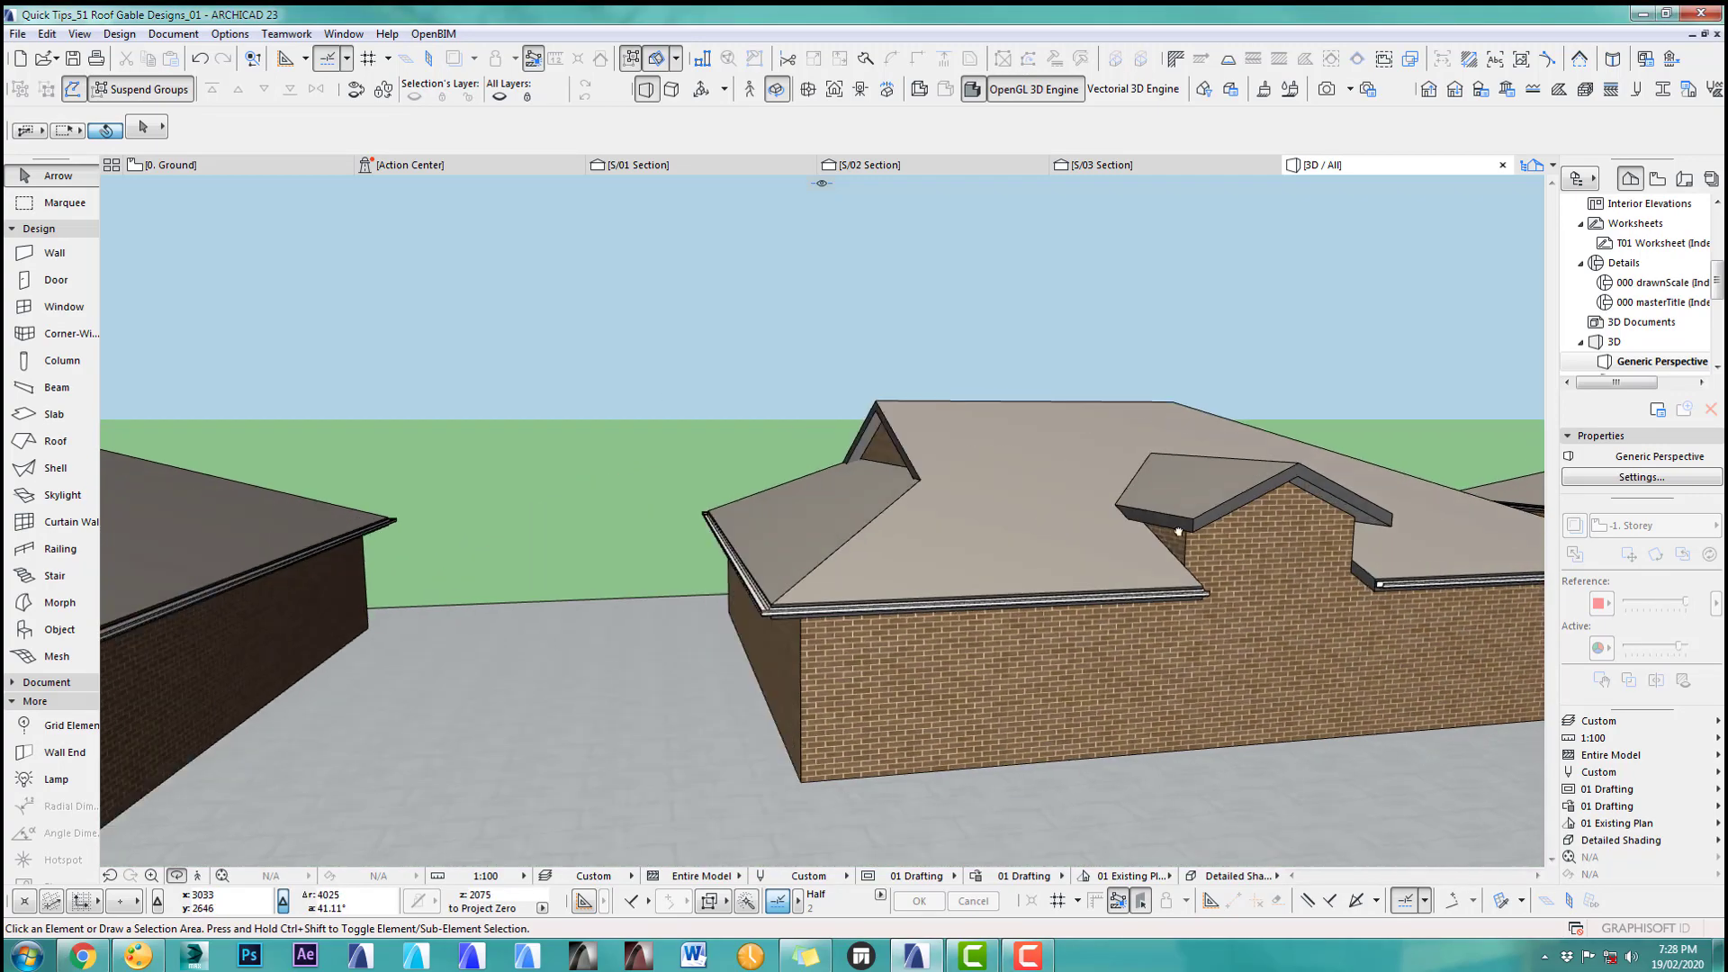
scroll(1181, 531, "up", 3)
middle_click_drag(1242, 513, 1094, 614)
scroll(1076, 619, "up", 2)
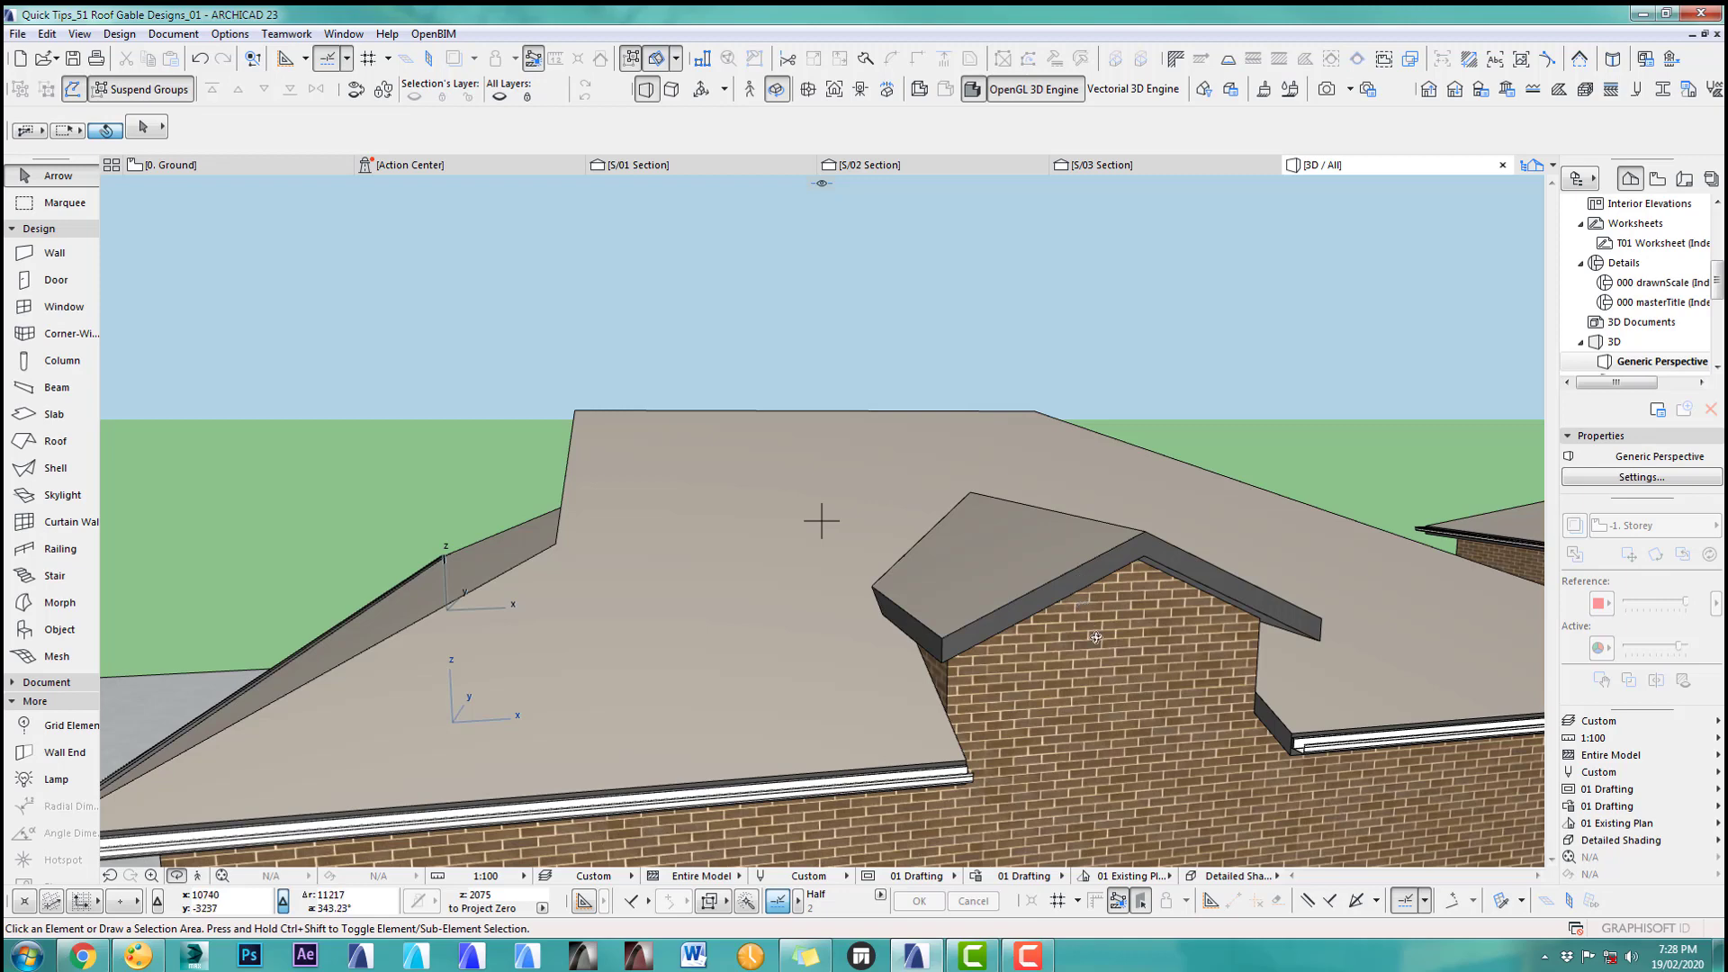
scroll(1096, 637, "down", 10)
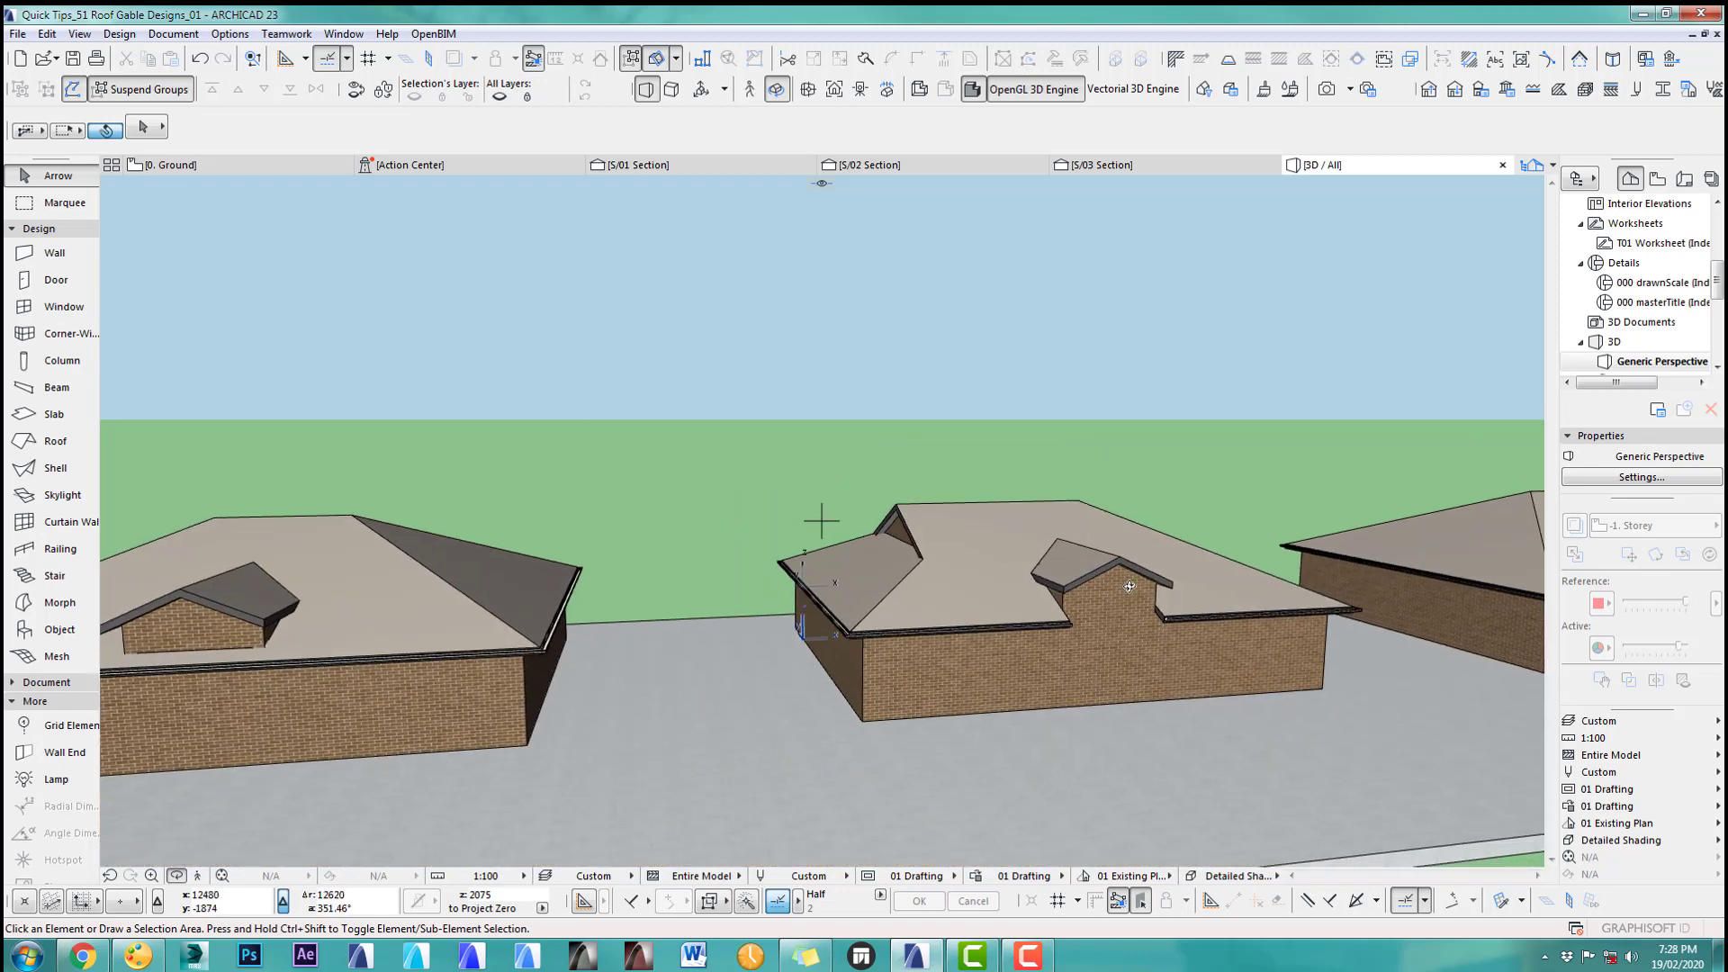
Step: On the ground plan, copy the second house, with its side gable and front gable, to the east of the third house
key("F2")
scroll(952, 517, "down", 15)
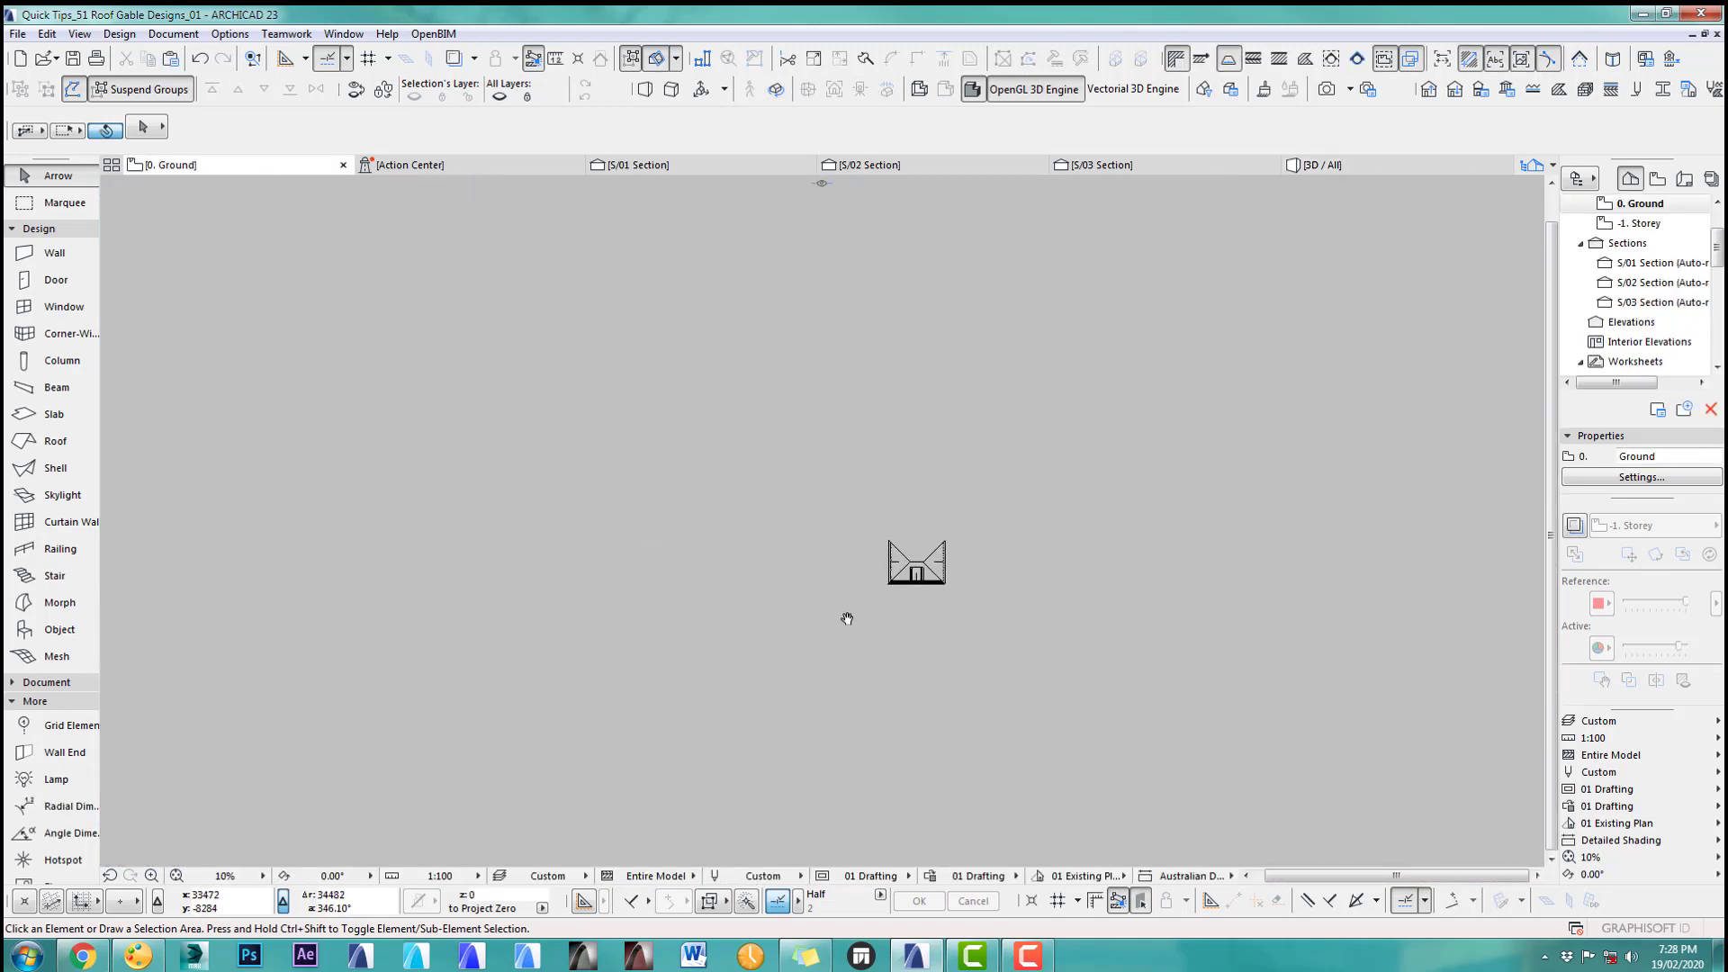
scroll(786, 612, "up", 3)
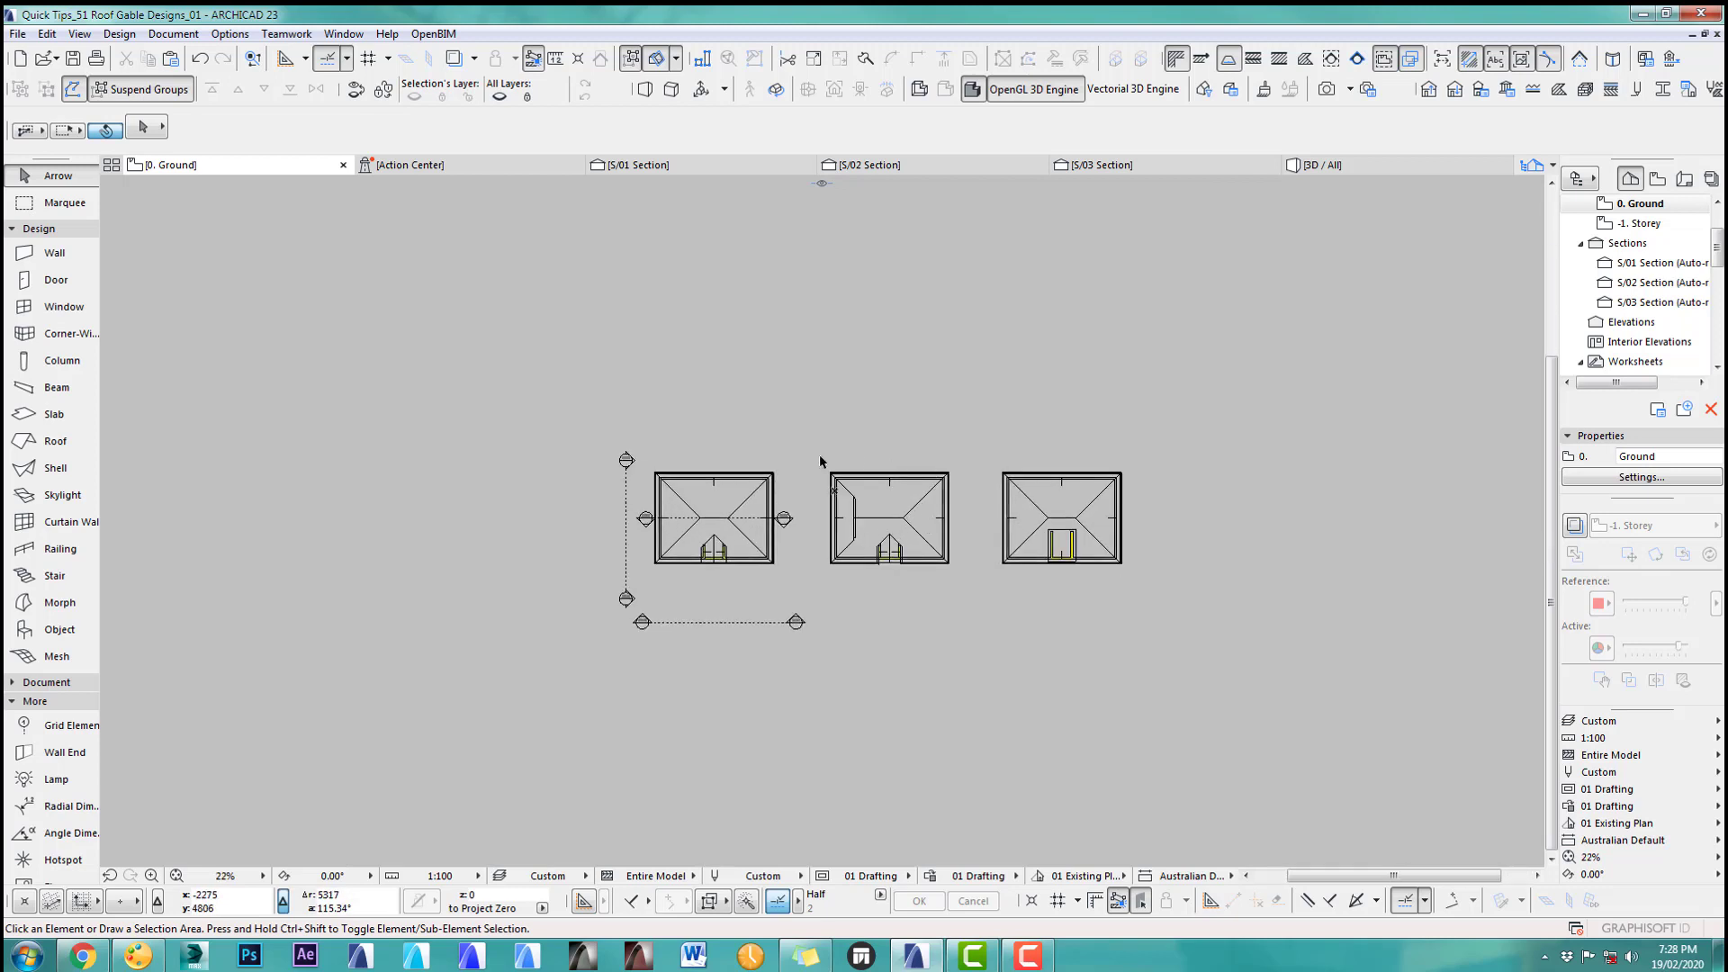
left_click_drag(819, 455, 968, 580)
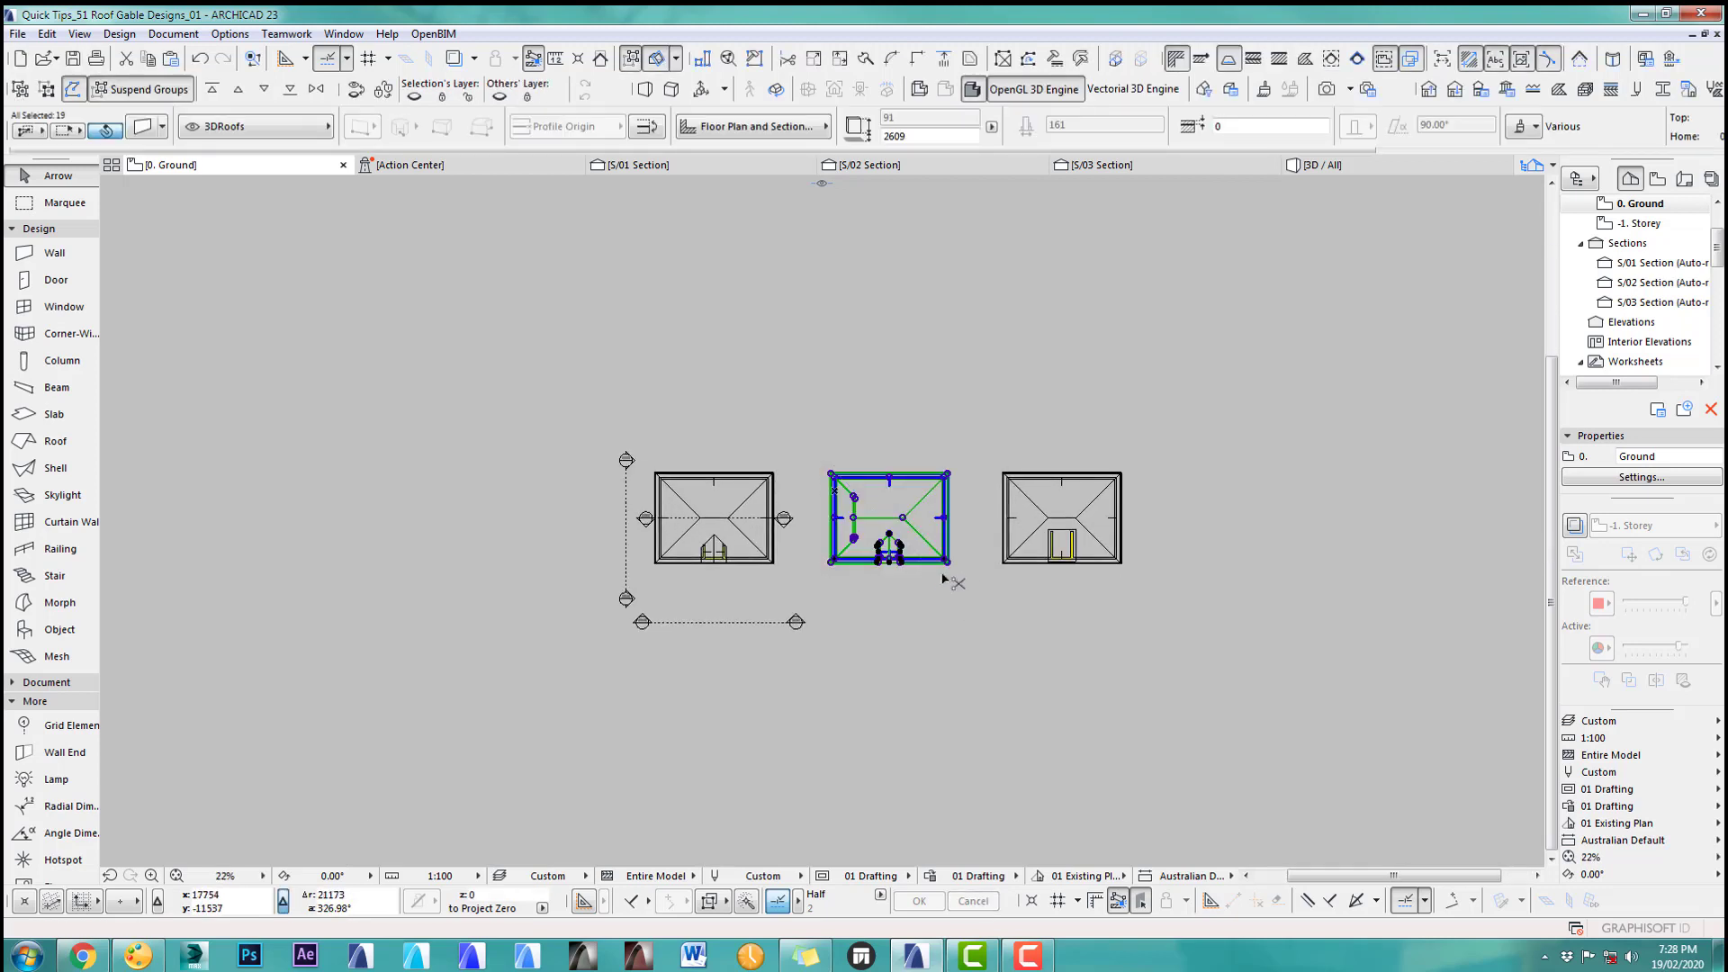
key("ctrl+shift+d")
left_click(889, 533)
left_click(1229, 534)
left_click(1277, 607)
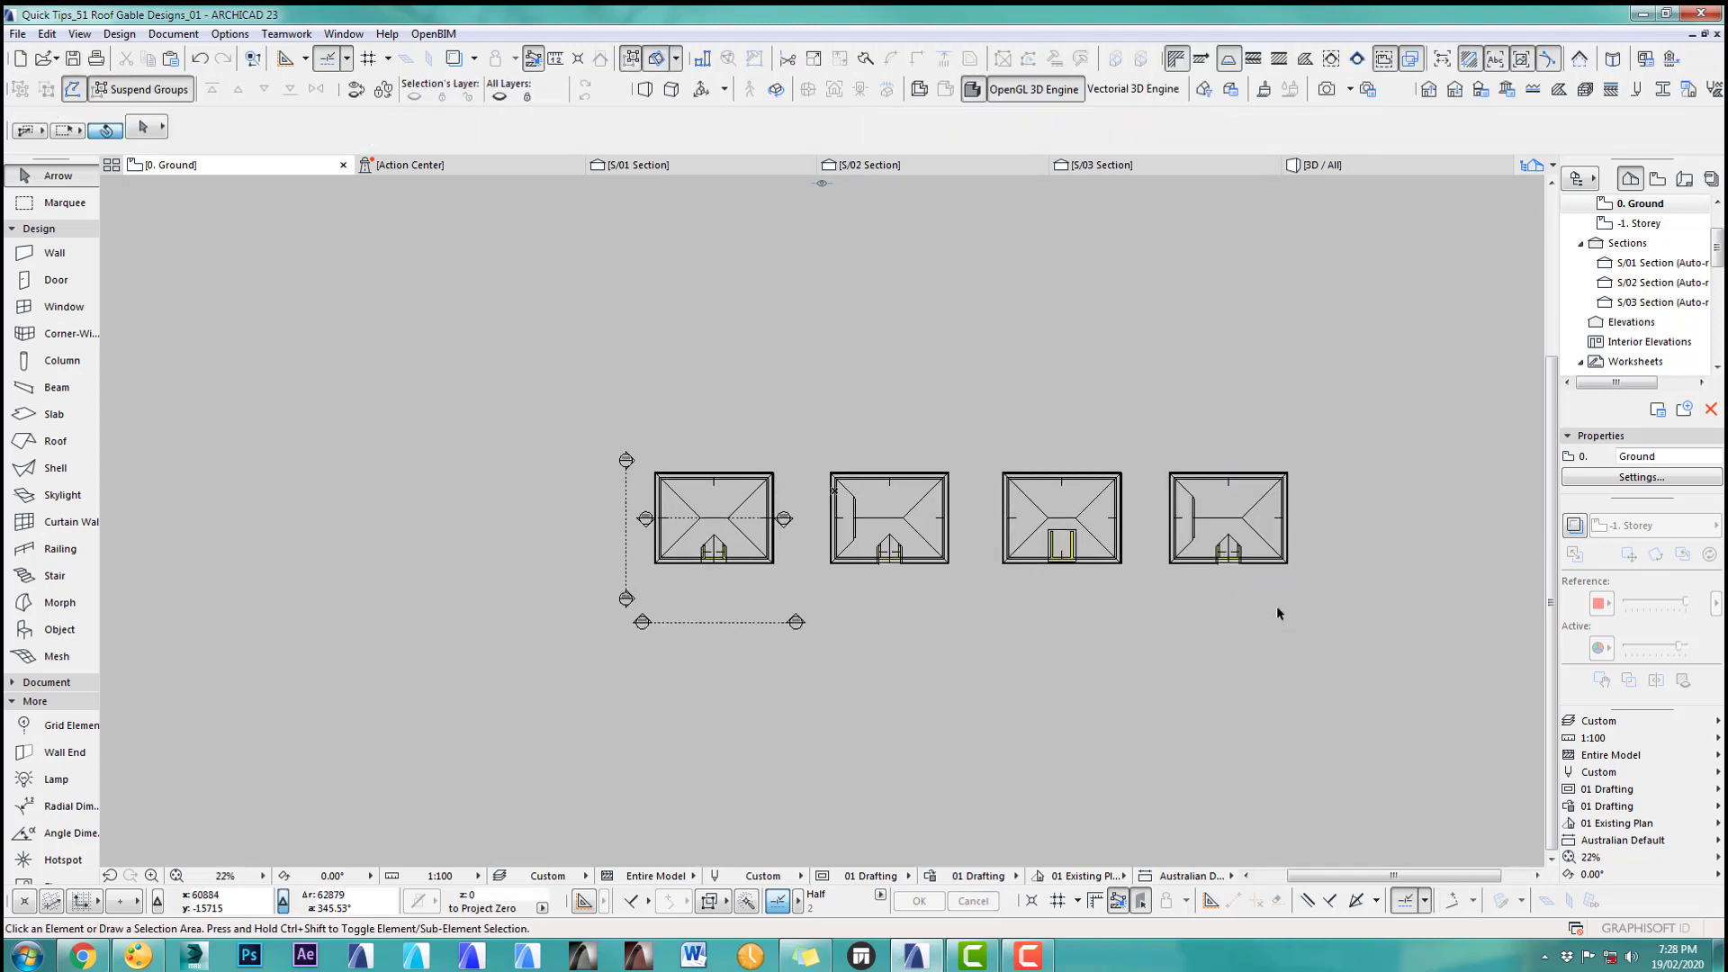
left_click(1277, 609)
left_click(1331, 665)
Step: In 3D, extend the end edge of the ground slab outward past the newly copied fourth house
key("F3")
middle_click_drag(891, 558, 701, 642)
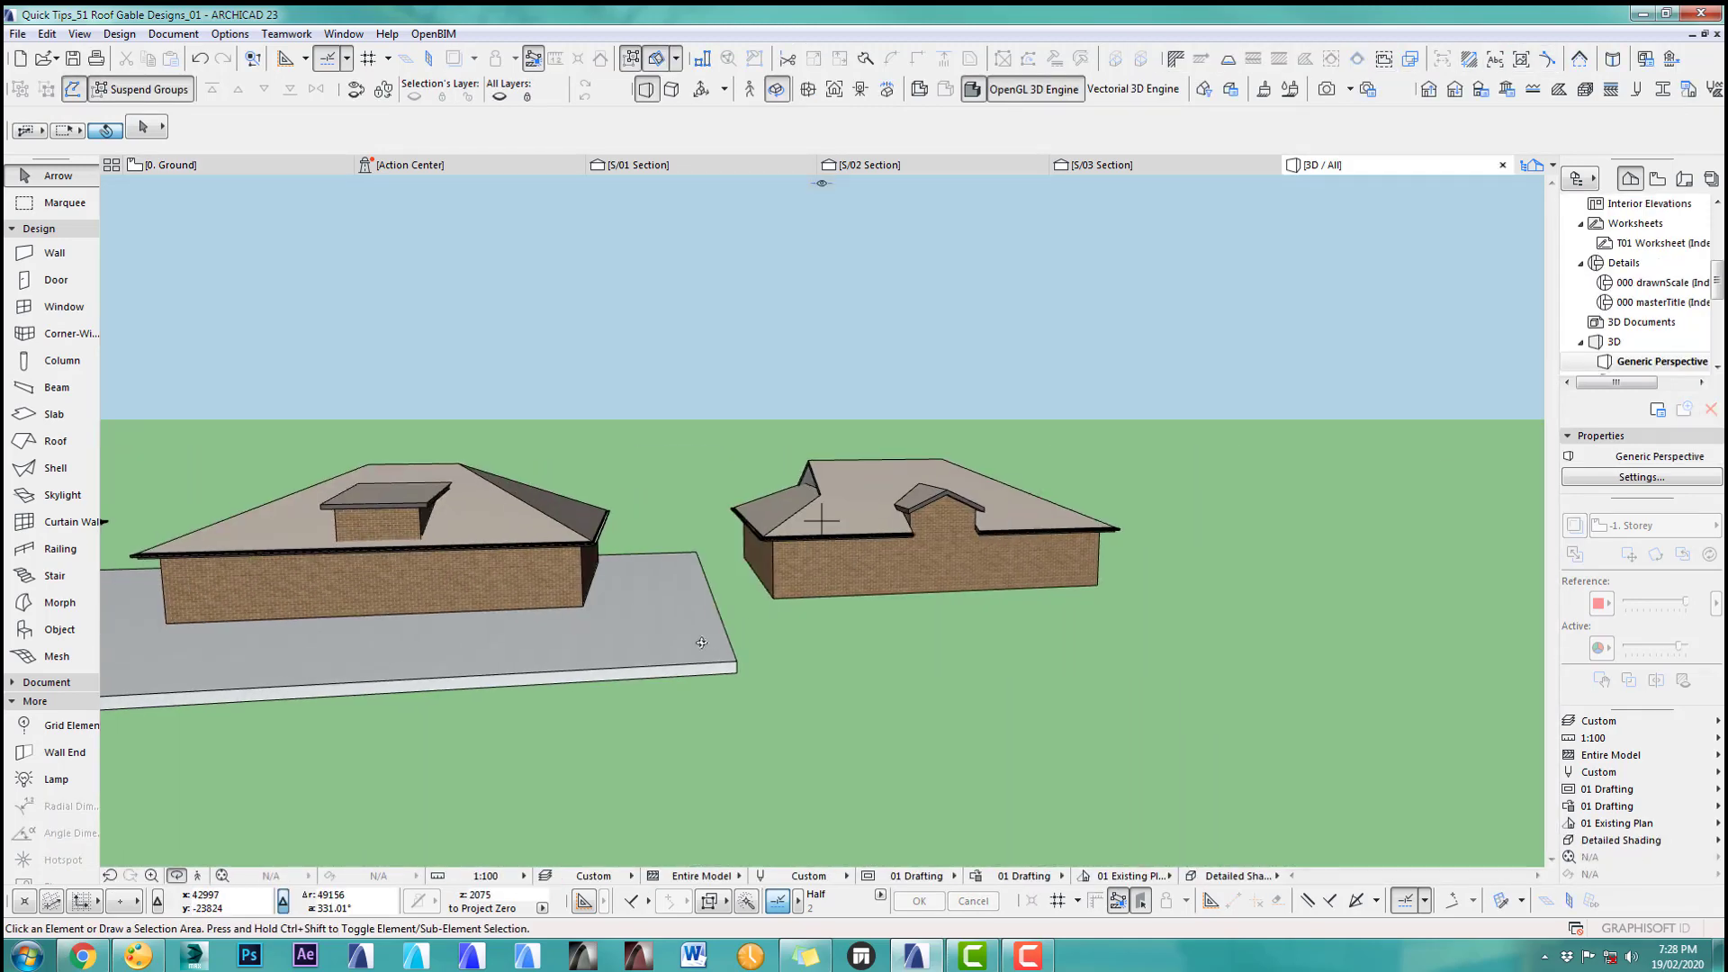
left_click(742, 636)
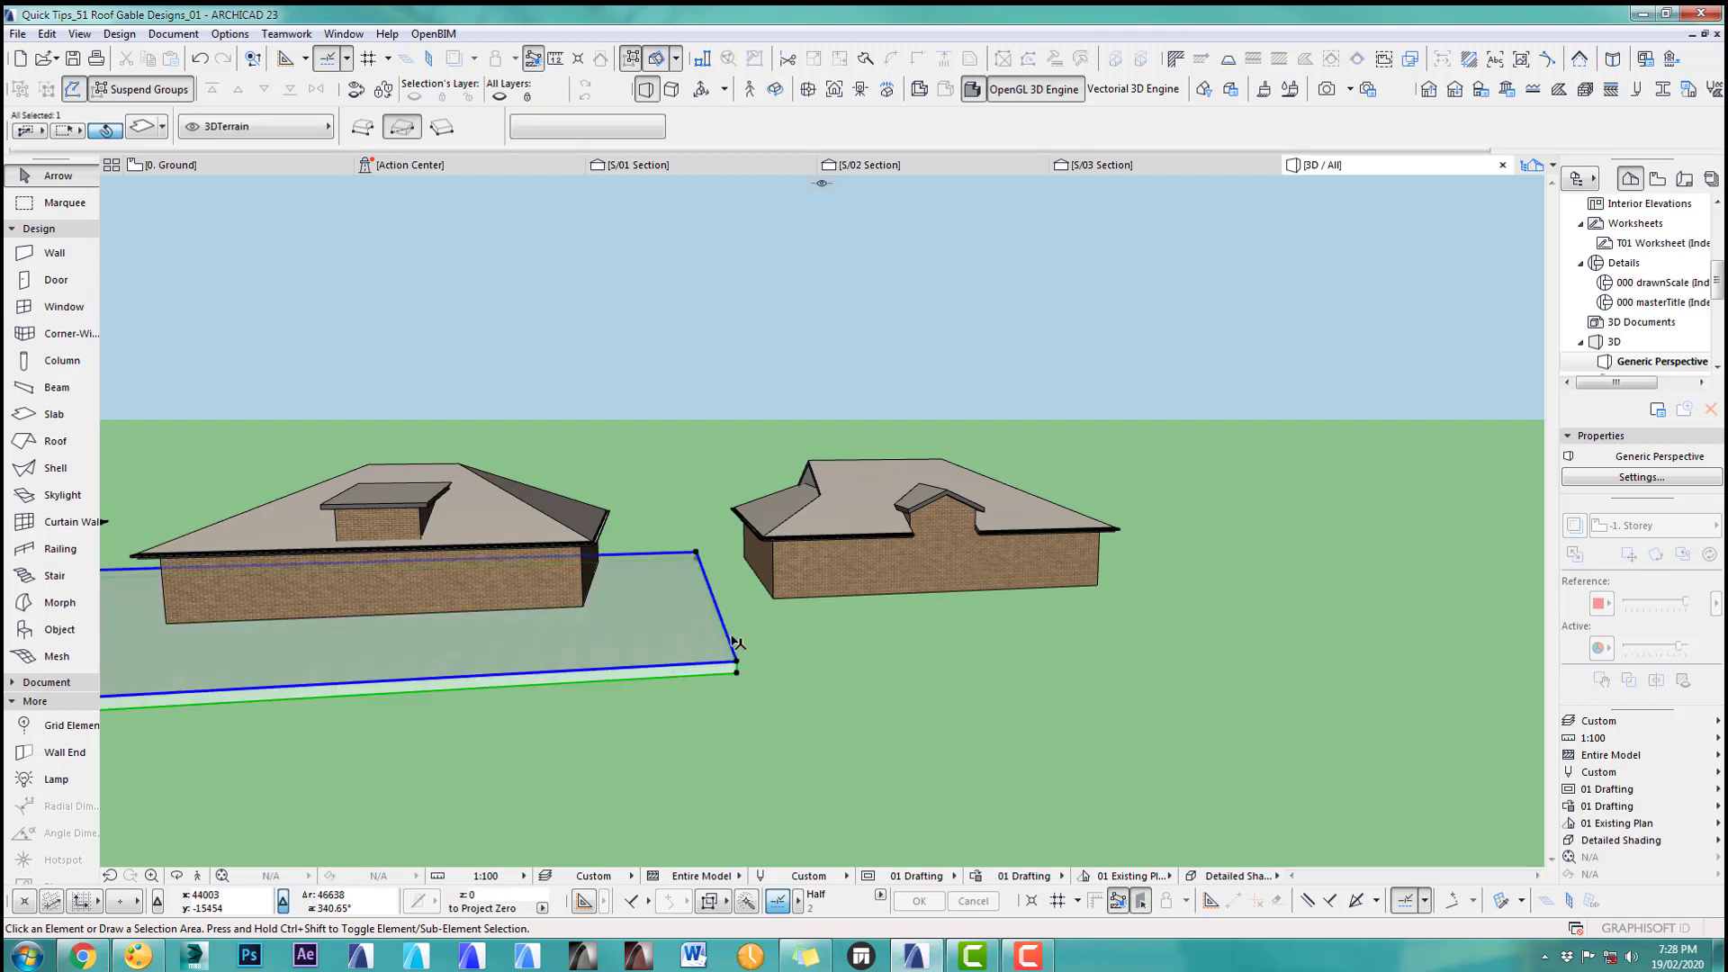
left_click(739, 636)
left_click(1221, 608)
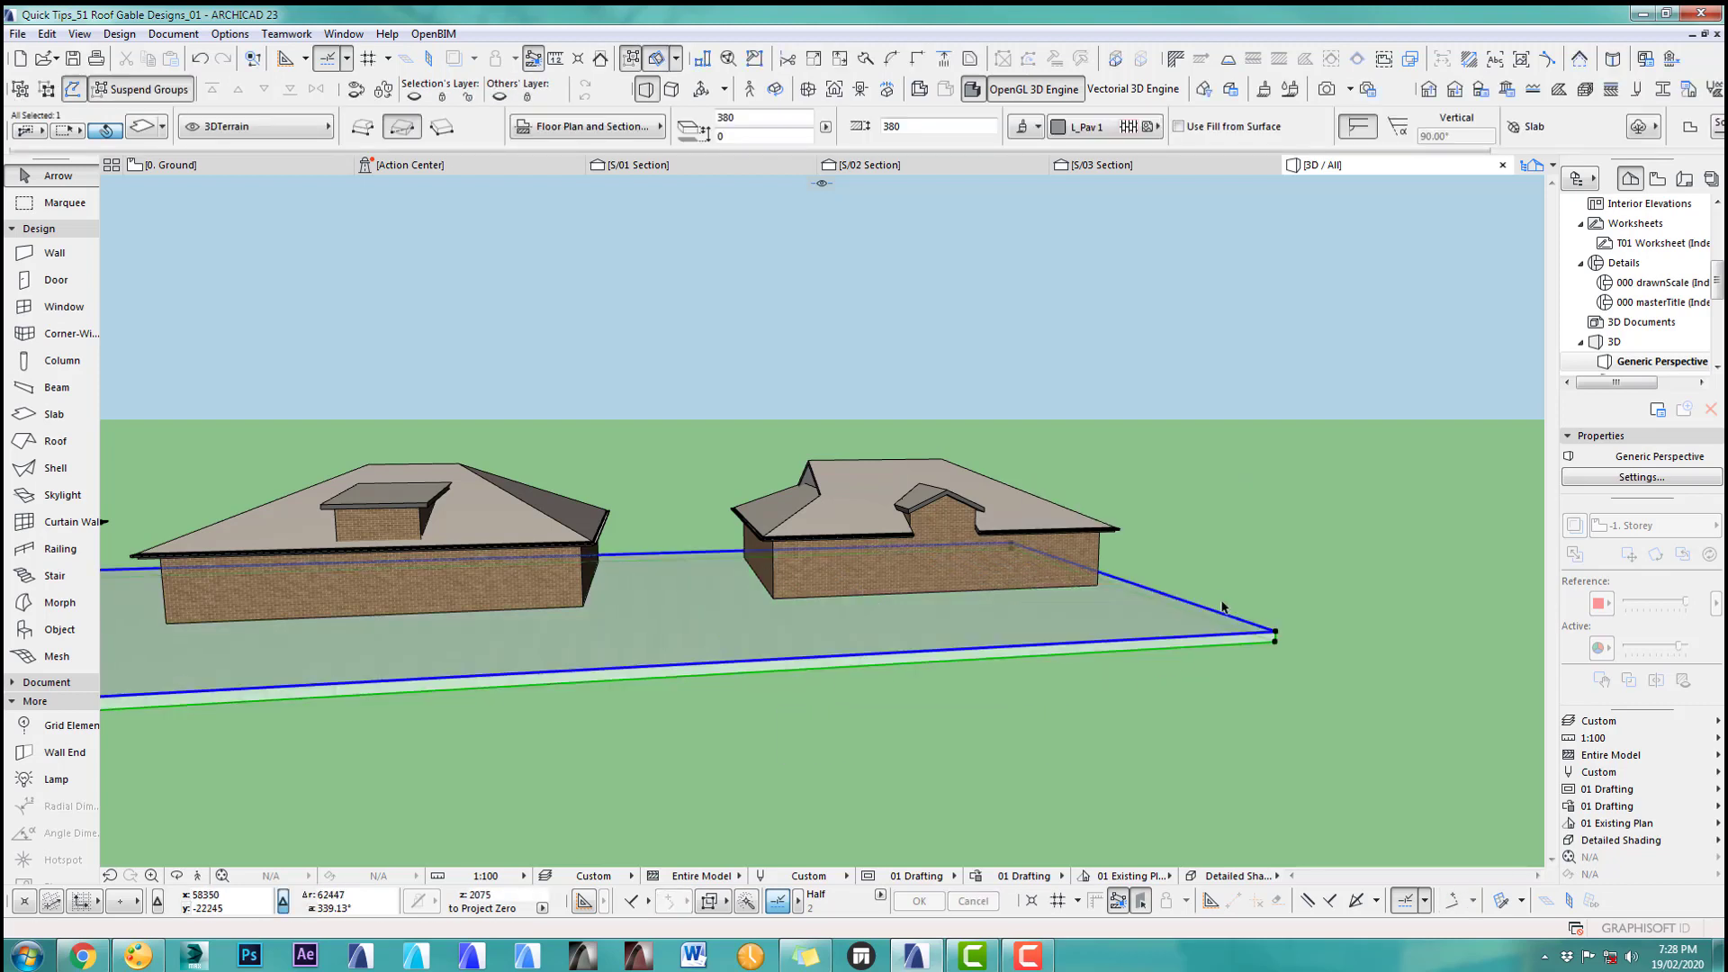
left_click(1111, 328)
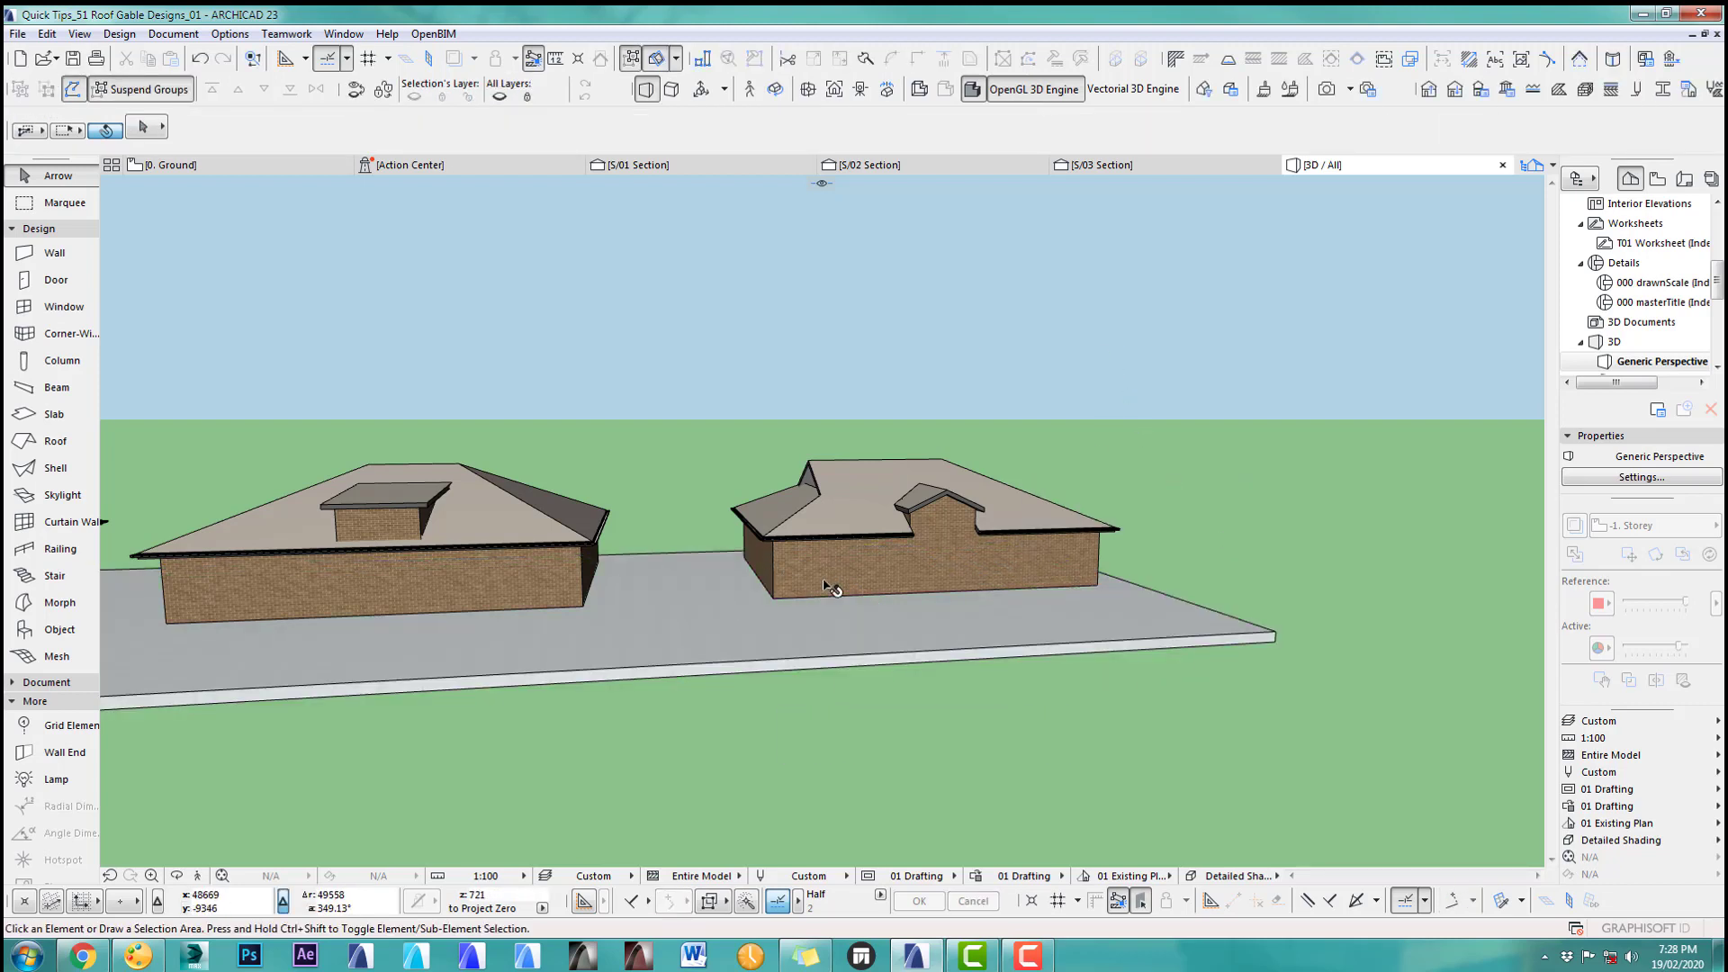
Step: Check the four houses on the ground plan and the extended ground slab on the -1. Storey plan
key("F2")
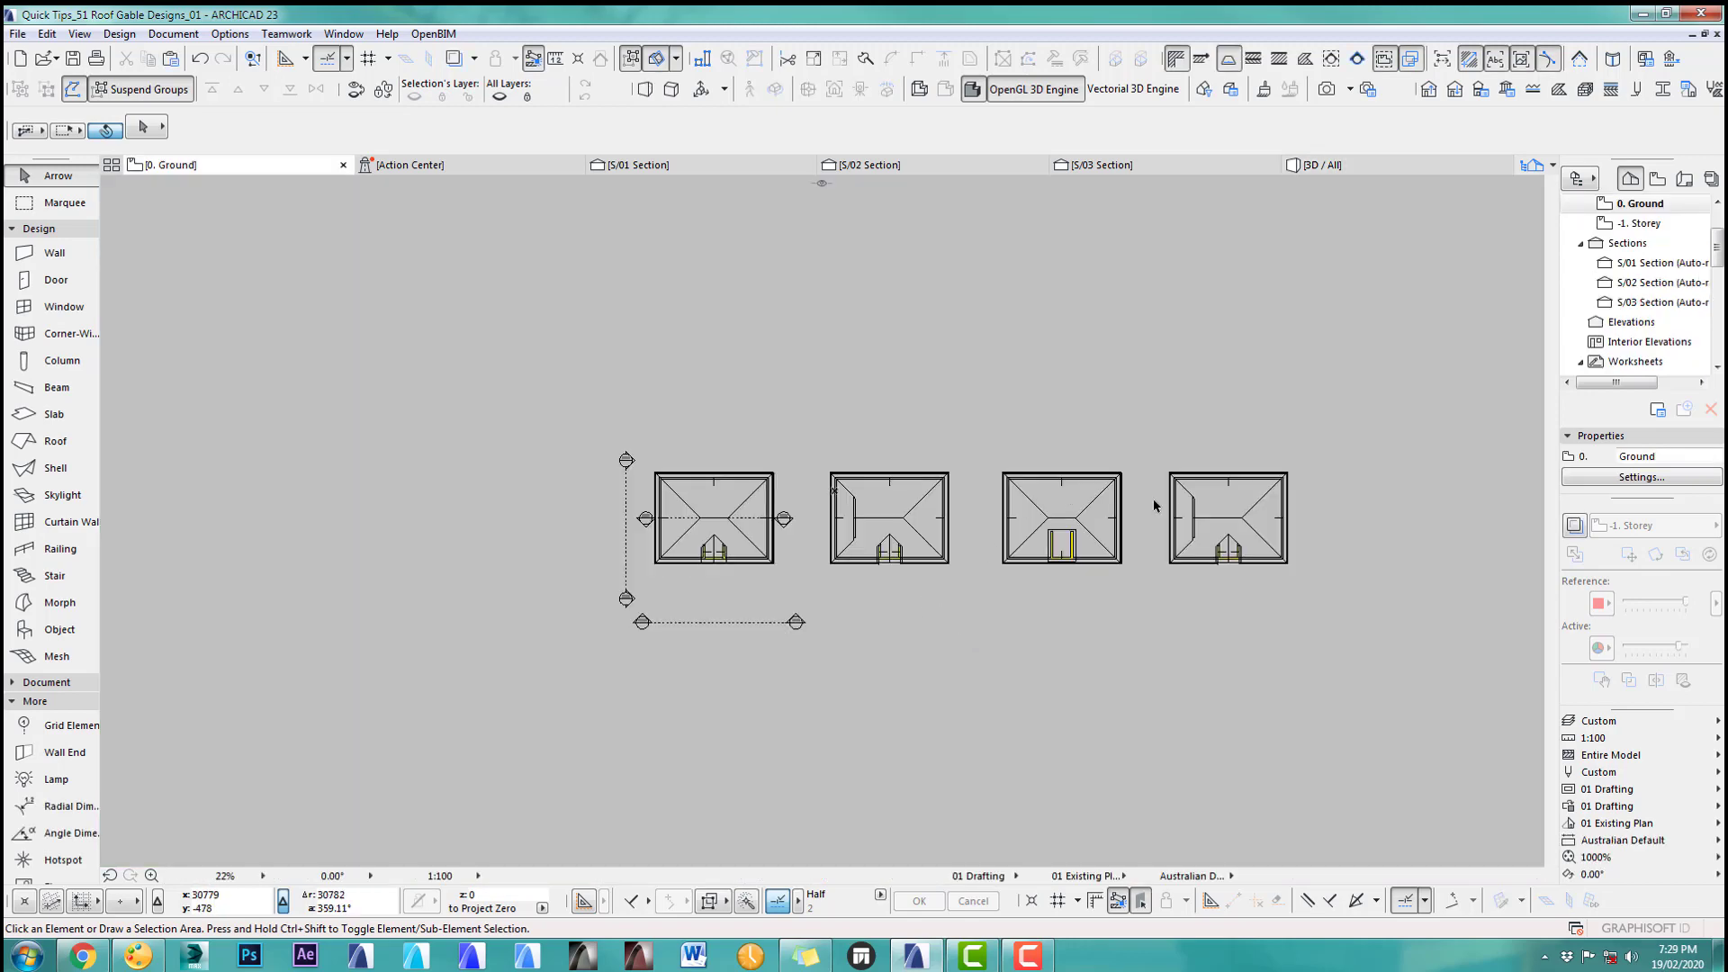
scroll(1149, 501, "up", 3)
scroll(944, 526, "down", 3)
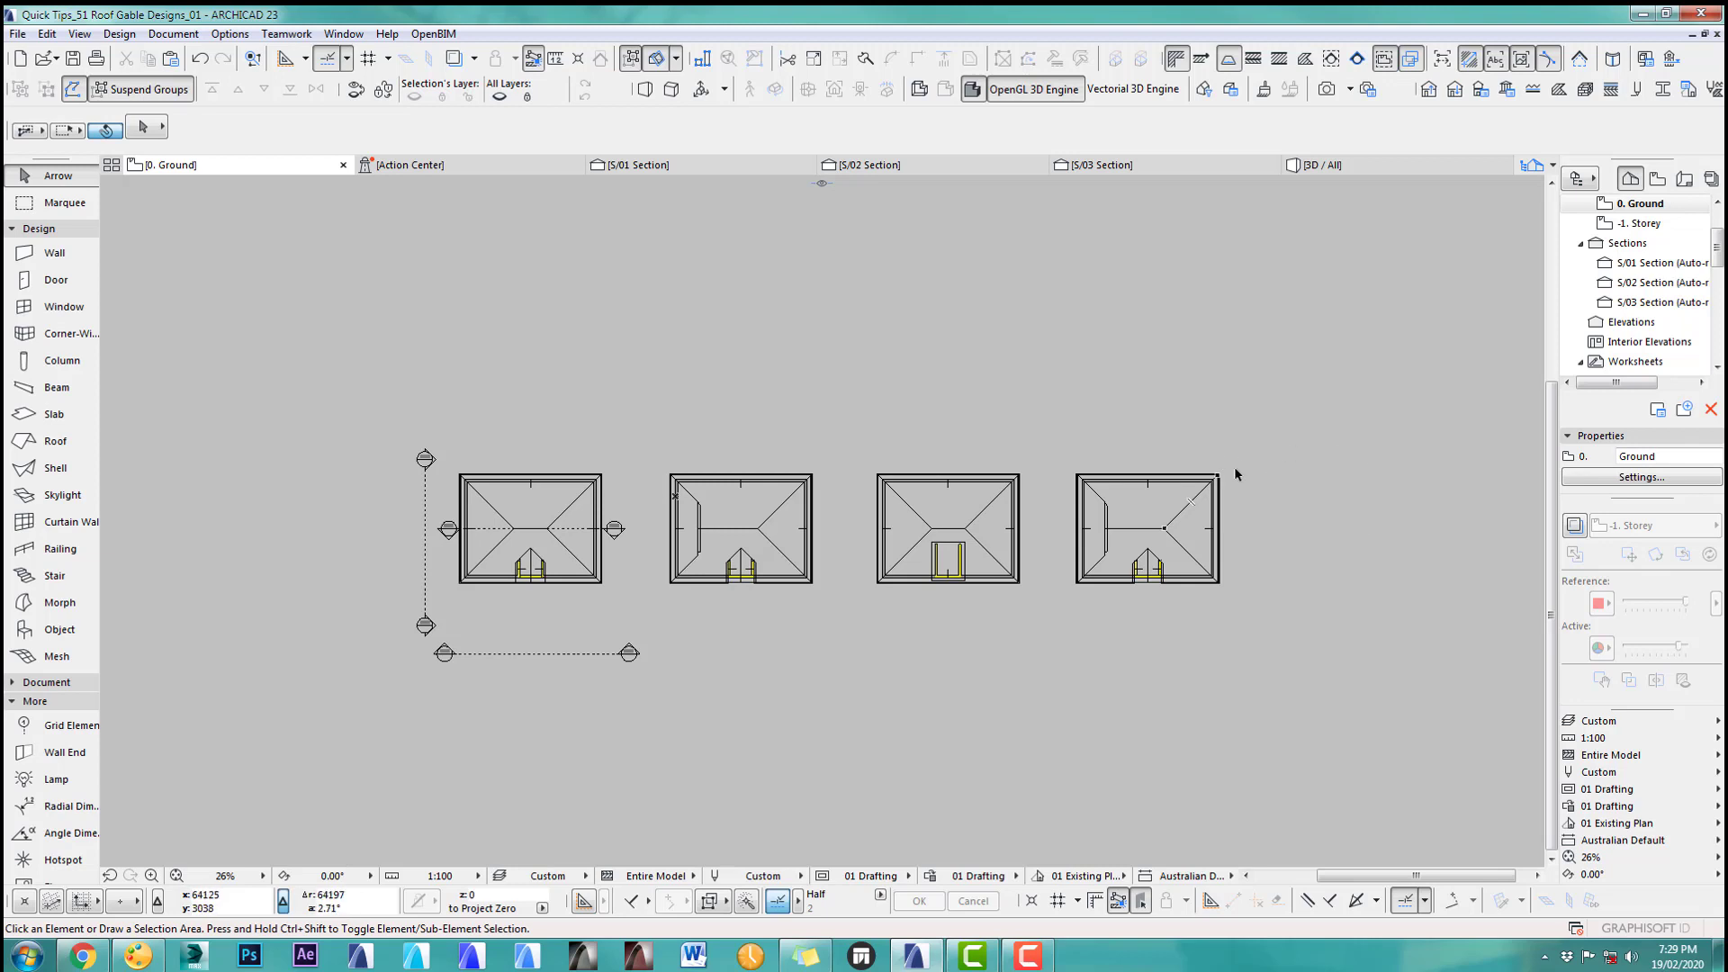
left_click_drag(1251, 458, 1063, 620)
left_click(1254, 530)
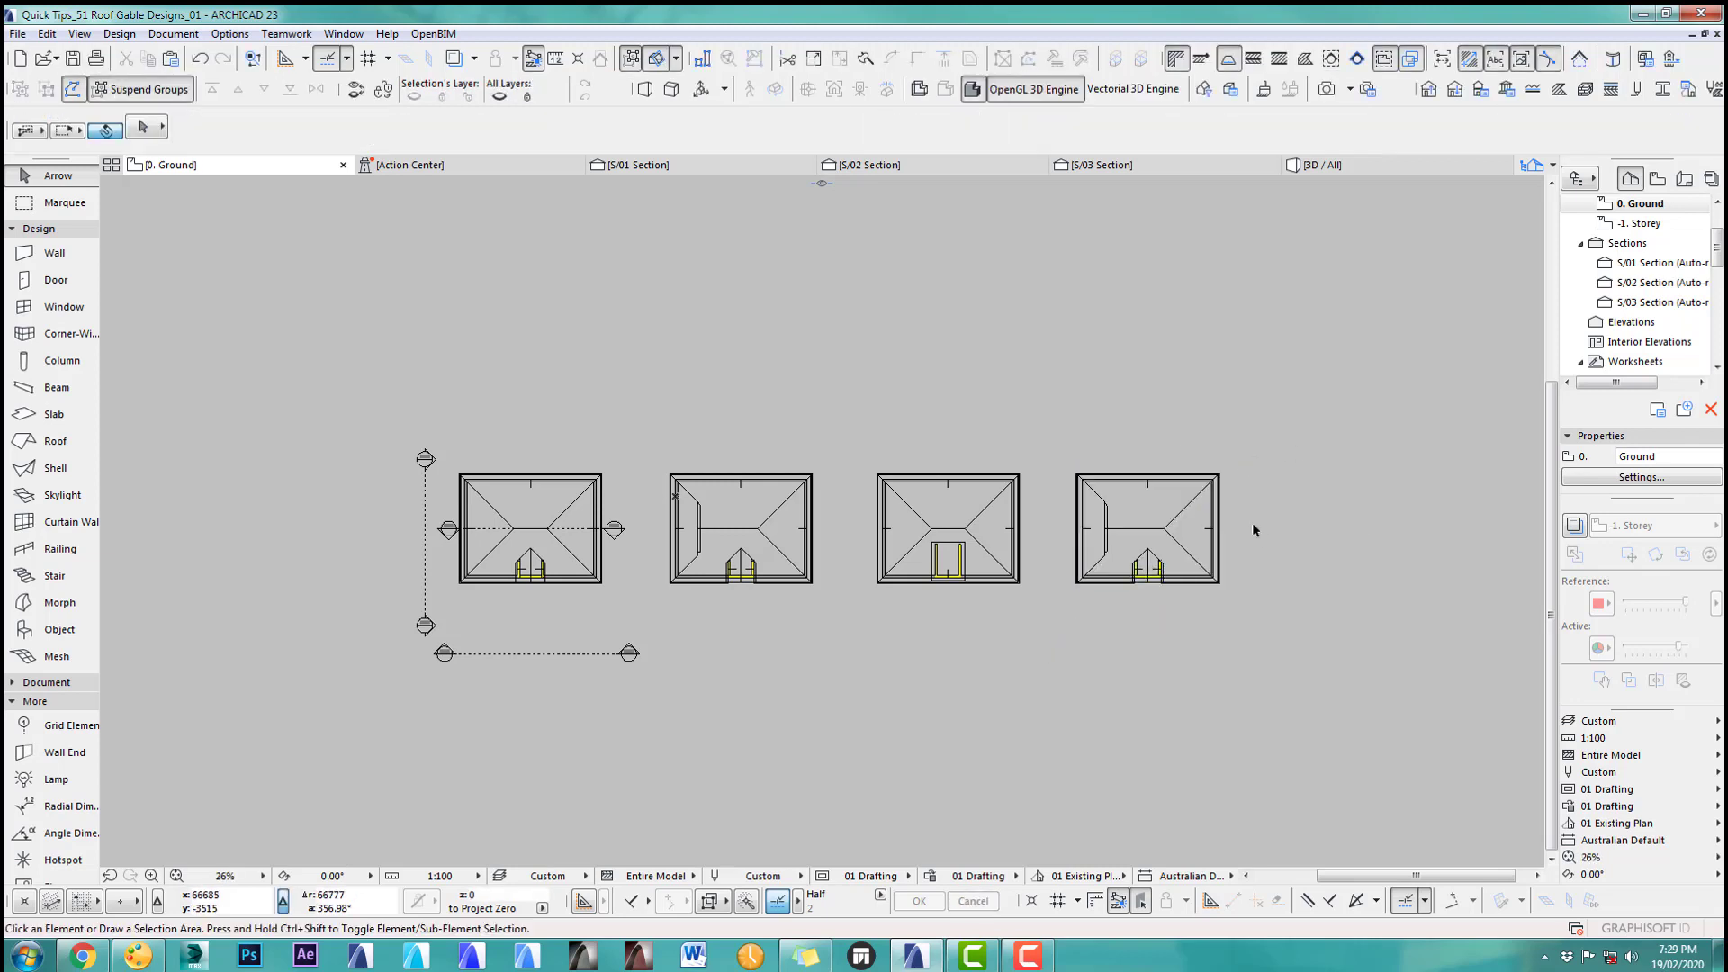
left_click(1202, 517)
left_click(1229, 458)
double_click(1638, 223)
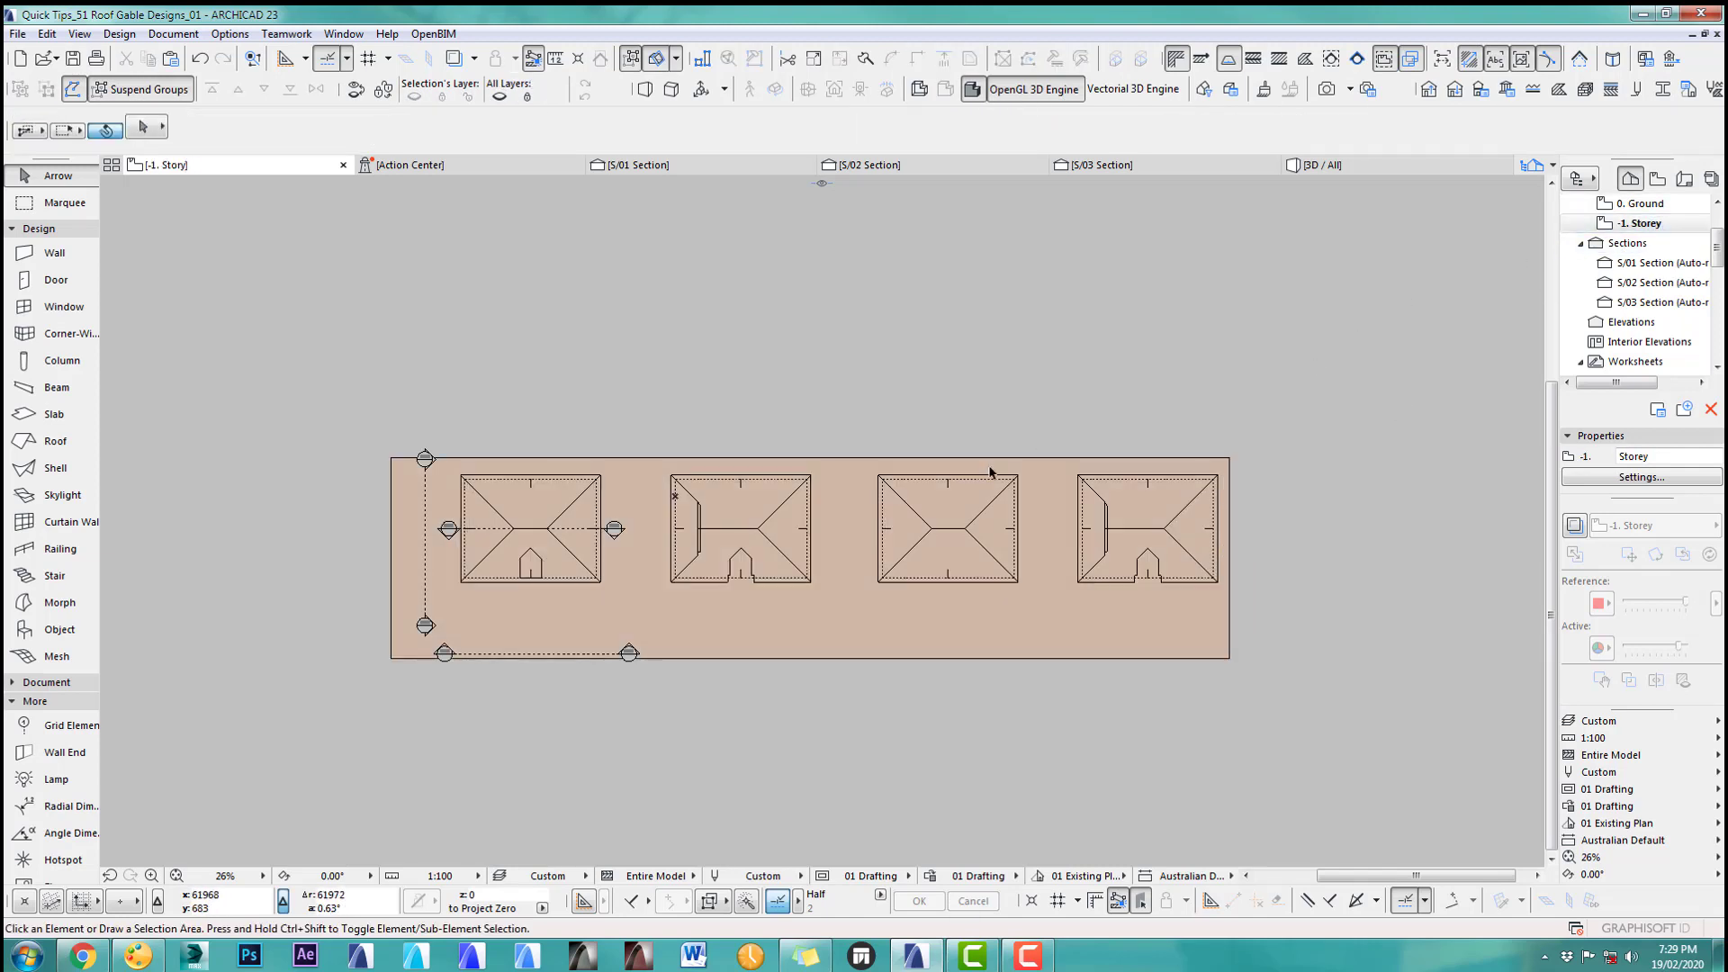
left_click(1640, 205)
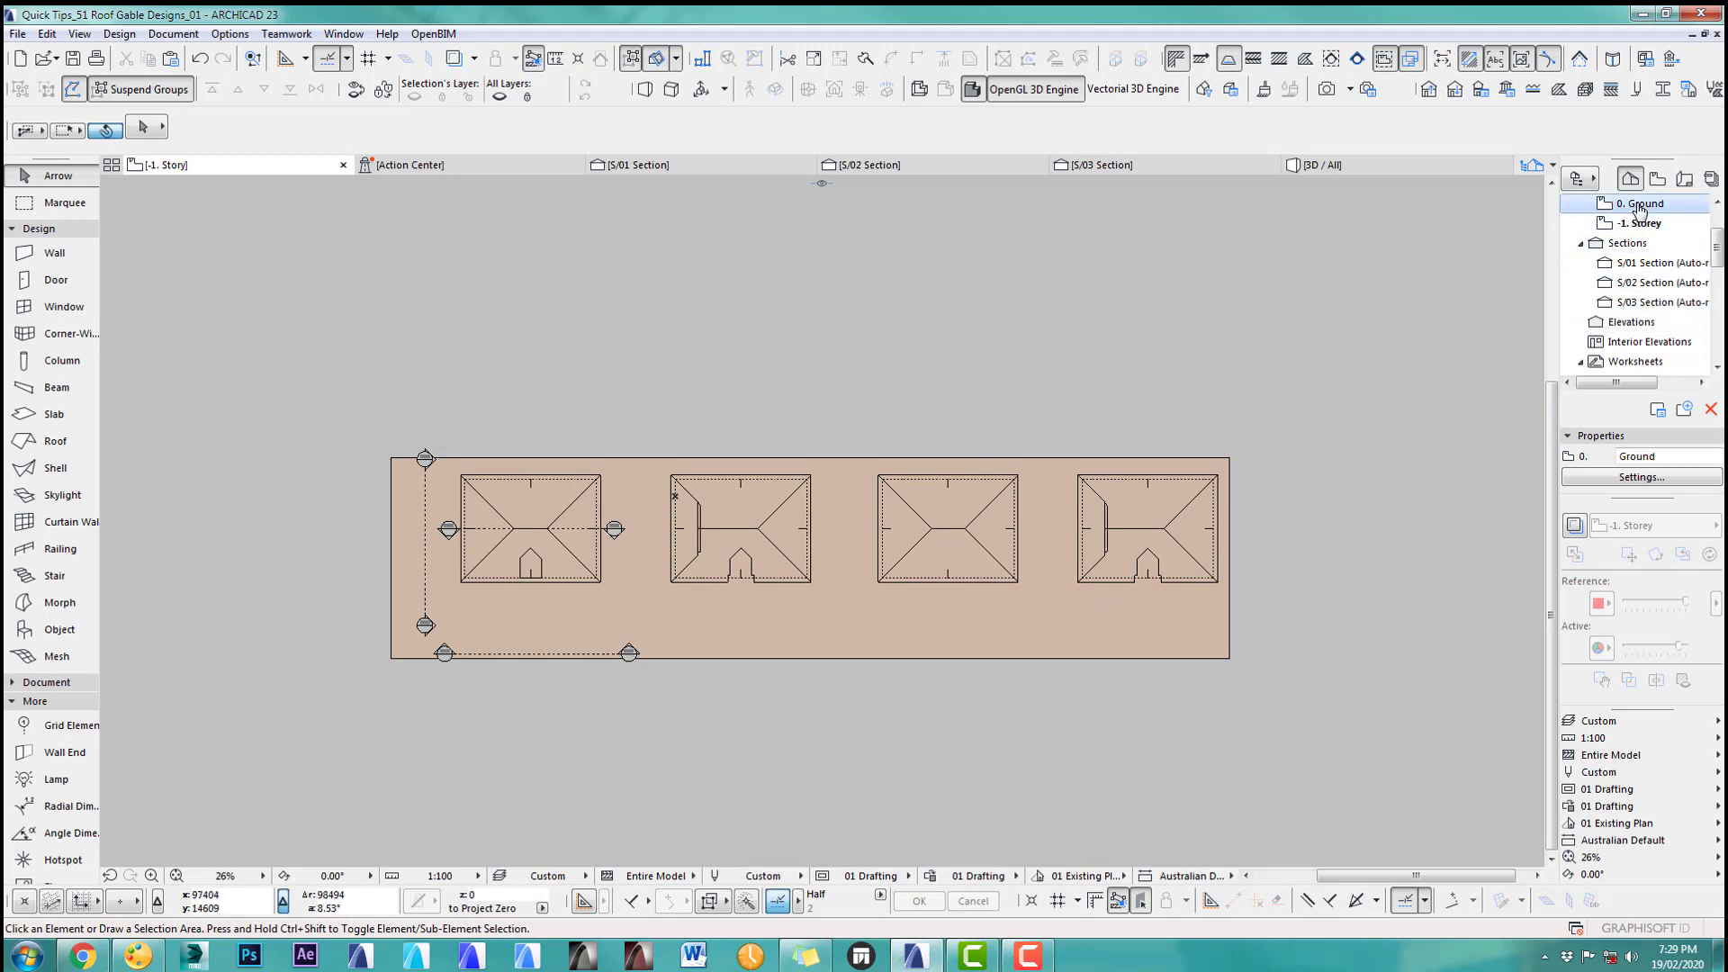
key("F3")
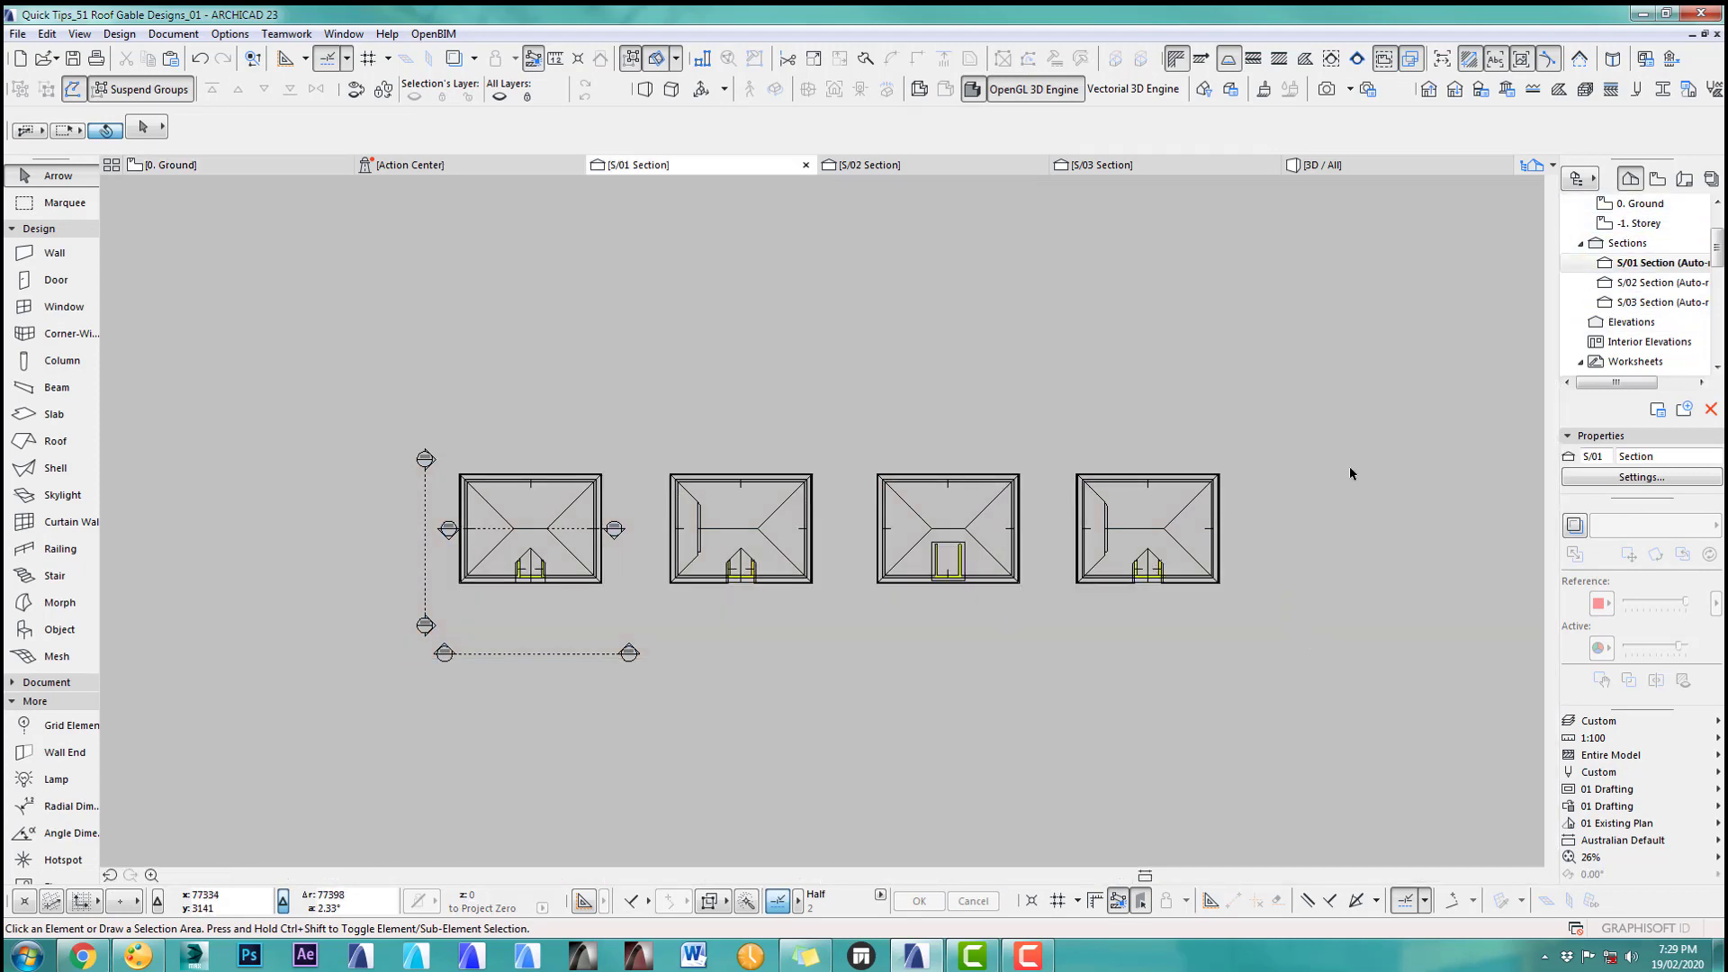
Step: On the ground plan, insert a node at the midpoint of the front edge of the fourth house's left front-gable roof plane
scroll(977, 496, "up", 6)
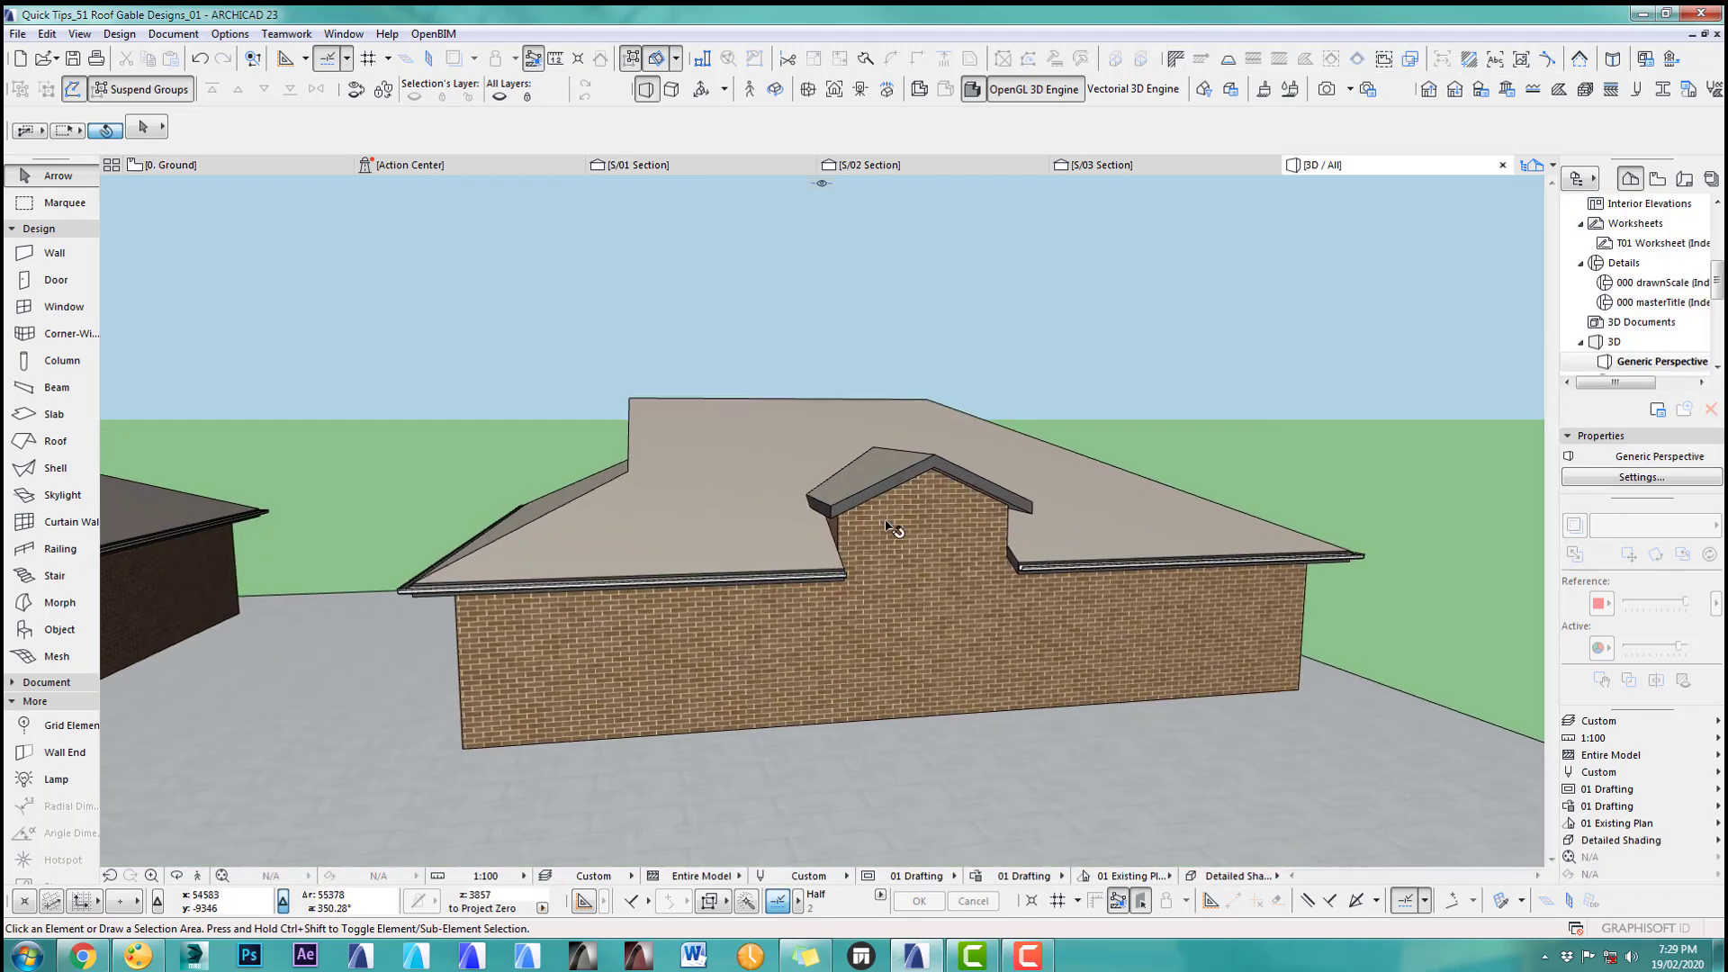
left_click(877, 464)
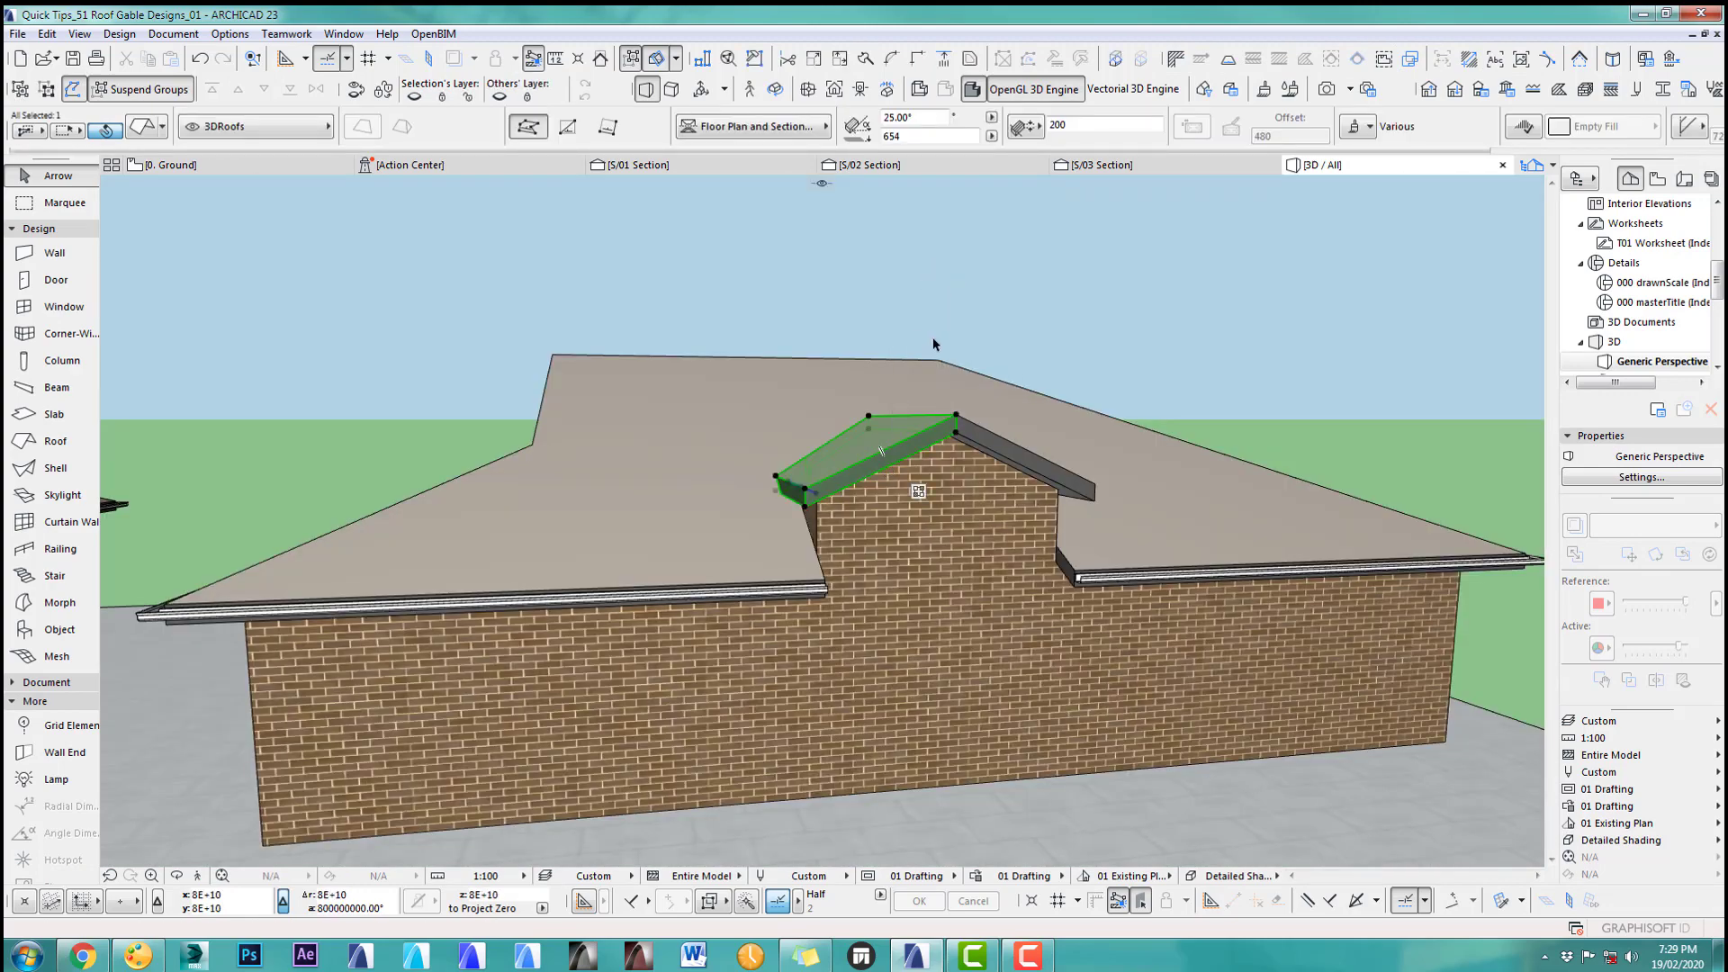
middle_click_drag(887, 469, 1011, 471, "shift")
scroll(908, 464, "up", 5)
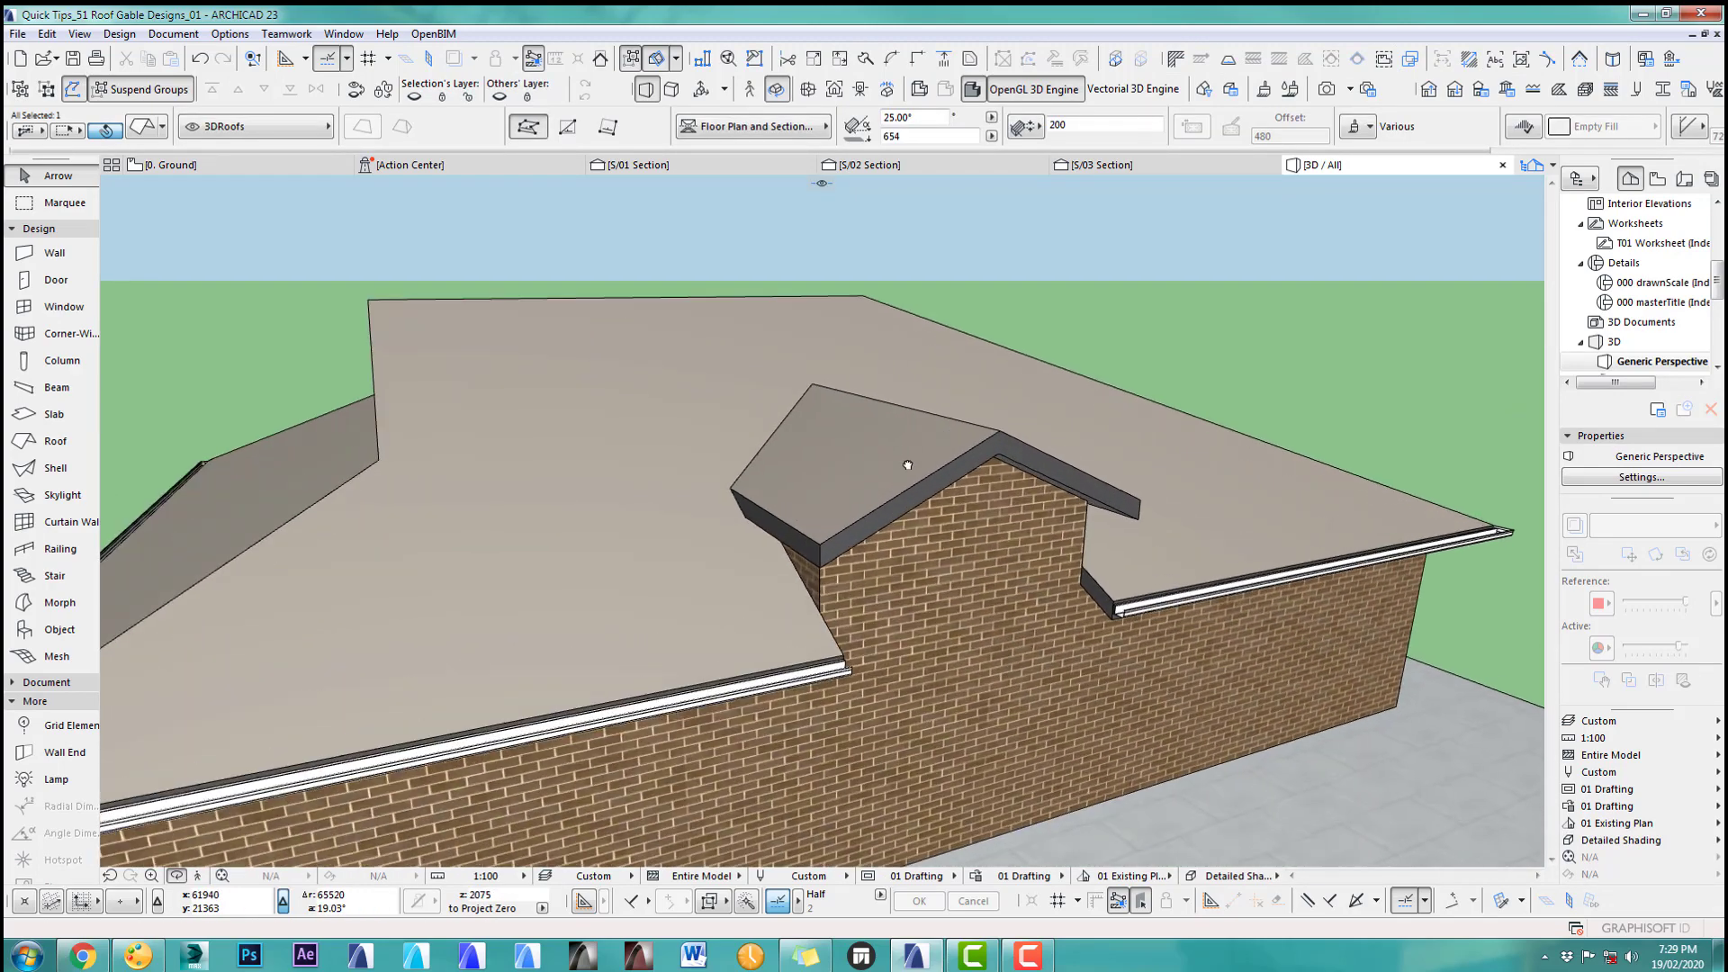
mouse_move(1017, 546)
middle_mouse_down("shift")
mouse_move(1066, 543)
mouse_move(1042, 528)
middle_mouse_up("shift")
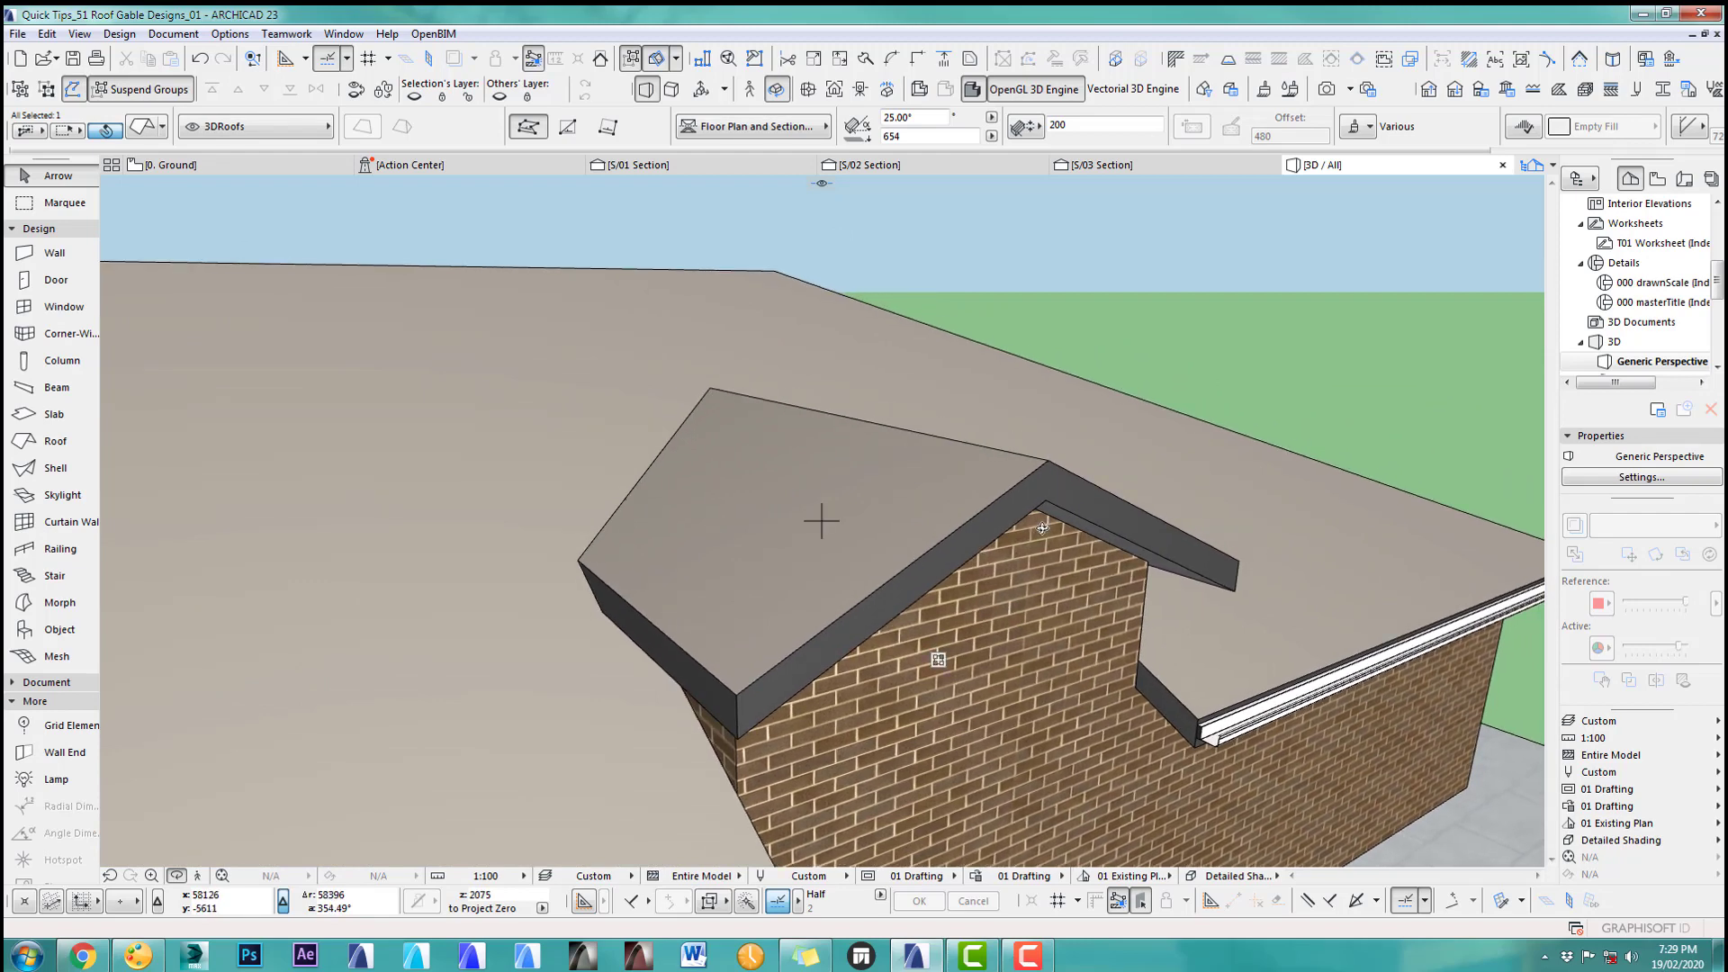
key("F2")
scroll(967, 686, "up", 10)
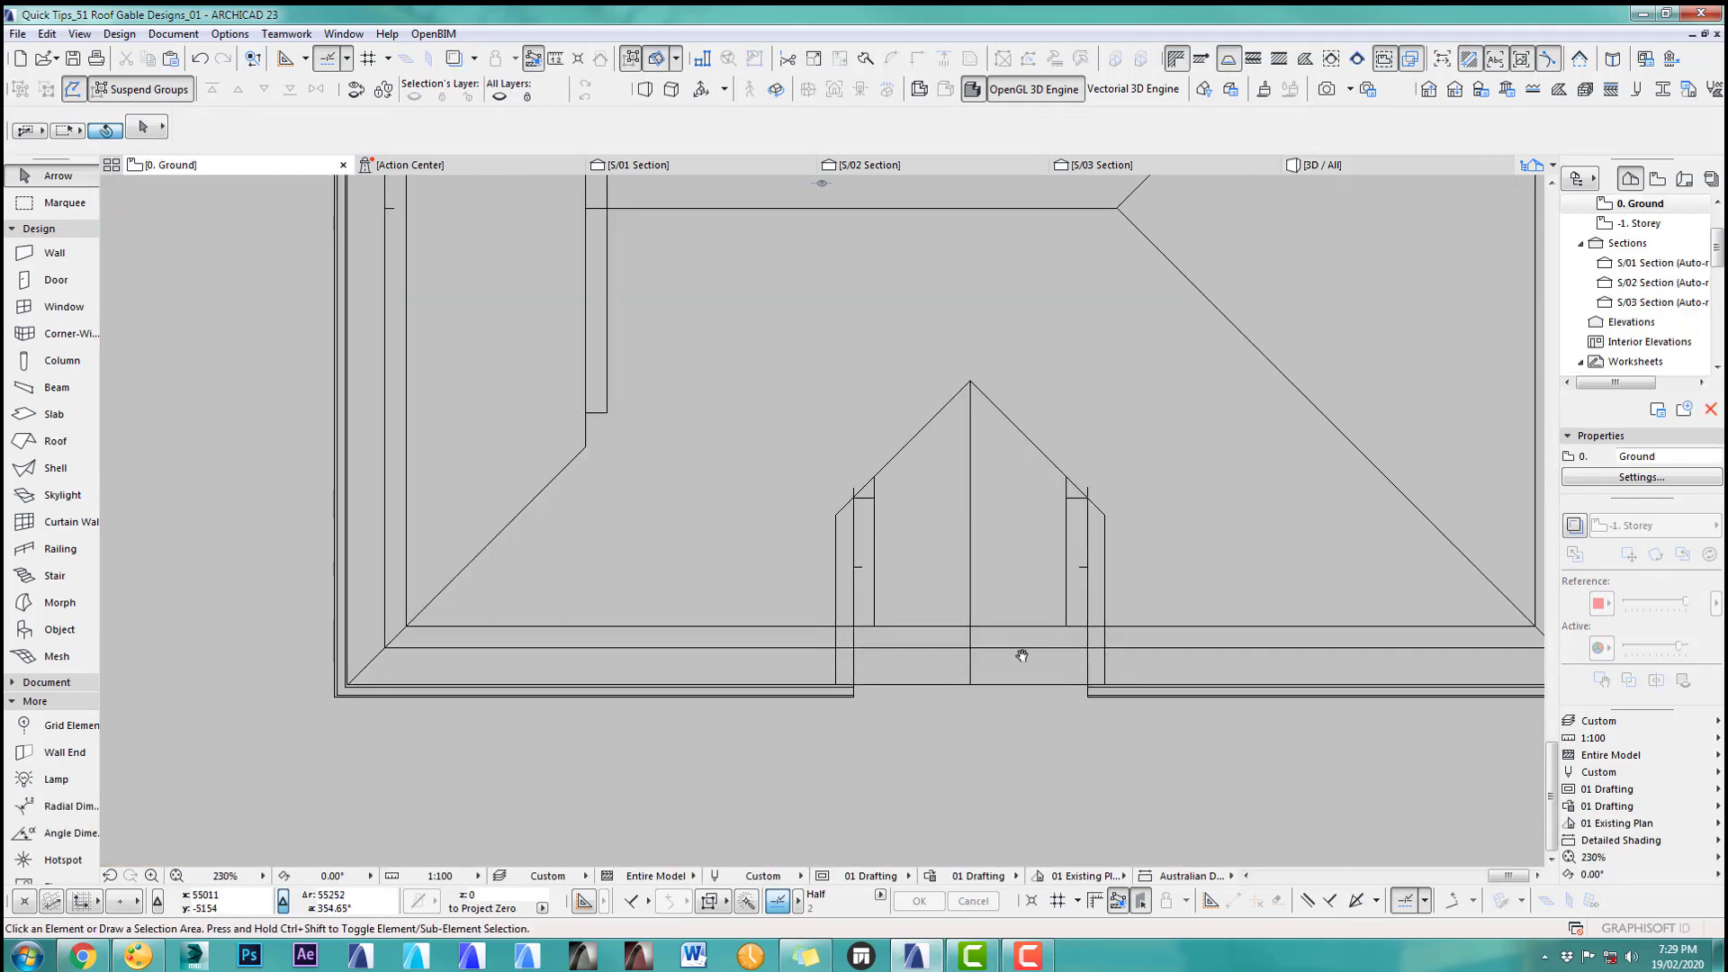
left_click(947, 686)
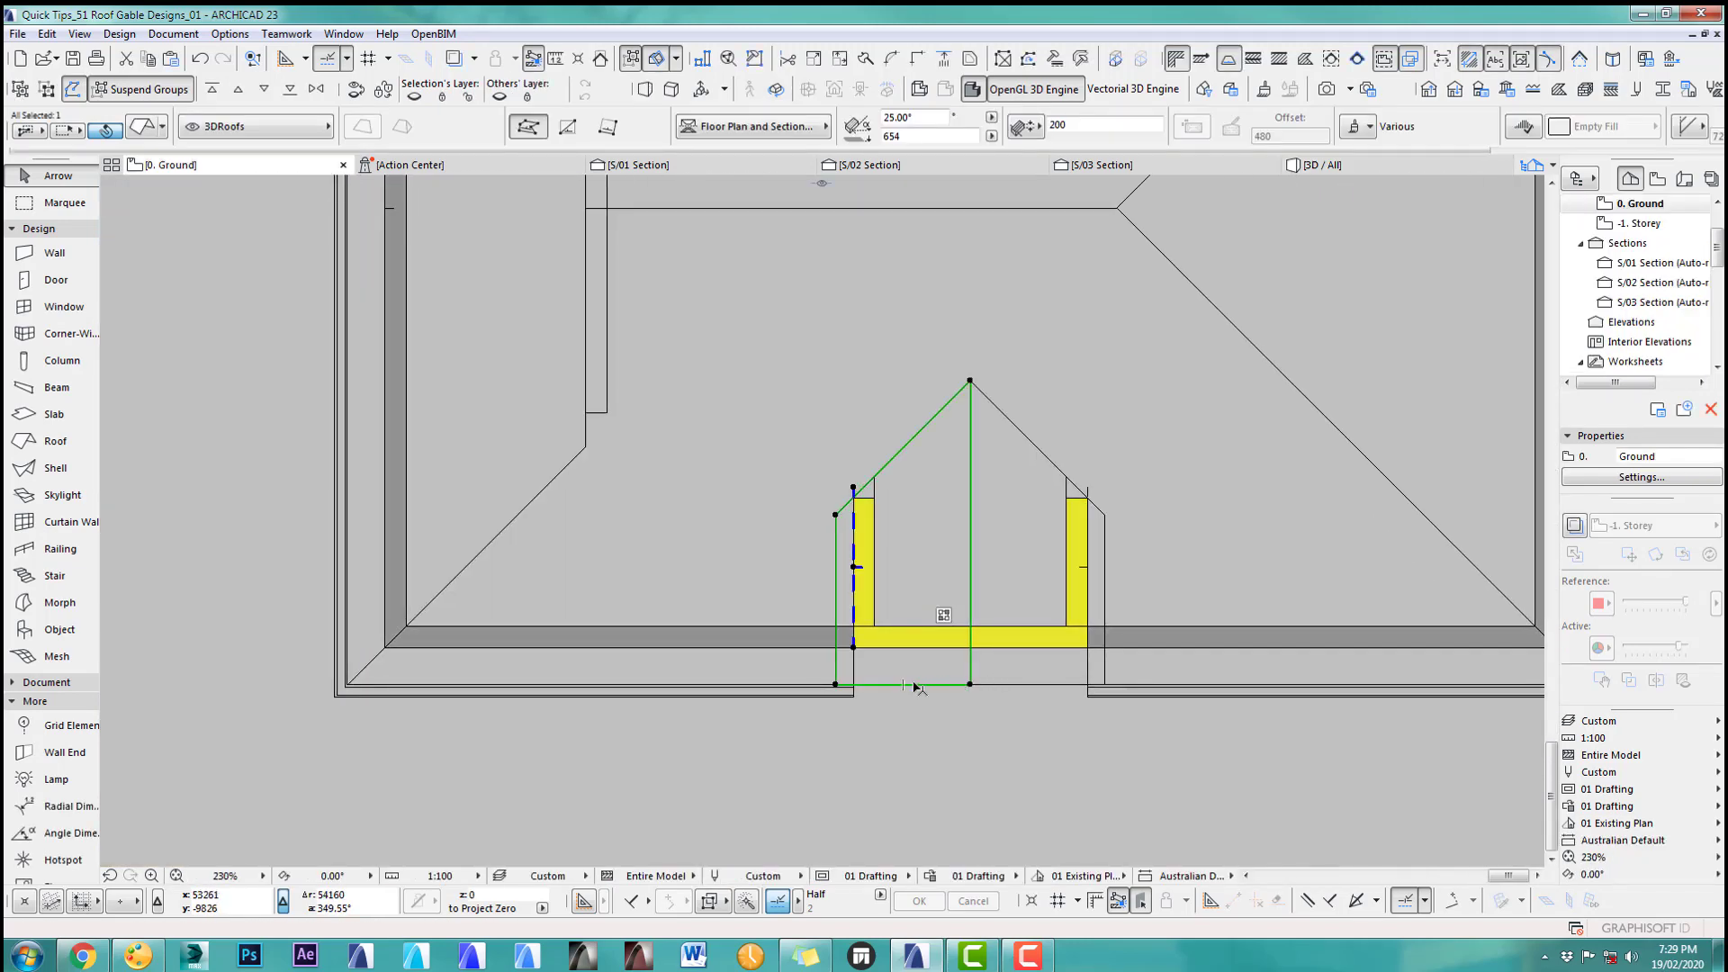
left_click(902, 685)
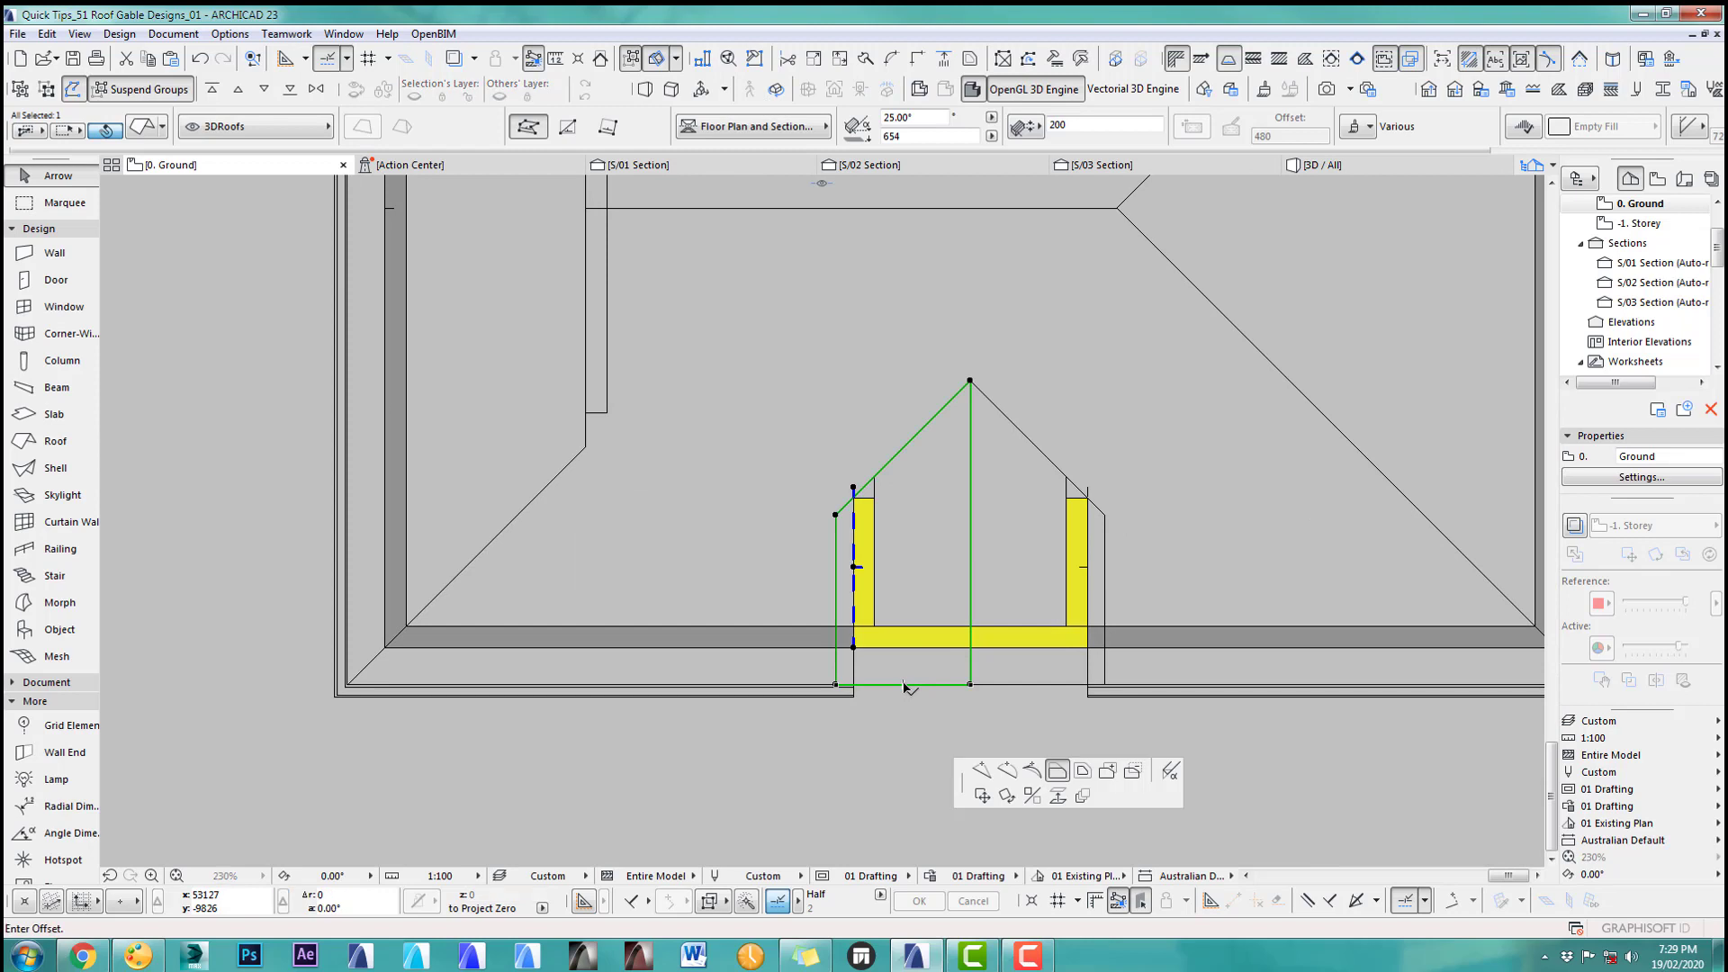
left_click(978, 768)
left_click(903, 685)
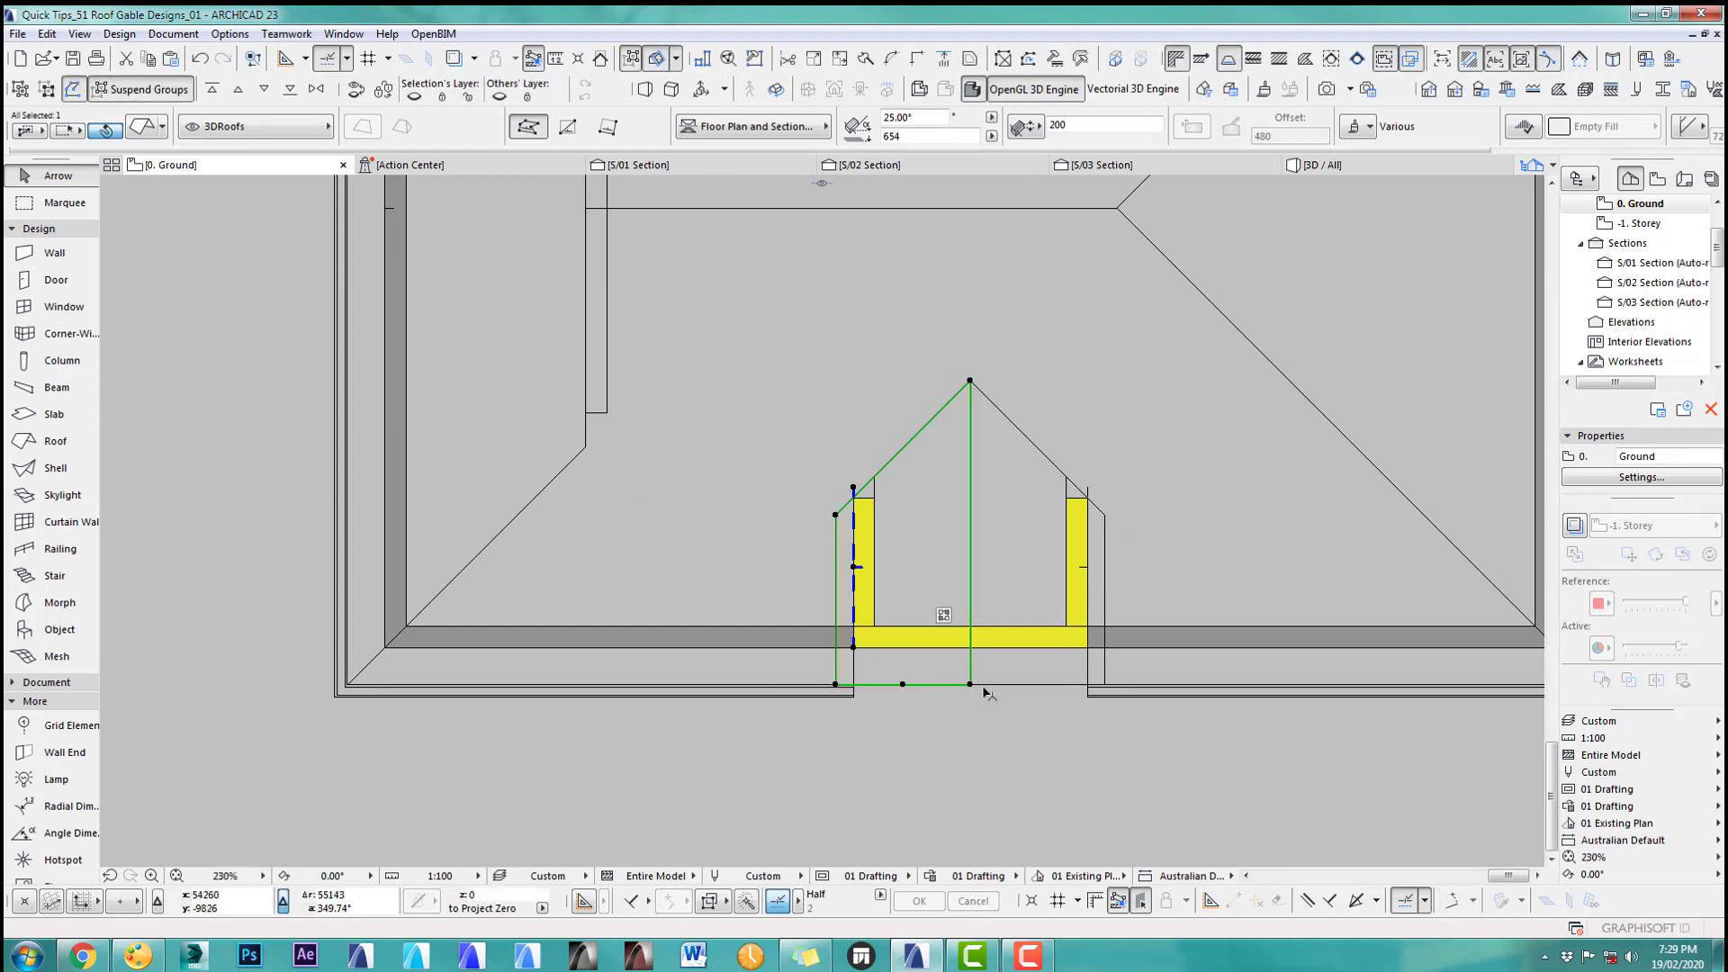
Step: Move the left gable plane's front ridge corner 861 mm back along Y to cut its front edge diagonally
left_click(970, 686)
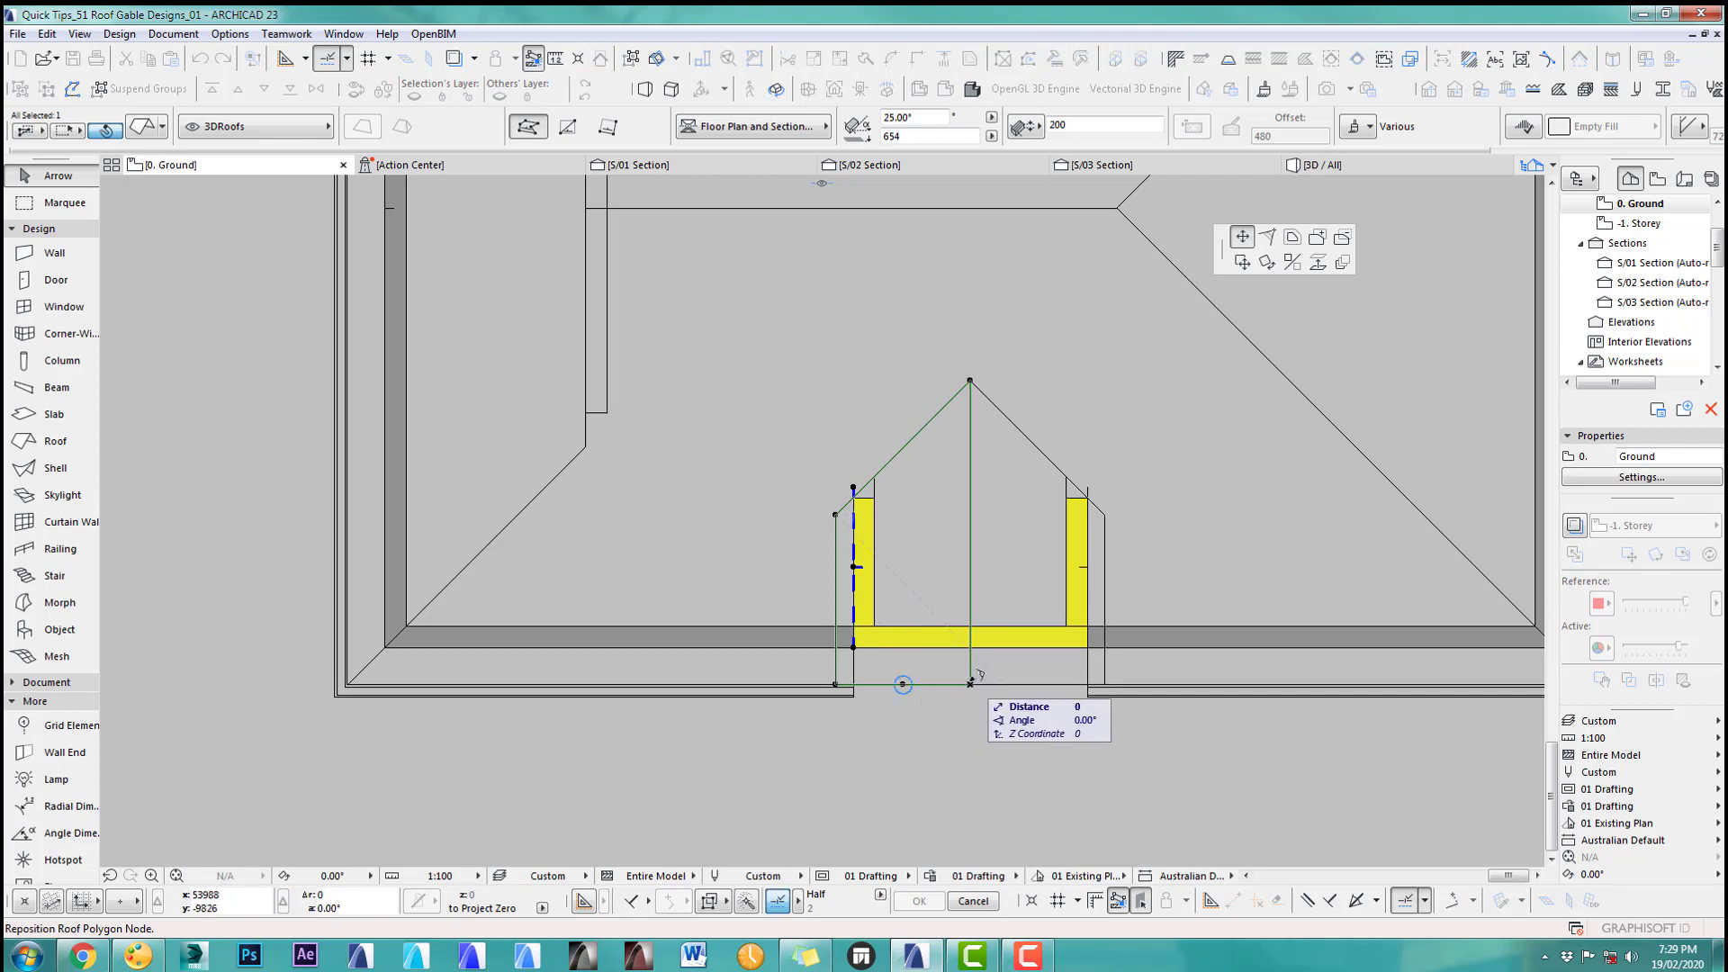
key("y")
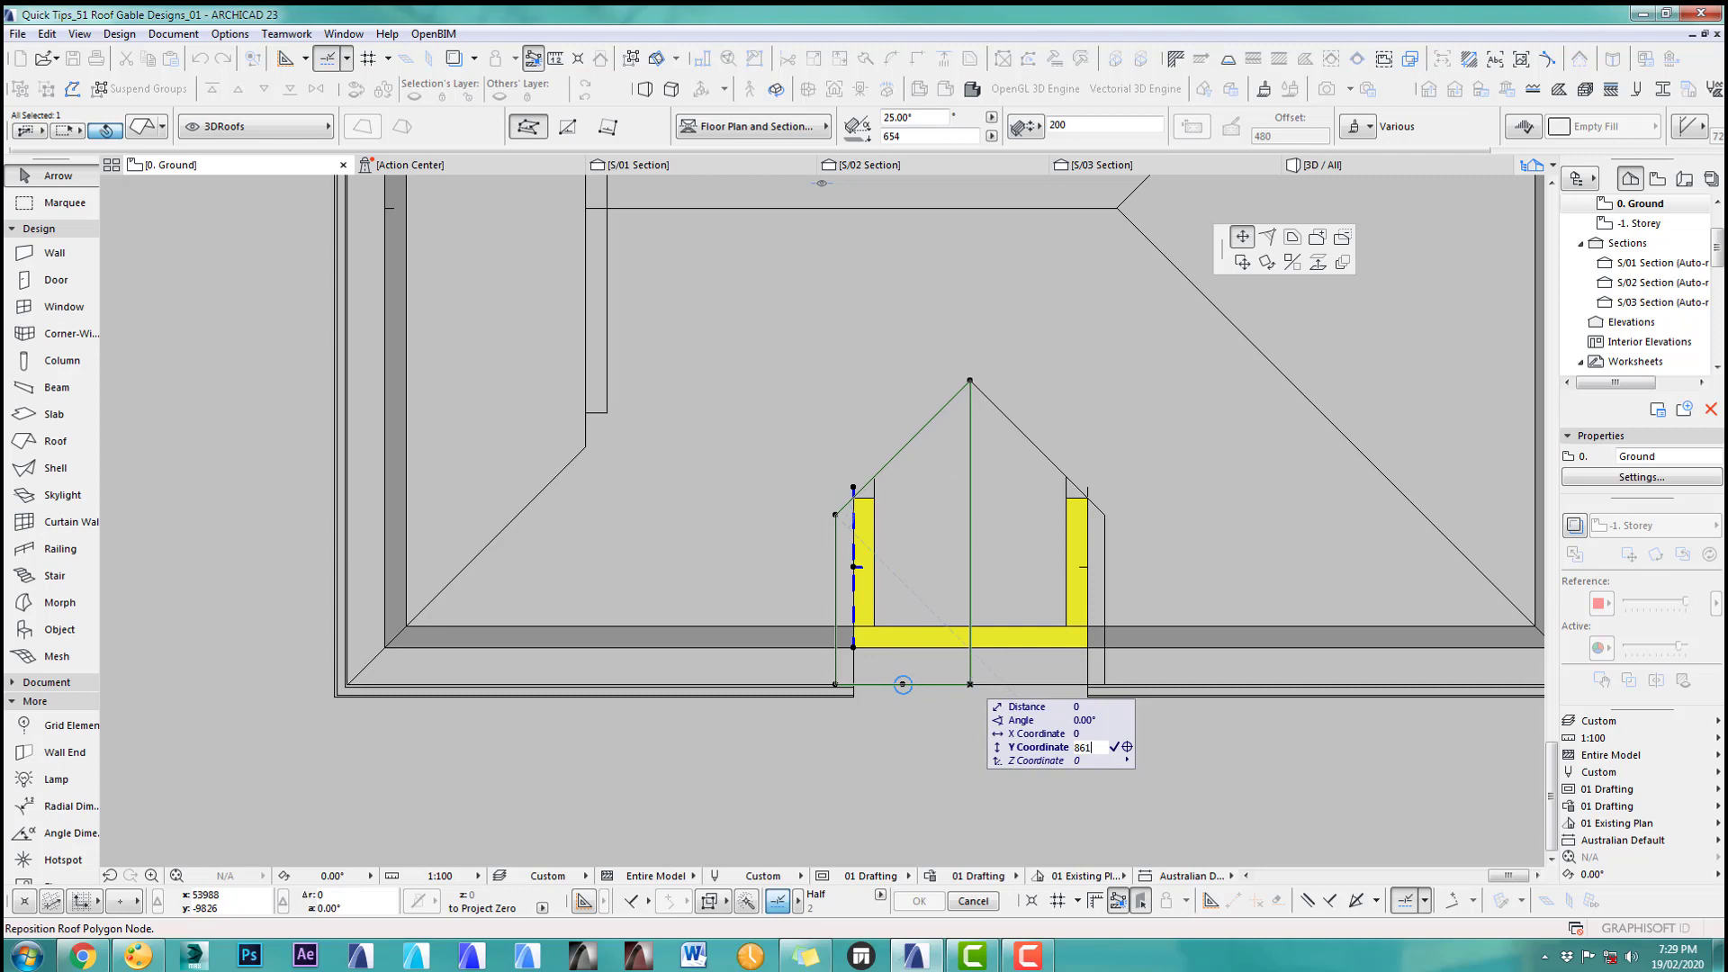
type("861")
key("Return")
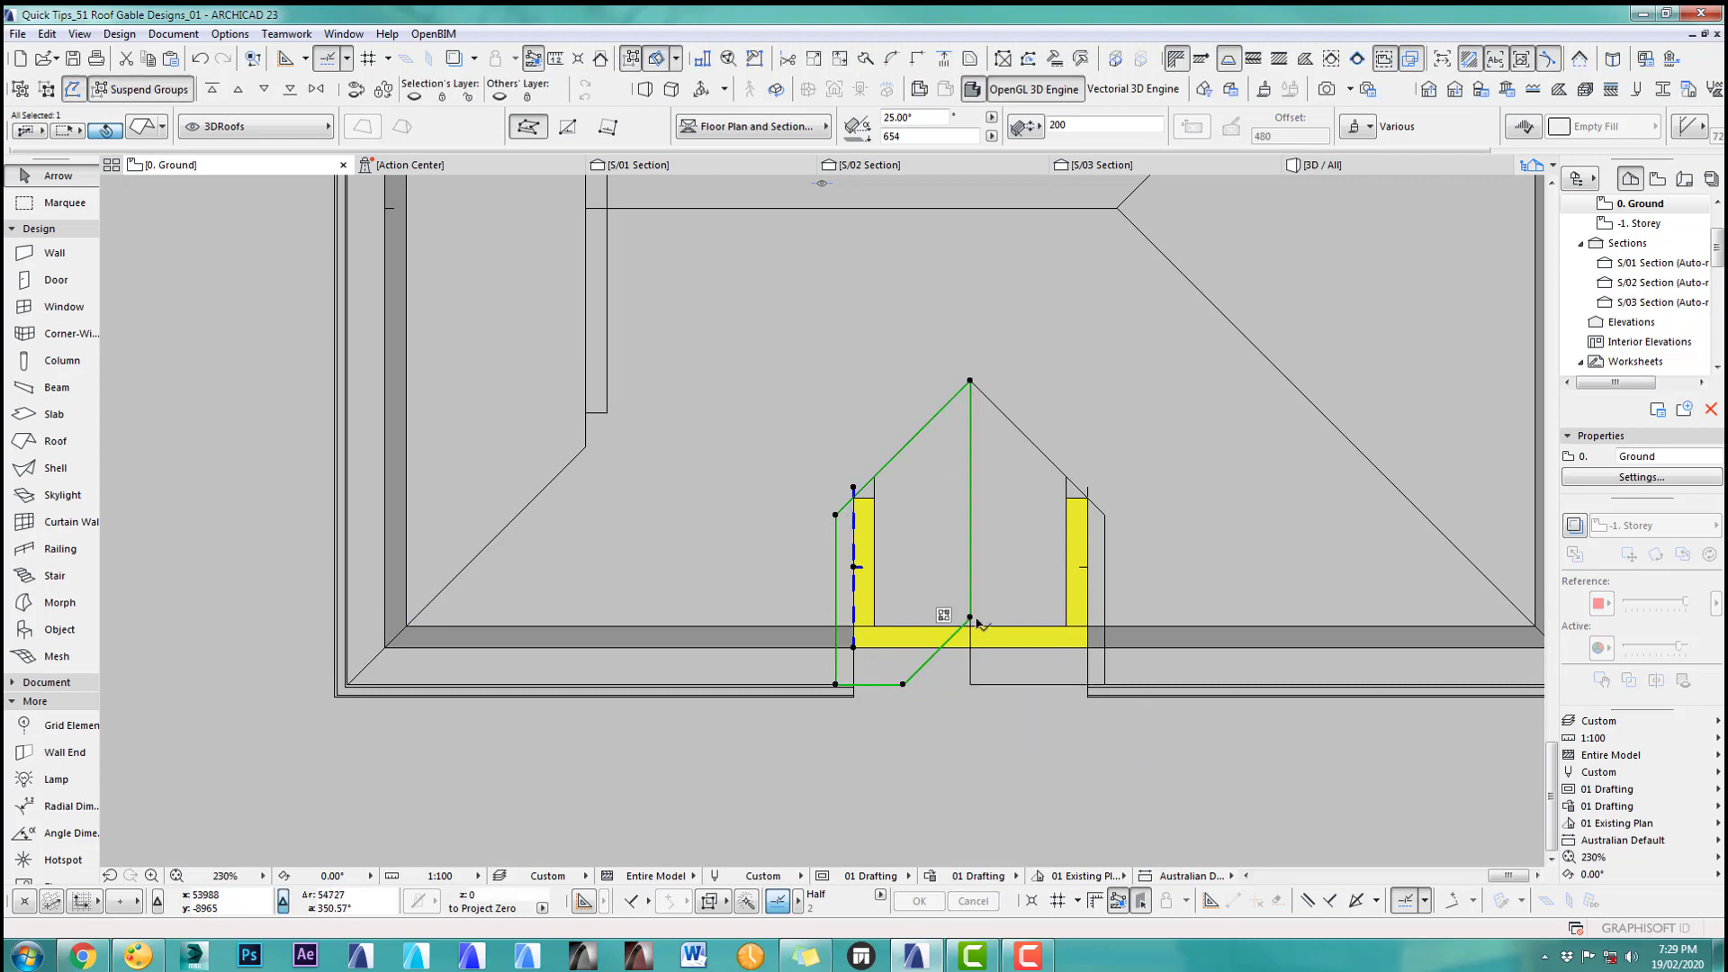
left_click(1006, 700)
Step: Insert a midpoint node on the right gable plane's front edge and move its ridge corner back onto the left plane's corner
left_click(994, 685)
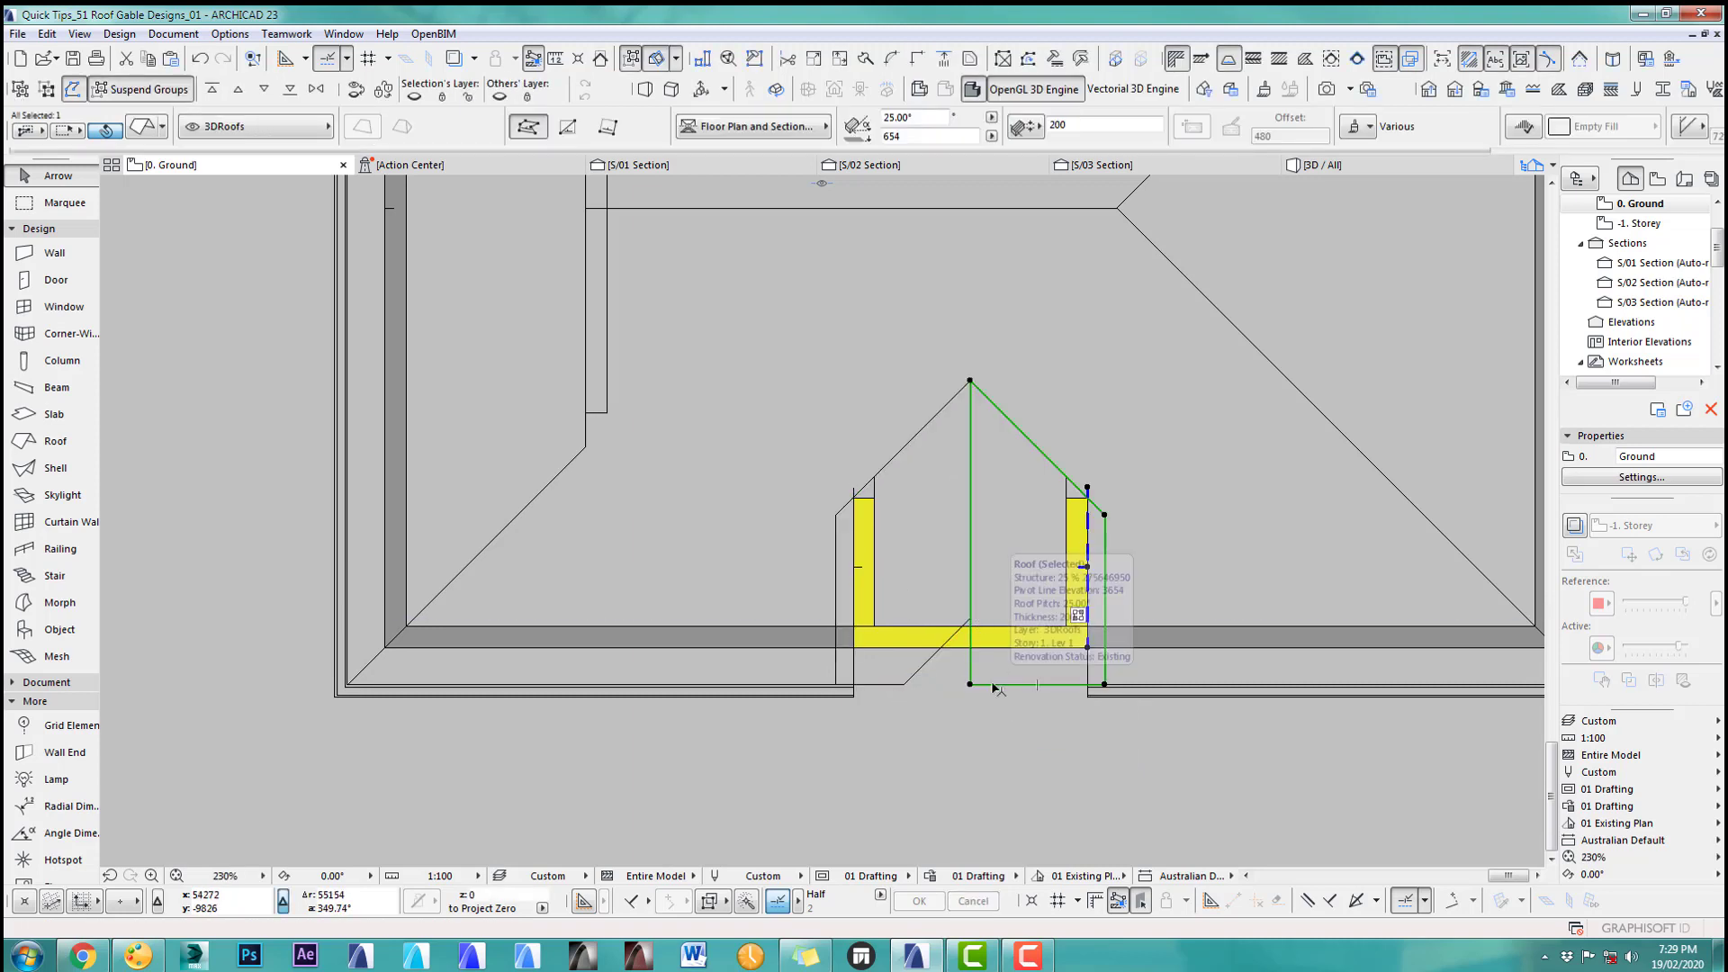
left_click(1039, 689)
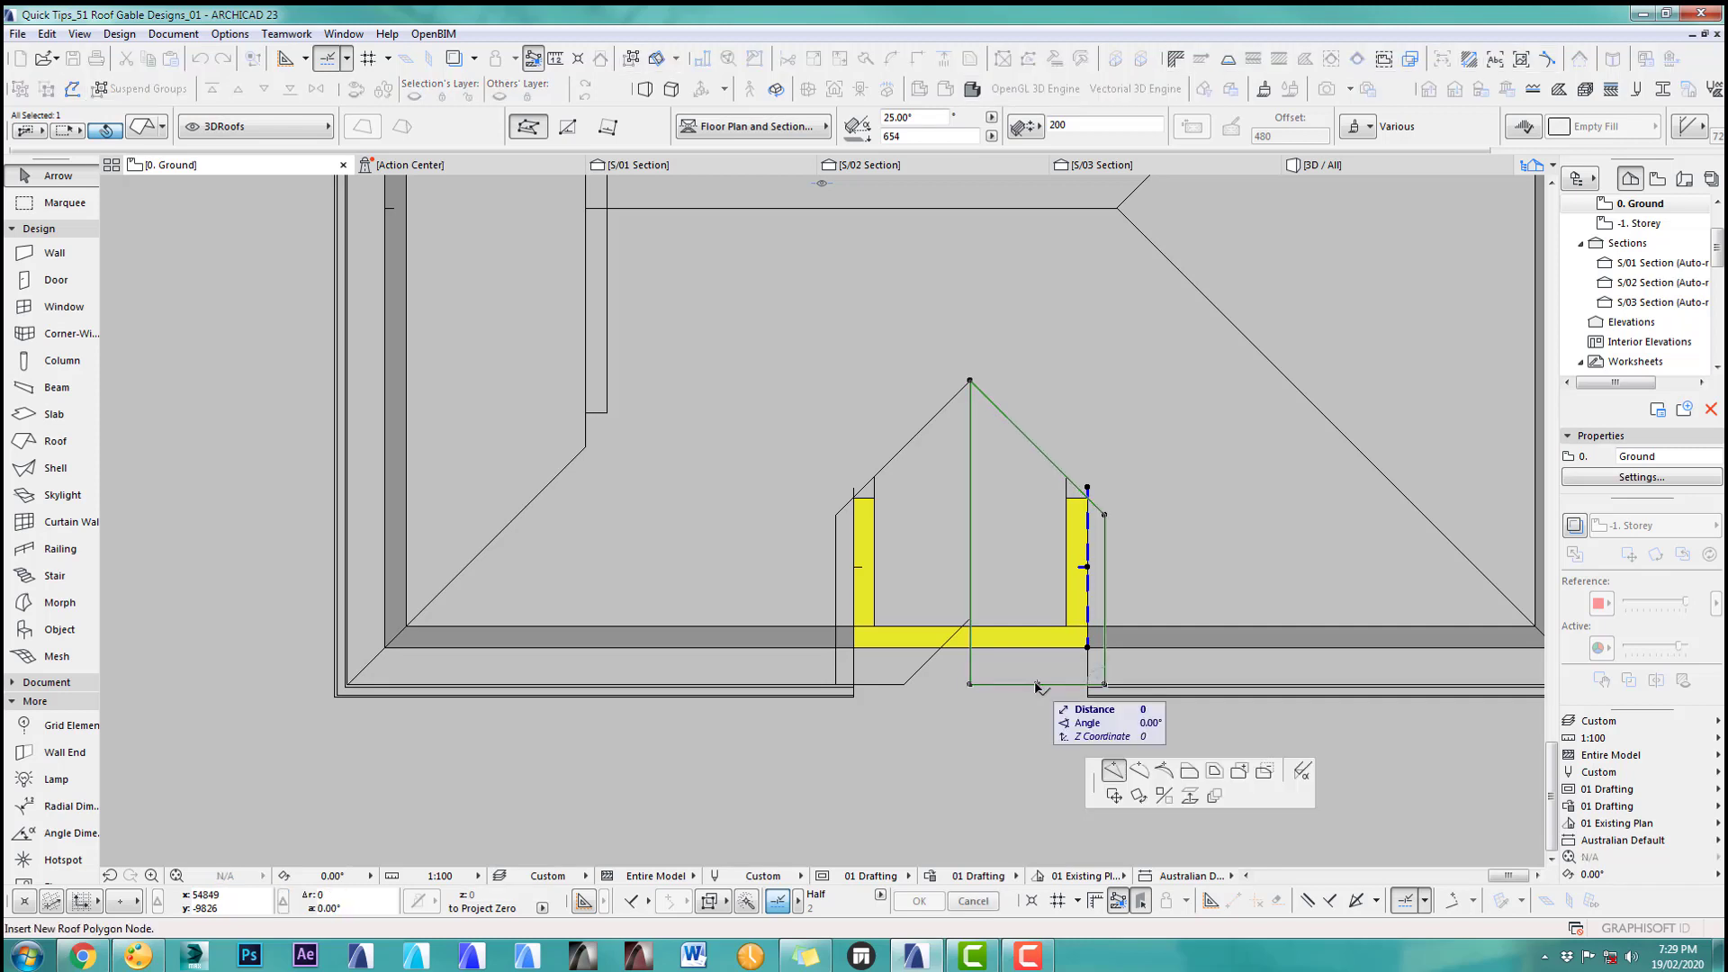
left_click(1111, 771)
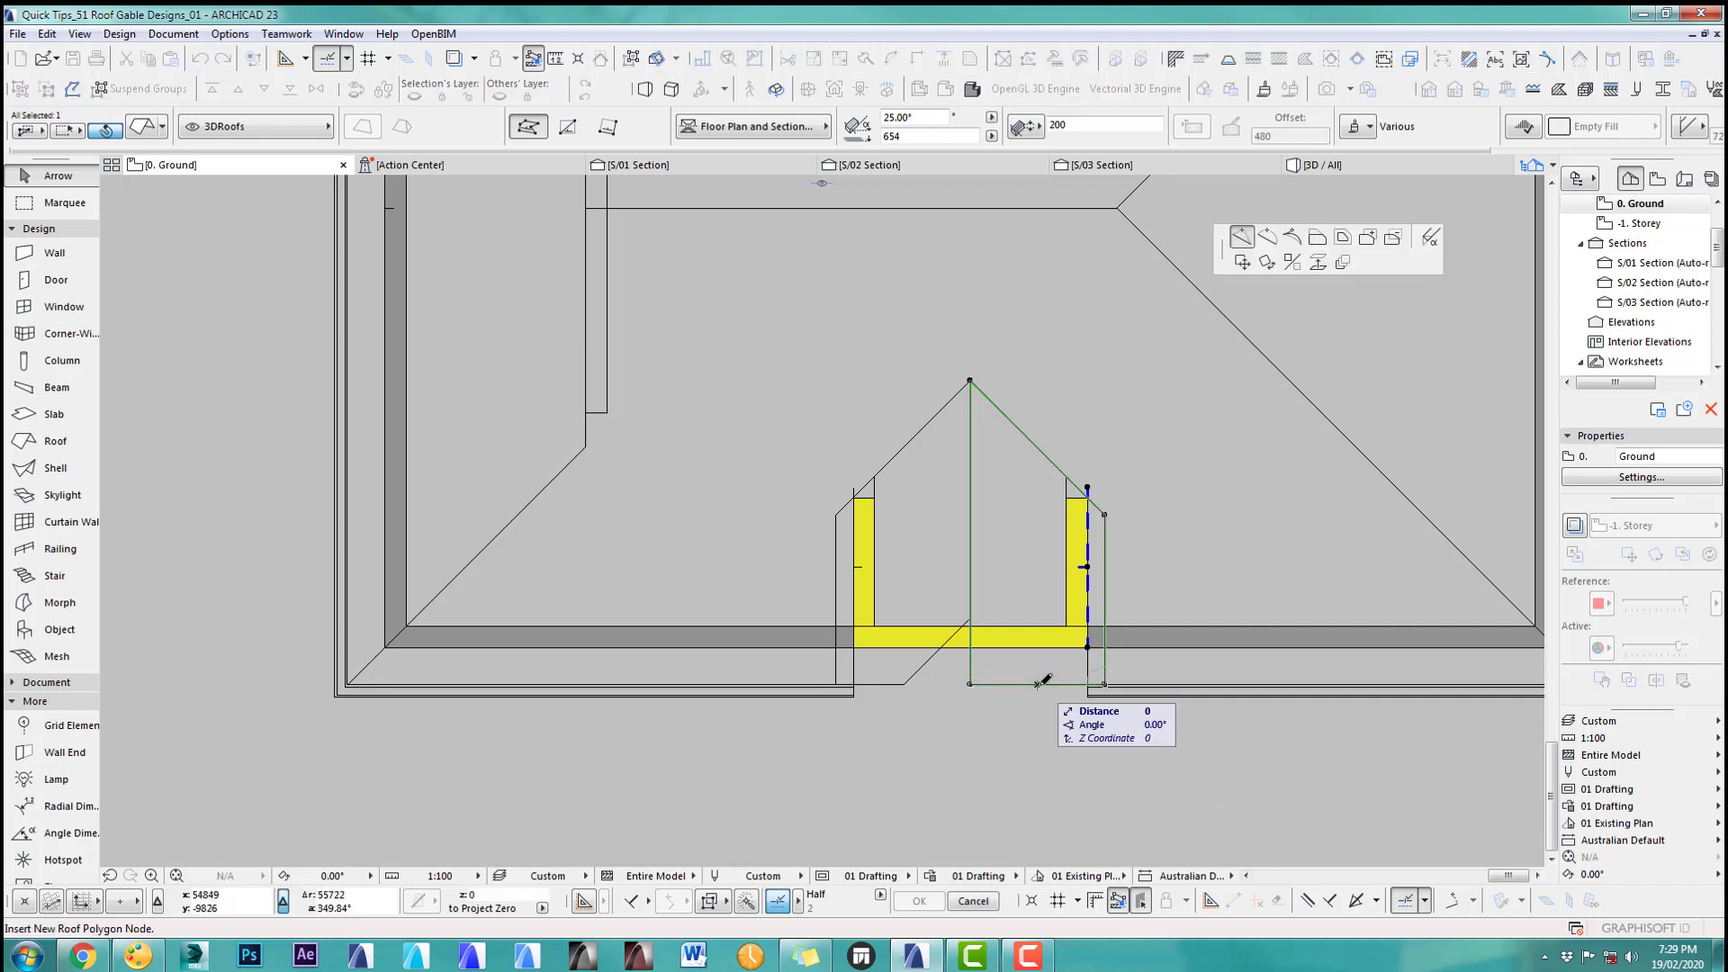
left_click(1037, 684)
left_click(970, 685)
left_click(970, 618)
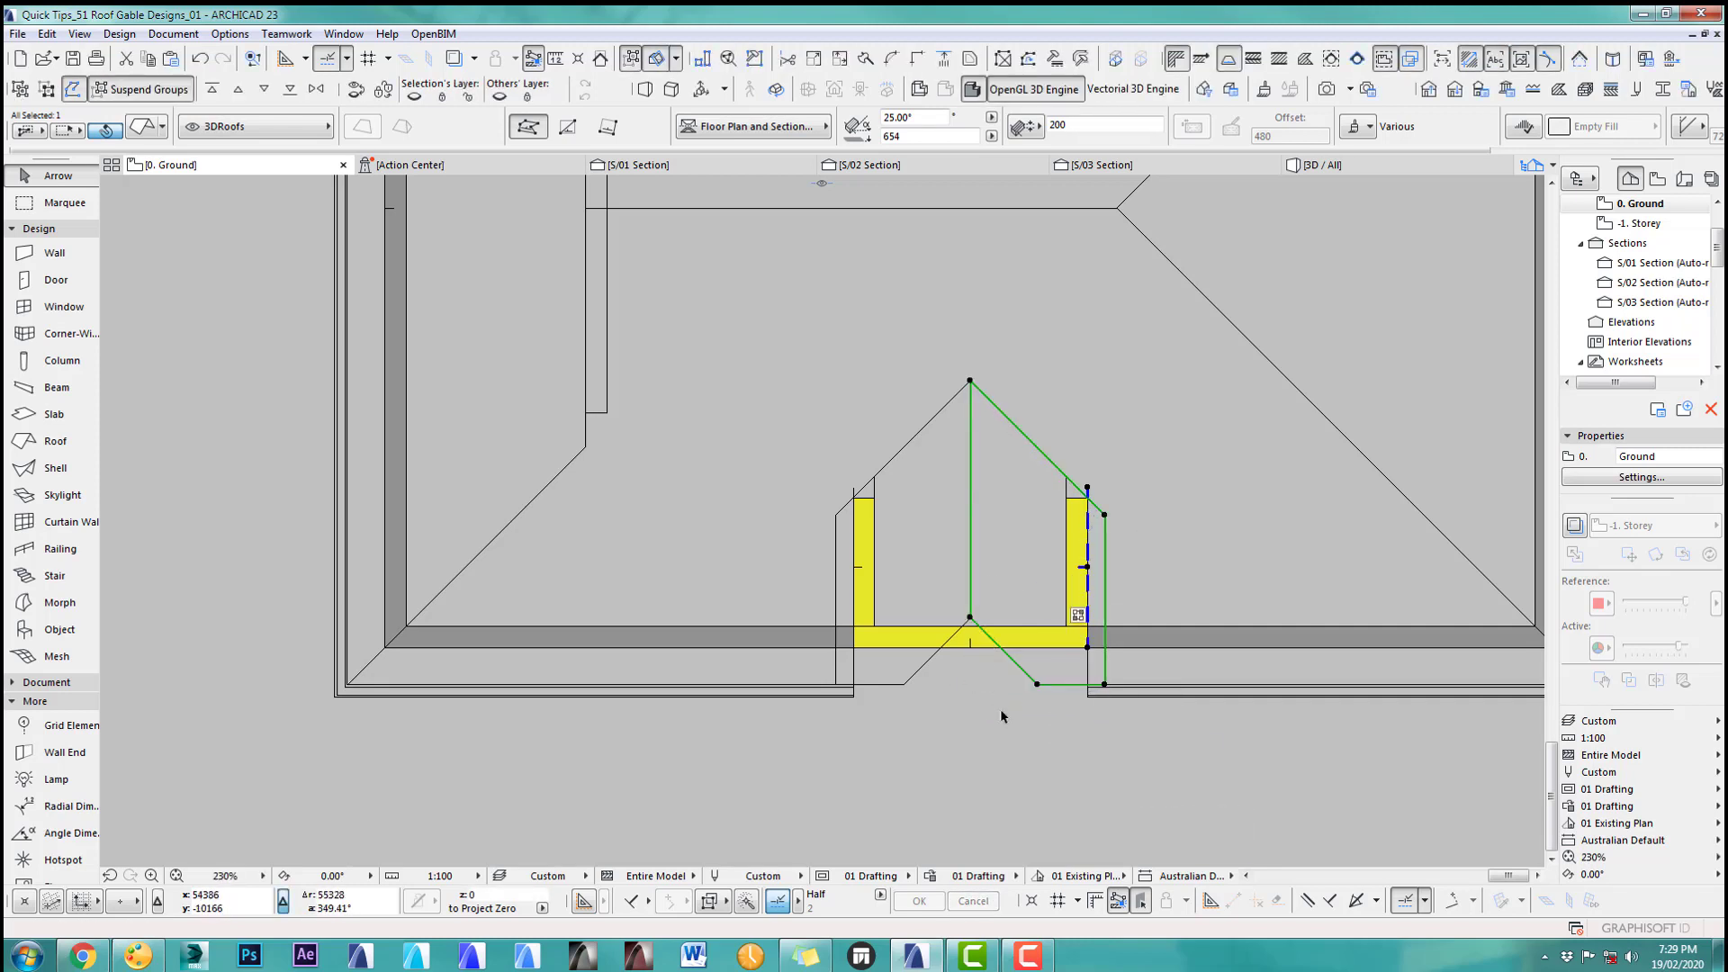
left_click(1002, 709)
key("F3")
middle_click_drag(1110, 506, 821, 520, "shift")
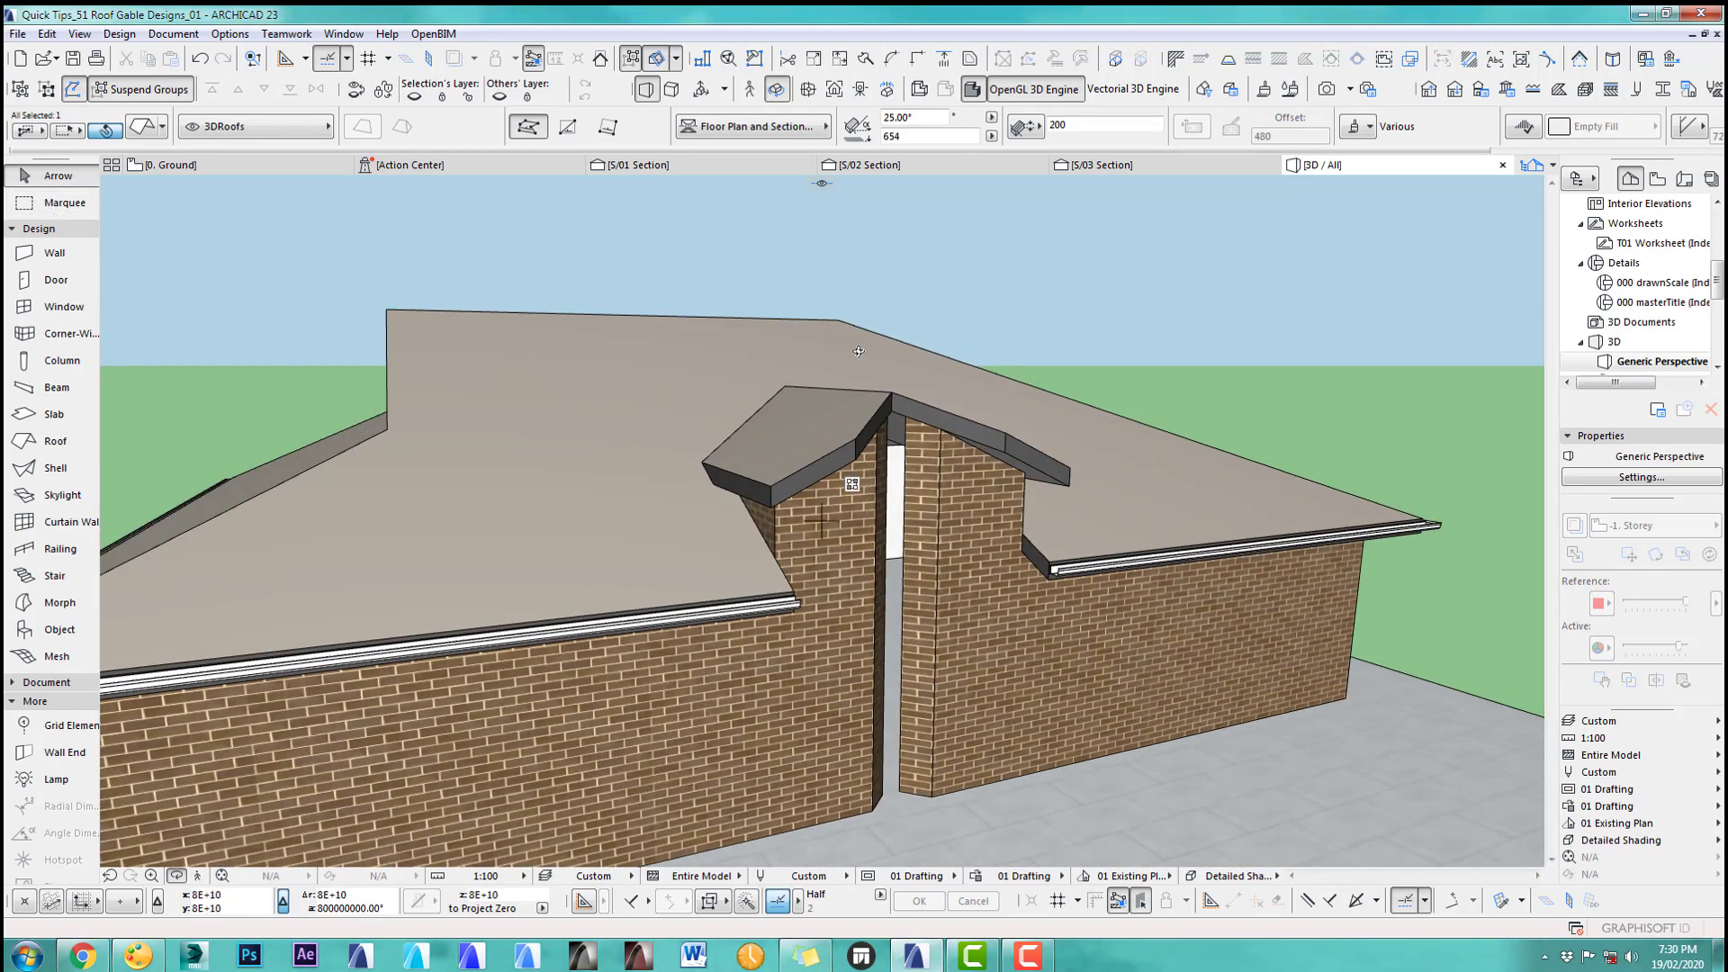
Step: Remove the existing roof trim from the fourth house's front gable wall so the wall is no longer cut by the gable planes
left_click(982, 514)
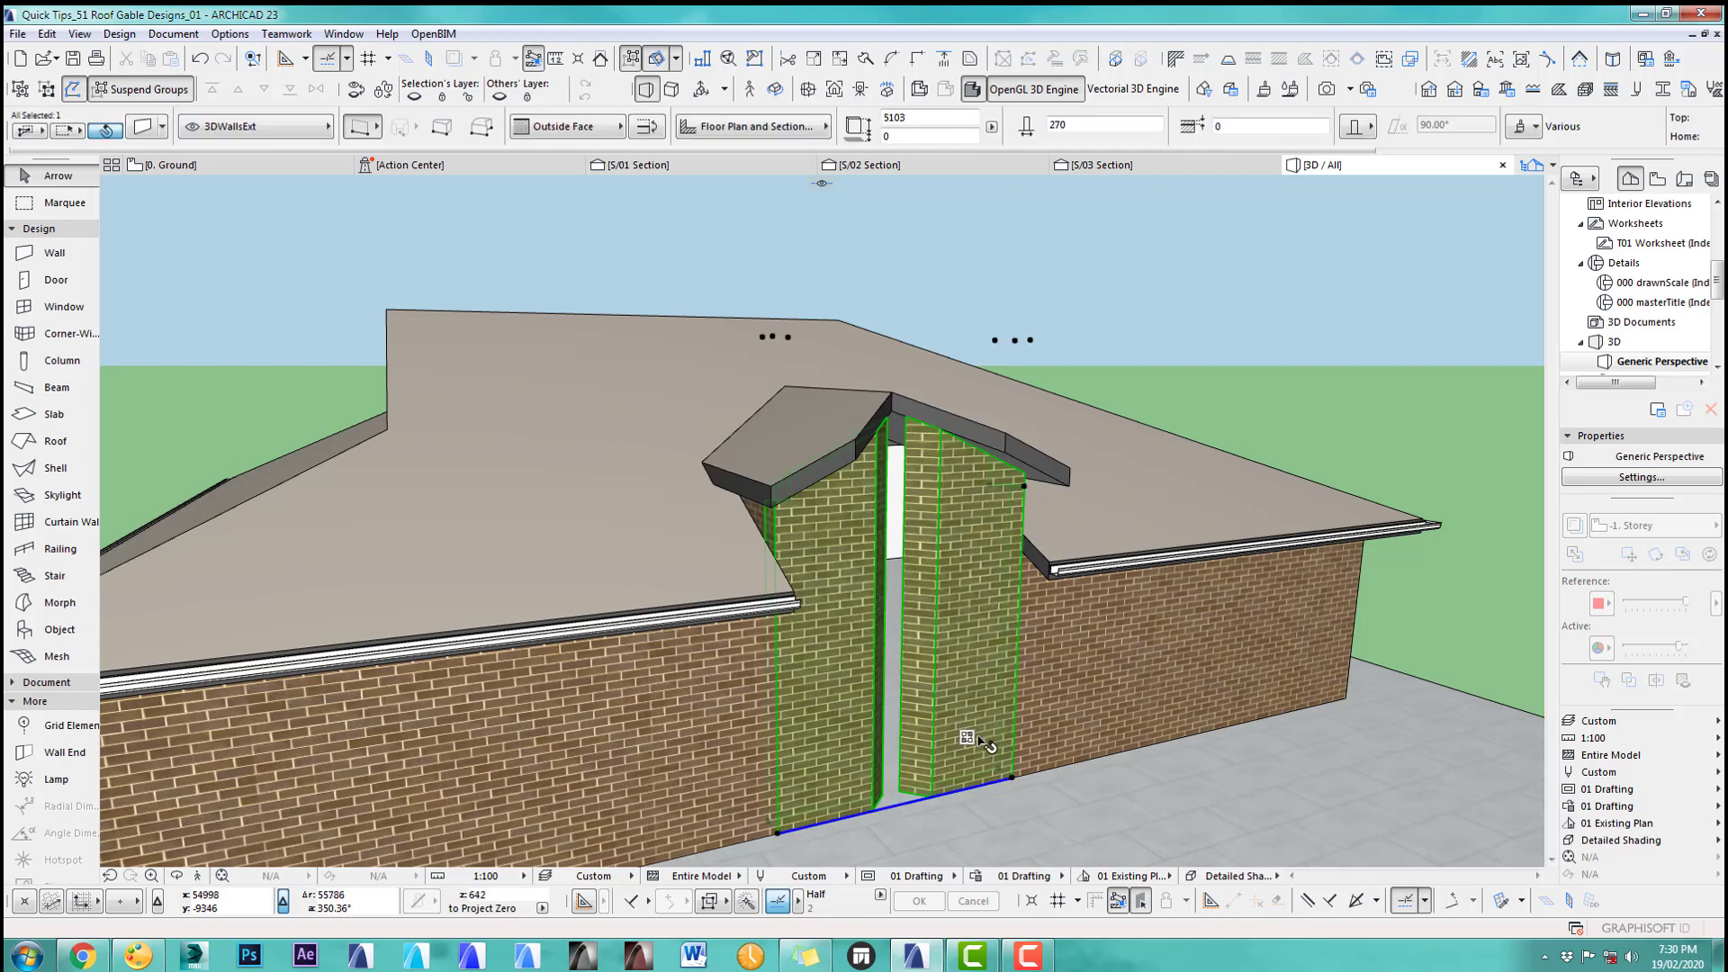
mouse_move(970, 744)
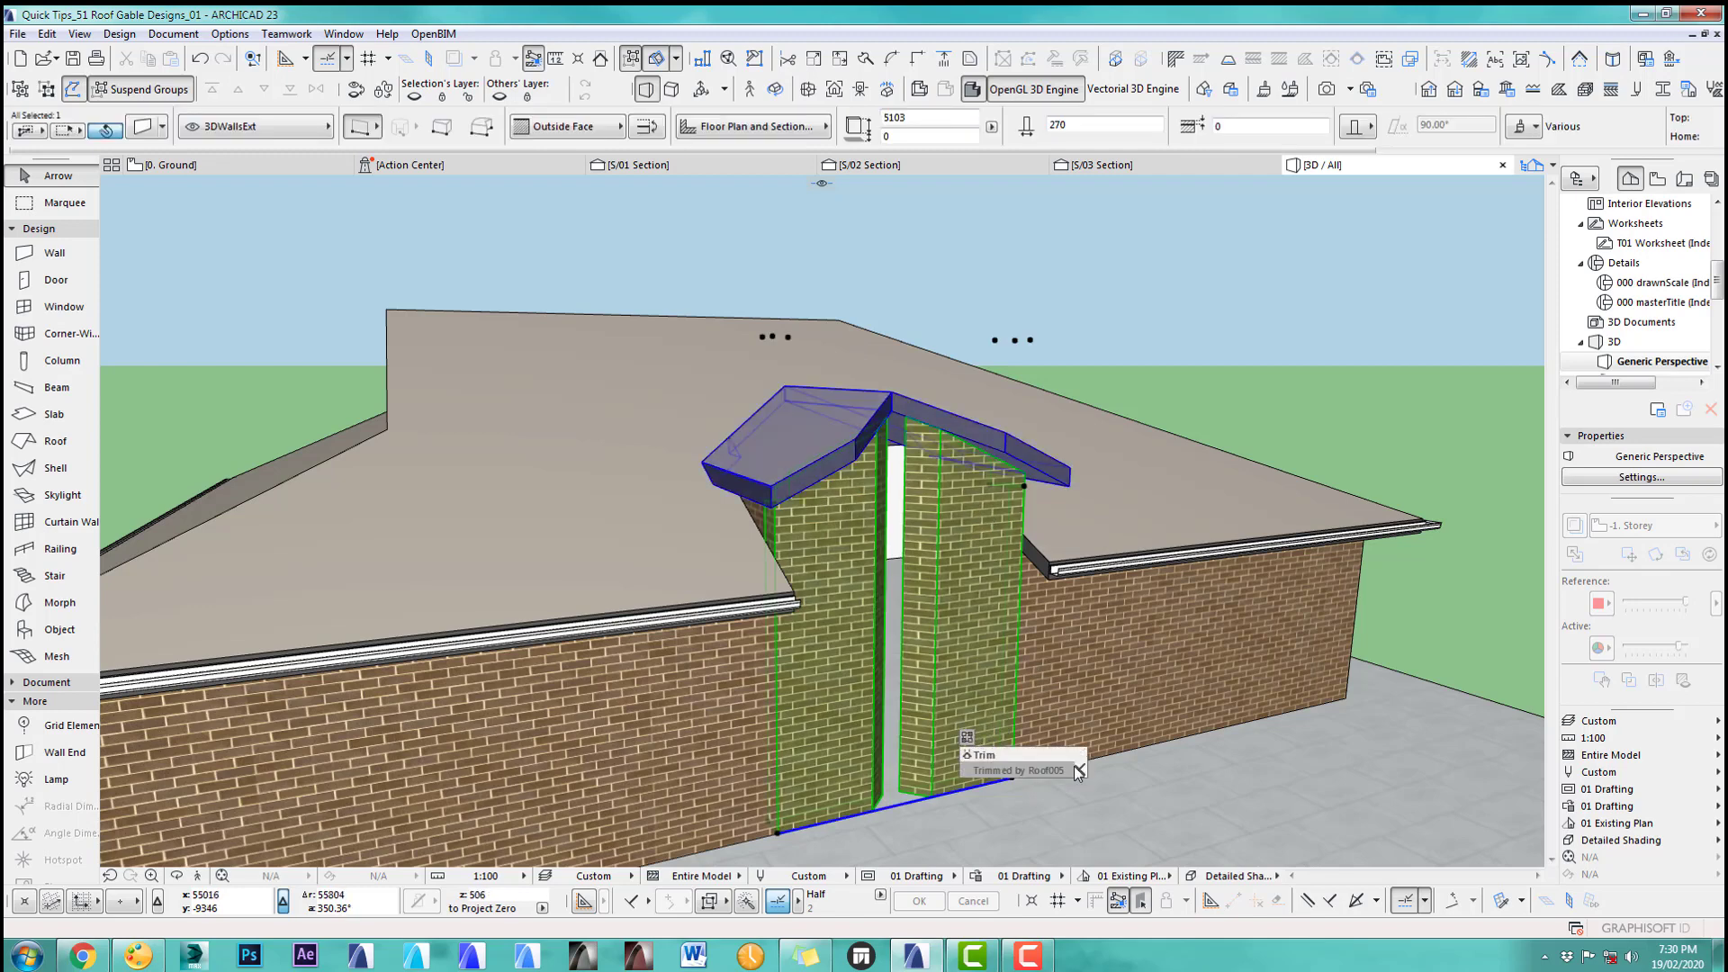
left_click(1077, 756)
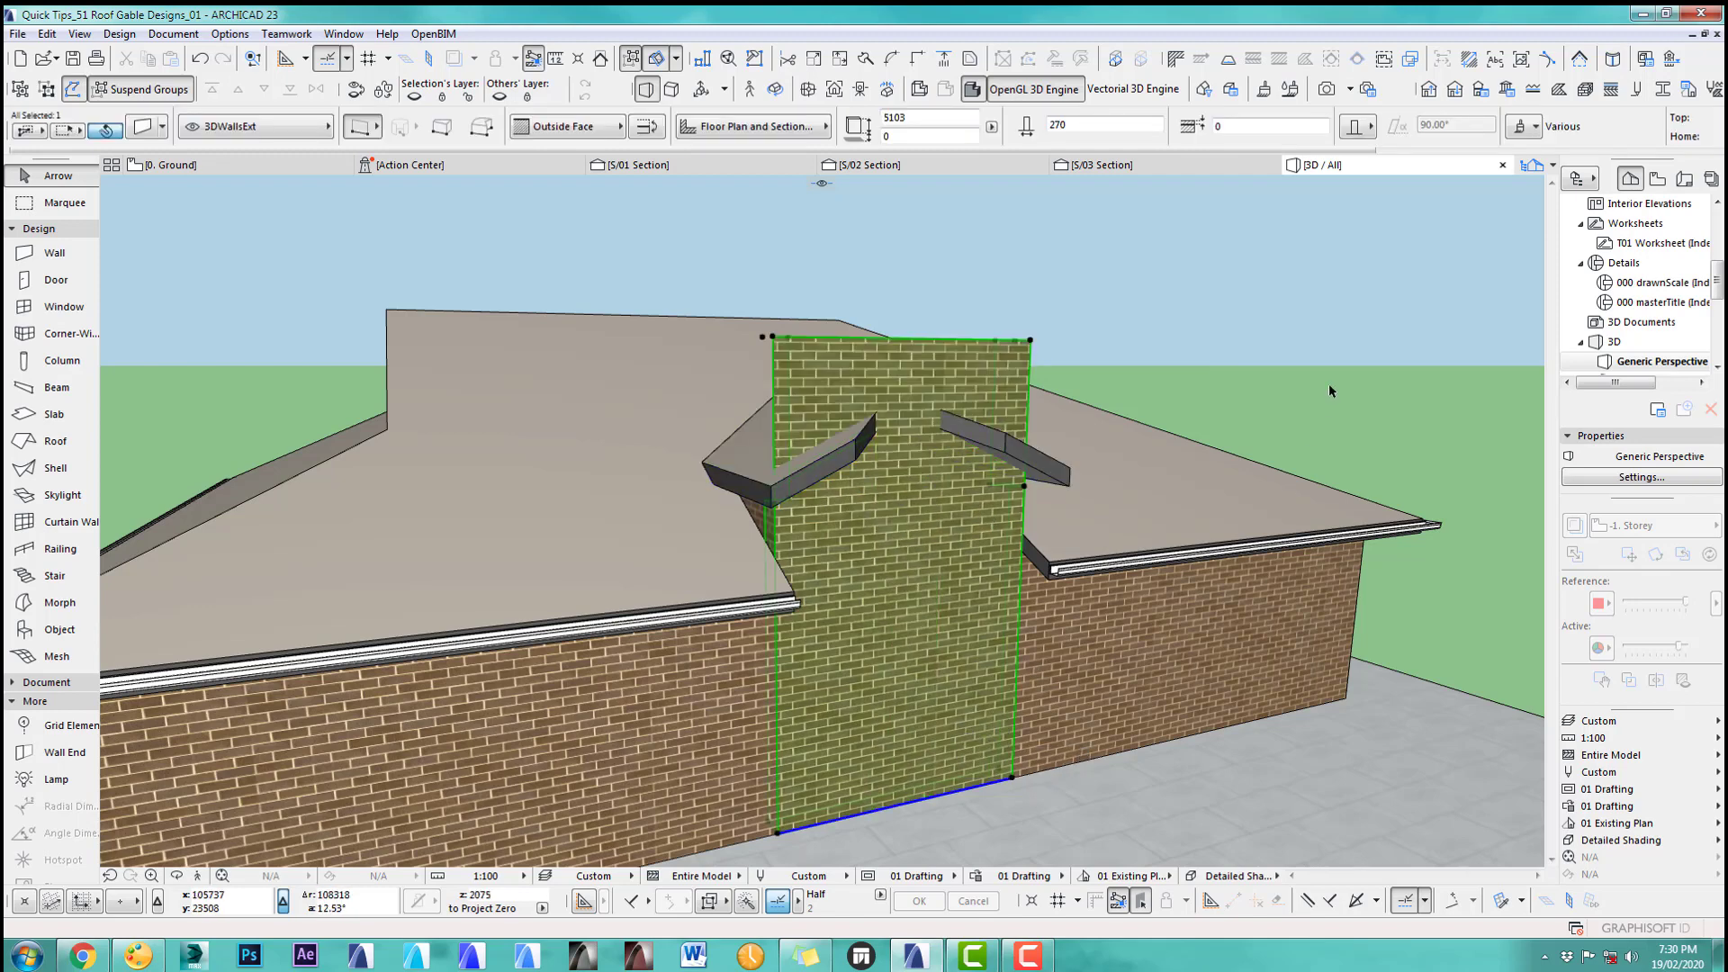
left_click(1352, 333)
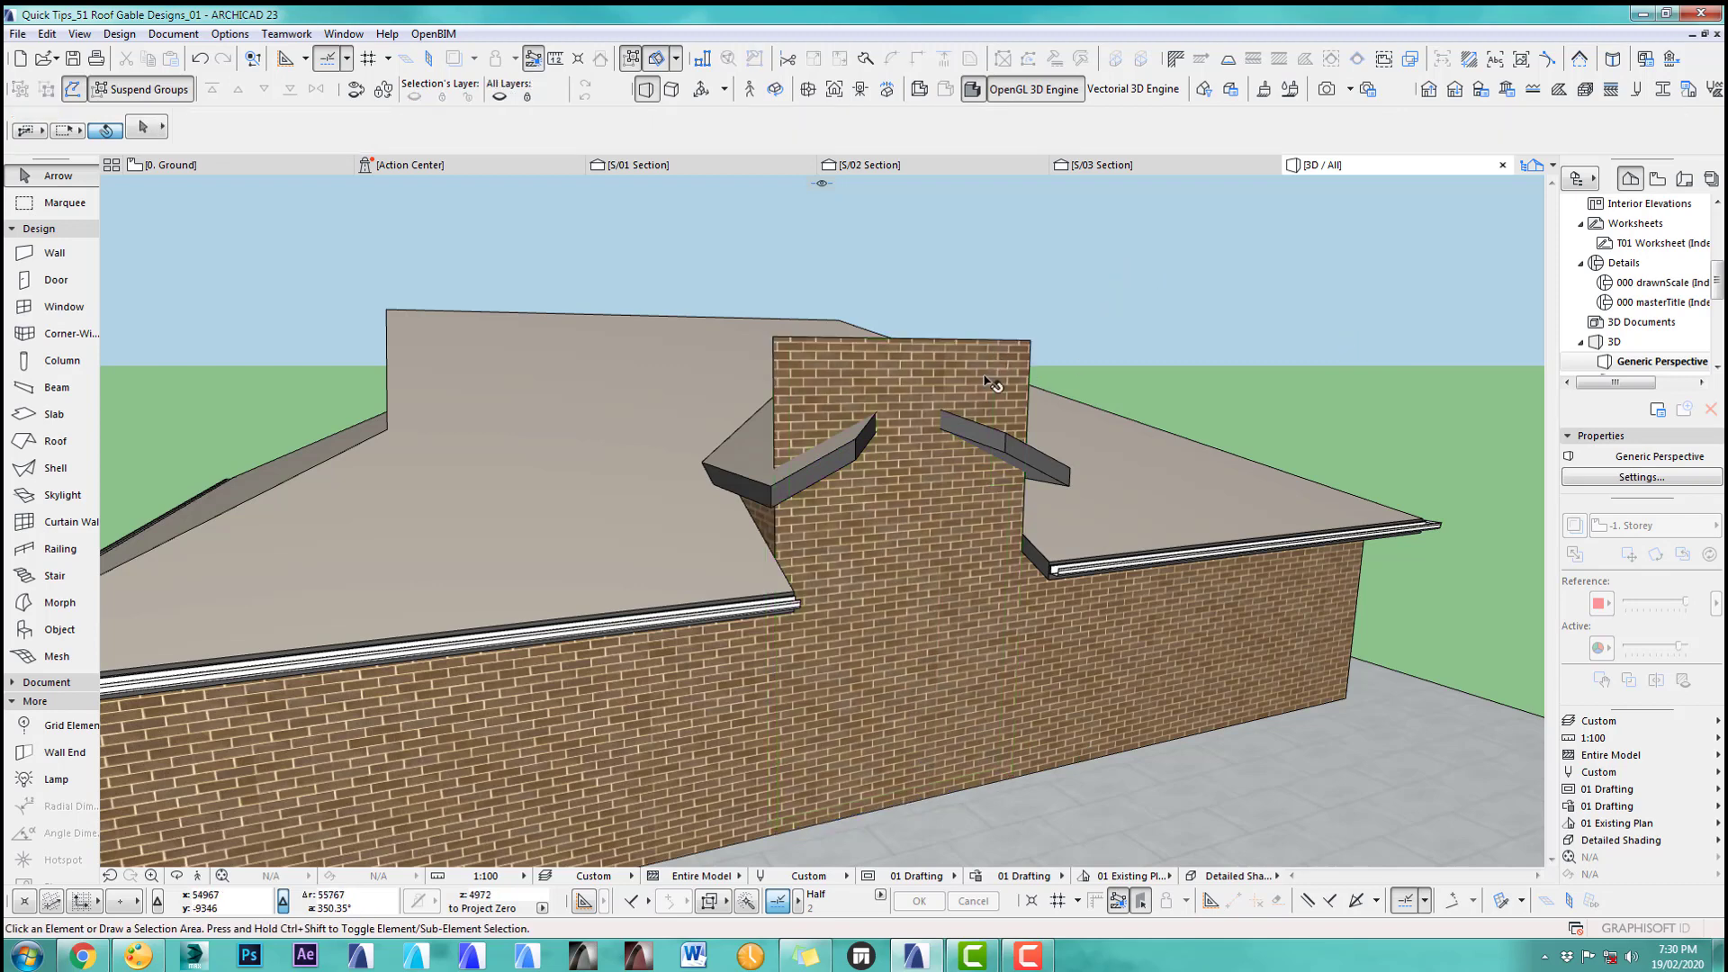
middle_click_drag(988, 412, 997, 566)
scroll(913, 605, "up", 3)
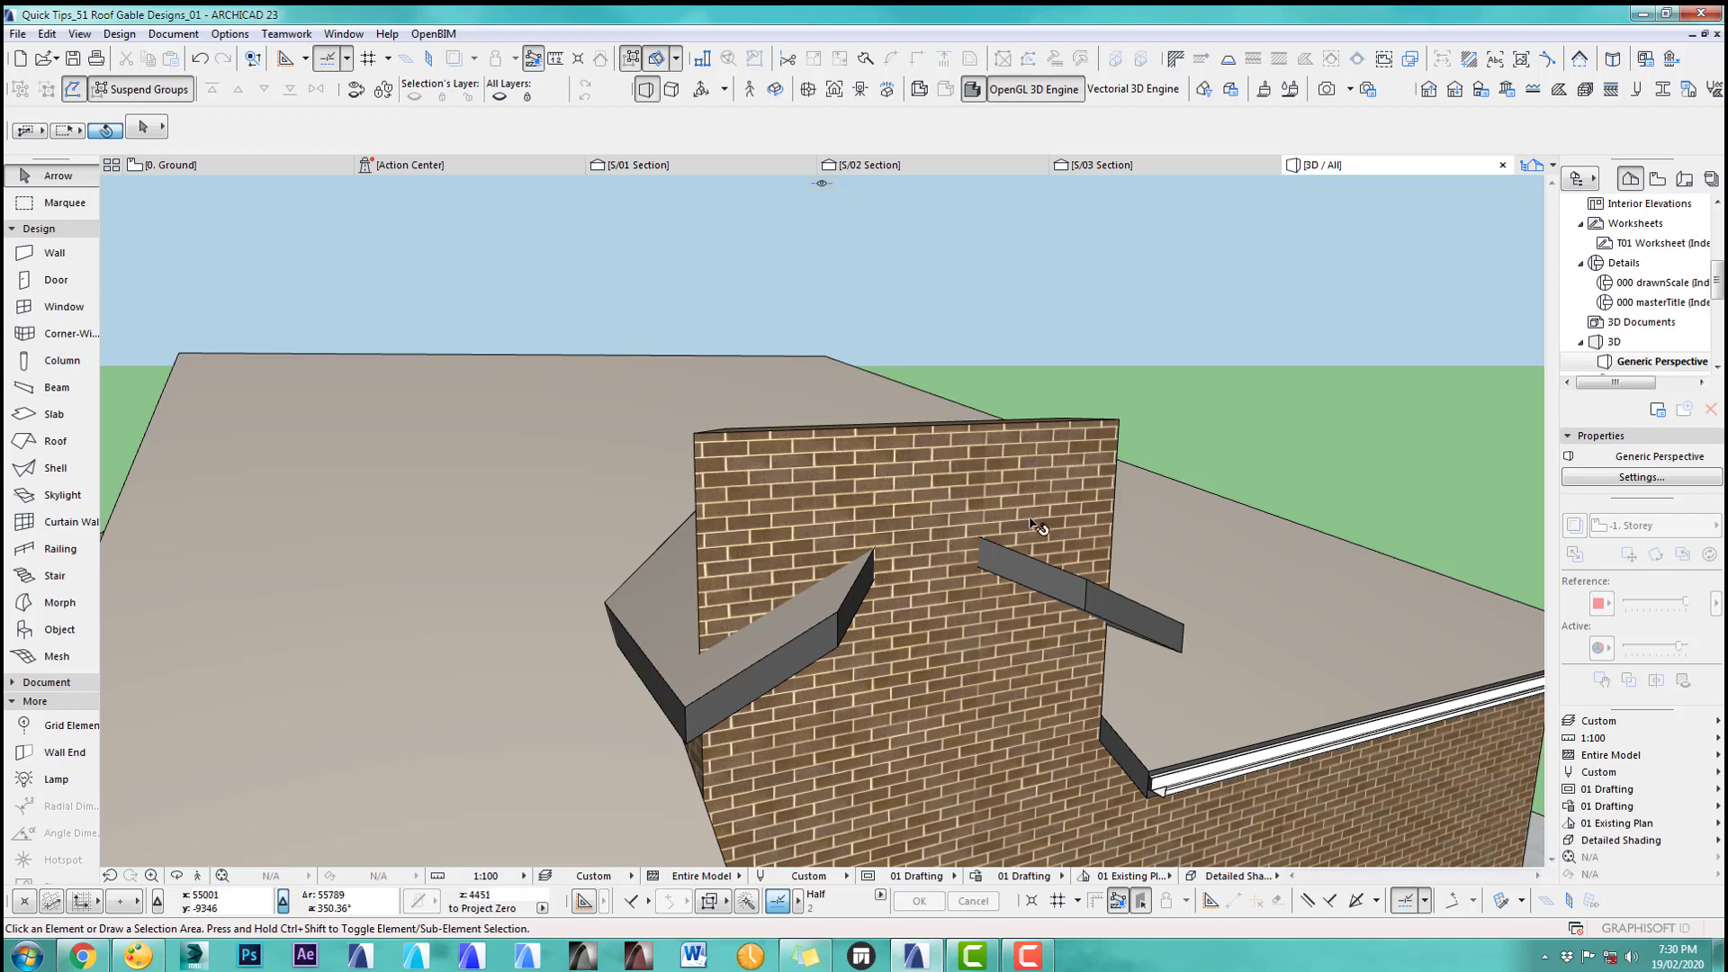
Step: On the ground plan, rotate a copy of the left gable plane a quarter turn about its front ridge corner, towards the front
key("F2")
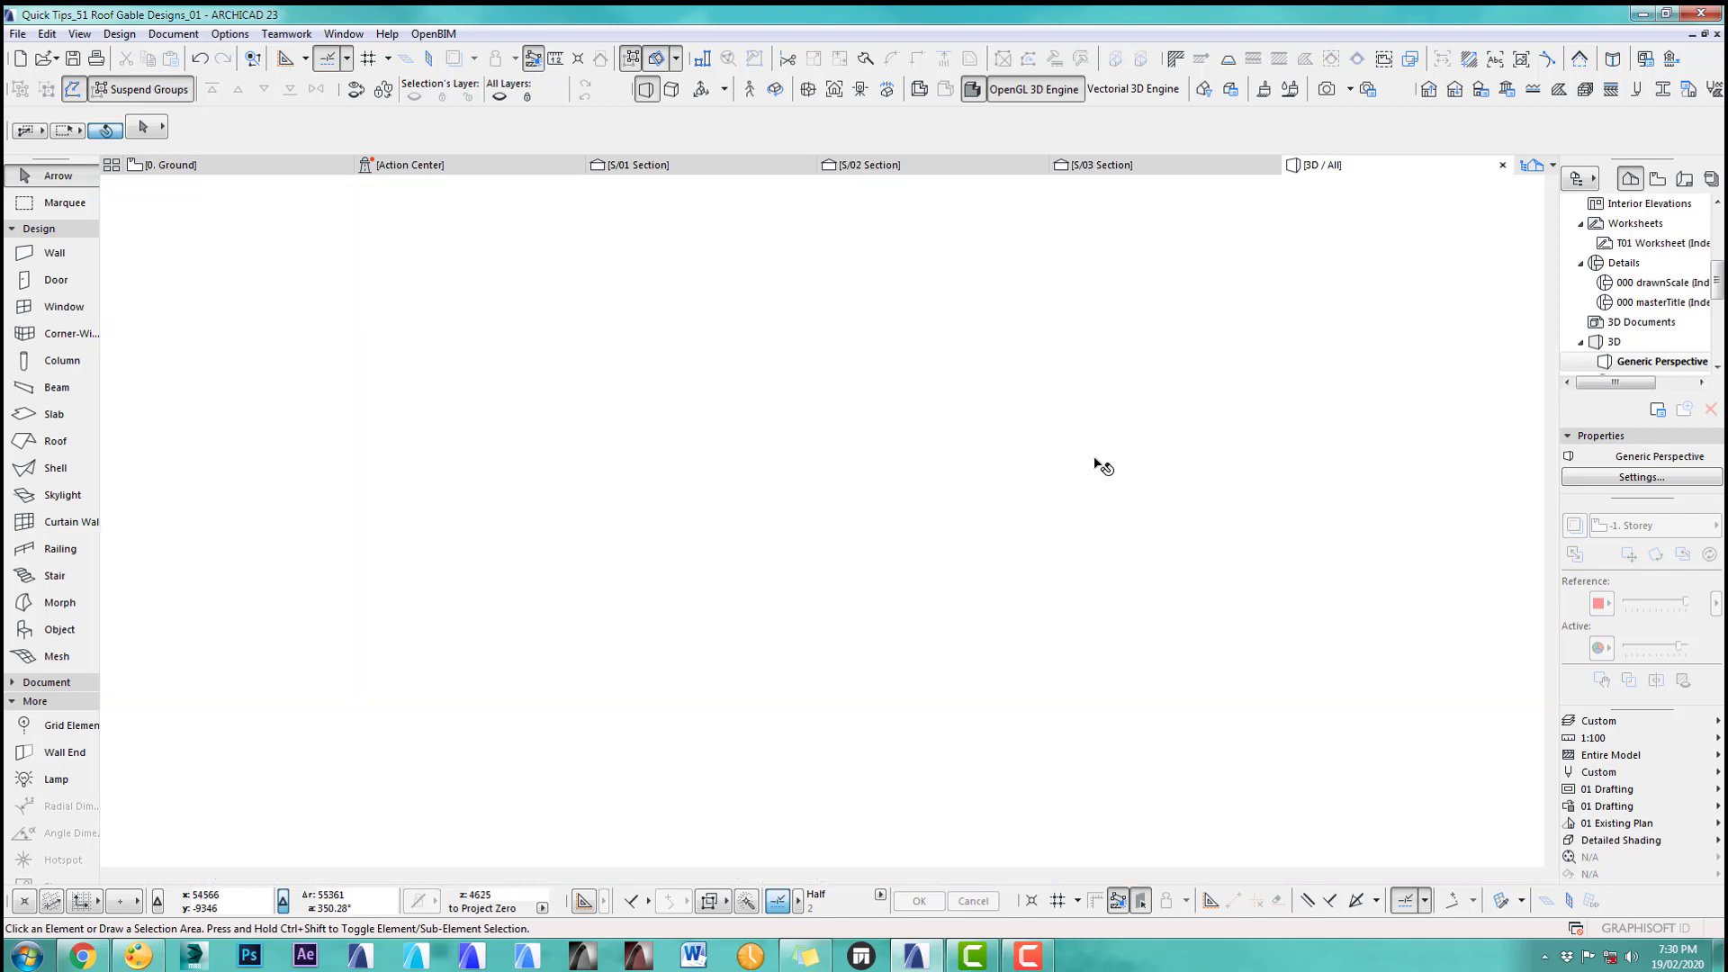
left_click(930, 667)
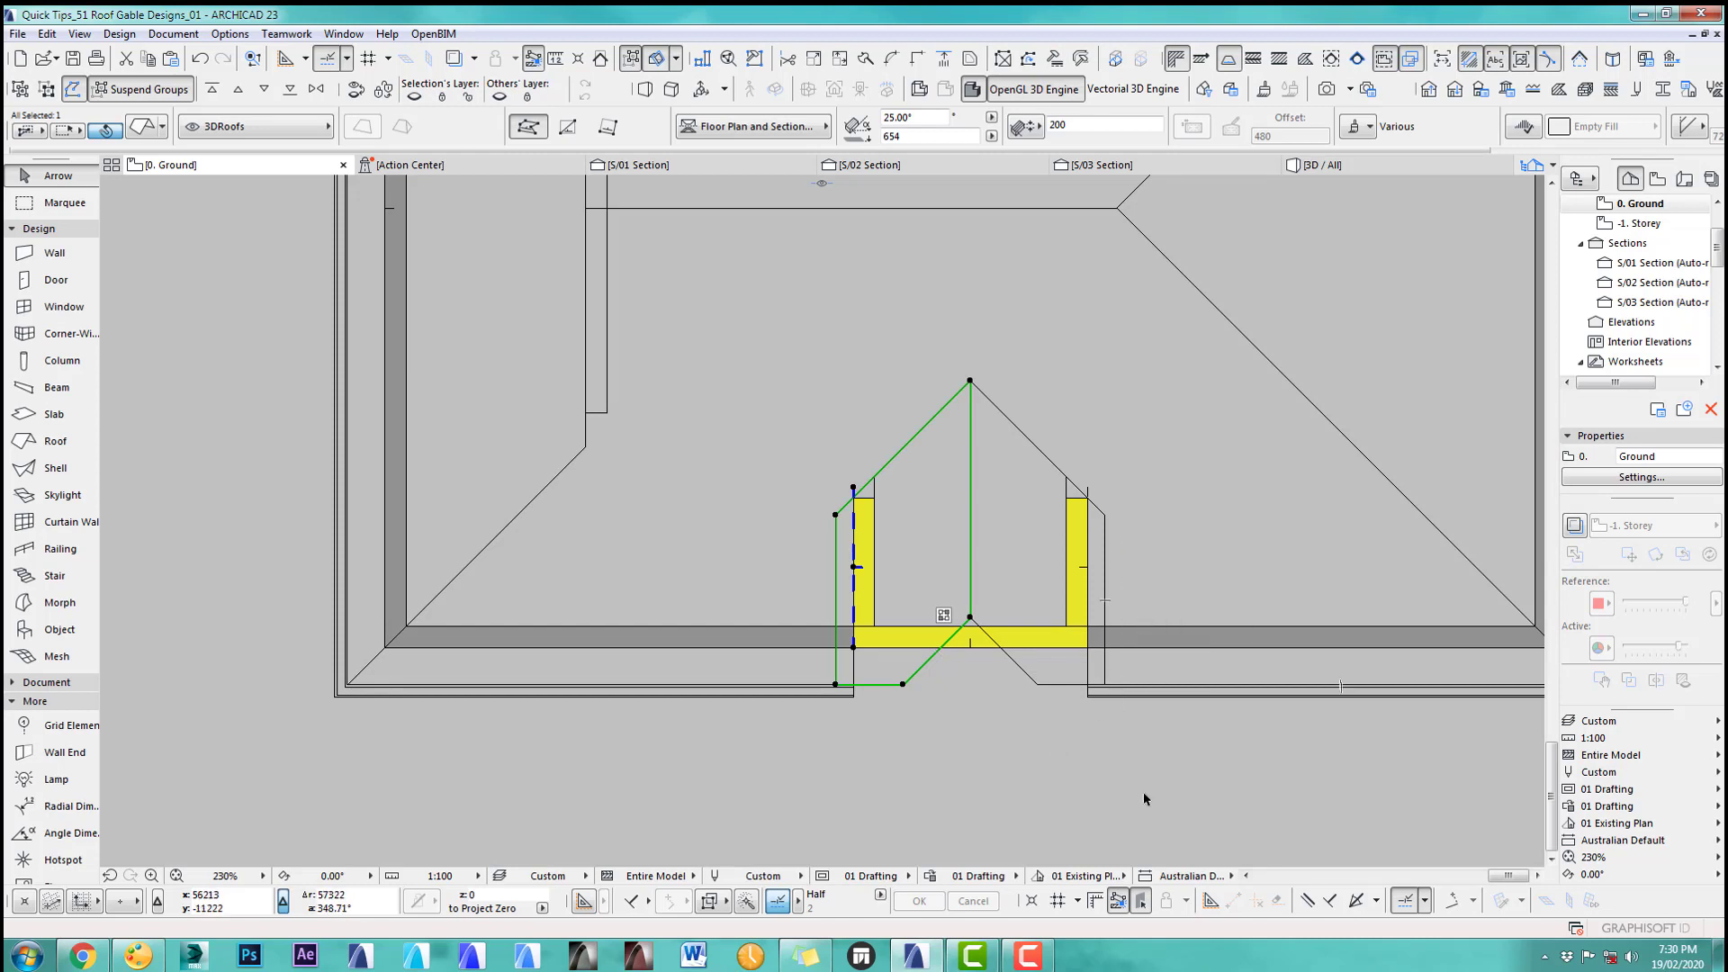
key("ctrl+alt+e")
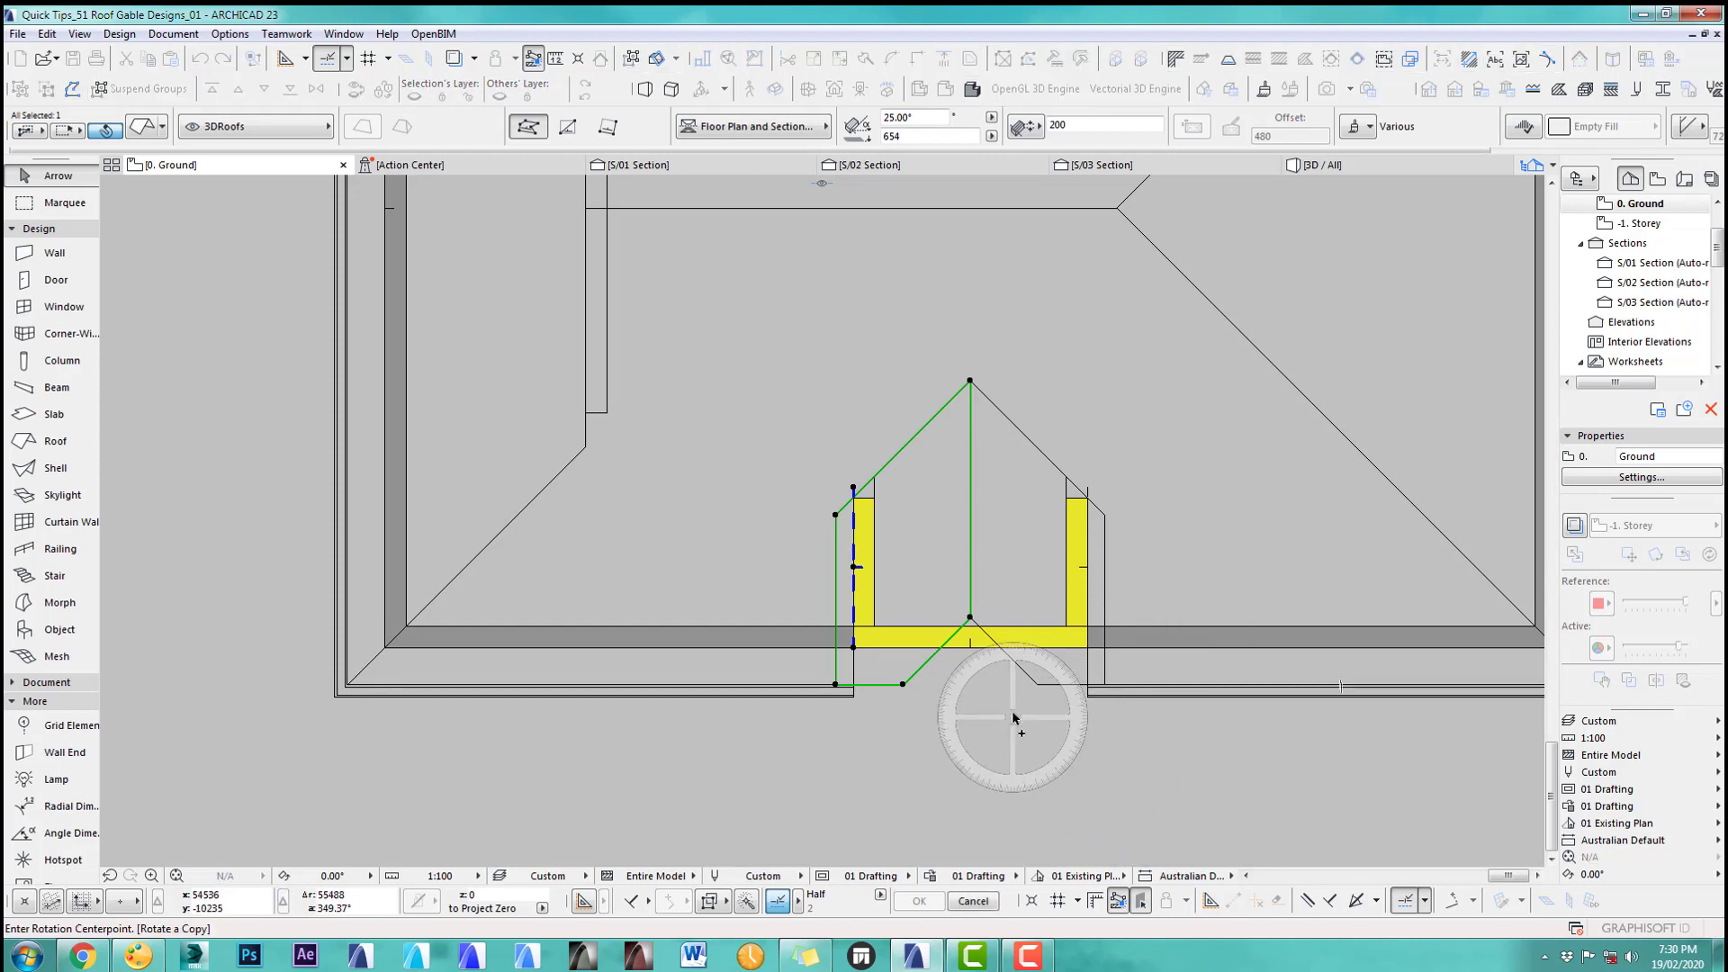
scroll(1010, 718, "up", 3)
left_click(907, 477)
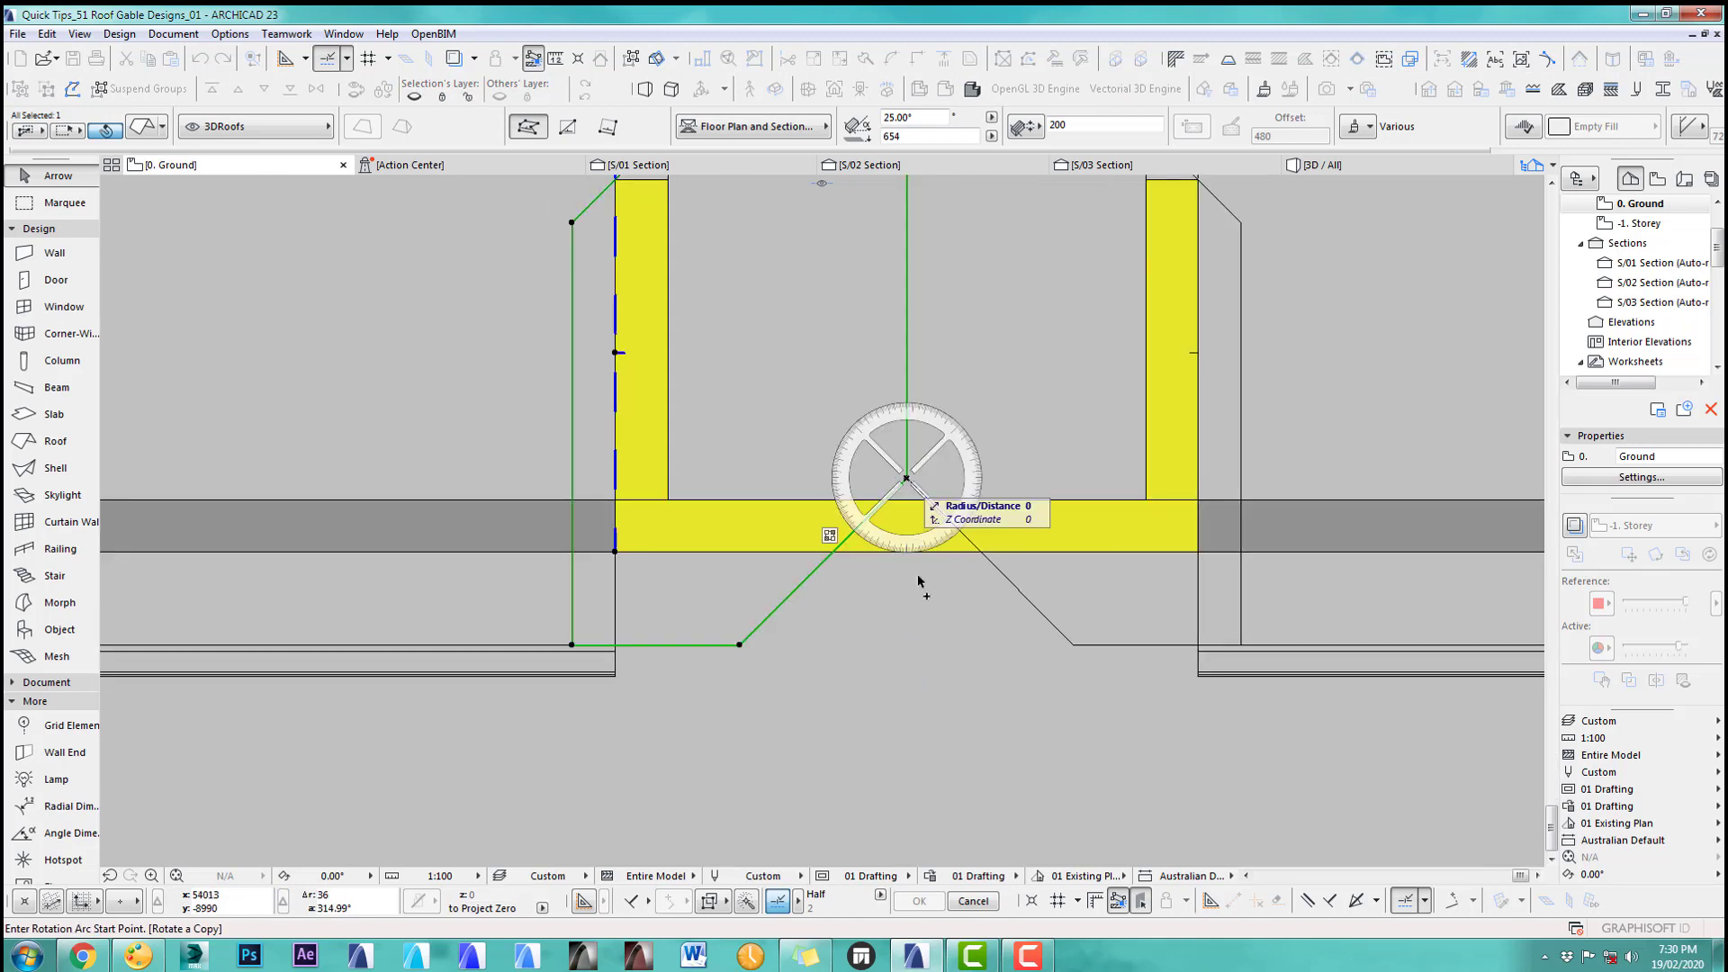
left_click(907, 645)
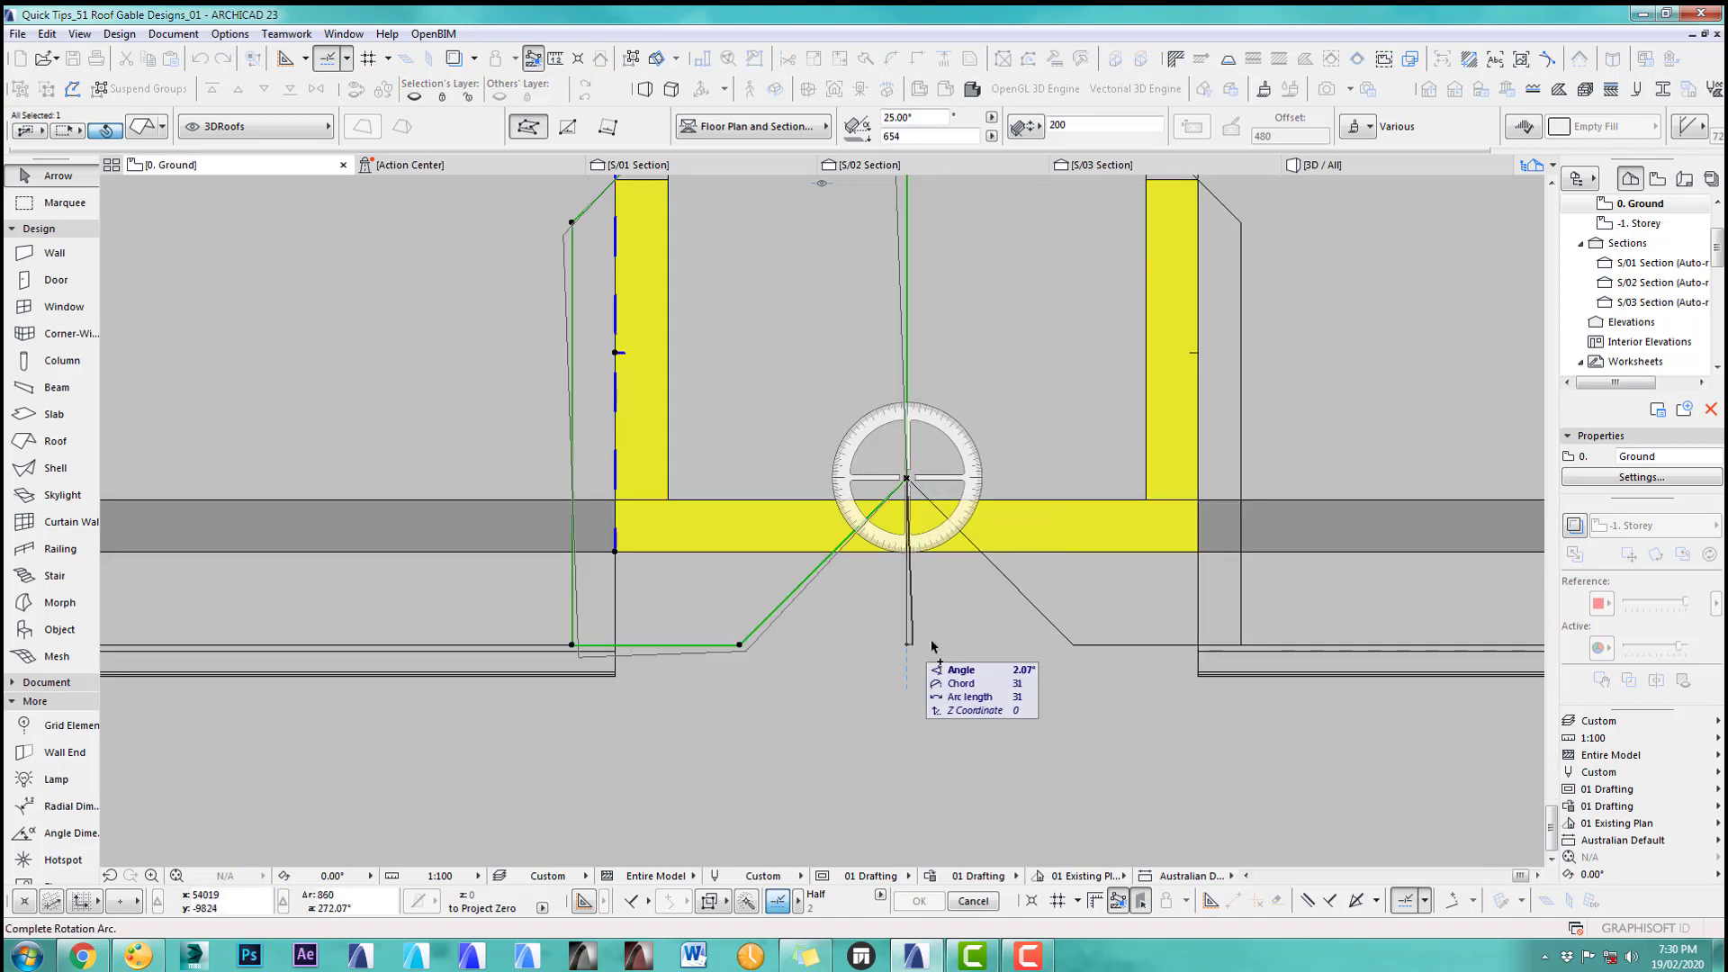
left_click(1143, 485)
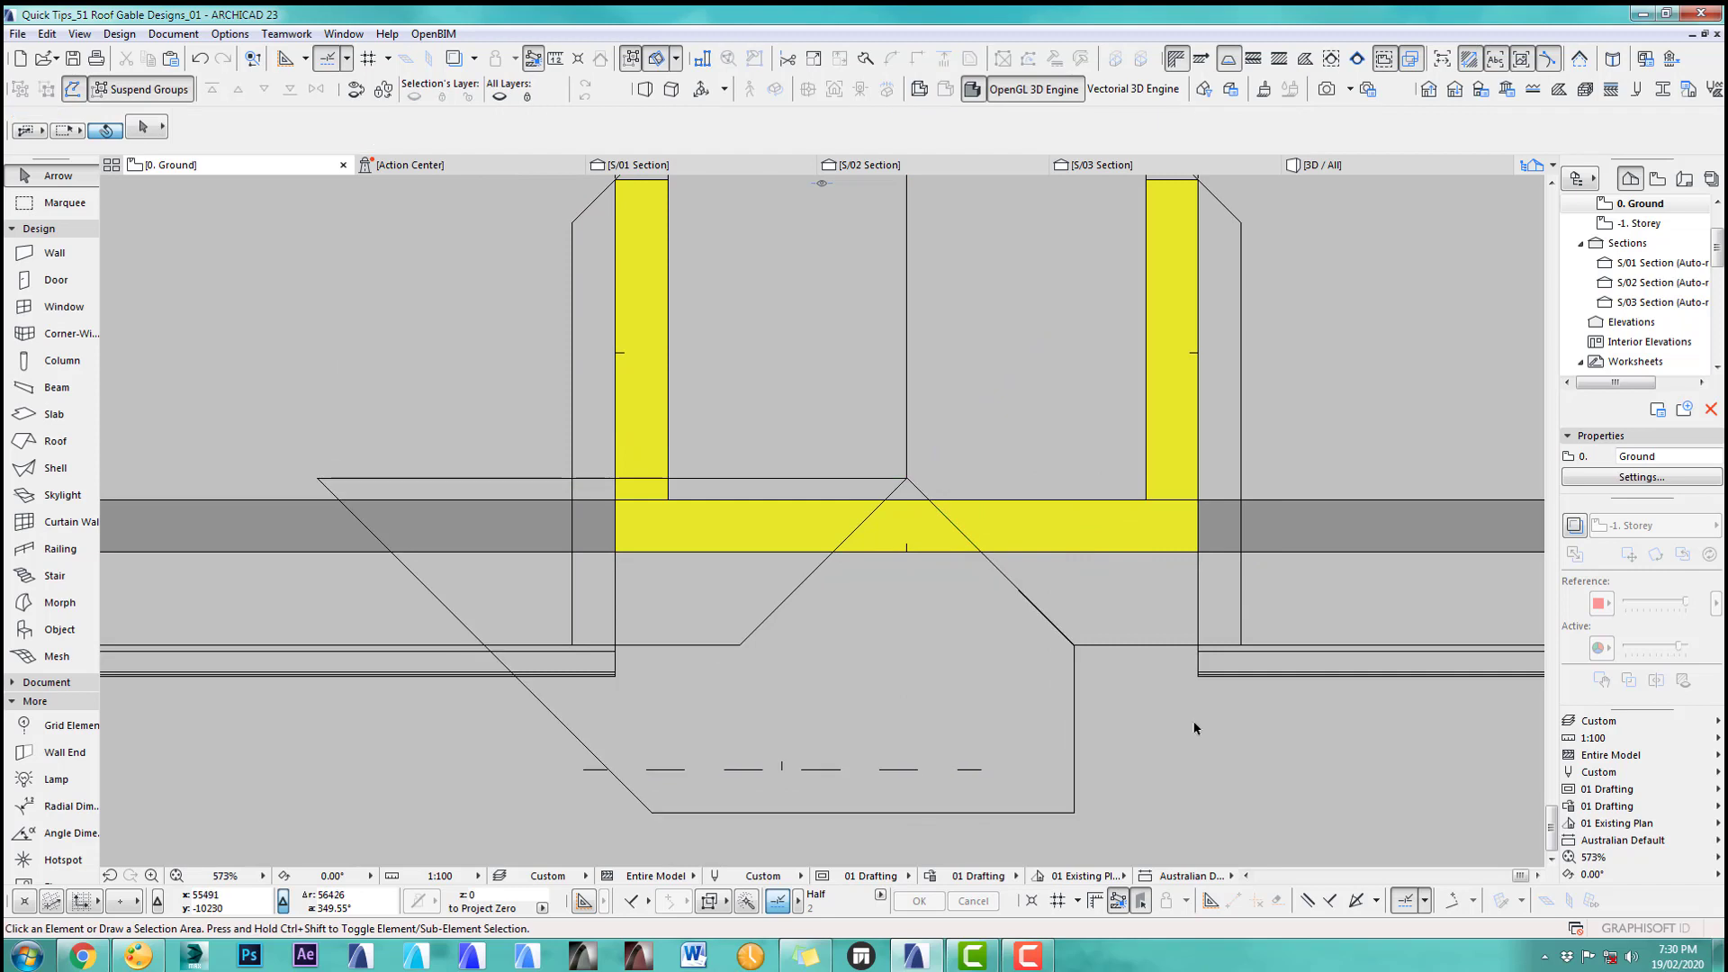
Step: Isolate the rotated copy and both gable roof planes in 3D and examine how the planes meet
left_click(1080, 707)
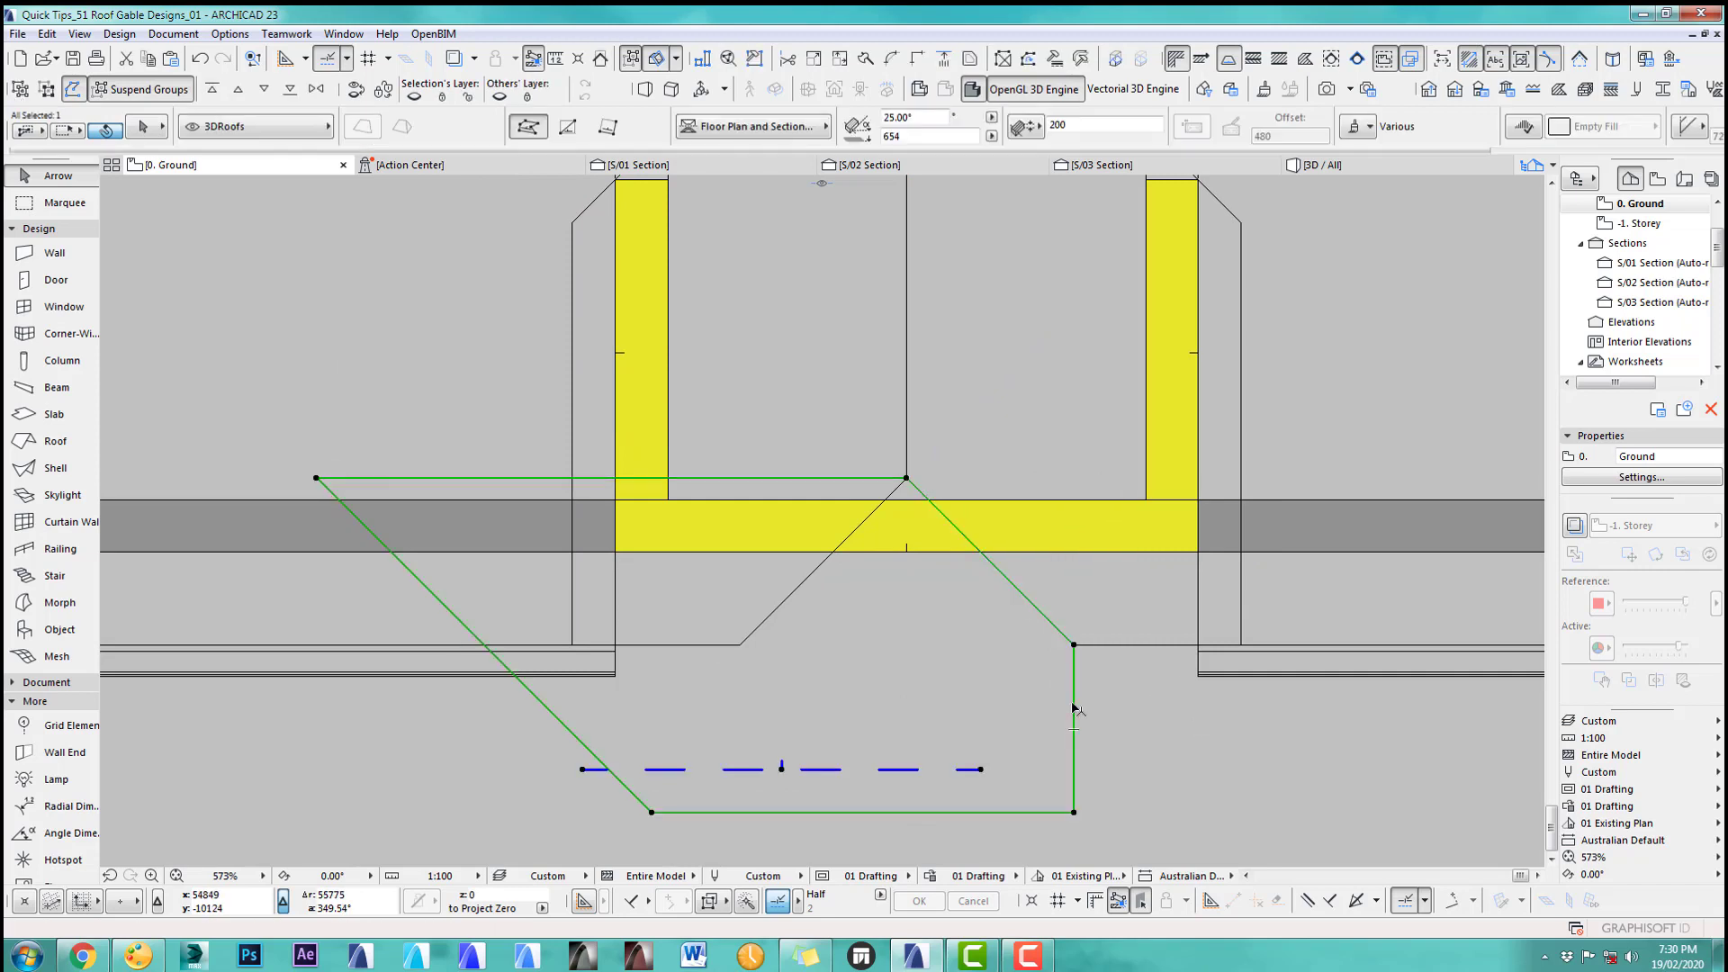
left_click(574, 423, "shift")
left_click(1161, 645, "shift")
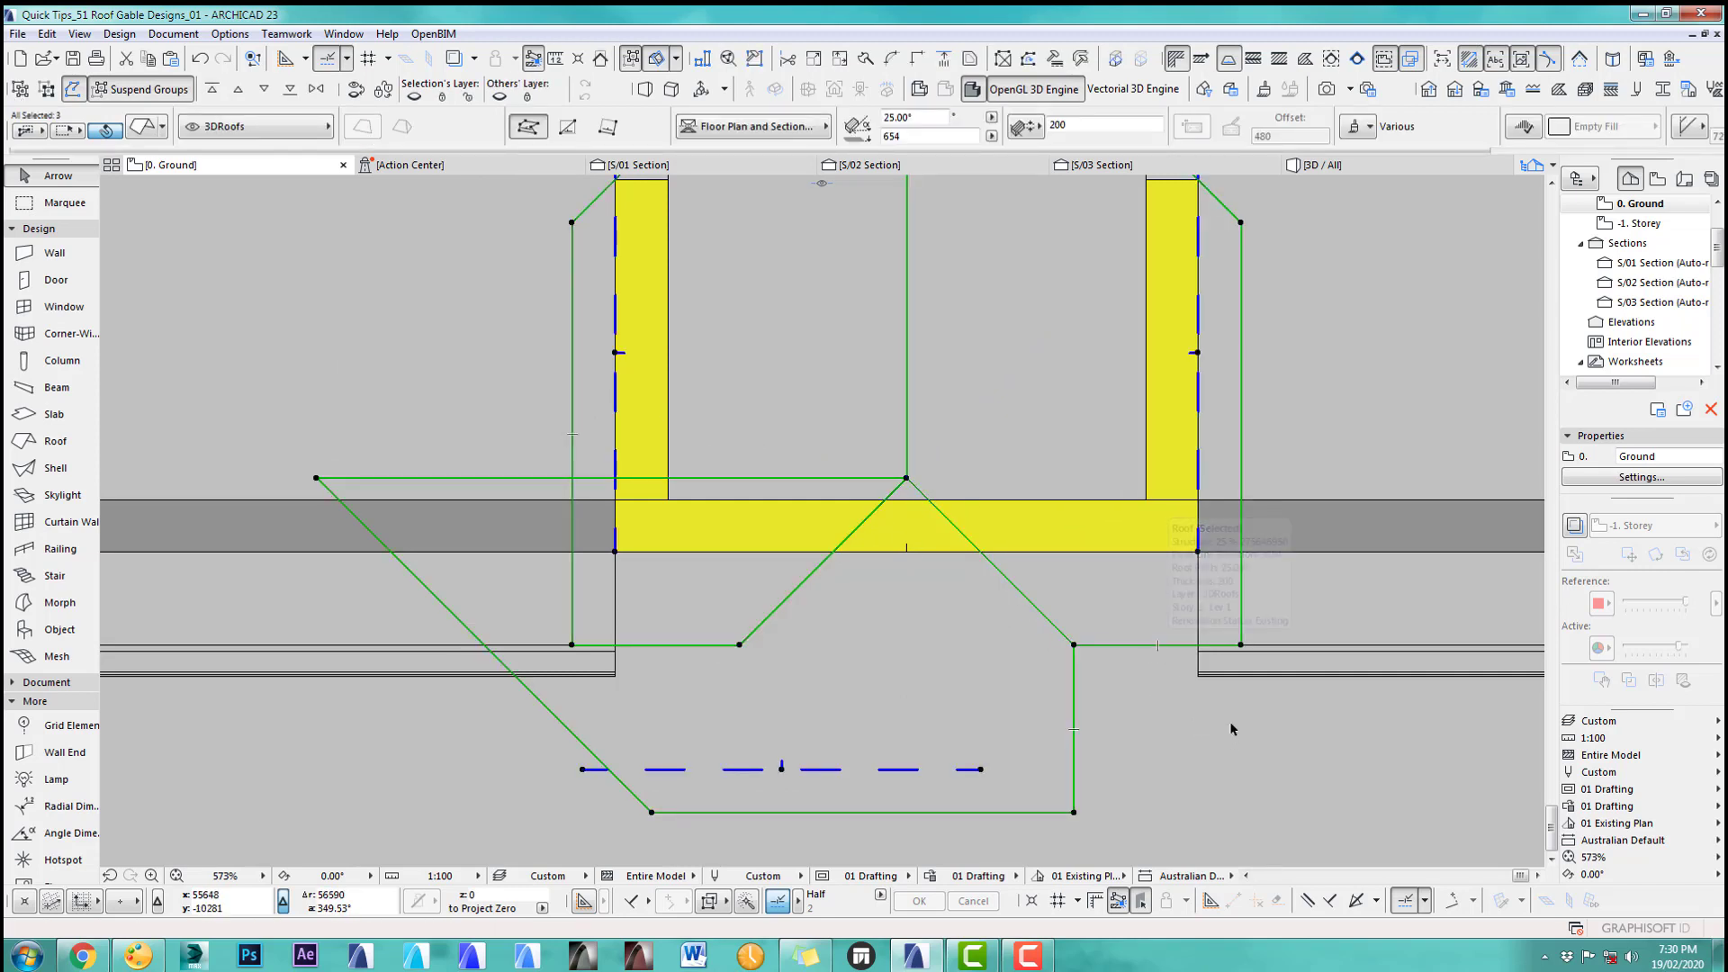
key("F5")
middle_click_drag(1026, 555, 936, 468)
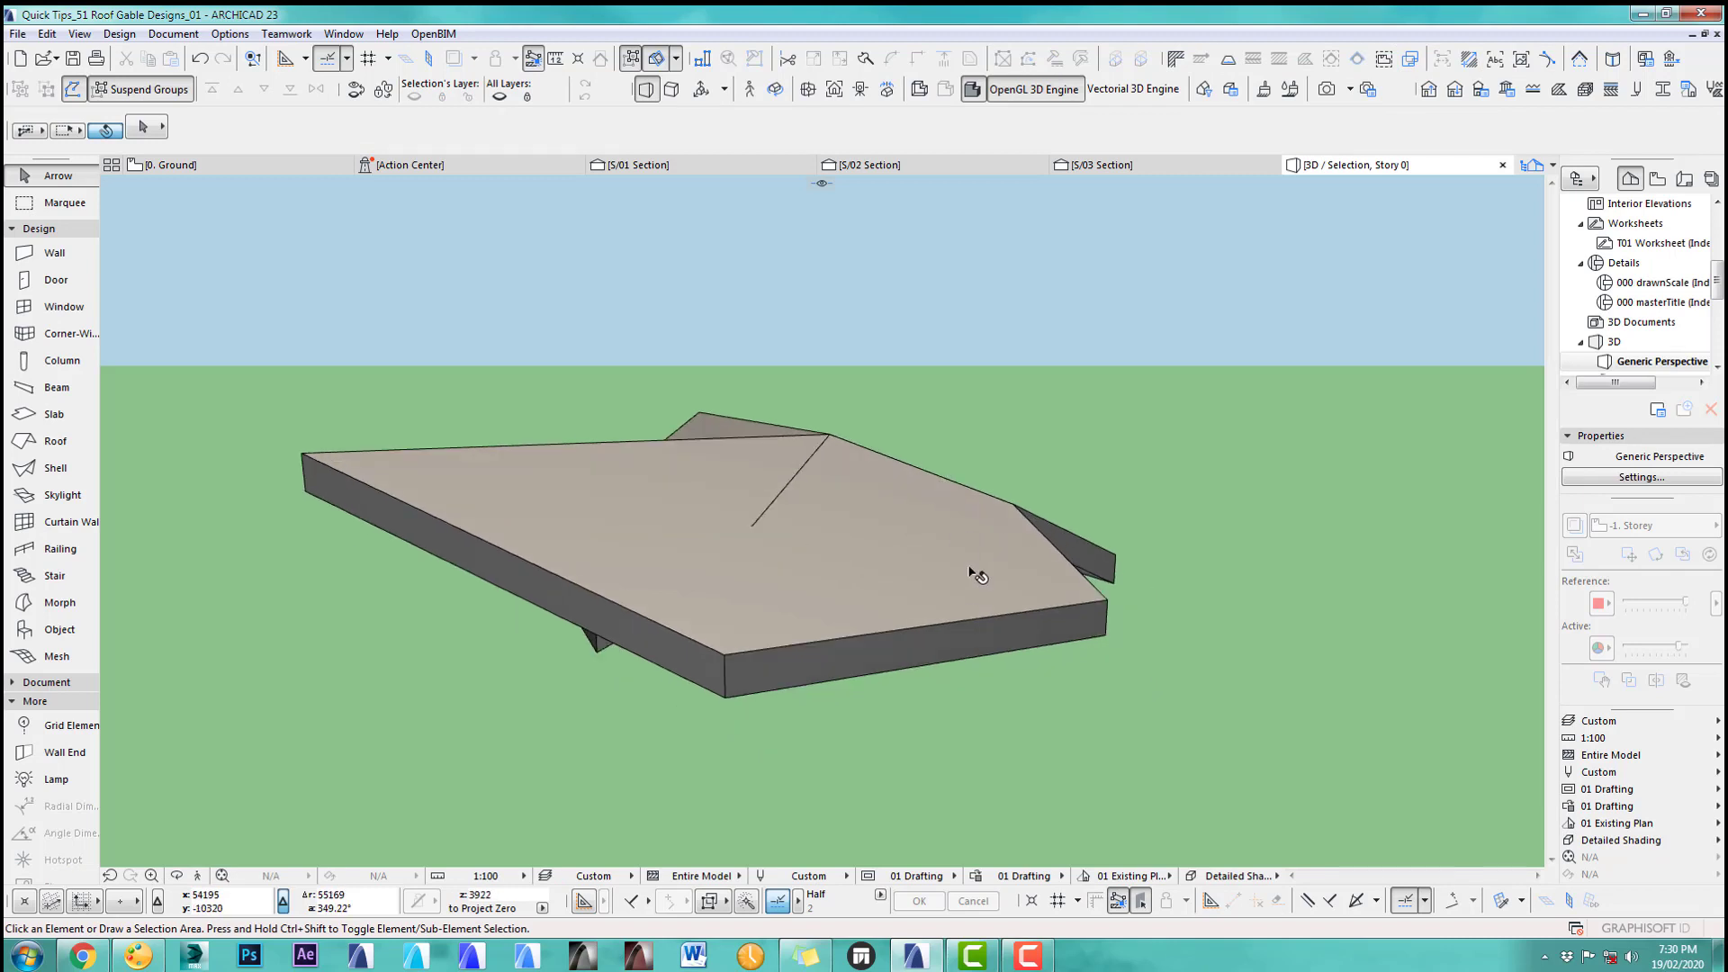
middle_click_drag(977, 576, 1247, 577, "shift")
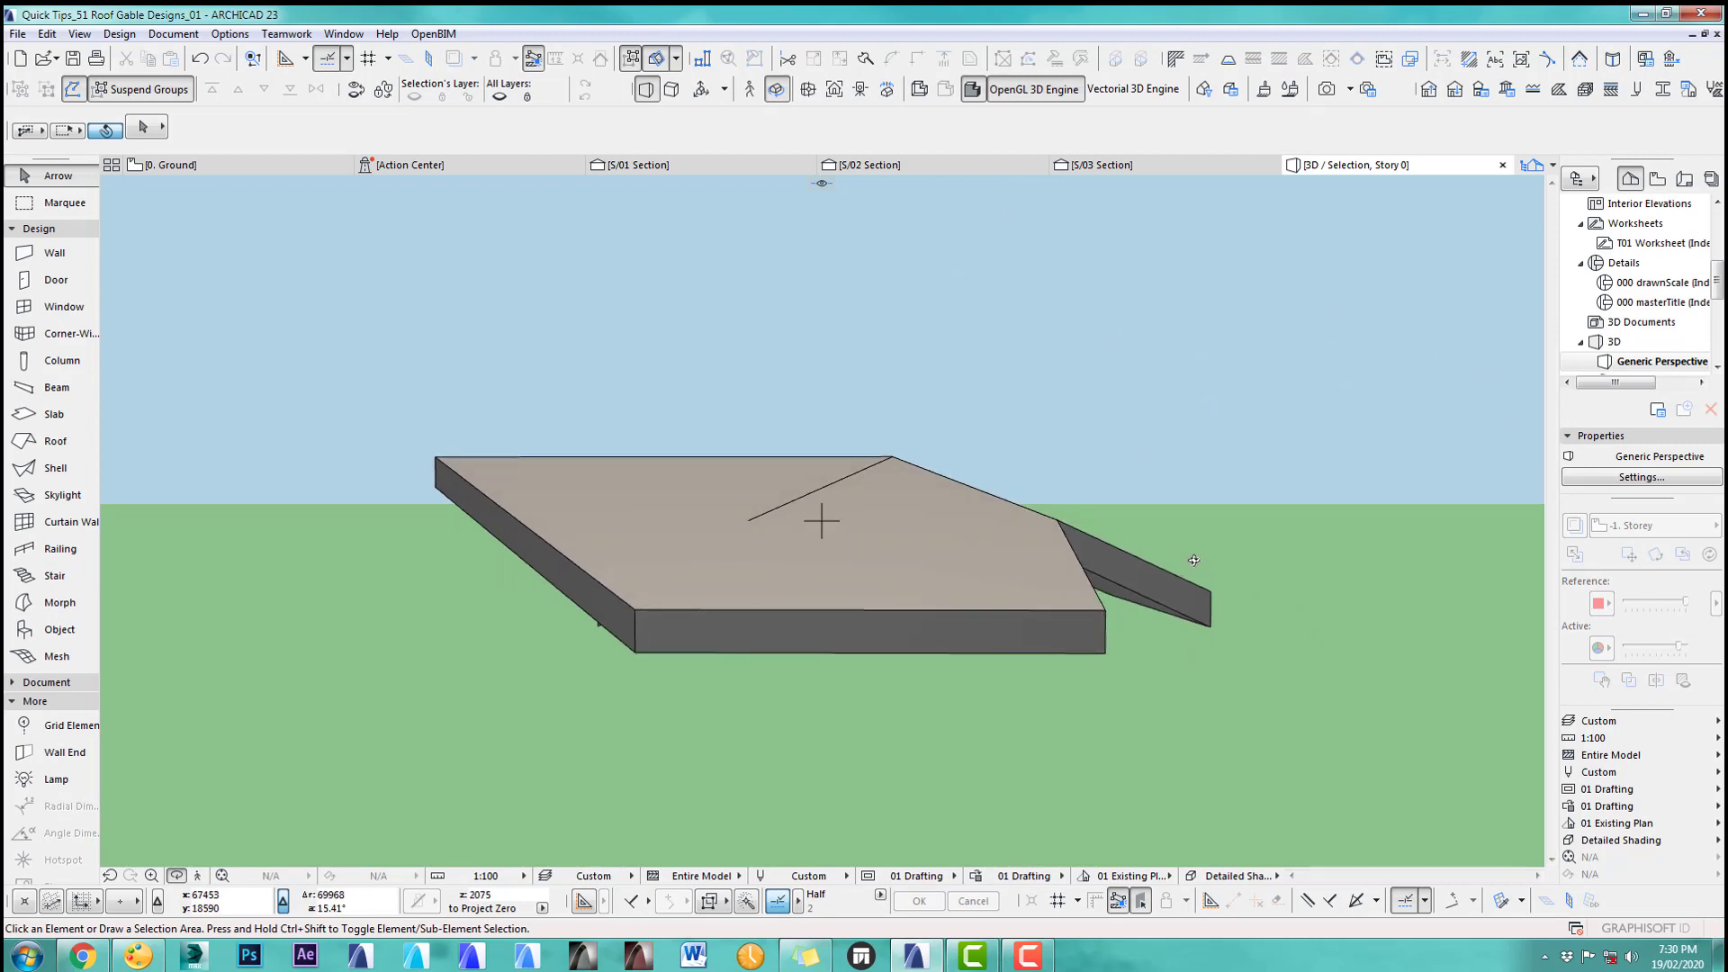
key("F2")
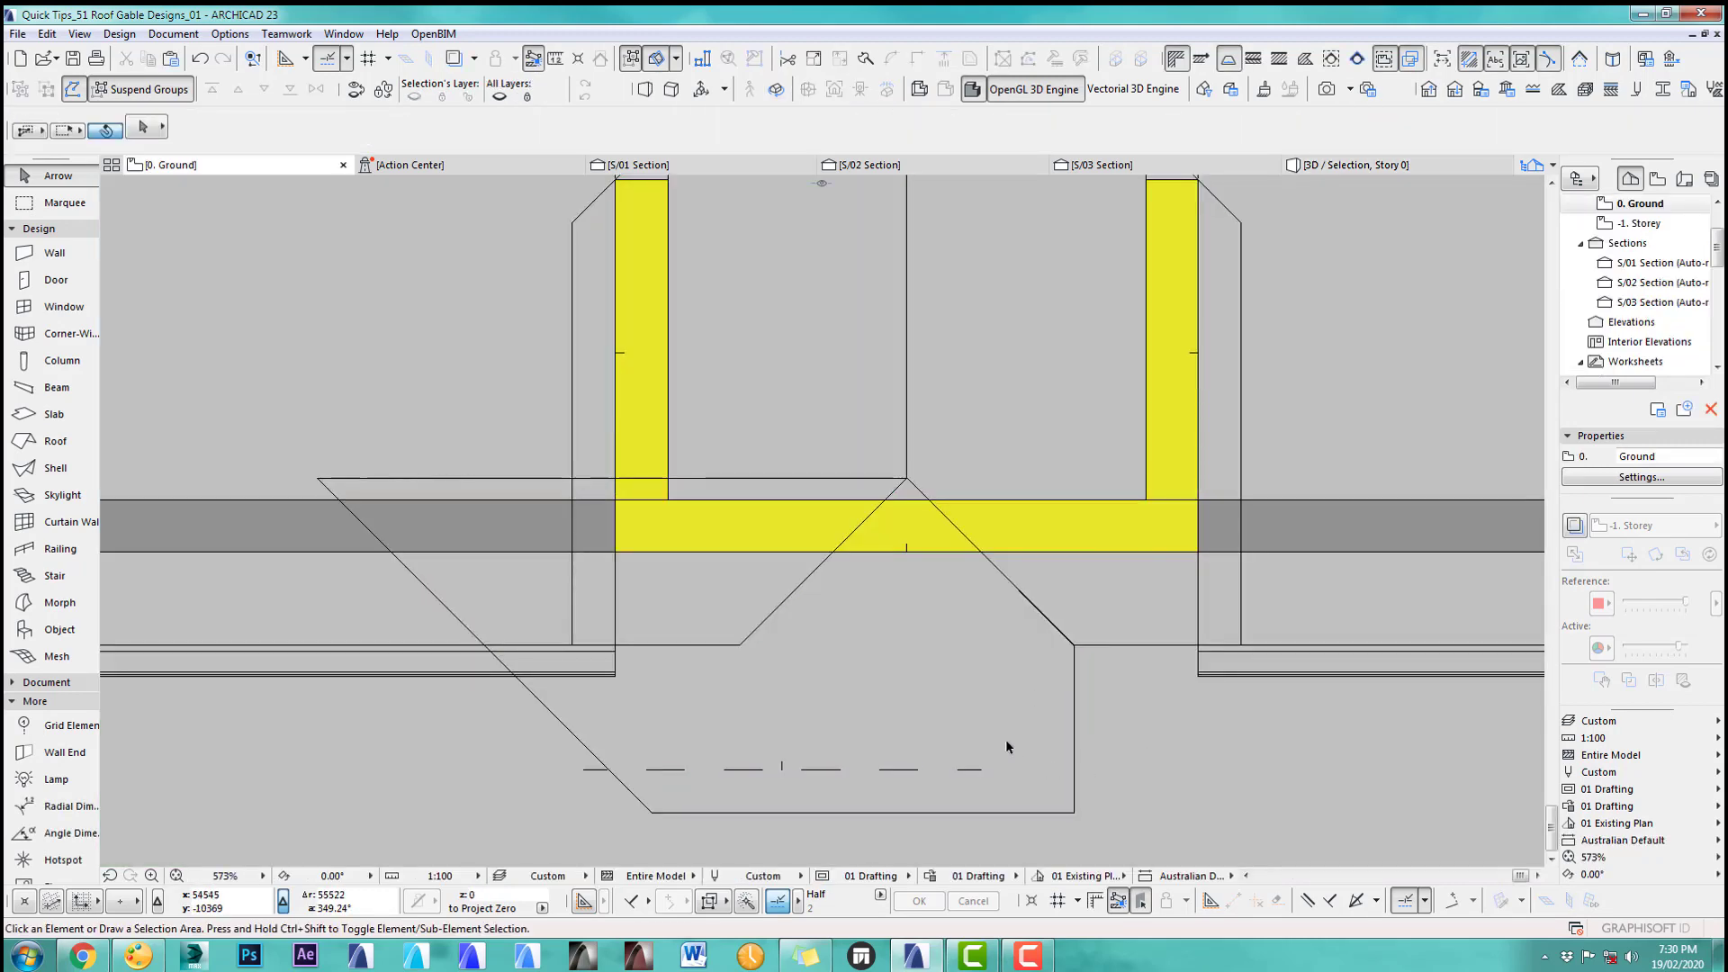
Step: On the ground plan, reposition the rotated copy's nodes to form a triangle filling the diagonal cut between the two gable planes
left_click(782, 769)
key("Escape")
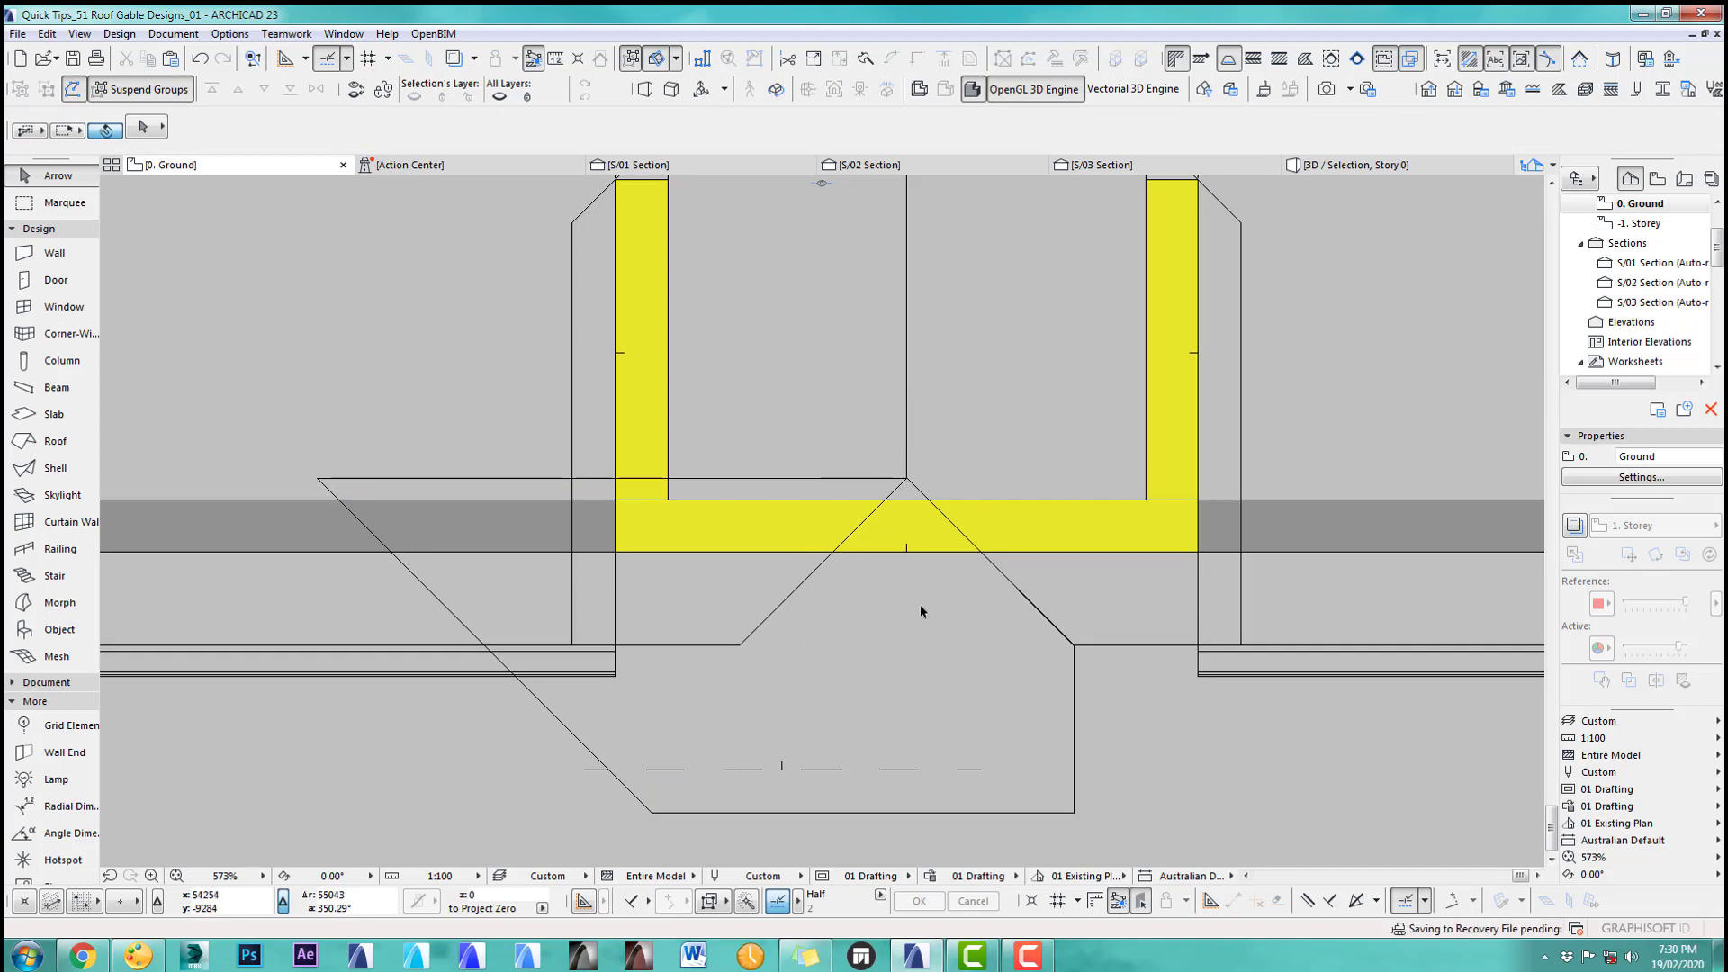
left_click(654, 815)
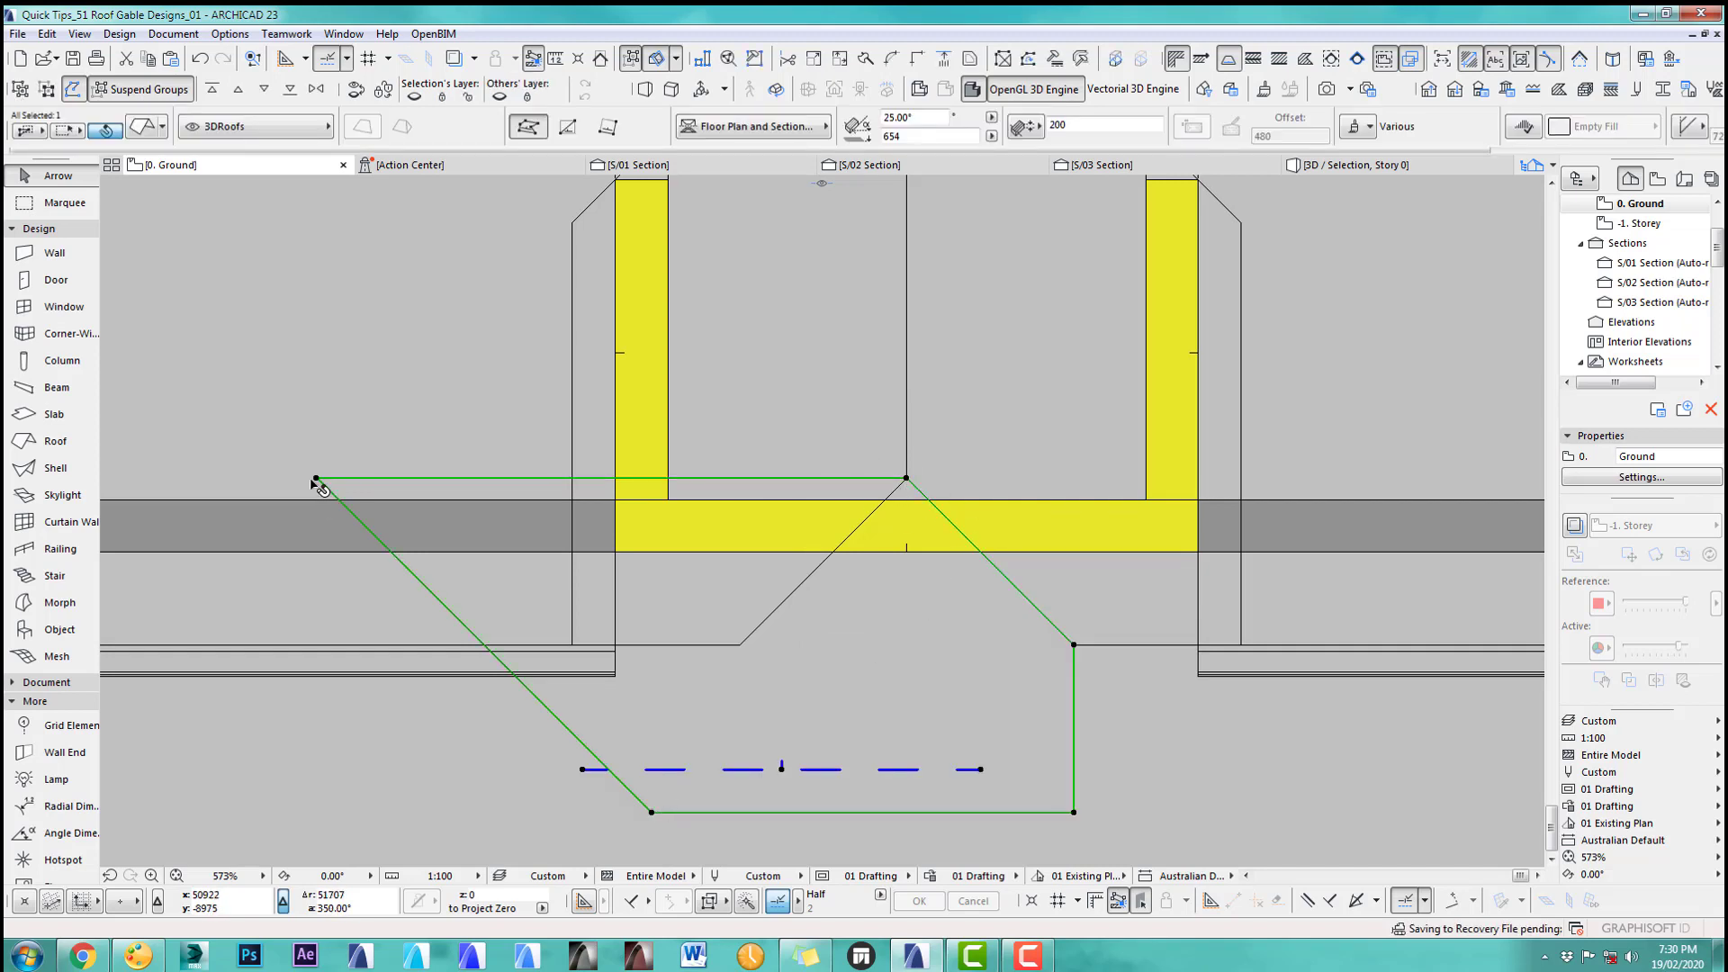
left_click(316, 479)
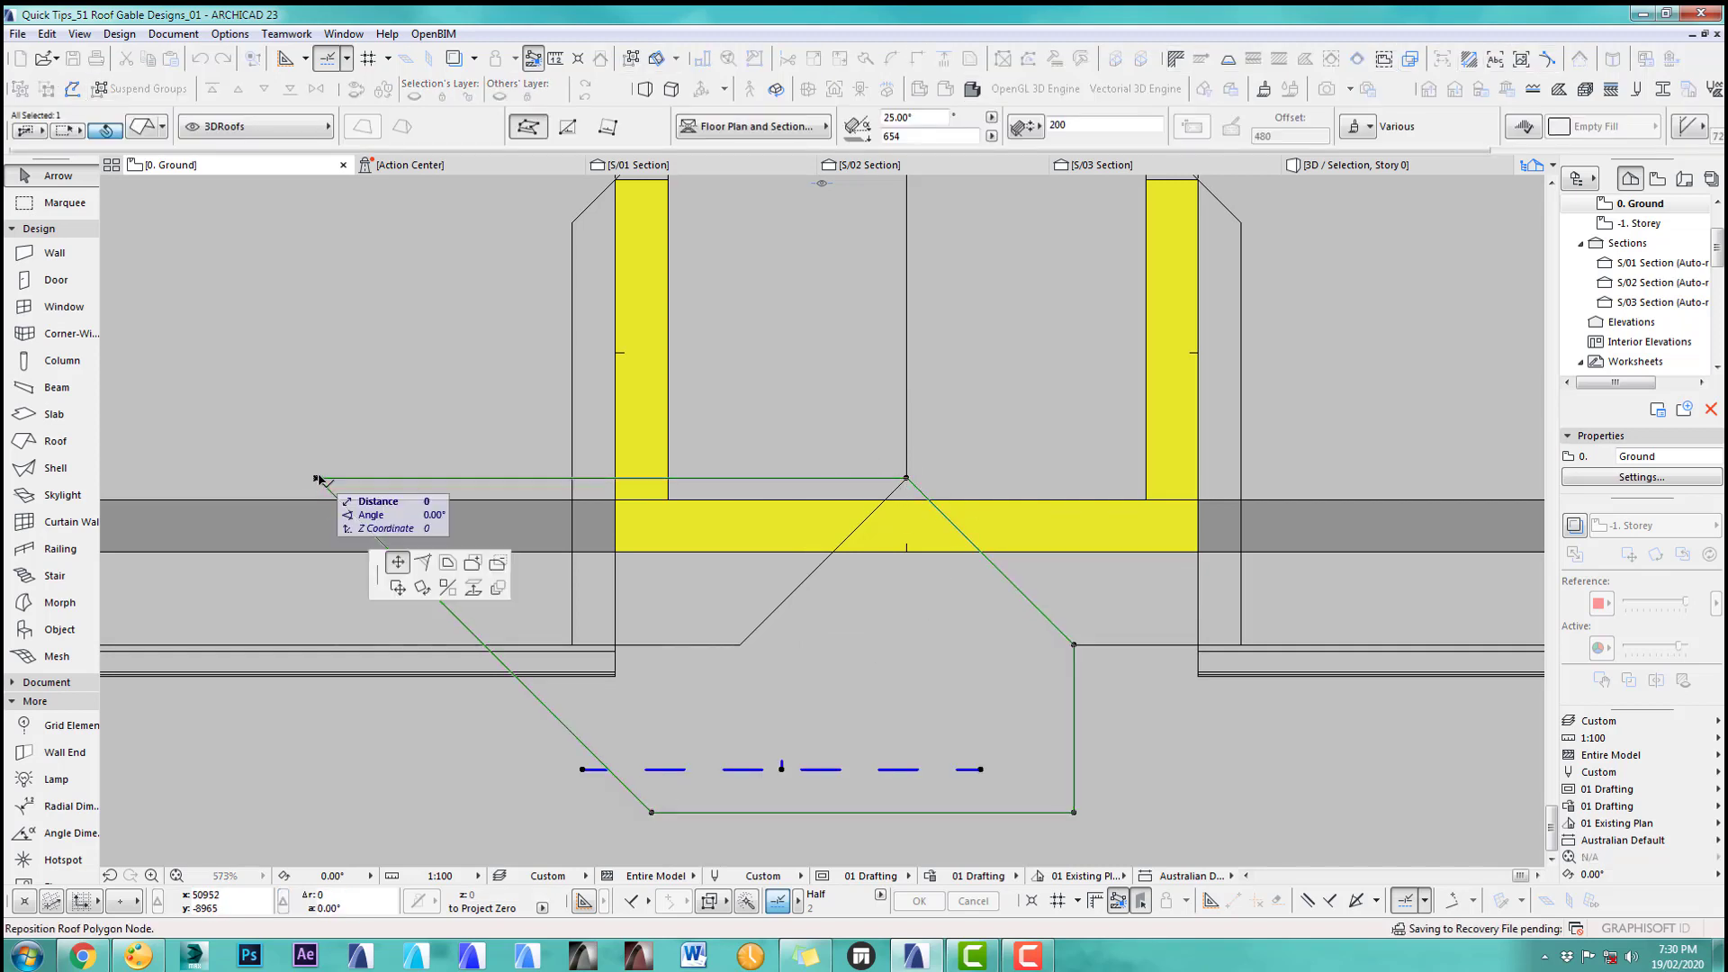
left_click(906, 478)
left_click(654, 815)
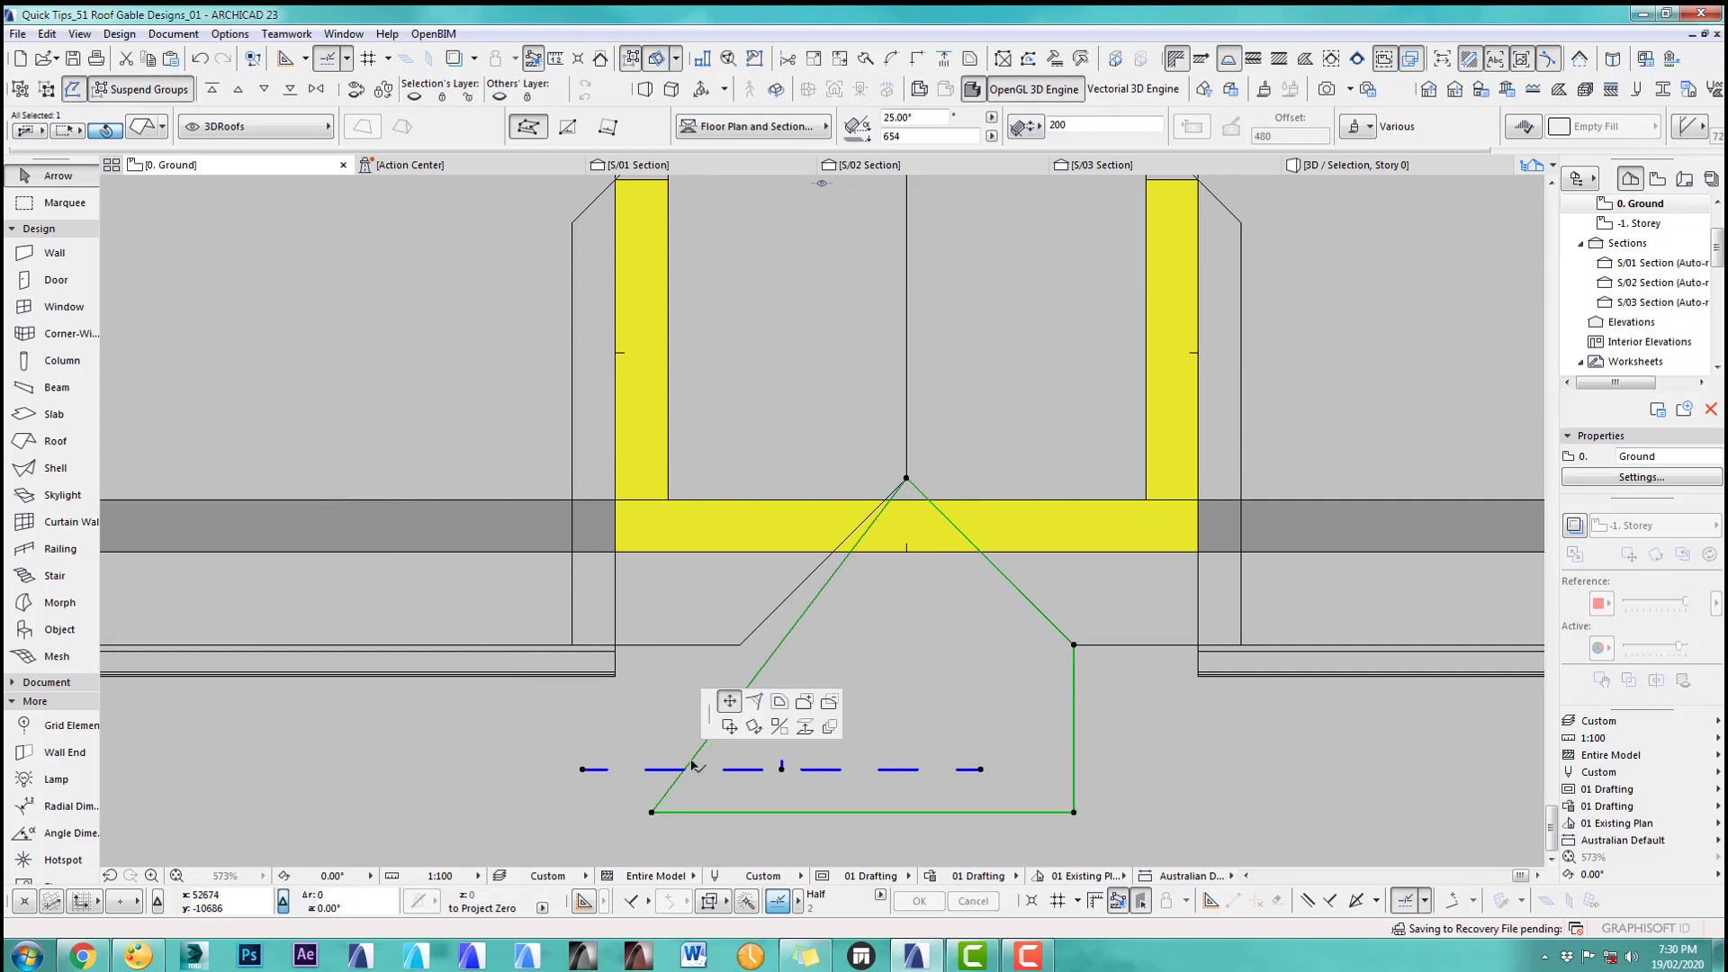
left_click(721, 701)
left_click(740, 644)
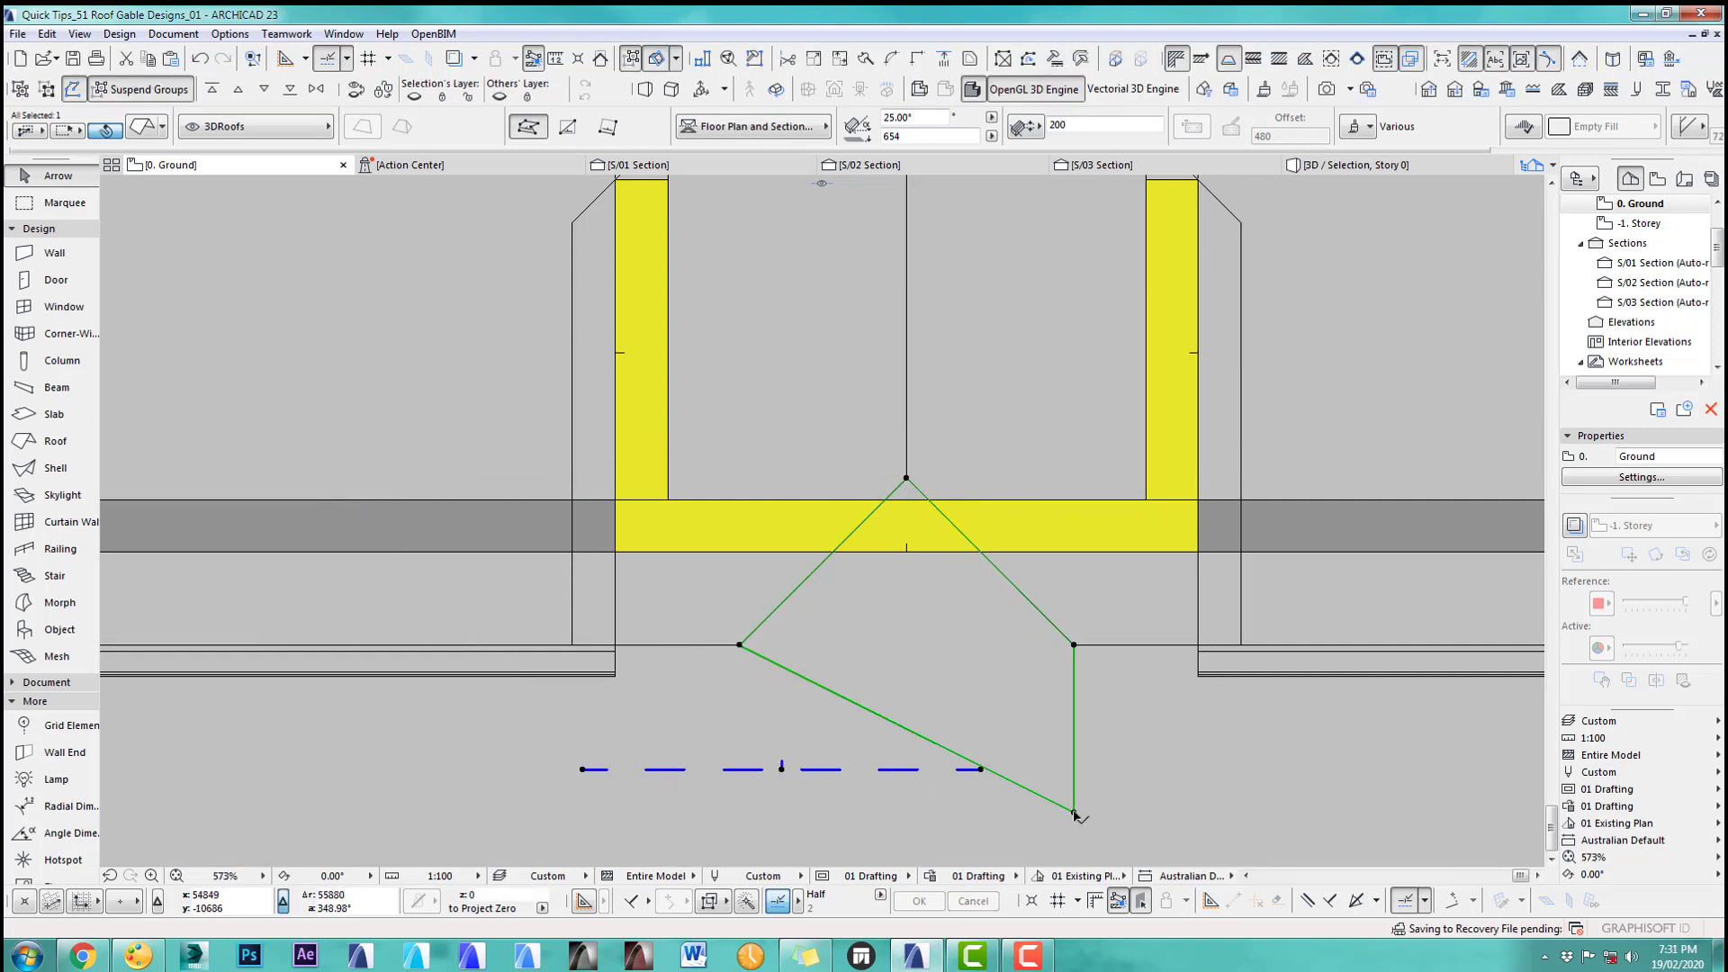
left_click(1074, 814)
left_click(1074, 644)
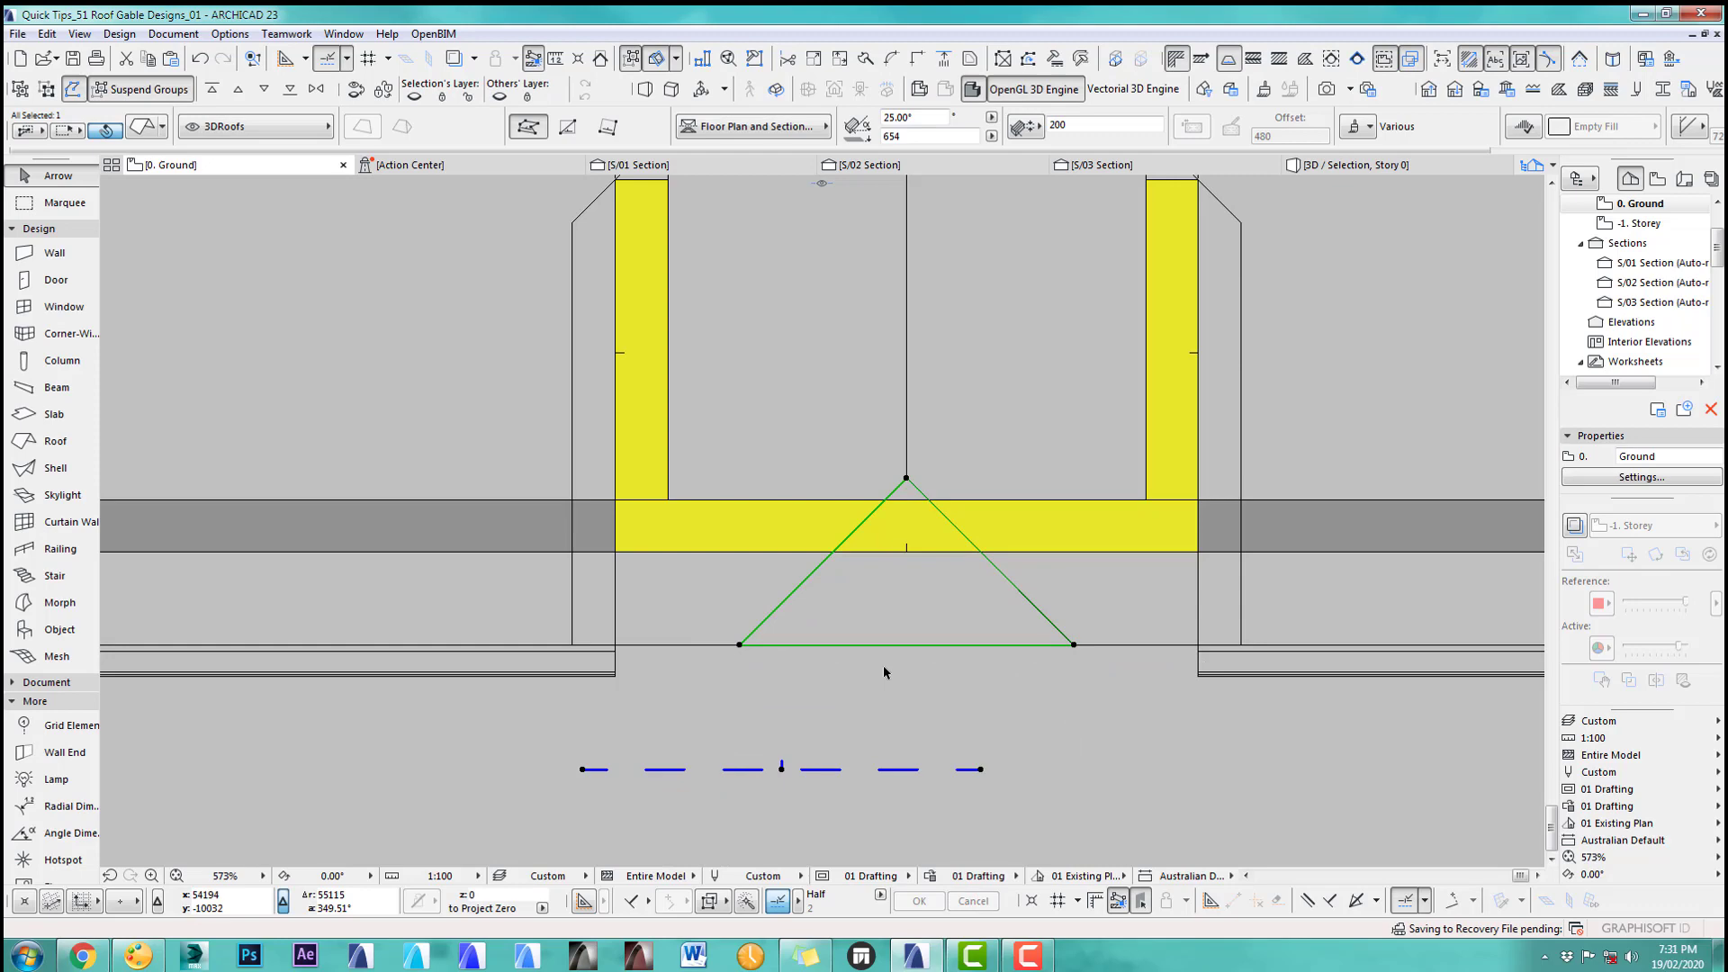
Step: Move the triangular roof plane's pivot line sideways so that its midpoint sits roughly in line with the gable ridge
left_click(785, 768)
left_click(901, 770)
left_click(1109, 729)
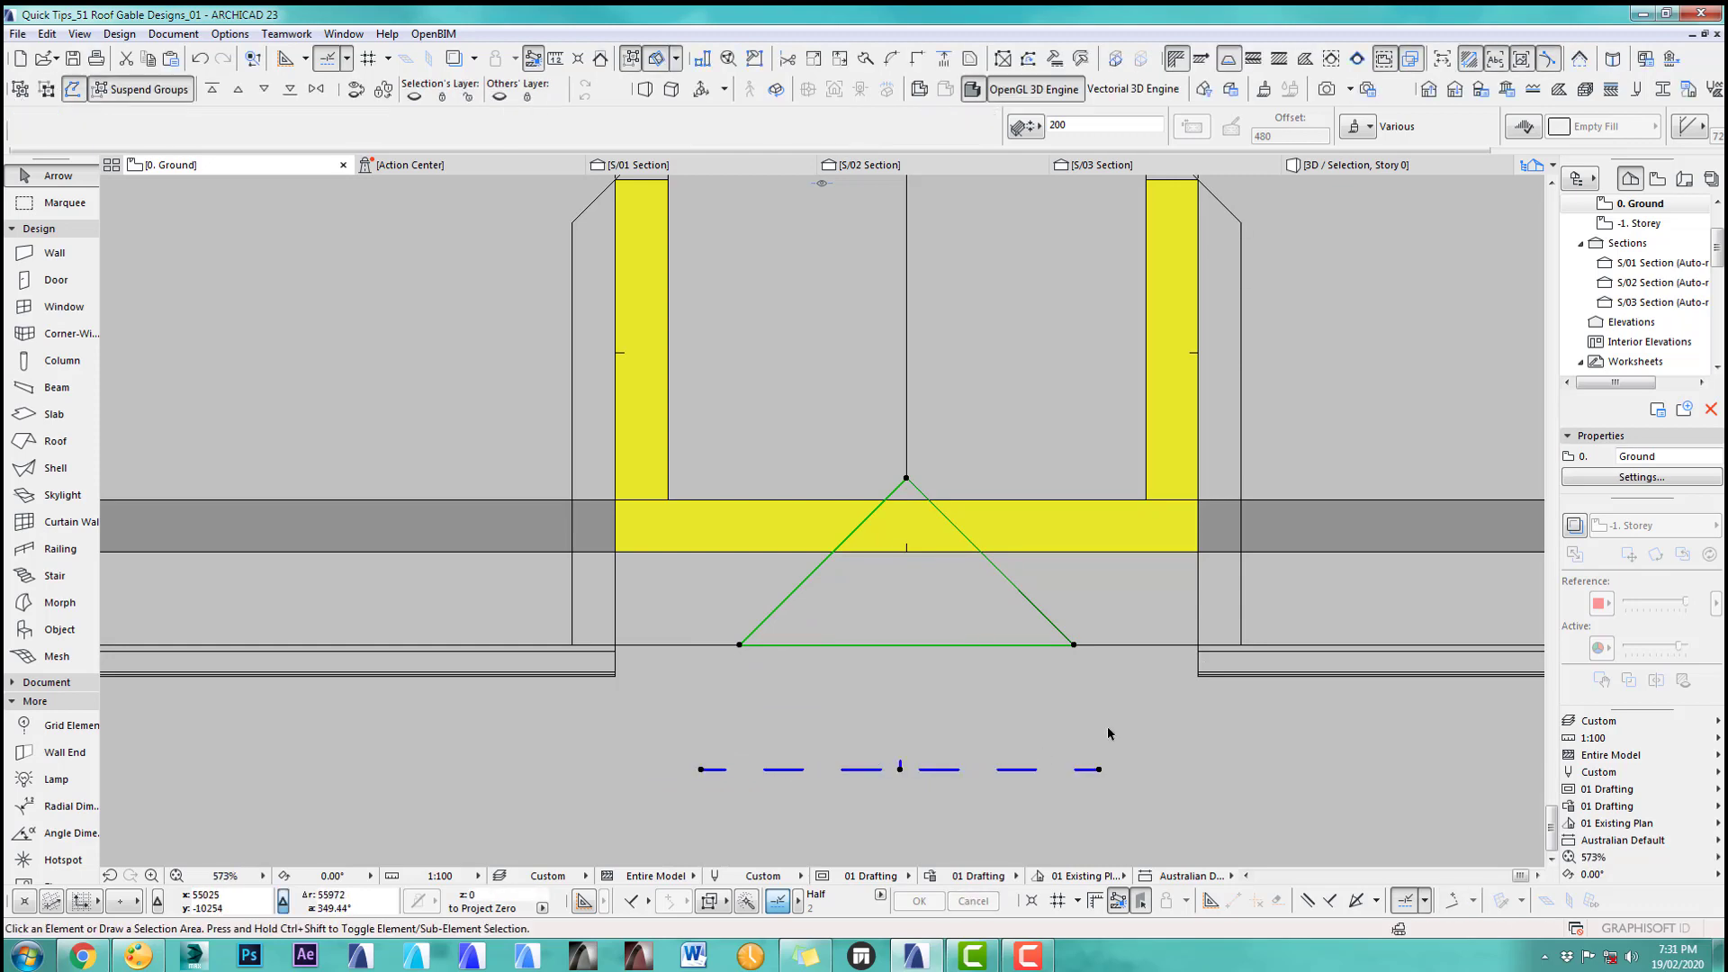
Step: Examine the corner where the triangular front plane meets the left gable plane, both in the full 3D model and on the ground plan
key("F5")
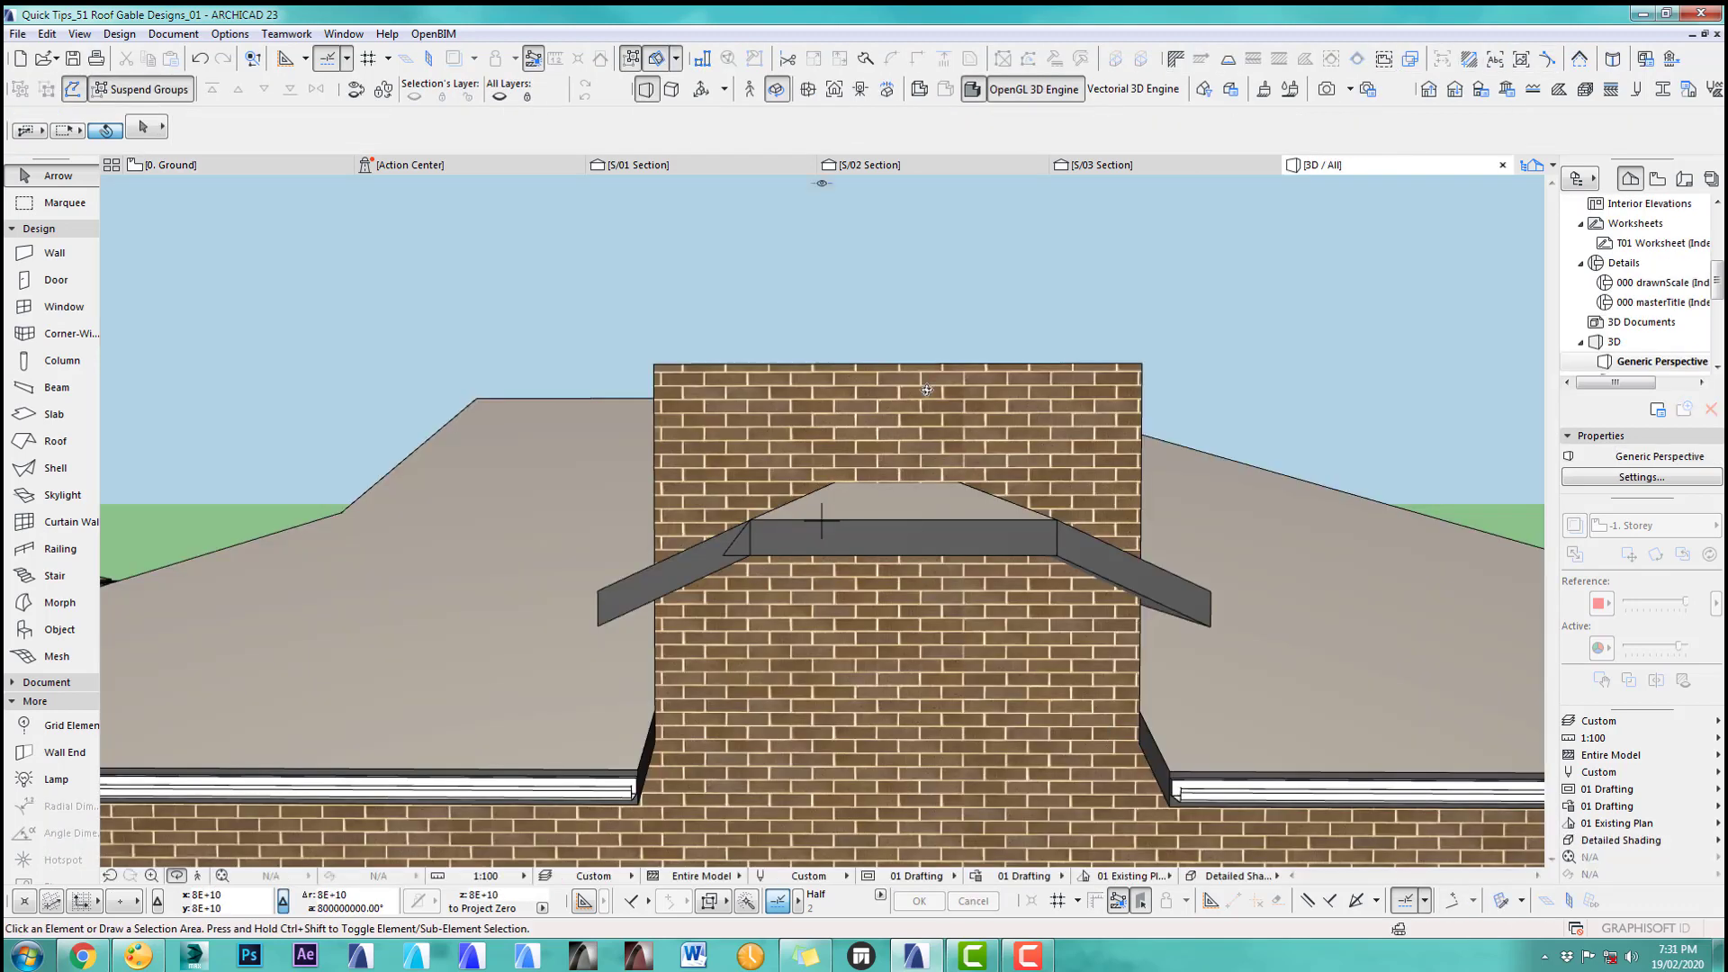
middle_click_drag(862, 544, 814, 564, "shift")
scroll(814, 565, "up", 5)
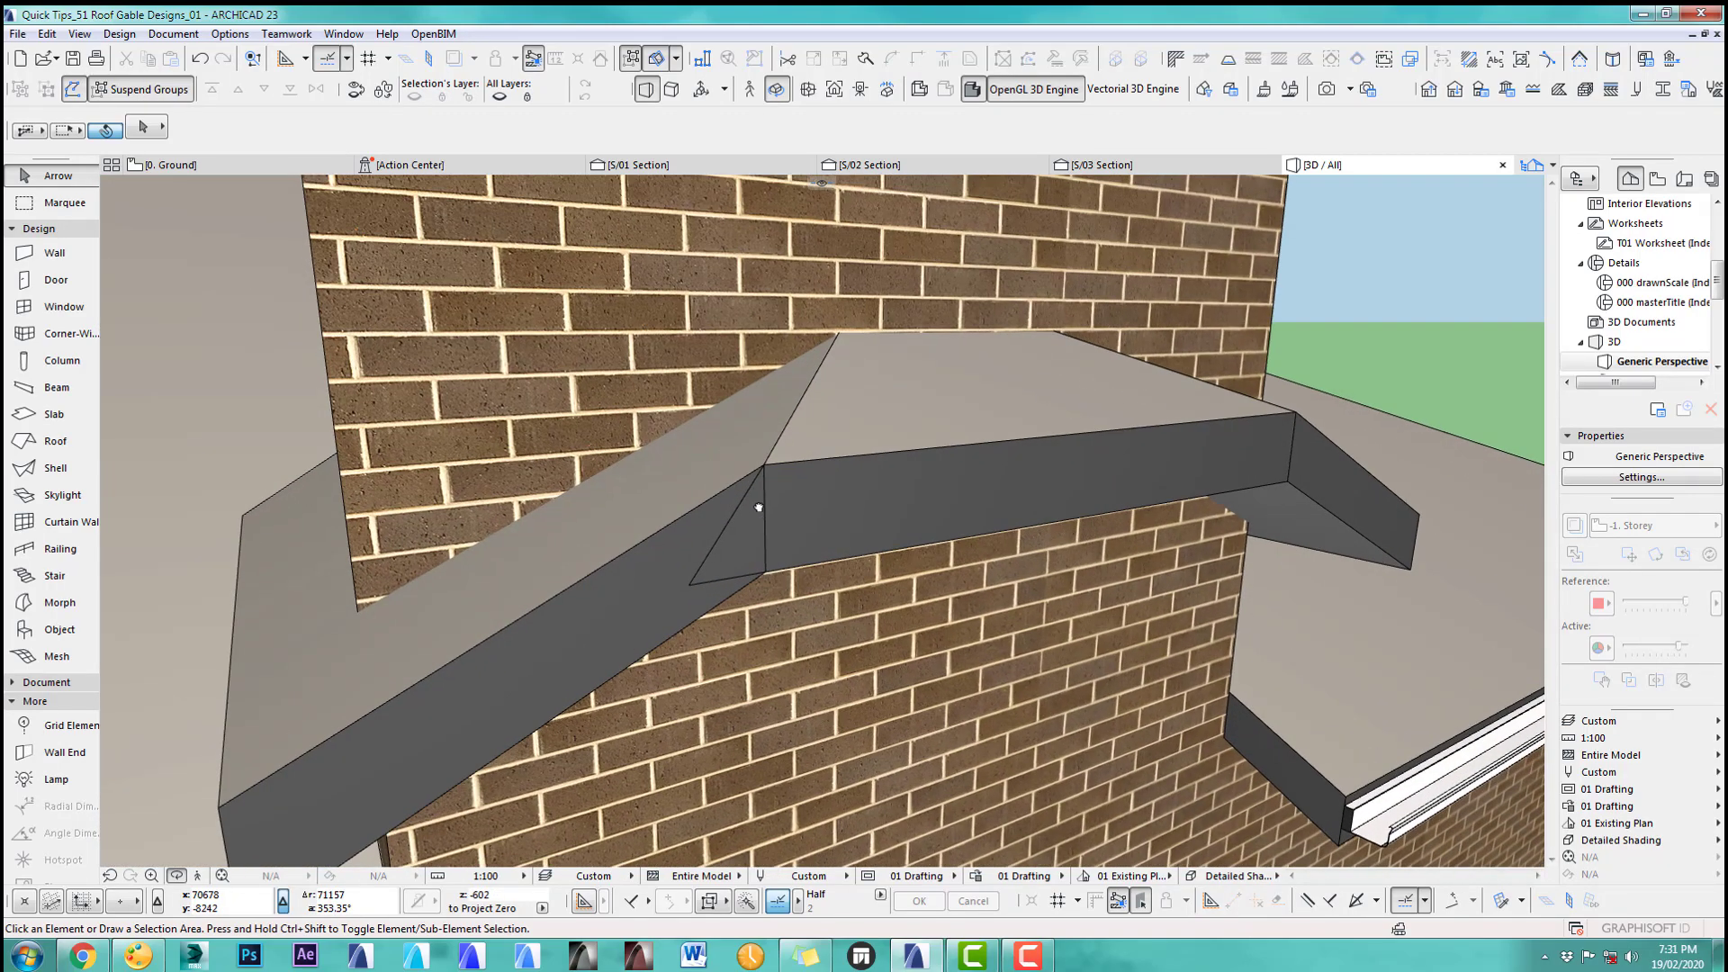
key("F2")
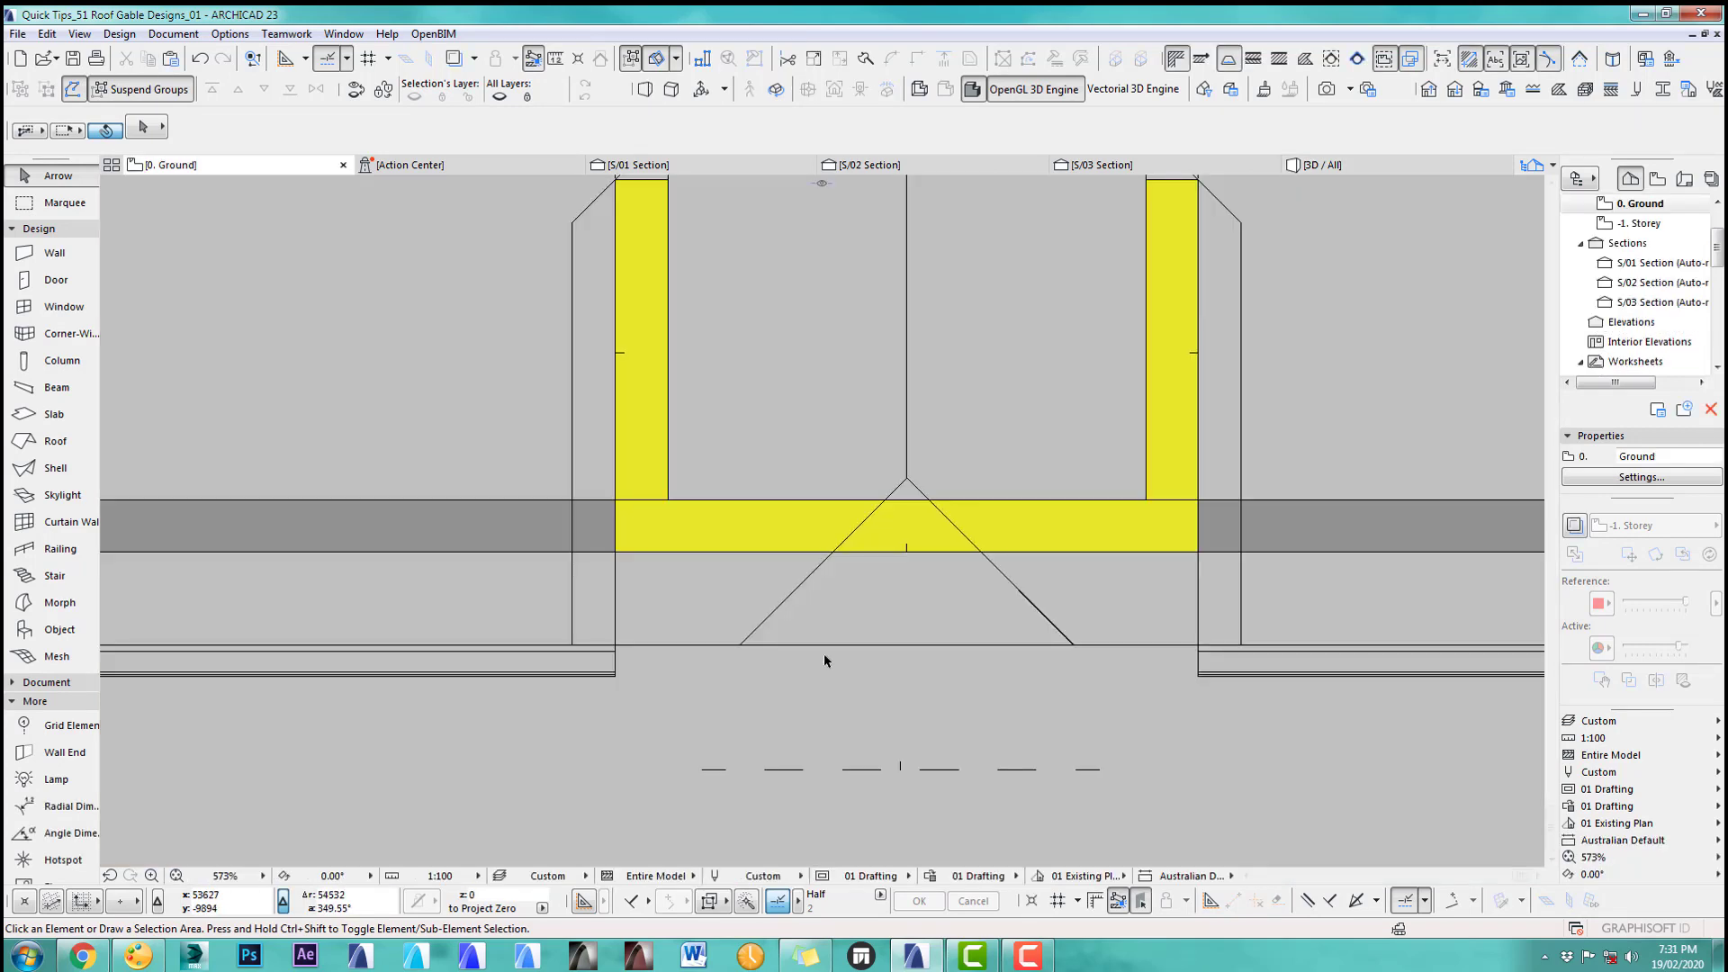
scroll(745, 629, "up", 5)
left_click(736, 626)
scroll(710, 632, "up", 6)
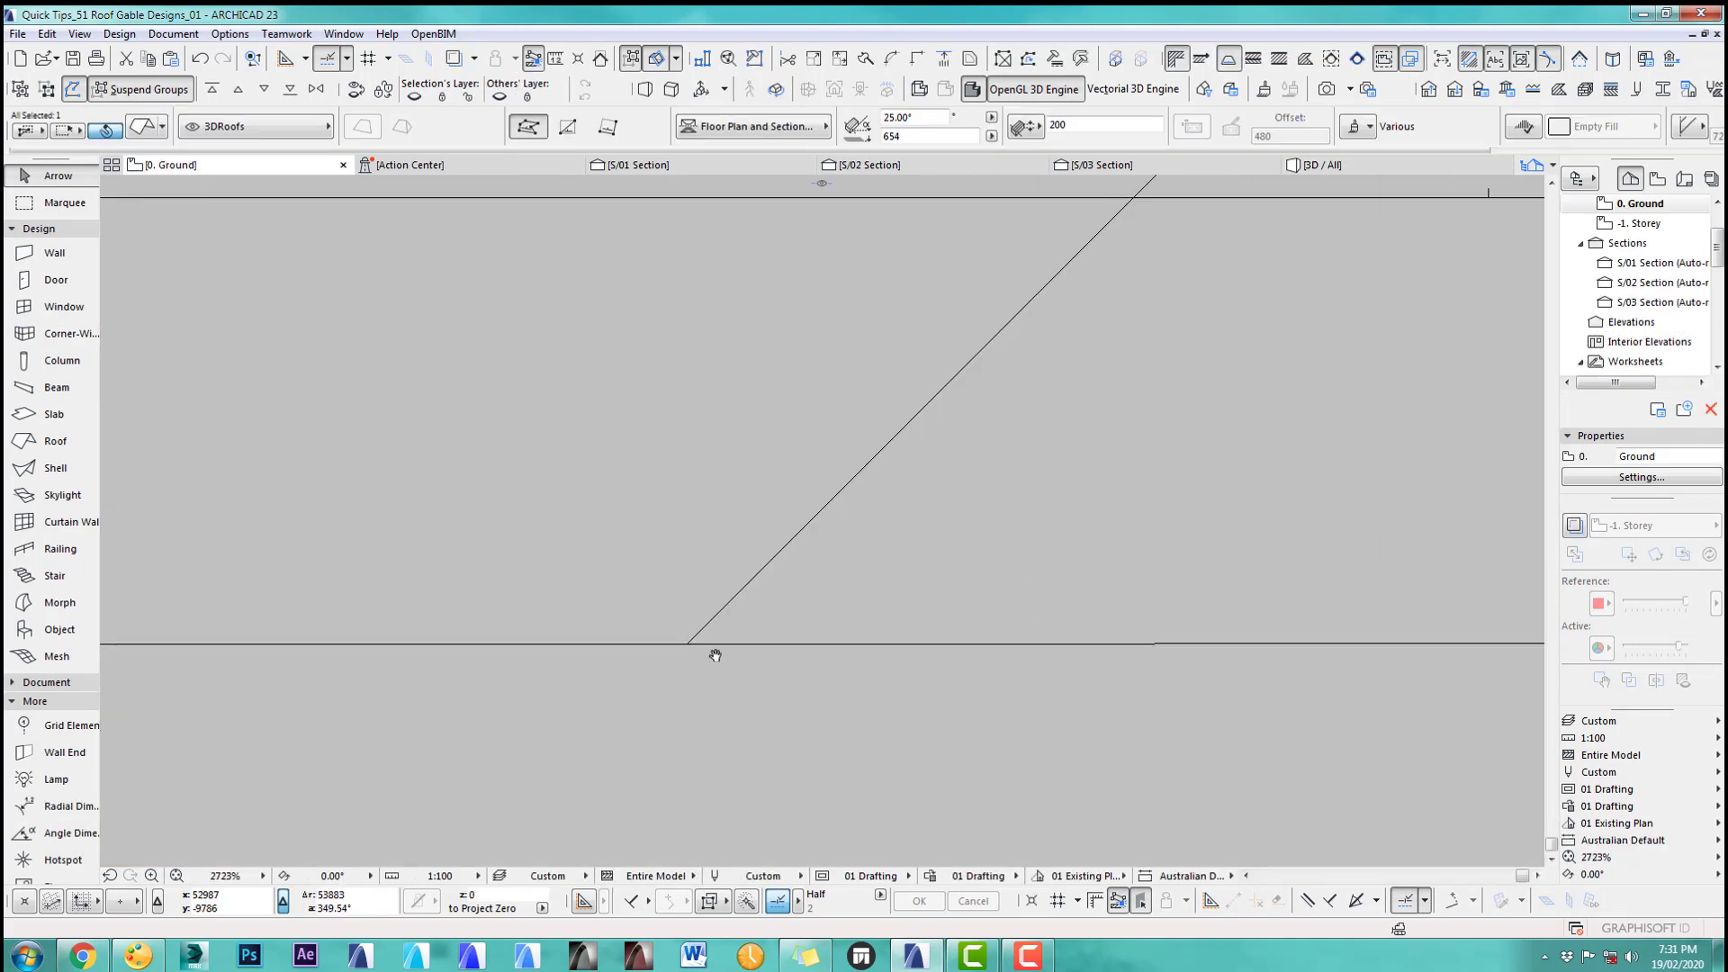
middle_click_drag(714, 652, 779, 729)
scroll(783, 730, "up", 5)
left_click(501, 770)
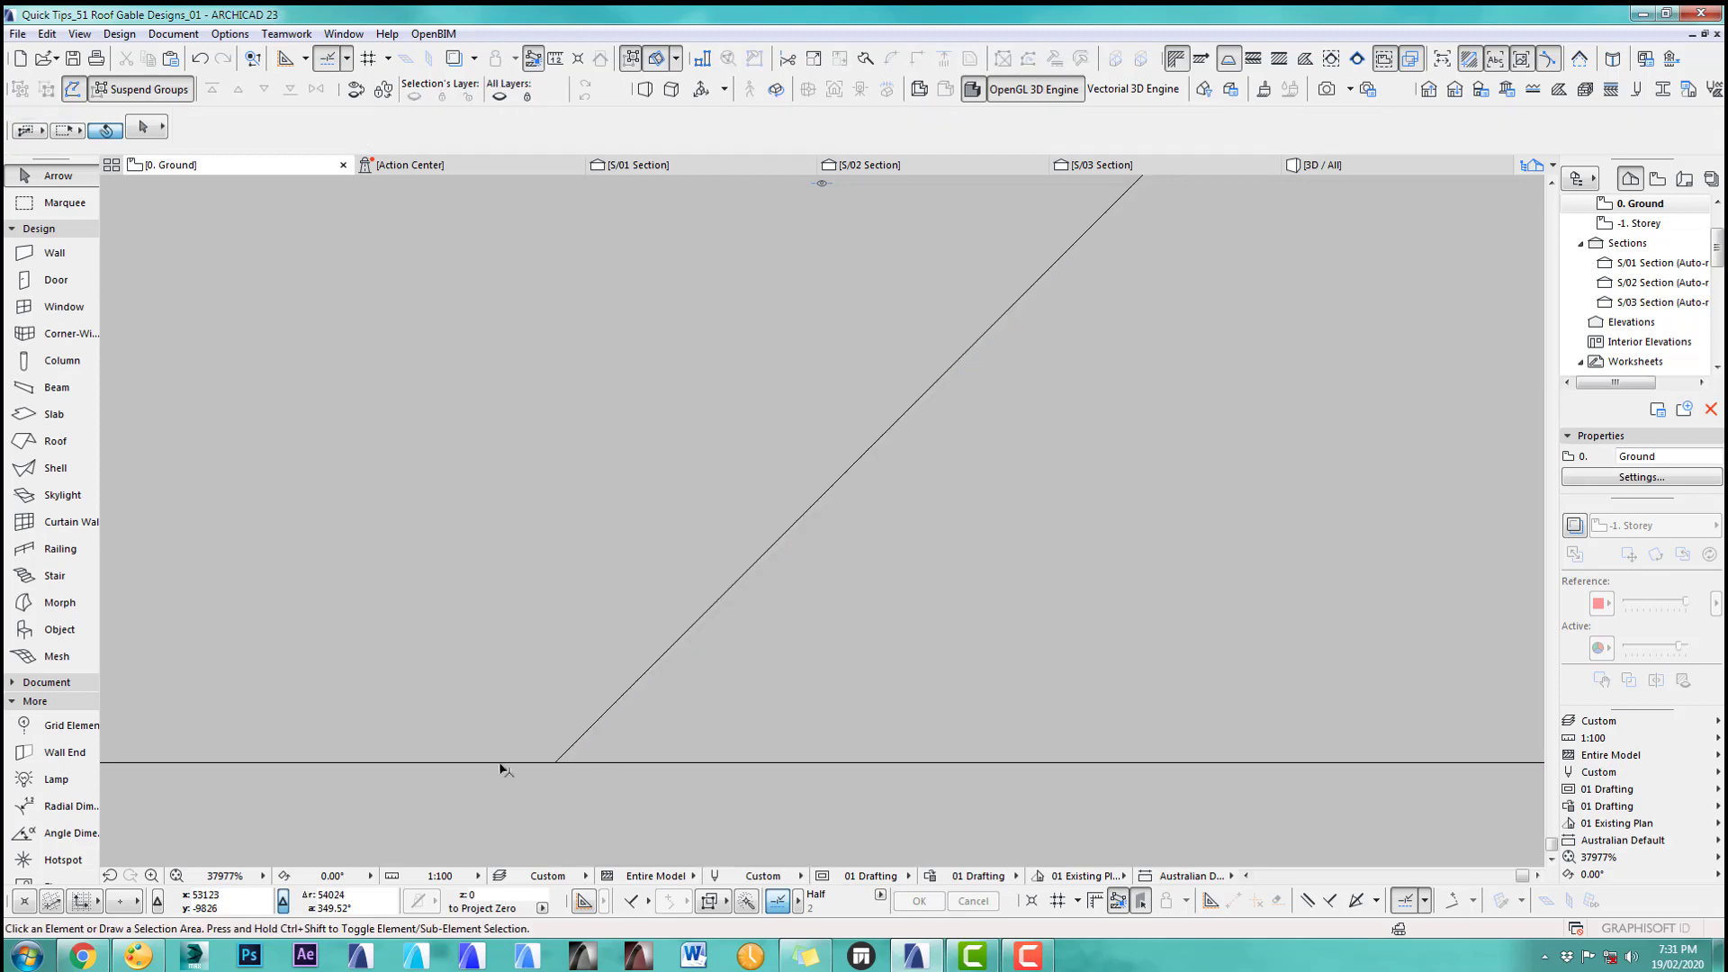
left_click(497, 760)
left_click(499, 777)
scroll(780, 760, "down", 10)
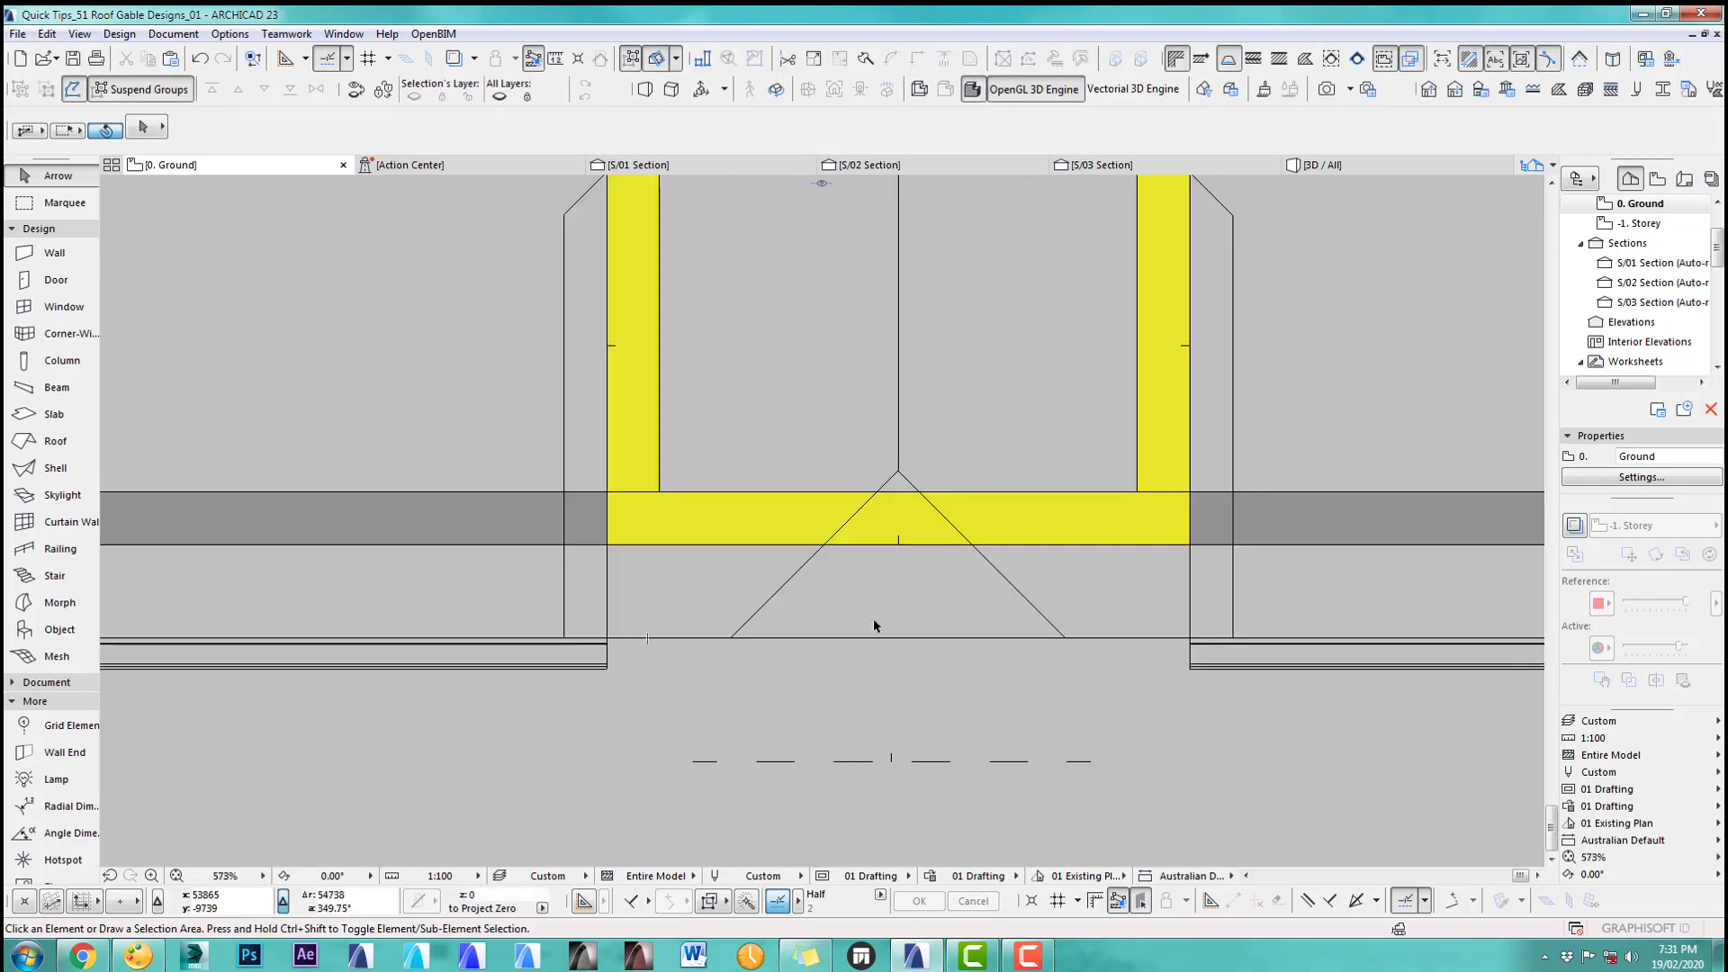
Step: In 3D, trim the front gable wall to the left, right and triangular roof planes, using the roofs from the current selection
key("F3")
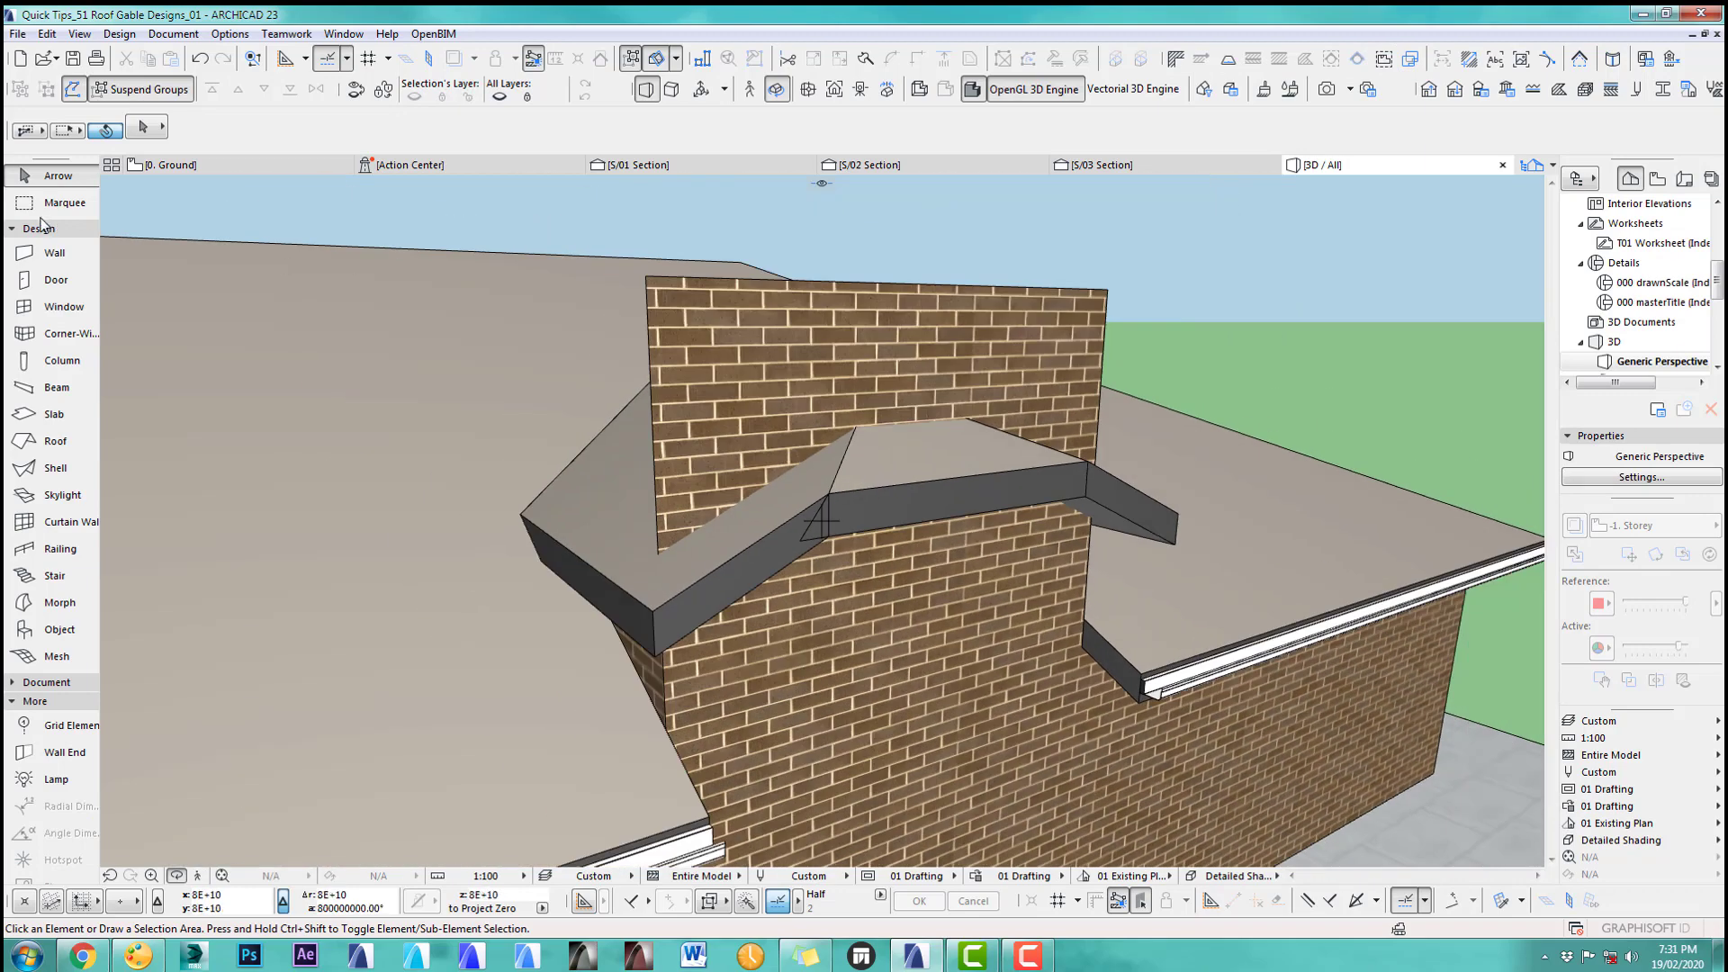
left_click(842, 361)
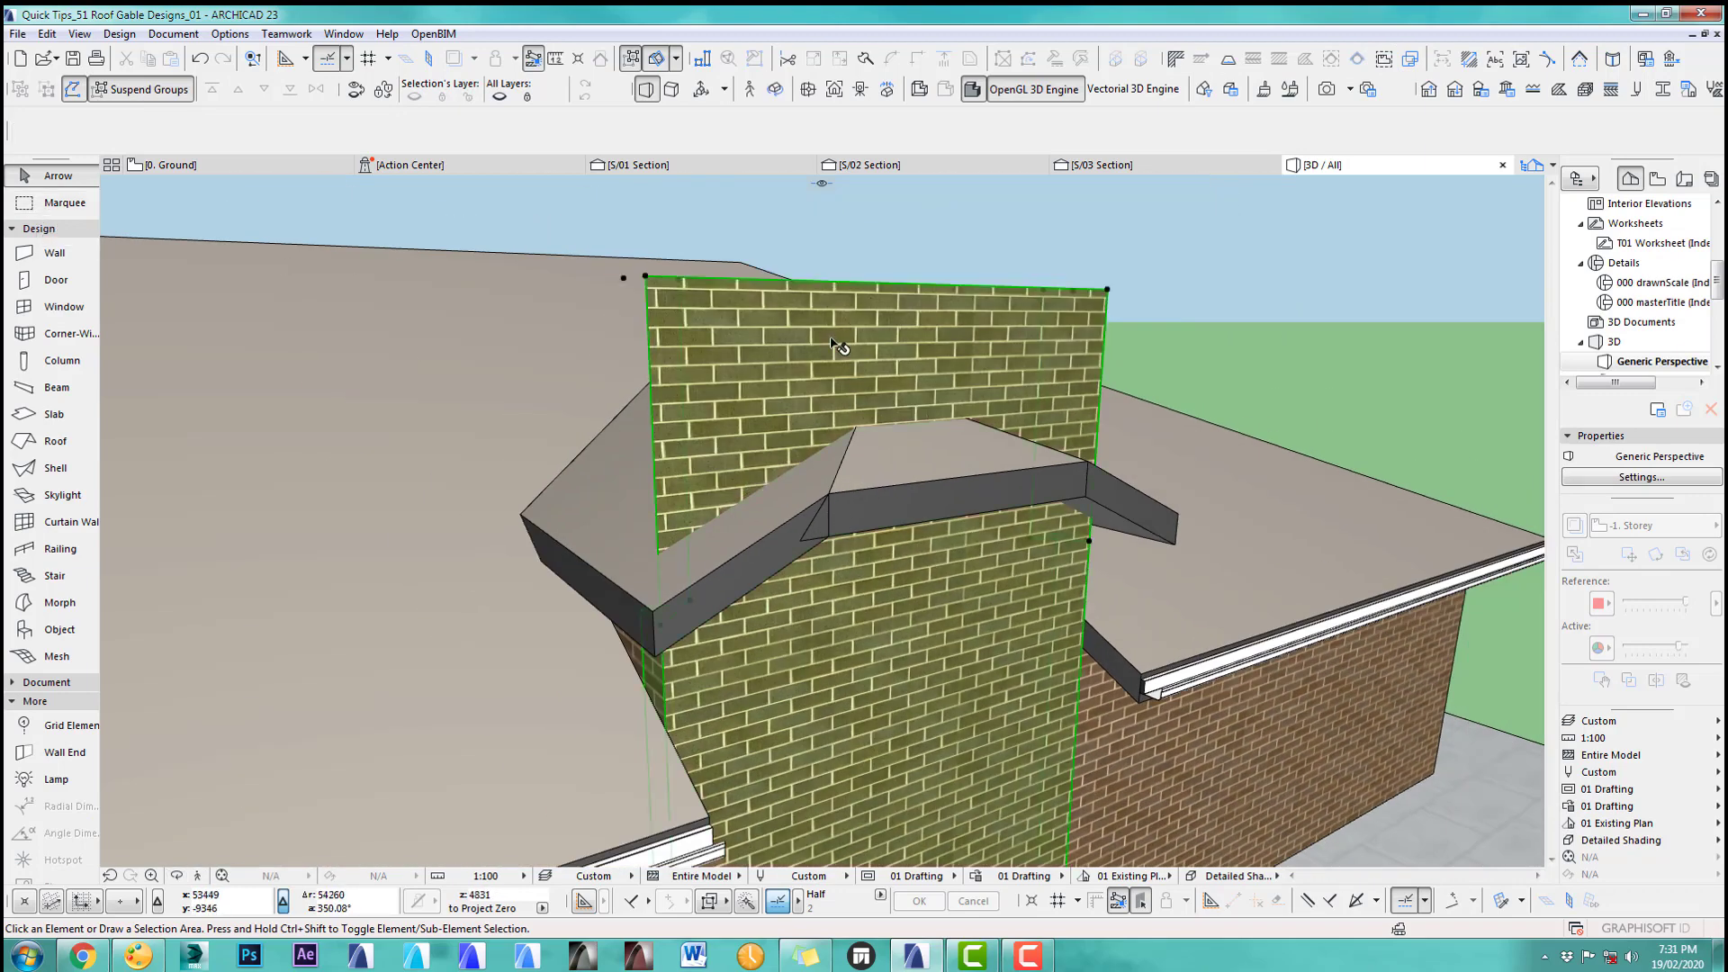
left_click(731, 571, "shift")
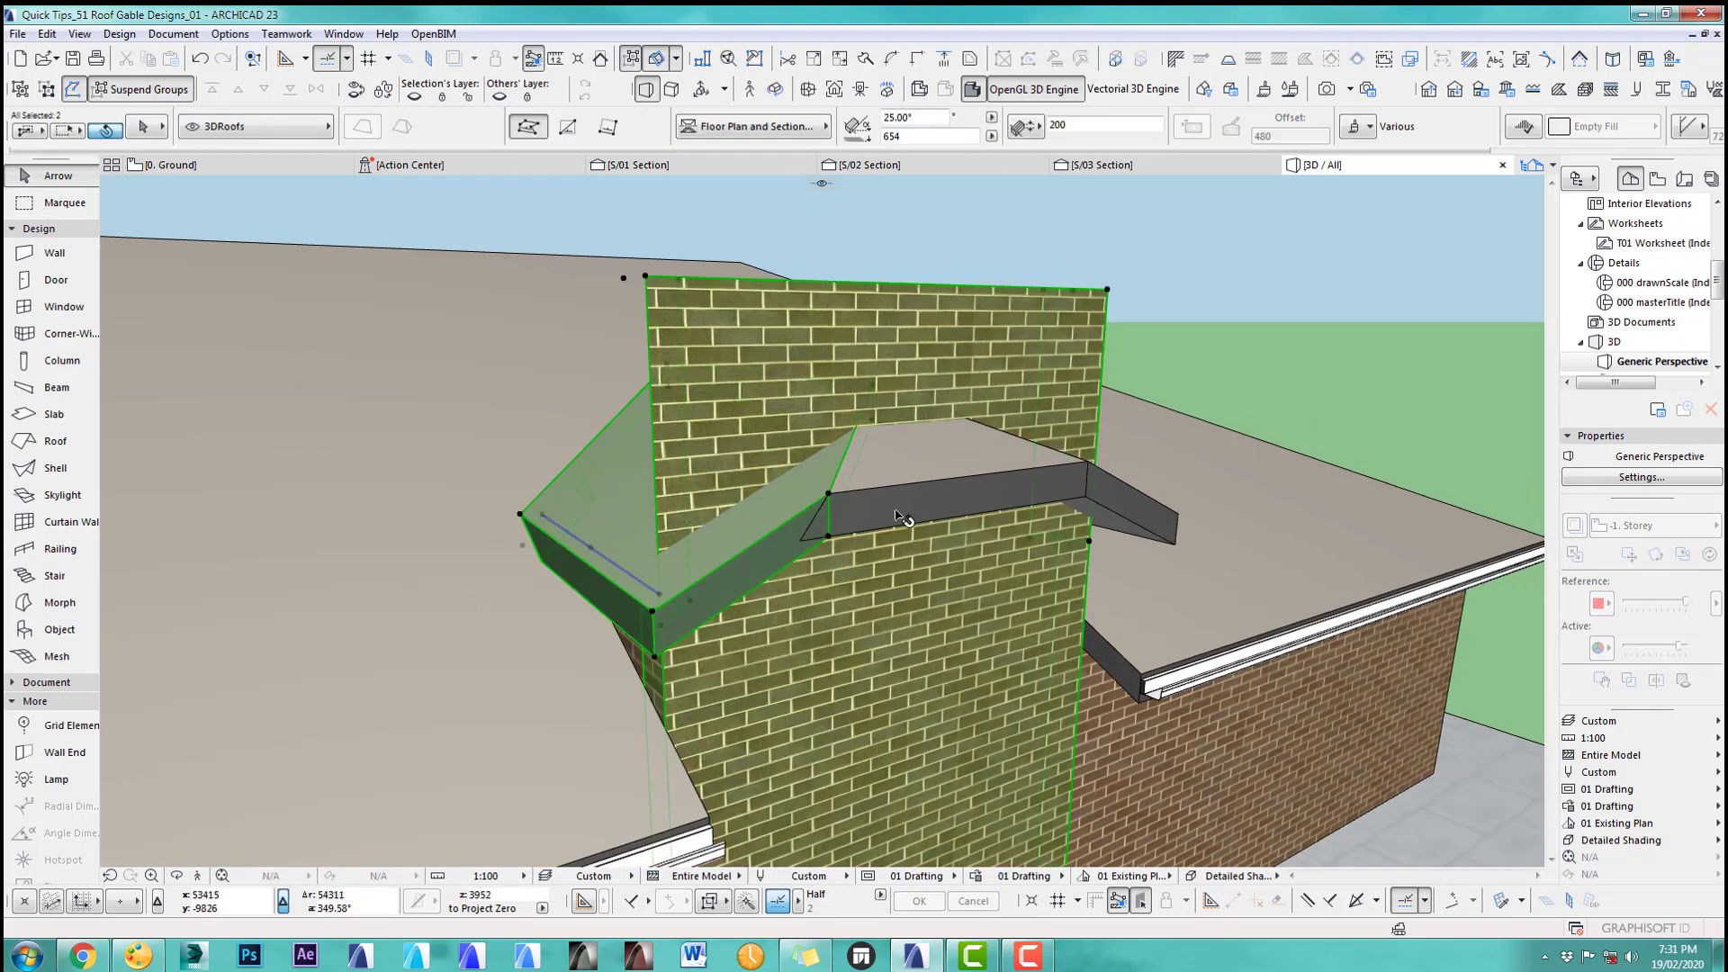
left_click(918, 492, "shift")
left_click(1140, 501, "shift")
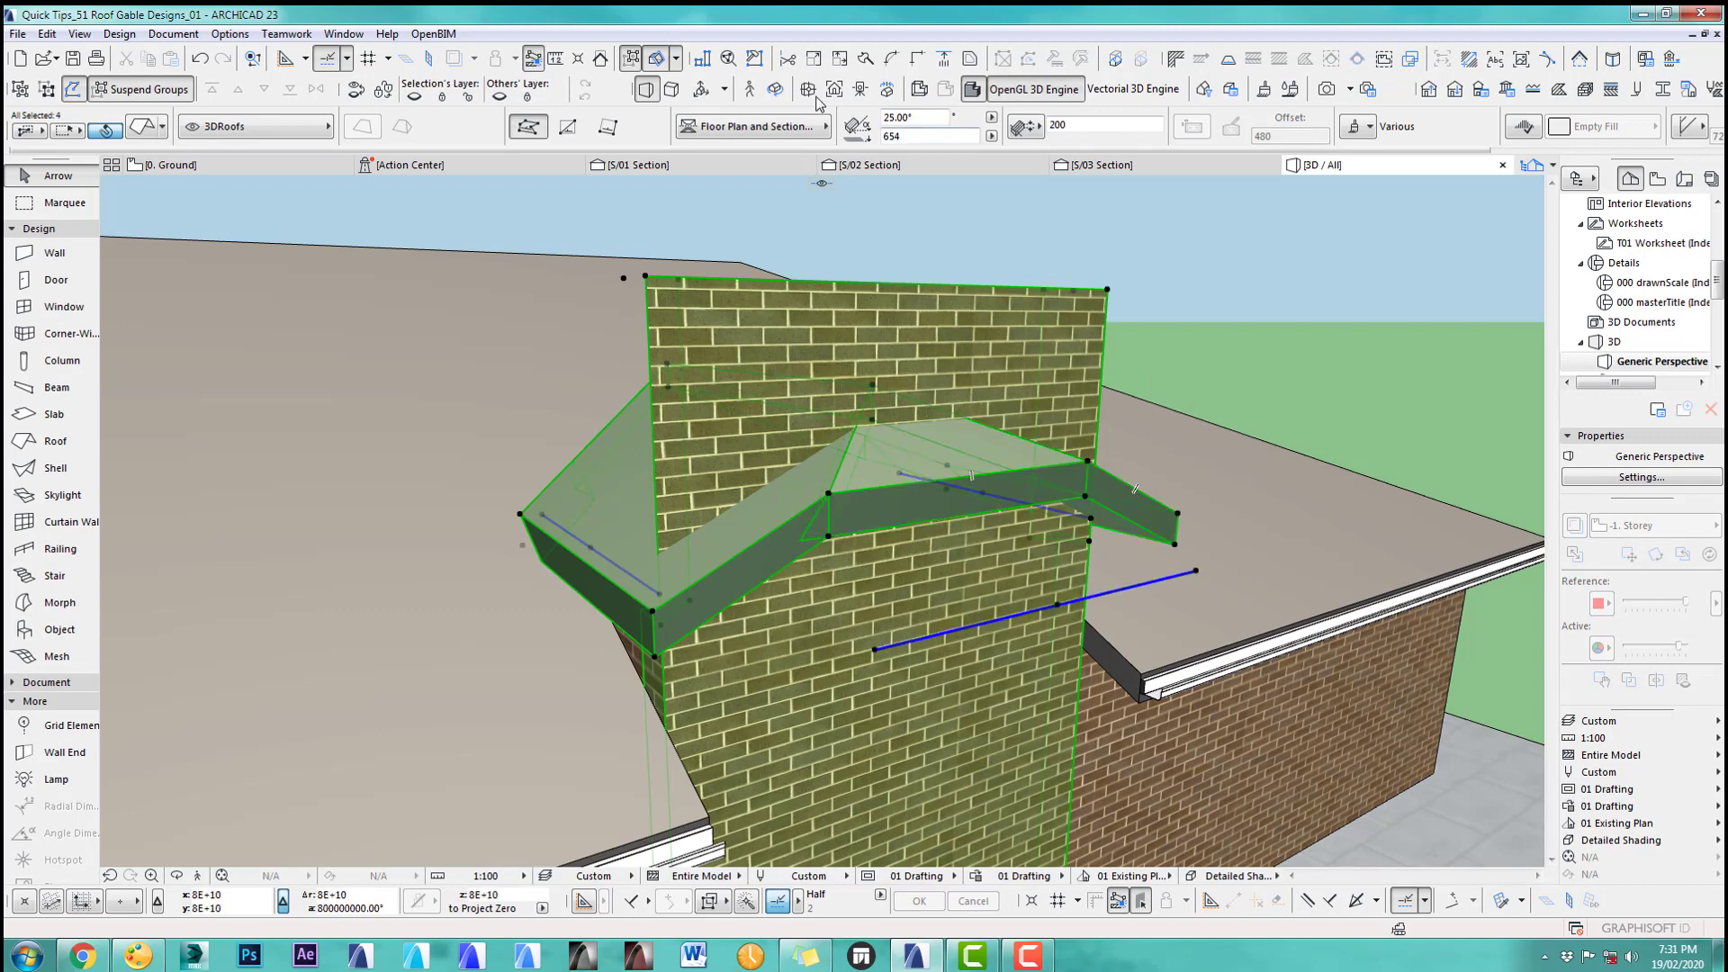
left_click(601, 58)
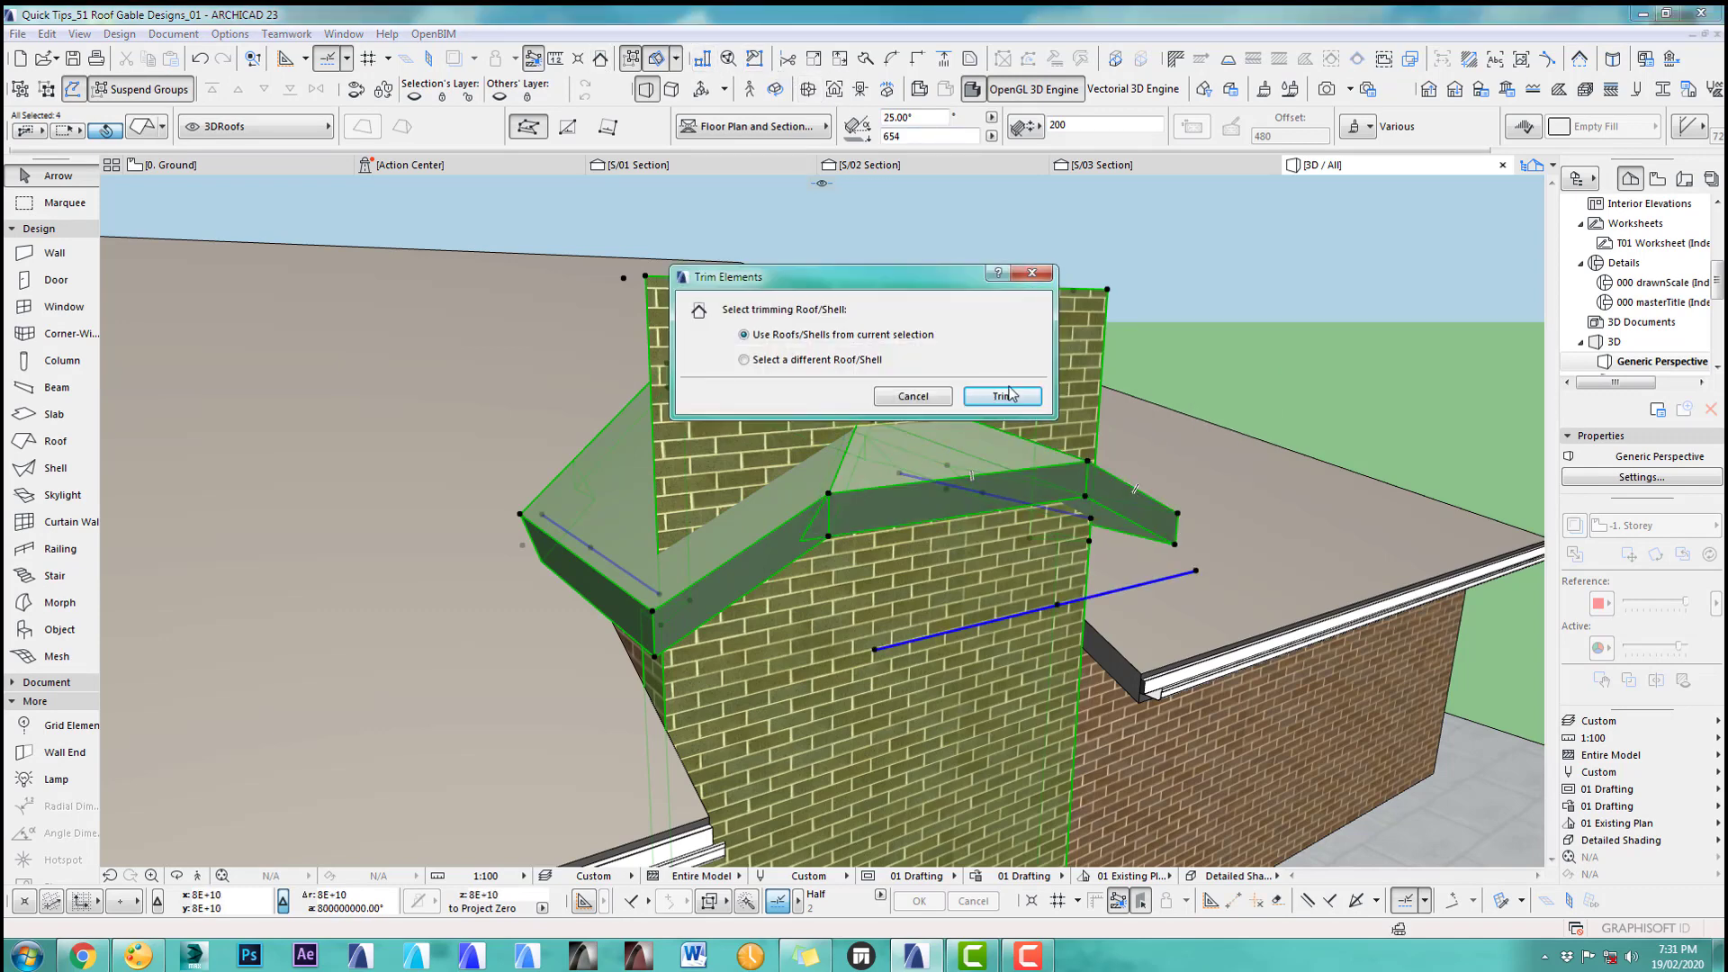
left_click(1002, 395)
left_click(1301, 314)
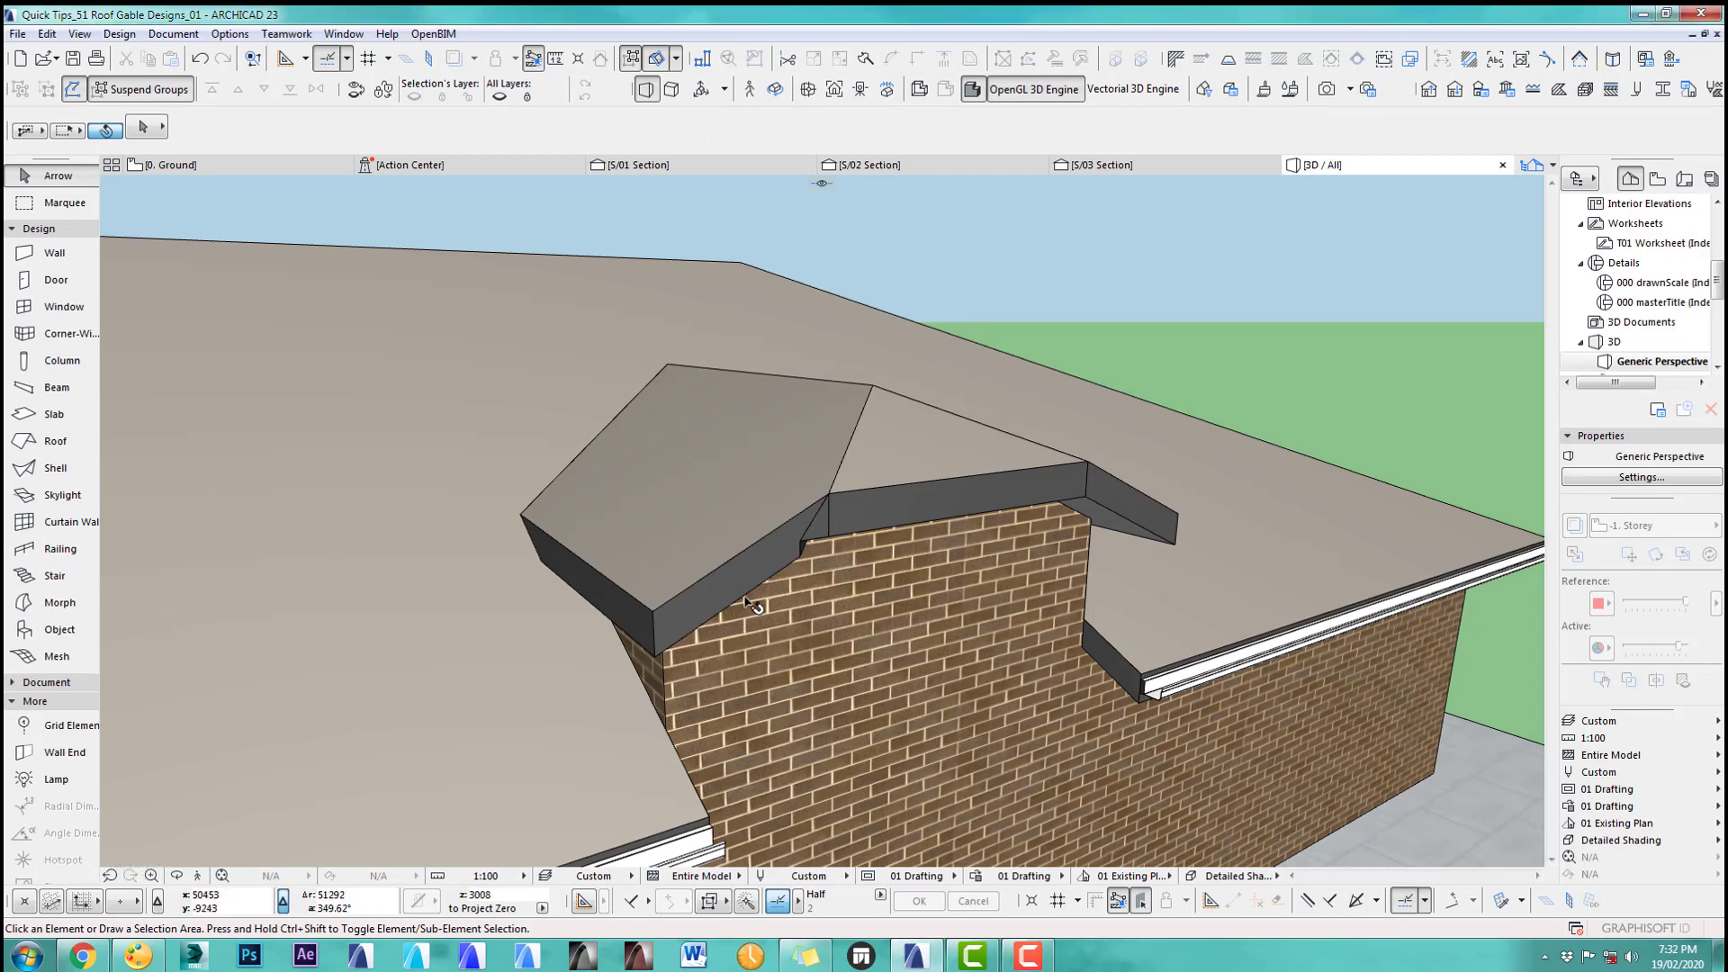
Step: Undo the last trim of the front gable wall to the roof planes
scroll(916, 583, "up", 1)
middle_click_drag(918, 602, 785, 477)
scroll(750, 509, "up", 2)
scroll(765, 506, "up", 2)
scroll(770, 508, "down", 5)
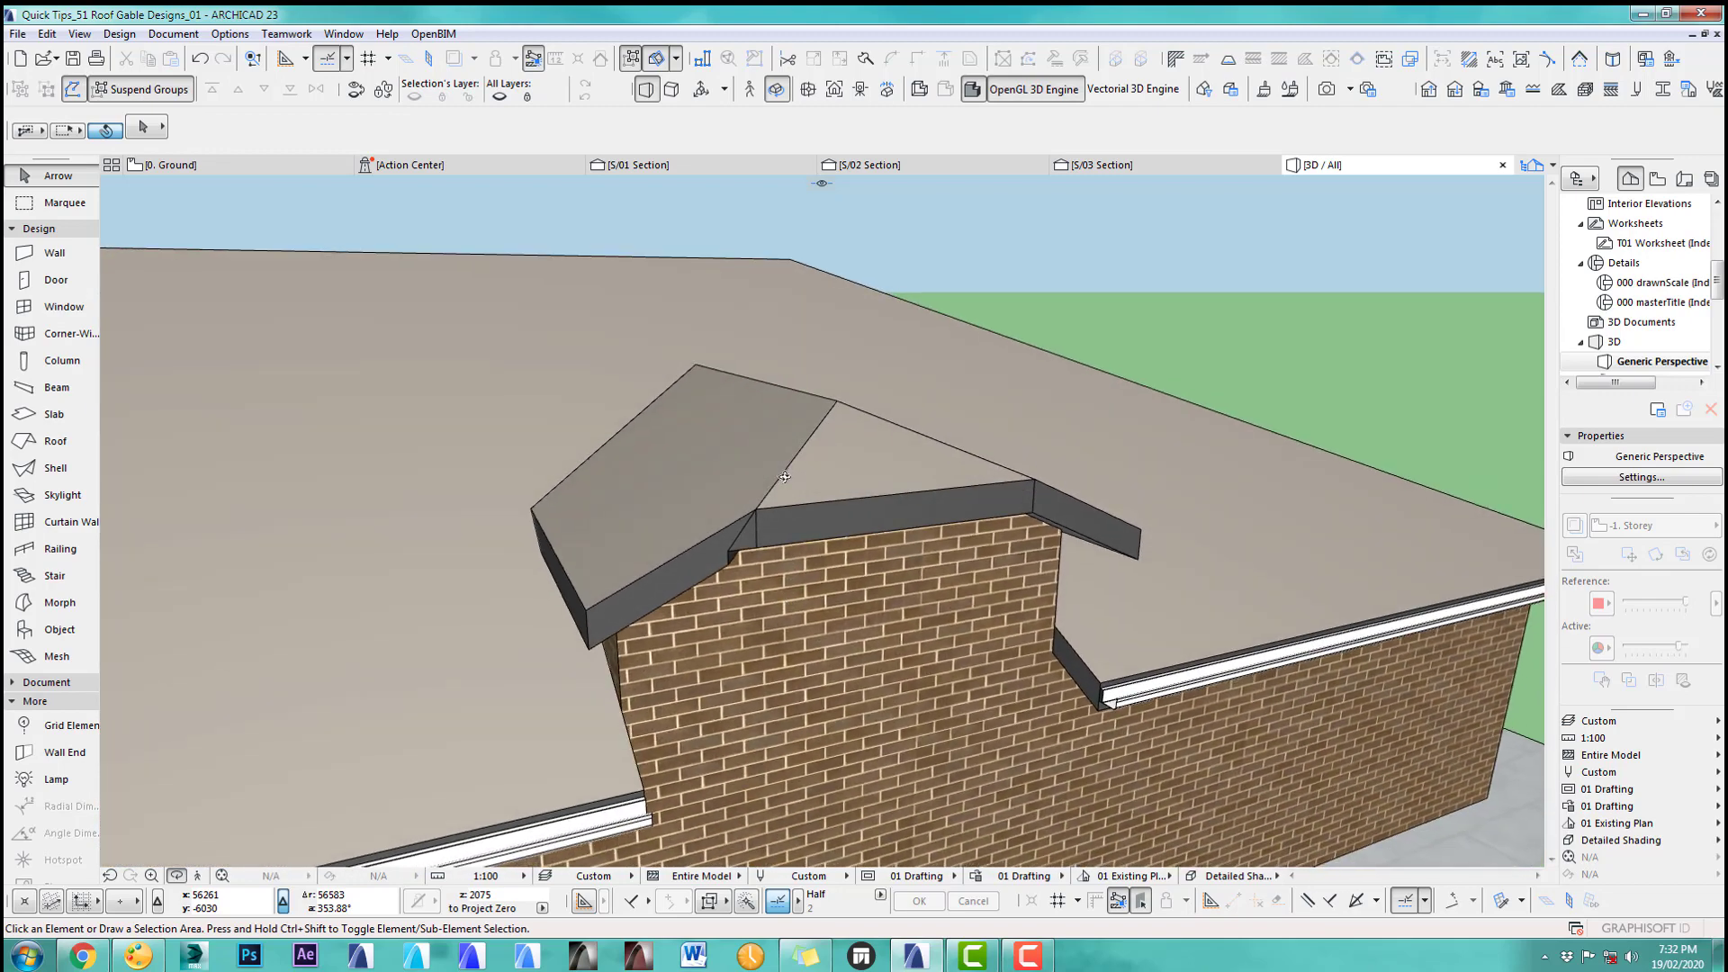
key("ctrl+z")
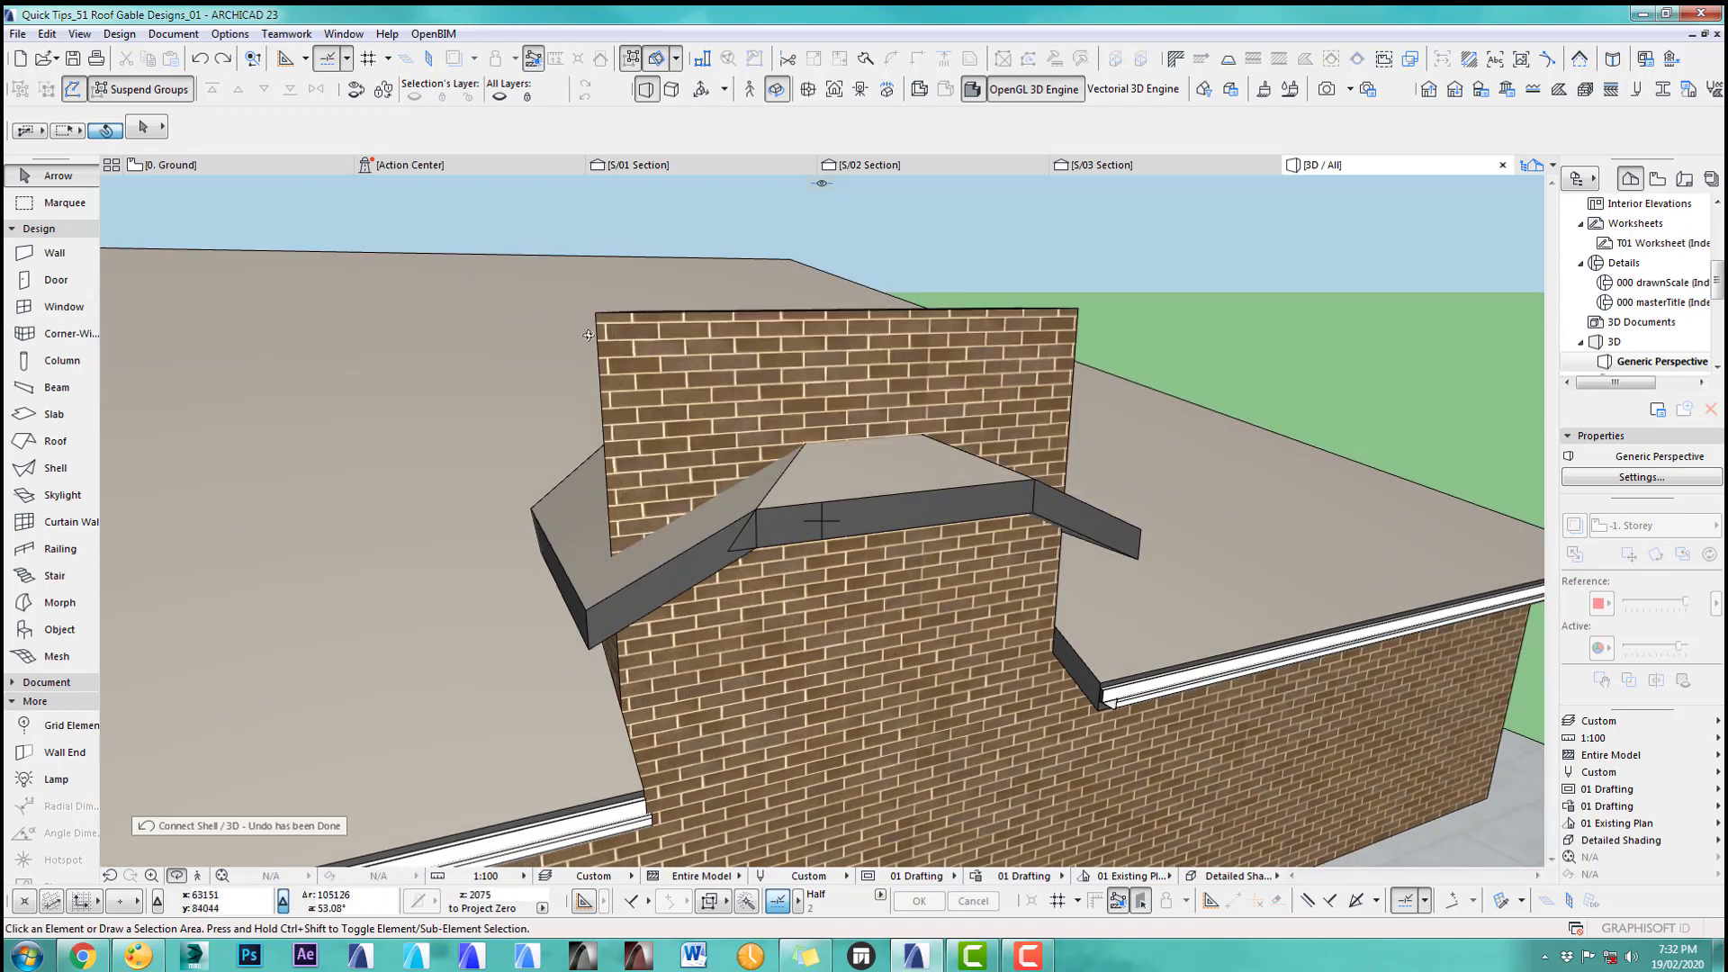
Step: On the ground plan, copy the triangular plane and both gable planes about 5.1 m straight out from the house front
key("F2")
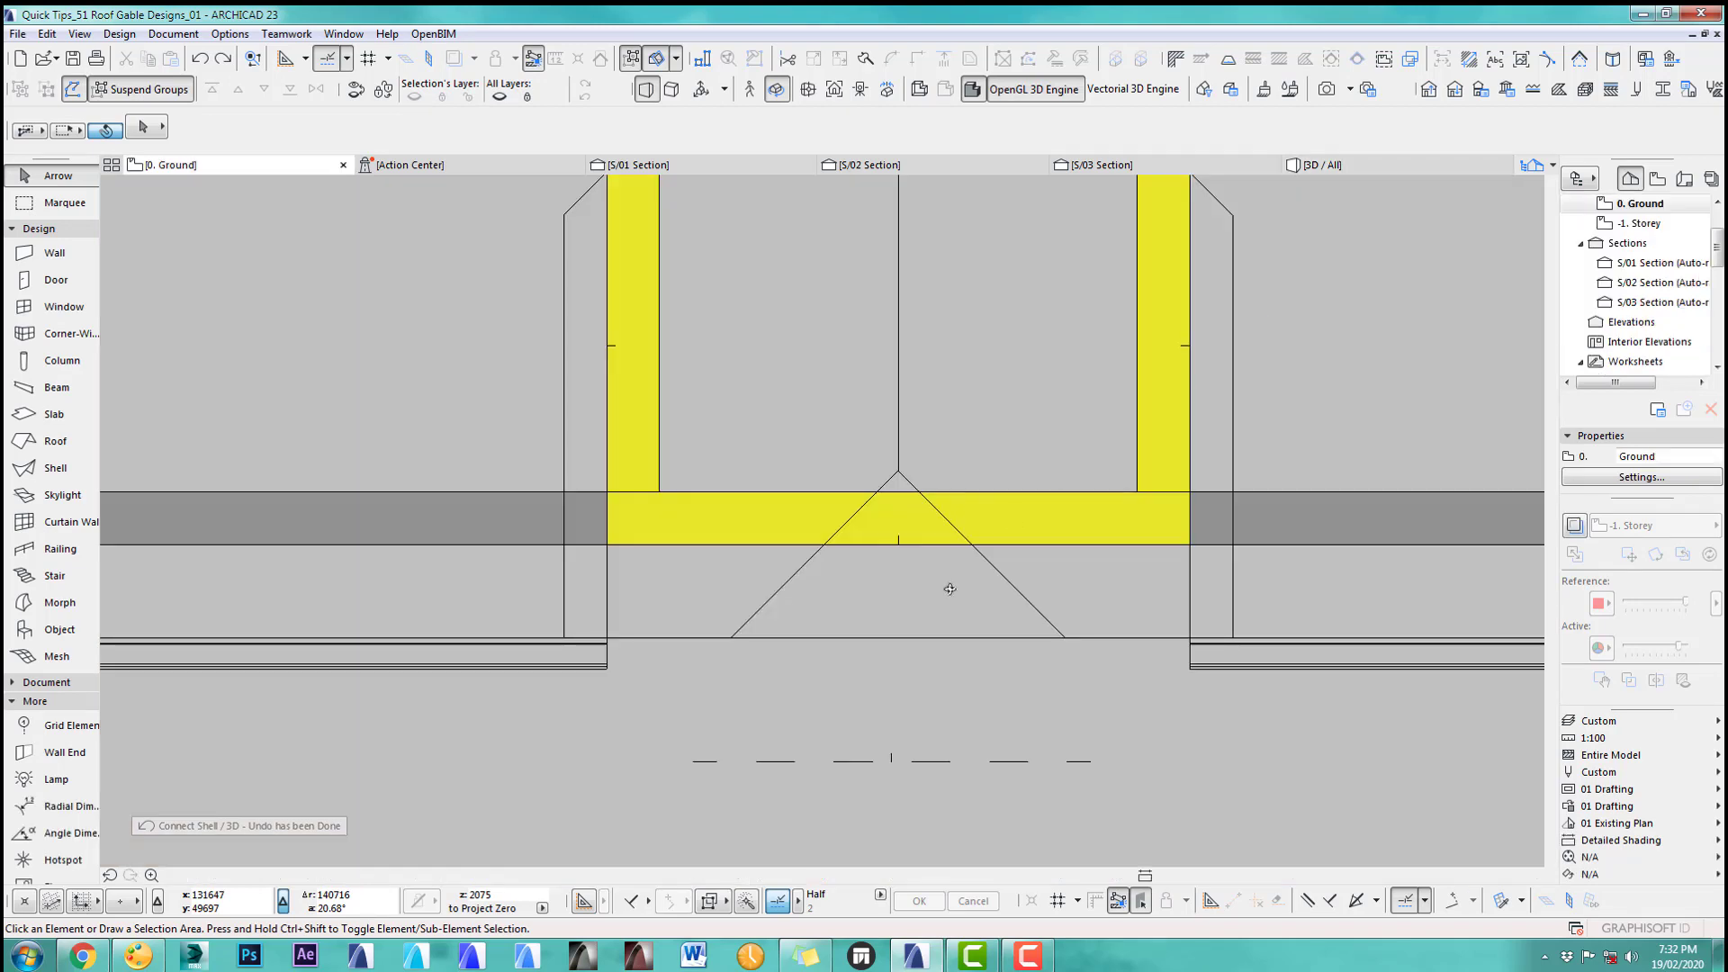
left_click(695, 639)
scroll(914, 687, "down", 4)
middle_click_drag(915, 686, 810, 424)
left_click(827, 395, "shift")
left_click(900, 397, "shift")
scroll(941, 542, "down", 2)
middle_click_drag(950, 543, 964, 470)
key("ctrl+shift+d")
left_click(885, 335)
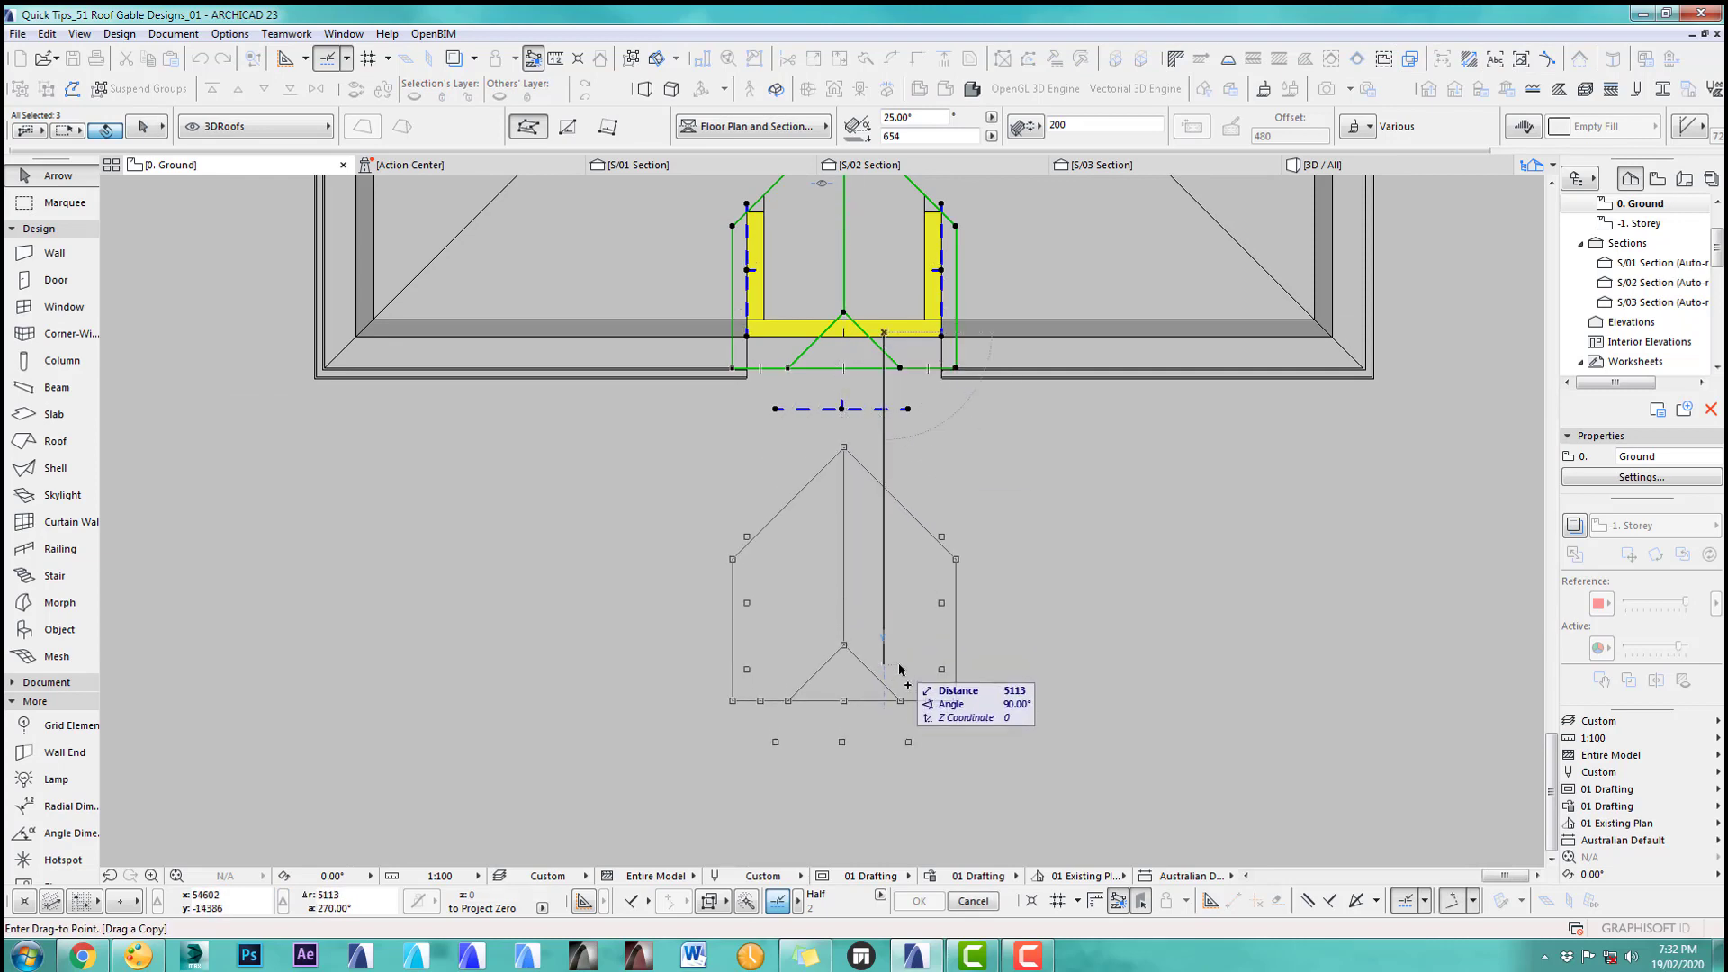
left_click(901, 667, "shift")
left_click(1046, 630)
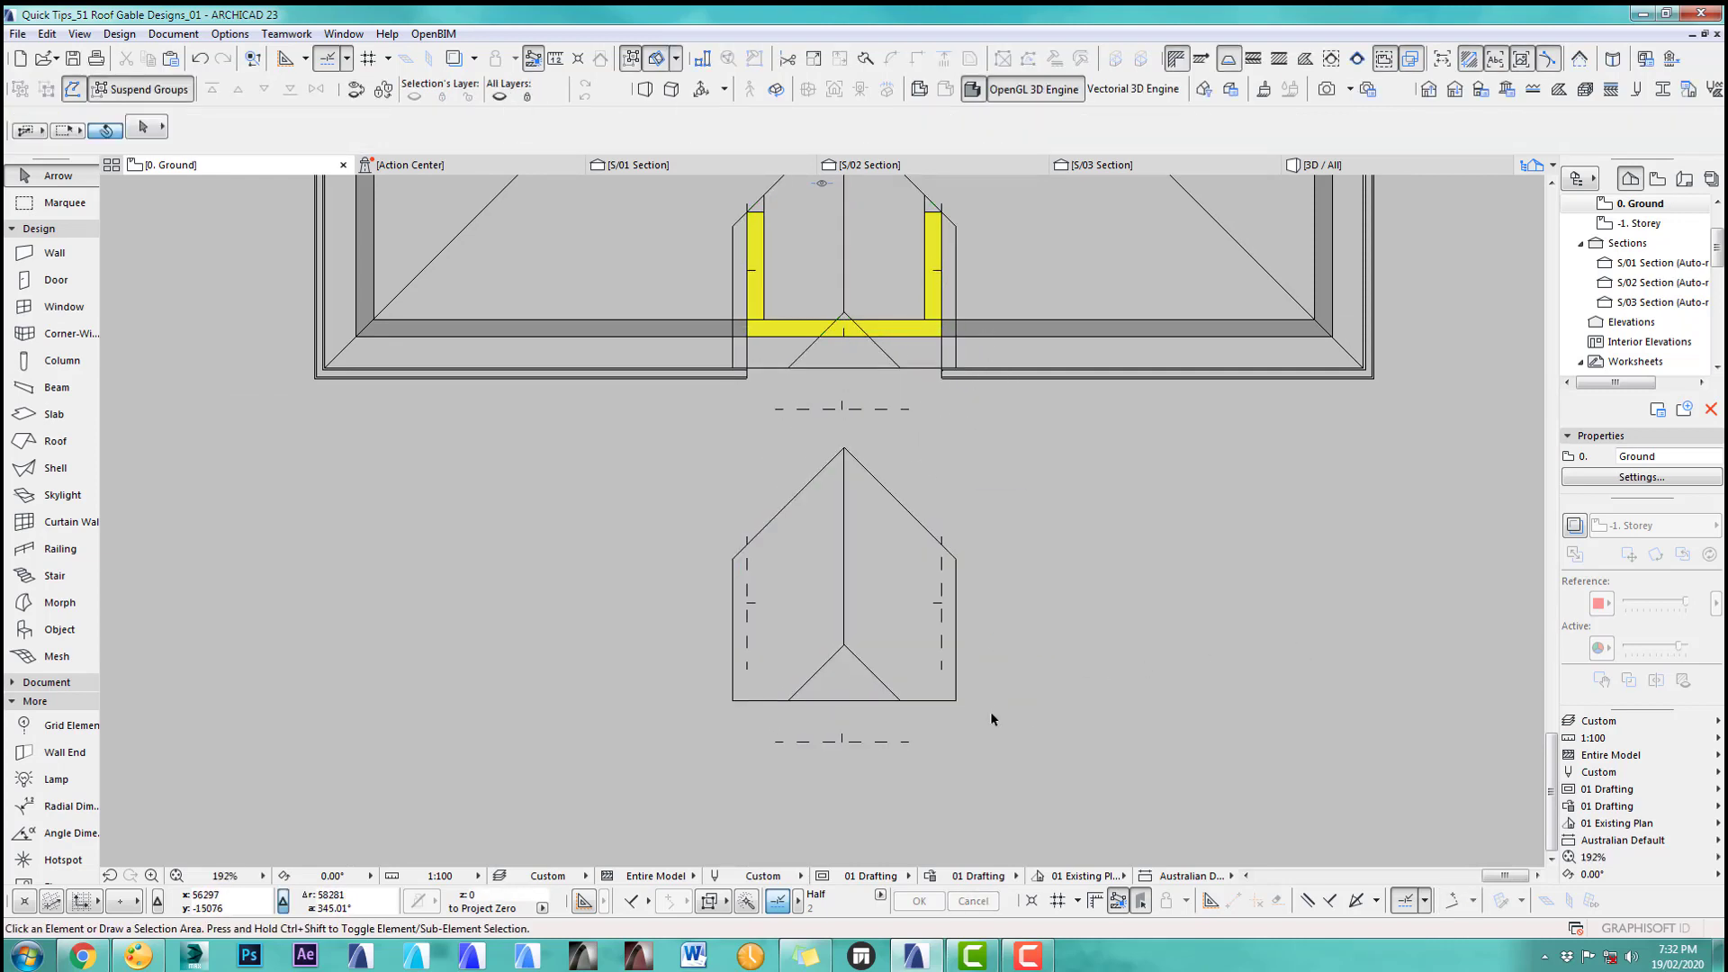
Step: Move the copied triangular roof plane a short distance straight away from the two copied gable planes
scroll(985, 714, "up", 4)
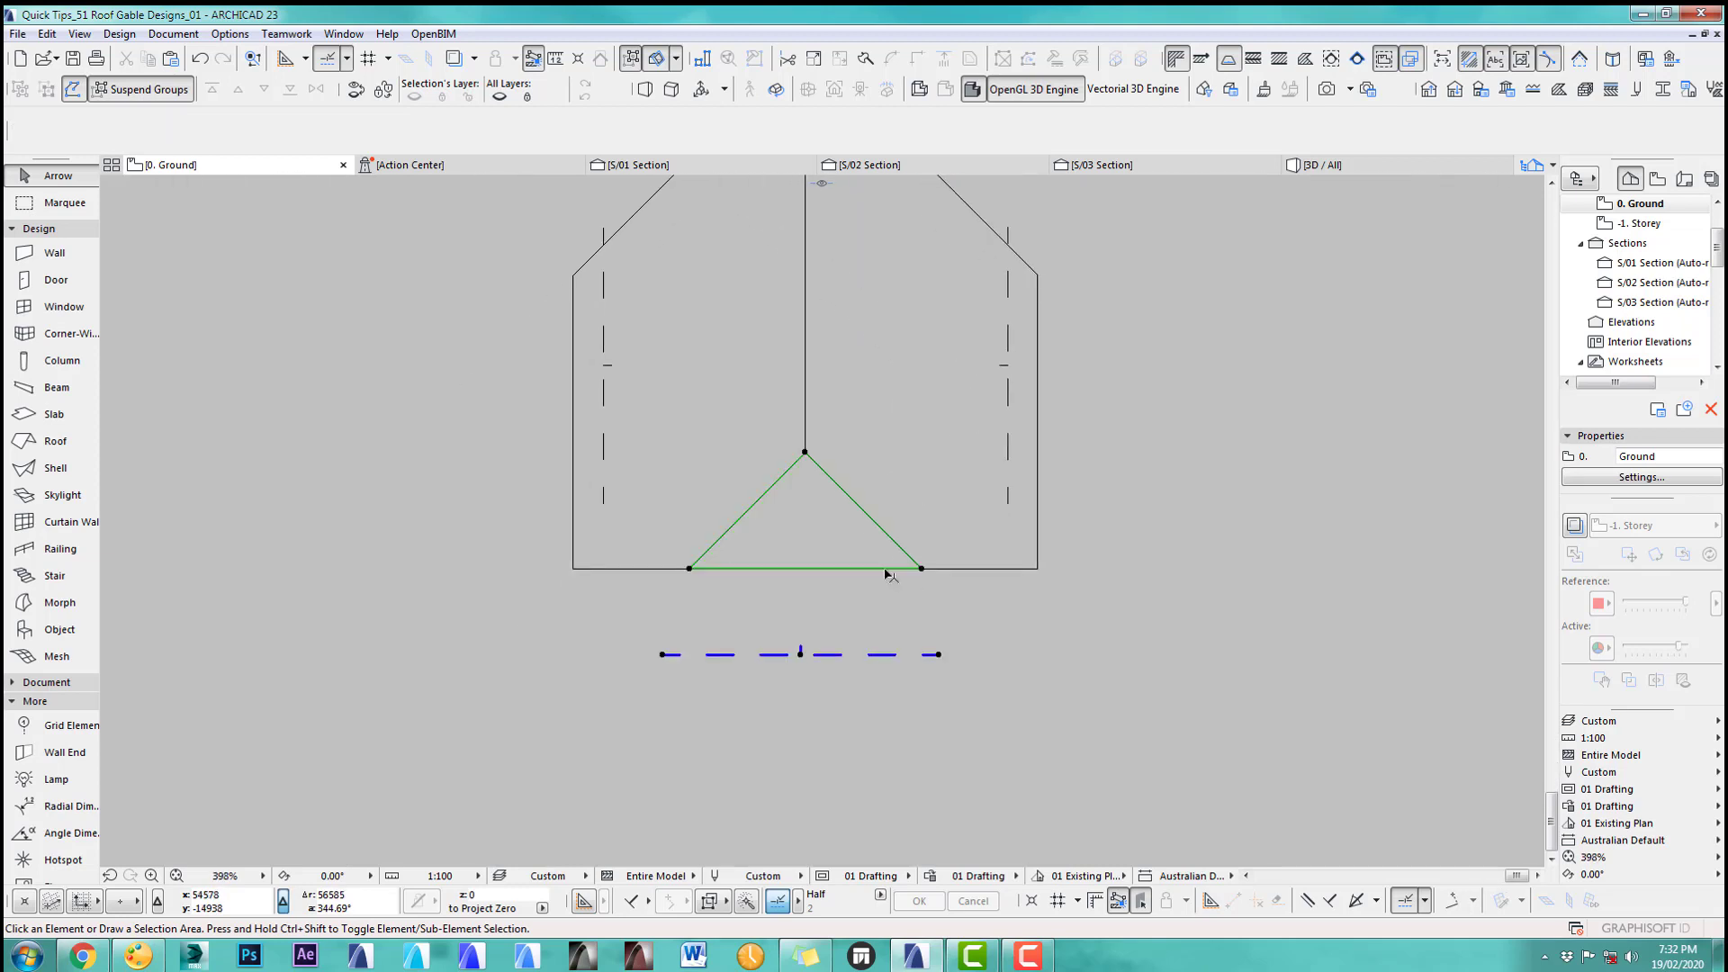
key("ctrl+d")
left_click(886, 569)
middle_click_drag(886, 569, 888, 632)
left_click(888, 671)
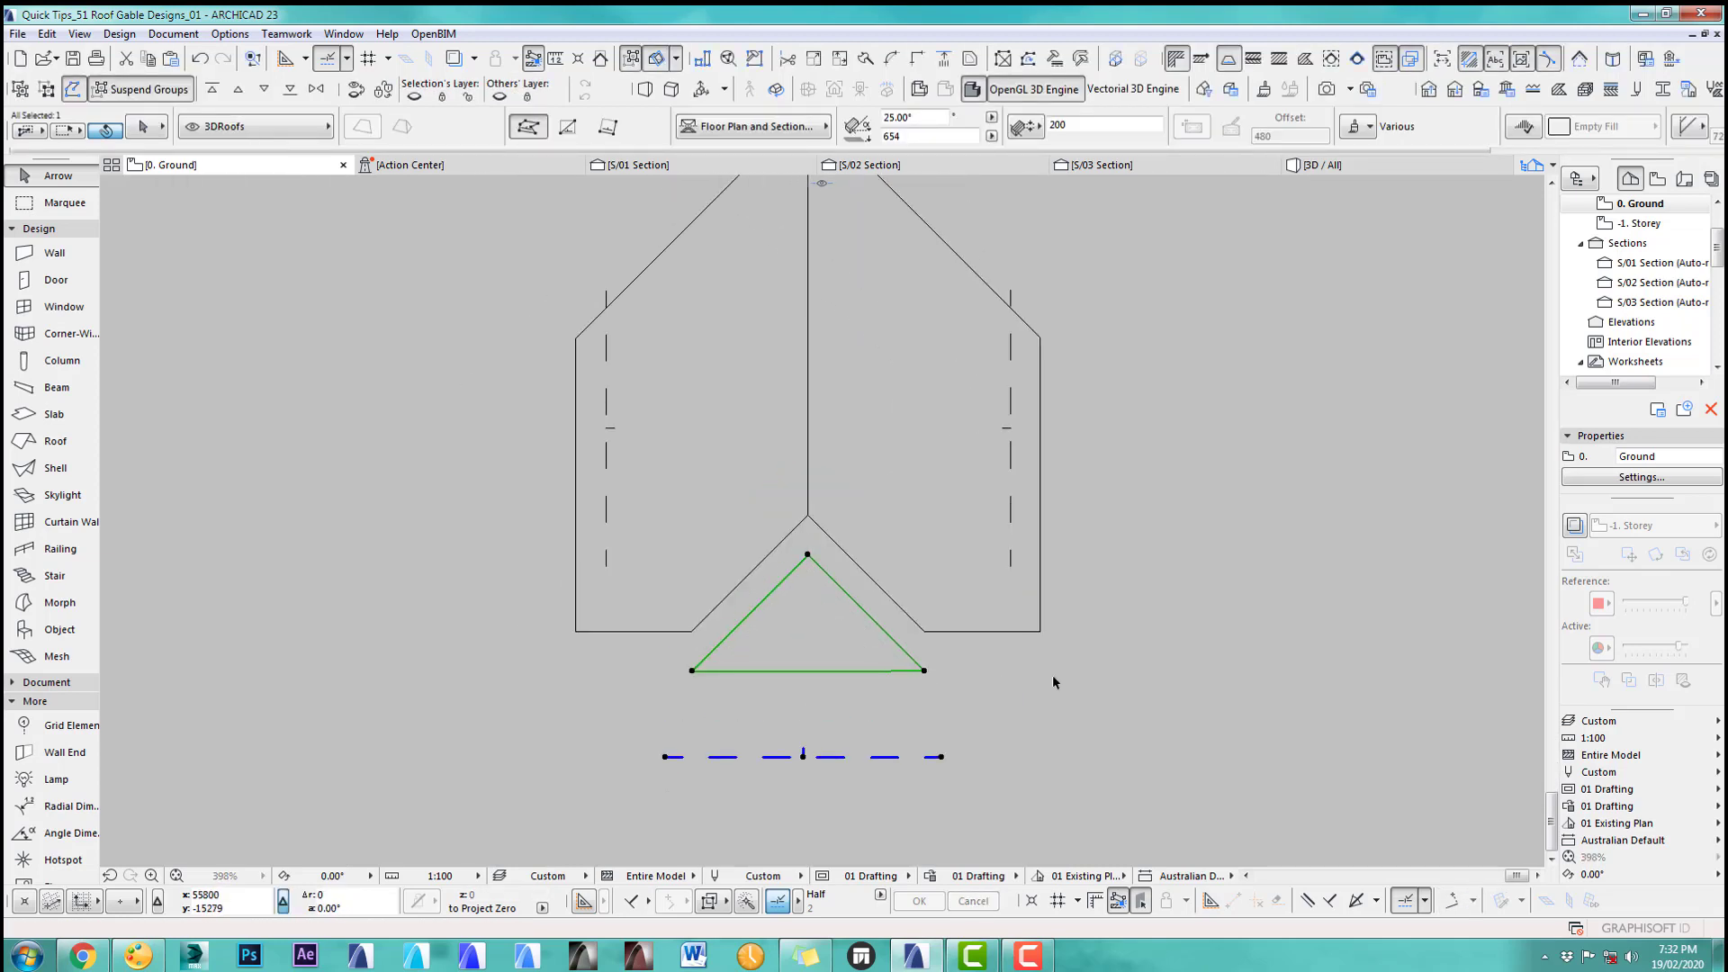
Step: Isolate the three copied roof planes in 3D and examine the edges where the triangle meets the gable planes
left_click_drag(1051, 680, 635, 469)
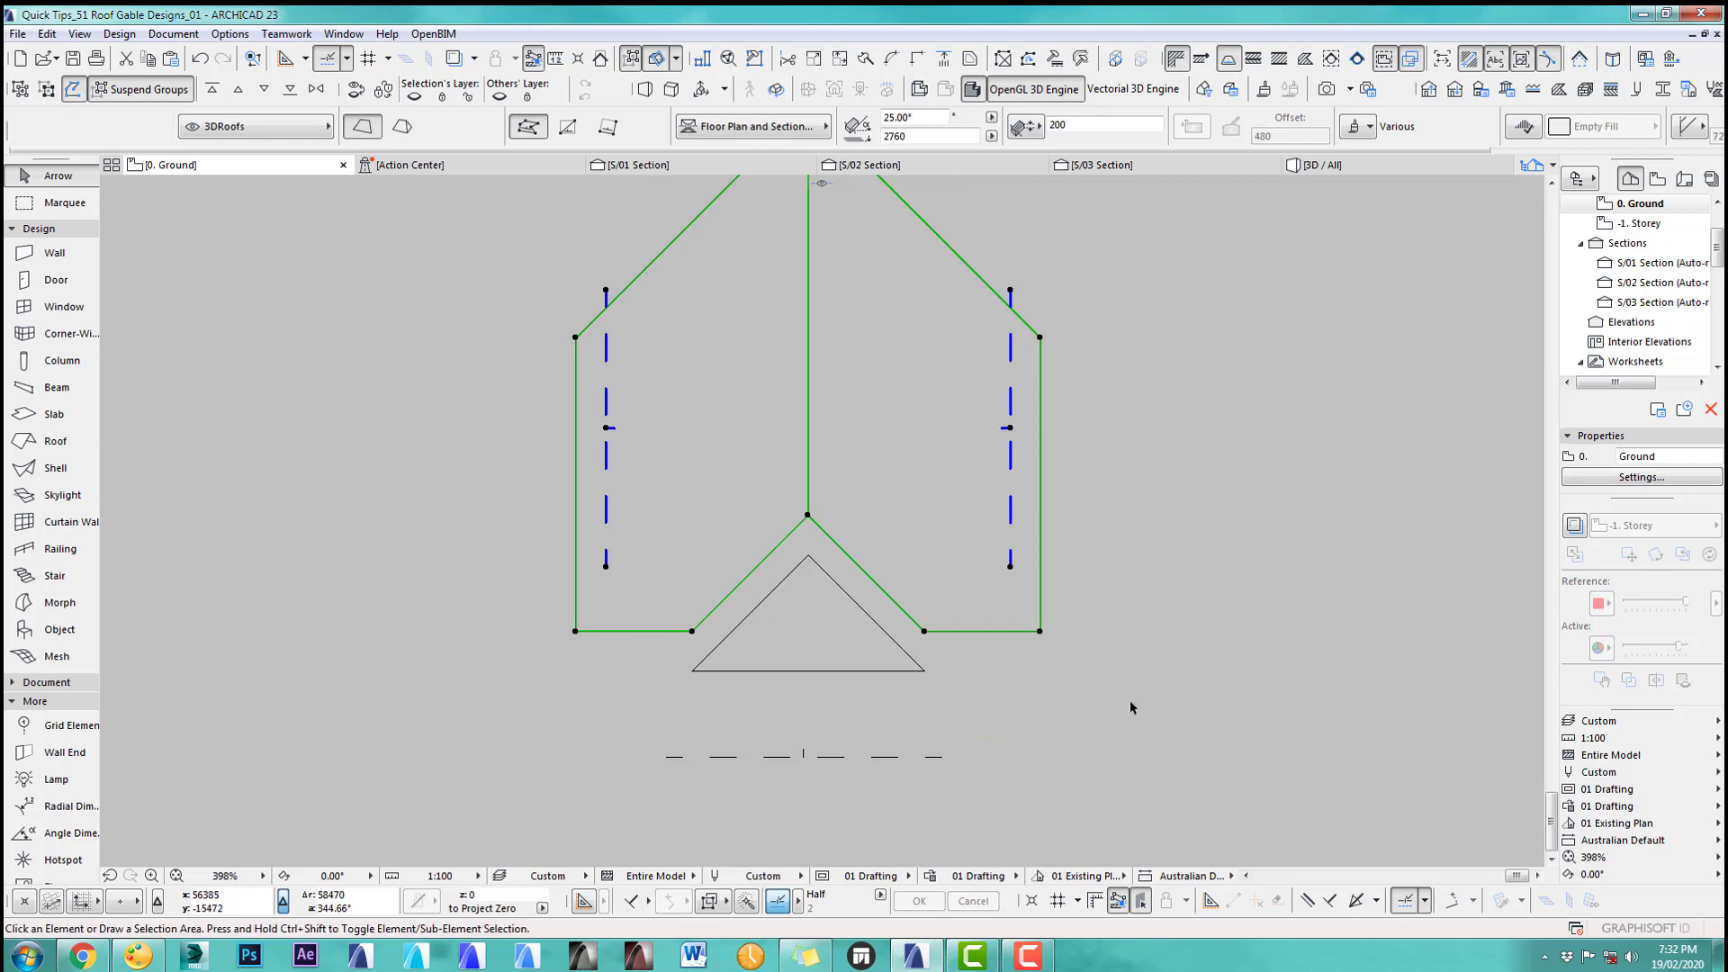
key("F5")
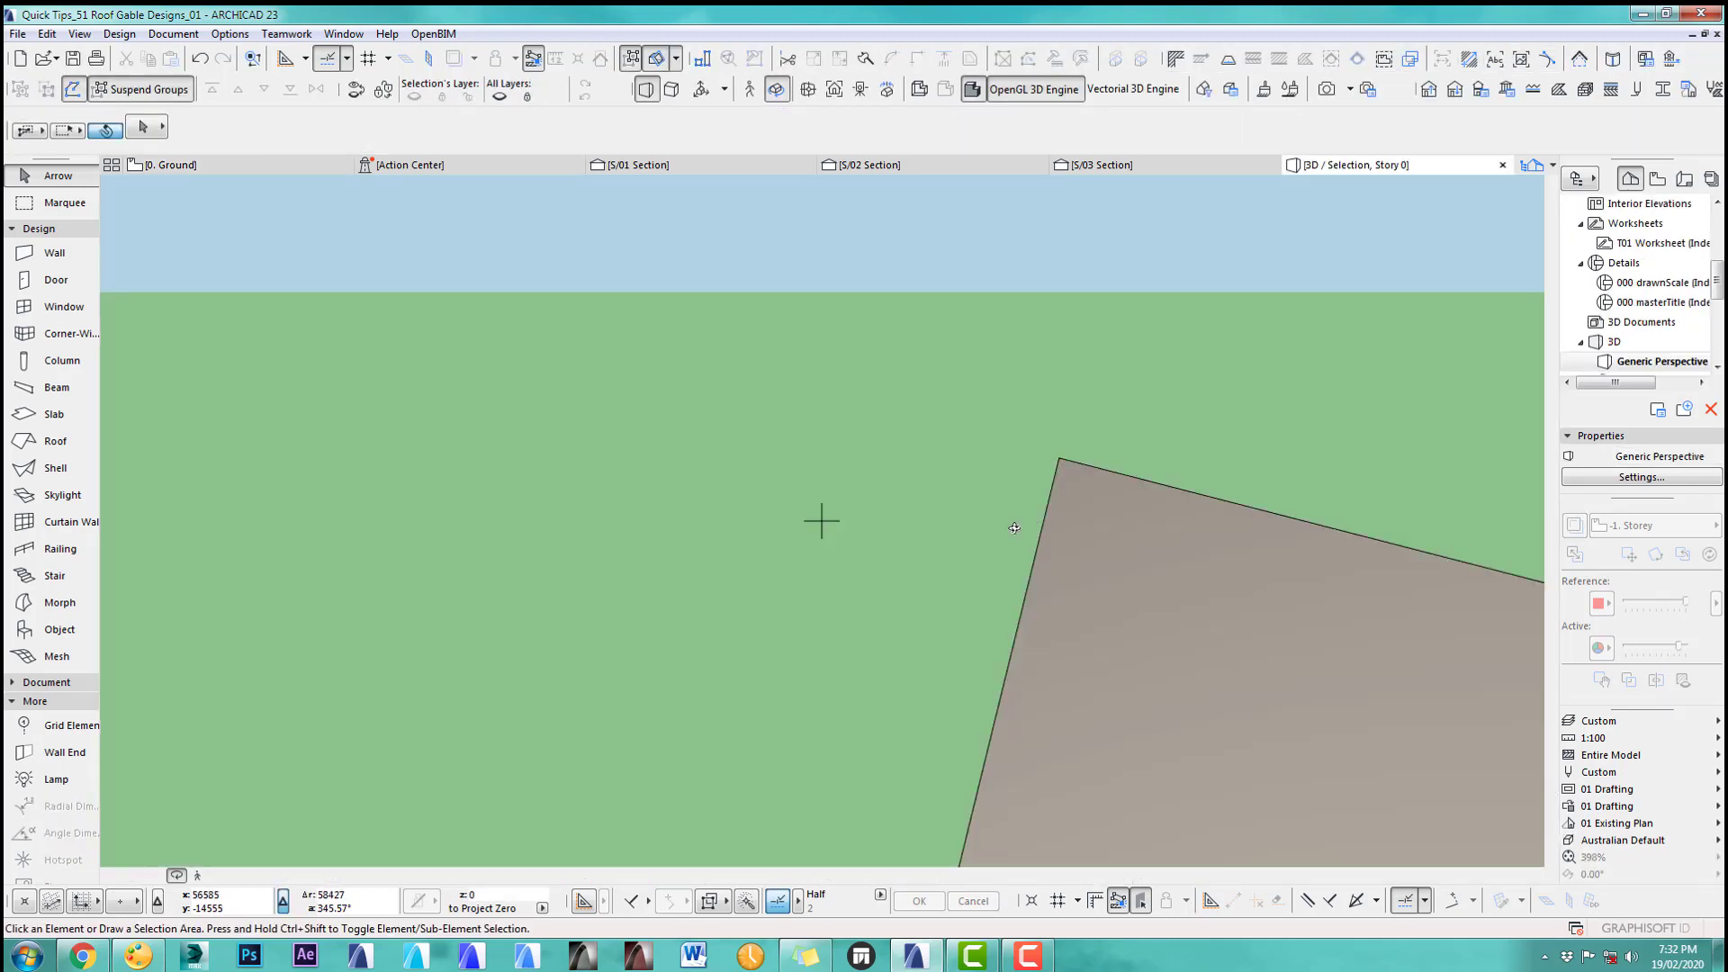
middle_click_drag(1014, 528, 948, 369, "shift")
scroll(828, 411, "up", 5)
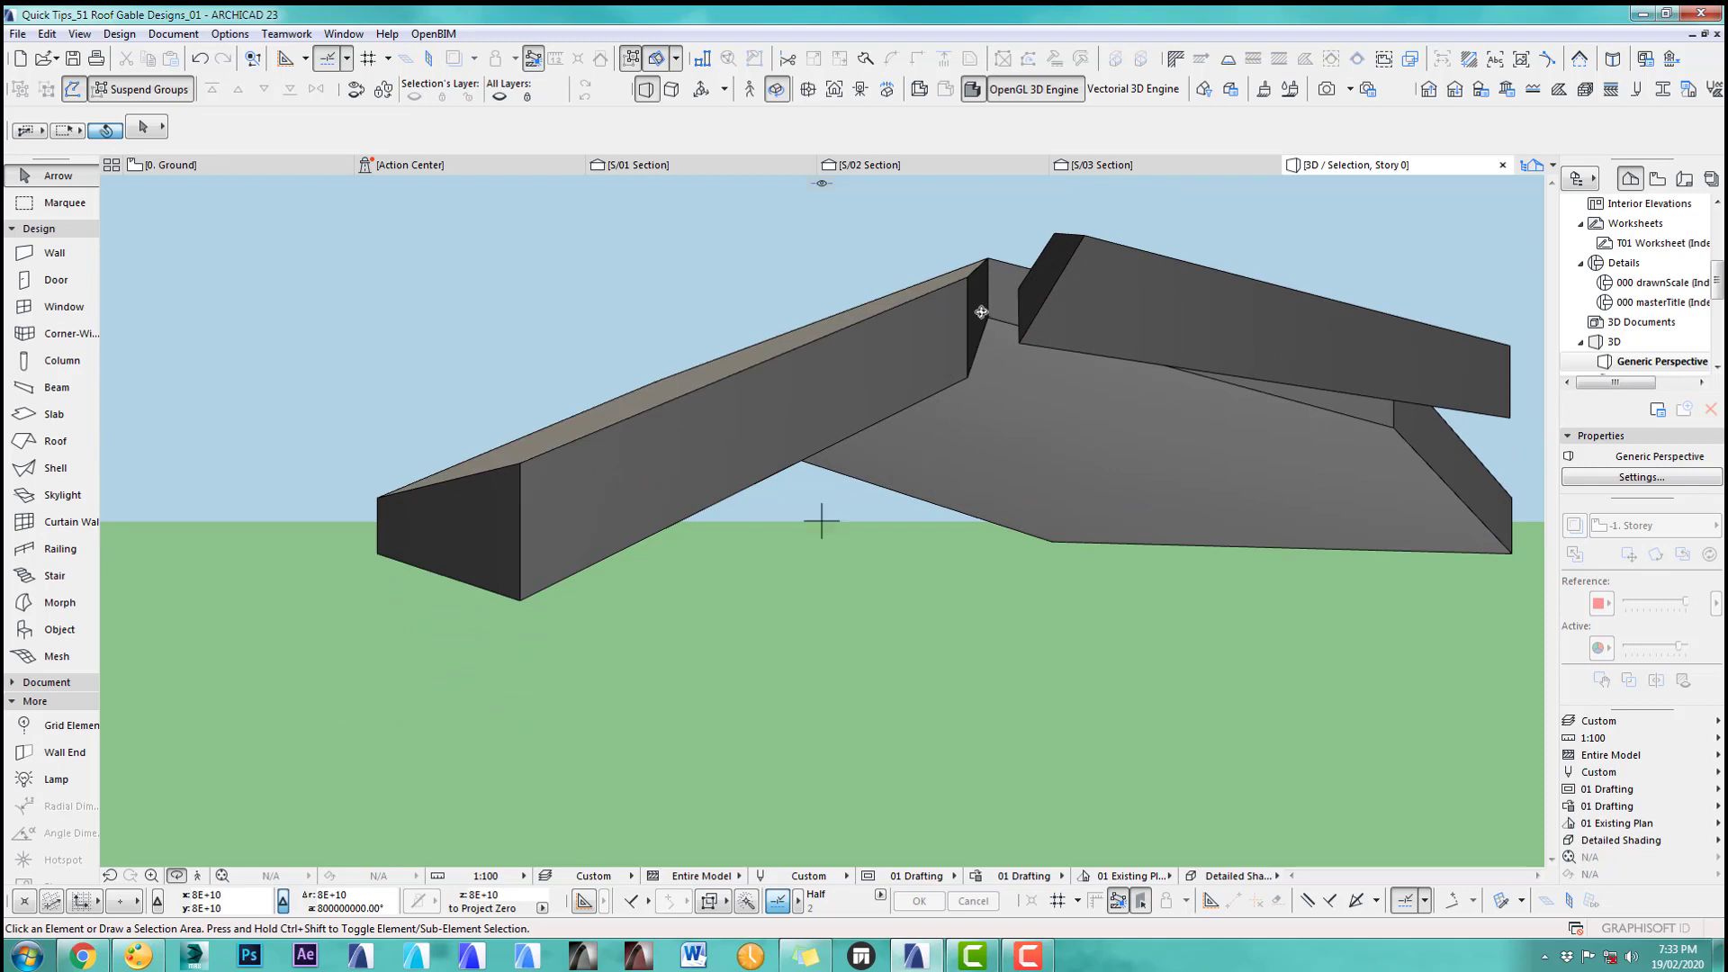
middle_click_drag(1116, 350, 791, 353, "shift")
Step: Set the copied triangular plane's left diagonal edge to a vertical angle, applied to the clicked edge only
left_click(81, 183)
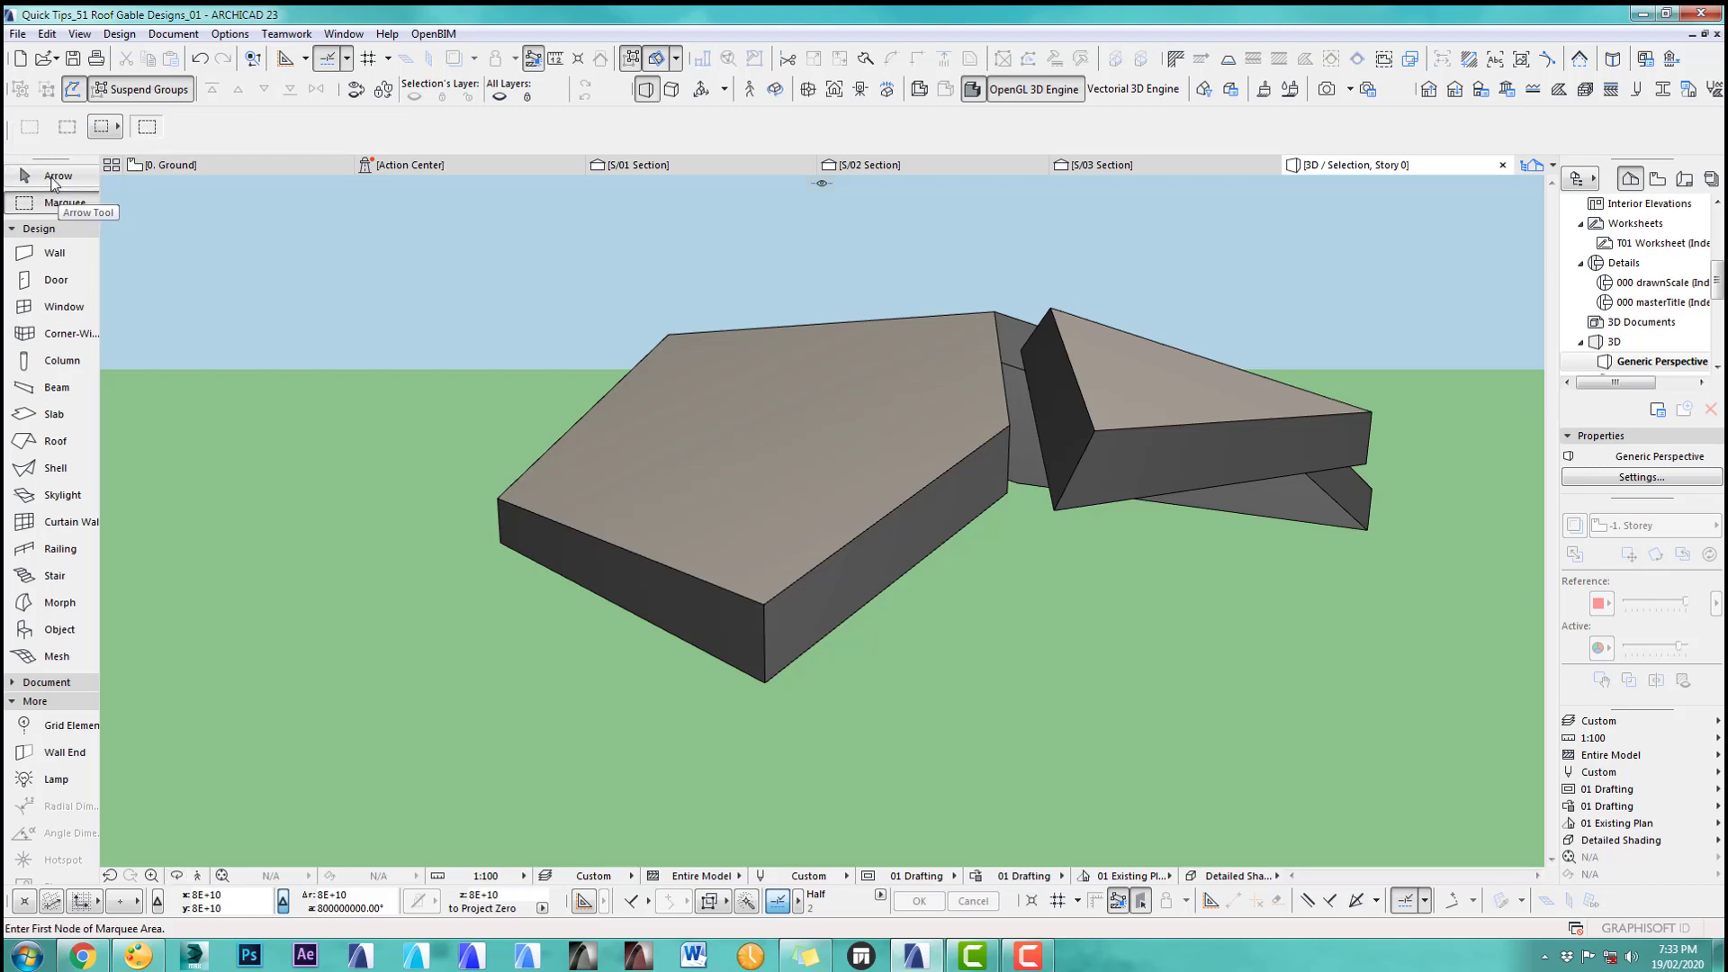
left_click(1085, 400)
left_click(1210, 439)
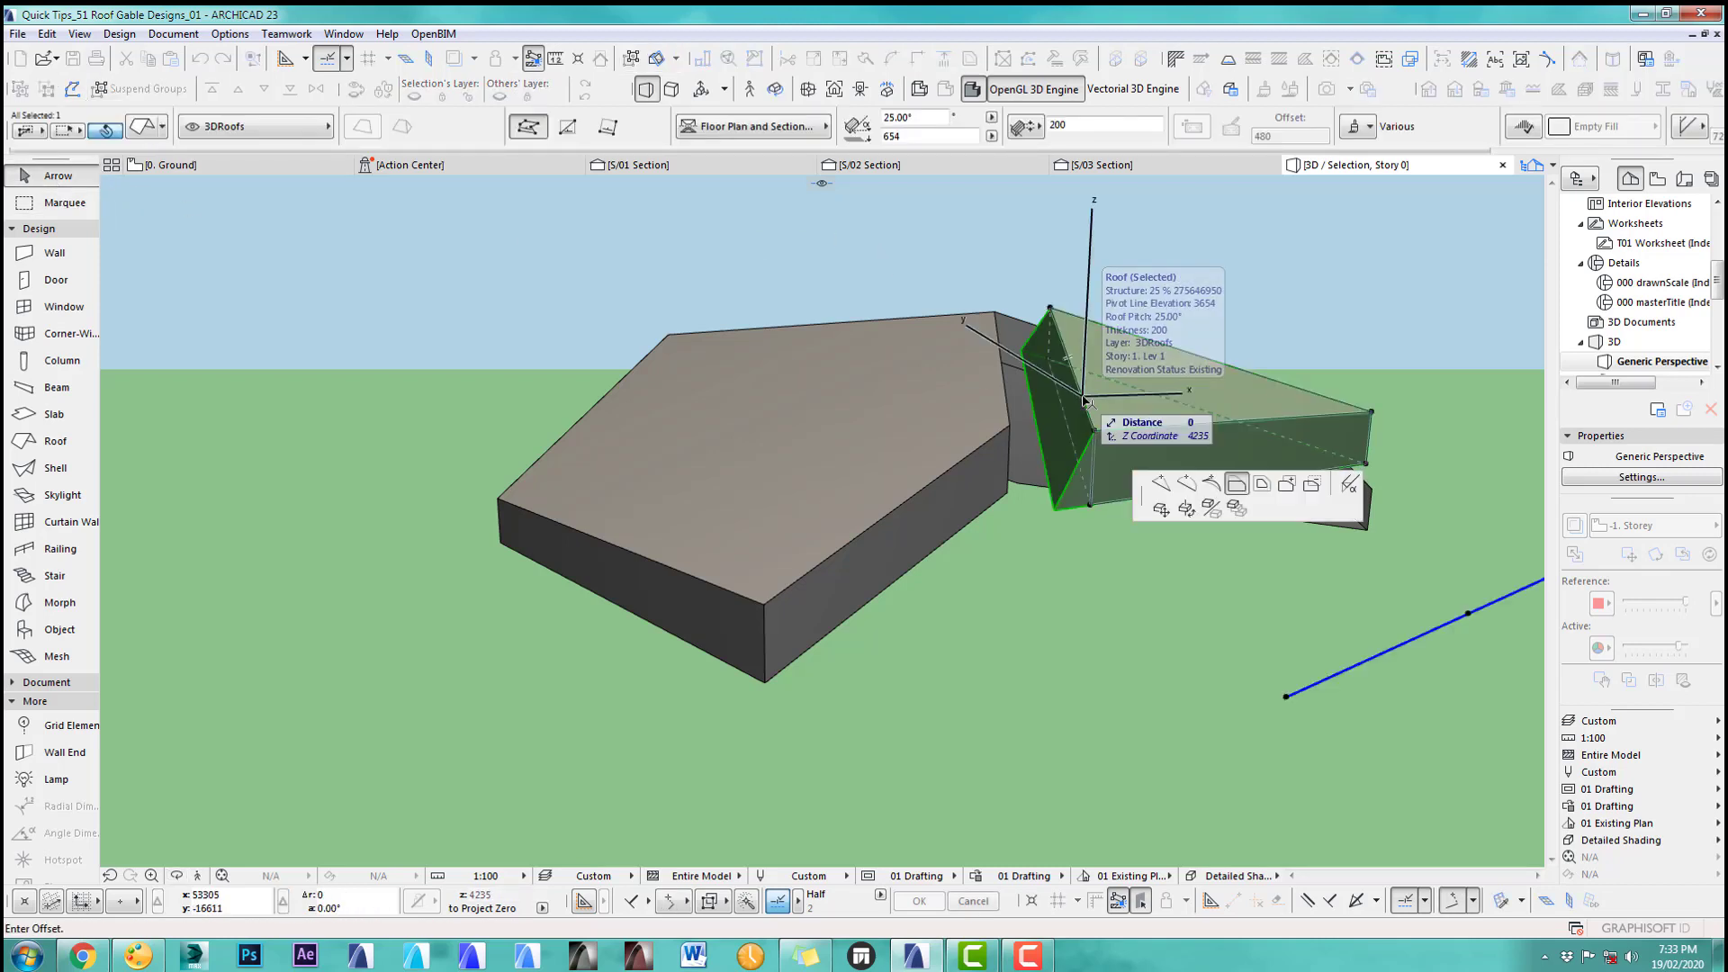
left_click(1350, 485)
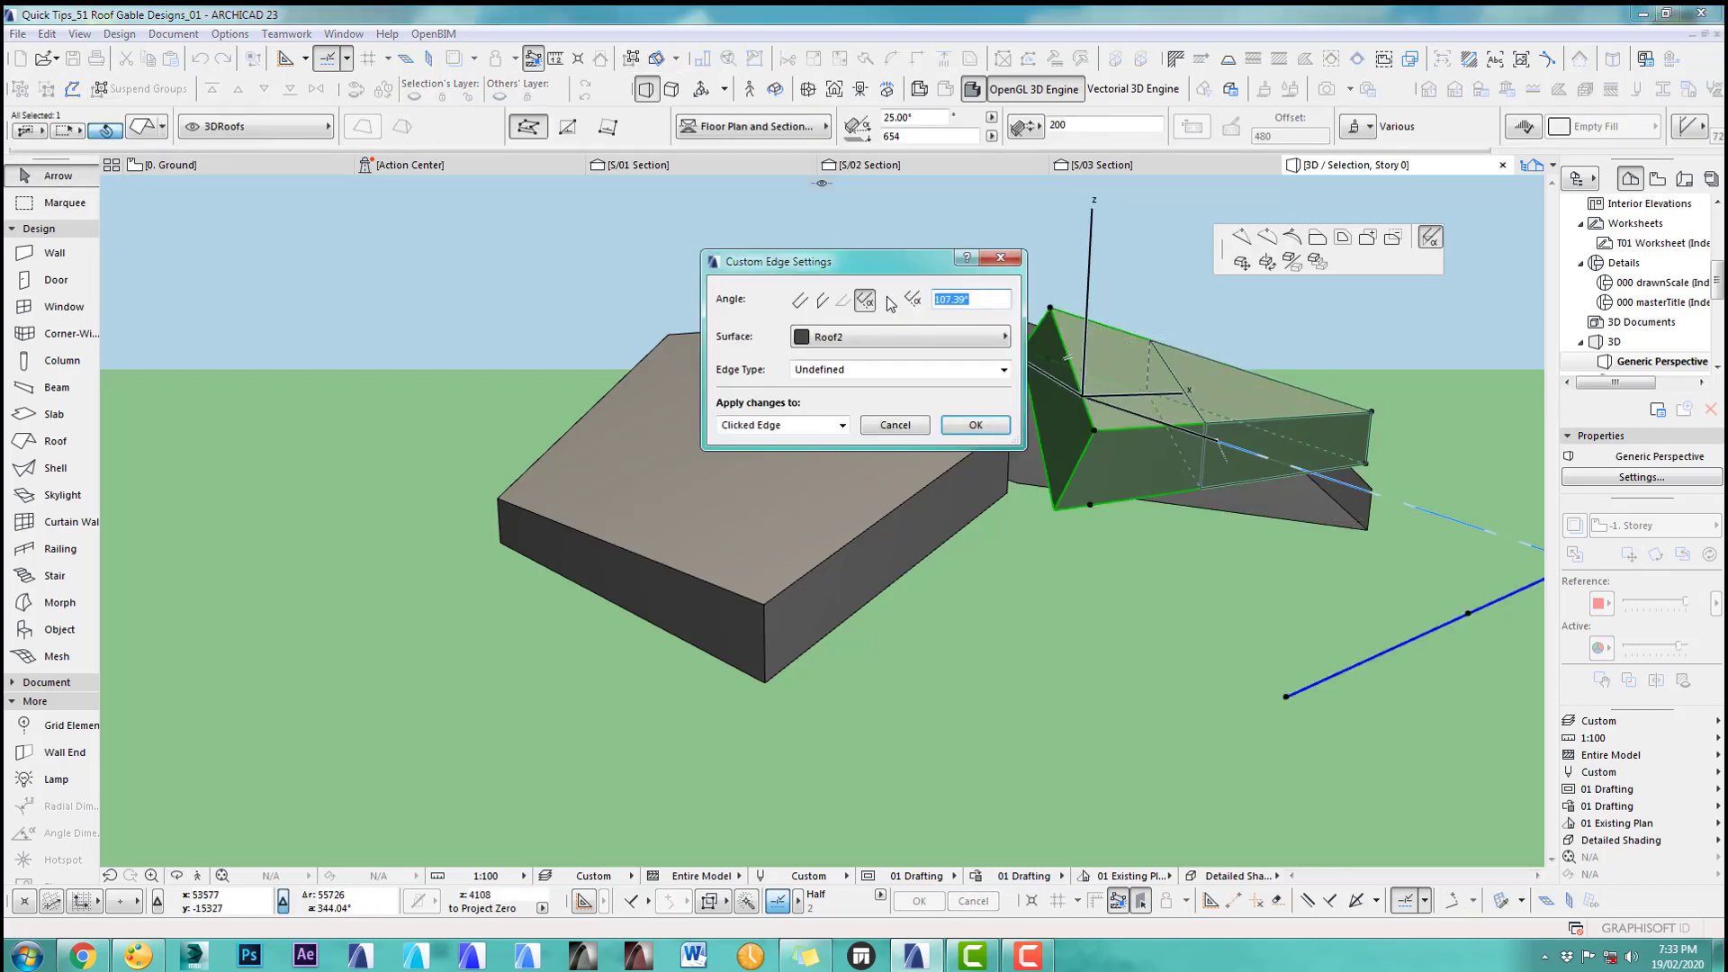
left_click(825, 302)
left_click(976, 427)
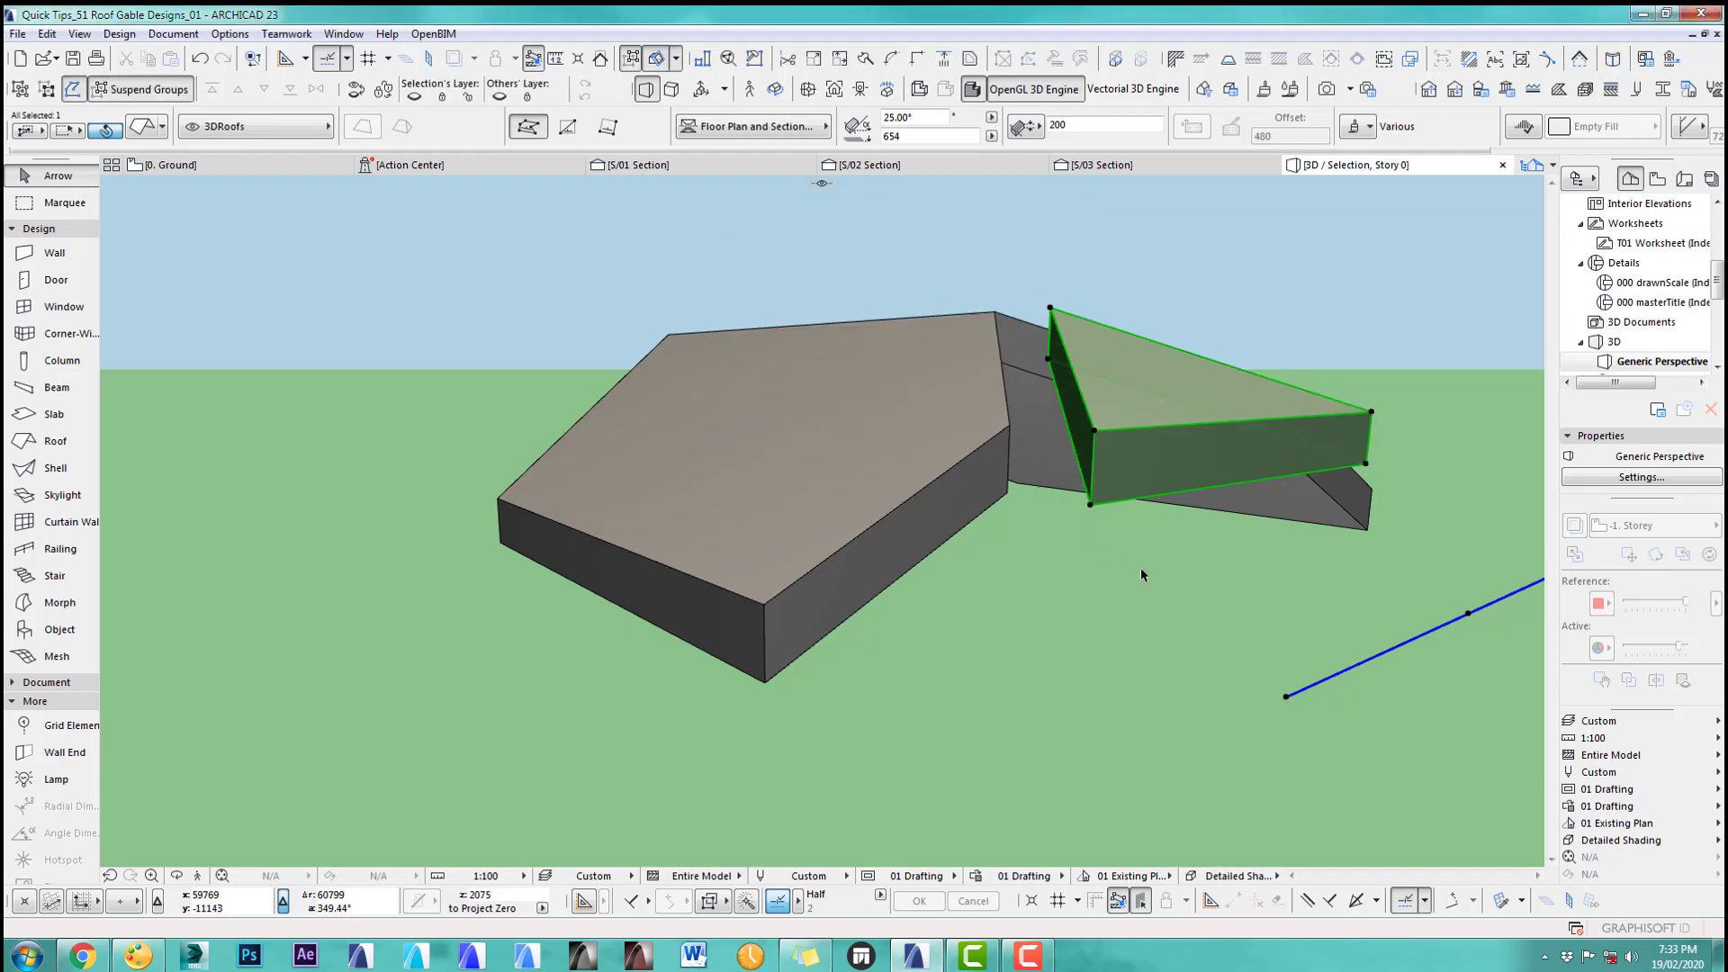
left_click(1144, 569)
Step: On the ground plan, move the copied triangle back into the gable planes' cut and check the joint in 3D
key("F2")
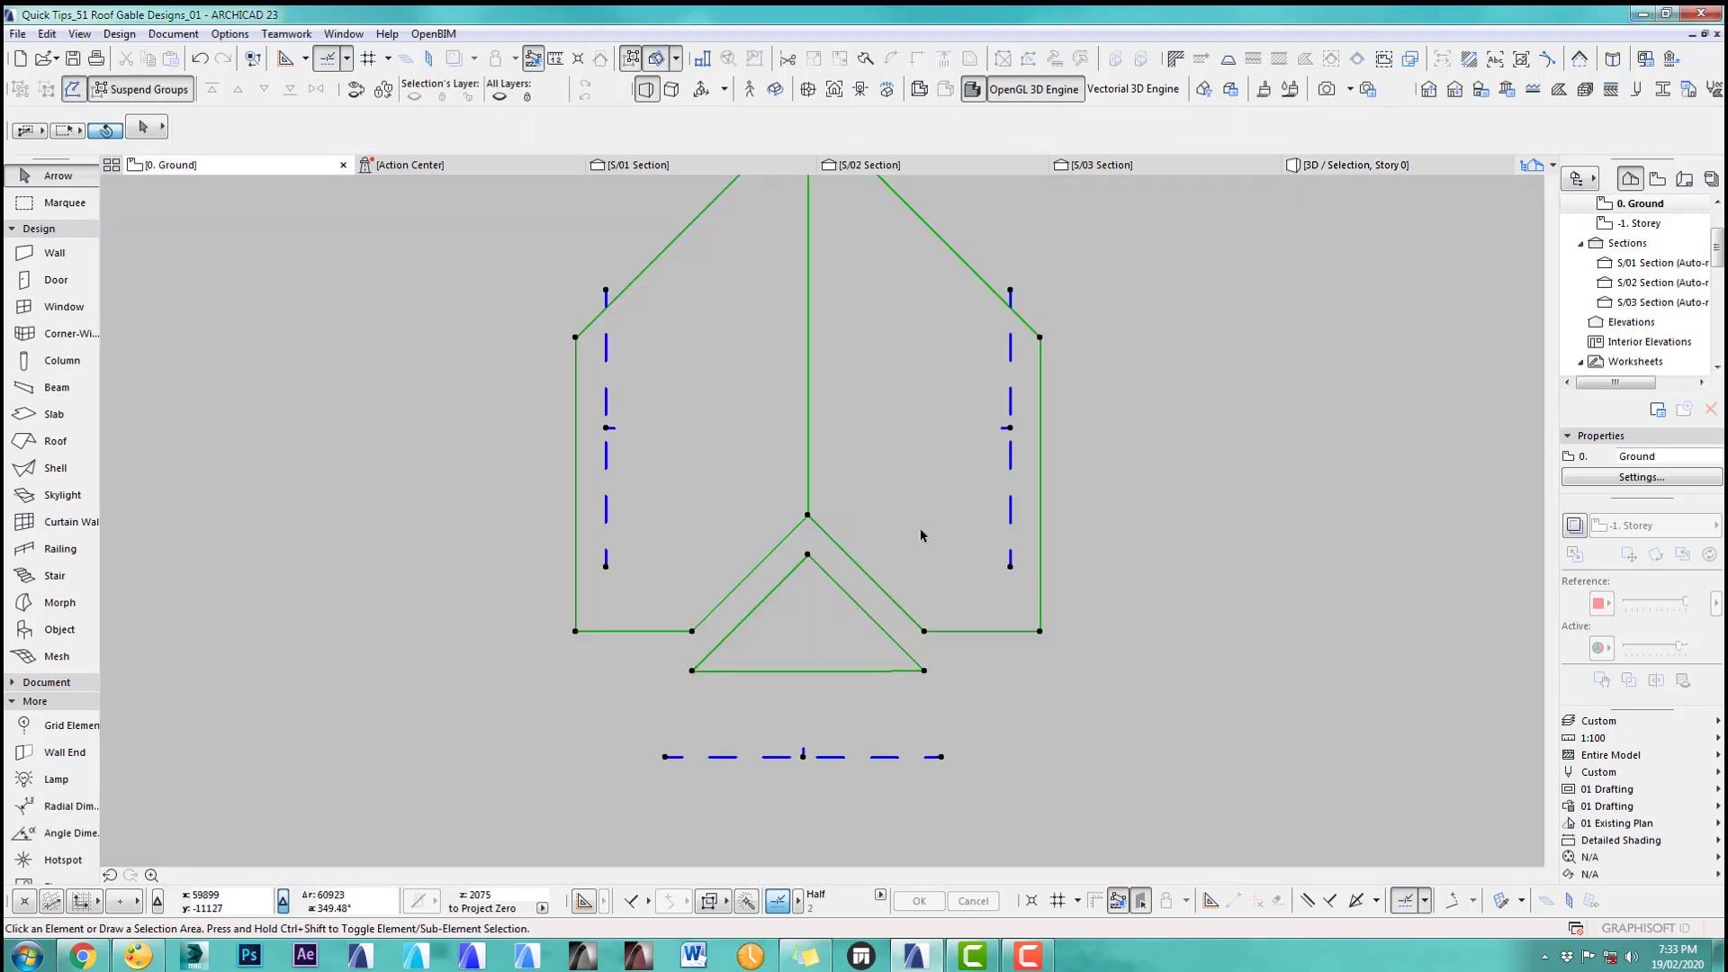
left_click_drag(808, 555, 808, 516)
left_click(999, 652)
key("ctrl+a")
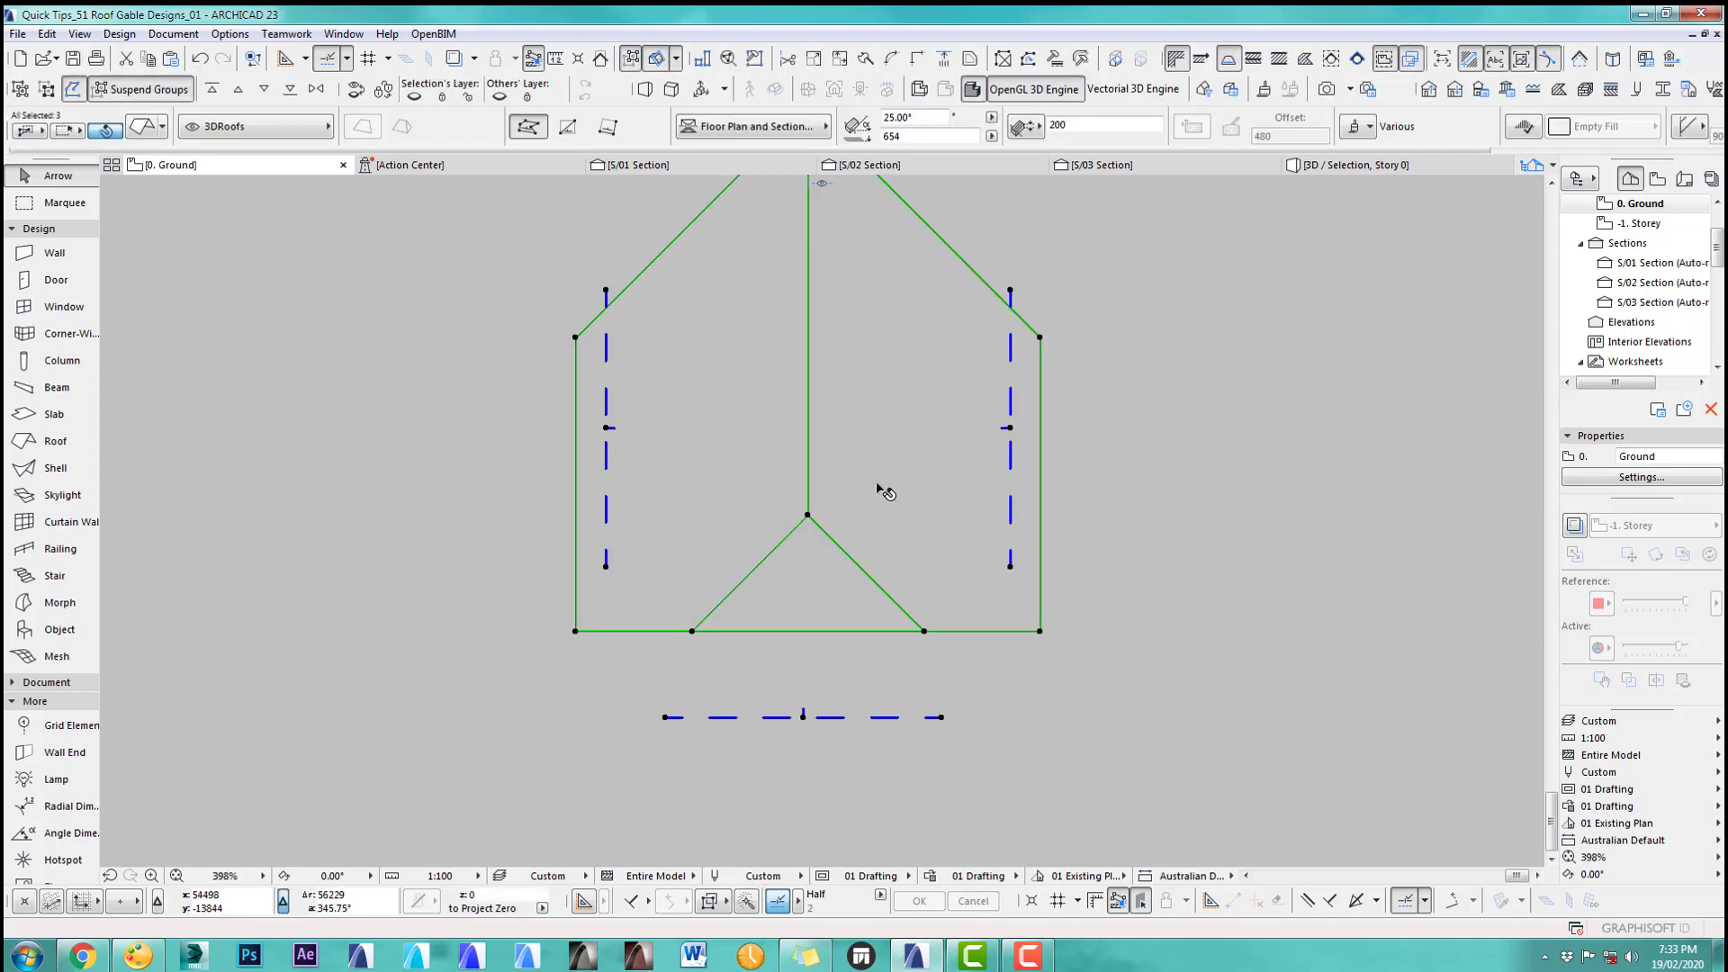
key("F5")
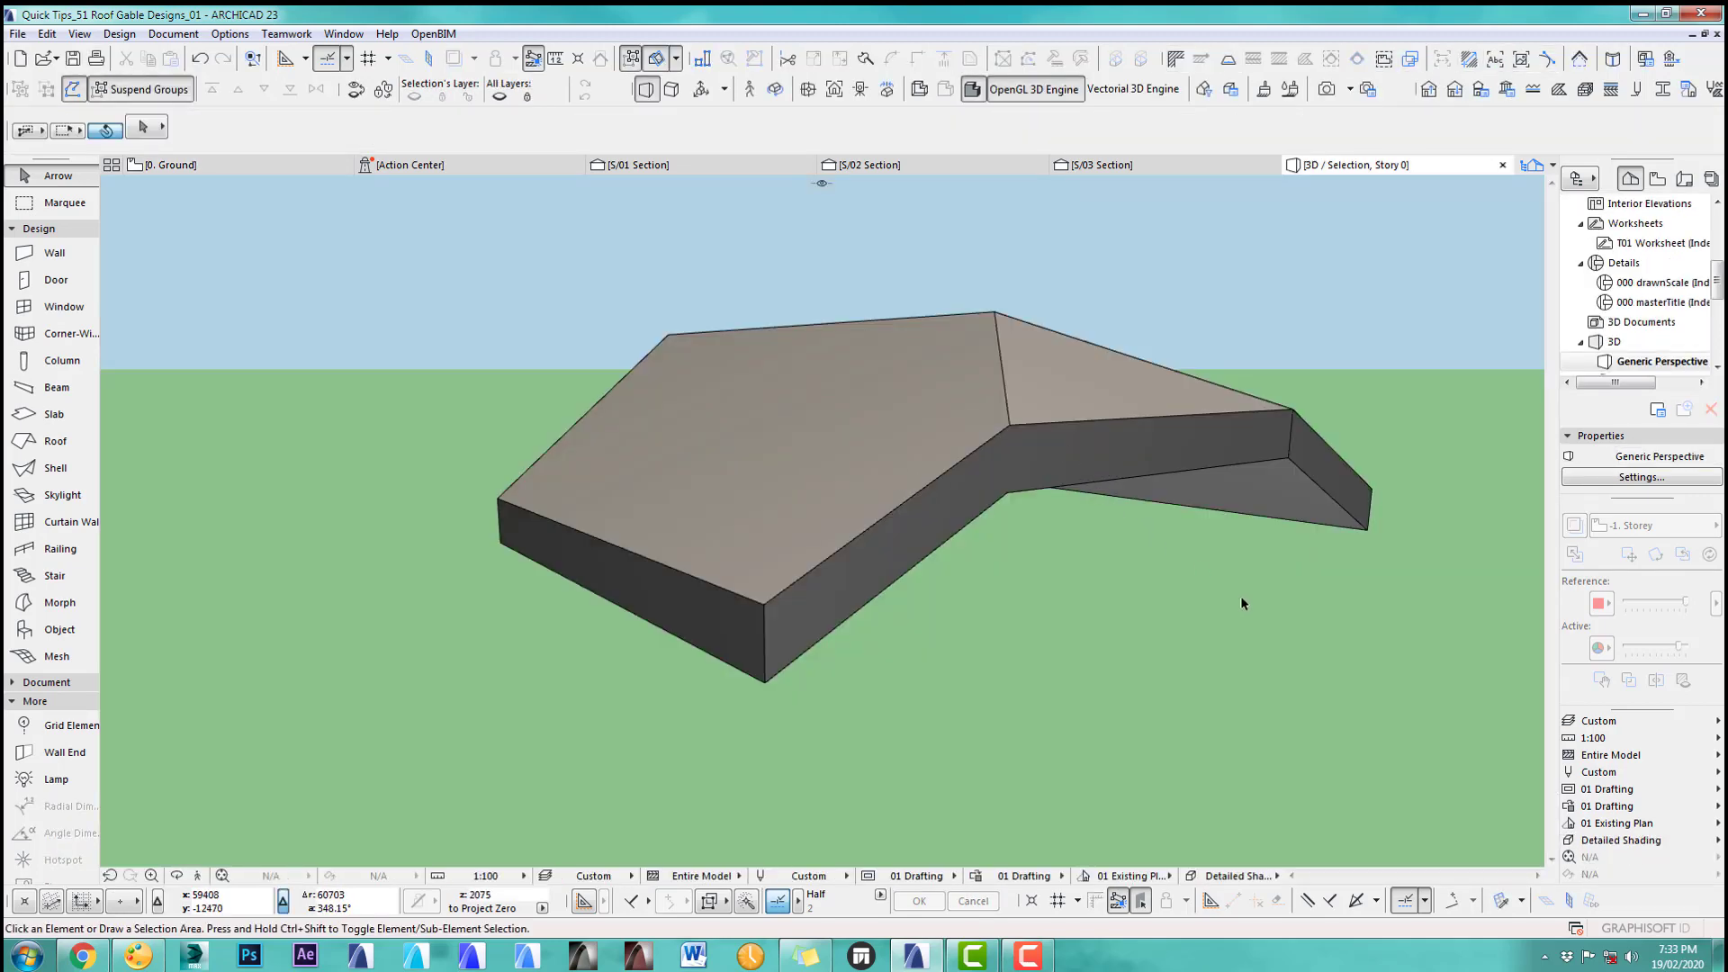
middle_click_drag(1196, 608, 1116, 623, "shift")
Step: Return to the ground plan and delete the detached copy of the three roof planes
key("F2")
scroll(1116, 565, "down", 2)
left_click(1033, 441)
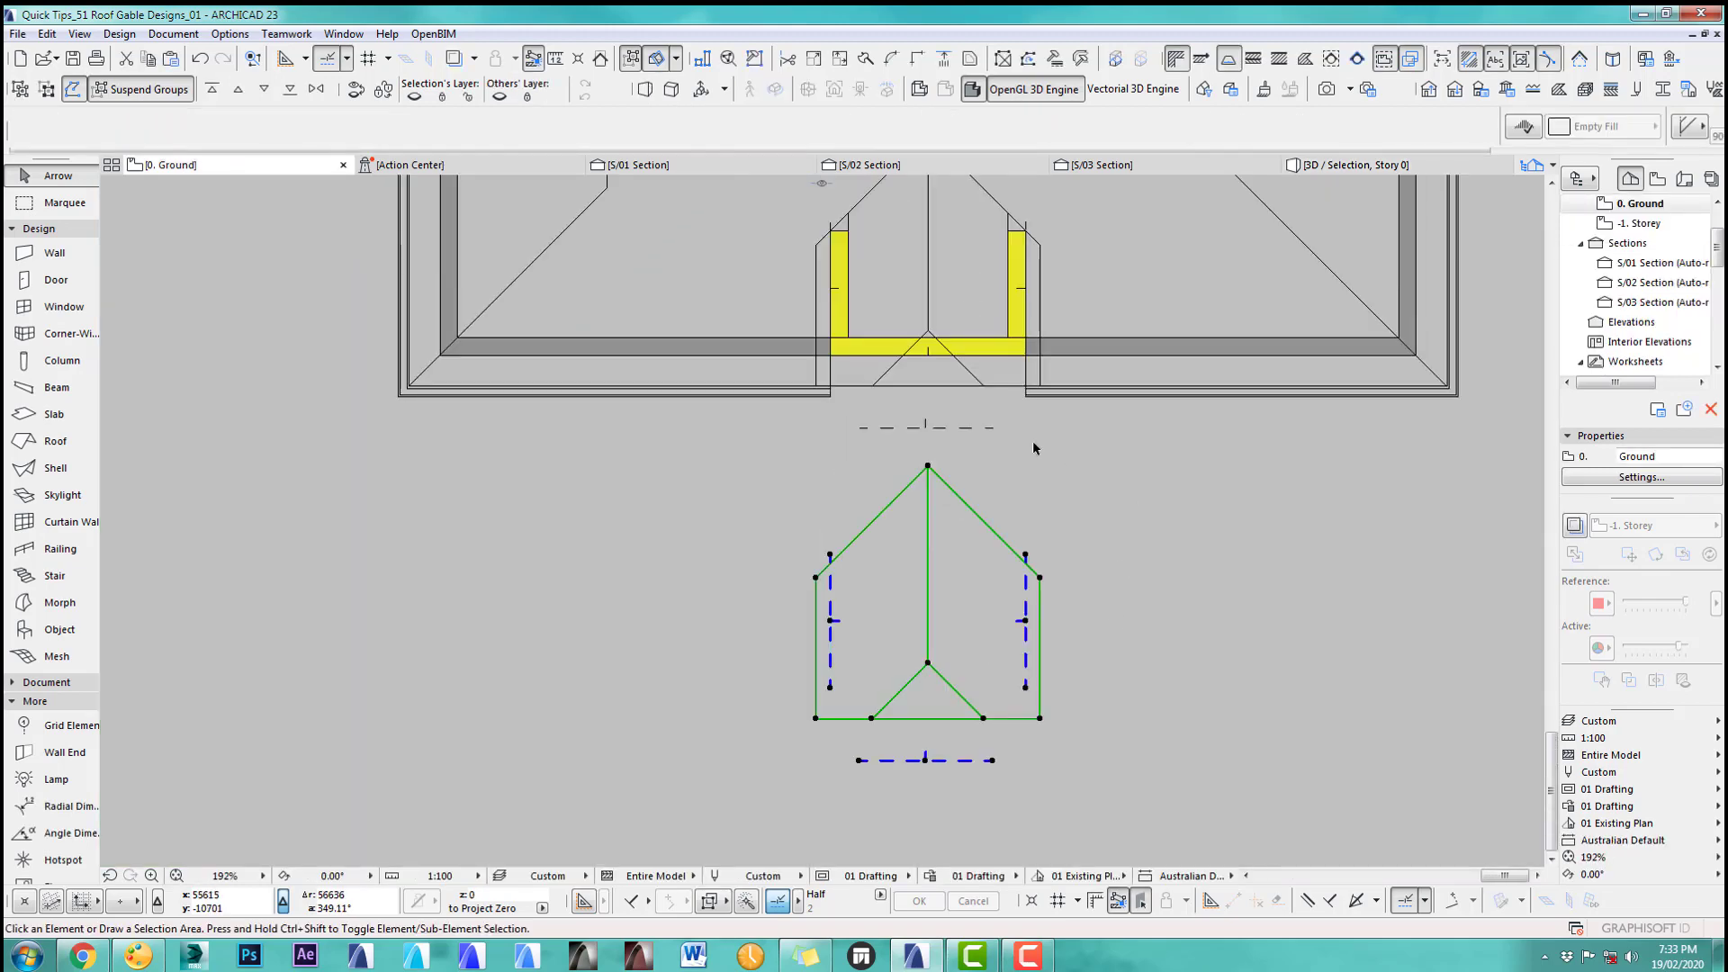
Step: Set the left diagonal edge of the house's triangular roof plane to a vertical angle, applied to the clicked edge only
scroll(945, 376, "up", 5)
left_click(801, 407)
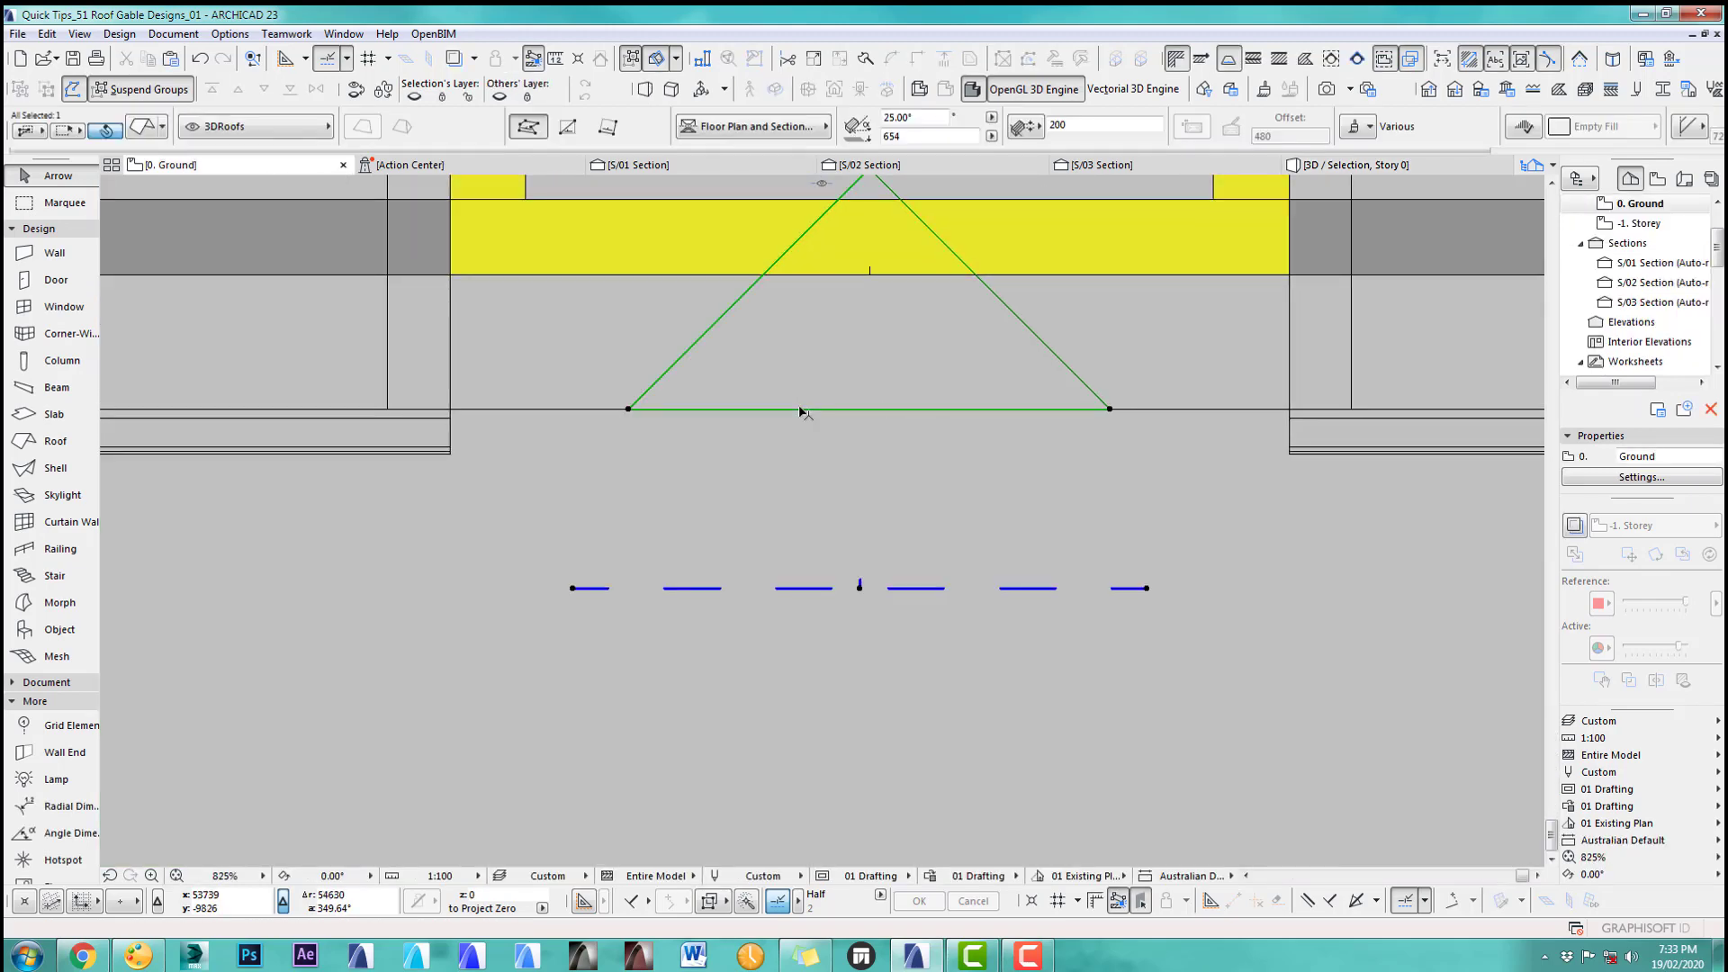
left_click(696, 342)
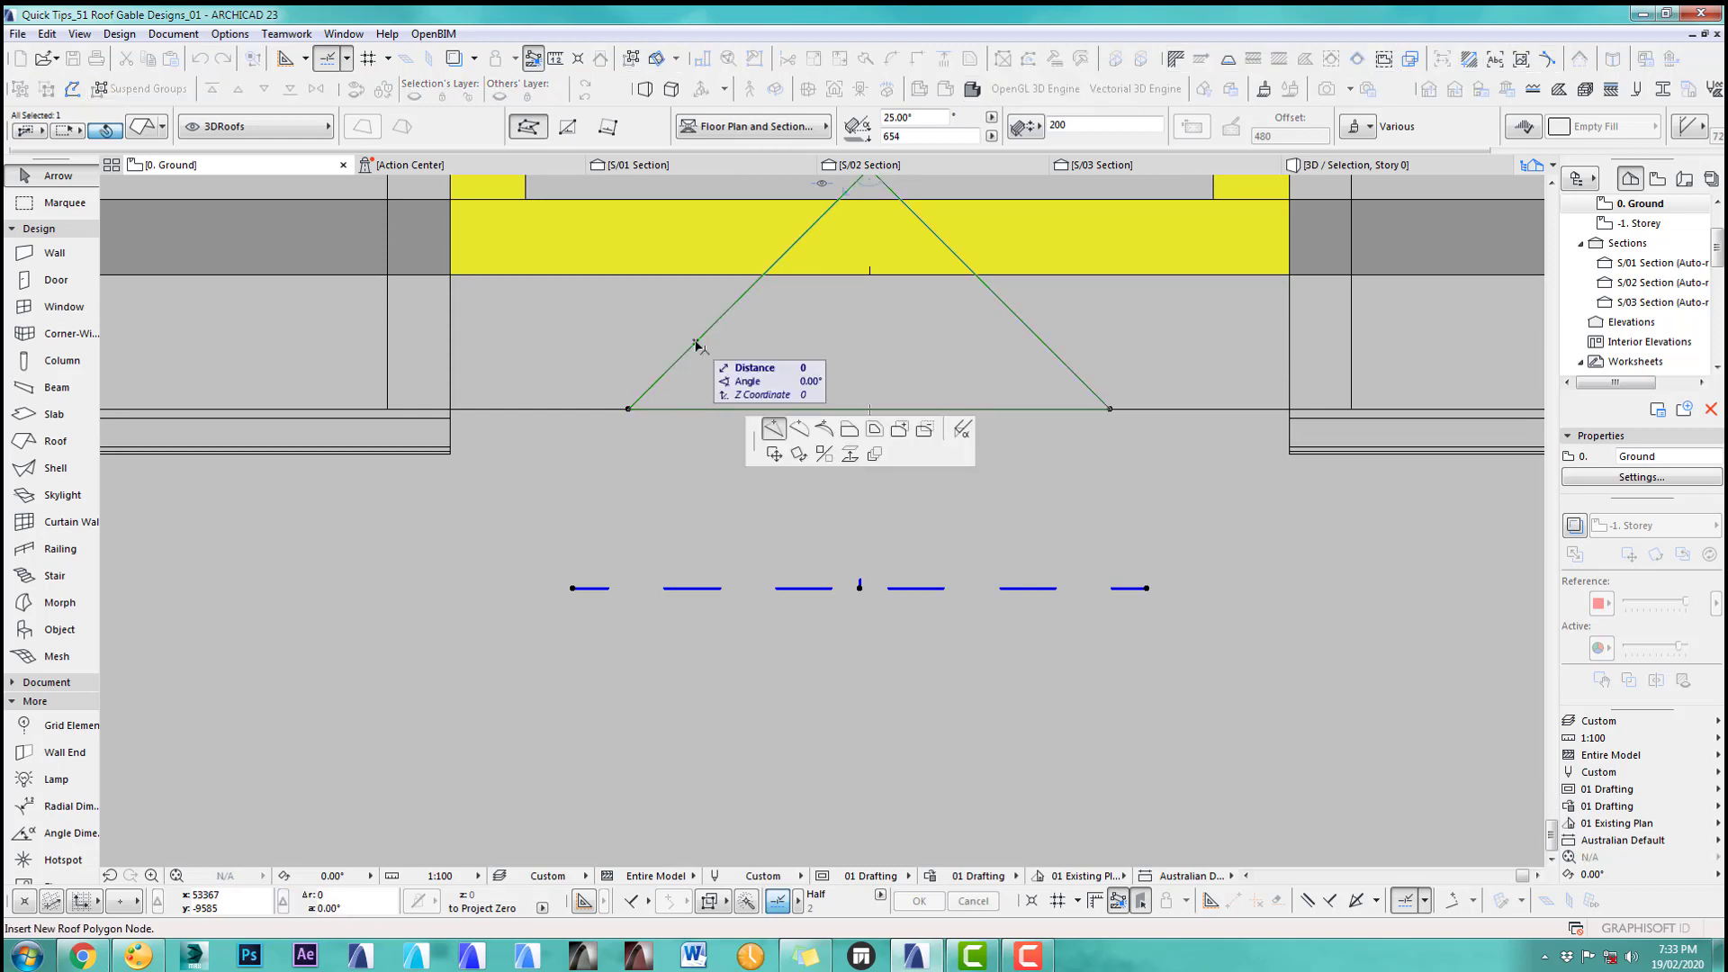
left_click(962, 428)
left_click(822, 301)
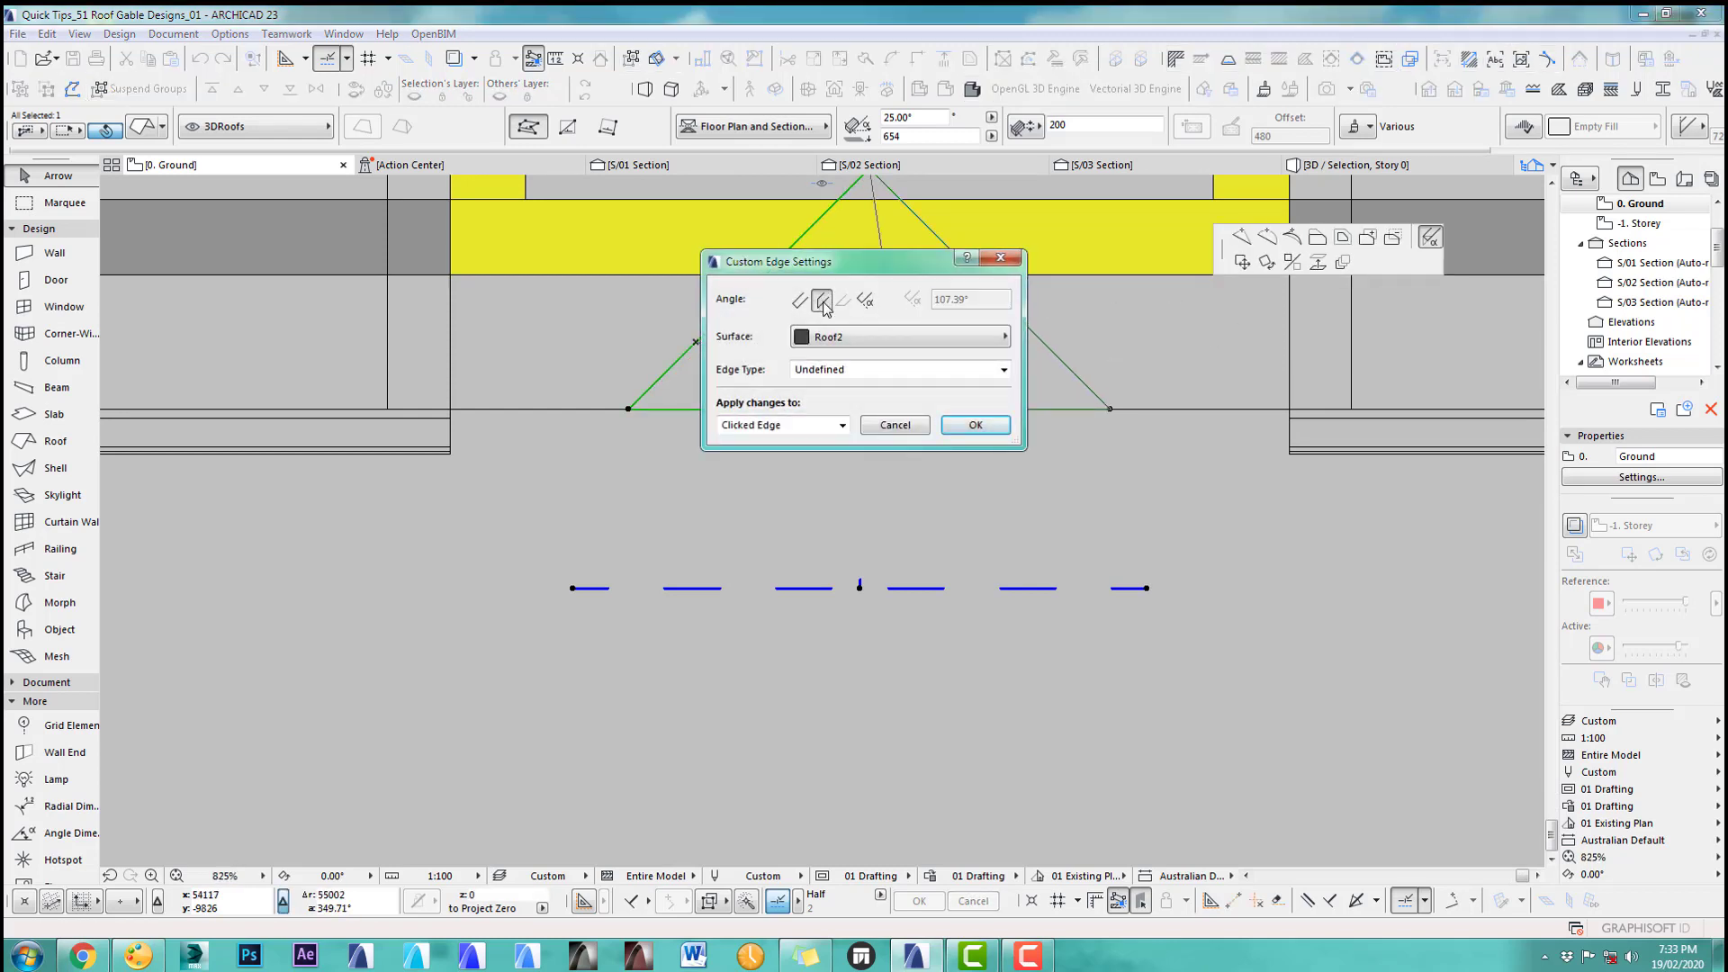
left_click(978, 426)
left_click(990, 467)
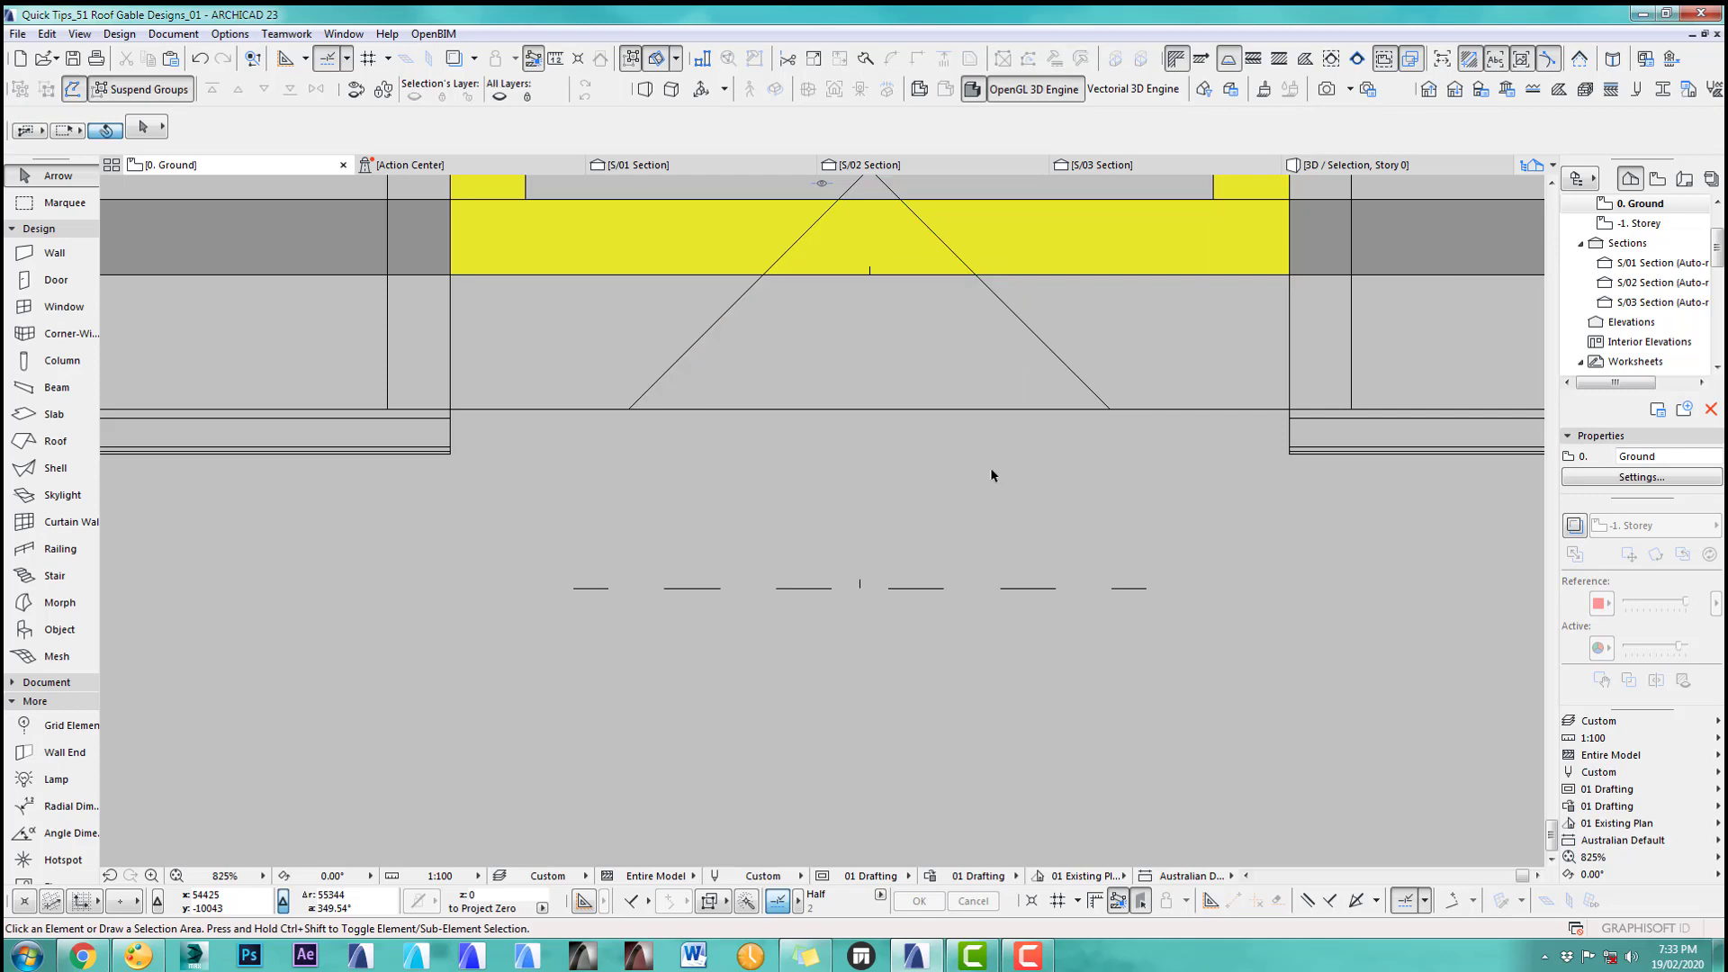
Step: In the full 3D model, trim the front gable wall to the left, triangular and right roof planes and inspect the gable
key("F3")
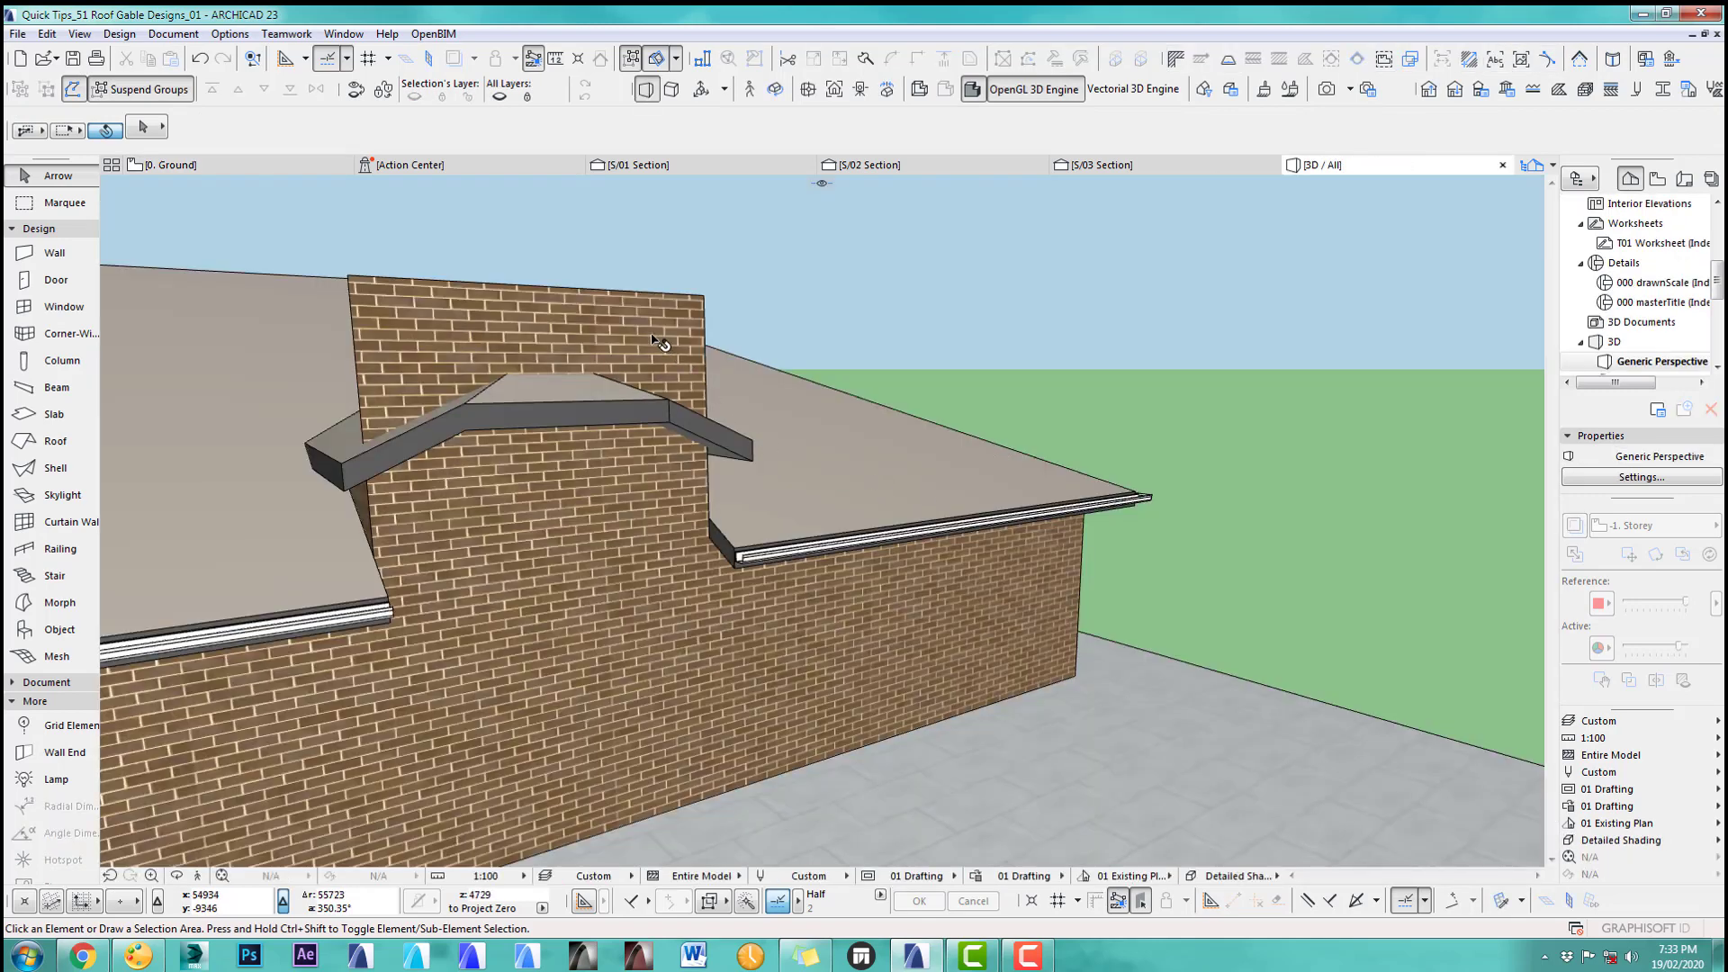
left_click(656, 342)
left_click(416, 457, "shift")
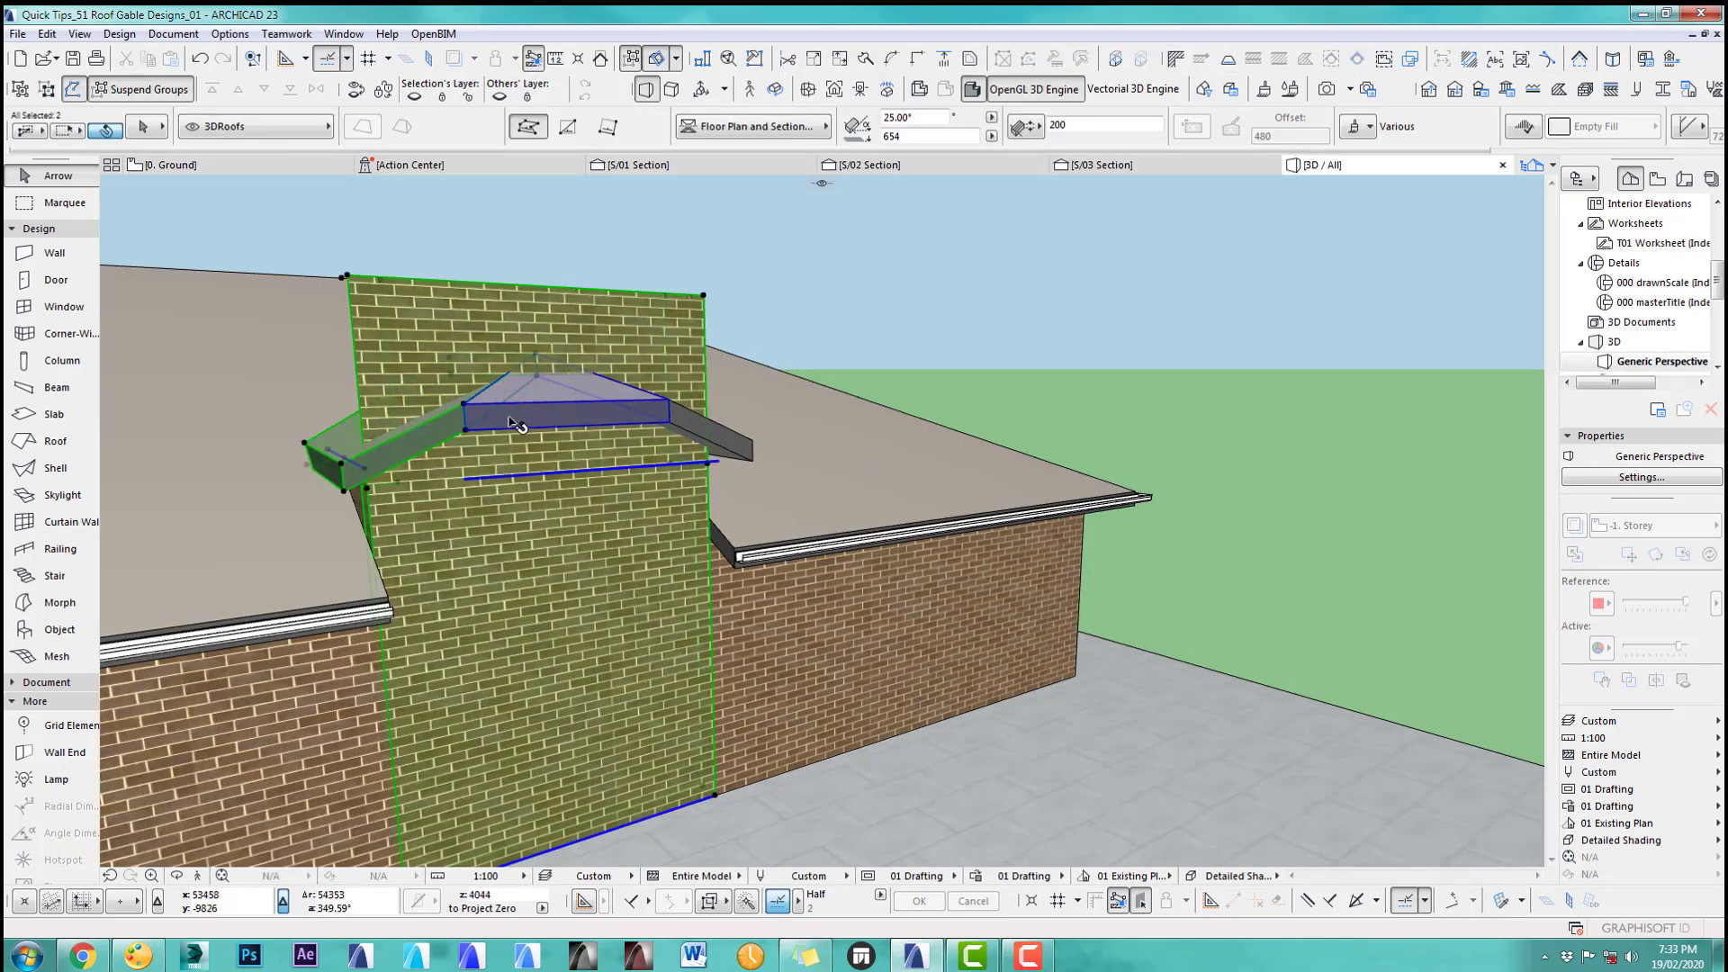
left_click(513, 423, "shift")
left_click(733, 443, "shift")
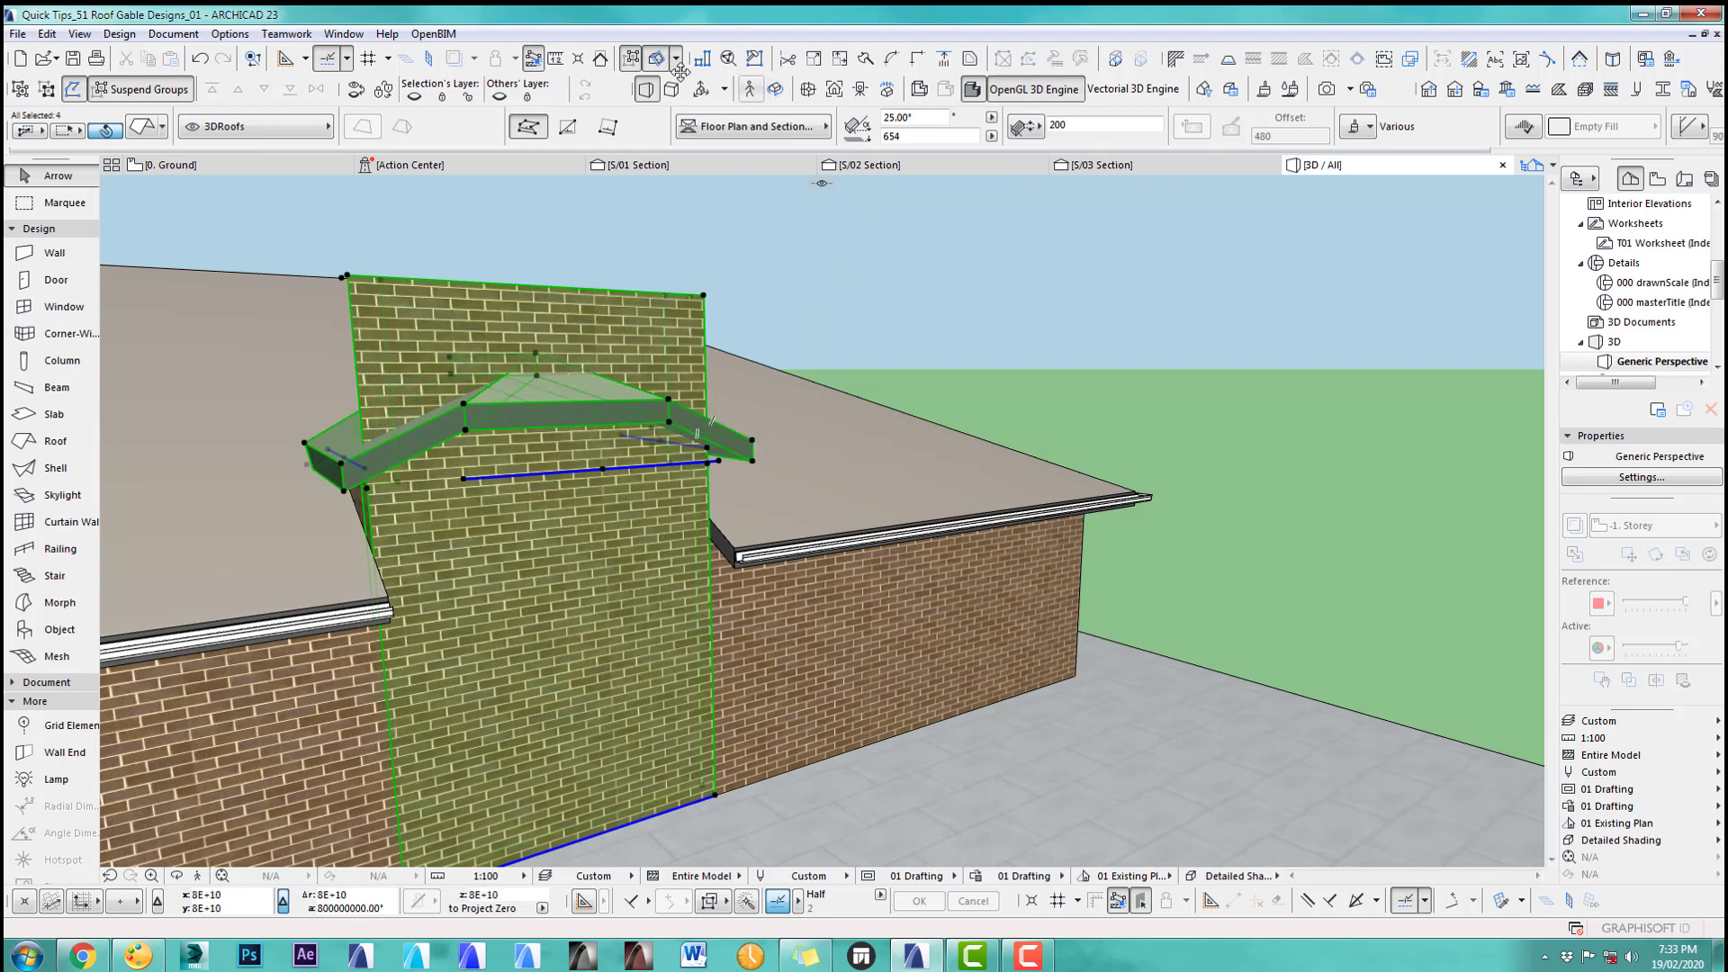
left_click(599, 59)
left_click(1002, 398)
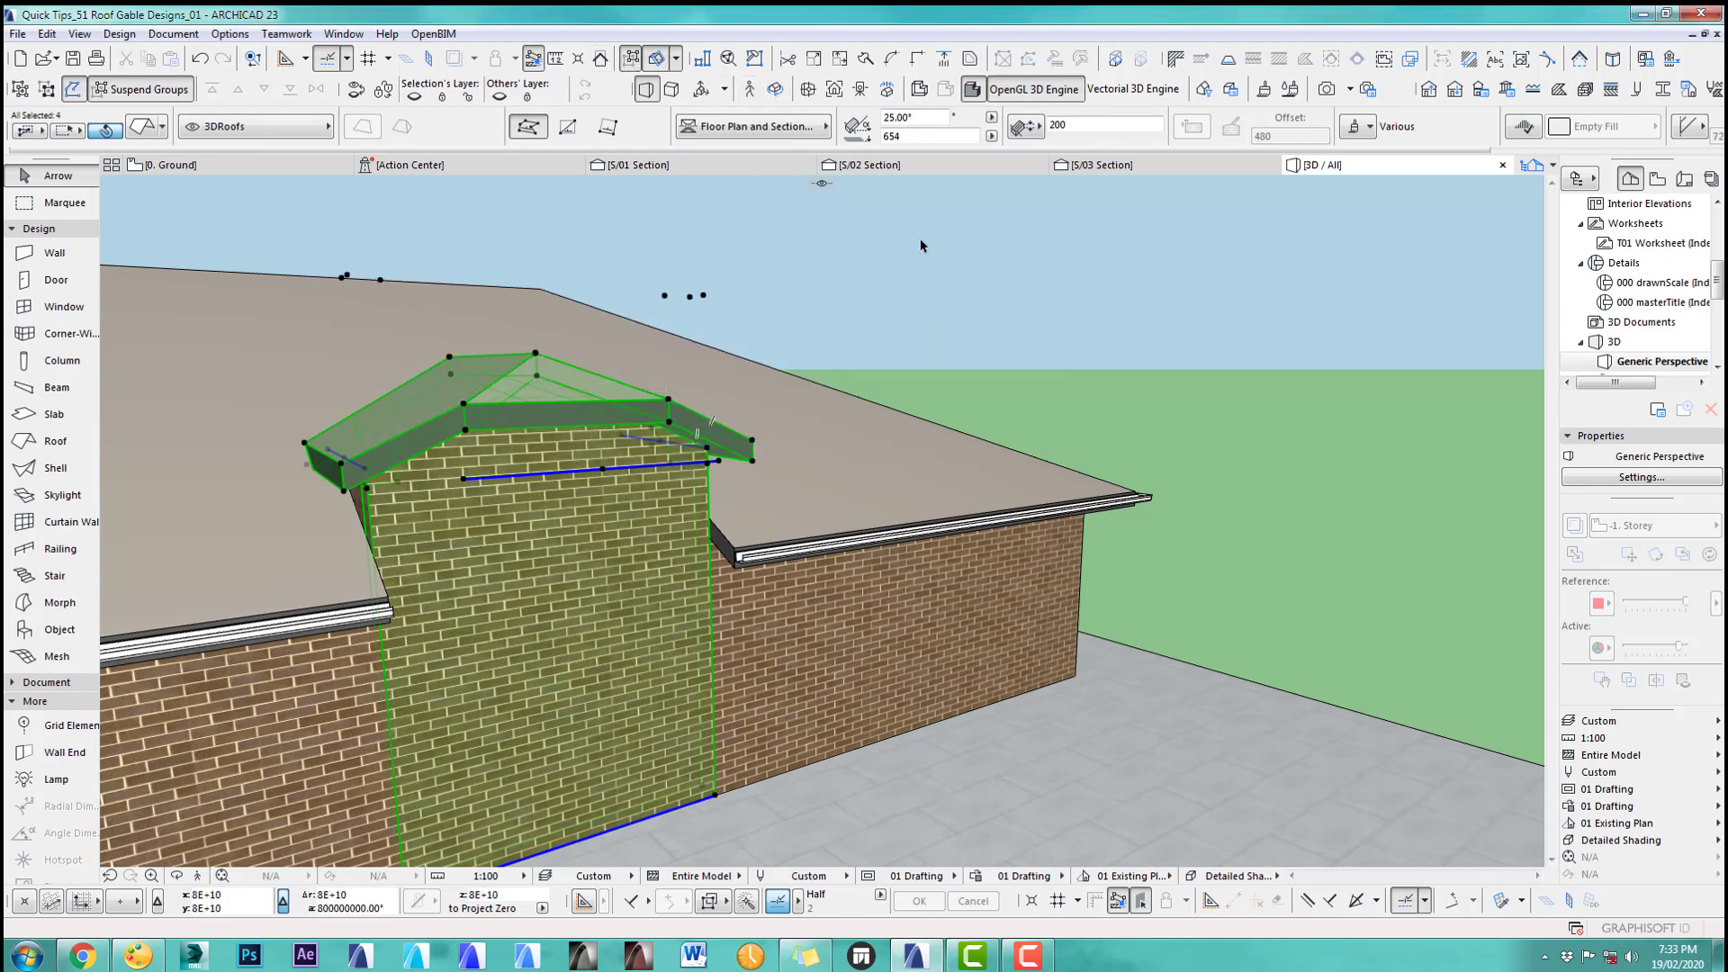
key("Escape")
middle_click_drag(990, 450, 951, 581, "shift")
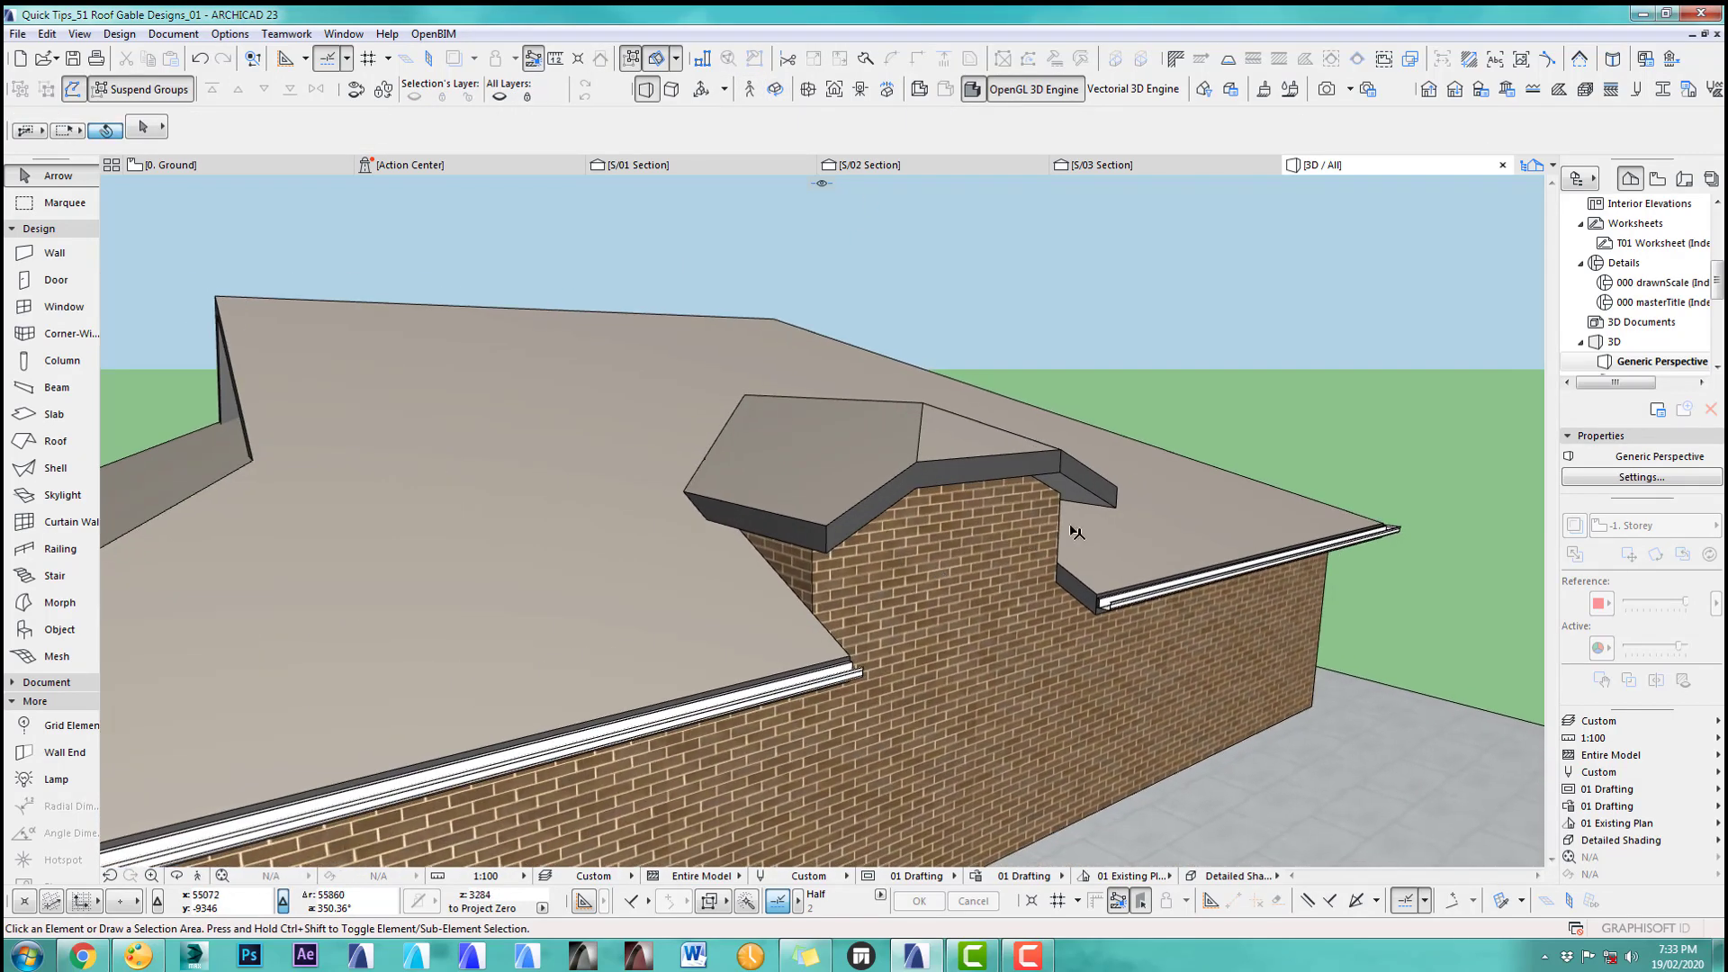
middle_click_drag(1071, 532, 866, 560, "shift")
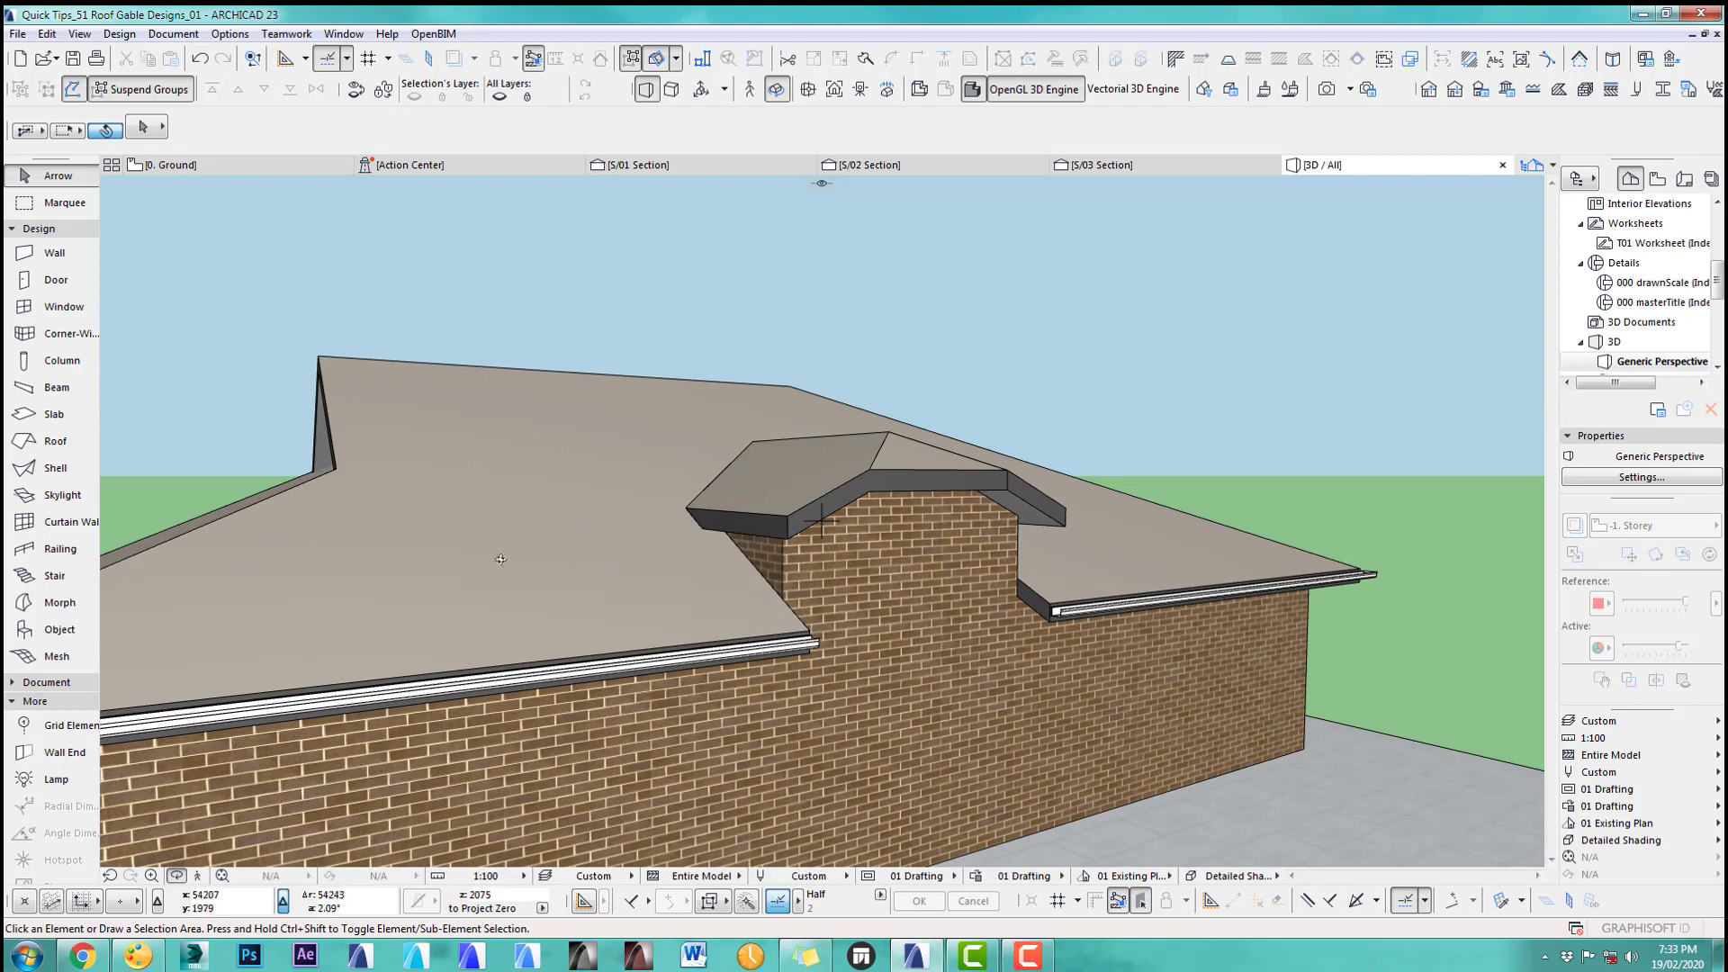
middle_click_drag(500, 559, 862, 561, "shift")
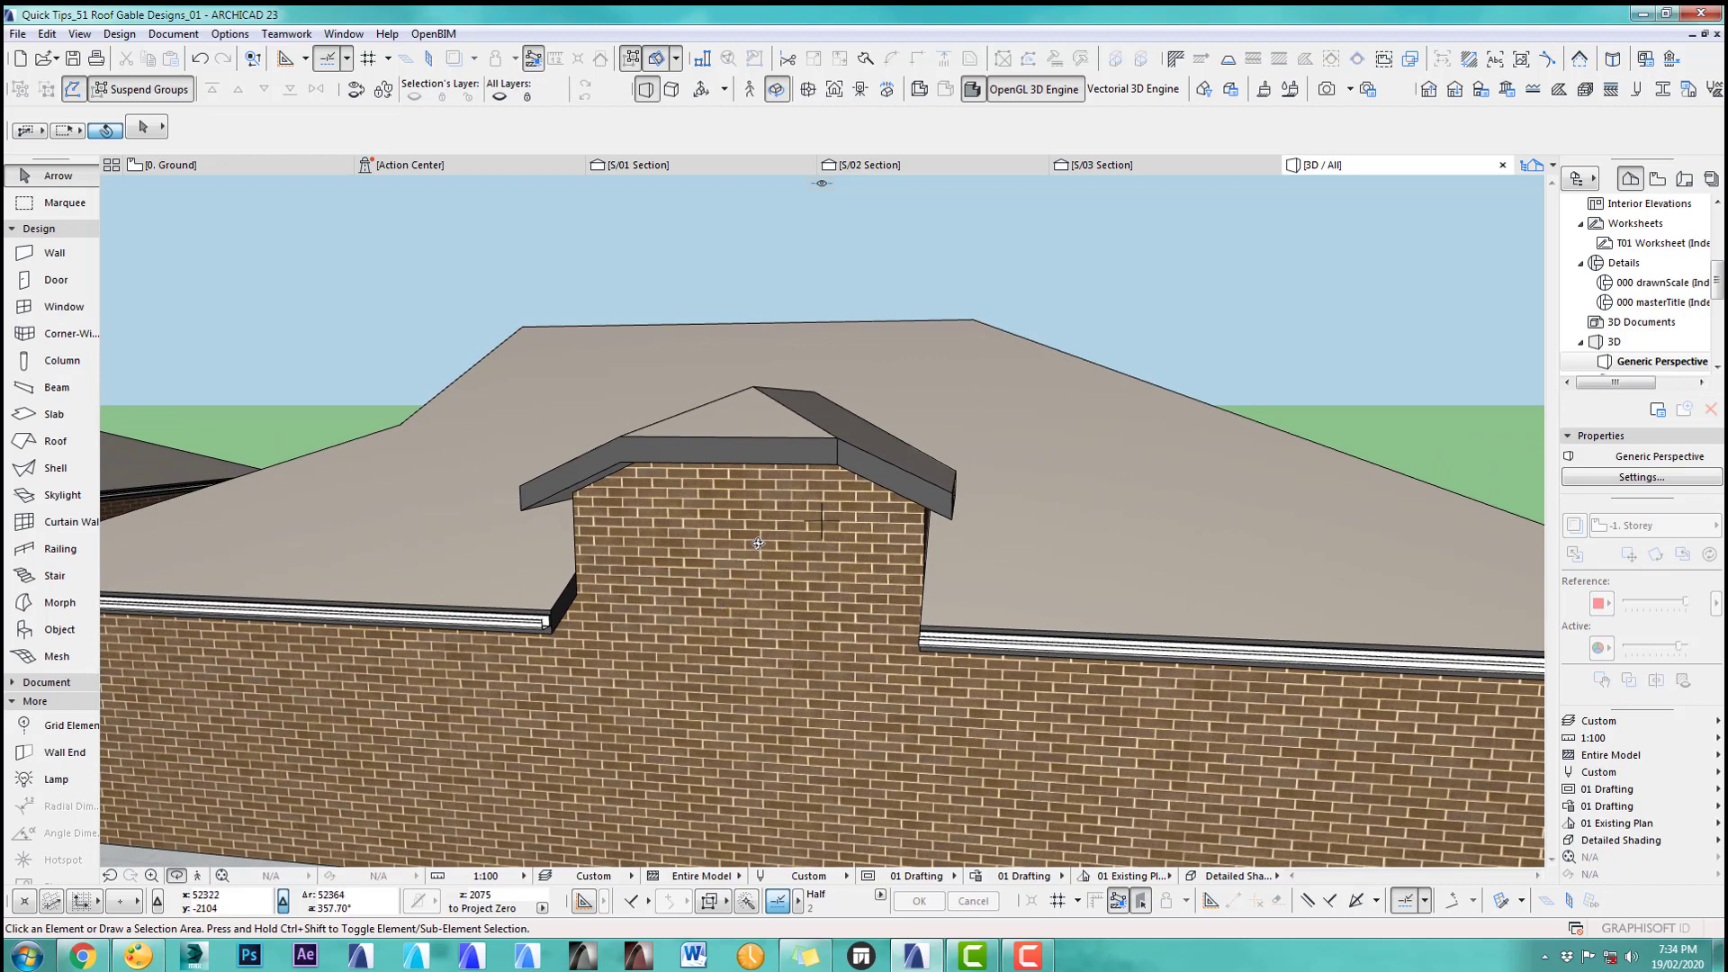
Step: Compare the Dormer Shed, Ox-Eye and Pitched skylight objects and set Dormer Pitched 23 as the Skylight default
double_click(85, 495)
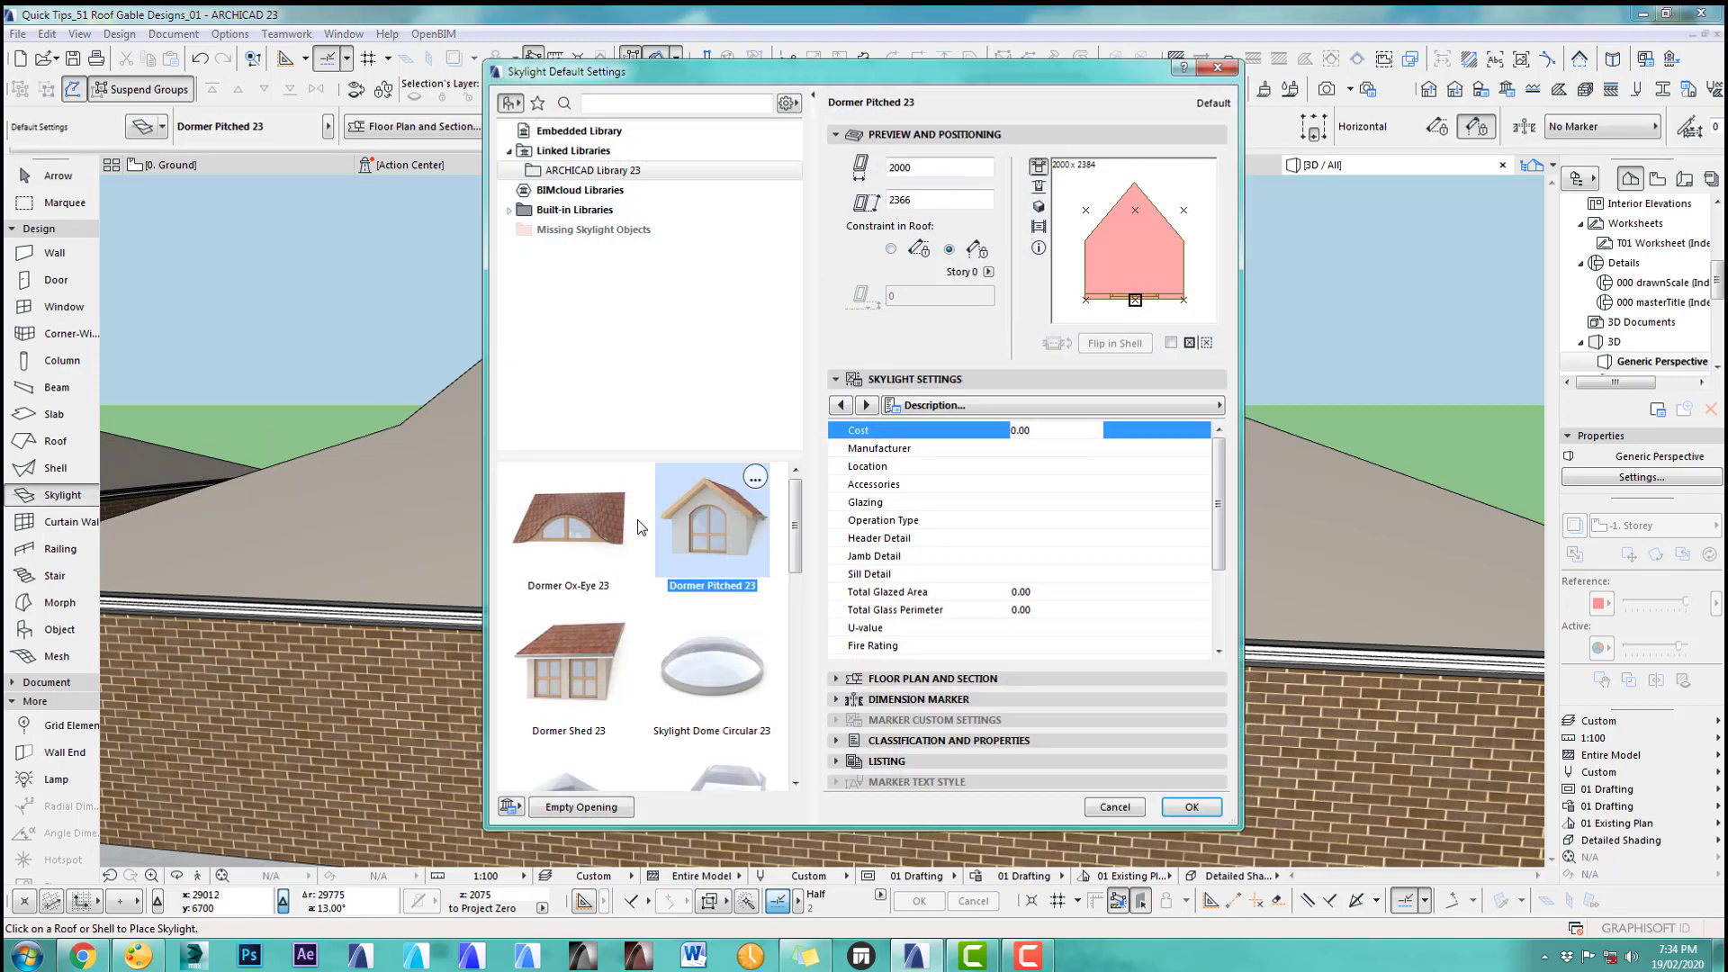
left_click(576, 662)
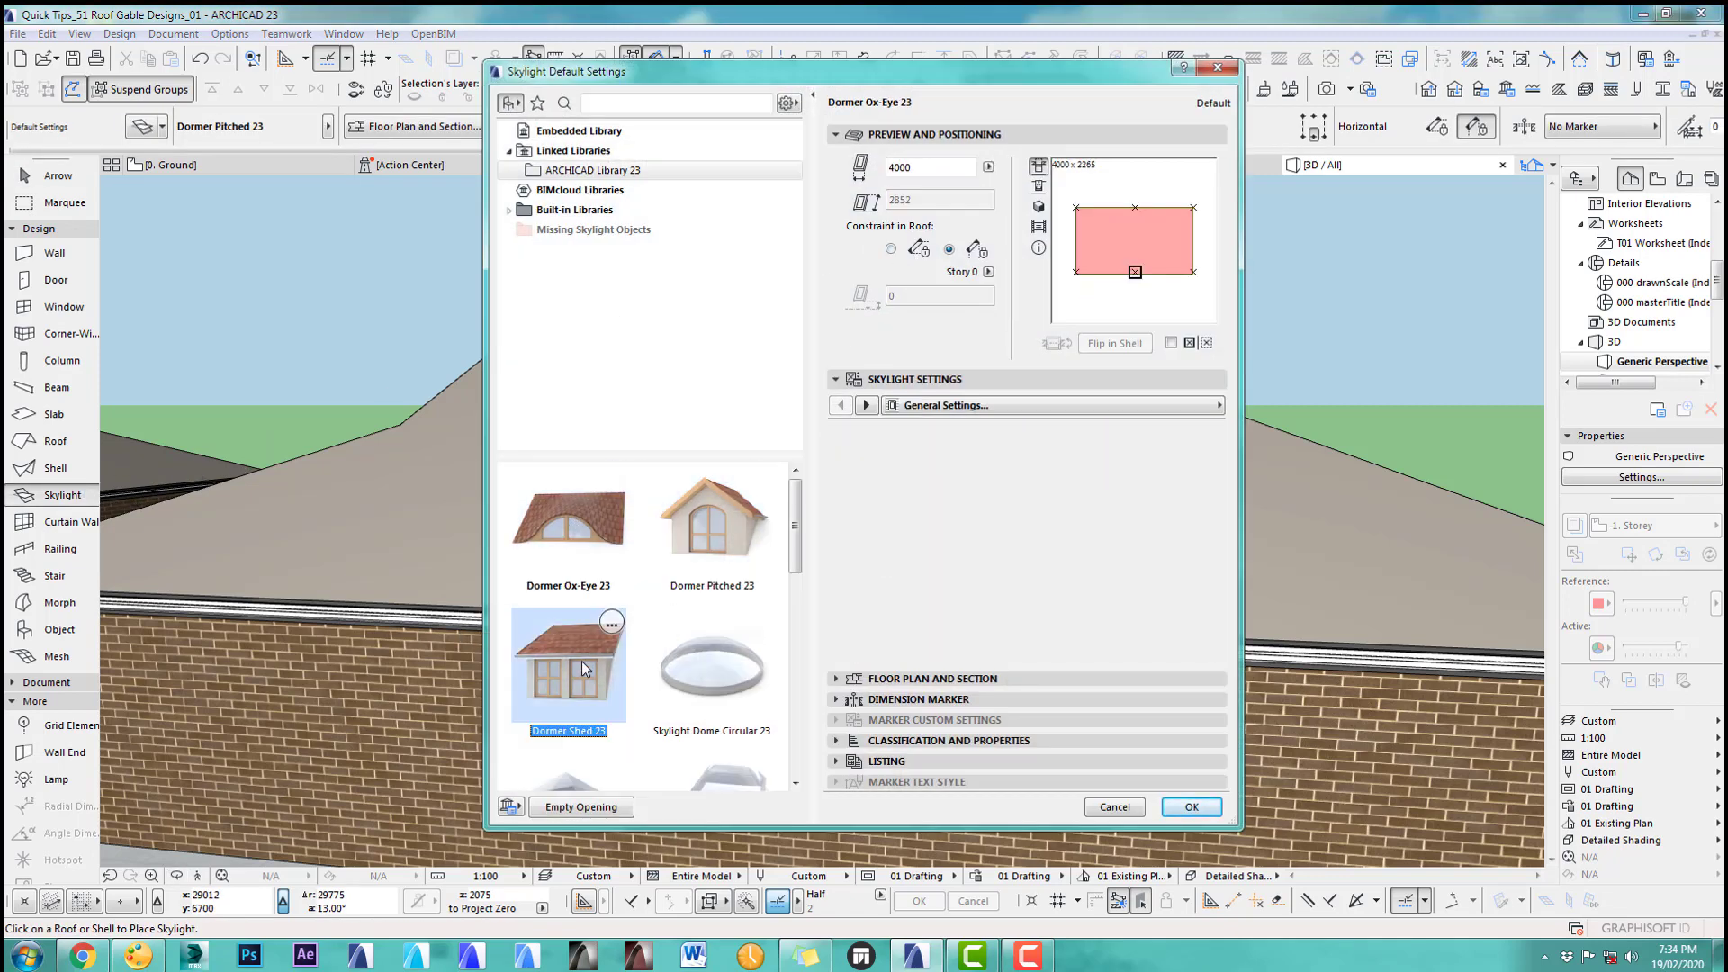
left_click(724, 547)
left_click(602, 518)
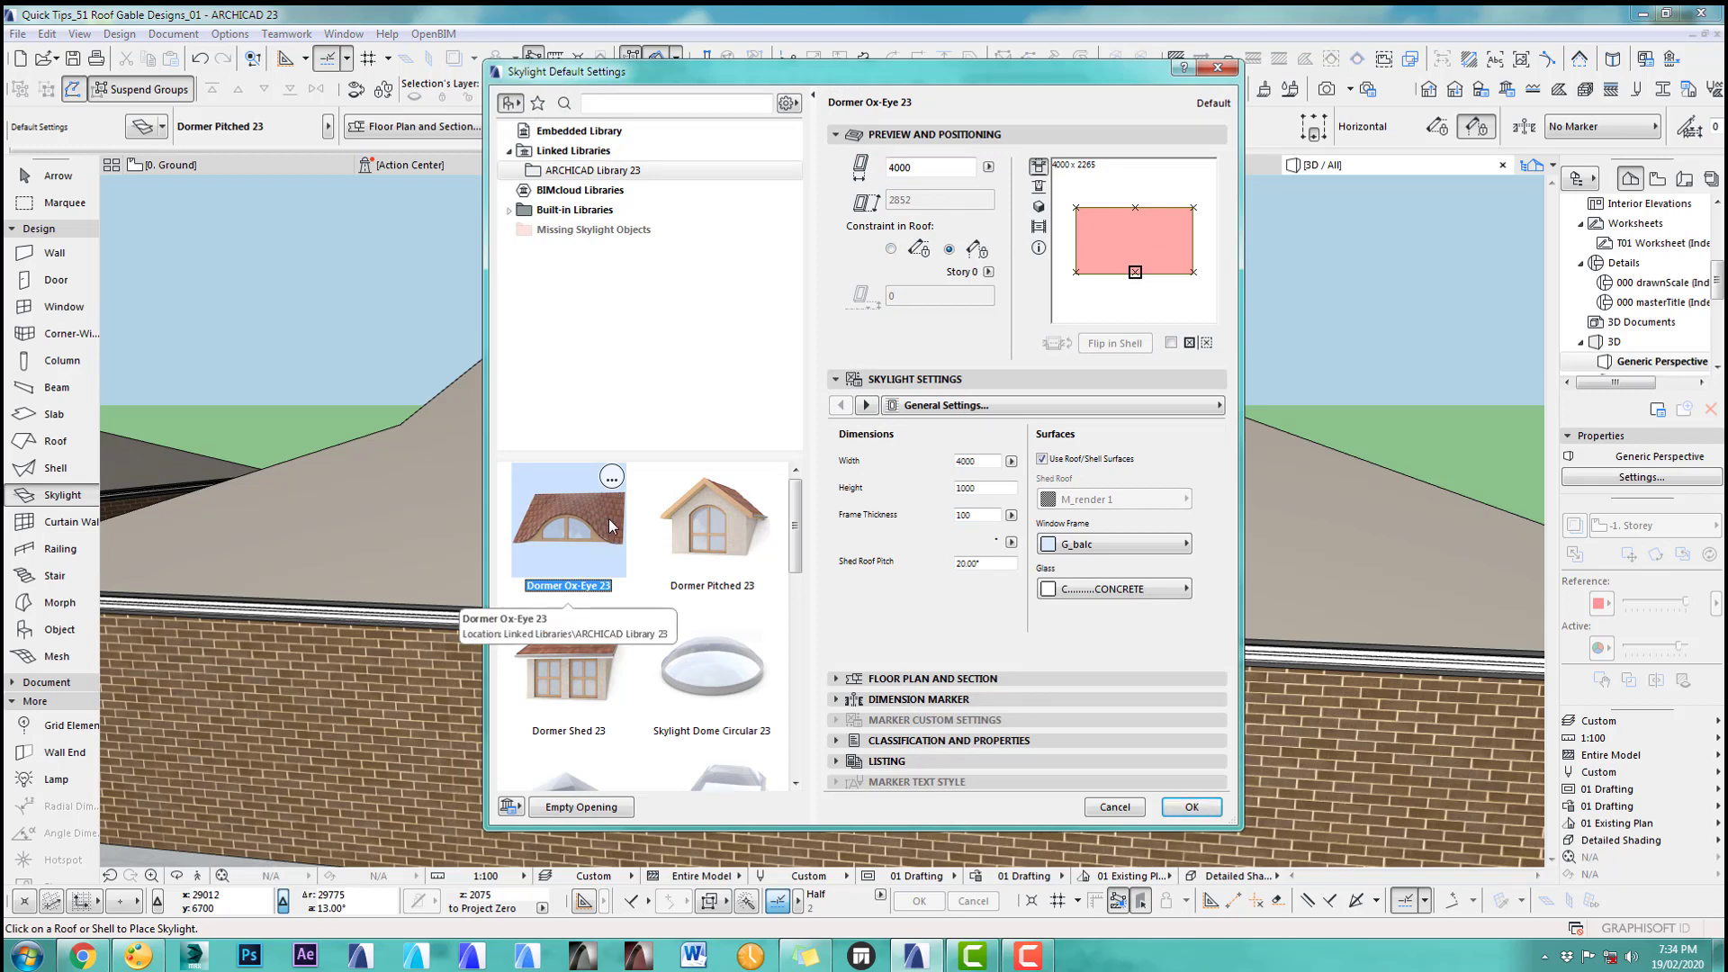
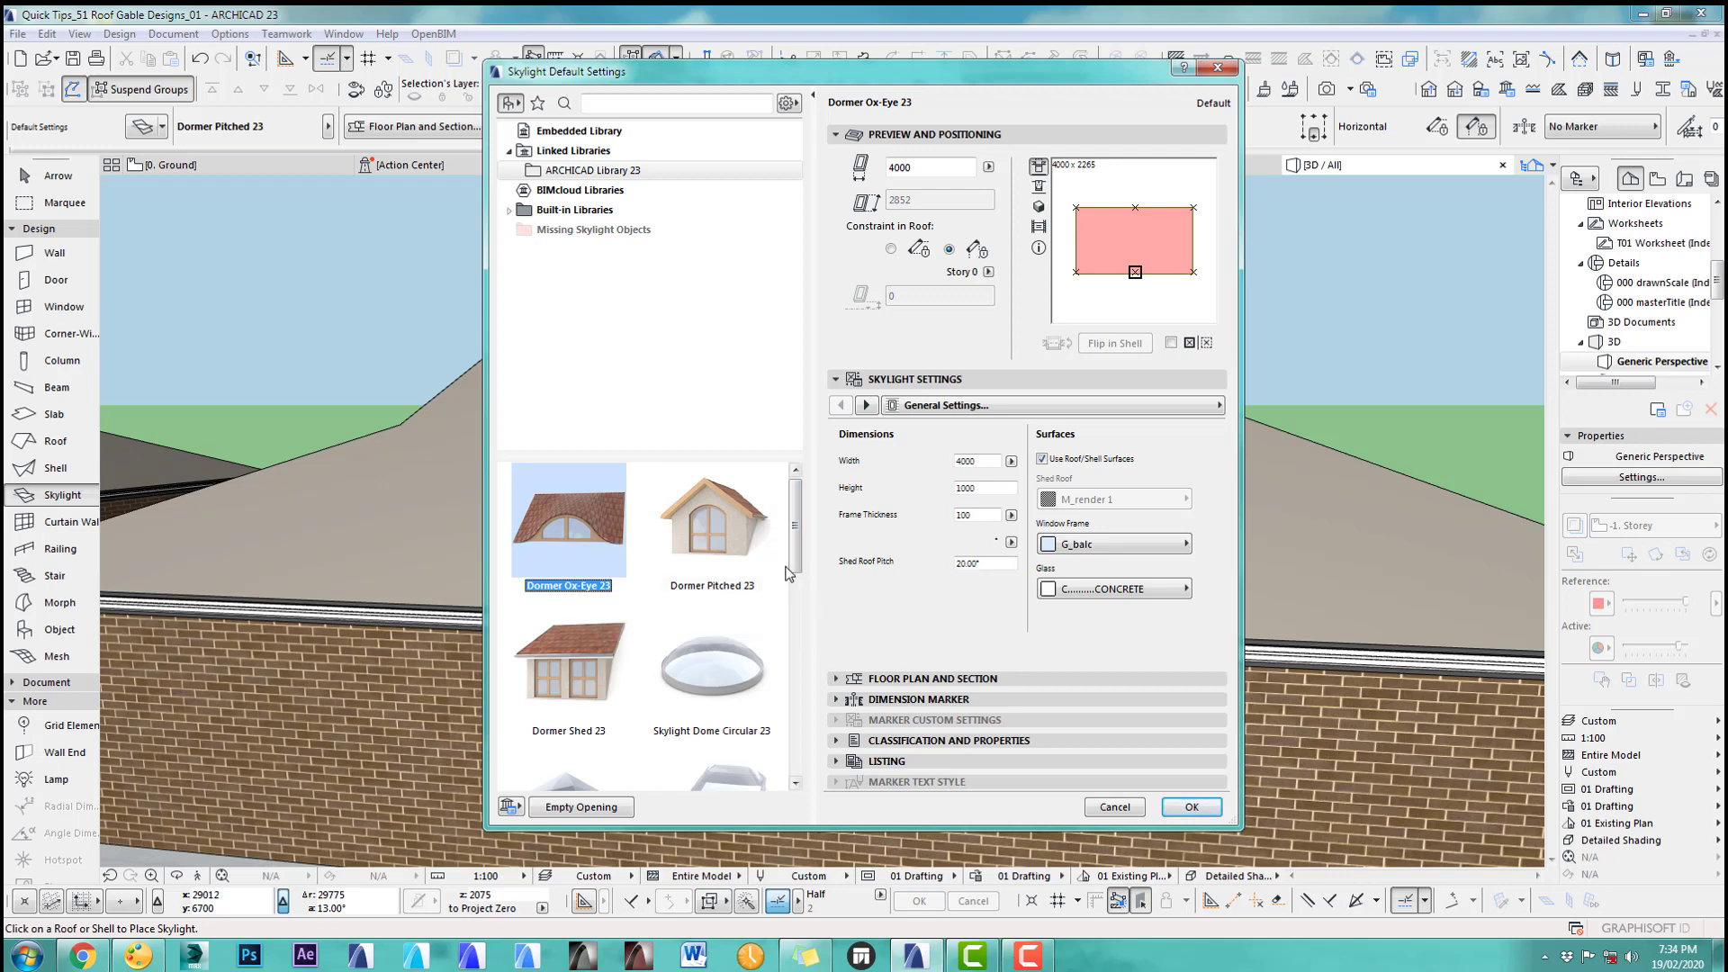
left_click(726, 540)
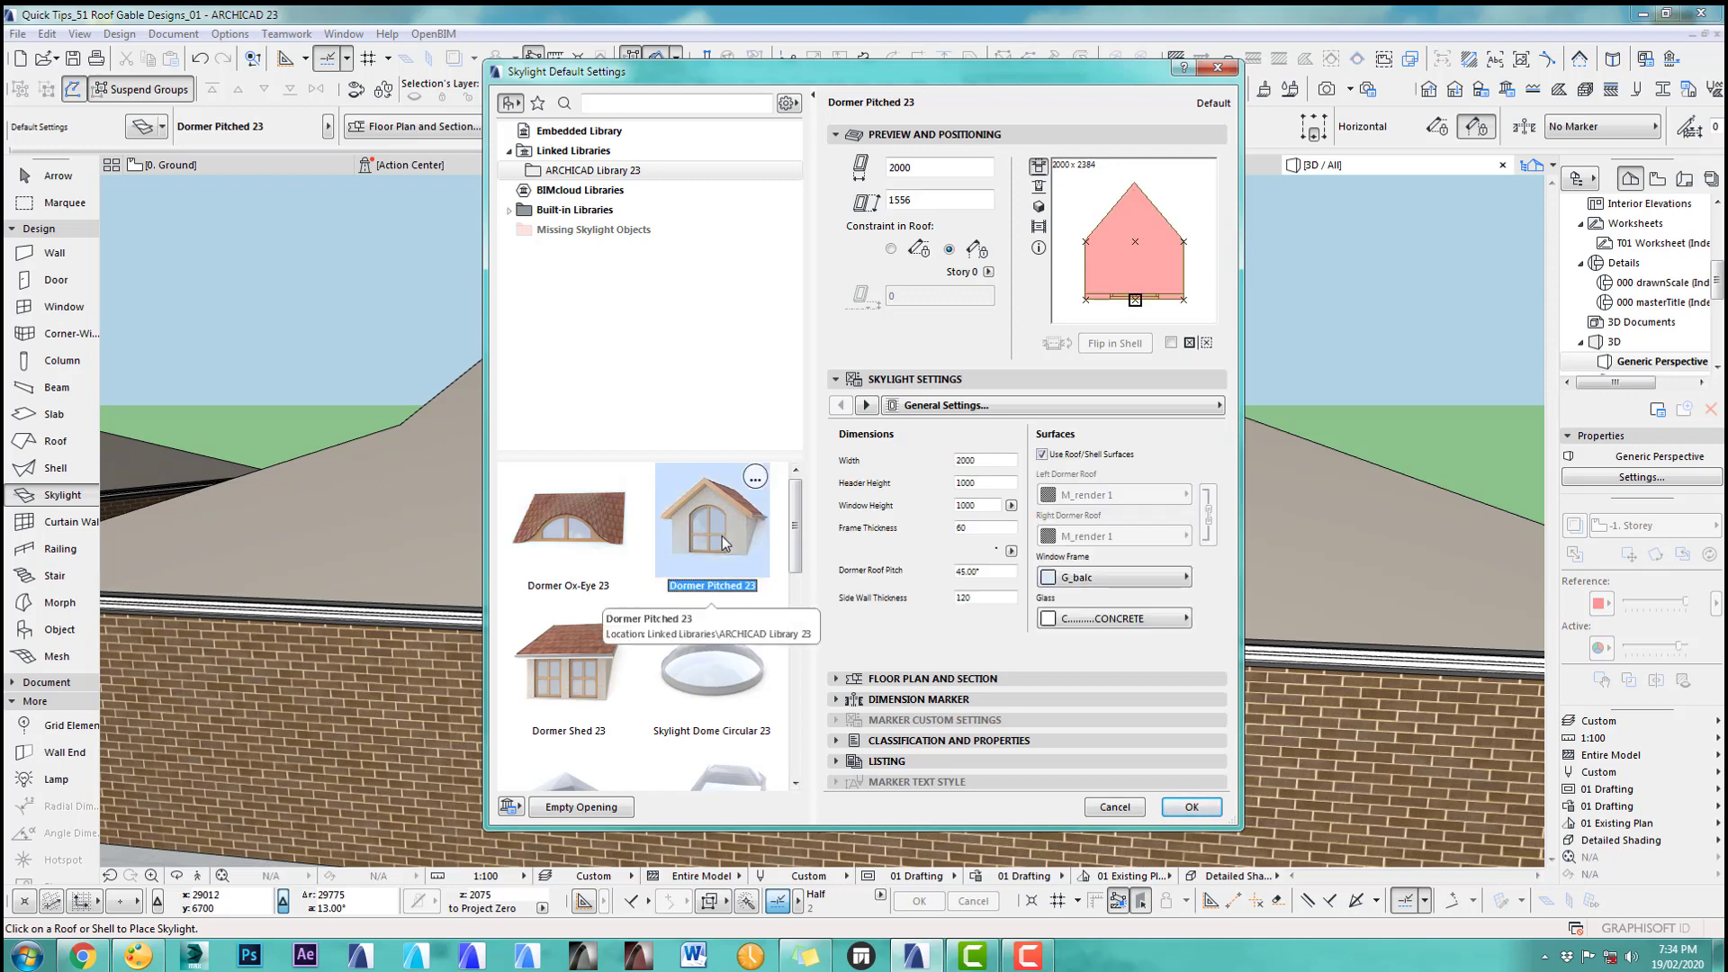
left_click(1200, 812)
scroll(1157, 536, "down", 4)
middle_click_drag(1130, 532, 608, 582)
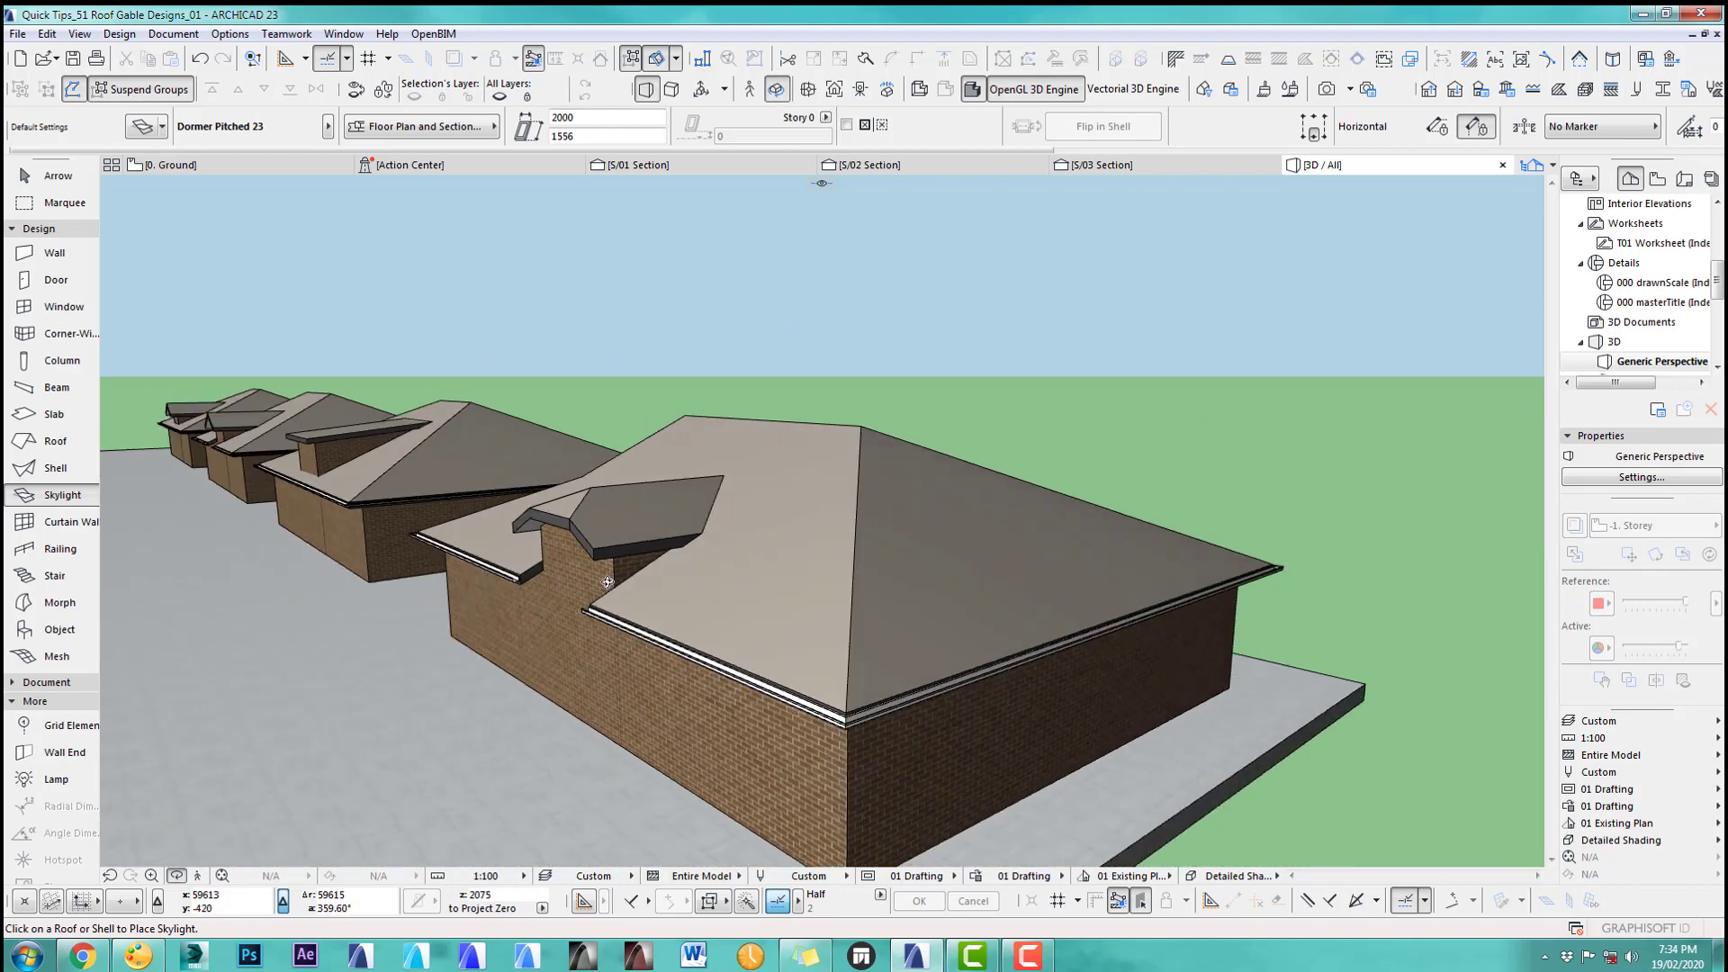
Step: Place a Dormer Pitched 23 skylight on the nearest house's triangular end roof plane and centre it on the ridge line in the ground plan
scroll(644, 598, "up", 5)
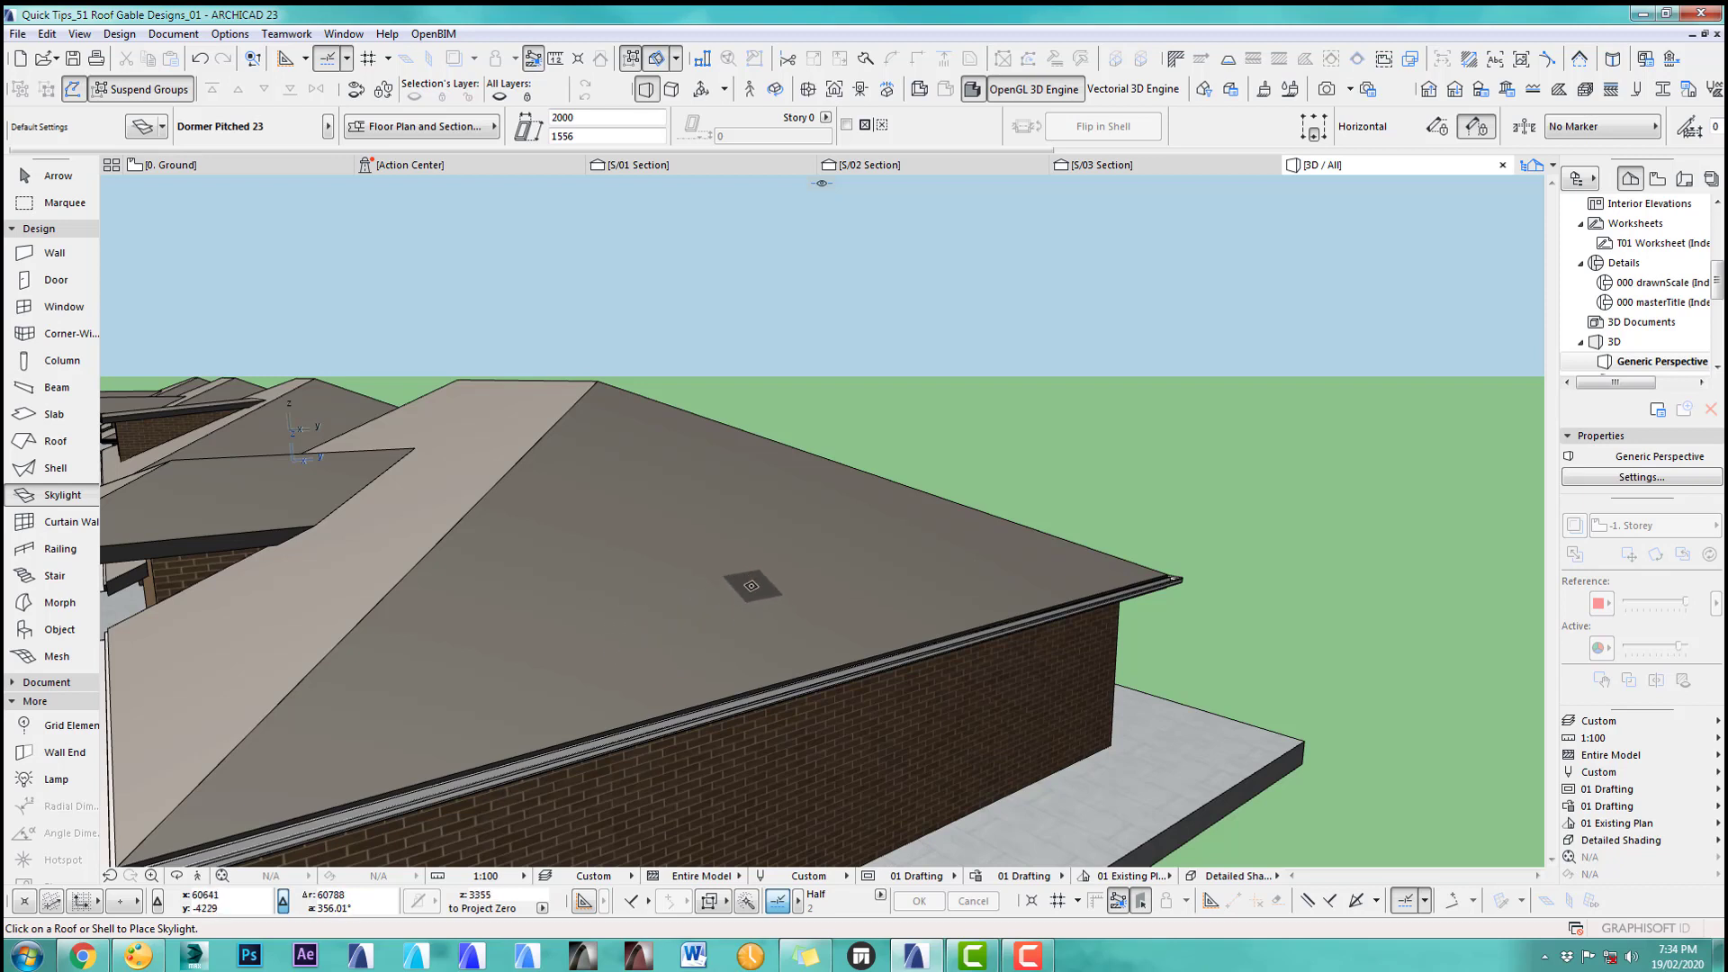
left_click(720, 568)
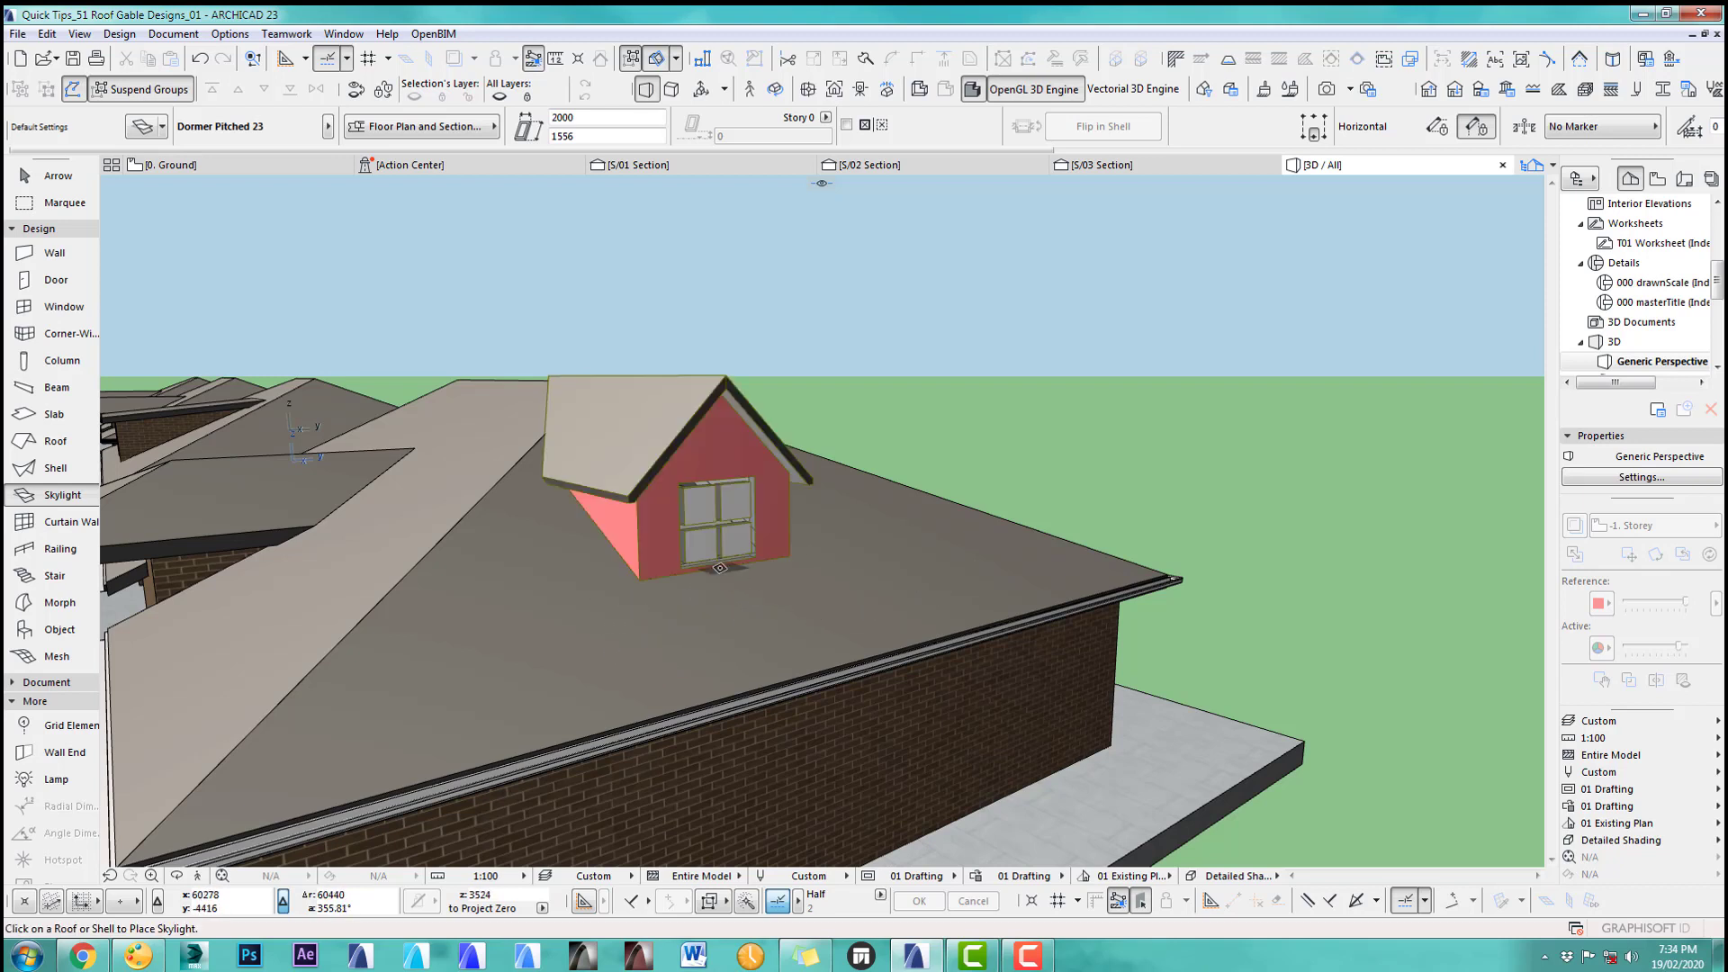
key("F2")
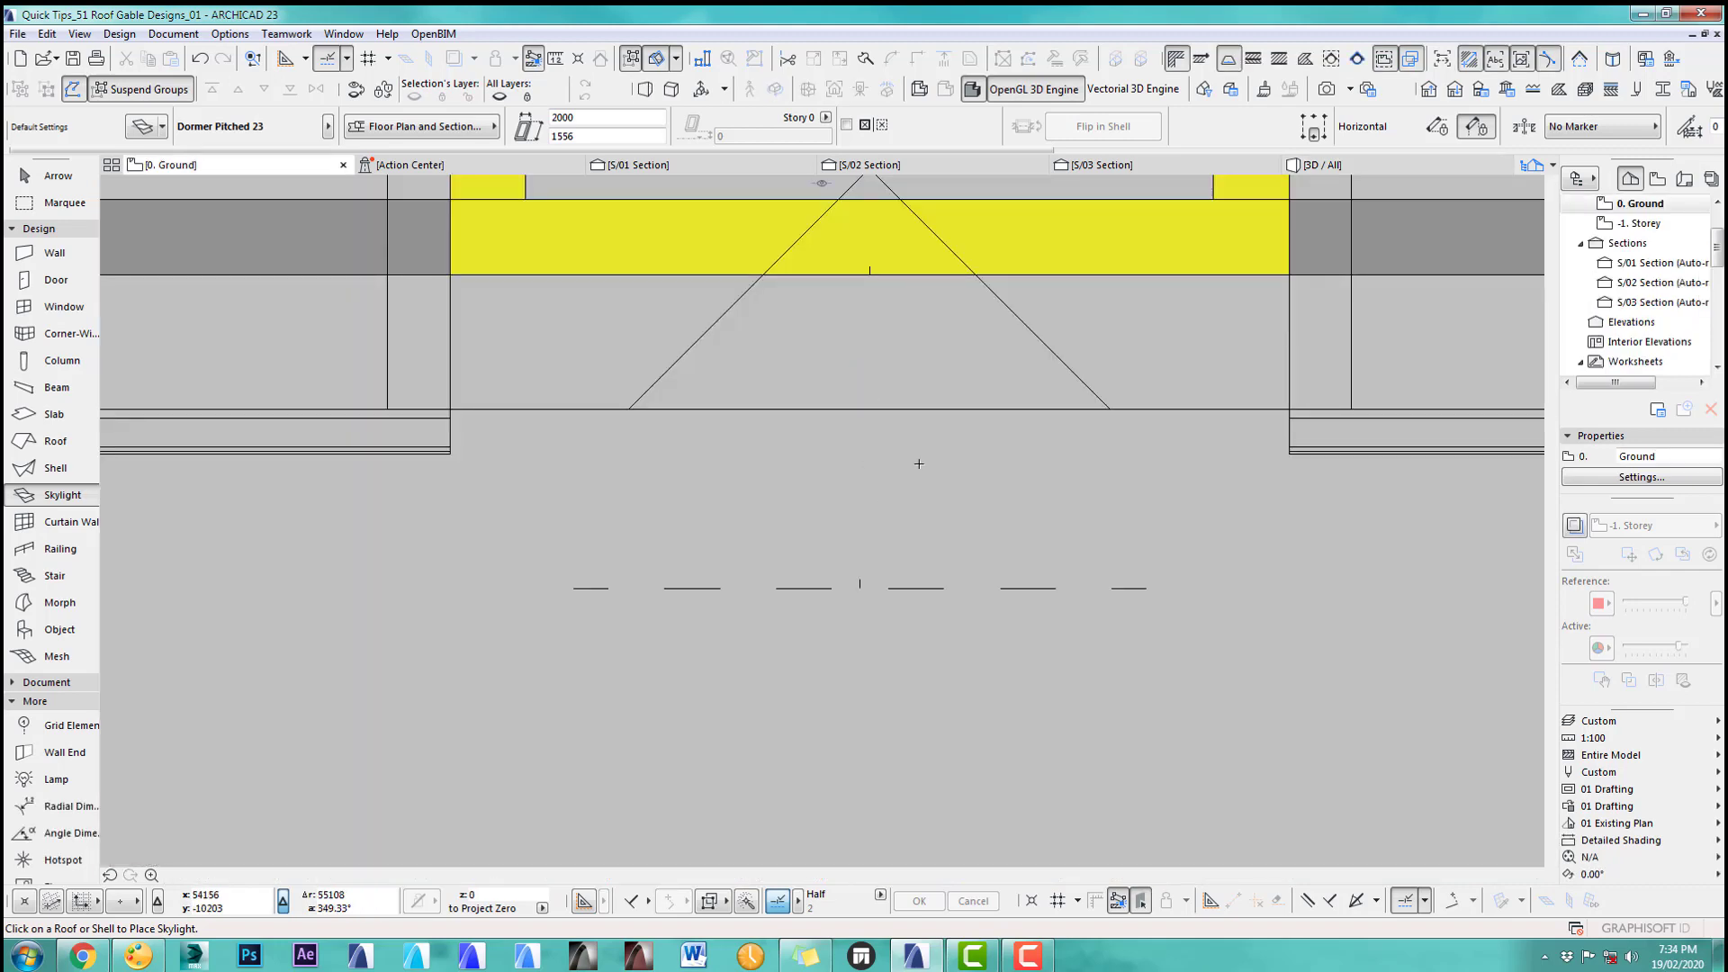
scroll(644, 638, "down", 7)
middle_click_drag(964, 460, 702, 570)
scroll(771, 441, "up", 2)
middle_click_drag(770, 441, 737, 571)
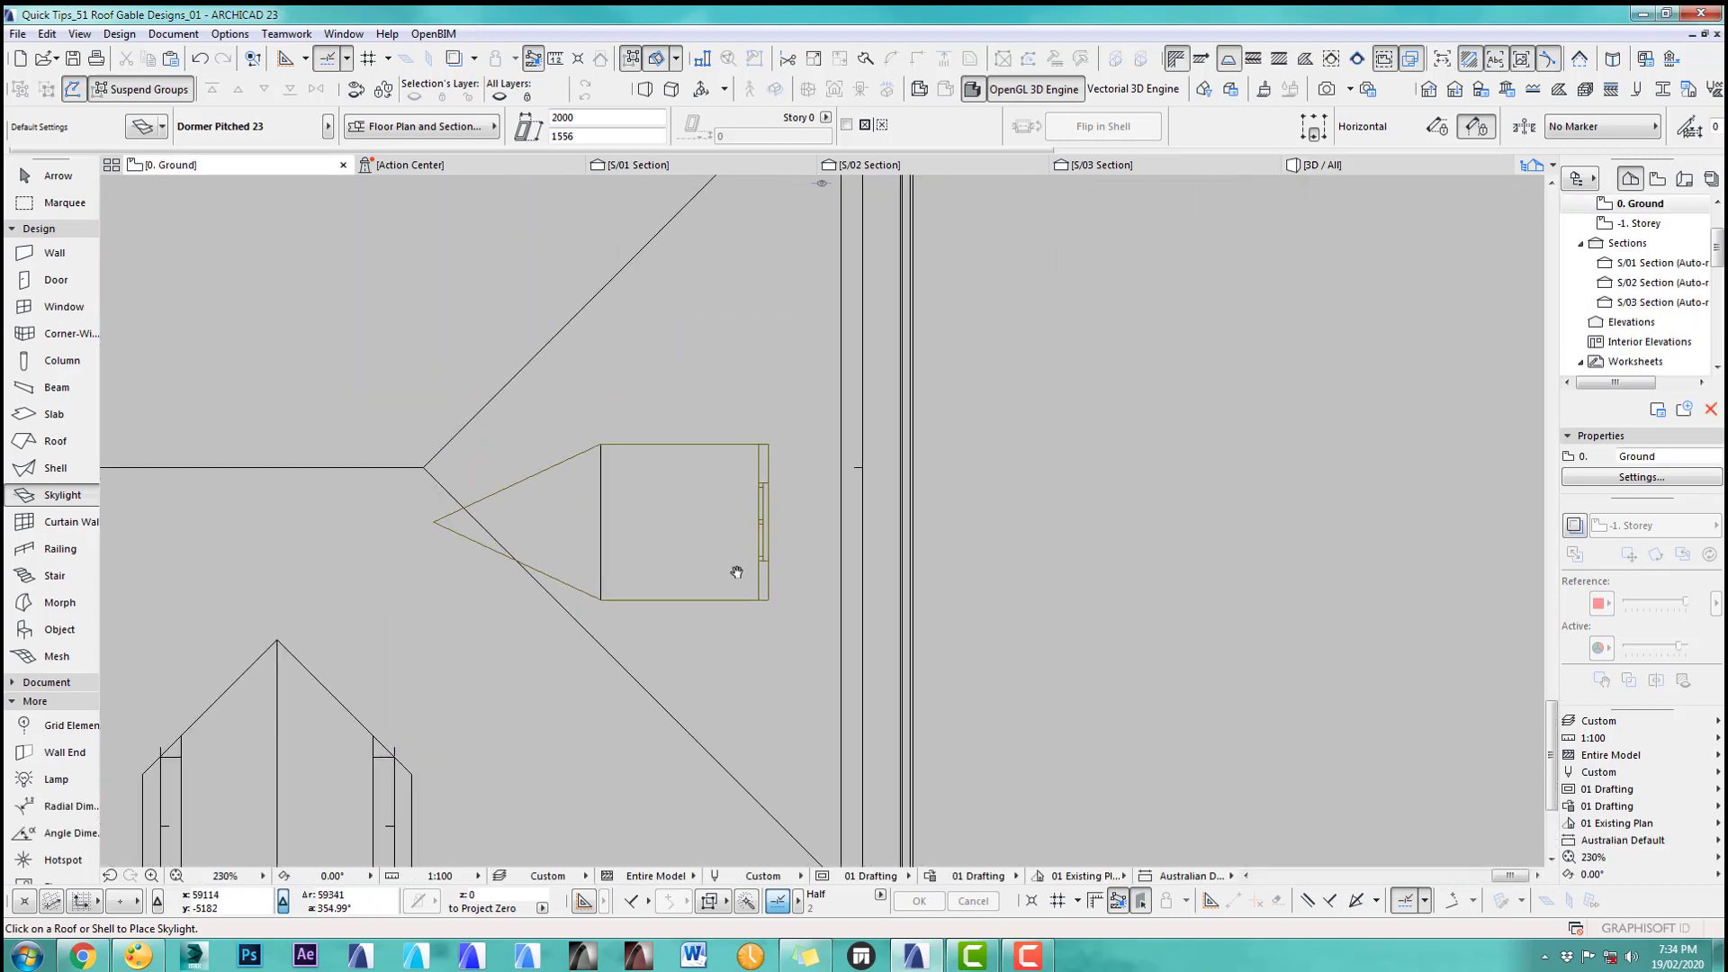
scroll(757, 586, "up", 1)
left_click(770, 603, "shift")
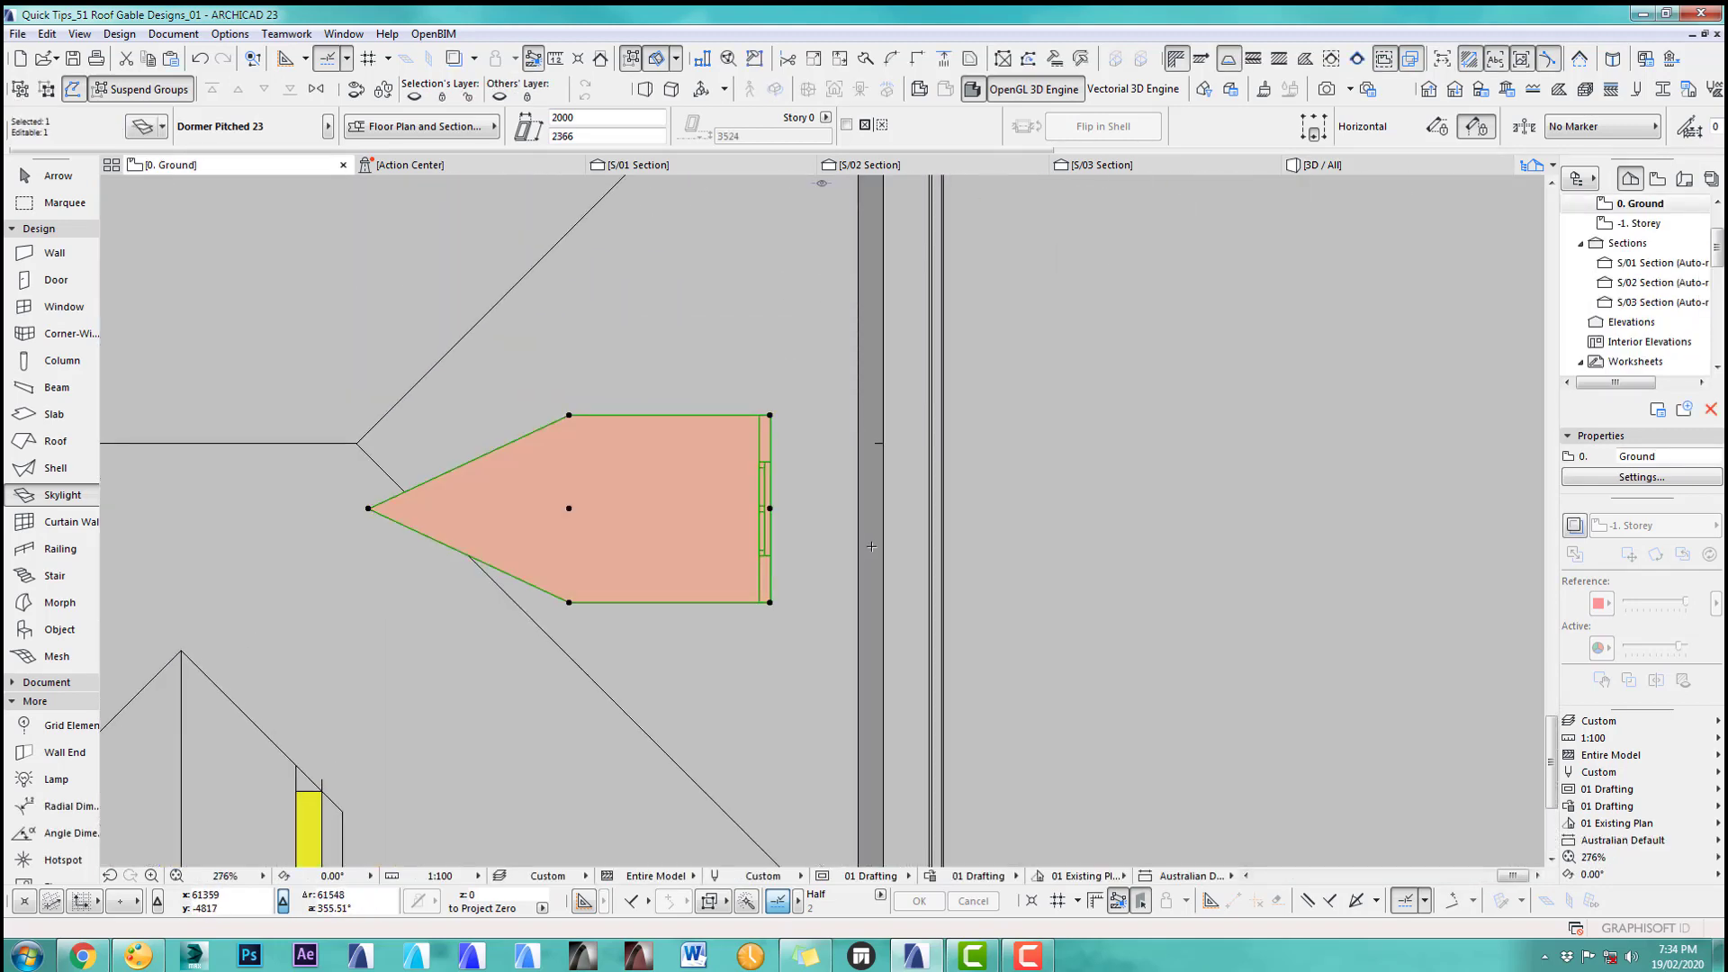
key("ctrl+d")
left_click(568, 510)
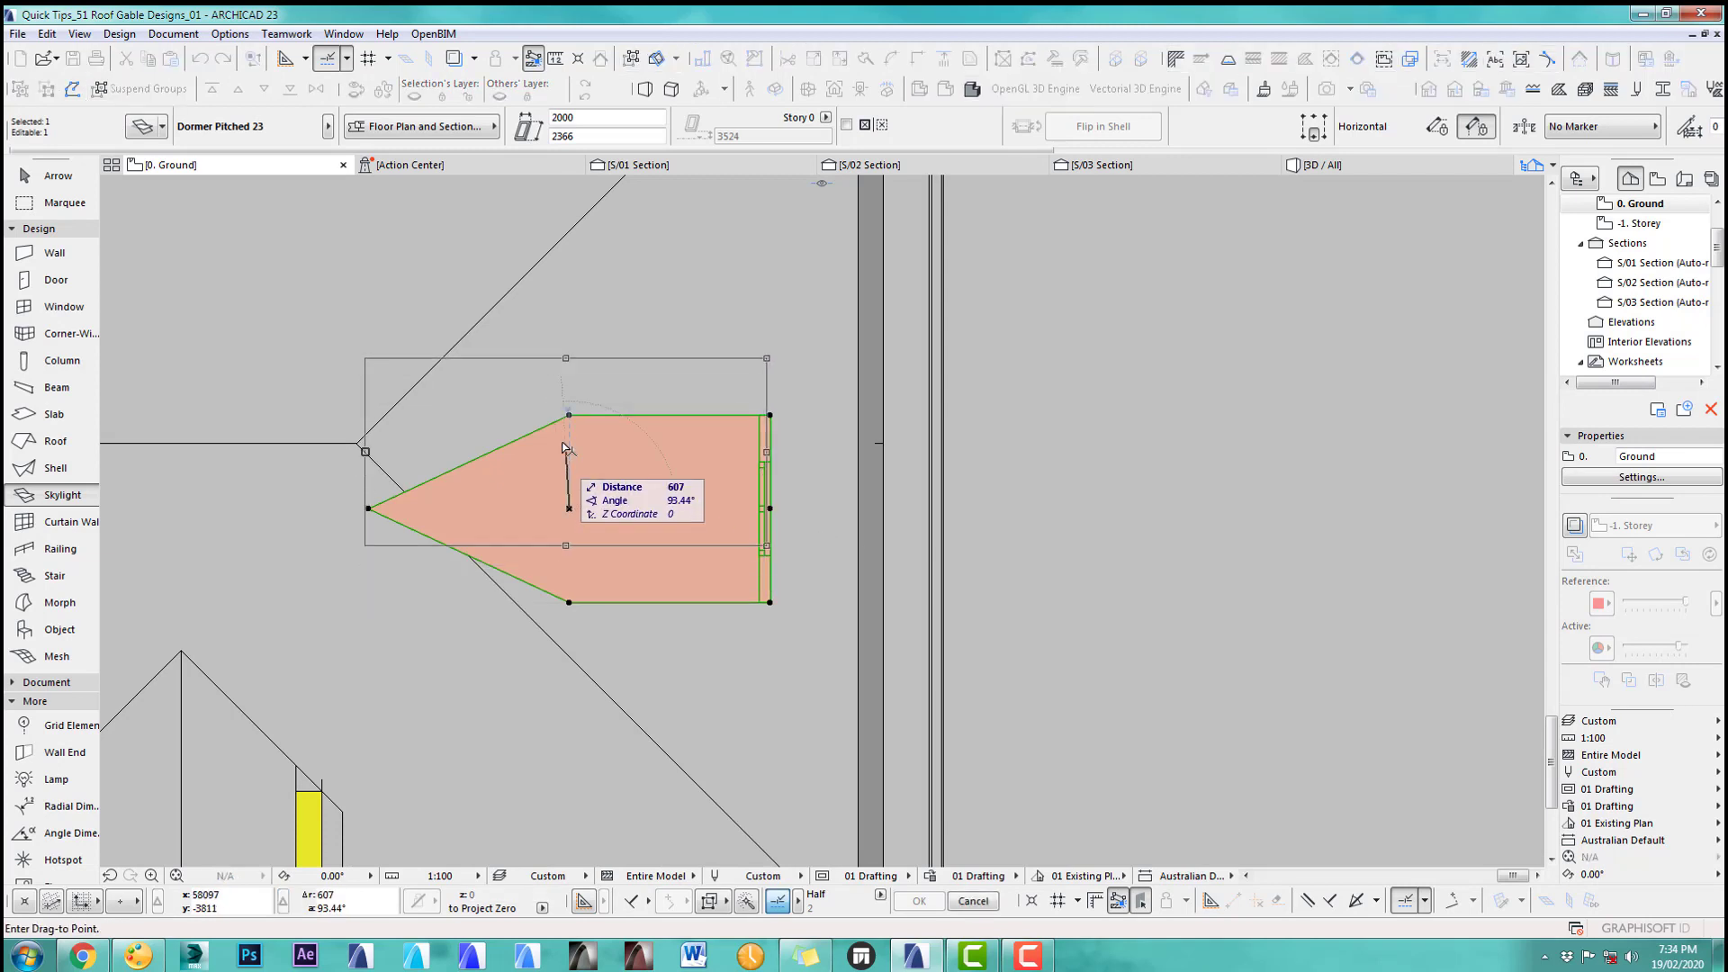
left_click(358, 444)
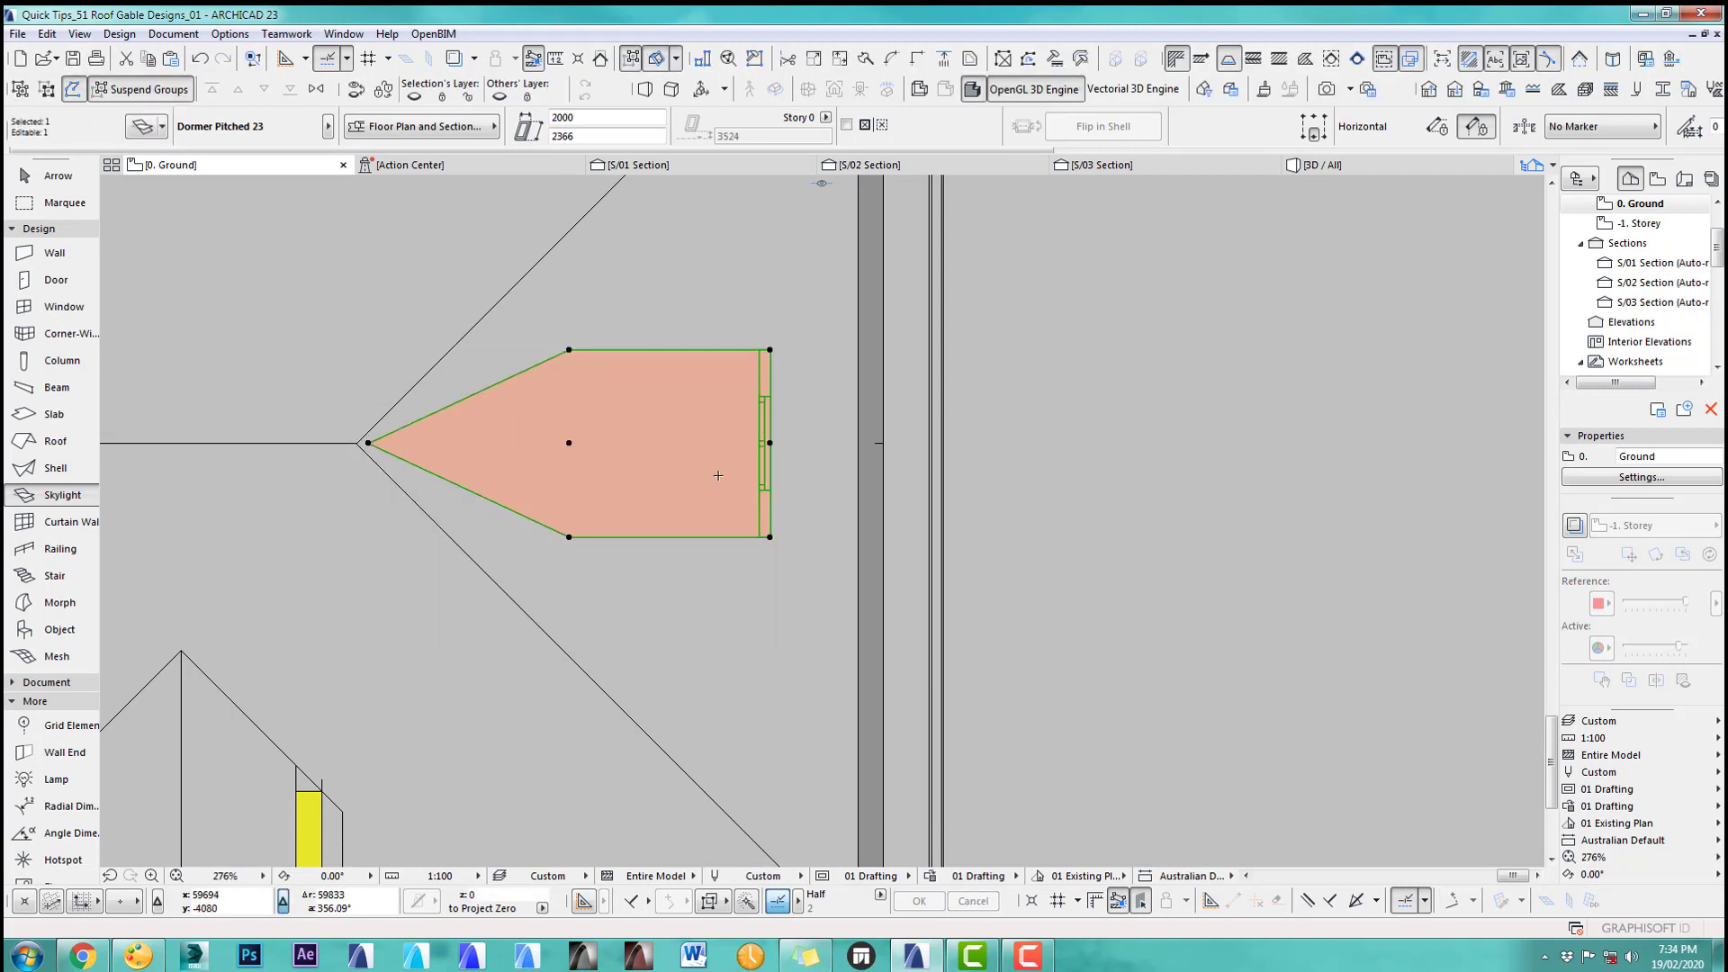
Step: Shift the dormer horizontally along the ridge axis closer to the eave and return to the 3D model
key("ctrl+d")
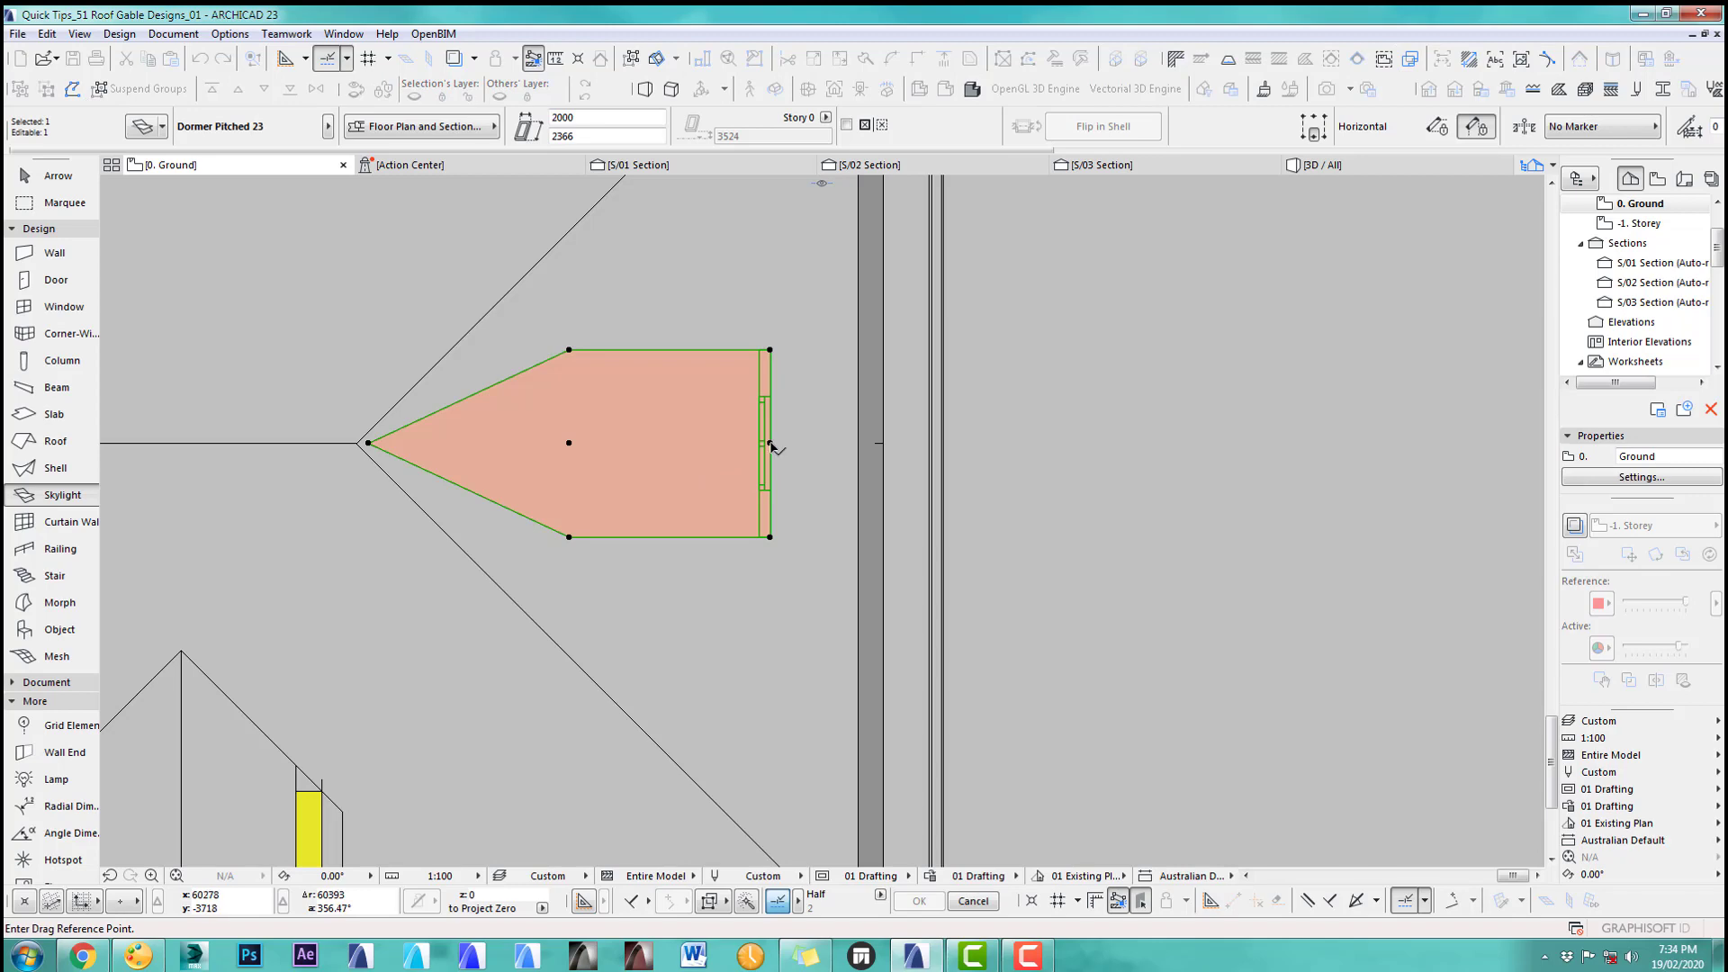
left_click(770, 444)
left_click(814, 444)
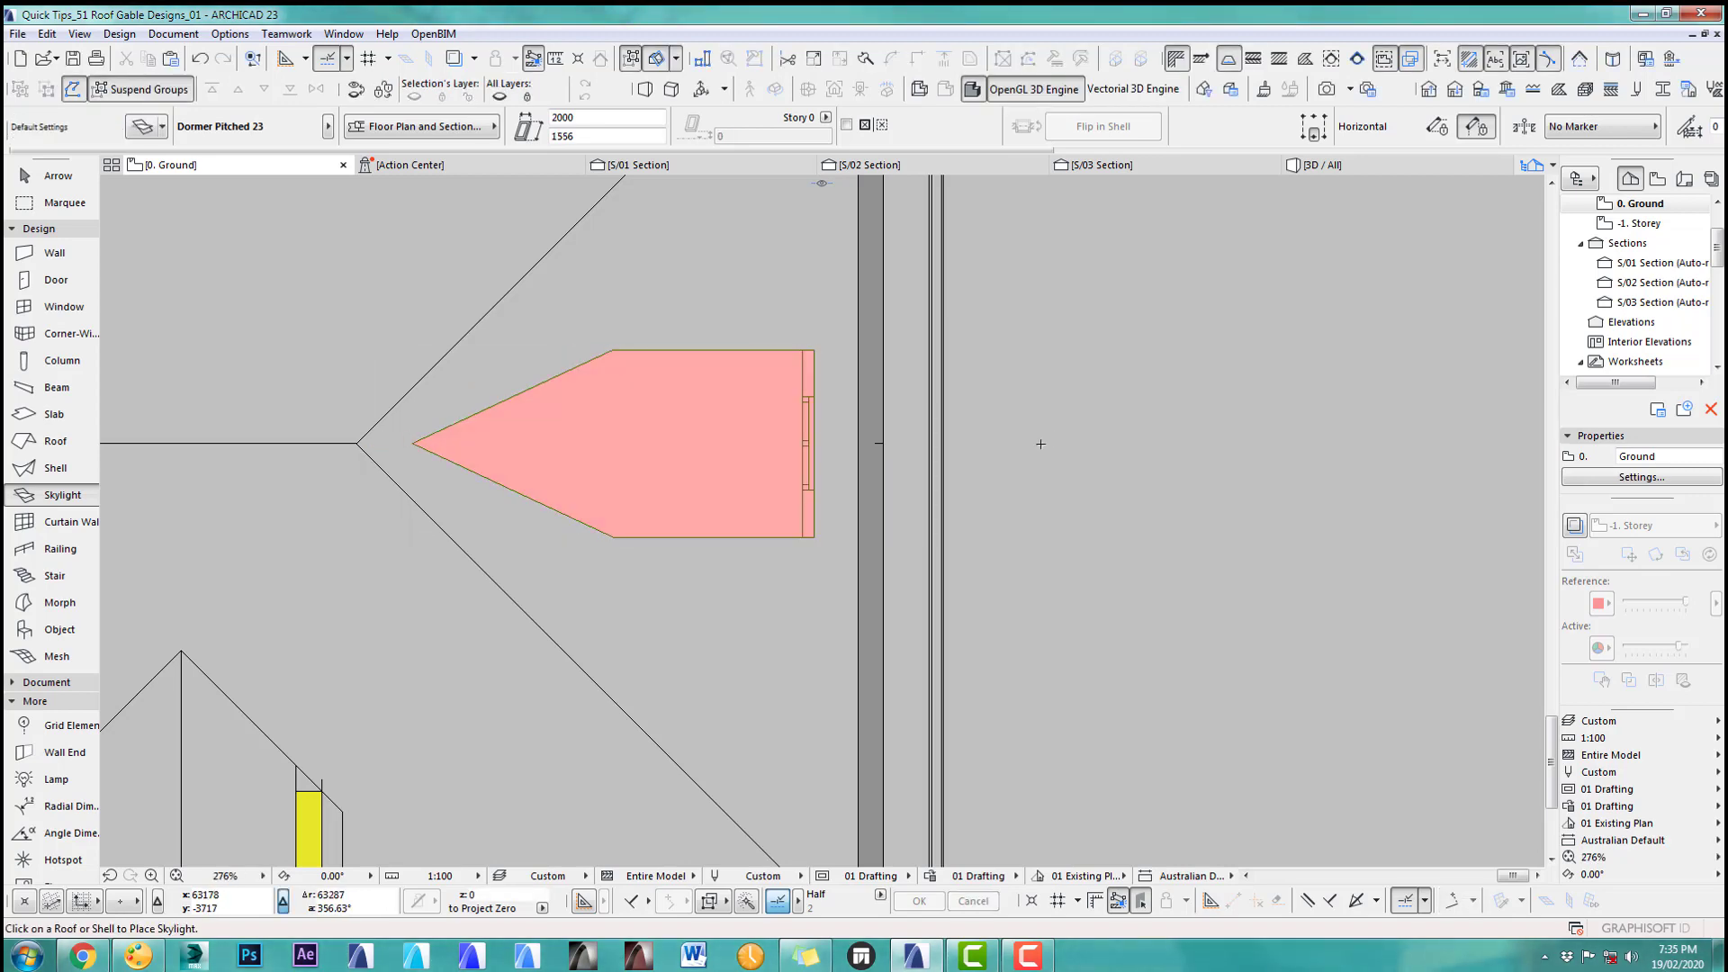
key("F3")
middle_click_drag(765, 538, 711, 477)
Step: Check the end roof plane's pitch and set the dormer's roof pitch to 25.00° to match it
left_click(49, 180)
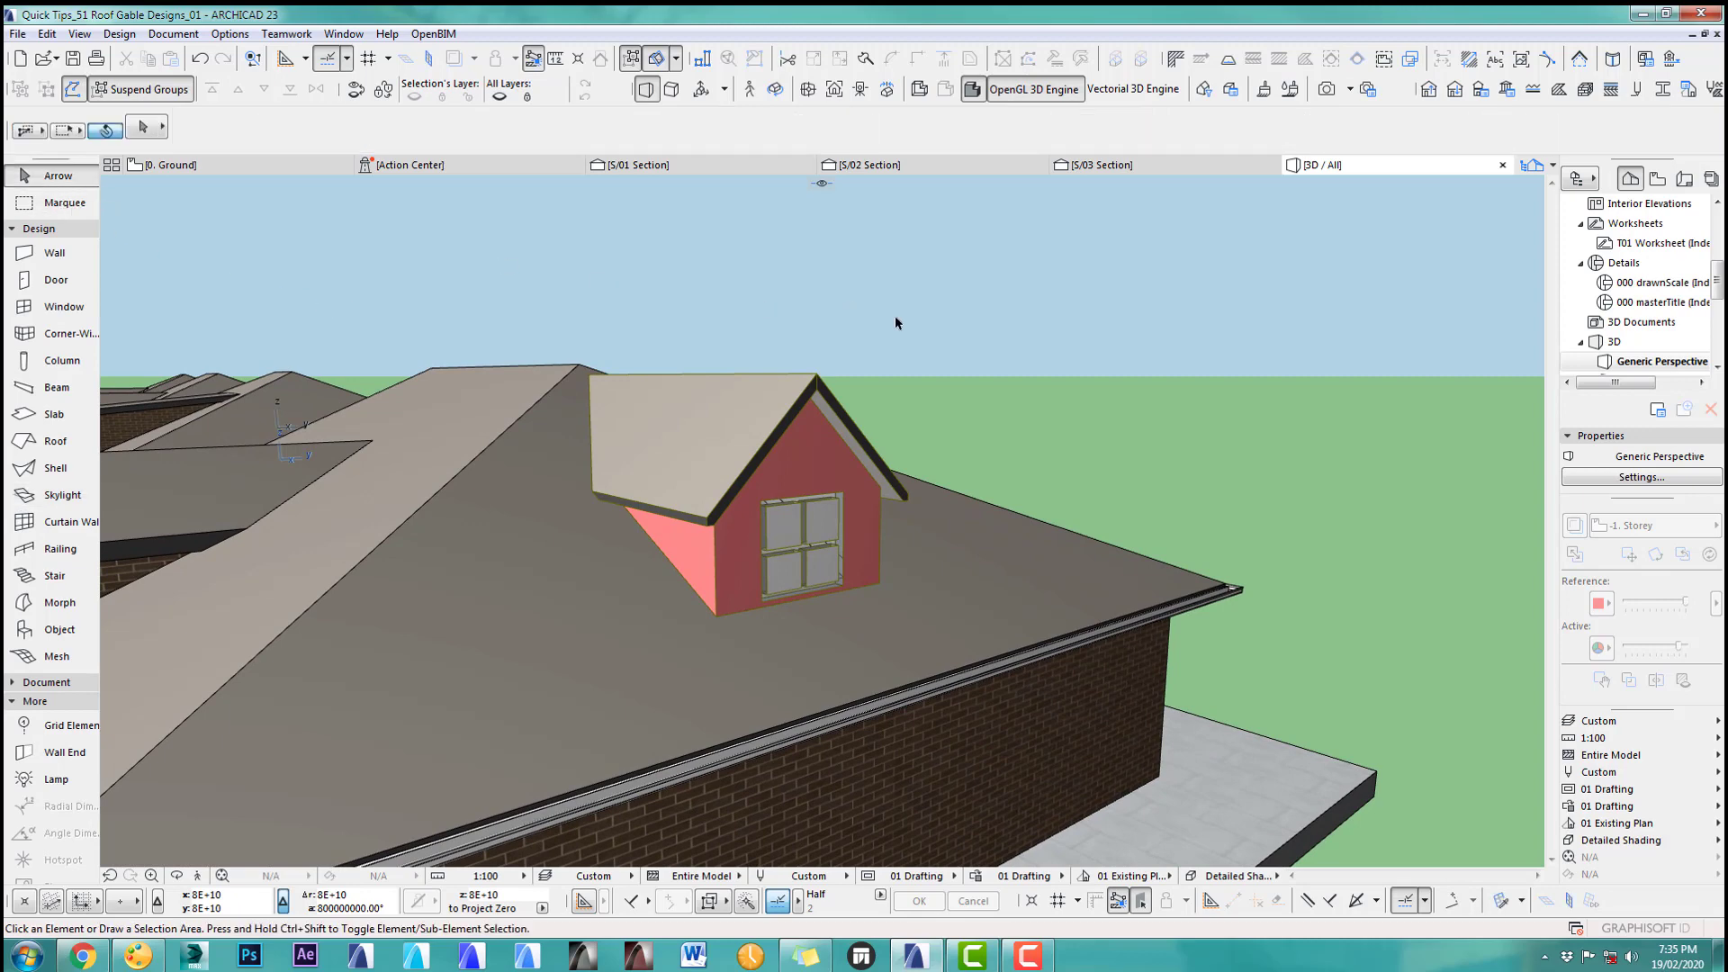
left_click(559, 572)
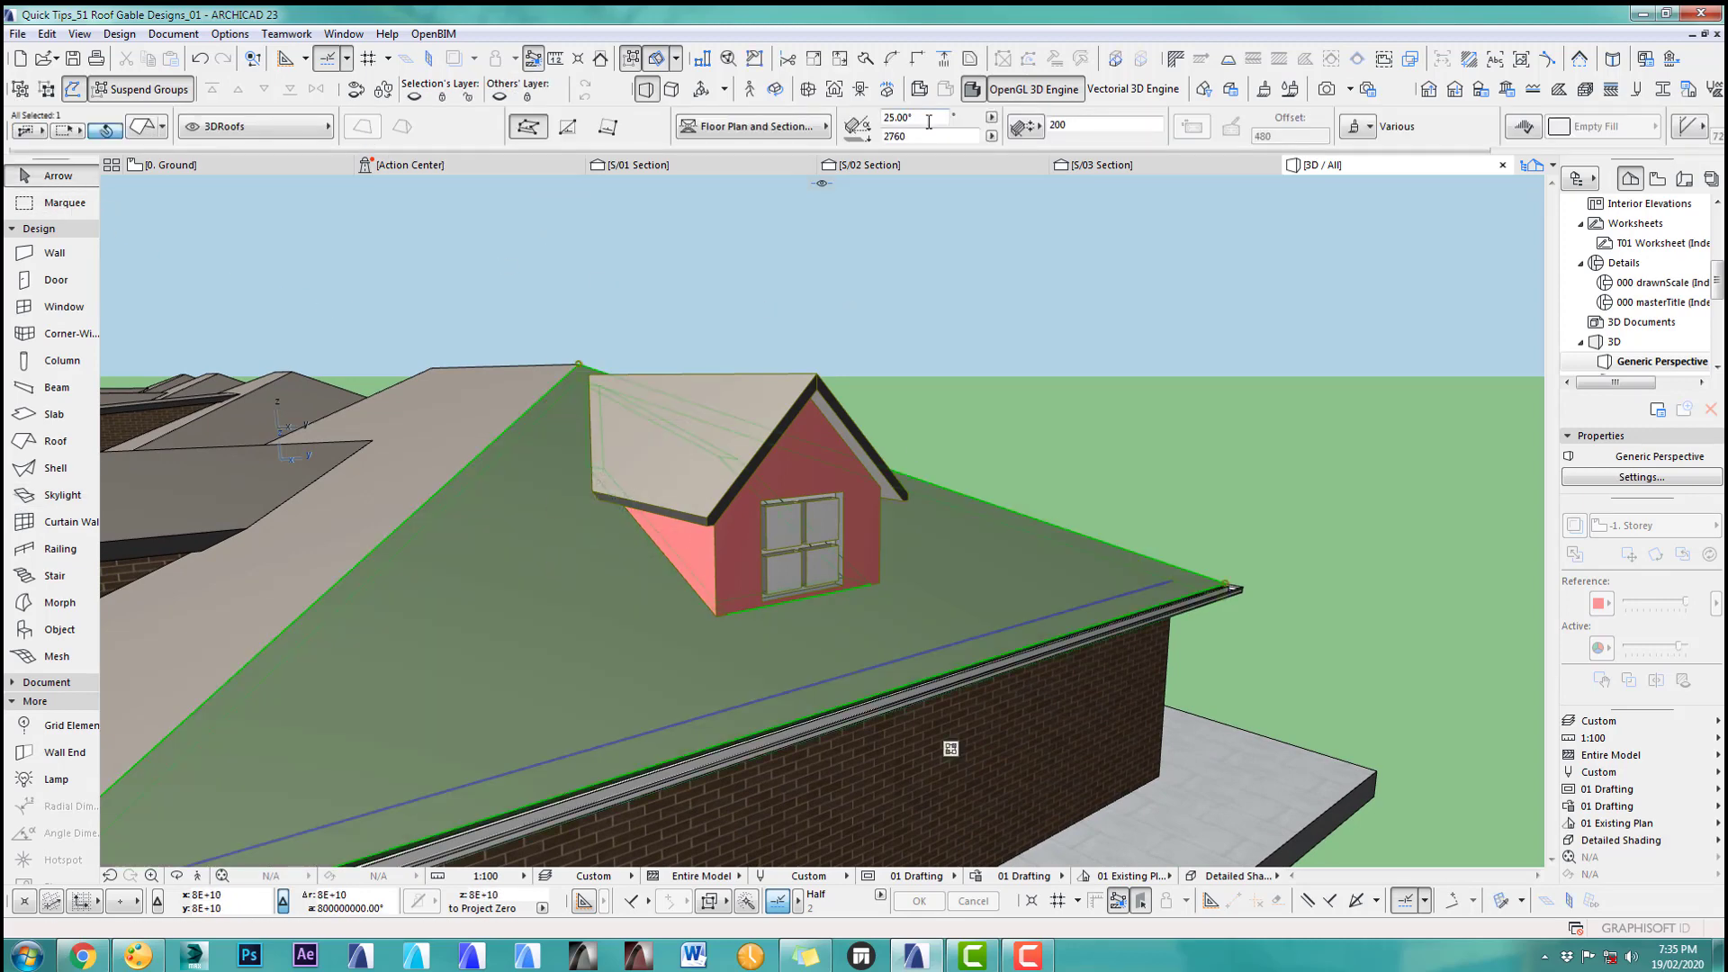
left_click(810, 398)
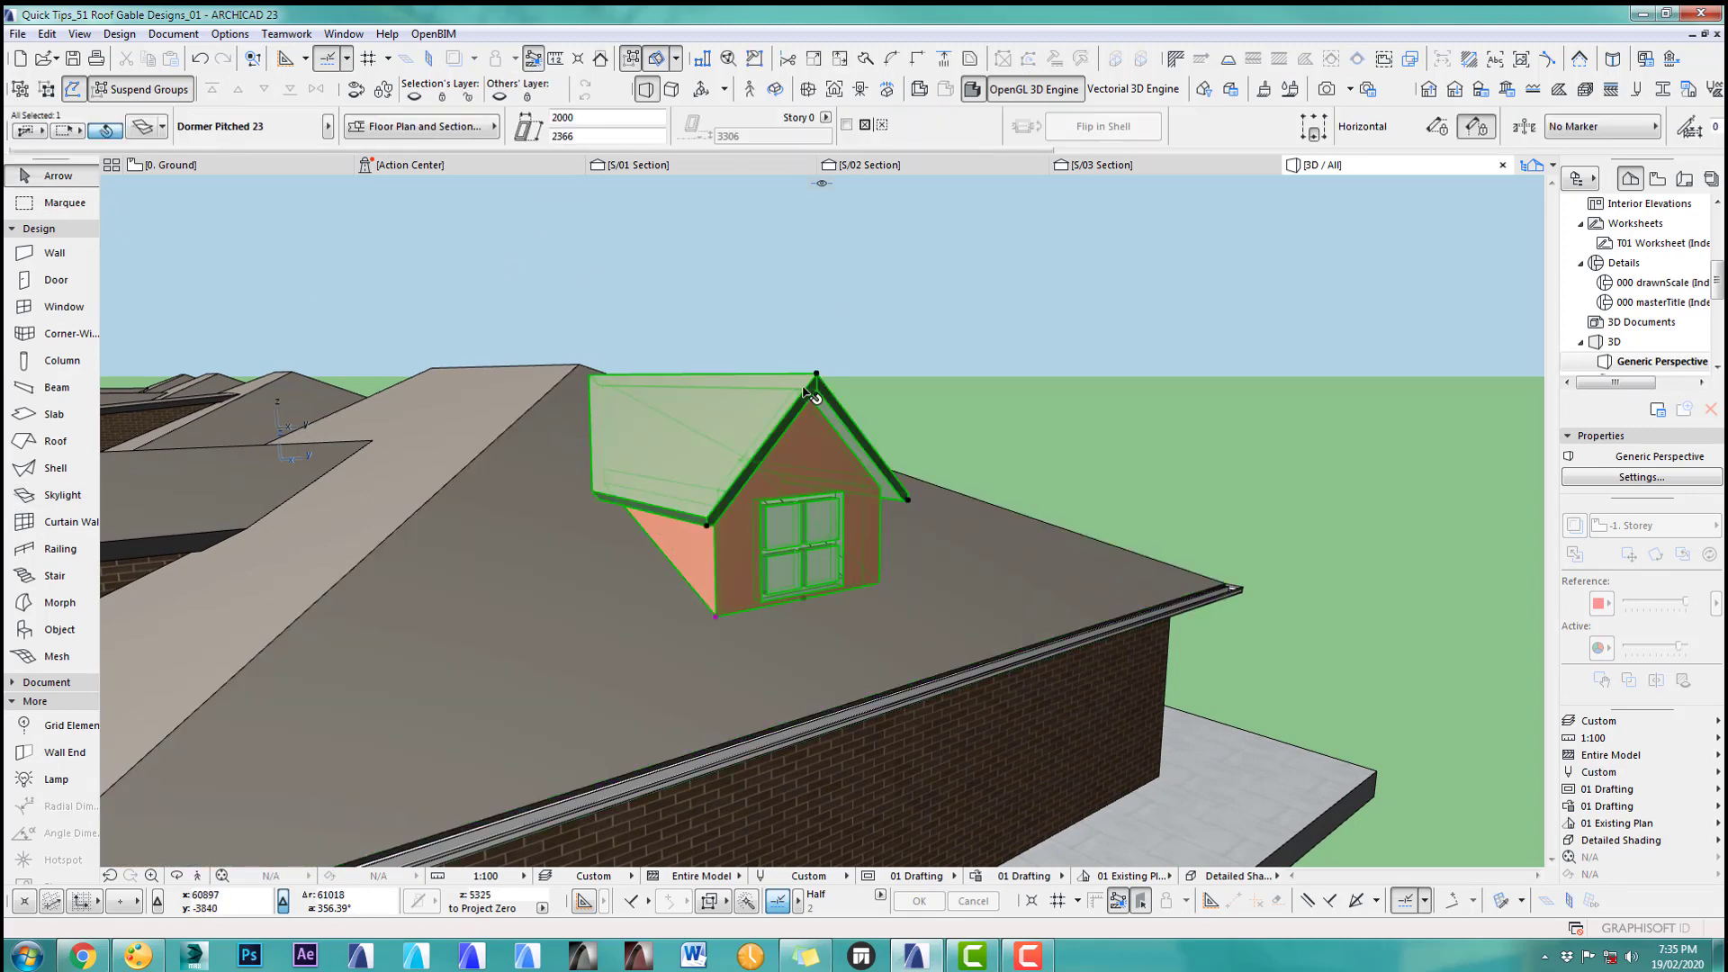
left_click(150, 135)
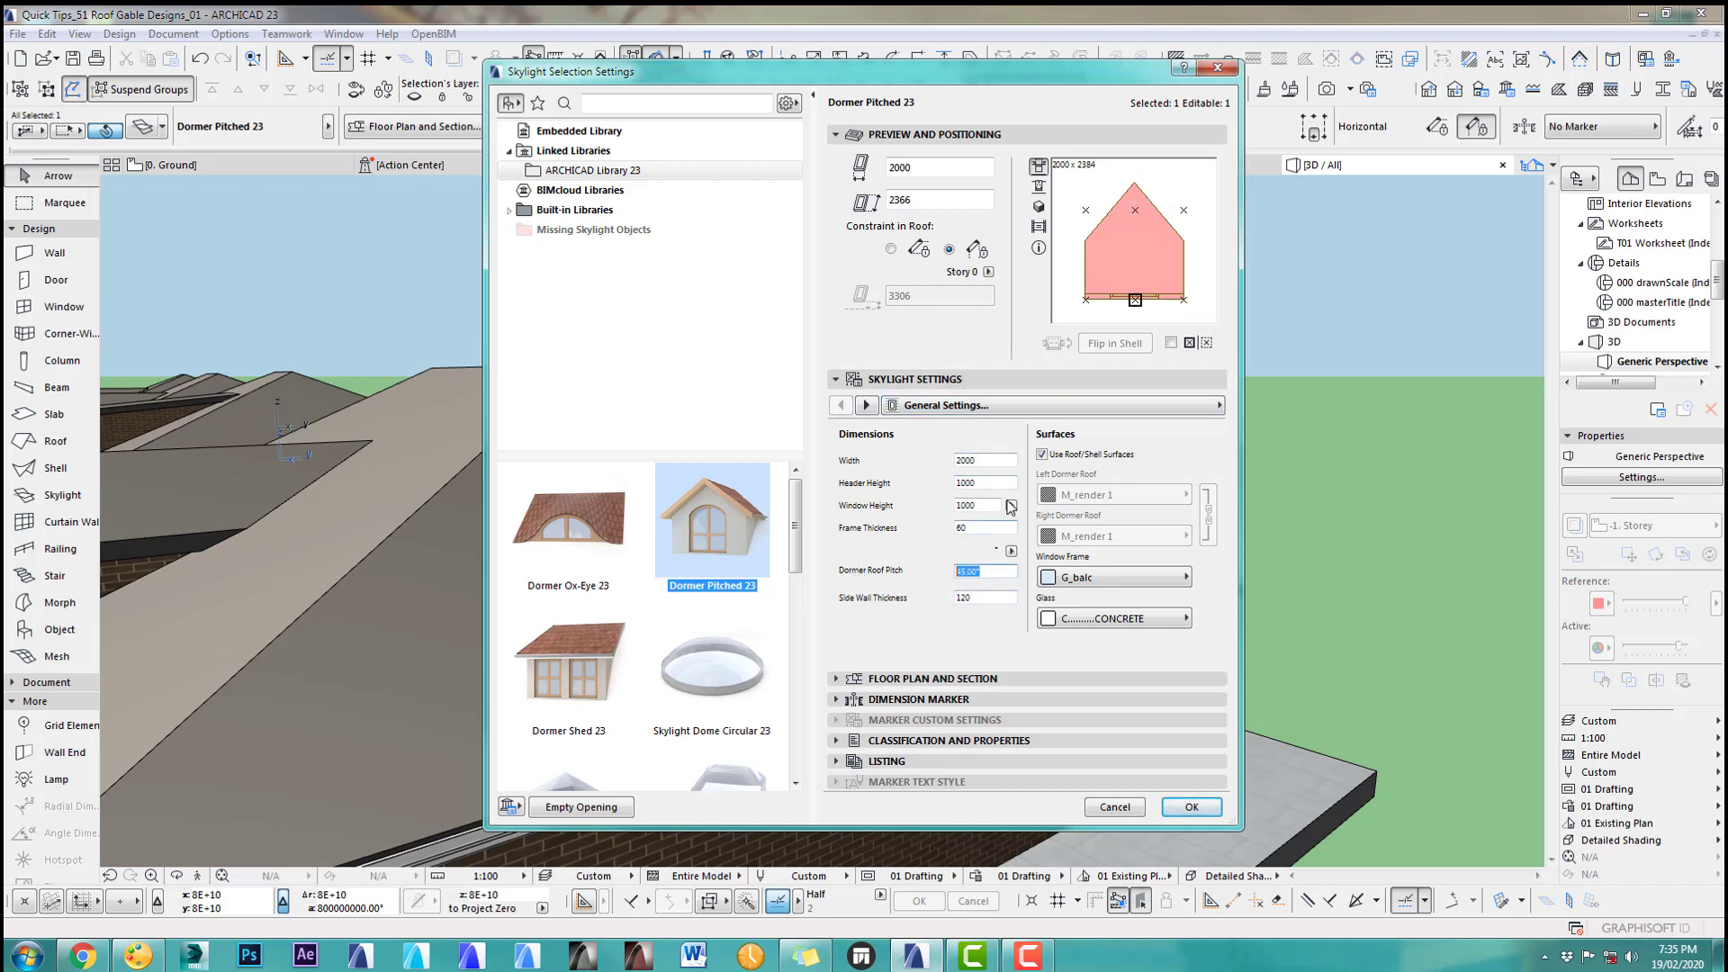
key("Return")
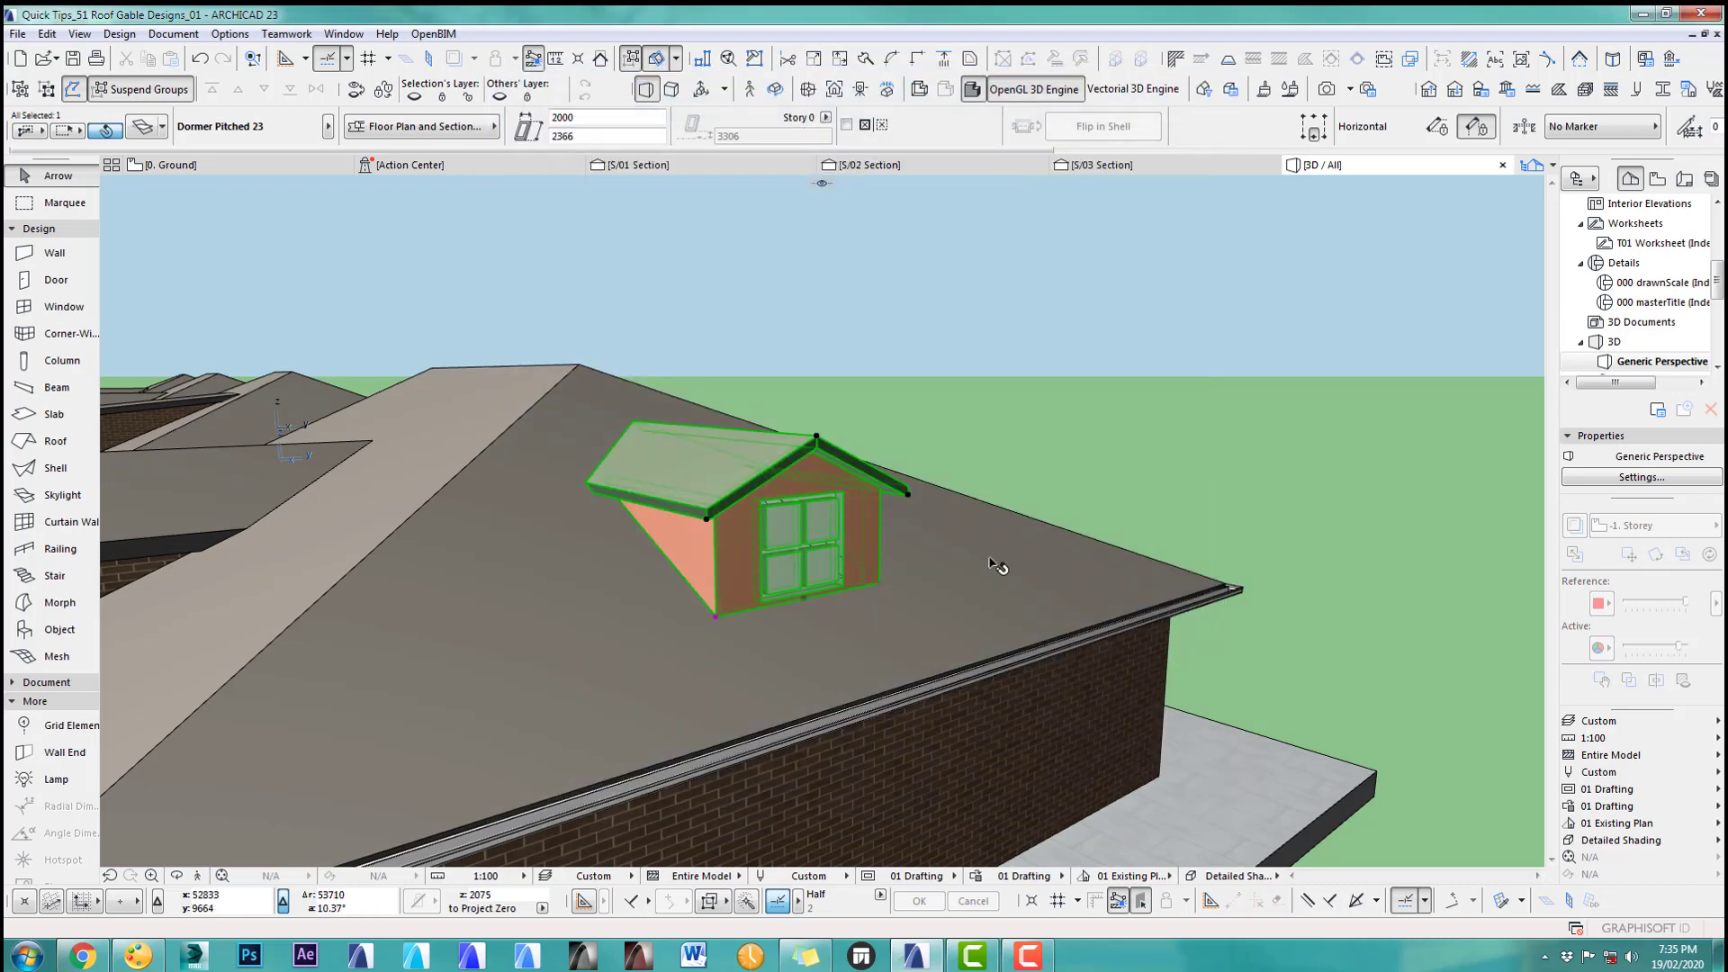
Step: Orbit around the dormer and inspect its roof, side walls and window from both sides
key("Escape")
key("o")
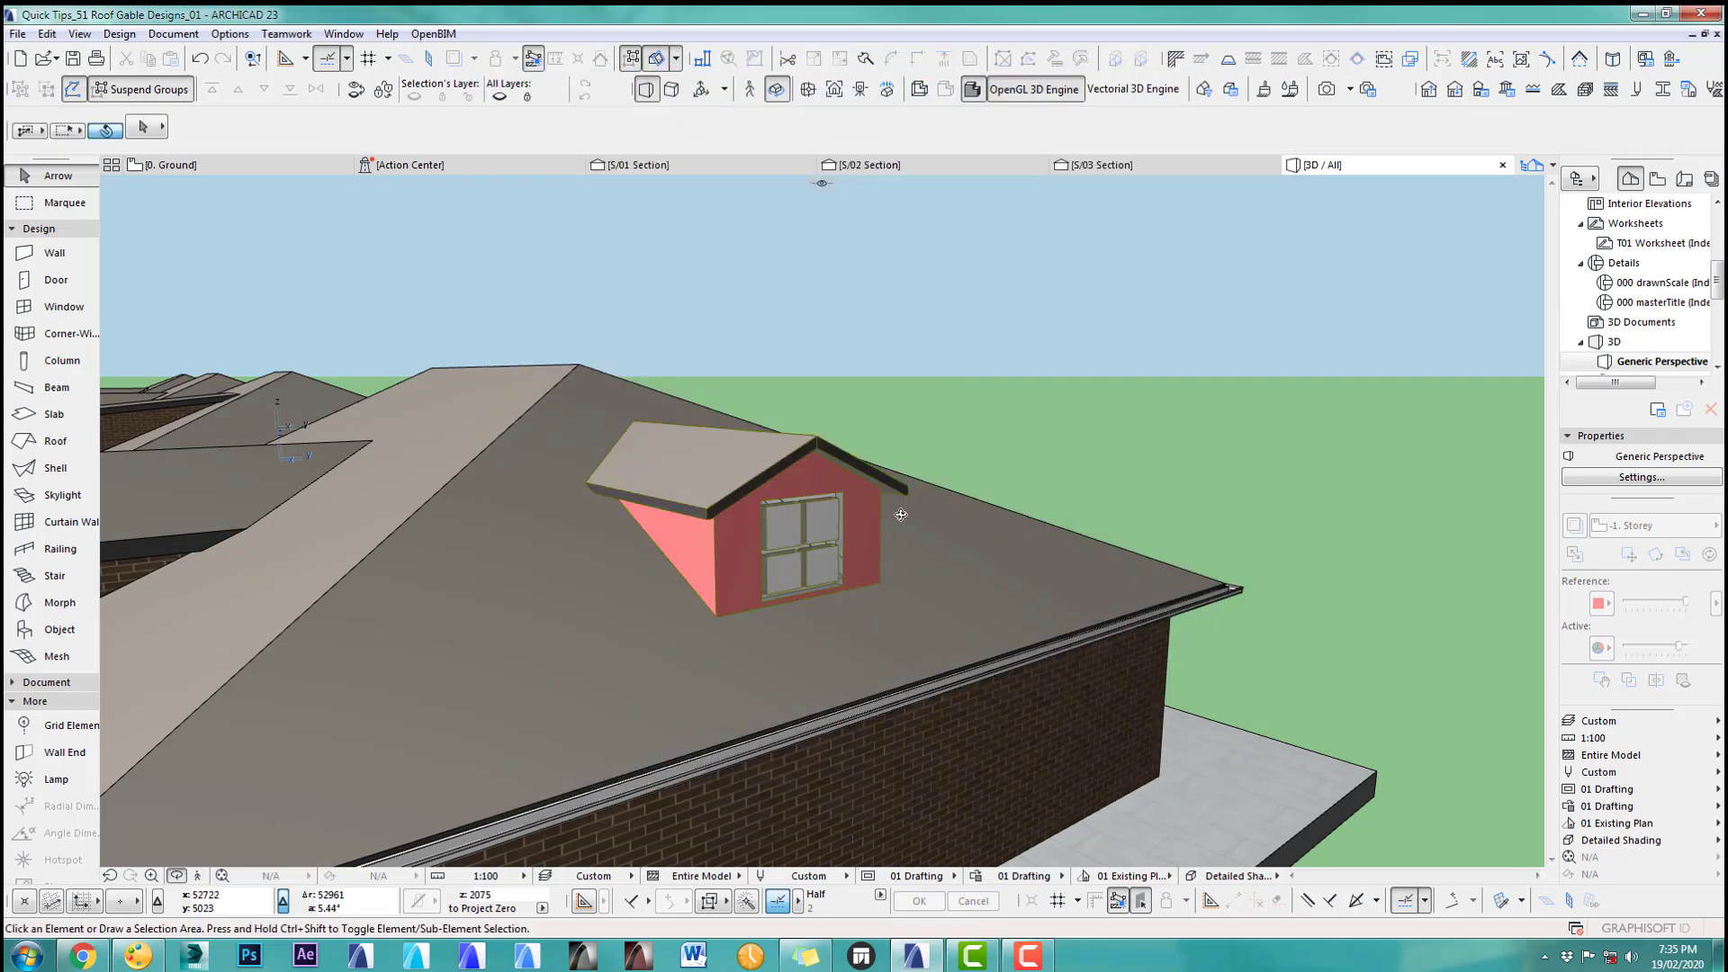
left_click_drag(895, 504, 1115, 608)
scroll(1161, 582, "up", 4)
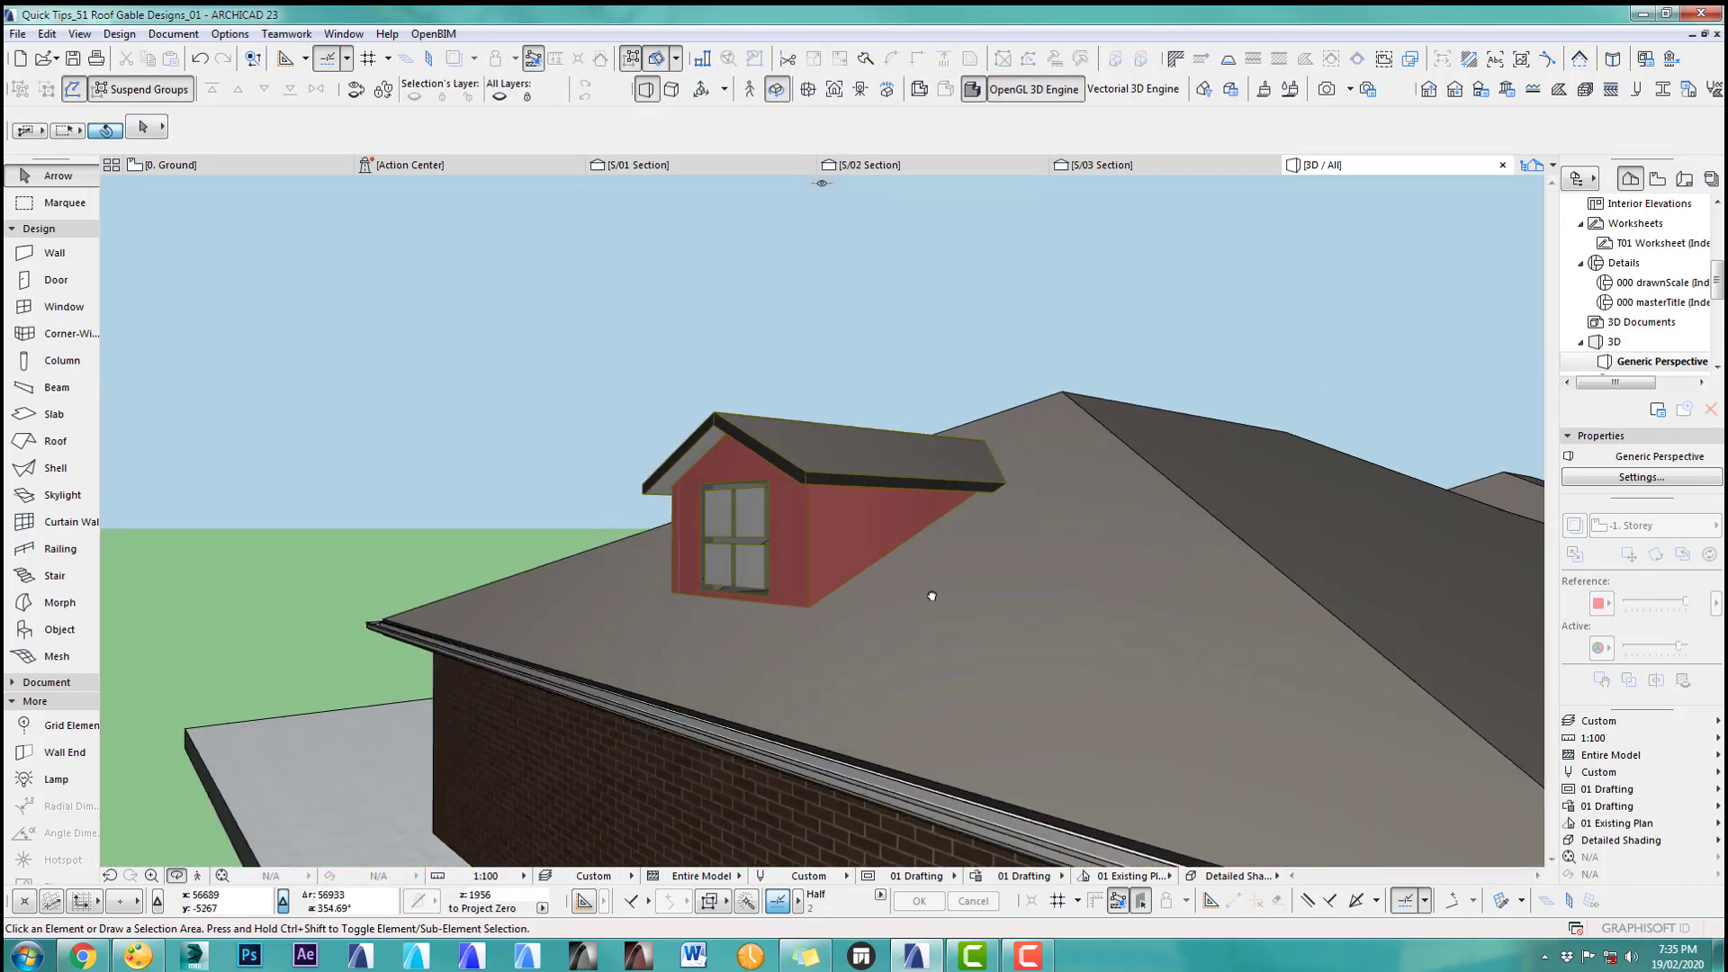
left_click_drag(685, 573, 771, 505)
scroll(771, 505, "up", 2)
left_click_drag(762, 583, 708, 570)
middle_click_drag(722, 553, 886, 606)
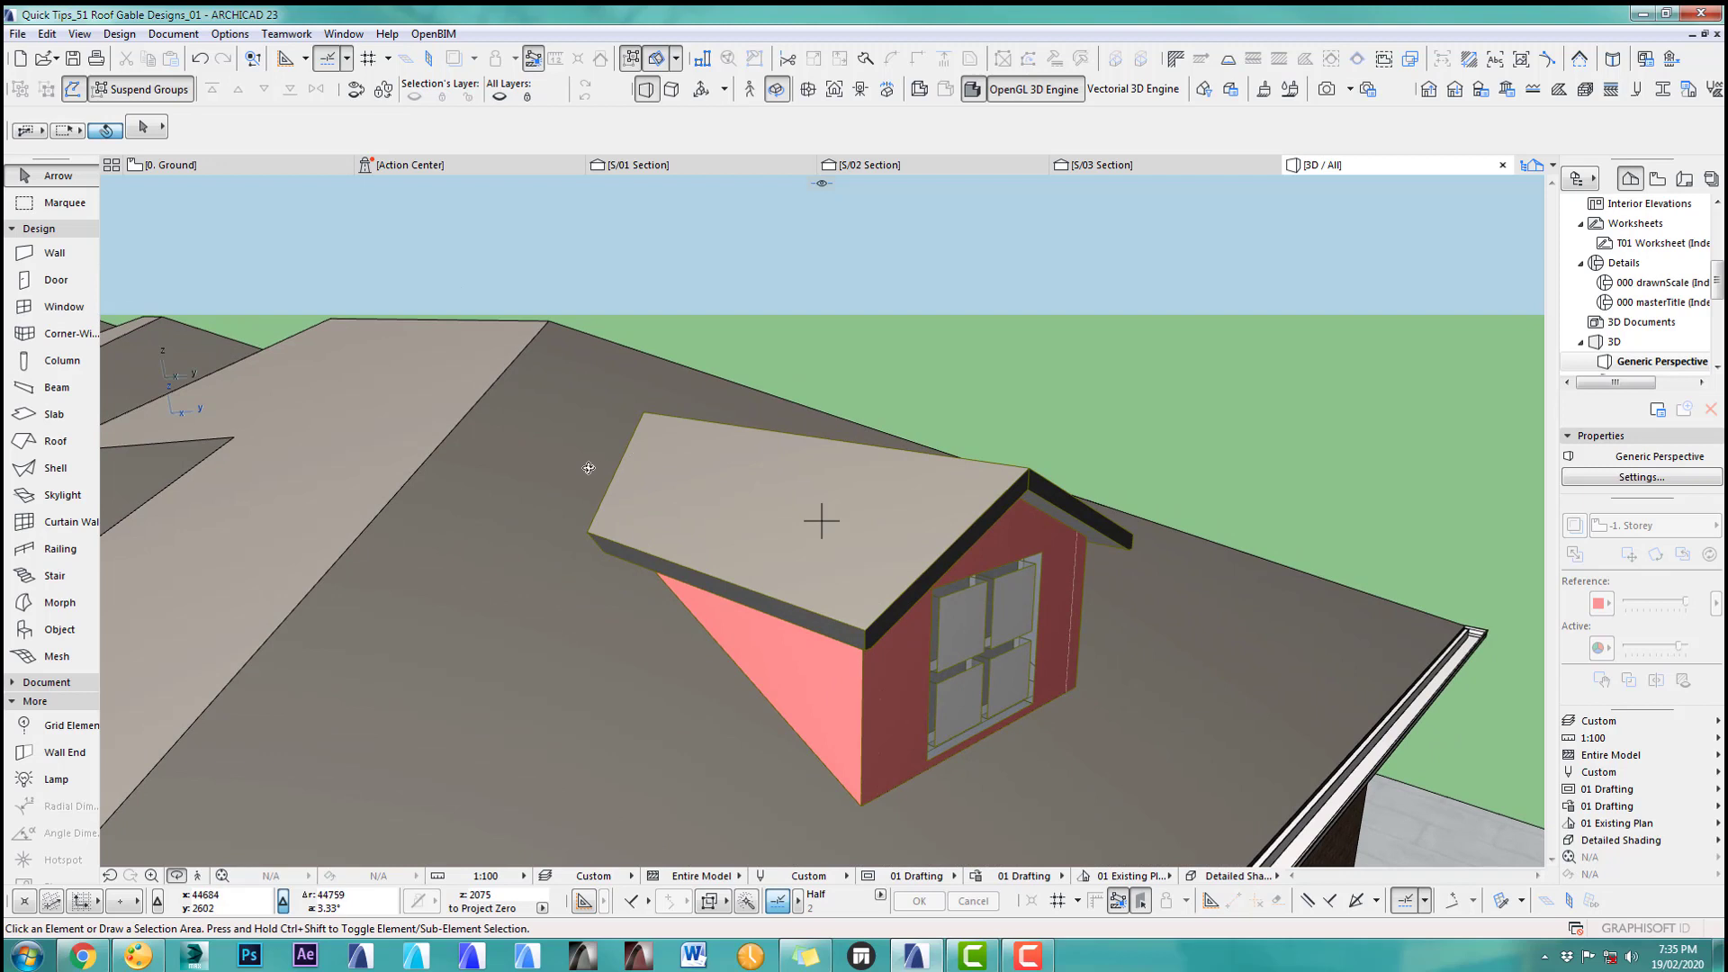
Step: Change the end roof plane's top surface from Roof1 to Roof-Asphalt Drop Shingle
left_click(62, 201)
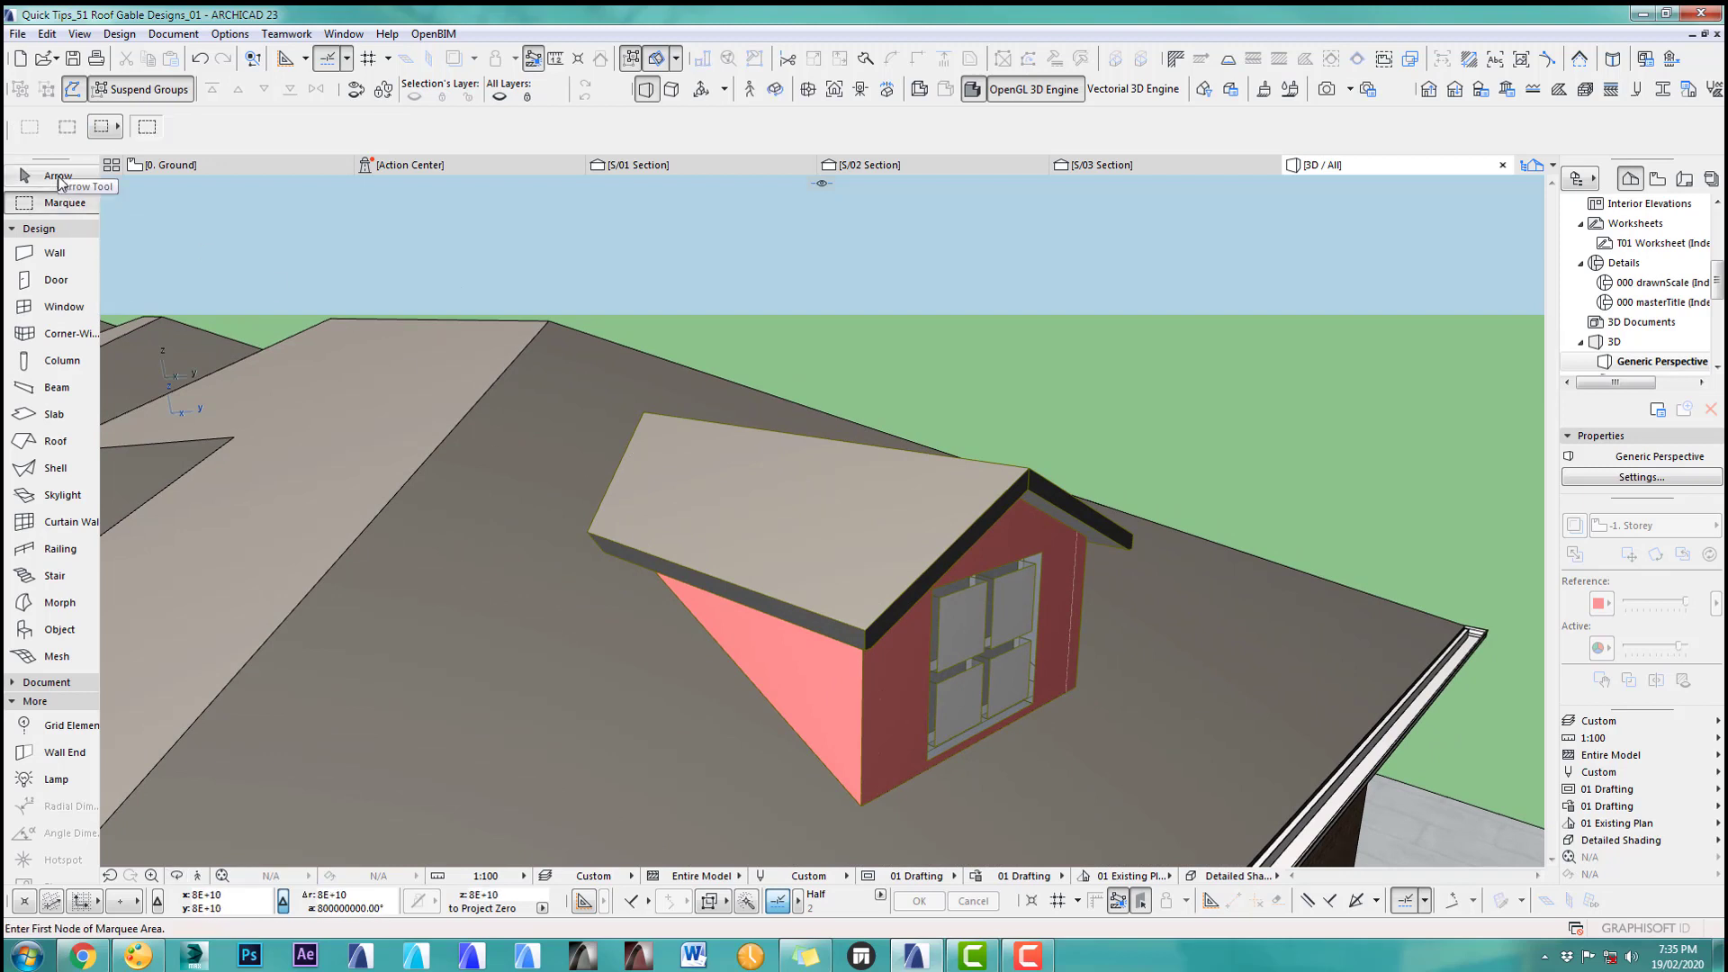
left_click(36, 173)
left_click(530, 362)
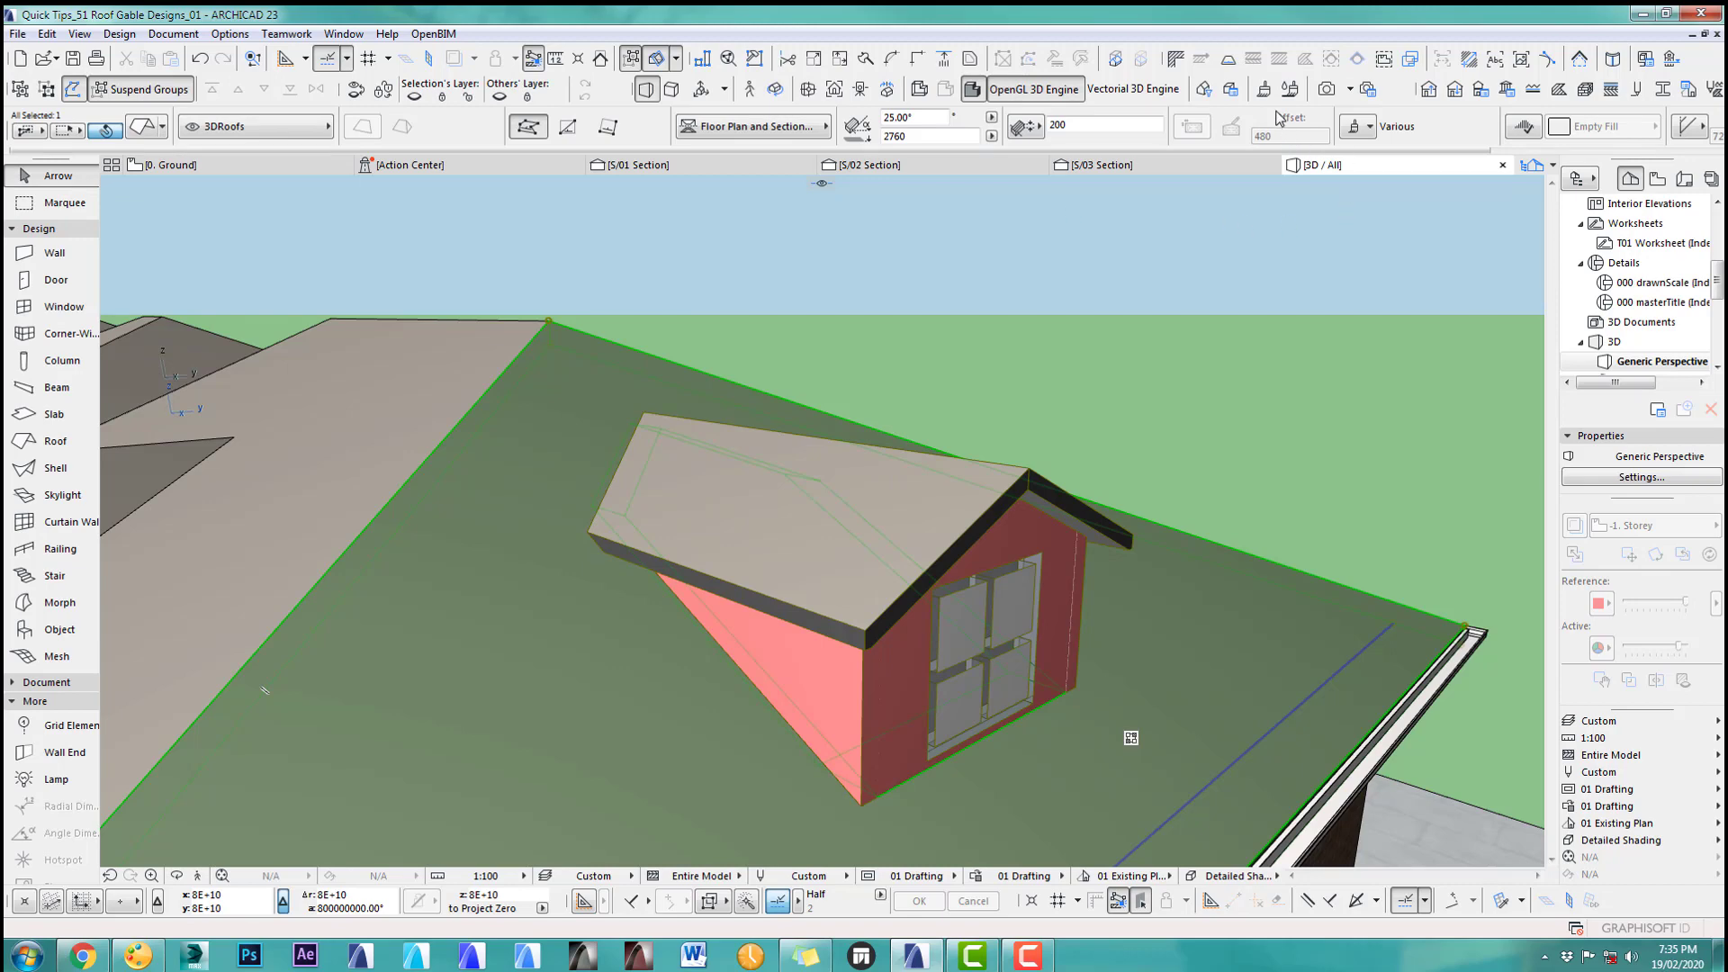
left_click(1361, 129)
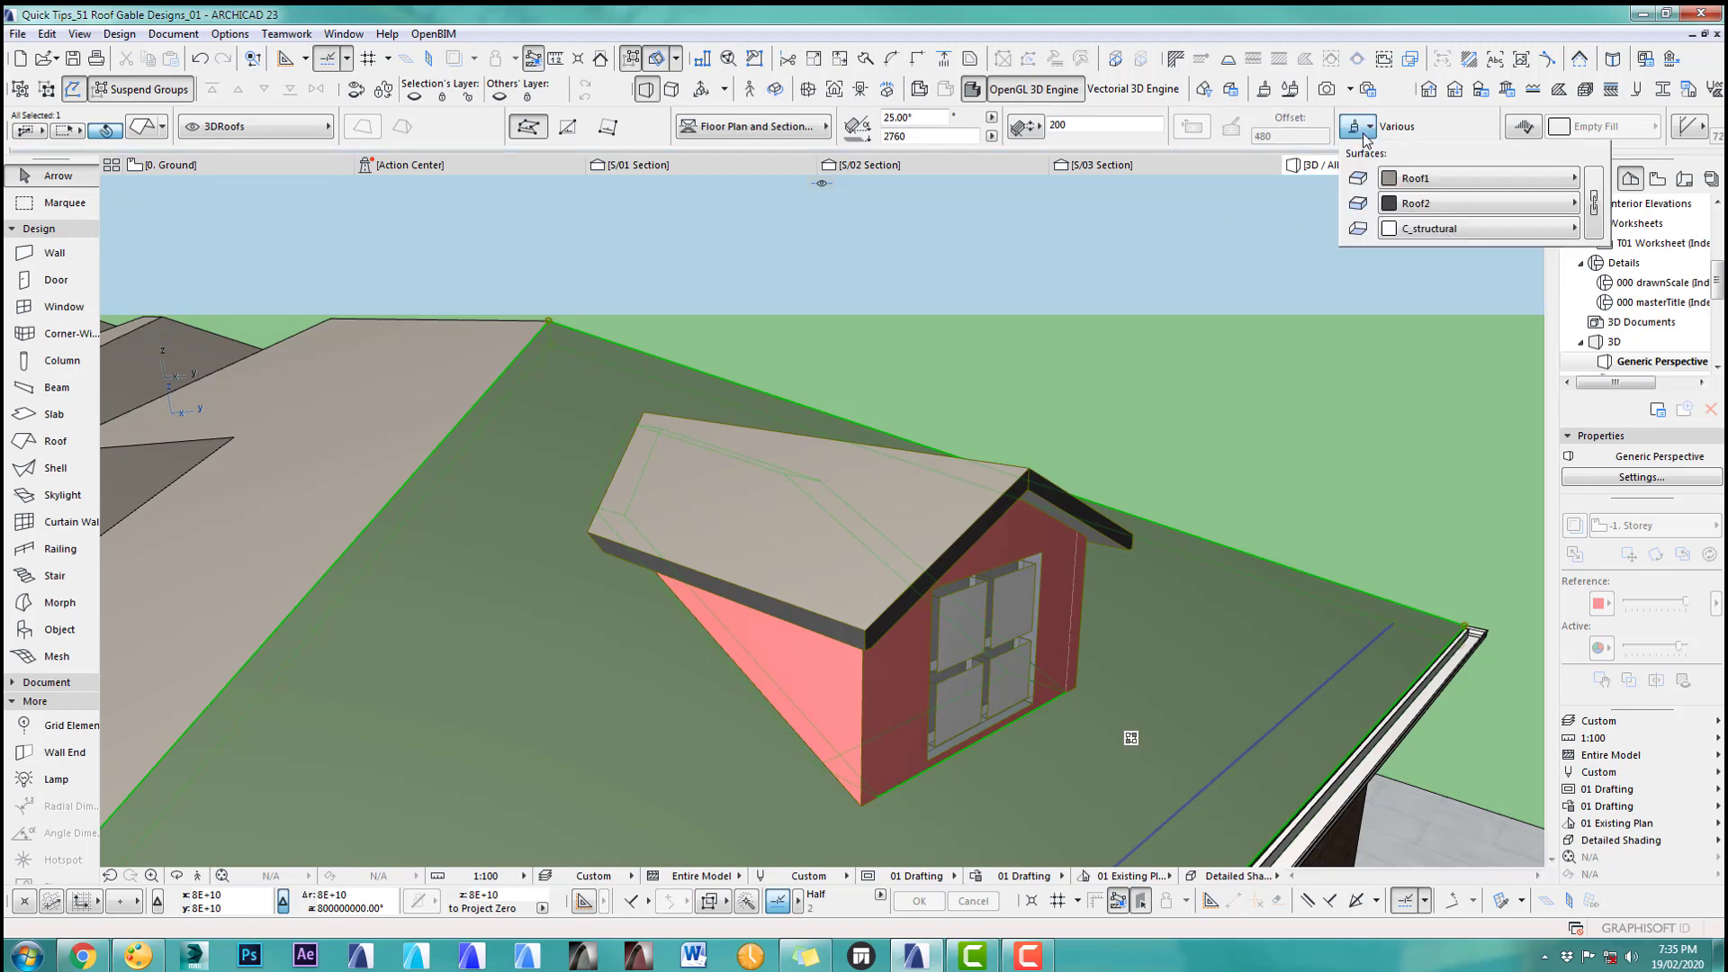
left_click(1413, 180)
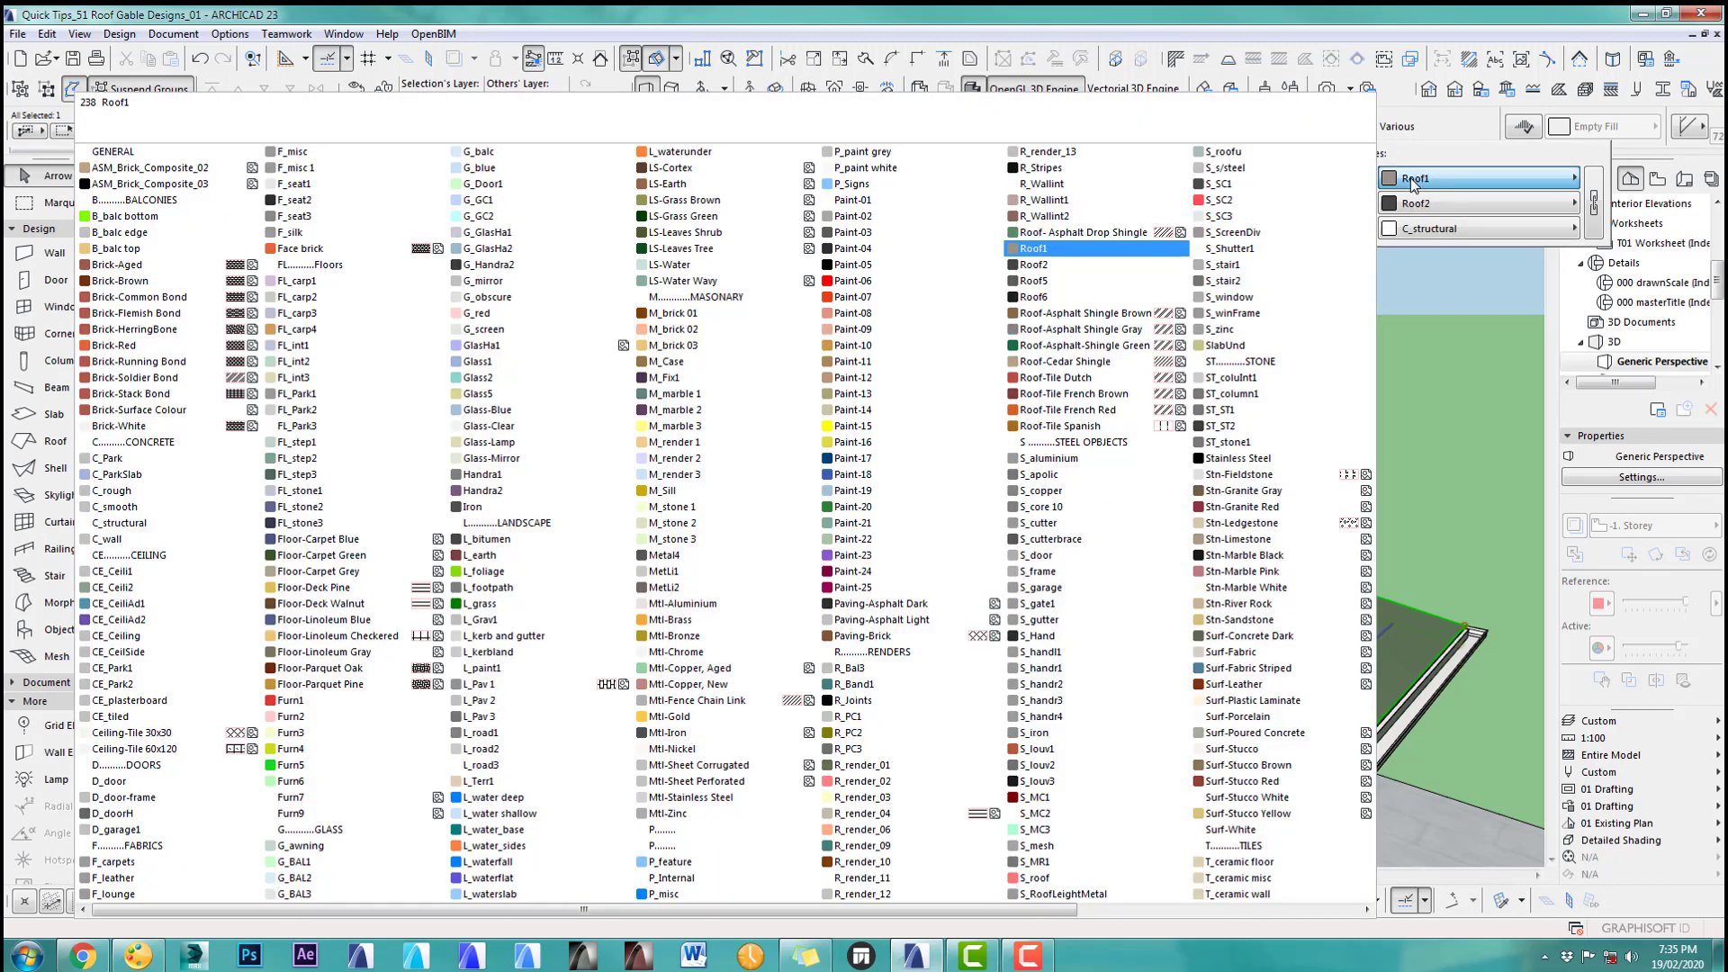
left_click(1083, 233)
left_click(1087, 299)
left_click(1061, 261)
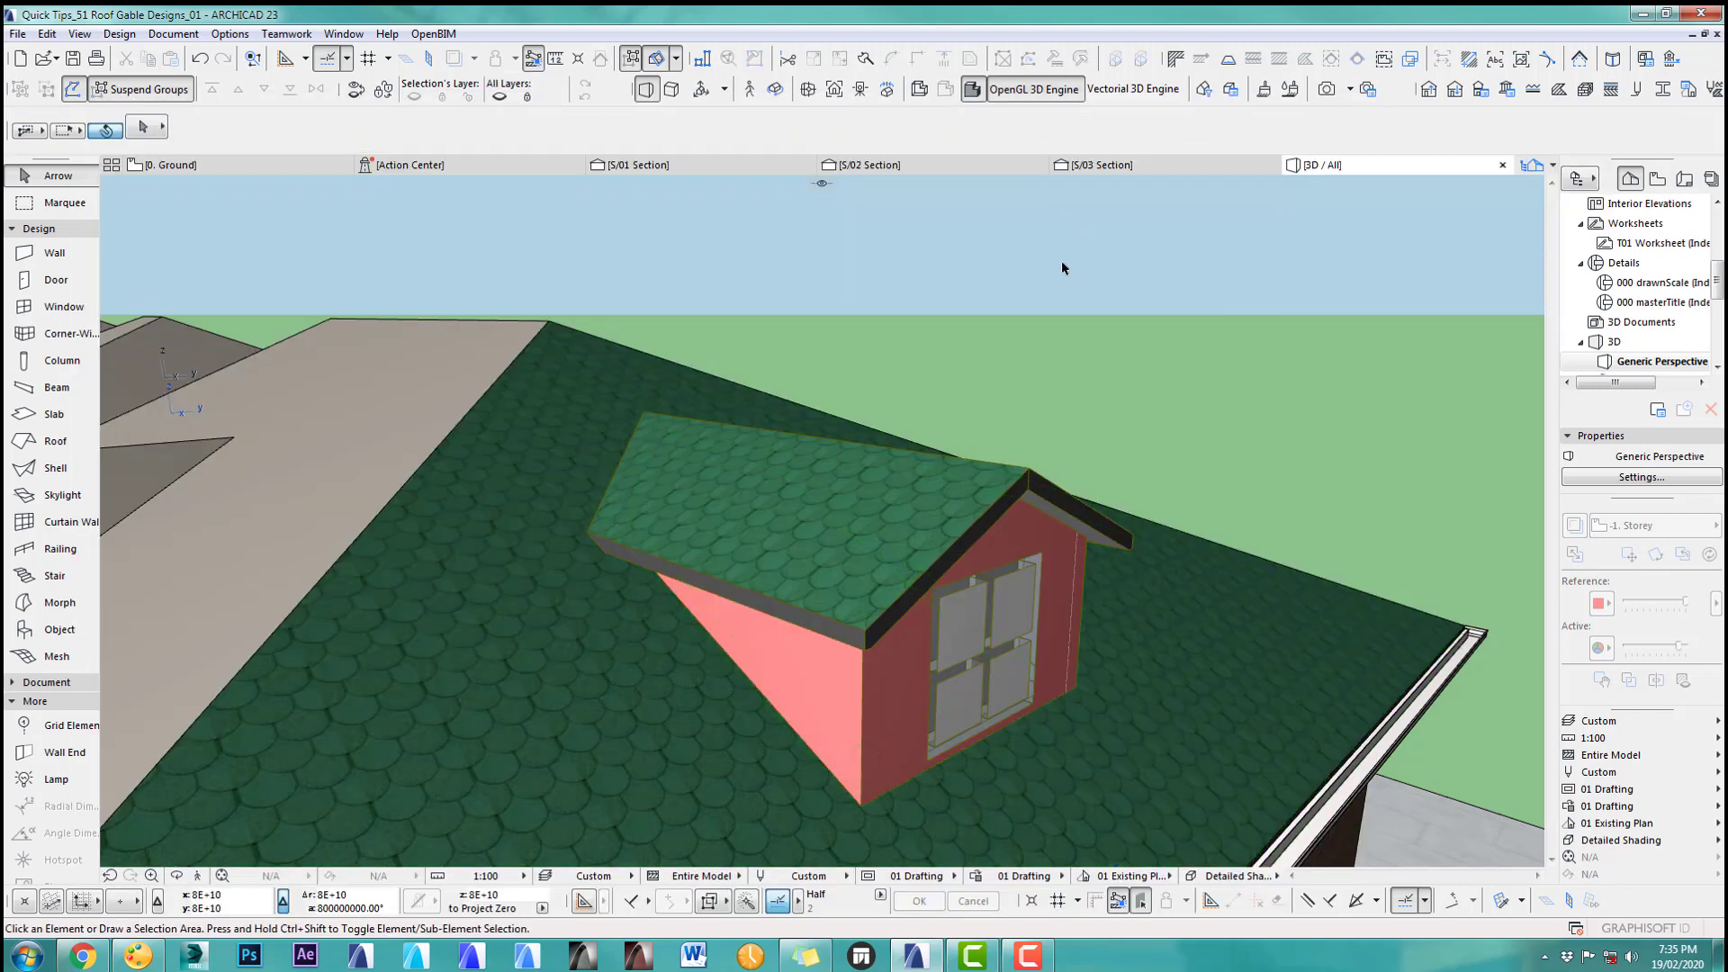
Step: In the dormer's settings, switch Use Roof/Shell Surfaces off and back on, and apply the settings
scroll(999, 621, "down", 2)
middle_click_drag(999, 621, 936, 508)
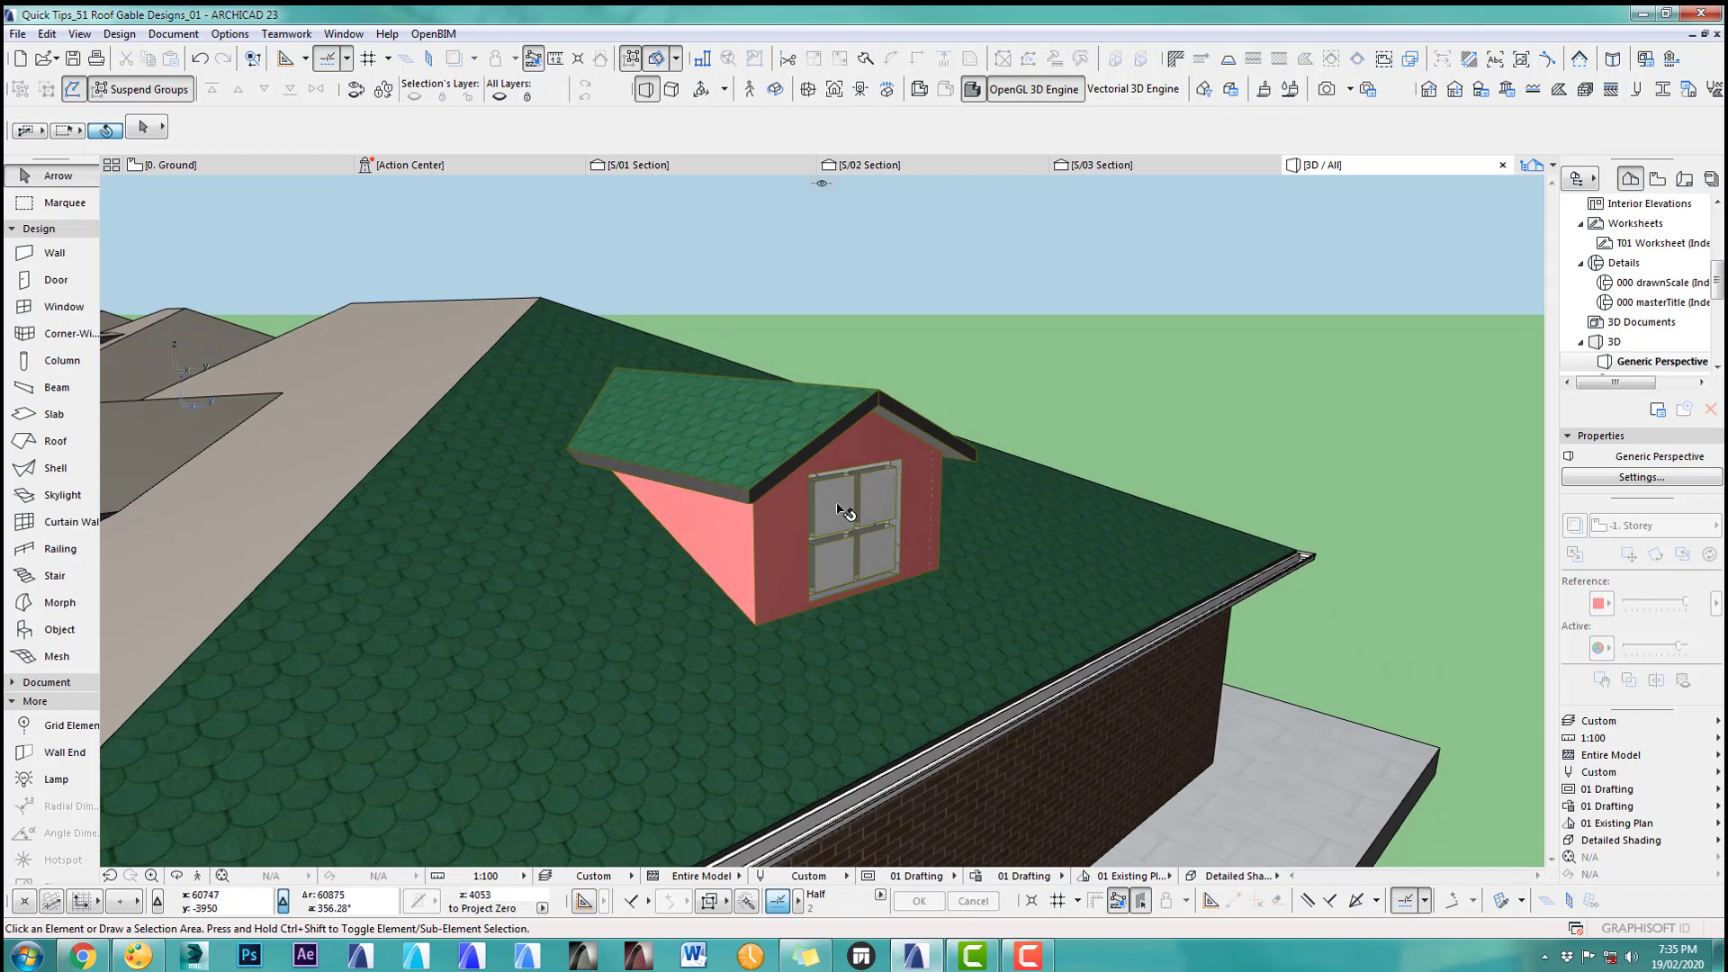
left_click(877, 410)
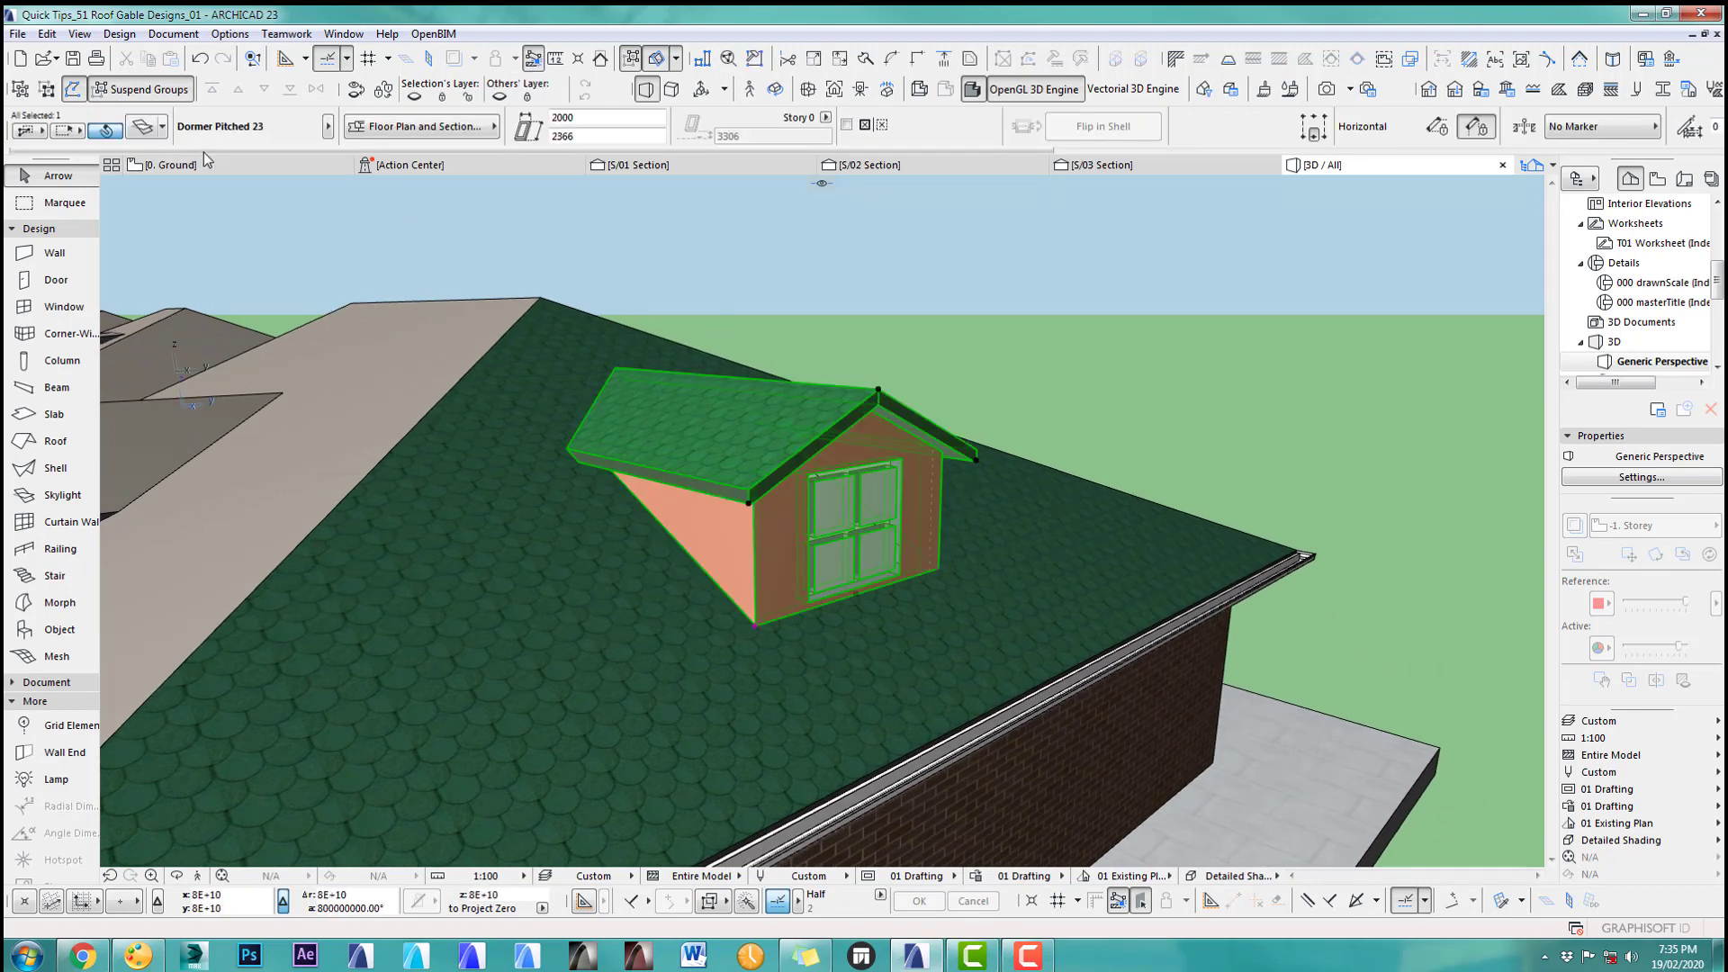
key("ctrl+t")
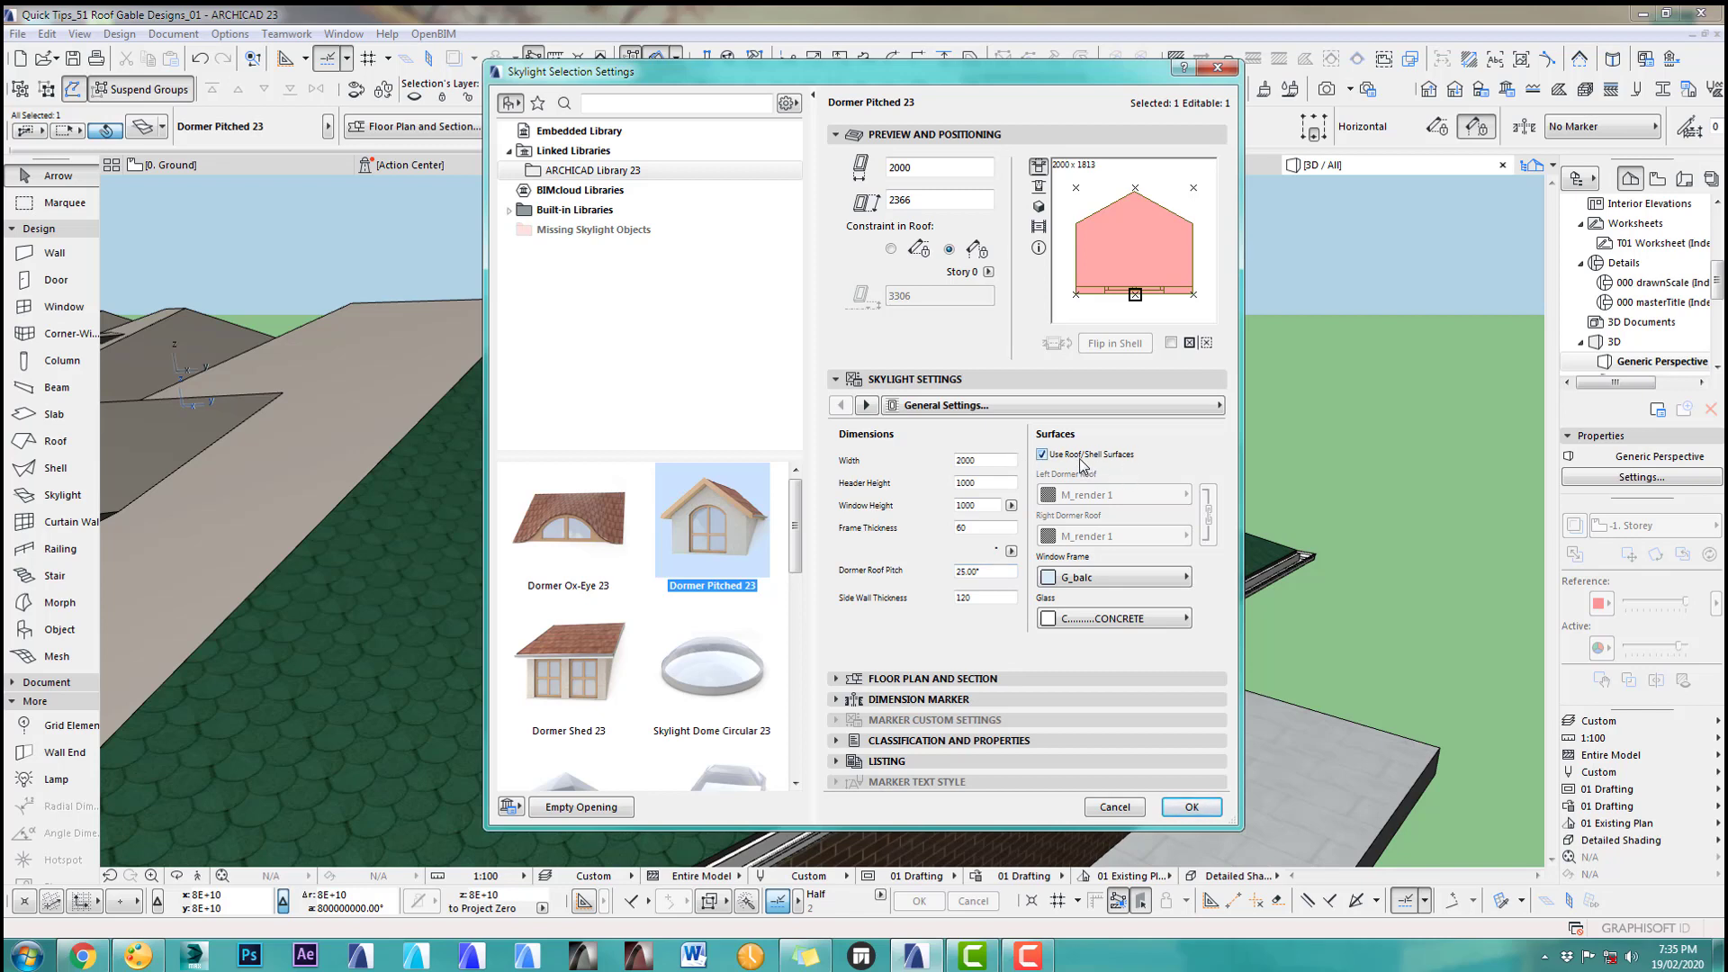
left_click(1042, 455)
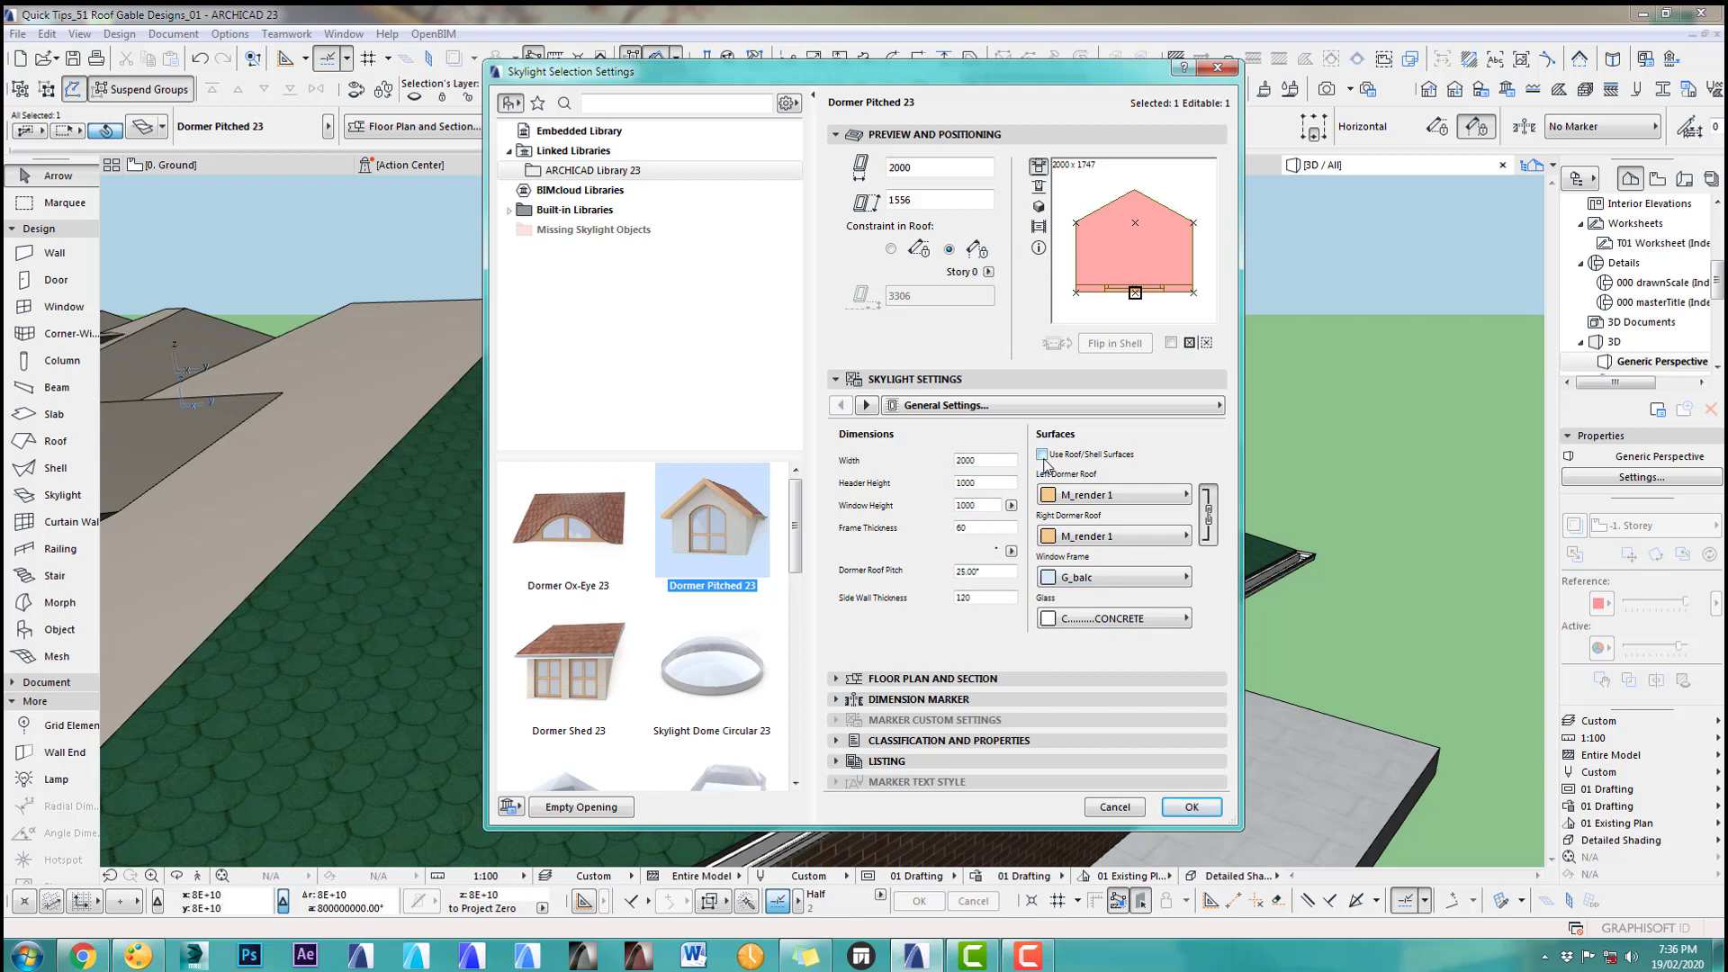
left_click(1042, 454)
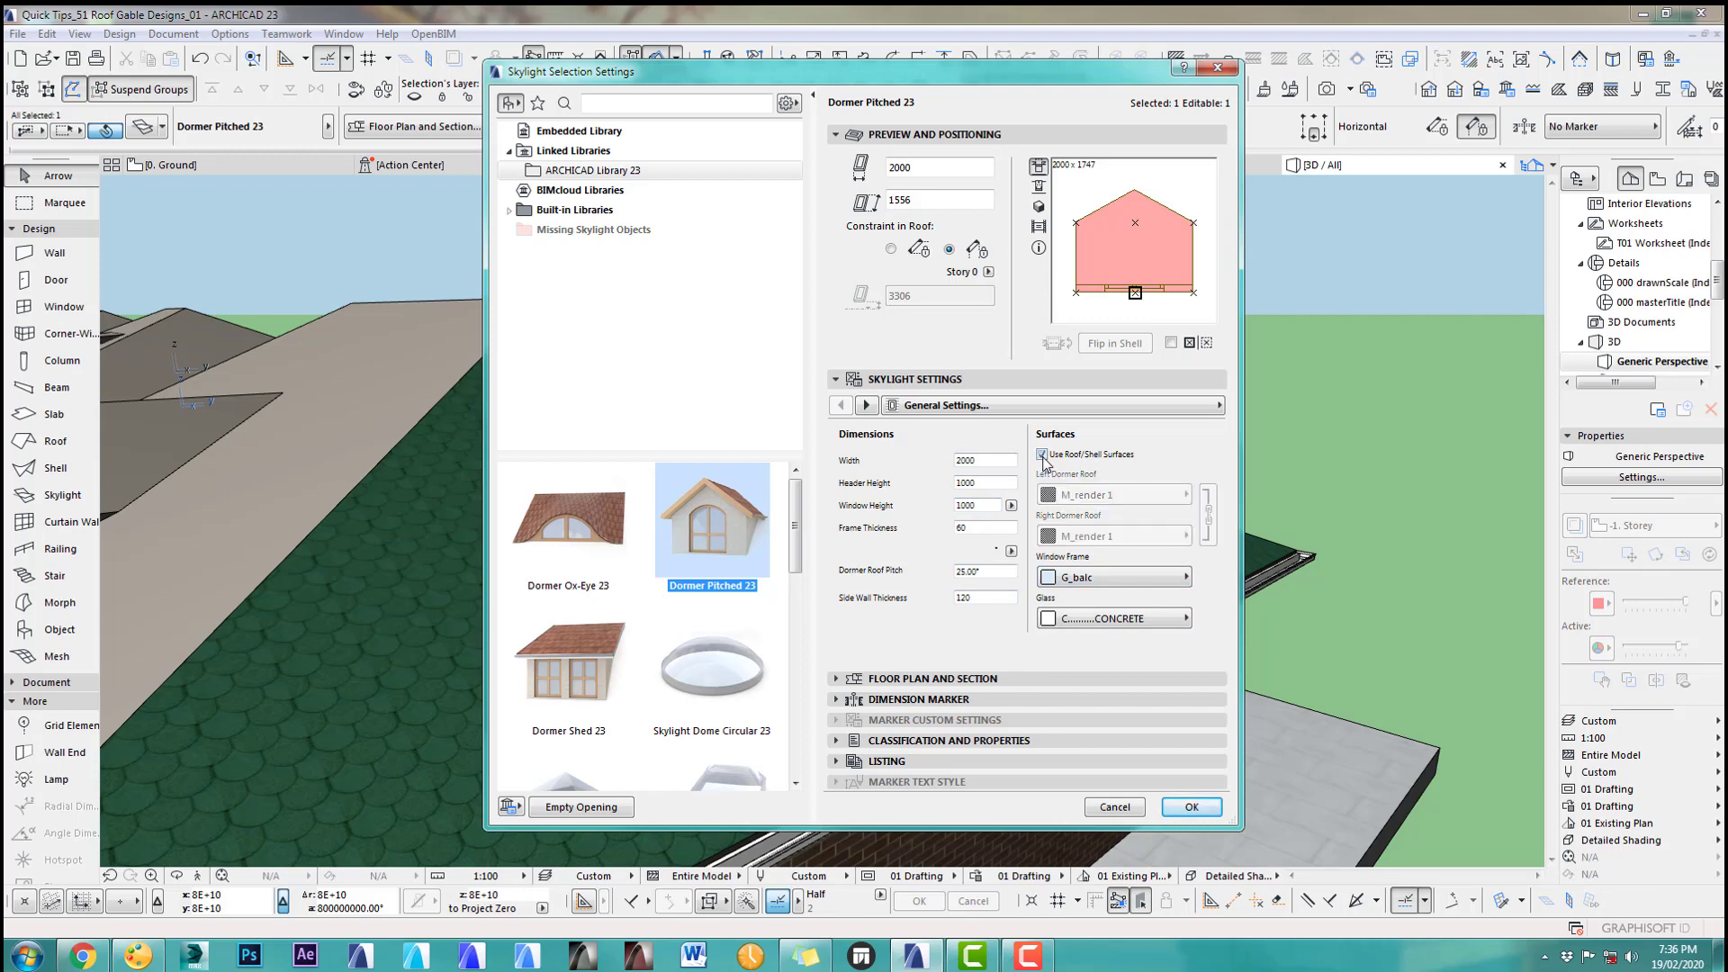
left_click(1193, 807)
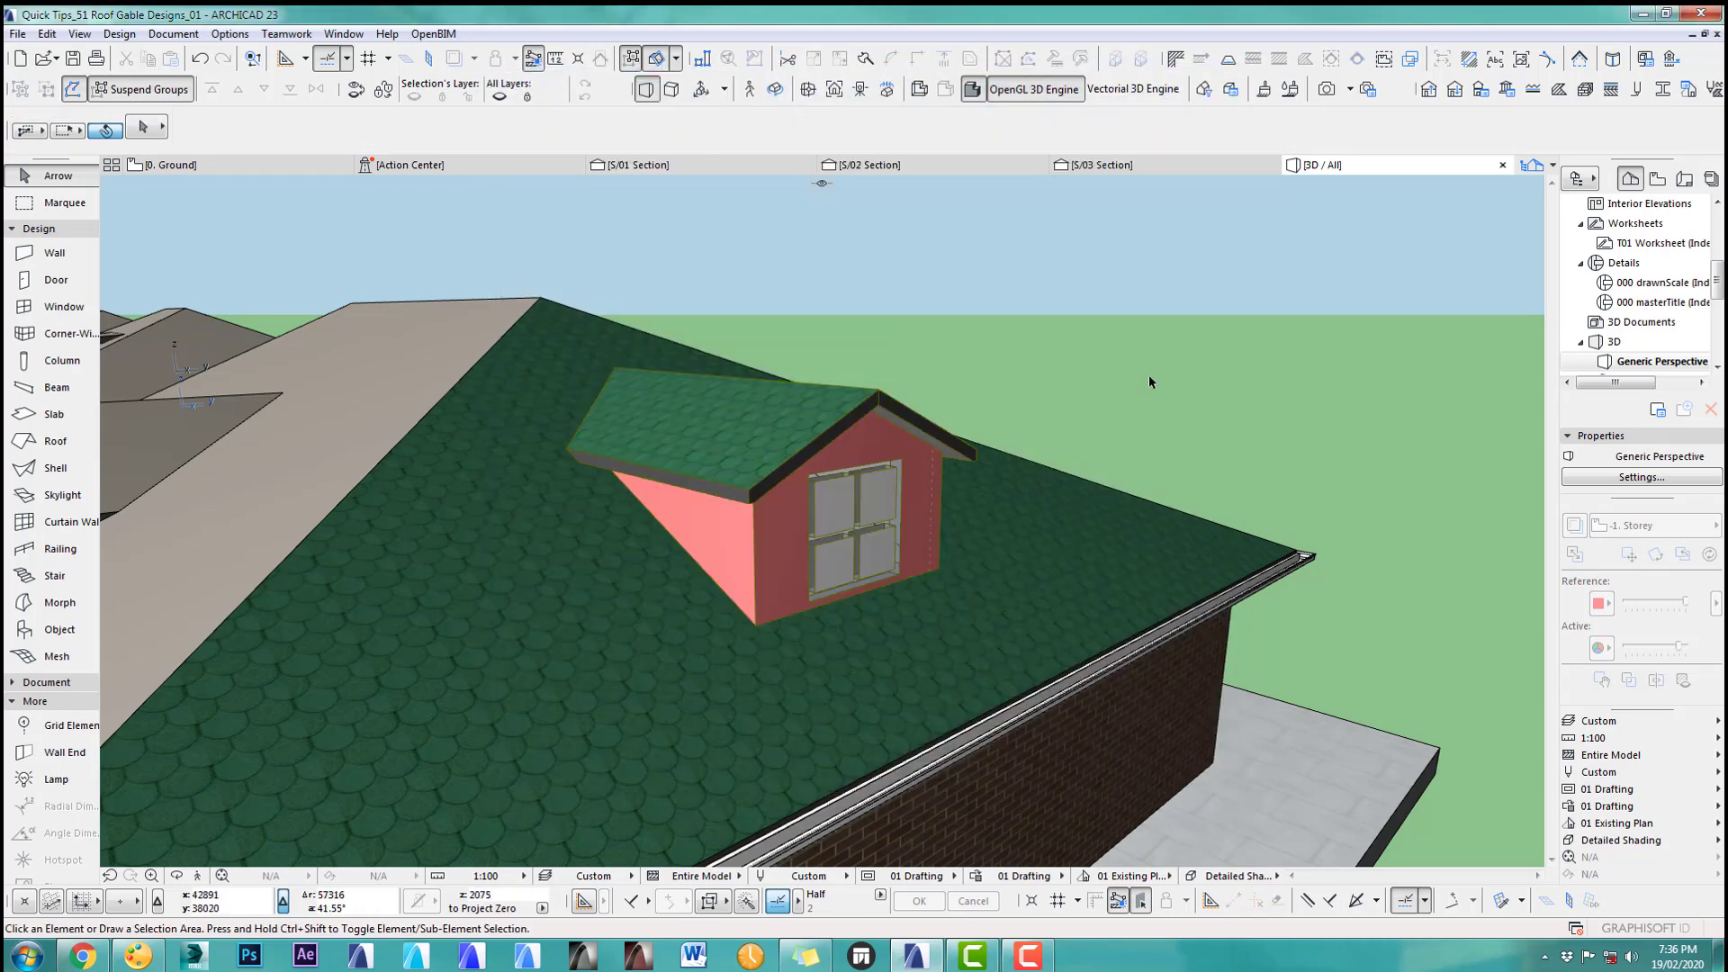
Step: Undo the dormer settings change and the end roof plane's surface change, and clear the selection
left_click(494, 524)
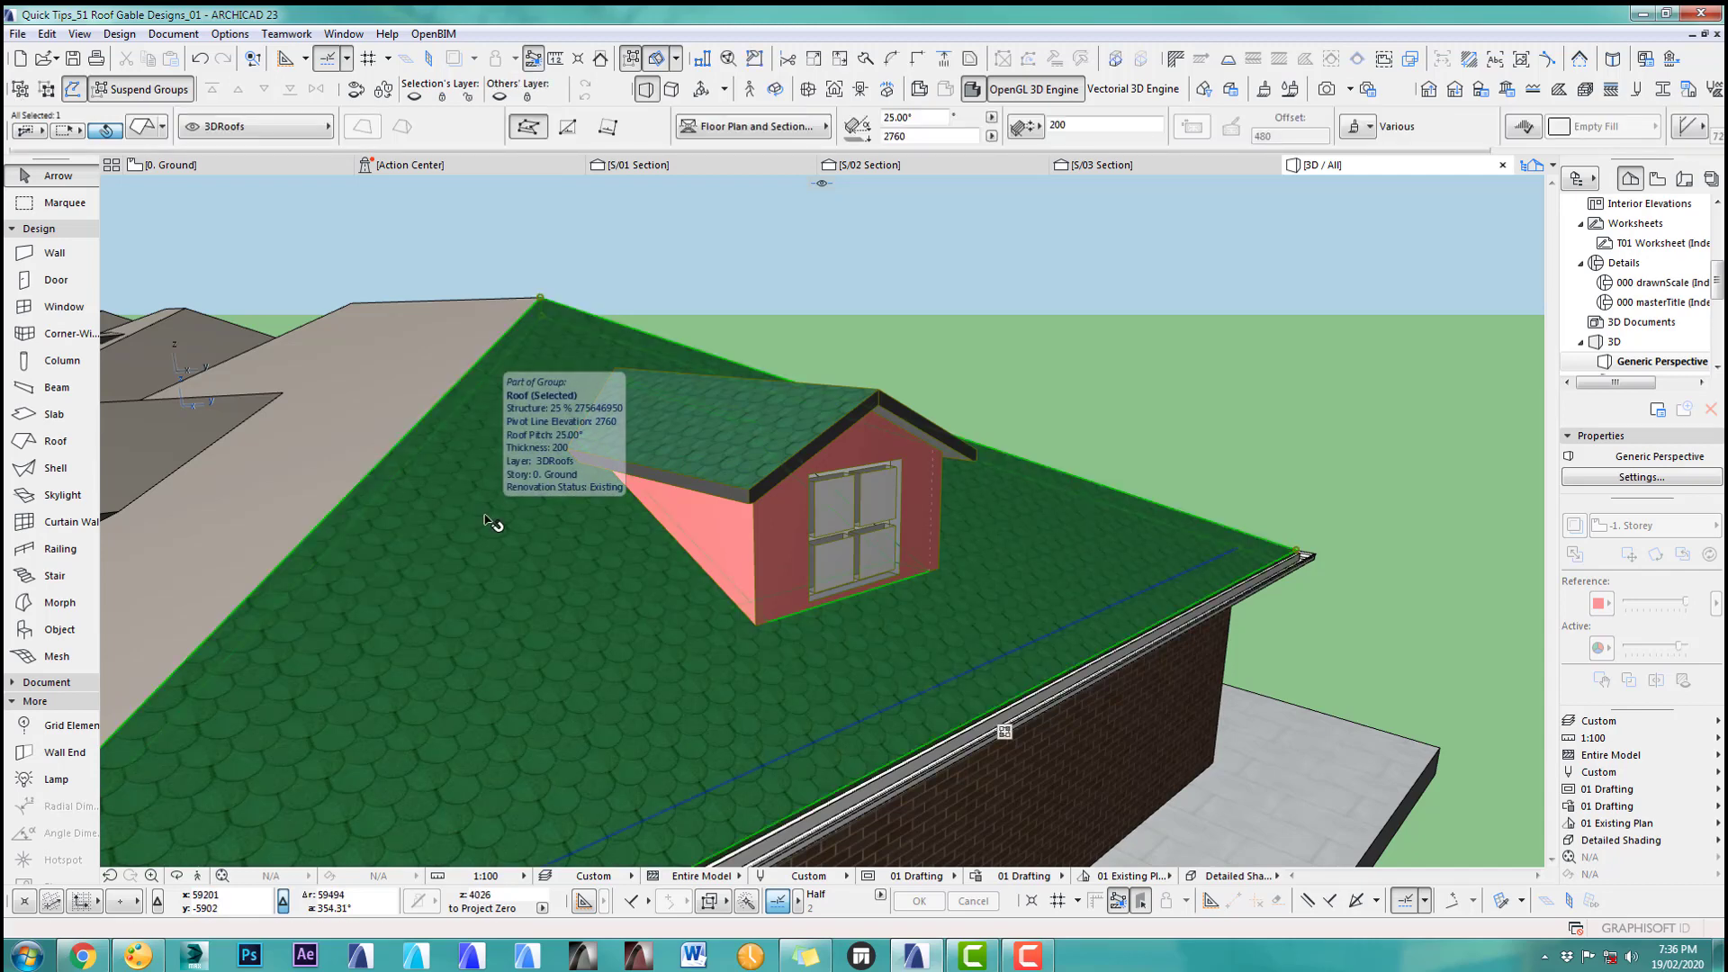
left_click(832, 259)
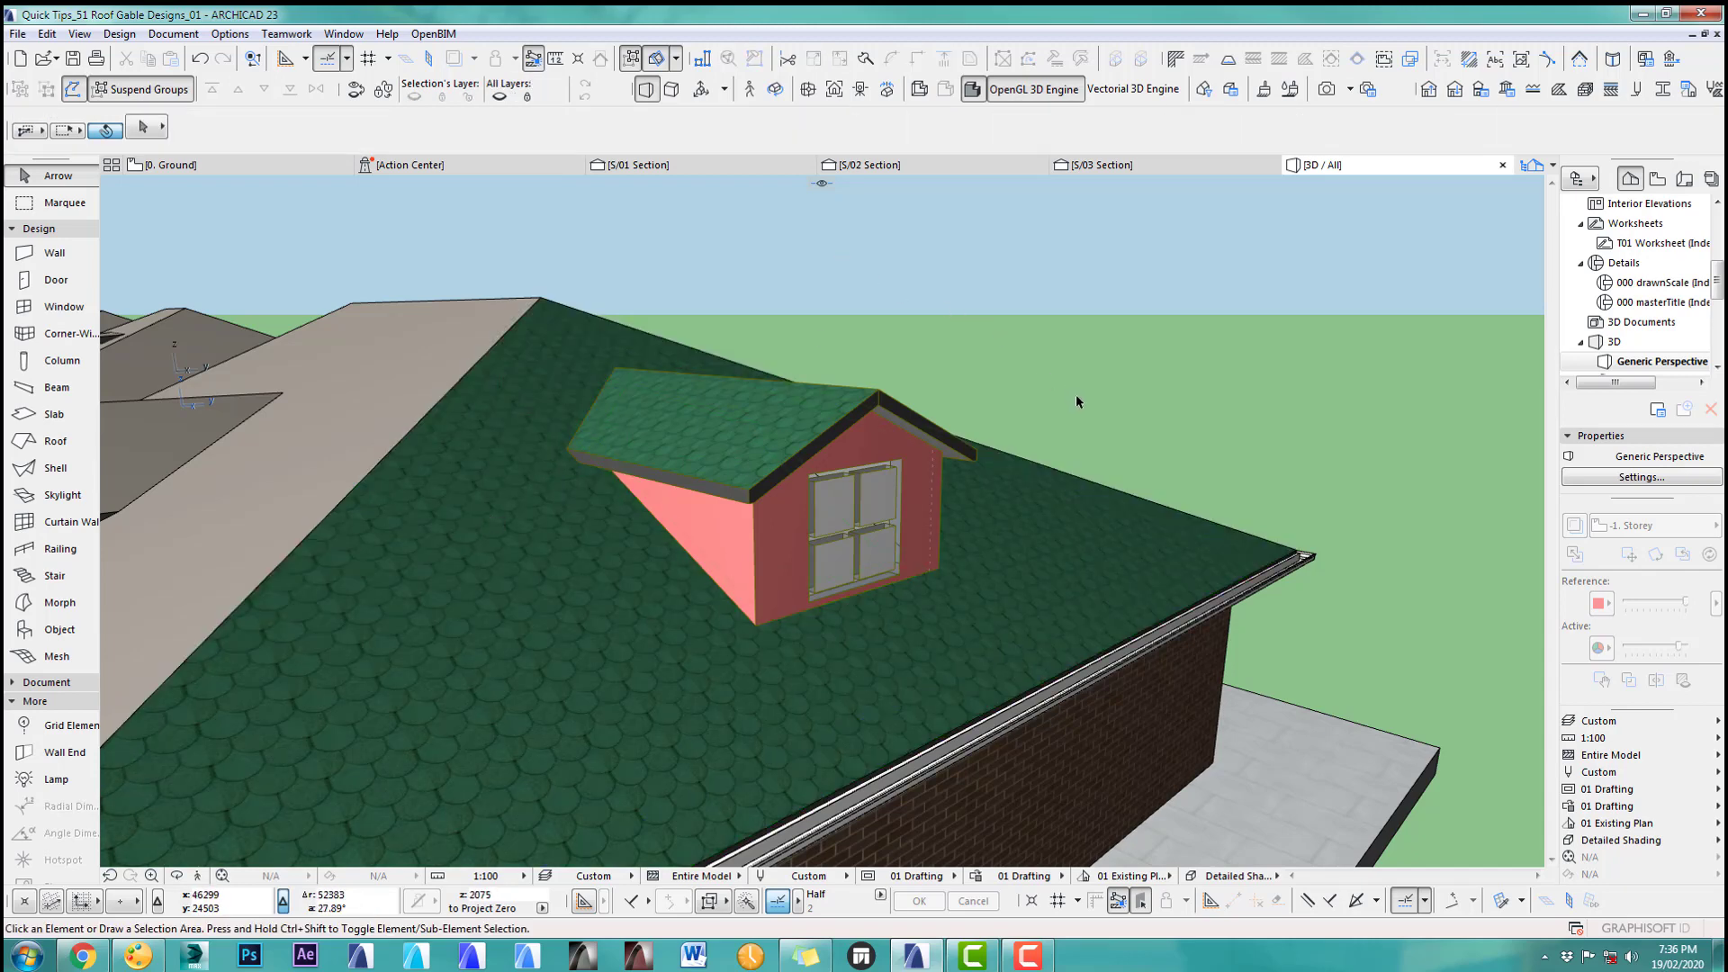
key("ctrl+z")
key("ctrl+z")
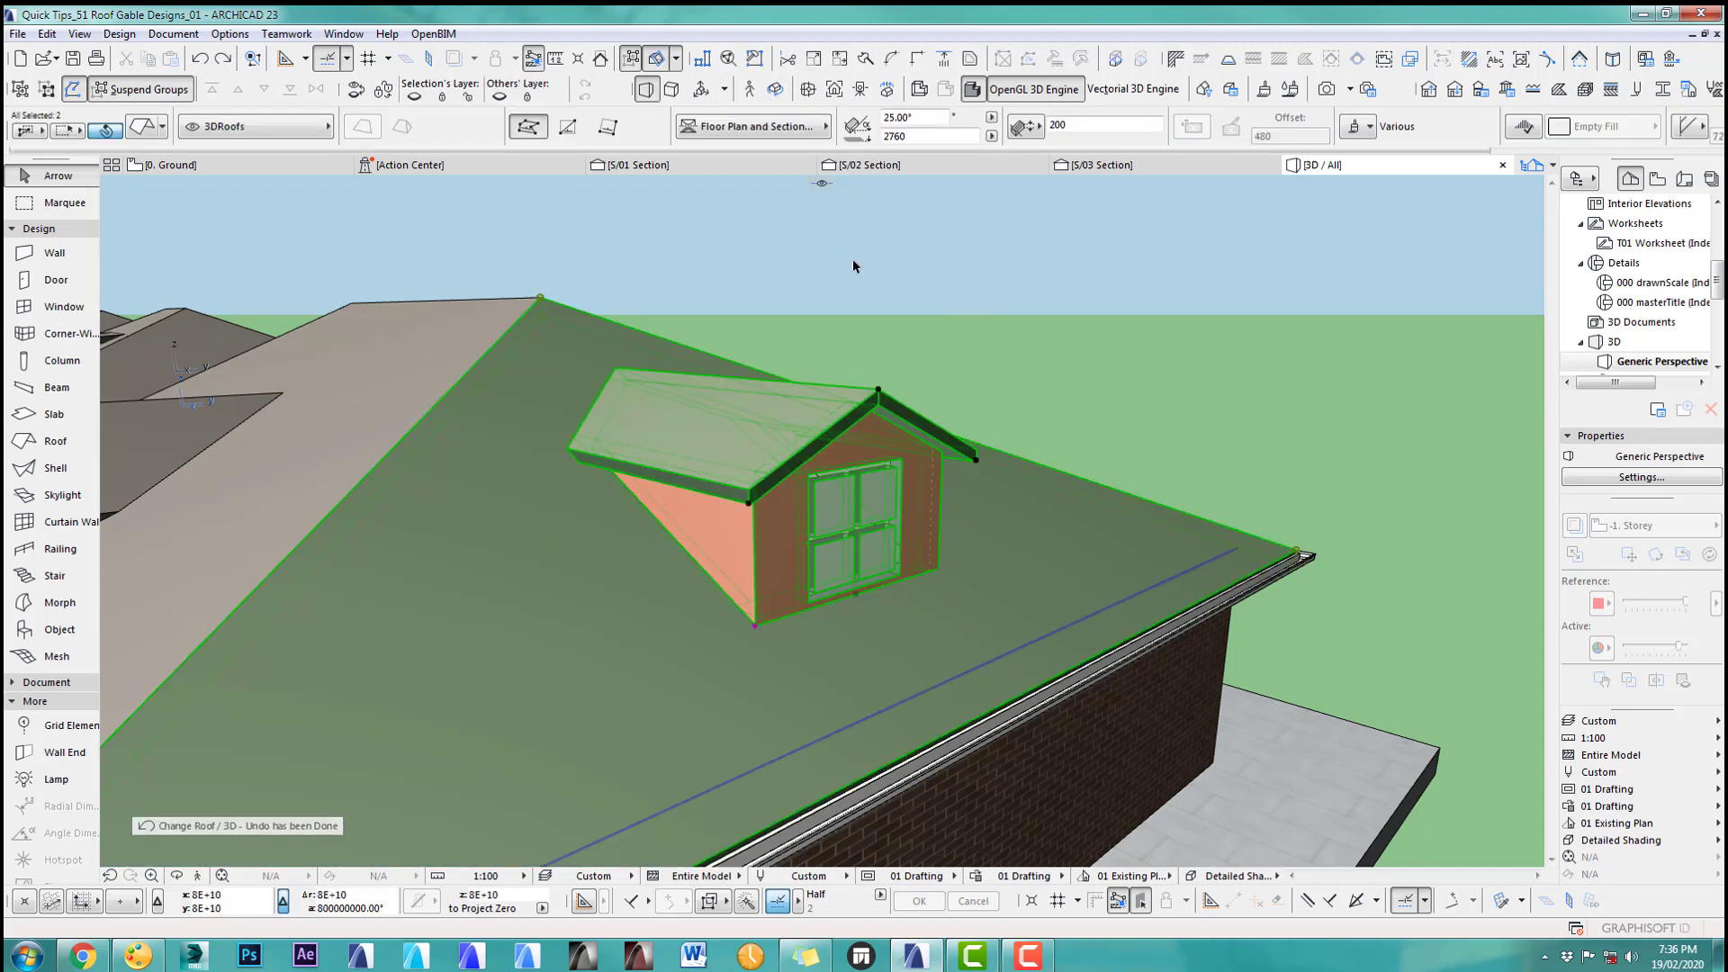
left_click(853, 266)
Step: Set the pitched dormer's window frame surface to Paint-01 and its glass surface to Glass2
scroll(918, 504, "up", 4)
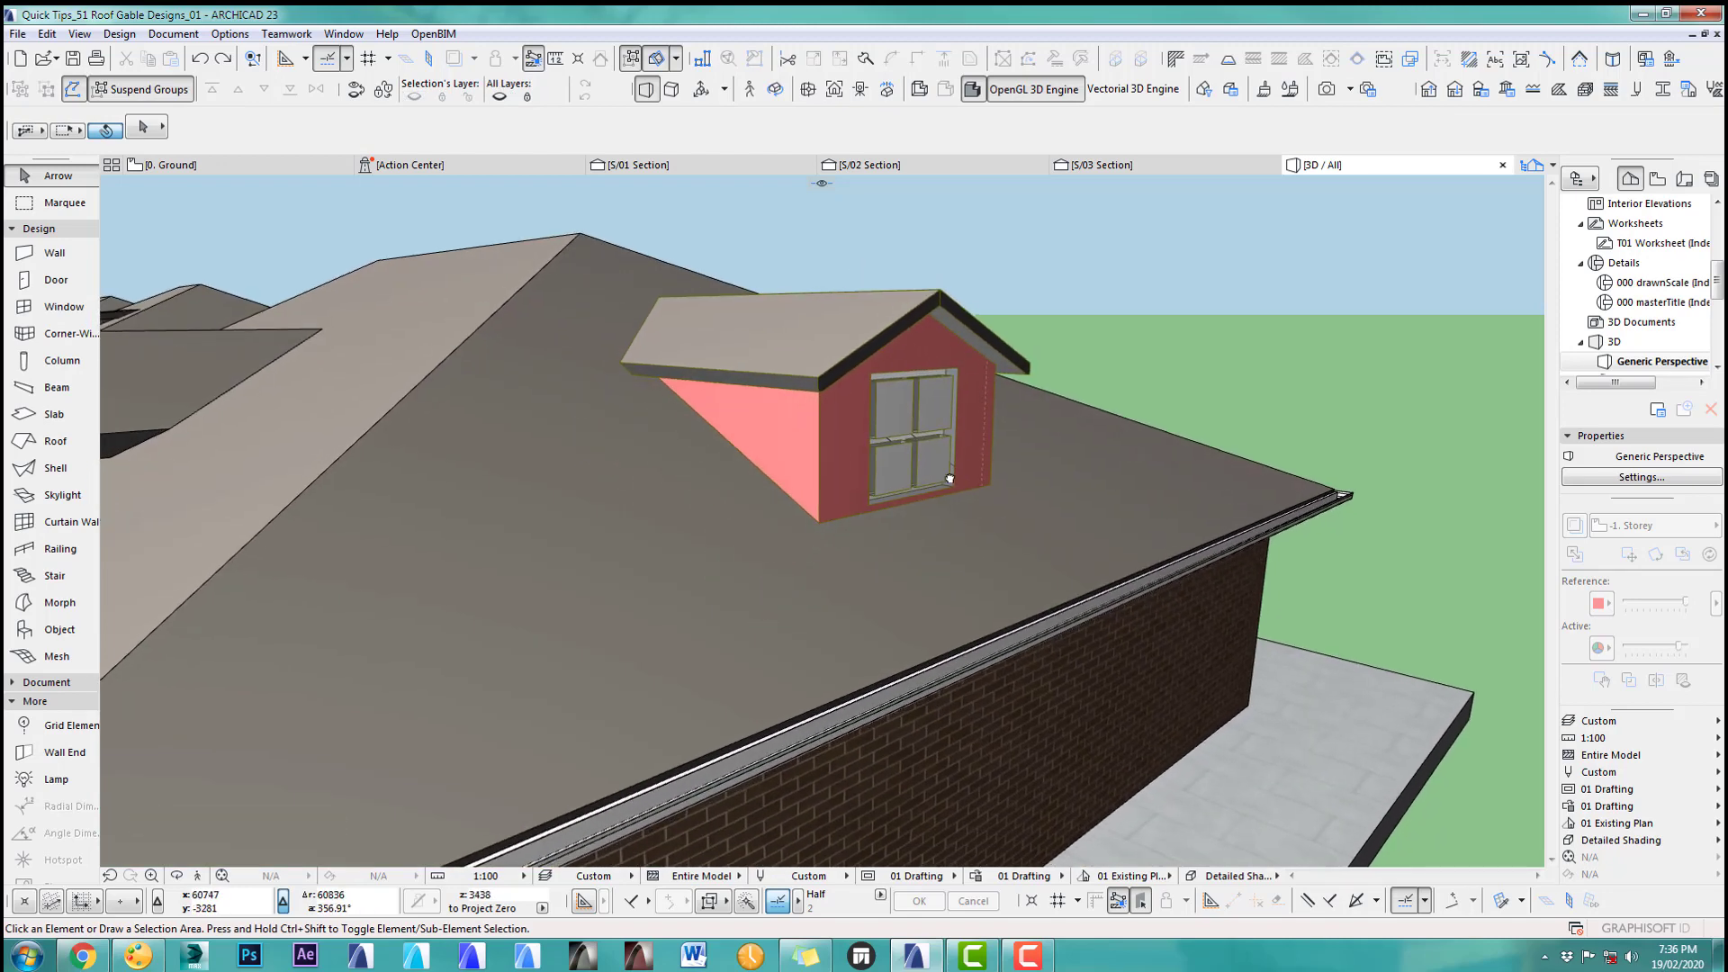
middle_click_drag(950, 479, 947, 502)
left_click(867, 477)
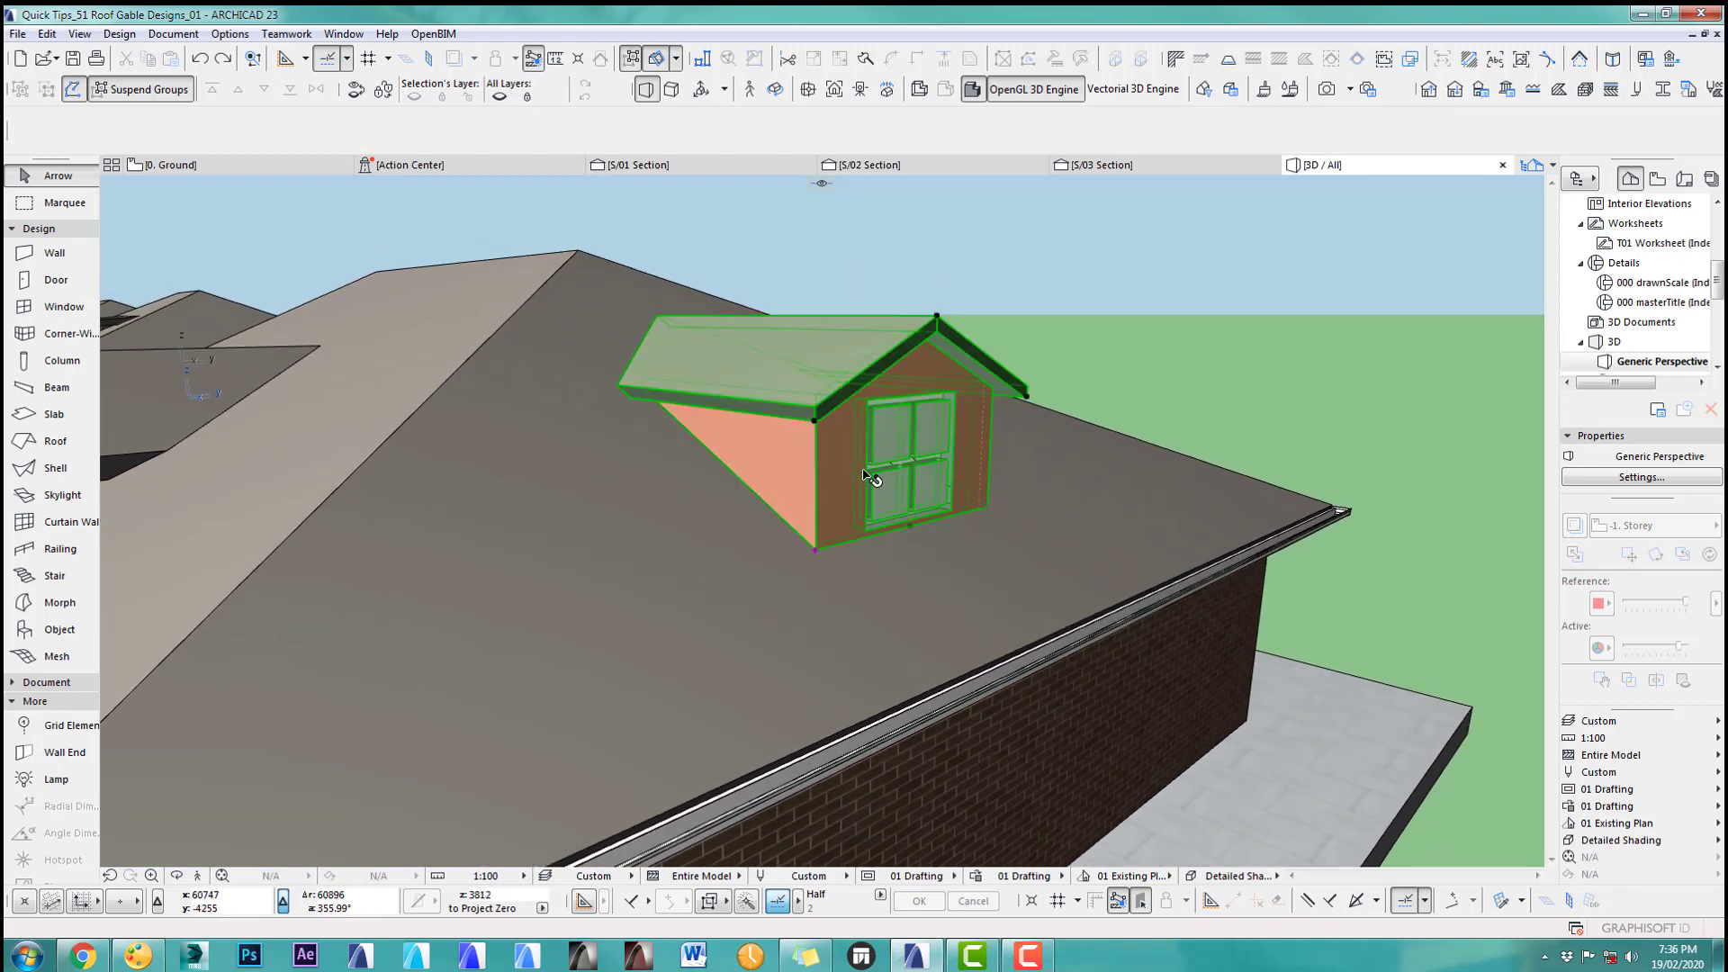
left_click(1134, 328)
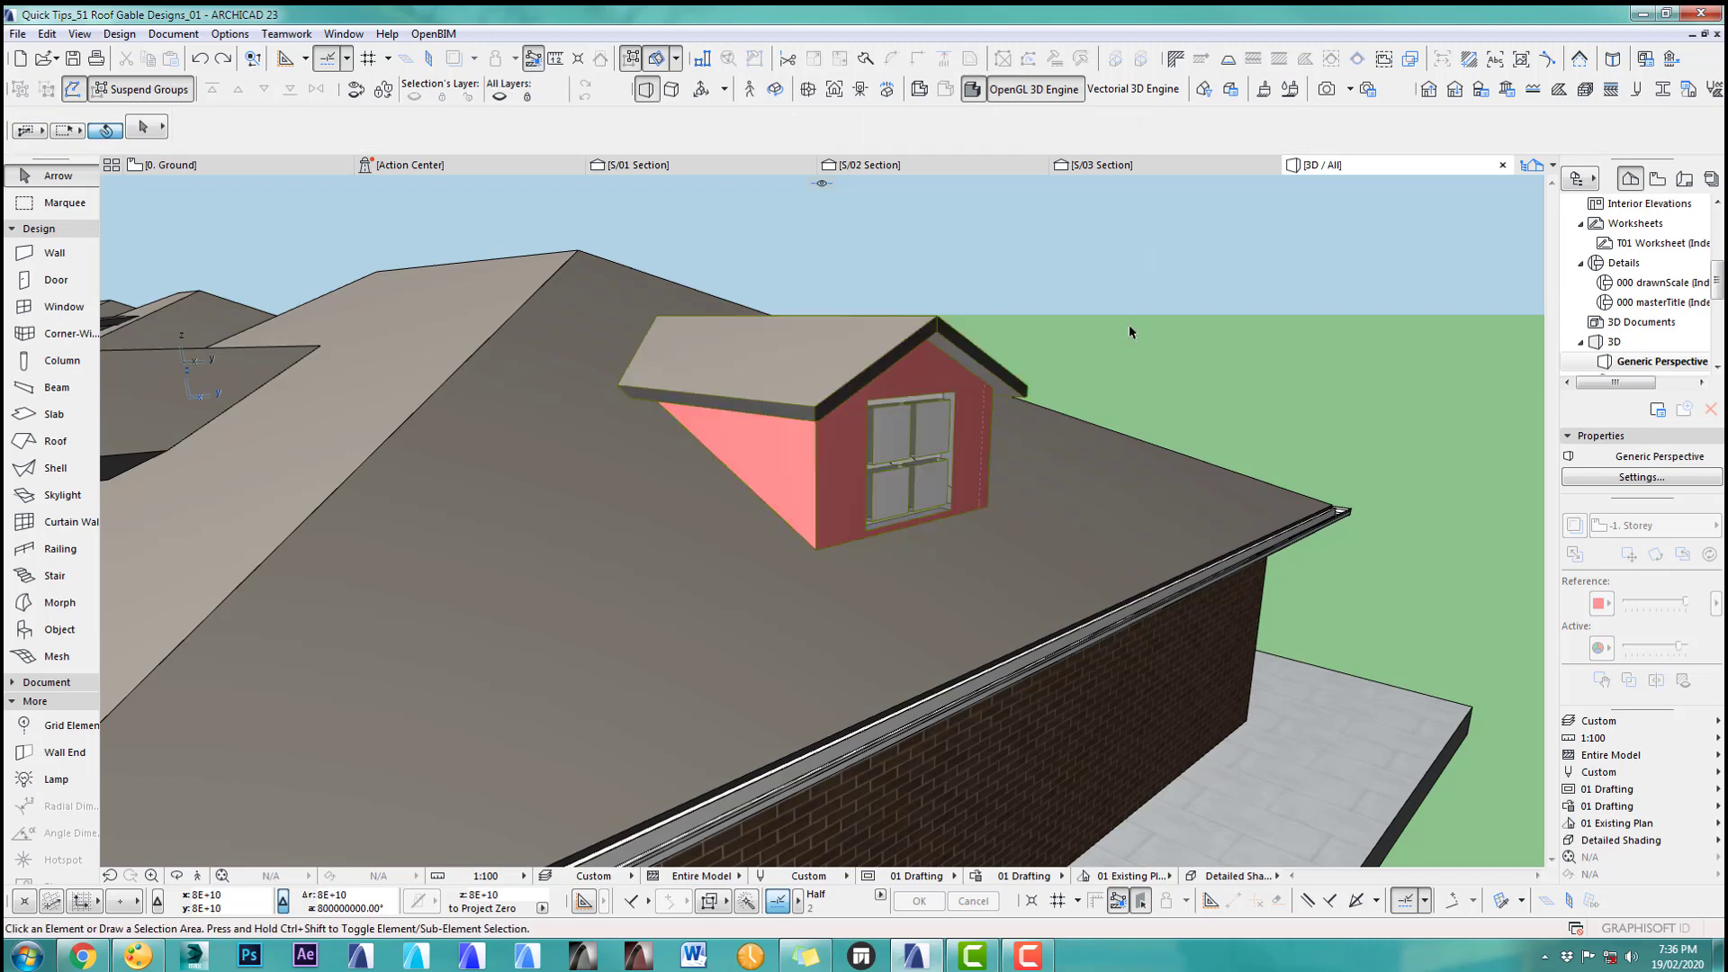
left_click(993, 450)
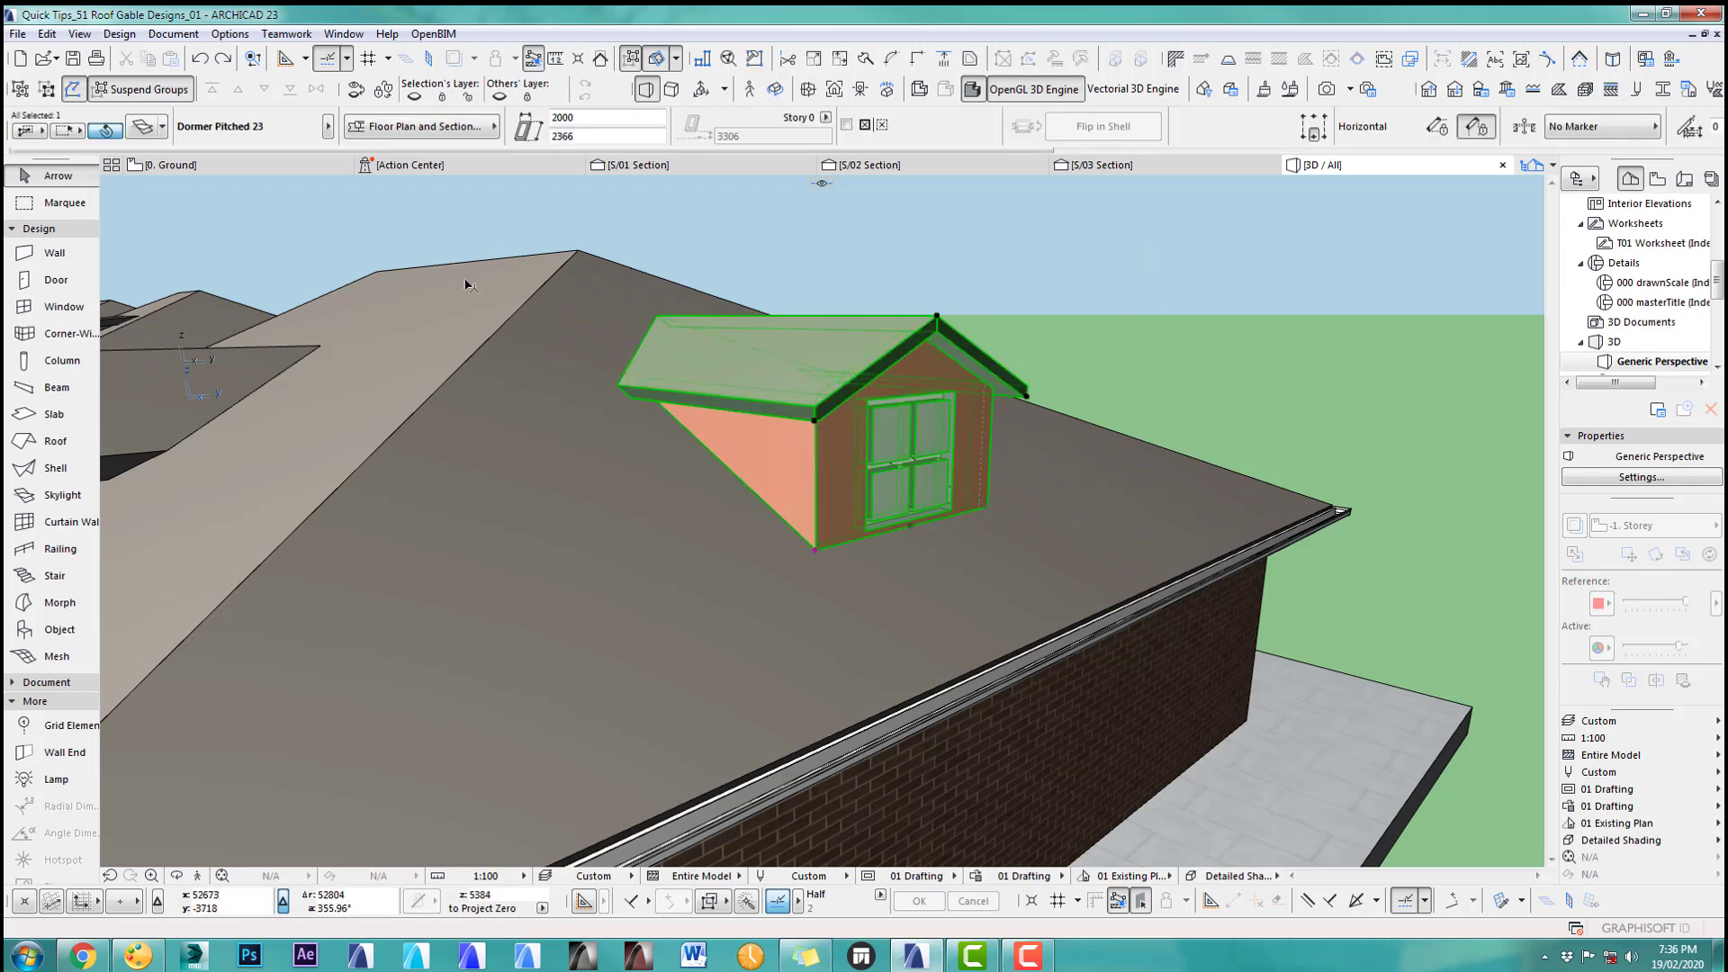
scroll(814, 490, "up", 2)
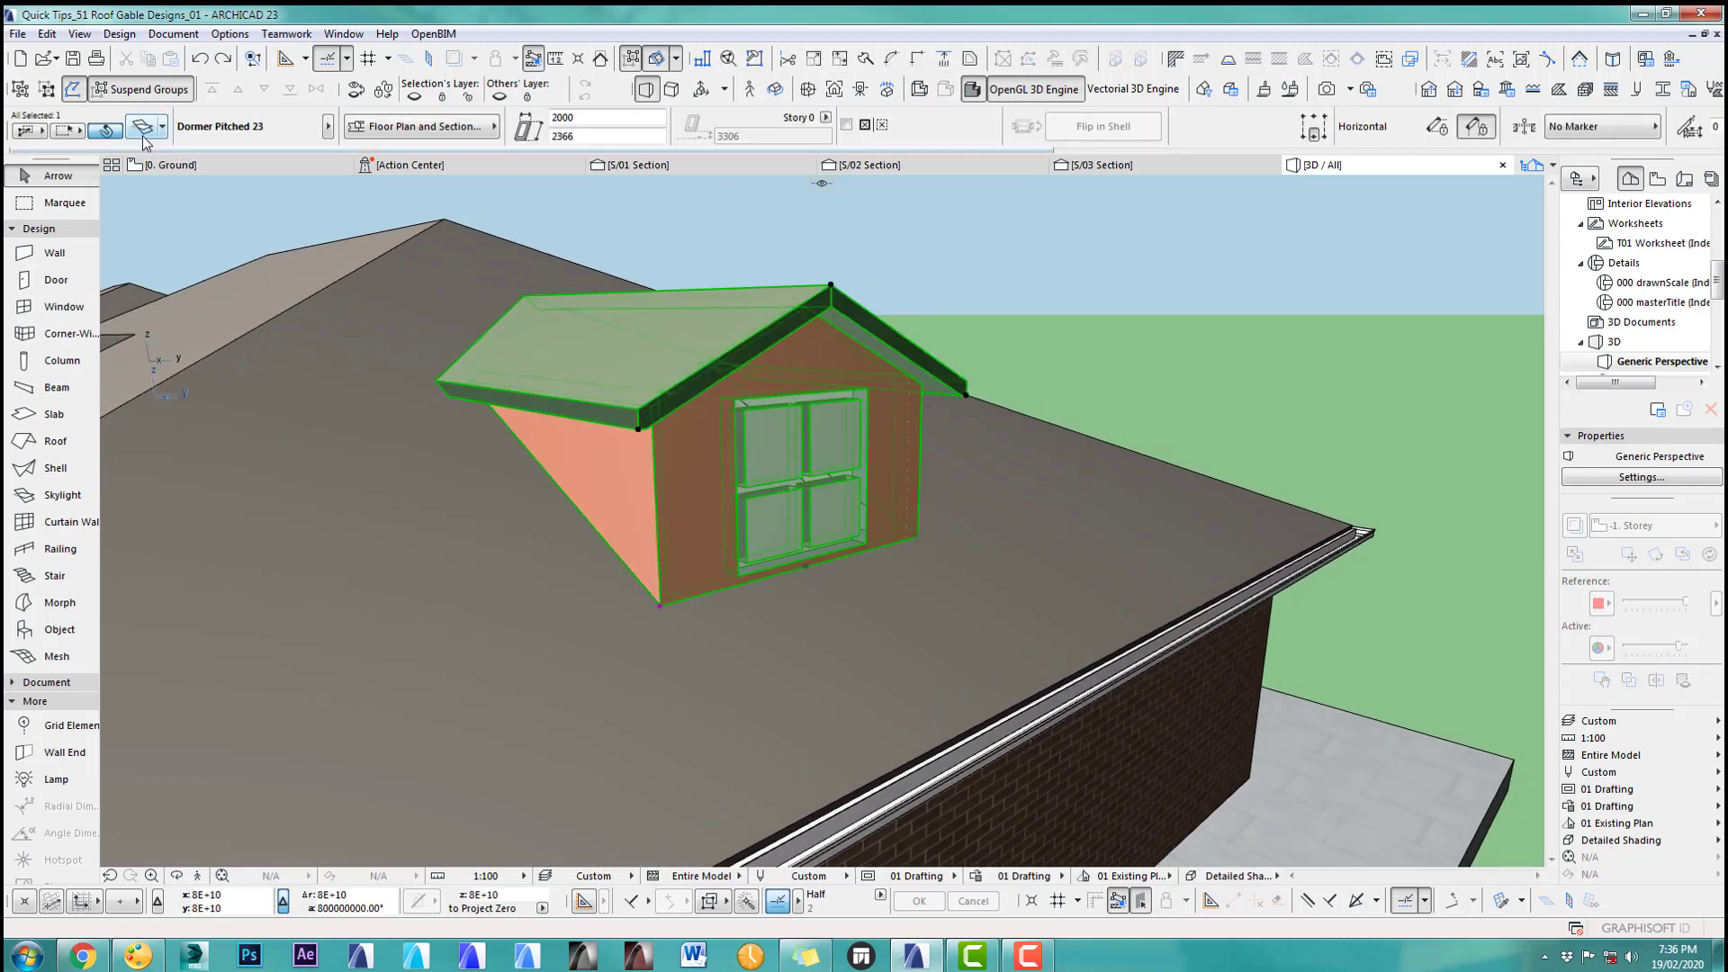
key("ctrl+t")
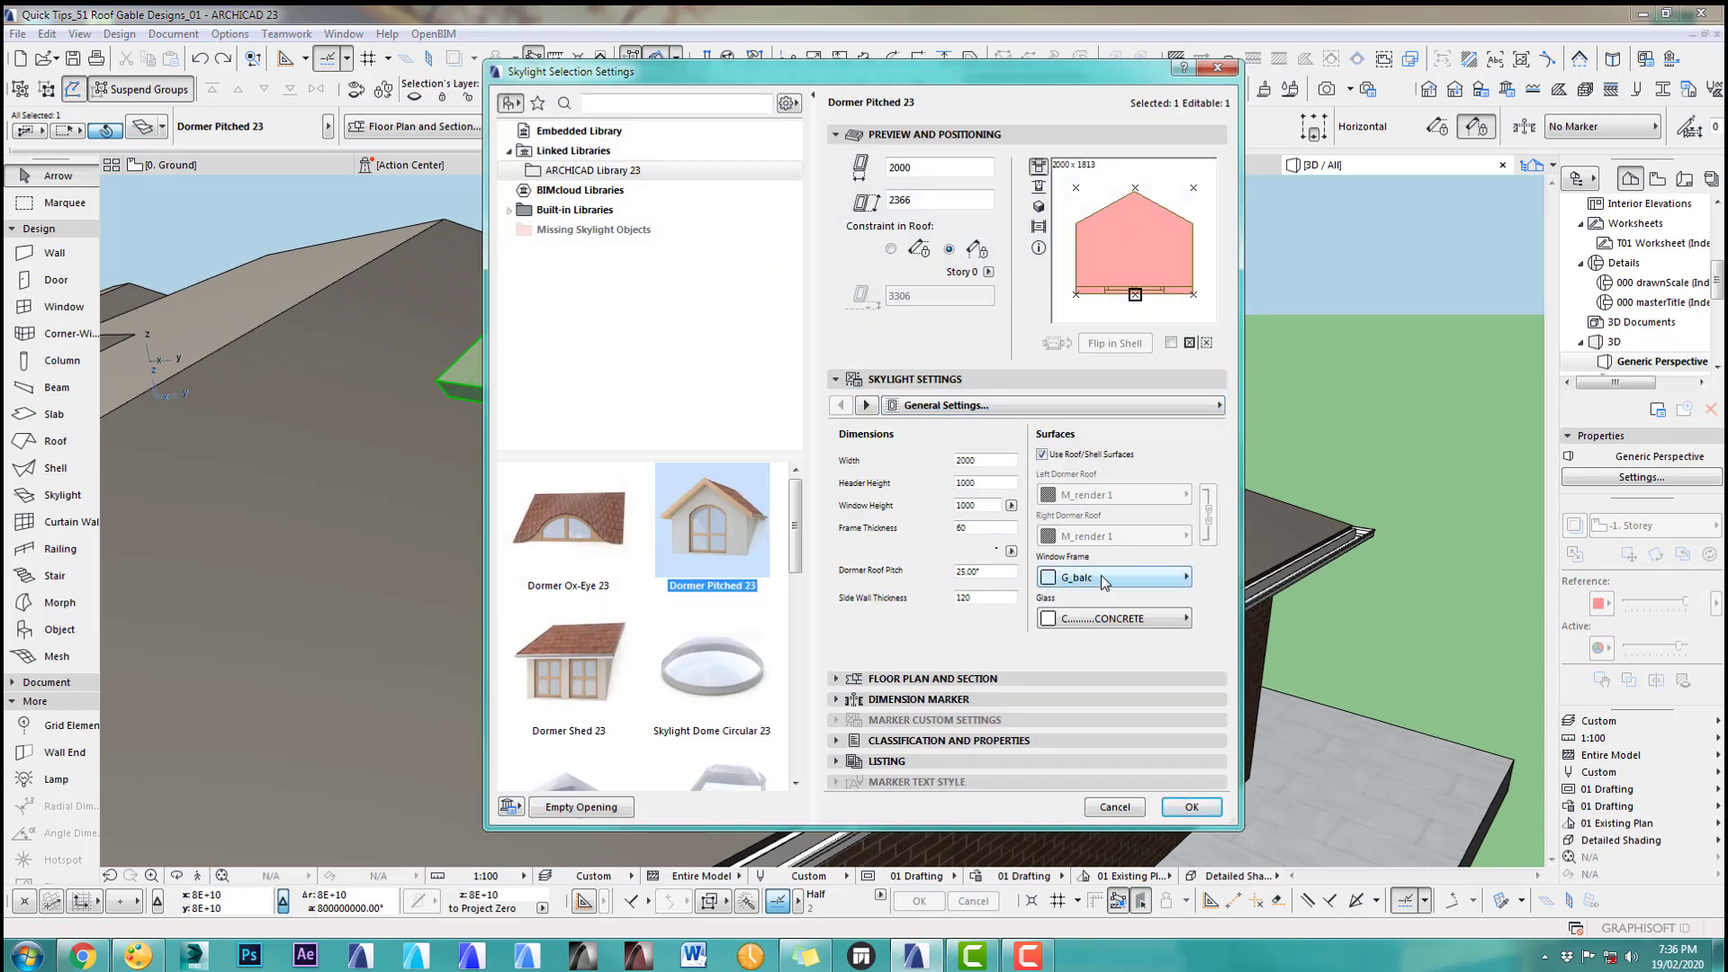
left_click(1080, 577)
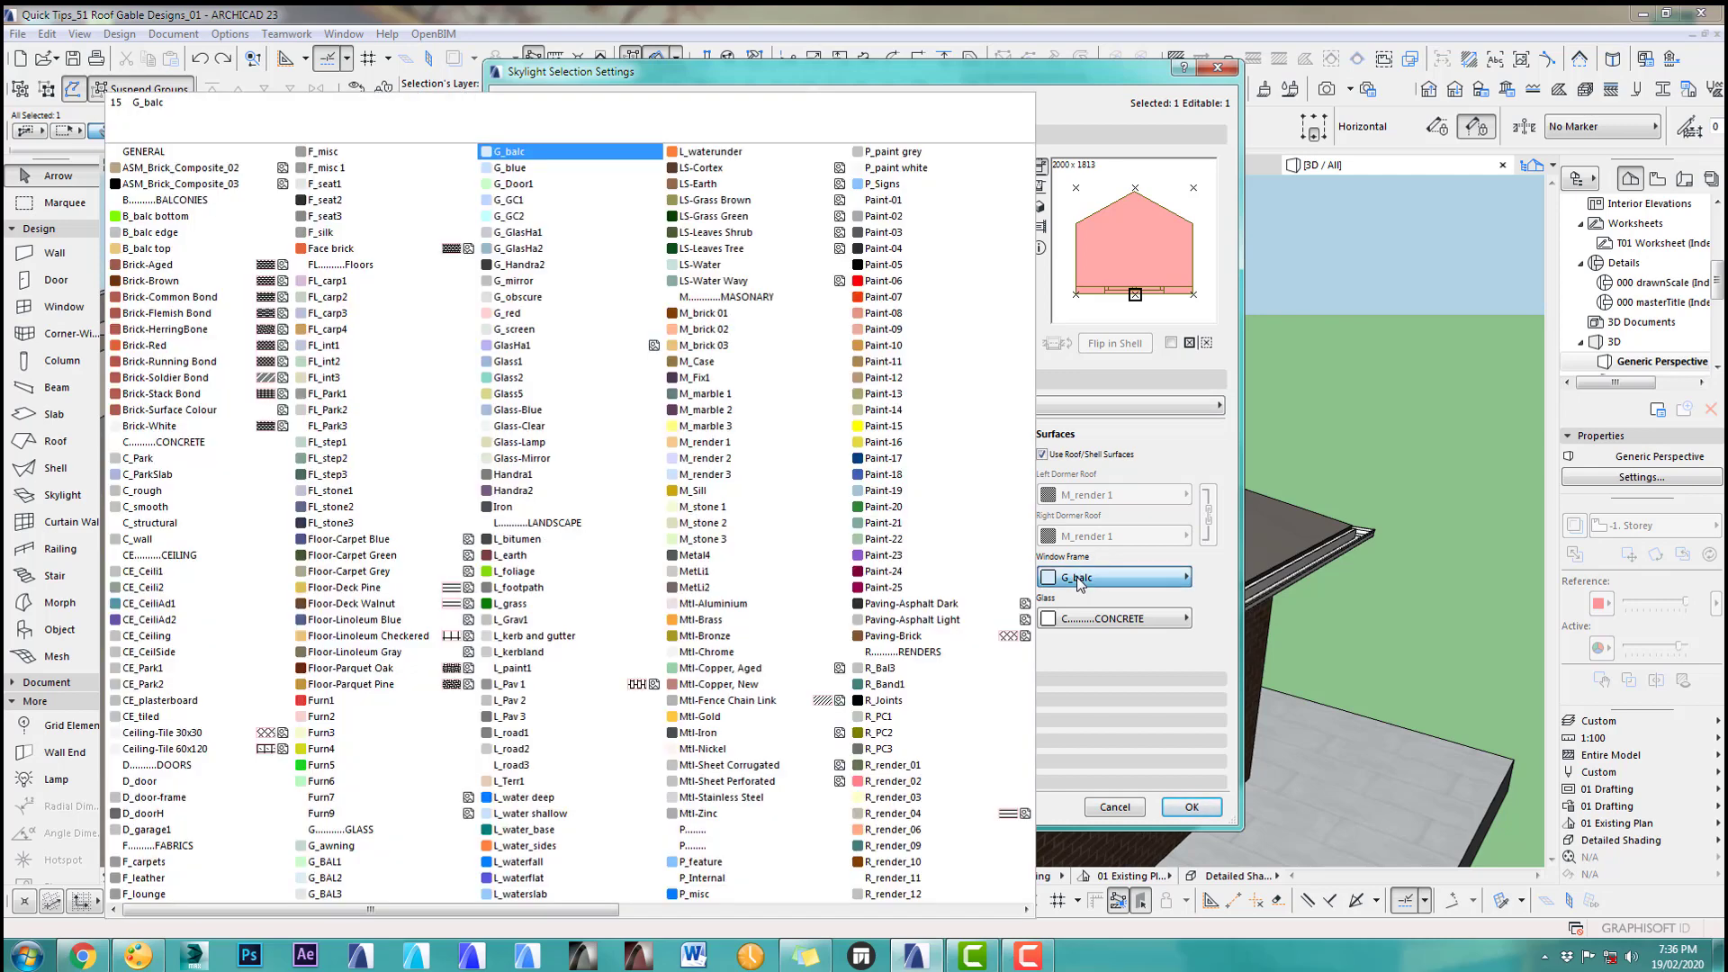
left_click(907, 207)
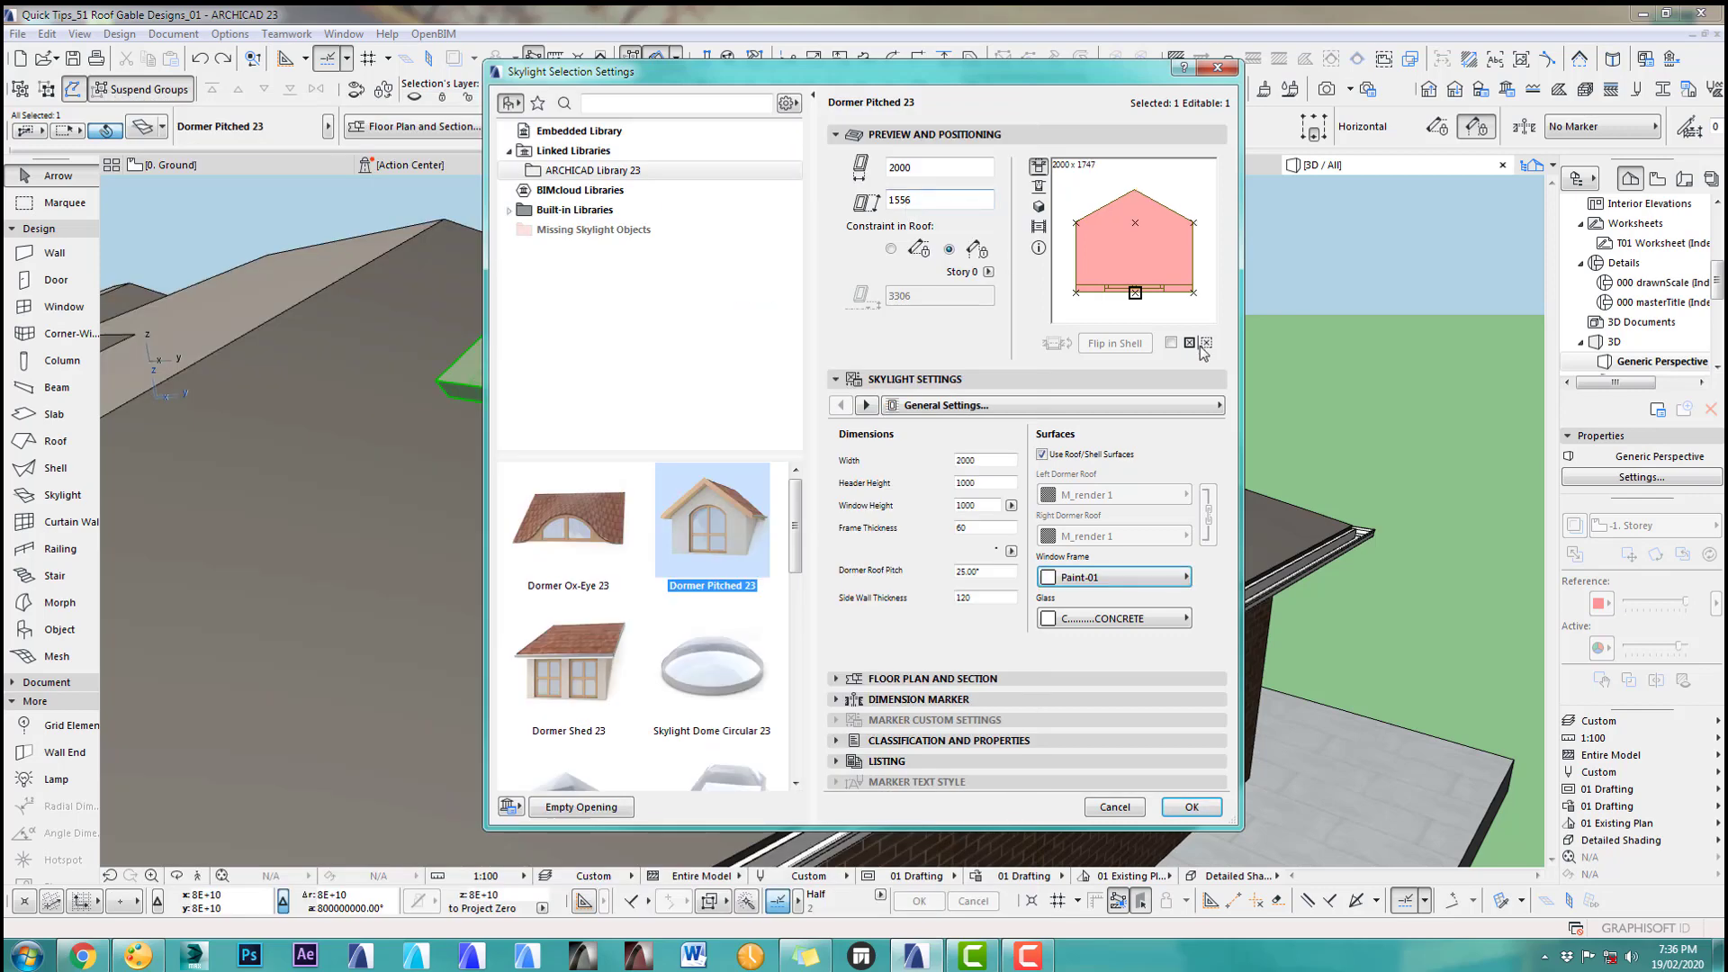
left_click(1116, 619)
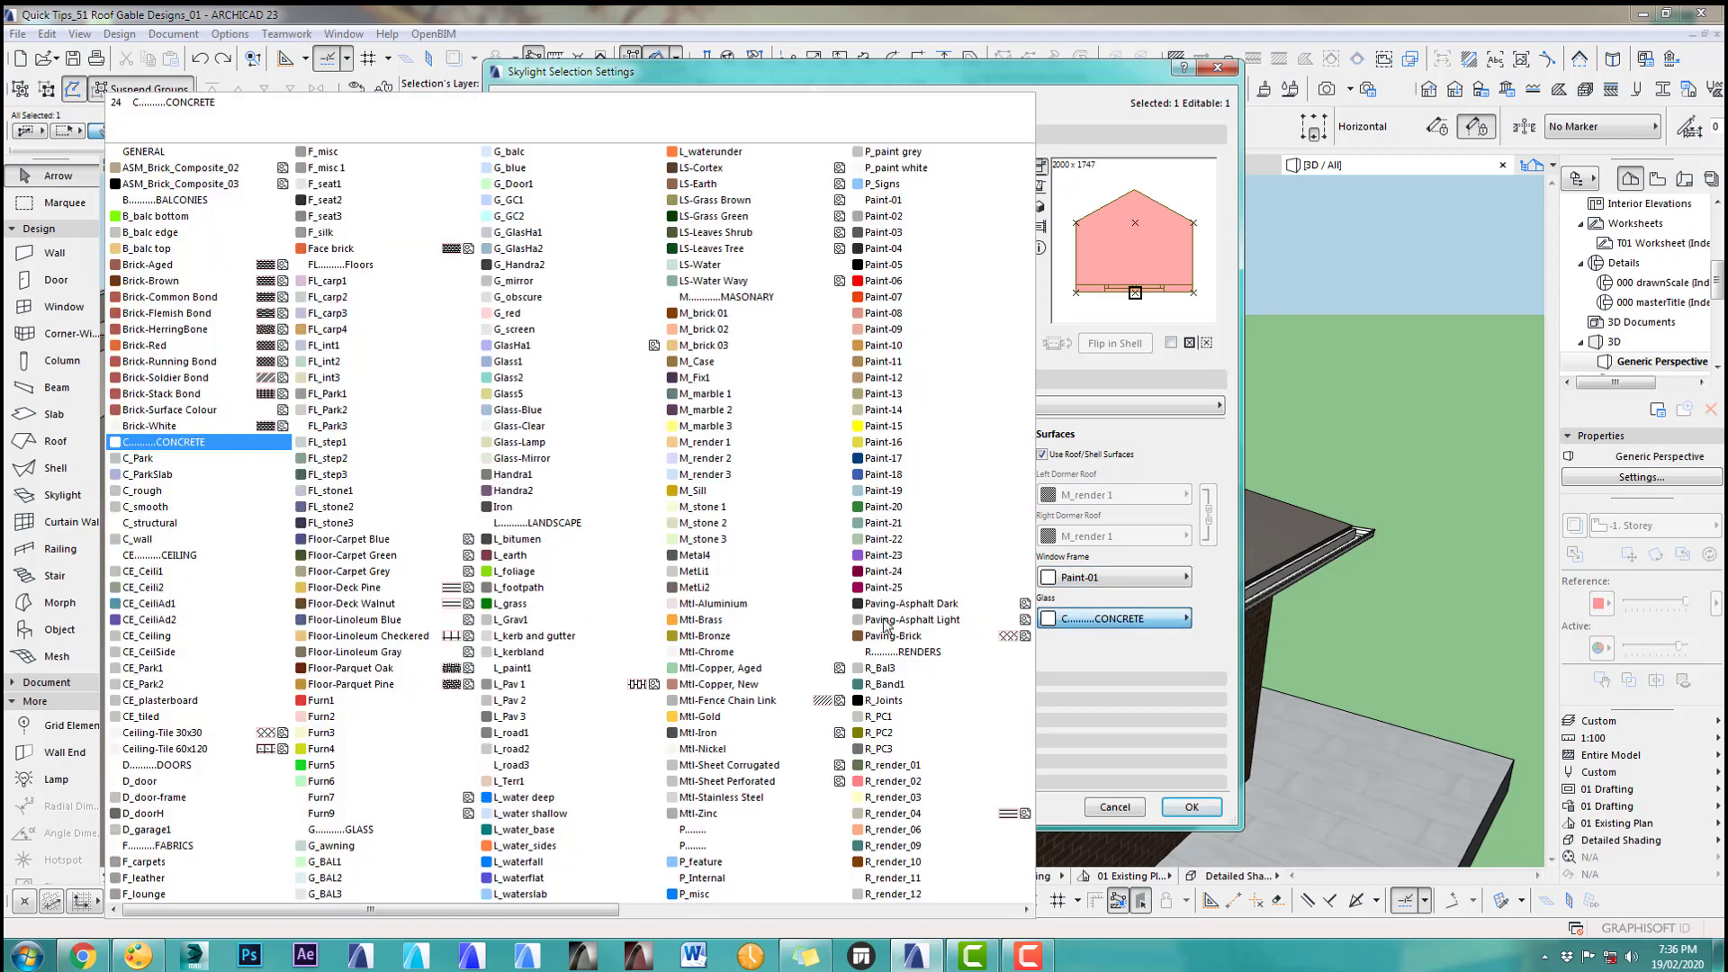
left_click(518, 377)
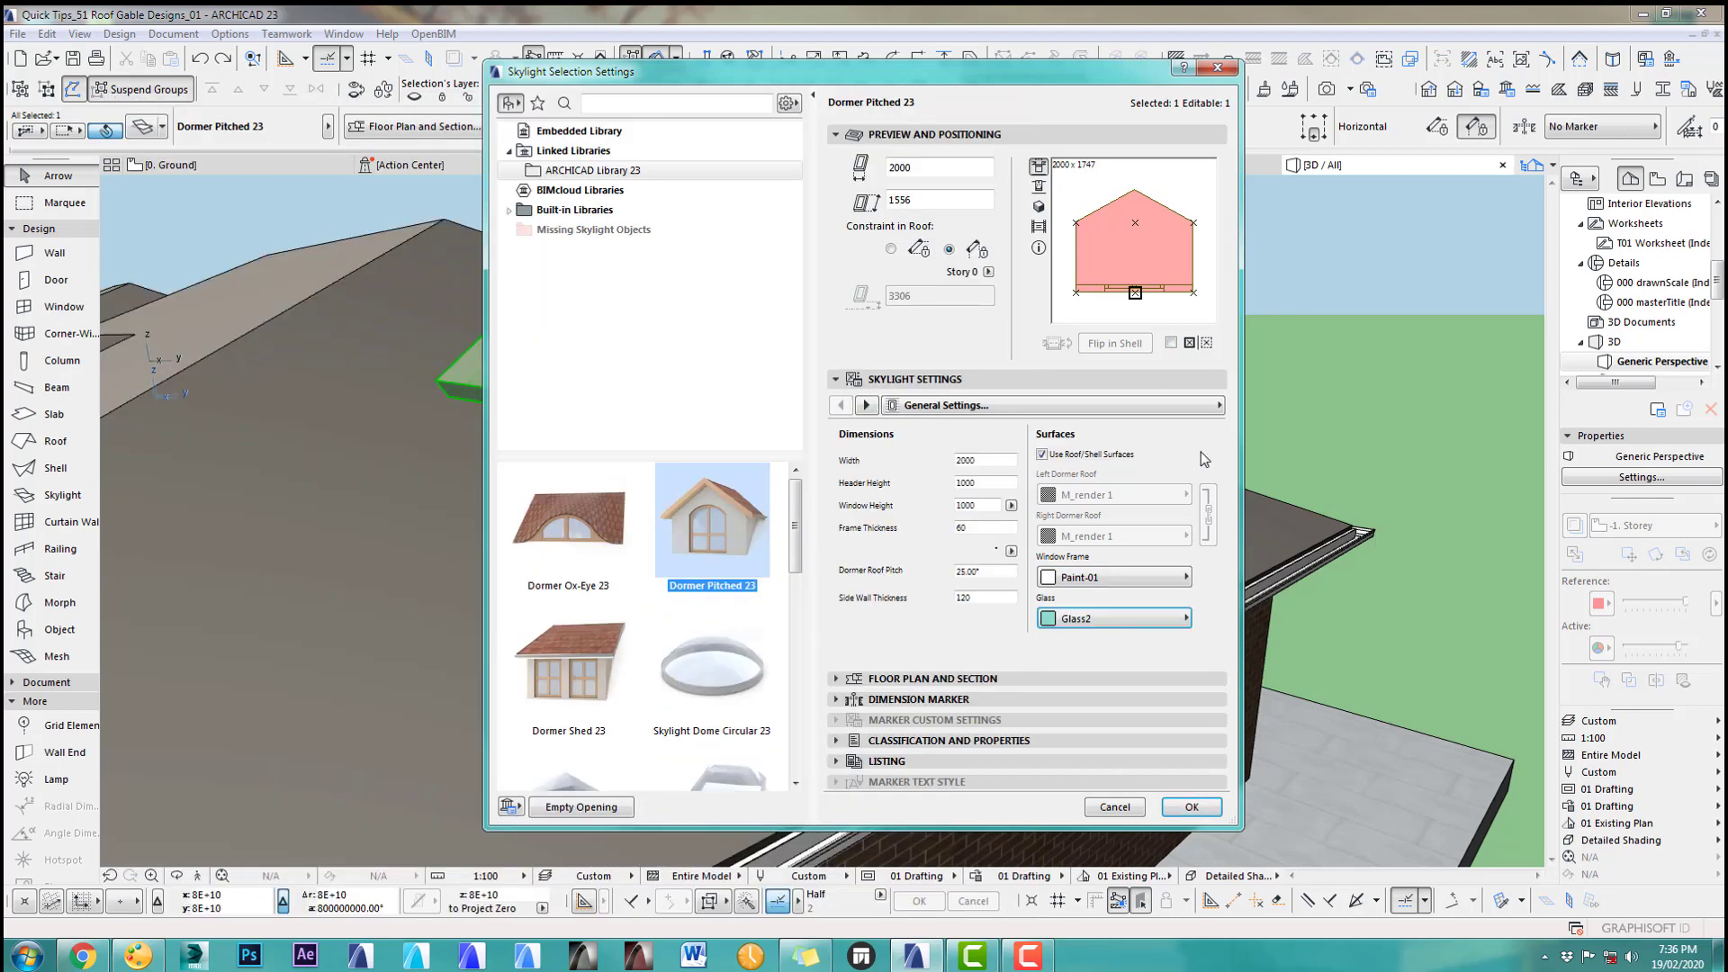
left_click(1192, 806)
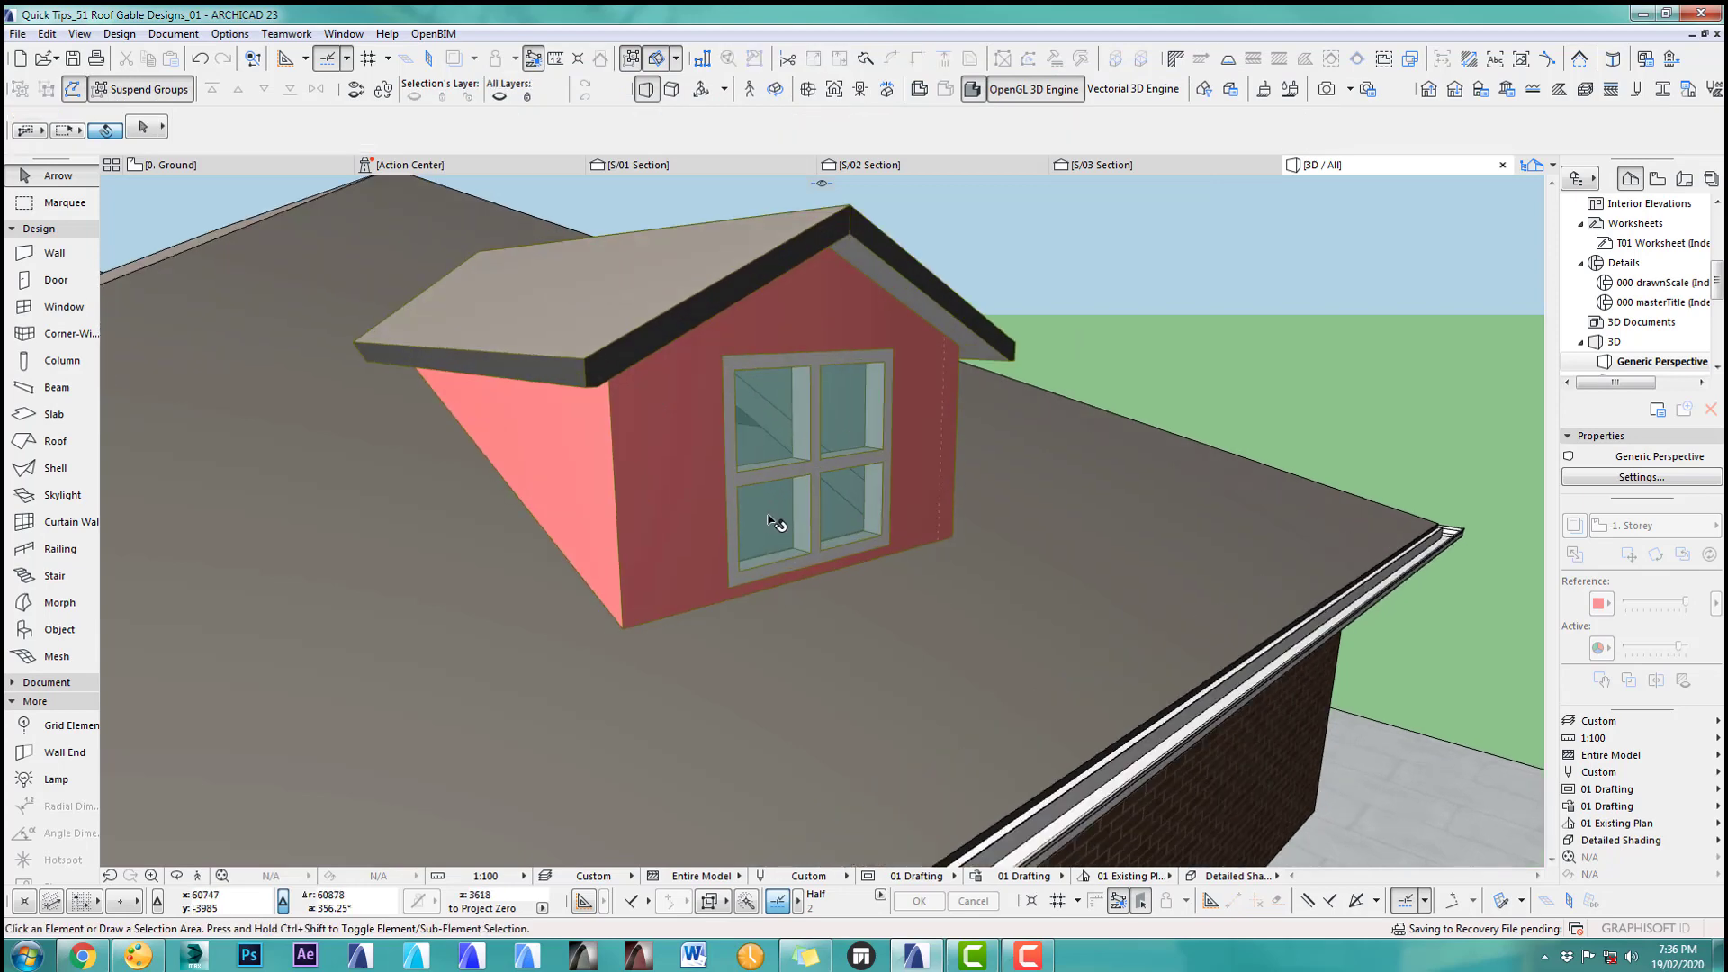
Step: Review the pitched dormer's representation, description and structural dimension parameters, and close its settings without applying changes
scroll(774, 508, "up", 2)
left_click(674, 459)
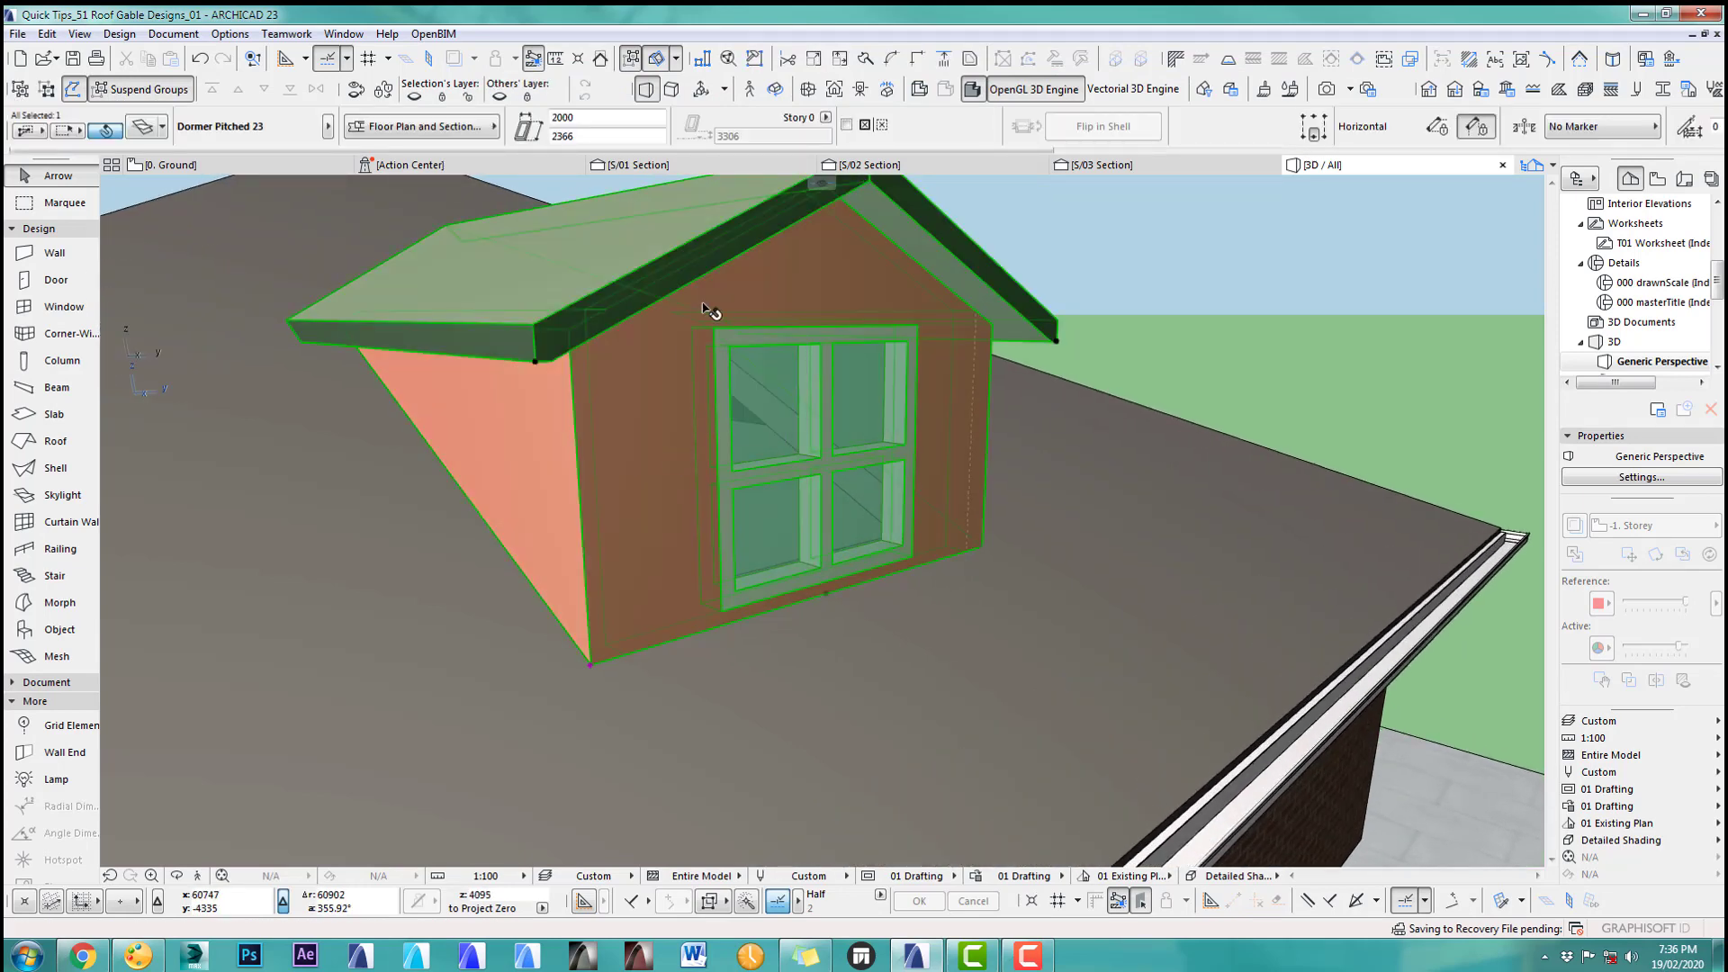
left_click(149, 131)
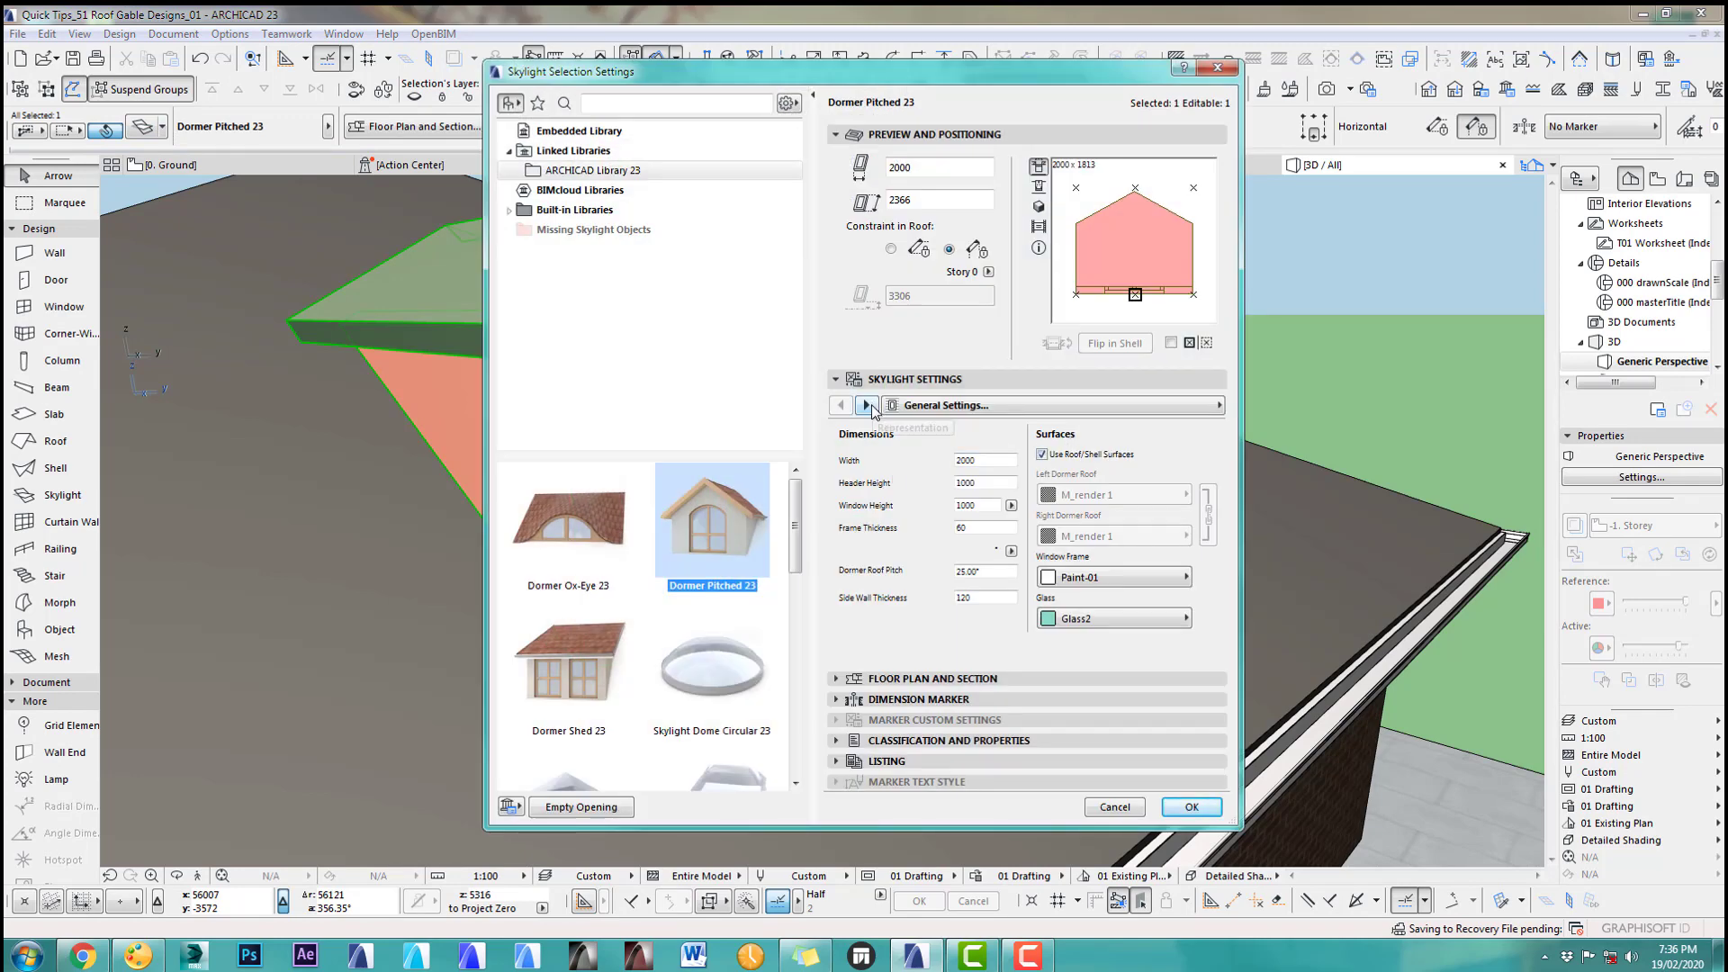
left_click(868, 405)
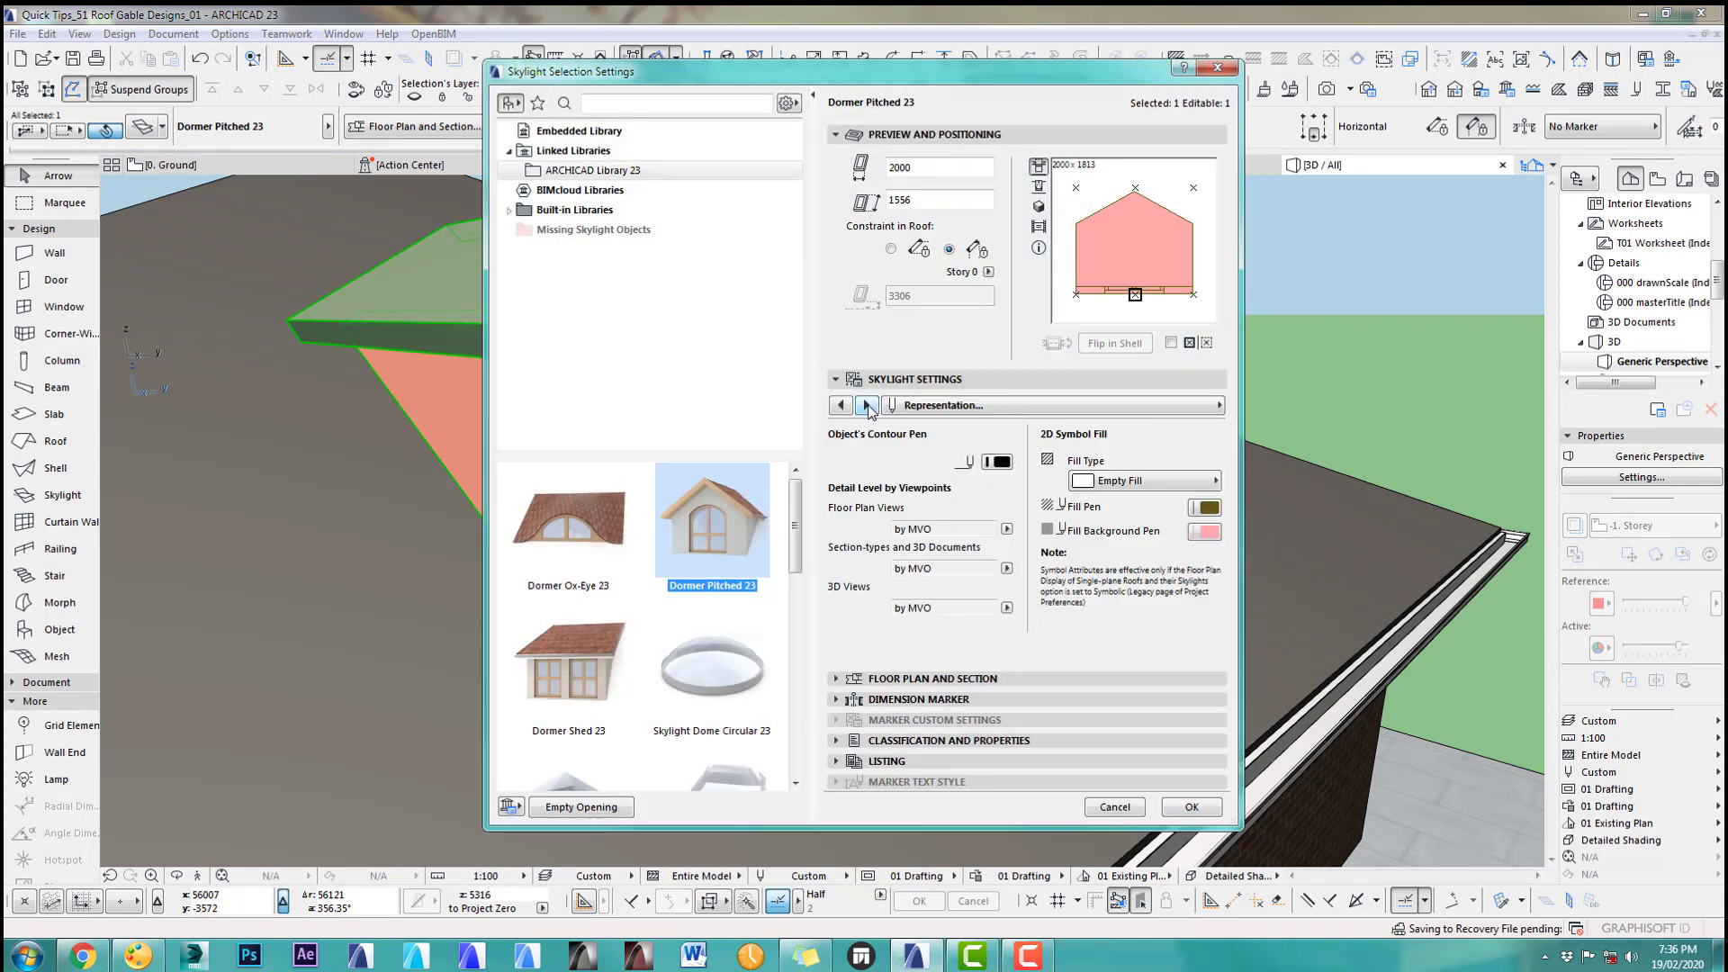
left_click(868, 405)
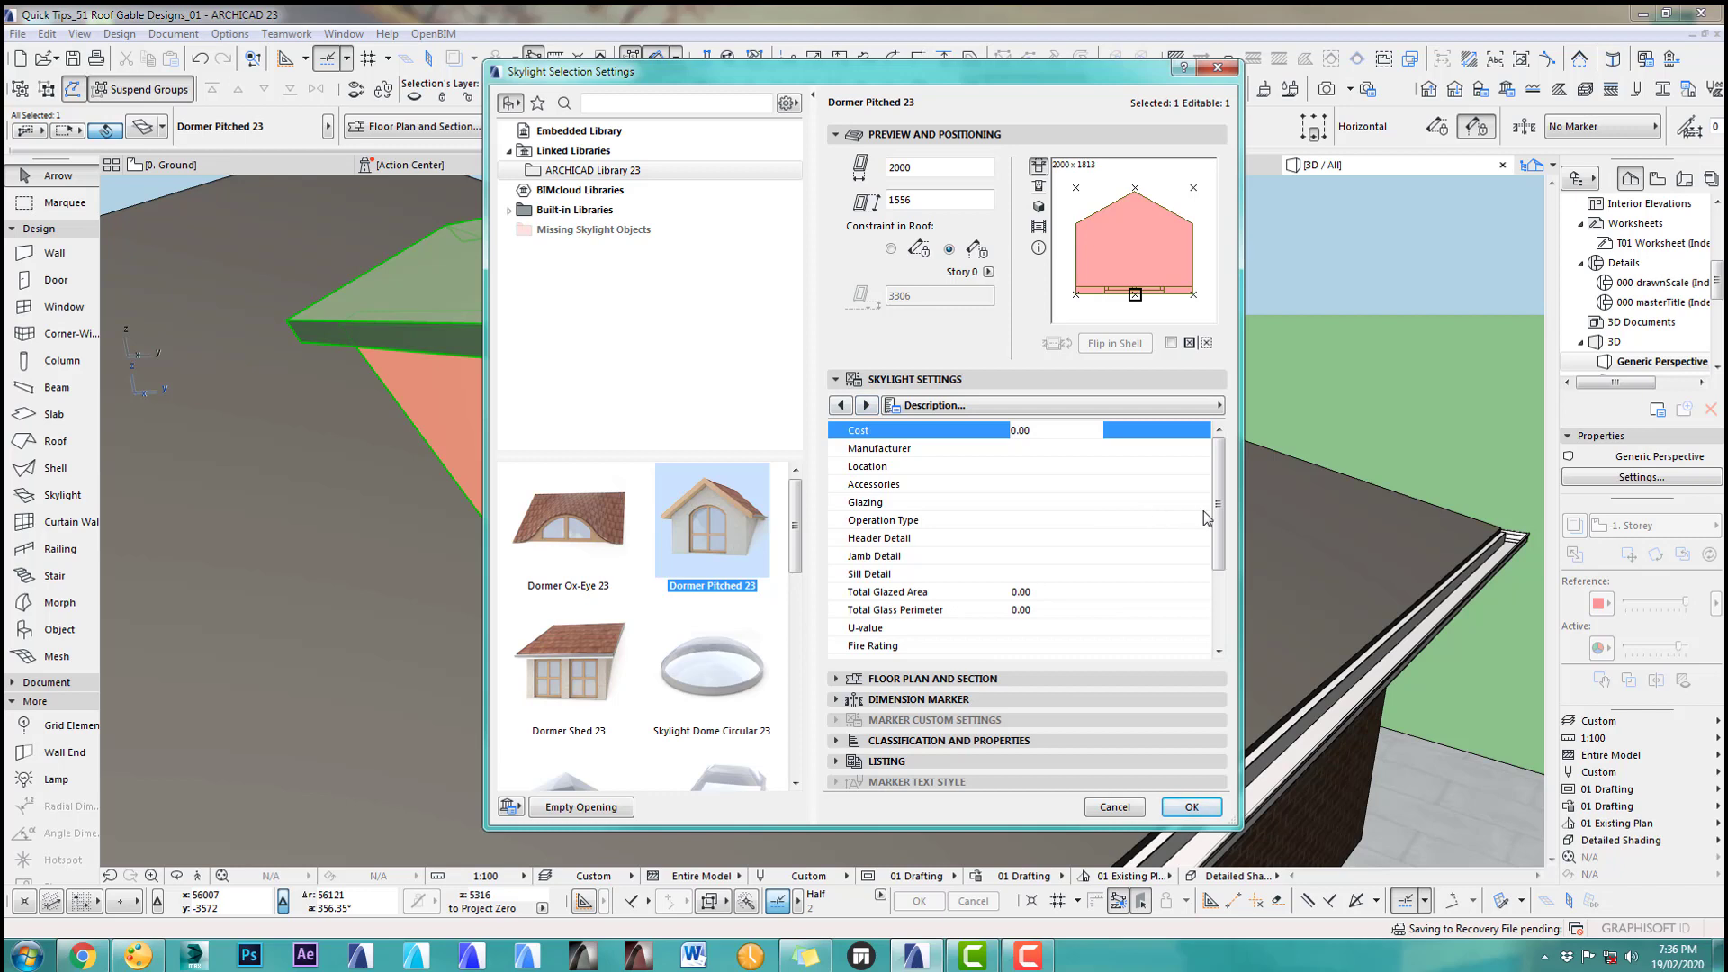
left_click(867, 405)
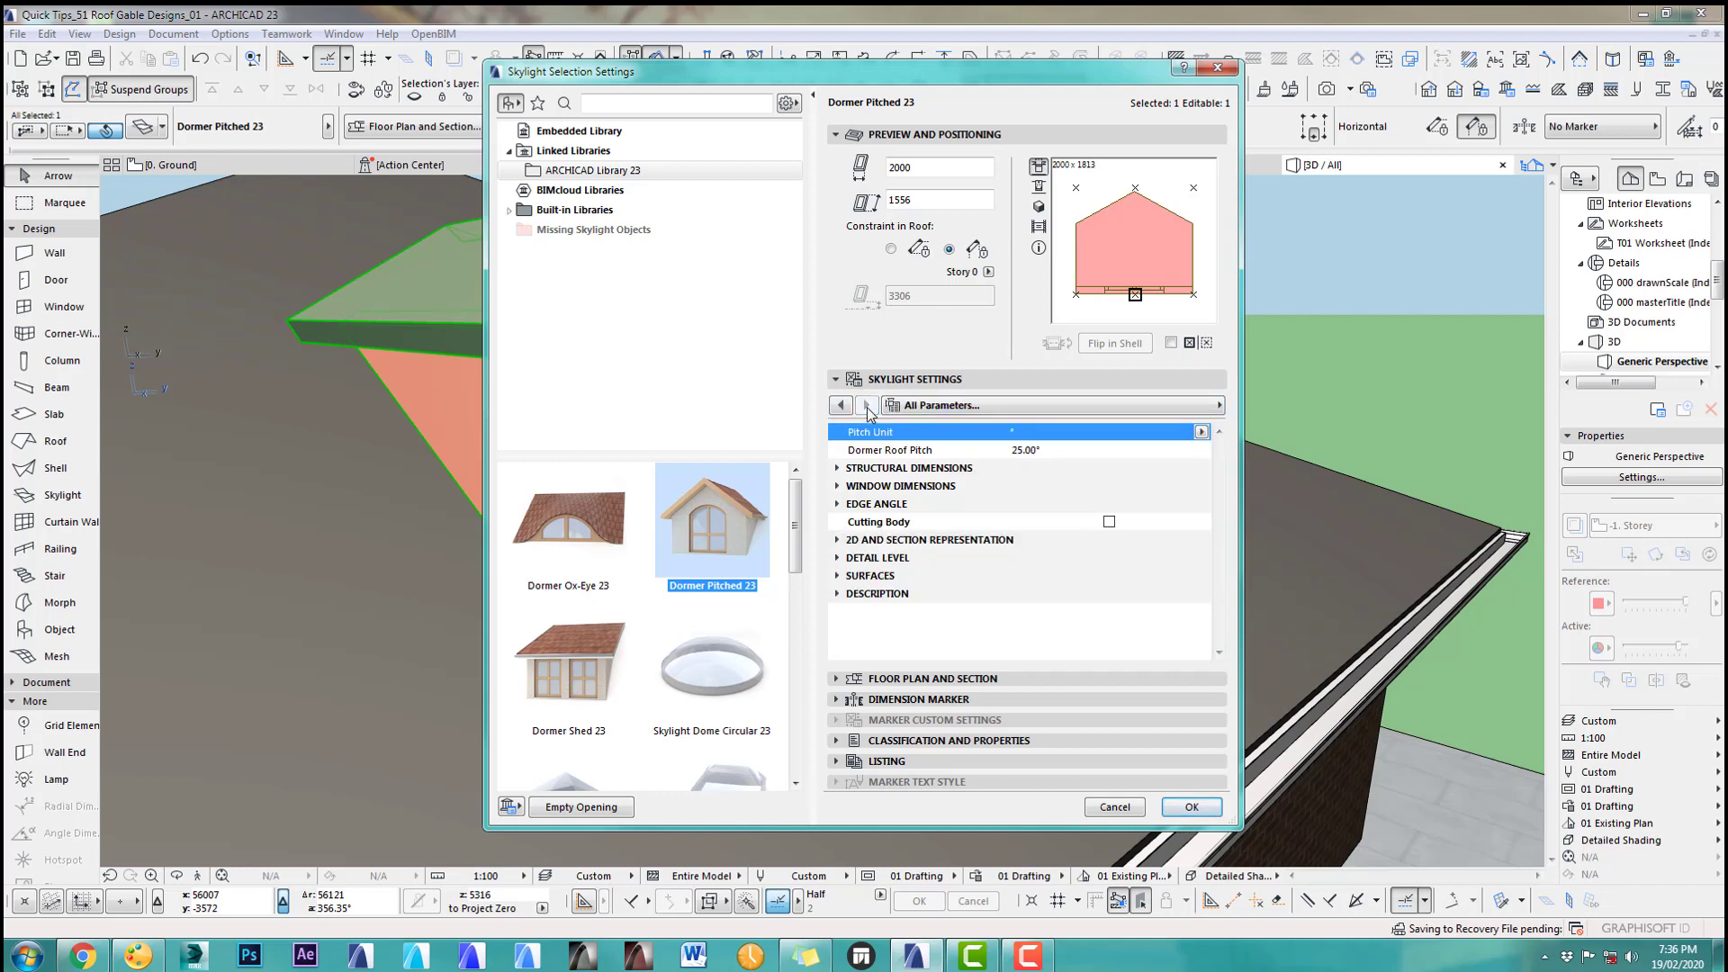
left_click(843, 469)
left_click(842, 469)
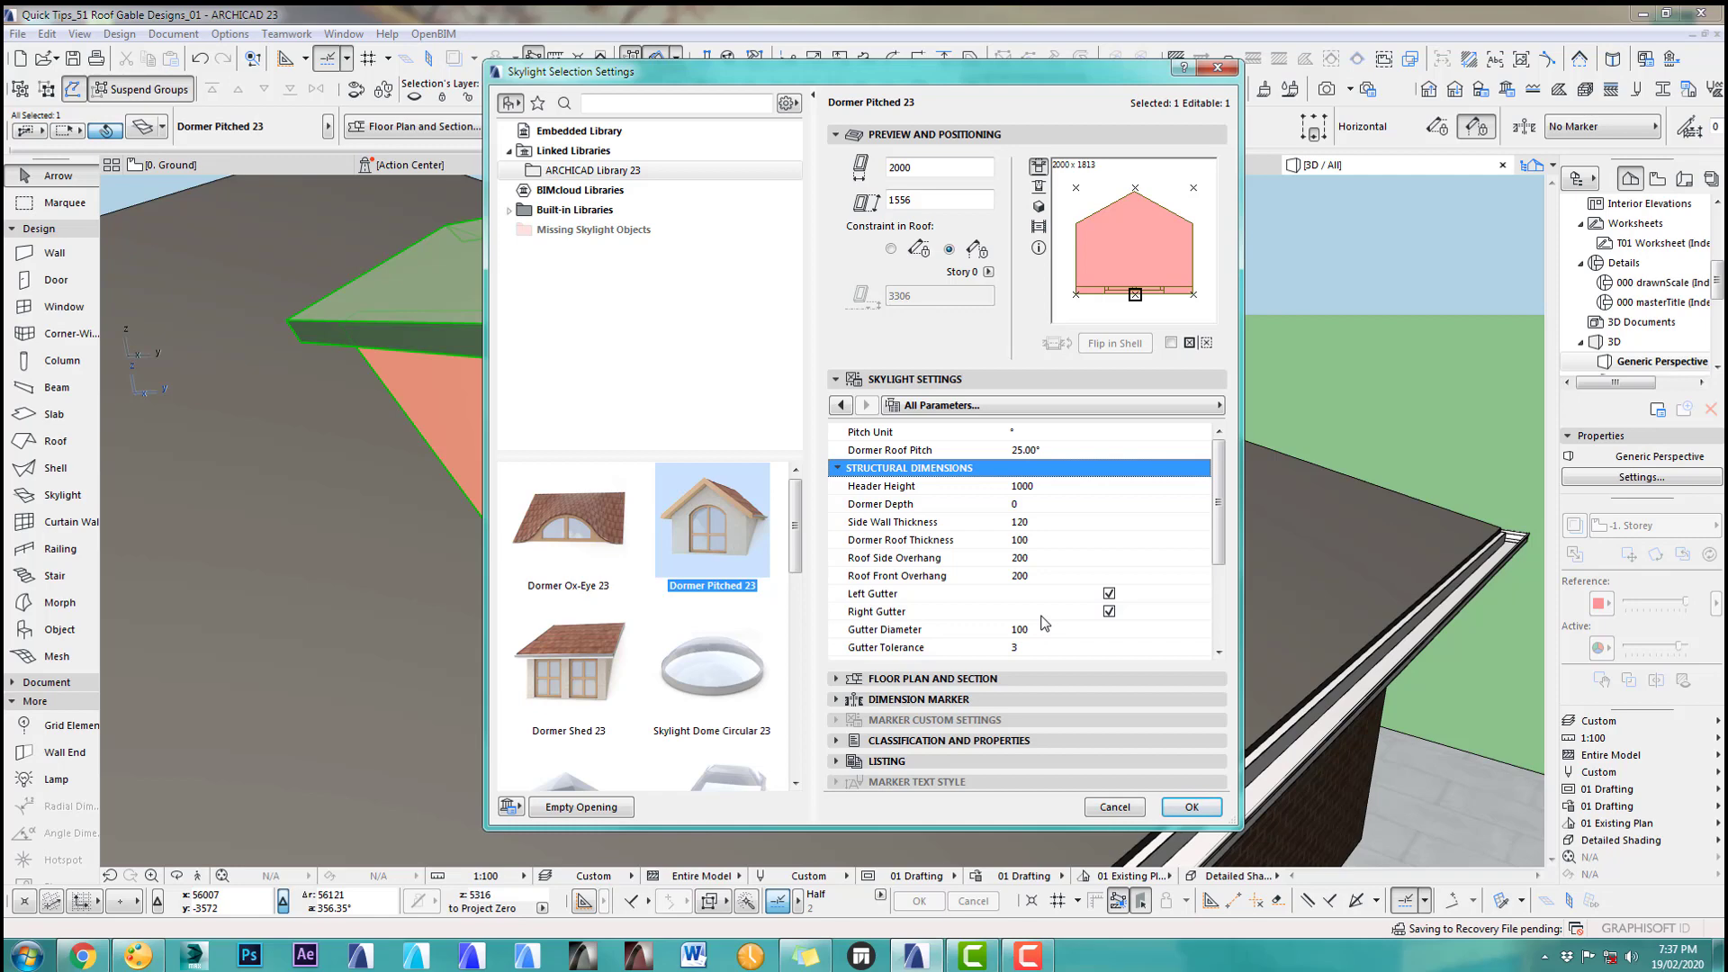
left_click(1115, 808)
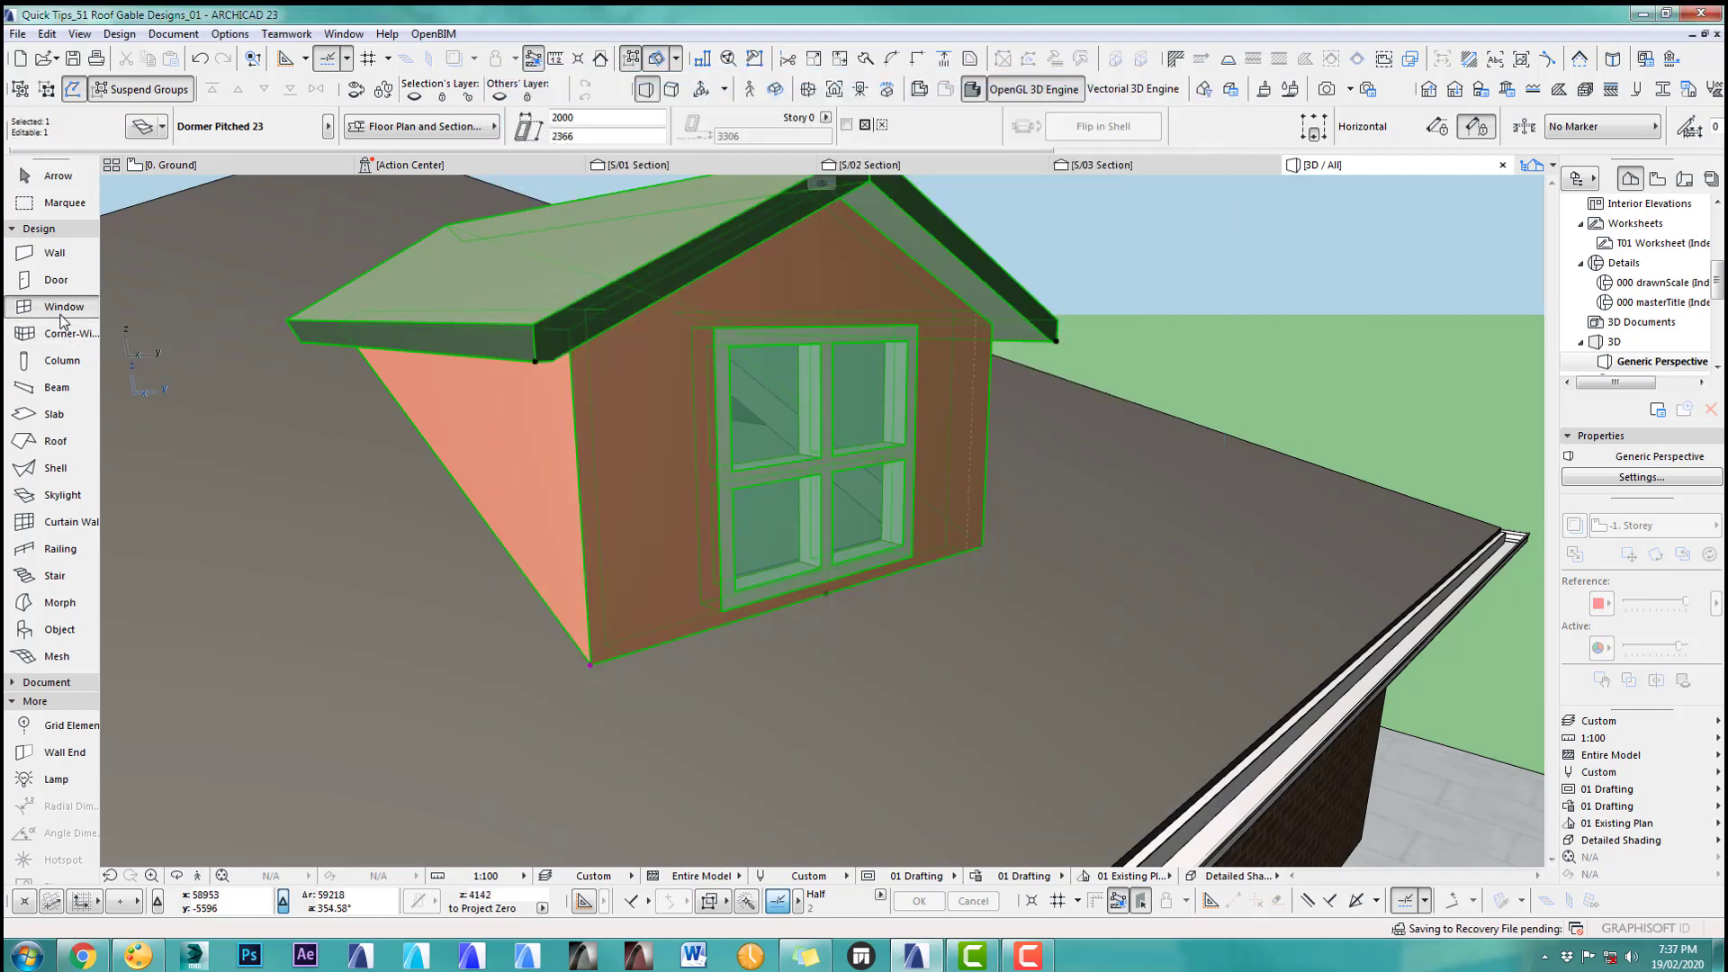
Step: Examine the settings pages available for Window 23 in the default window settings, and cancel out of them
double_click(63, 309)
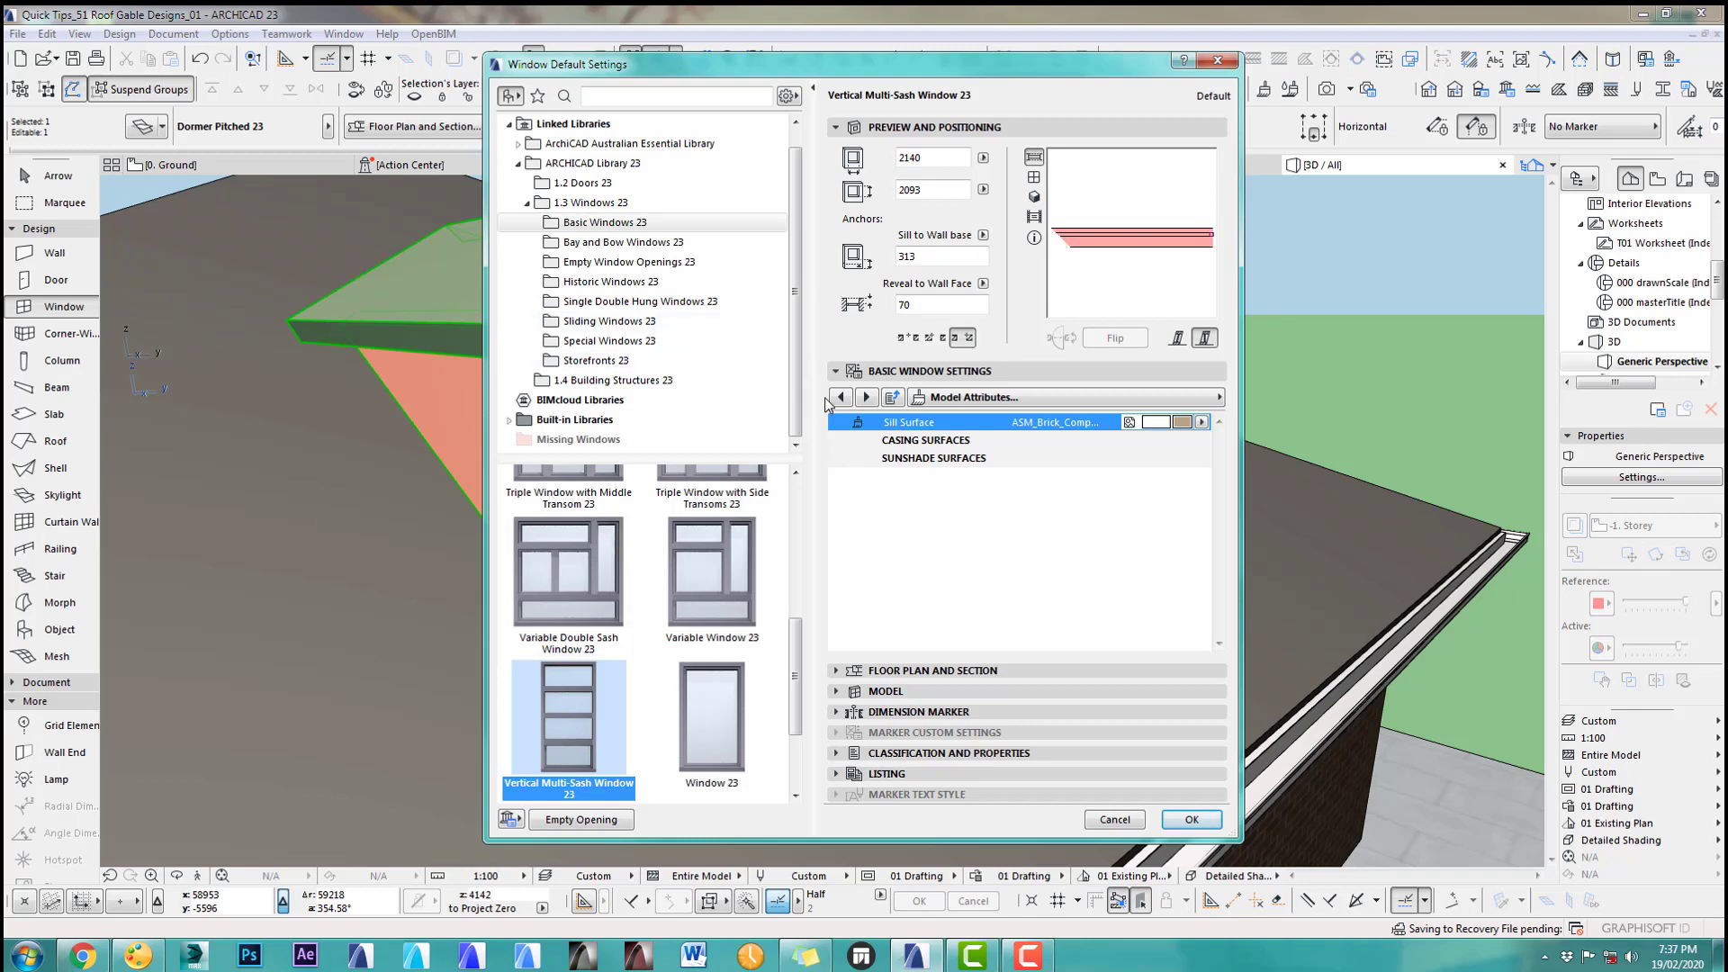
left_click(734, 695)
left_click(1200, 403)
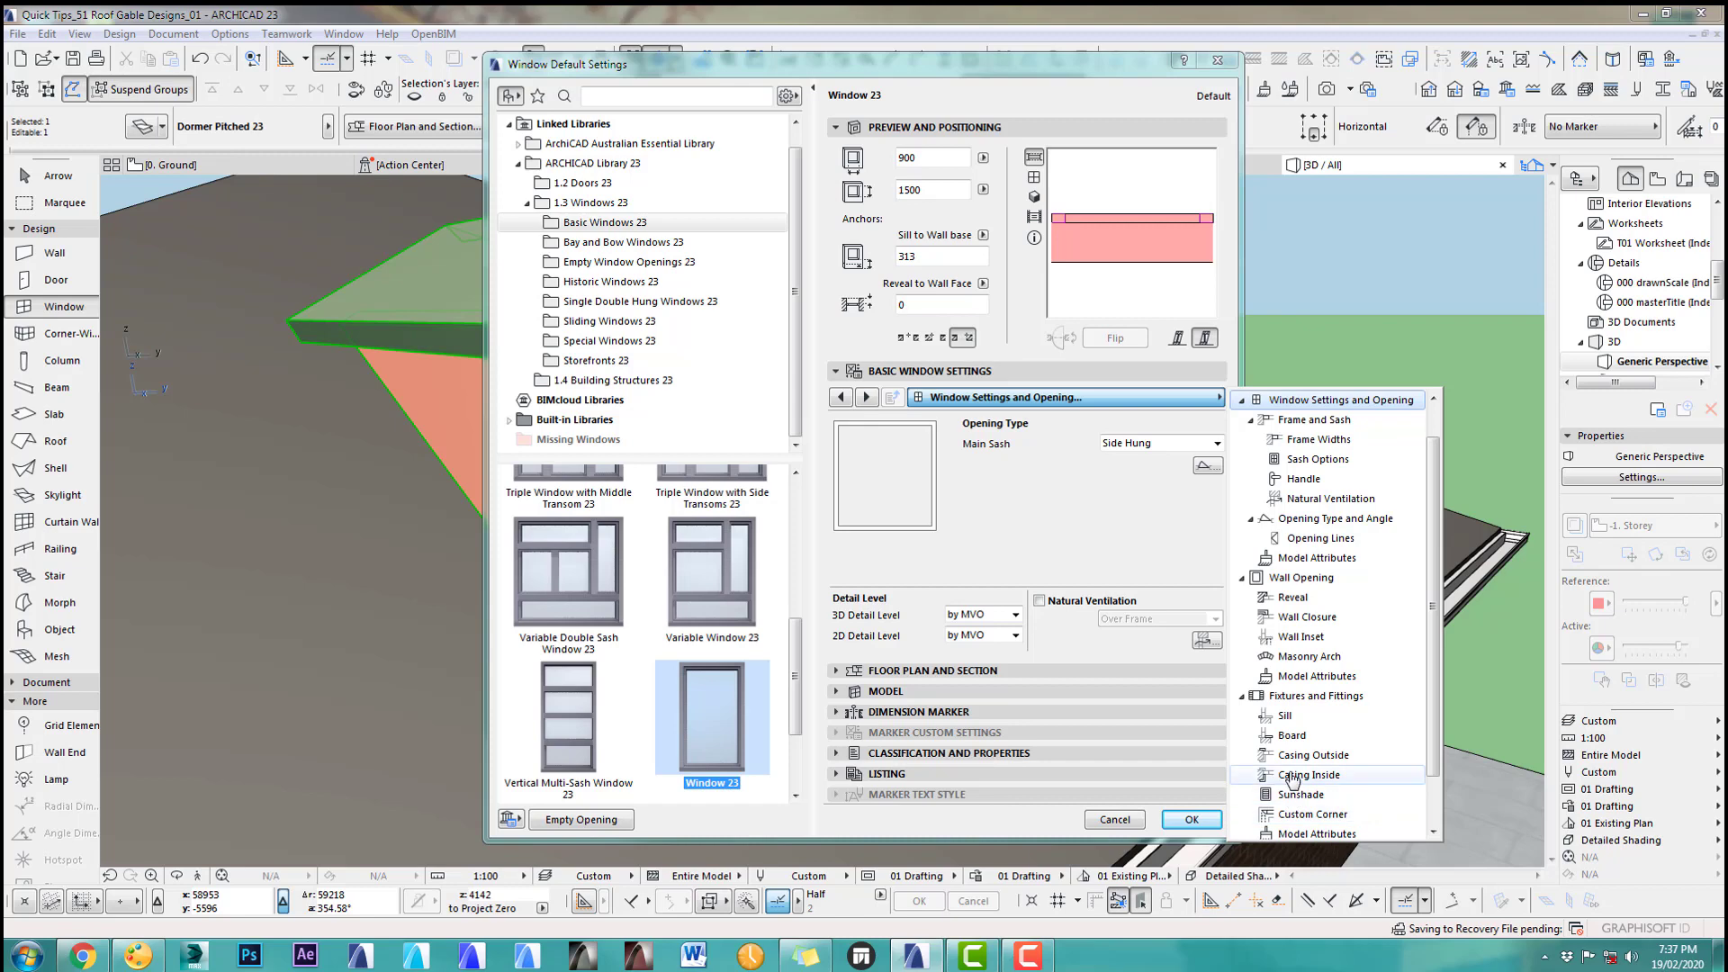
left_click(1115, 814)
left_click(1112, 816)
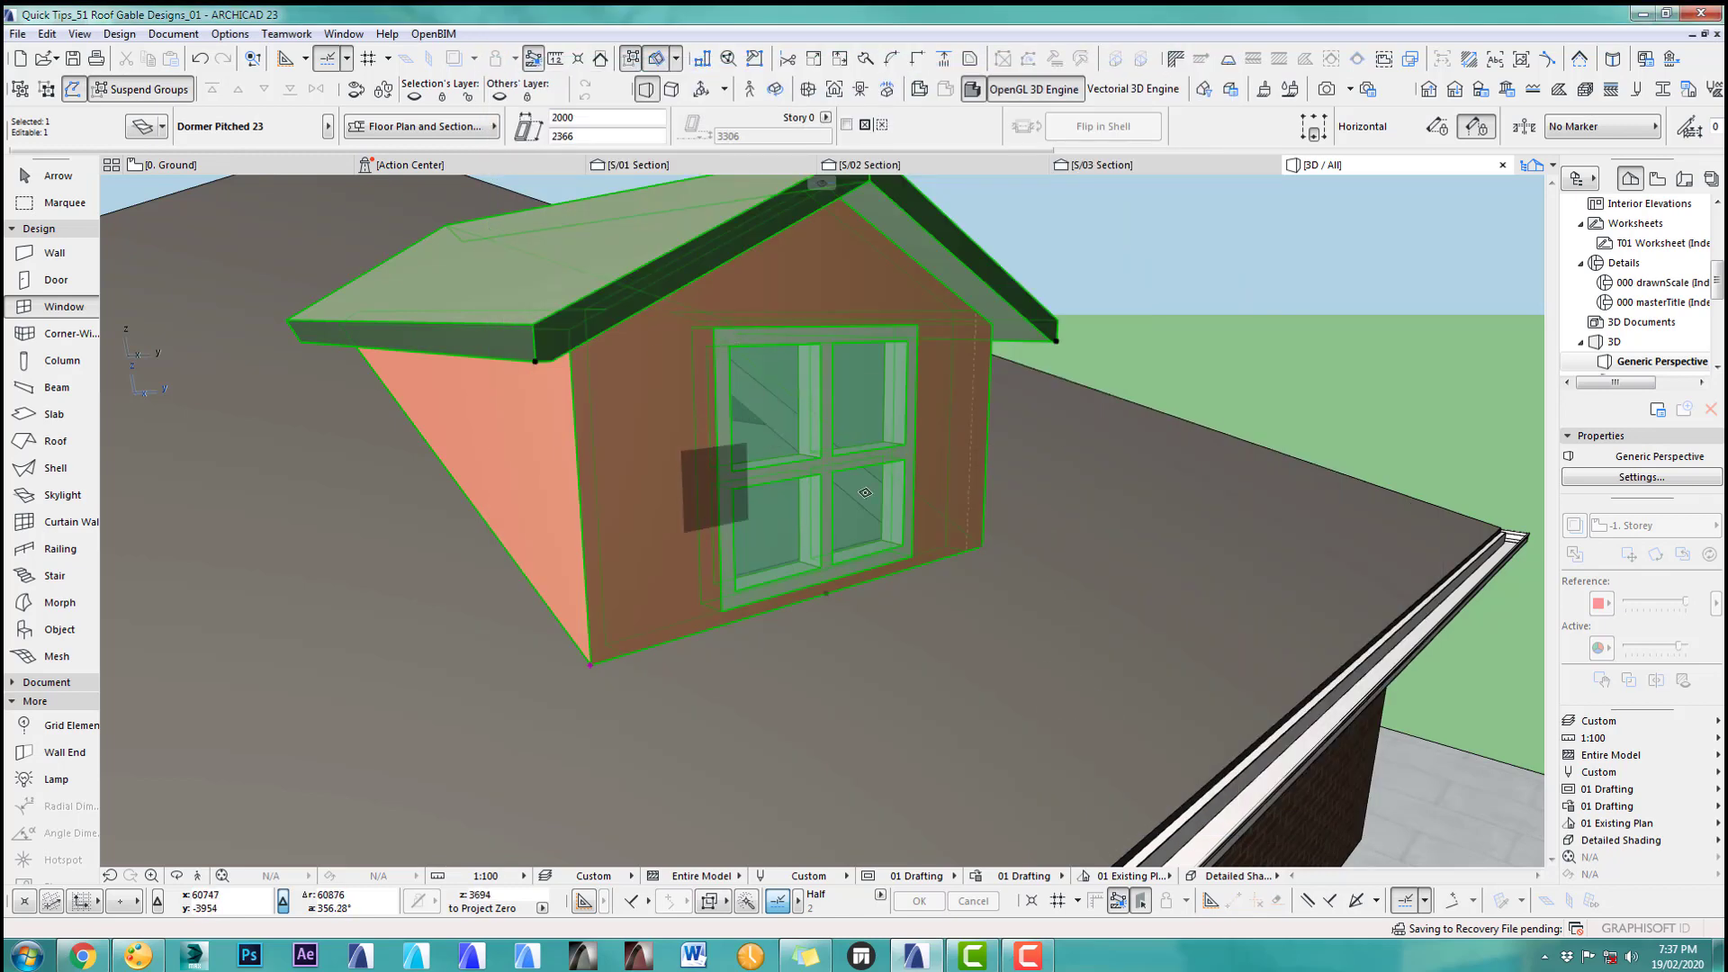
Step: Replace the pitched dormer on the end roof plane with the Dormer Ox-Eye 23 library part
middle_click_drag(819, 518, 819, 519)
scroll(819, 519, "down", 3)
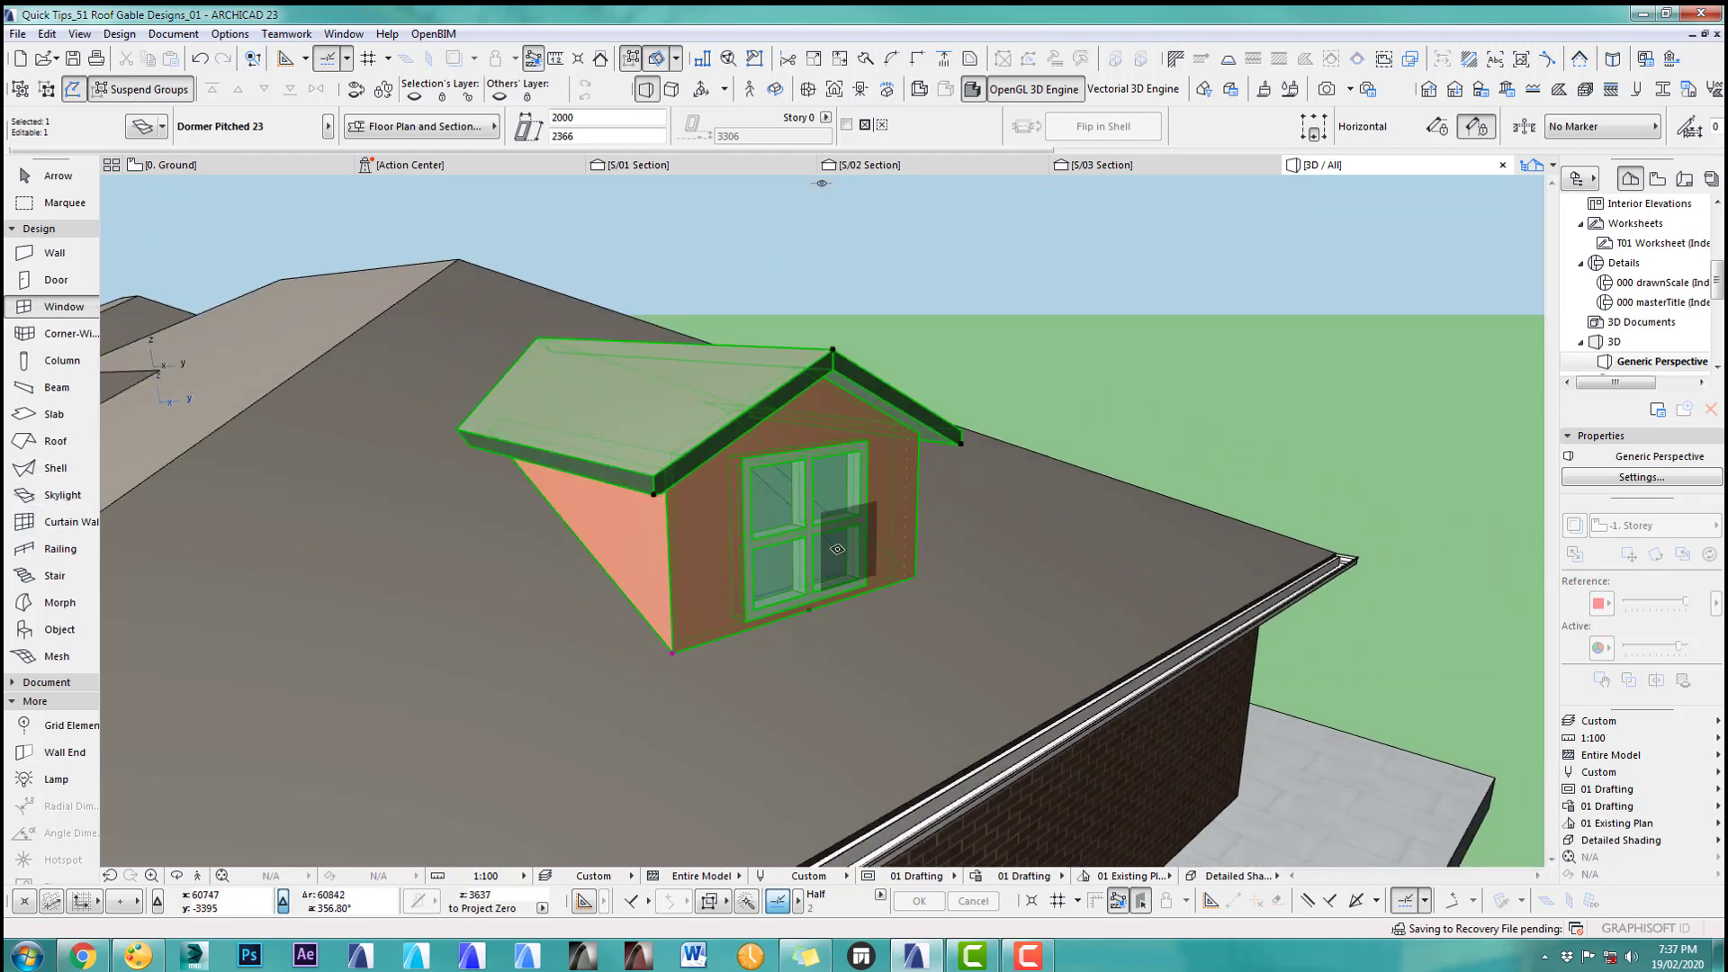
scroll(822, 537, "down", 1)
scroll(822, 536, "down", 3)
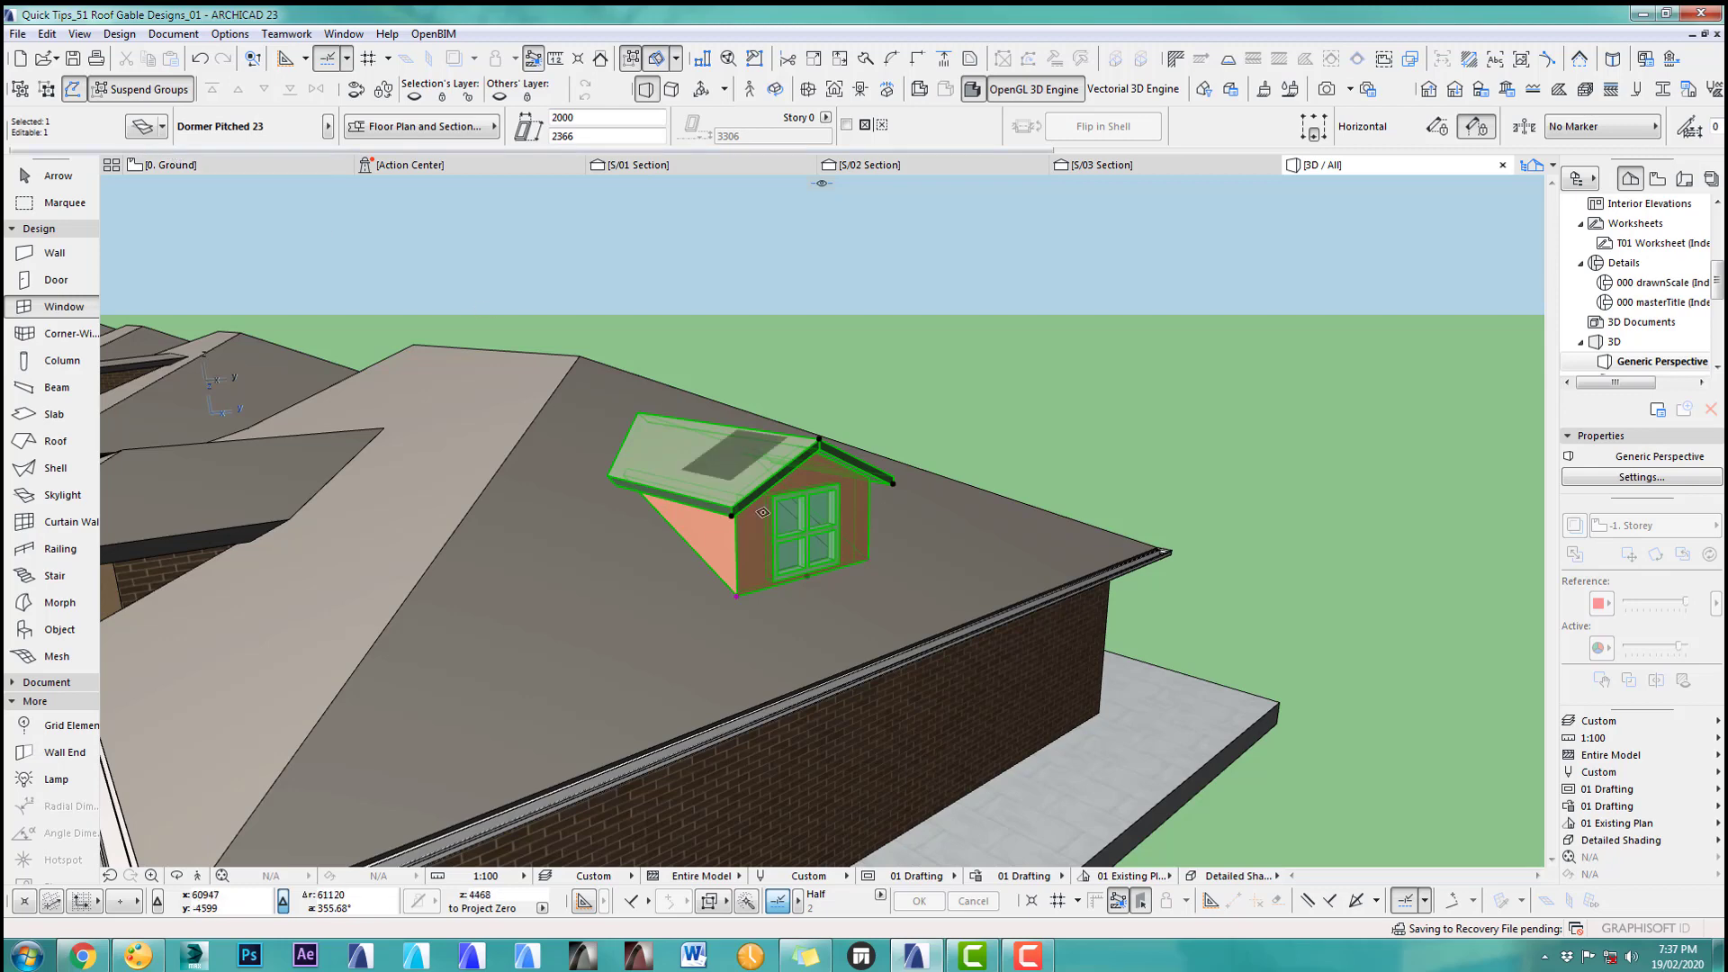
left_click(142, 126)
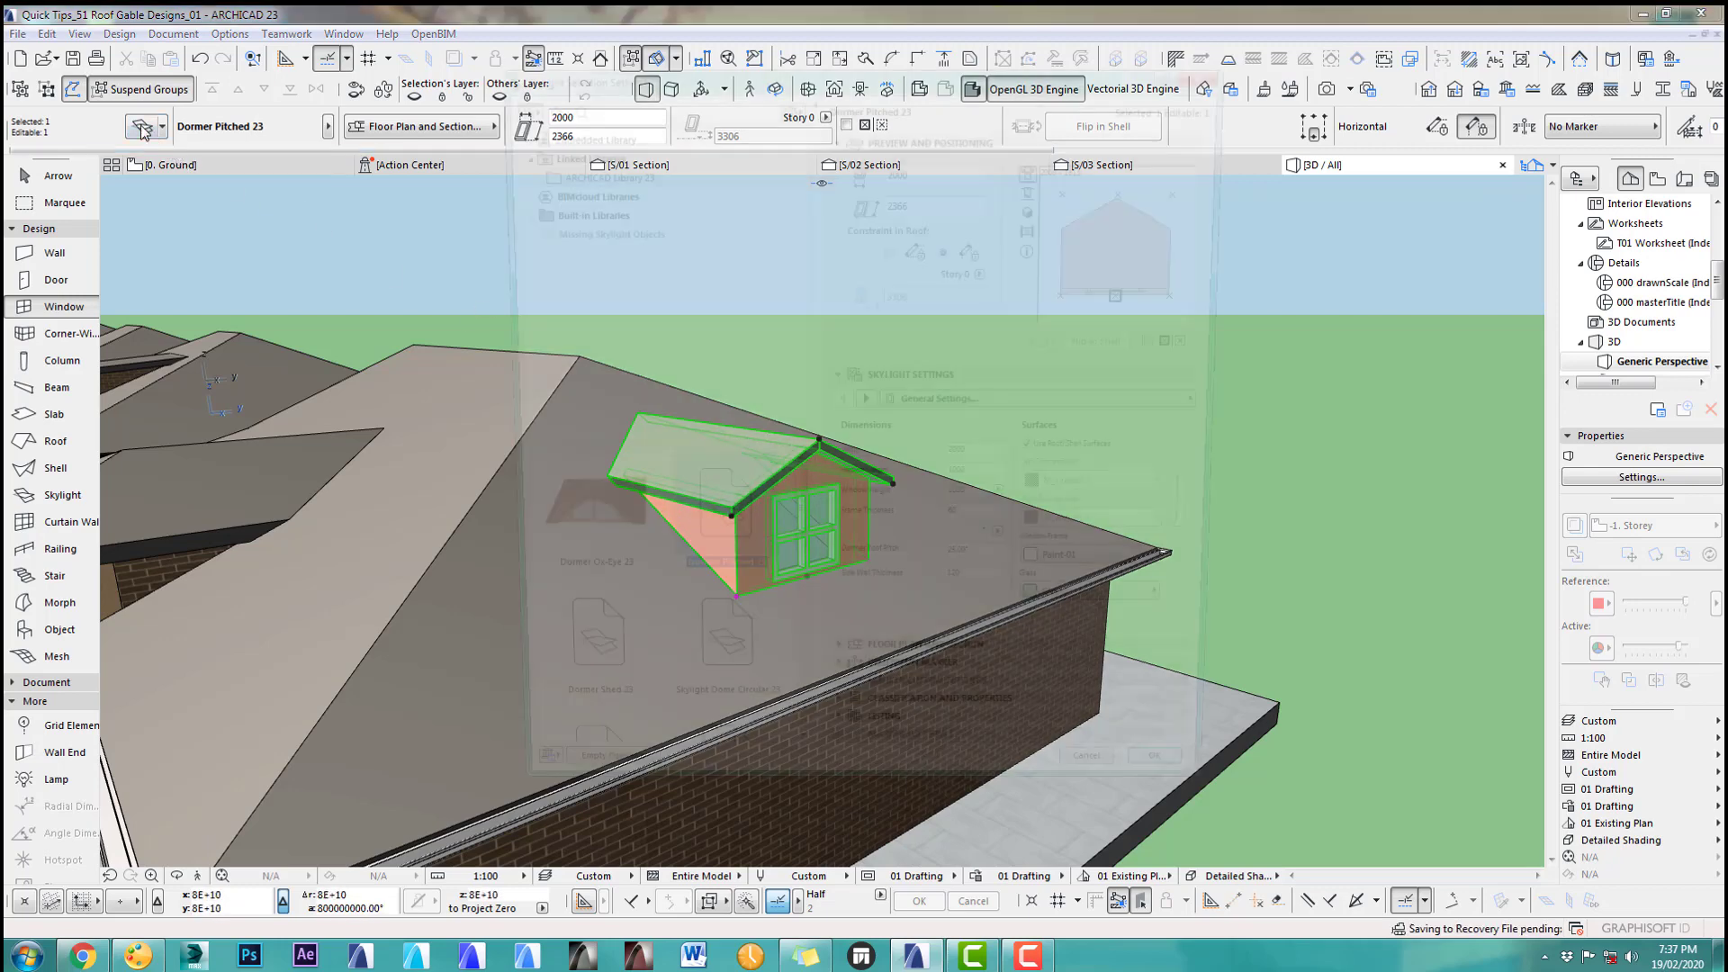
left_click(580, 526)
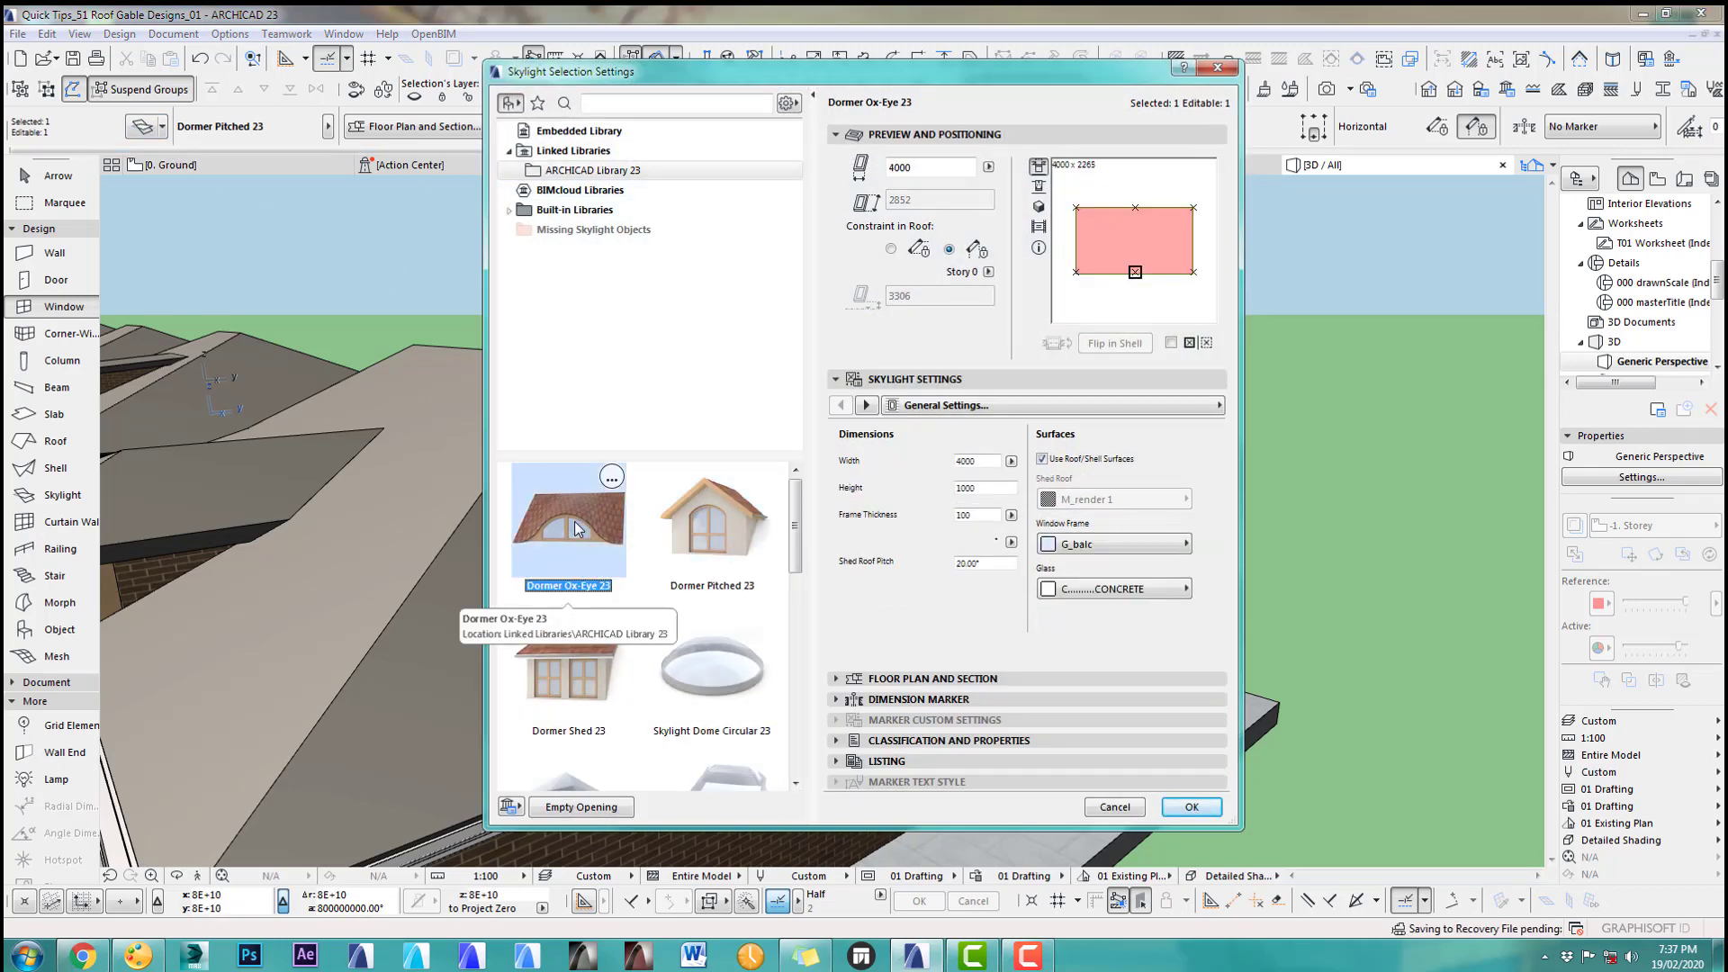
left_click(1187, 806)
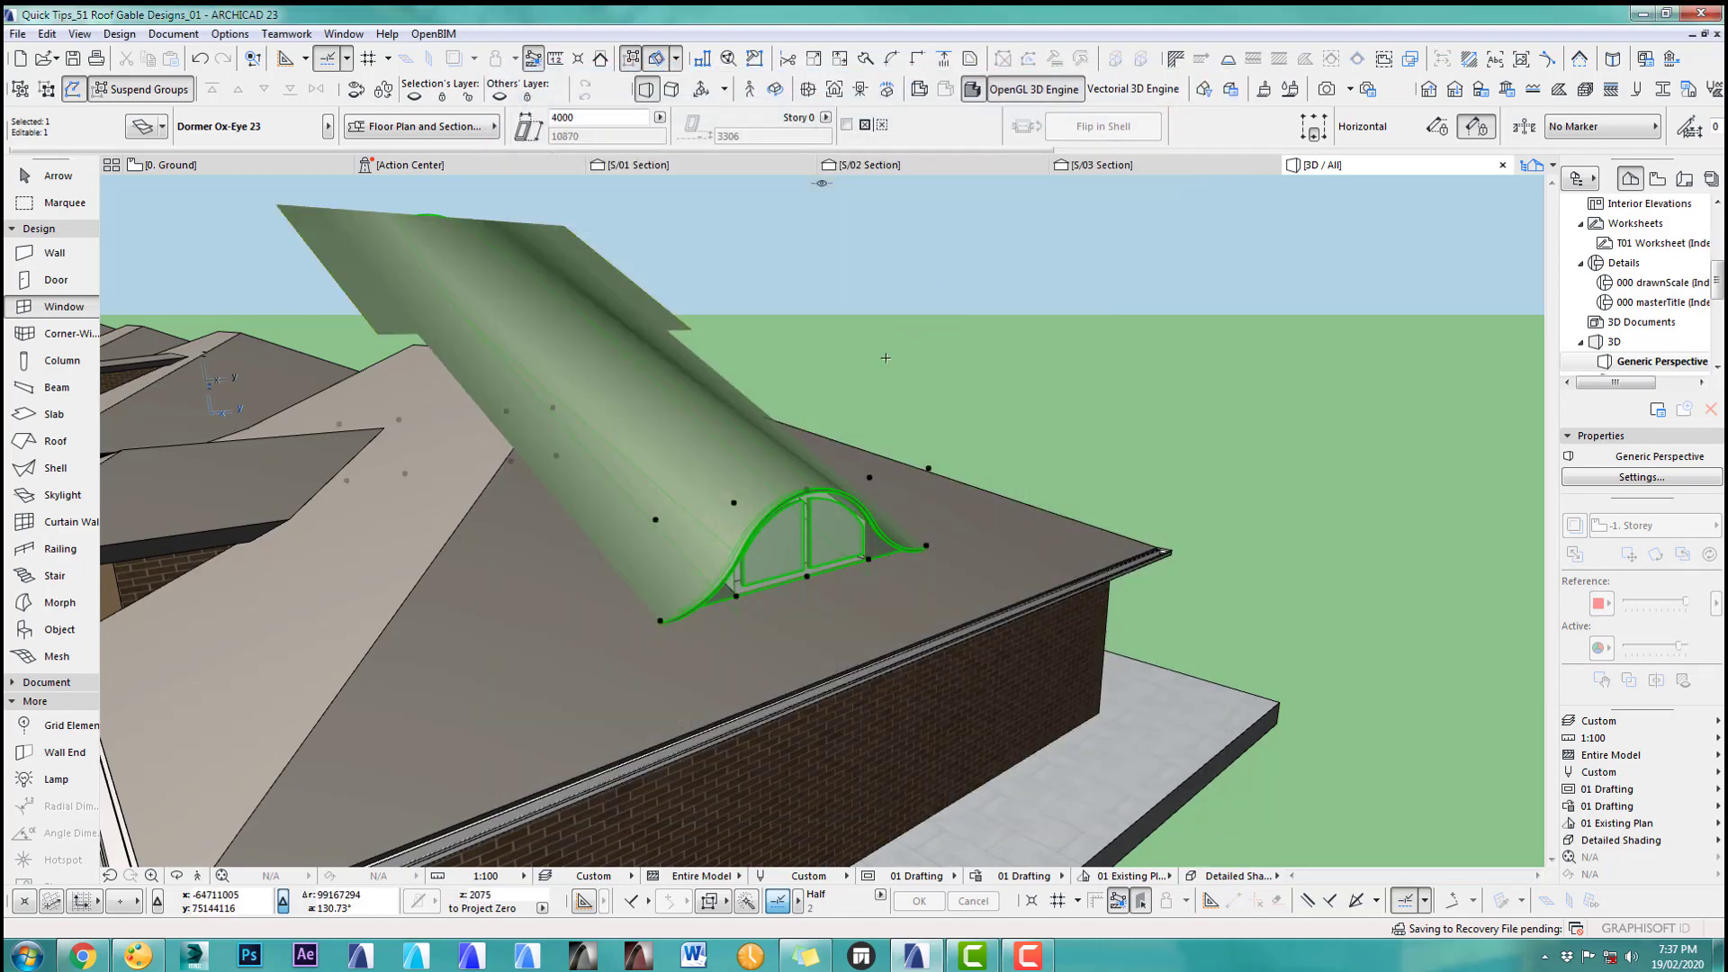
middle_click_drag(709, 618, 846, 576)
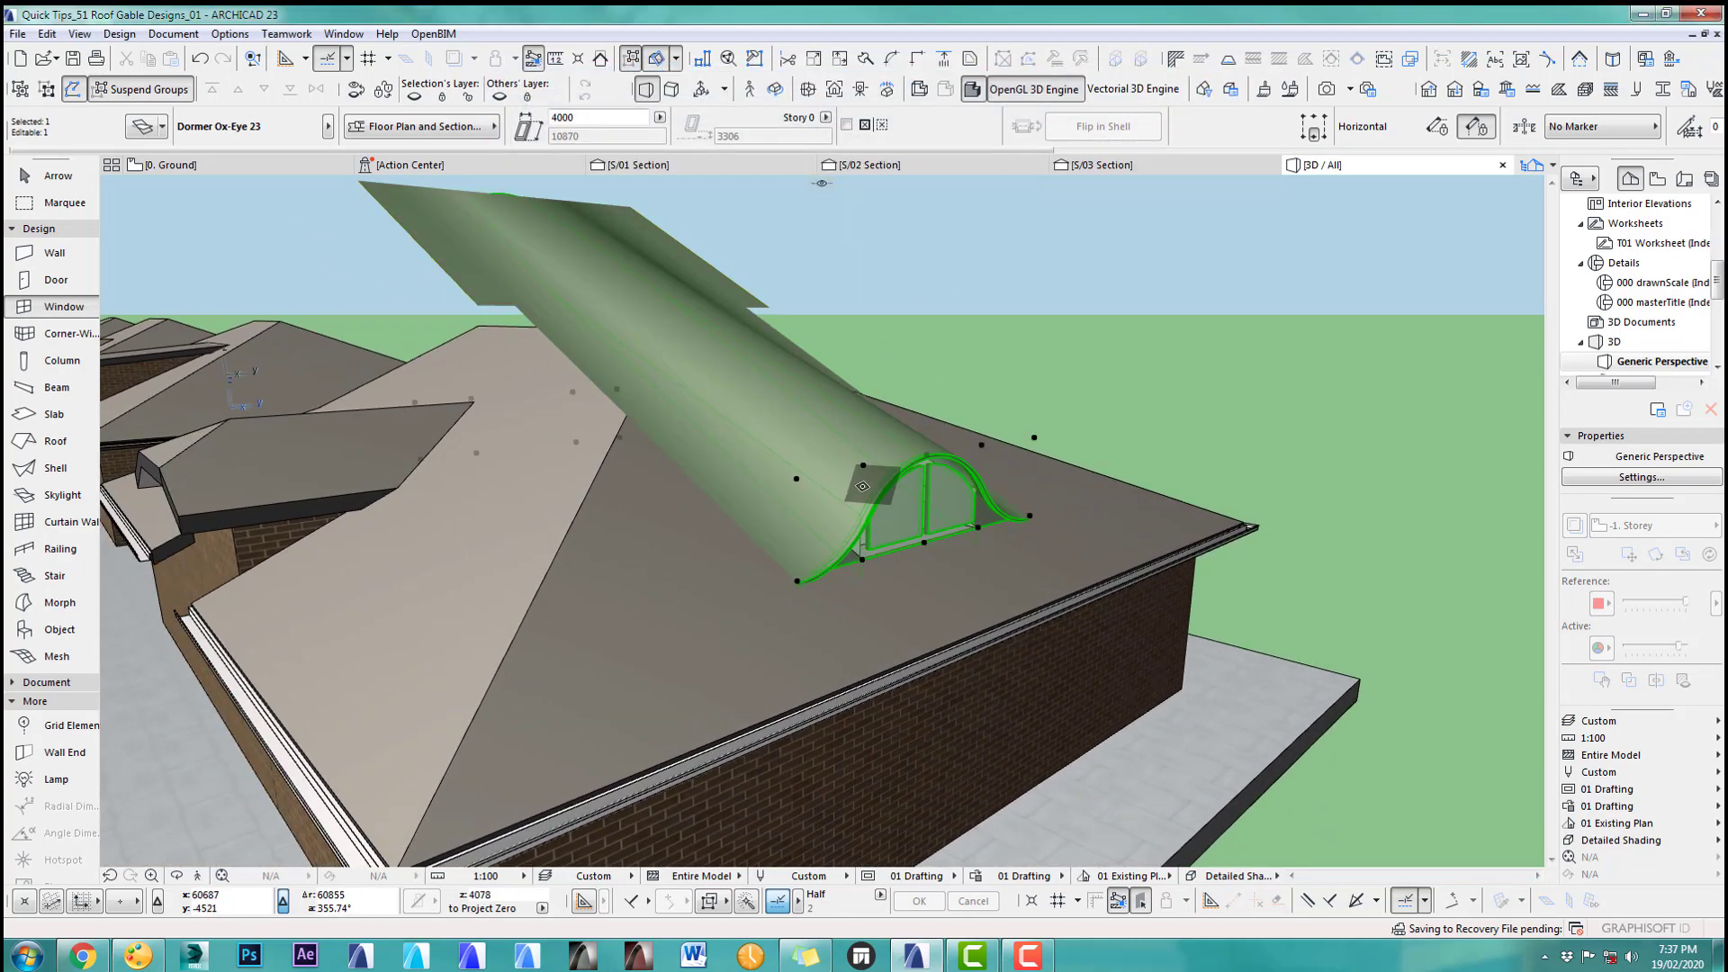
middle_click_drag(862, 486, 824, 544, "shift")
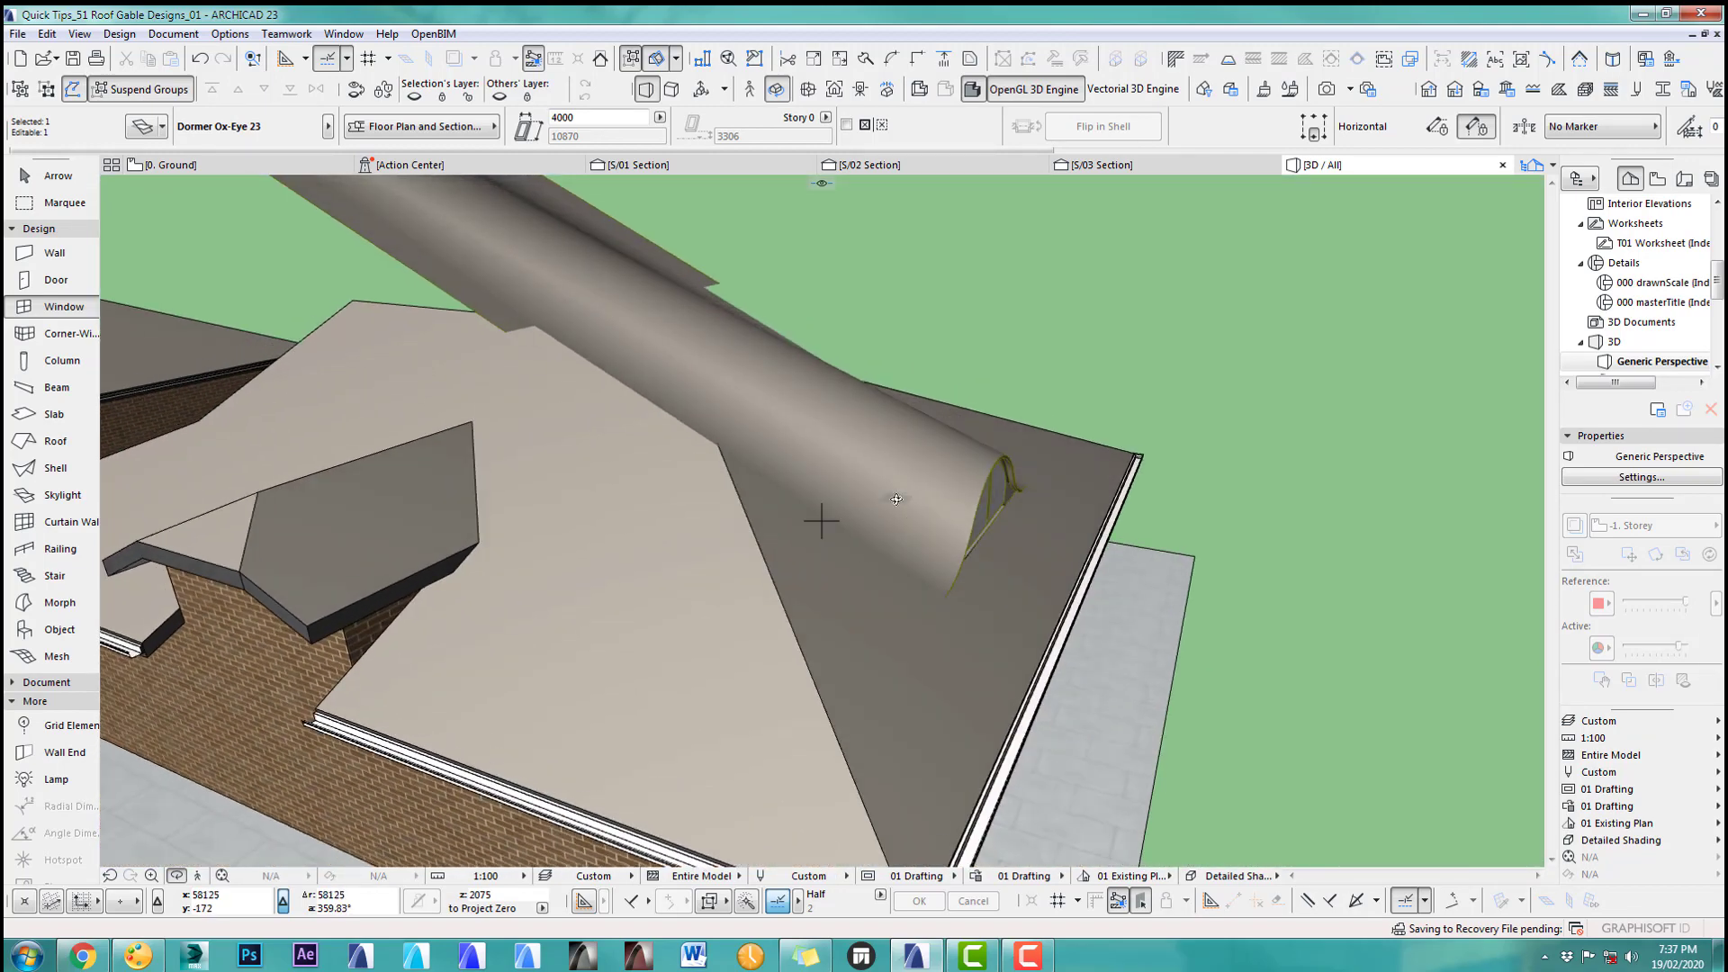
Step: On the Ground floor plan, select the ox-eye dormer and try moving it along the ridge from its rear edge
key("F2")
key("Escape")
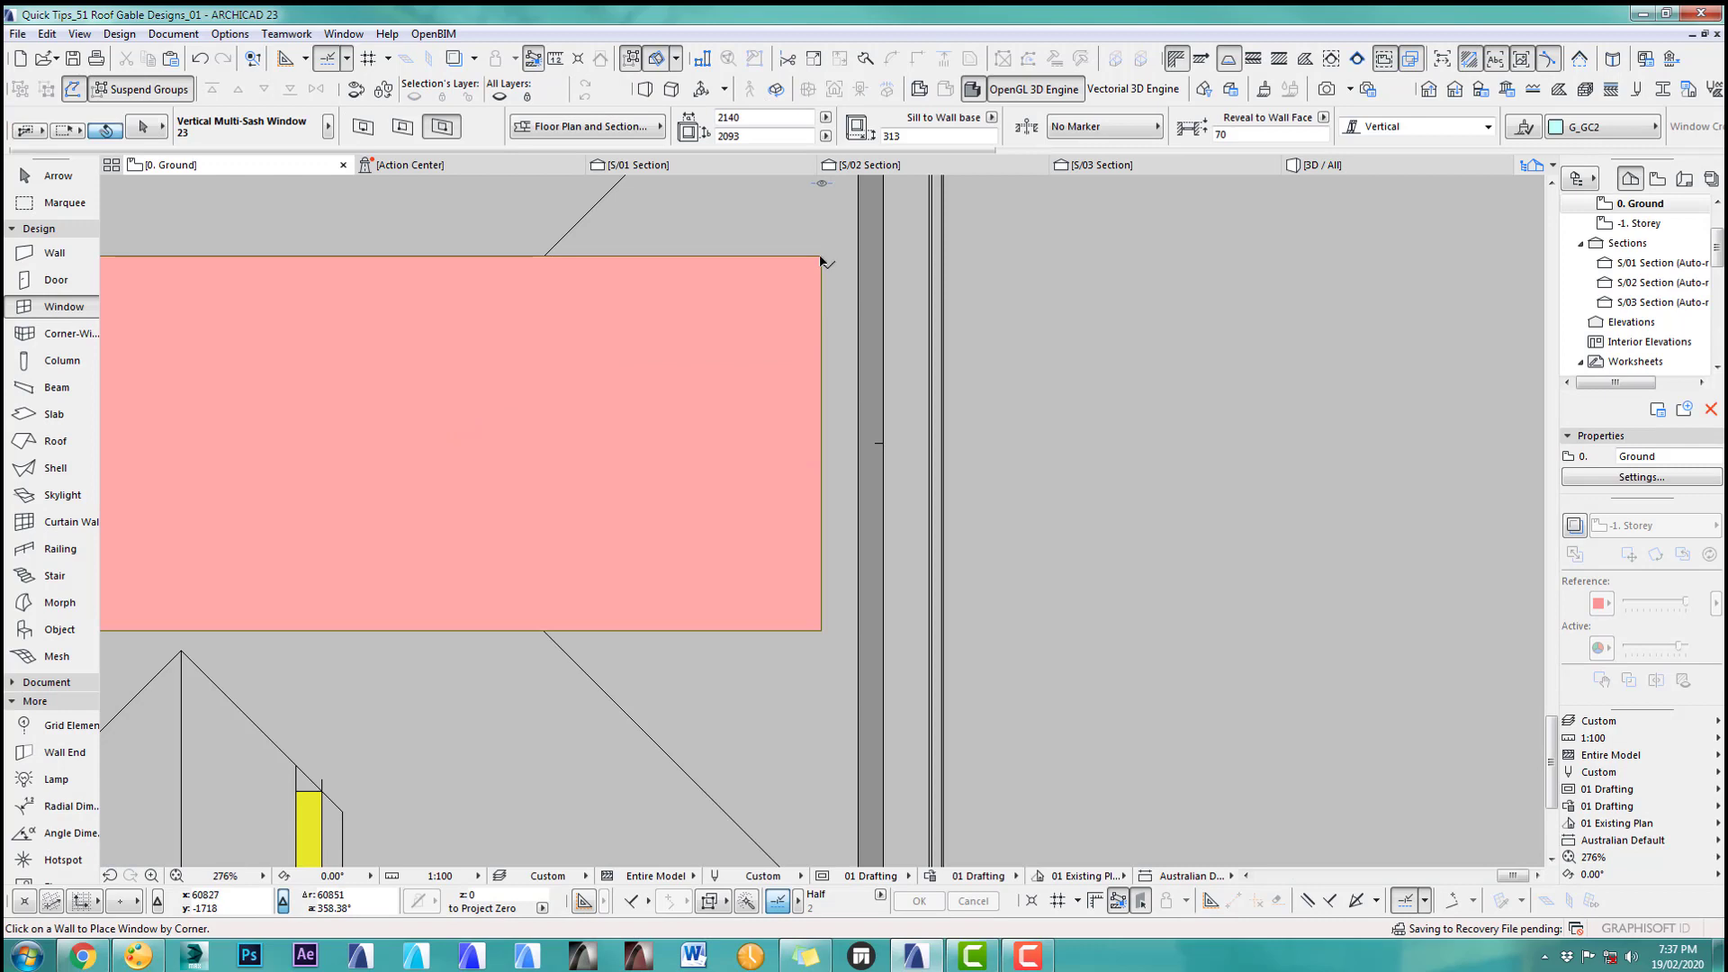
left_click(821, 258, "shift")
scroll(707, 545, "down", 4)
middle_click_drag(706, 549, 884, 525)
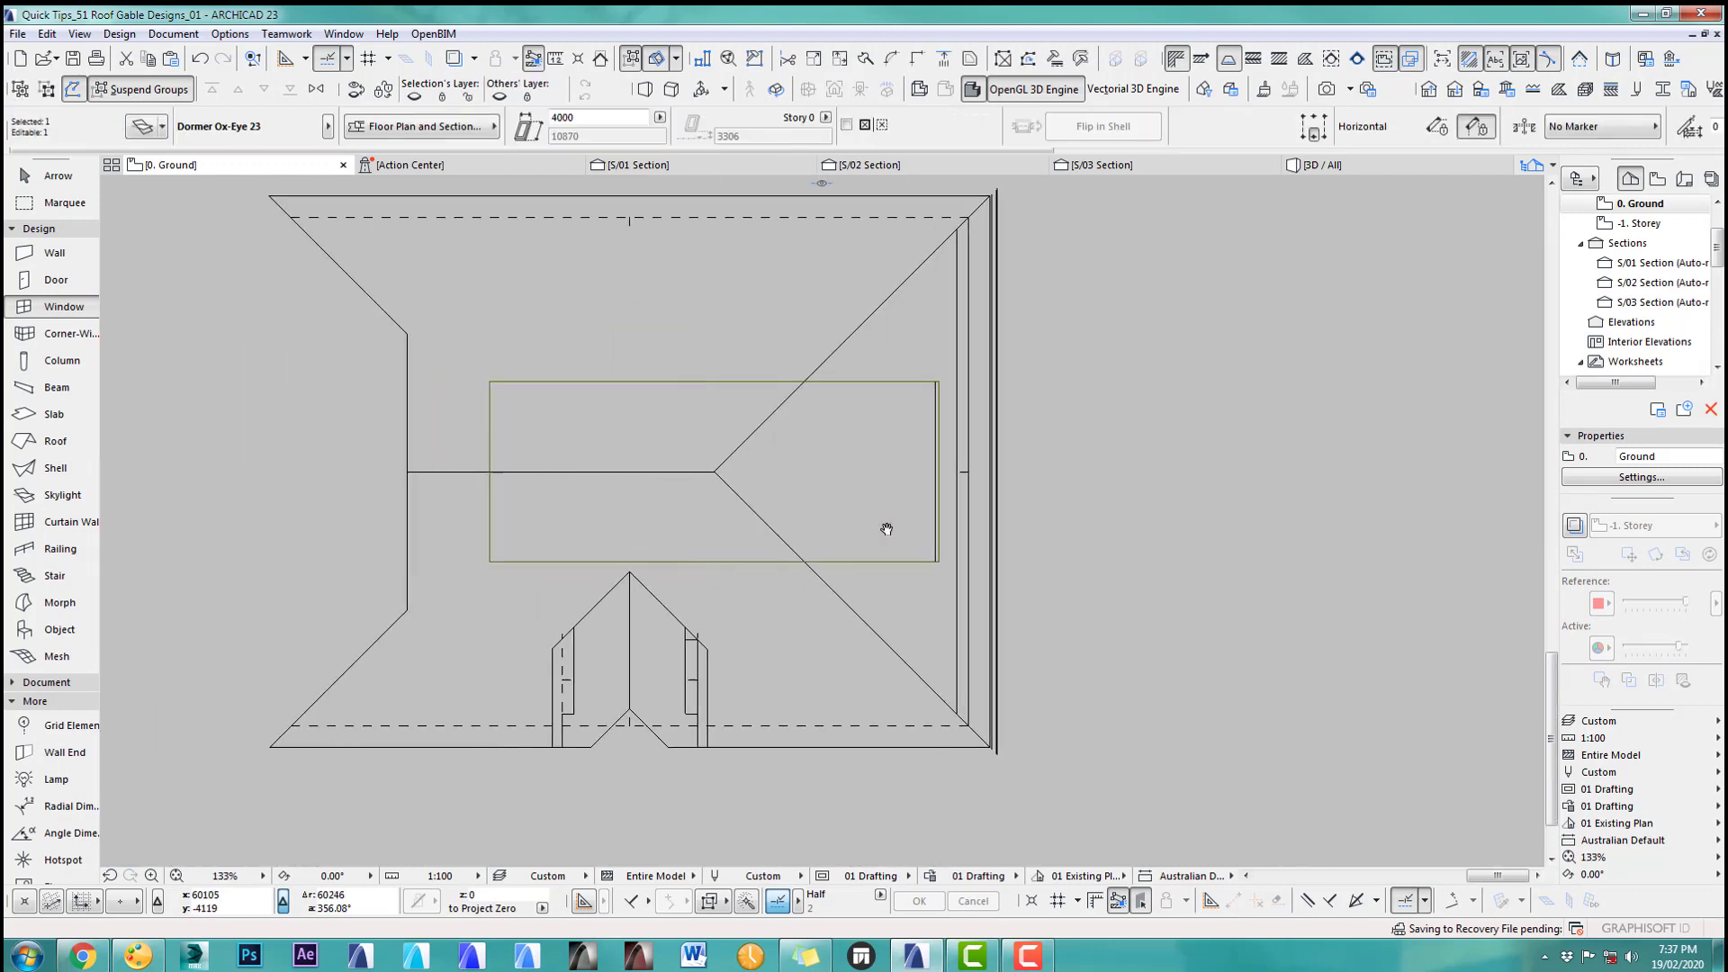
left_click(496, 468)
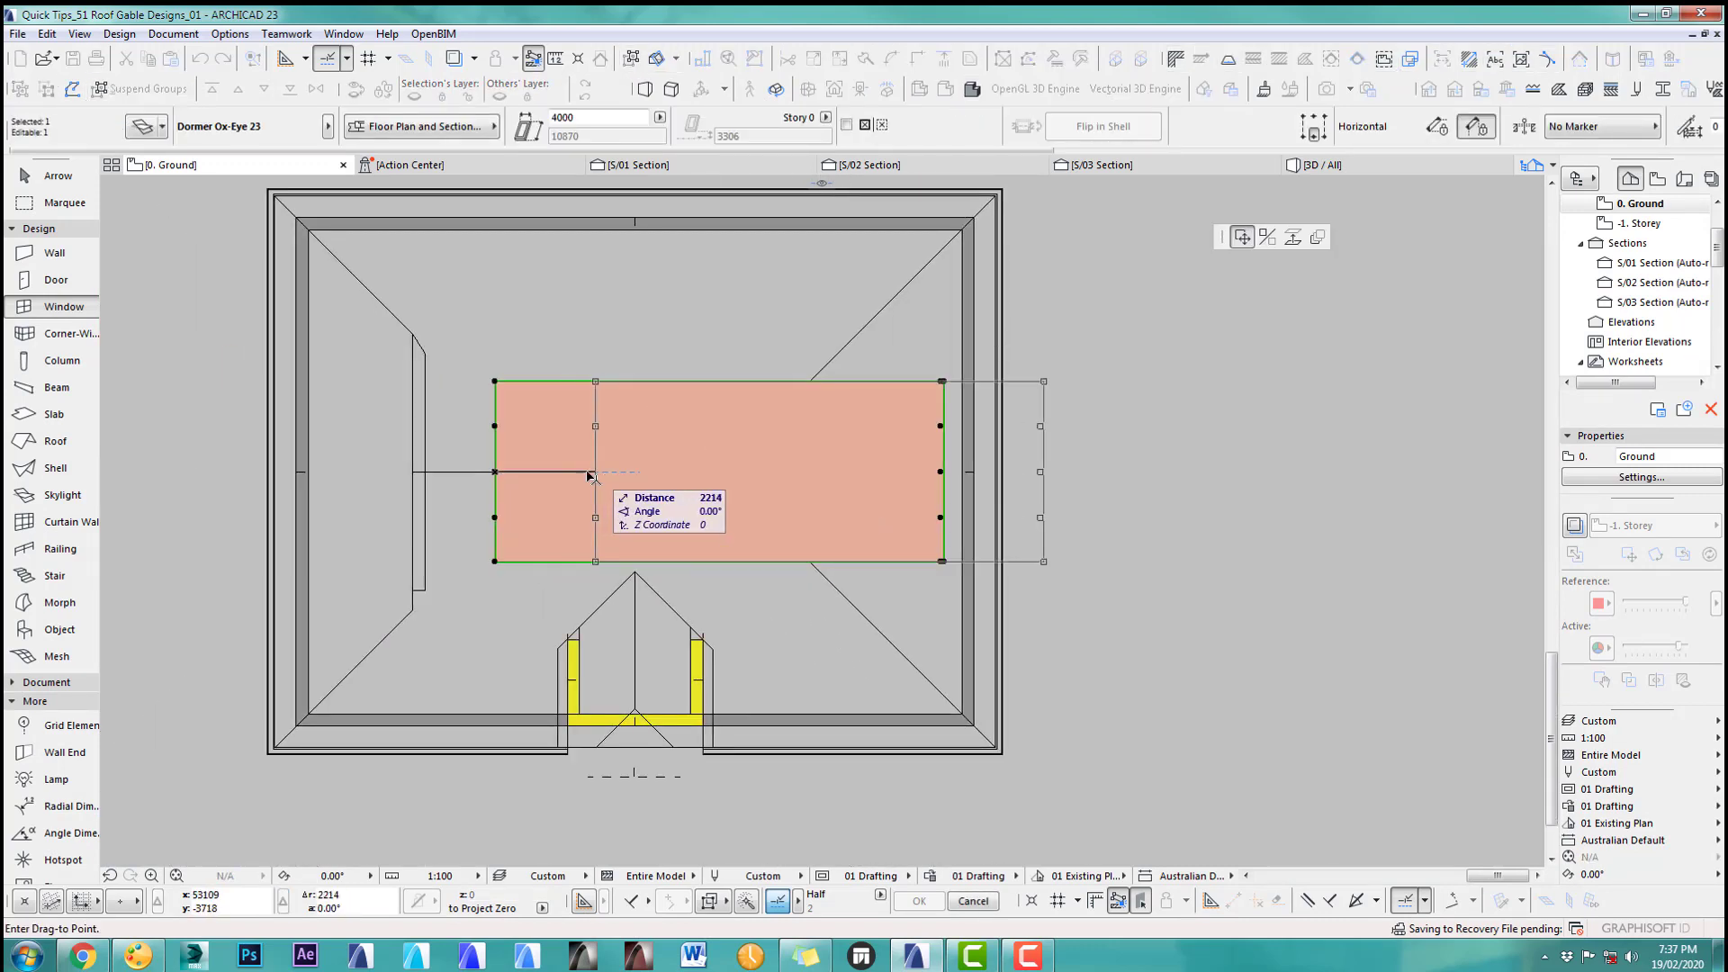
left_click(493, 472)
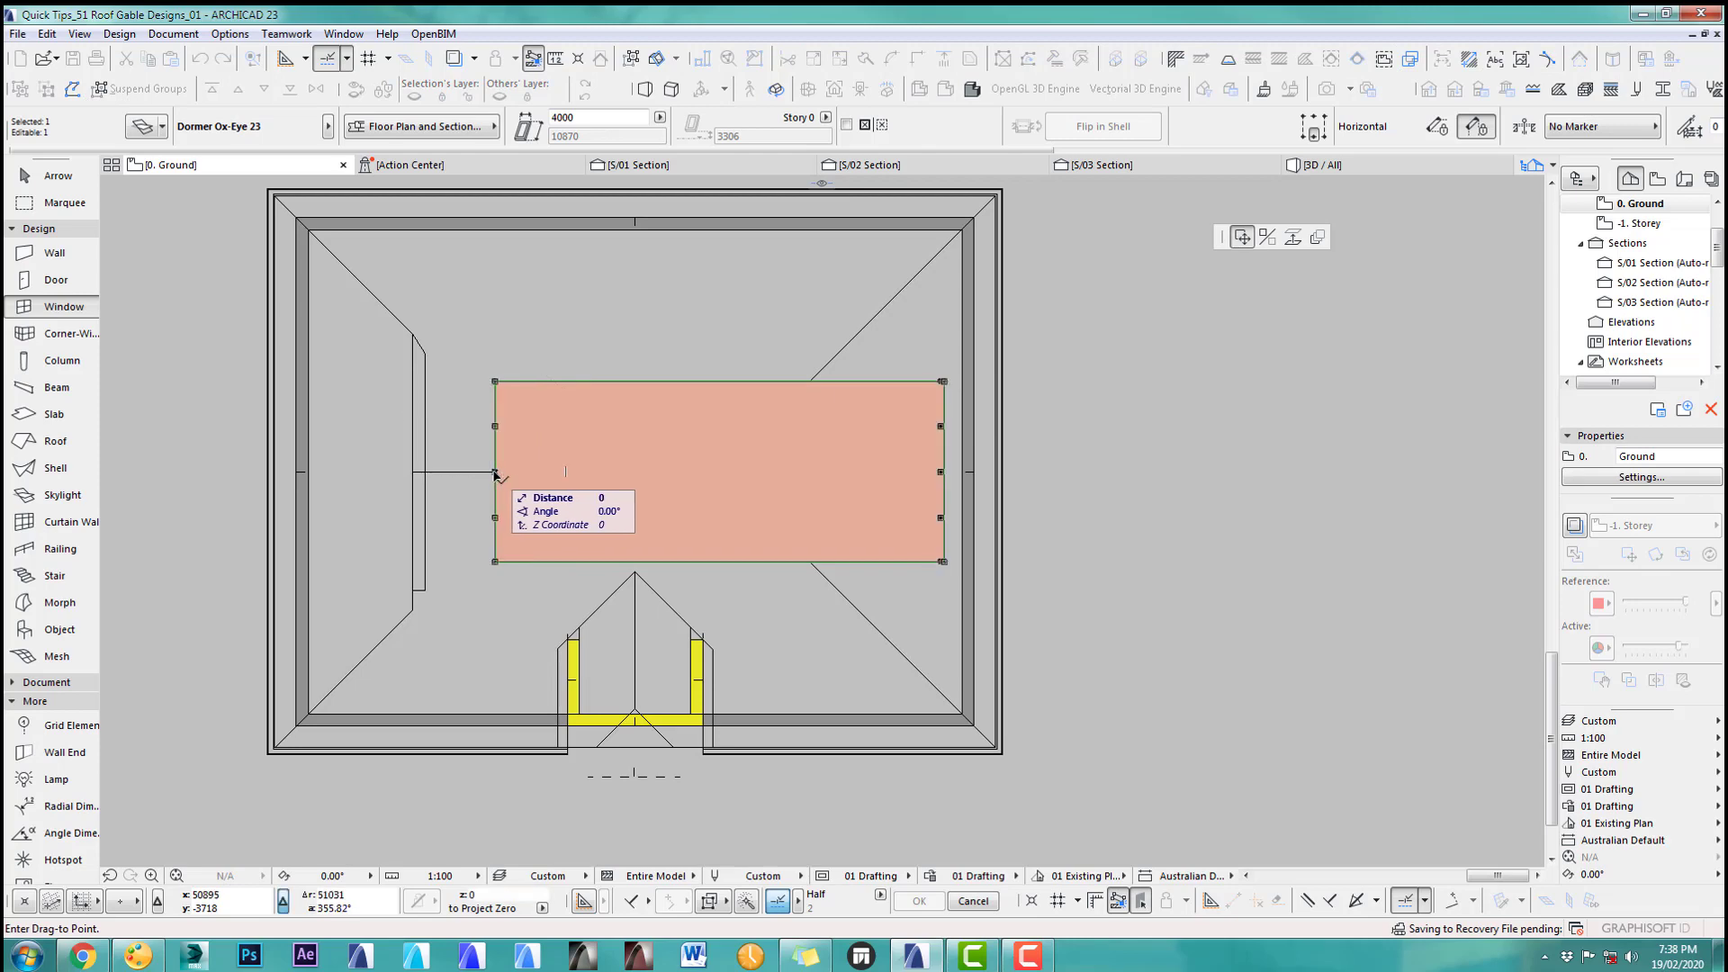
key("Escape")
Step: Return to the 3D view, inspect the ox-eye dormer from the front and side, and clear the selection
key("F3")
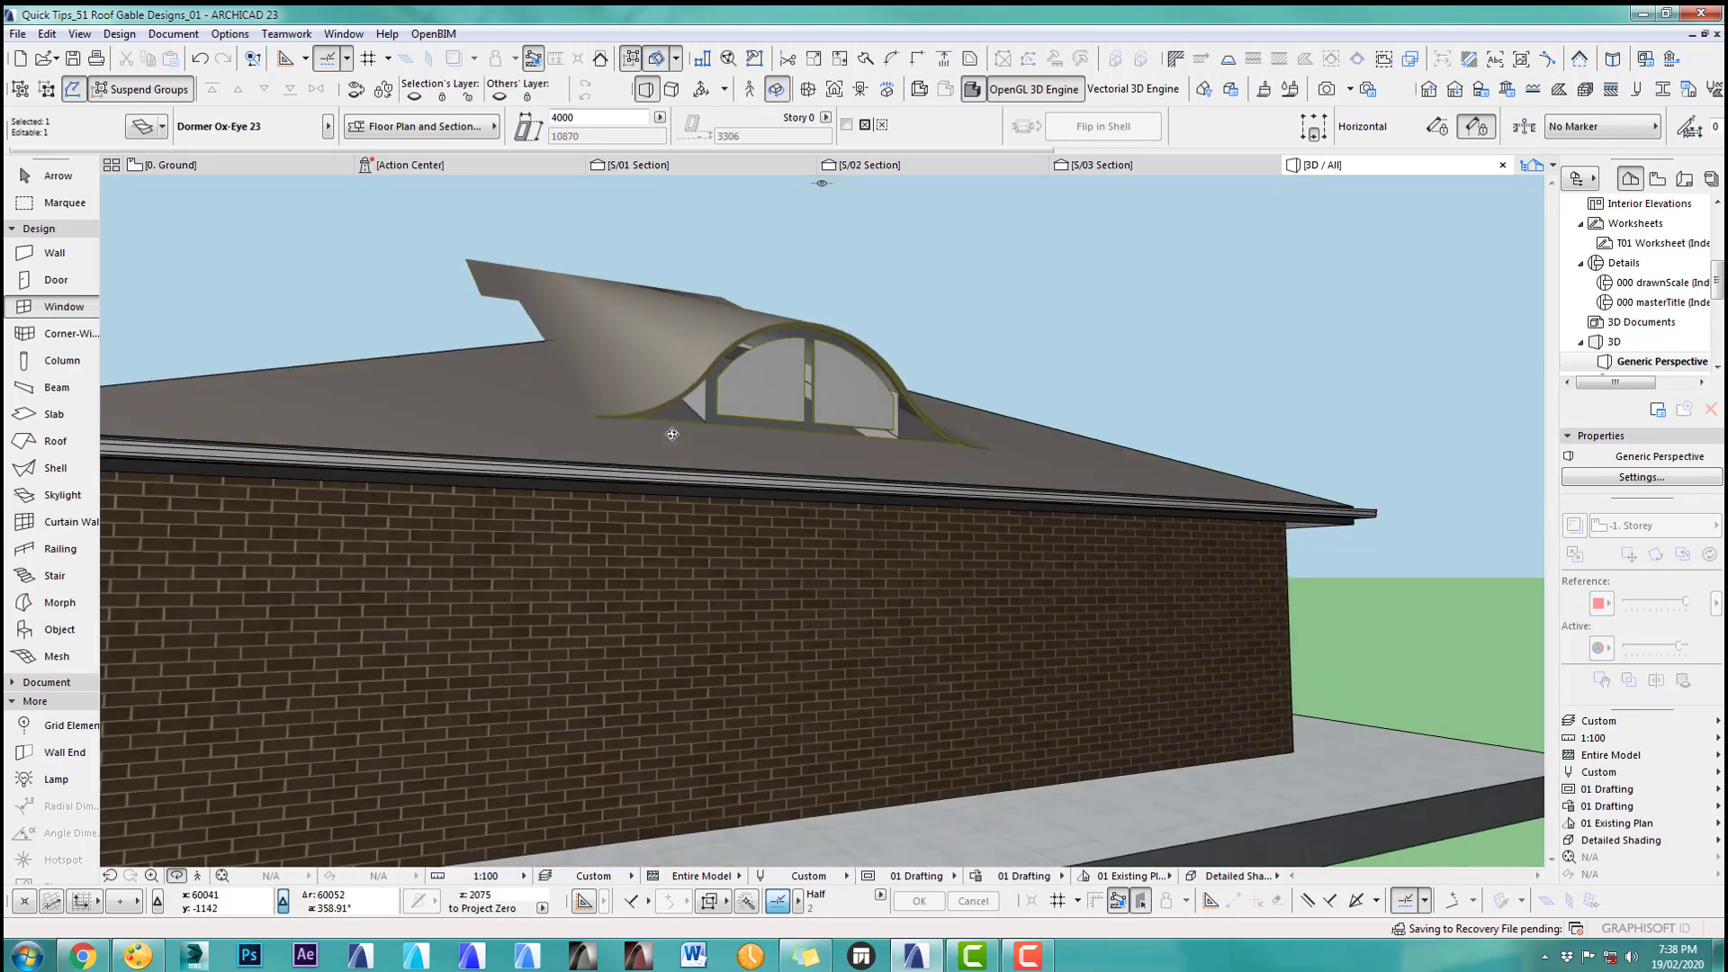
middle_click_drag(673, 434, 895, 435, "shift")
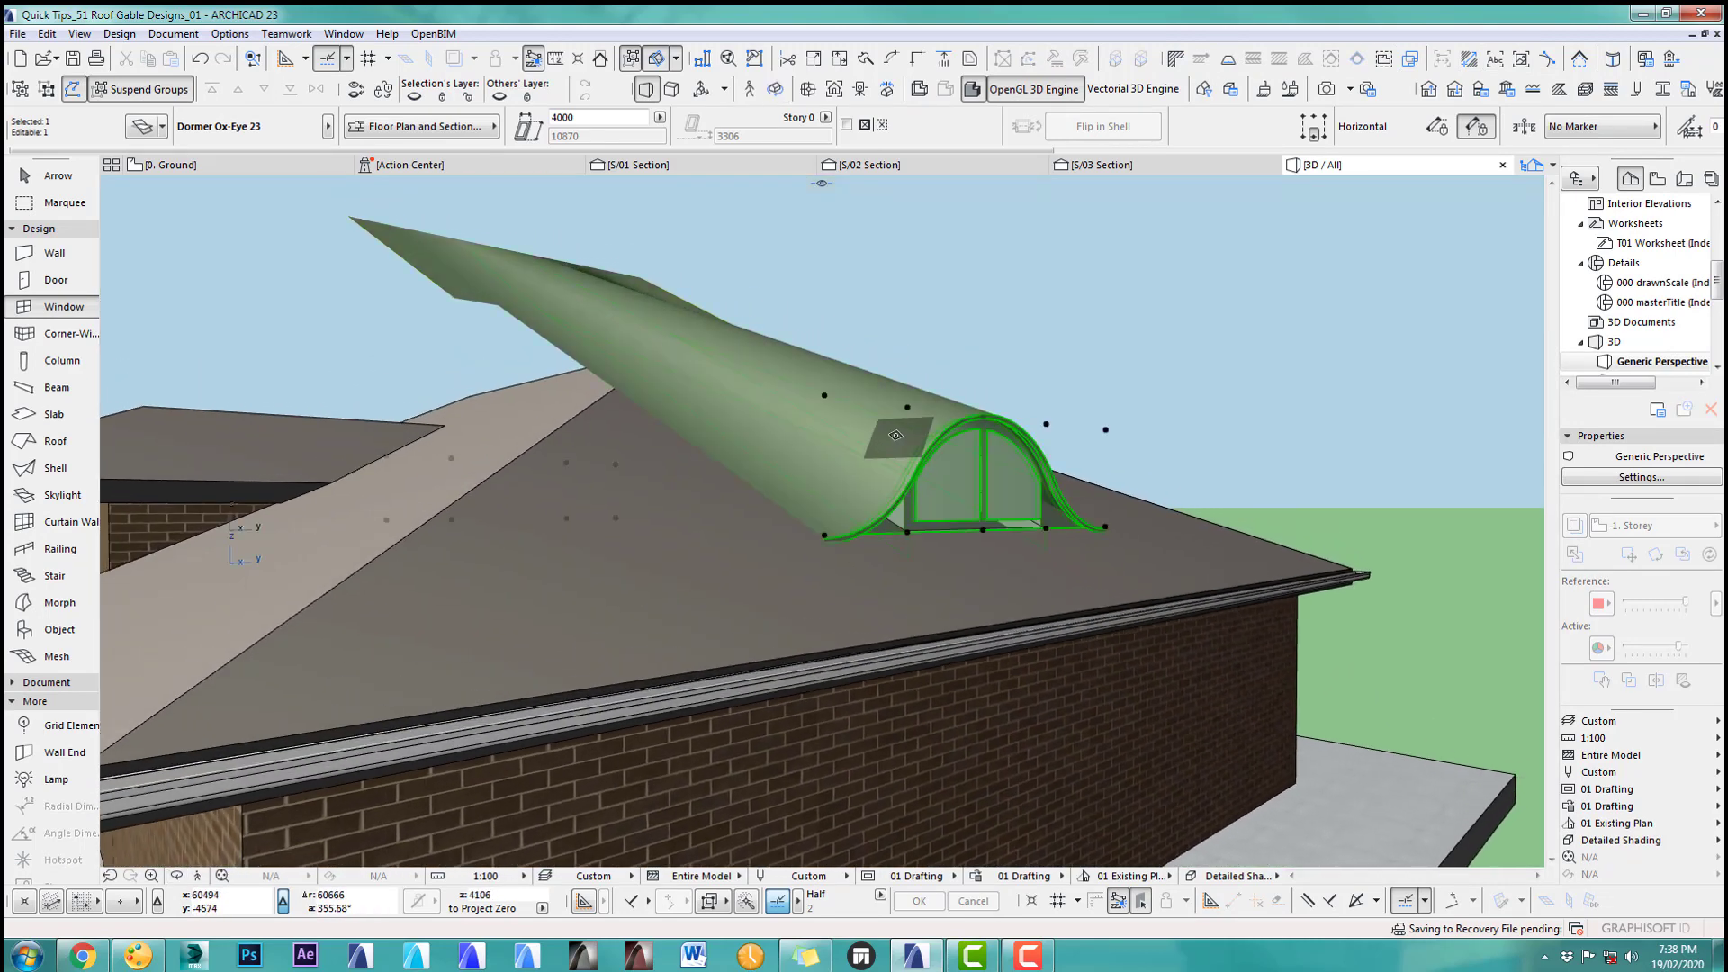
left_click(751, 230)
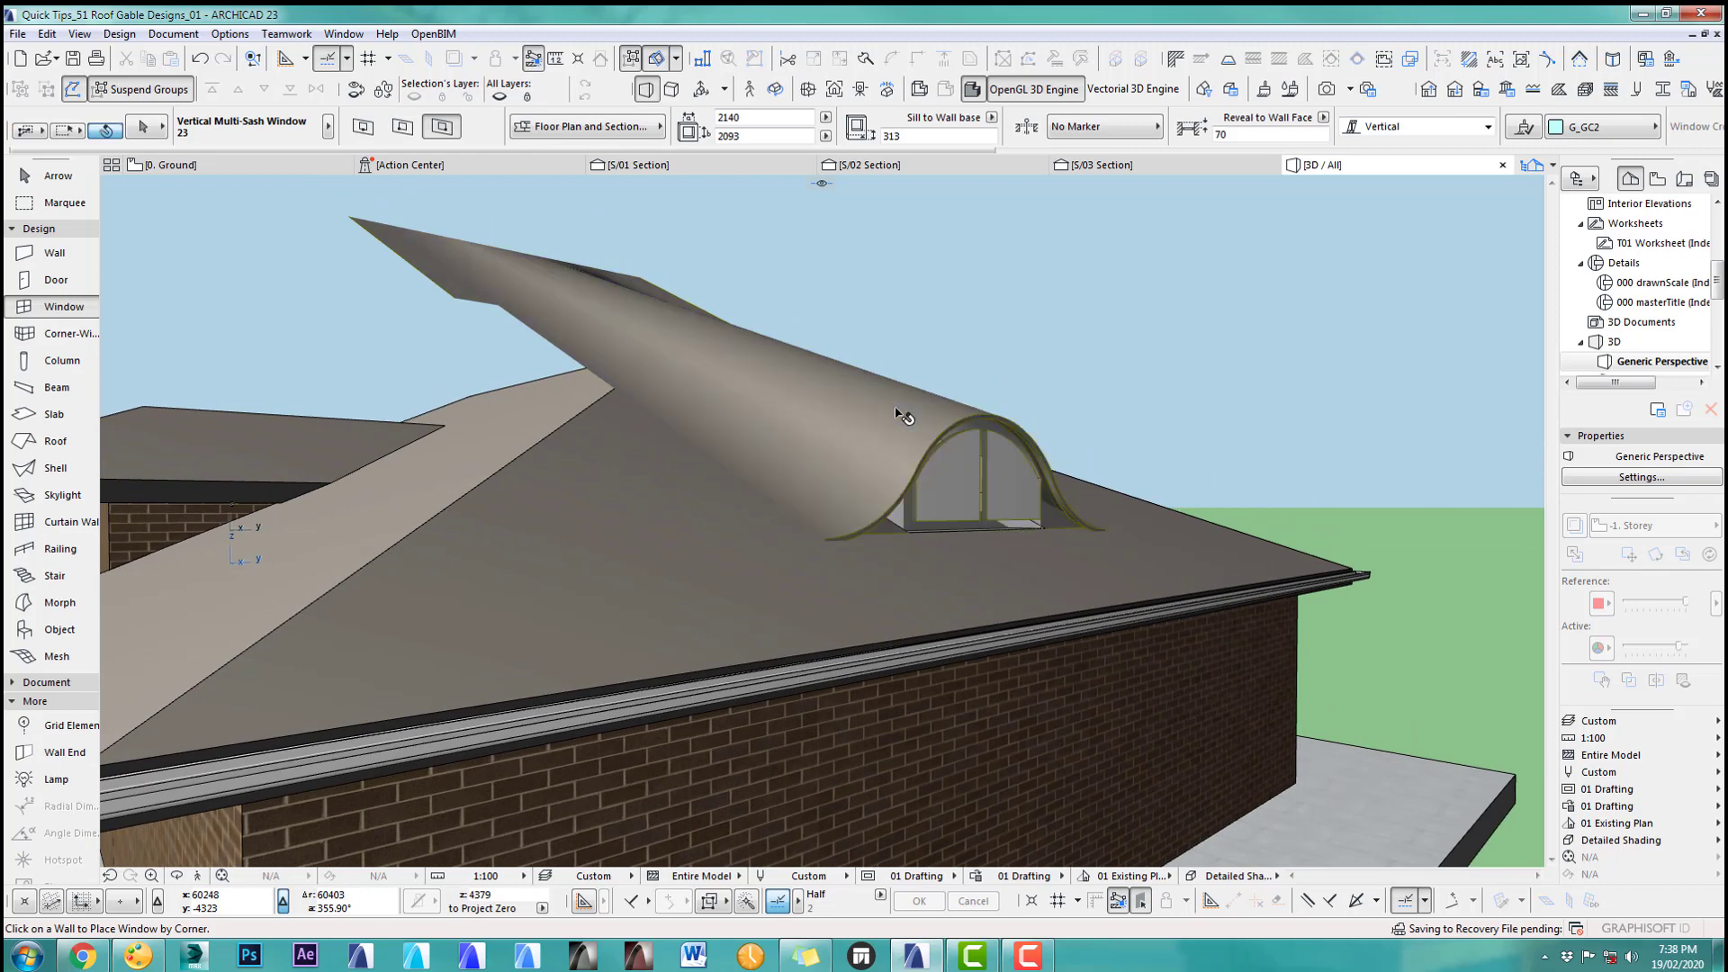
Step: Lower the ox-eye dormer's shed roof pitch in stages, trying 8° and settling on 5°
left_click(900, 410)
left_click(149, 126)
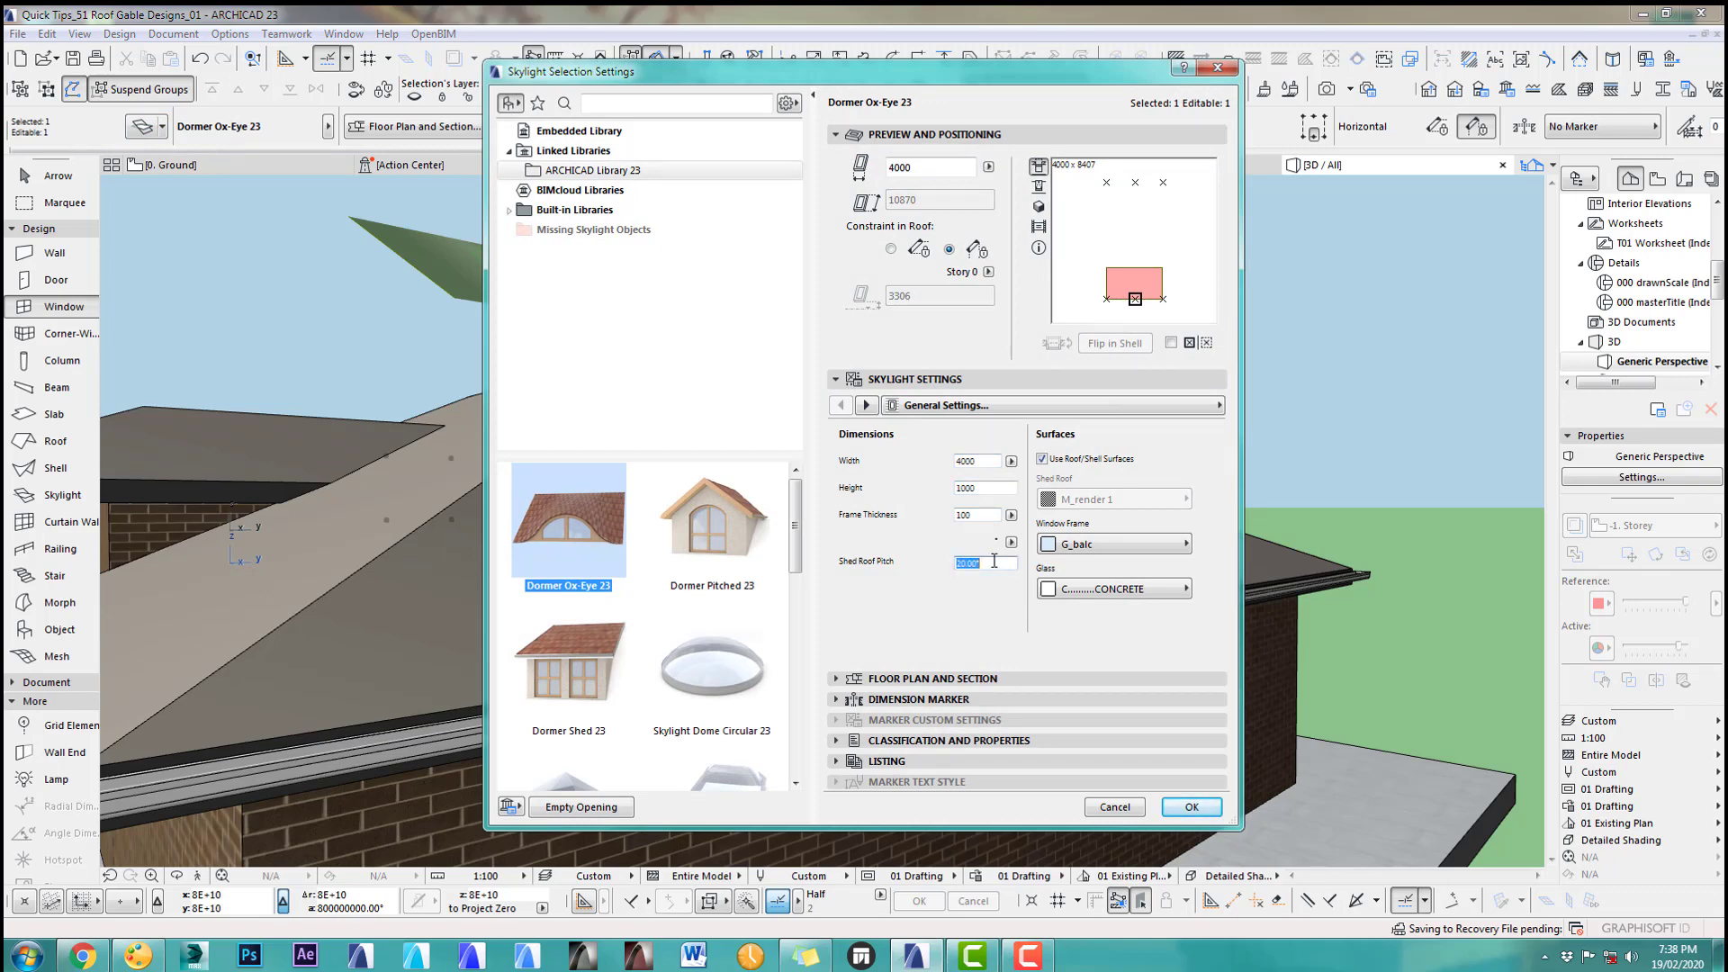
key("Return")
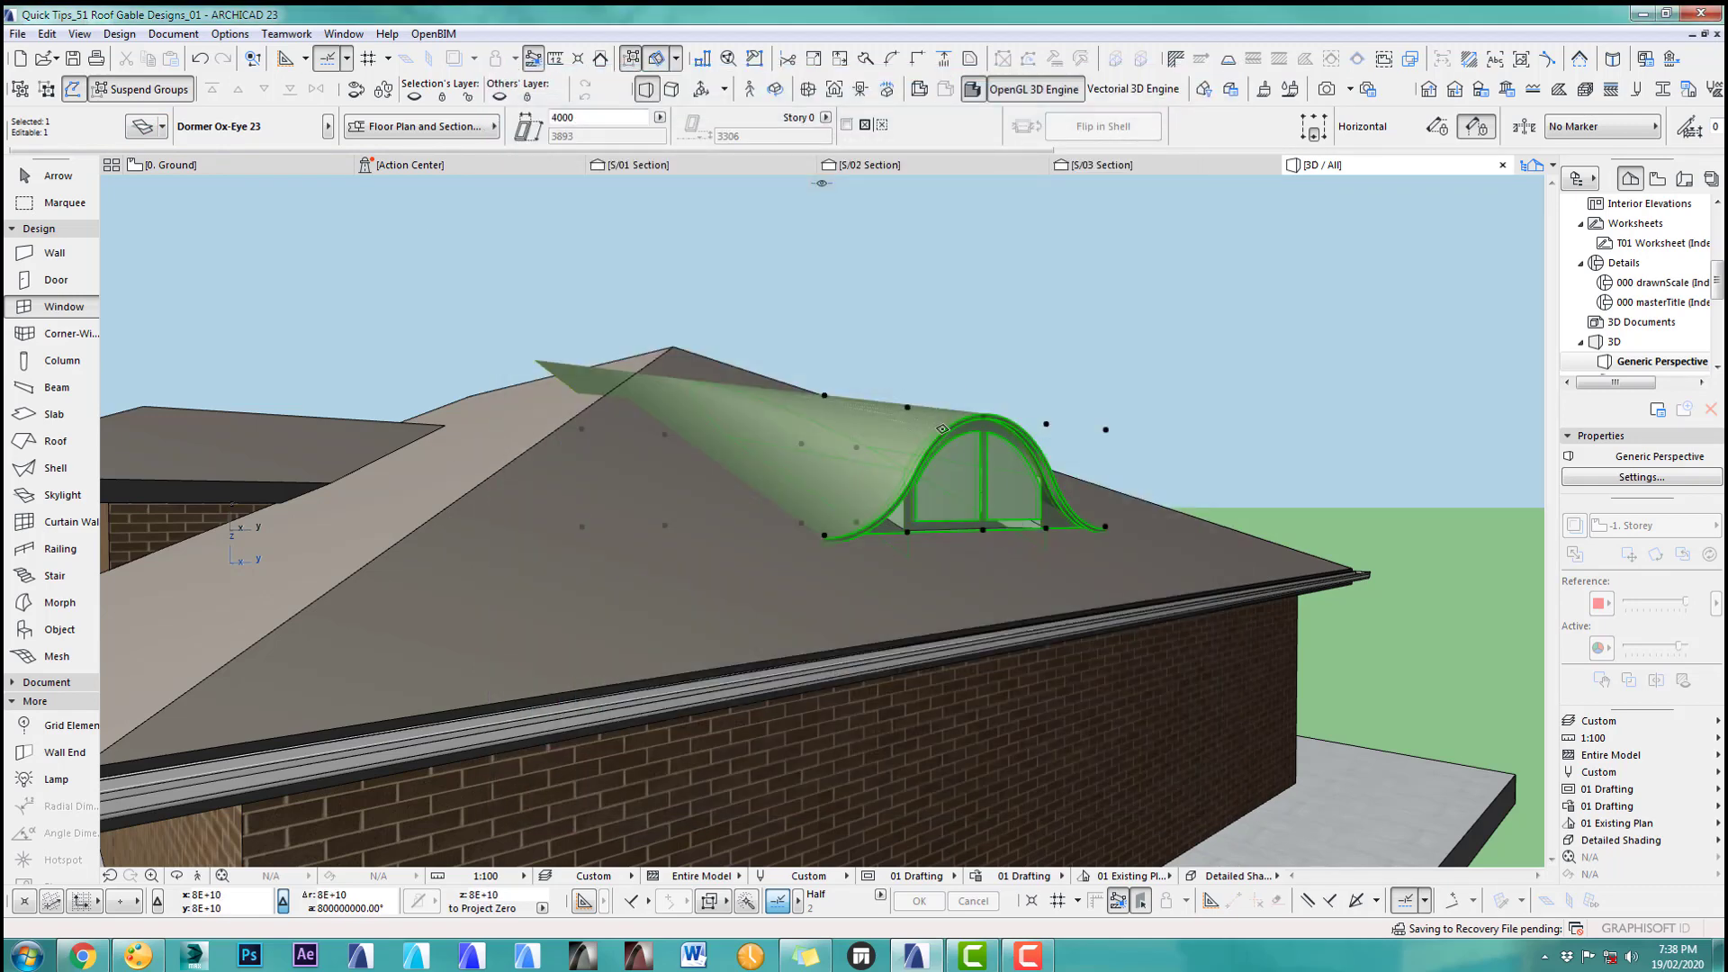
left_click(151, 134)
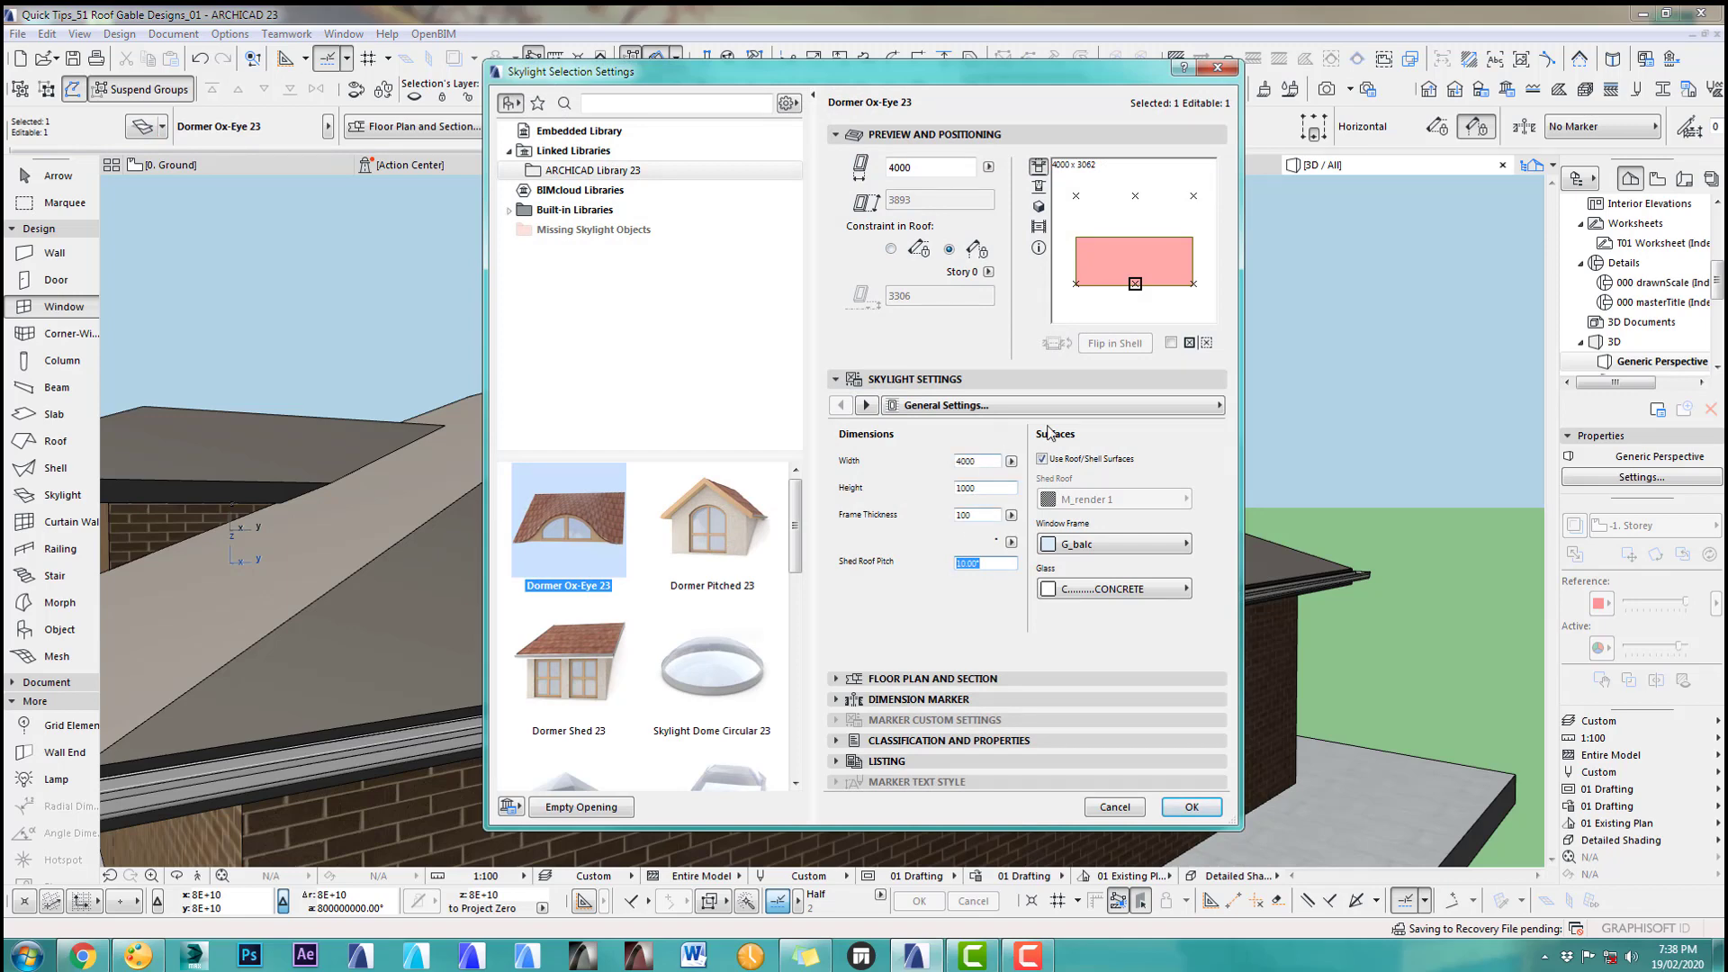
type("8")
key("Return")
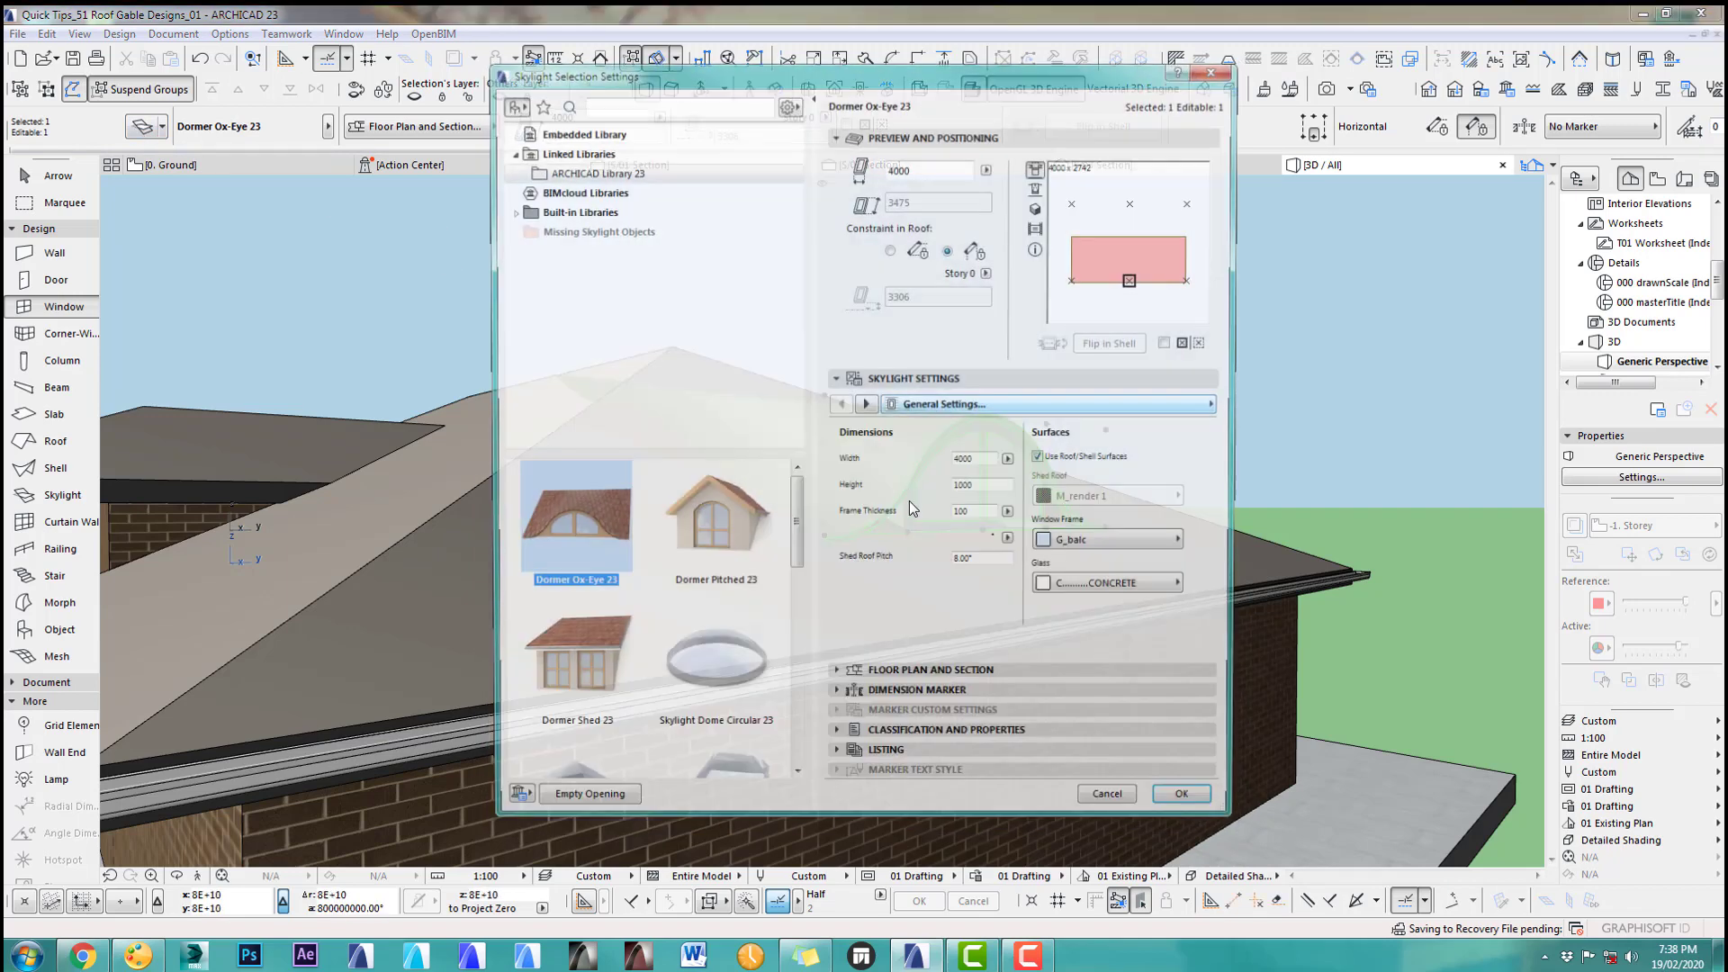
key("Escape")
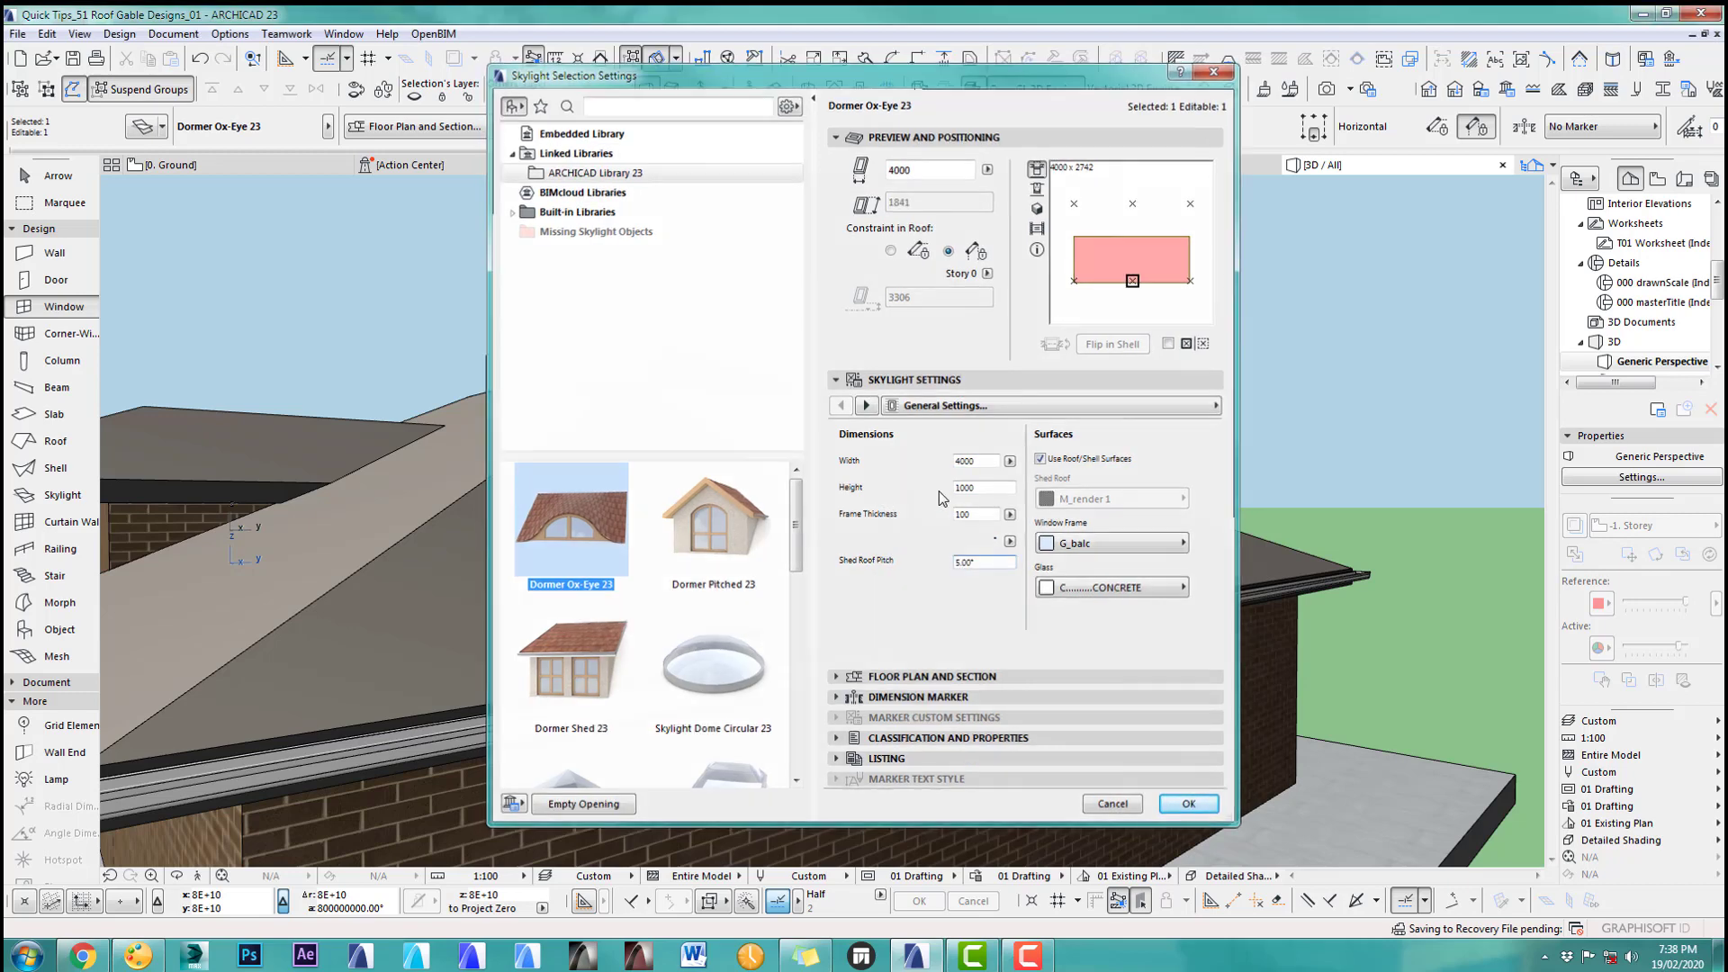
key("Escape")
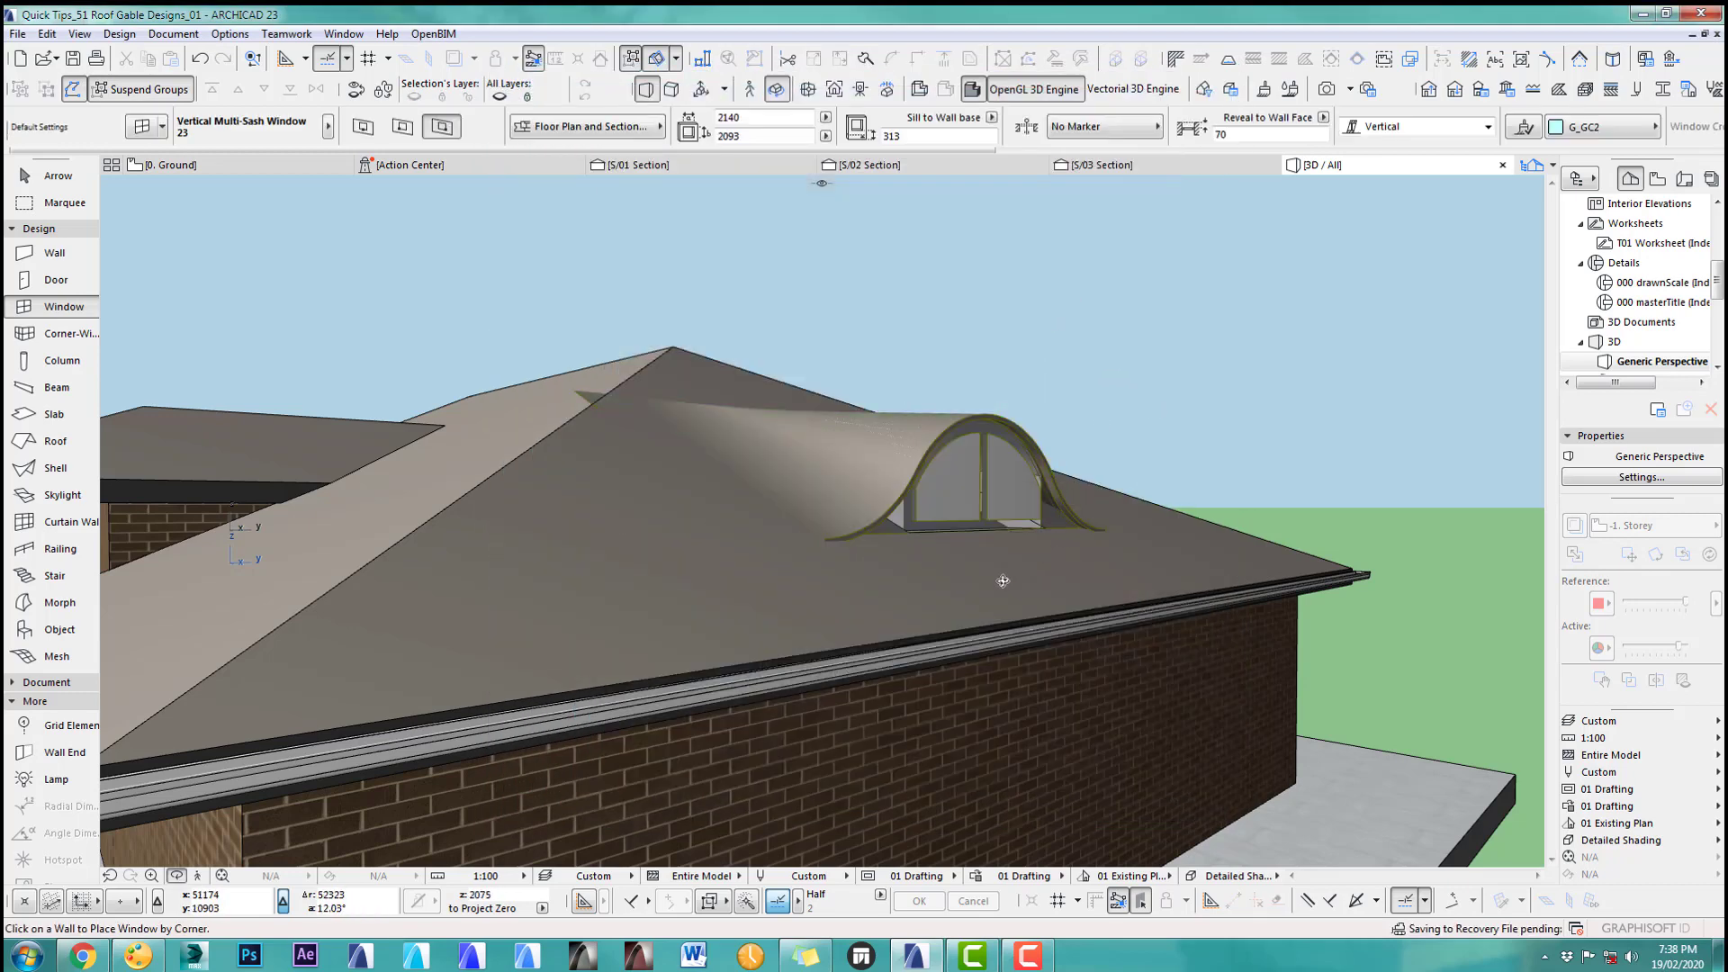
Step: Set the ox-eye dormer's width to 2500 and its frame thickness to 8
middle_click_drag(1003, 583, 933, 581, "shift")
left_click_drag(934, 581, 924, 580, "shift")
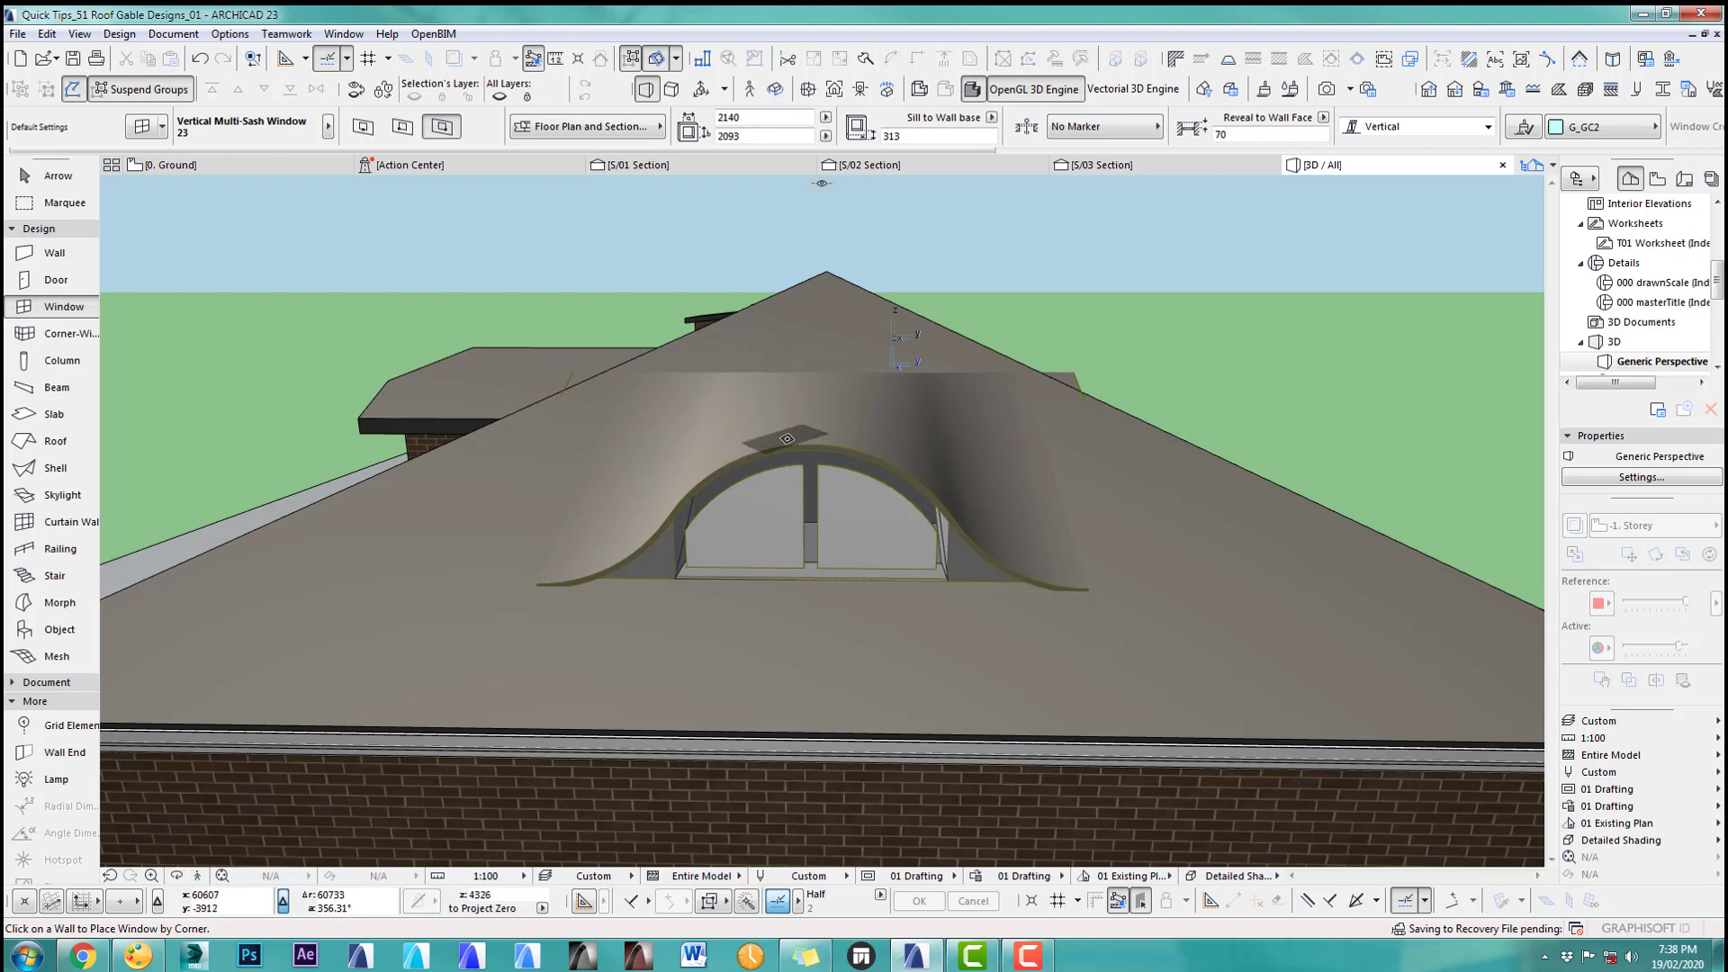
key("o")
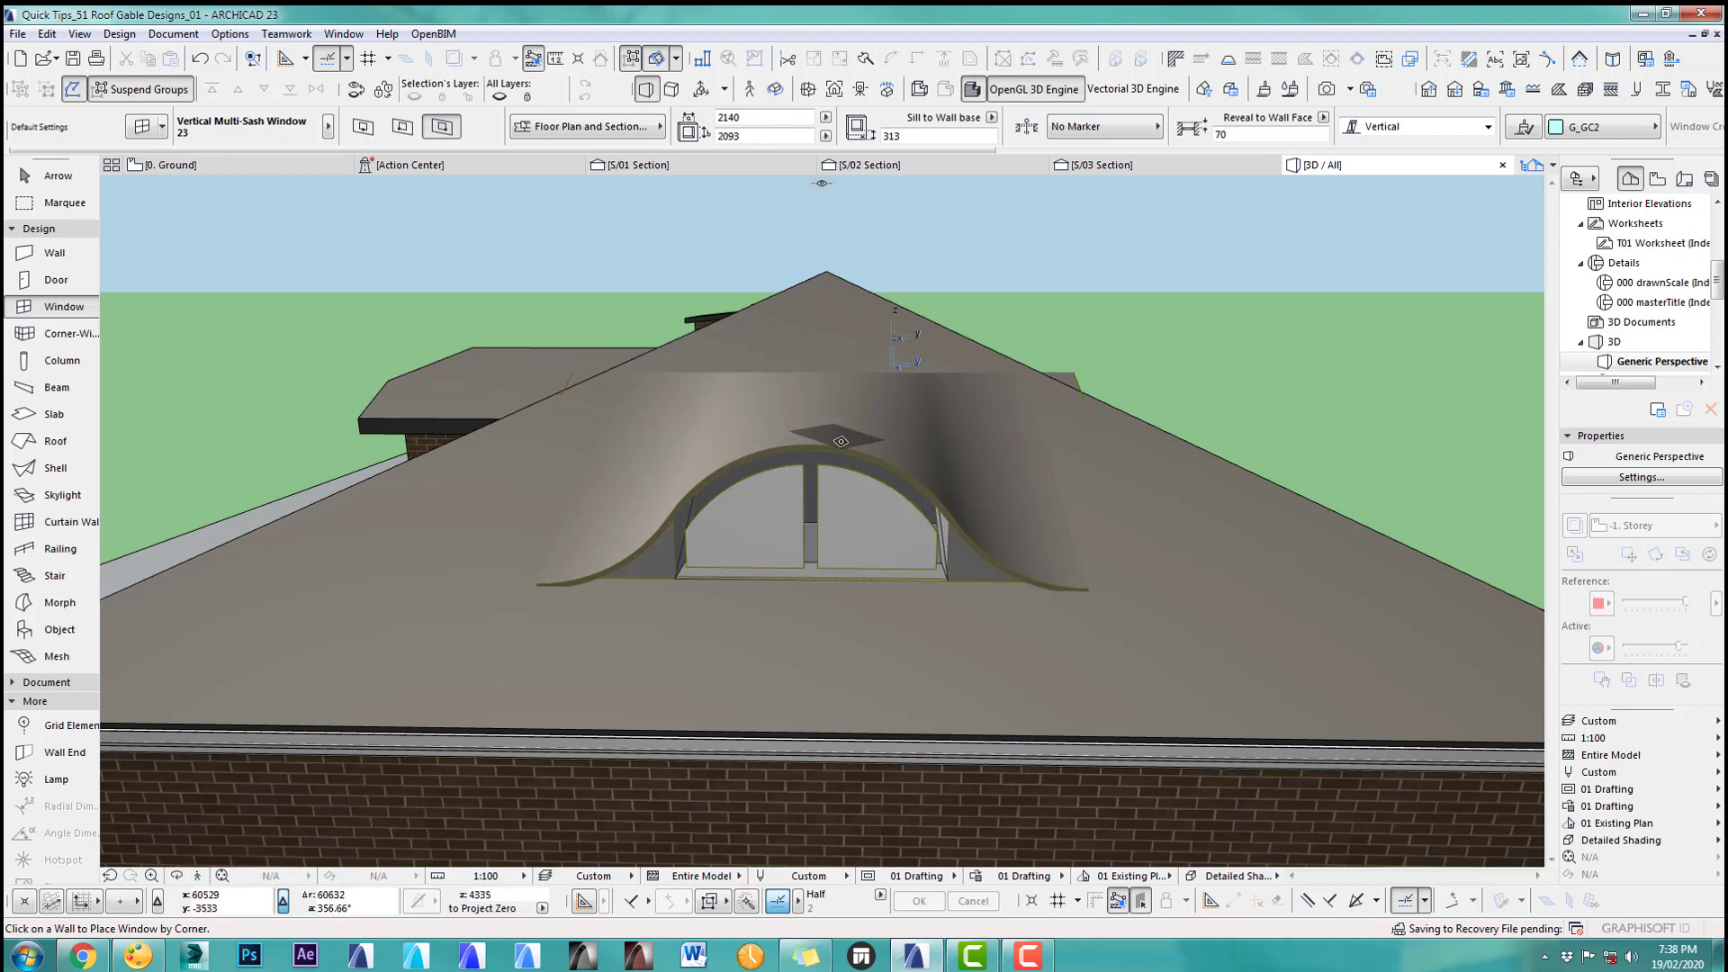
left_click(828, 447, "shift")
left_click(142, 126)
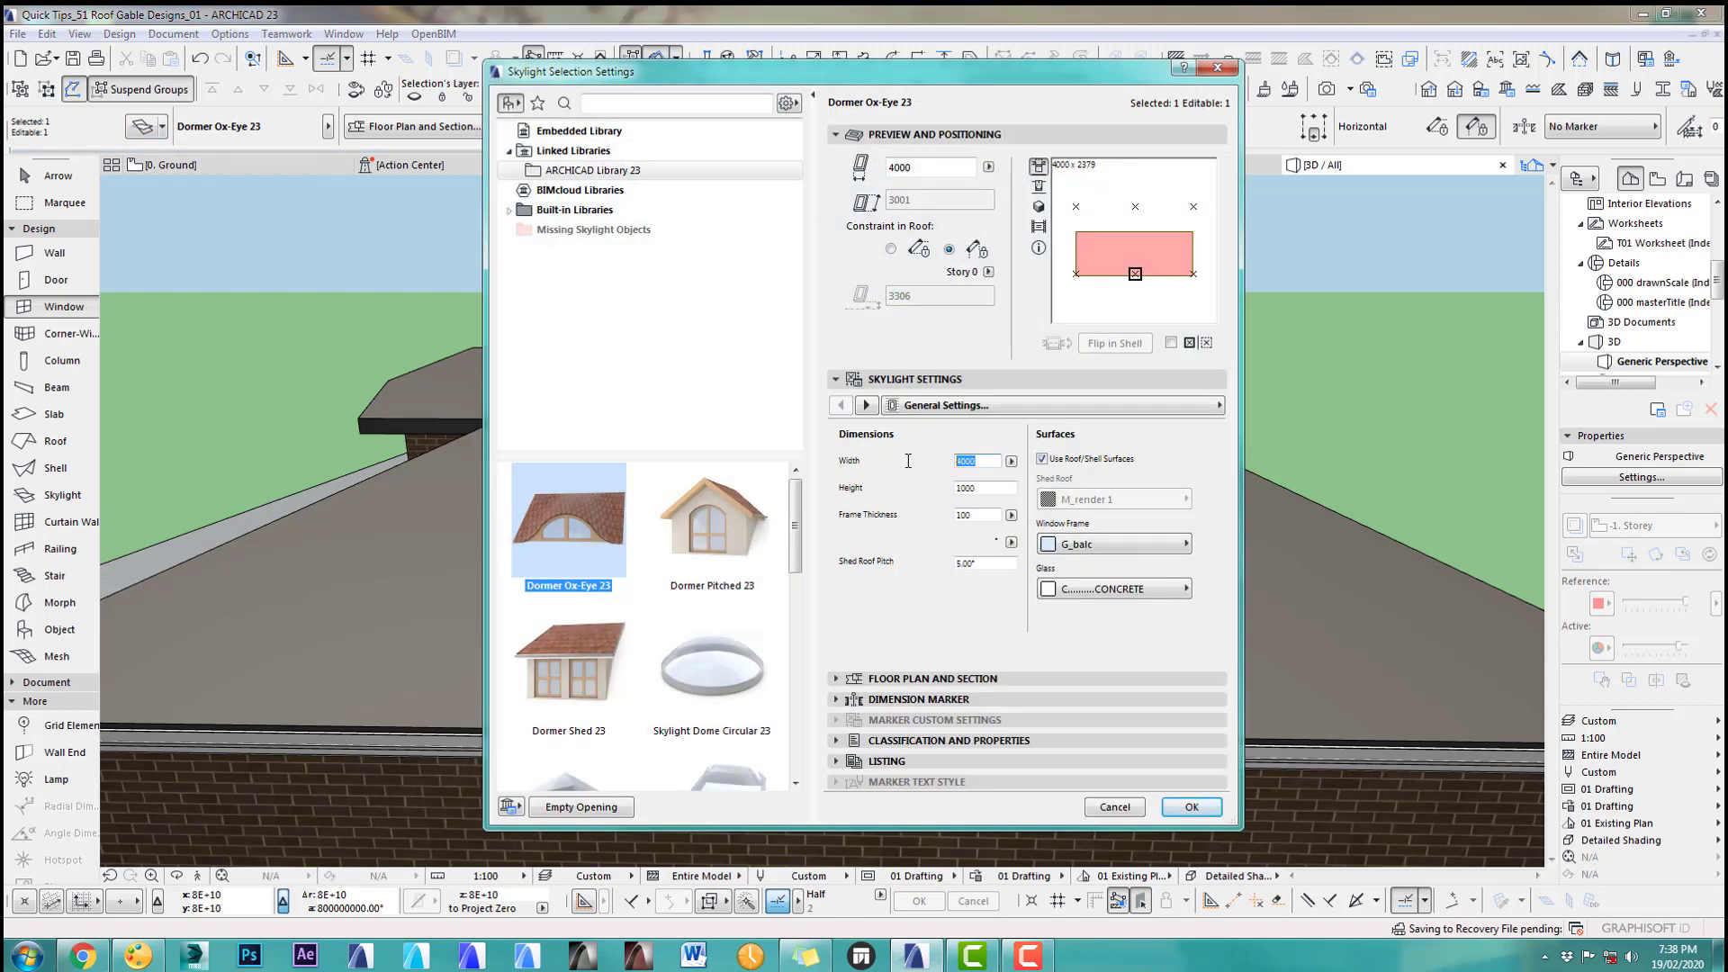
left_click(1191, 808)
key("Escape")
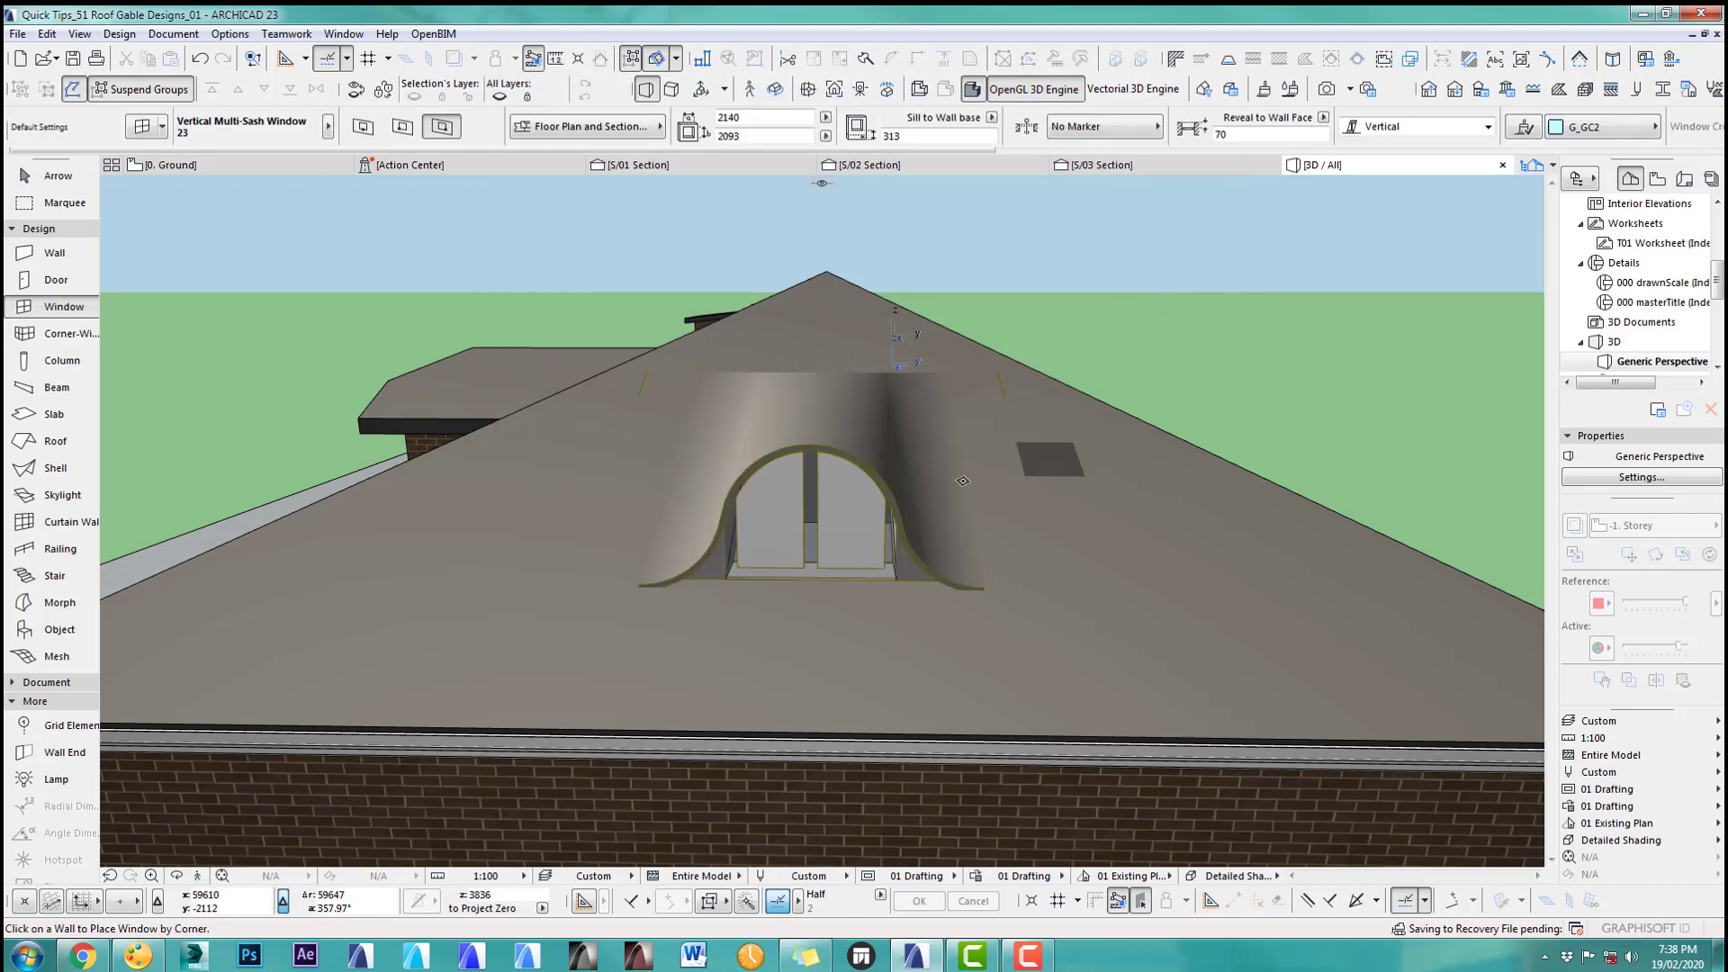
Step: Replace the ox-eye dormer on the end roof plane with the Dormer Shed 23 library part
middle_click_drag(738, 558, 590, 596, "shift")
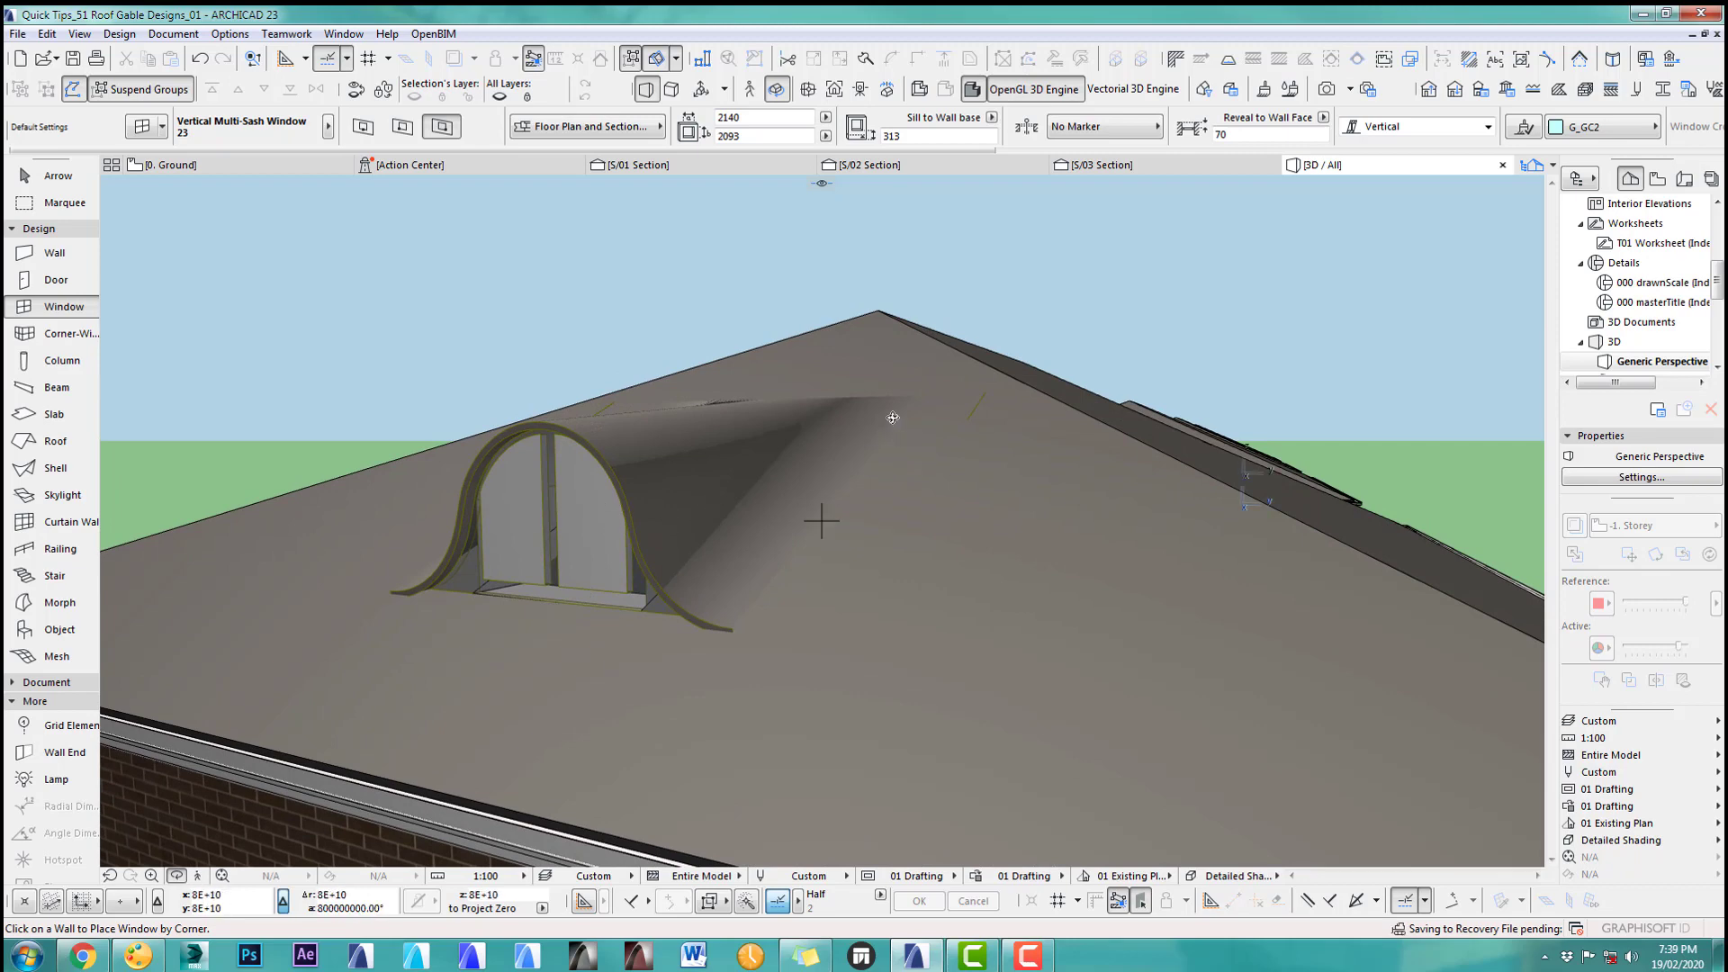
scroll(893, 417, "up", 2)
middle_click_drag(910, 522, 1057, 584, "shift")
scroll(914, 478, "down", 4)
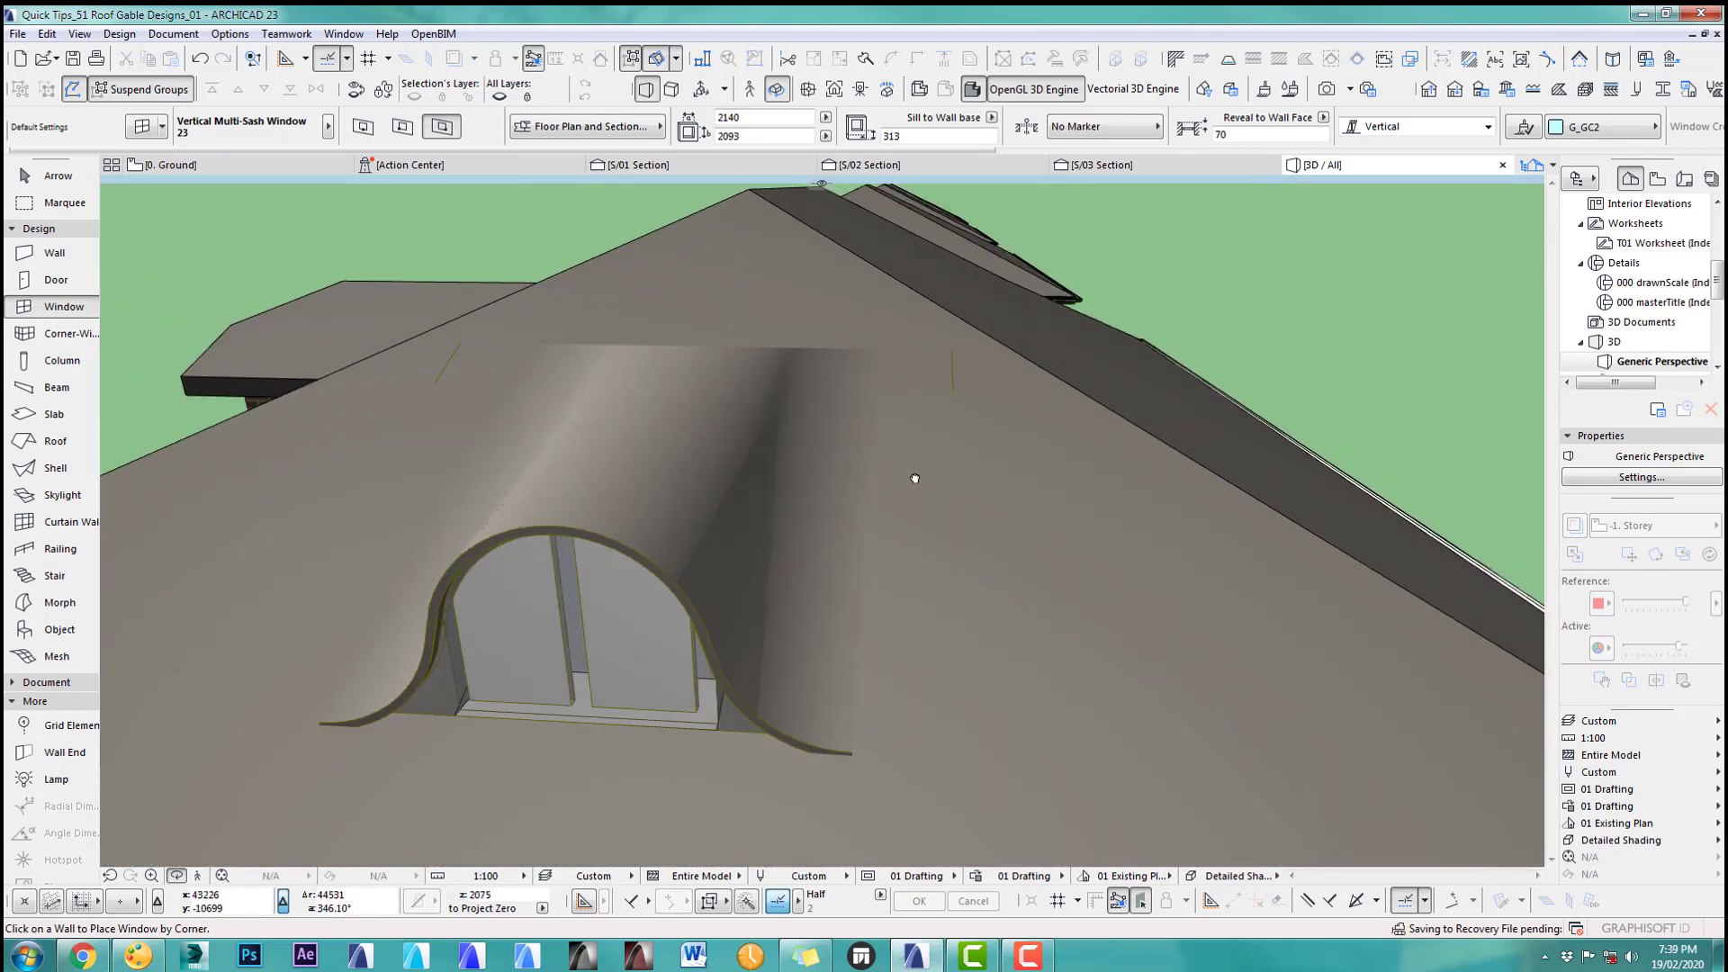
left_click(72, 178)
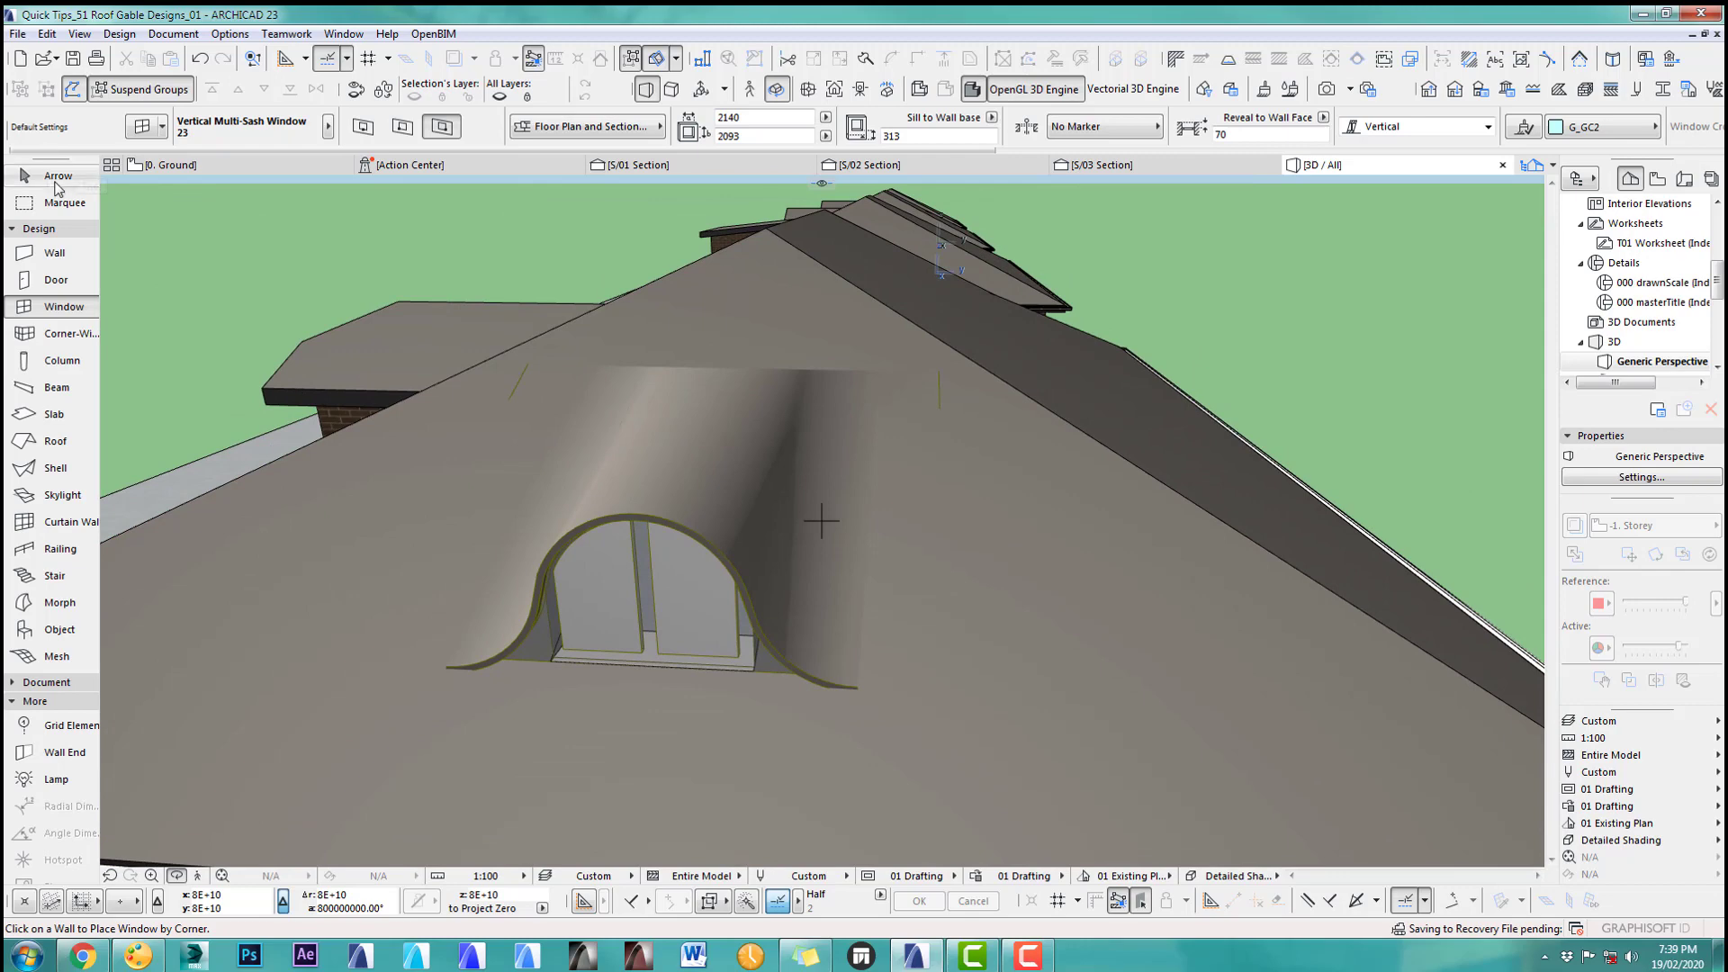
left_click(651, 493)
key("ctrl+t")
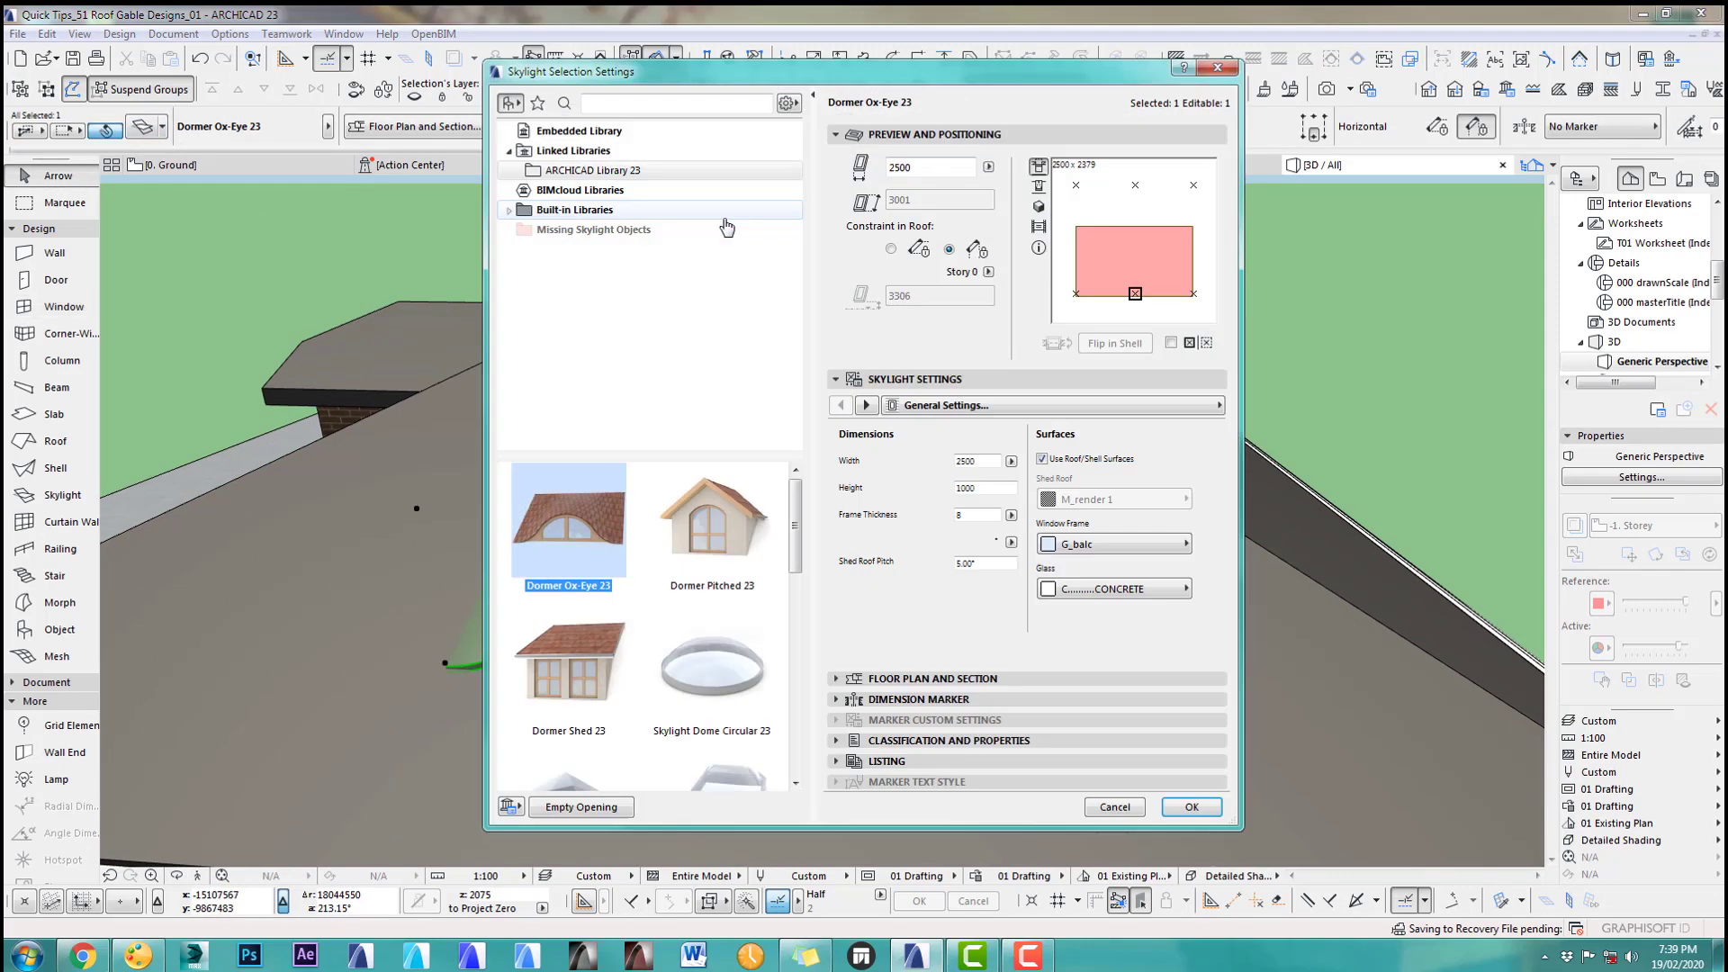
left_click(580, 682)
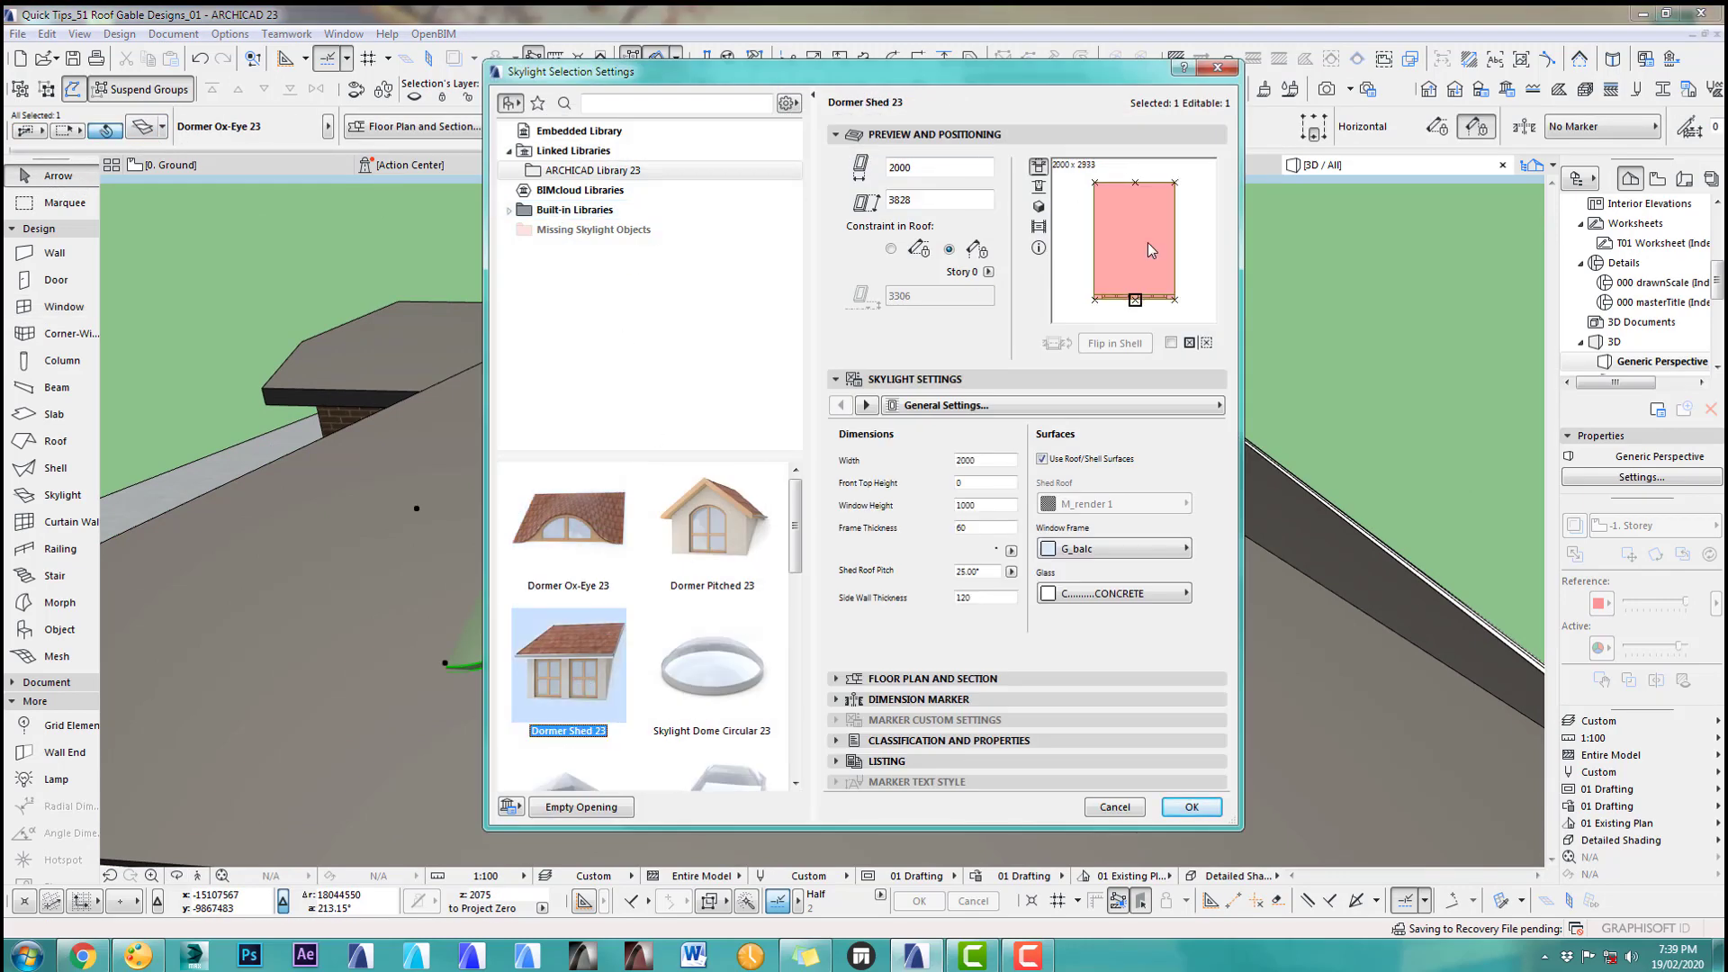
left_click(1191, 807)
Step: Lower the shed roof pitch of the Dormer Shed 23 to shorten the dormer on the end roof plane
scroll(764, 615, "down", 3)
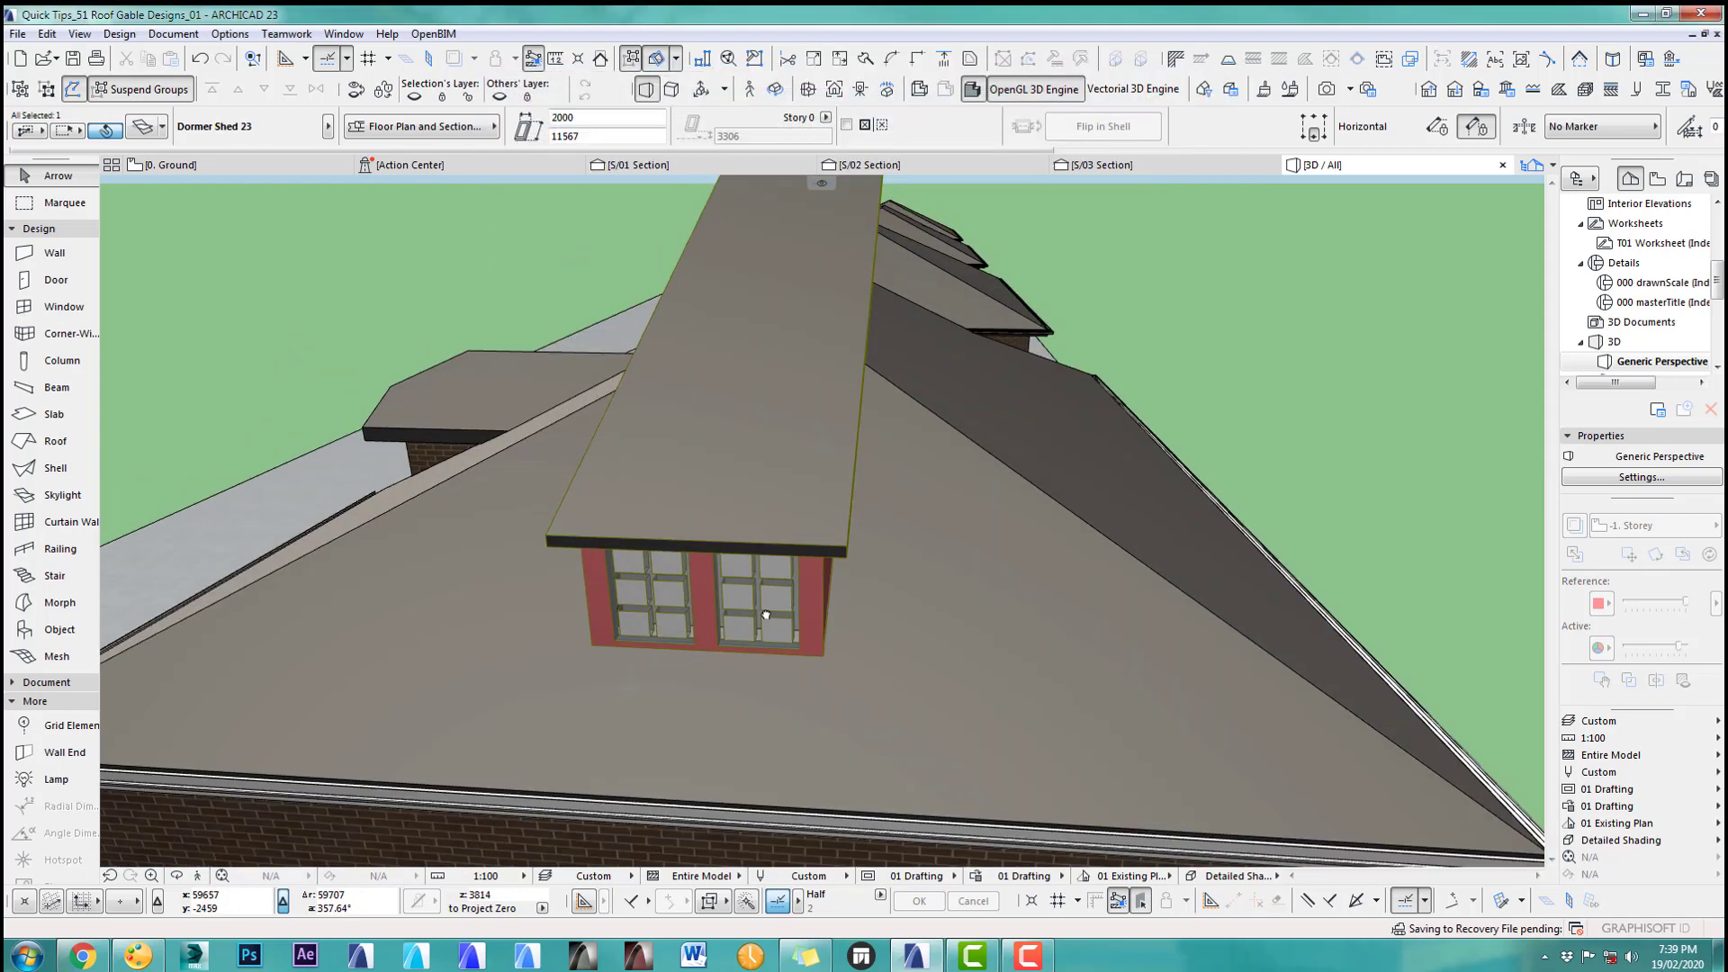
middle_click_drag(713, 560, 1010, 618, "shift")
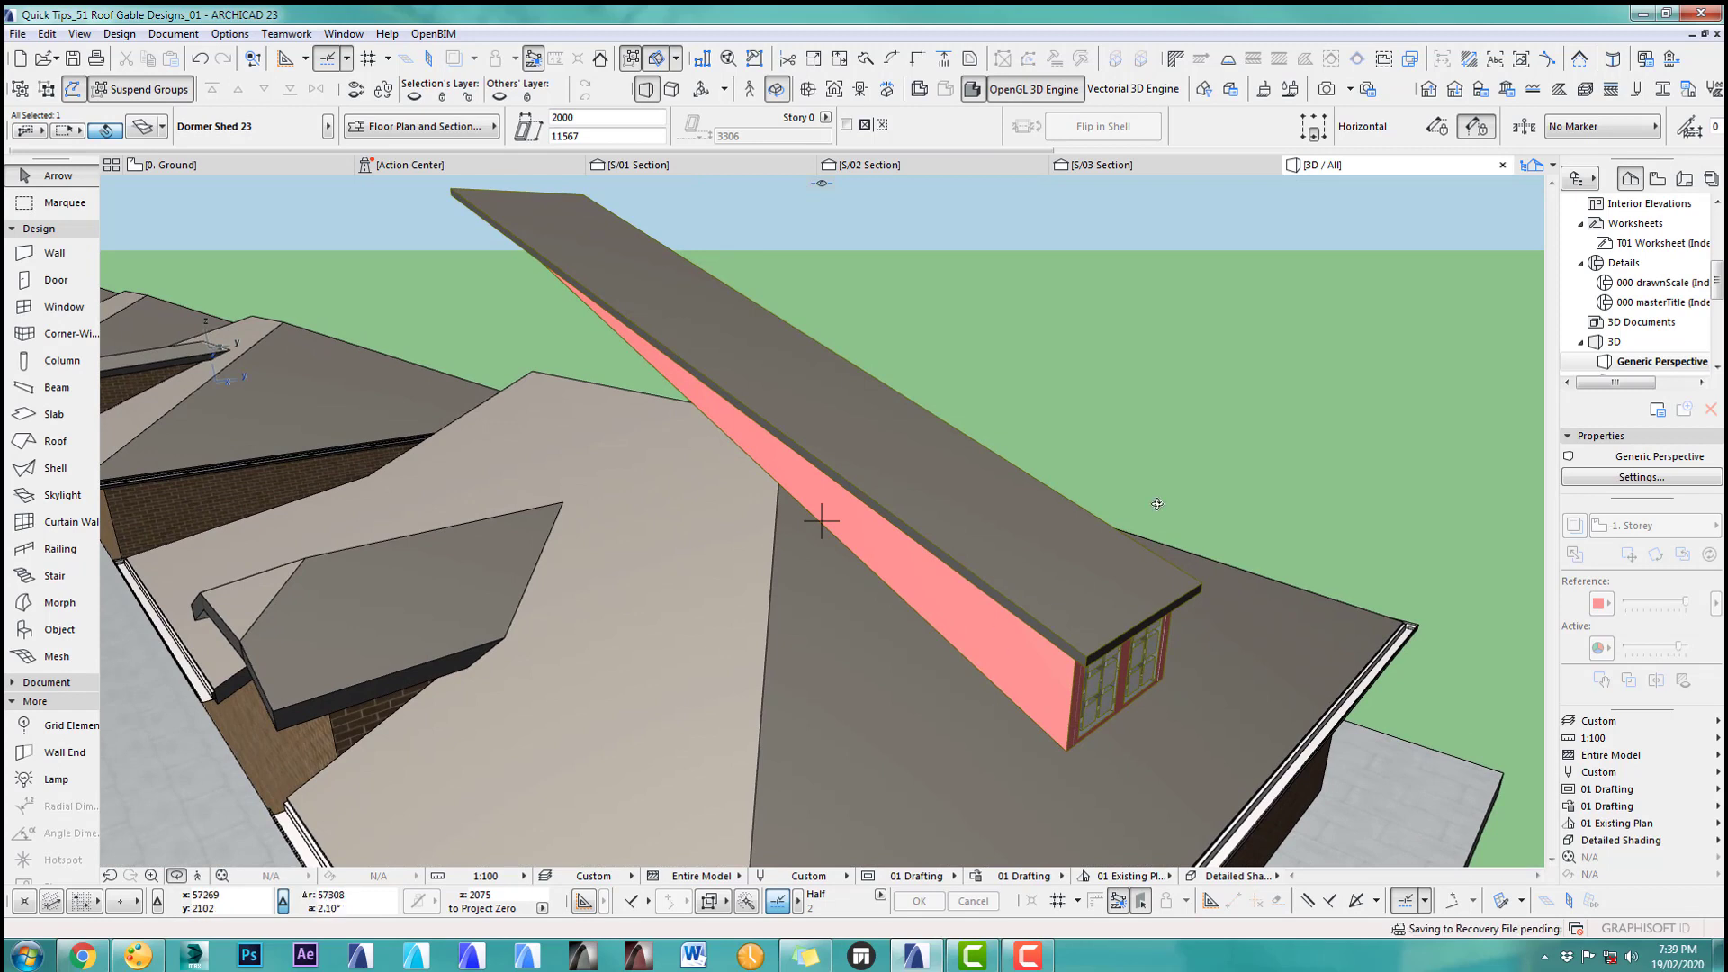
key("Escape")
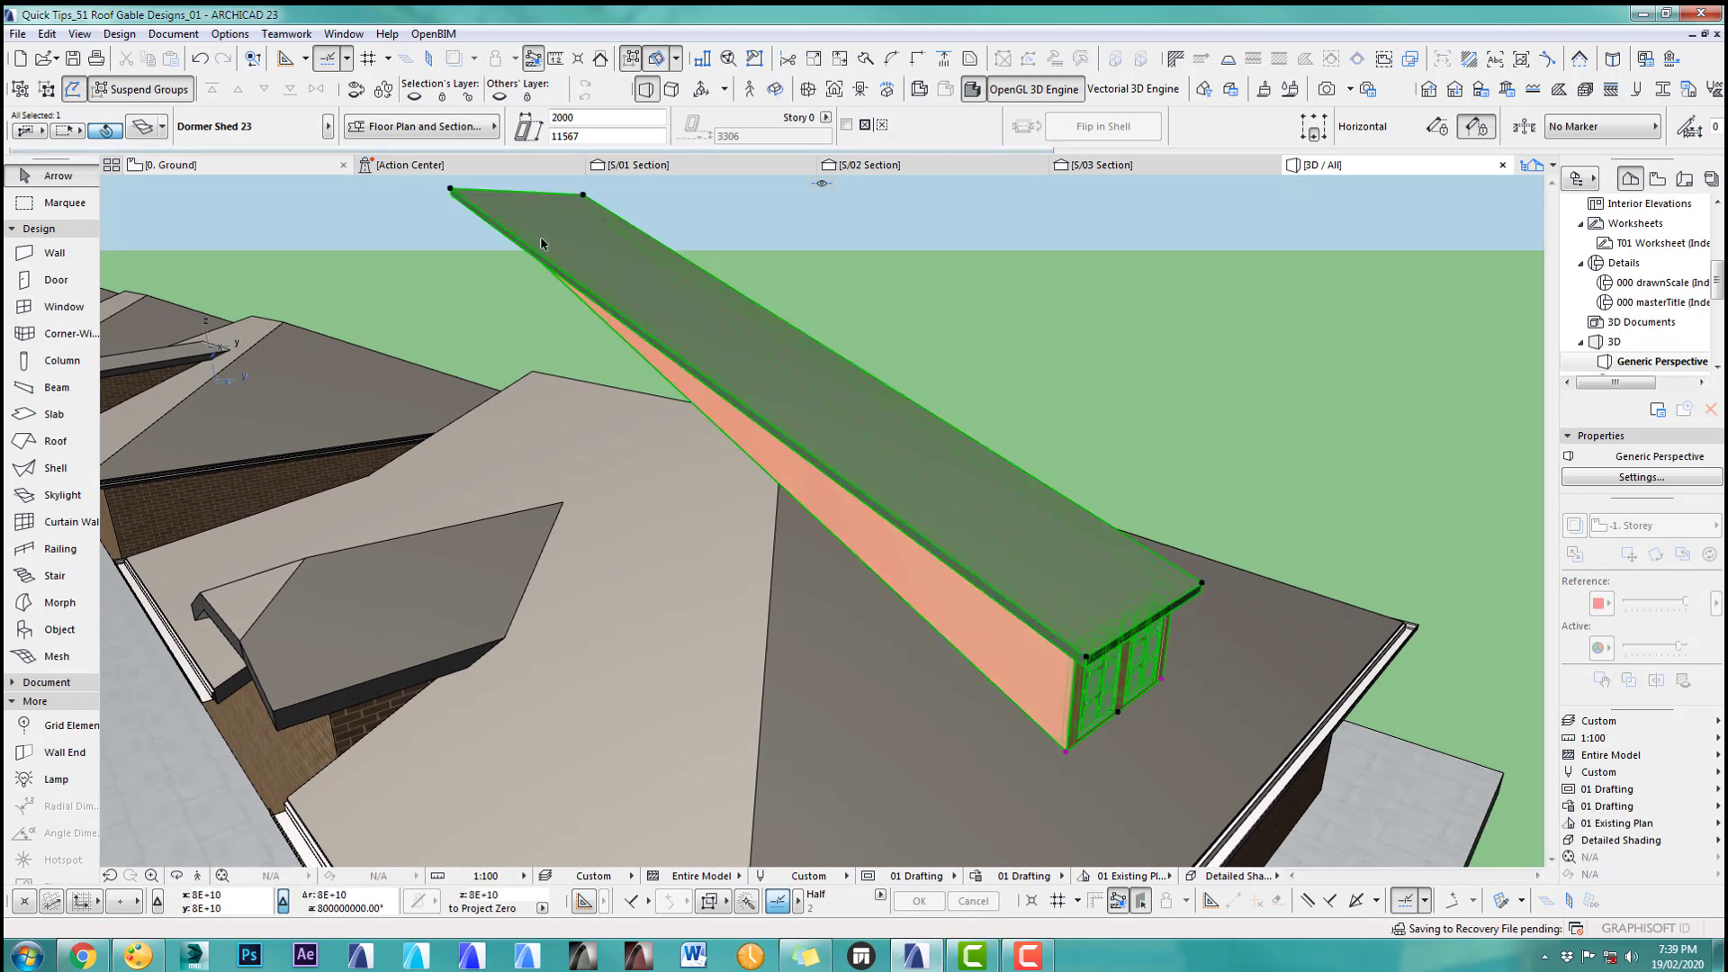
left_click(452, 193)
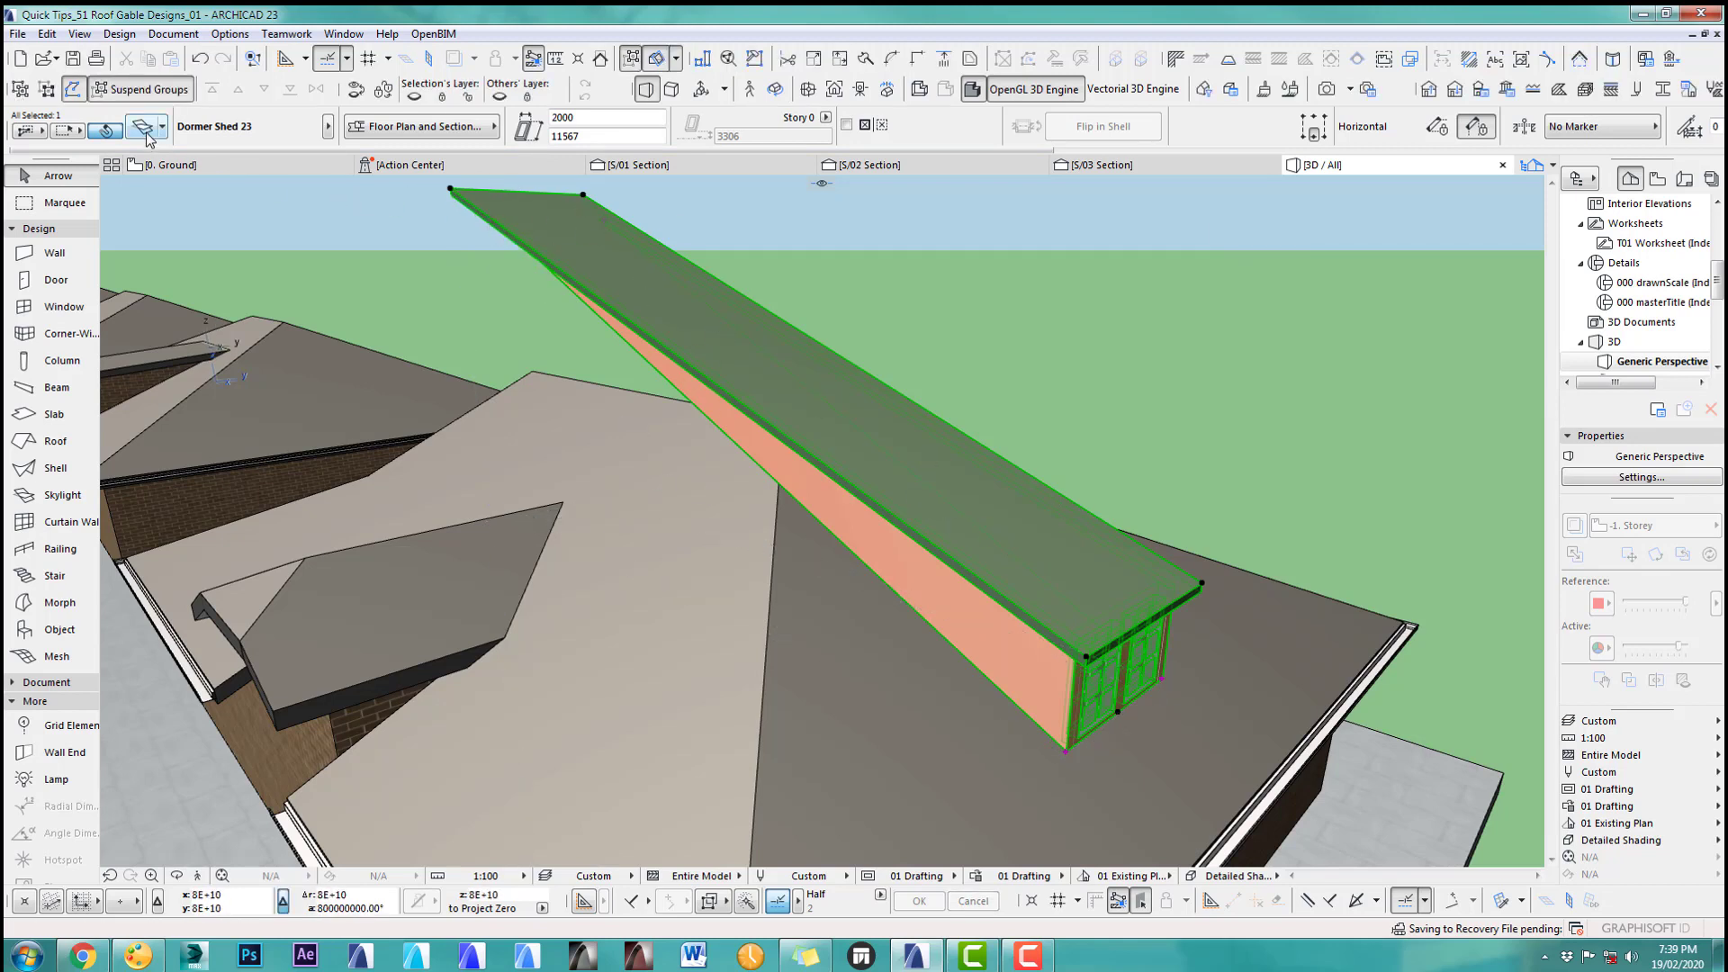
key("ctrl+t")
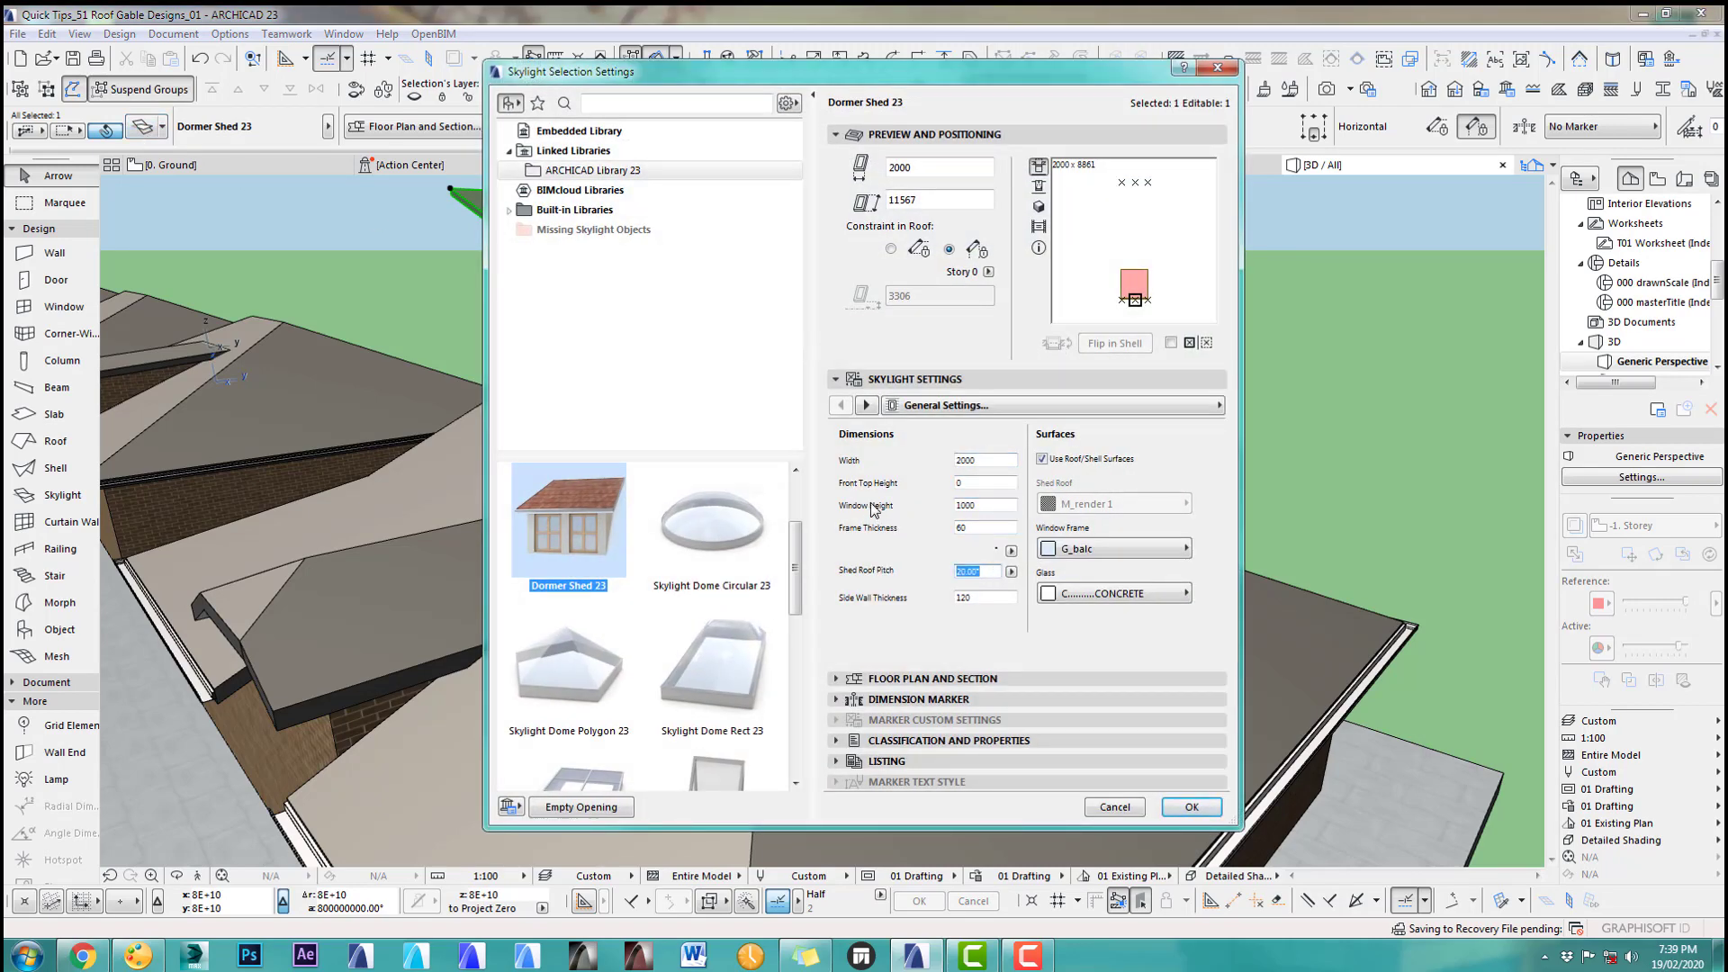
key("Return")
middle_click_drag(1030, 650, 1007, 577)
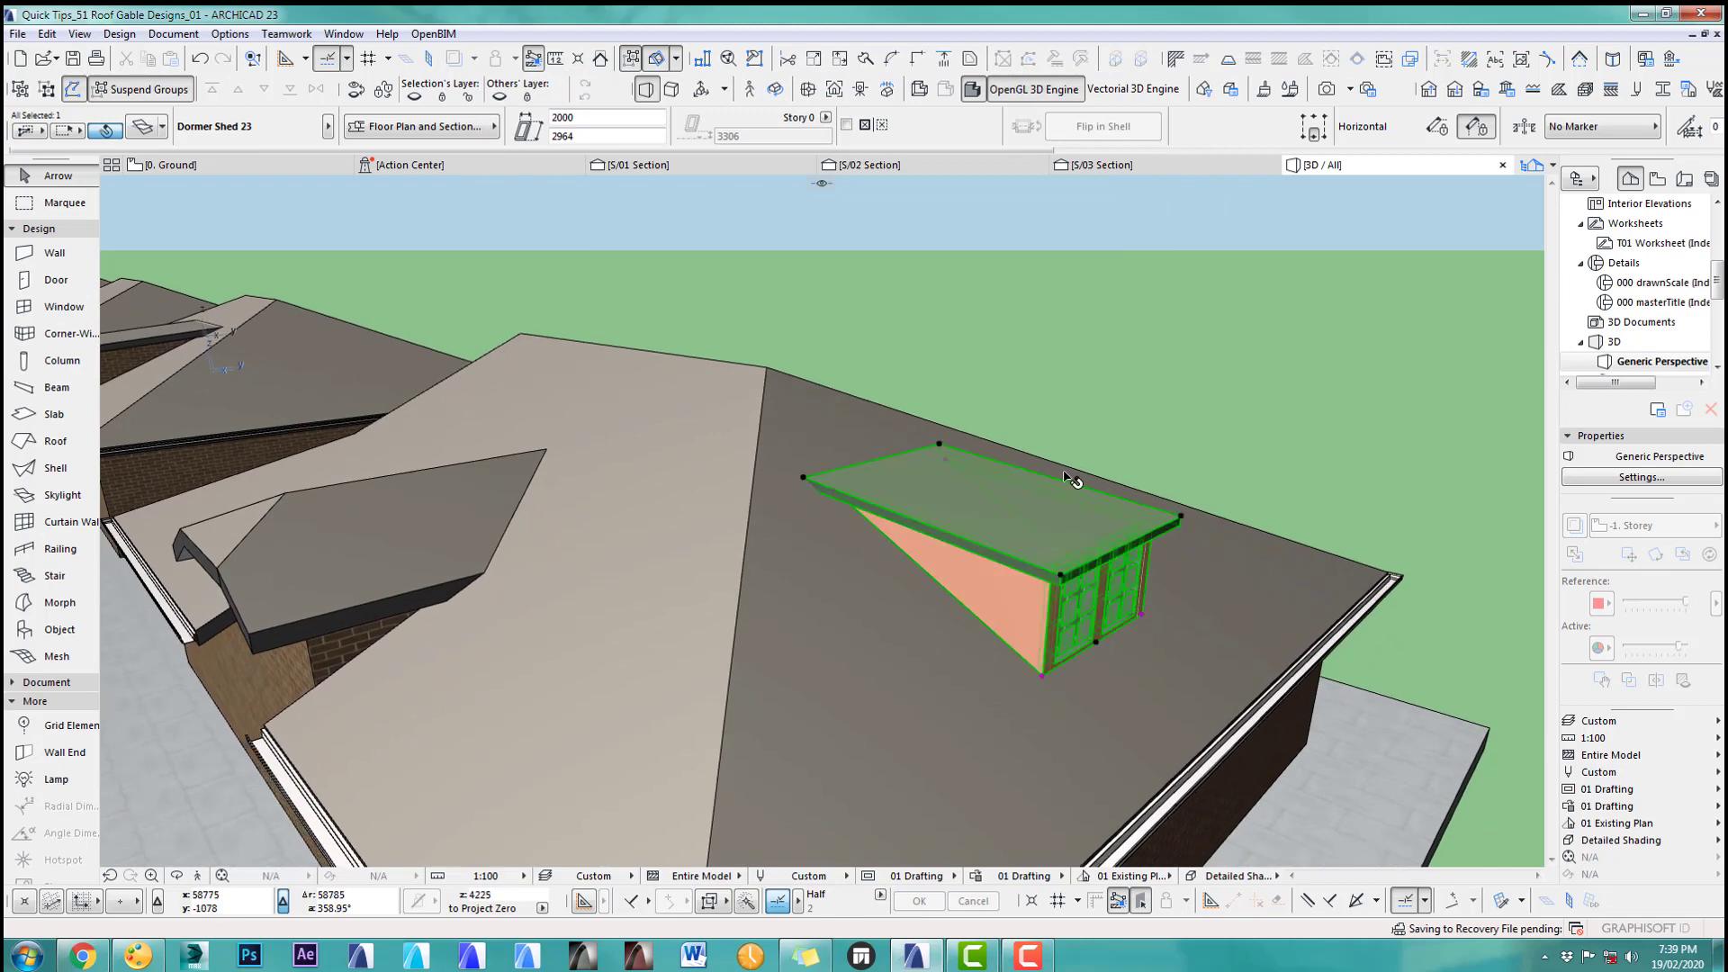
Step: Inspect the shed dormer and the gables on the neighbouring houses from several angles in the 3D view
key("o")
left_click_drag(1092, 585, 1242, 598)
scroll(1237, 598, "down", 5)
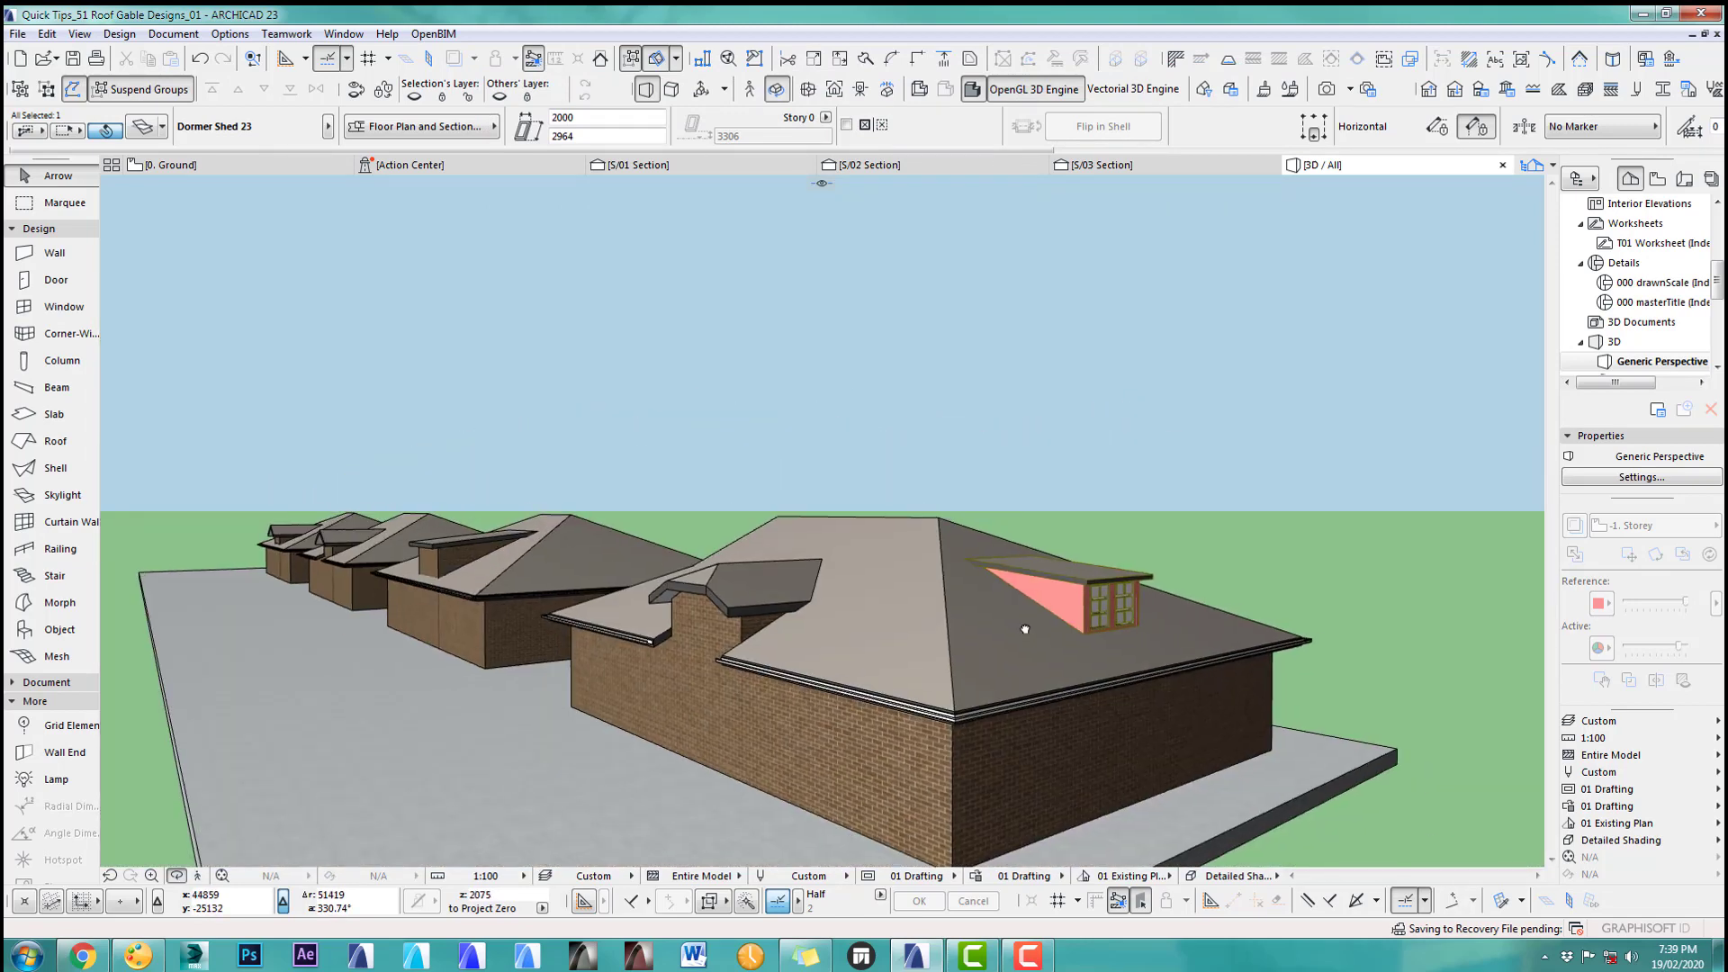
left_click_drag(1022, 625, 1215, 673)
middle_click_drag(1211, 664, 1155, 693)
left_click_drag(1154, 693, 1096, 716)
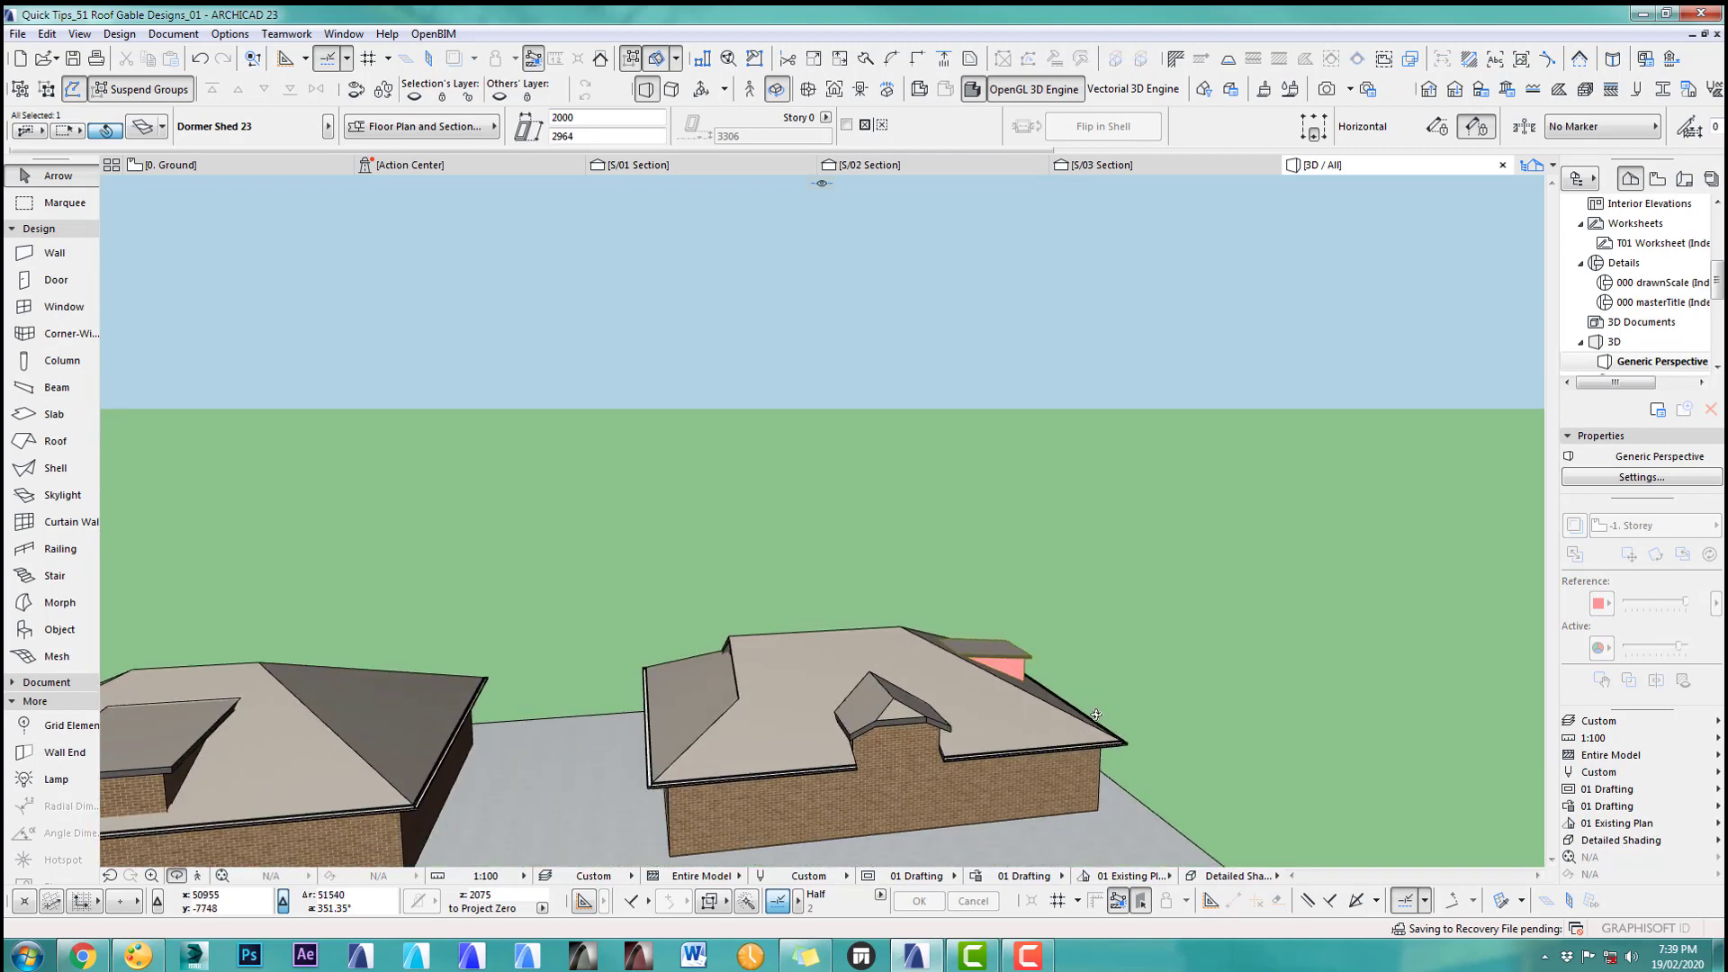
left_click_drag(968, 686, 970, 686)
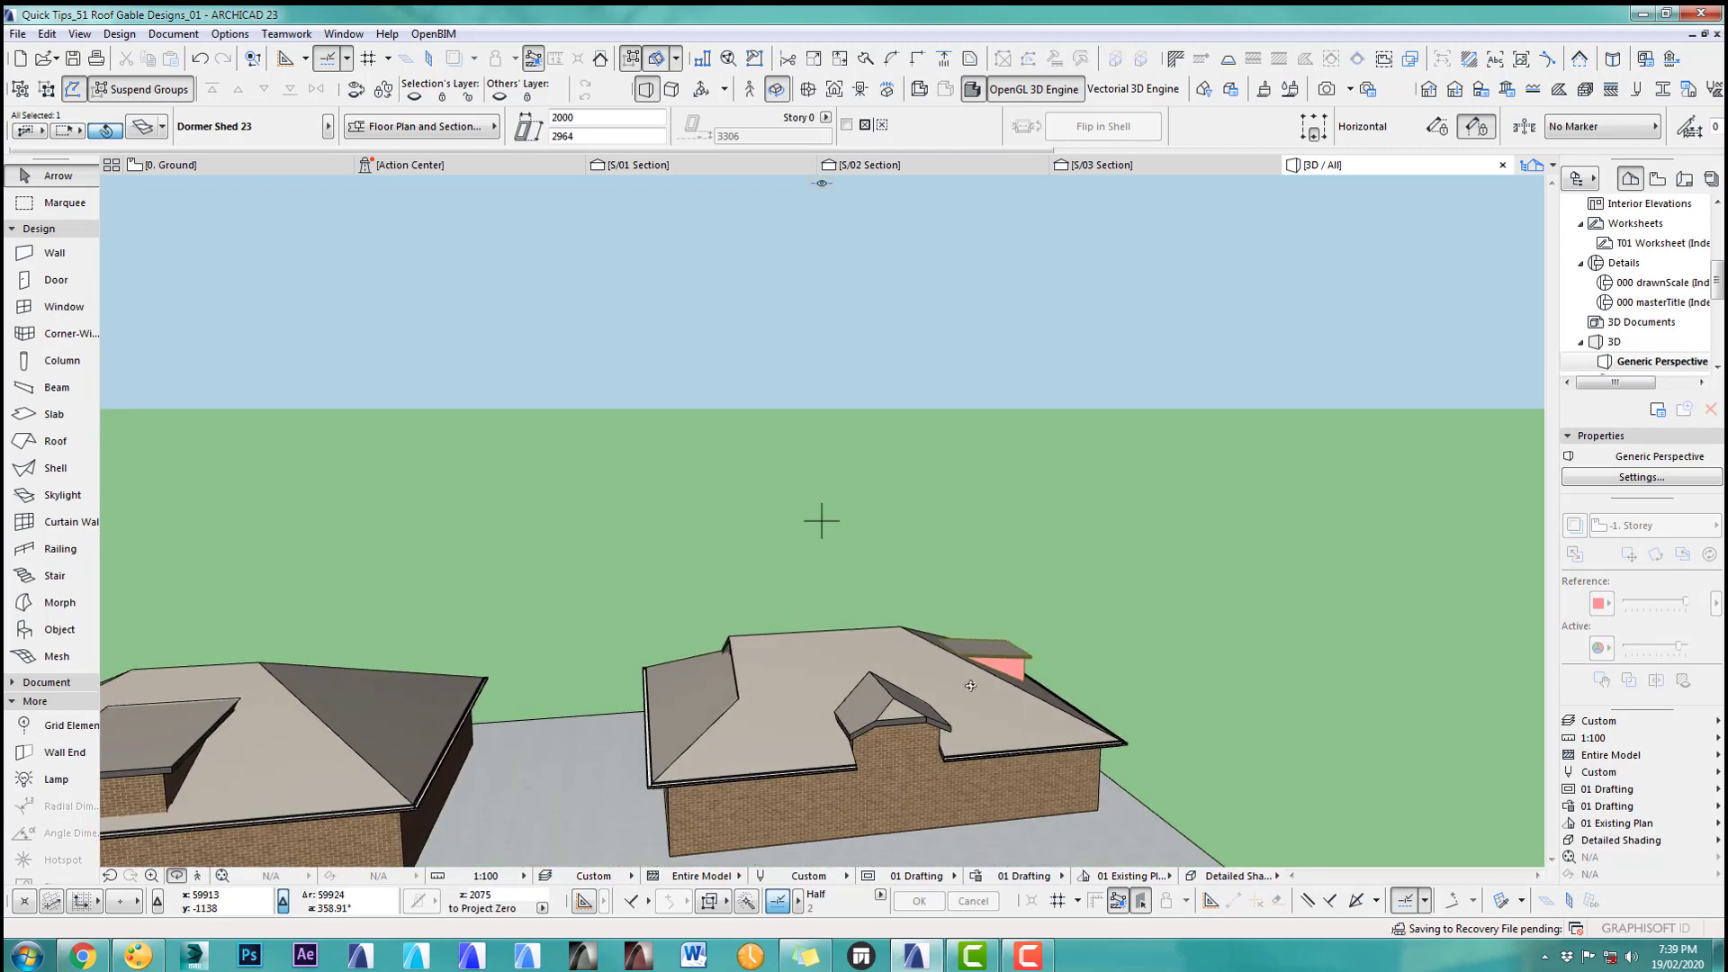